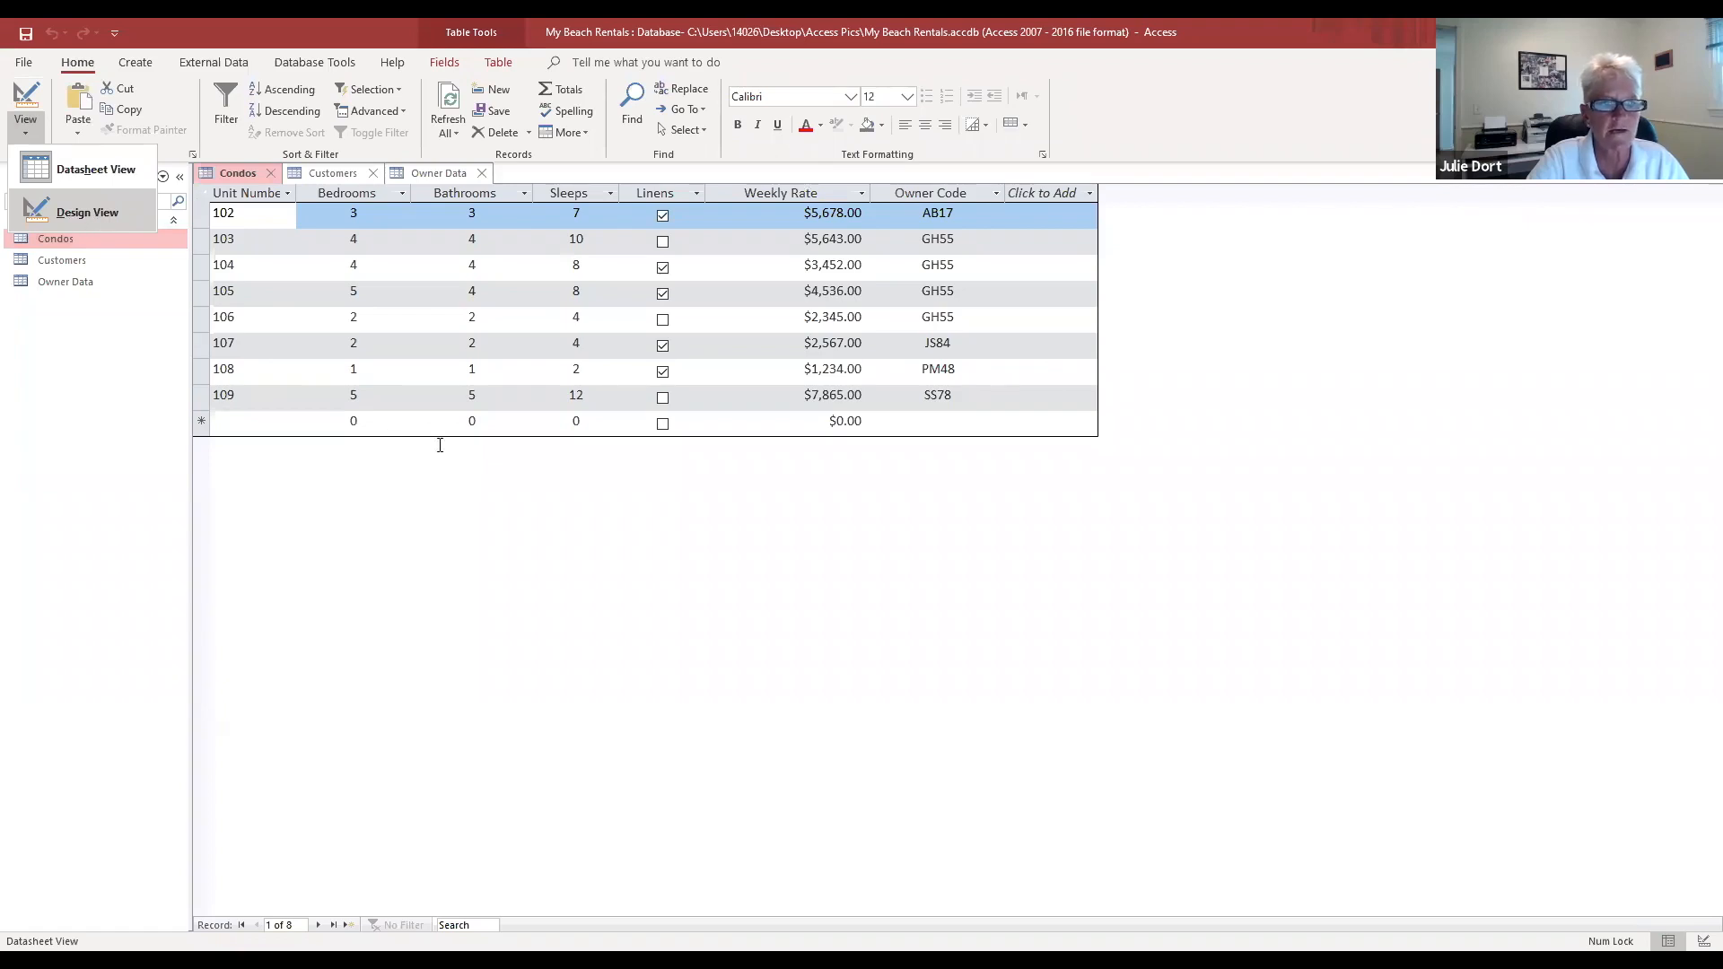
Step: Review the Condos table's field names and data types in Design View, and return to Datasheet View
{"action": "left_click", "coordinate": [93, 216]}
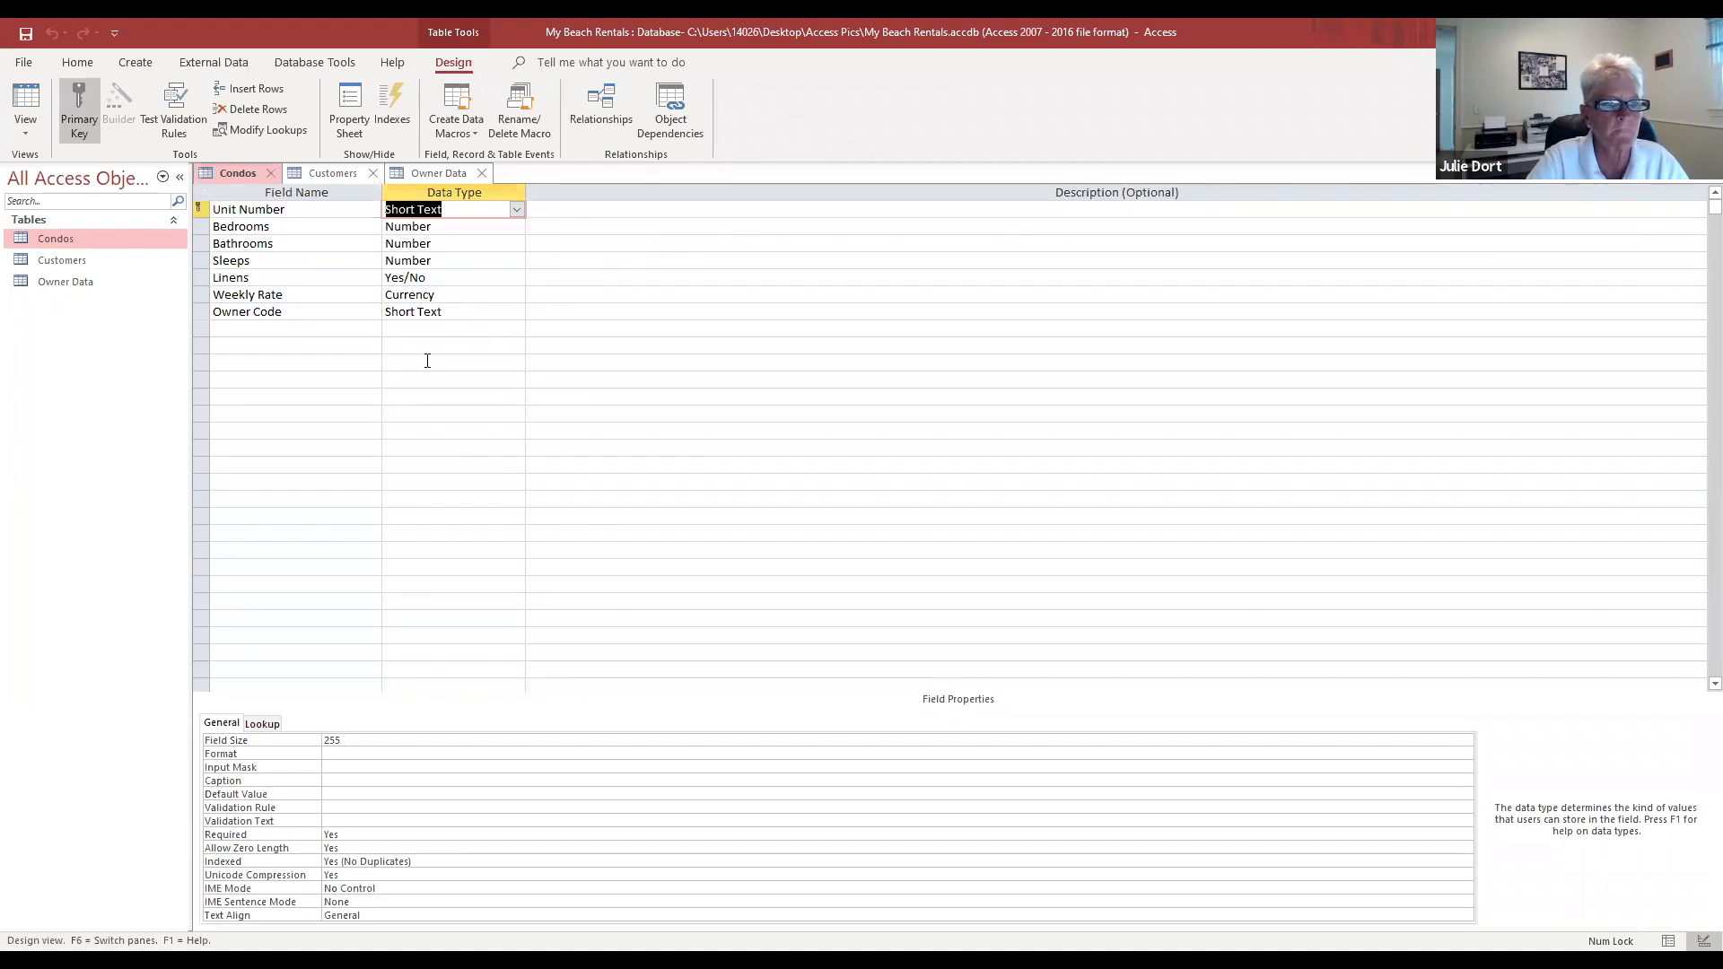
{"action": "left_click", "coordinate": [25, 135]}
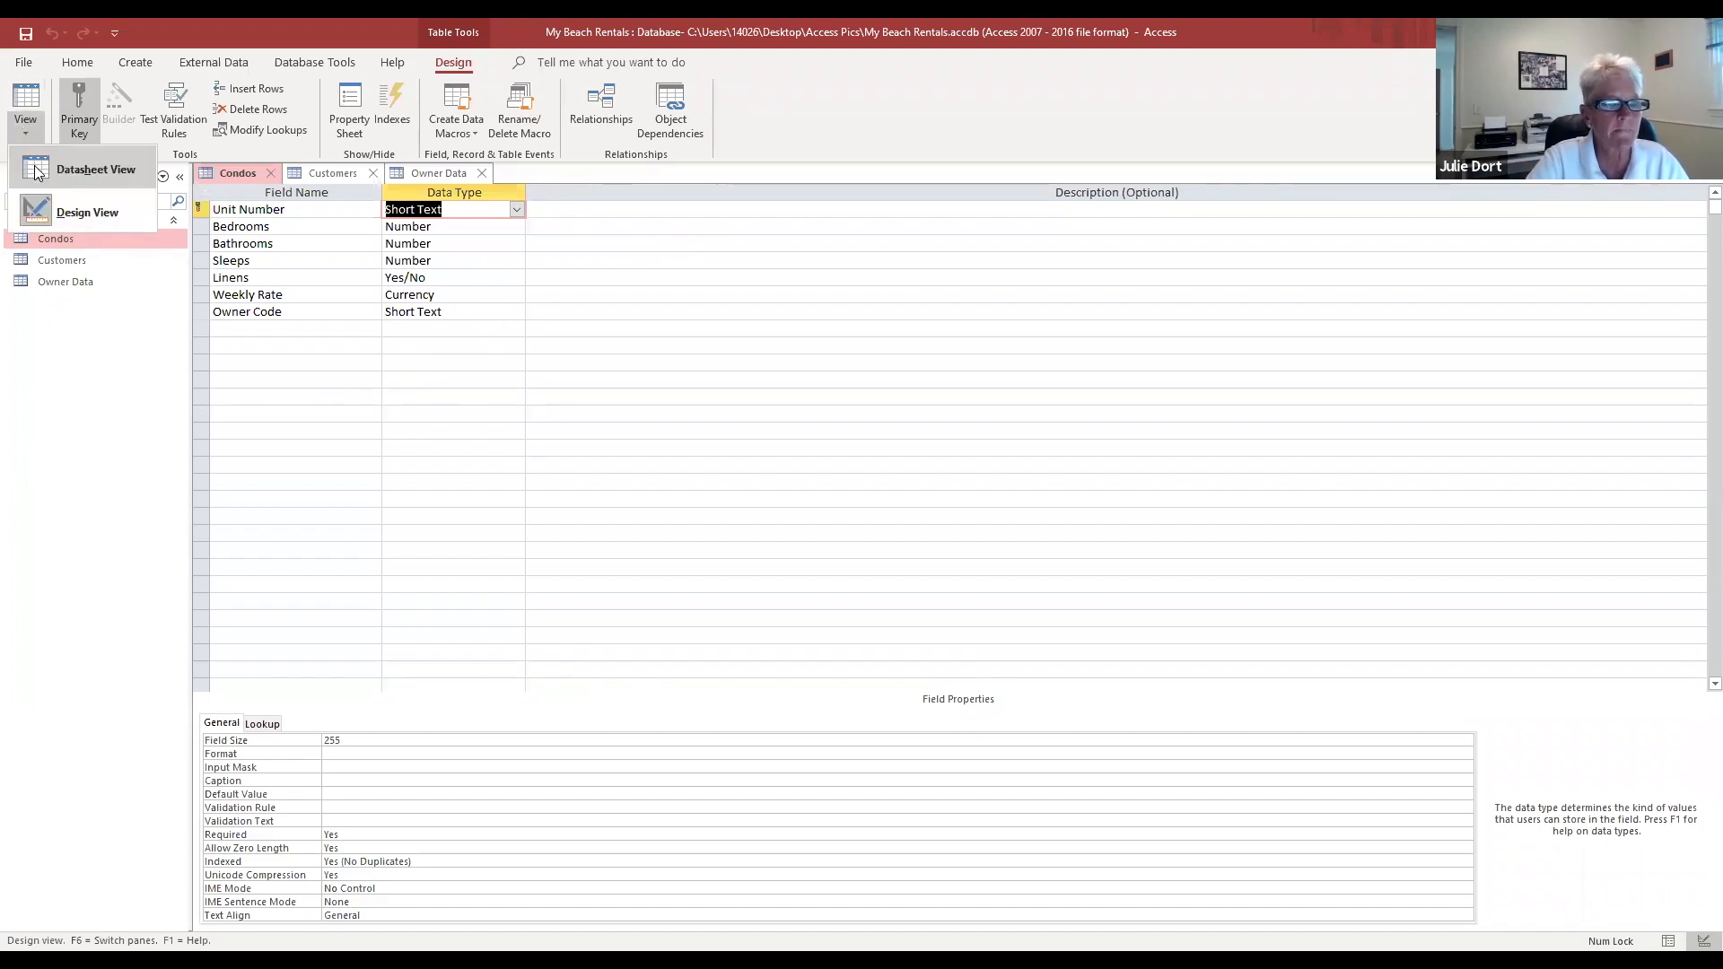
{"action": "left_click", "coordinate": [36, 170]}
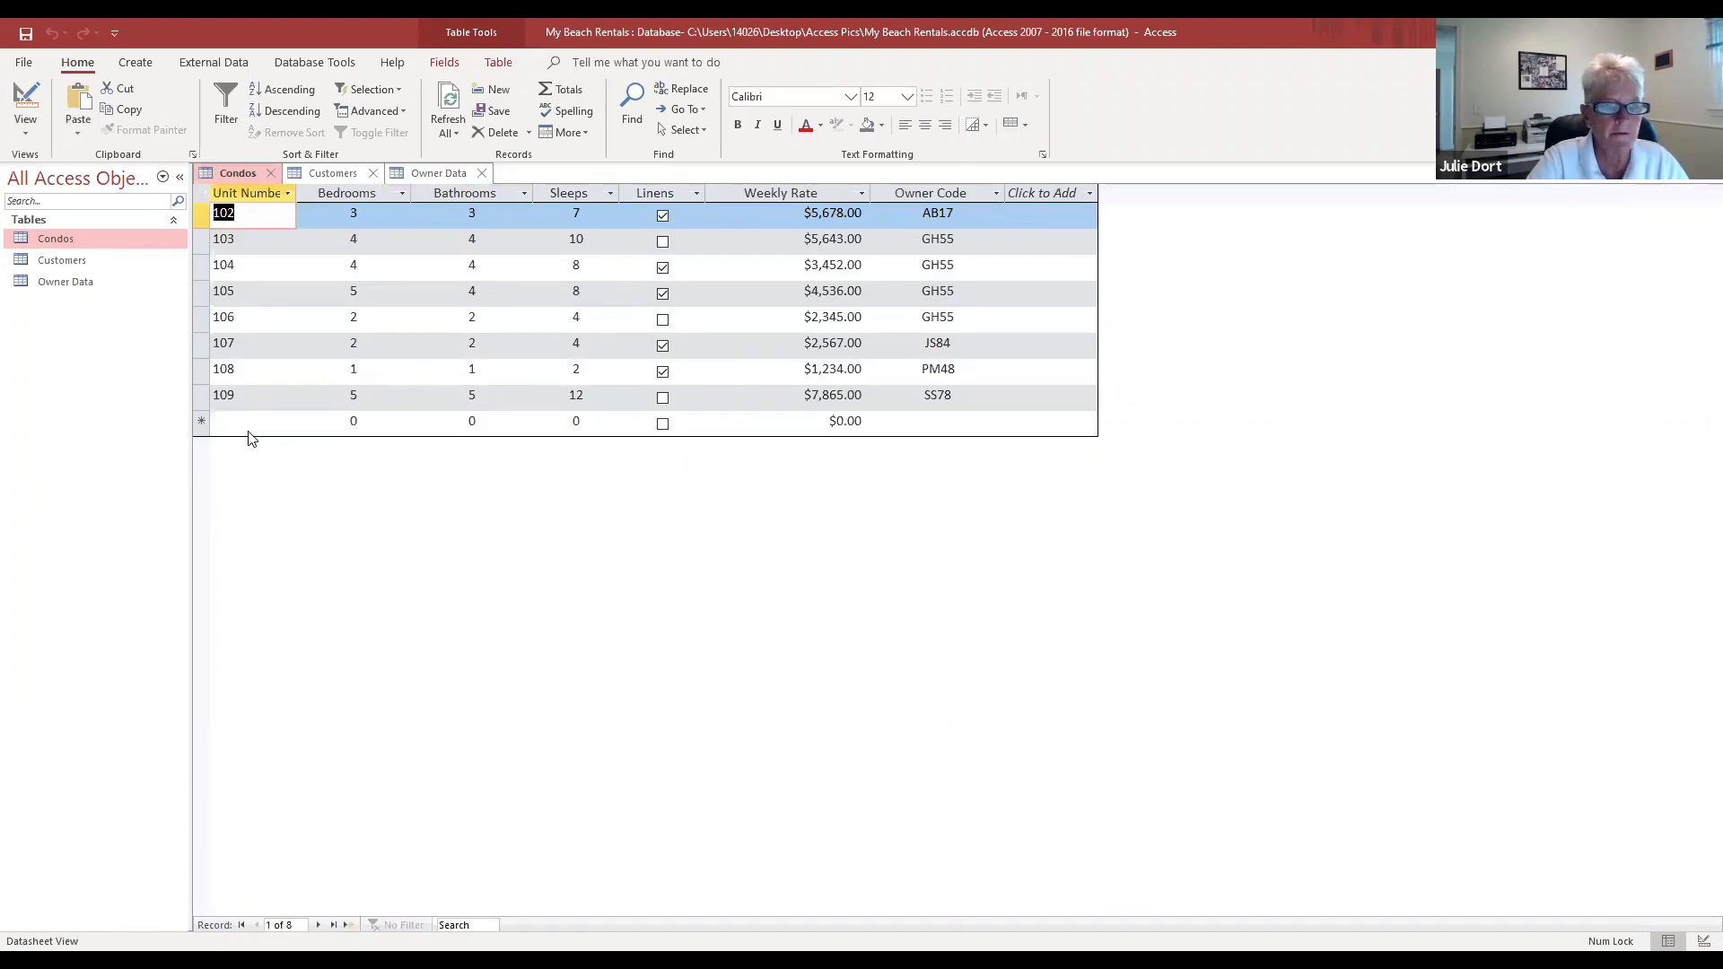
Step: Add a record for unit 110 to the Condos table with 4 bedrooms, 4 bathrooms and sleeping capacity 8
{"action": "left_click", "coordinate": [258, 422]}
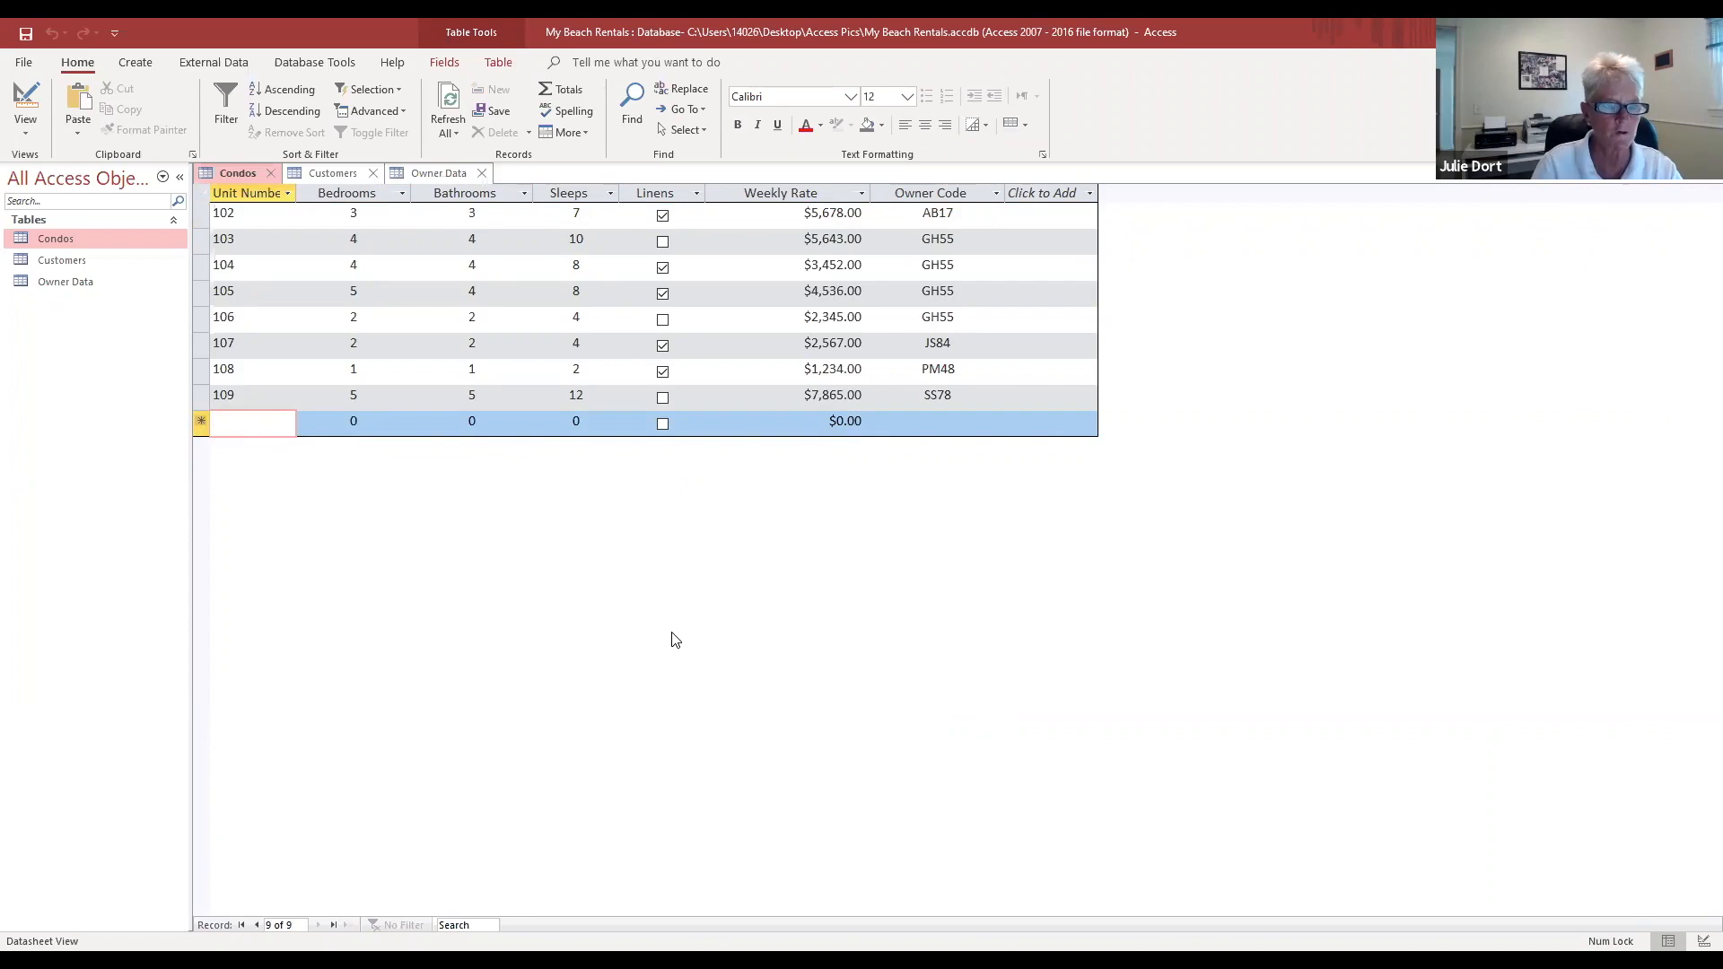
{"action": "type", "text": "110"}
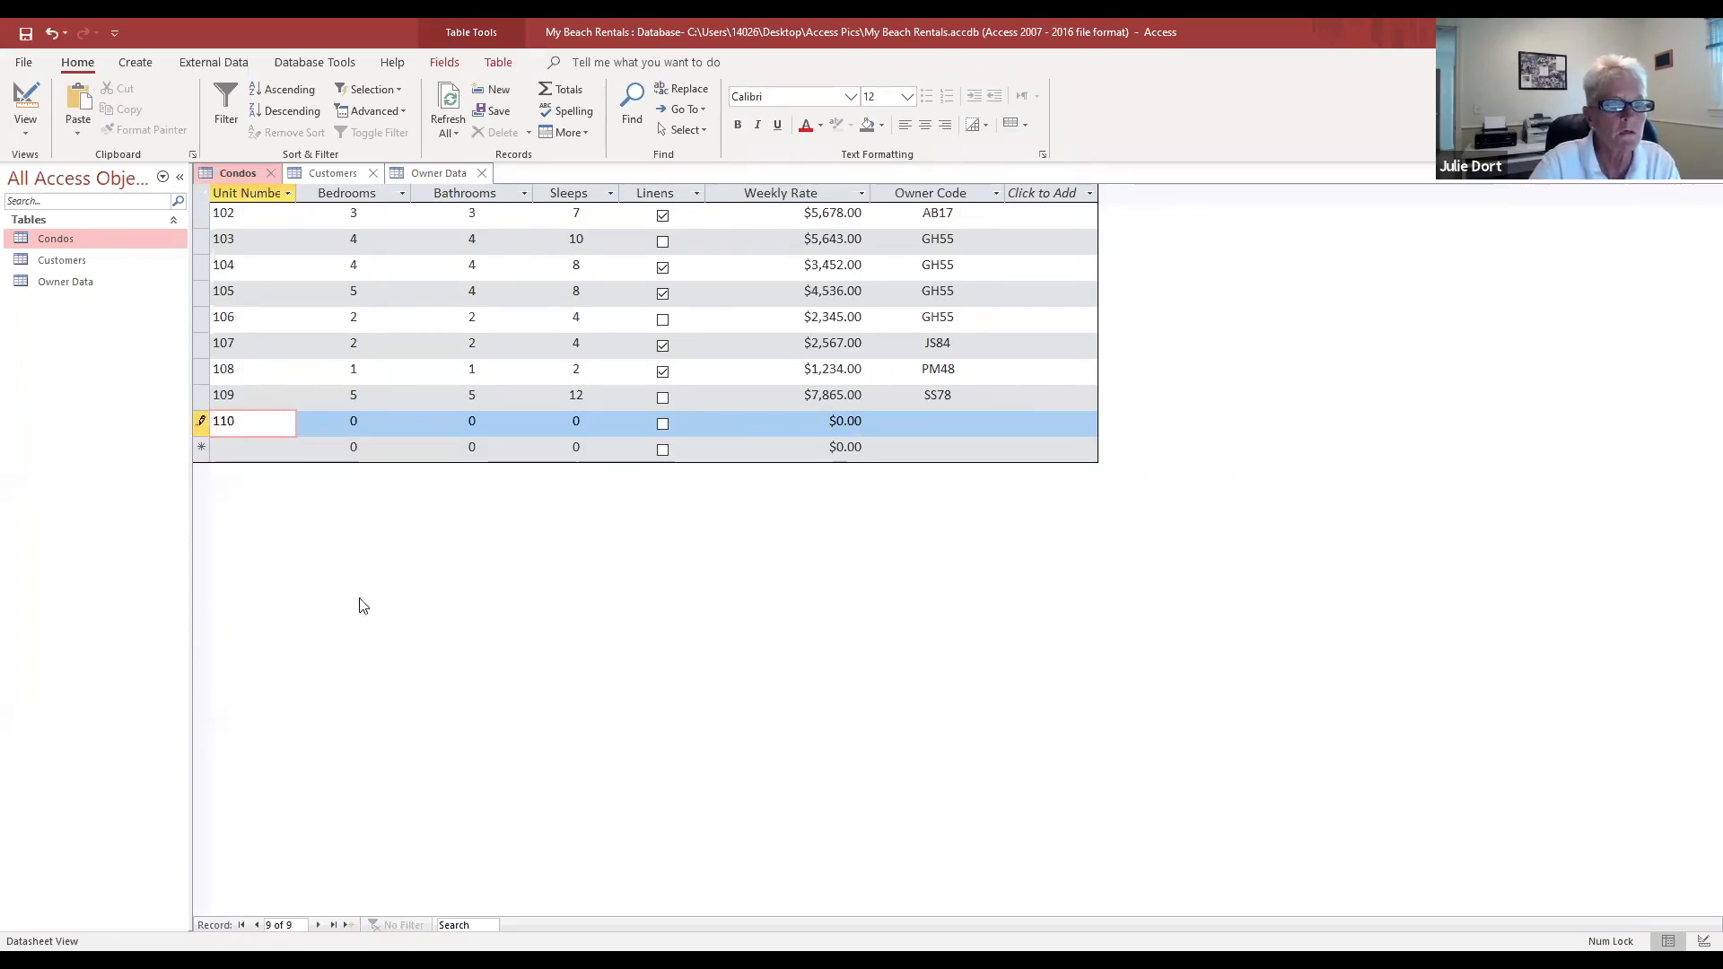
{"action": "left_click", "coordinate": [375, 421]}
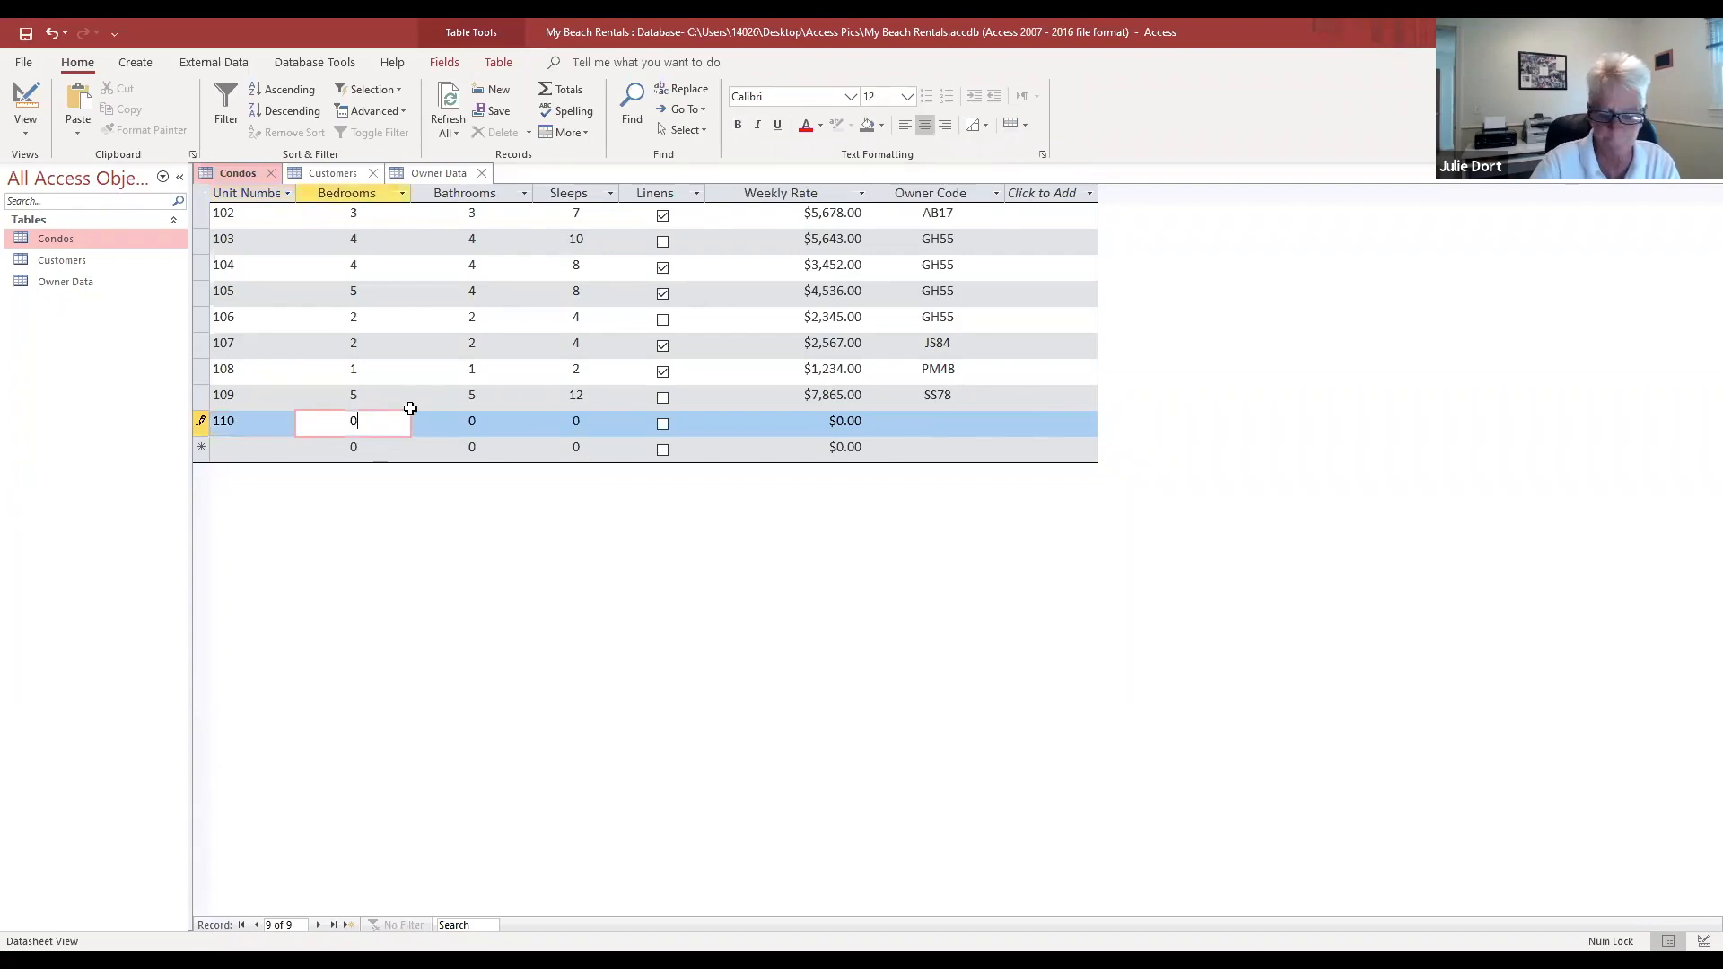
{"action": "left_click", "coordinate": [493, 422]}
{"action": "key", "text": "BackSpace"}
{"action": "type", "text": "8"}
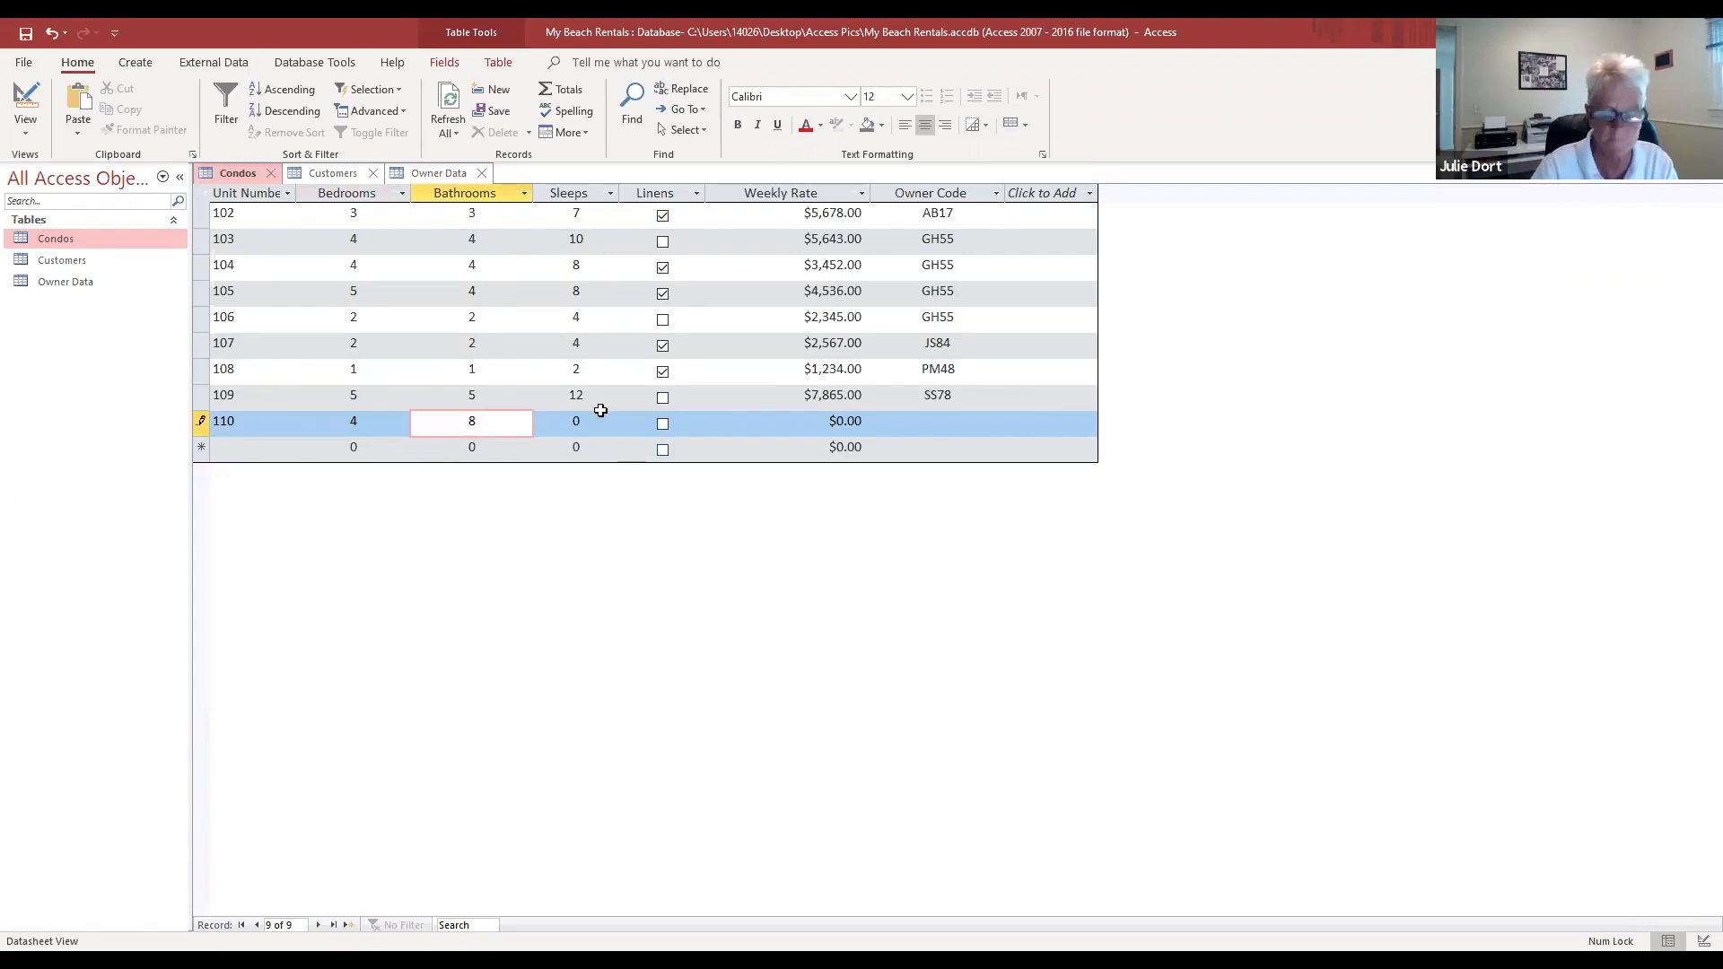
{"action": "type", "text": "4"}
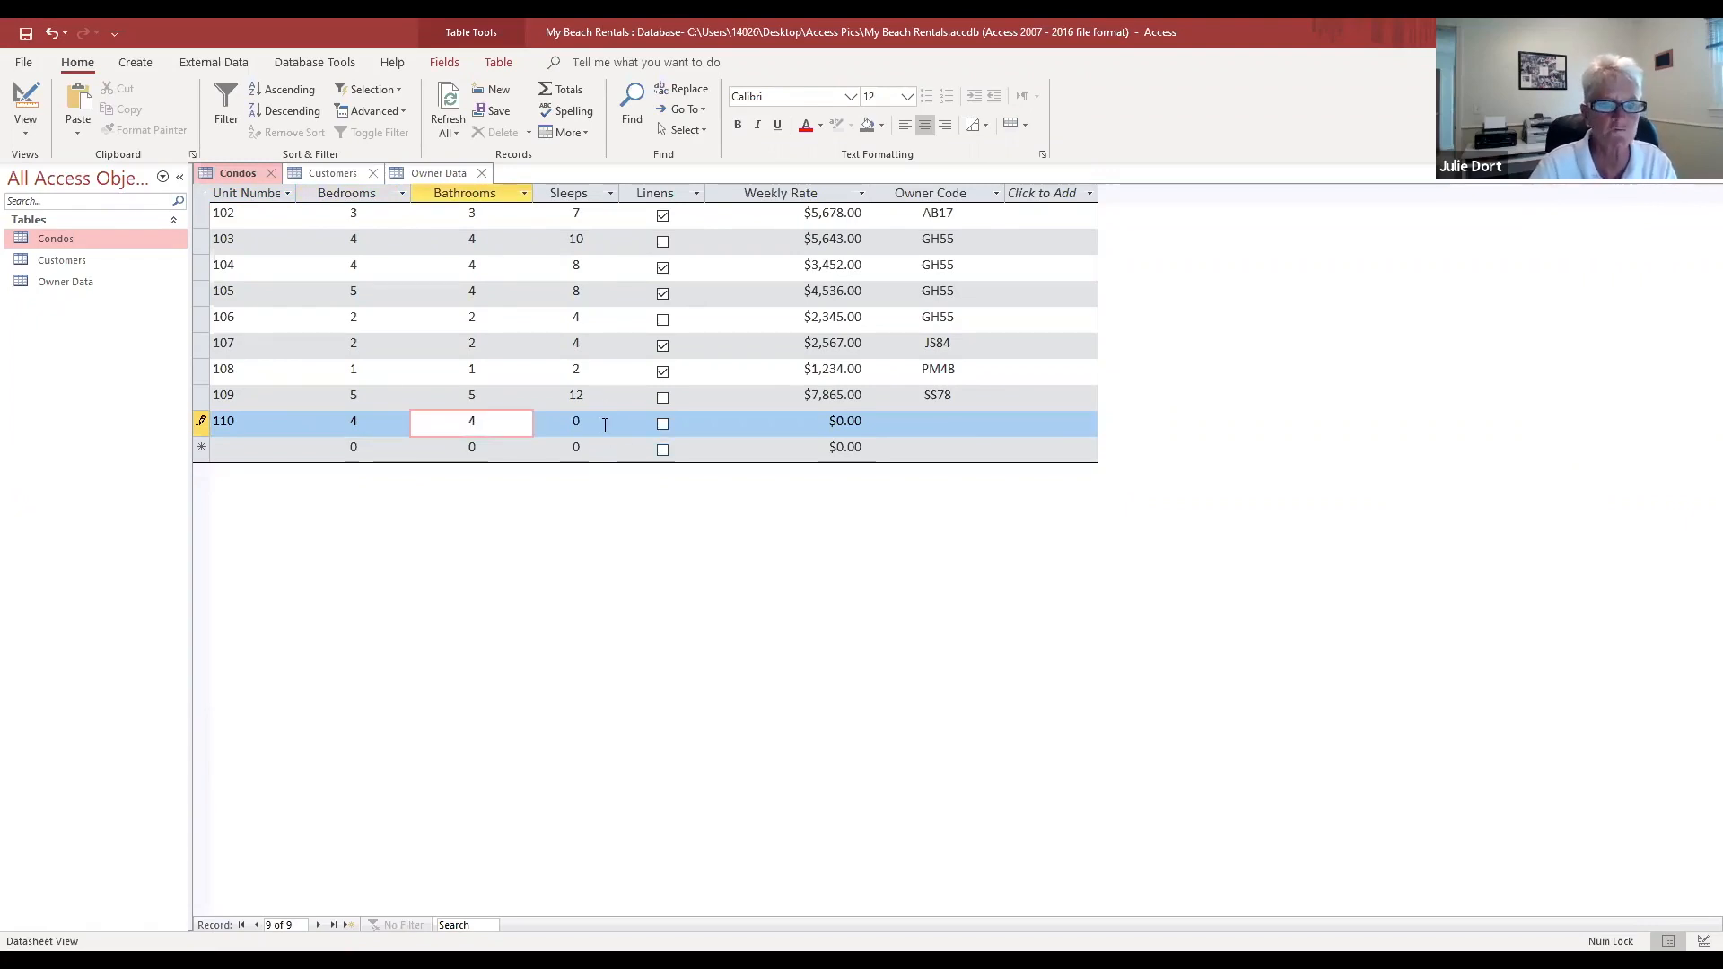
{"action": "left_click", "coordinate": [604, 423]}
{"action": "key", "text": "BackSpace"}
{"action": "type", "text": "8"}
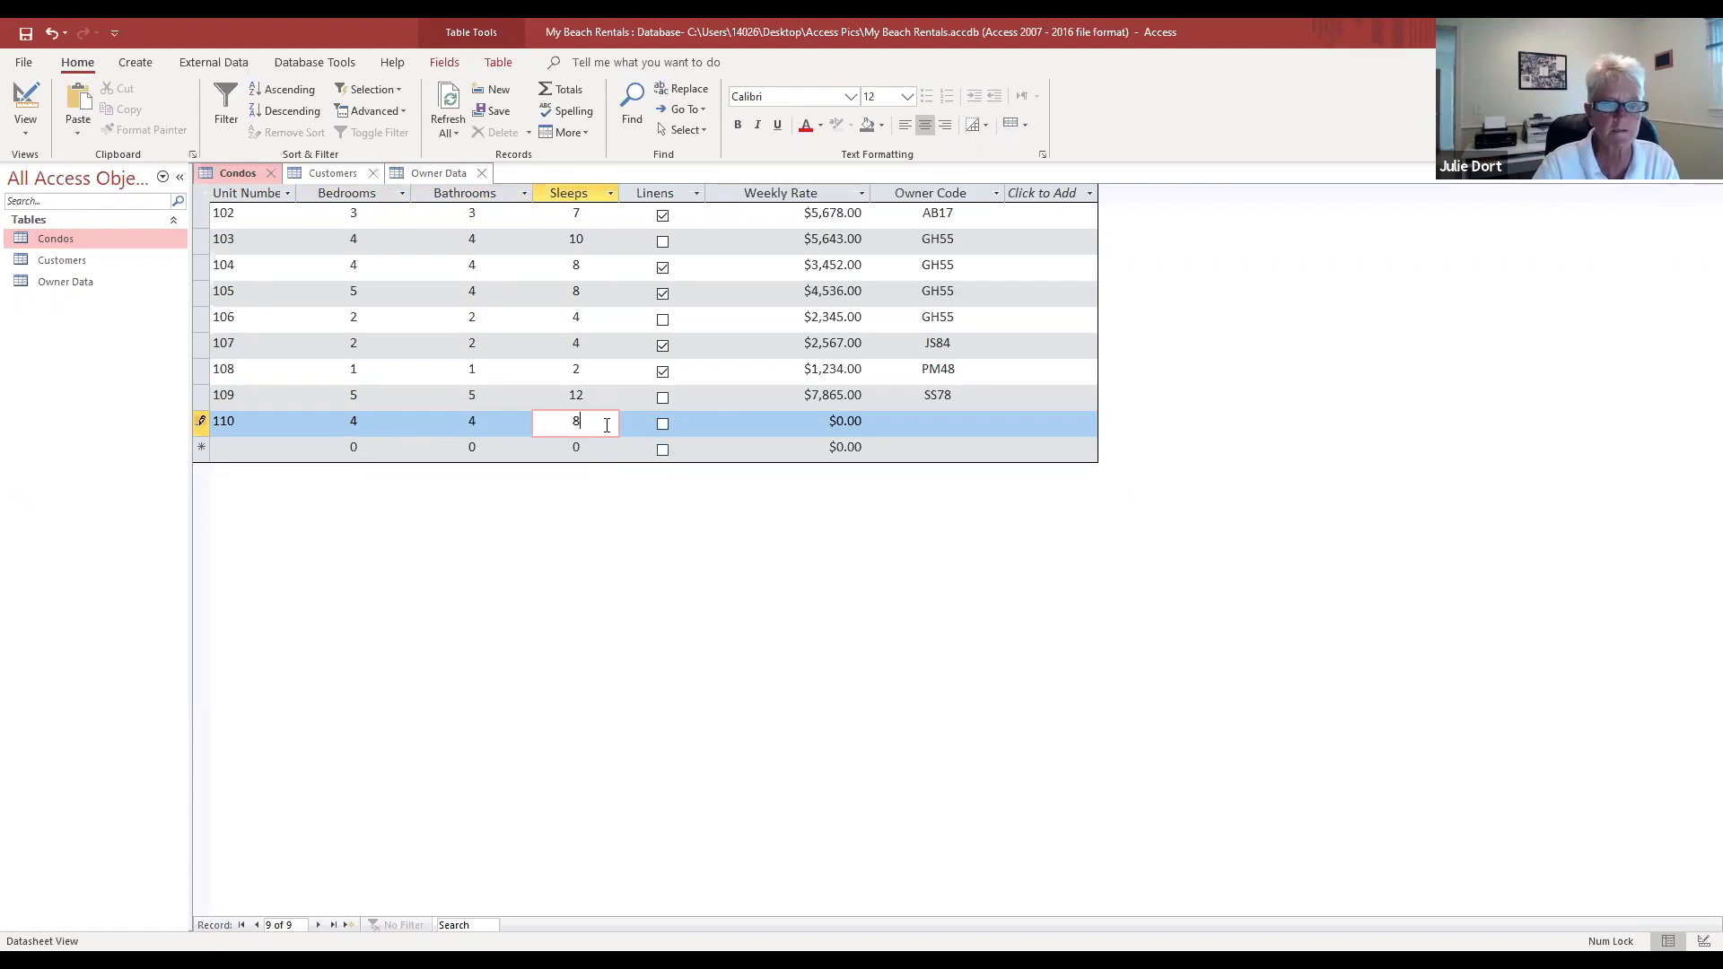
Step: Complete unit 110's record with no linens, a weekly rate of 6754 and owner code GH55
{"action": "left_click", "coordinate": [662, 423]}
{"action": "left_click", "coordinate": [662, 424]}
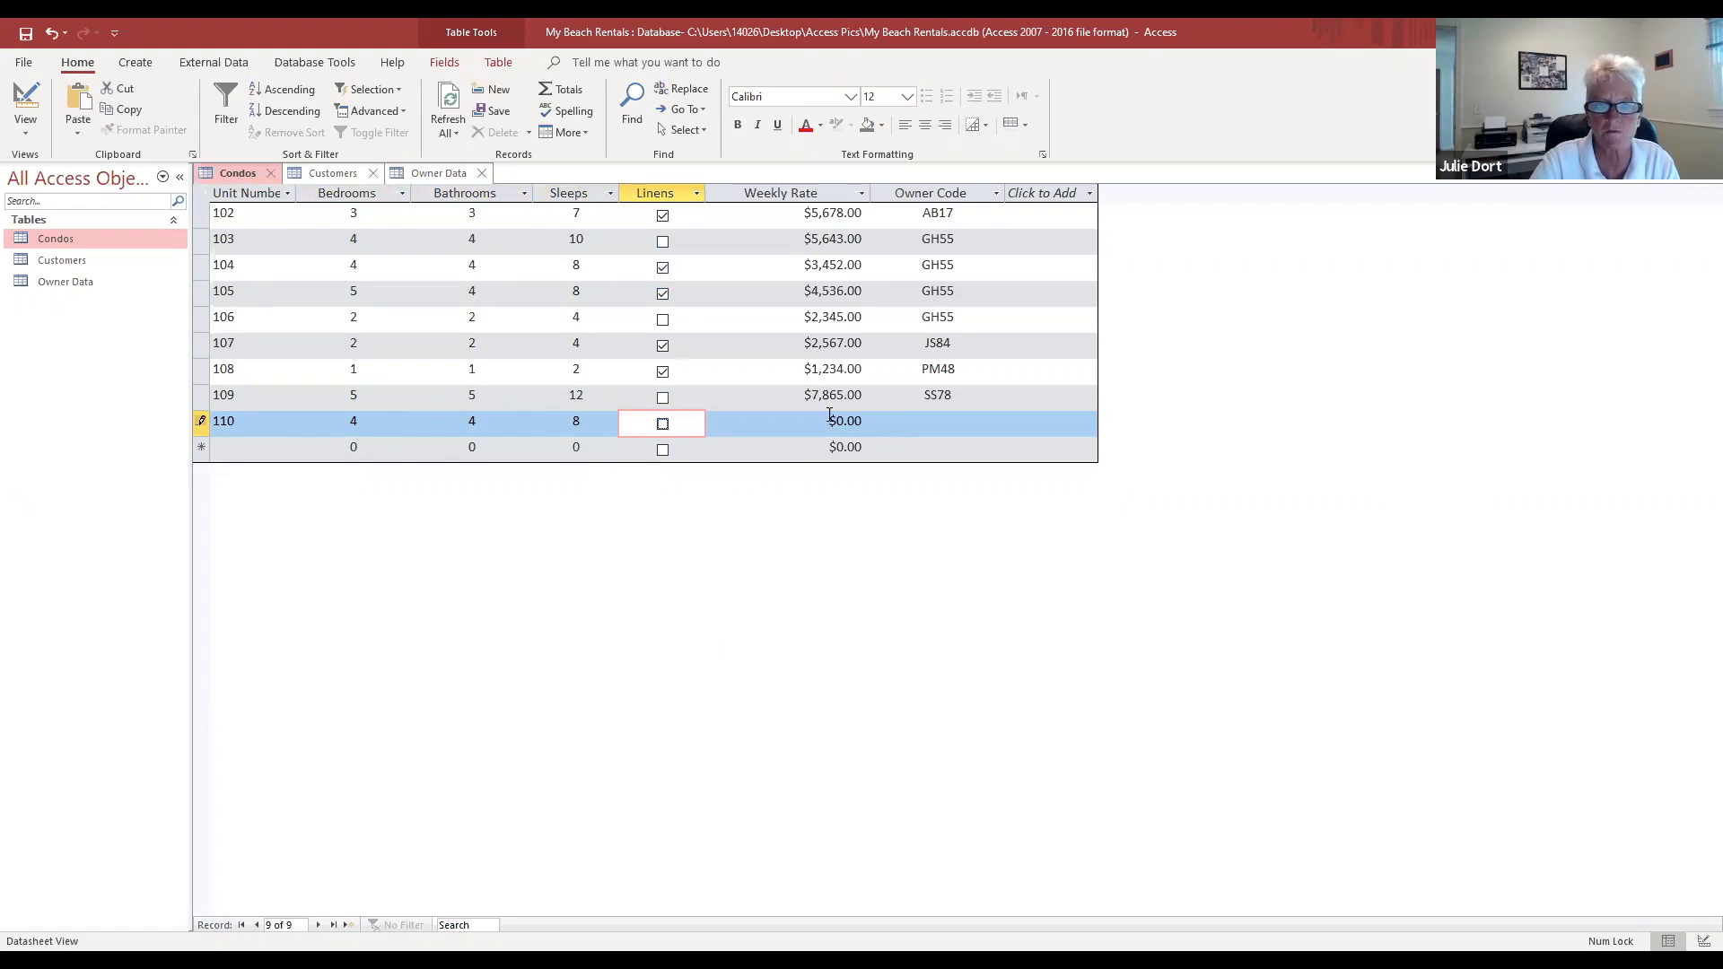
{"action": "key", "text": "Tab"}
{"action": "type", "text": "6754"}
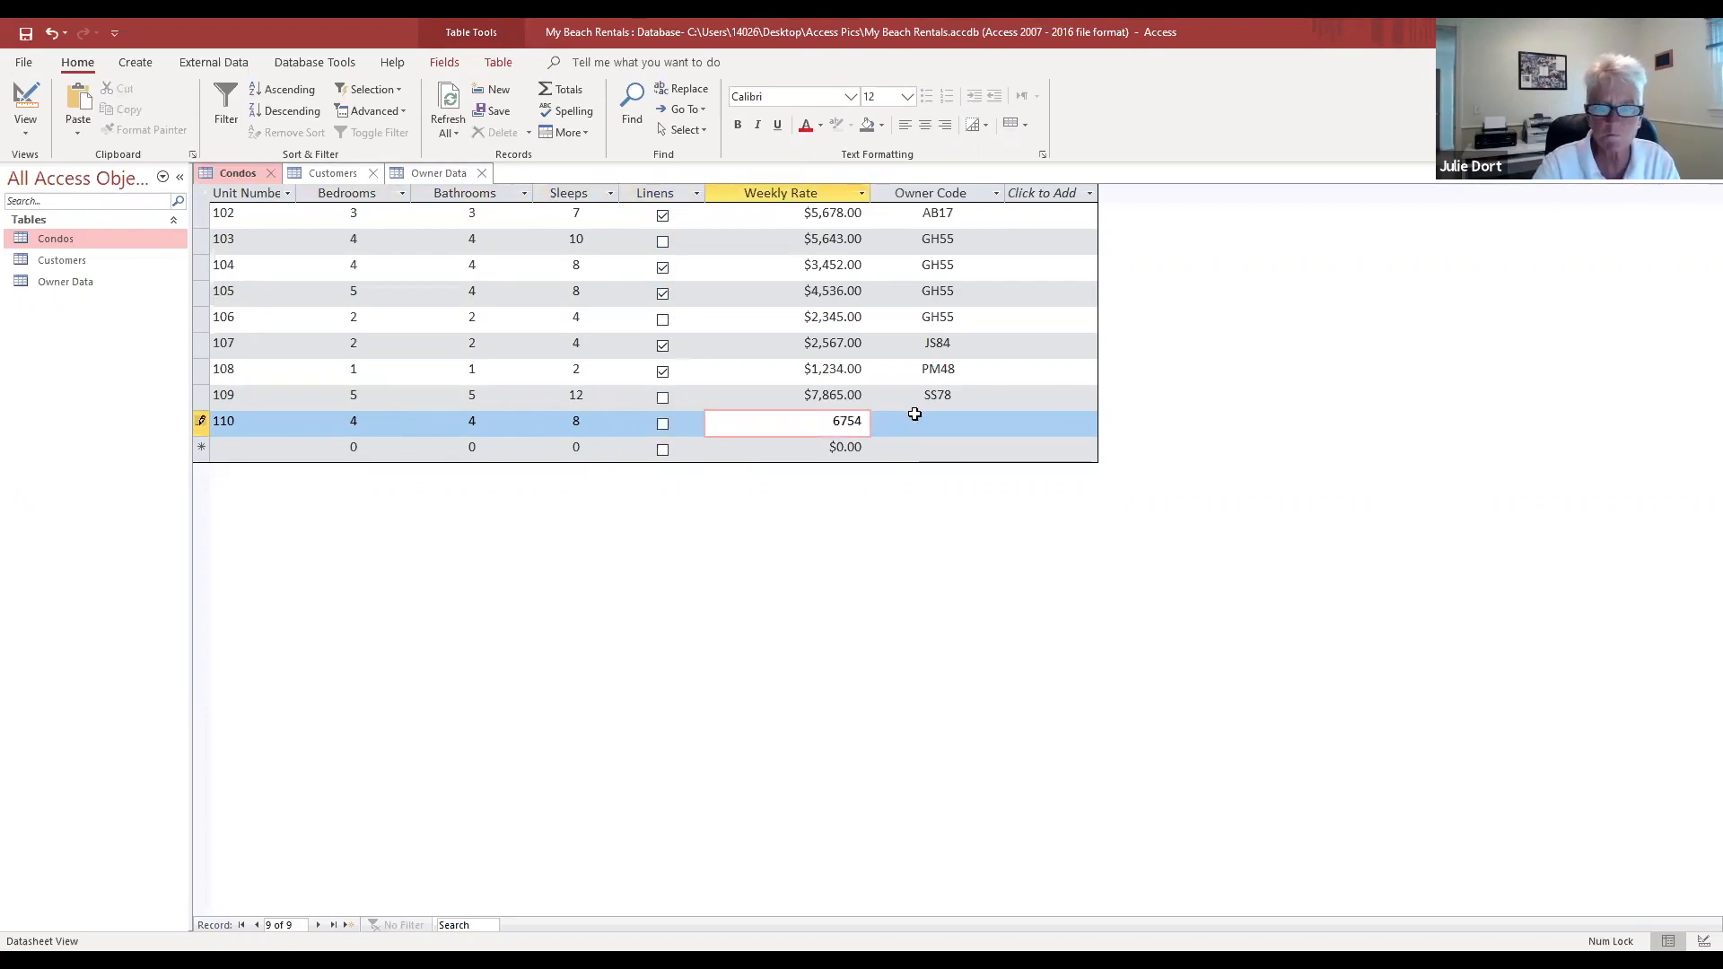
{"action": "left_click", "coordinate": [924, 422]}
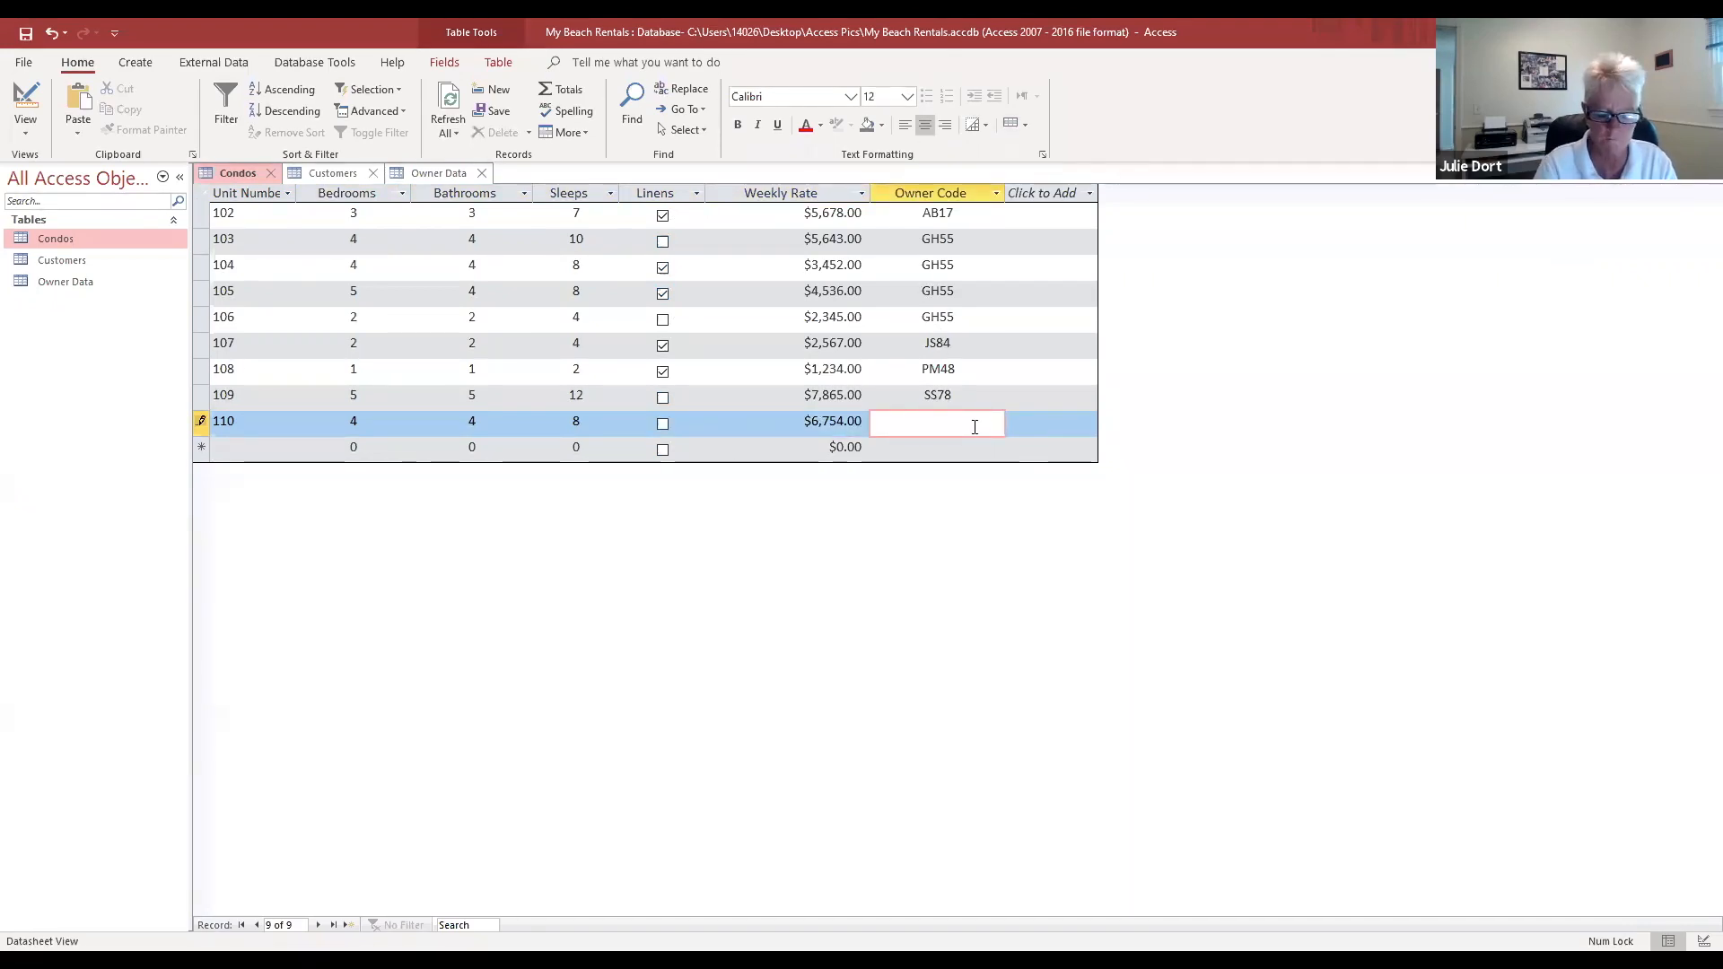
{"action": "type", "text": "GH55"}
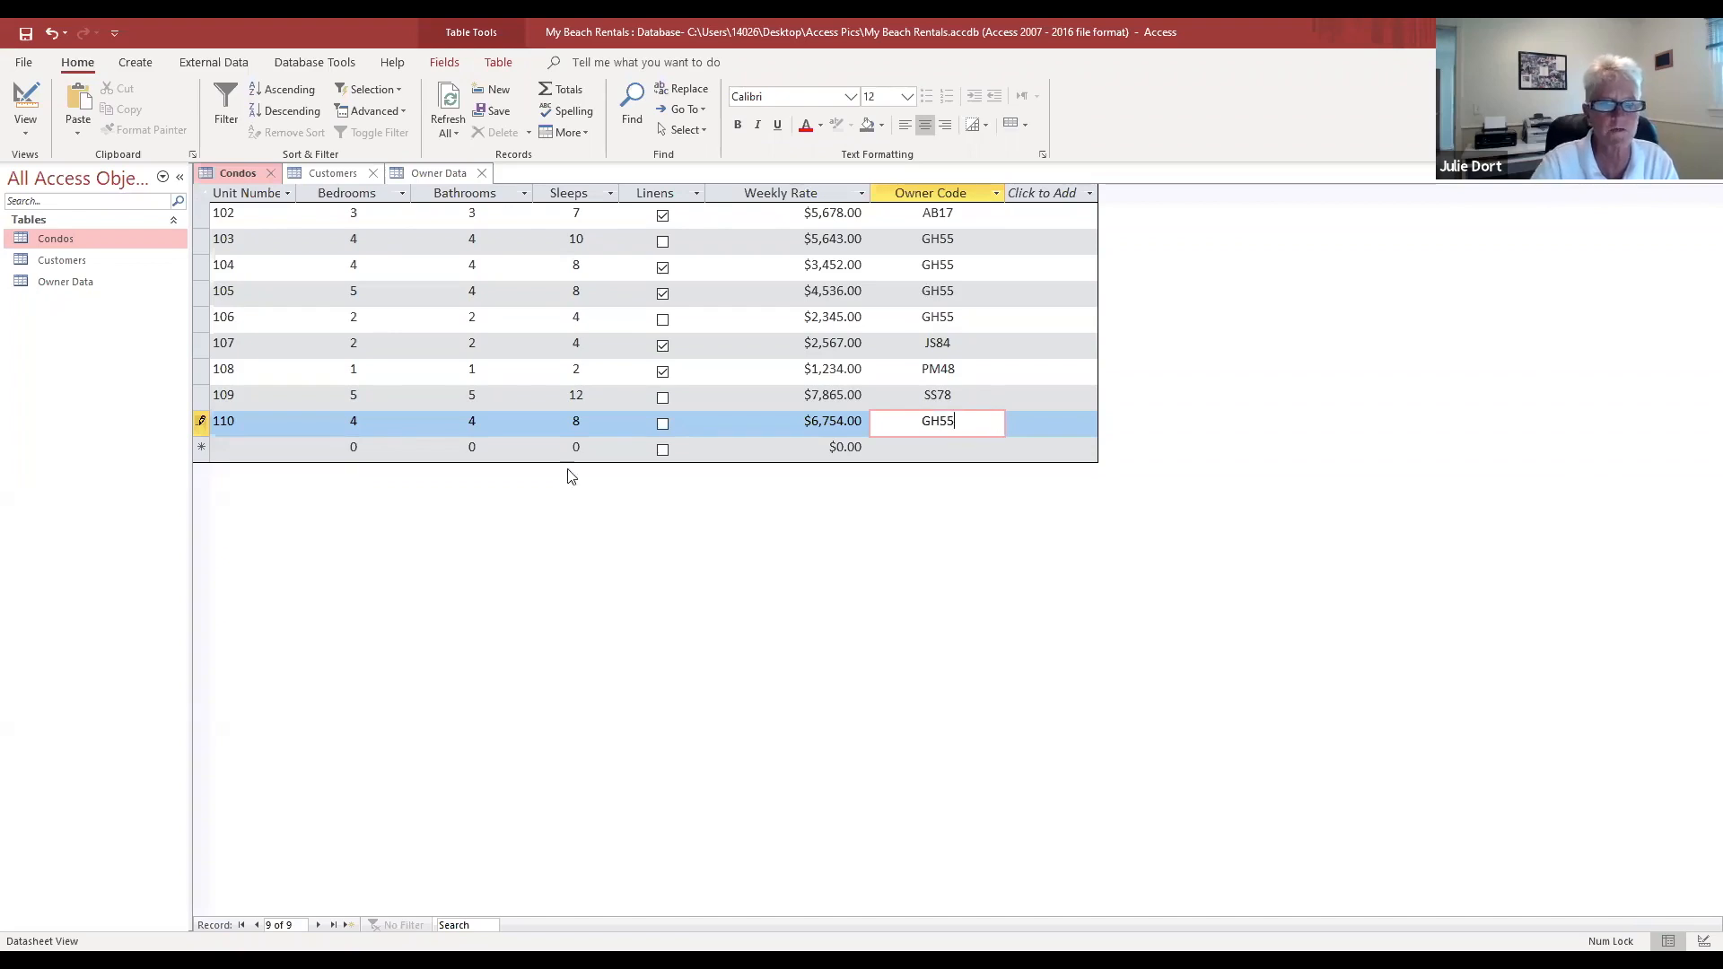
{"action": "left_click", "coordinate": [303, 448]}
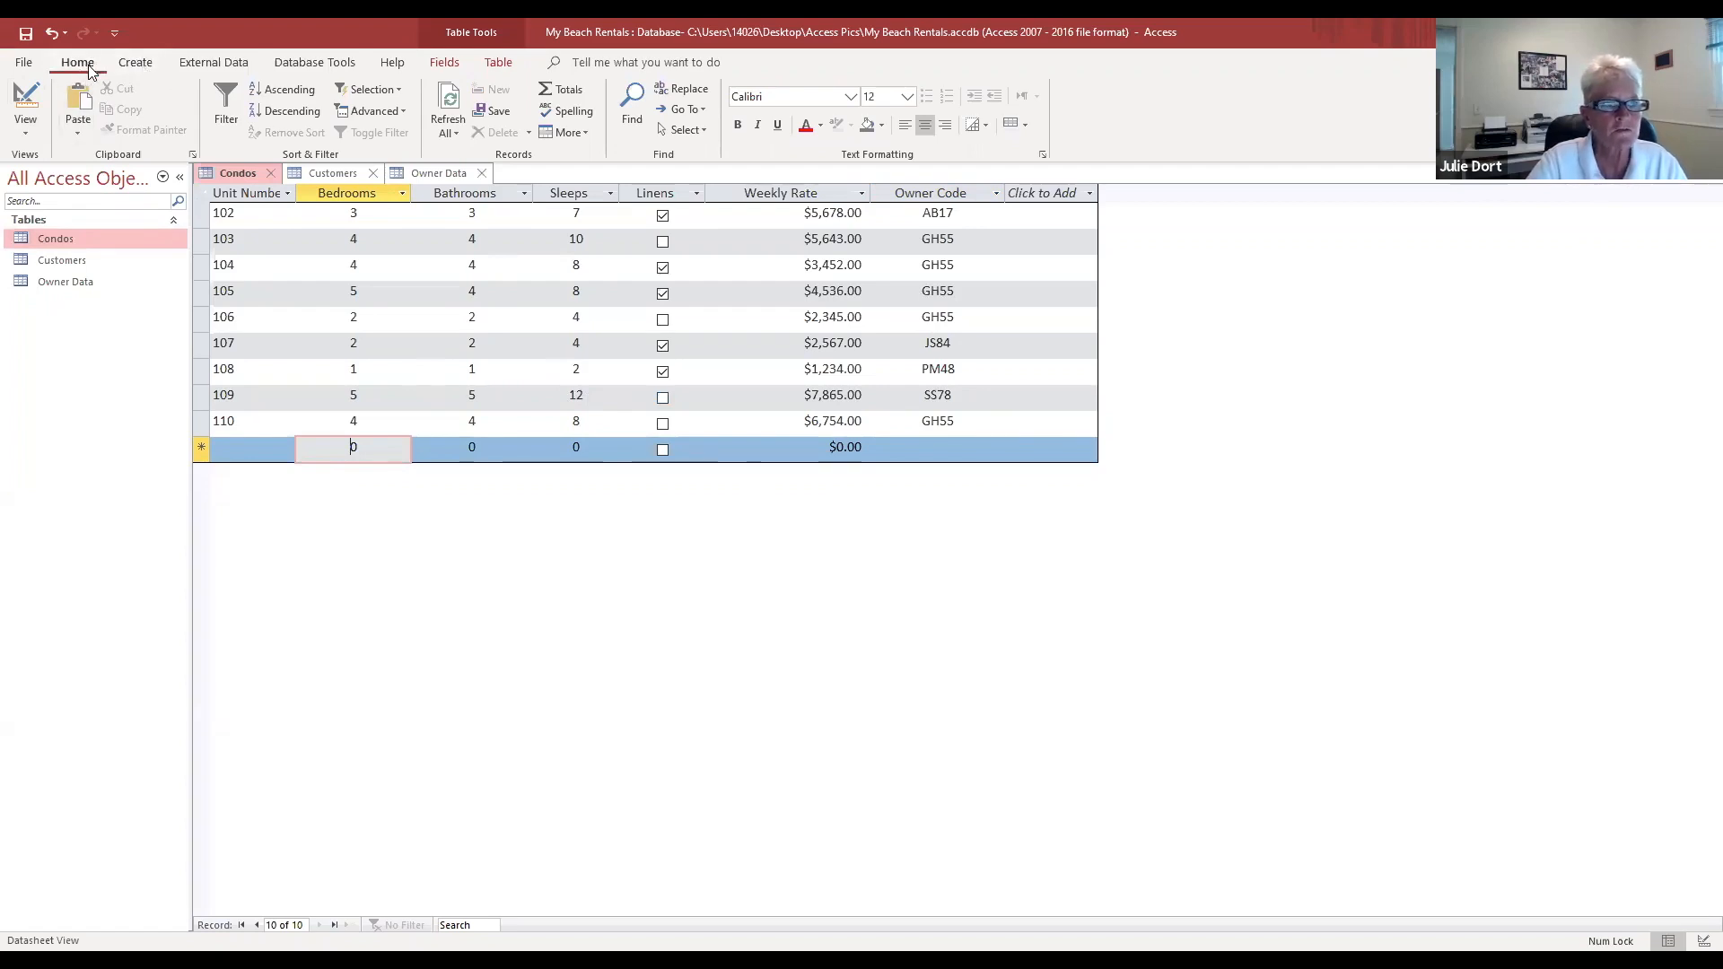
Step: Create a basic form from the Condos table
{"action": "left_click", "coordinate": [146, 66]}
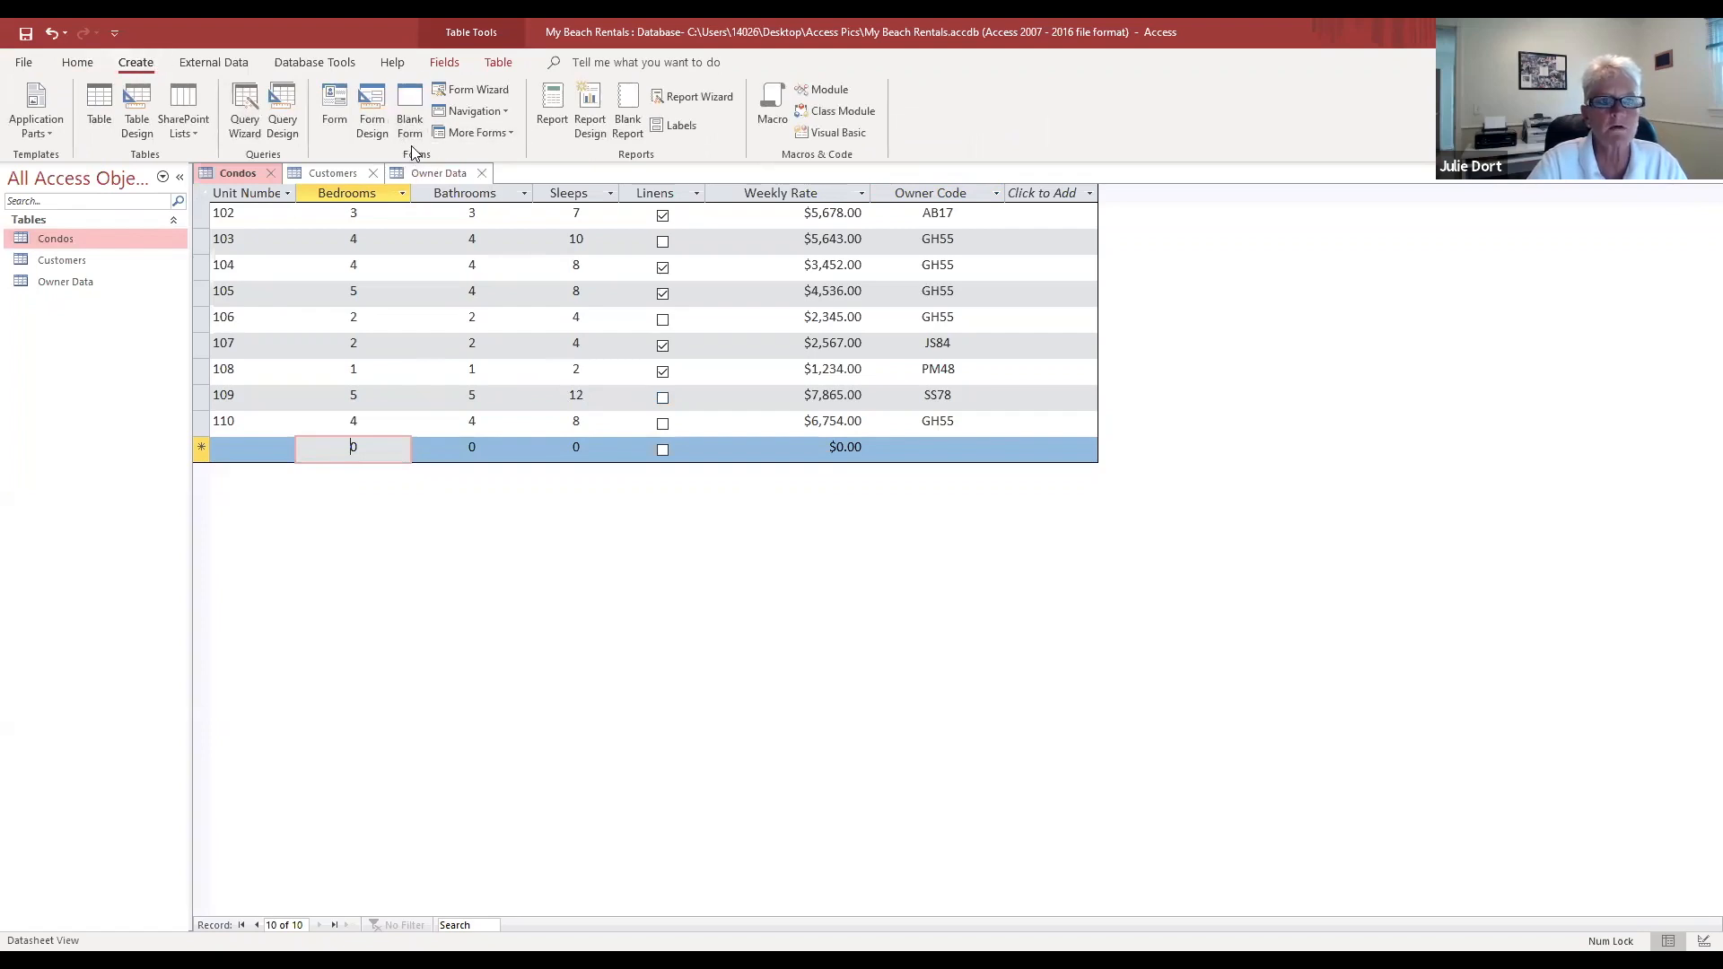
{"action": "left_click", "coordinate": [331, 96]}
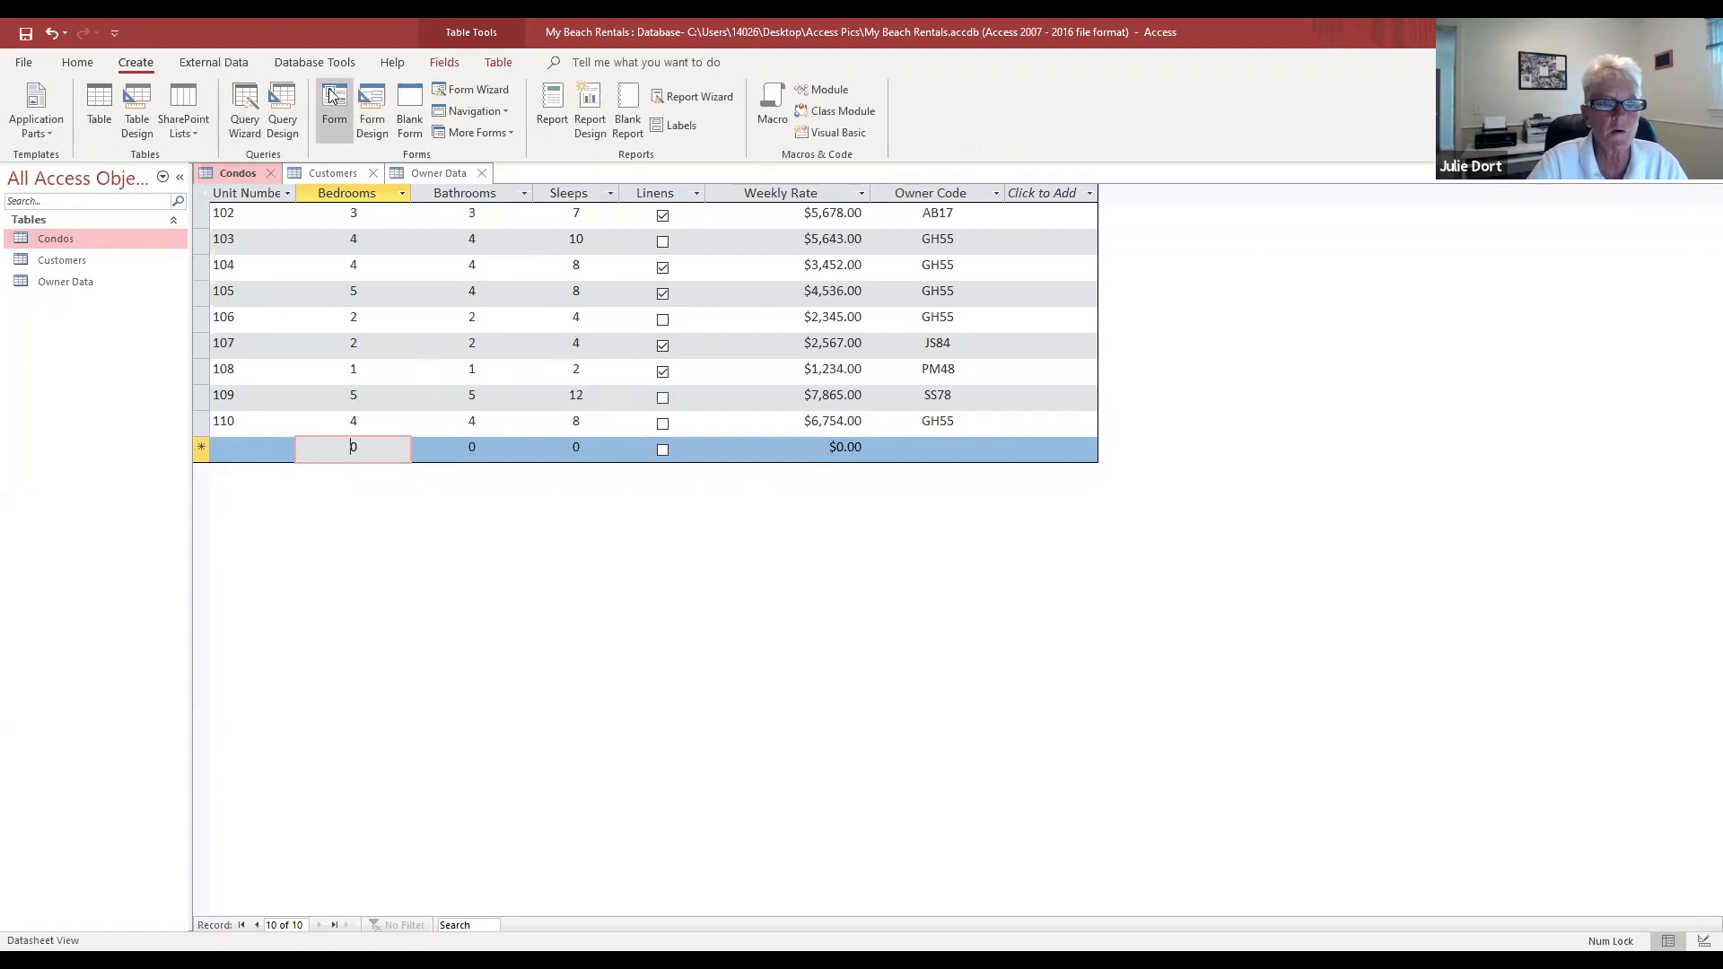
{"action": "left_click", "coordinate": [330, 96]}
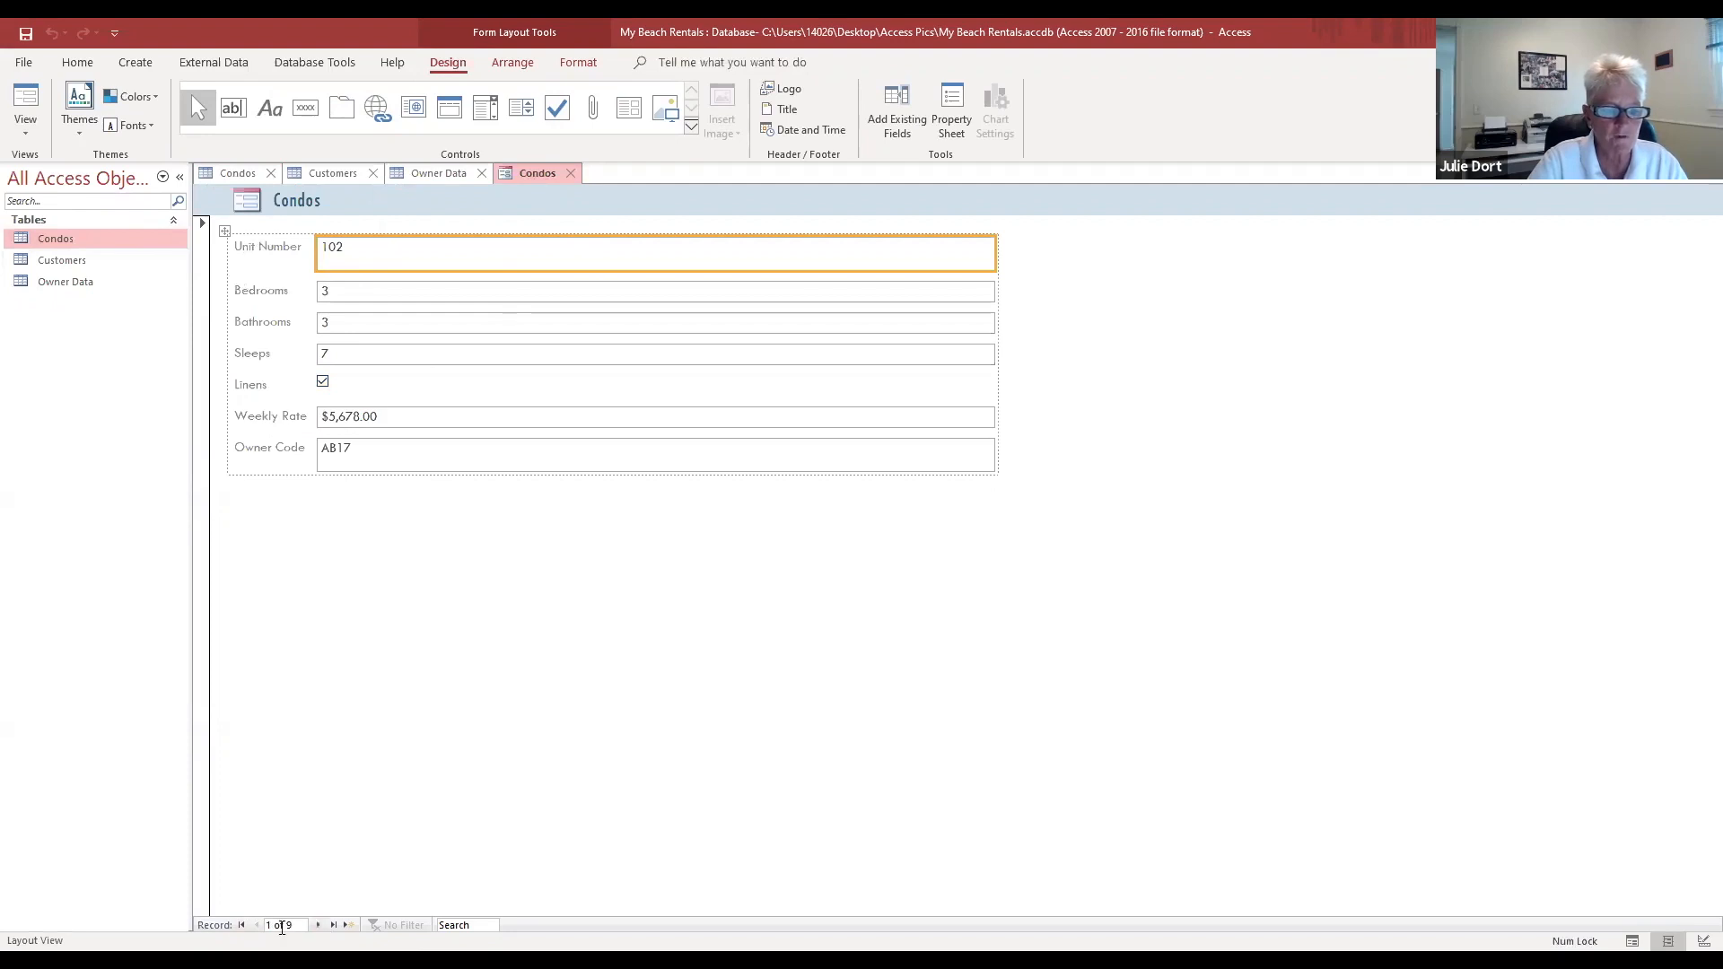
Step: Go through the existing condo records one by one in the new form up to a blank new record
{"action": "left_click", "coordinate": [318, 925]}
{"action": "left_click", "coordinate": [319, 925]}
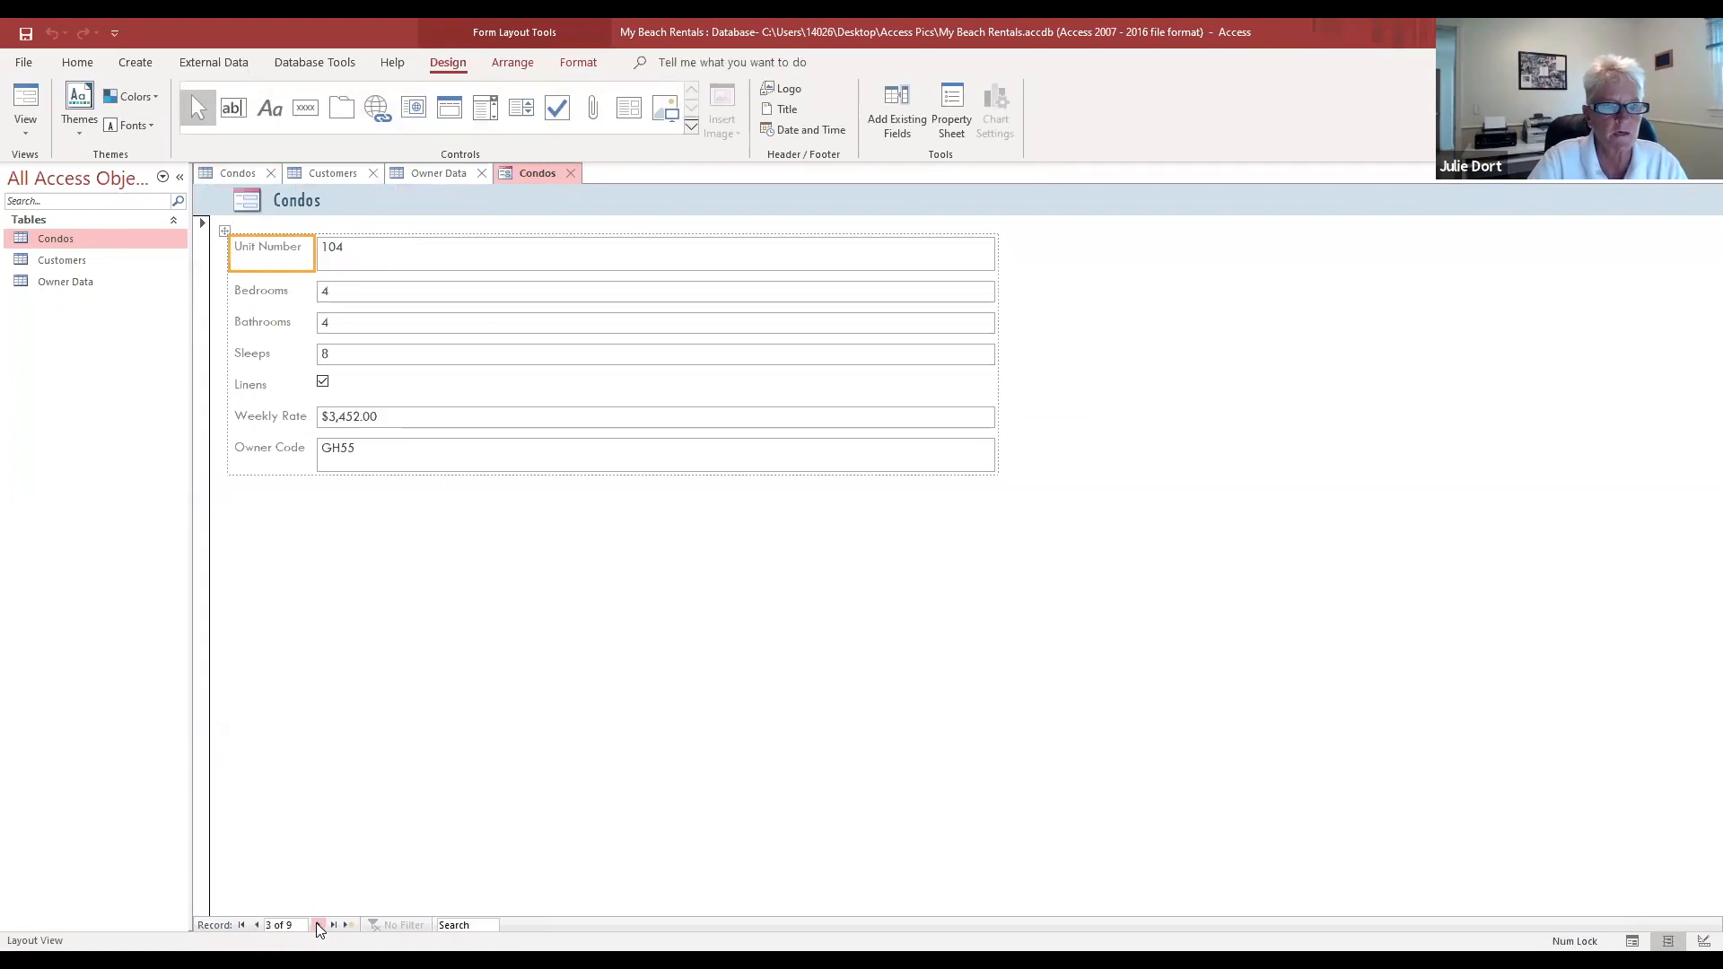
{"action": "left_click", "coordinate": [319, 925]}
{"action": "double_click", "coordinate": [318, 925]}
{"action": "left_click", "coordinate": [318, 925]}
{"action": "left_click", "coordinate": [319, 925]}
{"action": "left_click", "coordinate": [319, 925]}
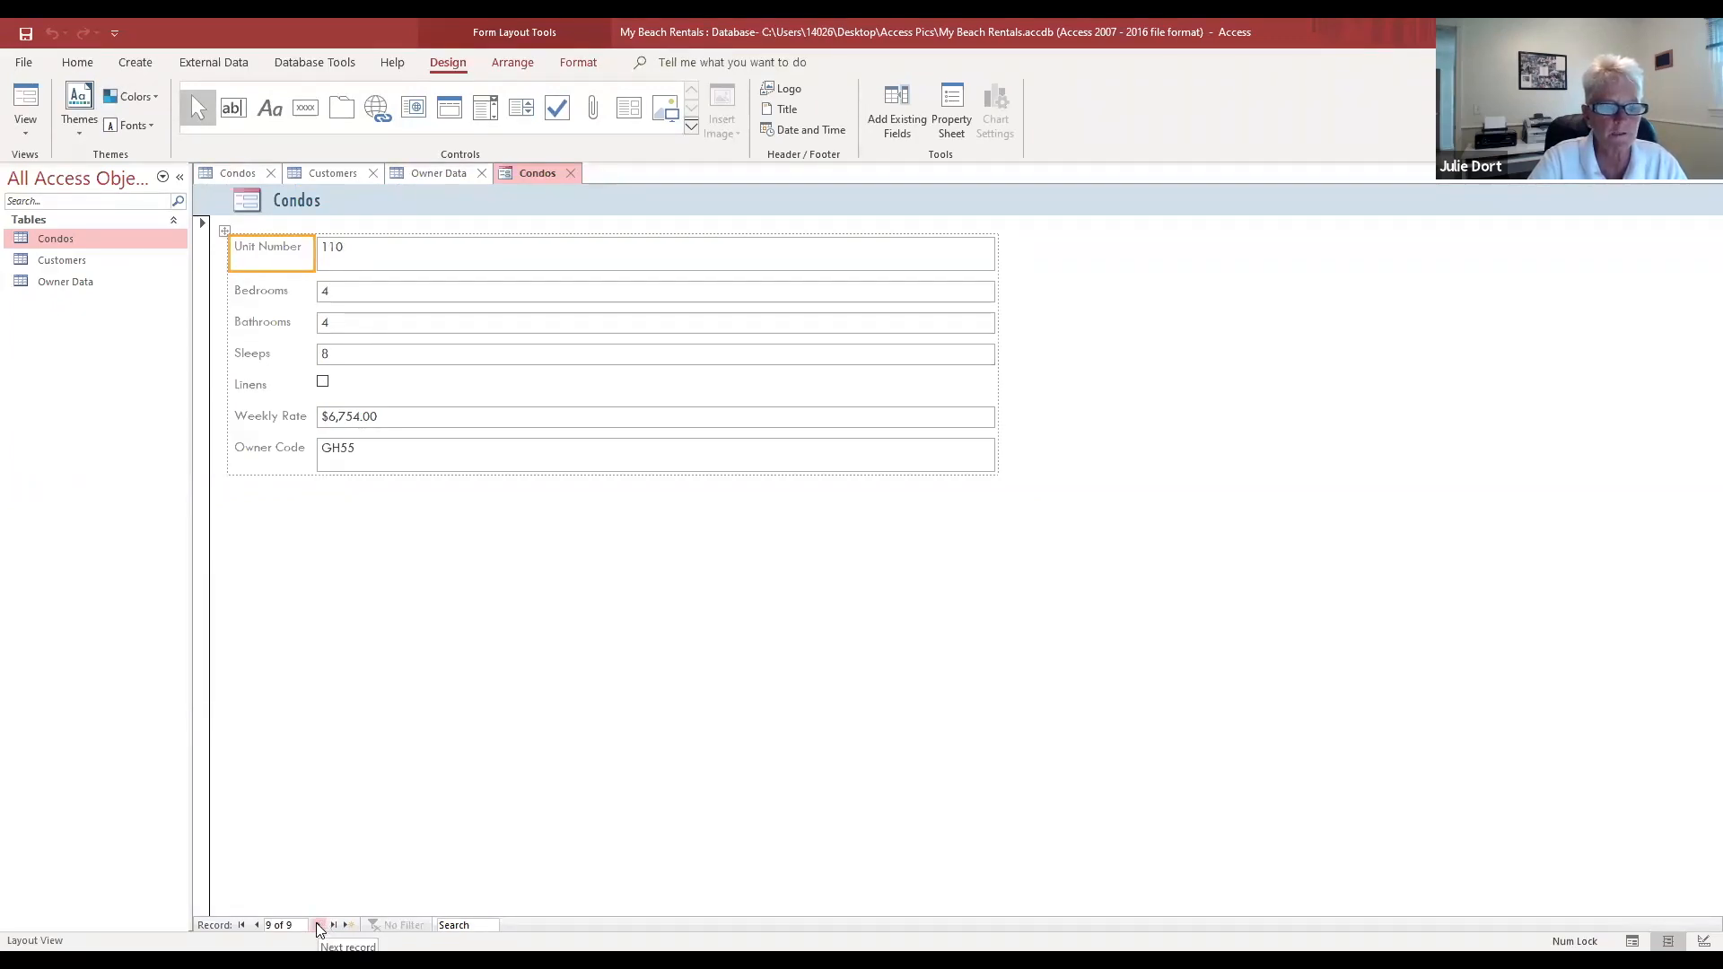
{"action": "left_click", "coordinate": [318, 926]}
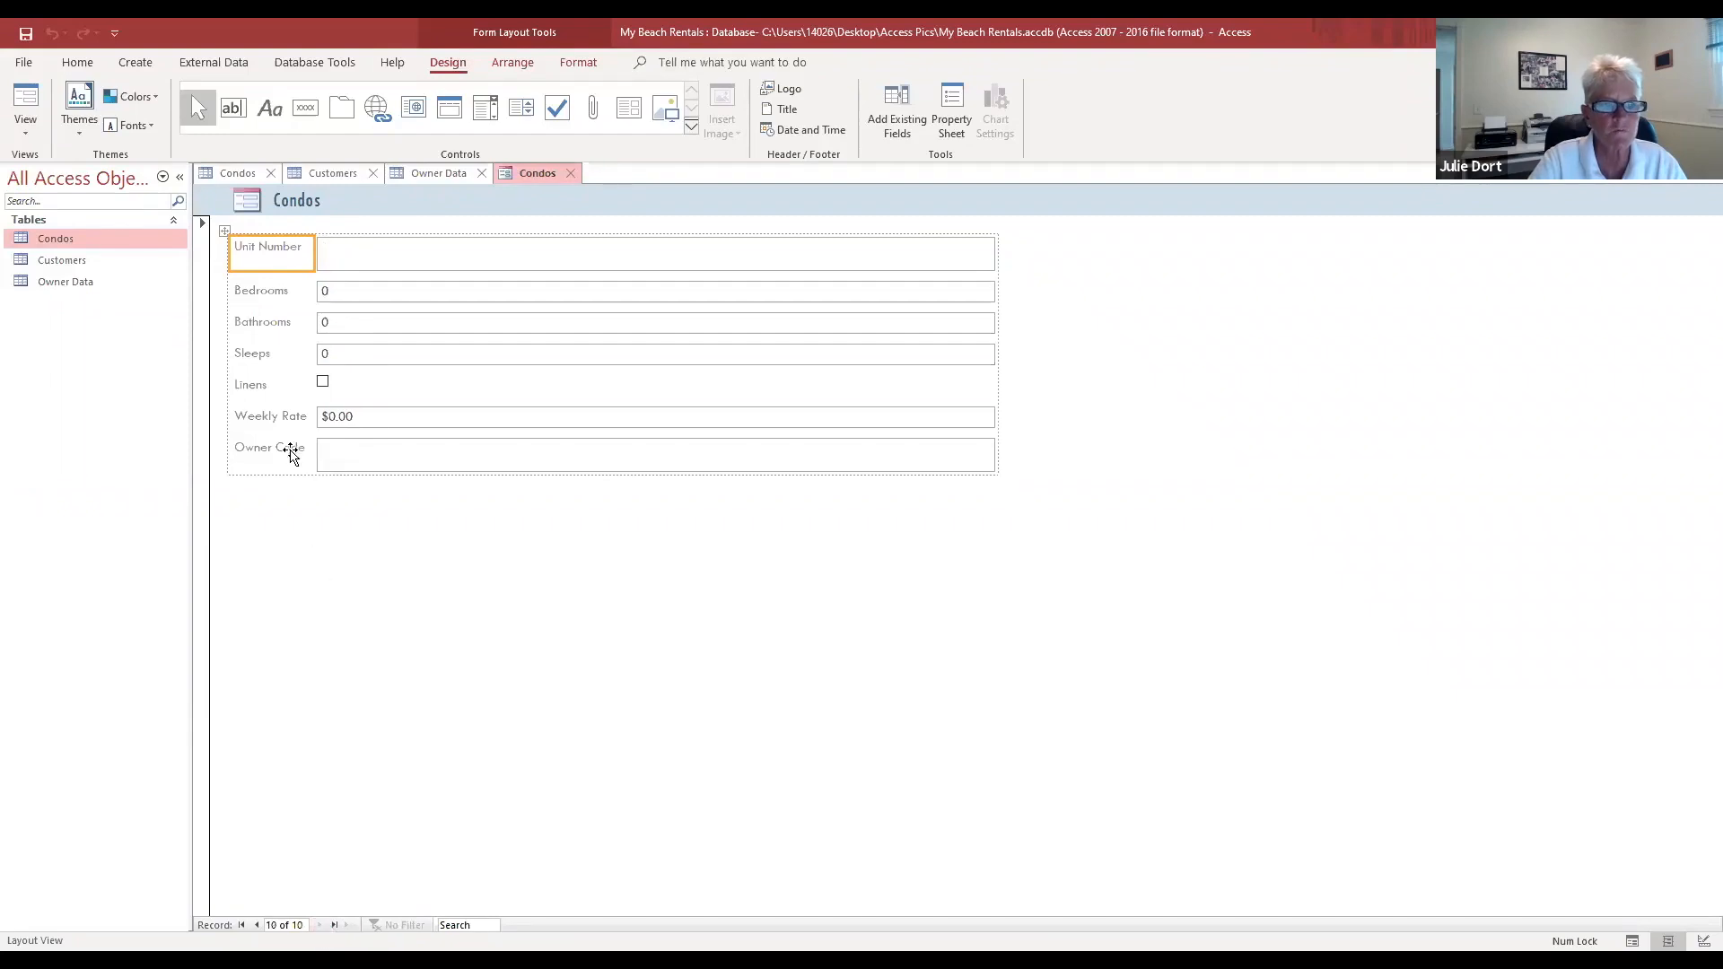
Step: Switch the Condos form from Layout View to Form View for data entry
{"action": "left_click", "coordinate": [357, 290]}
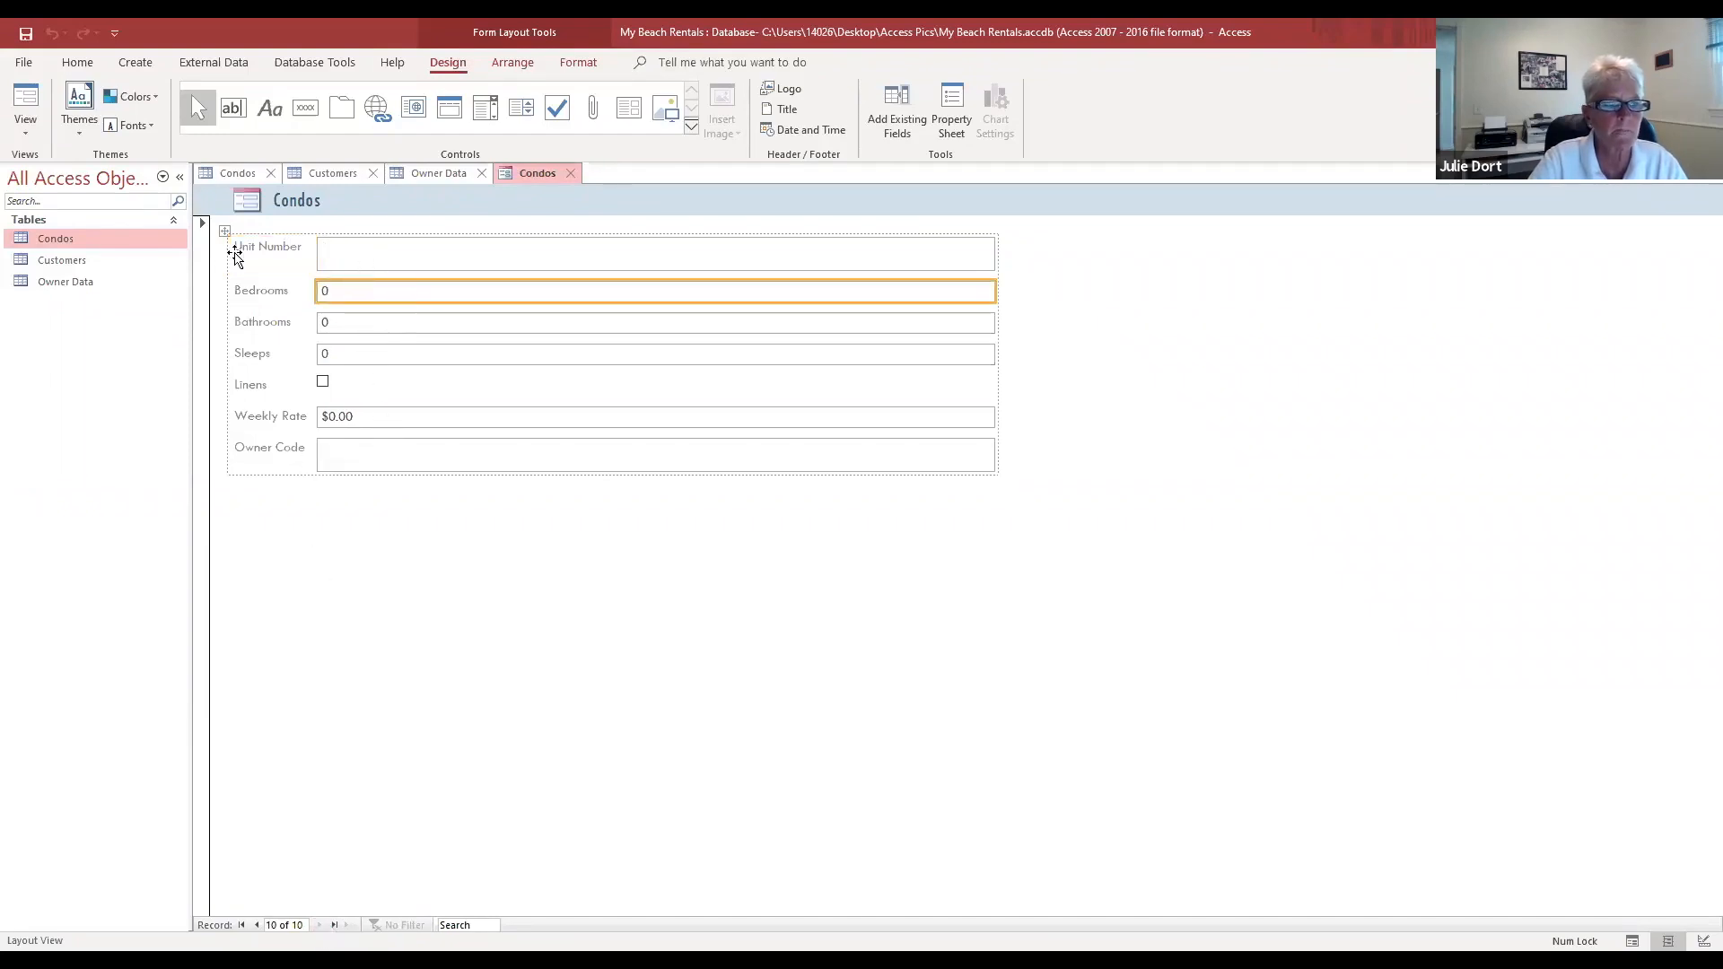
{"action": "left_click", "coordinate": [24, 138]}
{"action": "left_click", "coordinate": [62, 170]}
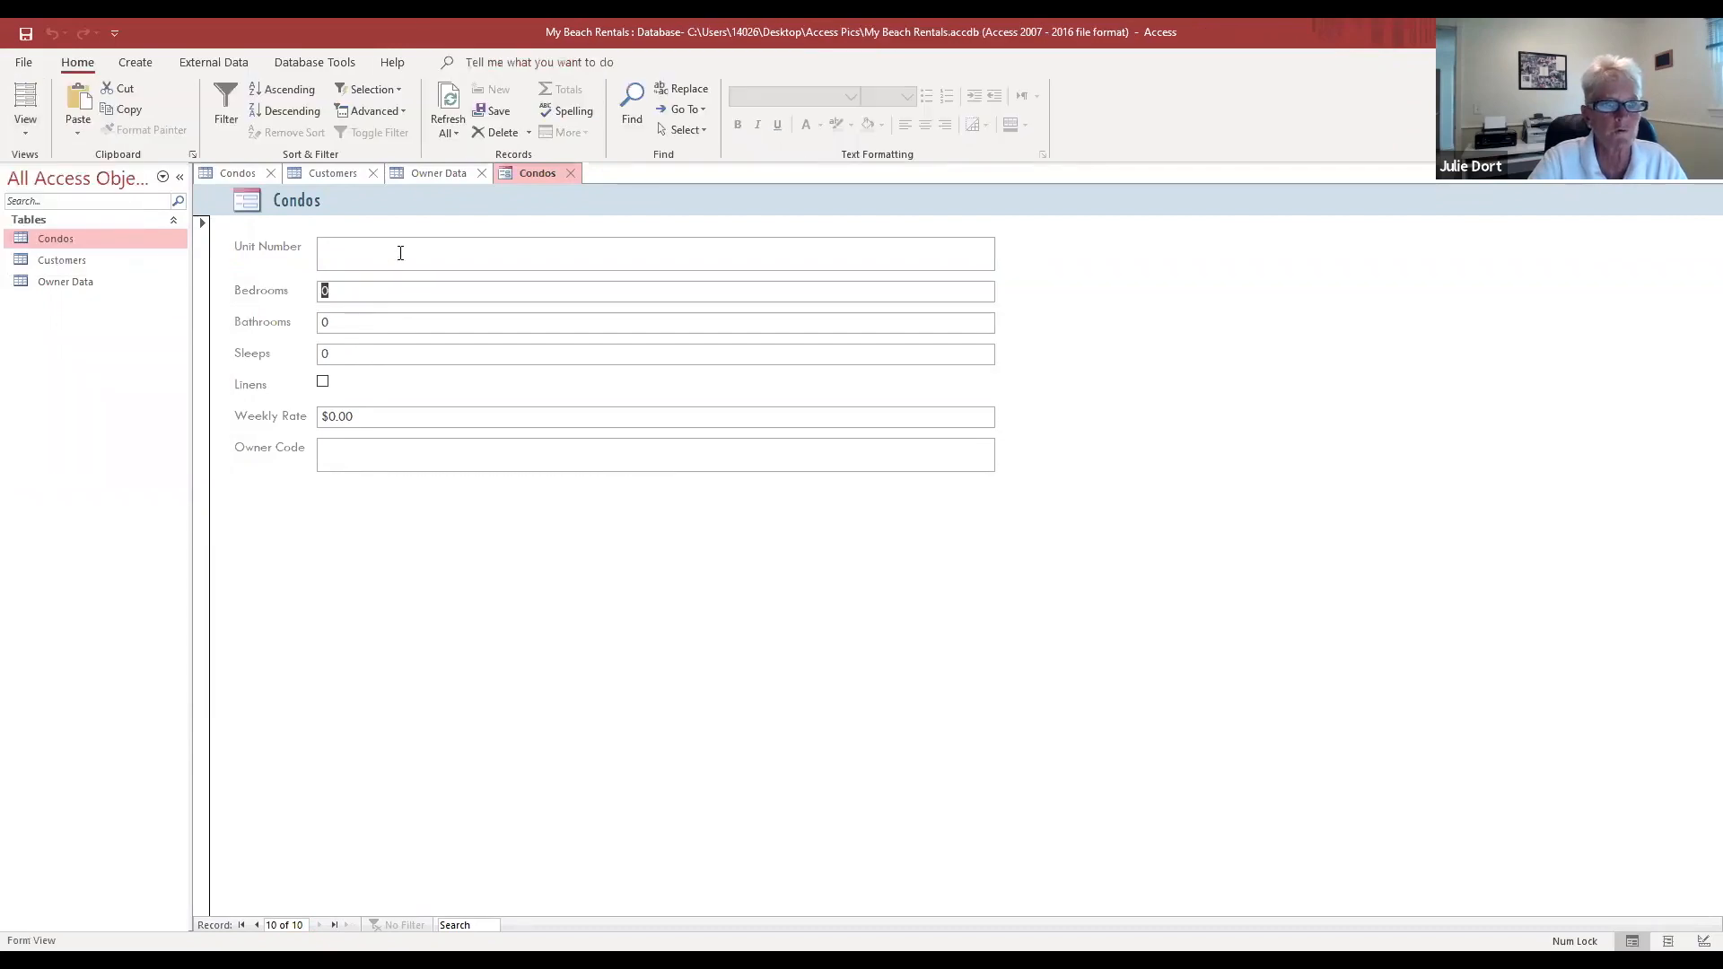
{"action": "left_click", "coordinate": [384, 254]}
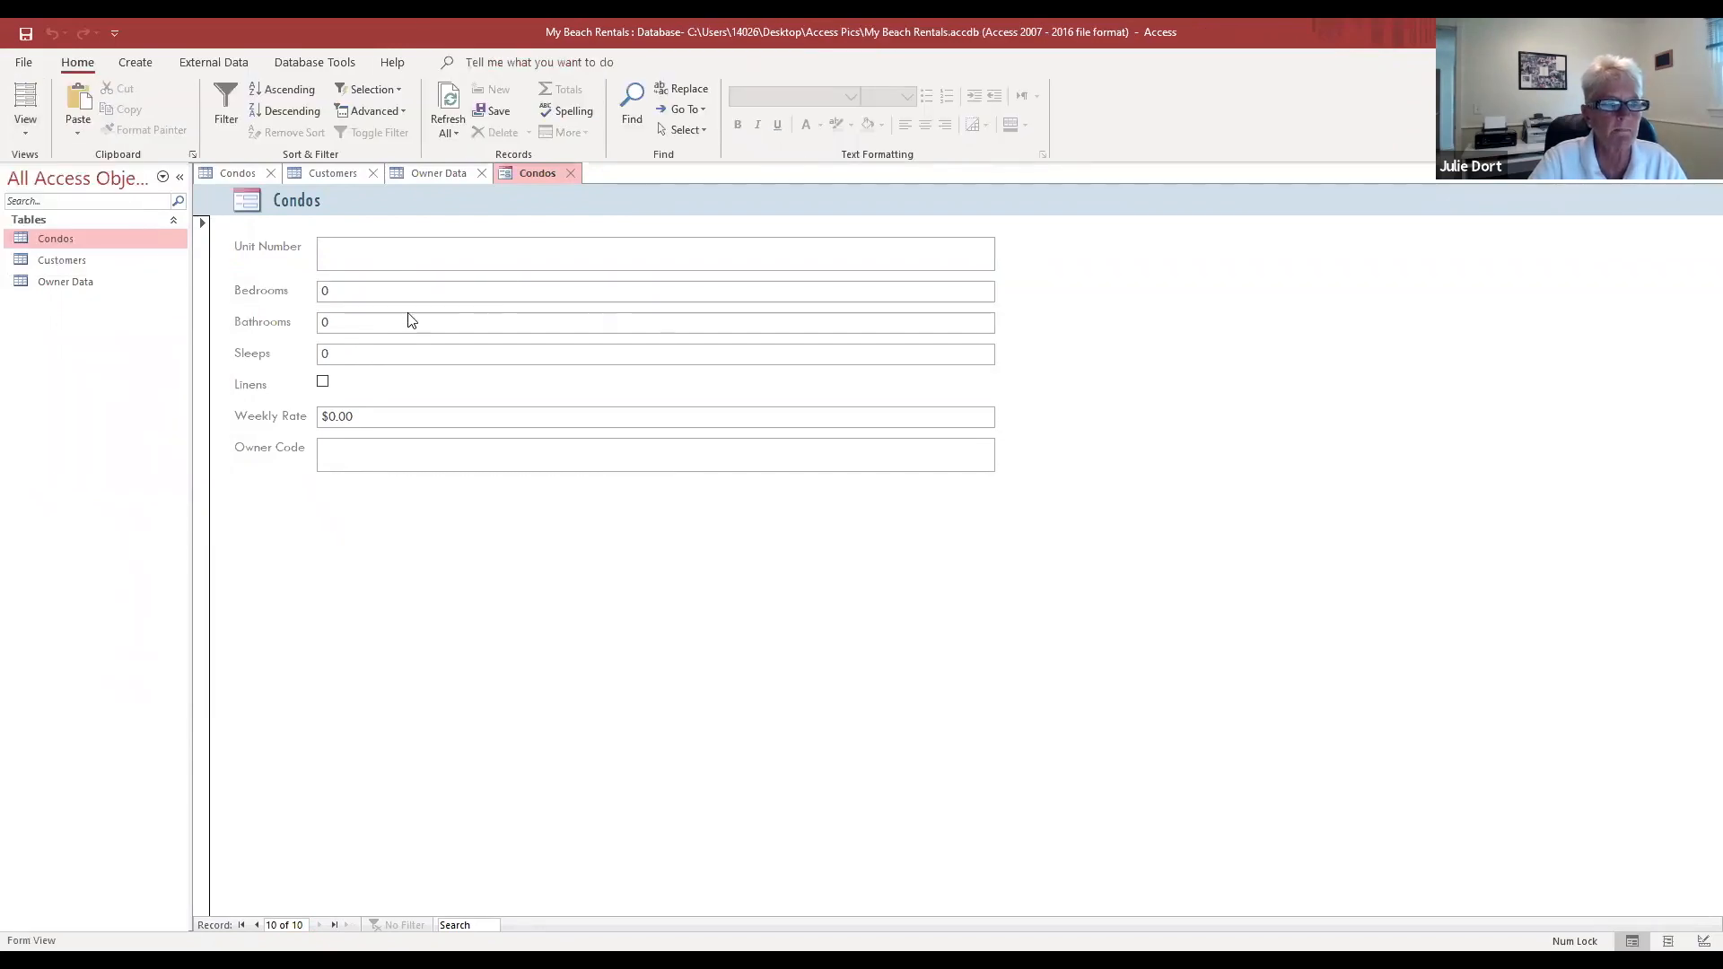
{"action": "left_click", "coordinate": [29, 134]}
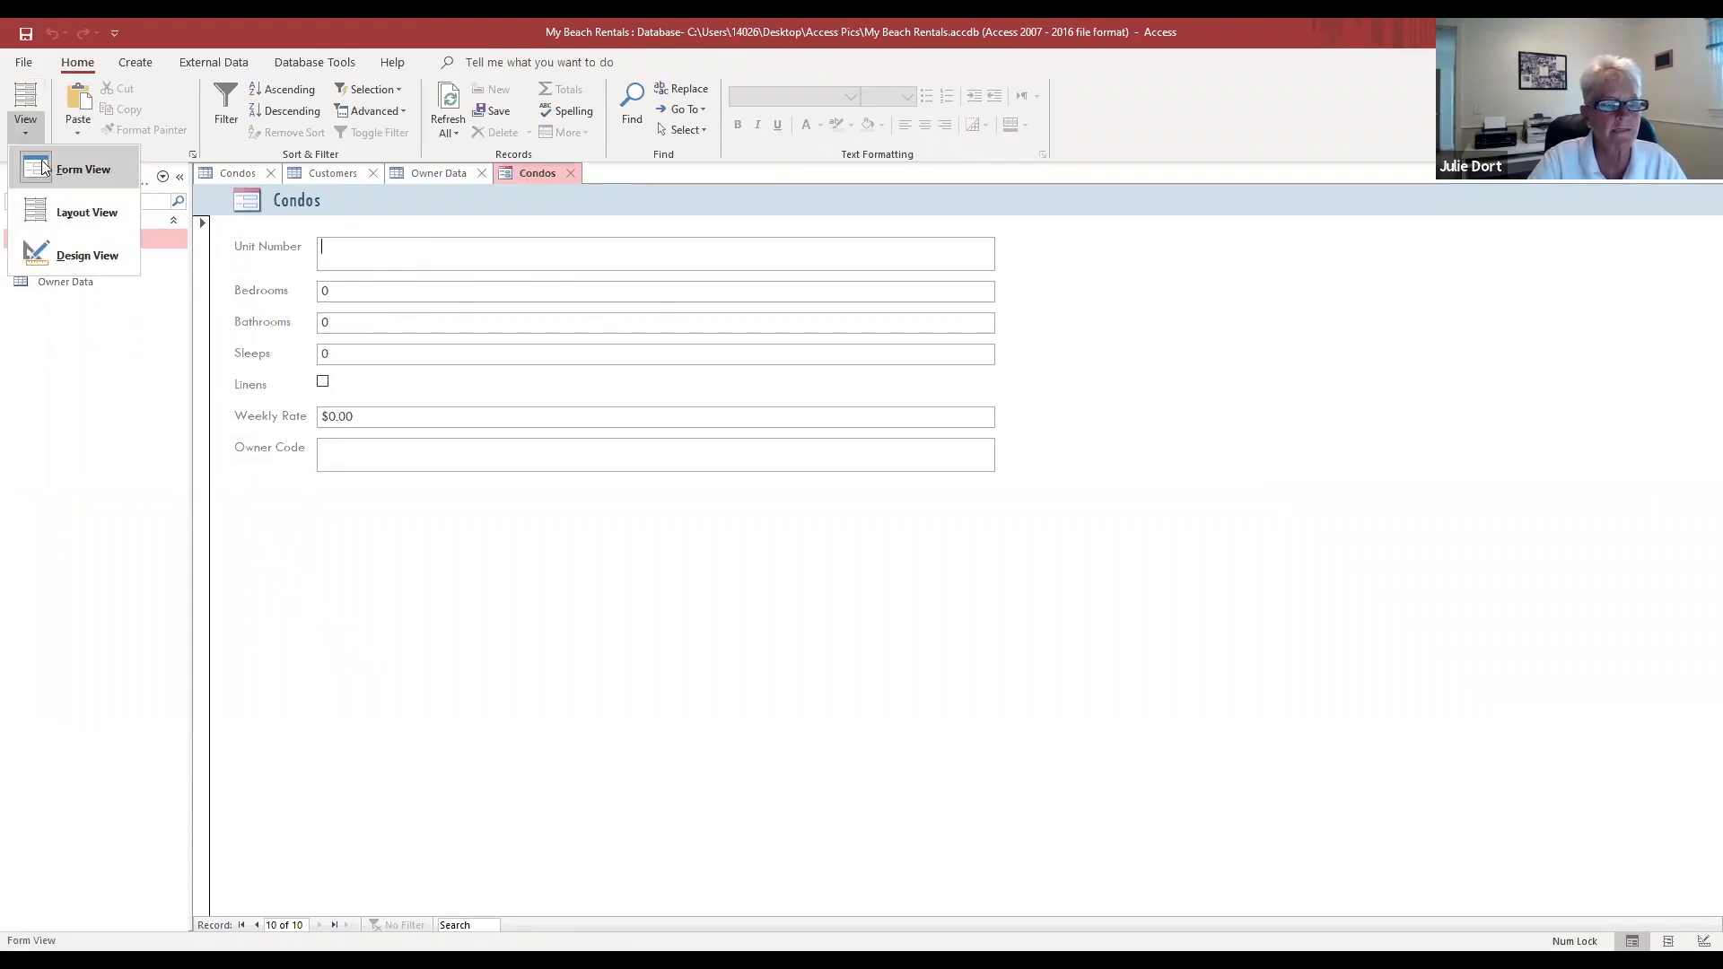
{"action": "left_click", "coordinate": [43, 168]}
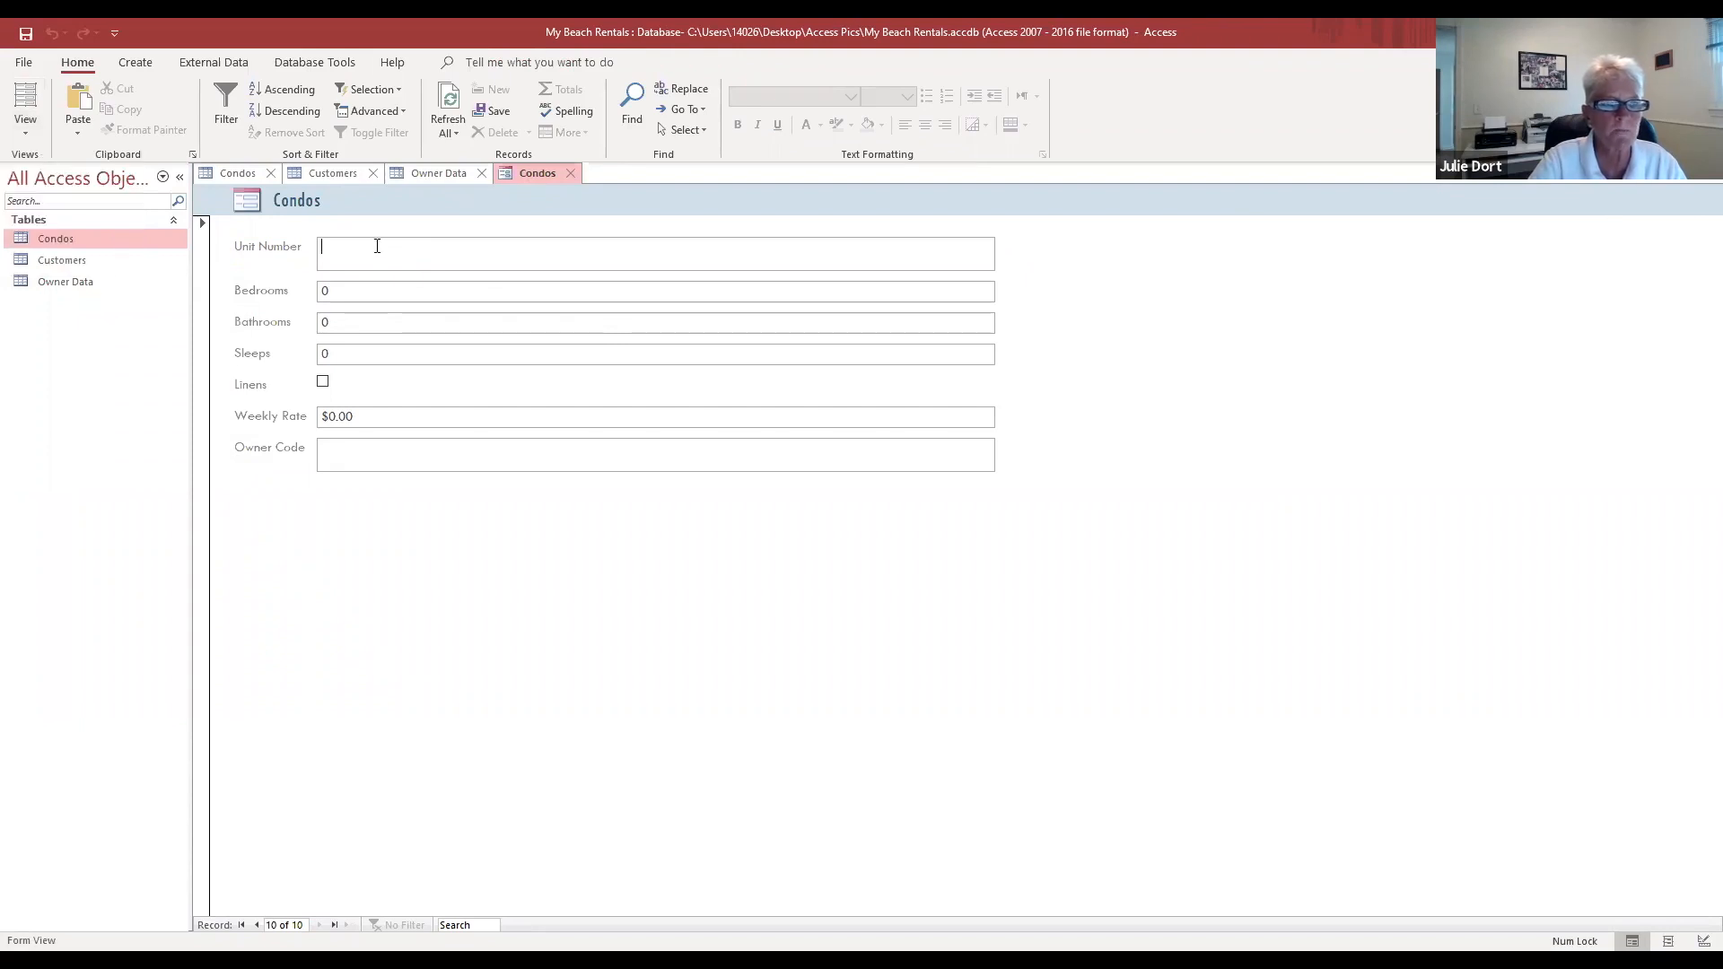
Step: Enter unit 111 in the blank form record with 2 bedrooms, 1 bathroom, sleeping capacity 2 and linens included
{"action": "left_click", "coordinate": [397, 248]}
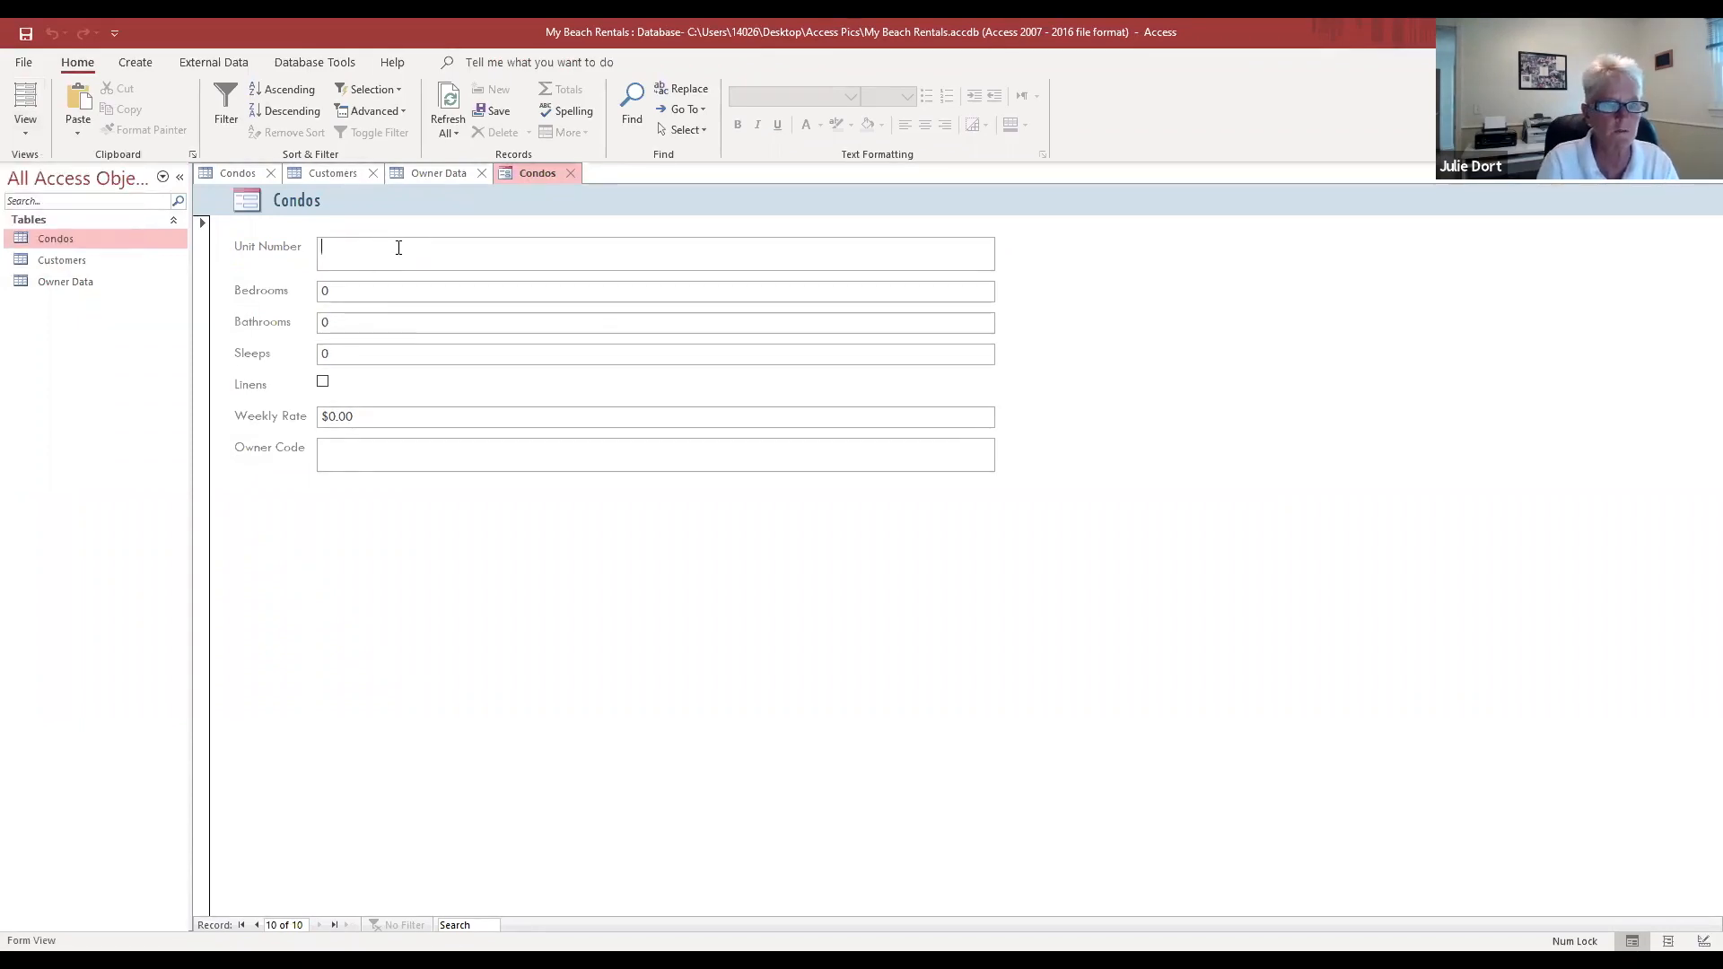
{"action": "type", "text": "111"}
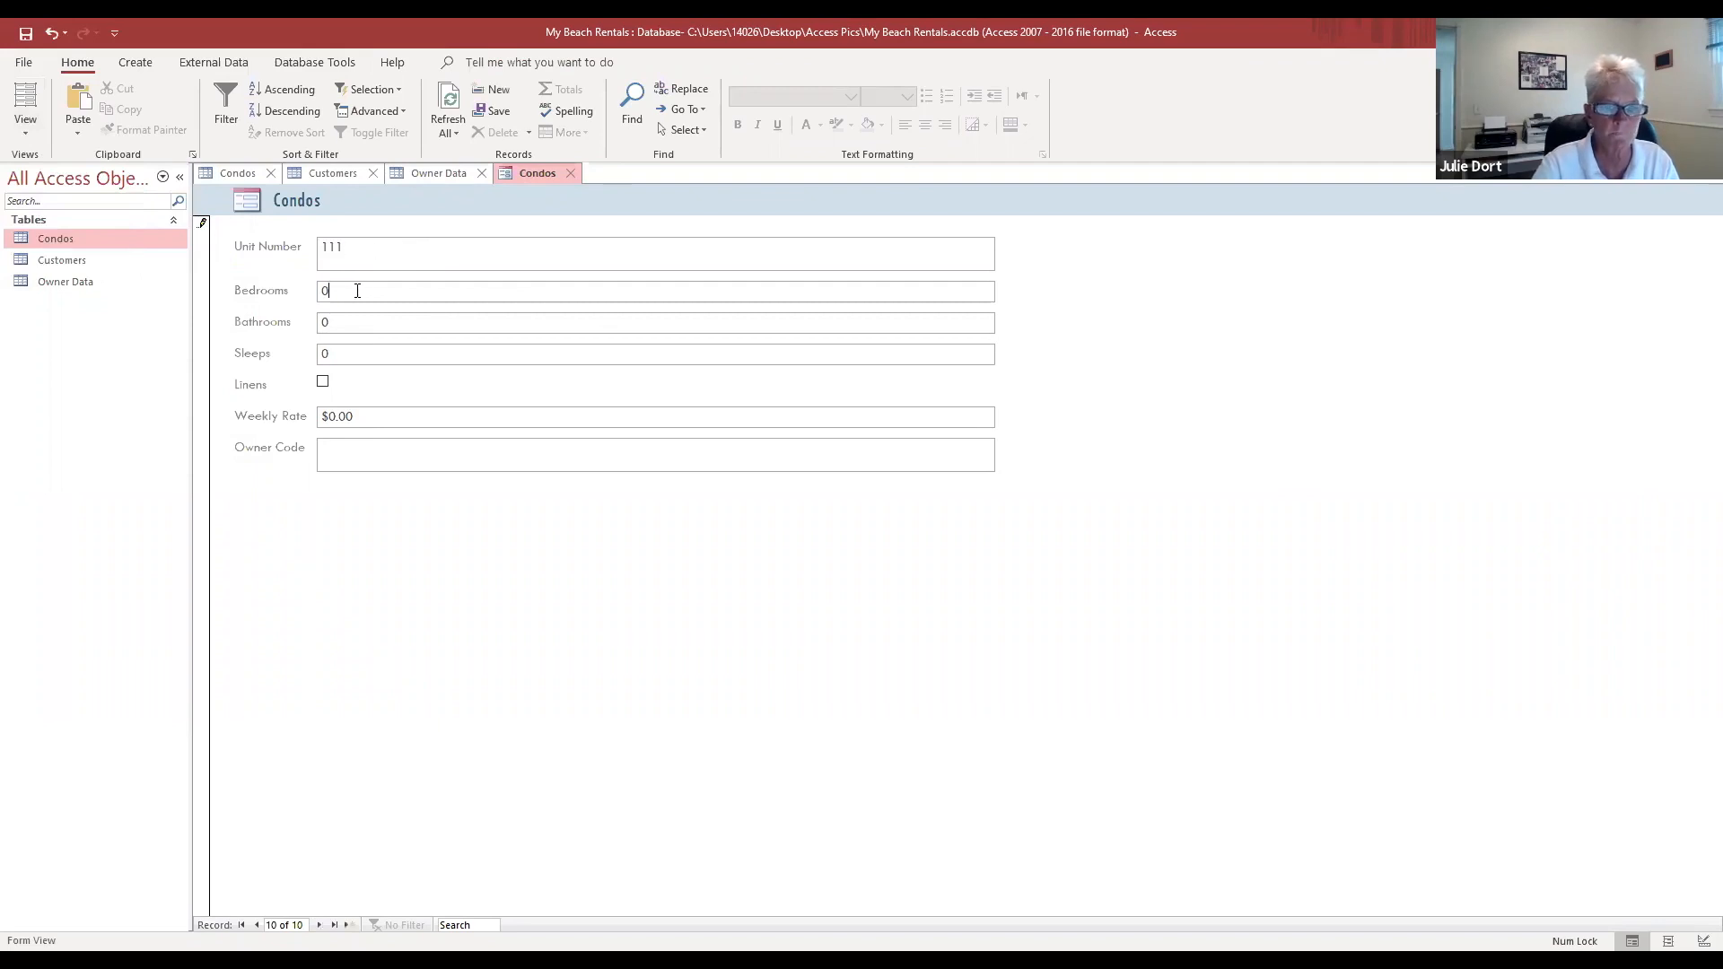
{"action": "type", "text": "2"}
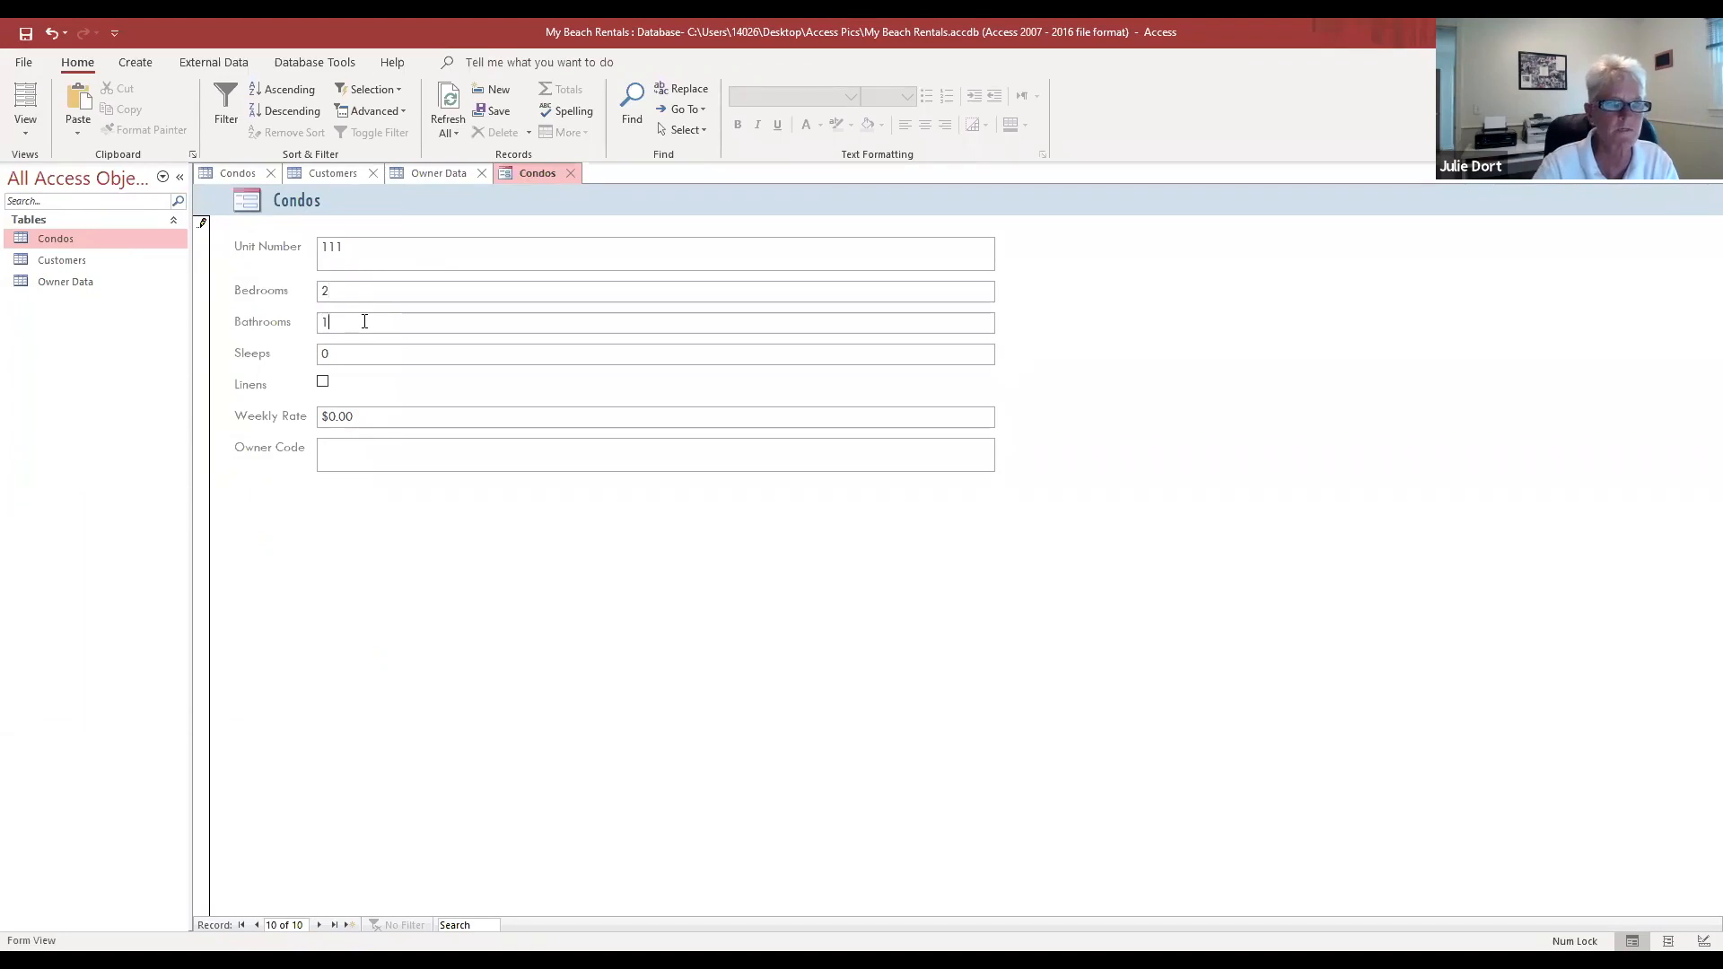
{"action": "key", "text": "BackSpace"}
{"action": "type", "text": "2"}
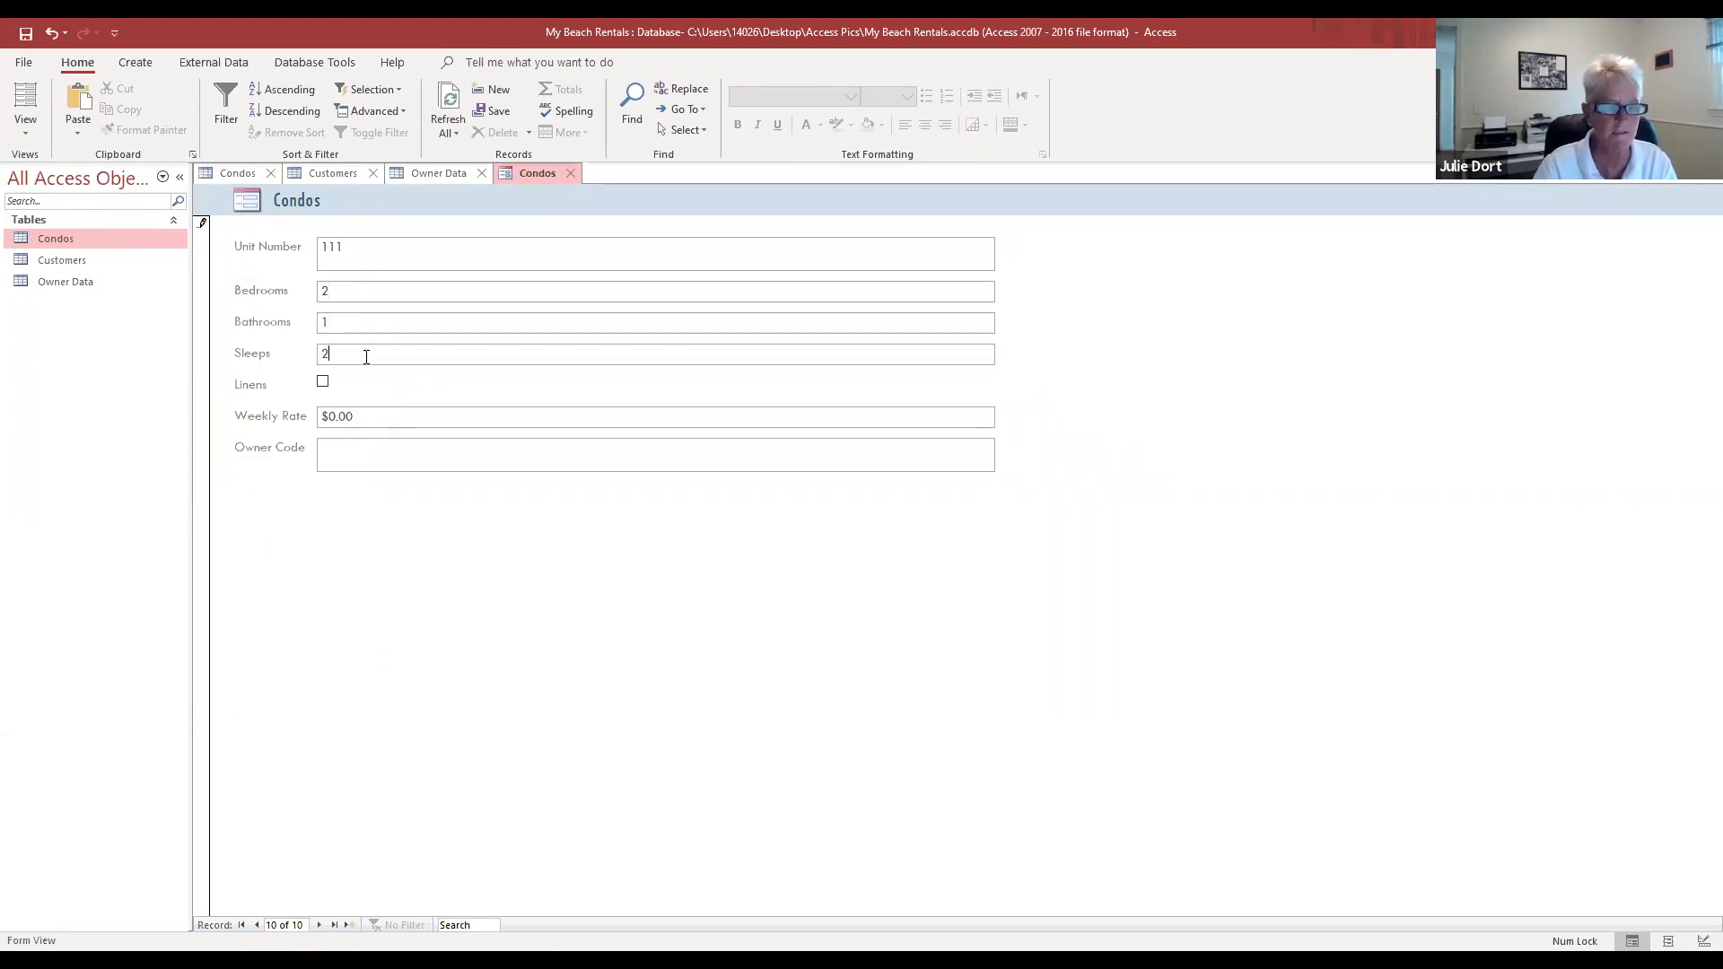
{"action": "left_click", "coordinate": [323, 381]}
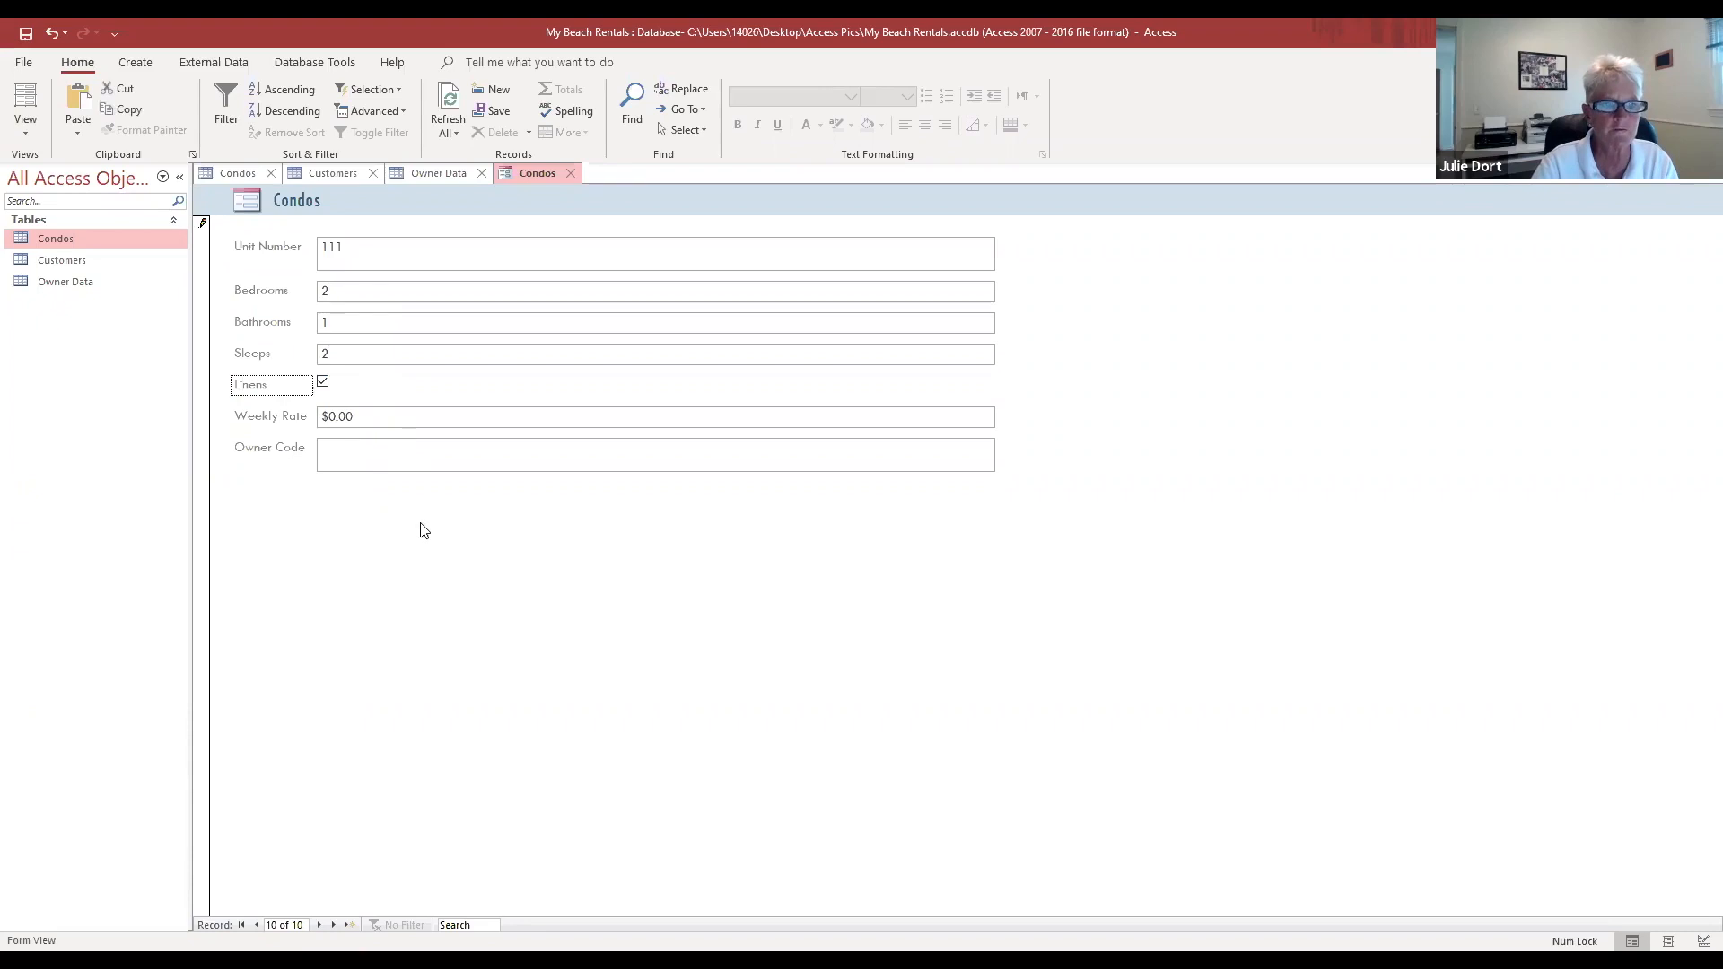
Step: Set unit 111's weekly rate to 1290 and owner code to GH55, and advance to a new blank record
{"action": "left_click_drag", "start_coordinate": [372, 417], "coordinate": [316, 417]}
{"action": "type", "text": "1290"}
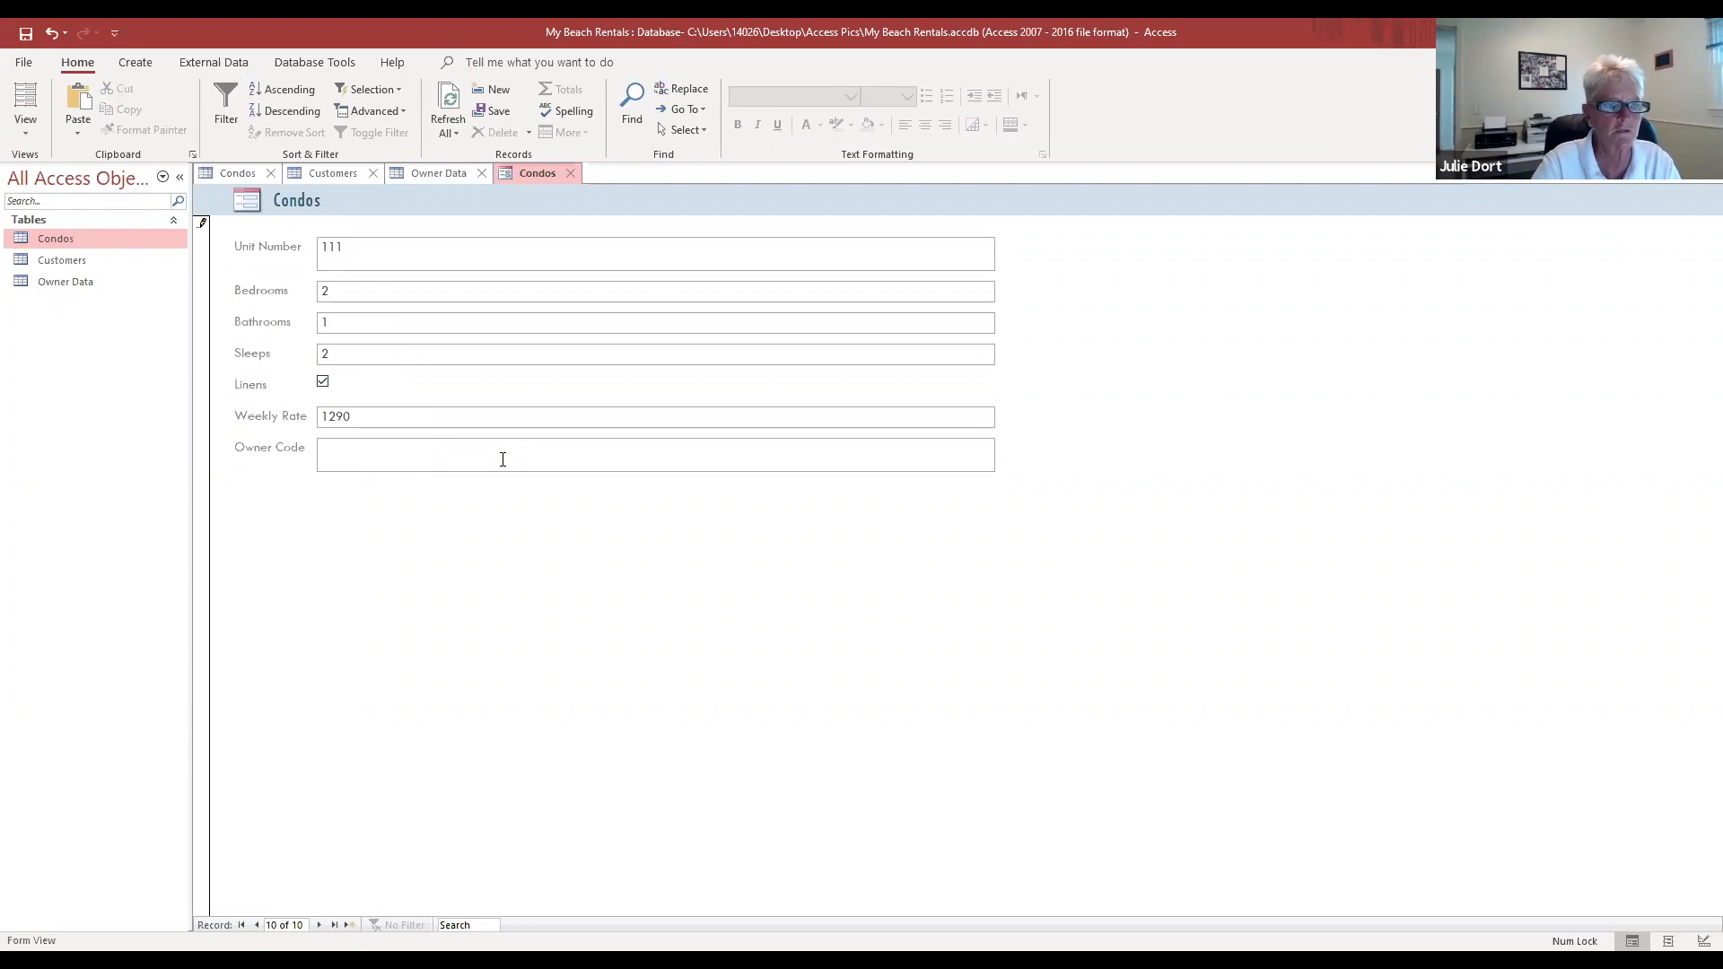
{"action": "left_click", "coordinate": [470, 452]}
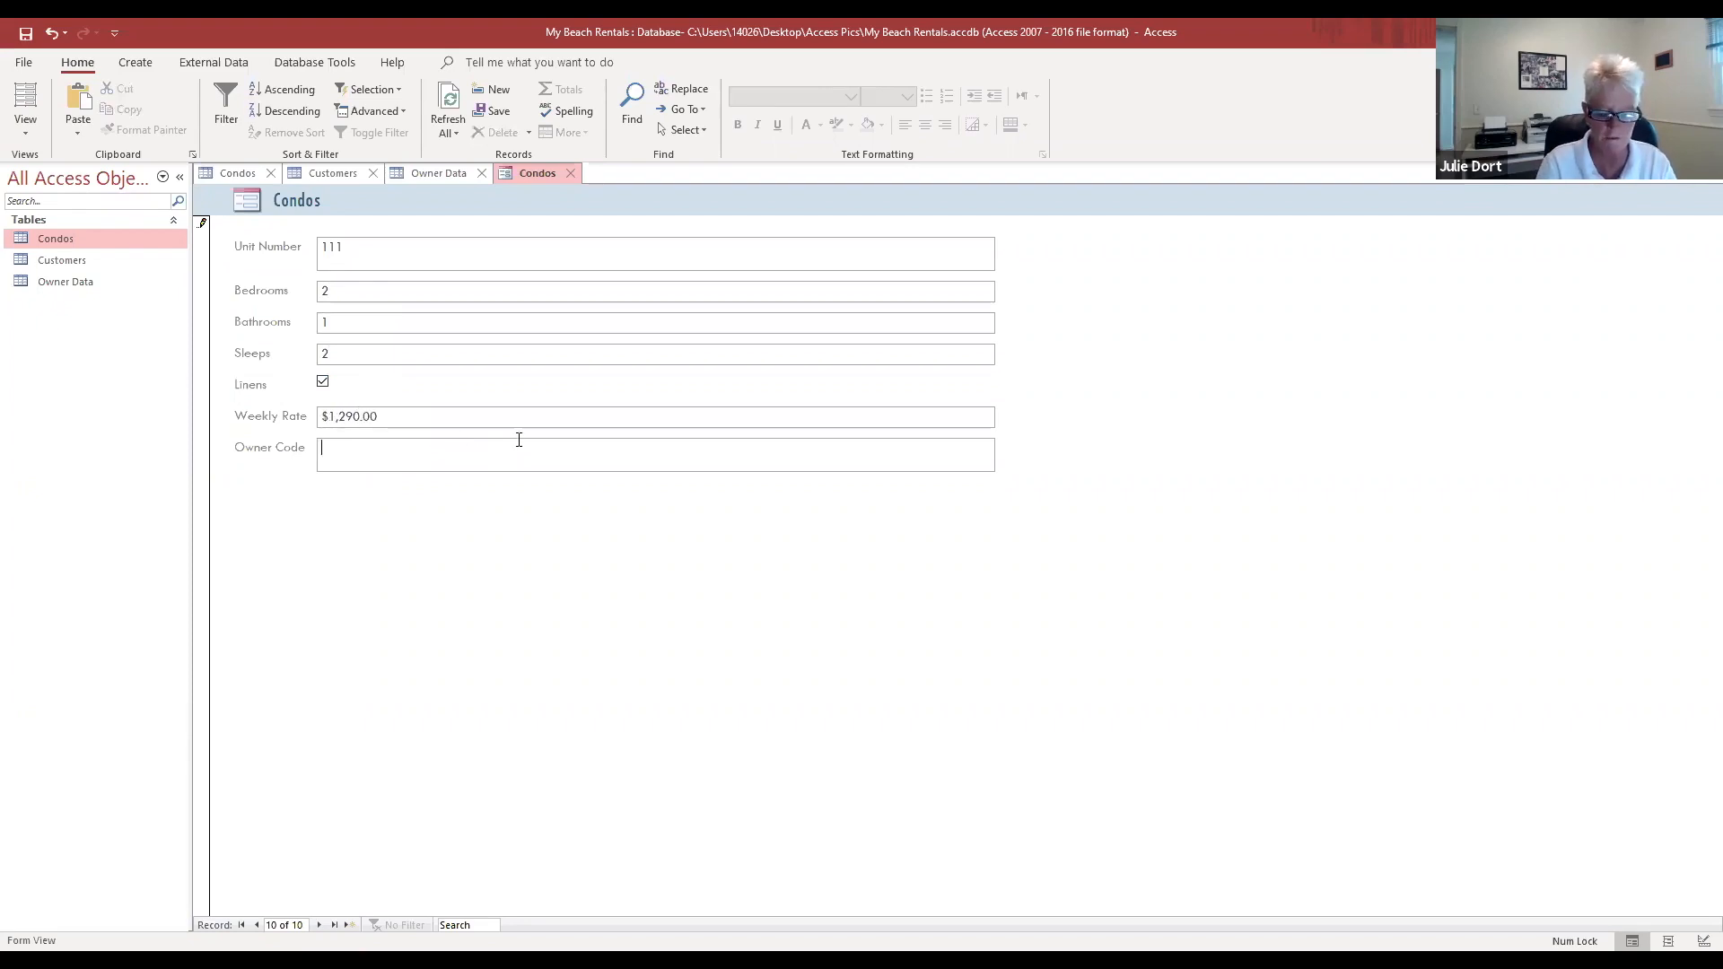
{"action": "type", "text": "GH"}
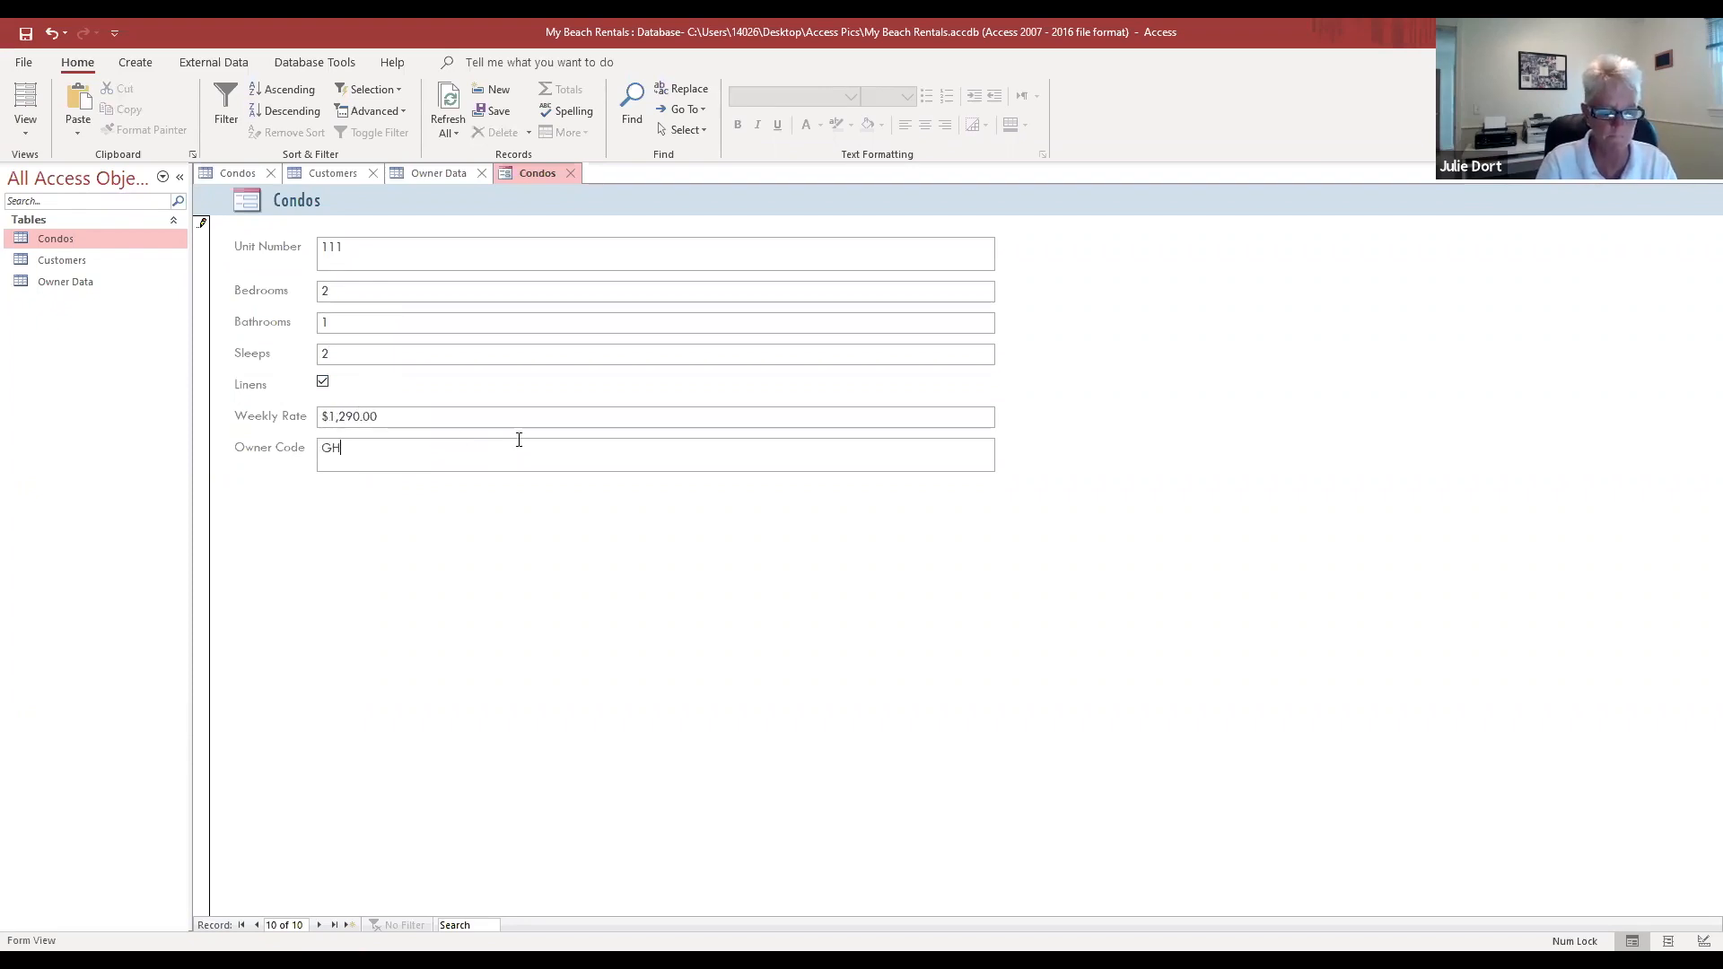
{"action": "type", "text": "55"}
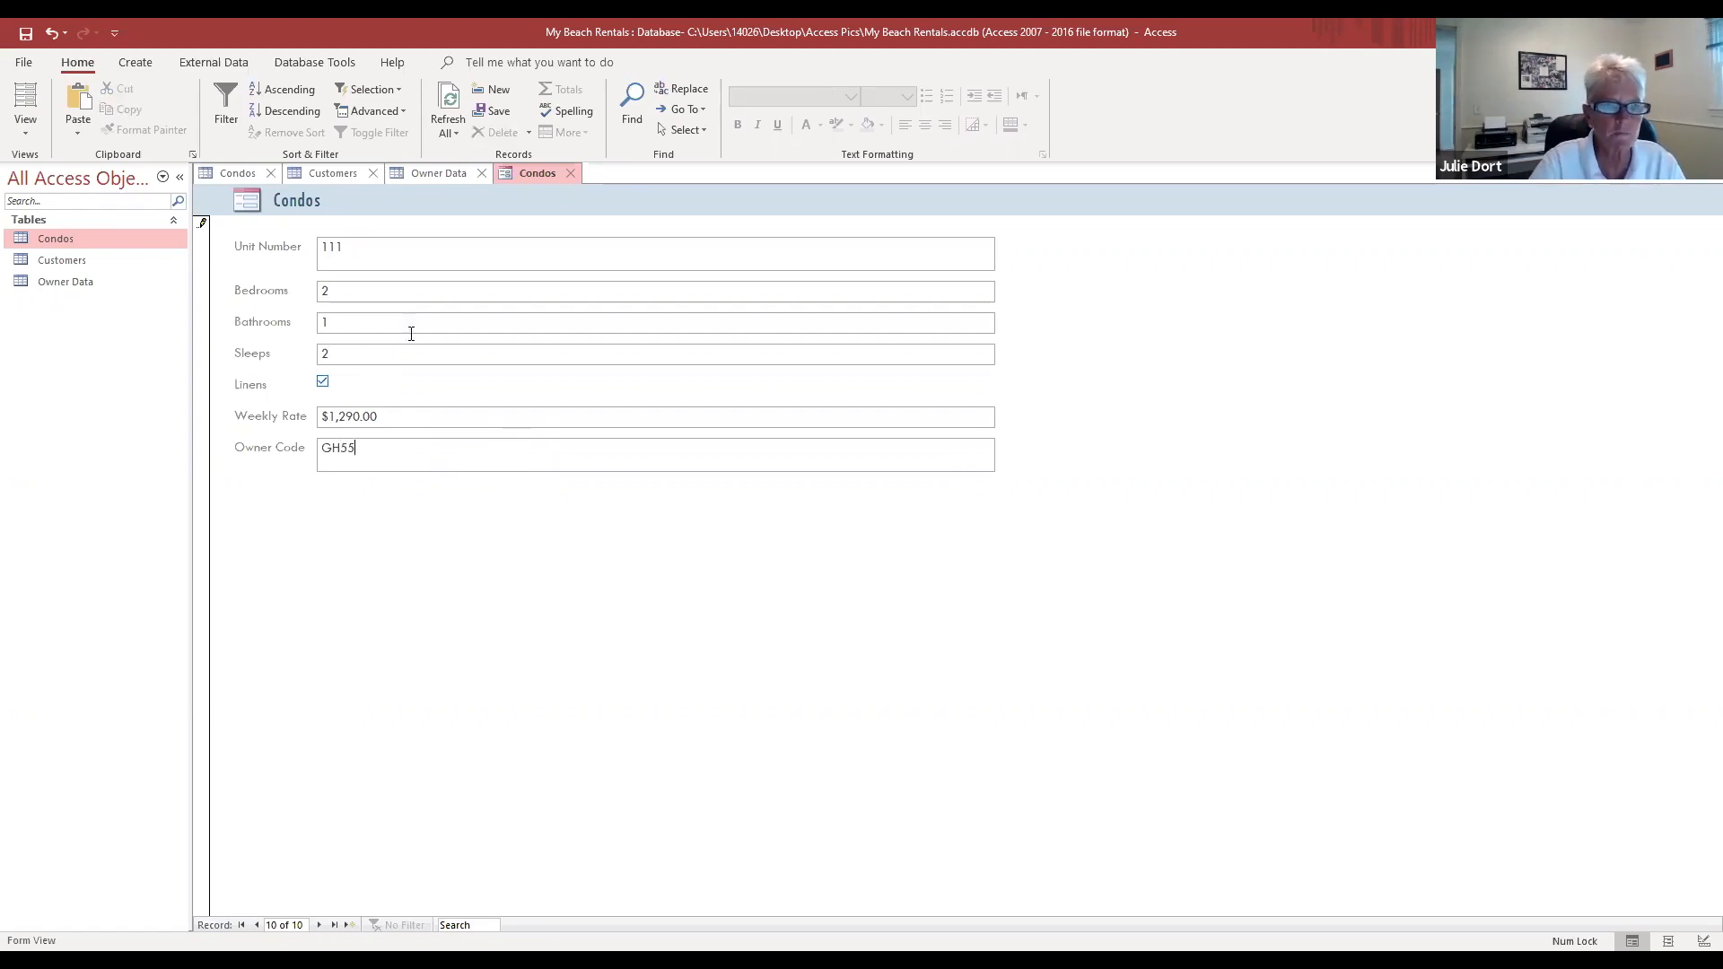
{"action": "left_click", "coordinate": [317, 925]}
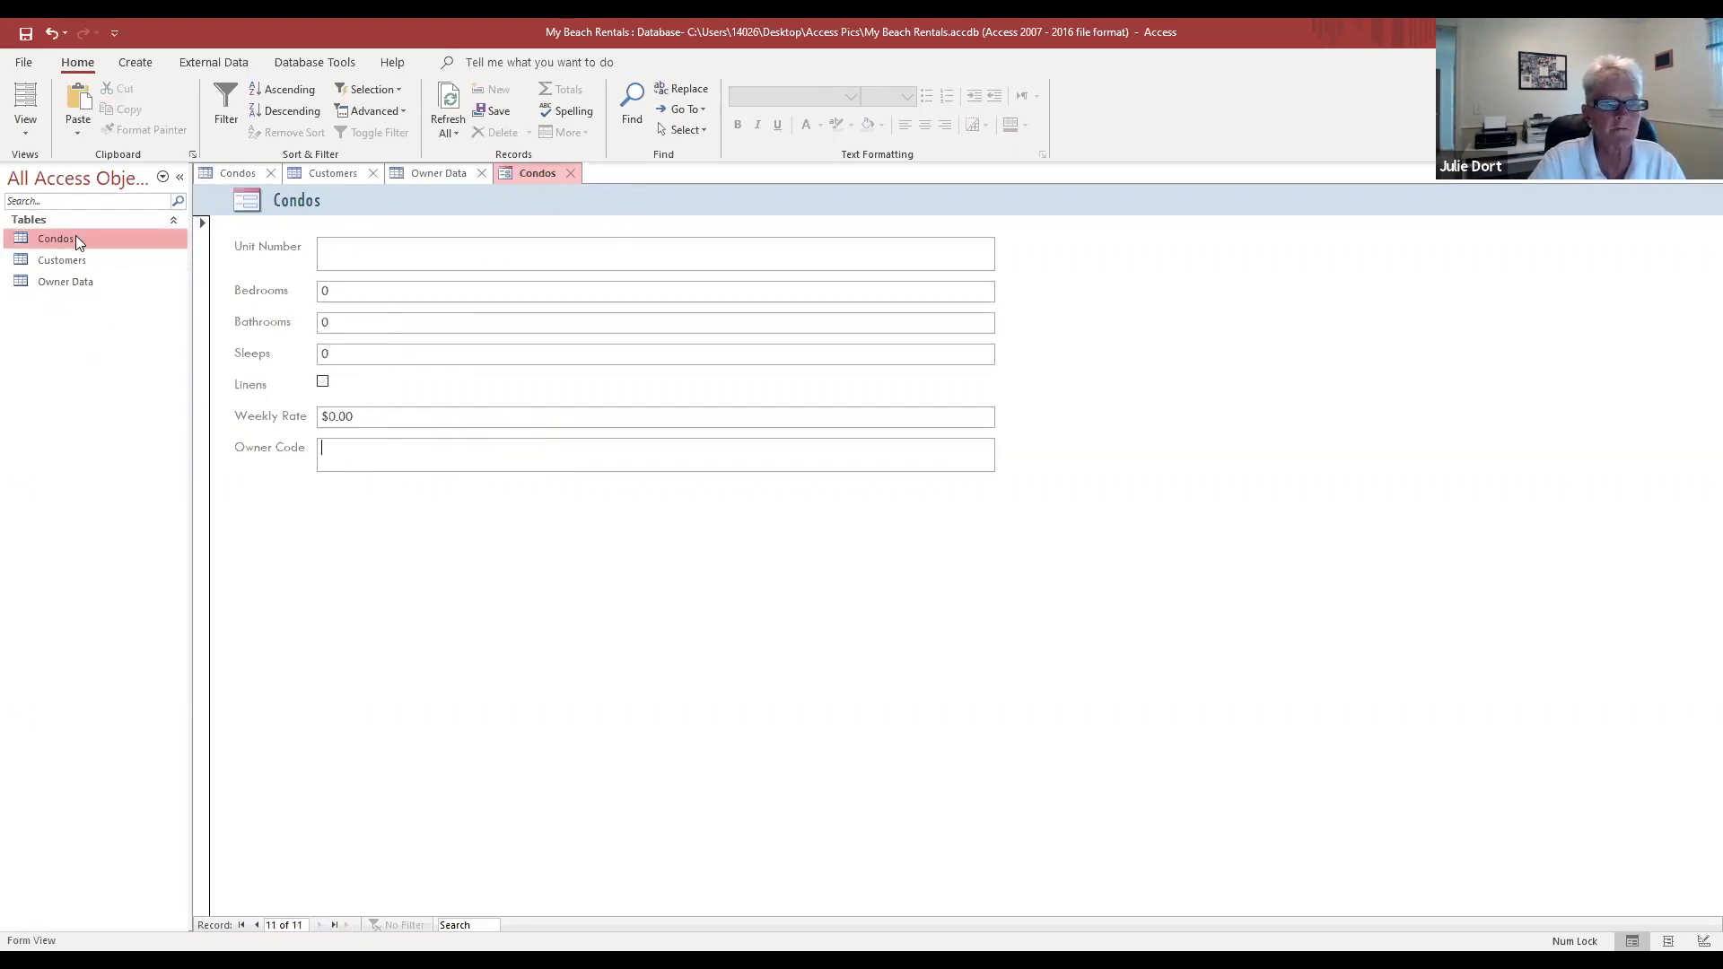
Step: Save the new Condos form under the name Condos_Form
{"action": "right_click", "coordinate": [538, 174]}
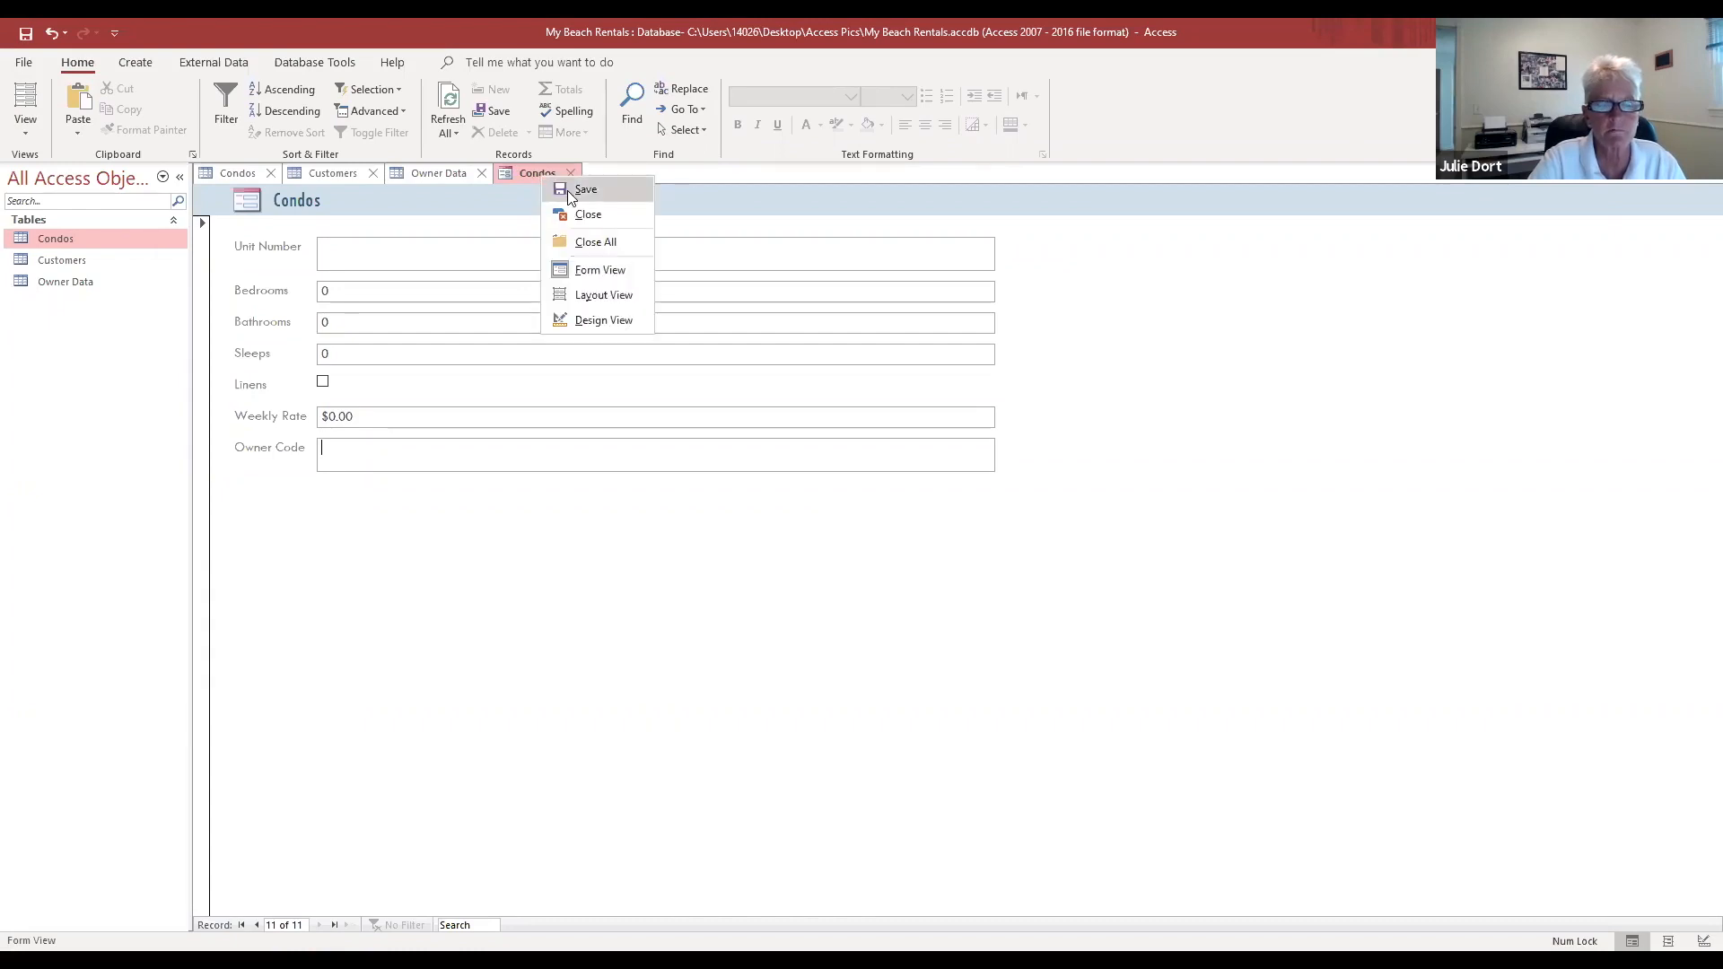
{"action": "left_click", "coordinate": [567, 190]}
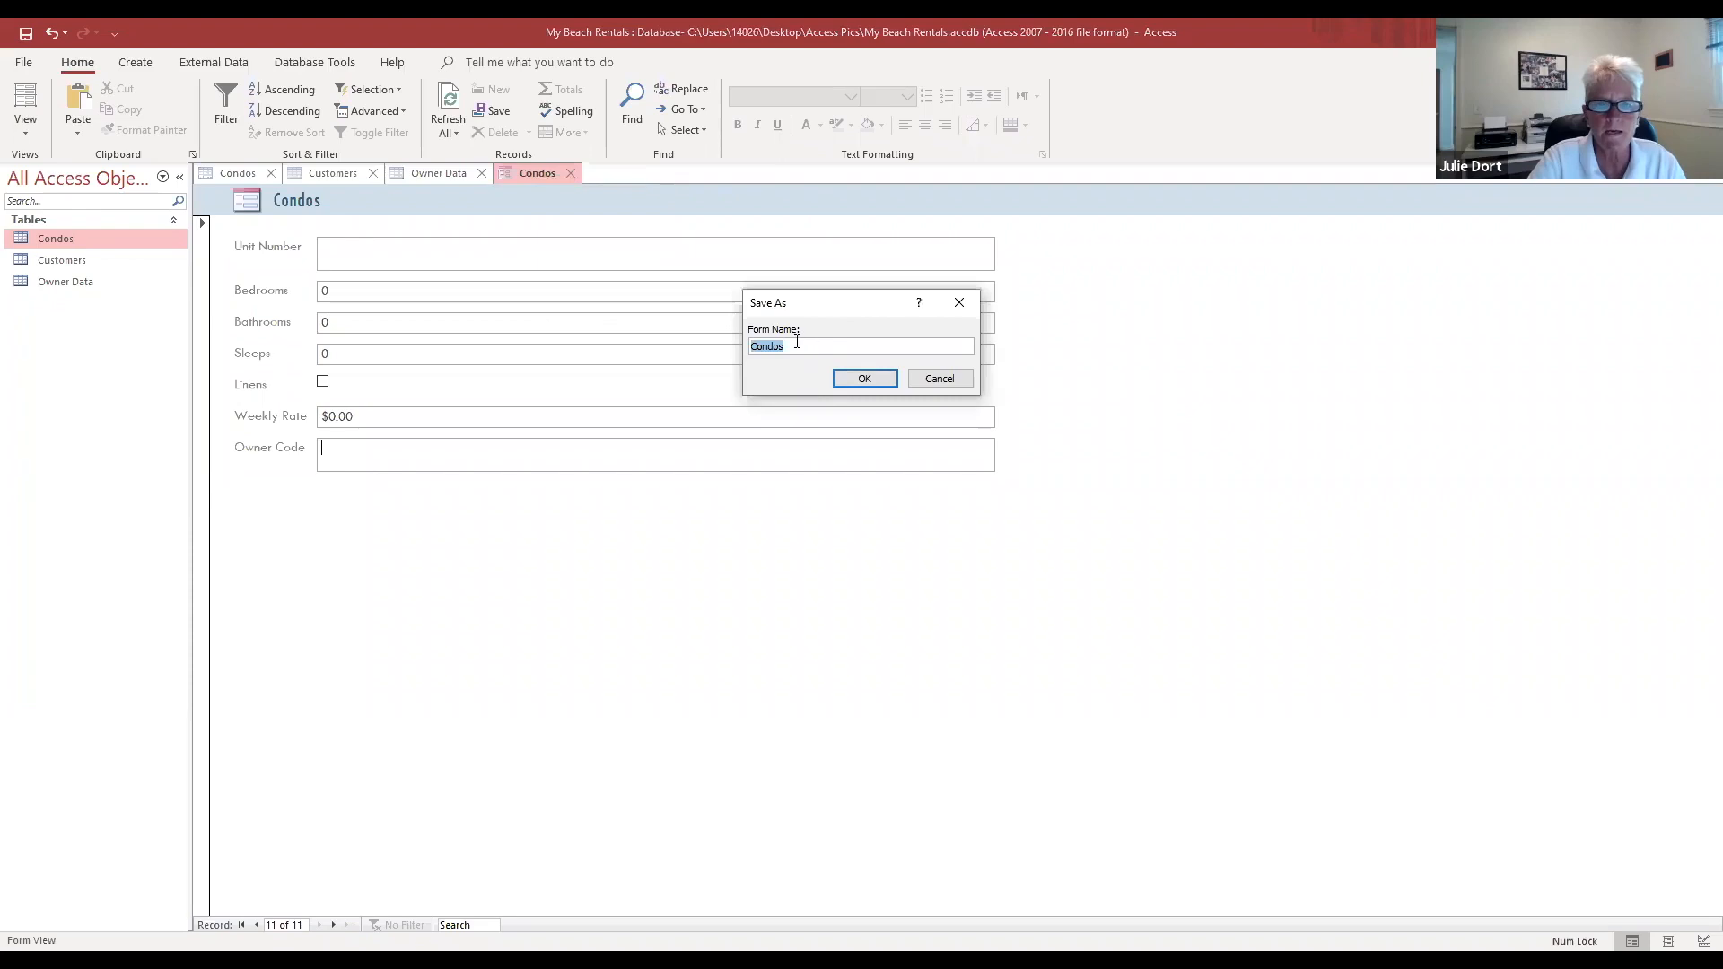
{"action": "left_click", "coordinate": [805, 351]}
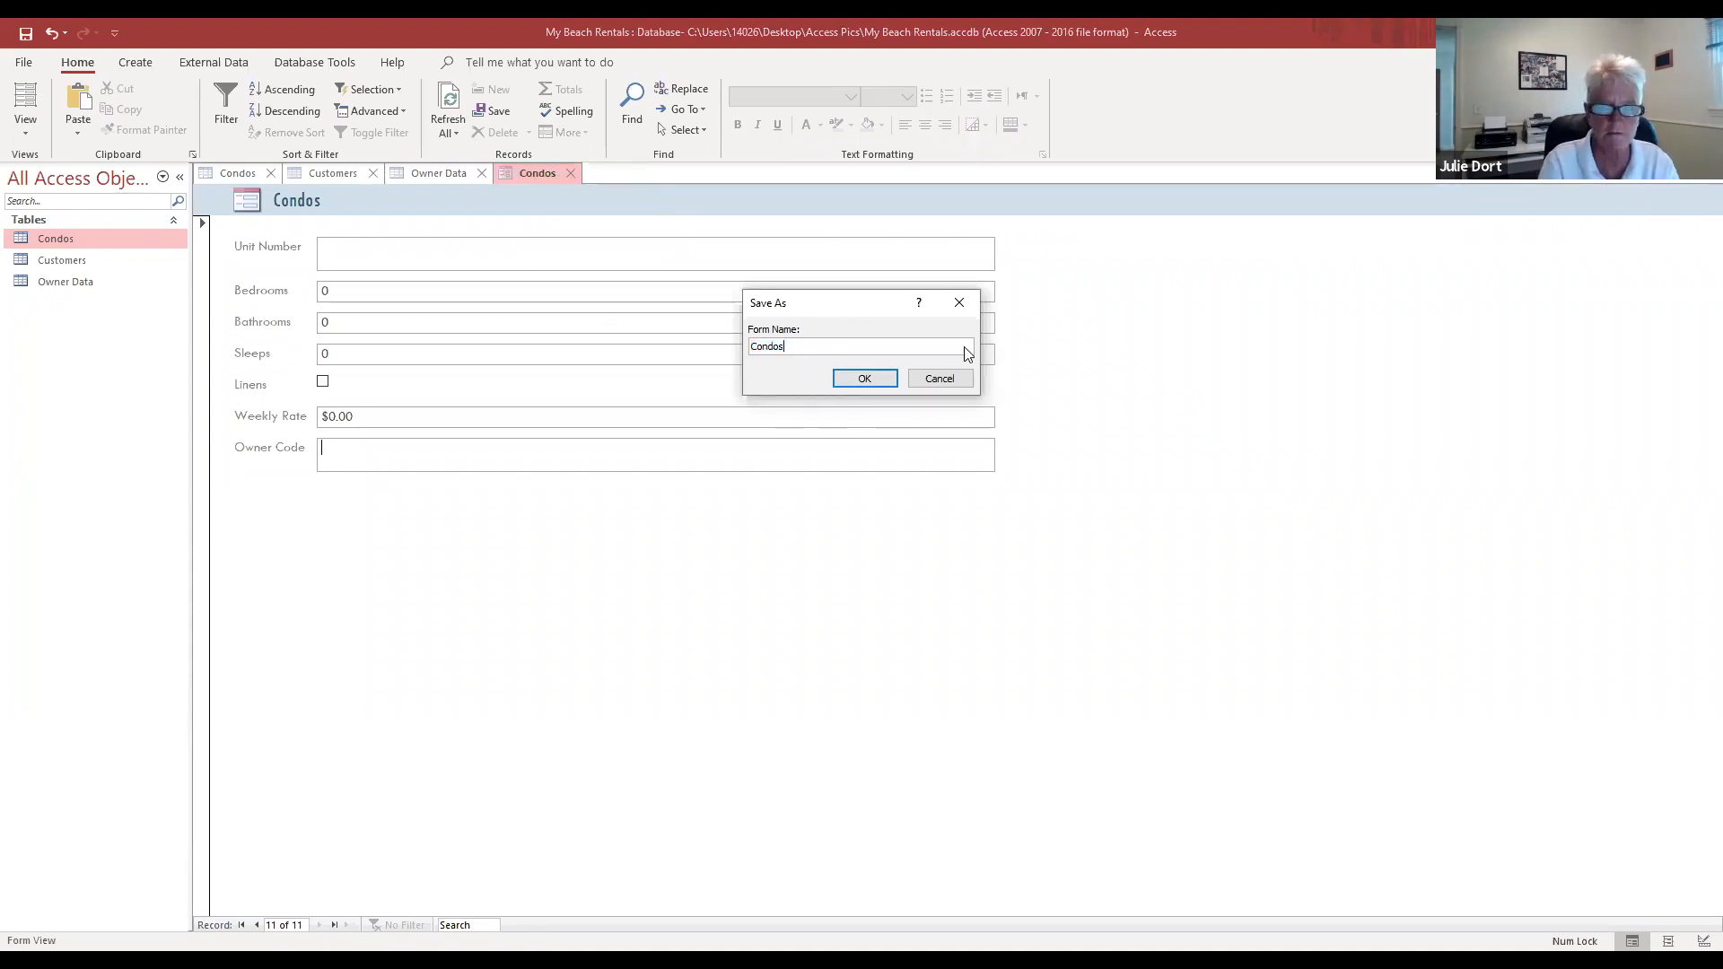
{"action": "type", "text": "_Form"}
{"action": "key", "text": "BackSpace"}
{"action": "key", "text": "BackSpace"}
{"action": "key", "text": "BackSpace"}
{"action": "key", "text": "BackSpace"}
{"action": "type", "text": "Form"}
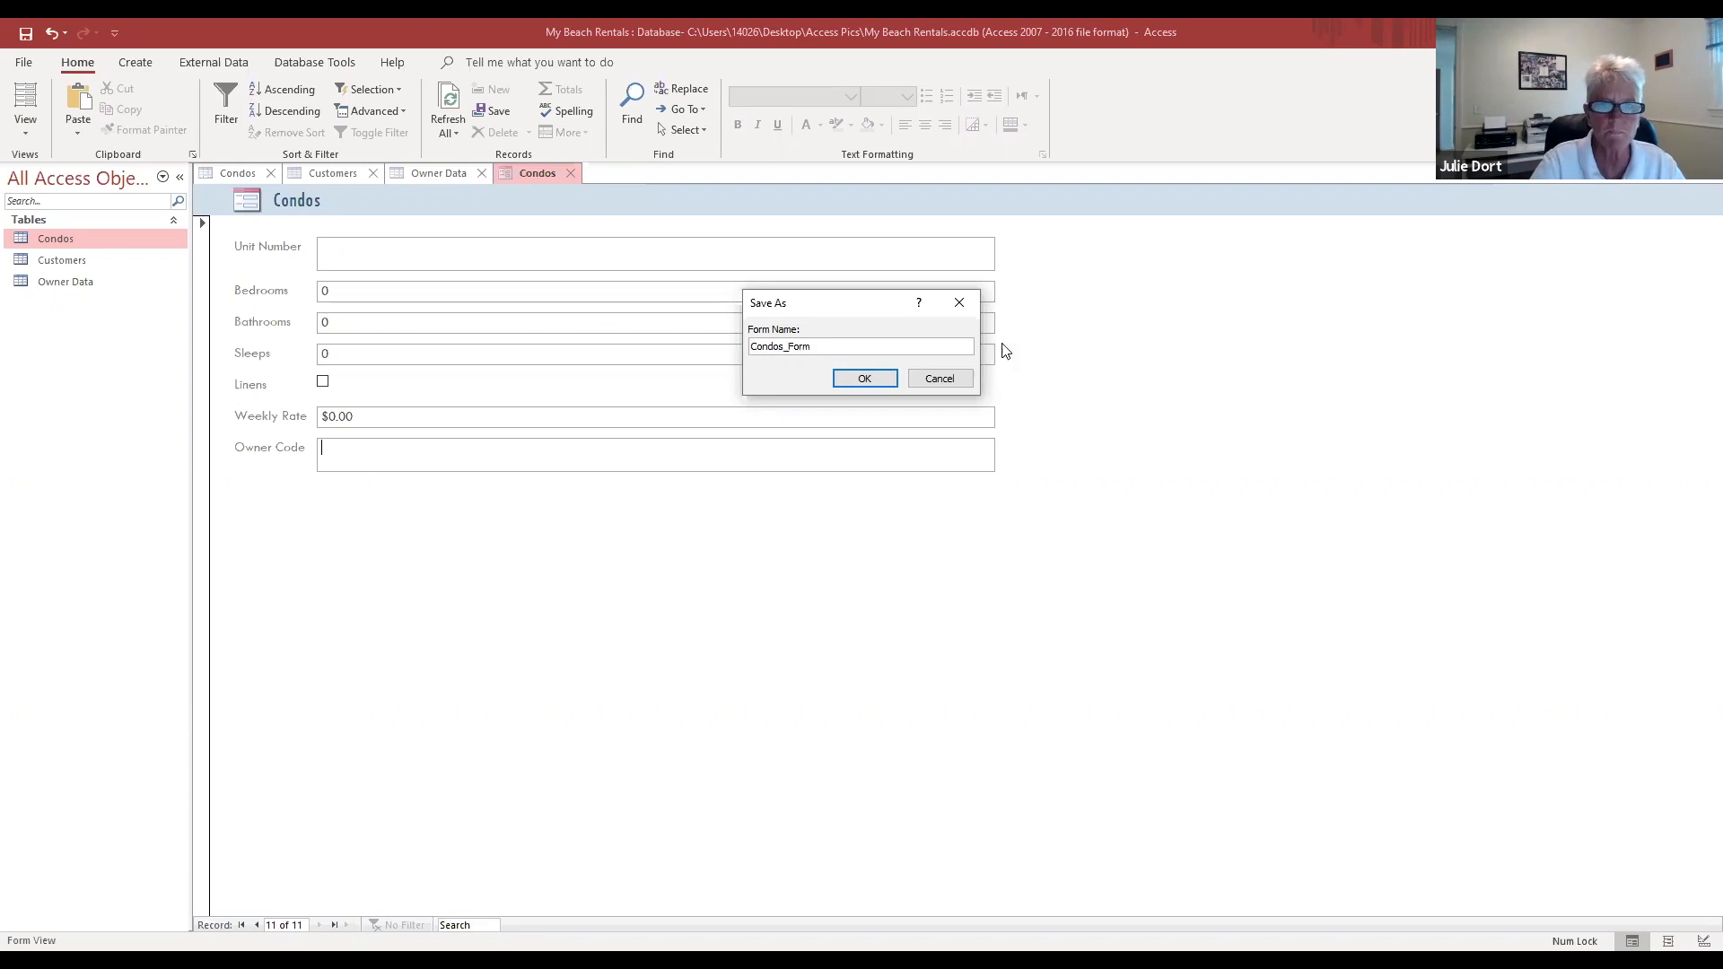
{"action": "left_click", "coordinate": [862, 378]}
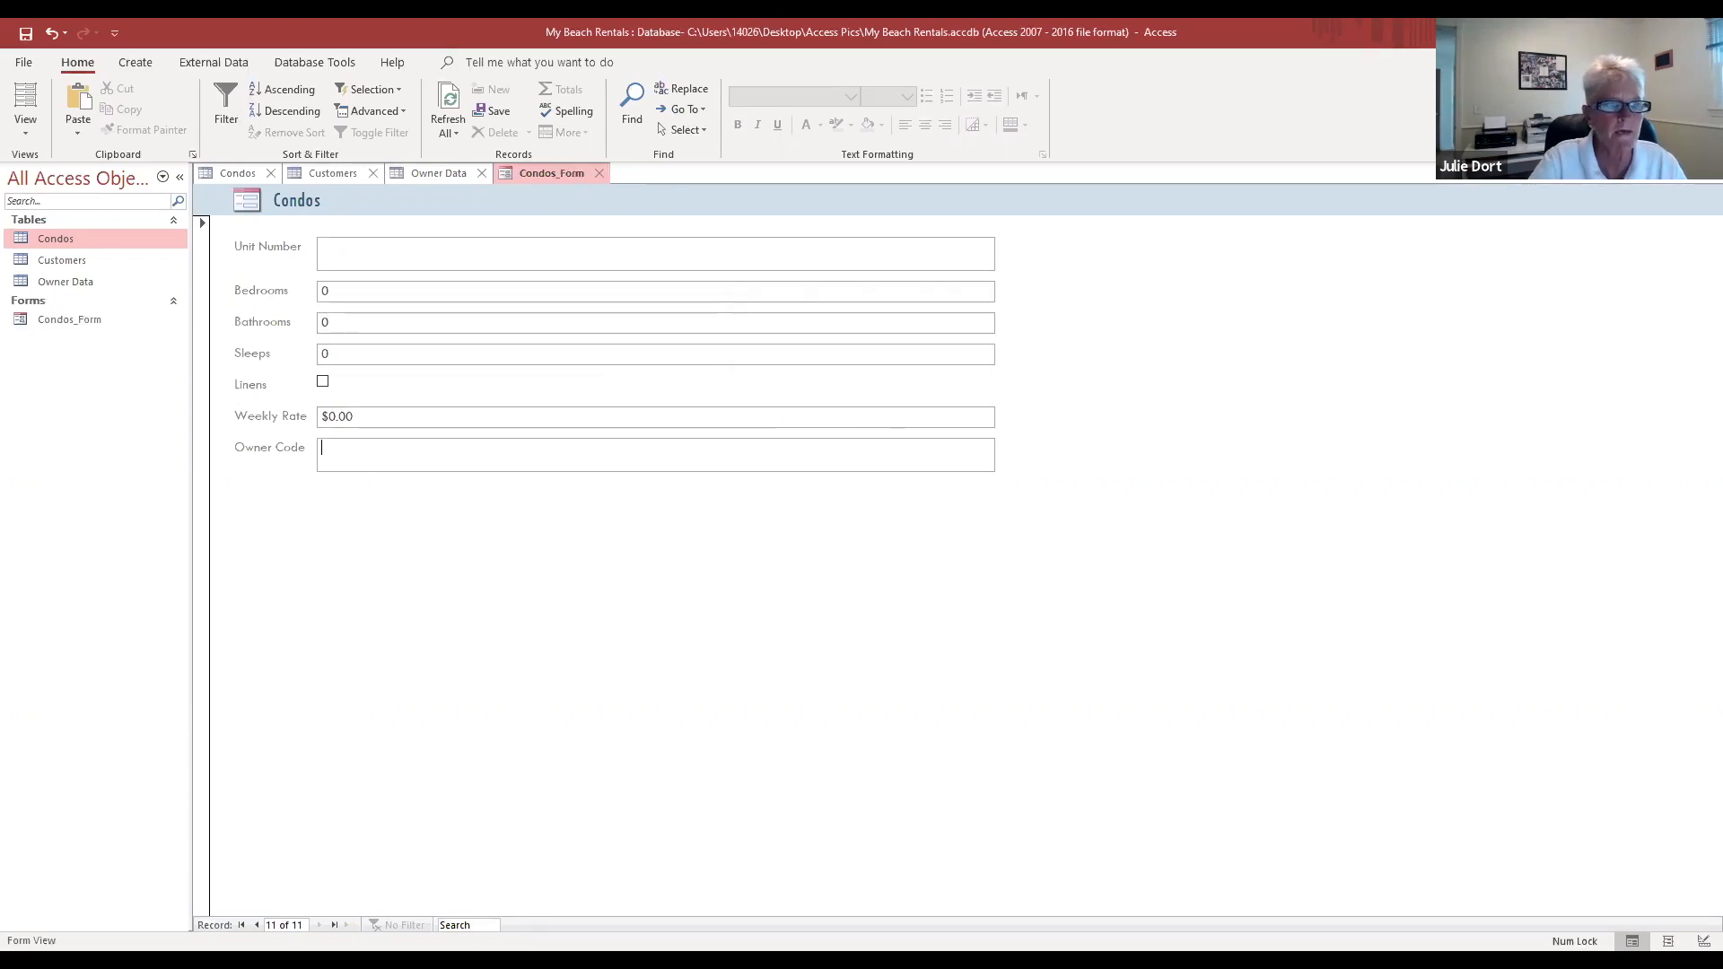
Step: Try to open the Condos table in Design View, first declining and on the second attempt accepting read-only mode
{"action": "double_click", "coordinate": [56, 241]}
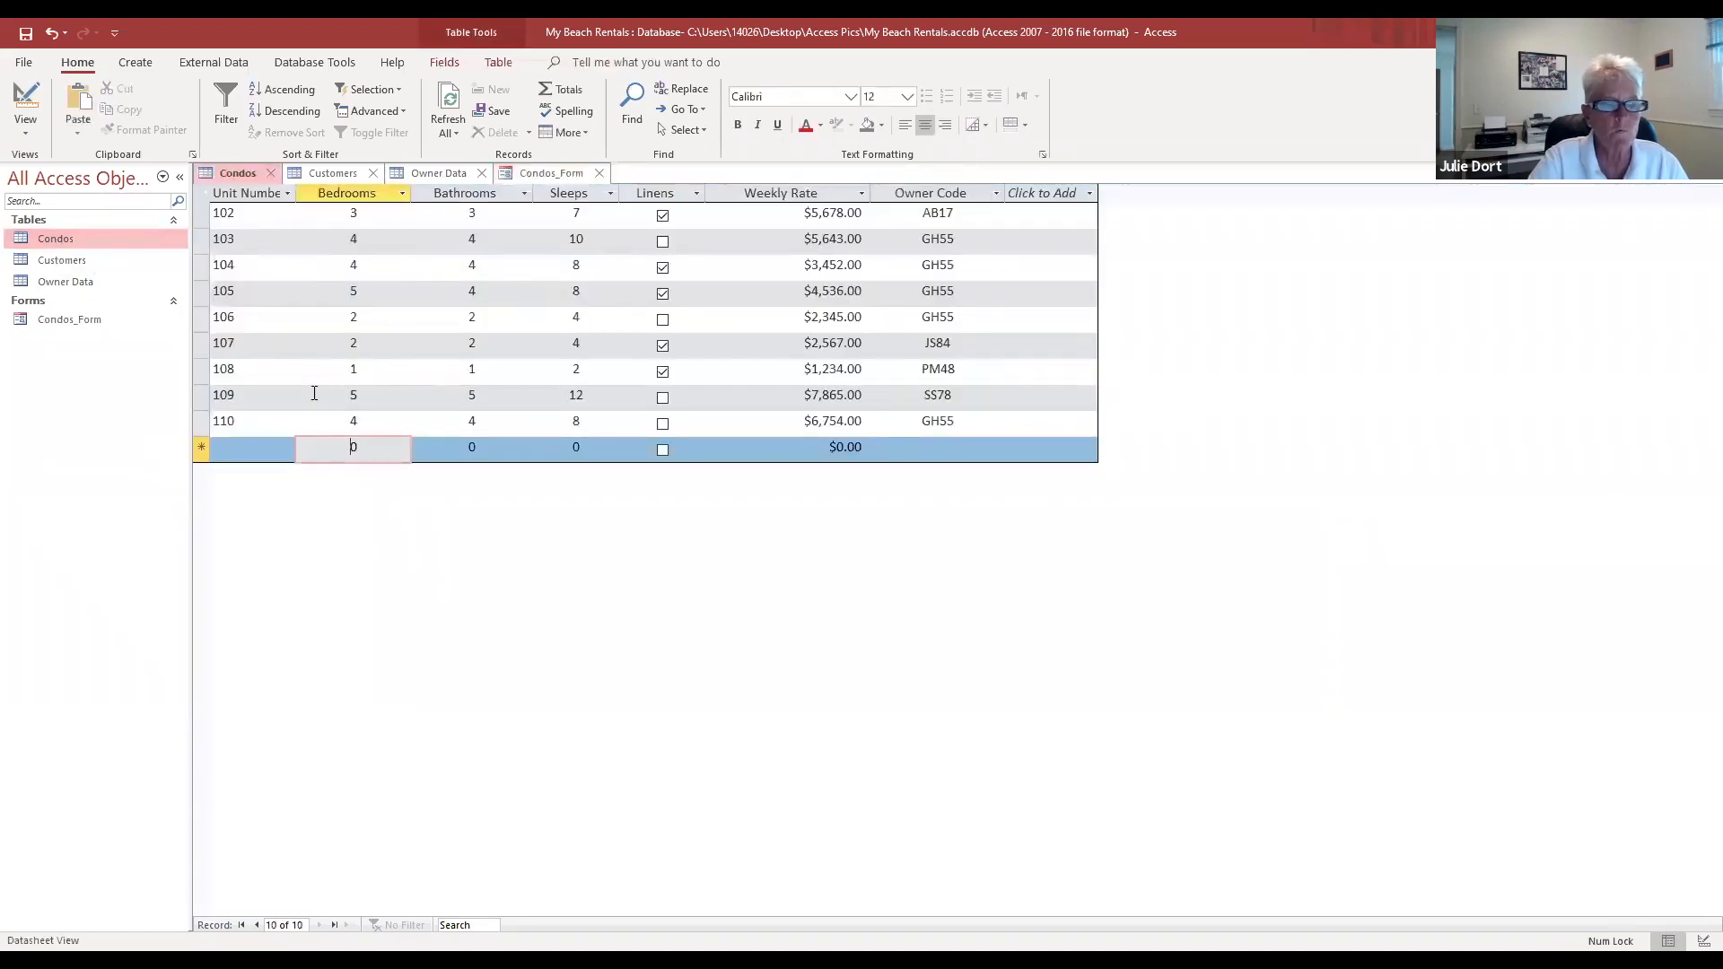
{"action": "left_click", "coordinate": [32, 136]}
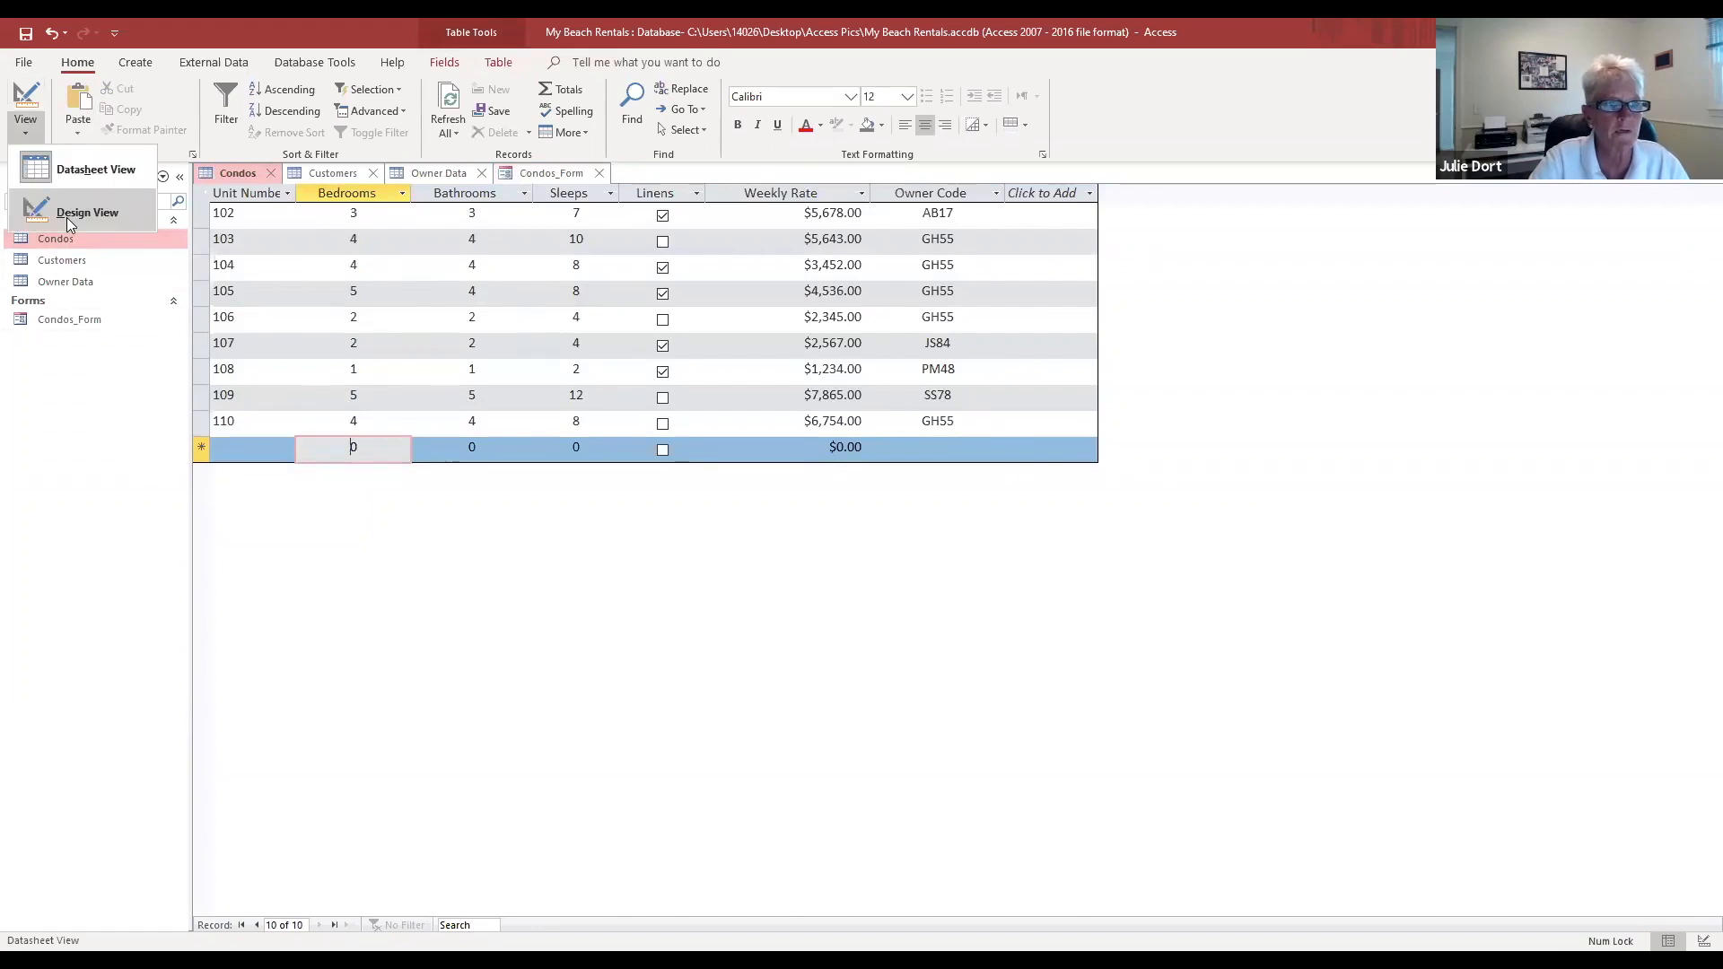
{"action": "left_click", "coordinate": [67, 215]}
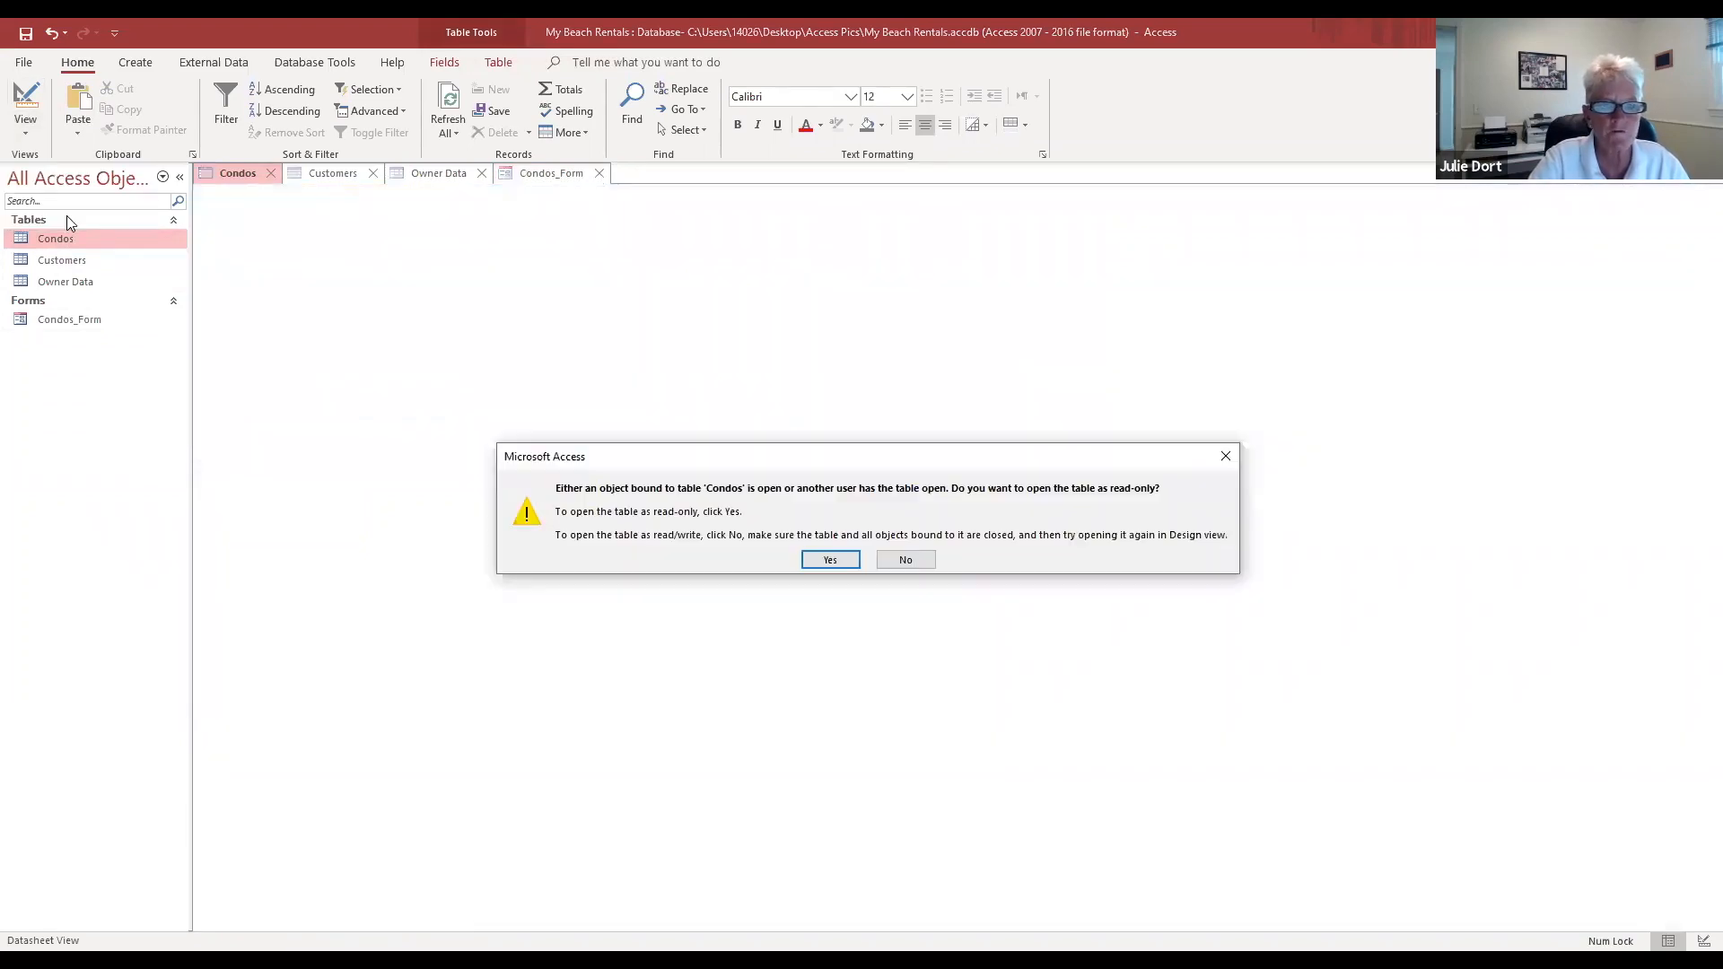
{"action": "left_click", "coordinate": [905, 559]}
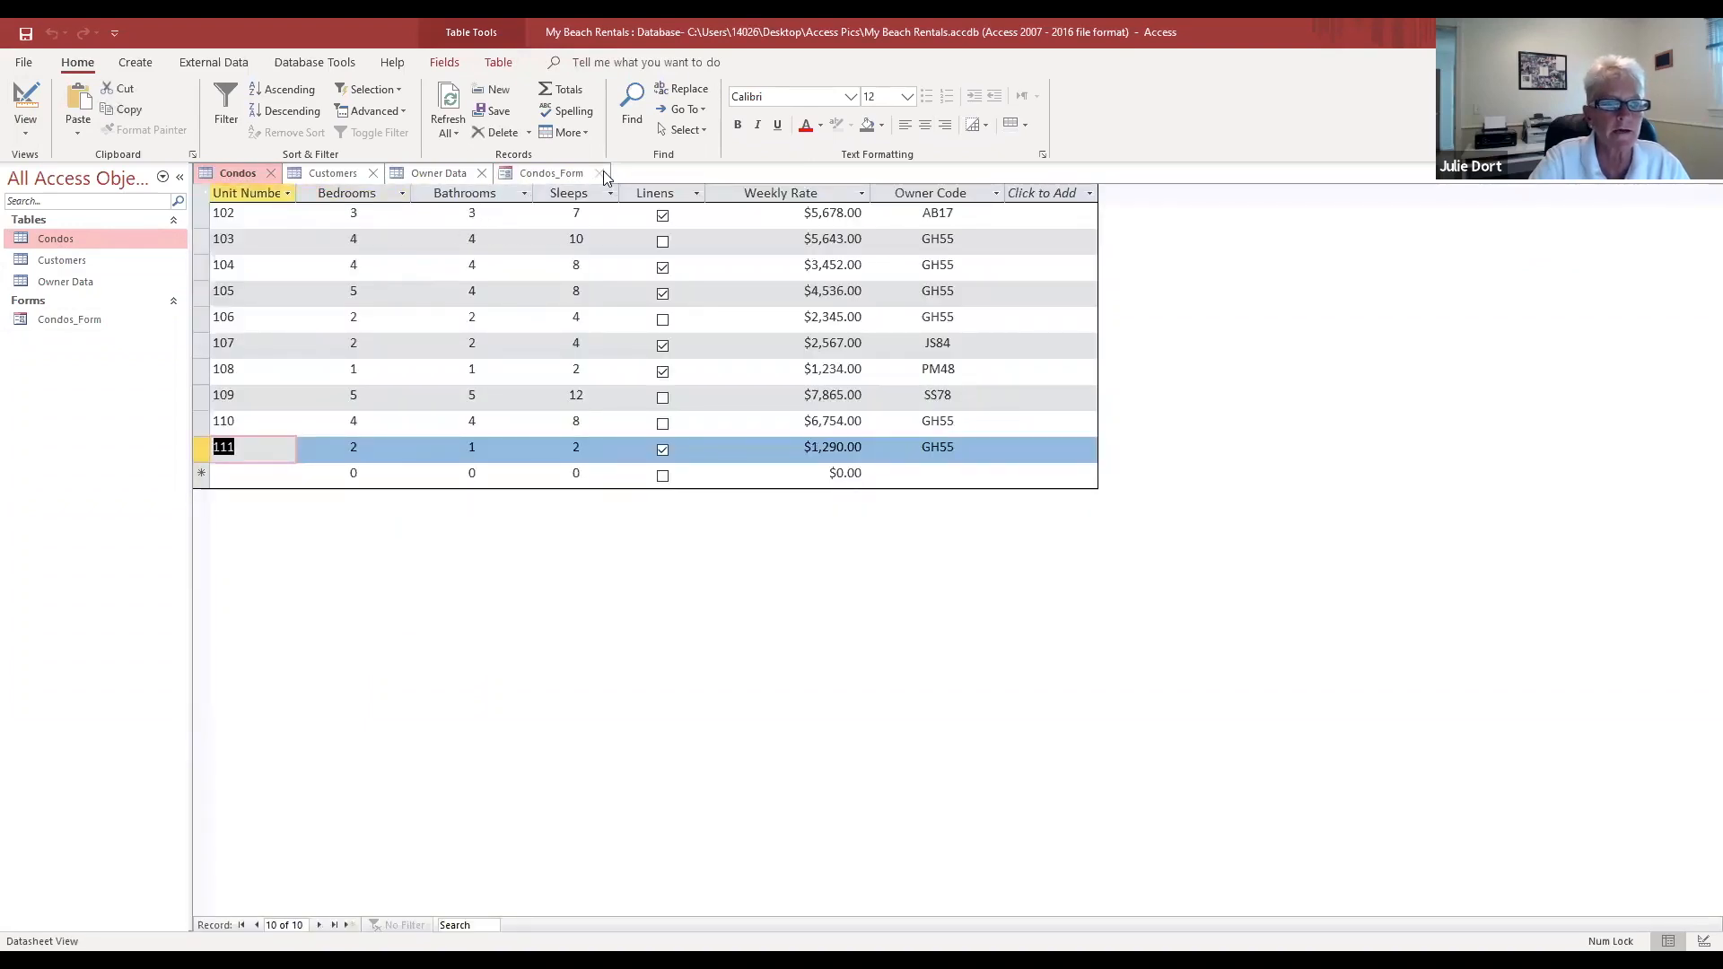
{"action": "left_click", "coordinate": [288, 423]}
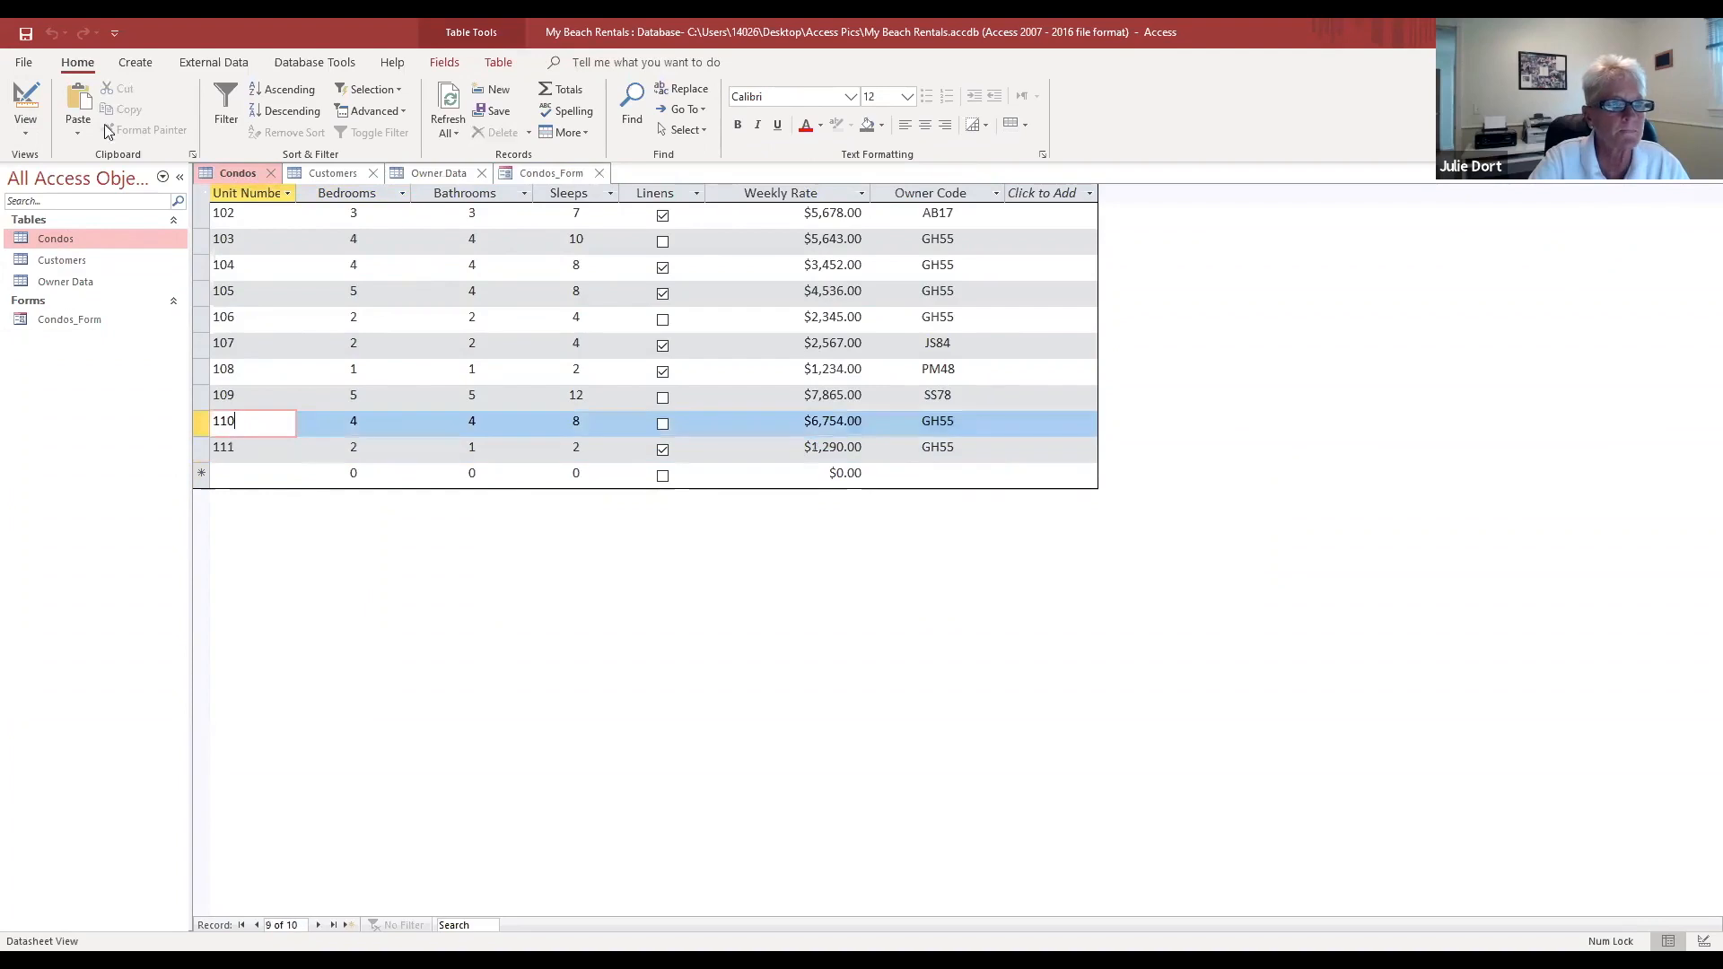
{"action": "left_click", "coordinate": [32, 131]}
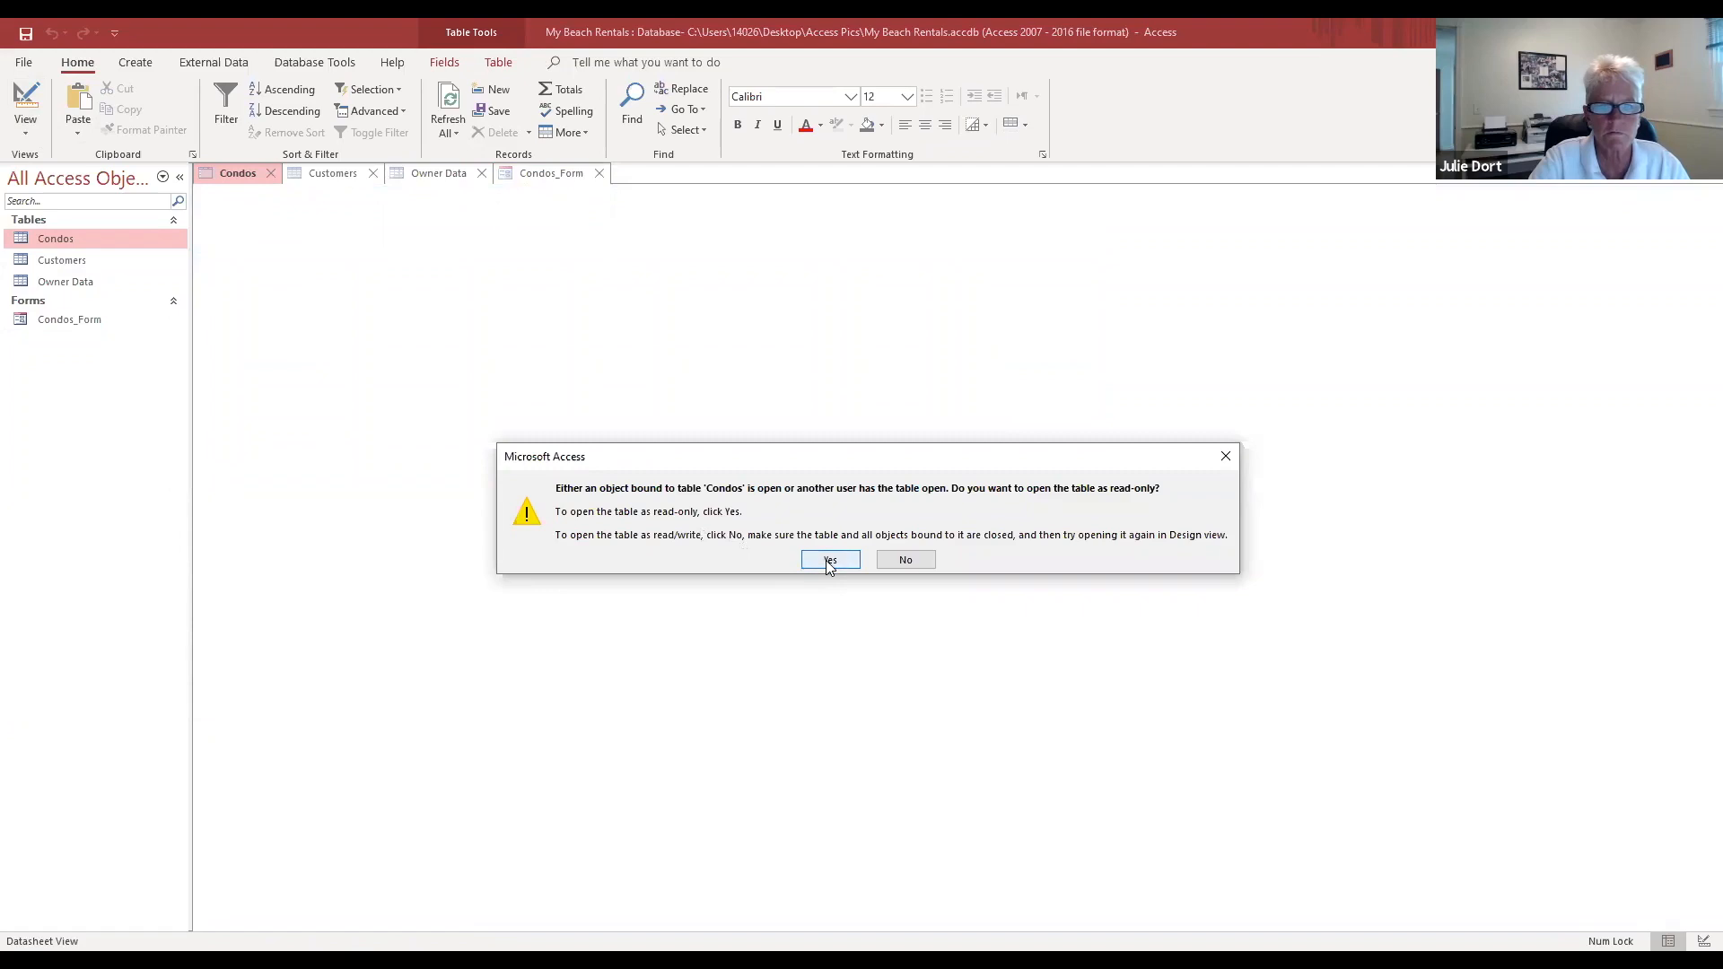
{"action": "left_click", "coordinate": [827, 561]}
{"action": "left_click", "coordinate": [260, 329]}
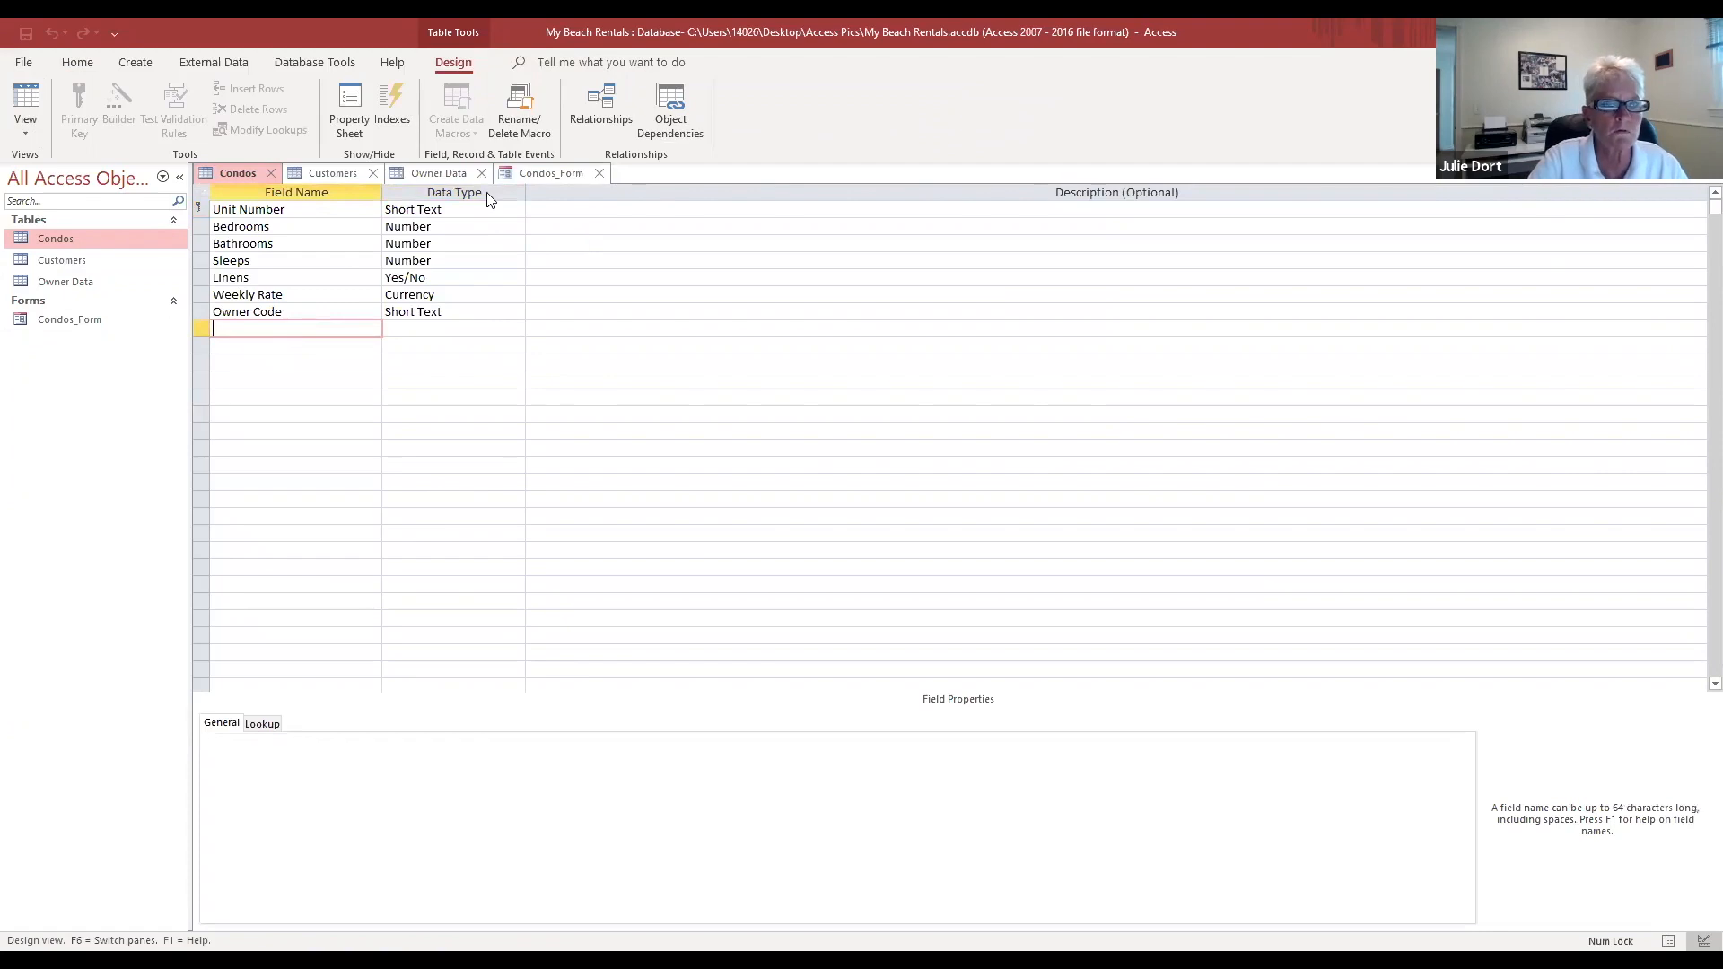
Step: Close the Condos_Form form and the read-only Condos table
{"action": "left_click", "coordinate": [440, 173]}
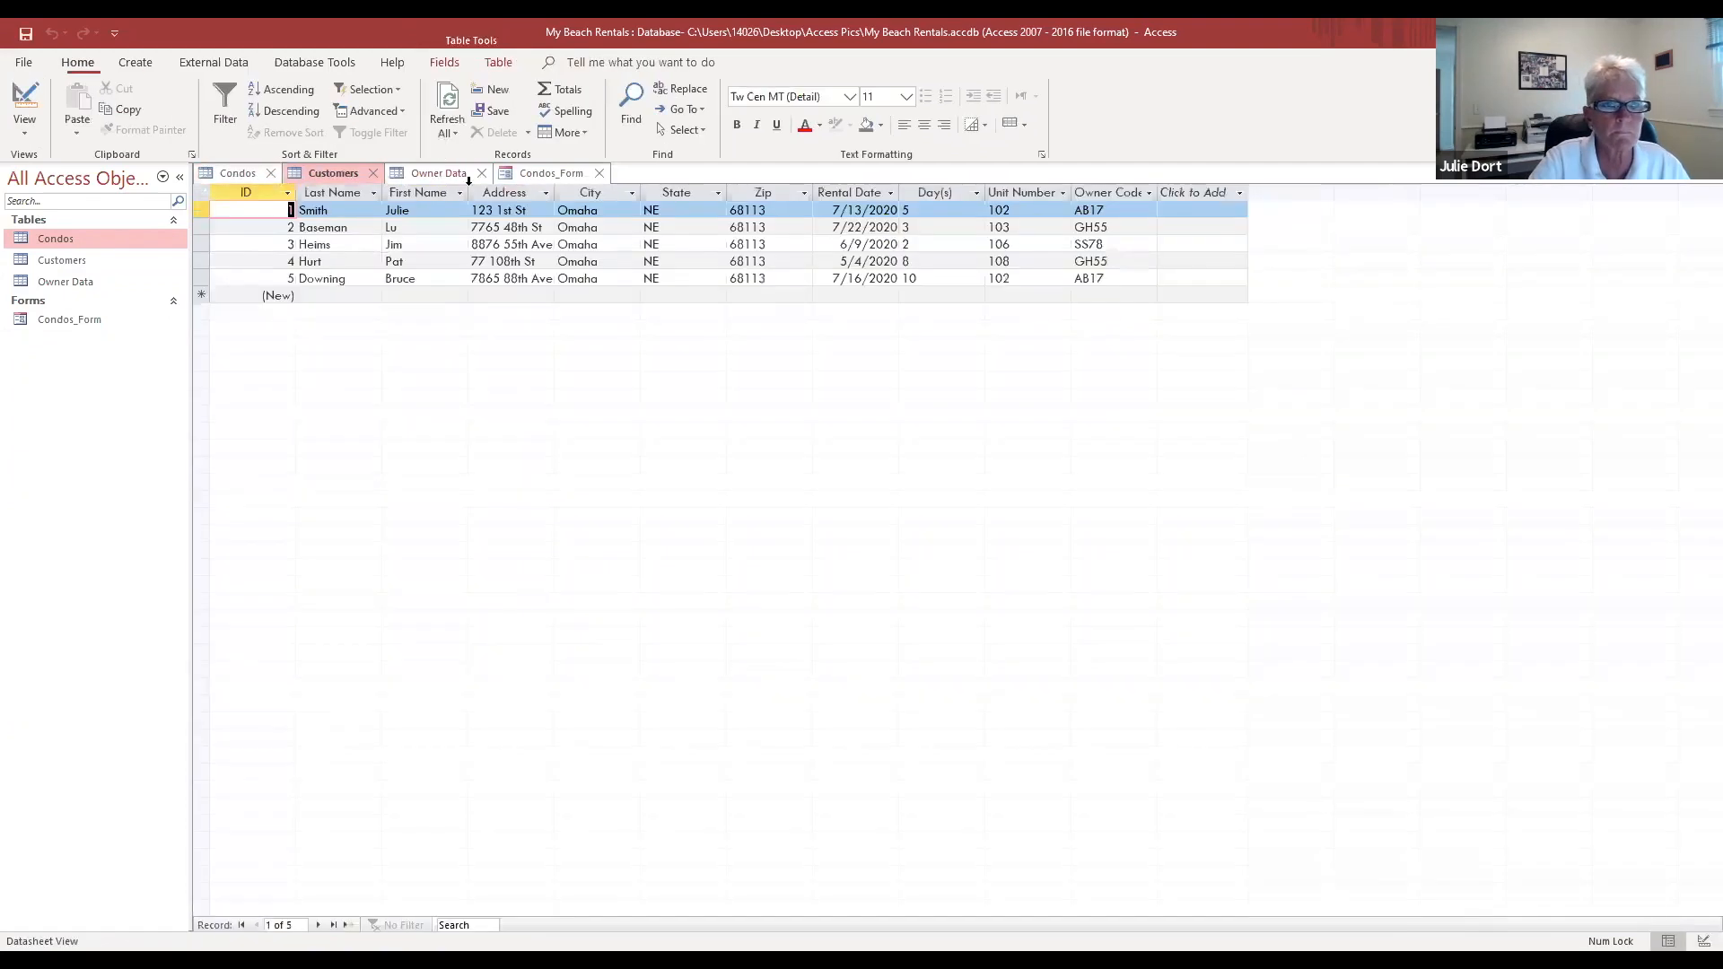
{"action": "left_click", "coordinate": [578, 175]}
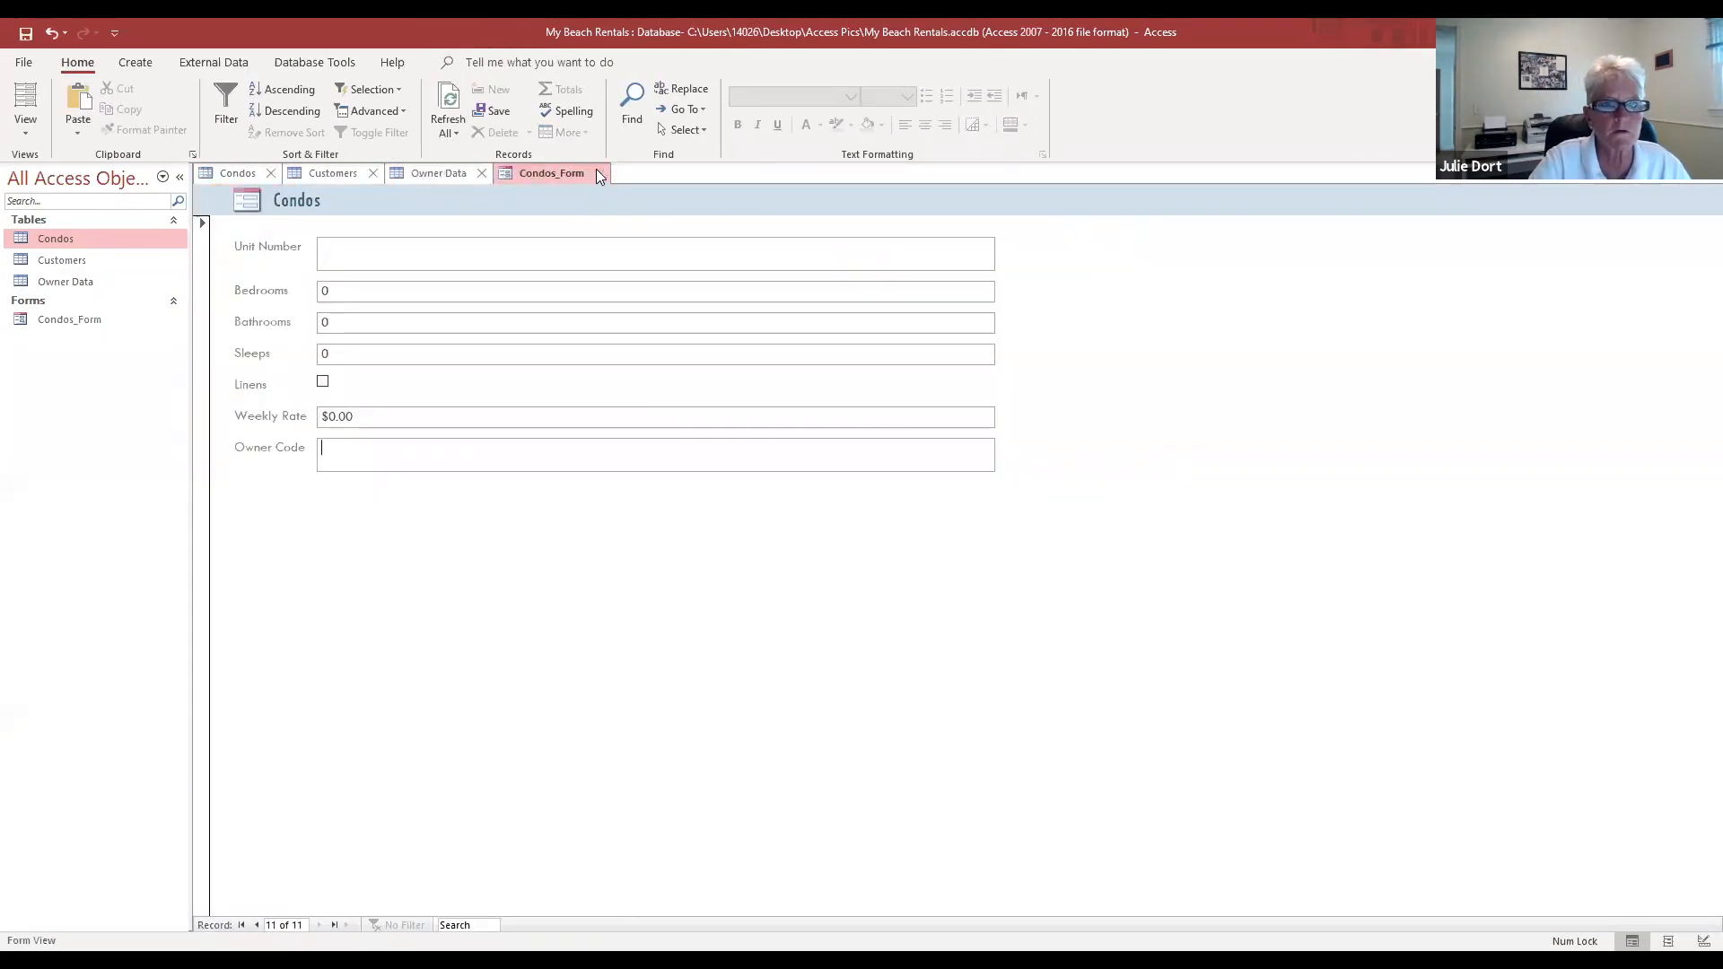
{"action": "left_click", "coordinate": [600, 173]}
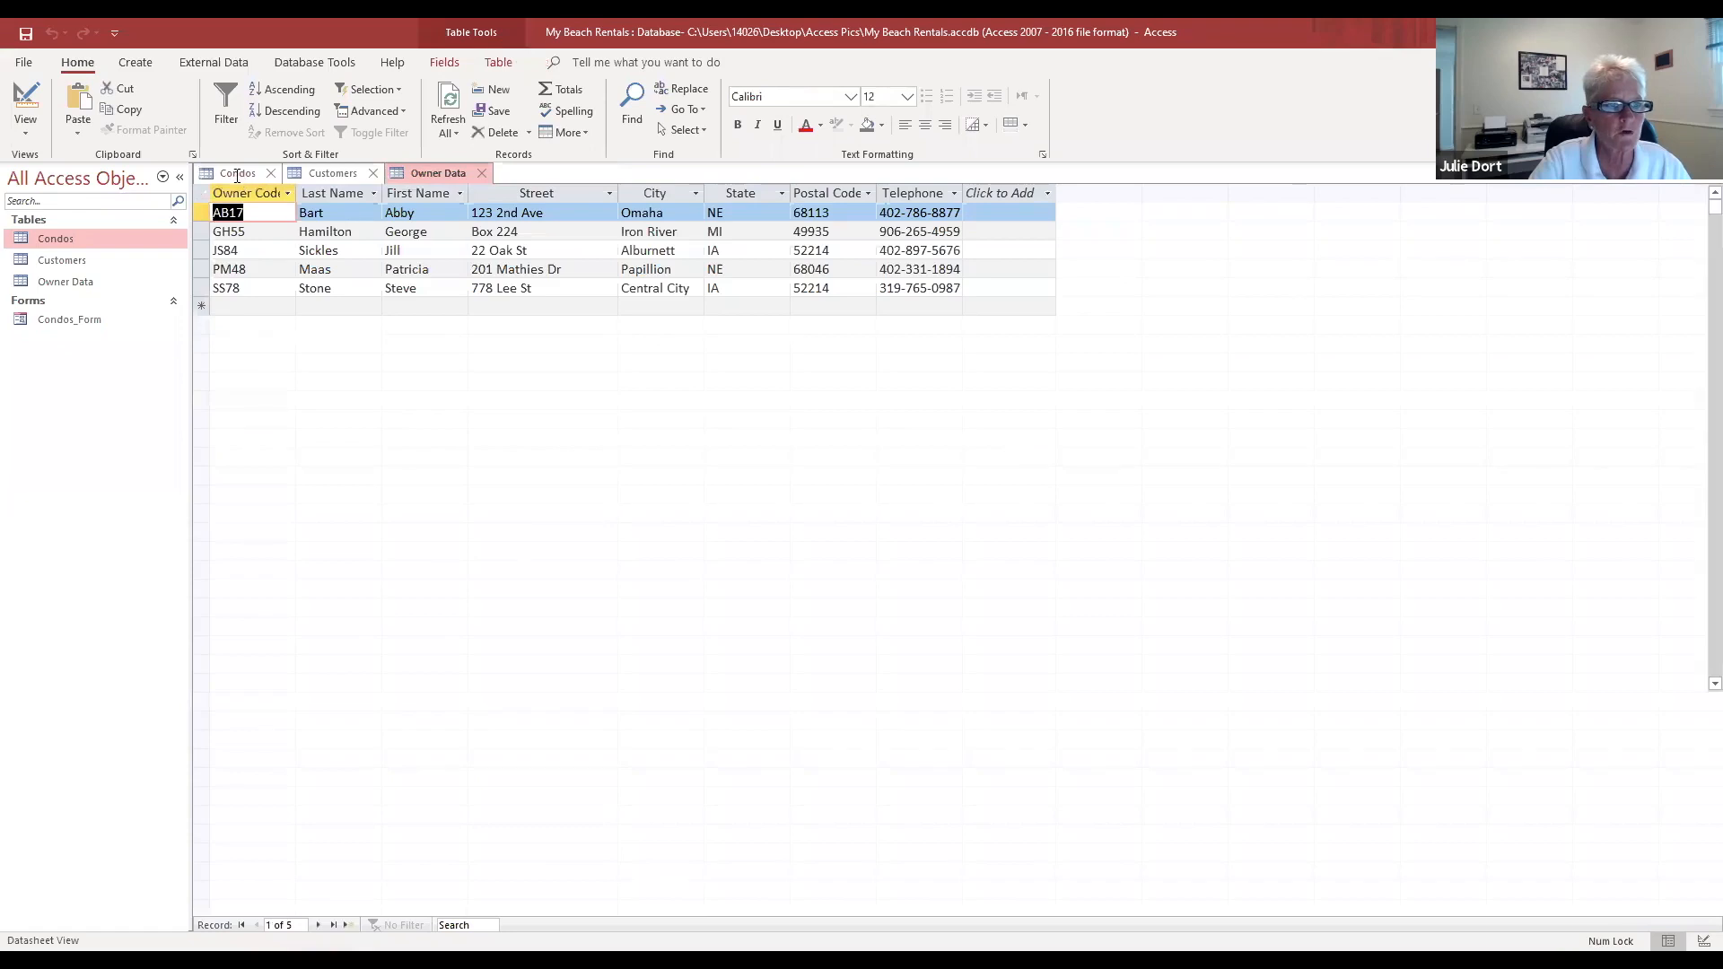
{"action": "left_click", "coordinate": [211, 174]}
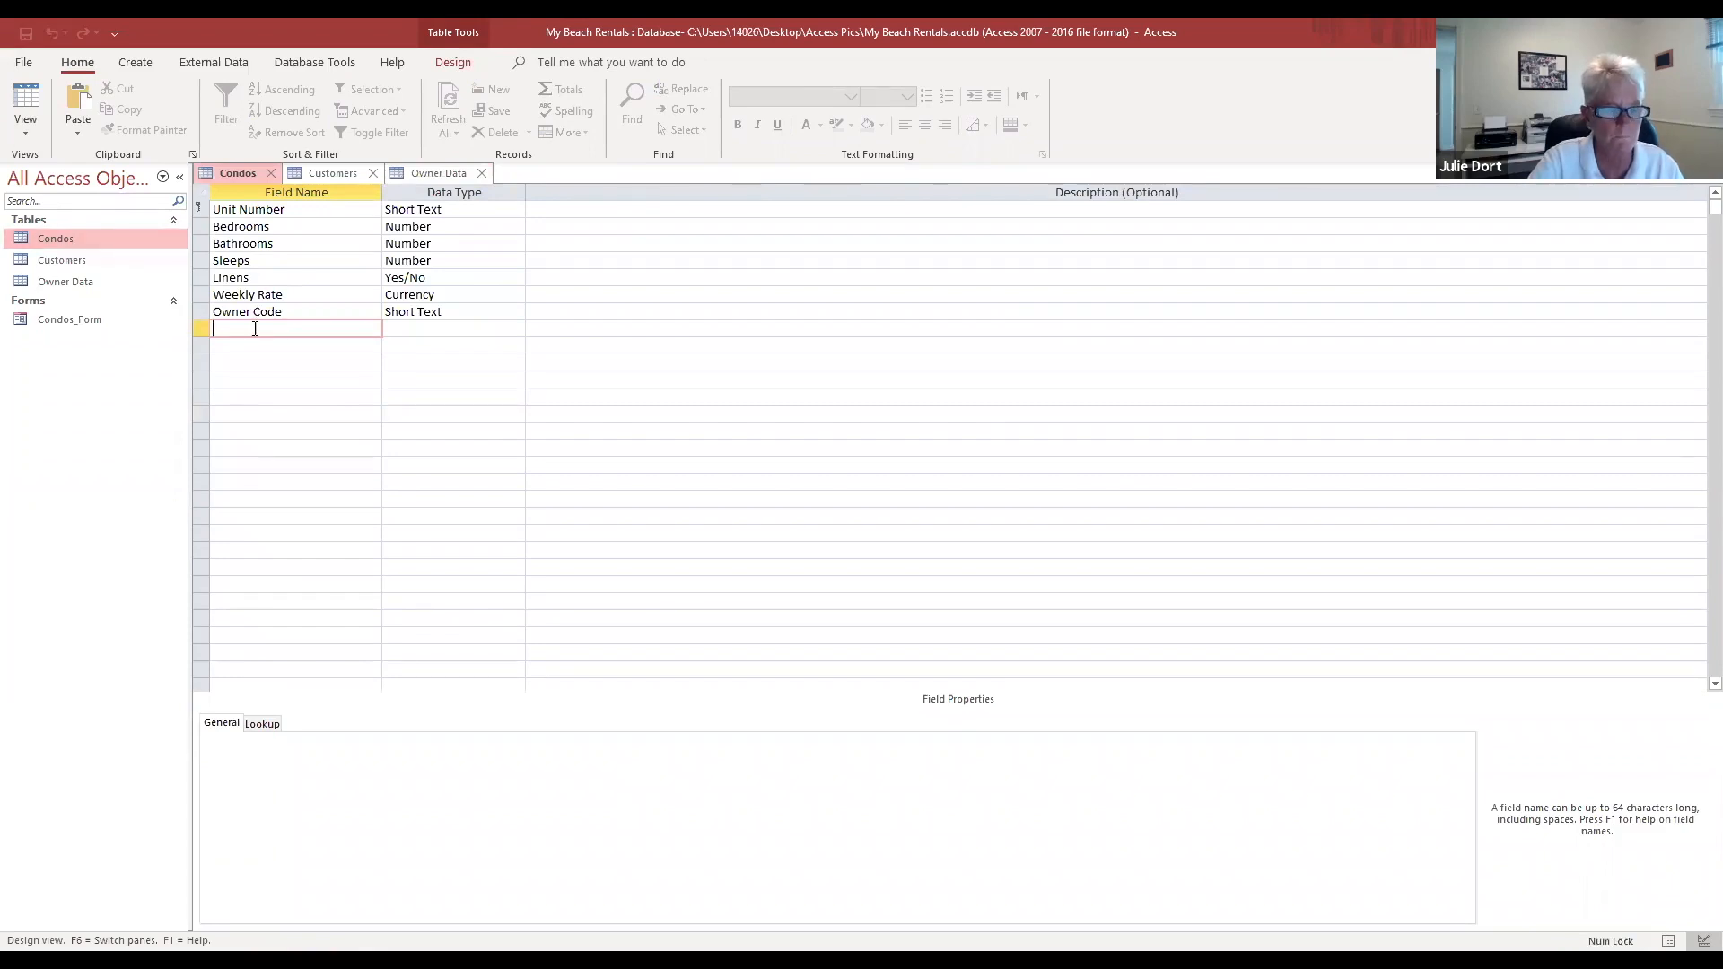
{"action": "left_click", "coordinate": [273, 174]}
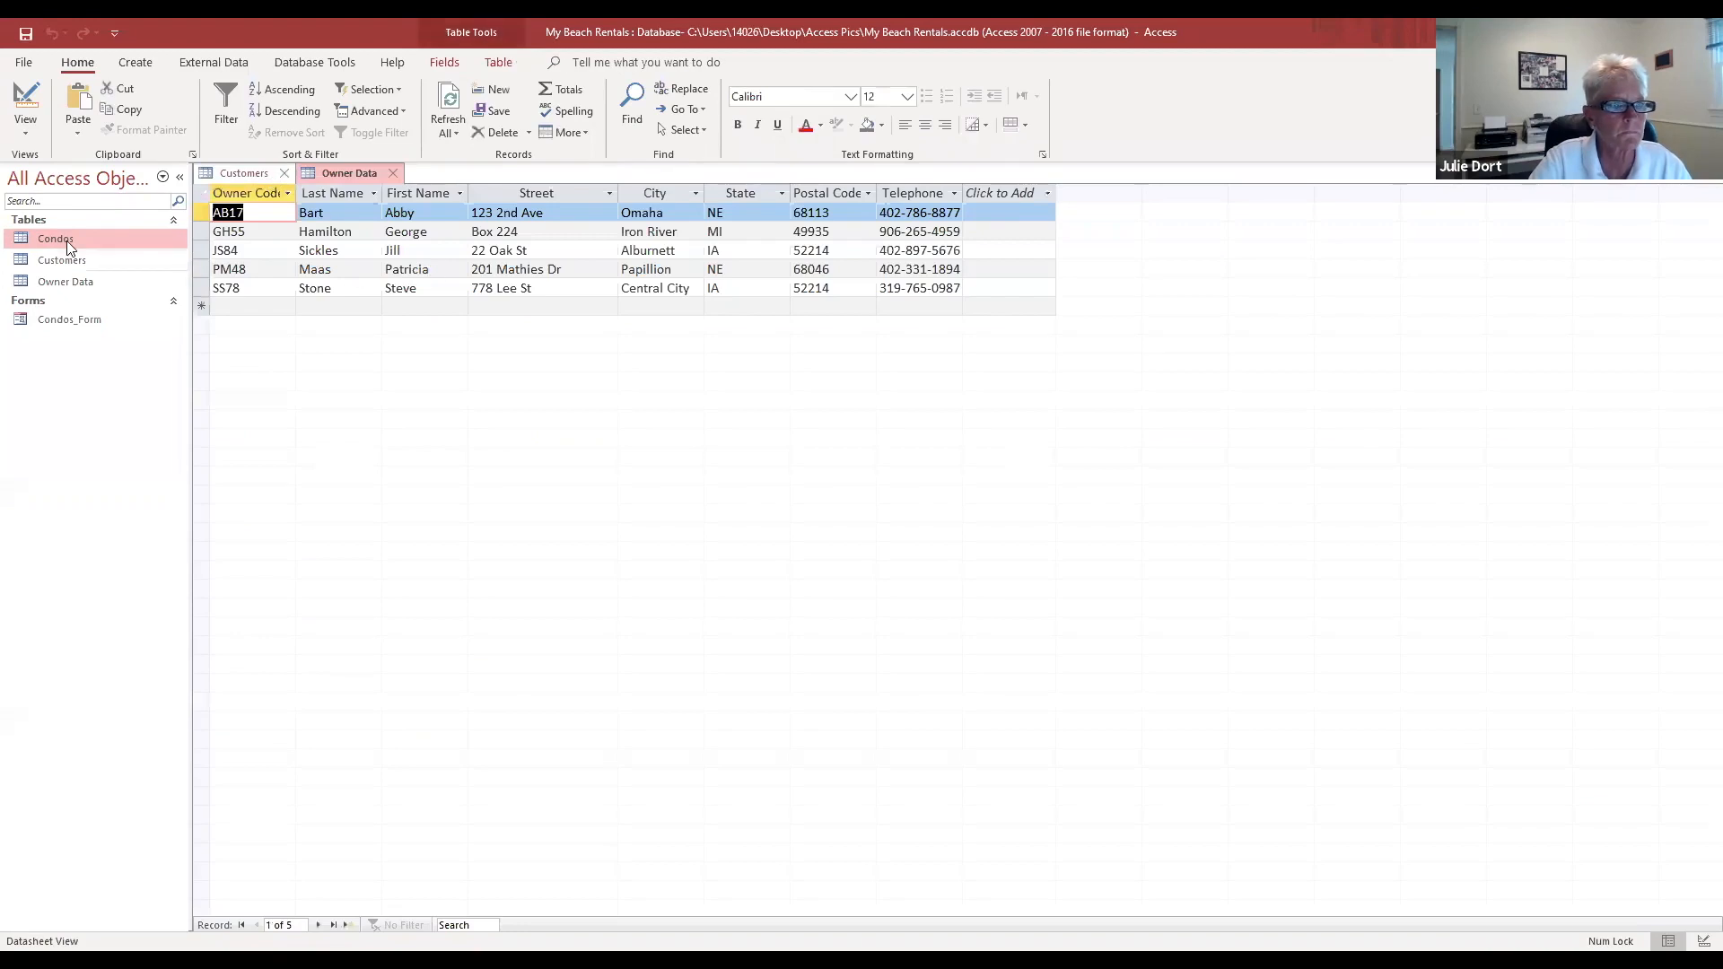
Step: Reopen the Condos table in Design View and add a Notes field with the Long Text data type
{"action": "double_click", "coordinate": [60, 238]}
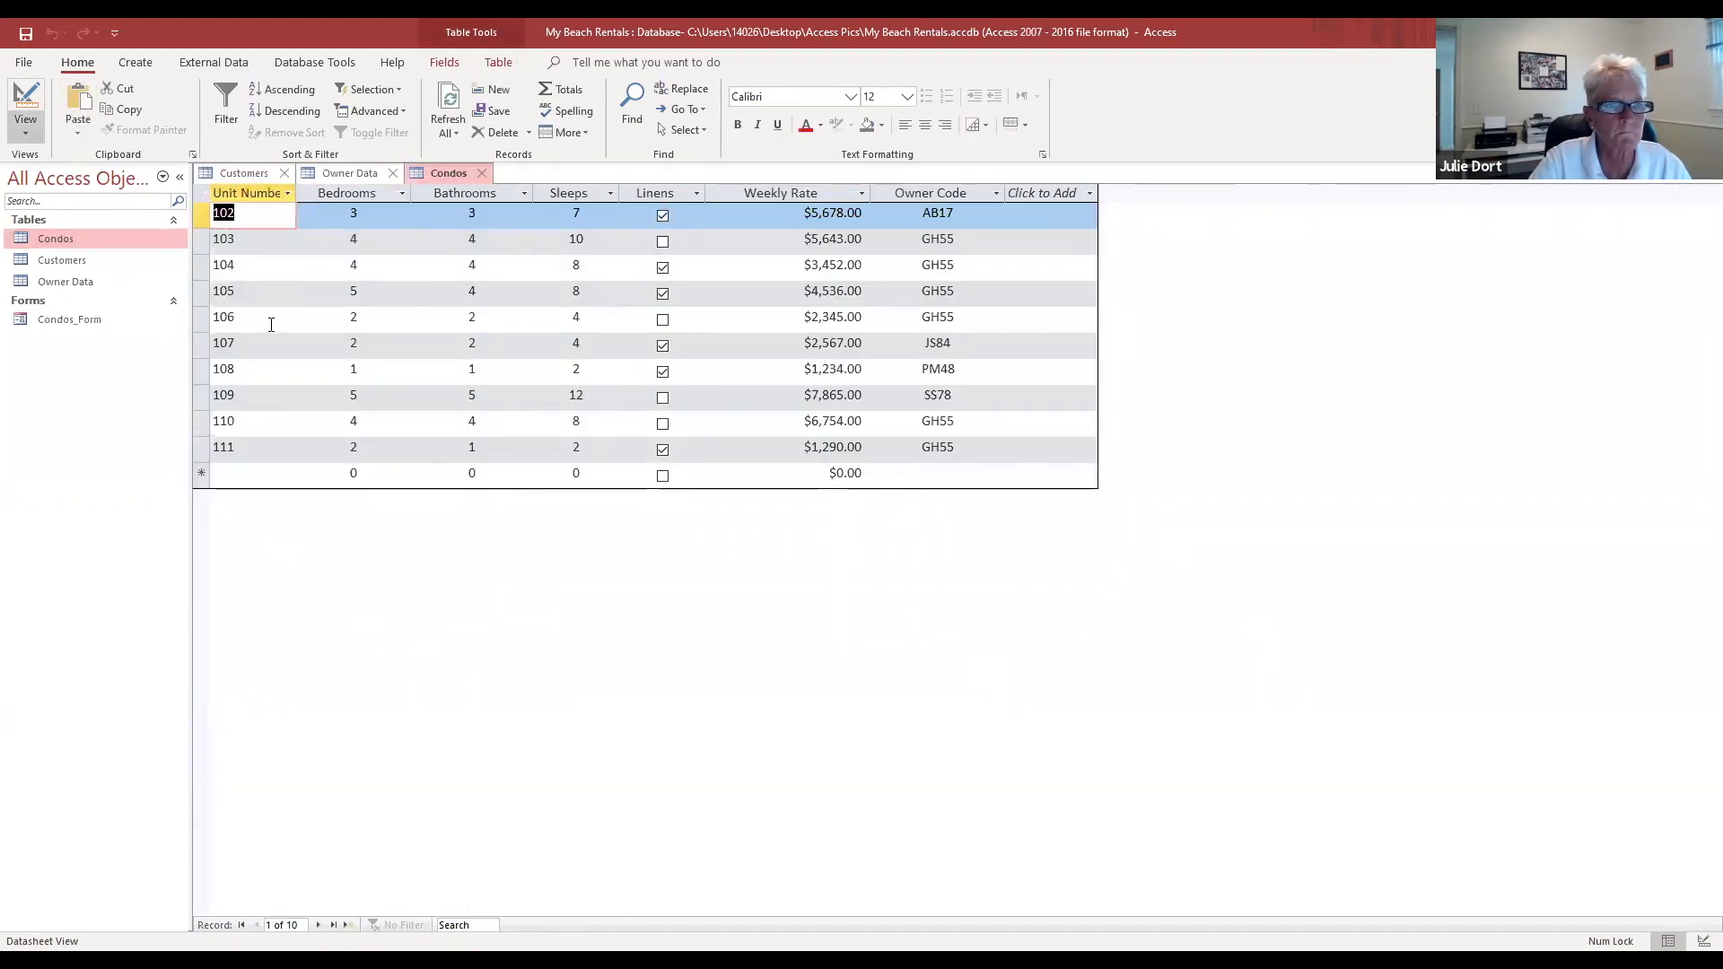
{"action": "left_click", "coordinate": [36, 115]}
{"action": "left_click", "coordinate": [269, 328]}
{"action": "type", "text": "f"}
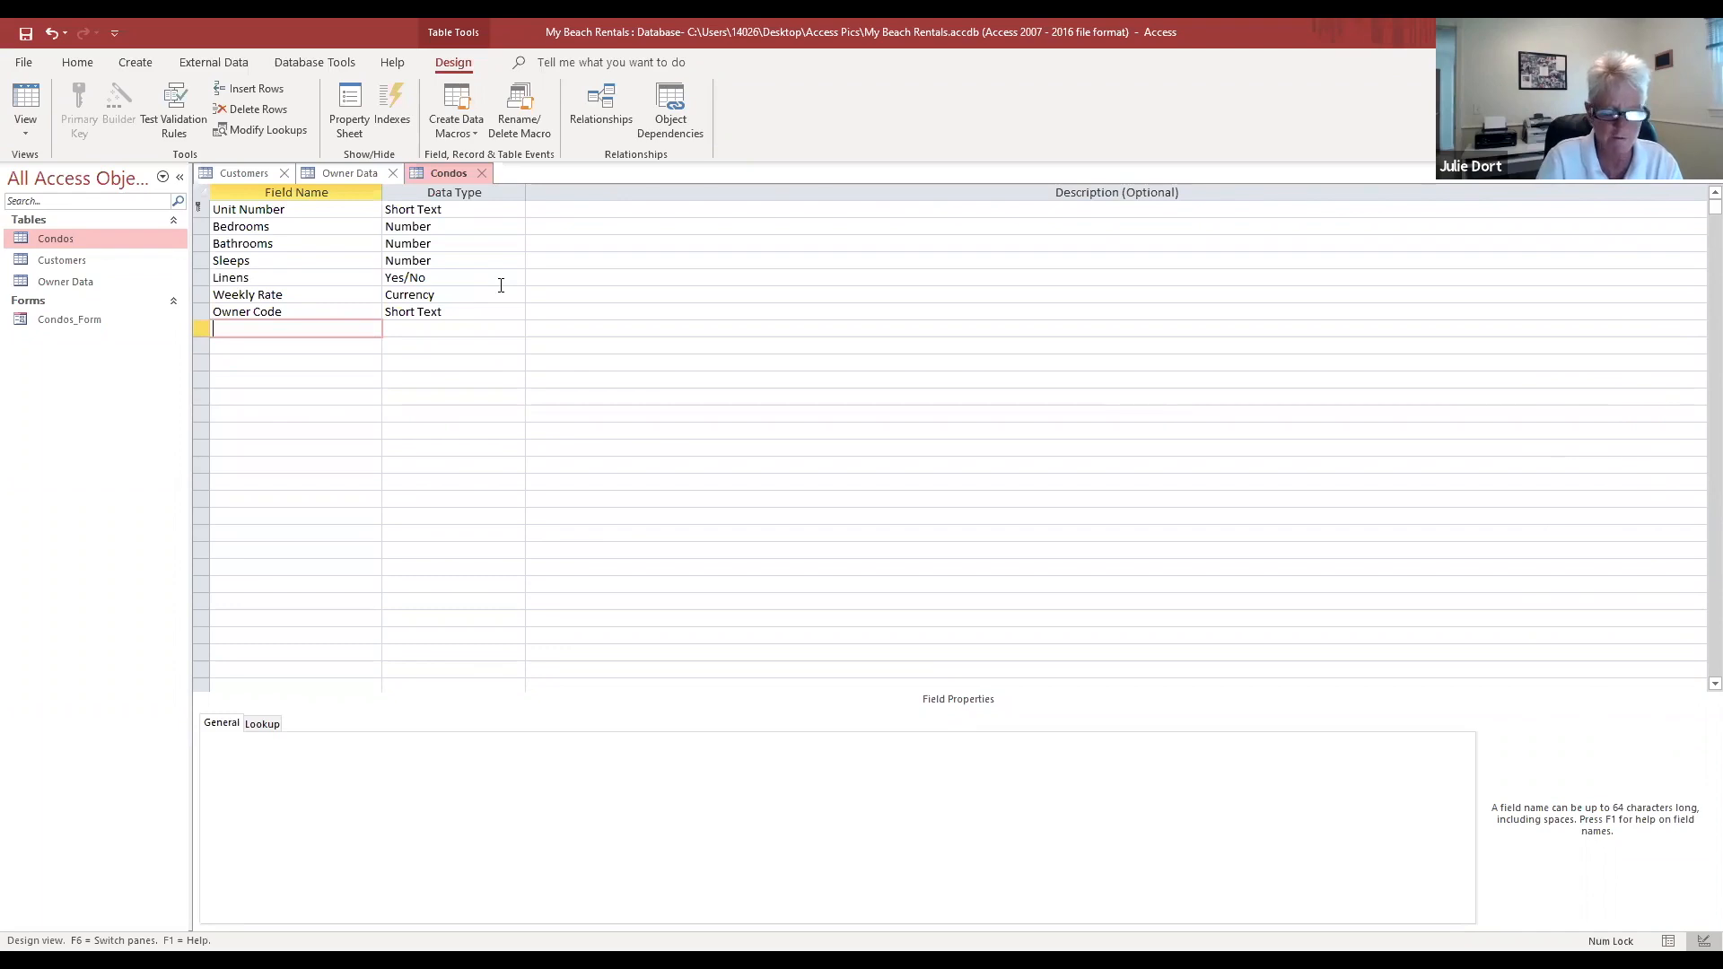
{"action": "type", "text": "Notes"}
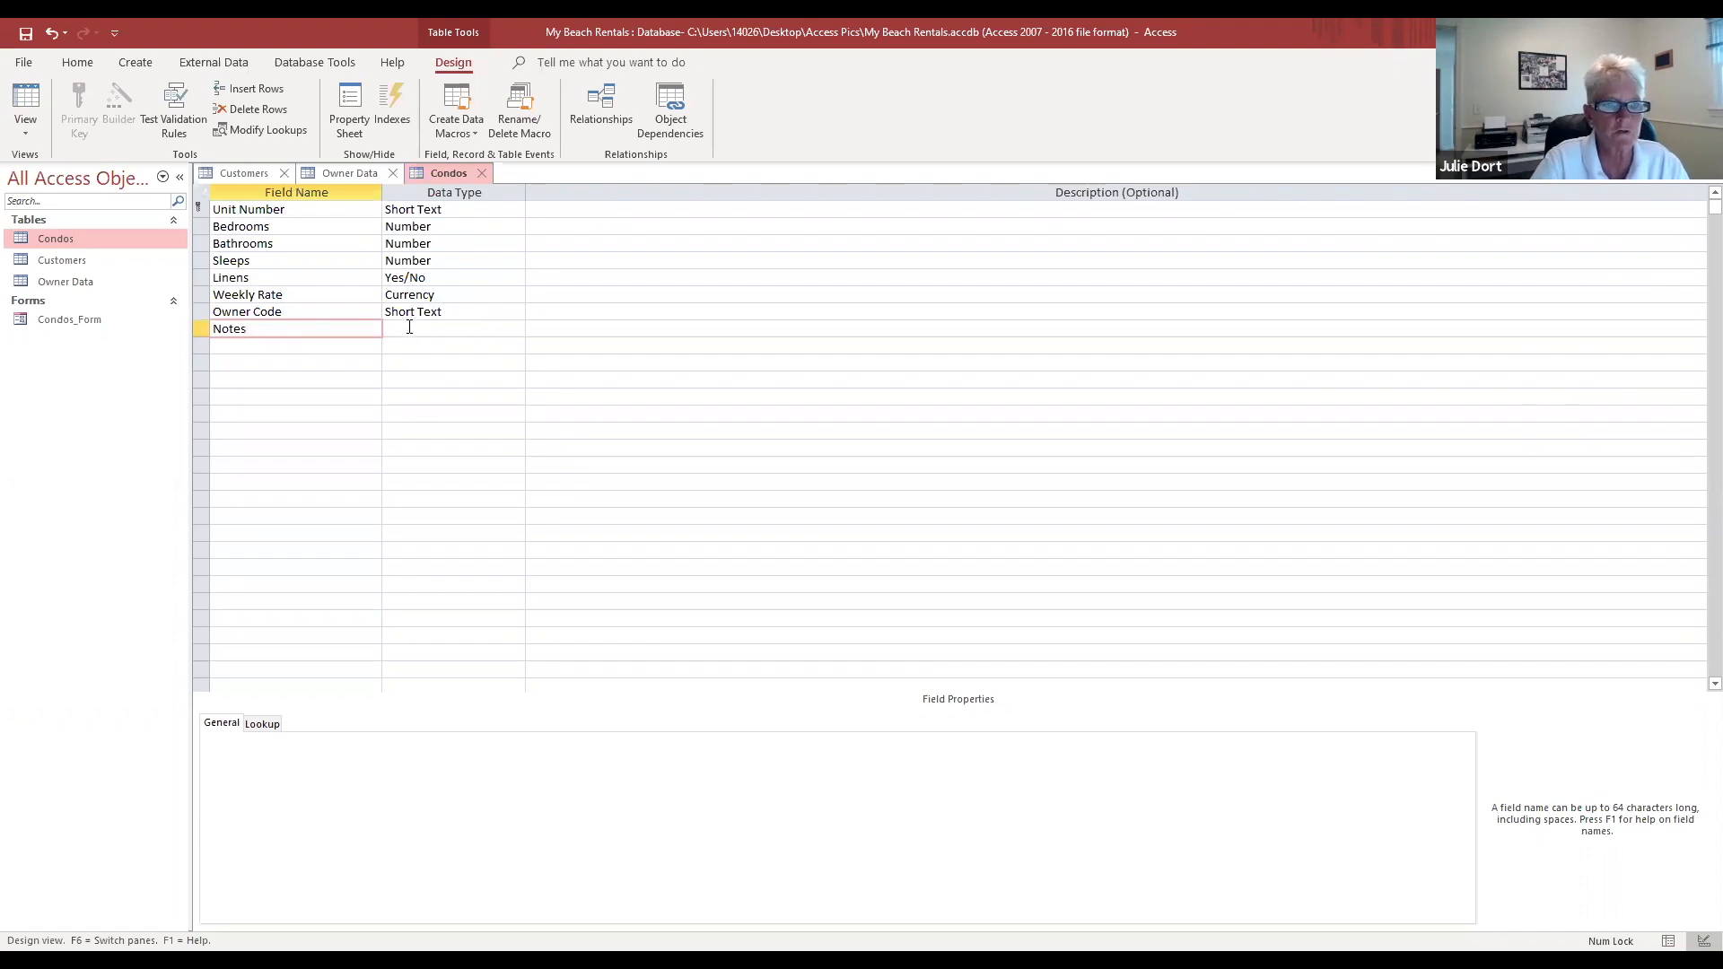
{"action": "left_click", "coordinate": [409, 328]}
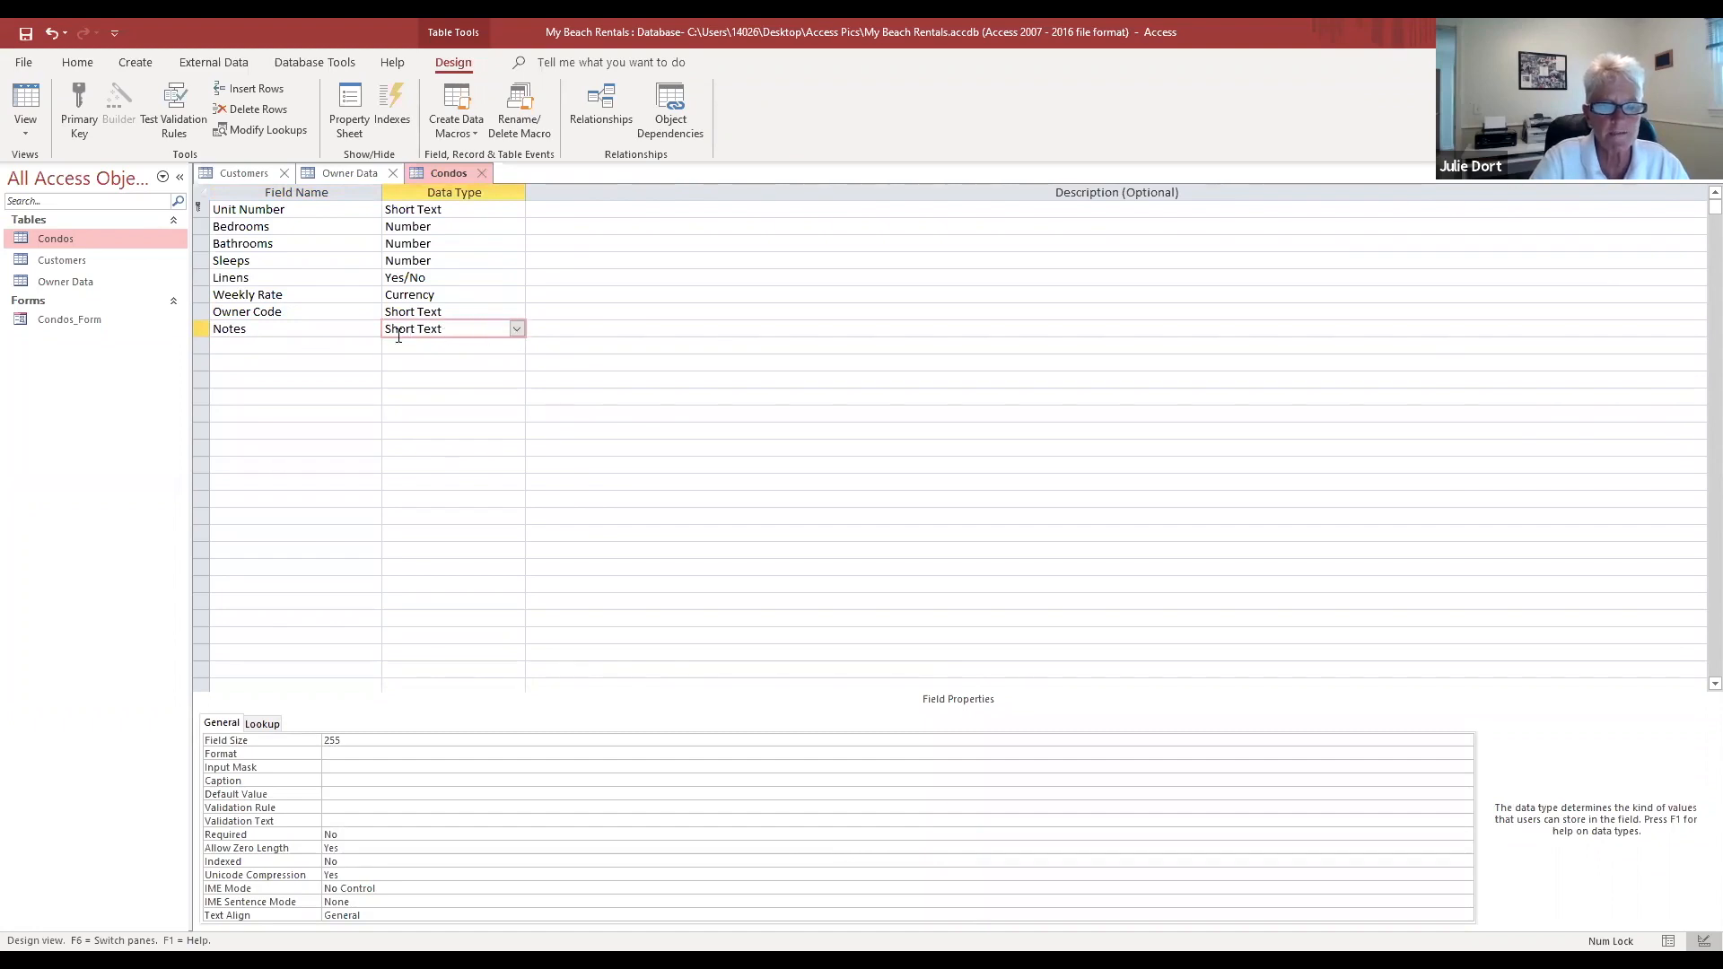
{"action": "left_click", "coordinate": [517, 329]}
{"action": "left_click", "coordinate": [503, 364]}
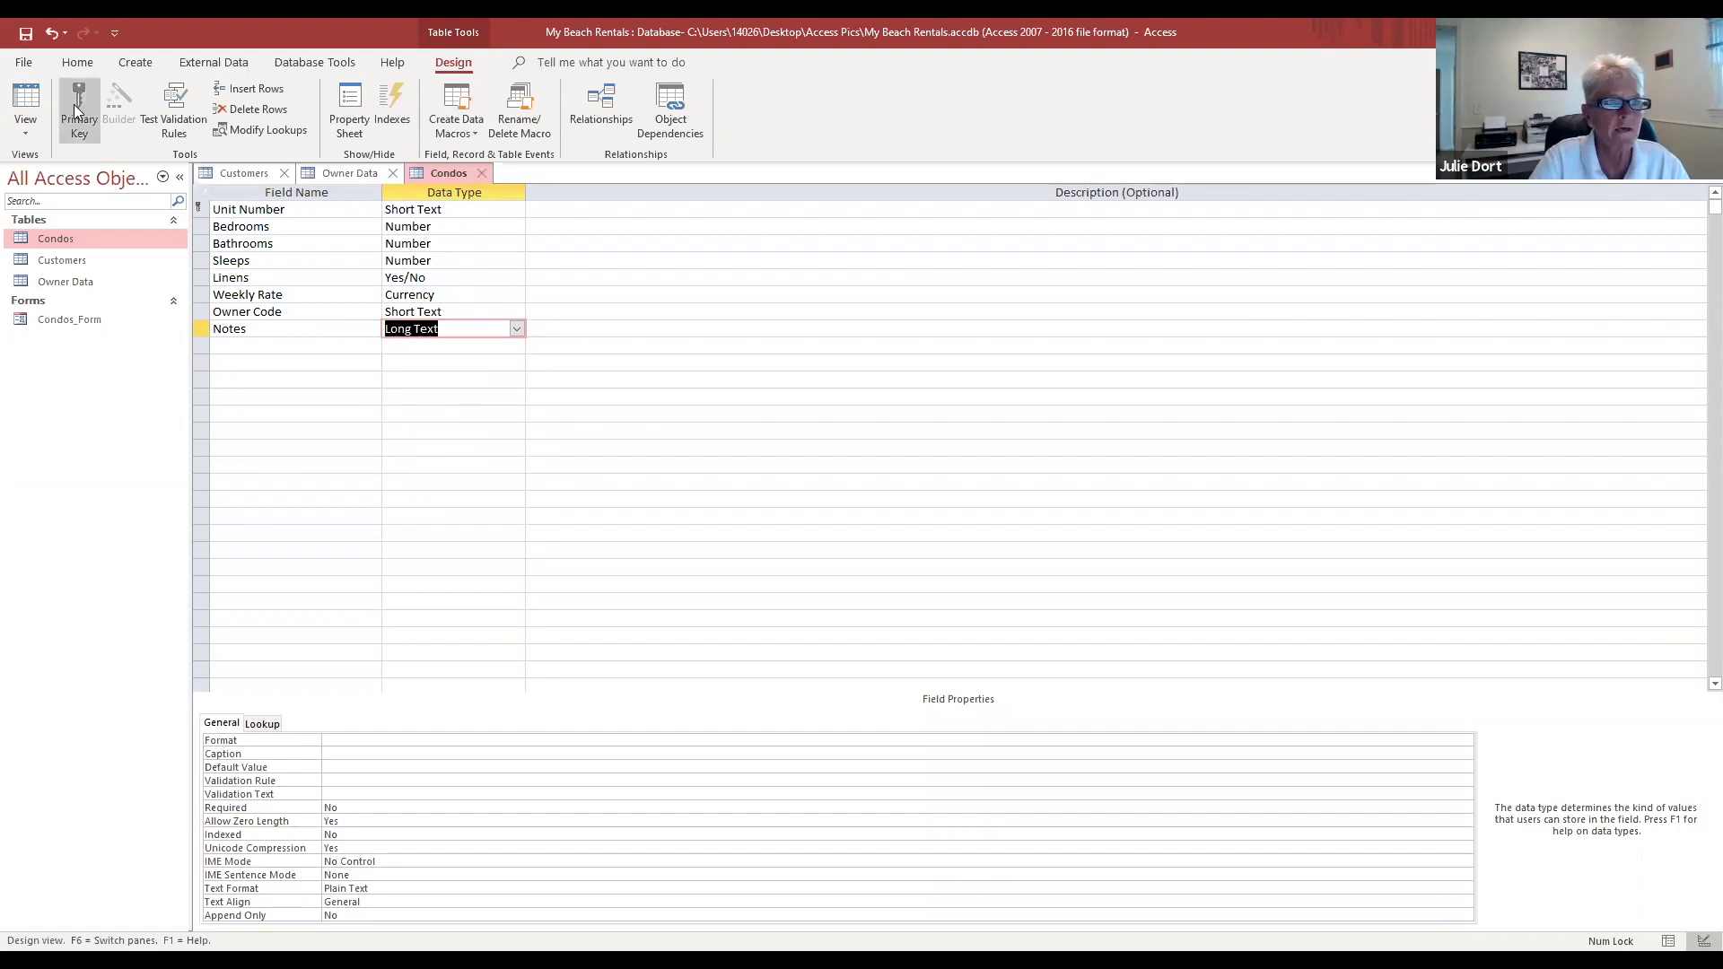
Step: Save the Condos table design and switch the table to Datasheet View
{"action": "left_click", "coordinate": [26, 34]}
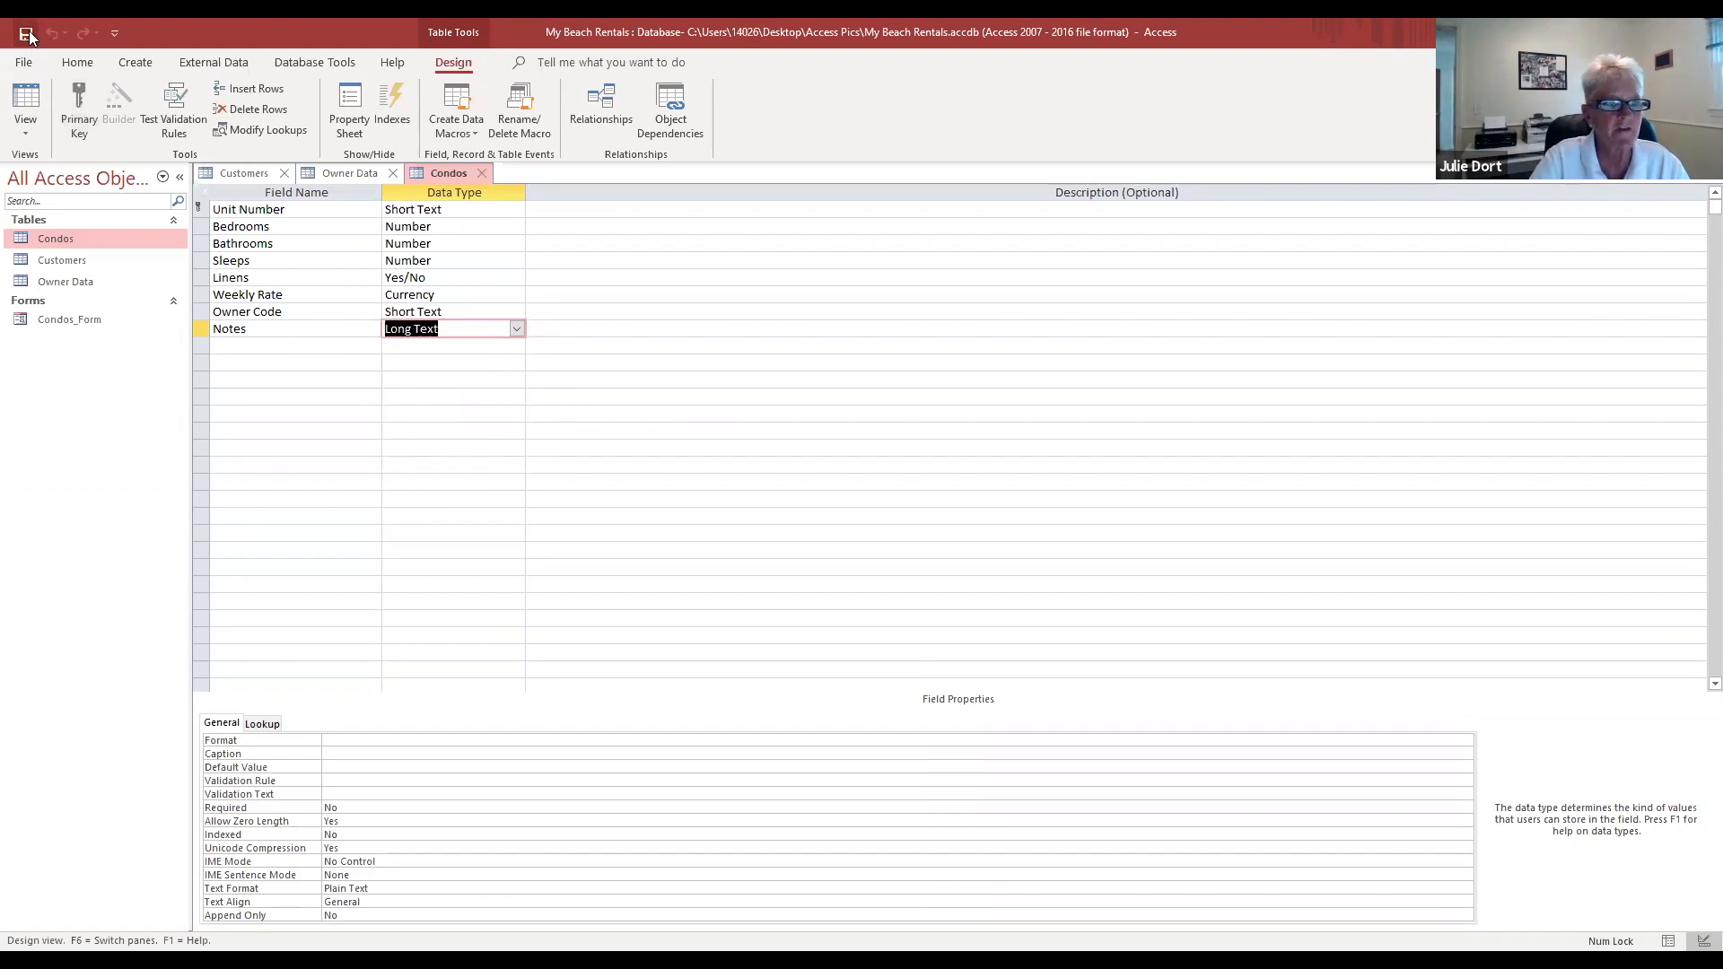
{"action": "left_click", "coordinate": [30, 131]}
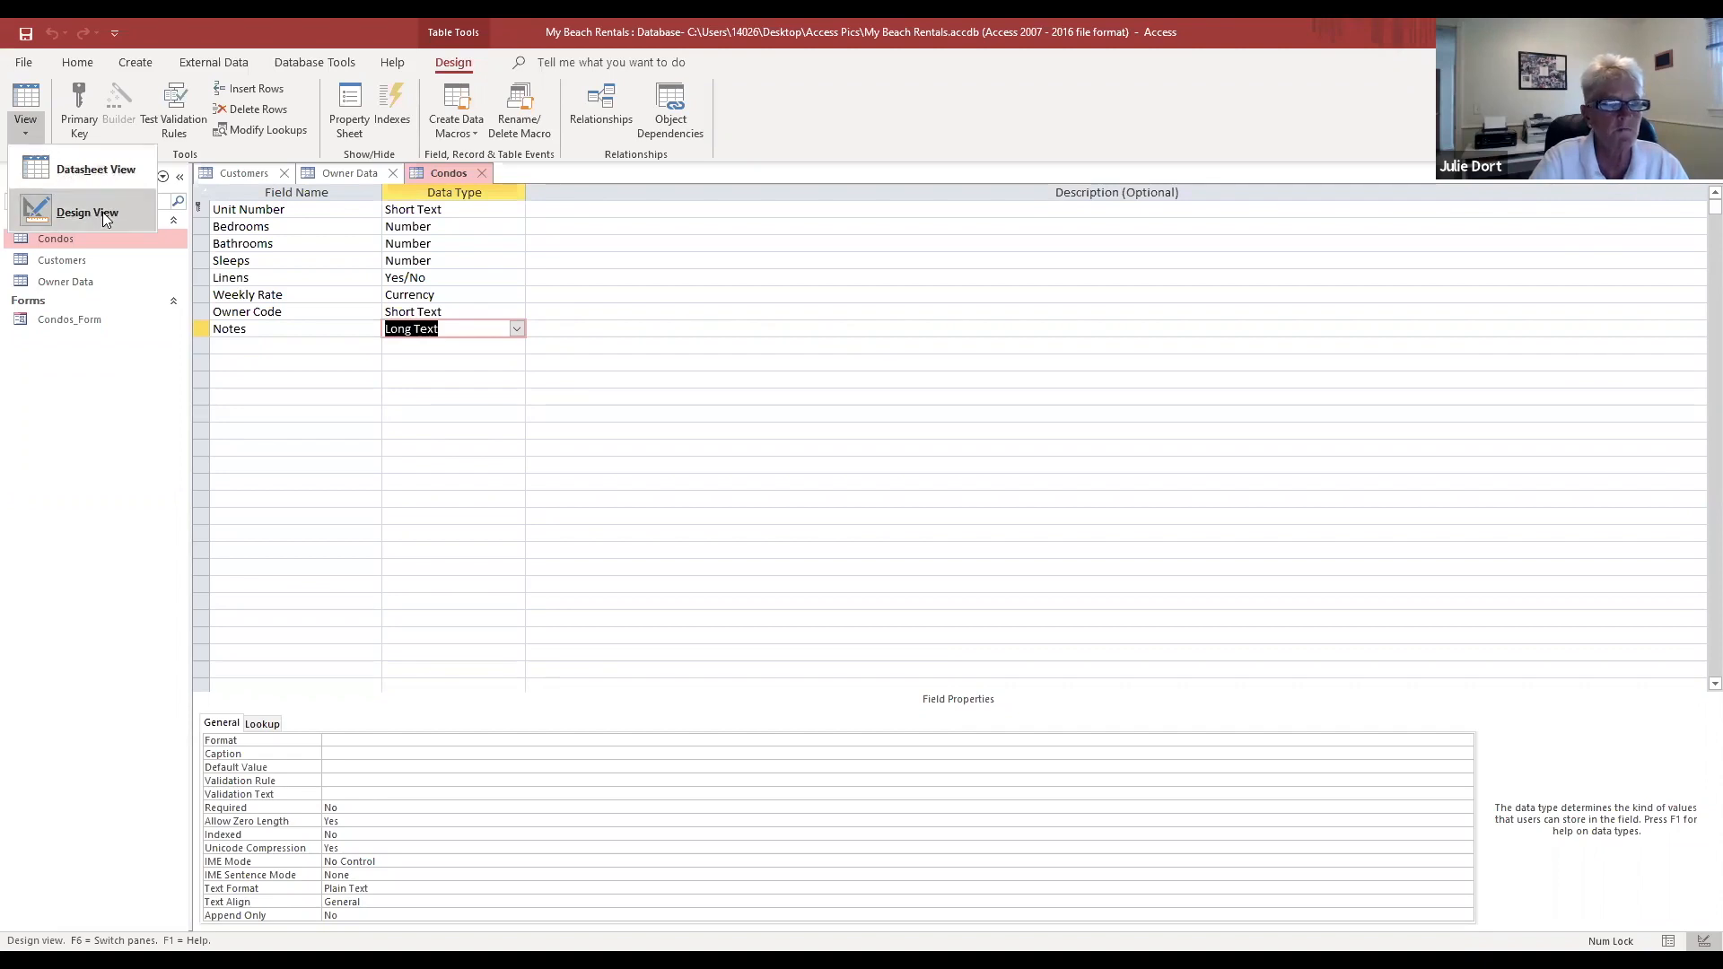
{"action": "left_click", "coordinate": [111, 167]}
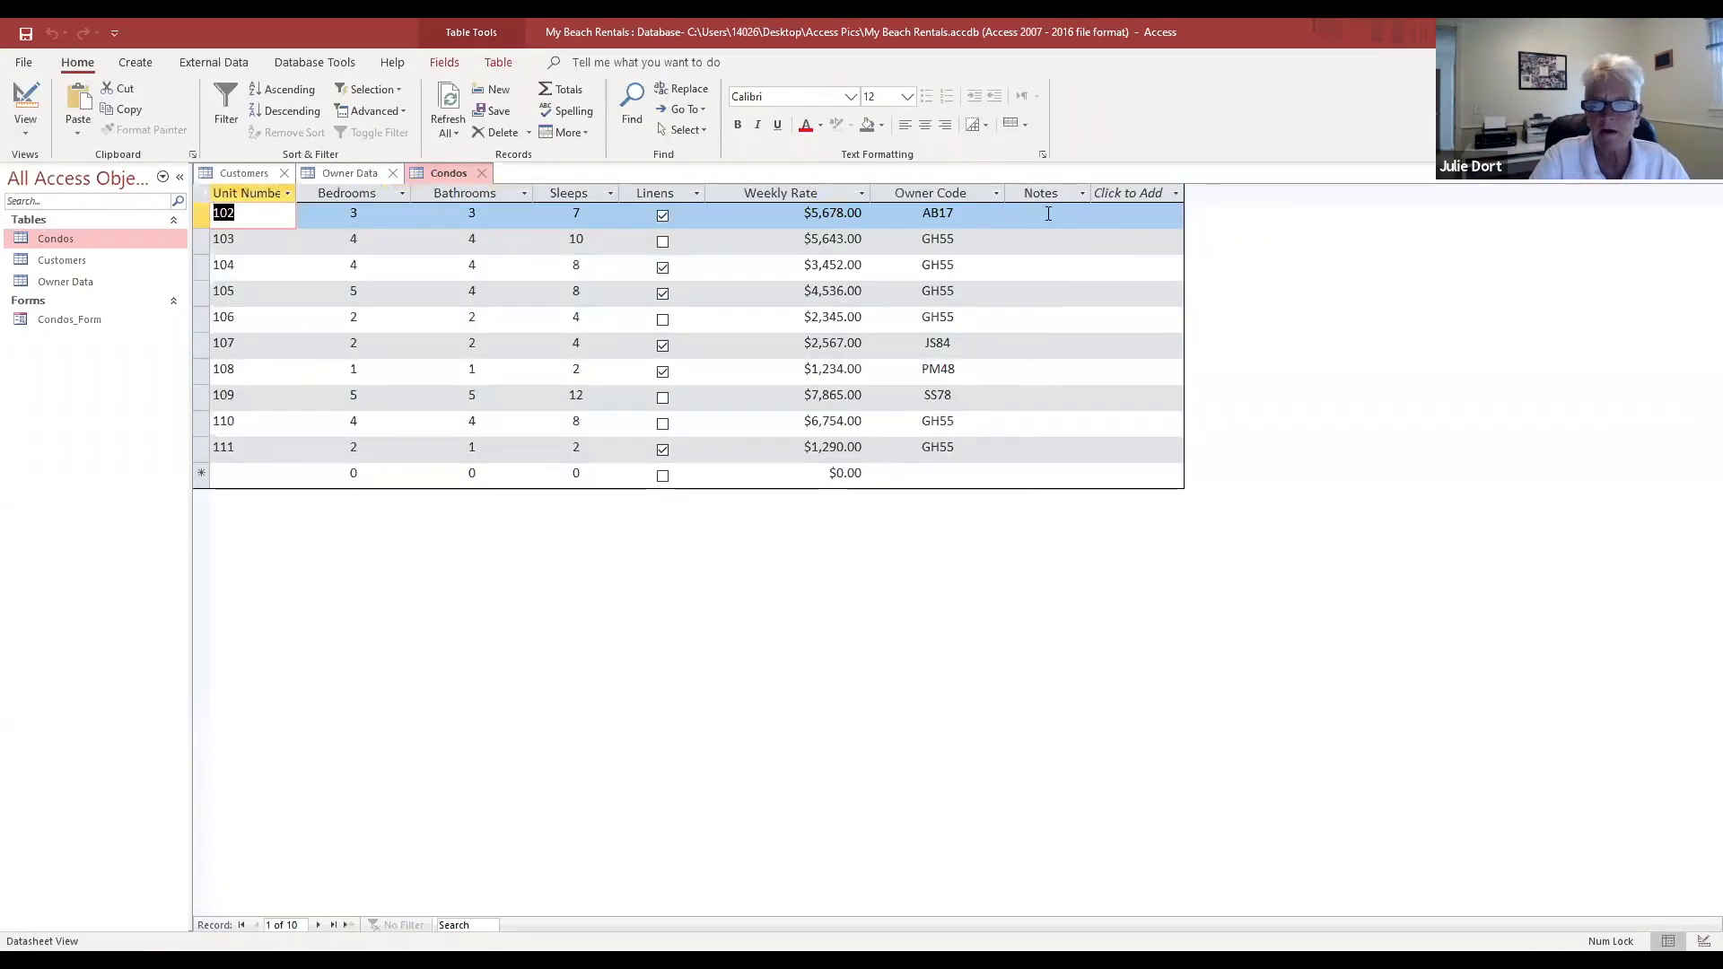
Step: Enter the note "The owner will allow small dogs. There is a $100 deposit." for unit 102 in the Condos table
{"action": "left_click", "coordinate": [1048, 213]}
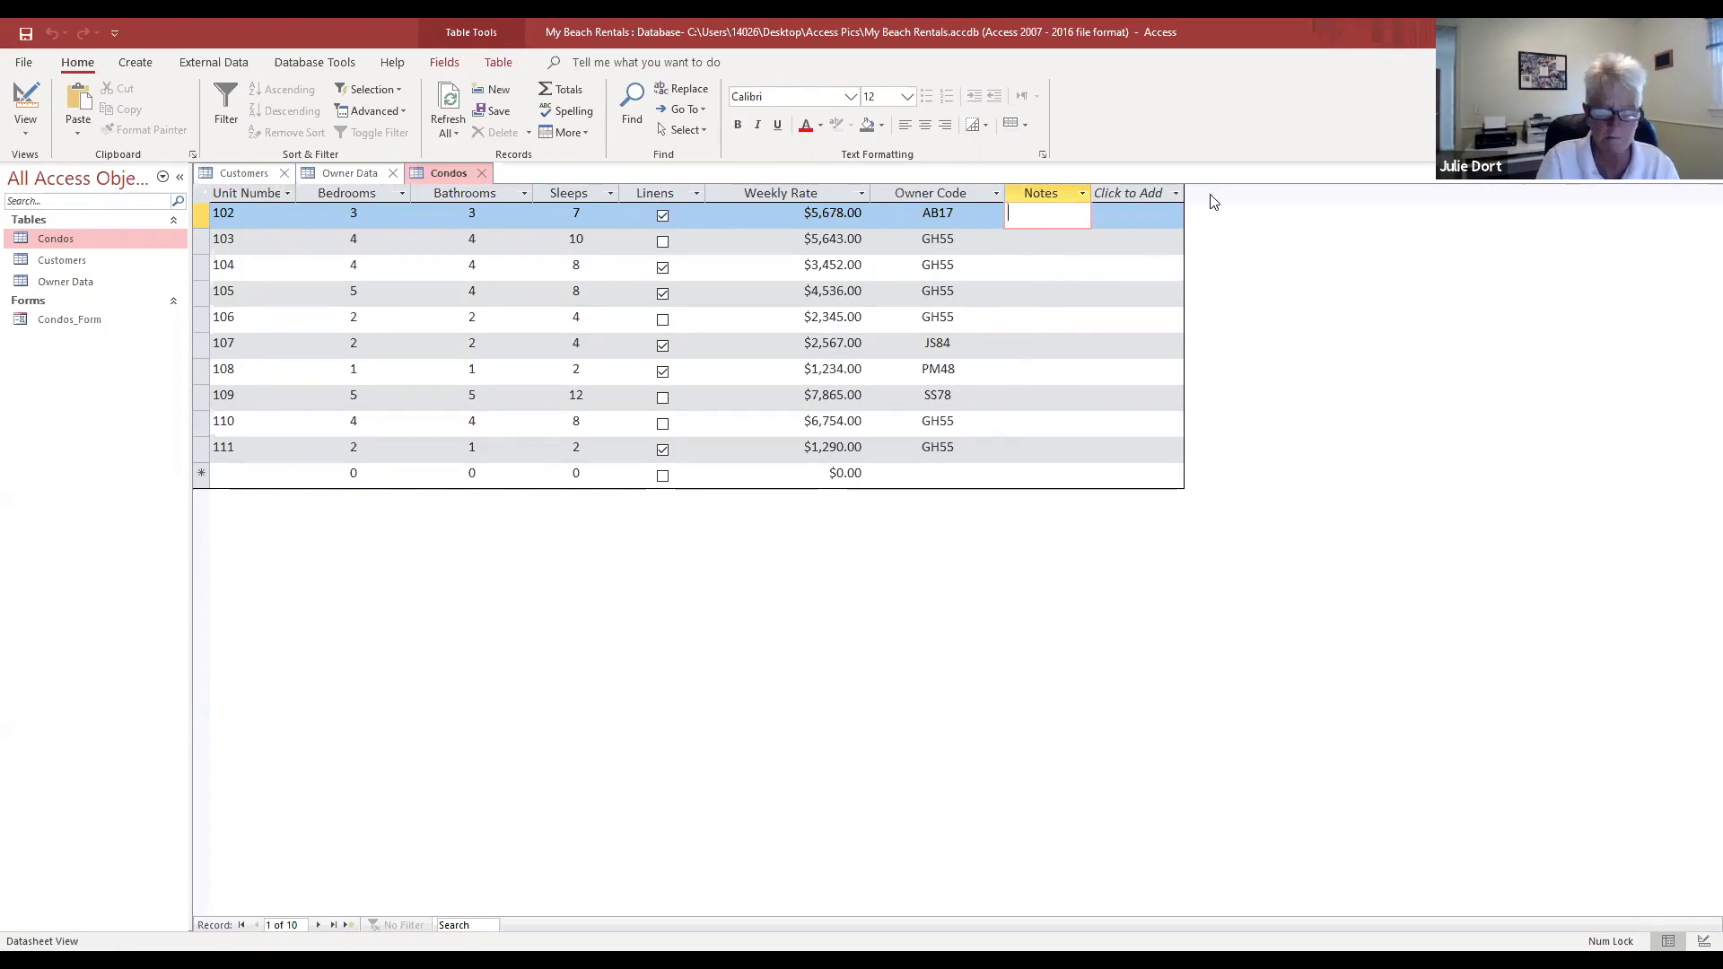
{"action": "type", "text": "The owner"}
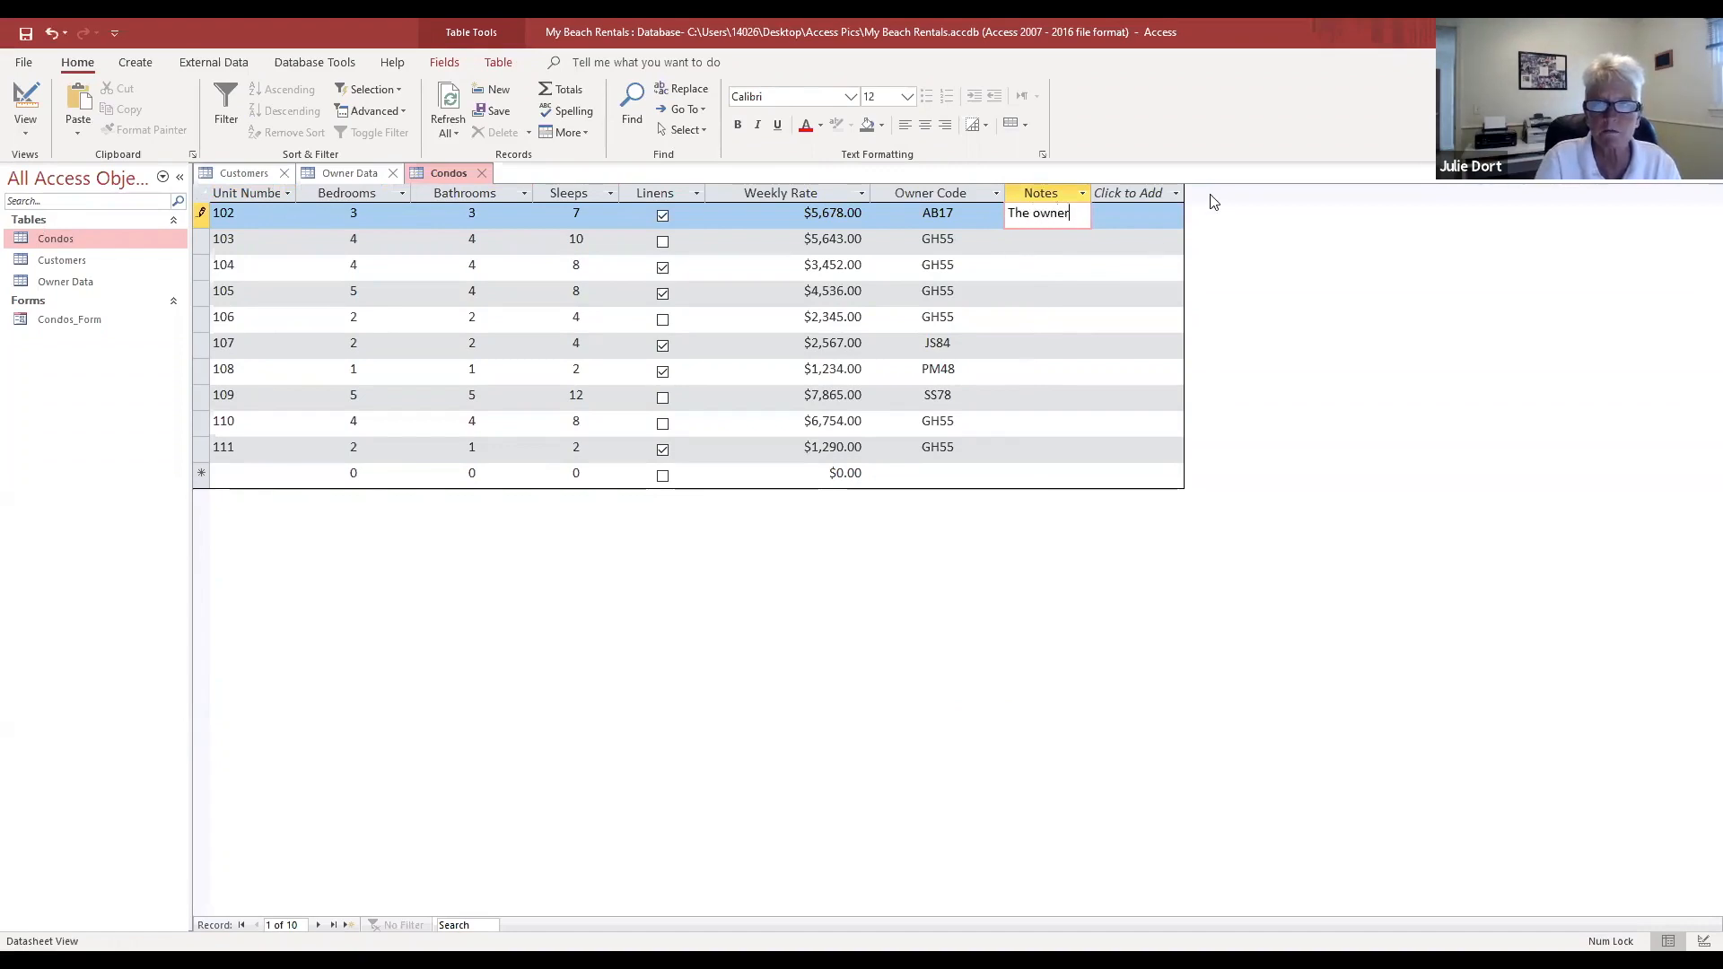
{"action": "type", "text": " w"}
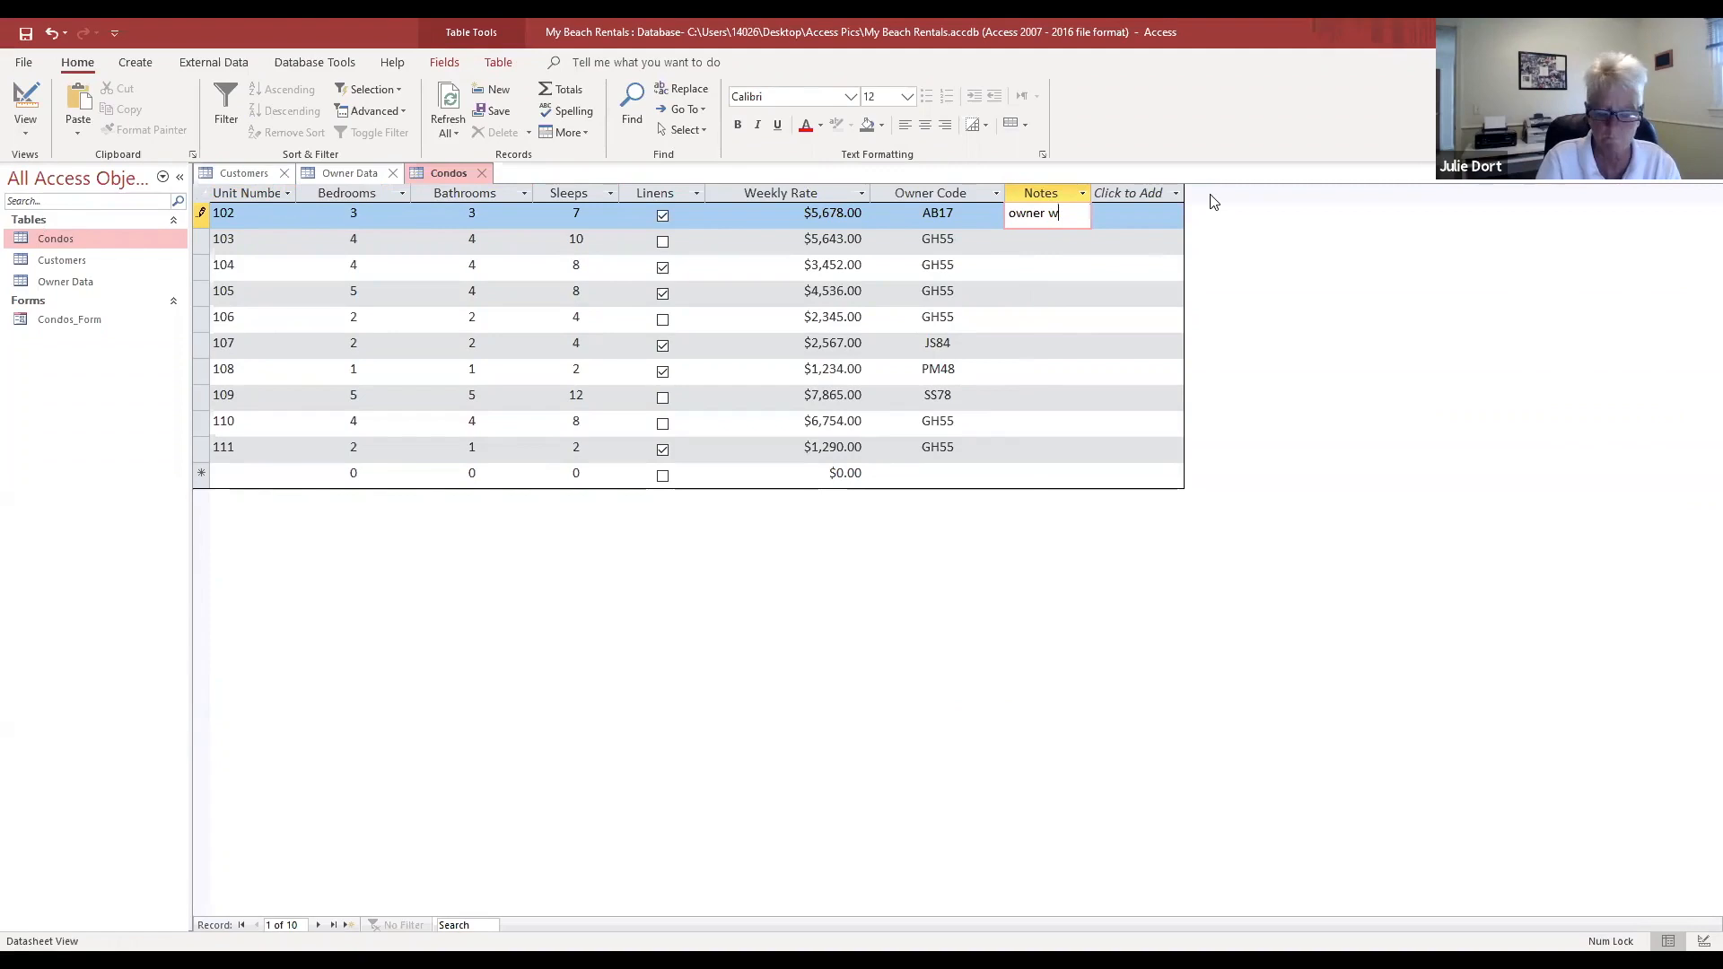
{"action": "type", "text": "ill allow "}
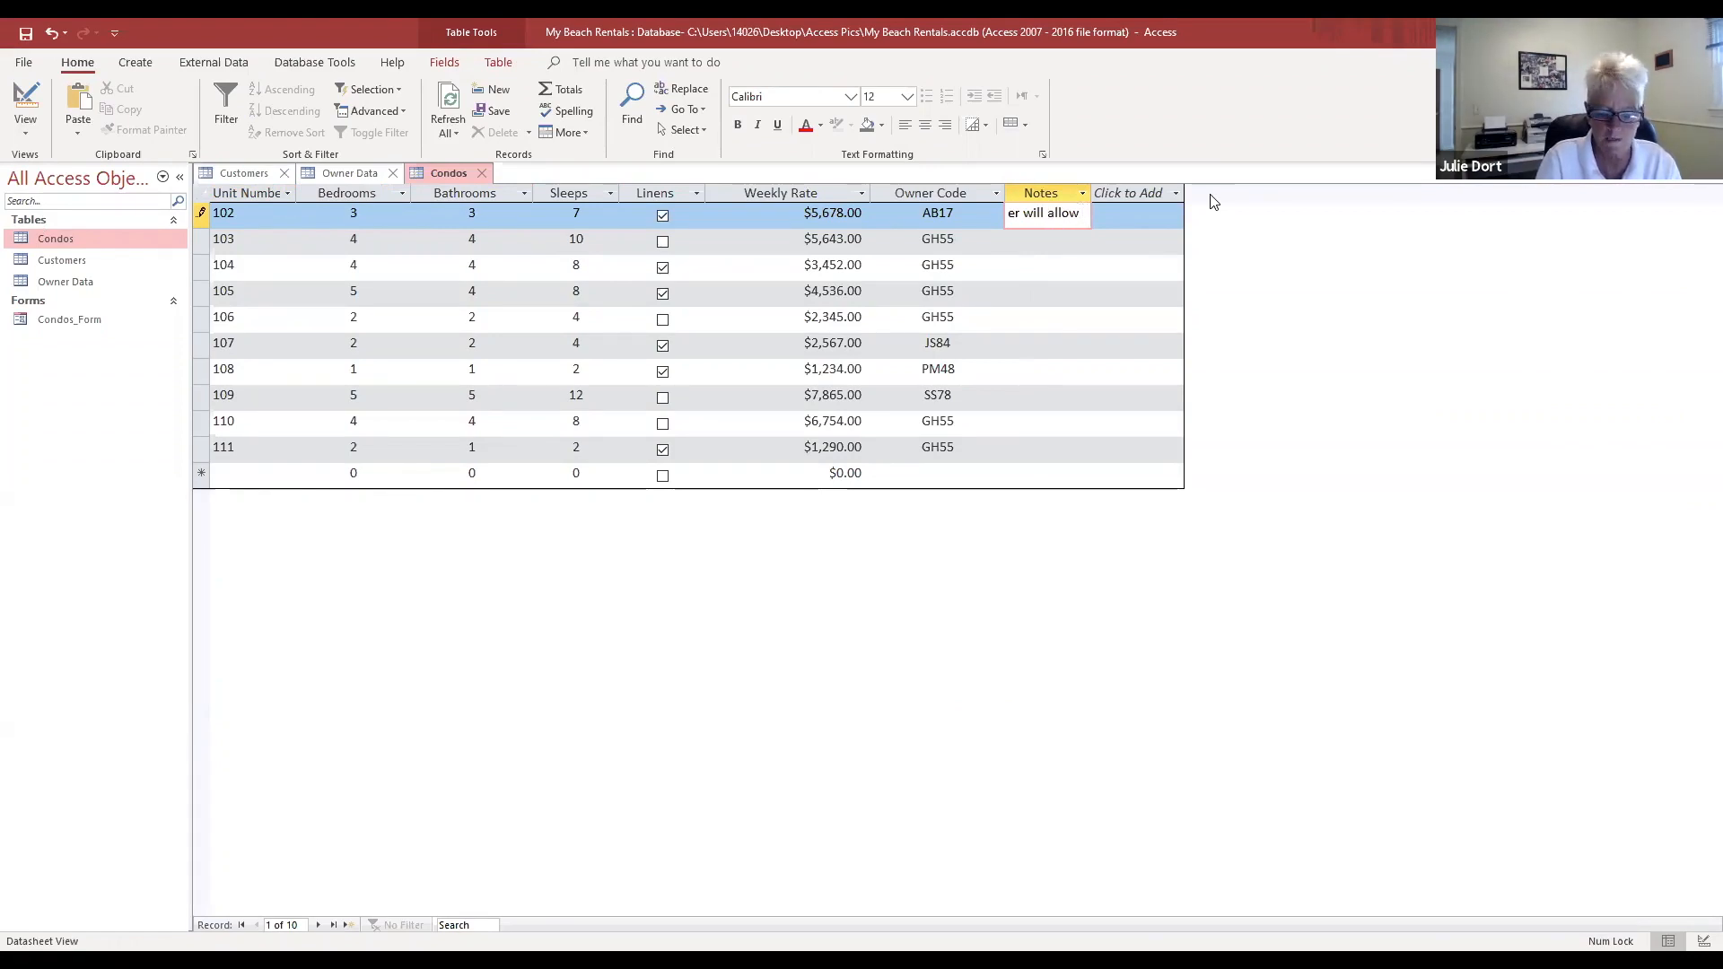
{"action": "type", "text": "small "}
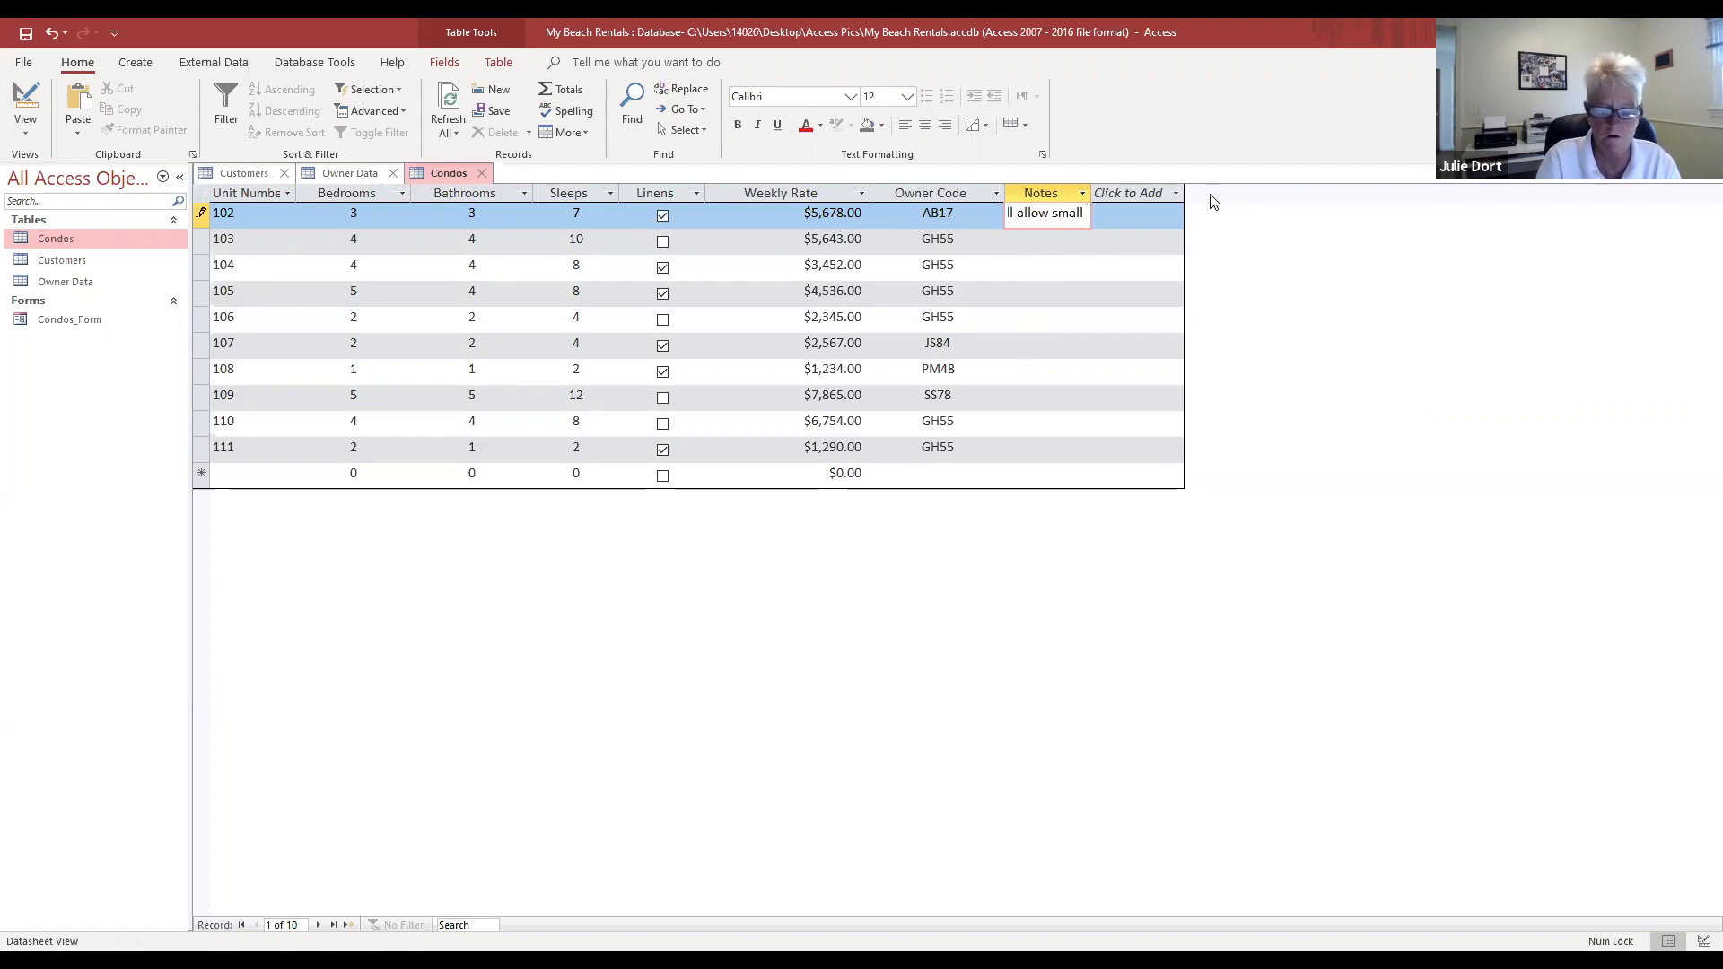
{"action": "type", "text": "d"}
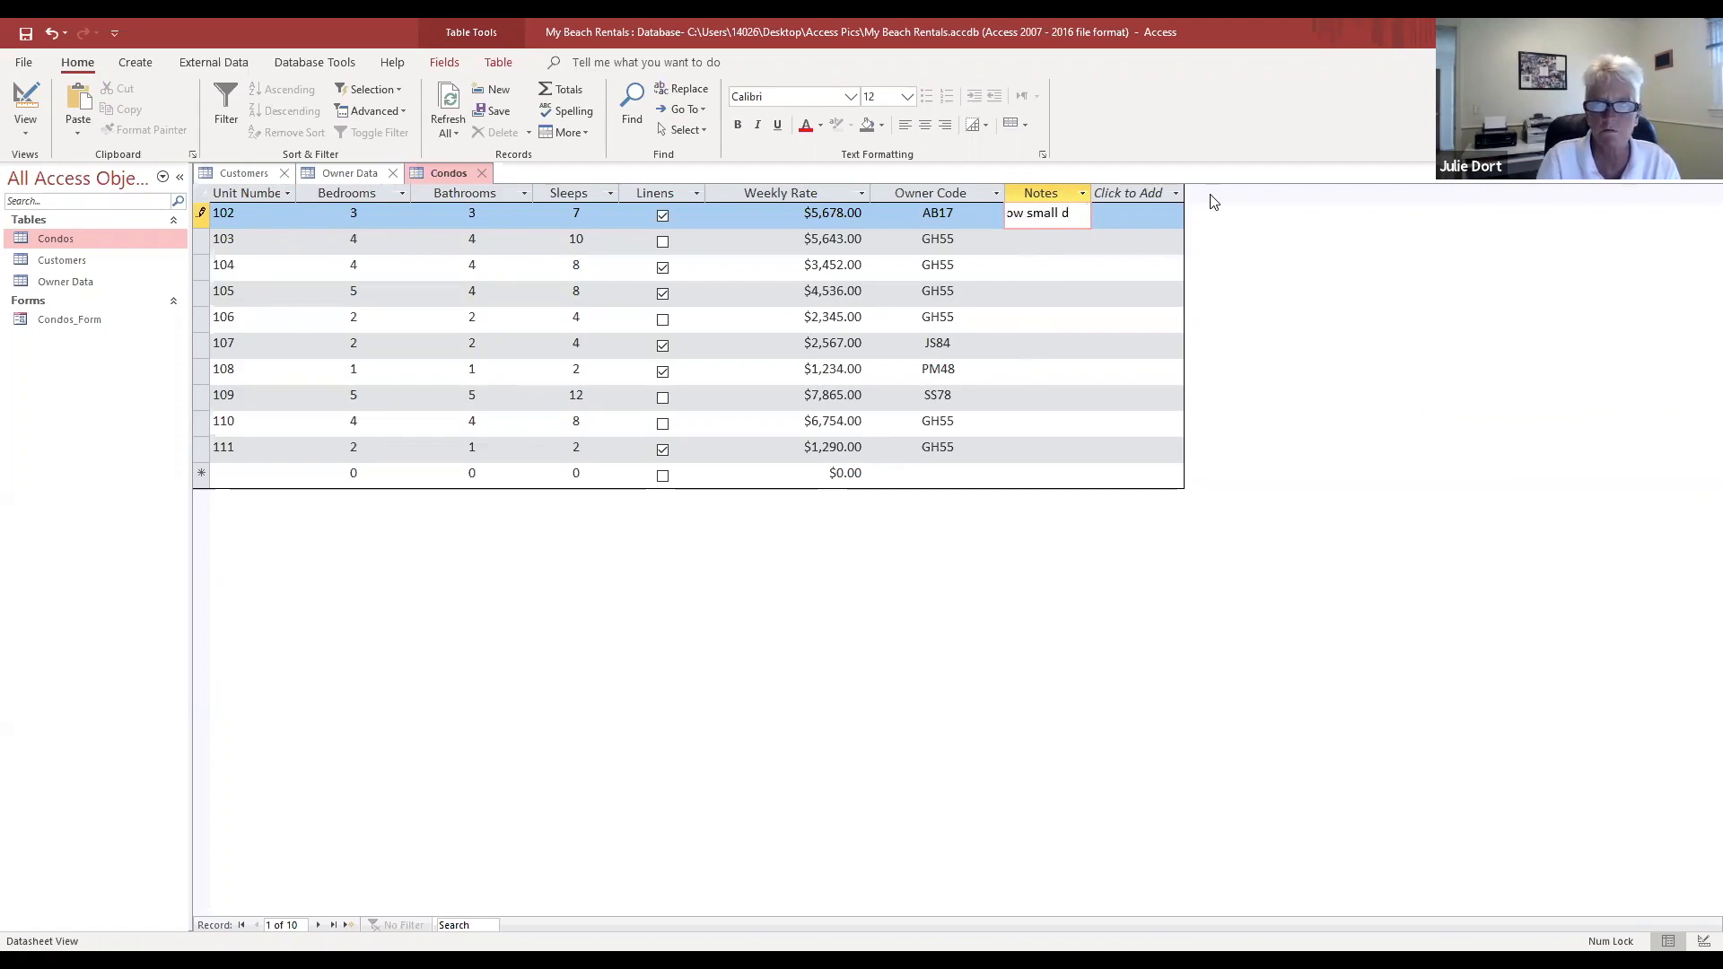
{"action": "type", "text": "ogs"}
{"action": "type", "text": ". There "}
{"action": "type", "text": "is a "}
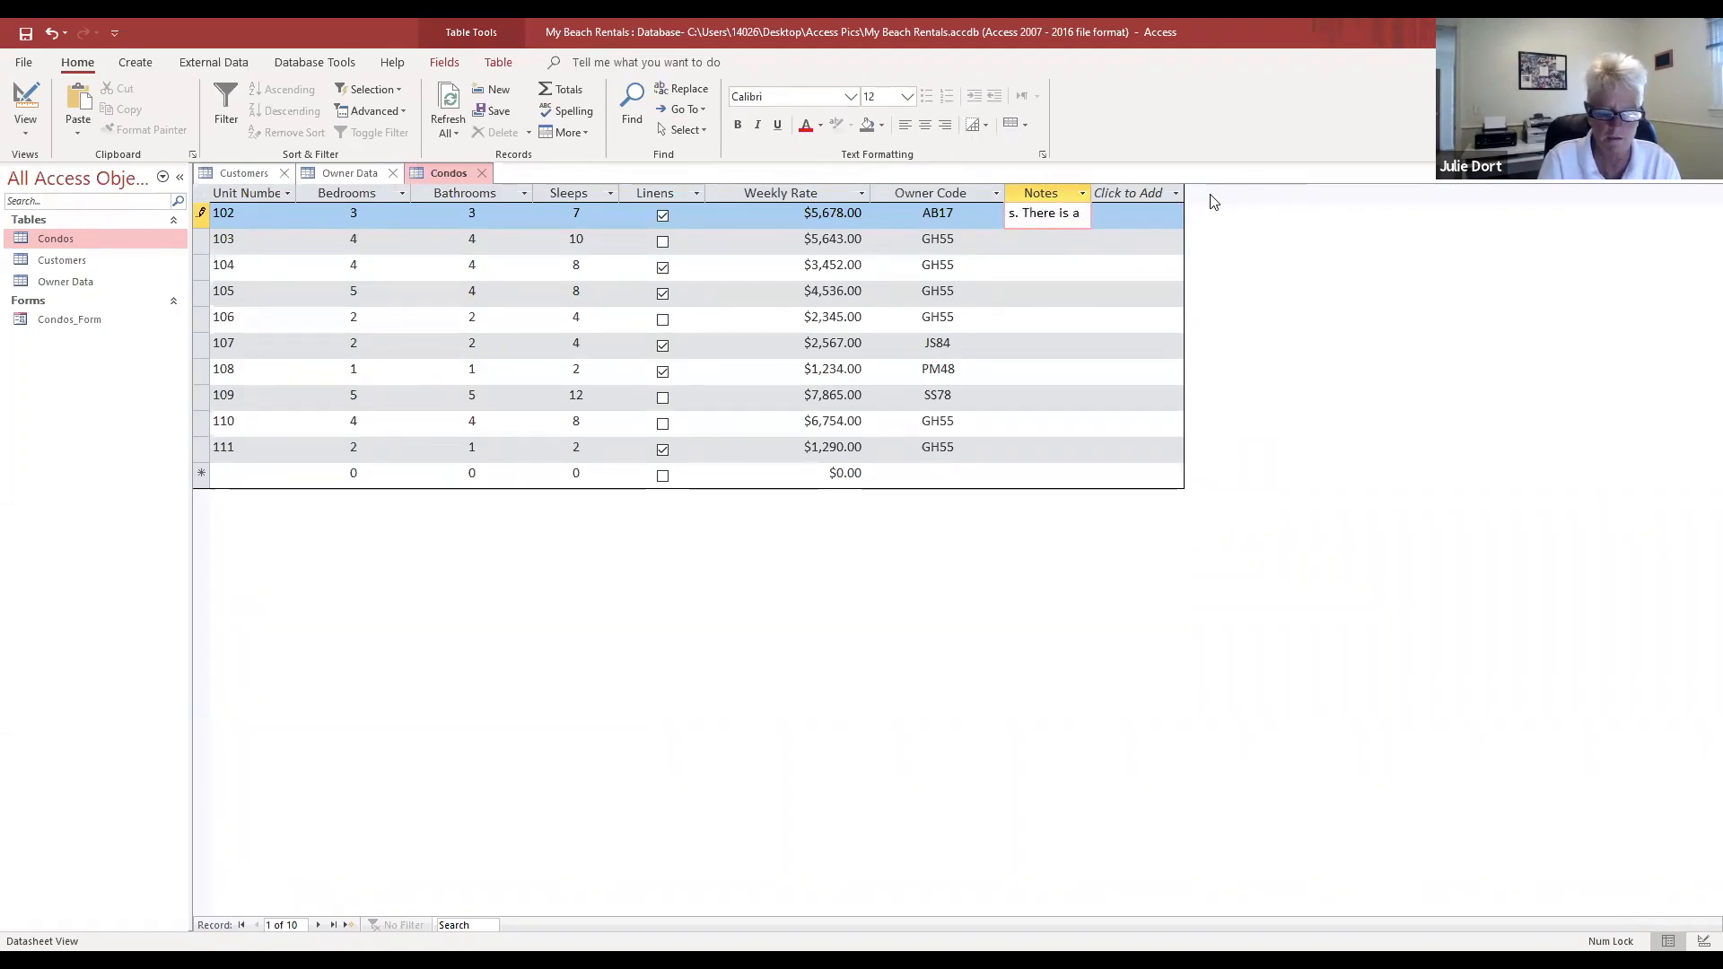
{"action": "type", "text": "$"}
{"action": "type", "text": "100 de"}
{"action": "type", "text": "pos"}
{"action": "type", "text": "it."}
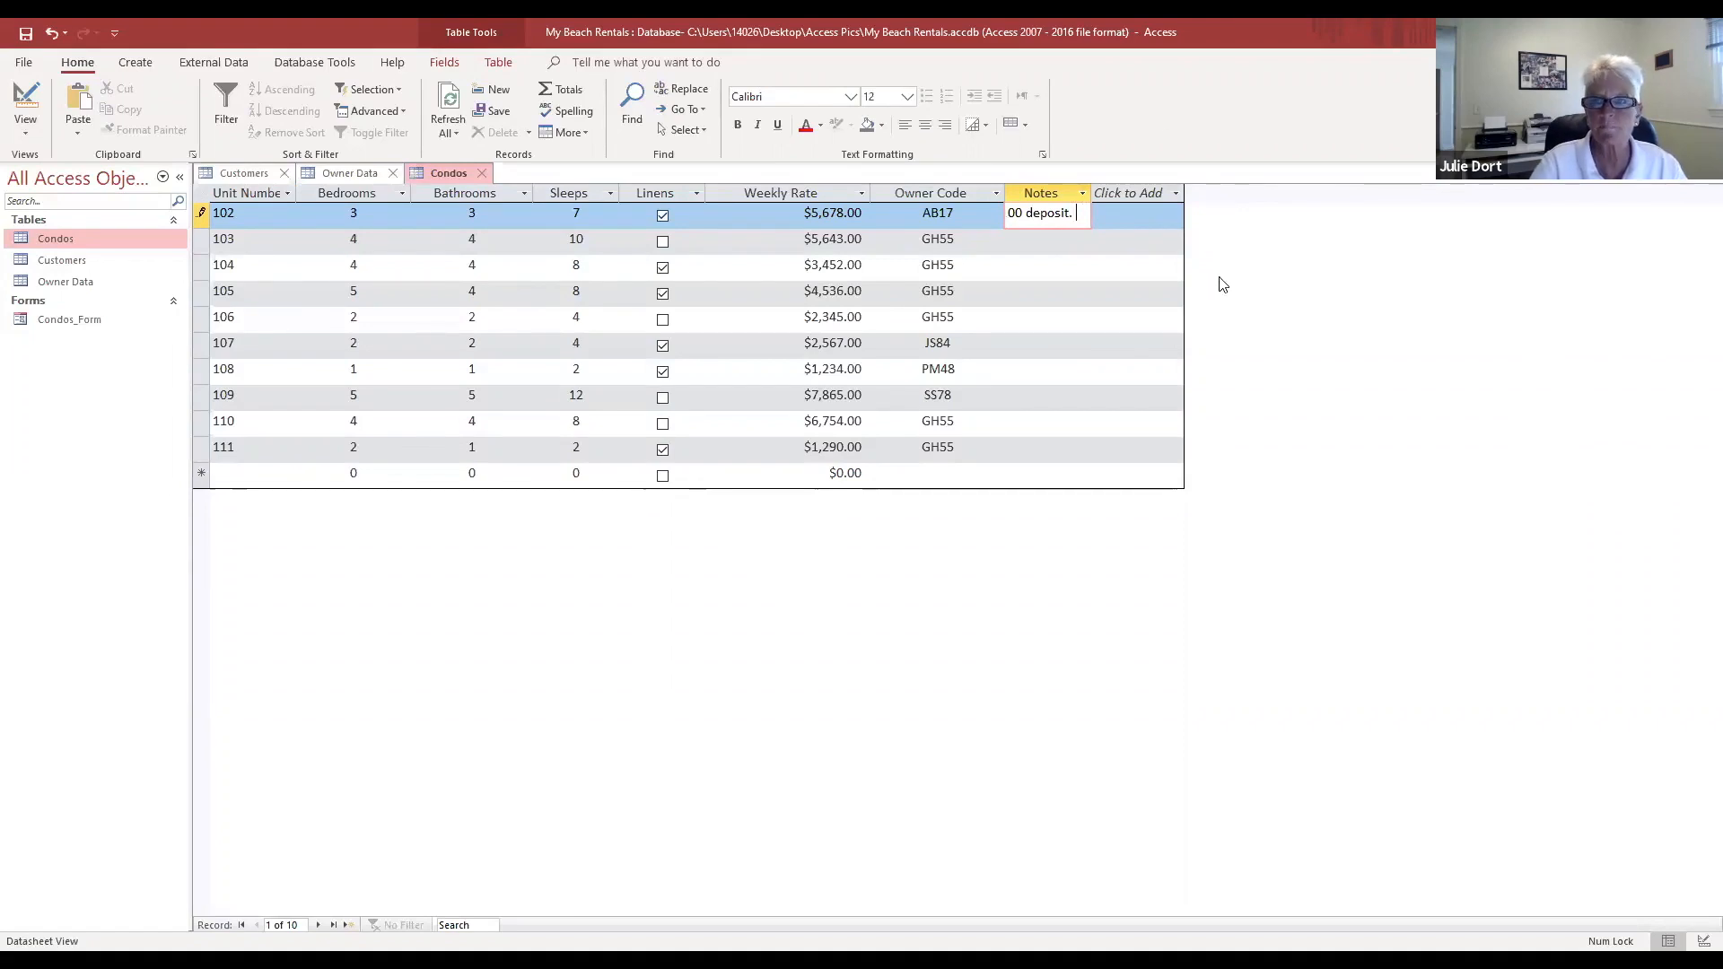
{"action": "left_click", "coordinate": [1035, 235]}
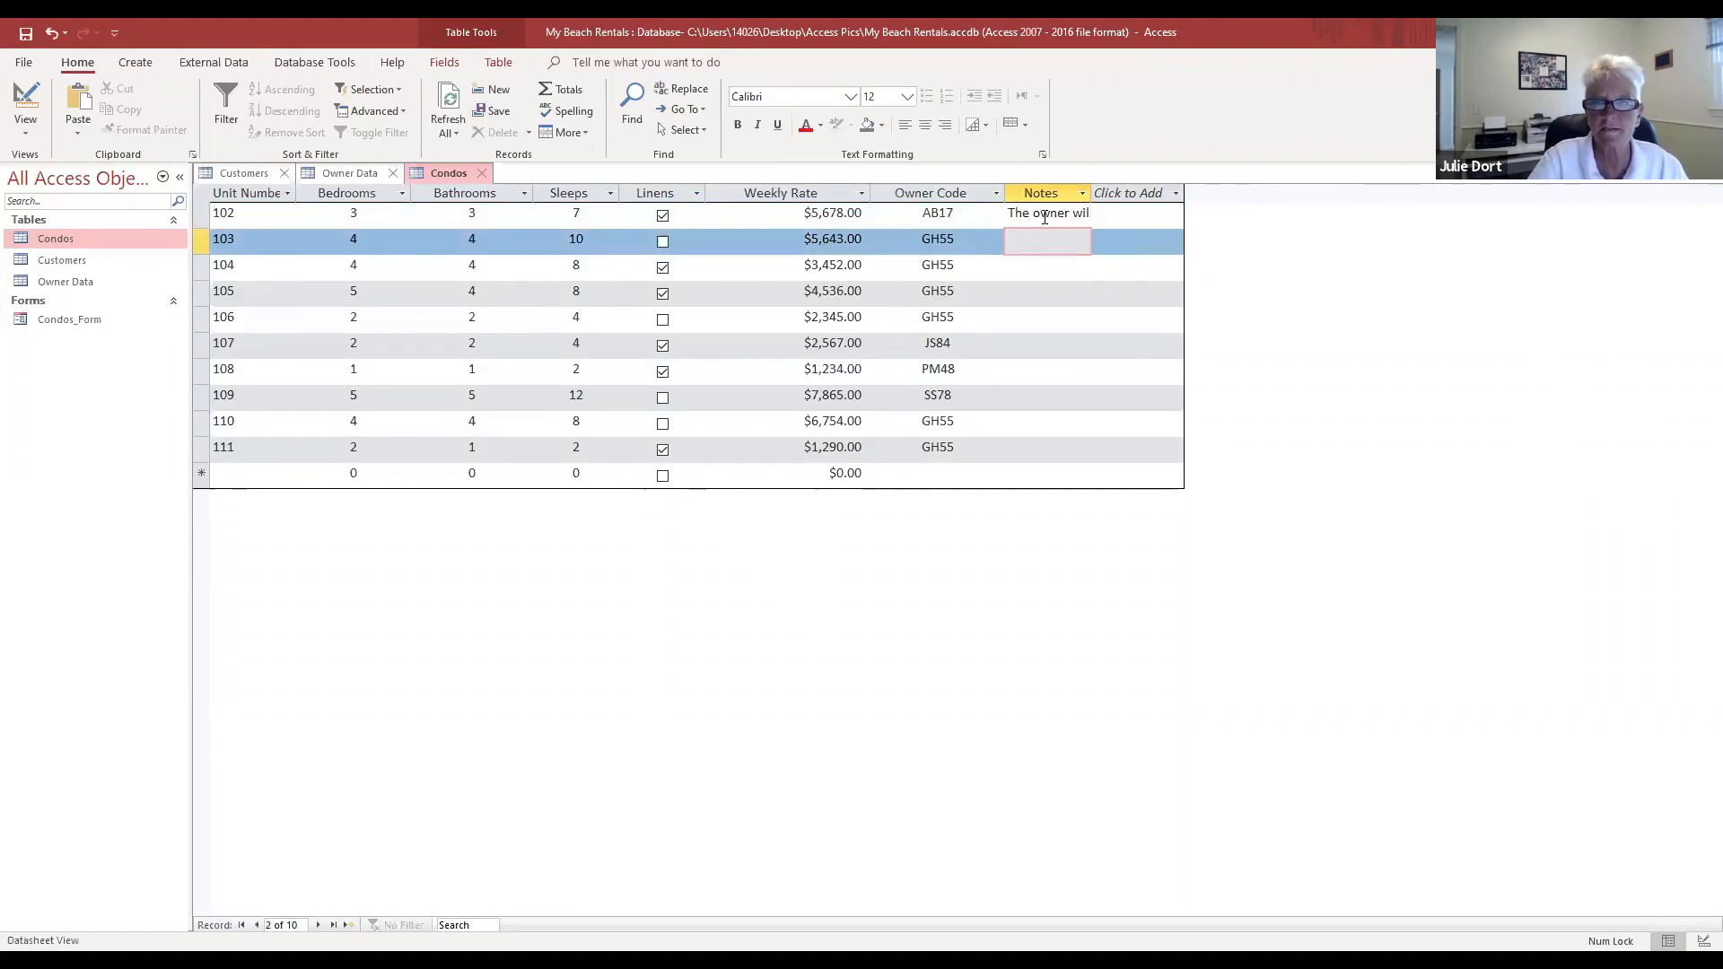
{"action": "left_click", "coordinate": [1044, 216]}
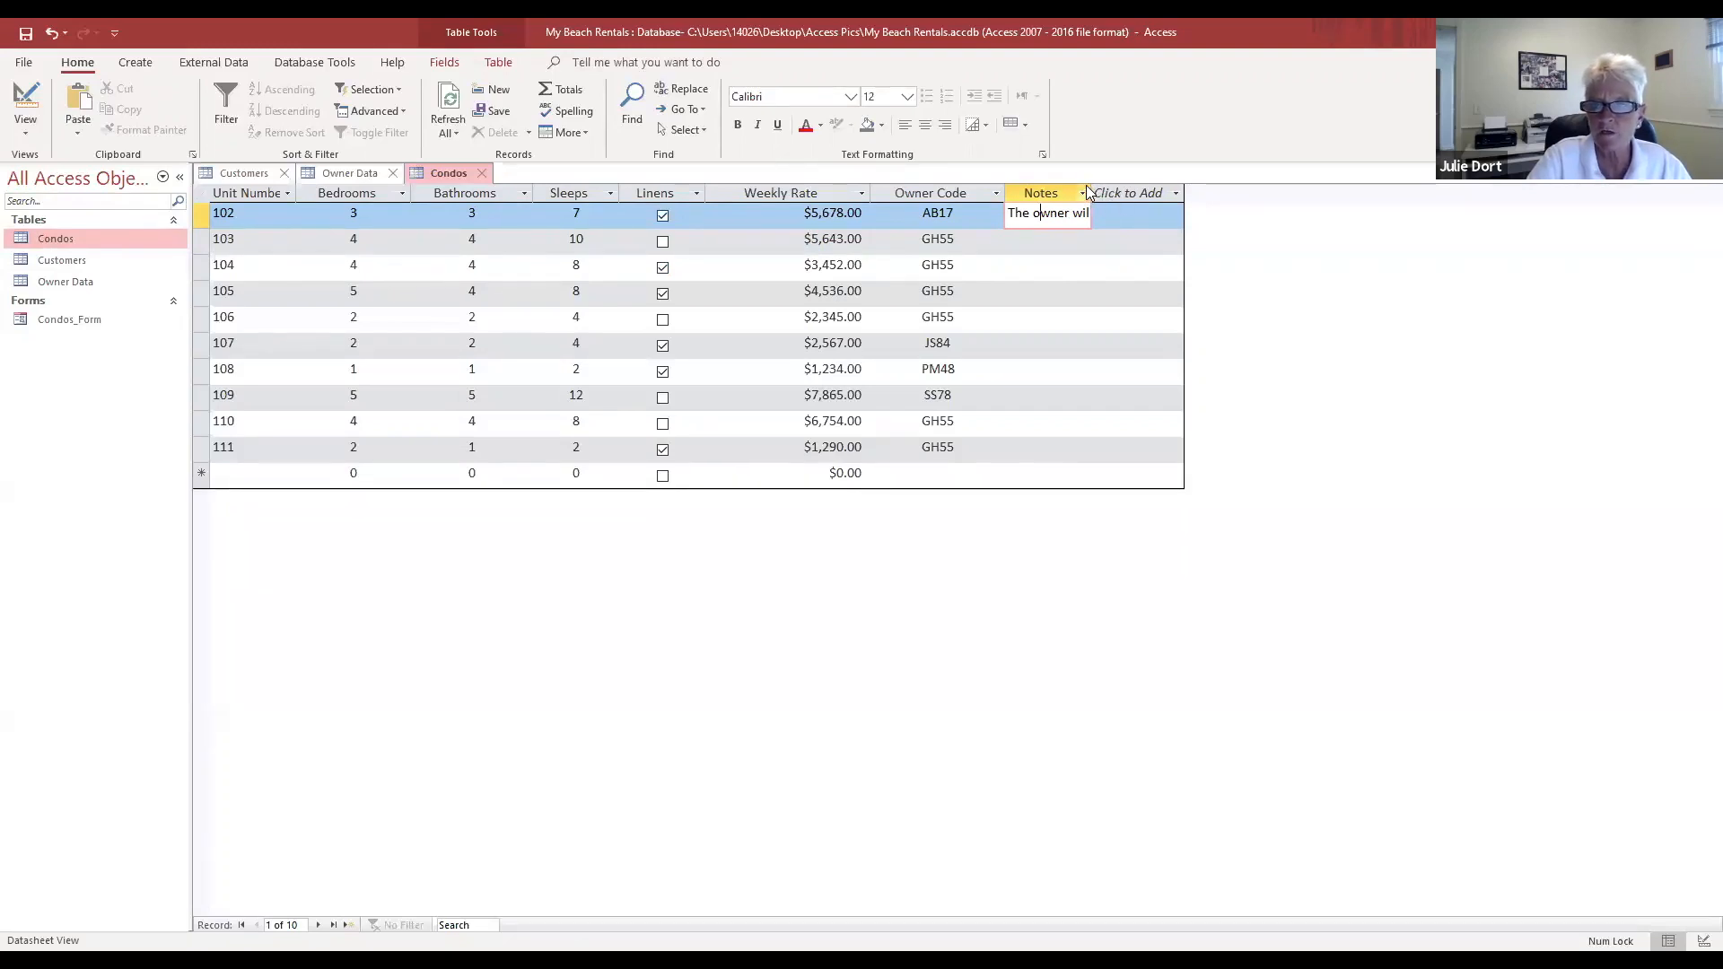
Step: Widen the Notes column of the Condos table and increase the row height so unit 102's note wraps onto two lines
{"action": "left_click_drag", "start_coordinate": [1090, 192], "coordinate": [1192, 192]}
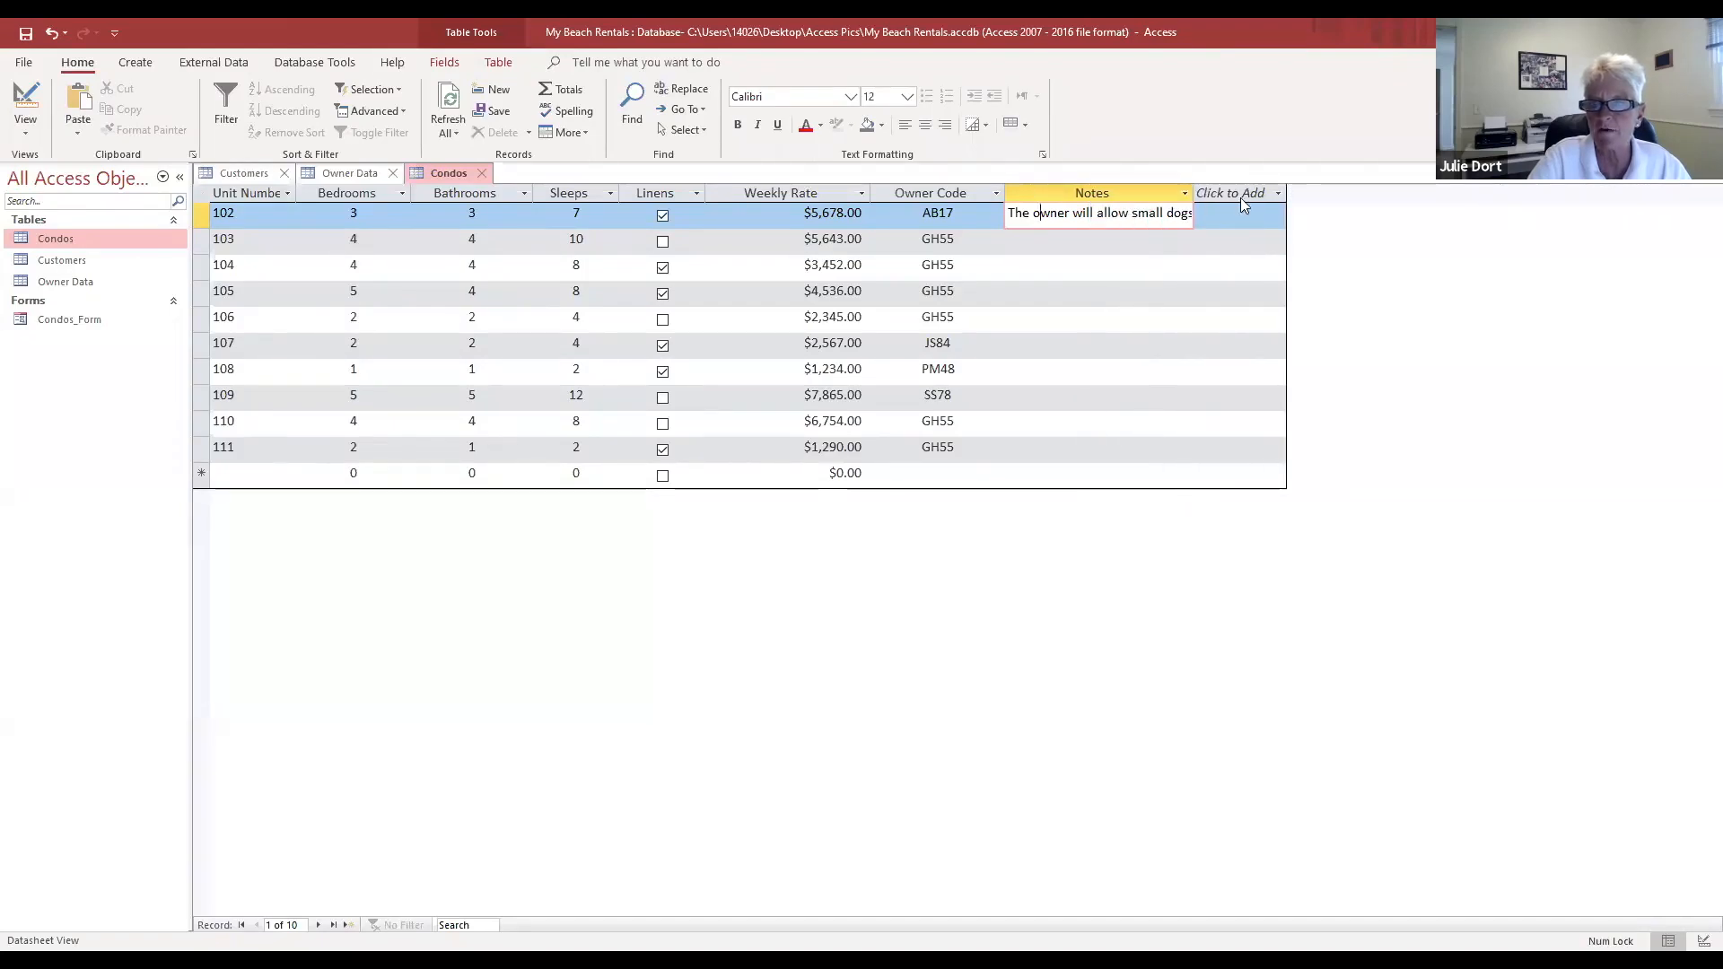
{"action": "left_click", "coordinate": [1185, 194]}
{"action": "key", "text": "Escape"}
{"action": "left_click_drag", "start_coordinate": [1271, 187], "coordinate": [1197, 180]}
{"action": "left_click_drag", "start_coordinate": [1194, 182], "coordinate": [1194, 184]}
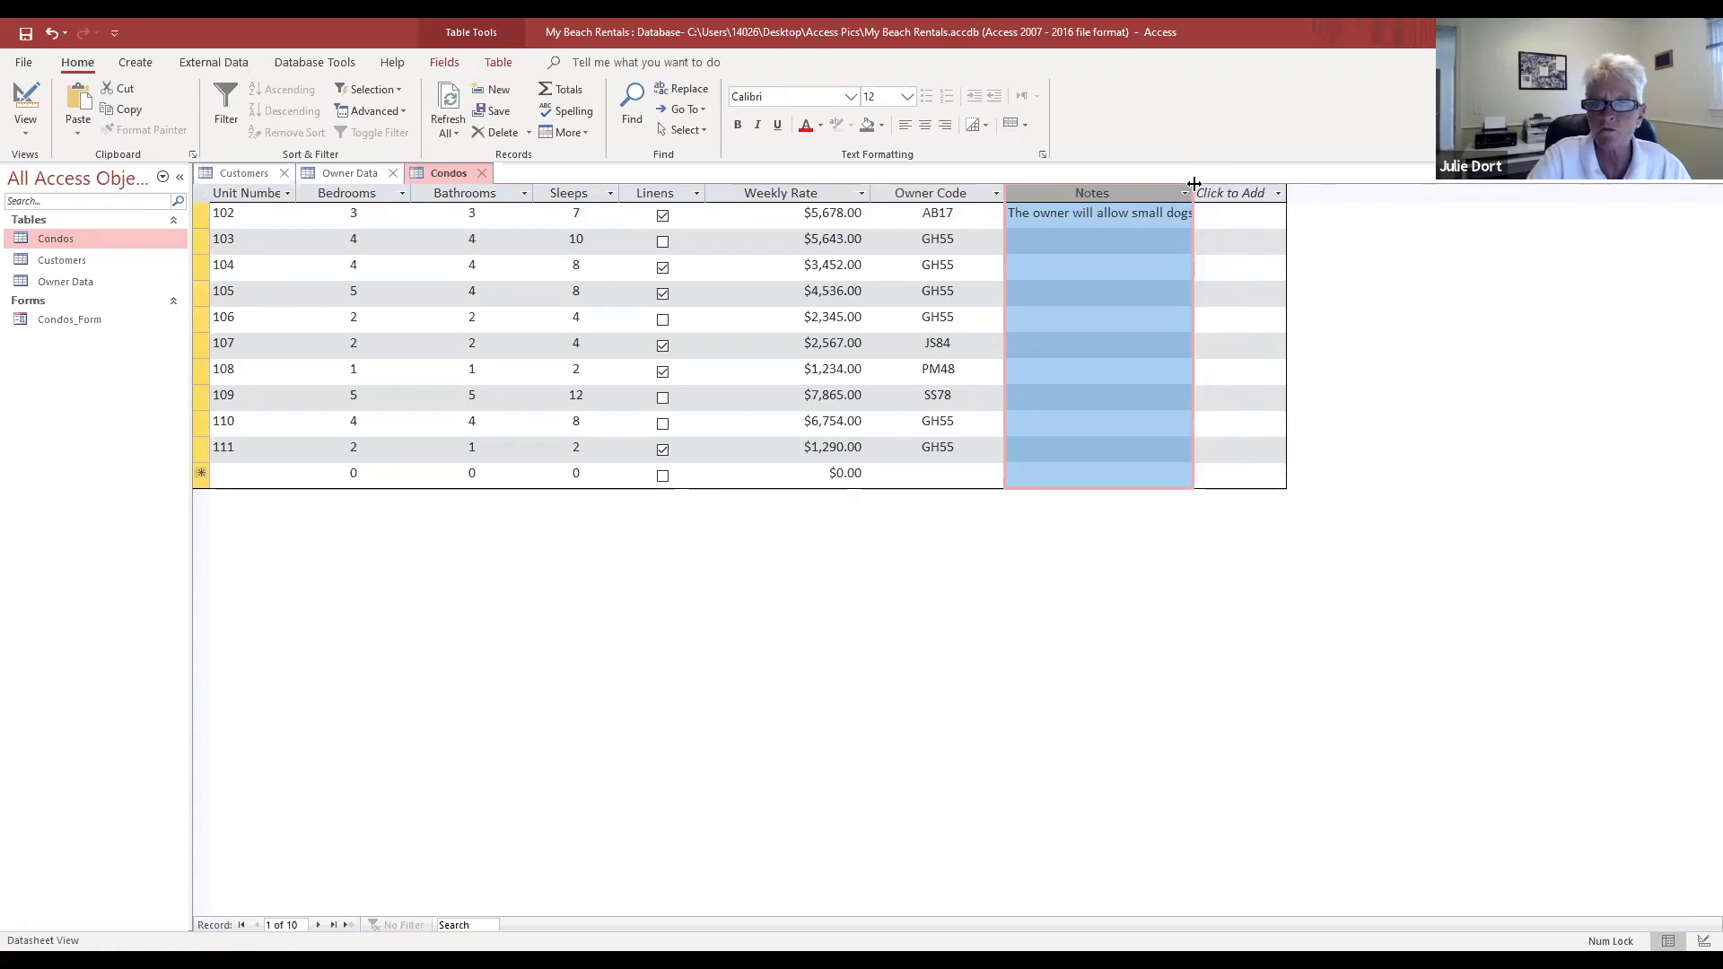
{"action": "left_click", "coordinate": [1428, 307]}
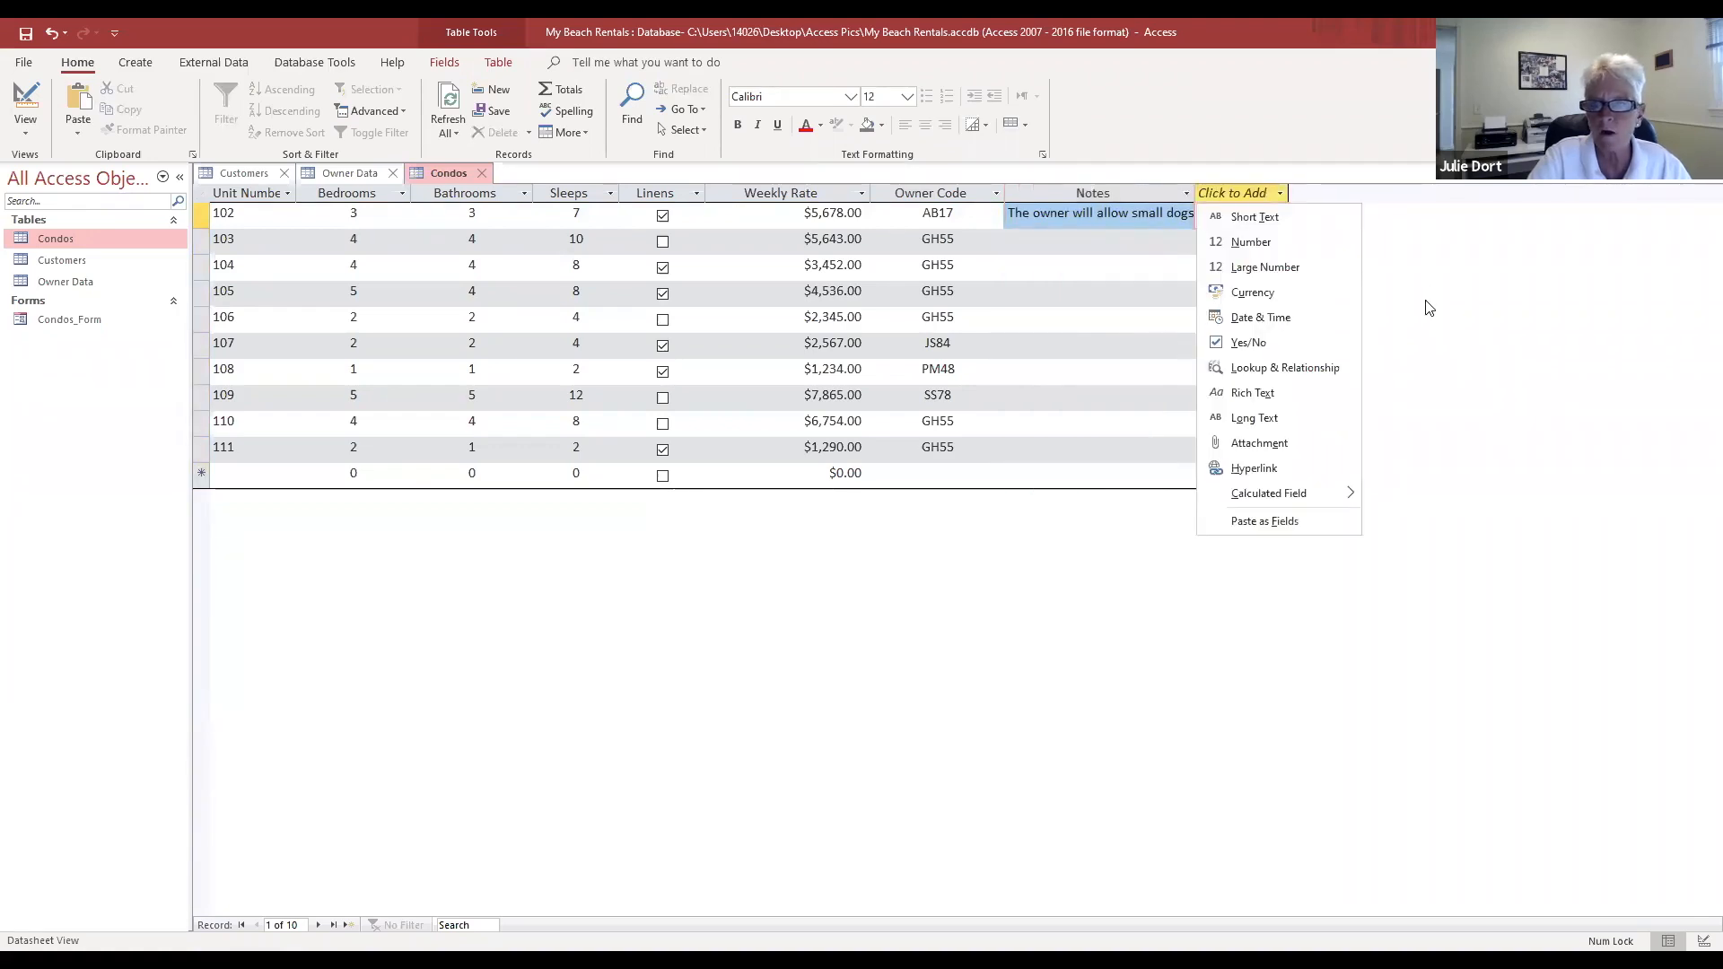
{"action": "left_click", "coordinate": [406, 240]}
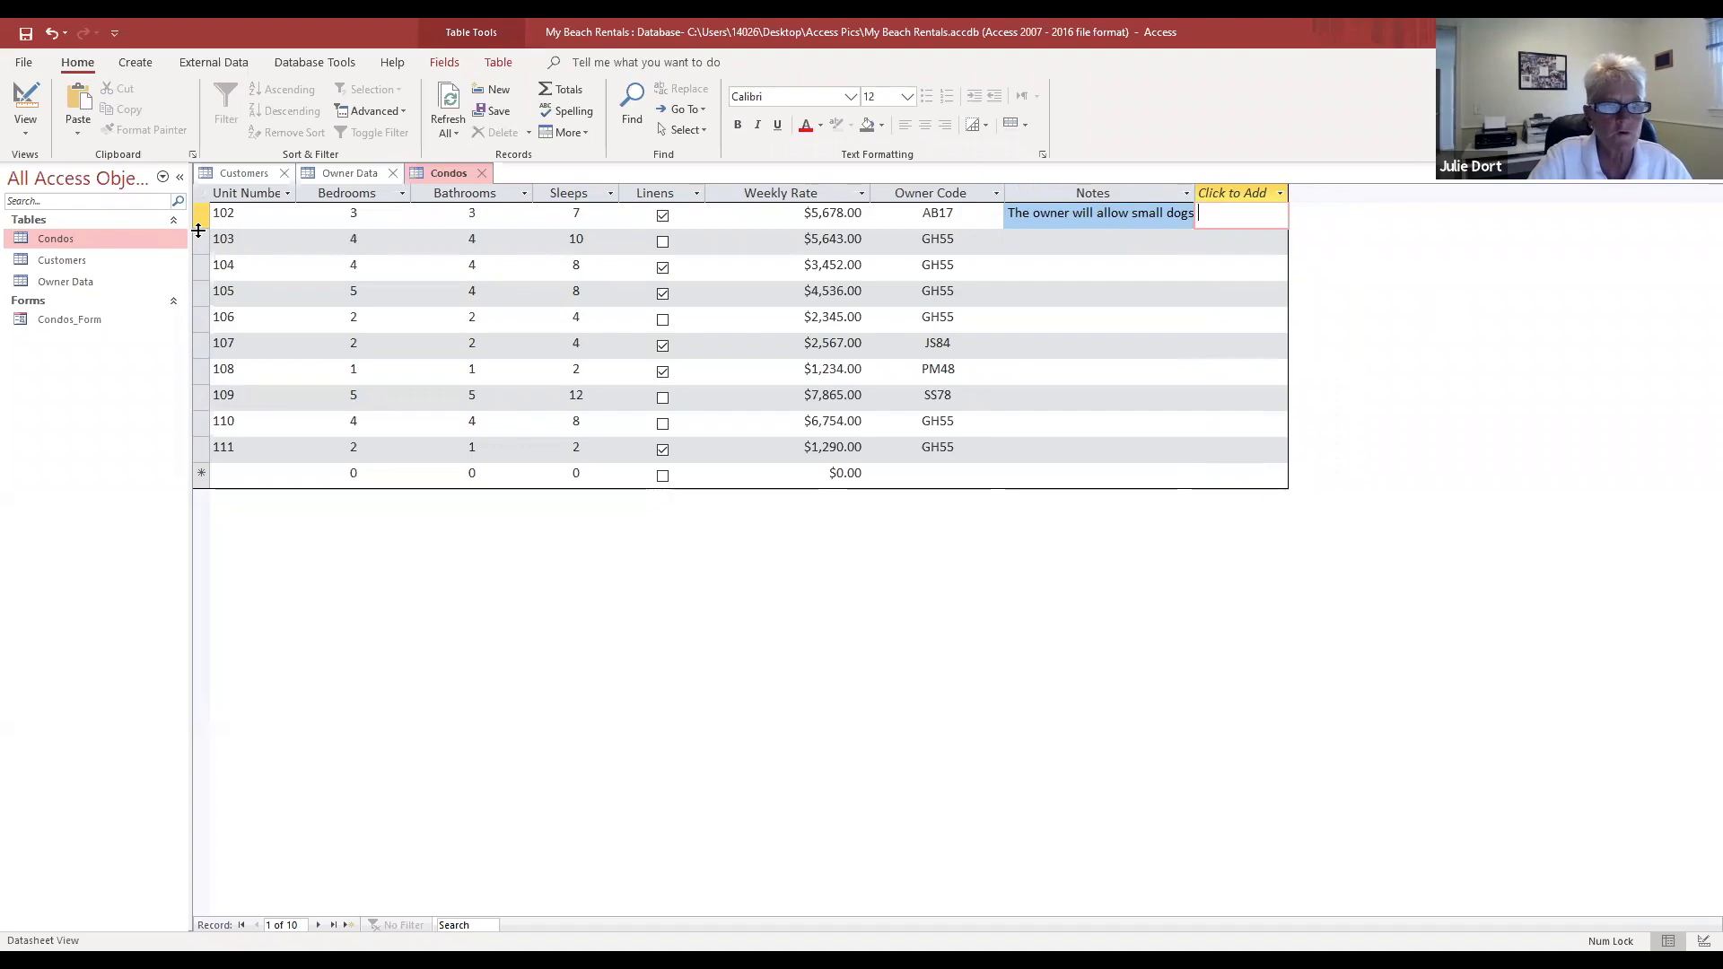
{"action": "left_click_drag", "start_coordinate": [198, 230], "coordinate": [204, 250]}
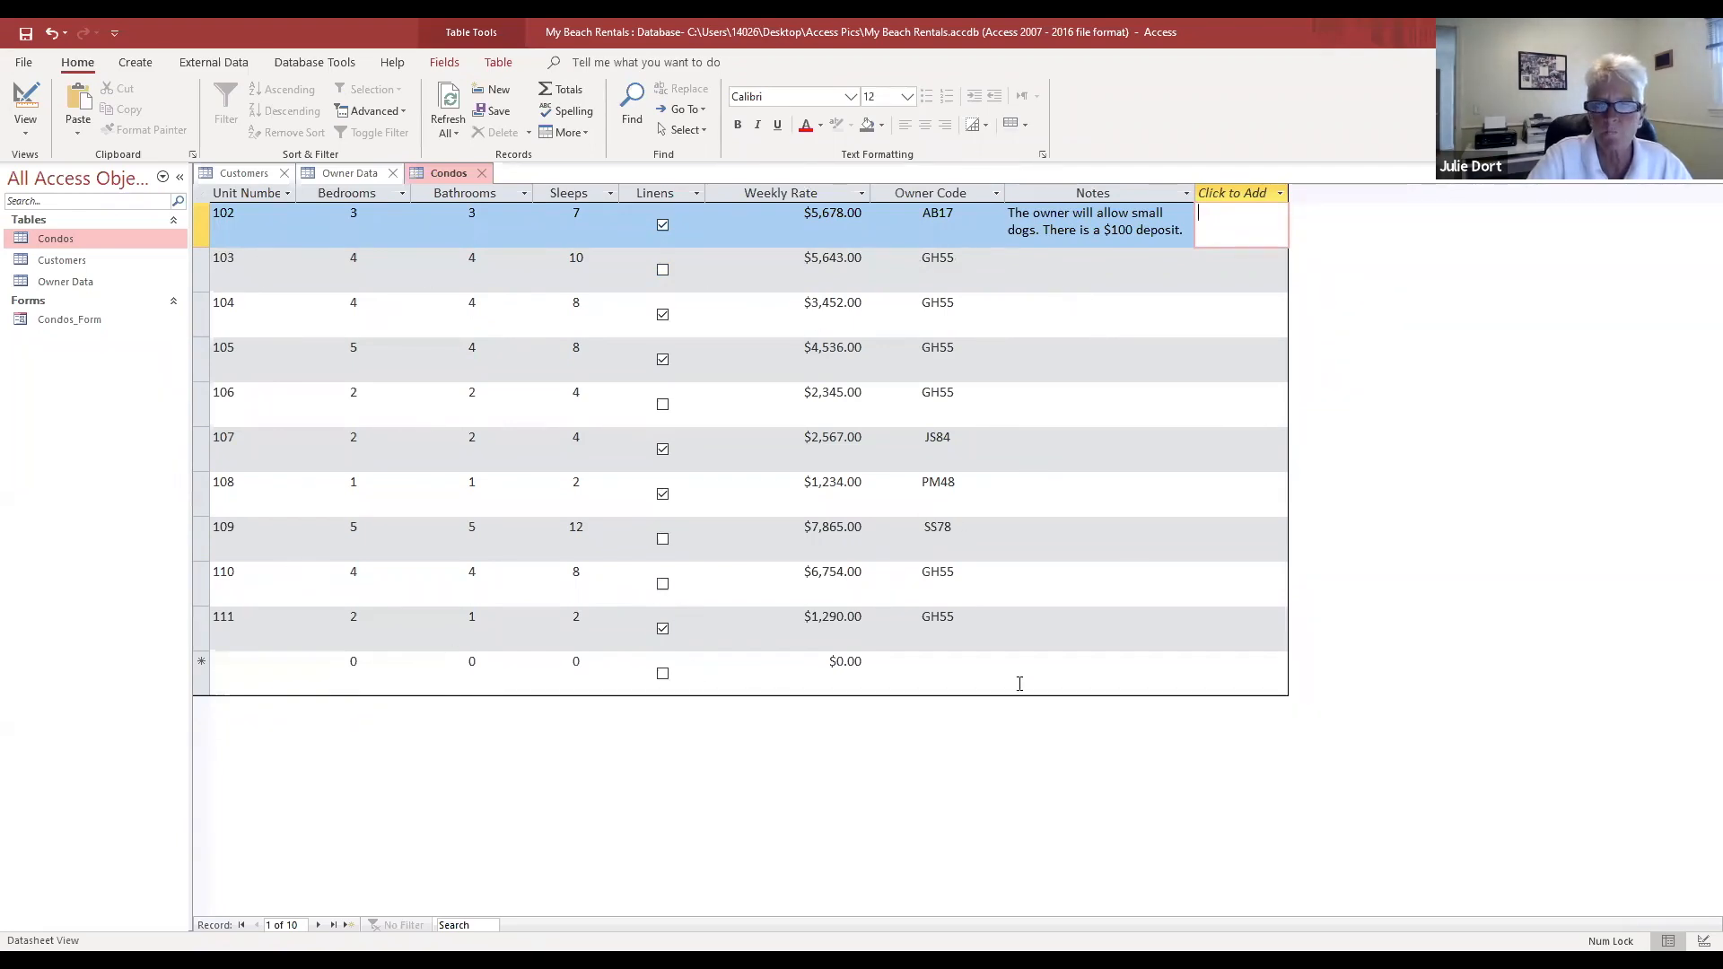
{"action": "left_click", "coordinate": [246, 262]}
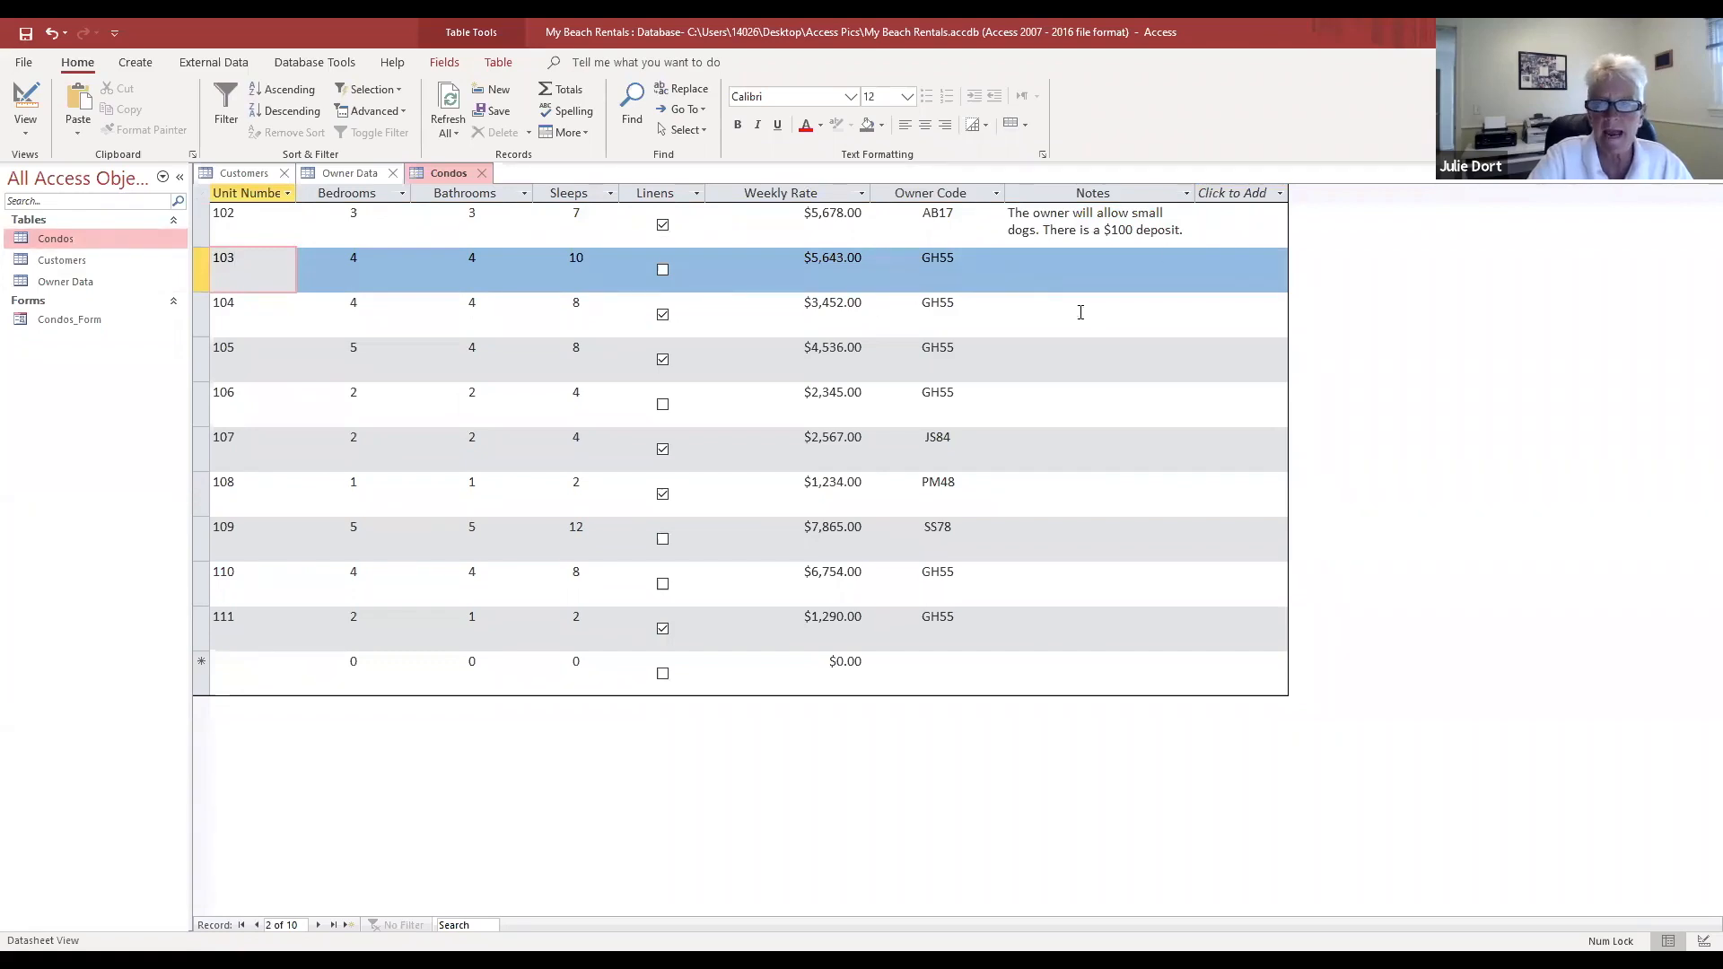
Step: Open Condos_Form in Layout View and add the existing Notes field below Owner Code
{"action": "double_click", "coordinate": [59, 323]}
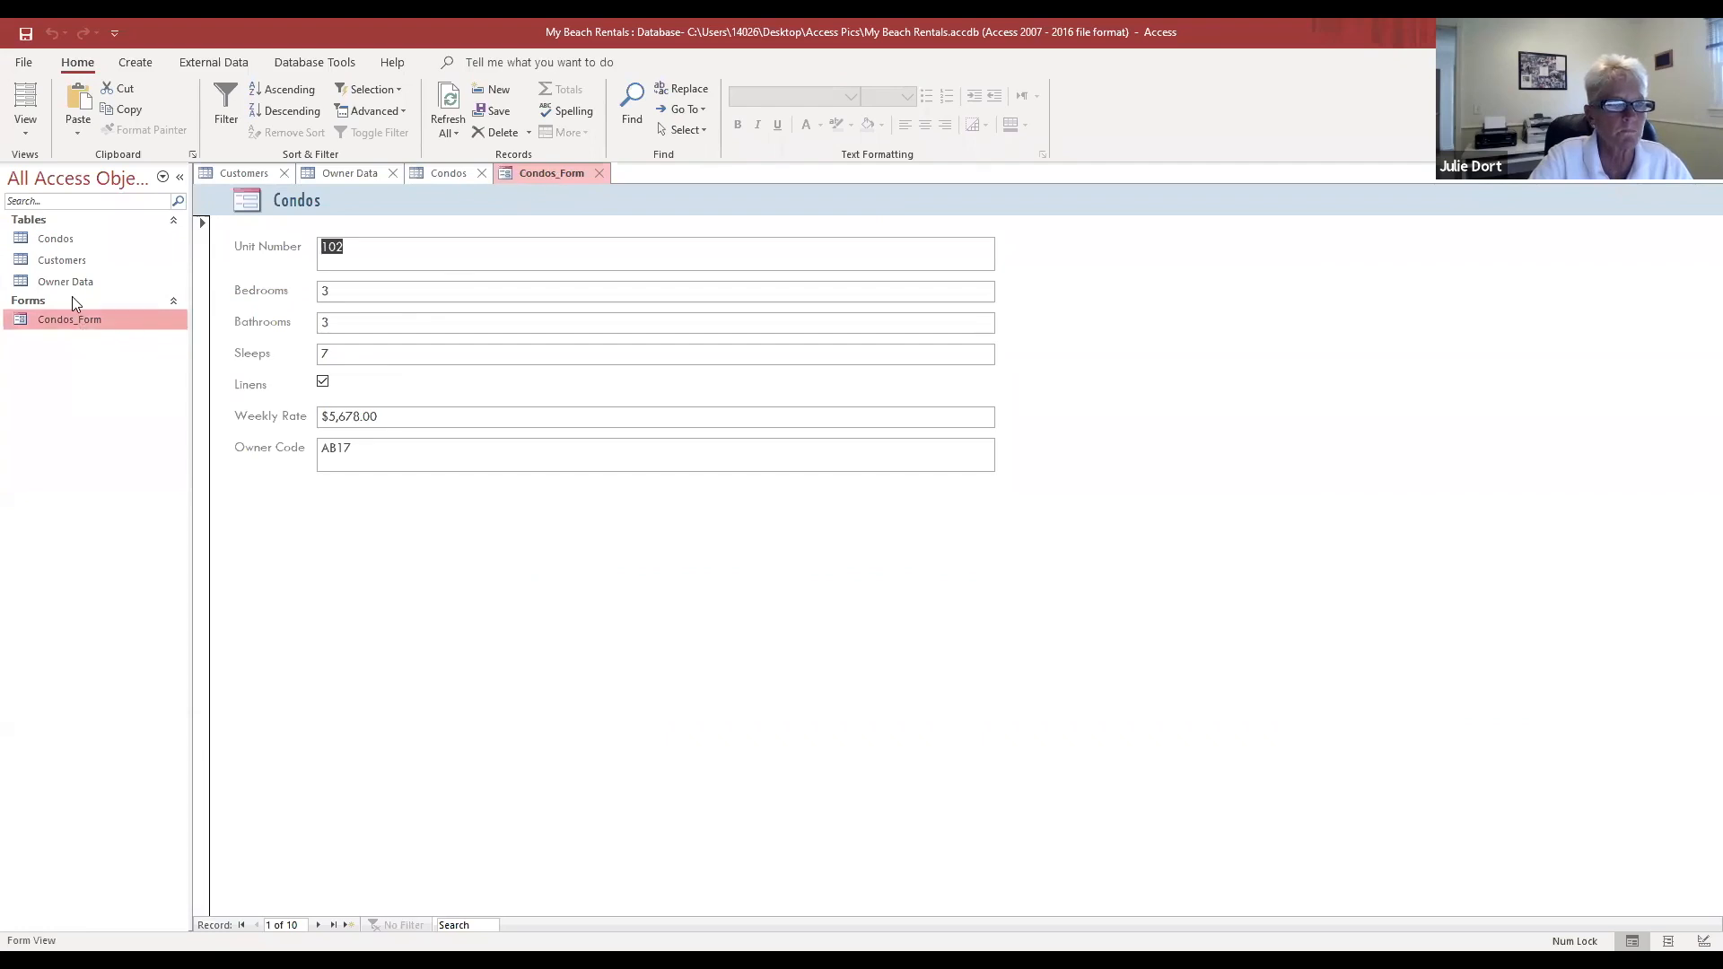
{"action": "left_click", "coordinate": [24, 136]}
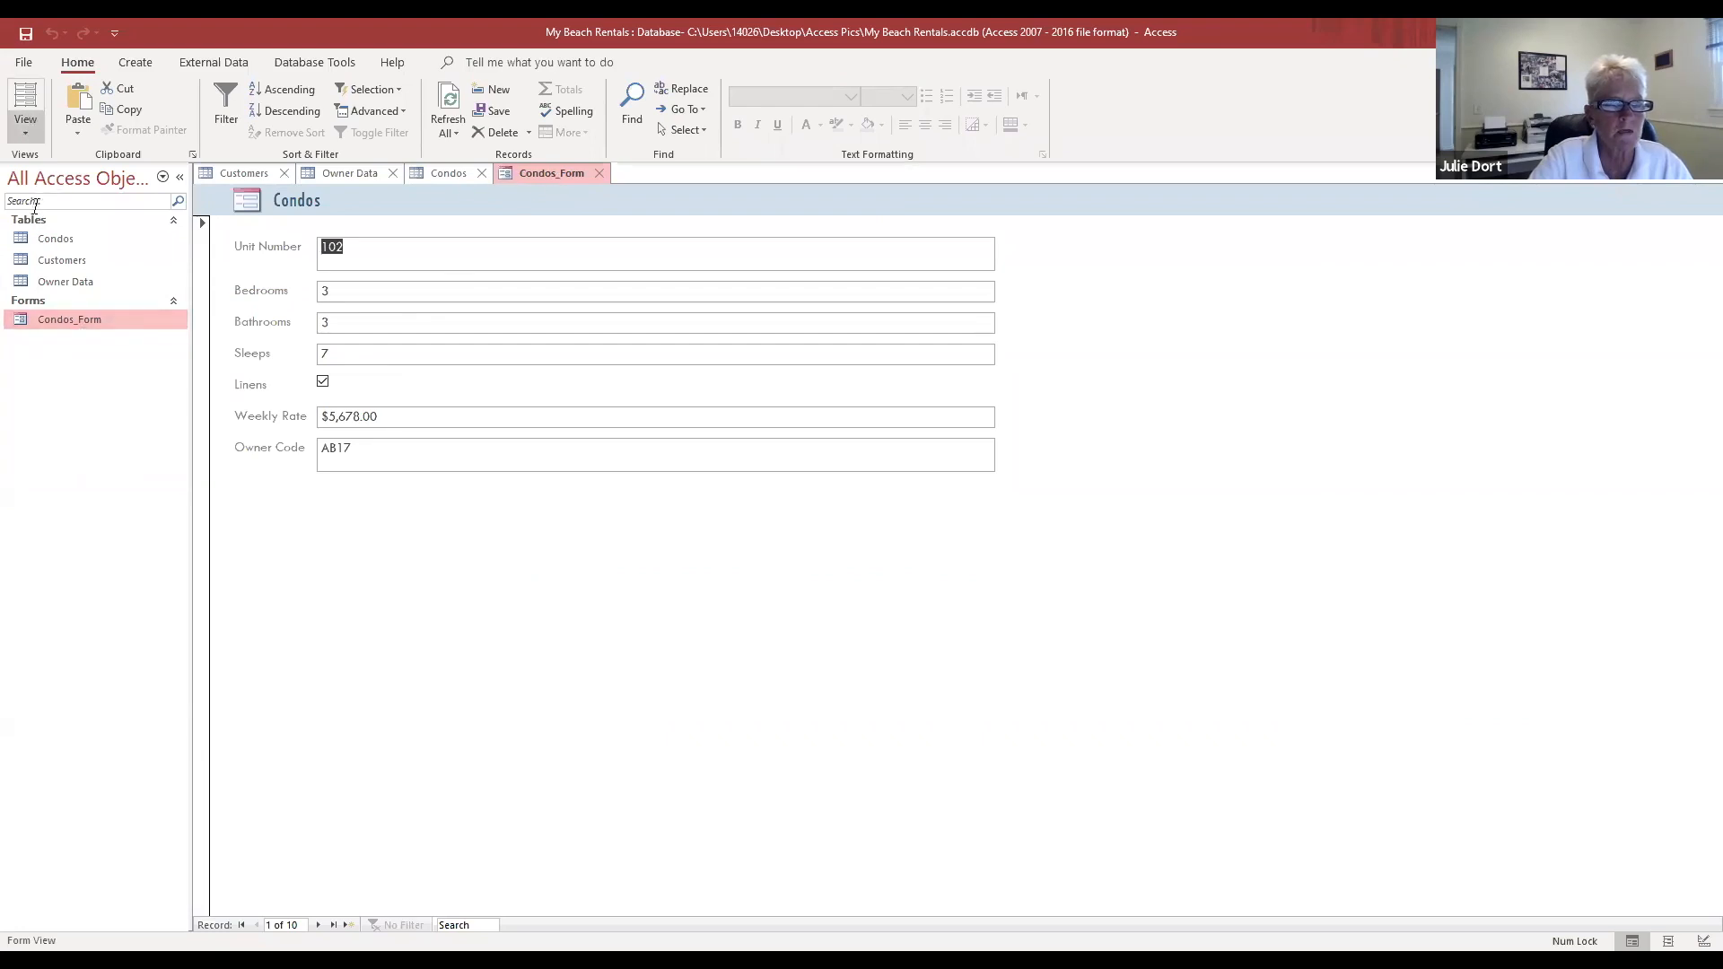
{"action": "left_click", "coordinate": [25, 134]}
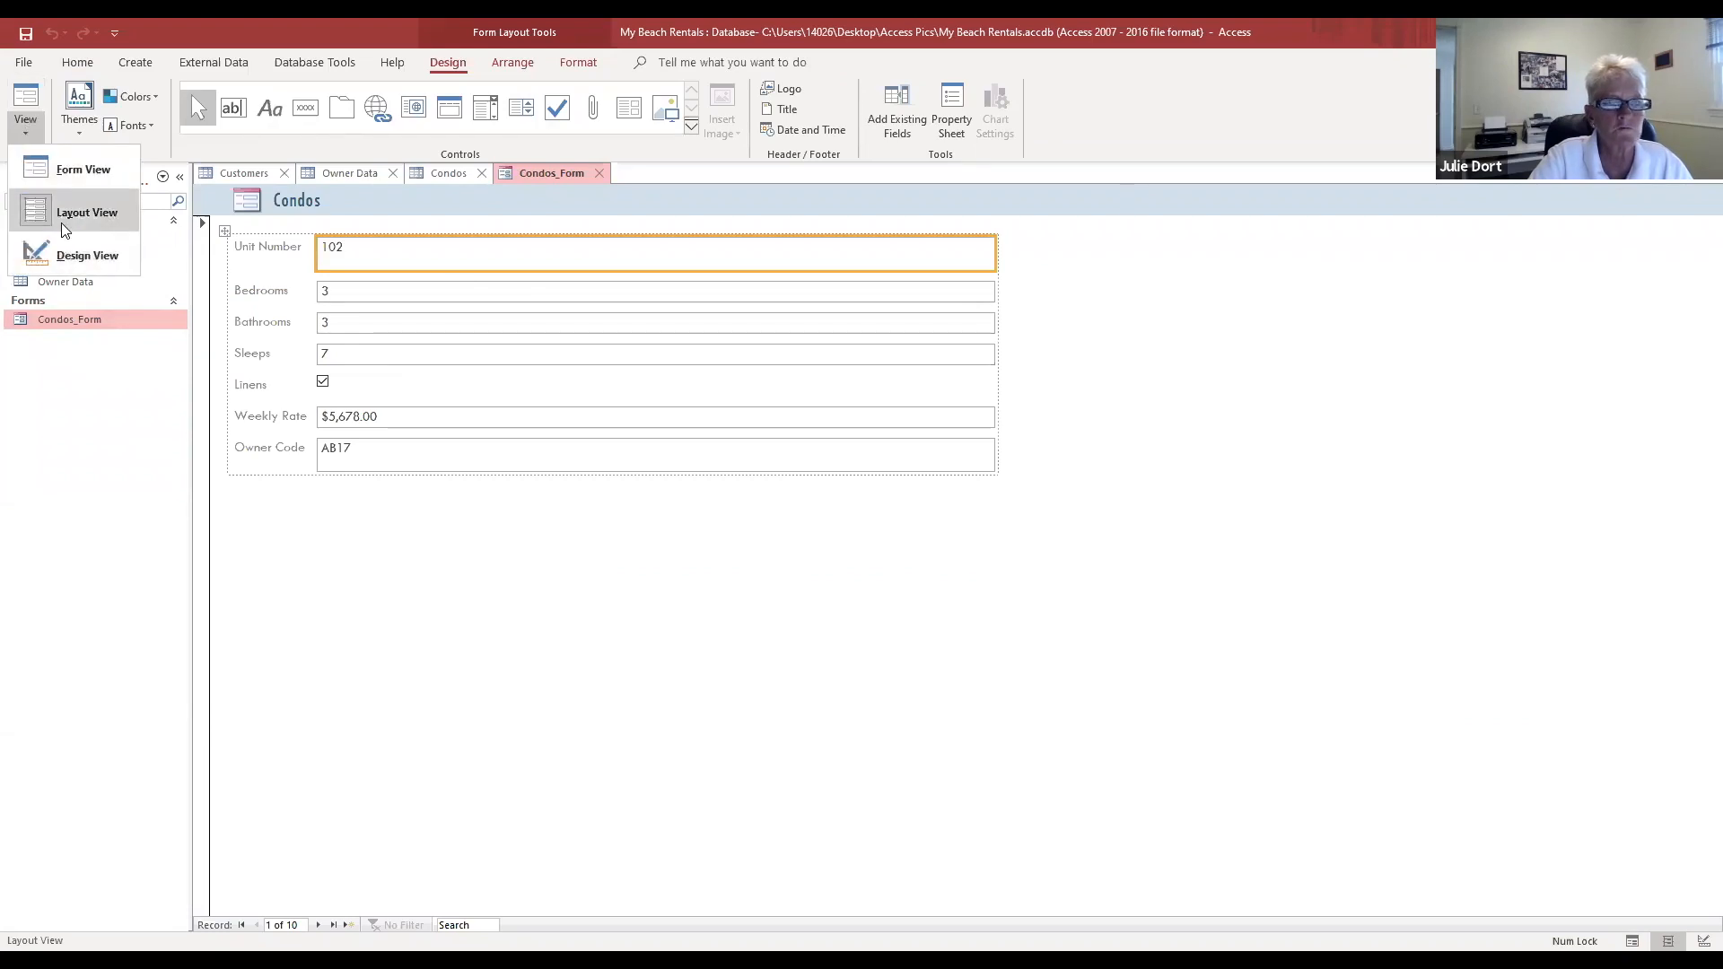
{"action": "left_click", "coordinate": [717, 309]}
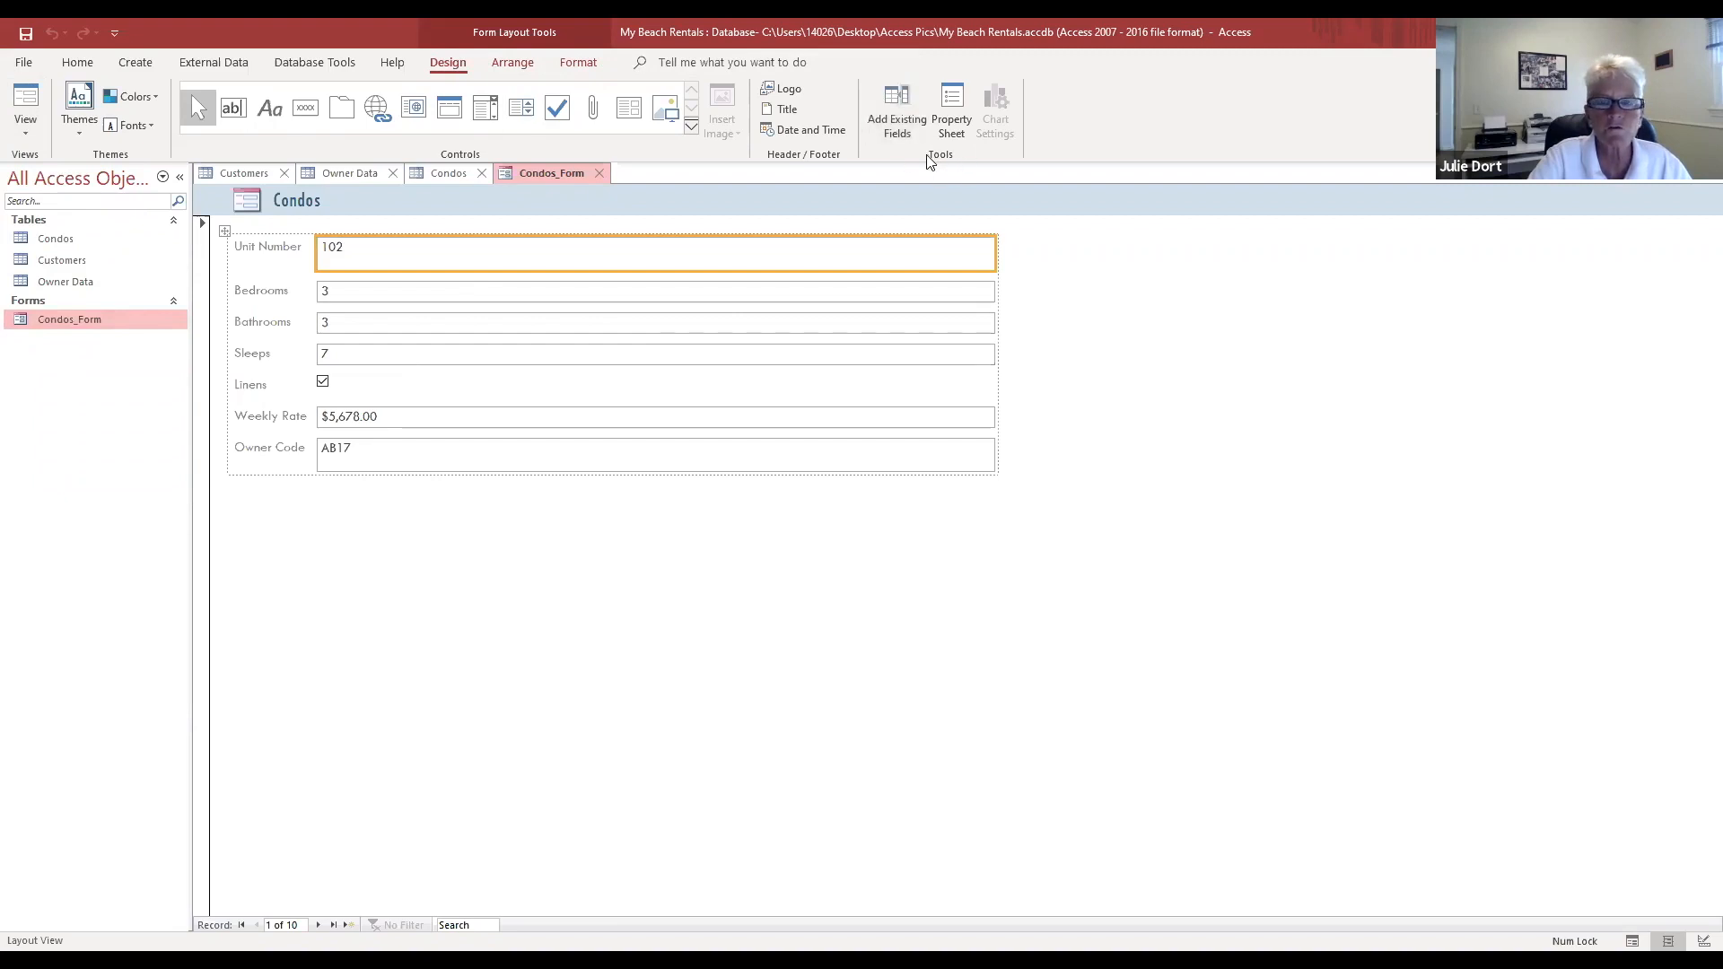
{"action": "left_click", "coordinate": [901, 96]}
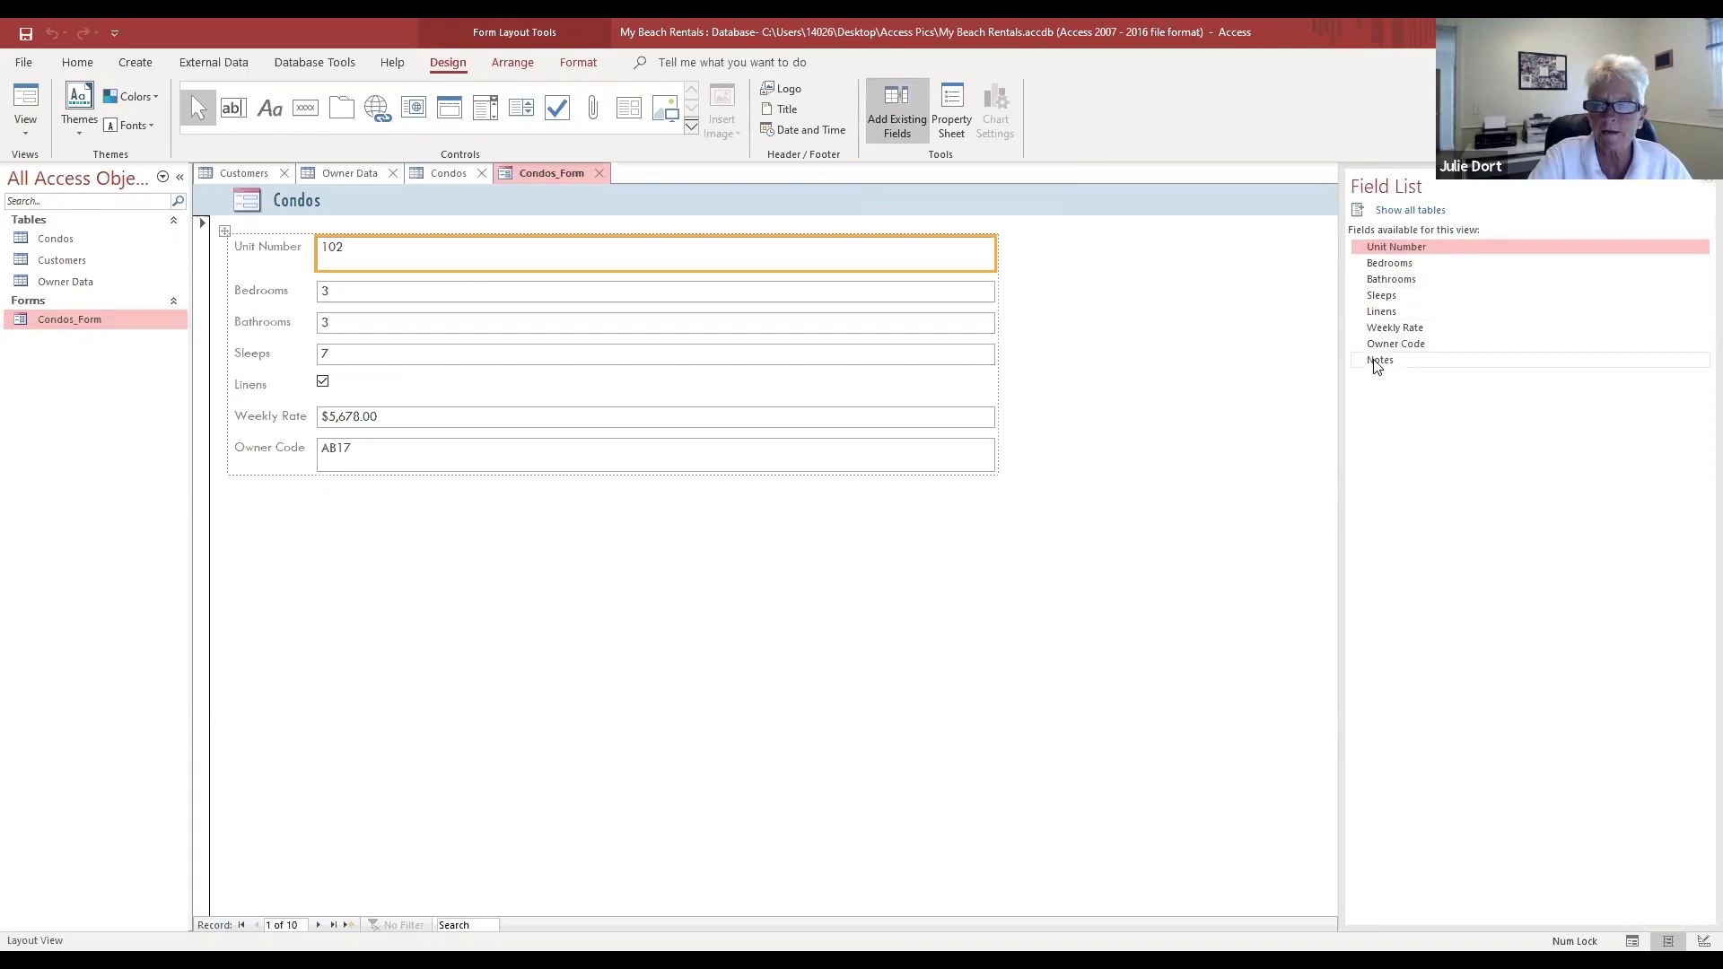
{"action": "left_click_drag", "start_coordinate": [1377, 362], "coordinate": [351, 485]}
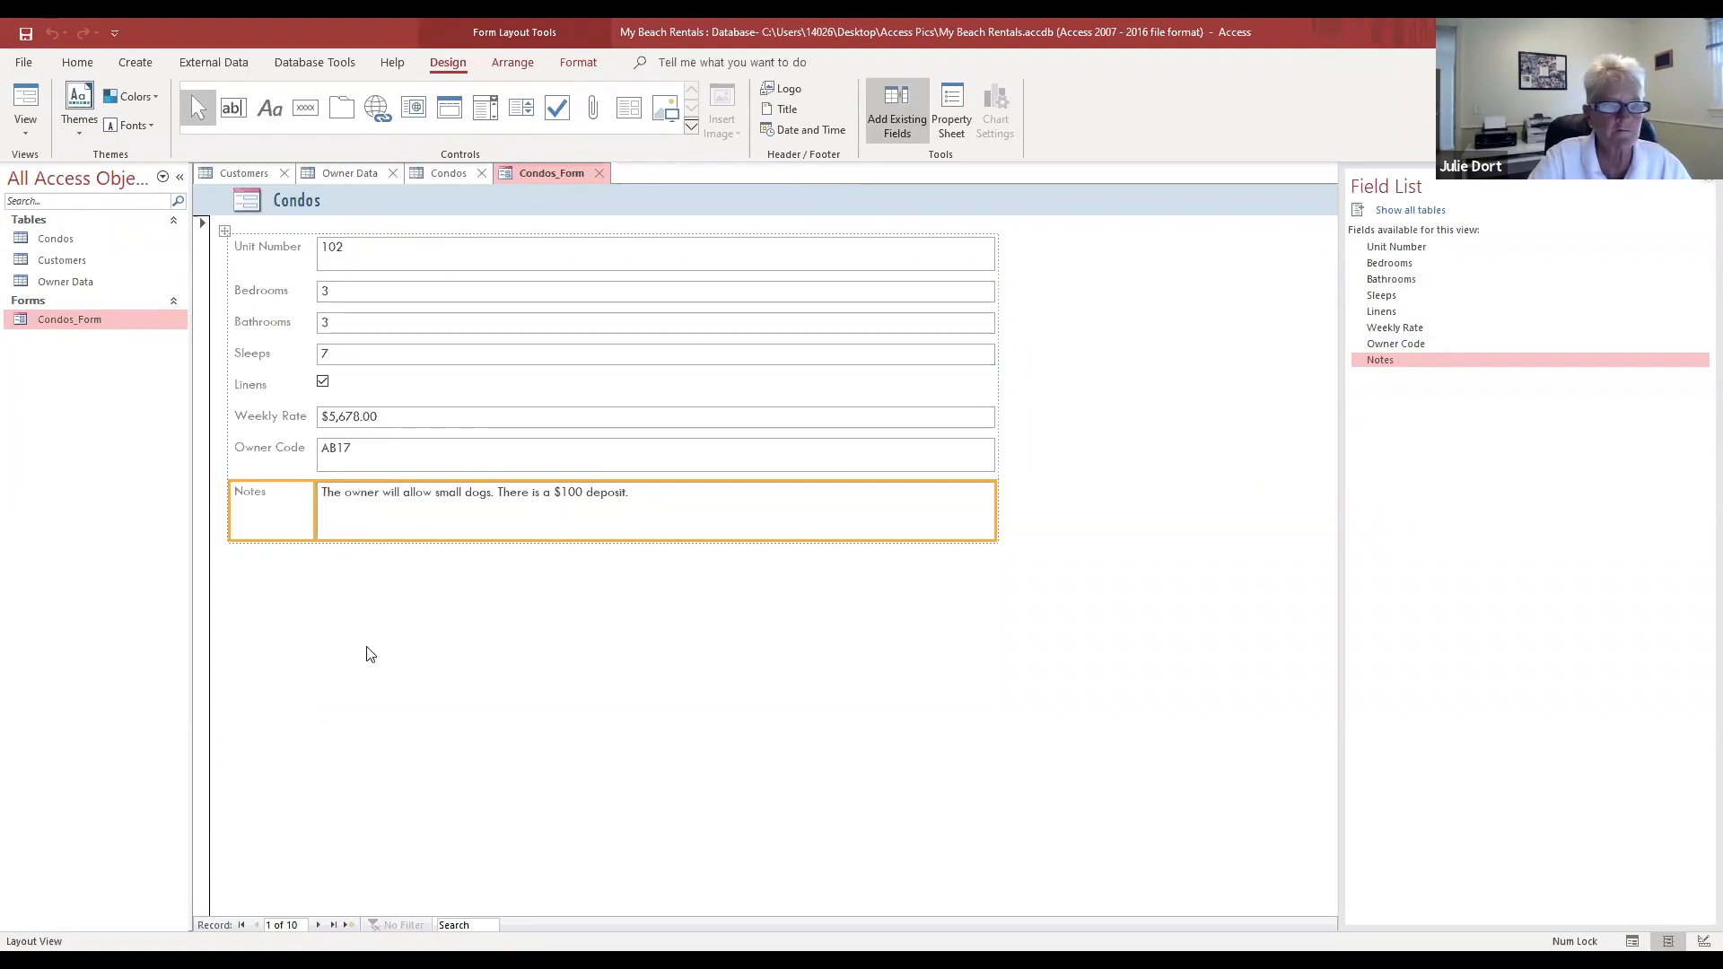
{"action": "left_click", "coordinate": [316, 572]}
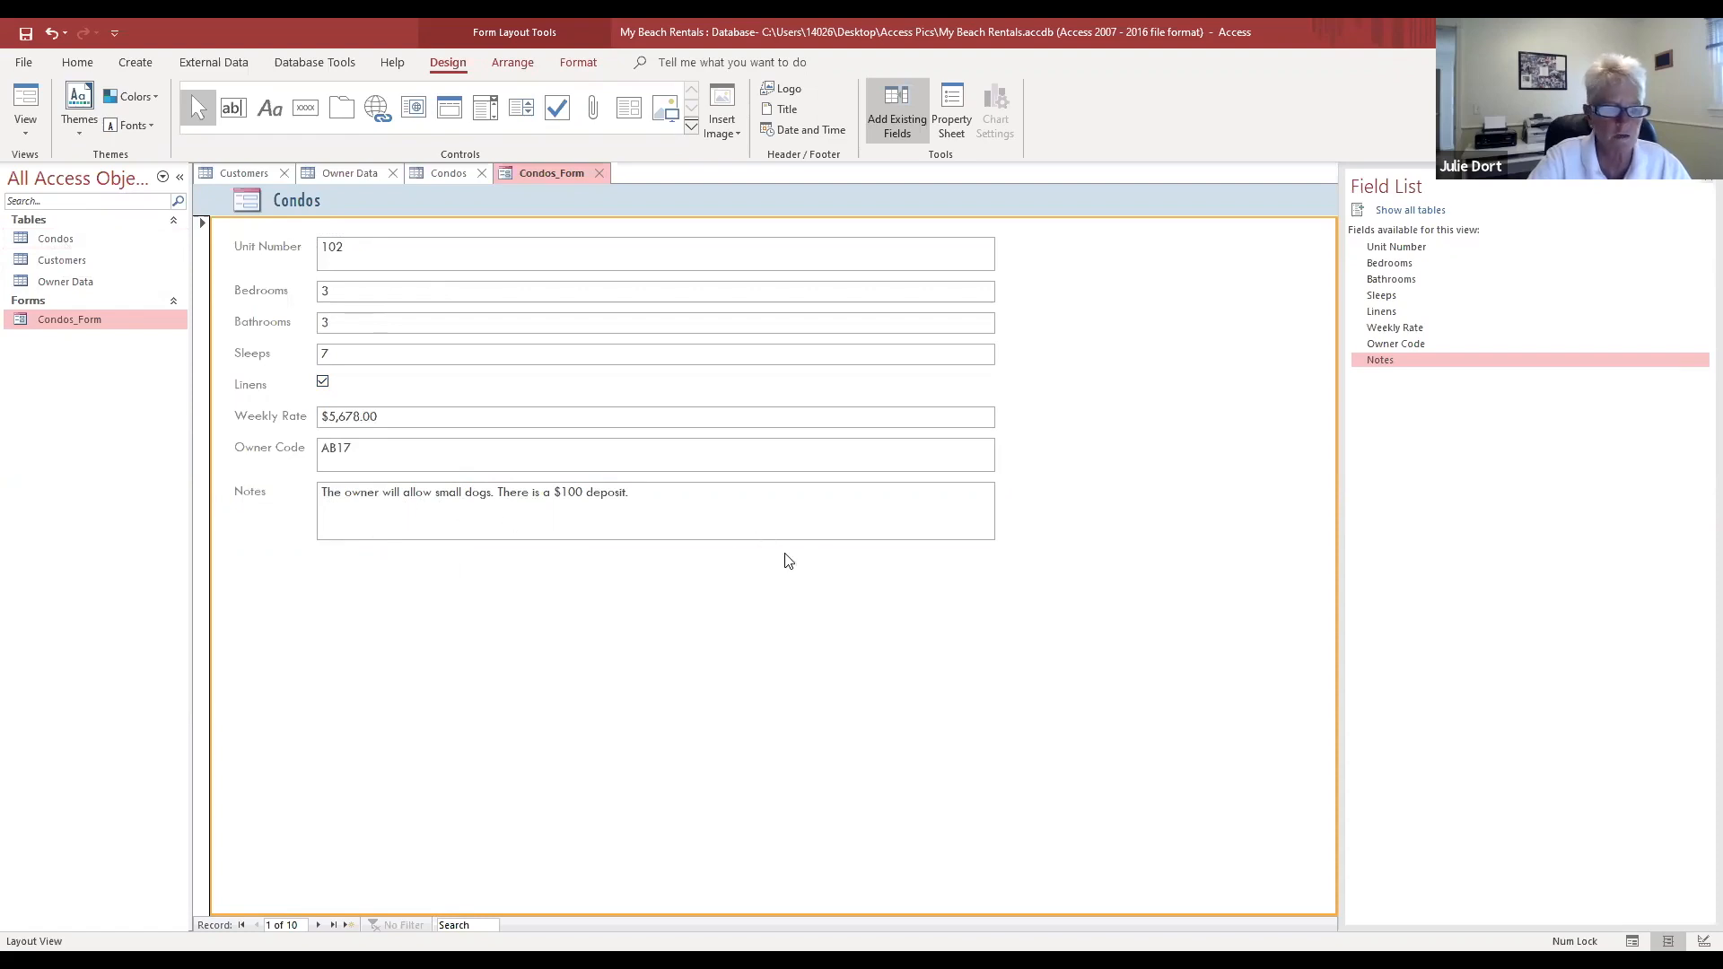
Step: Browse forward and back through the condo records in Condos_Form to examine their Notes field
{"action": "left_click", "coordinate": [319, 927]}
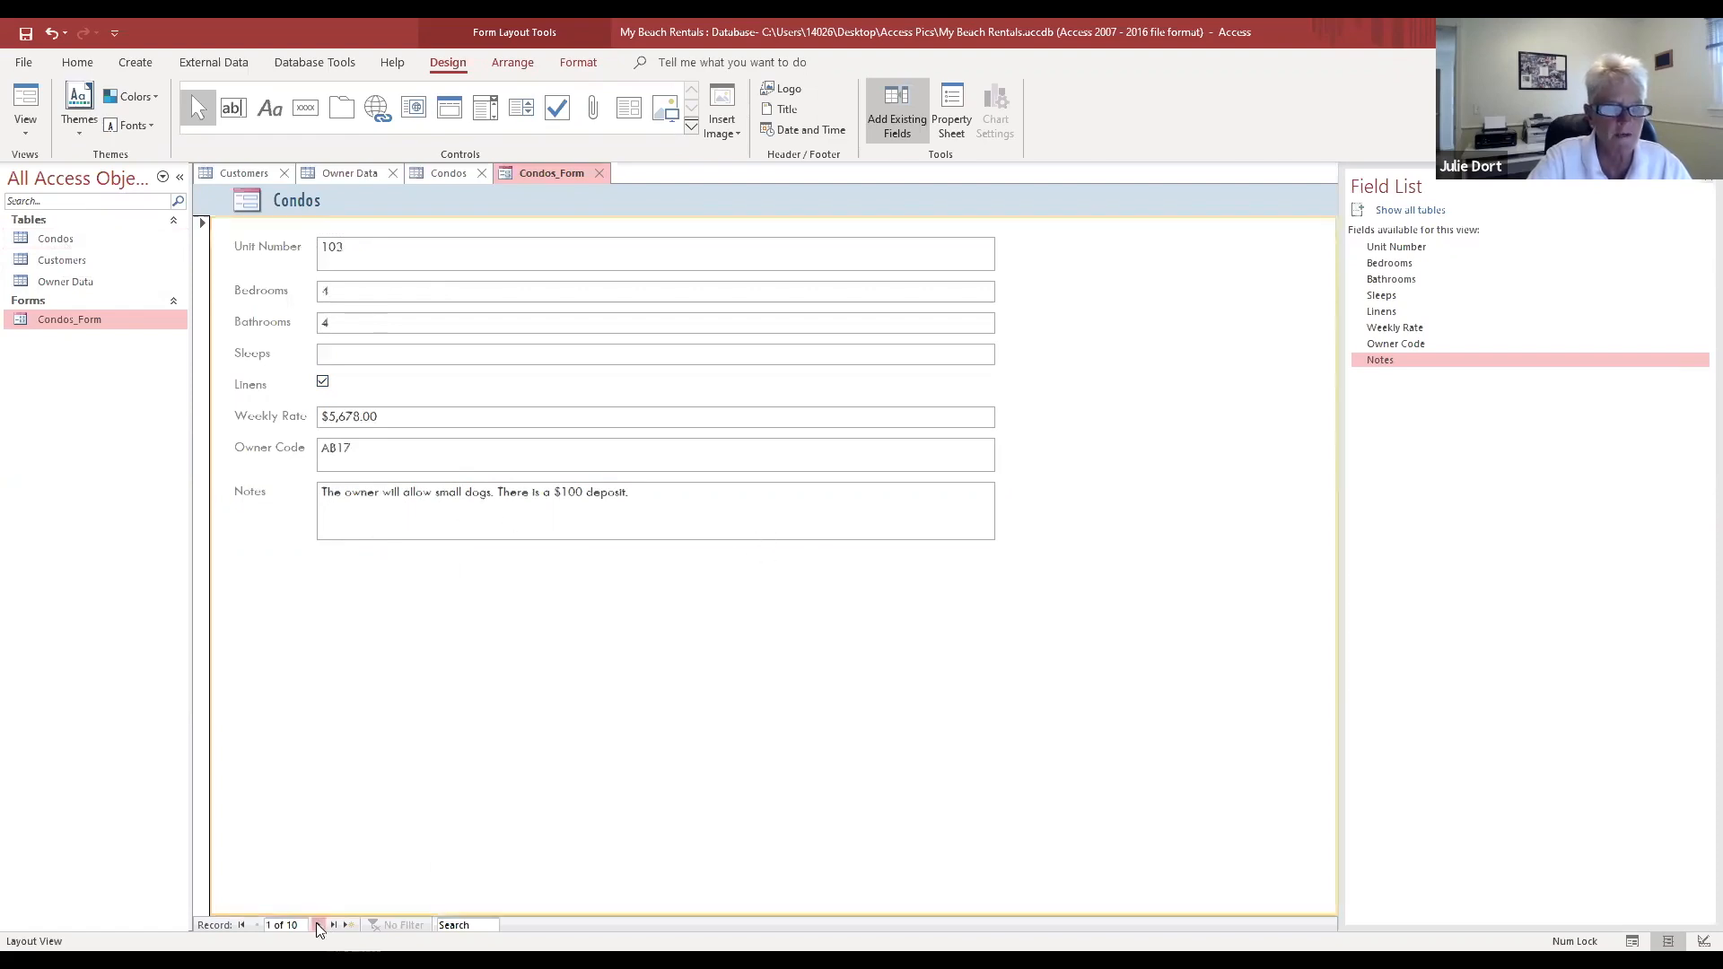
{"action": "left_click", "coordinate": [318, 925]}
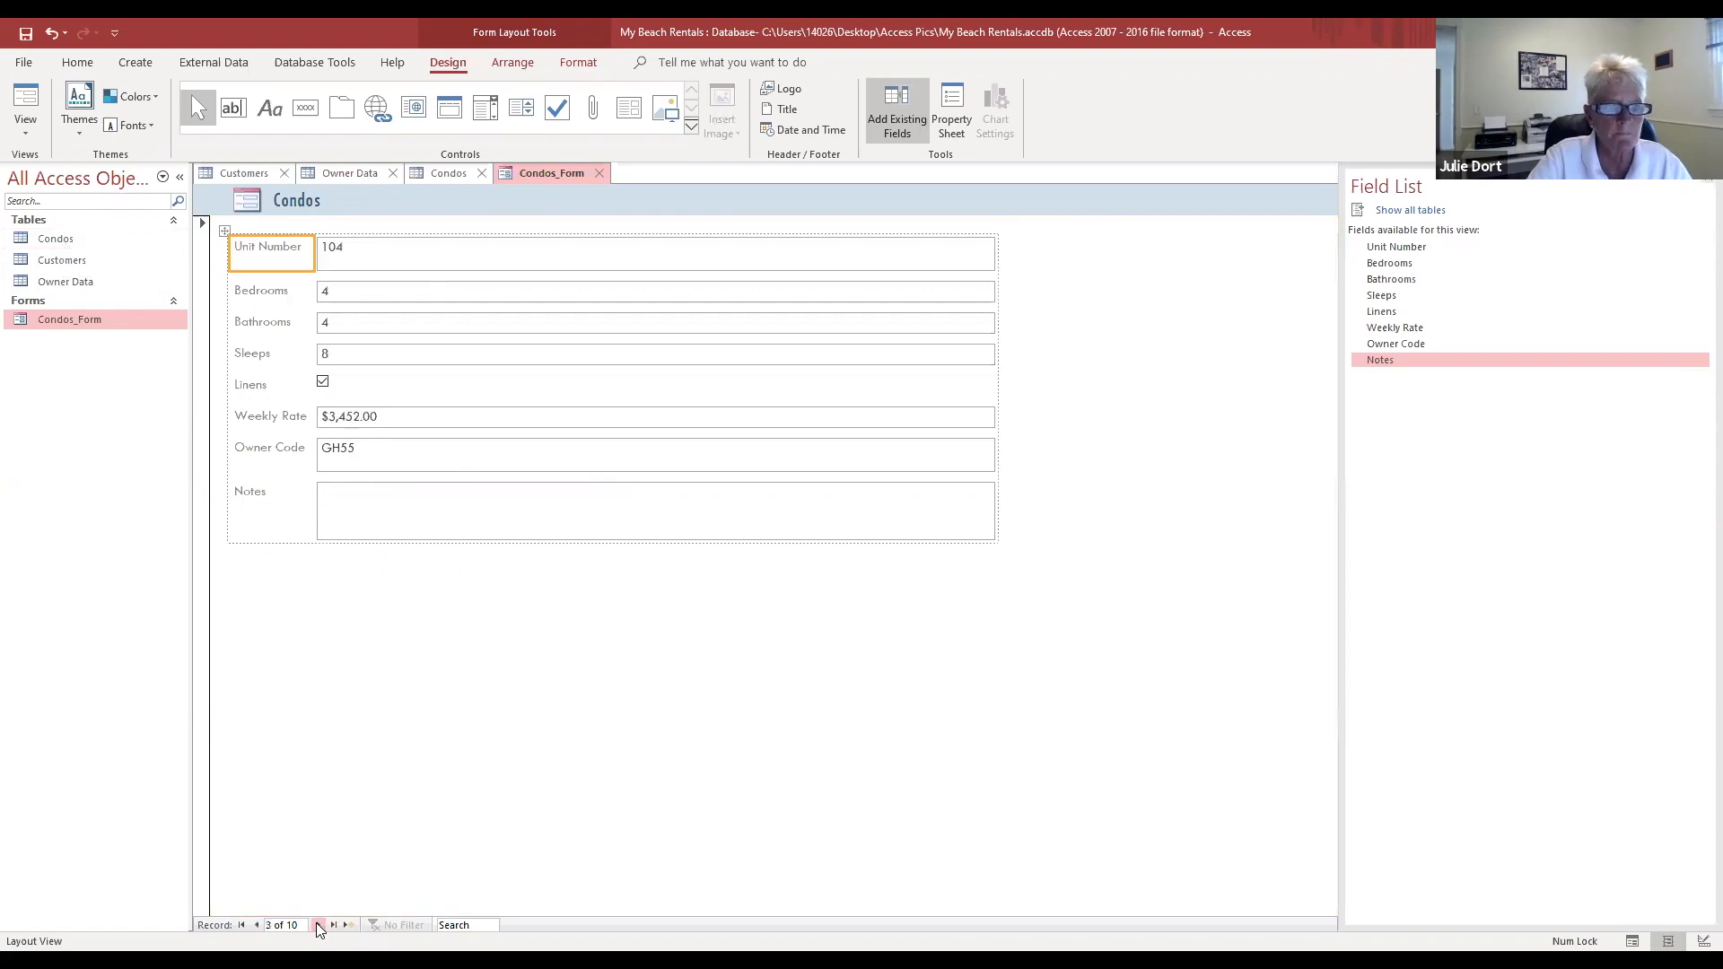
{"action": "left_click", "coordinate": [318, 925]}
{"action": "left_click", "coordinate": [319, 925]}
{"action": "left_click", "coordinate": [319, 925]}
{"action": "left_click", "coordinate": [319, 925]}
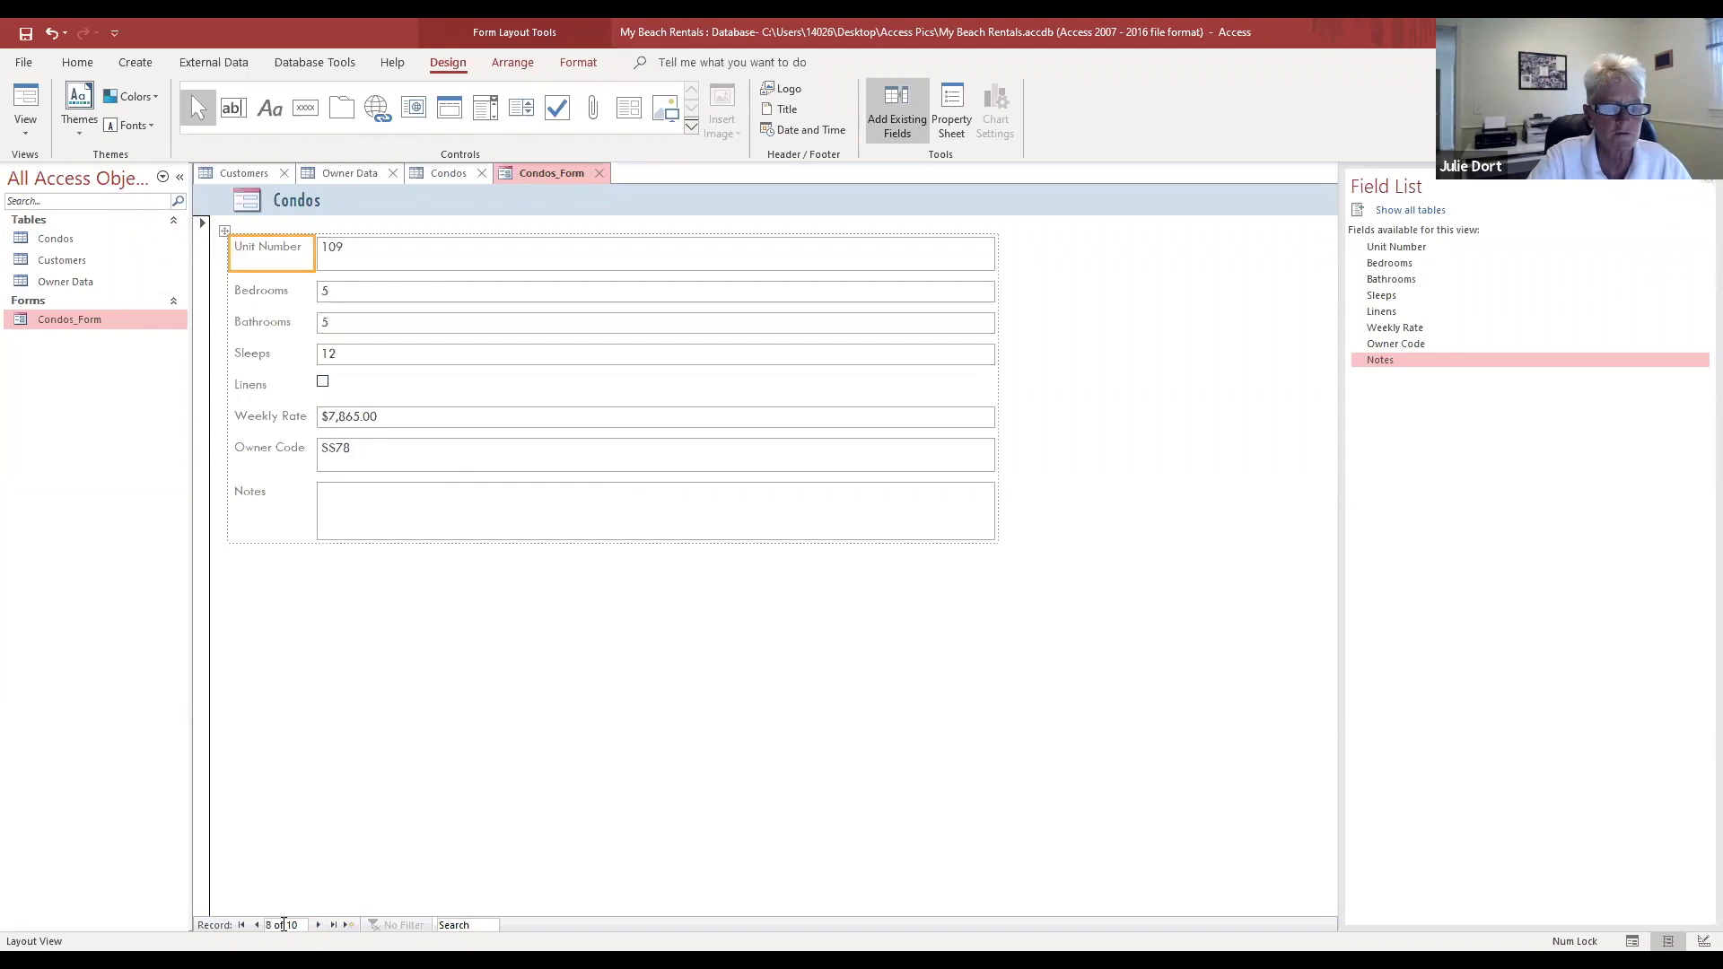
{"action": "left_click", "coordinate": [256, 925]}
{"action": "left_click", "coordinate": [256, 925]}
{"action": "left_click", "coordinate": [256, 925]}
{"action": "left_click", "coordinate": [256, 925]}
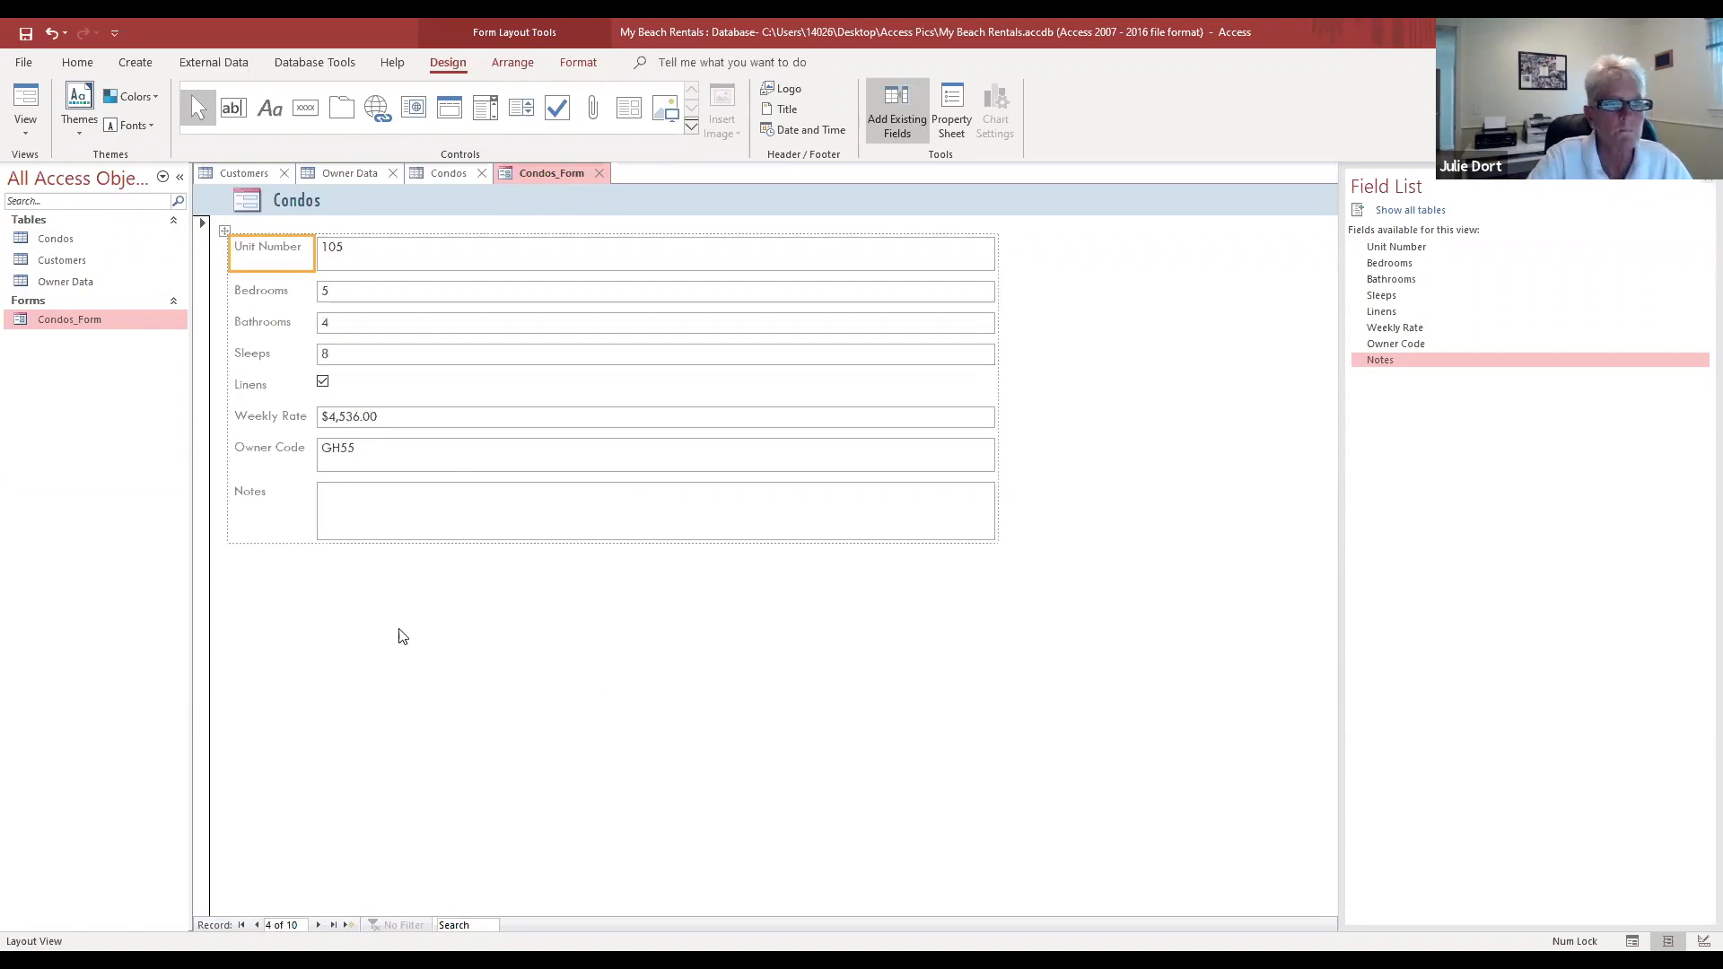
{"action": "left_click", "coordinate": [266, 577]}
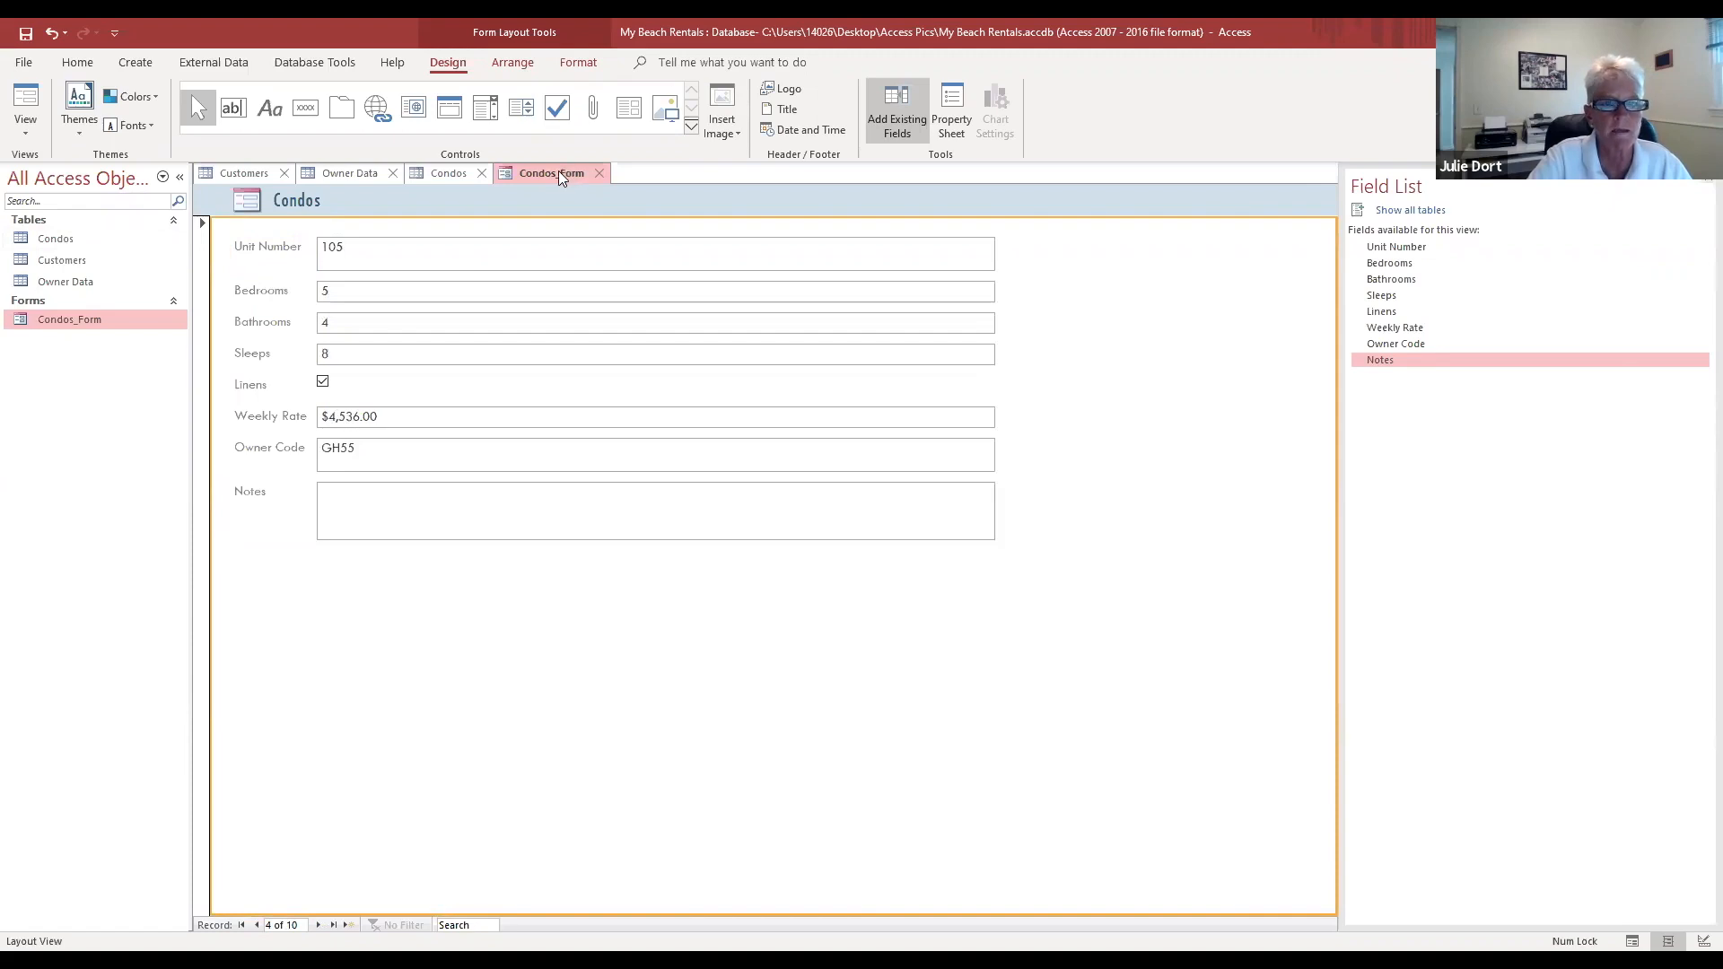
Step: Close the Condos_Form form
{"action": "right_click", "coordinate": [587, 188]}
{"action": "left_click", "coordinate": [599, 180]}
{"action": "left_click", "coordinate": [603, 176]}
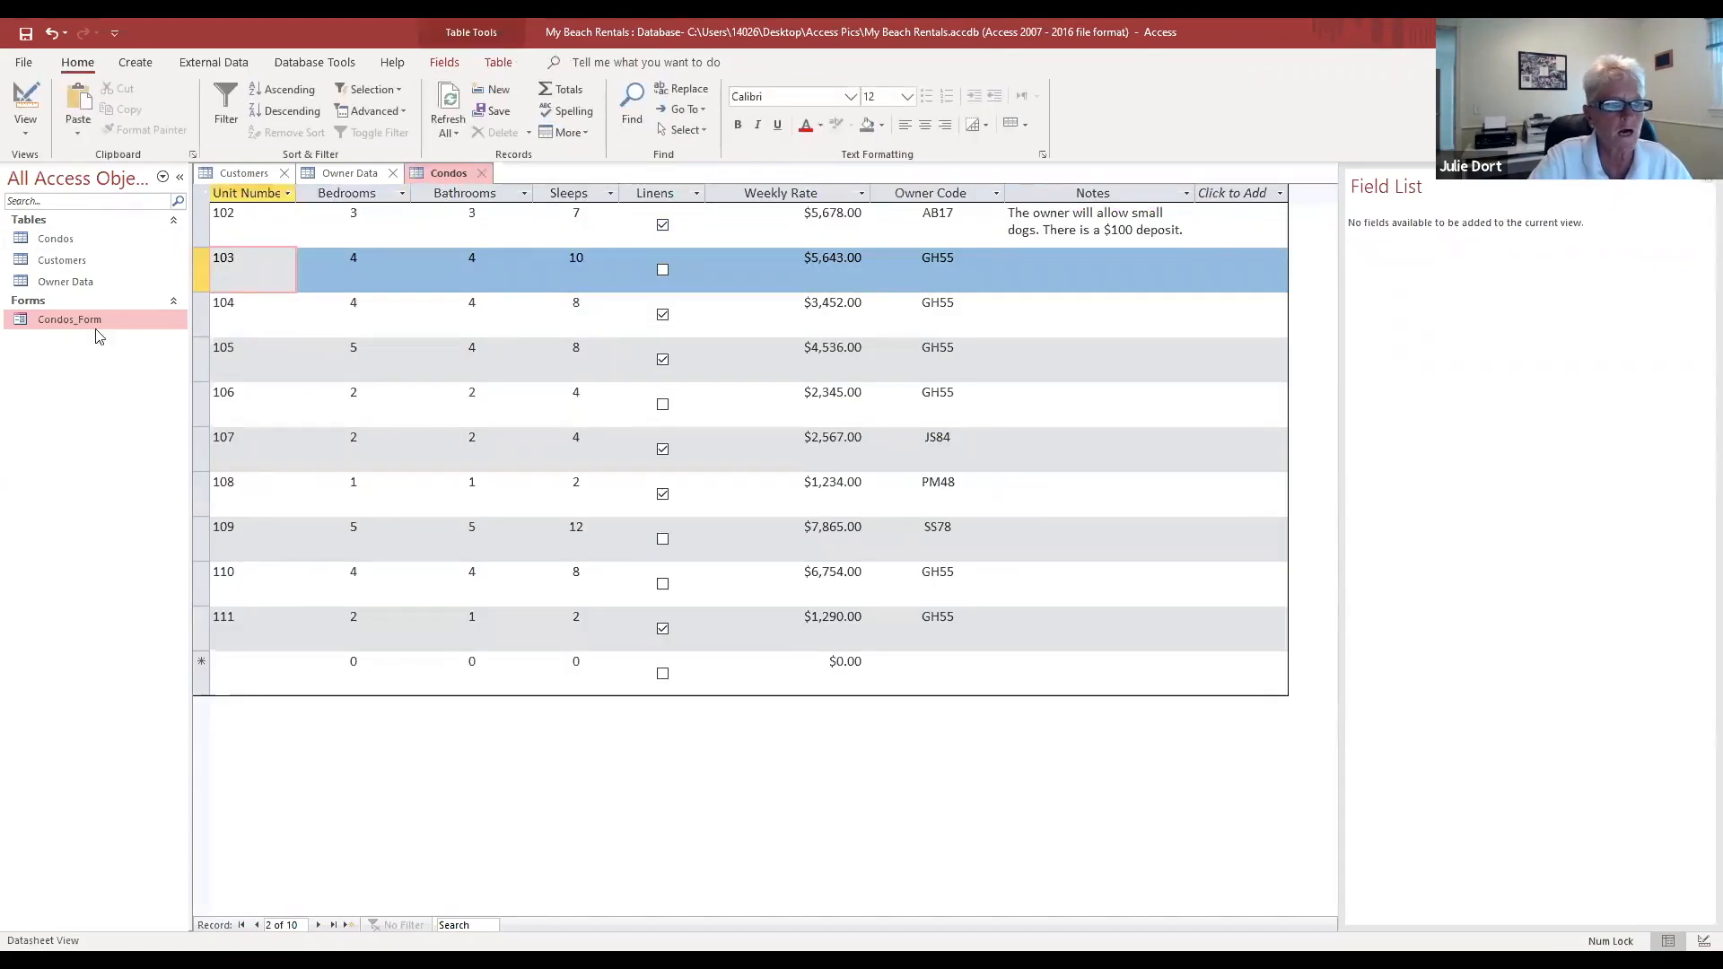
Step: Switch the Condos table to Design View and add a Pool field with the Yes/No data type
{"action": "left_click", "coordinate": [24, 141]}
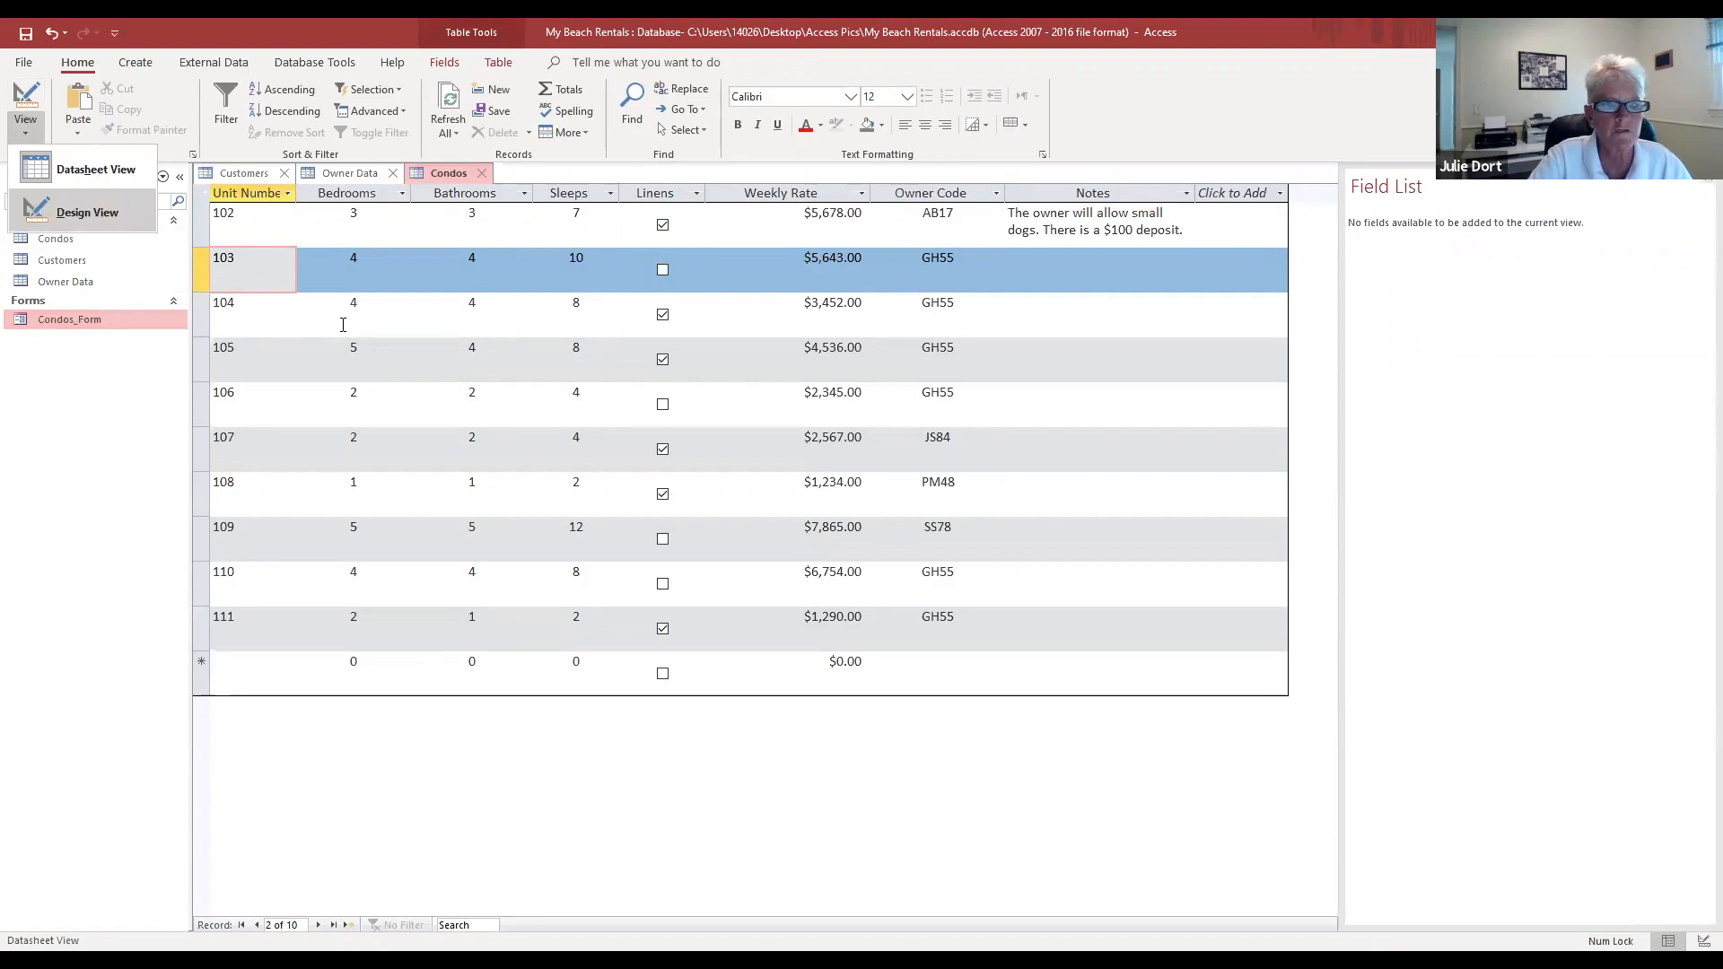
{"action": "key", "text": "Return"}
{"action": "type", "text": "Pool"}
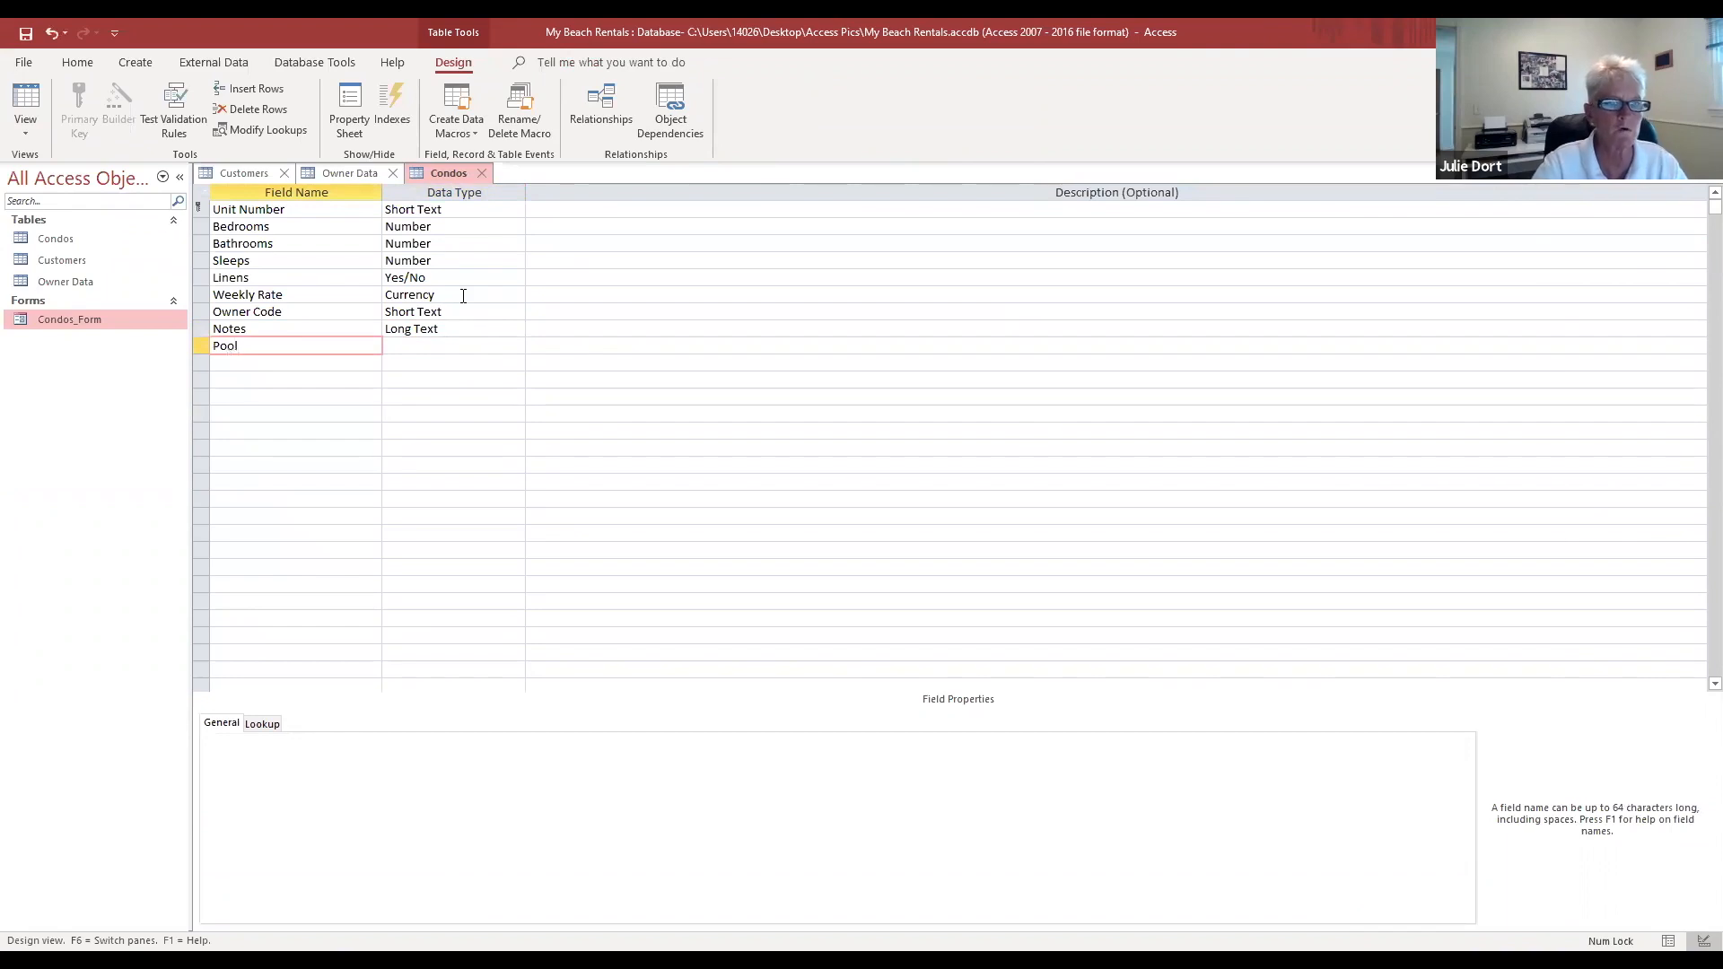
{"action": "left_click", "coordinate": [476, 348]}
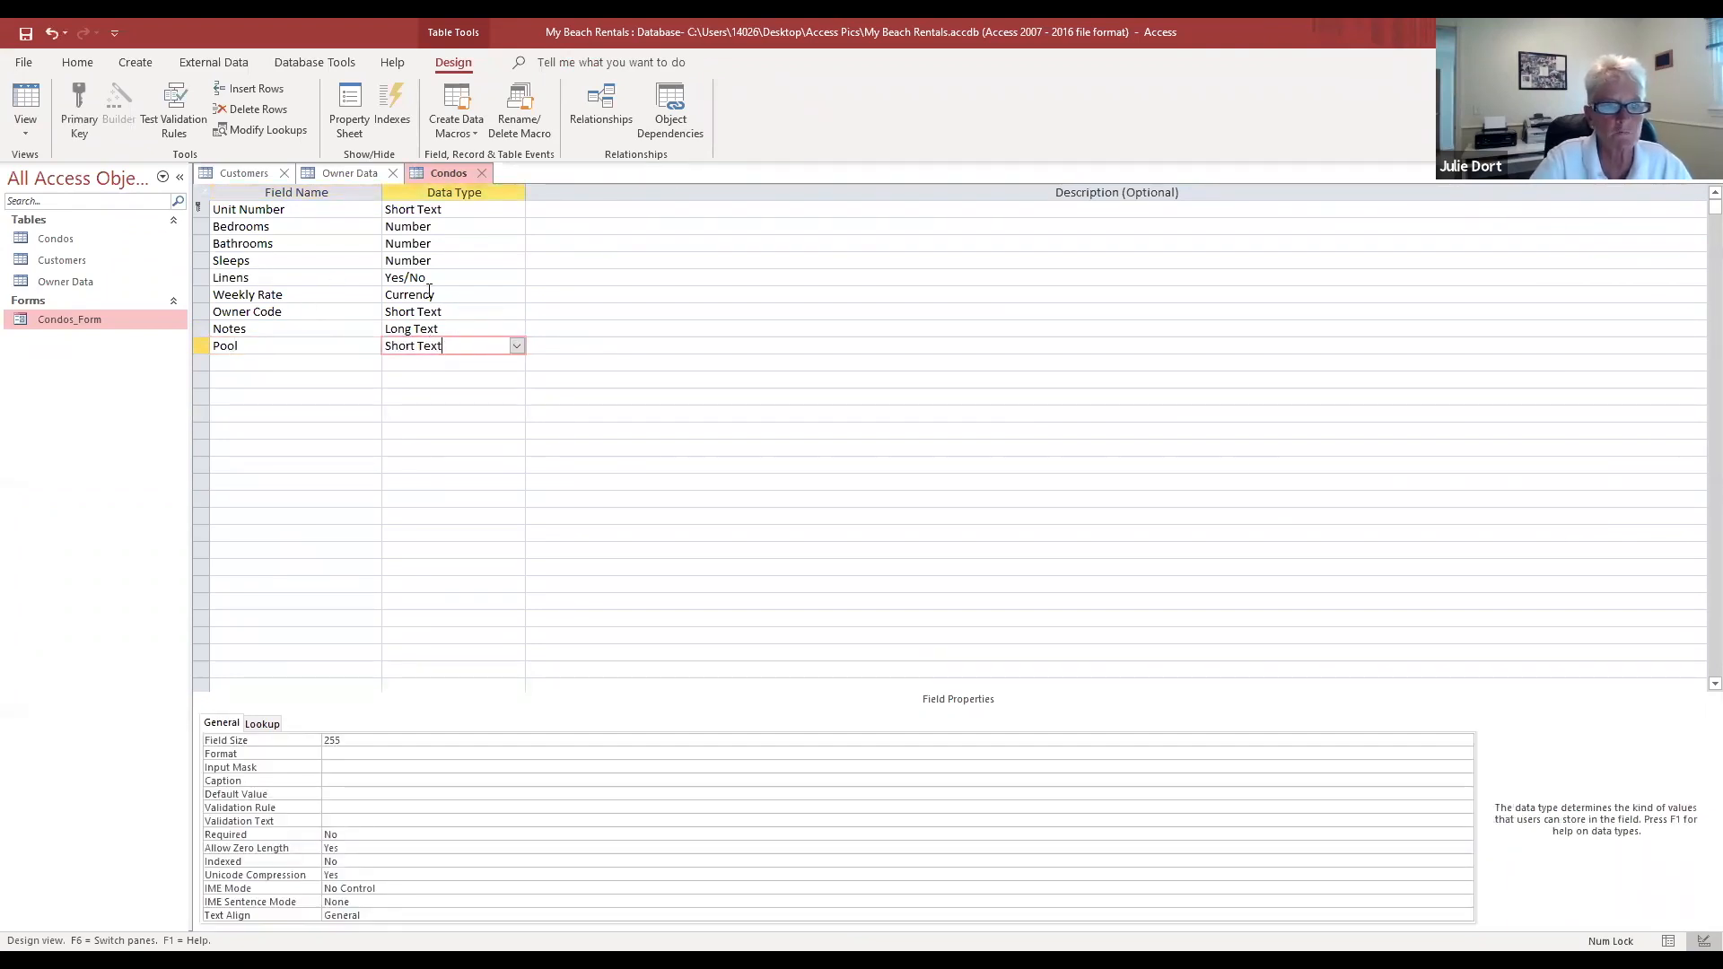
{"action": "left_click", "coordinate": [517, 346]}
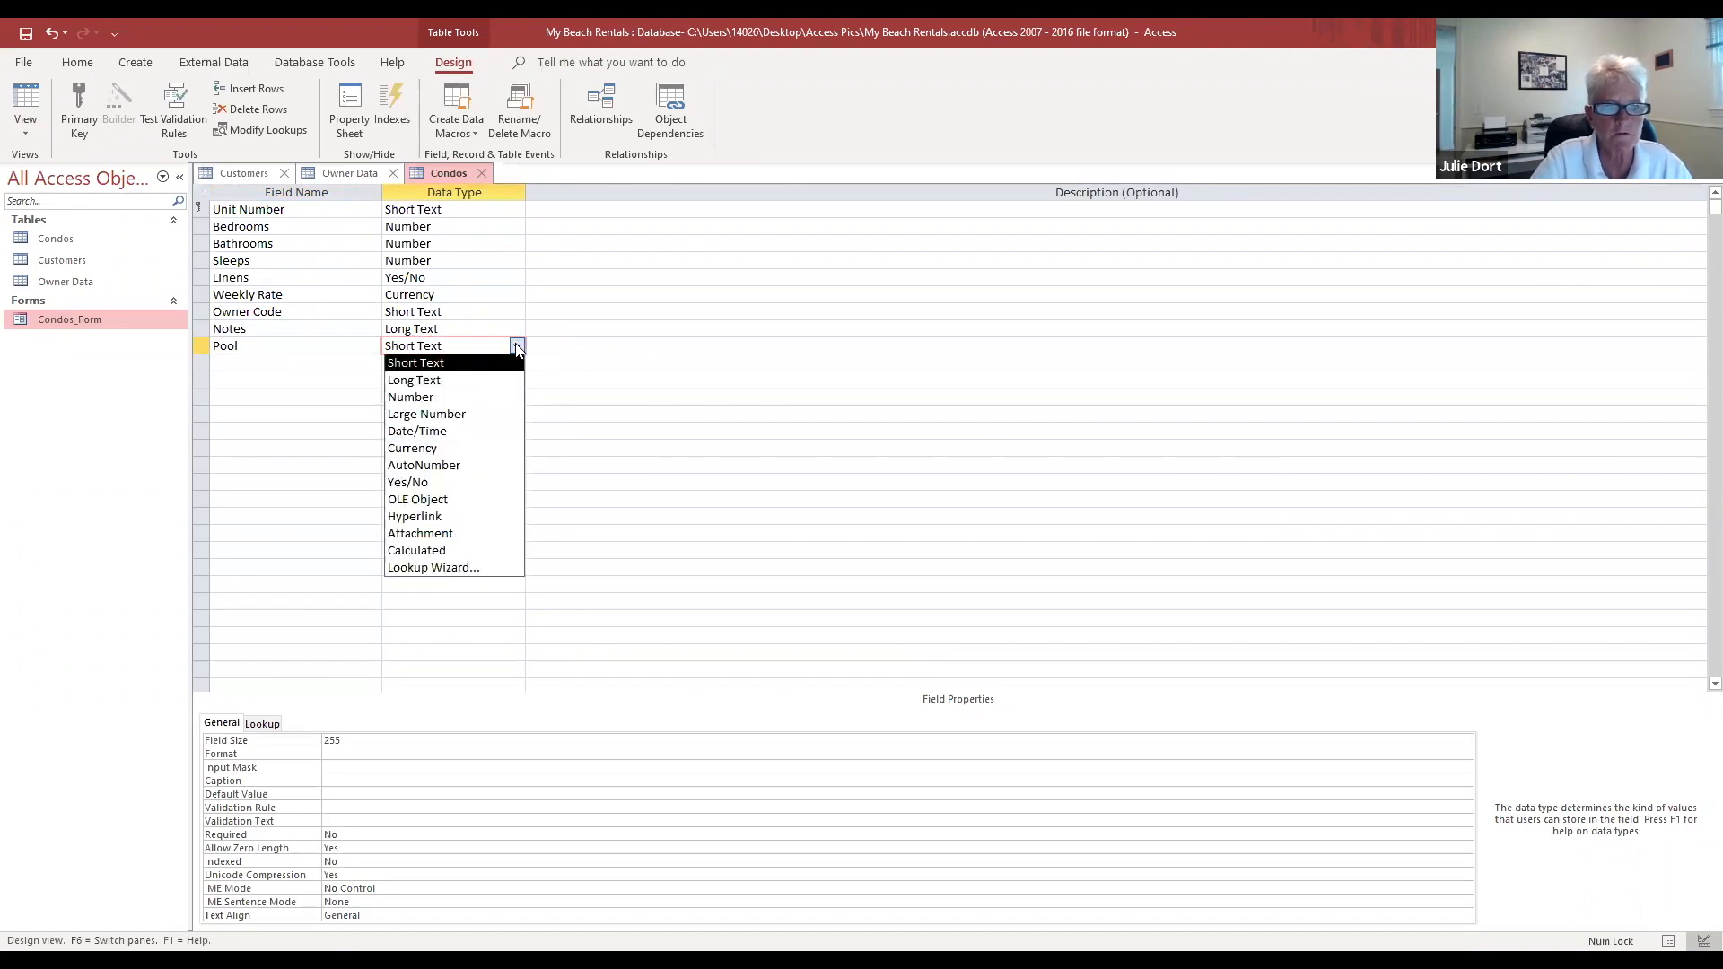
{"action": "left_click", "coordinate": [455, 485]}
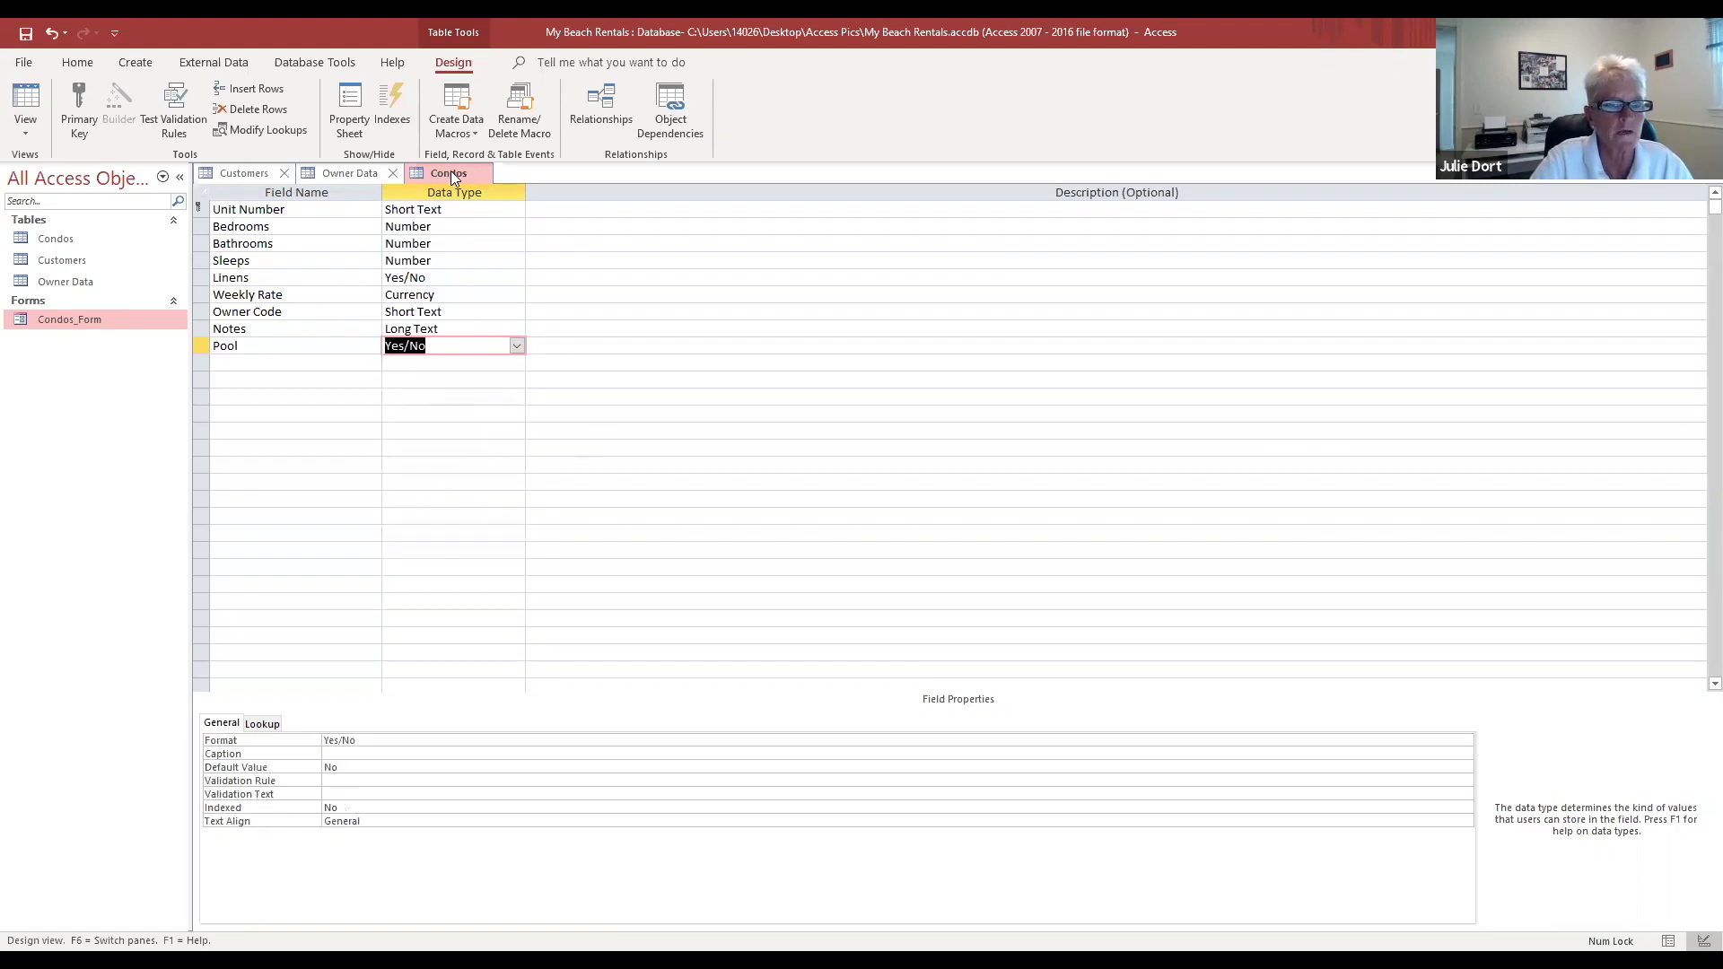
Step: Save the Condos table design and close the table
{"action": "left_click", "coordinate": [27, 36]}
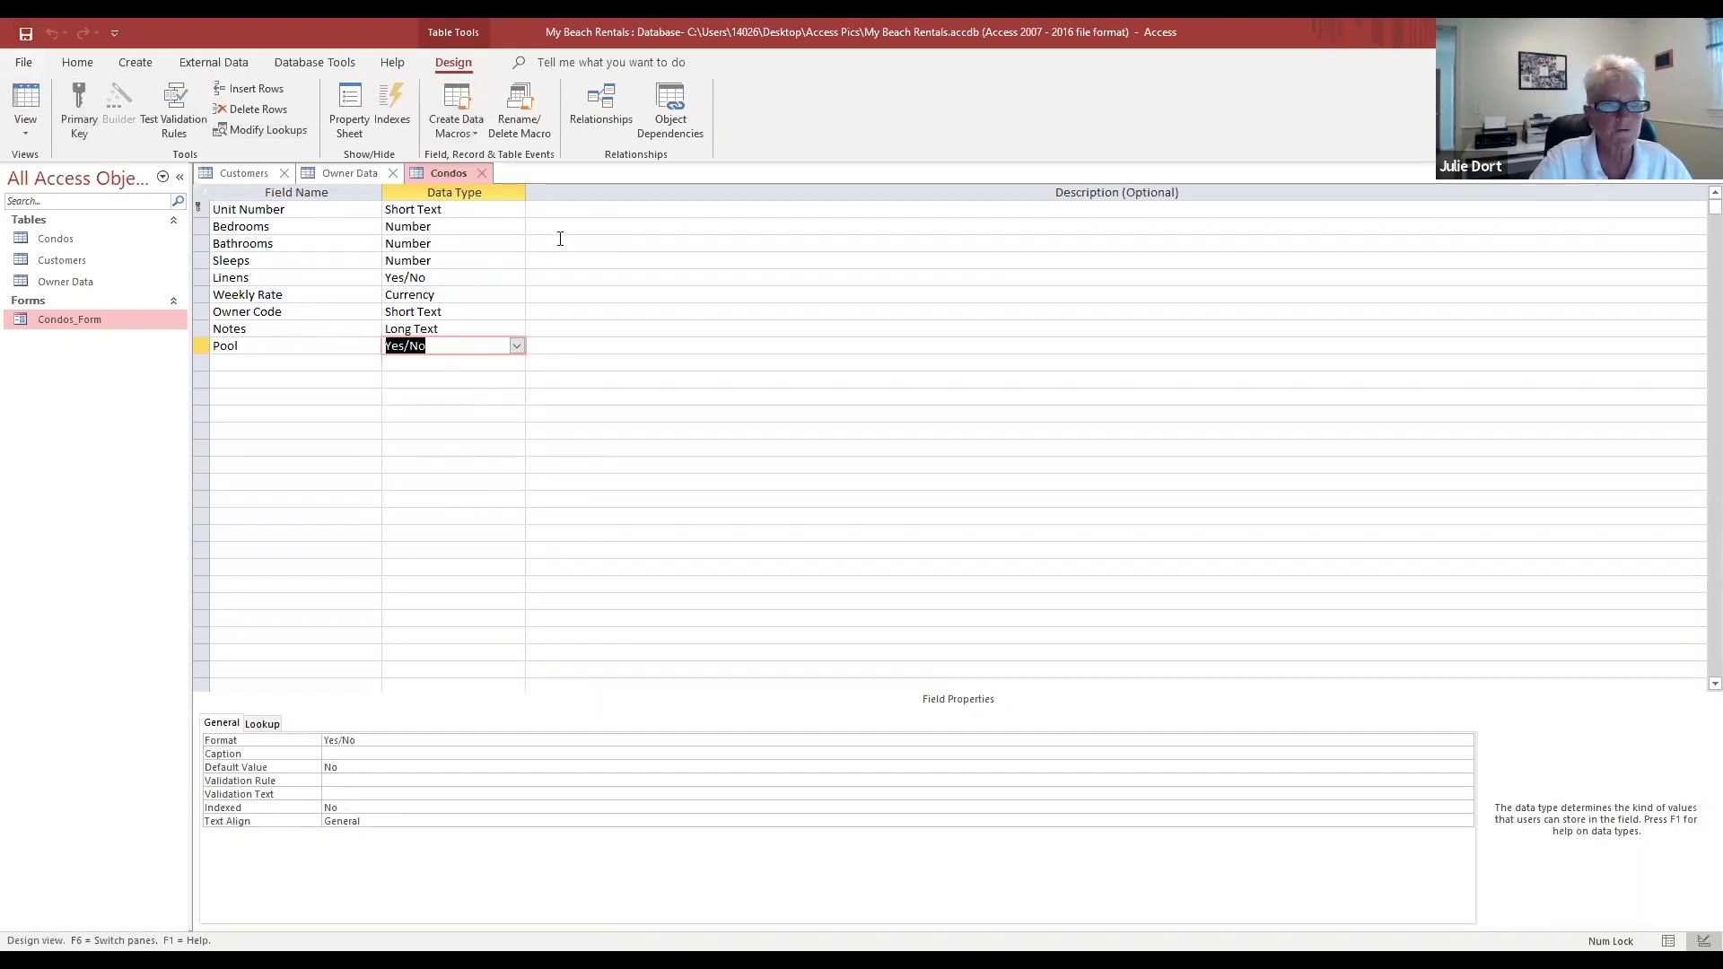
{"action": "right_click", "coordinate": [446, 177]}
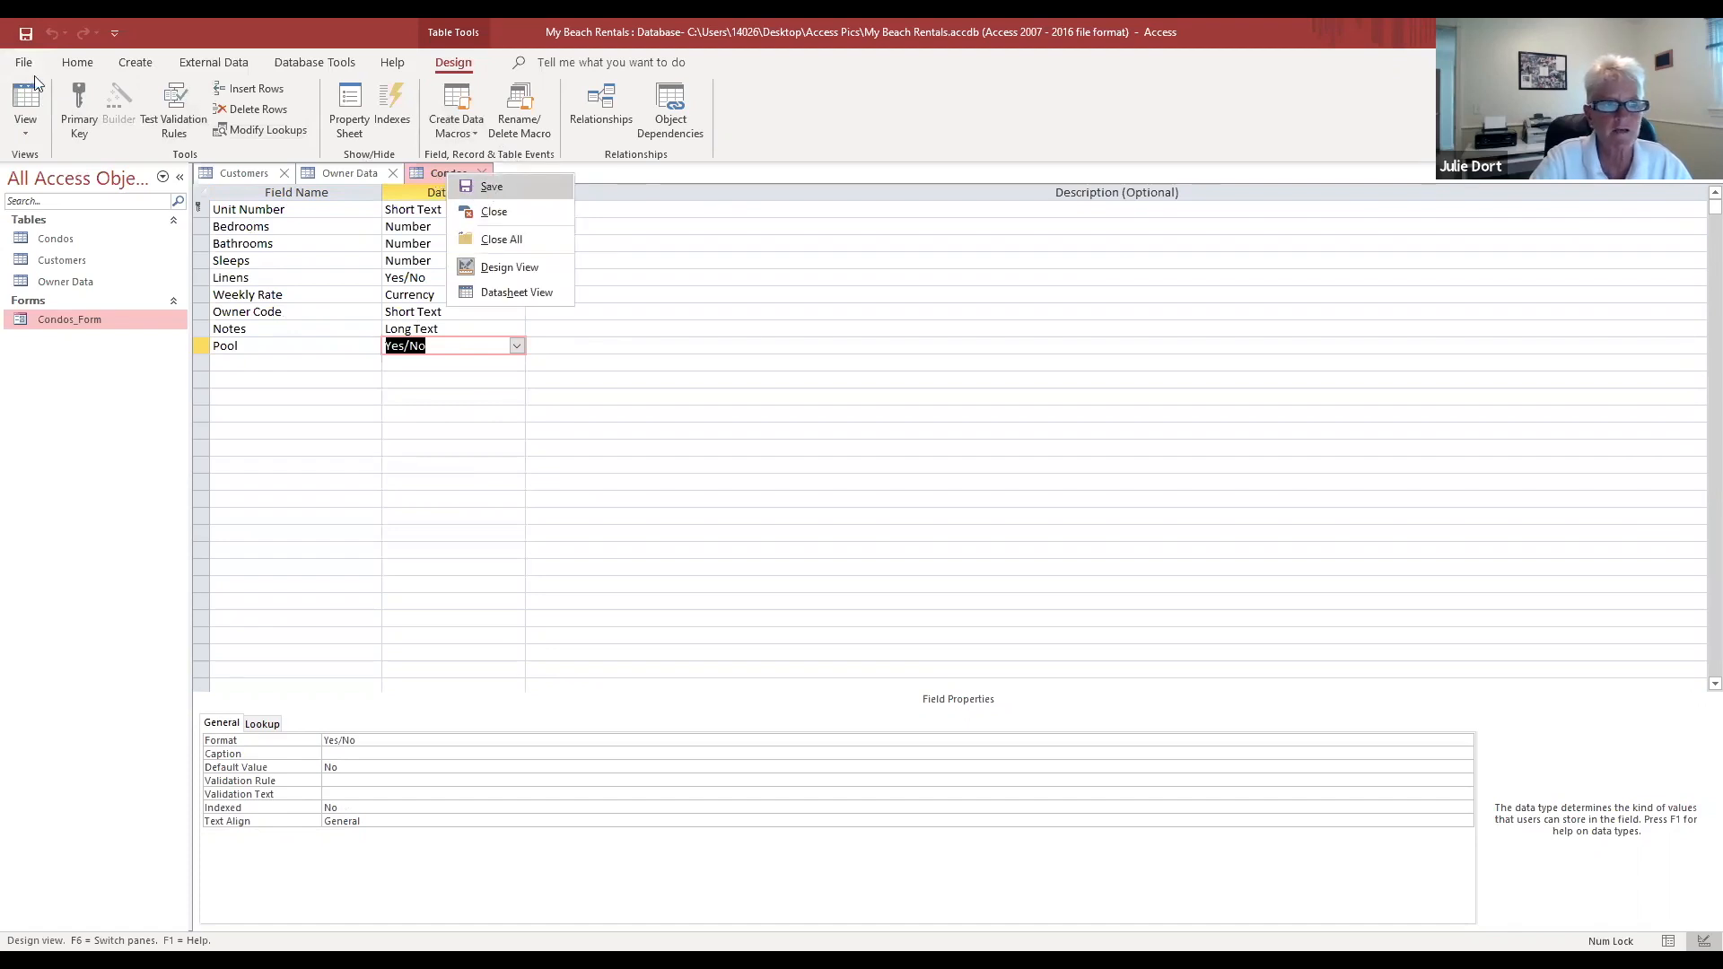
{"action": "left_click", "coordinate": [491, 190]}
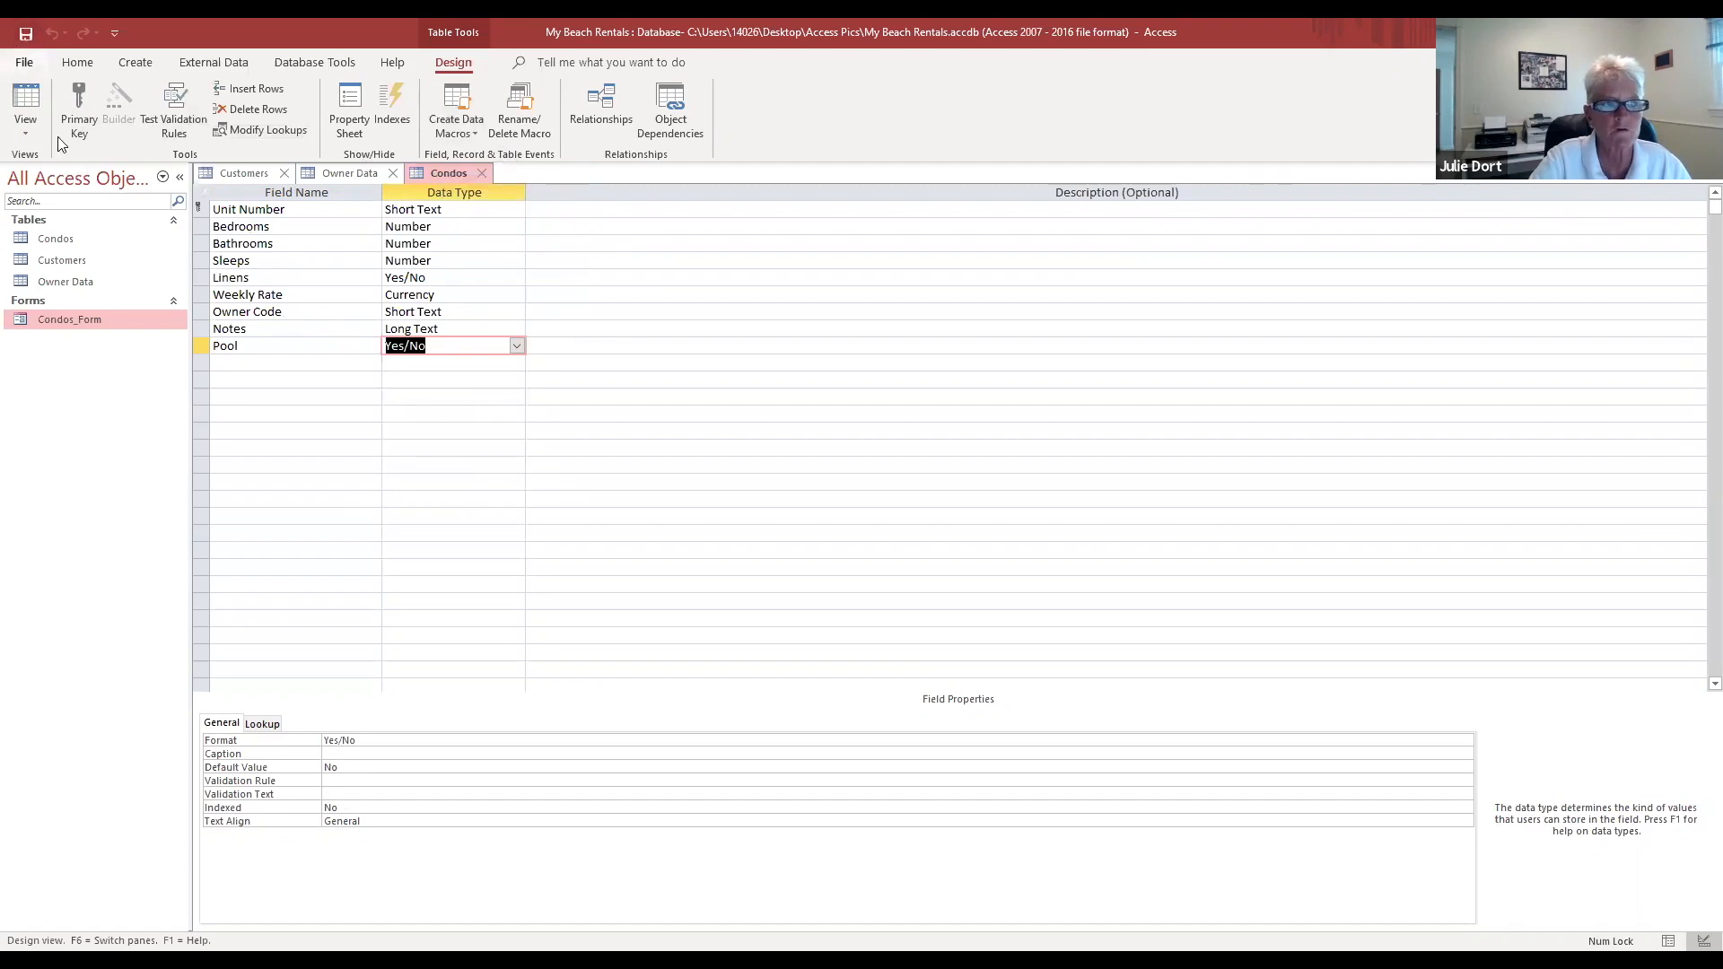
{"action": "left_click", "coordinate": [482, 173]}
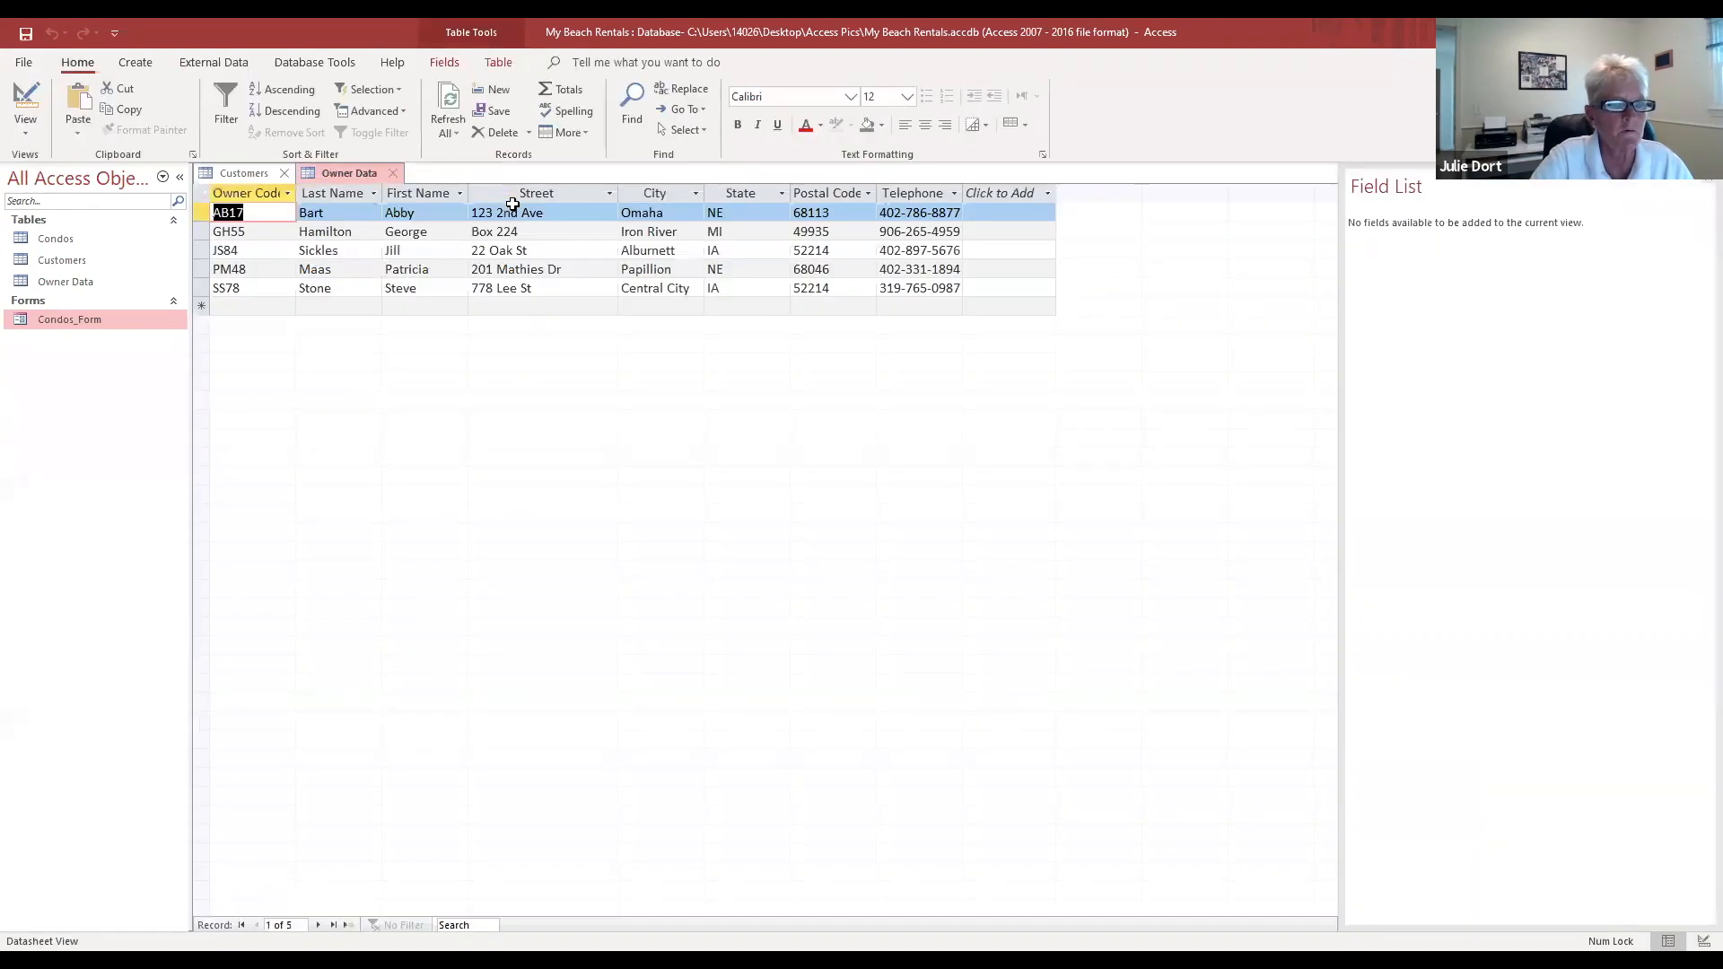
Step: Reopen the Condos table as a datasheet and tick Pool for units 102, 104, 107 and 110
{"action": "left_click", "coordinate": [45, 239]}
{"action": "double_click", "coordinate": [43, 238]}
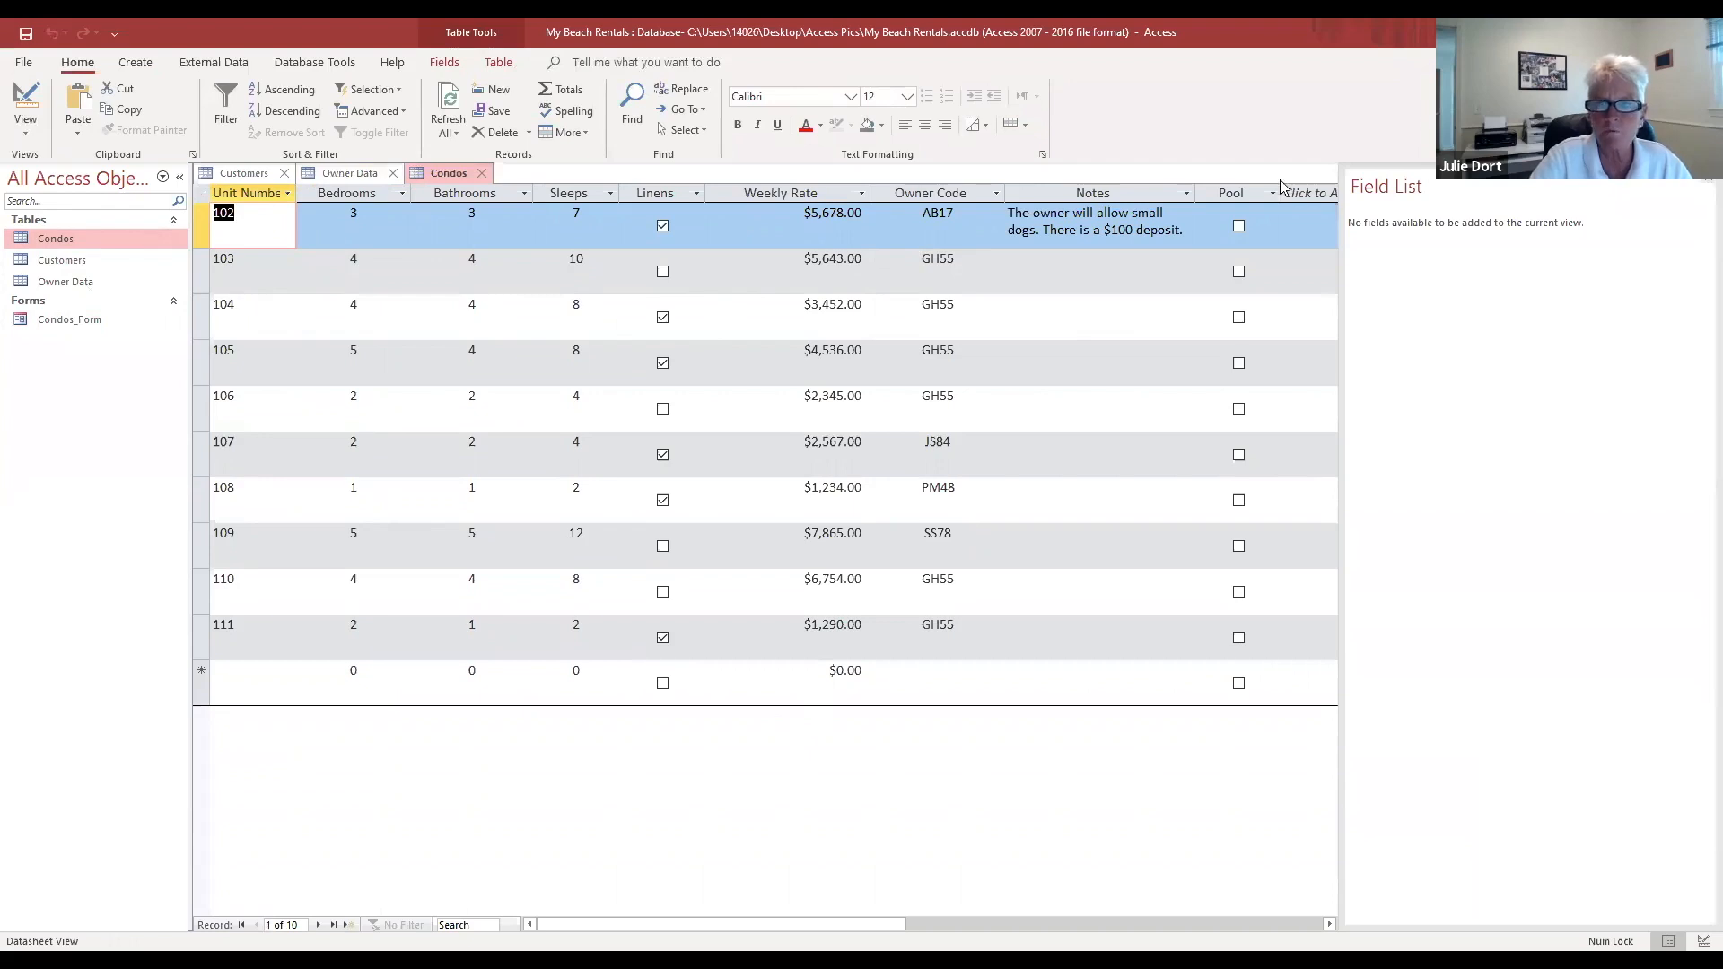
{"action": "left_click", "coordinate": [257, 271]}
{"action": "left_click", "coordinate": [1240, 229]}
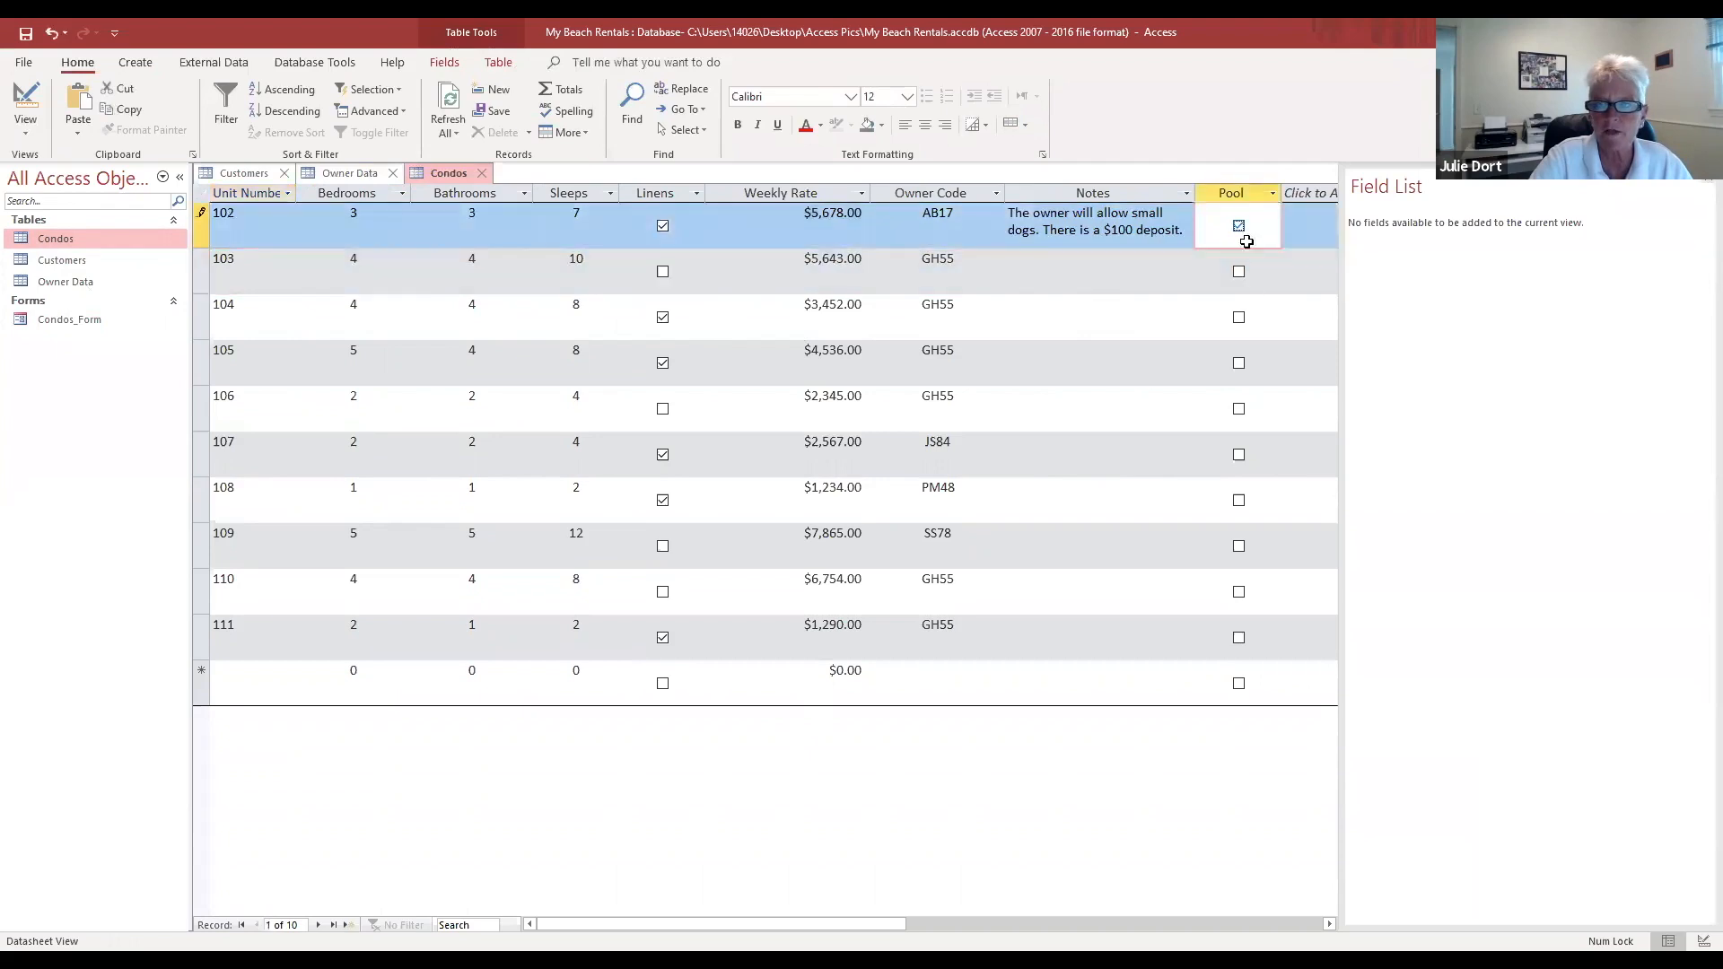
{"action": "left_click", "coordinate": [1239, 318]}
{"action": "left_click", "coordinate": [1239, 455]}
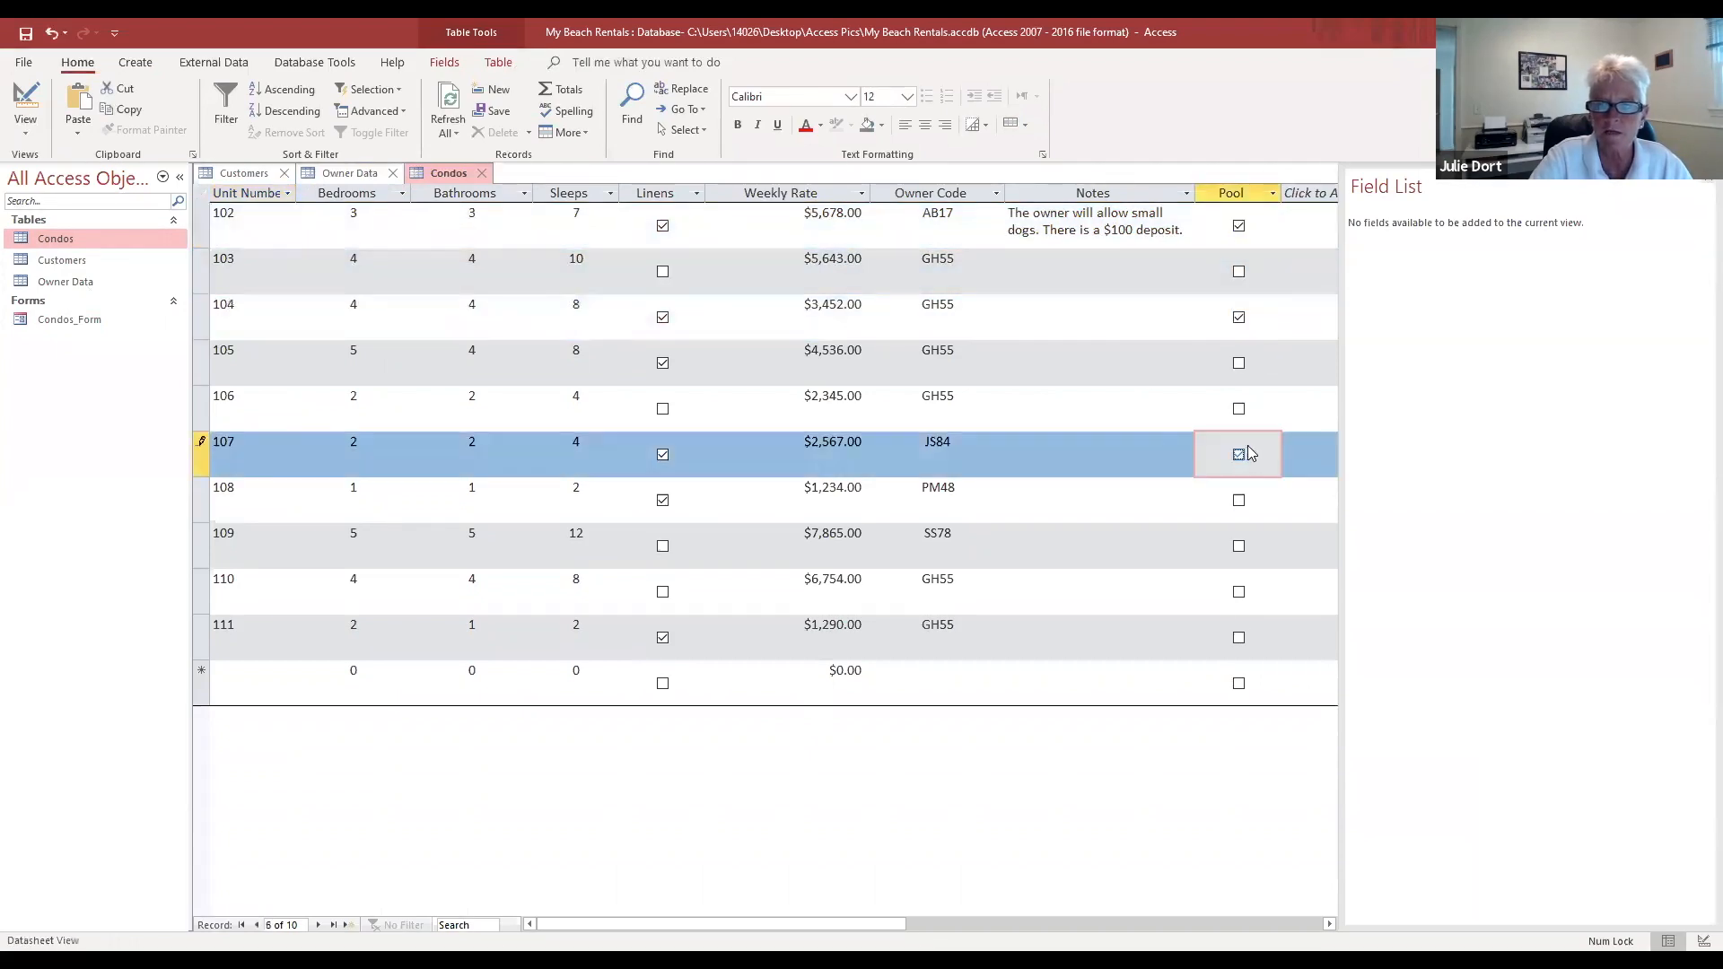
{"action": "left_click", "coordinate": [1239, 592]}
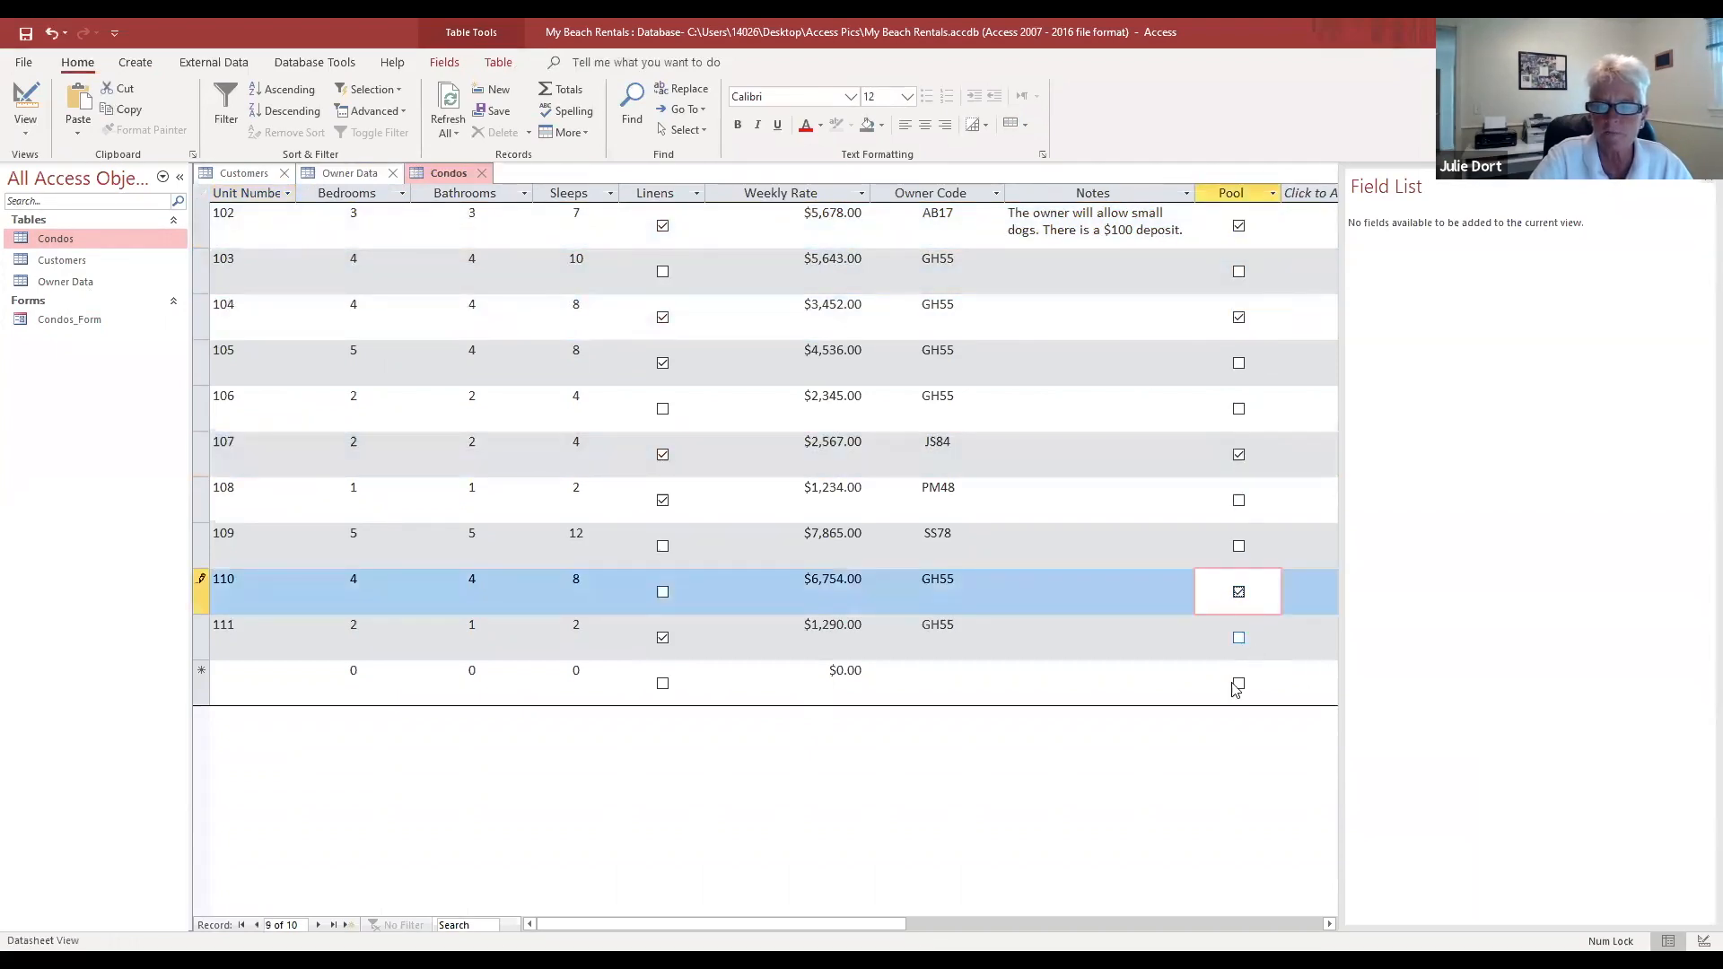
{"action": "left_click", "coordinate": [1239, 683]}
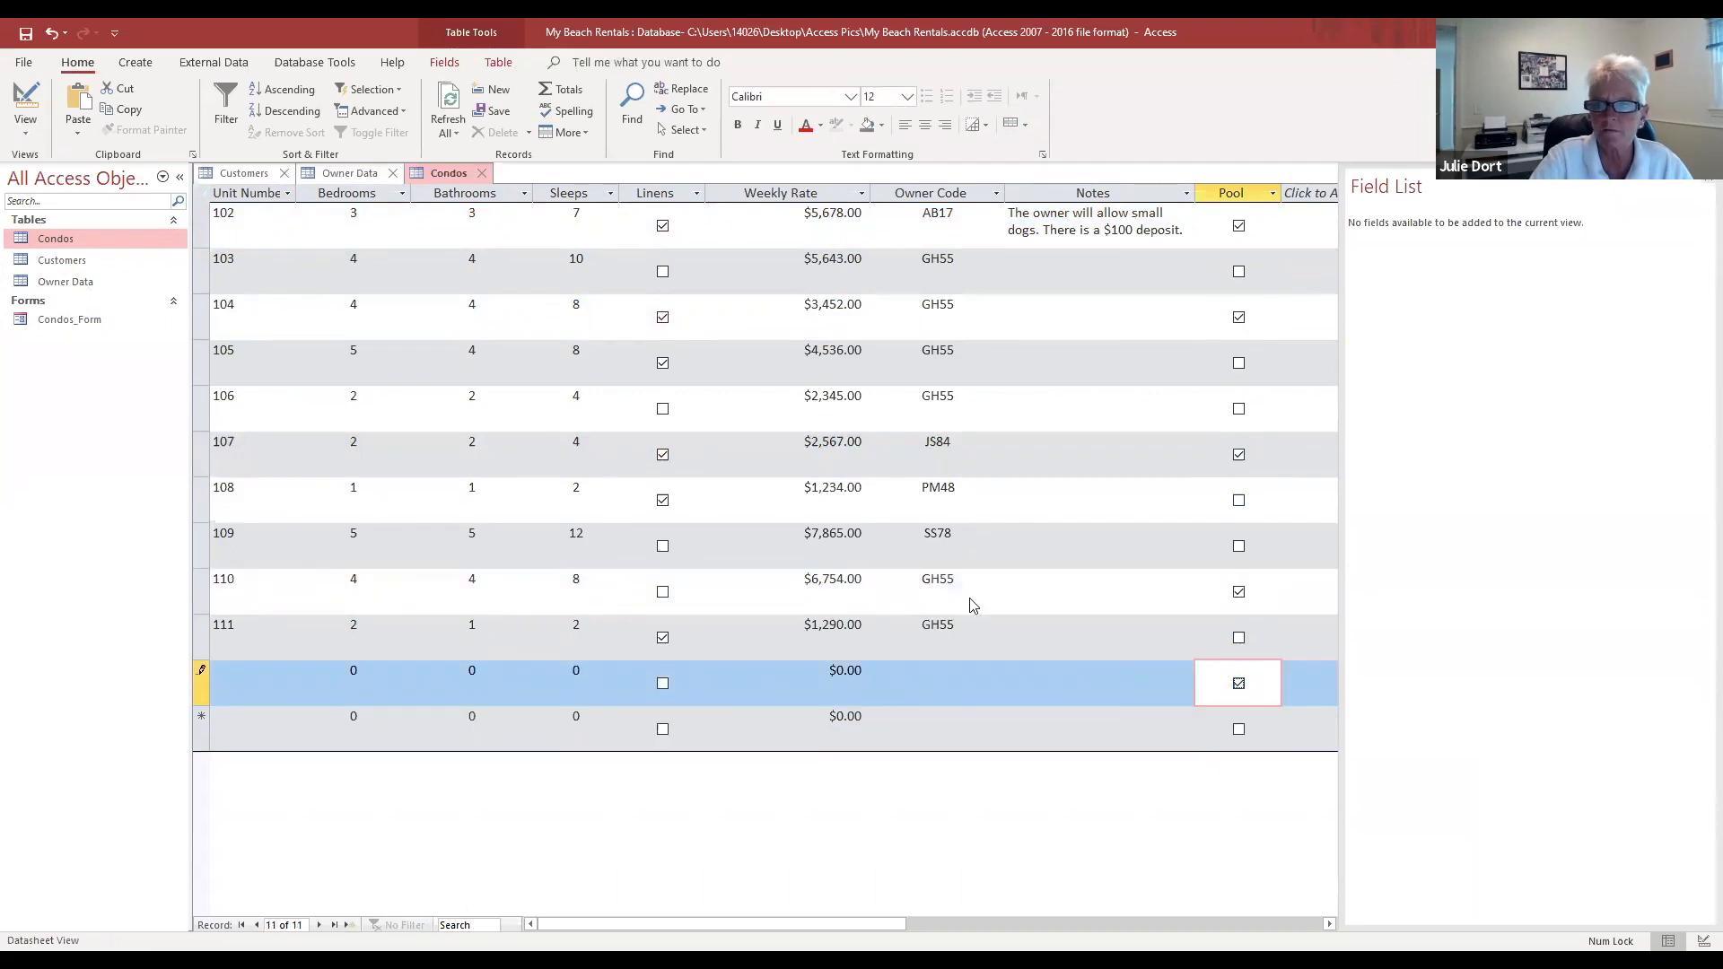
{"action": "key", "text": "alt+F8"}
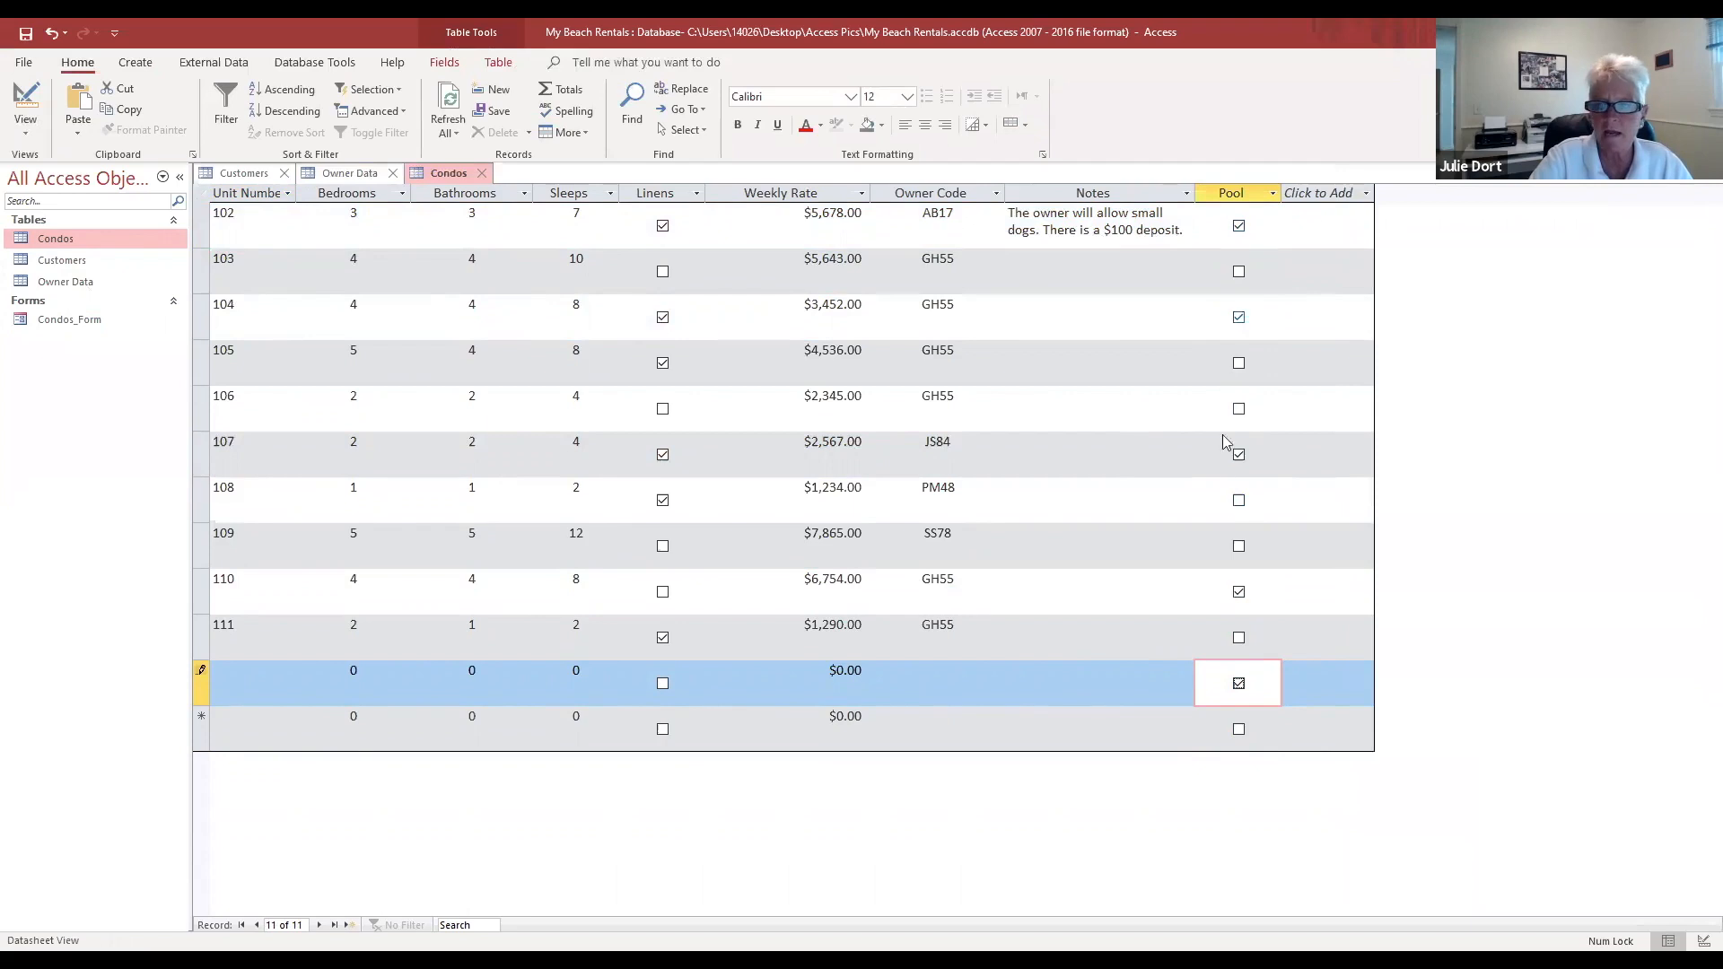
{"action": "left_click", "coordinate": [901, 729]}
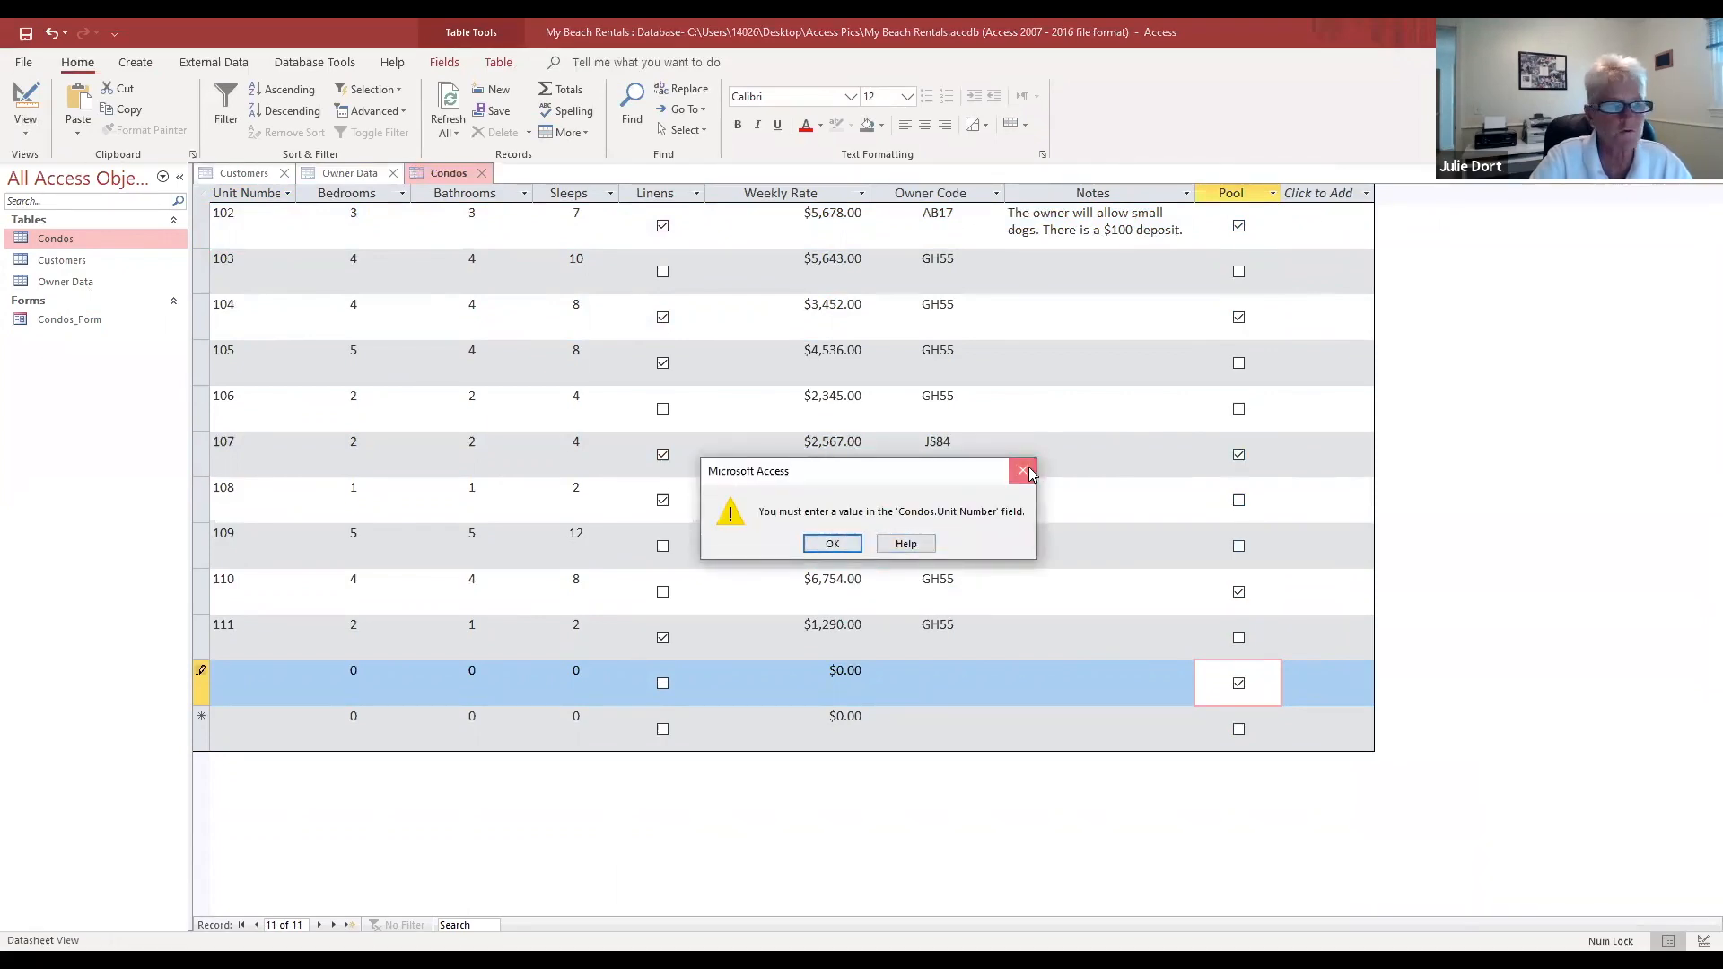
{"action": "left_click", "coordinate": [1023, 470]}
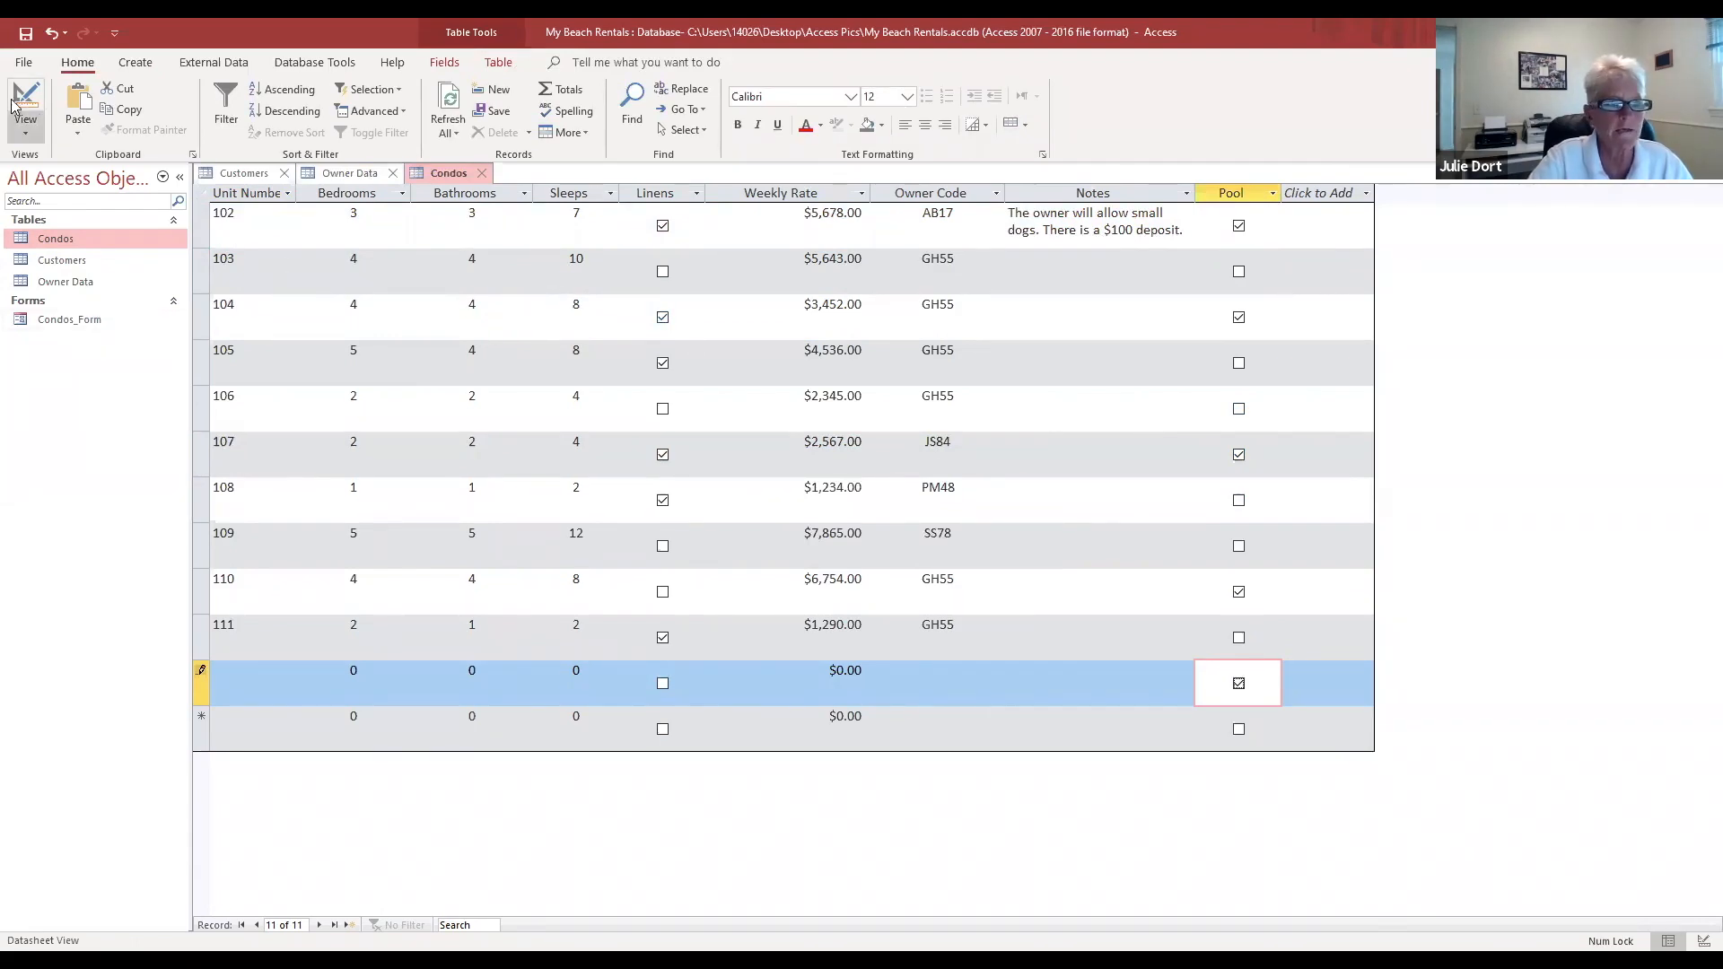
{"action": "left_click", "coordinate": [26, 37]}
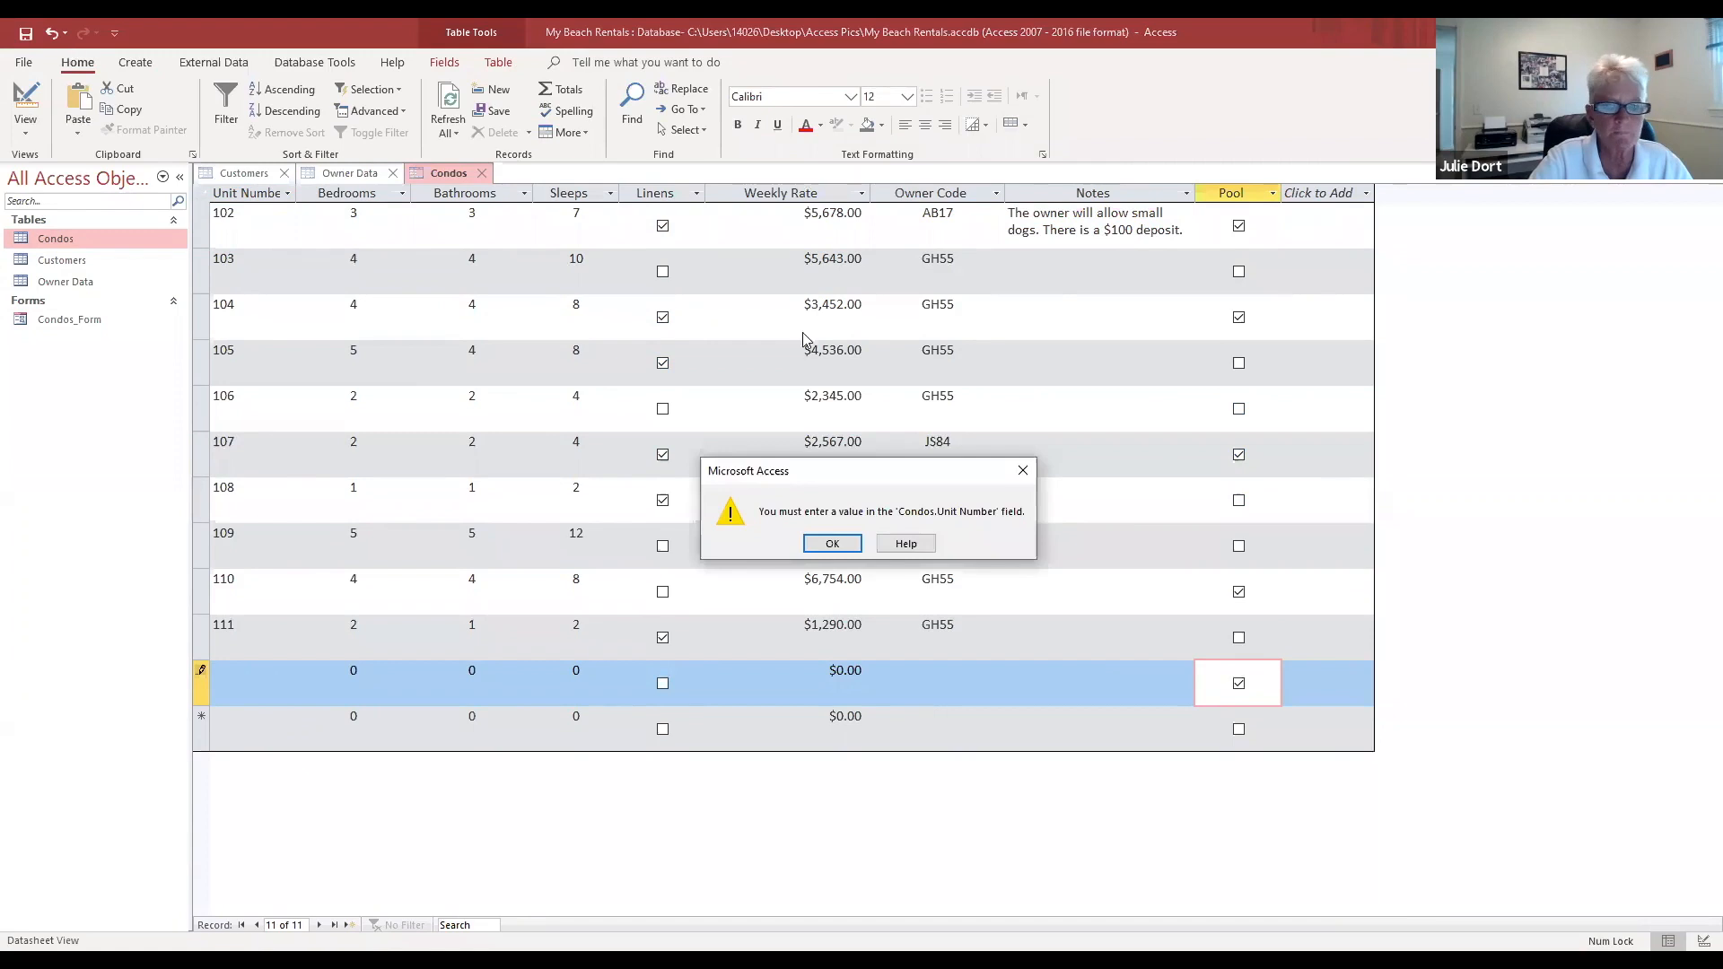
{"action": "key", "text": "Return"}
{"action": "left_click", "coordinate": [1103, 684]}
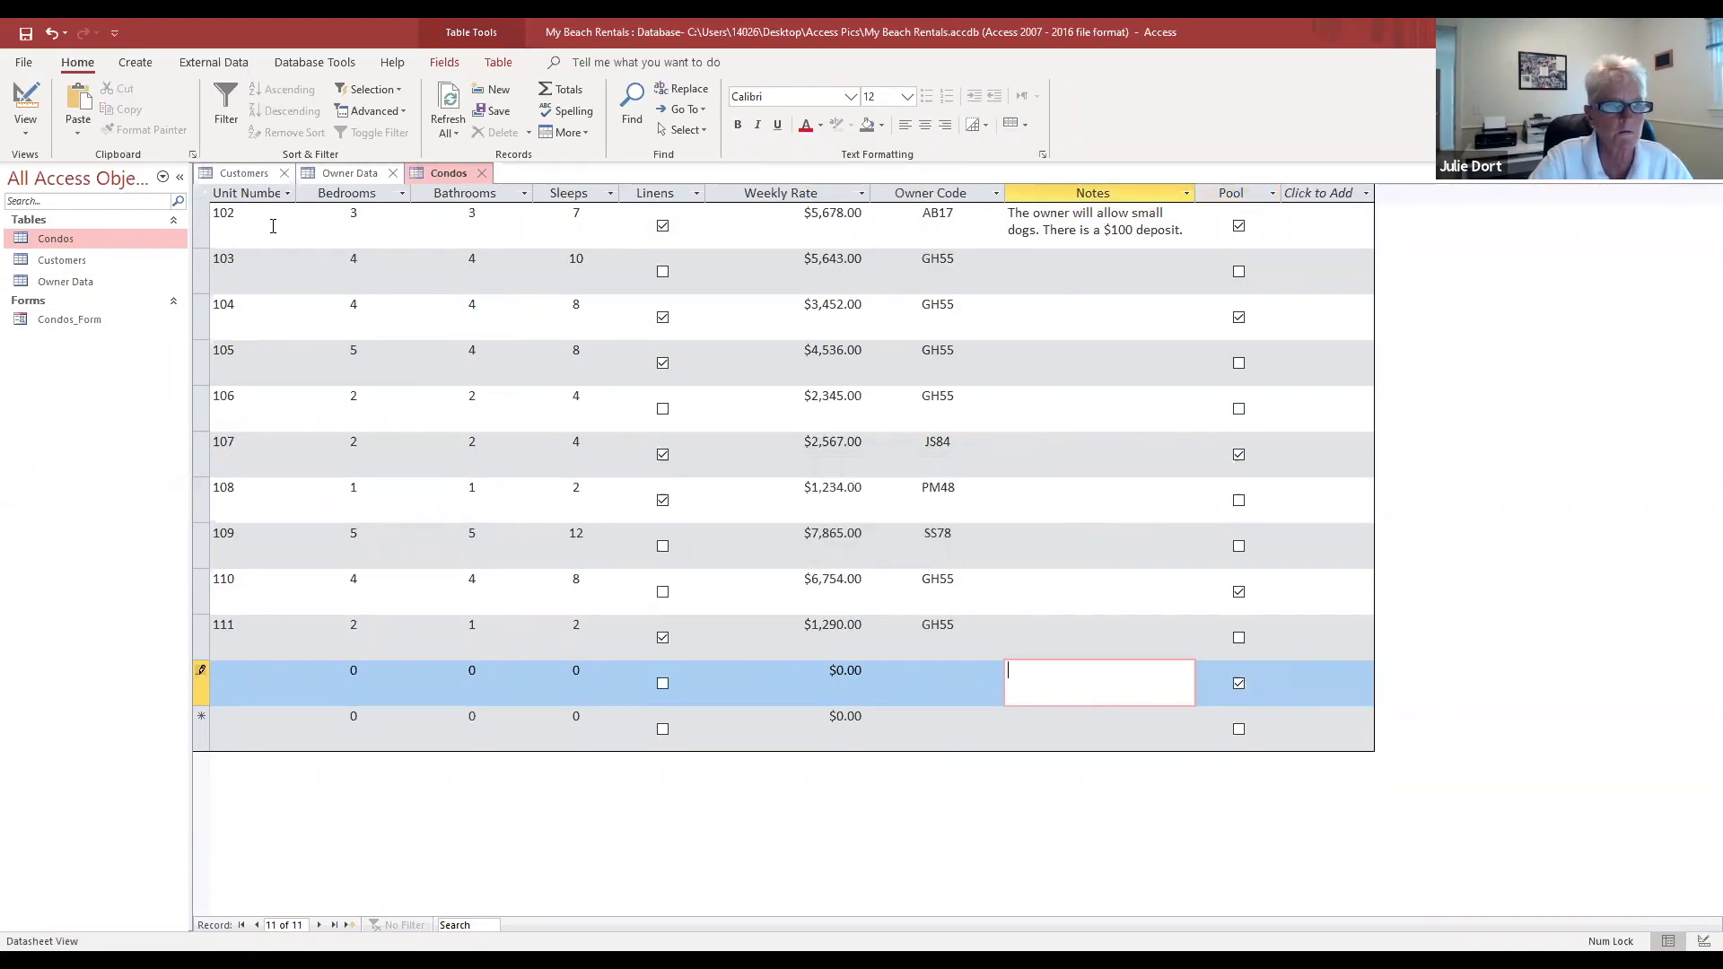
{"action": "left_click", "coordinate": [838, 486]}
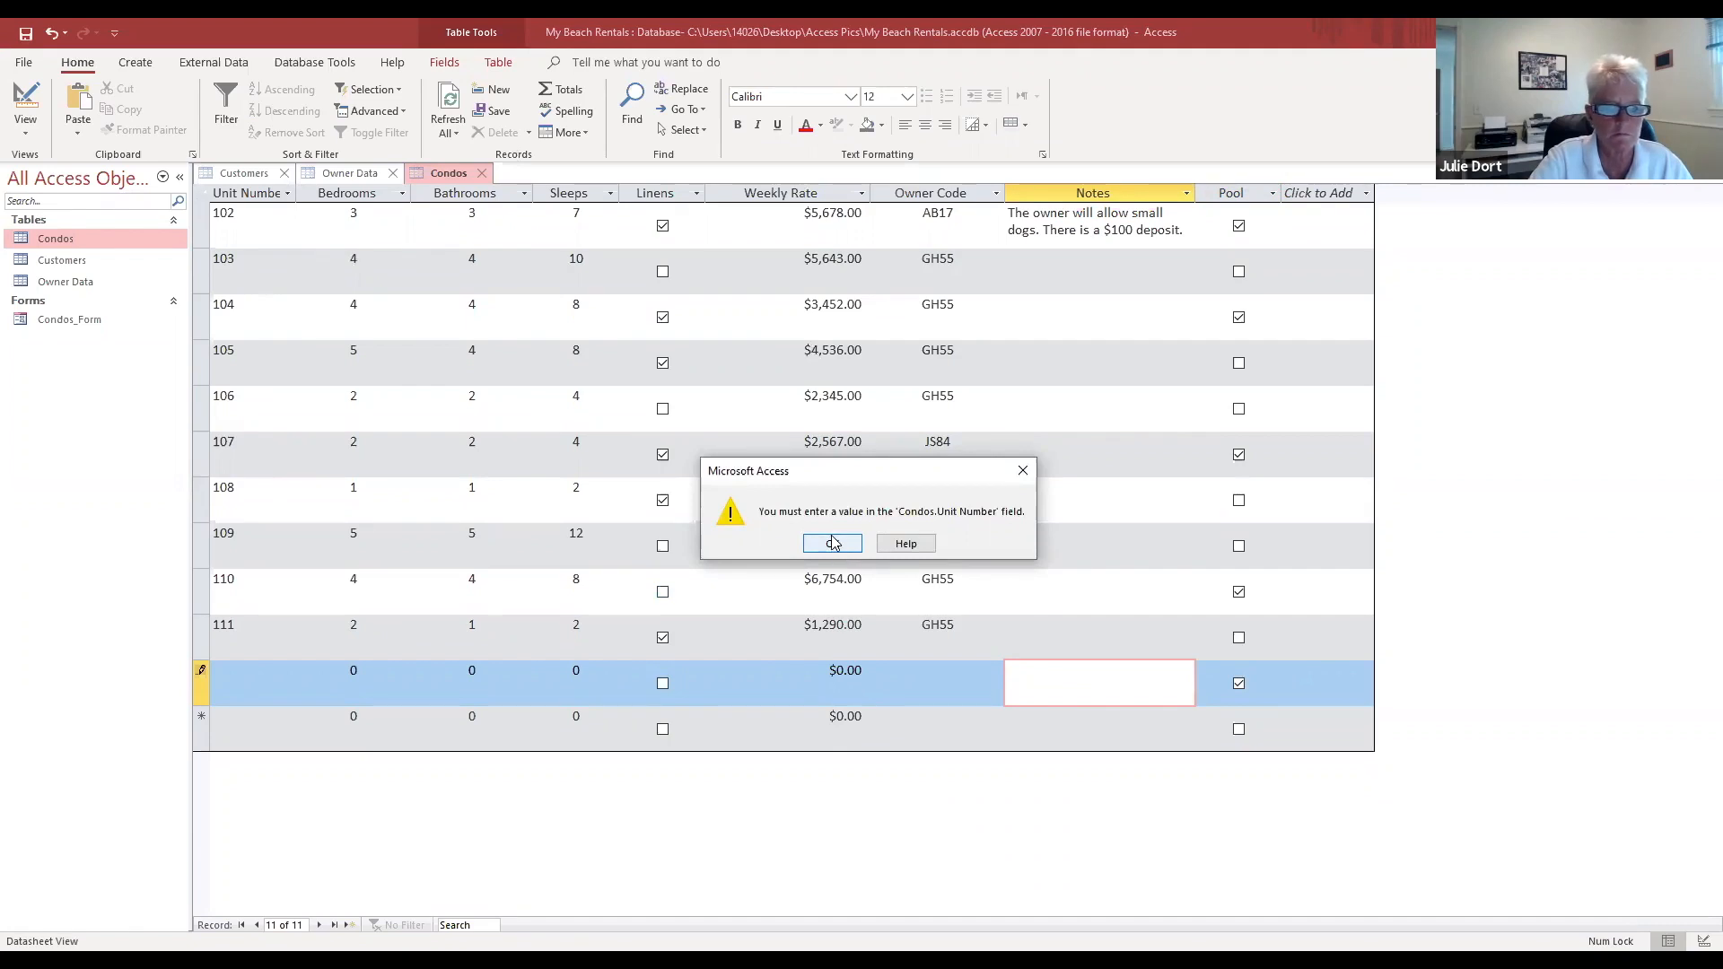
{"action": "left_click", "coordinate": [832, 543]}
{"action": "left_click", "coordinate": [273, 589]}
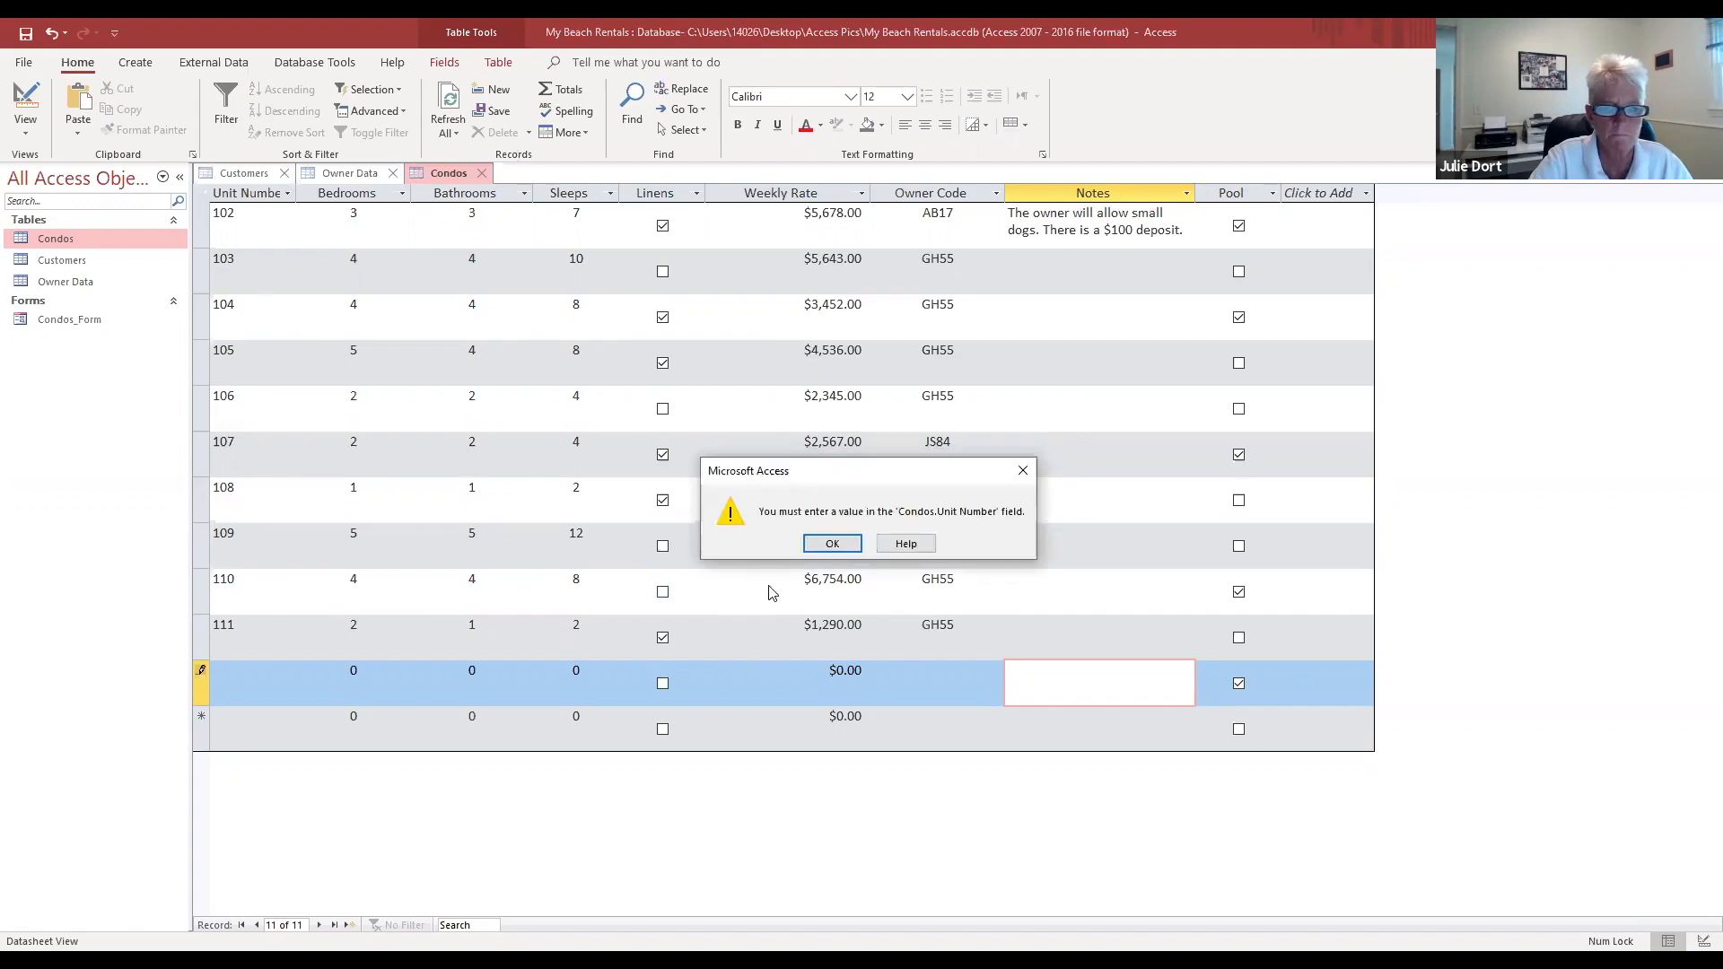
{"action": "left_click", "coordinate": [832, 543]}
{"action": "key", "text": "Escape"}
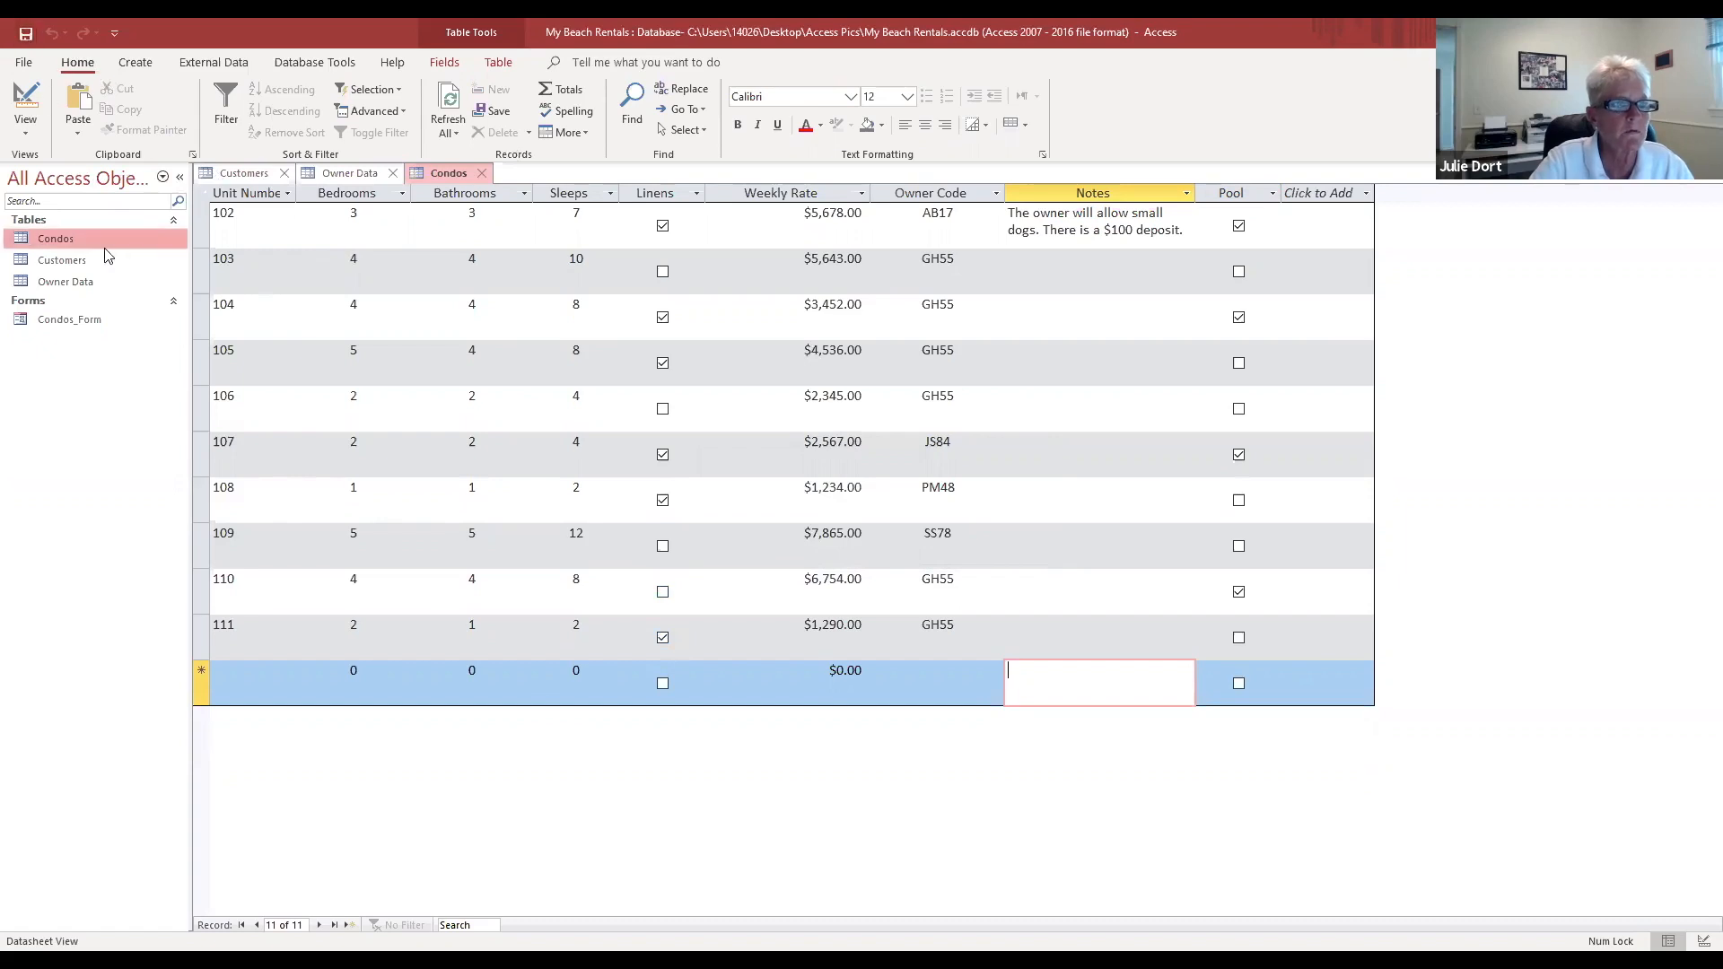
Step: Open Condos_Form in Layout View and display the list of existing fields
{"action": "left_click", "coordinate": [27, 135]}
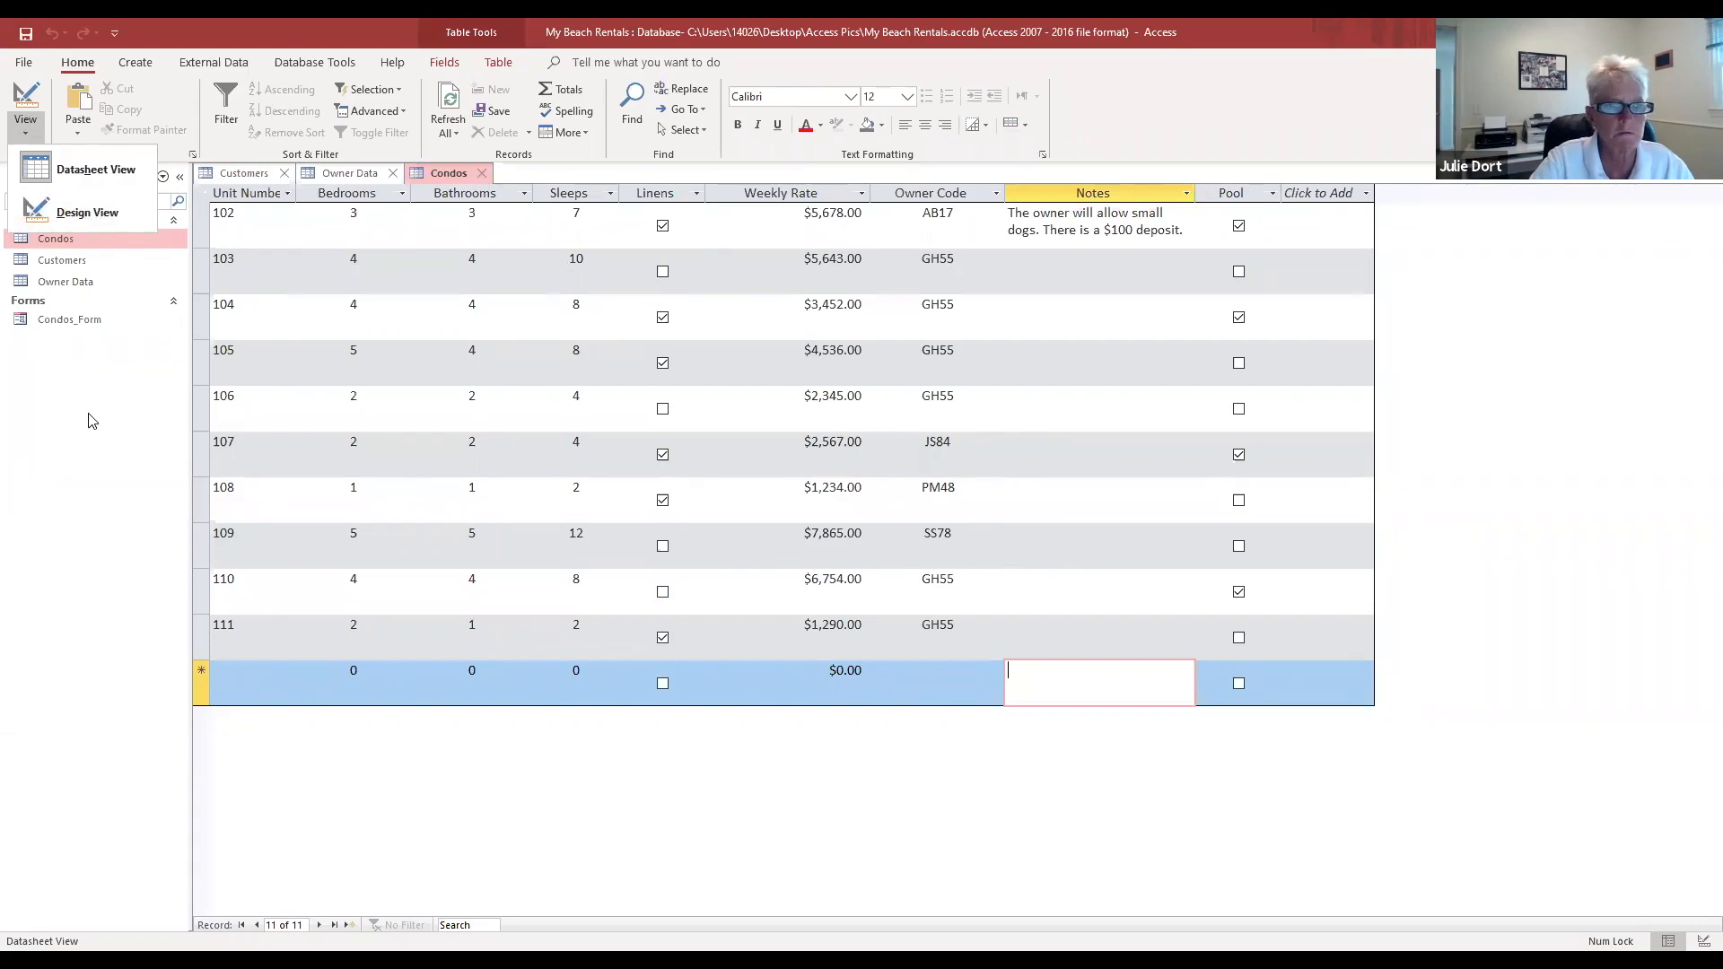
{"action": "left_click", "coordinate": [100, 351]}
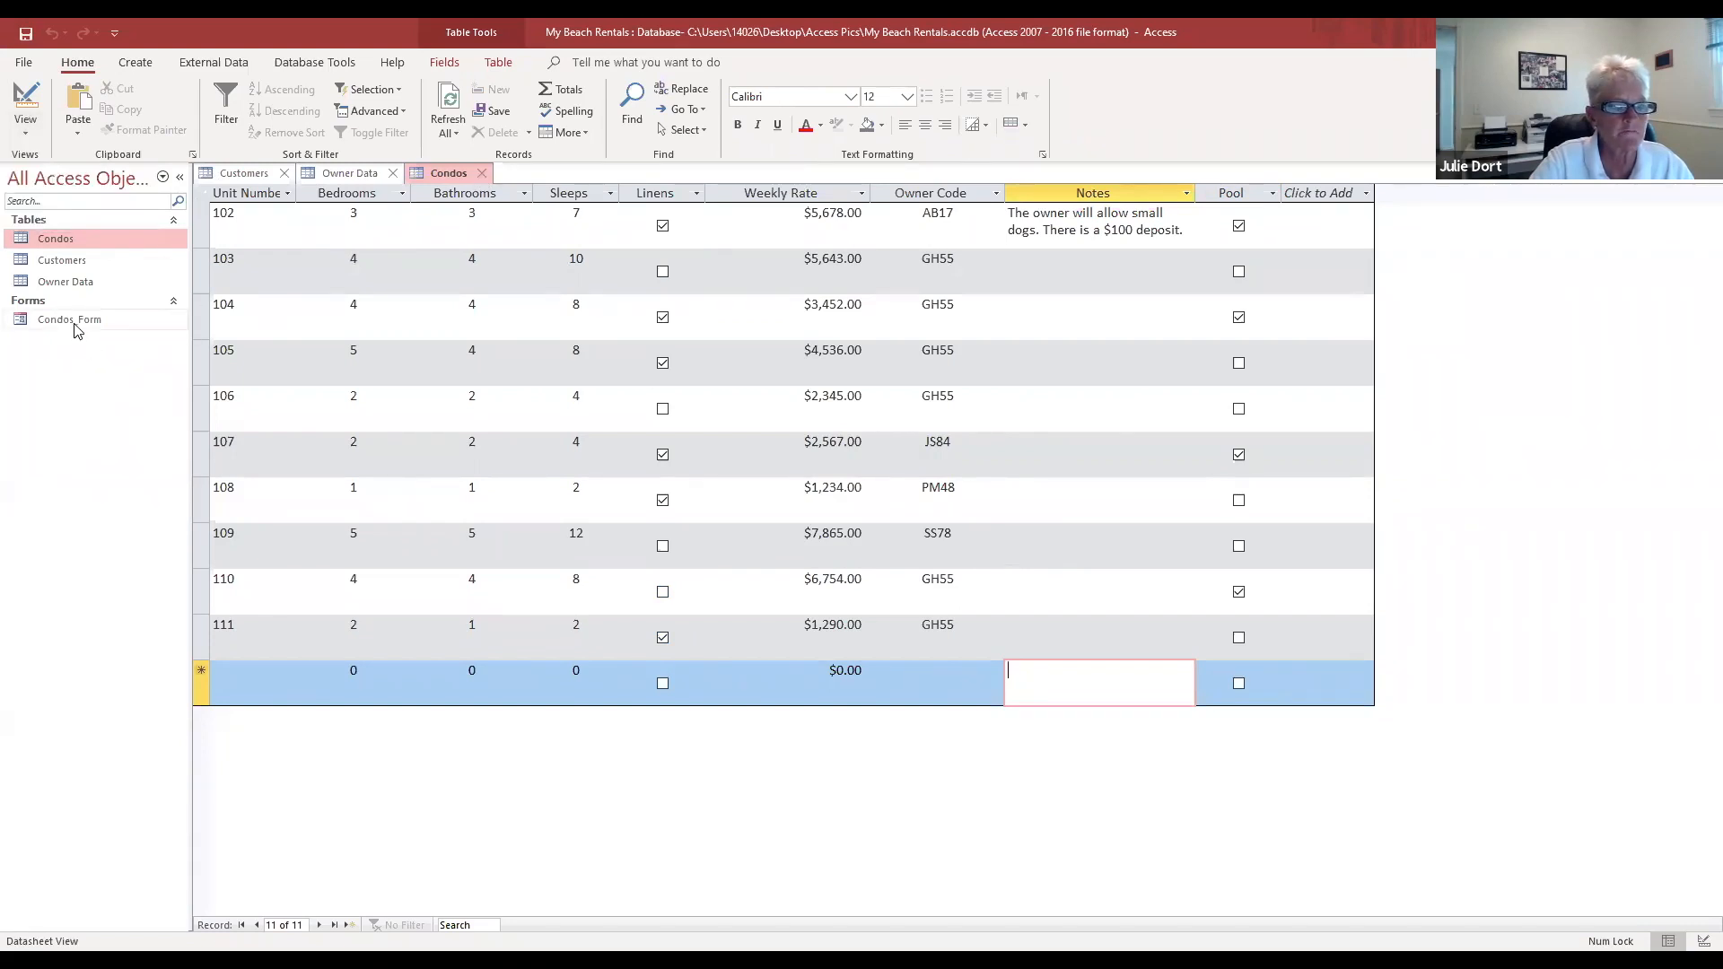
{"action": "double_click", "coordinate": [75, 325]}
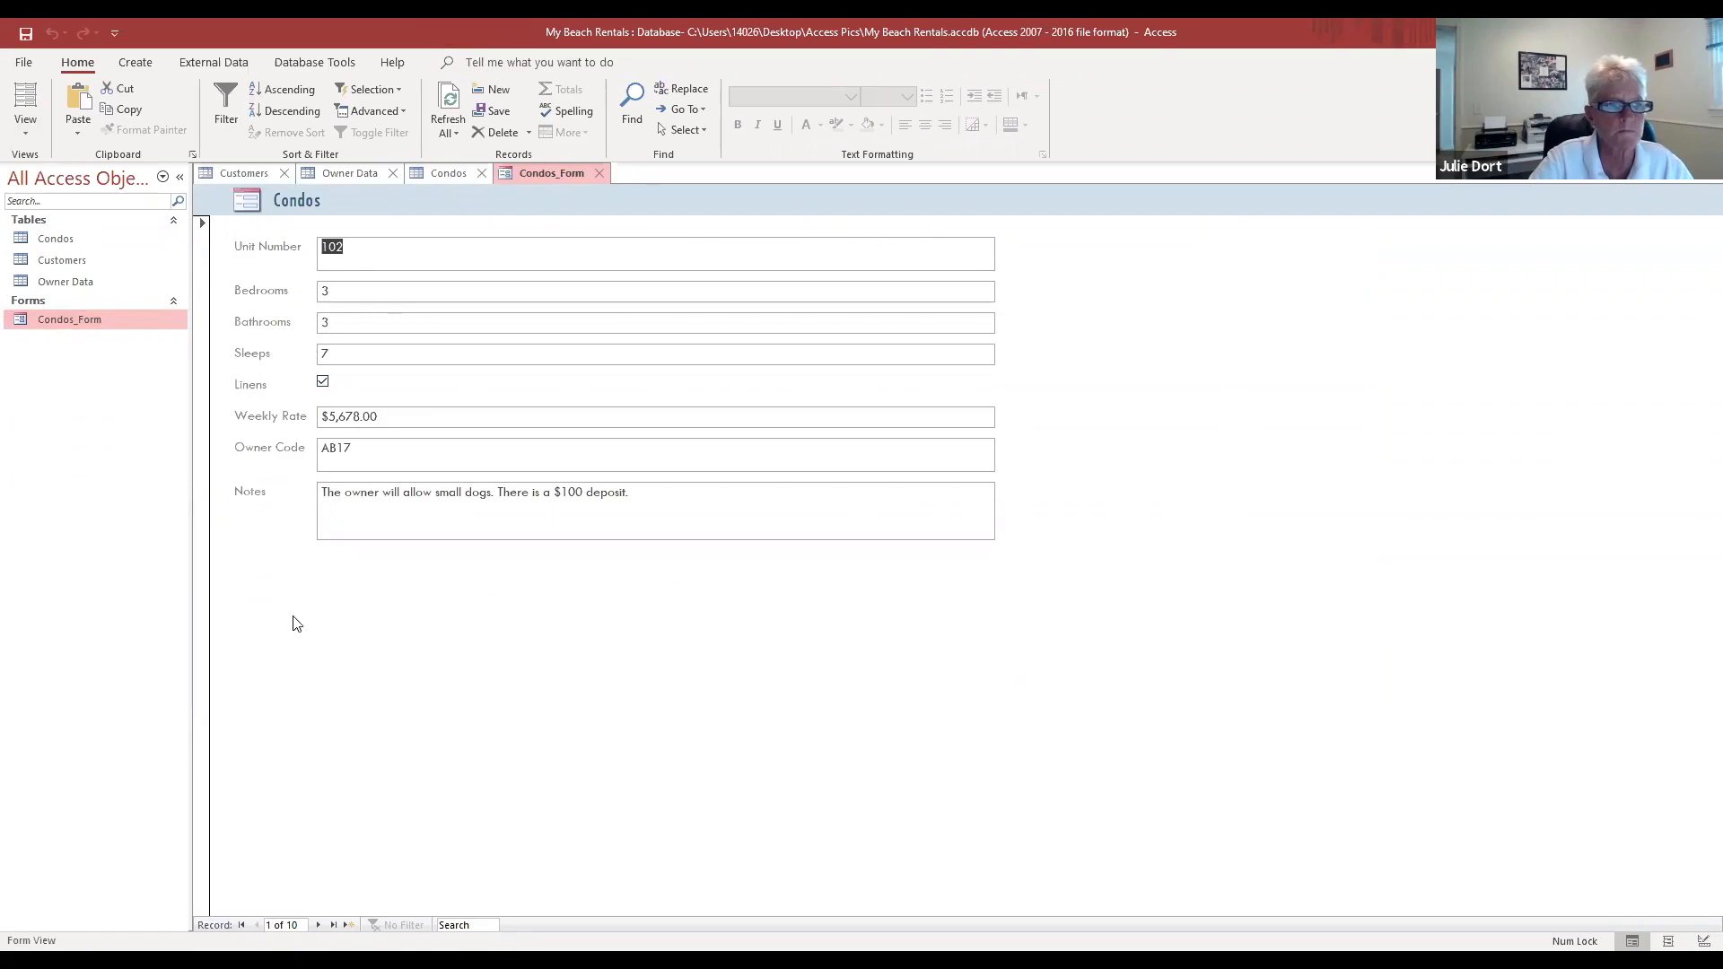
{"action": "left_click", "coordinate": [36, 131]}
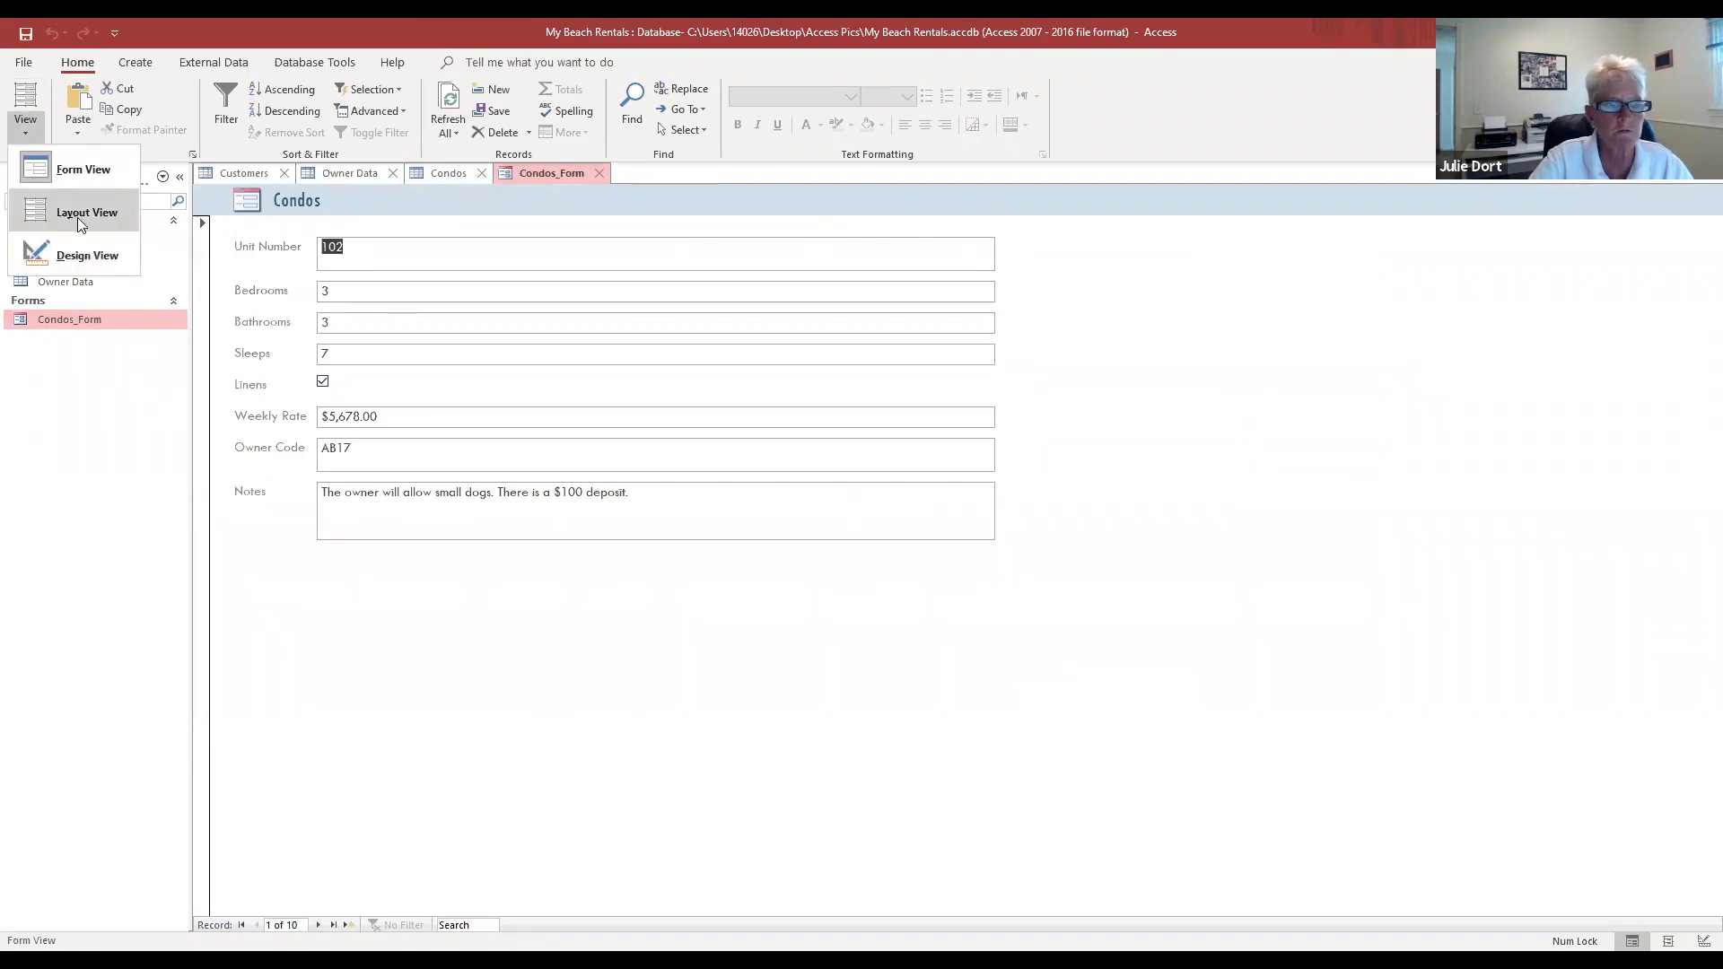
{"action": "left_click", "coordinate": [78, 217]}
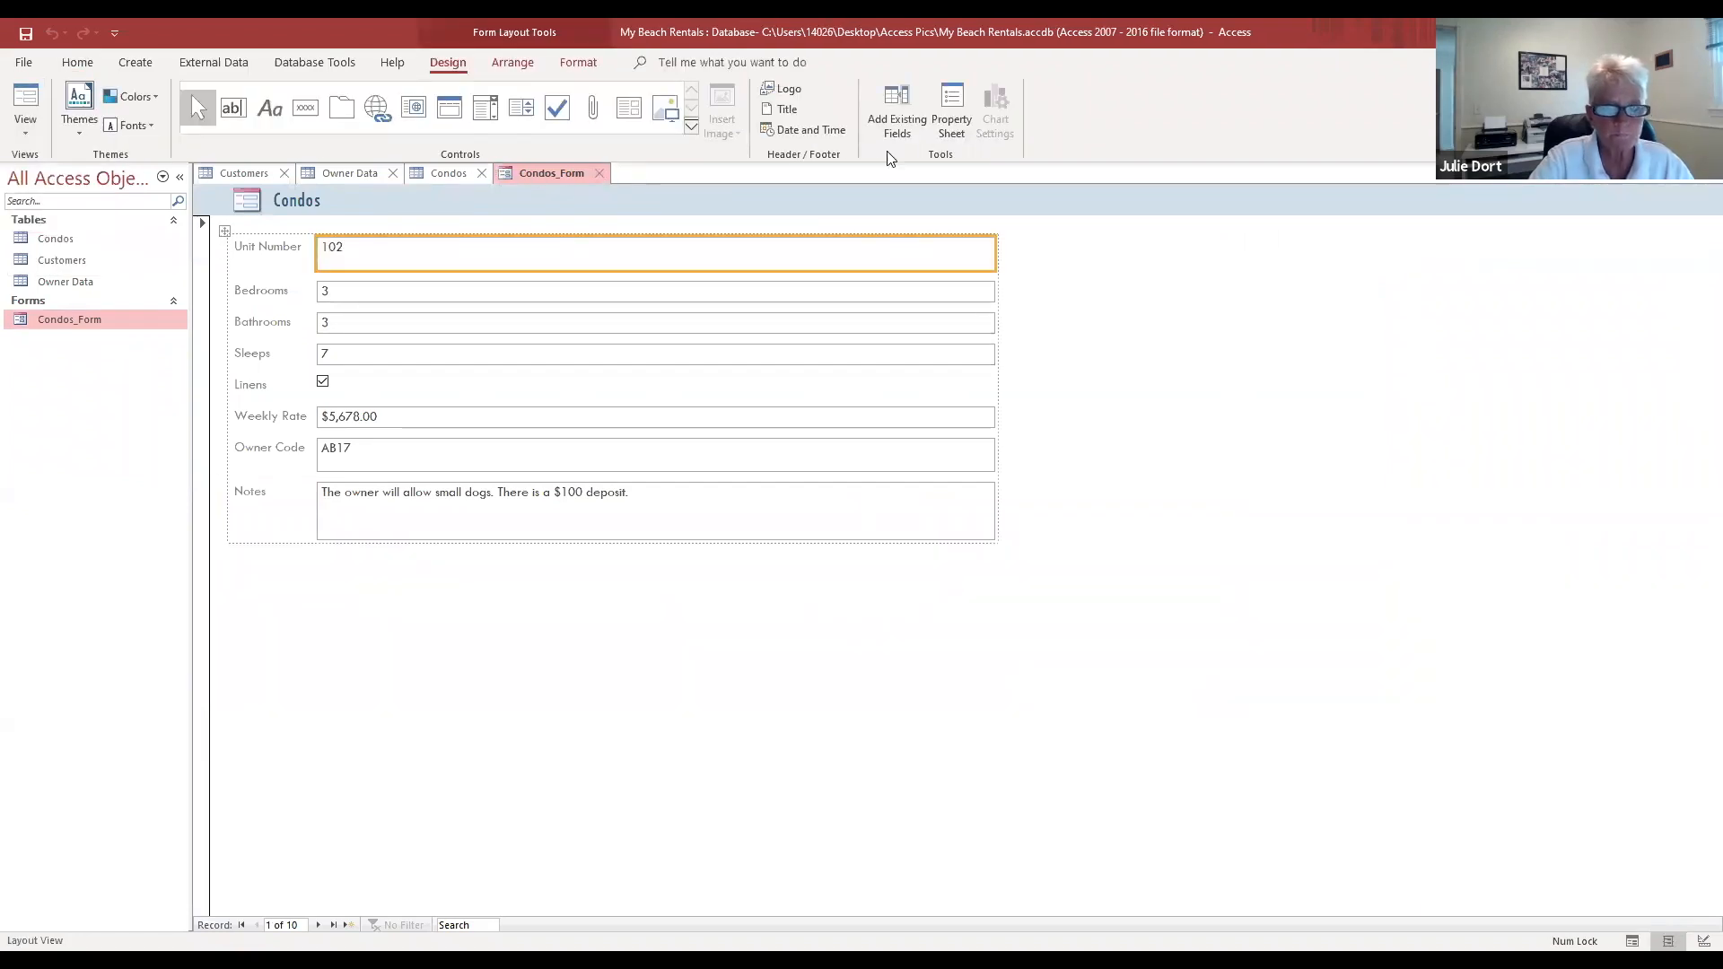
{"action": "left_click", "coordinate": [896, 96]}
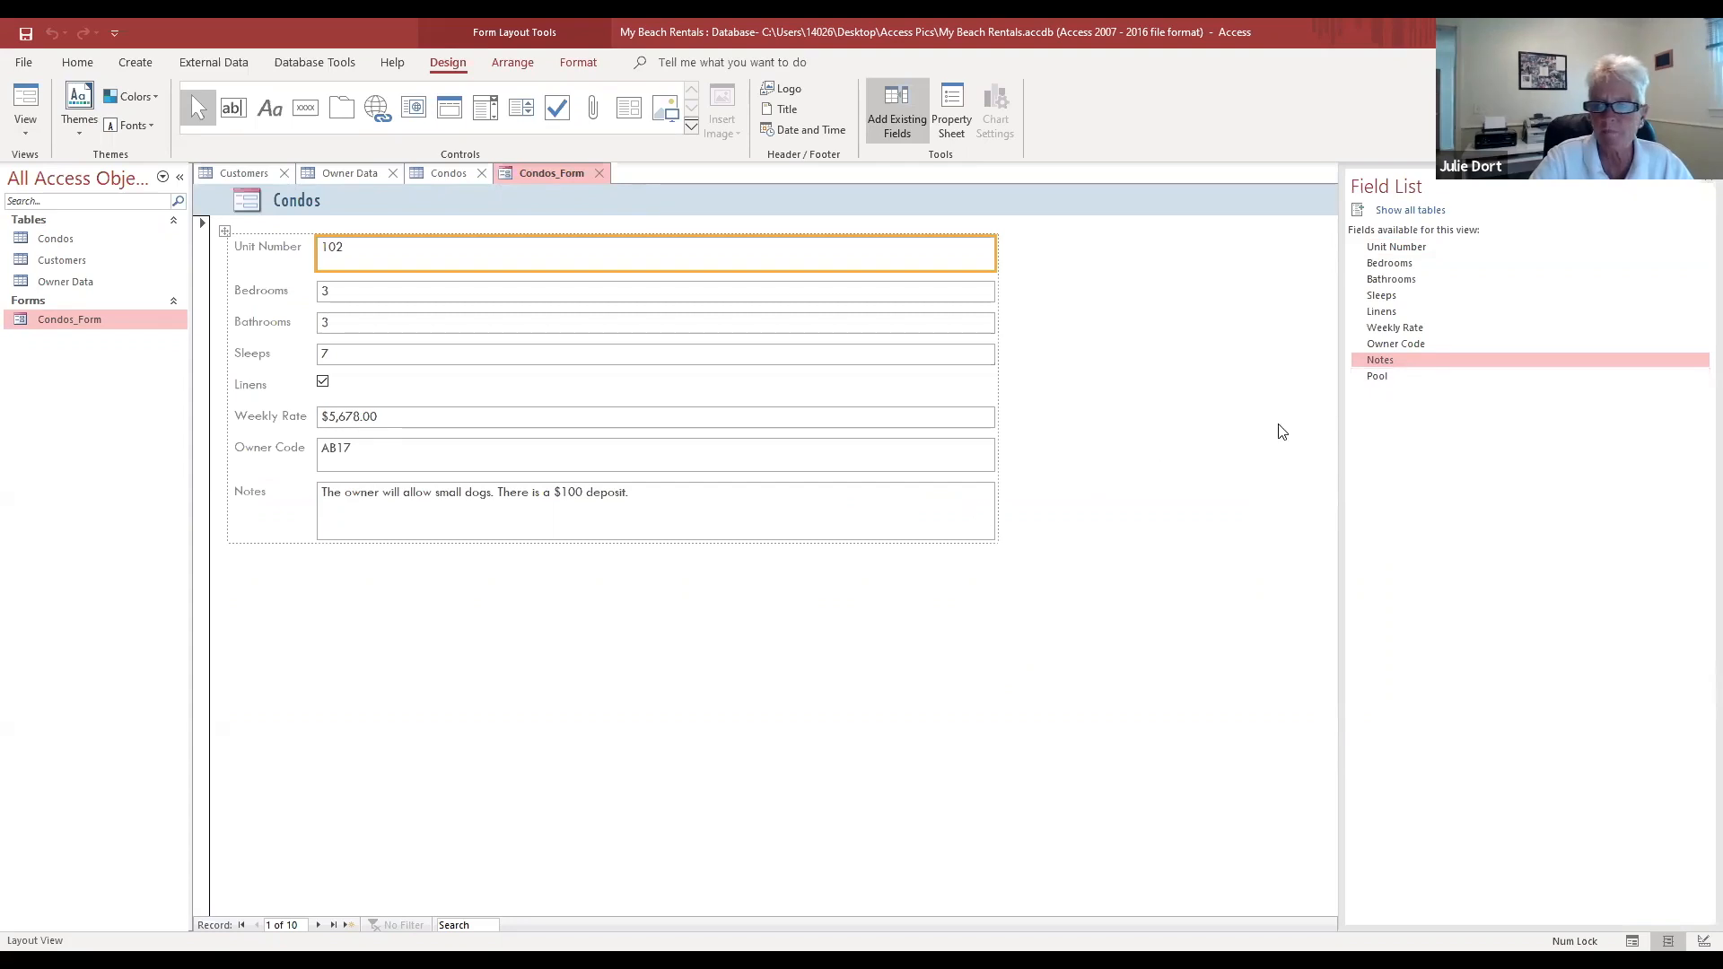
{"action": "left_click_drag", "start_coordinate": [1375, 377], "coordinate": [386, 283]}
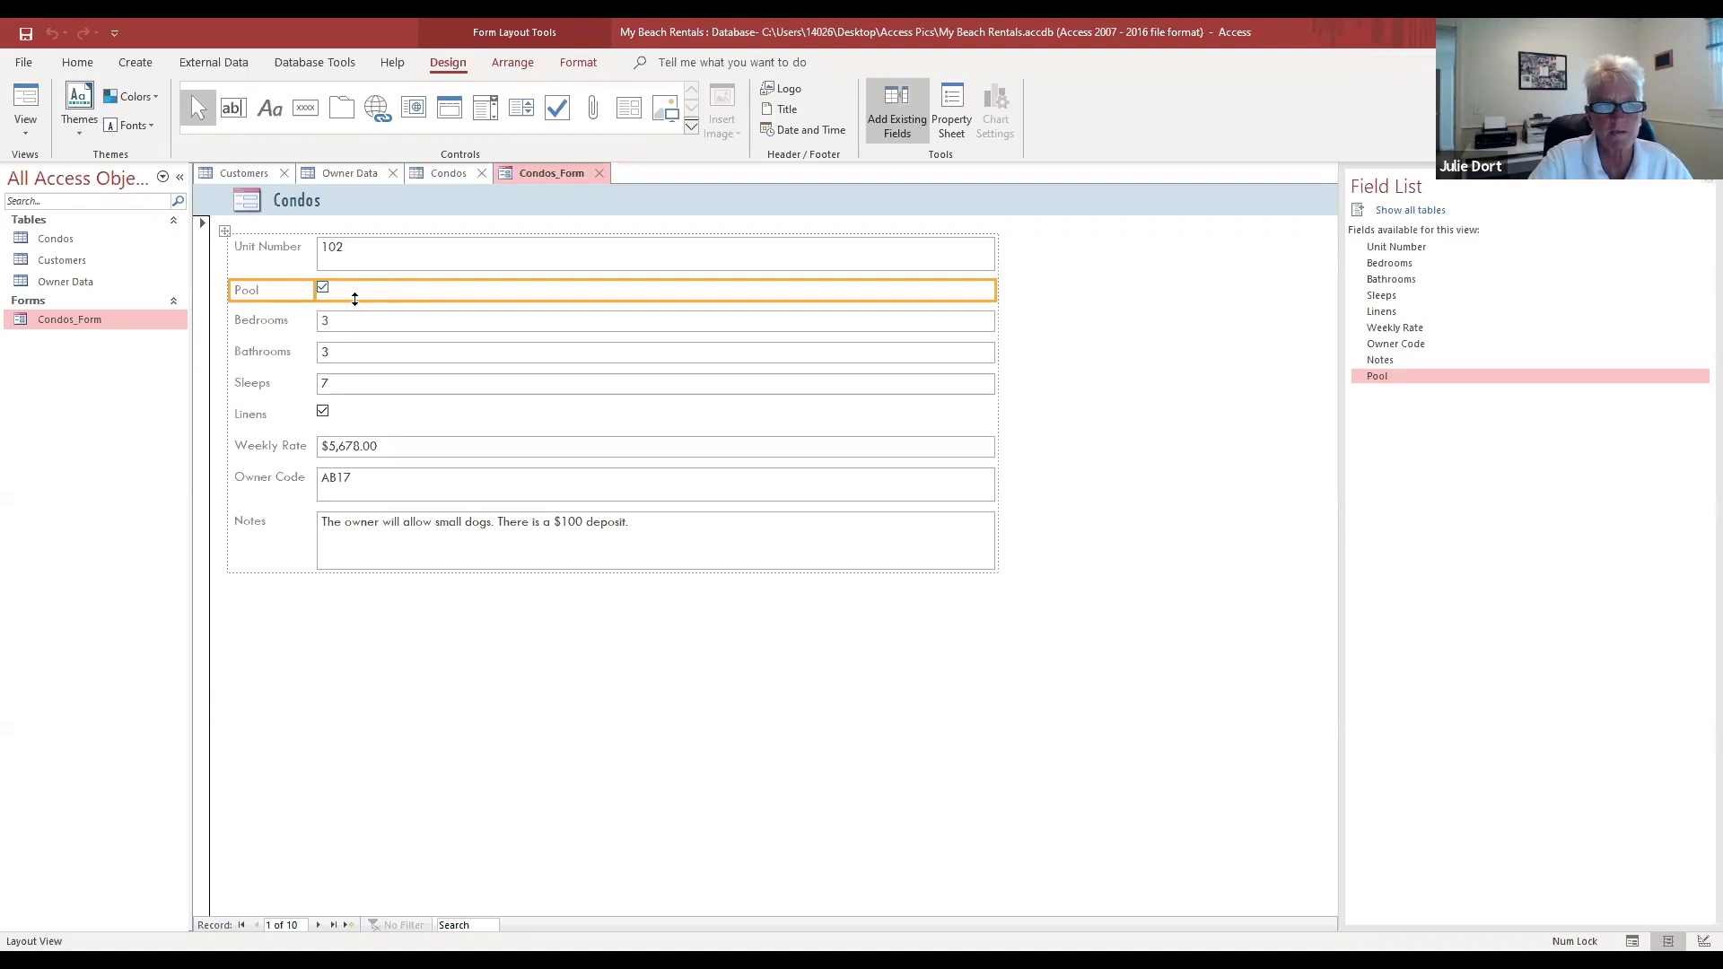
{"action": "left_click_drag", "start_coordinate": [376, 296], "coordinate": [392, 590]}
{"action": "left_click_drag", "start_coordinate": [647, 280], "coordinate": [645, 280]}
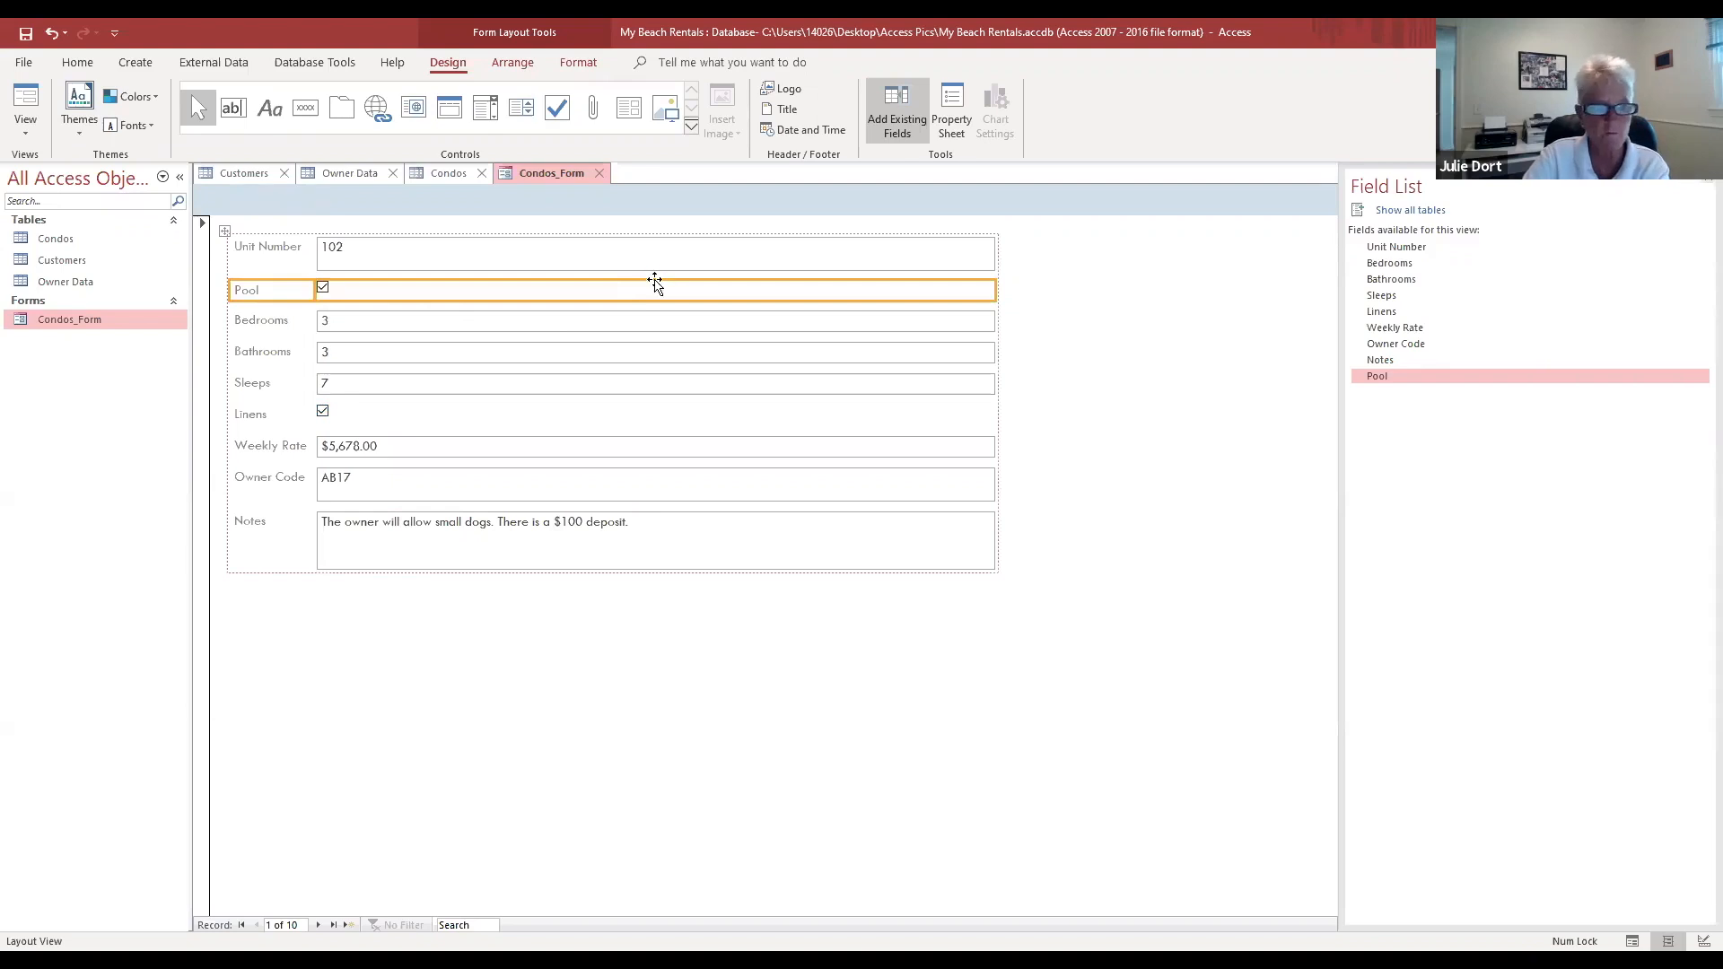
{"action": "key", "text": "Delete"}
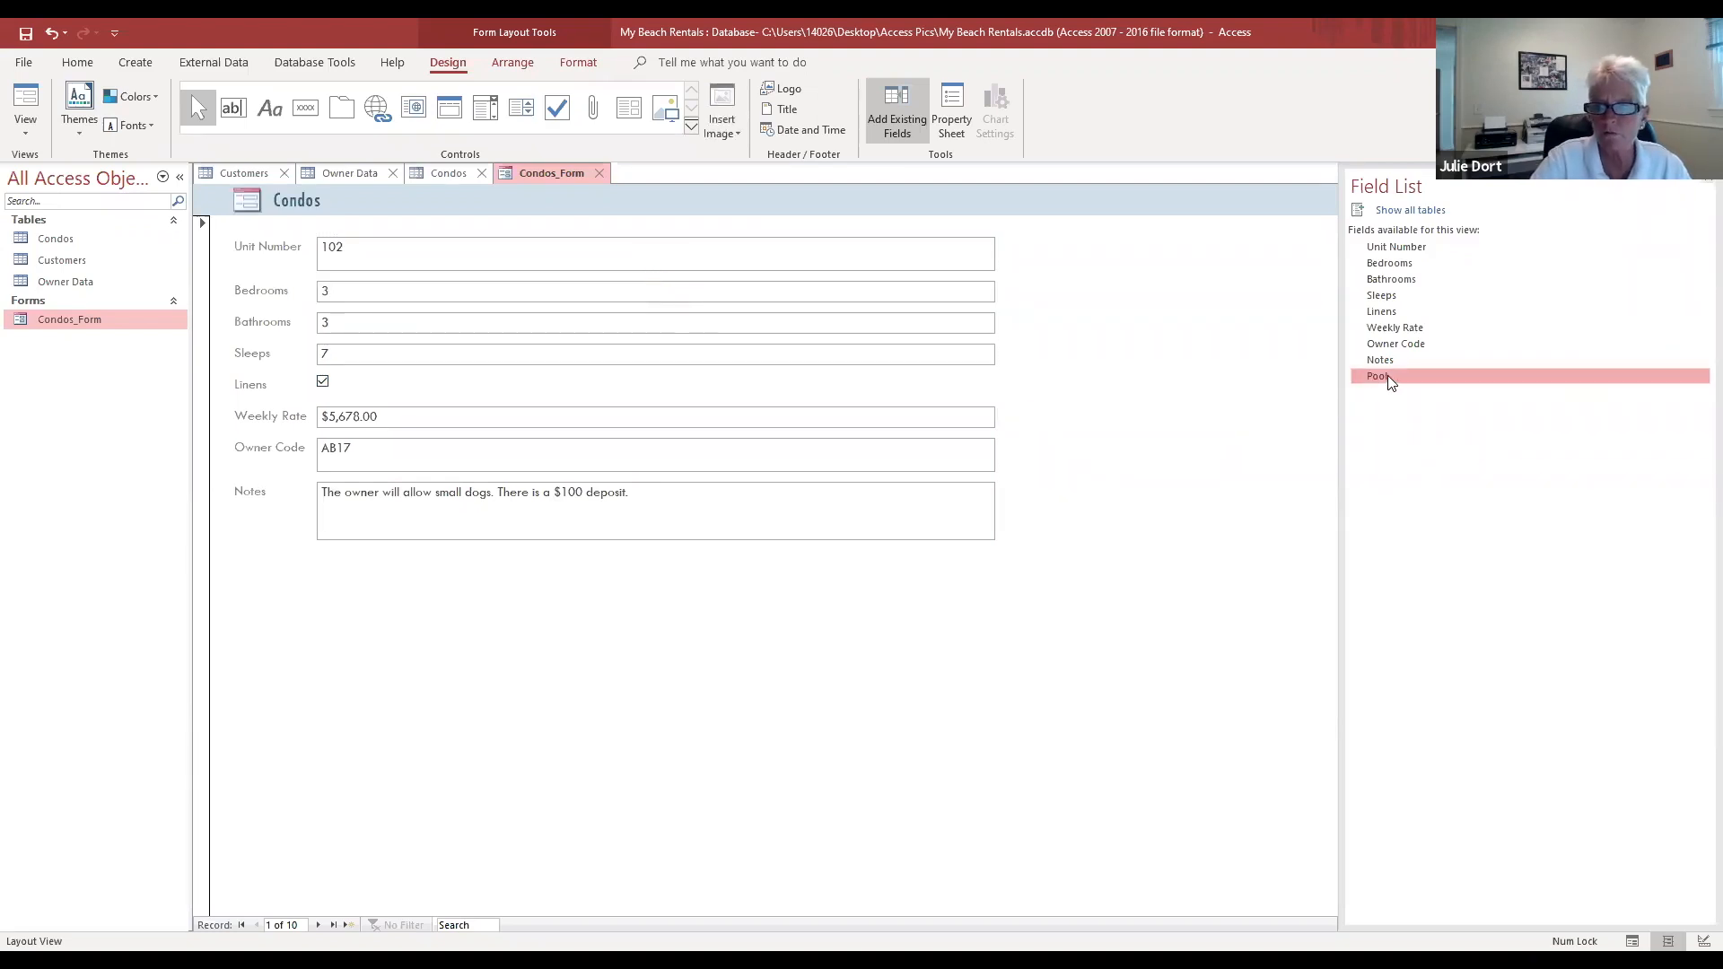
Step: Add the Pool field to Condos_Form and place it between Sleeps and Linens
{"action": "left_click_drag", "start_coordinate": [1379, 377], "coordinate": [342, 556]}
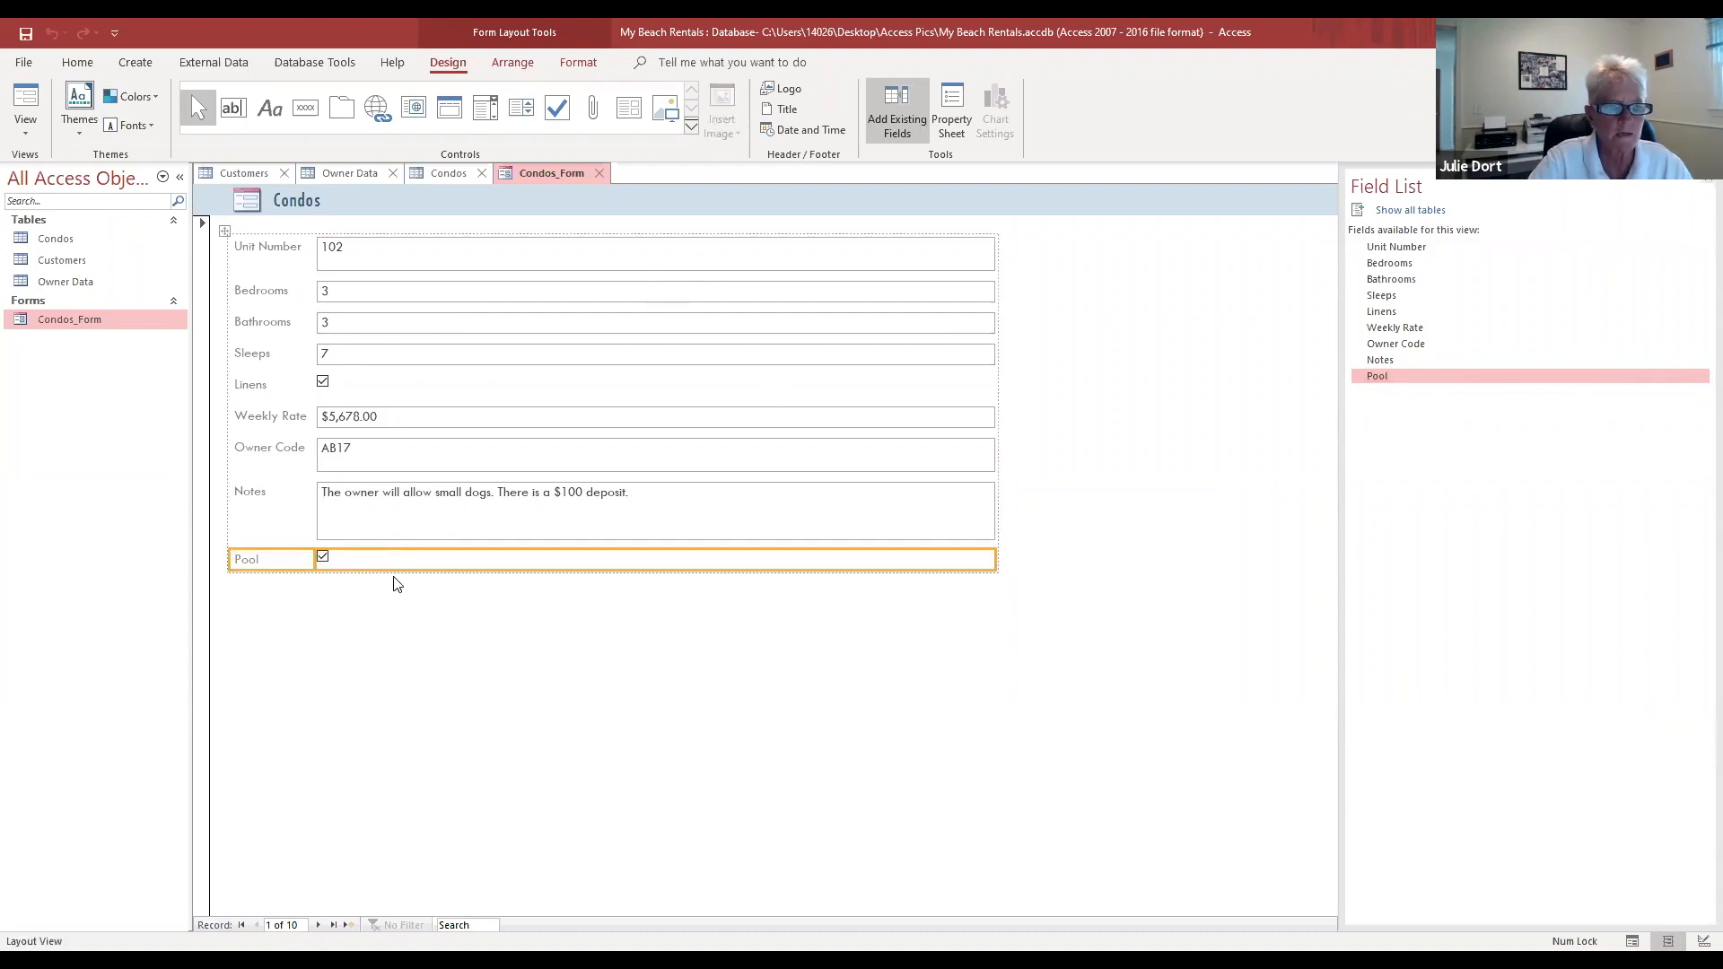
{"action": "left_click_drag", "start_coordinate": [385, 557], "coordinate": [415, 369]}
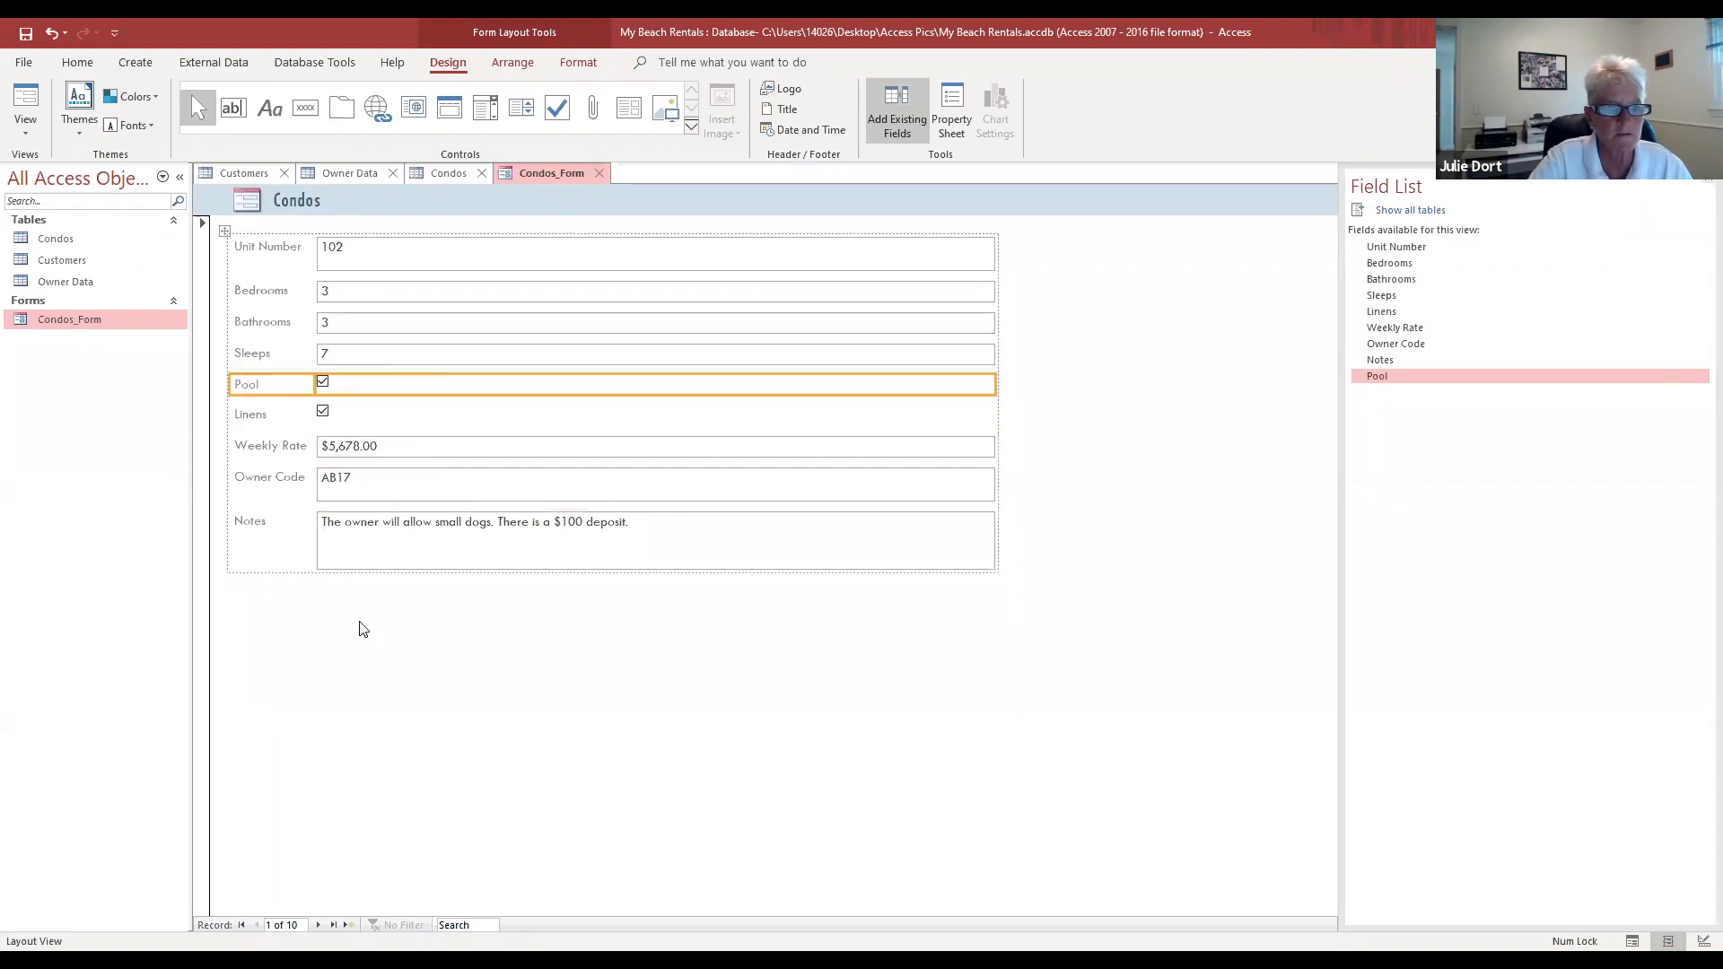
{"action": "left_click", "coordinate": [274, 590]}
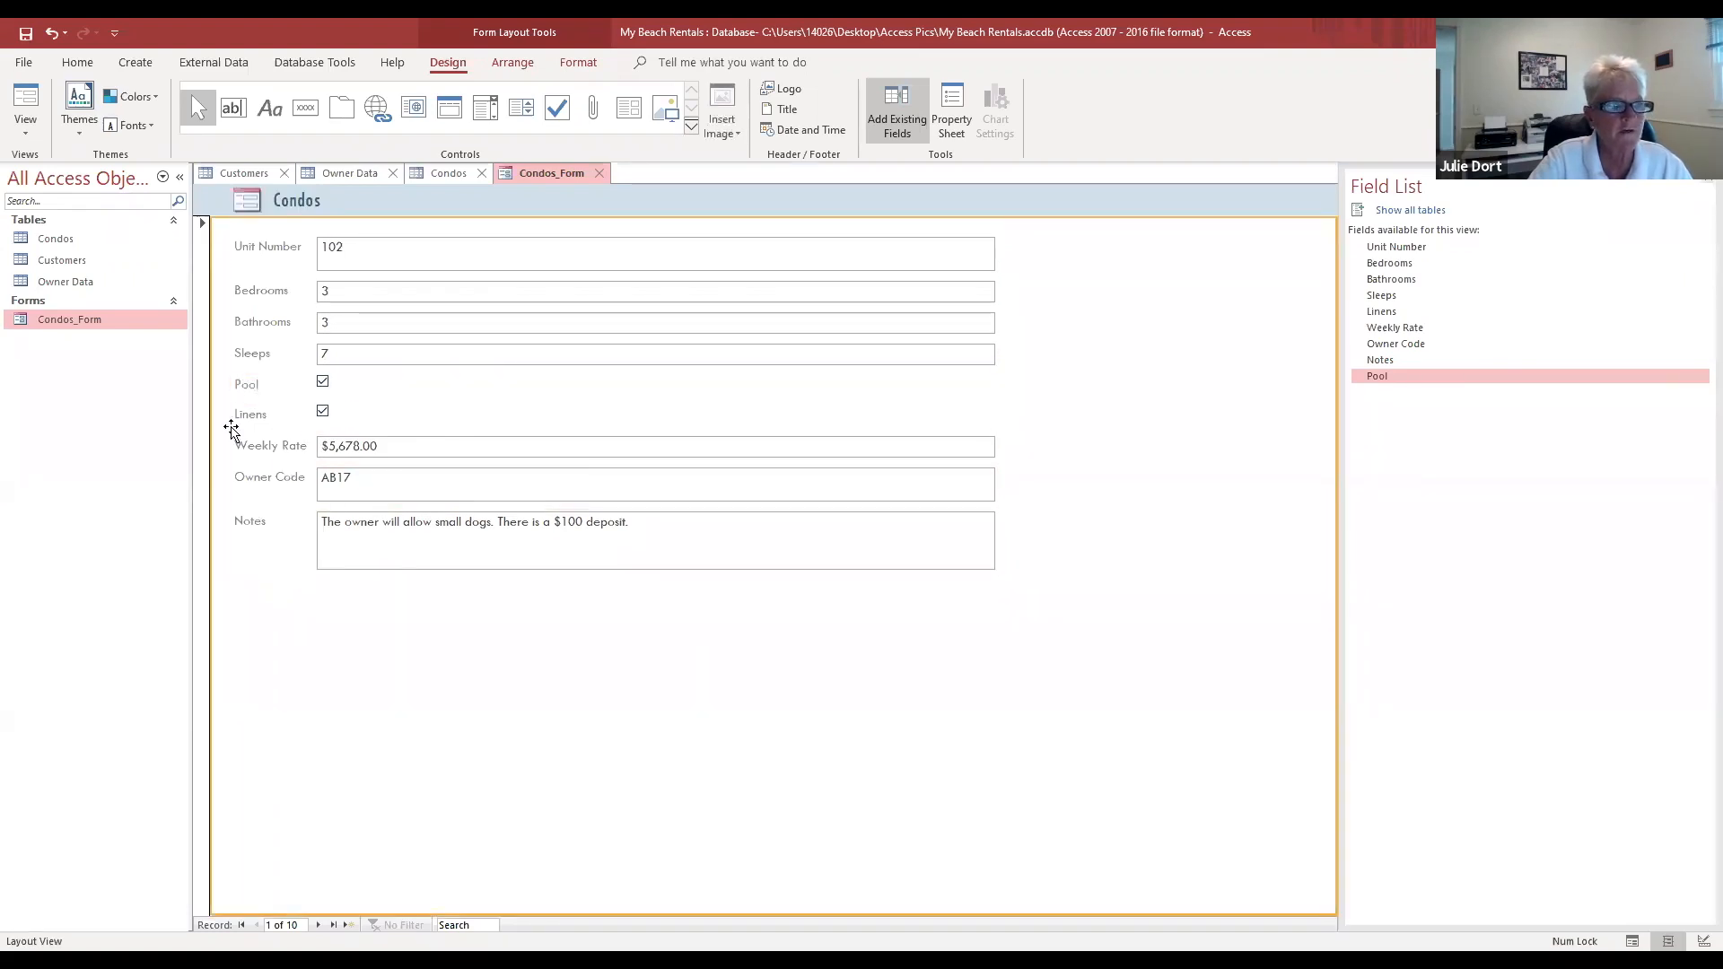
Step: Switch Condos_Form to Form View and check the Pool field record by record up to unit 110
{"action": "left_click", "coordinate": [24, 137]}
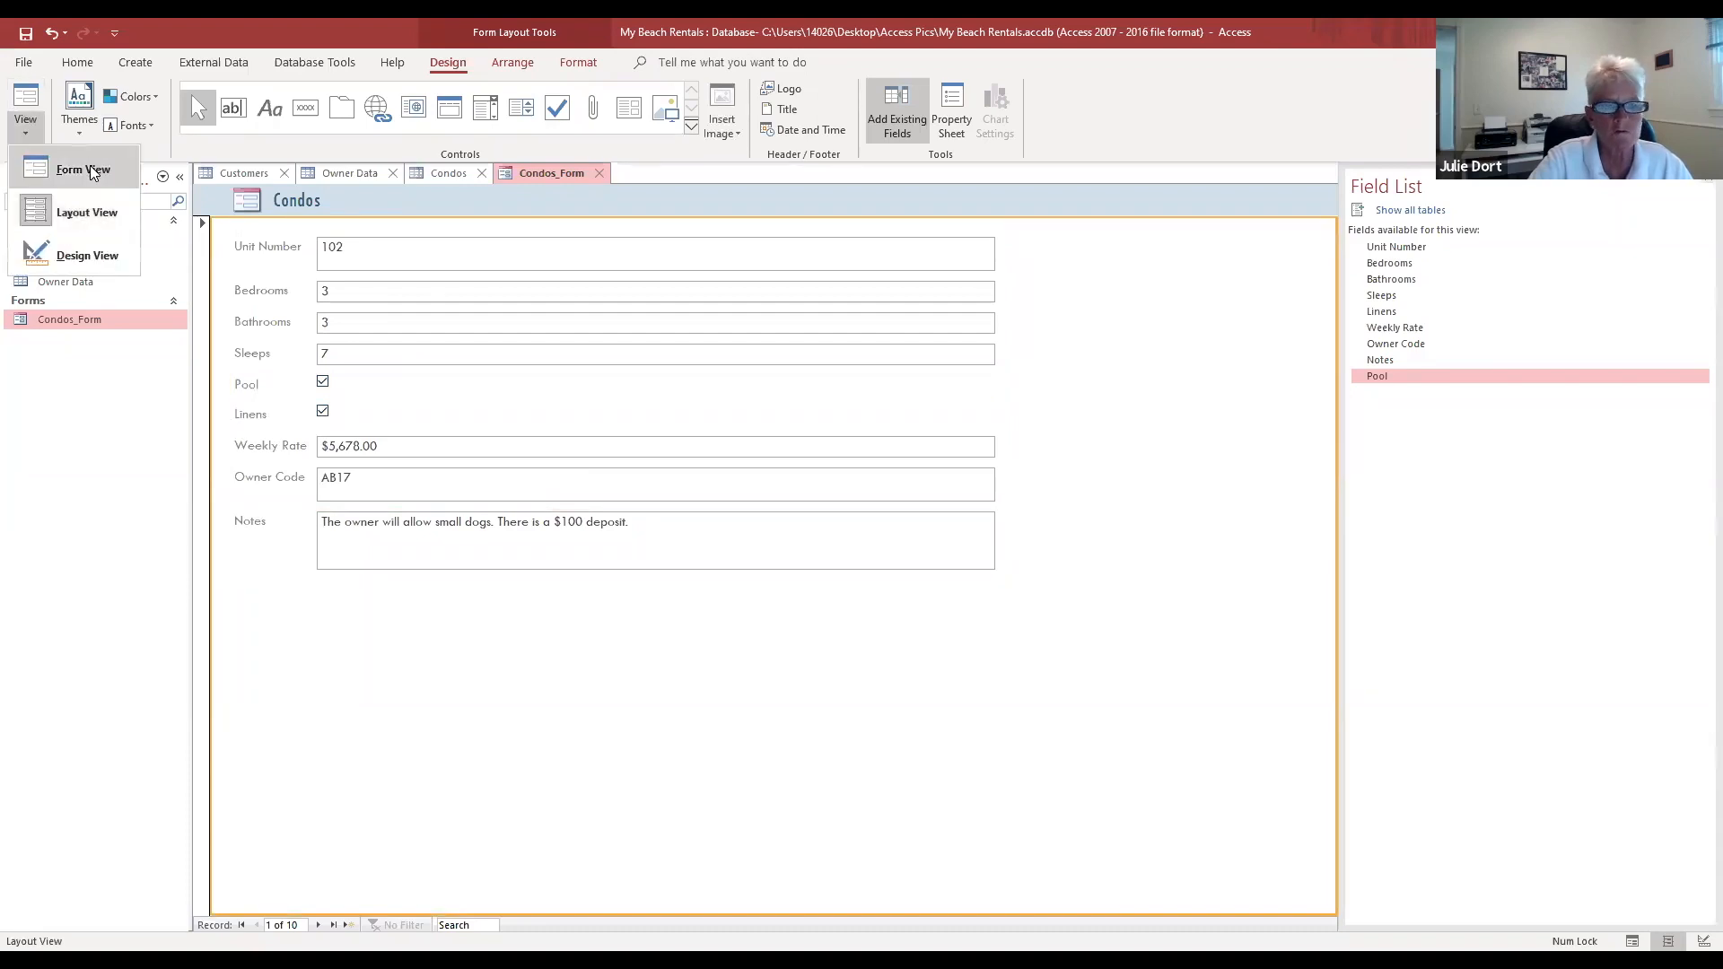
{"action": "left_click", "coordinate": [93, 171]}
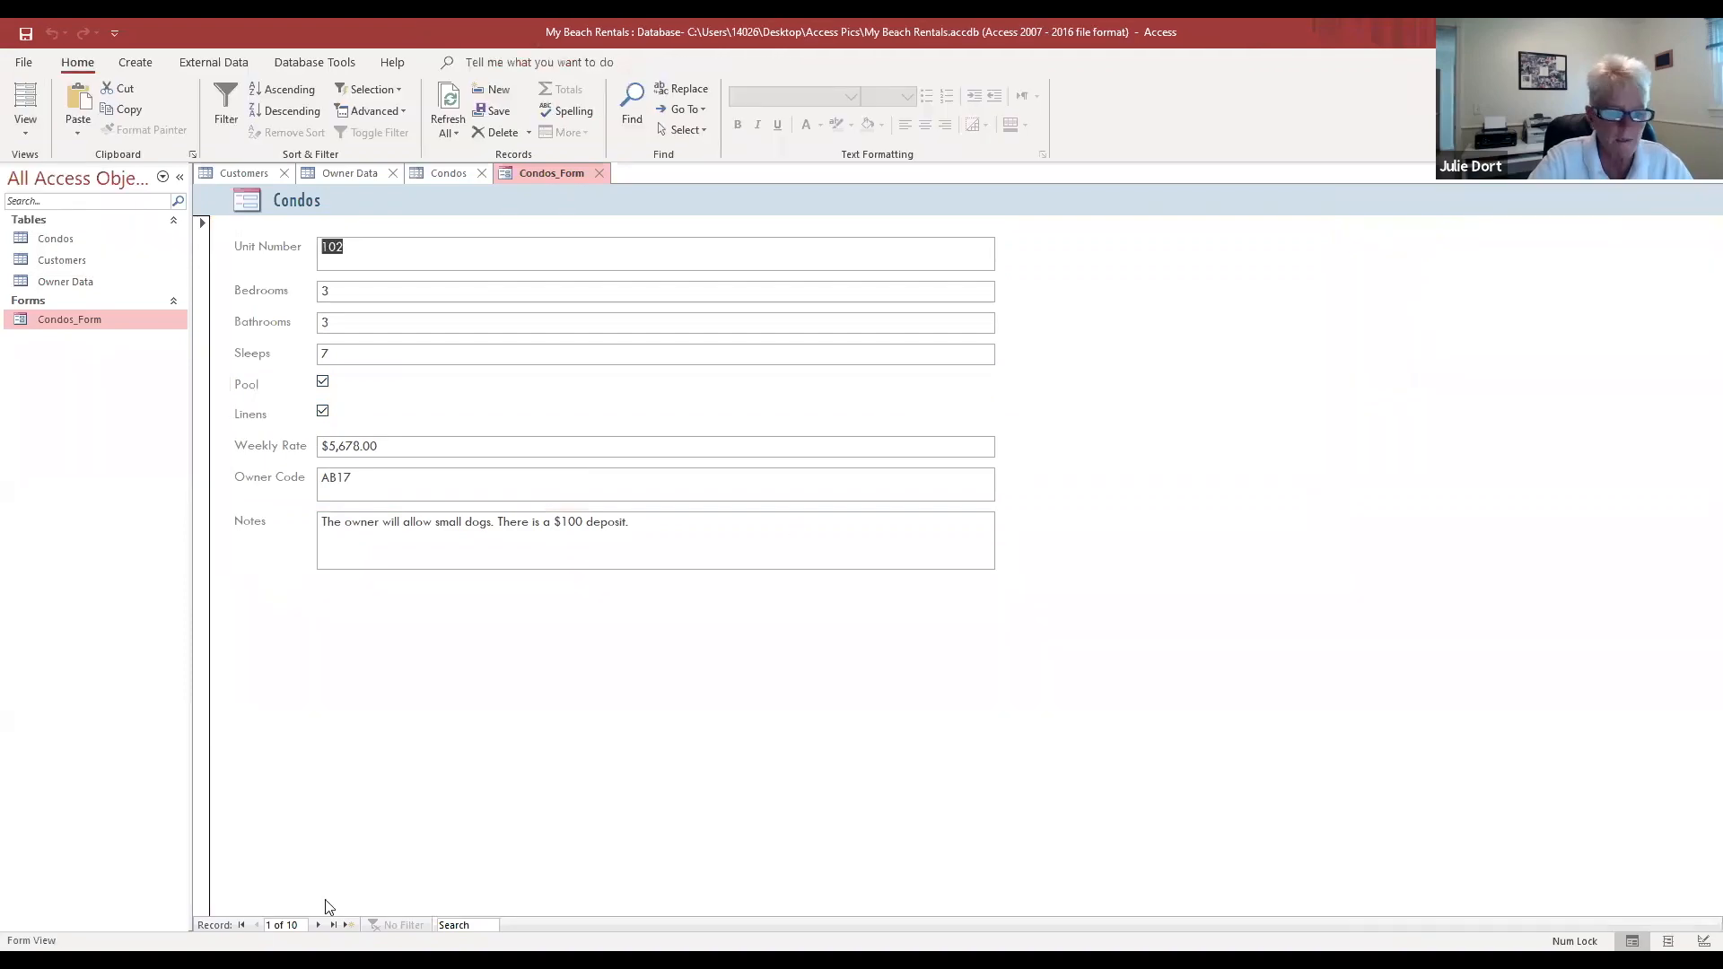
{"action": "left_click", "coordinate": [318, 925]}
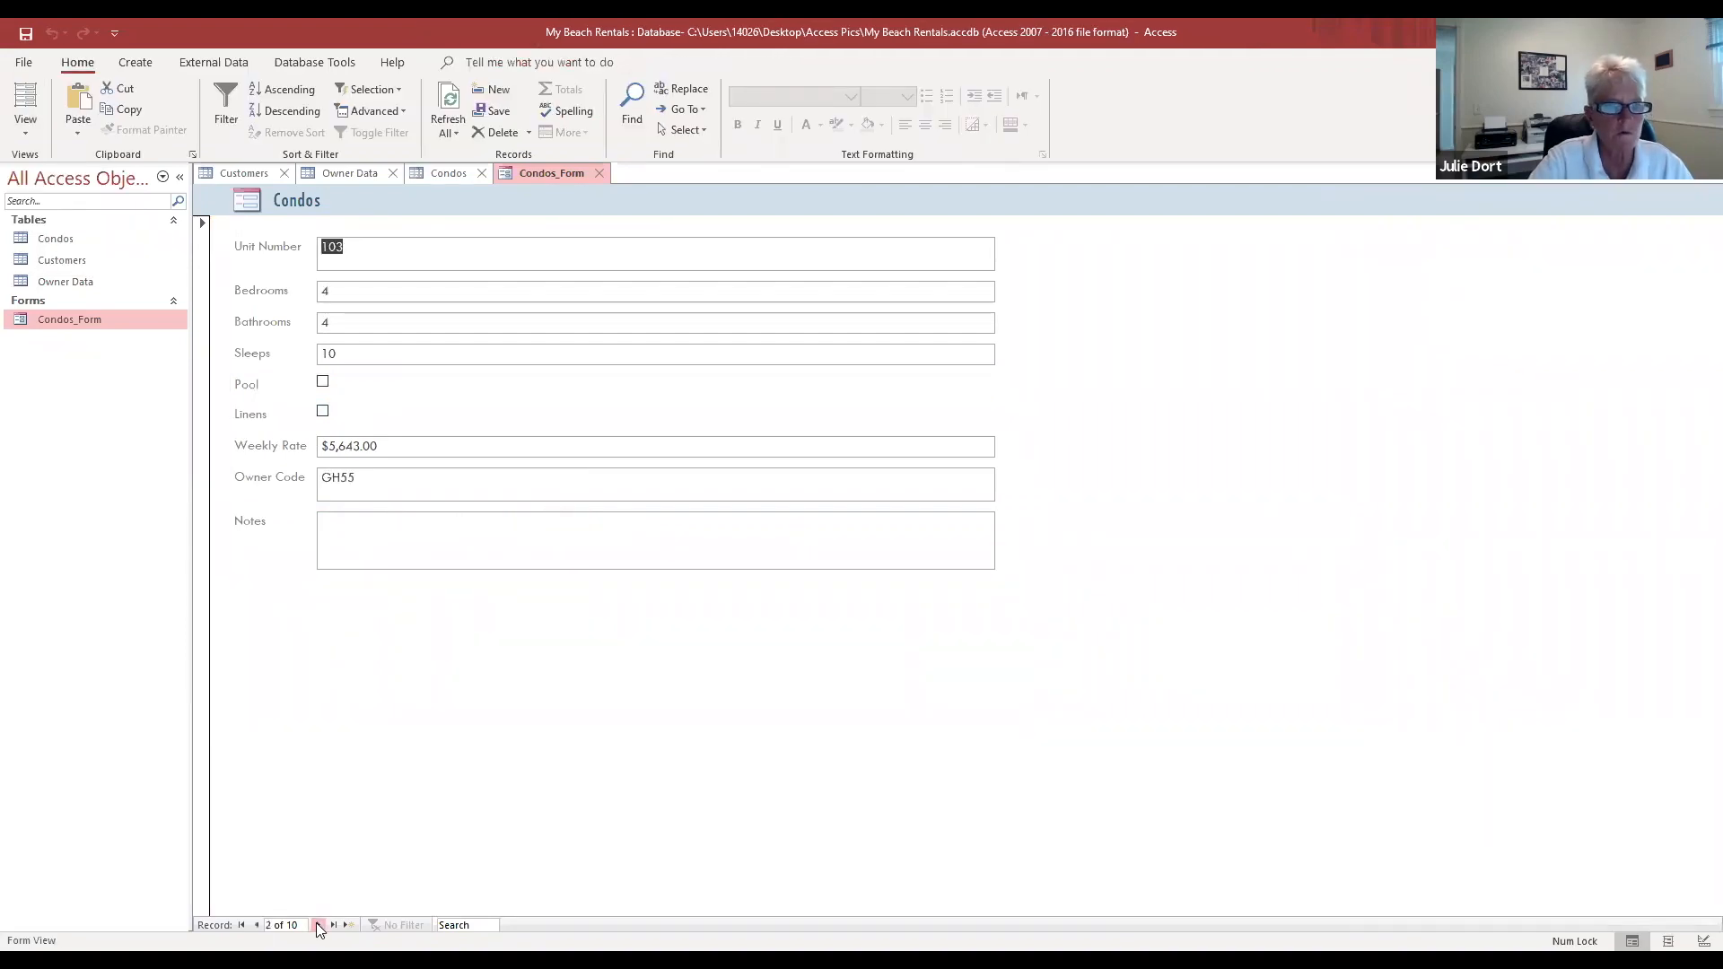
{"action": "left_click", "coordinate": [319, 925]}
{"action": "left_click", "coordinate": [318, 925]}
{"action": "left_click", "coordinate": [318, 925]}
{"action": "left_click", "coordinate": [319, 925]}
{"action": "left_click", "coordinate": [321, 924]}
{"action": "left_click", "coordinate": [320, 924]}
{"action": "left_click", "coordinate": [320, 924]}
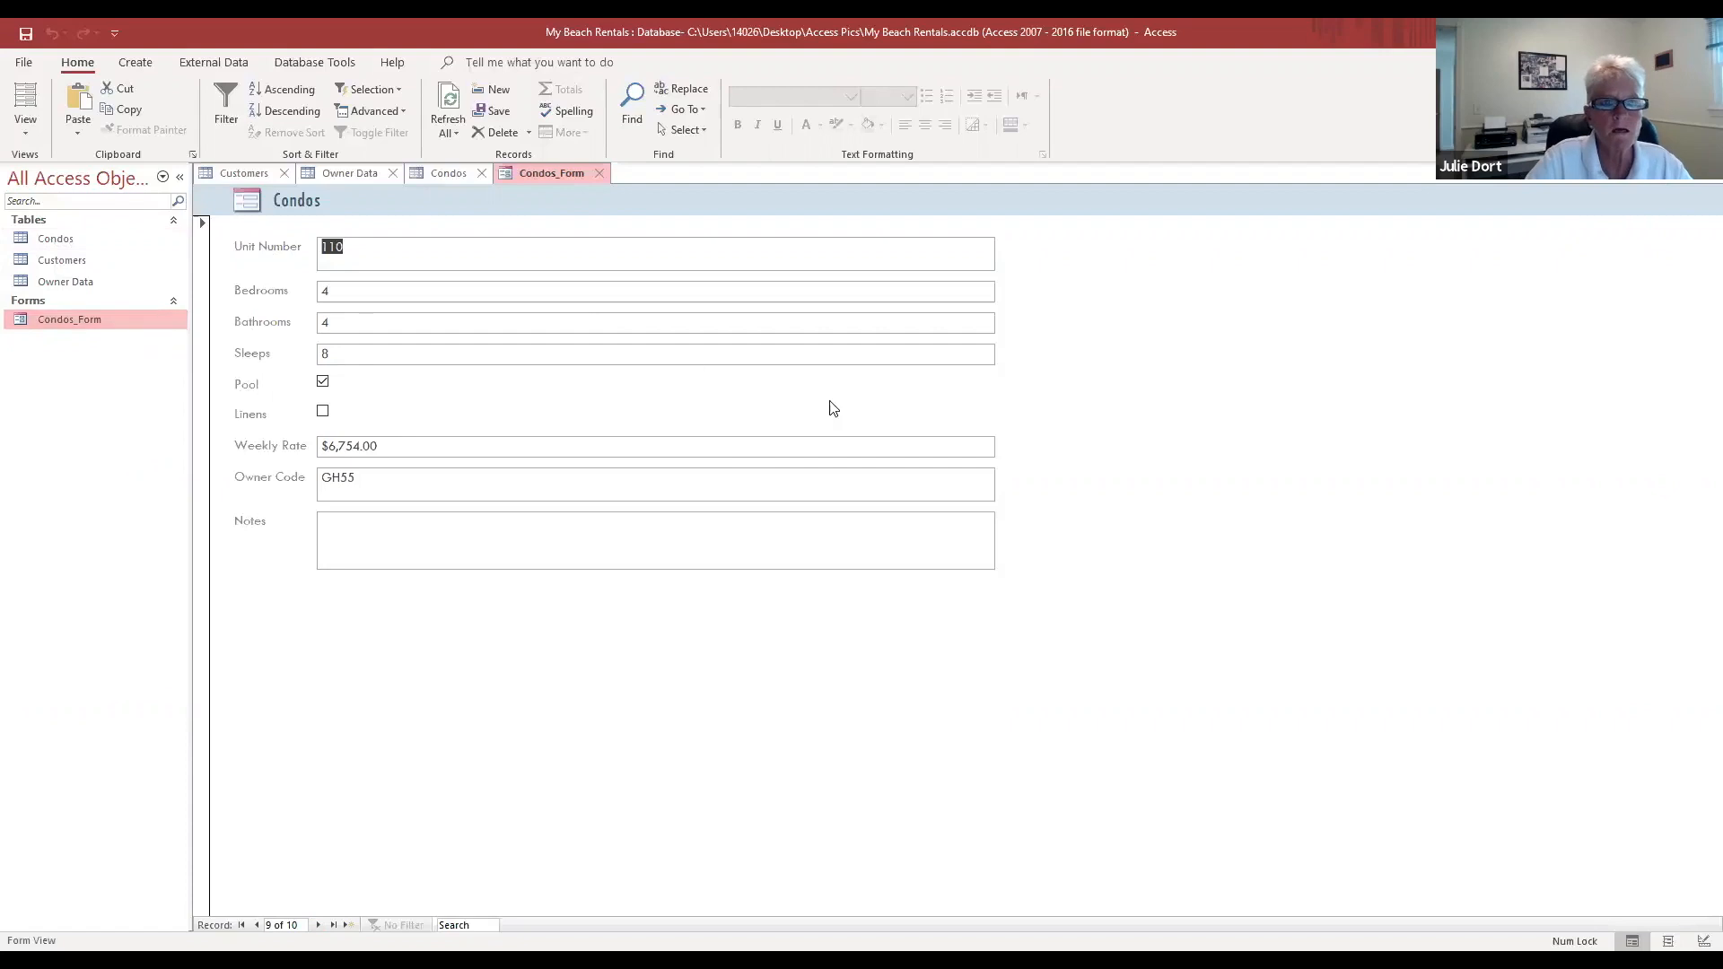
{"action": "key", "text": "F2"}
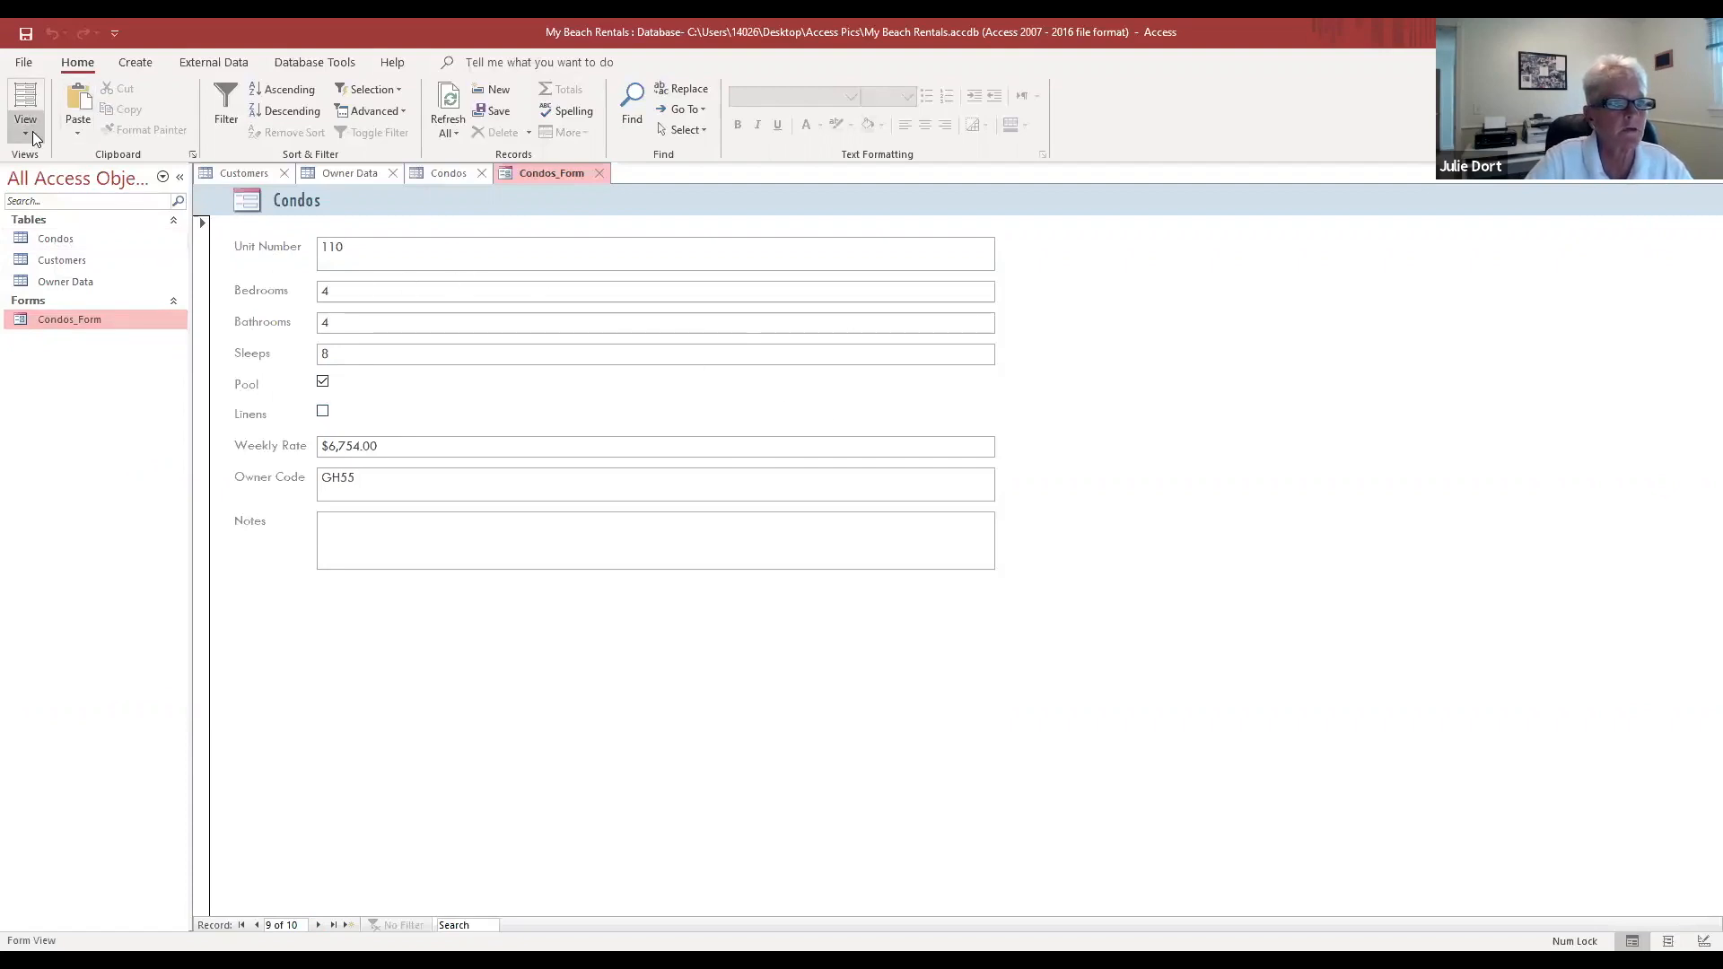
Step: Open the Customers table in Design View, add a Mailers field with the Short Text data type, and save the design
{"action": "double_click", "coordinate": [76, 262]}
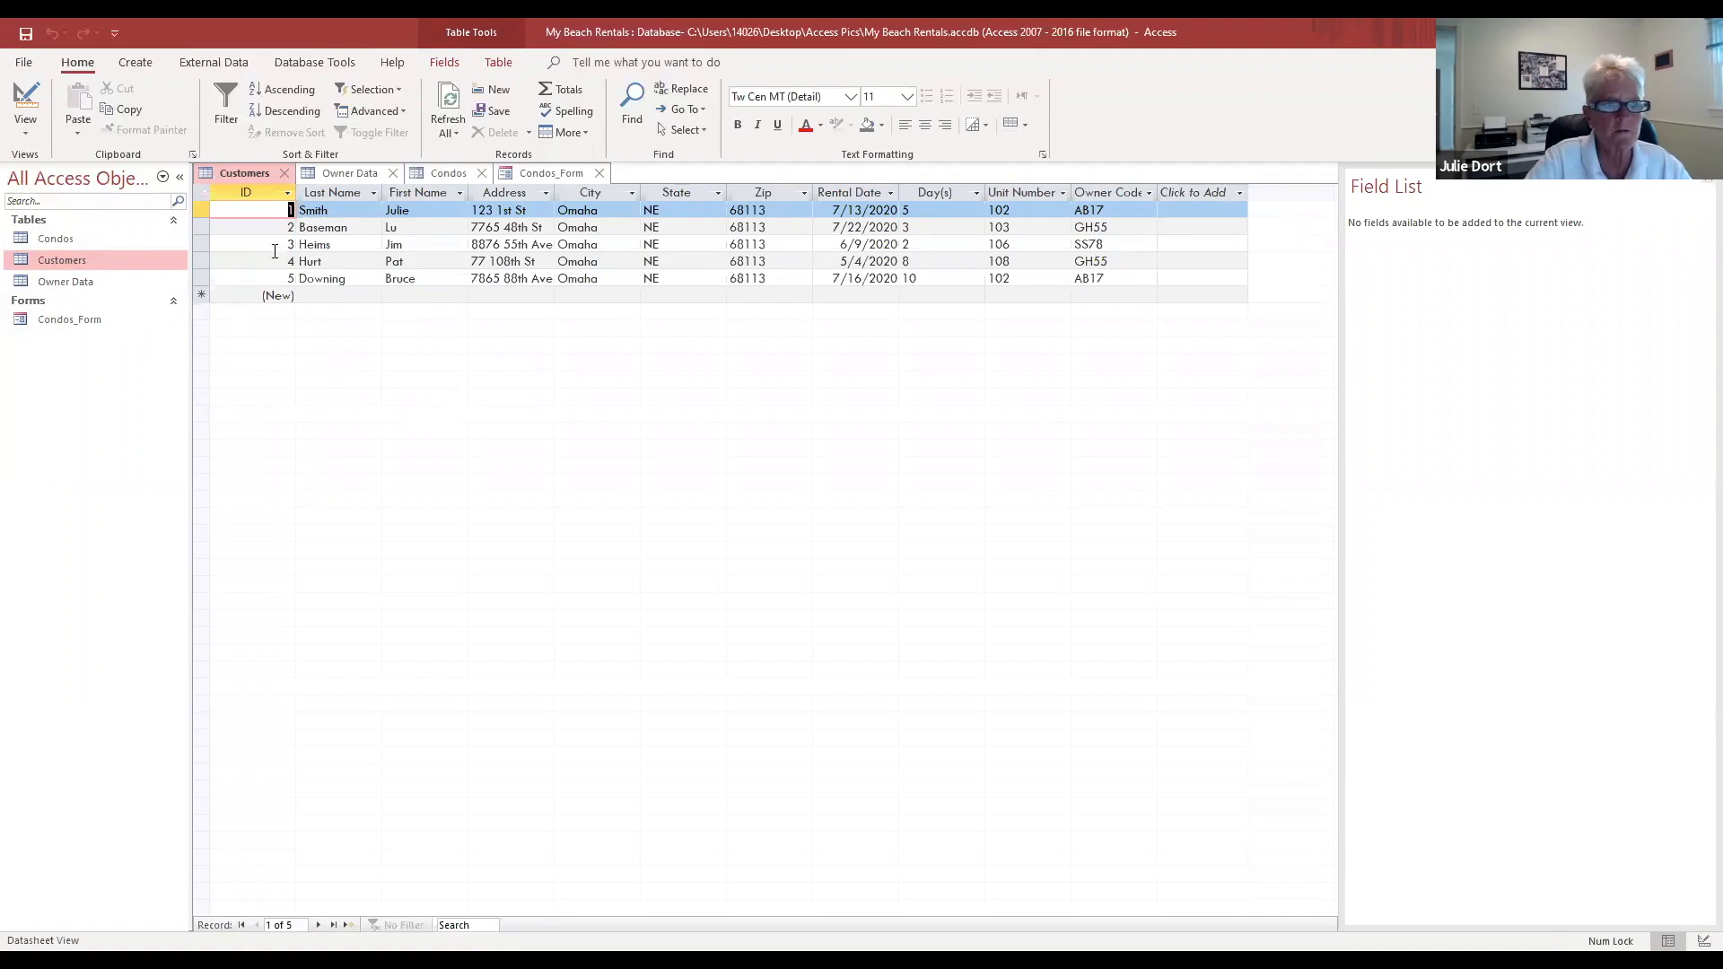
{"action": "left_click", "coordinate": [26, 108]}
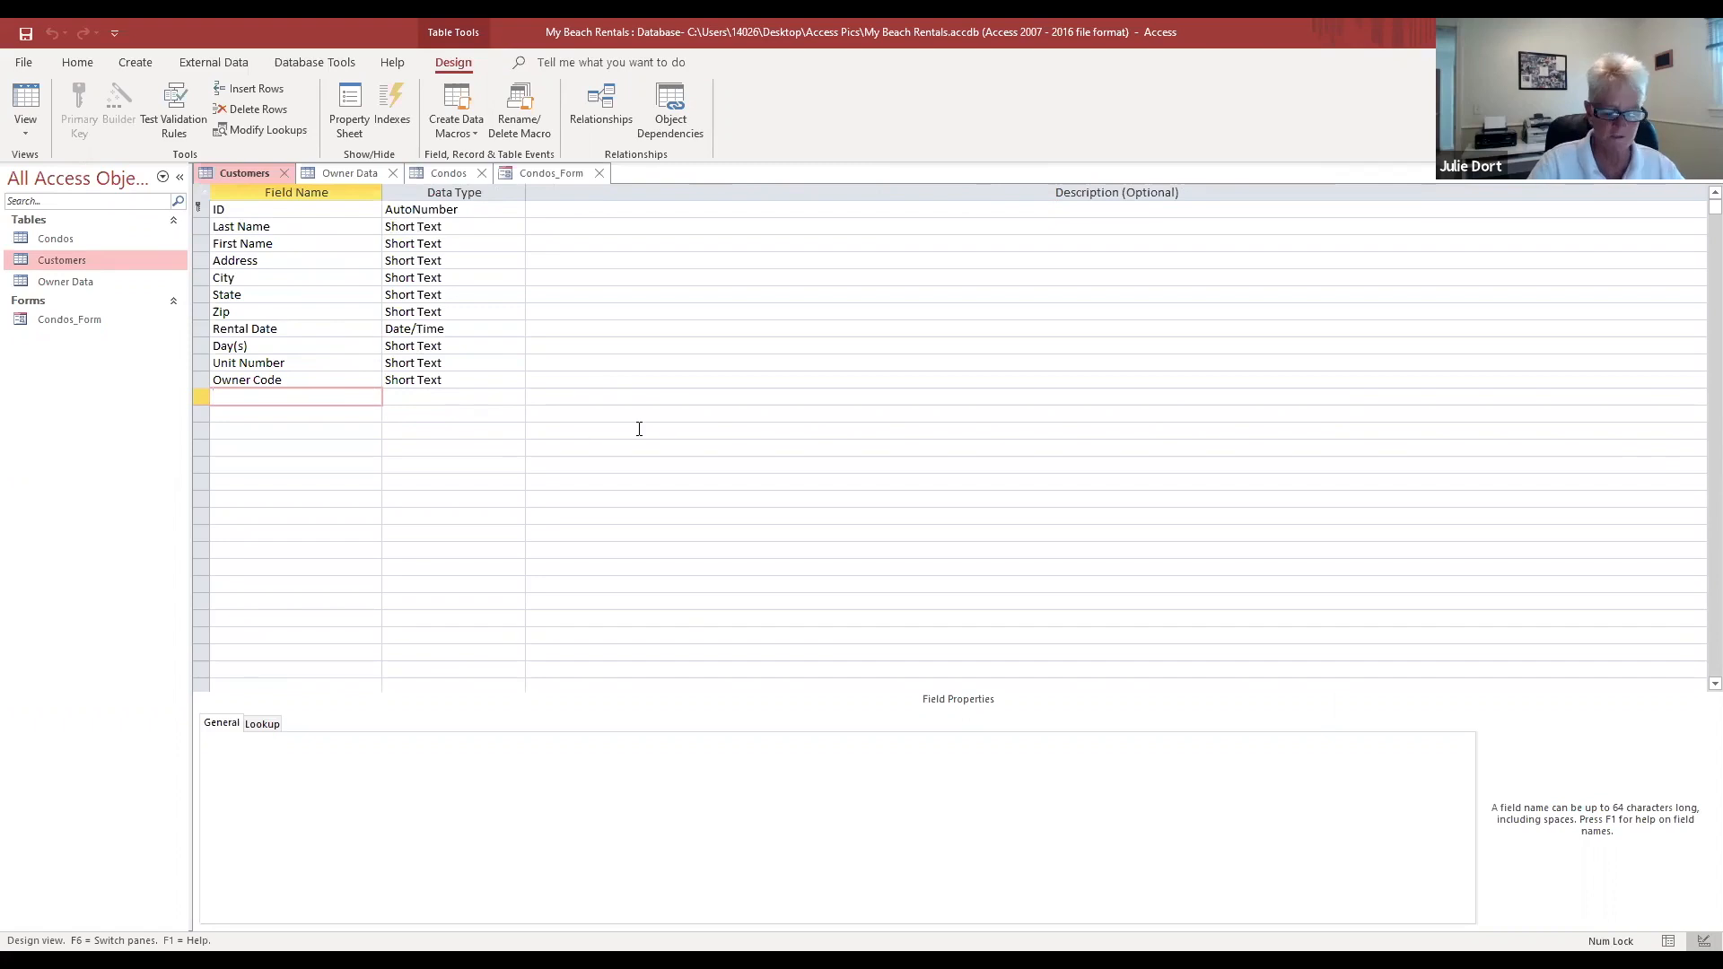
{"action": "type", "text": "M"}
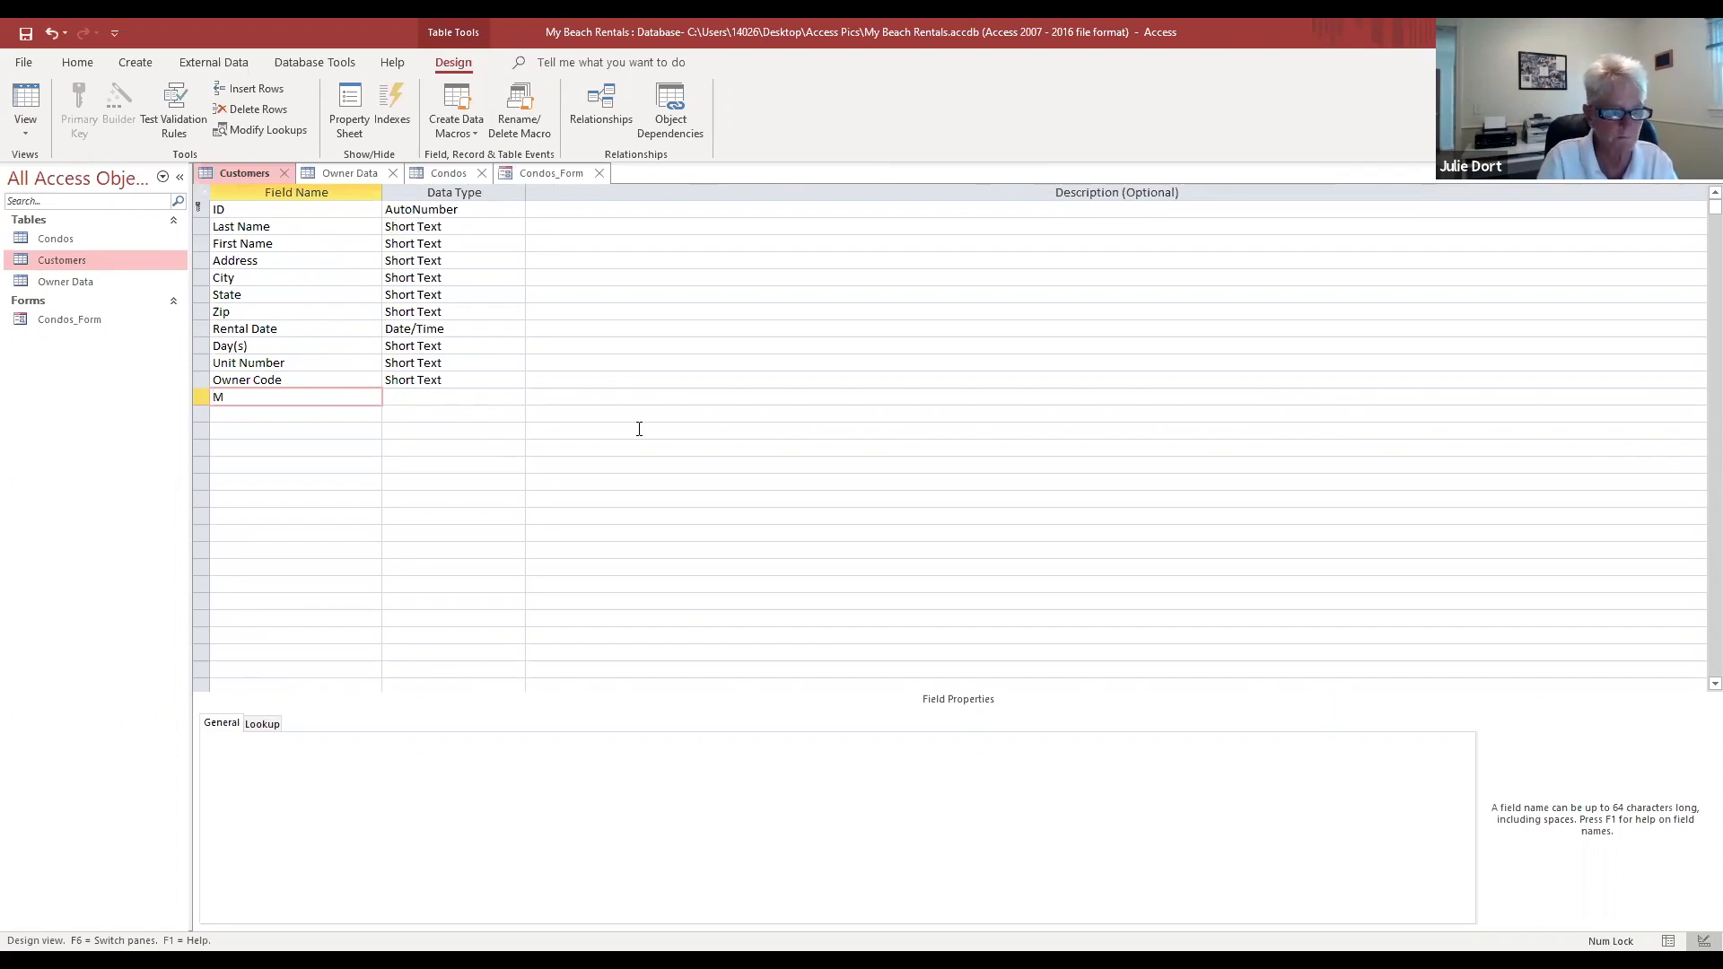
{"action": "type", "text": "ailers"}
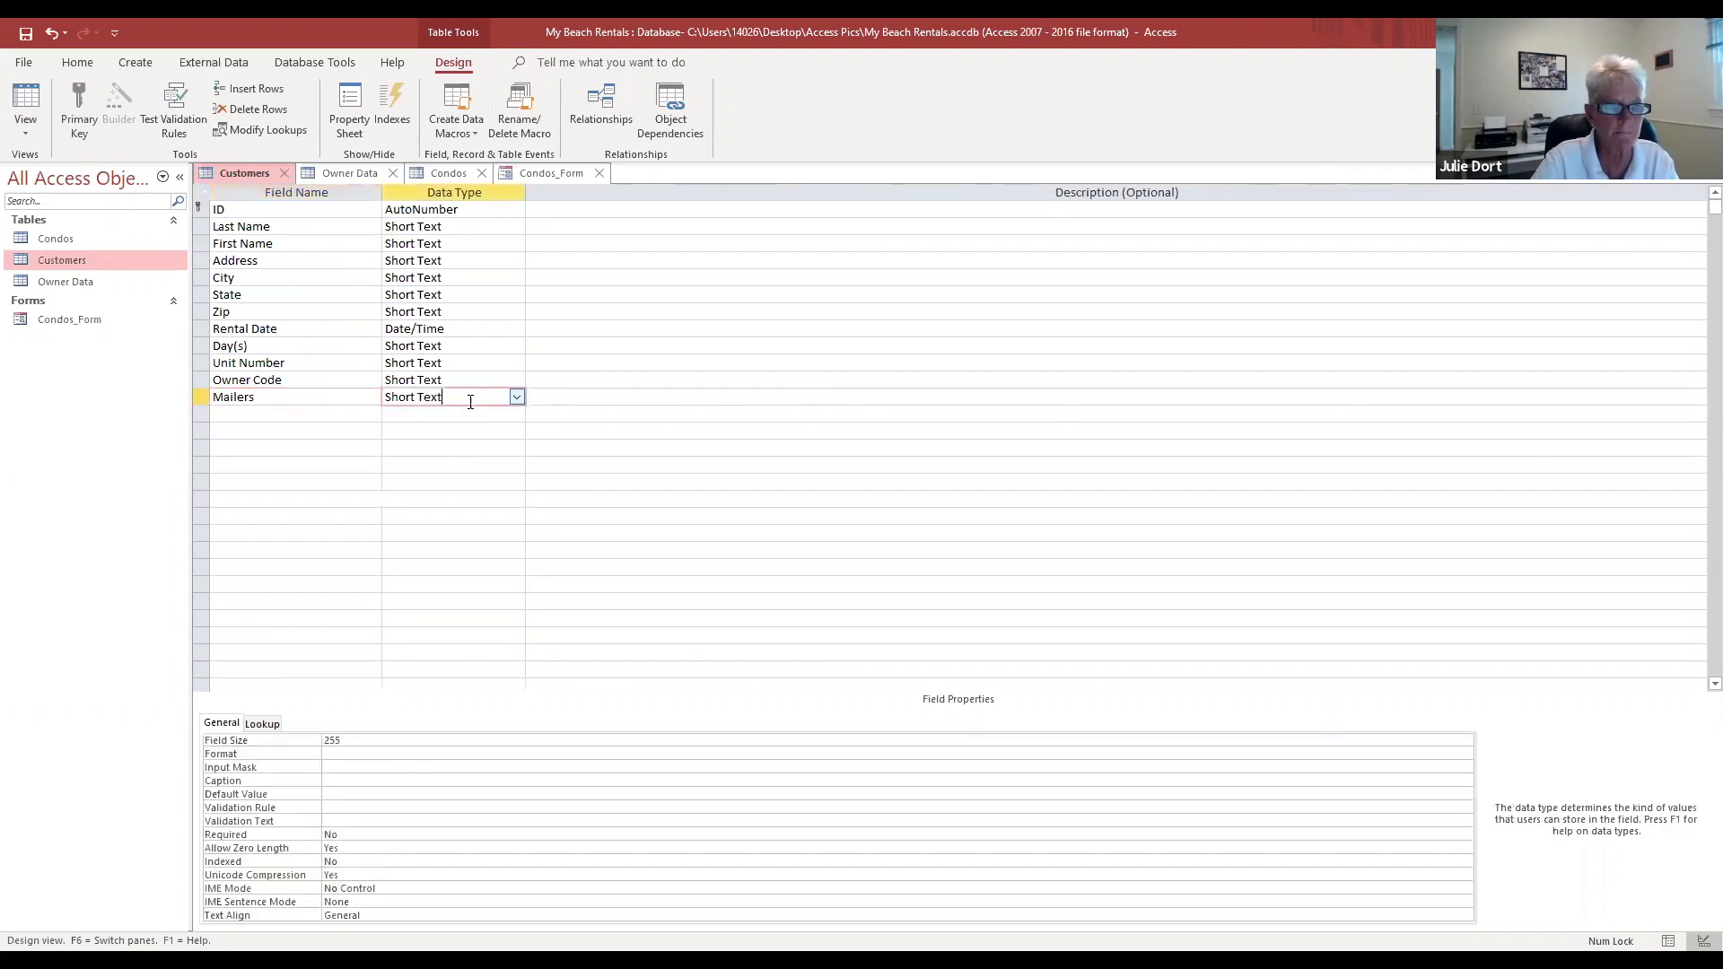
{"action": "left_click", "coordinate": [466, 395]}
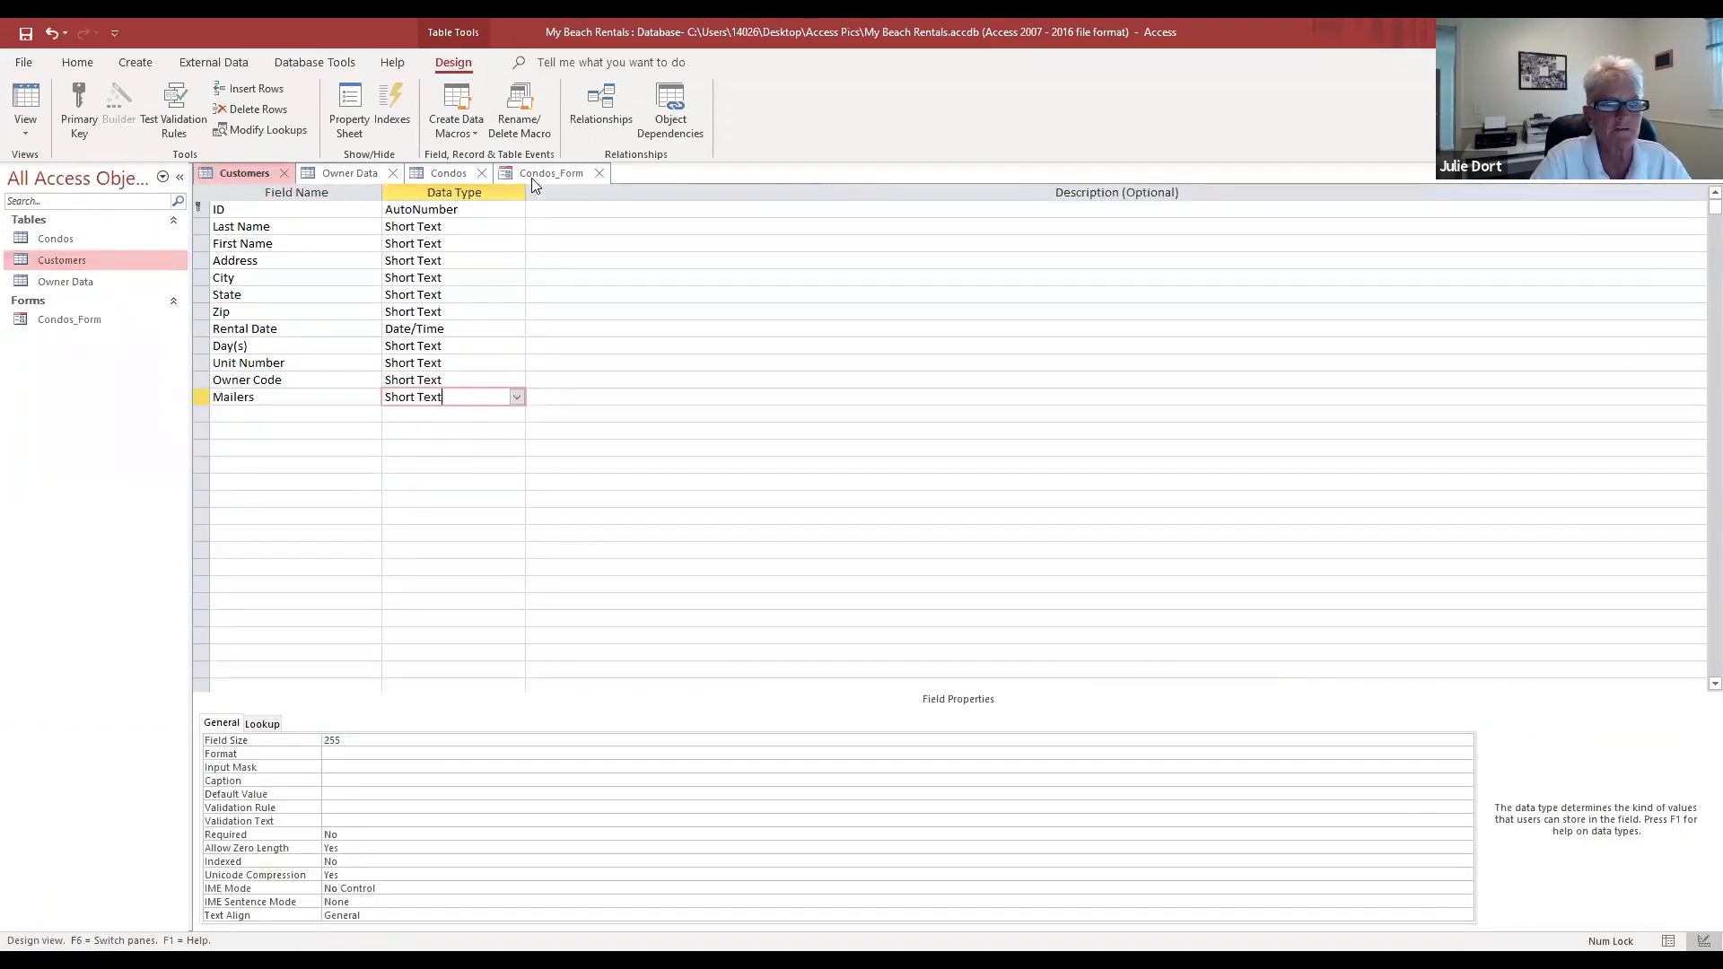
{"action": "left_click", "coordinate": [25, 33]}
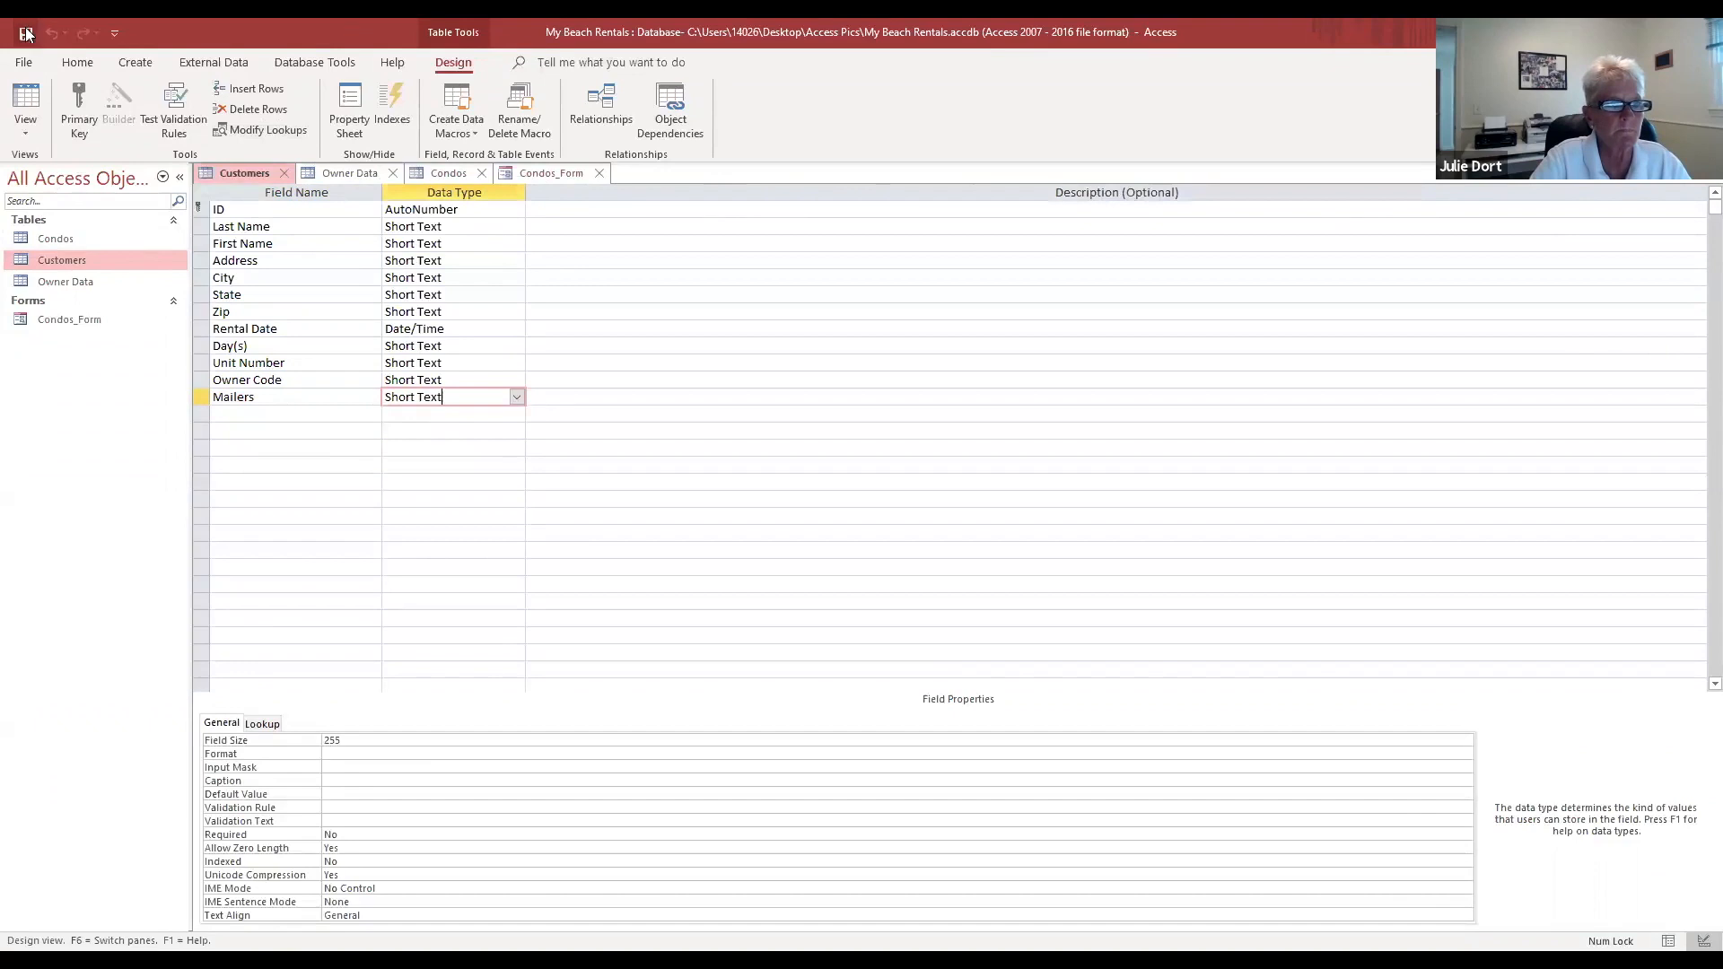
Step: Return the Customers table to Datasheet View
{"action": "left_click", "coordinate": [26, 134]}
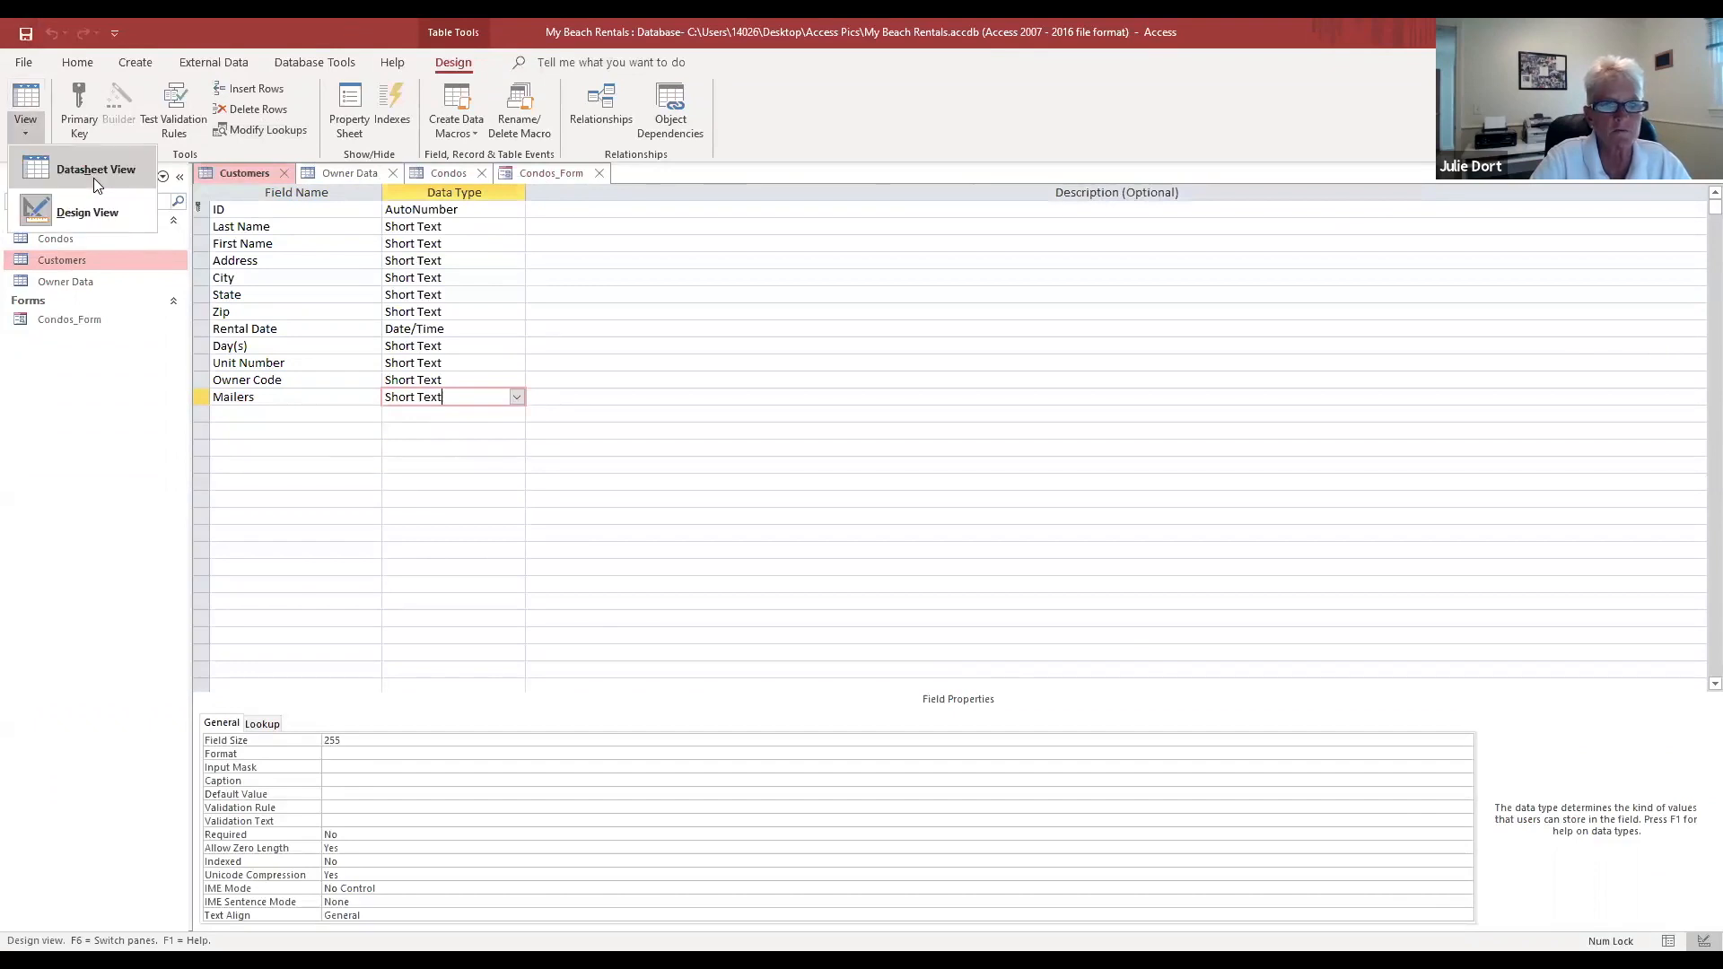
{"action": "left_click", "coordinate": [96, 184]}
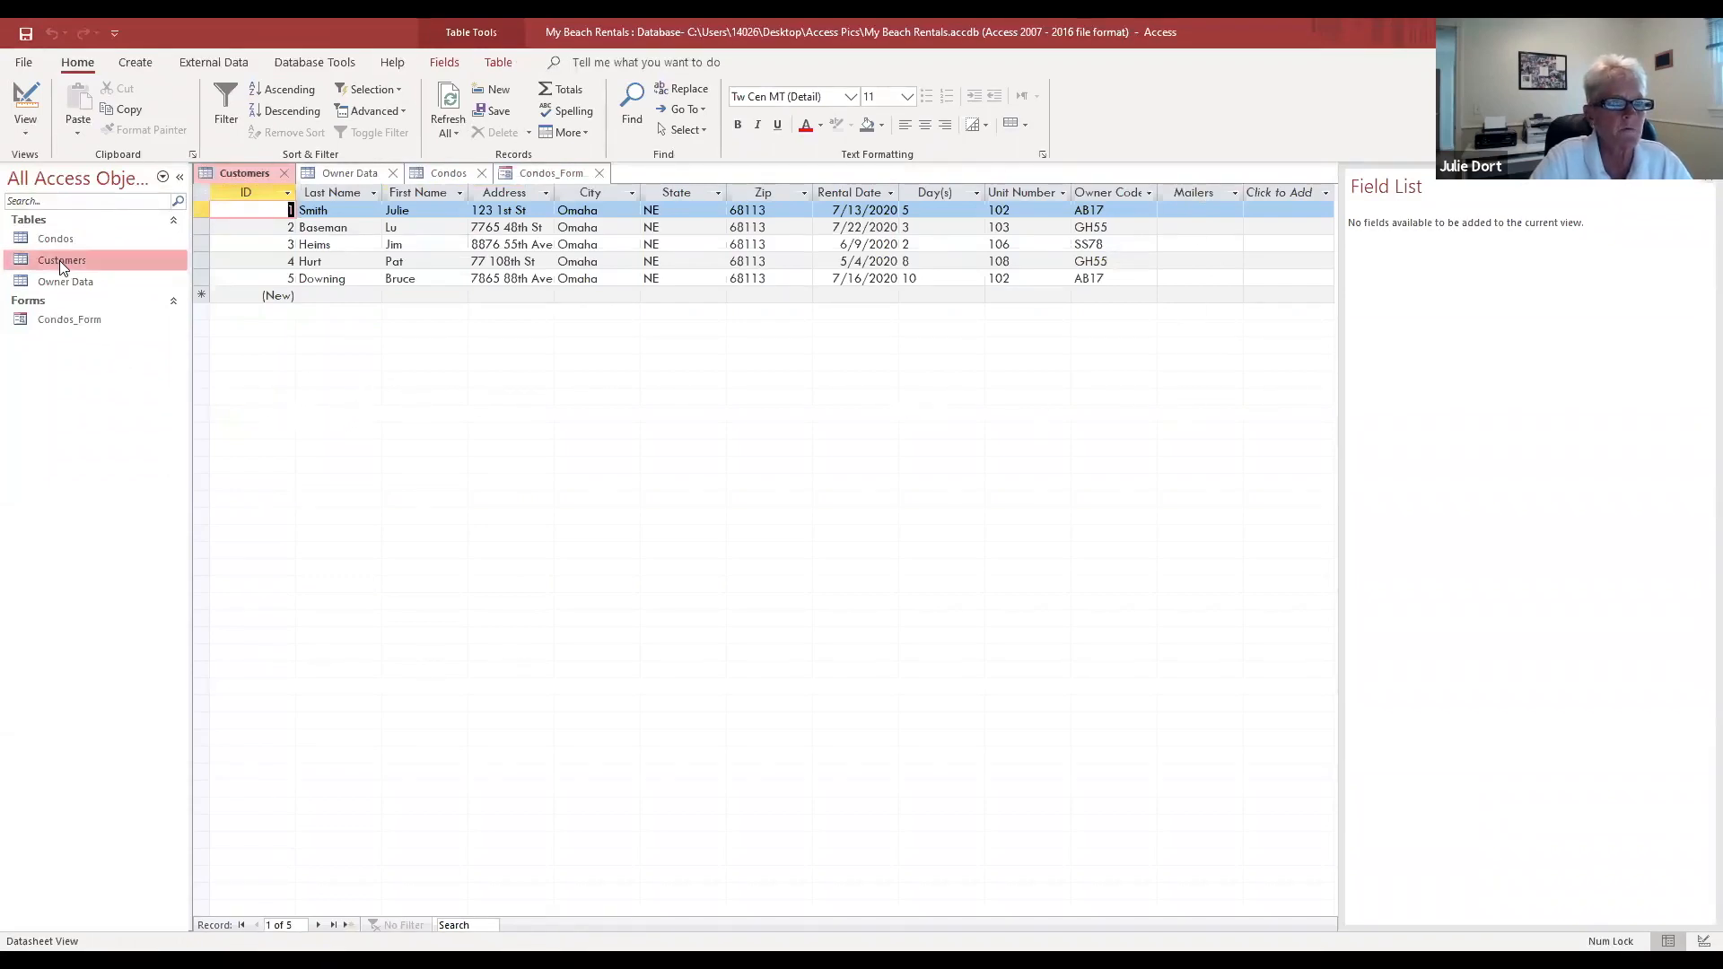
{"action": "left_click", "coordinate": [136, 62]}
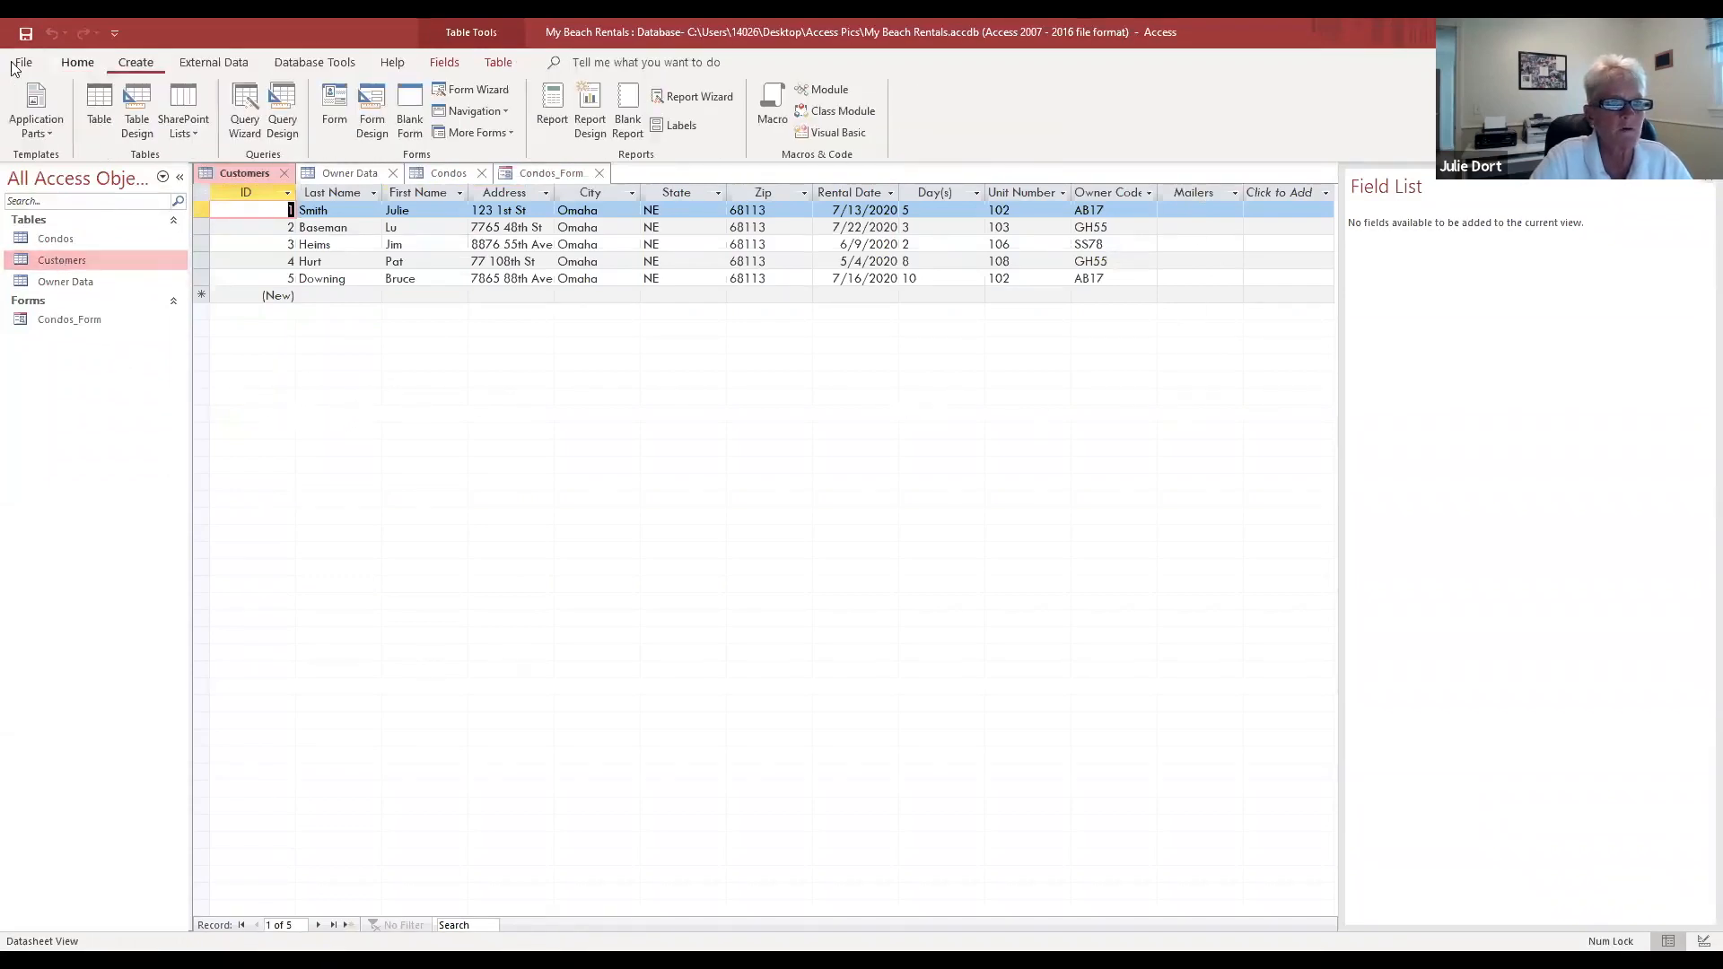
Step: Create a new form from the Customers table and select its Mailers field
{"action": "left_click", "coordinate": [334, 103]}
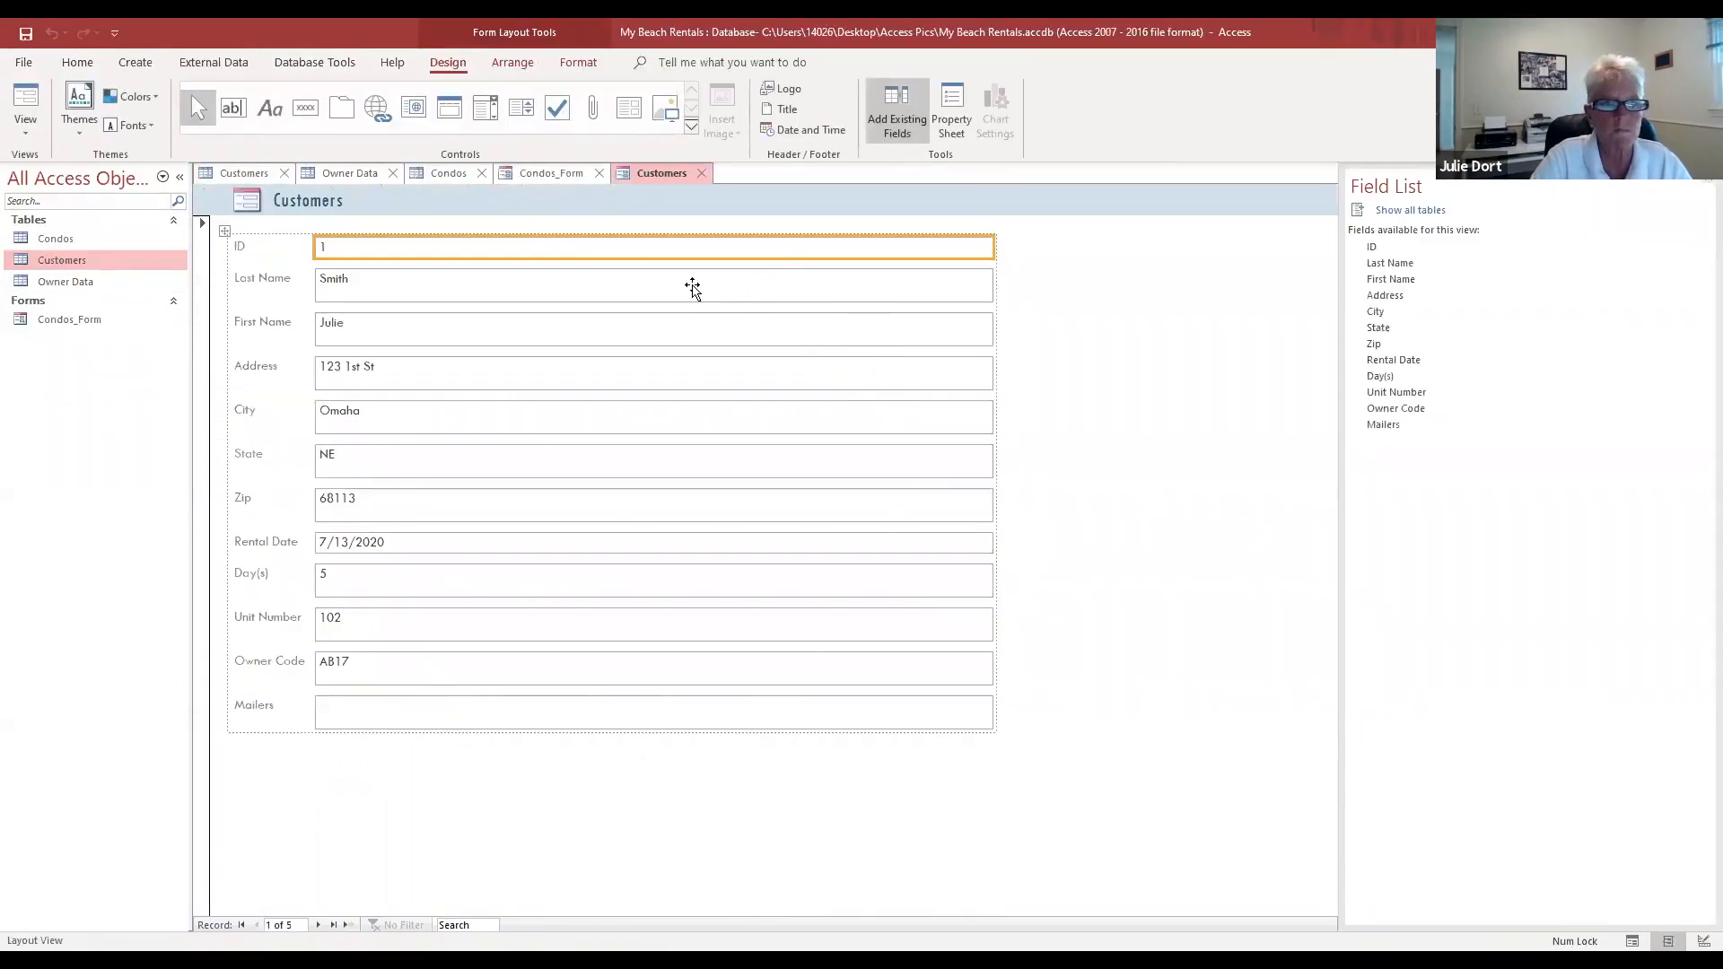
{"action": "left_click", "coordinate": [341, 713]}
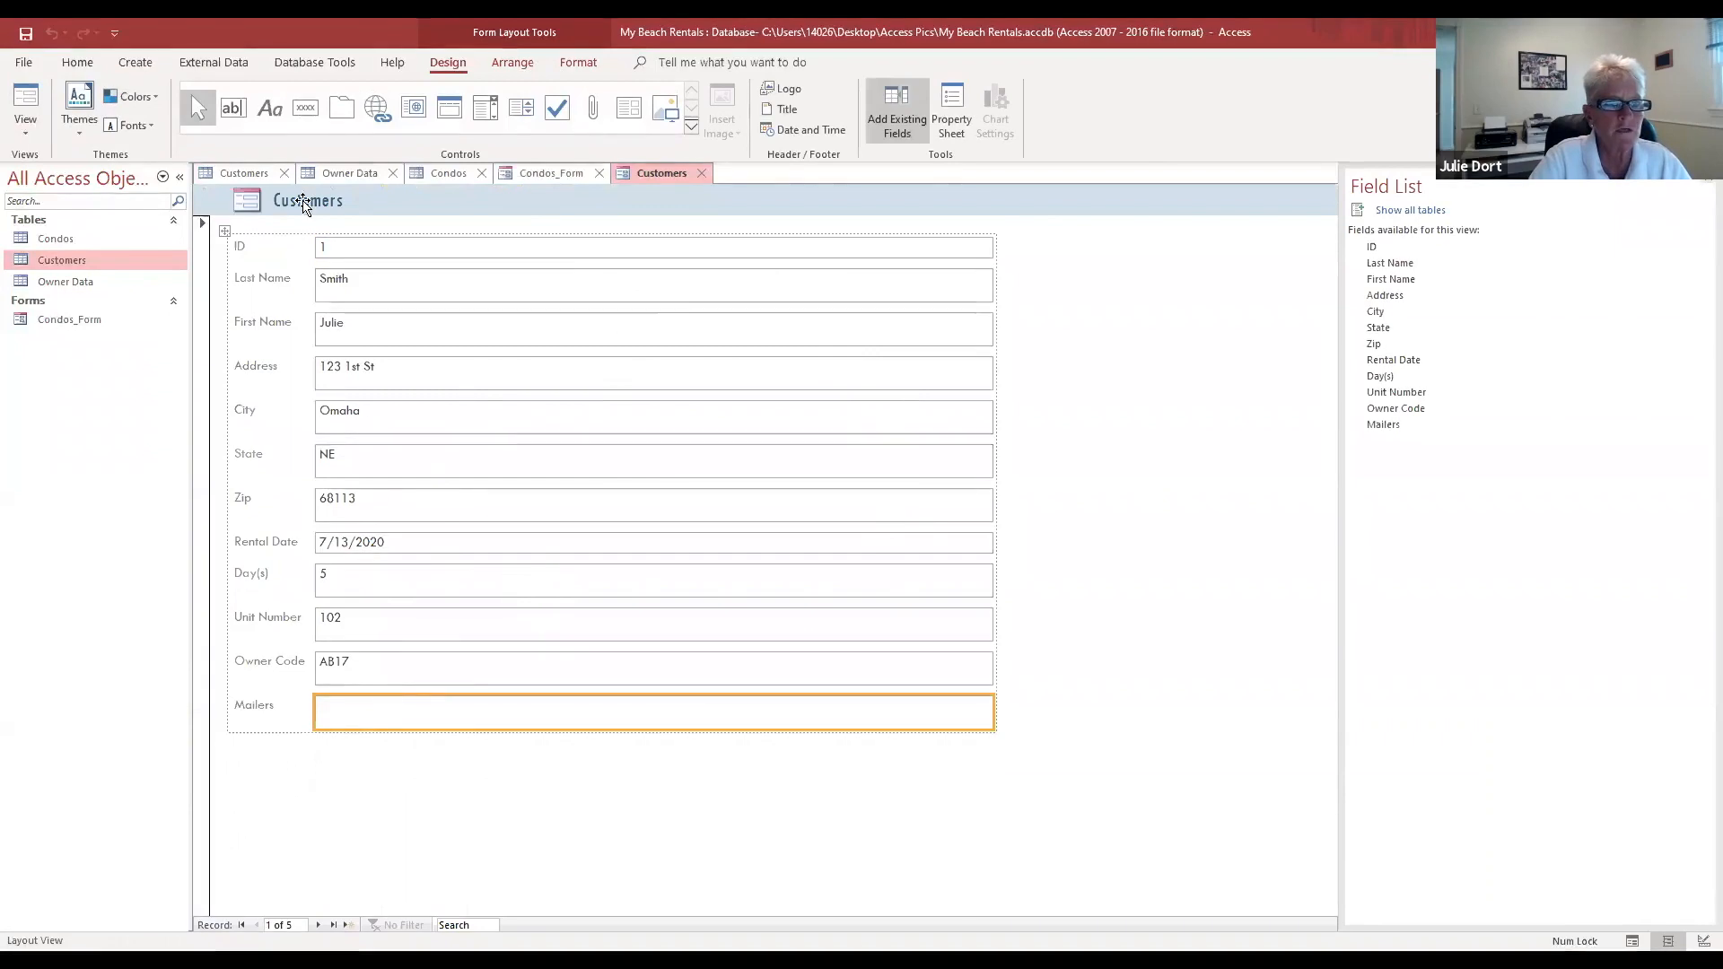
{"action": "left_click", "coordinate": [484, 109]}
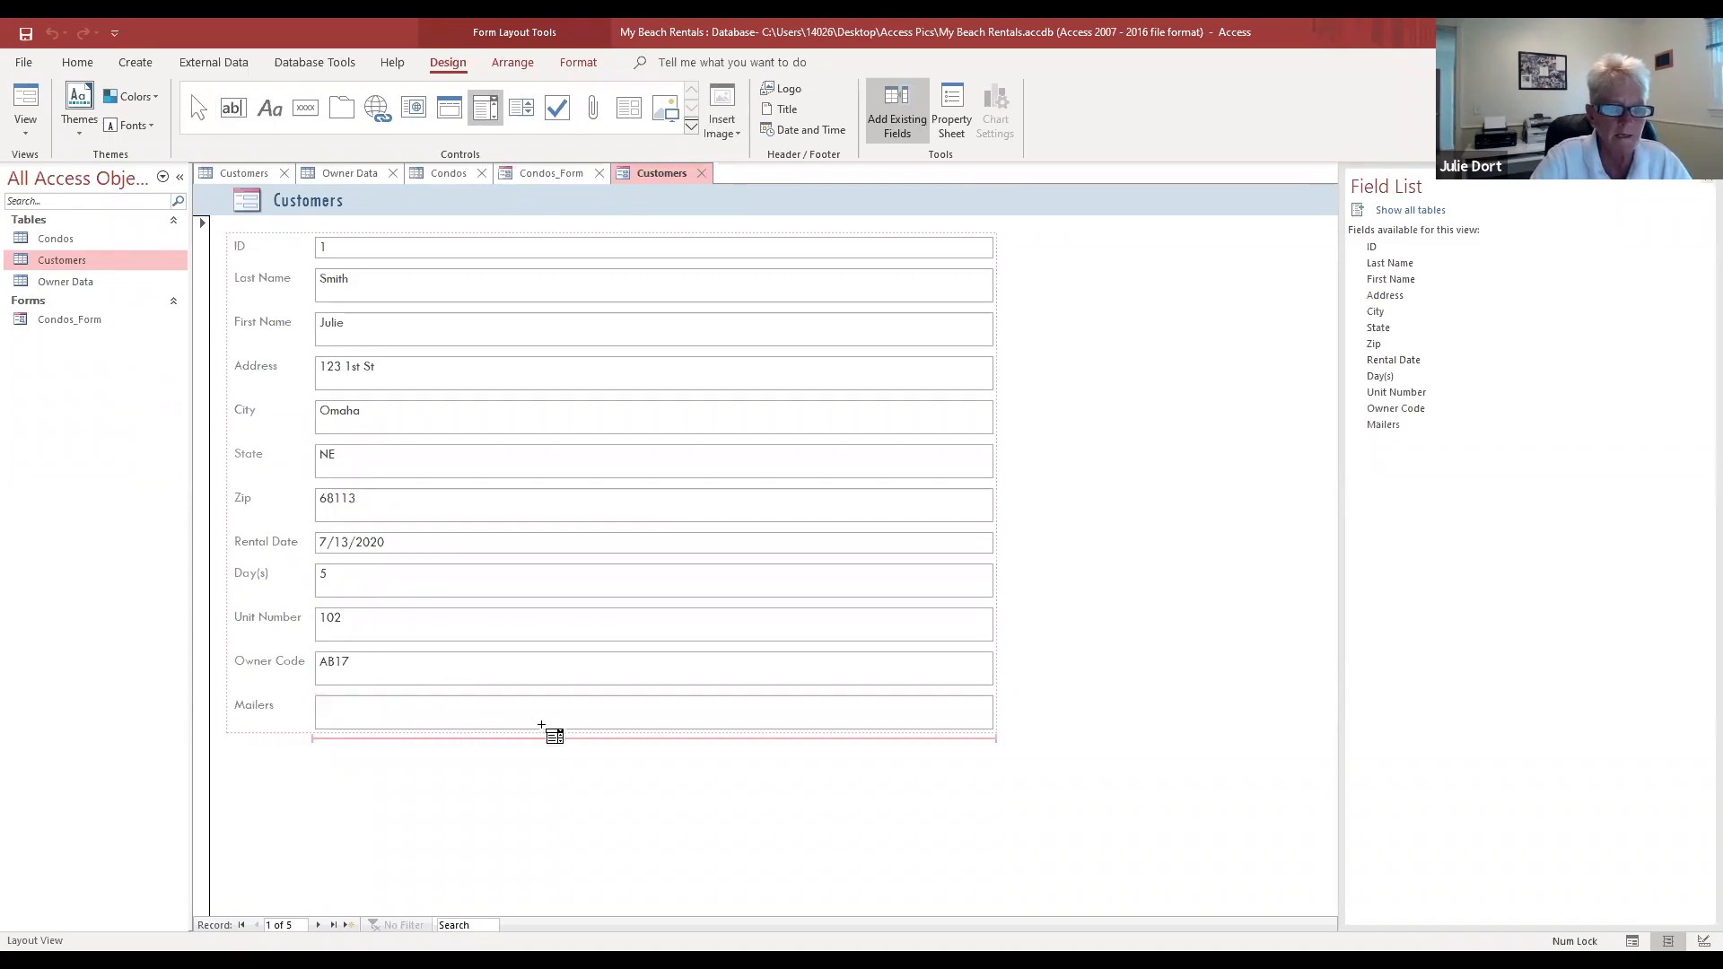
{"action": "left_click", "coordinate": [831, 725]}
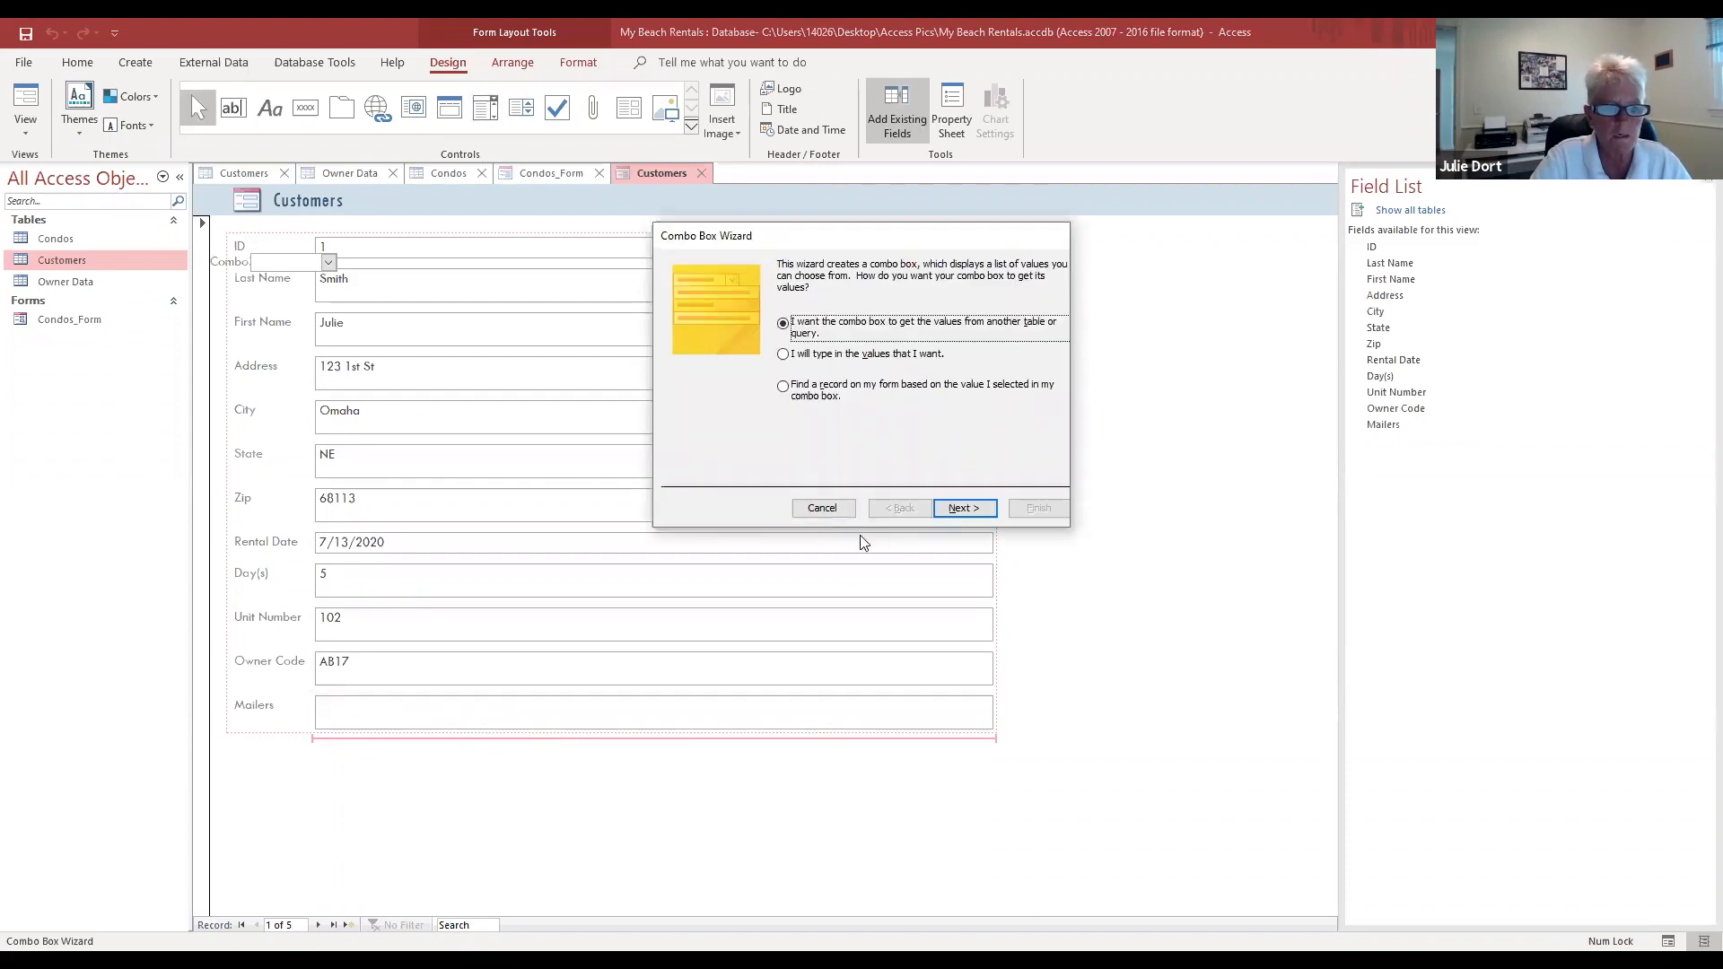
{"action": "left_click", "coordinate": [822, 509]}
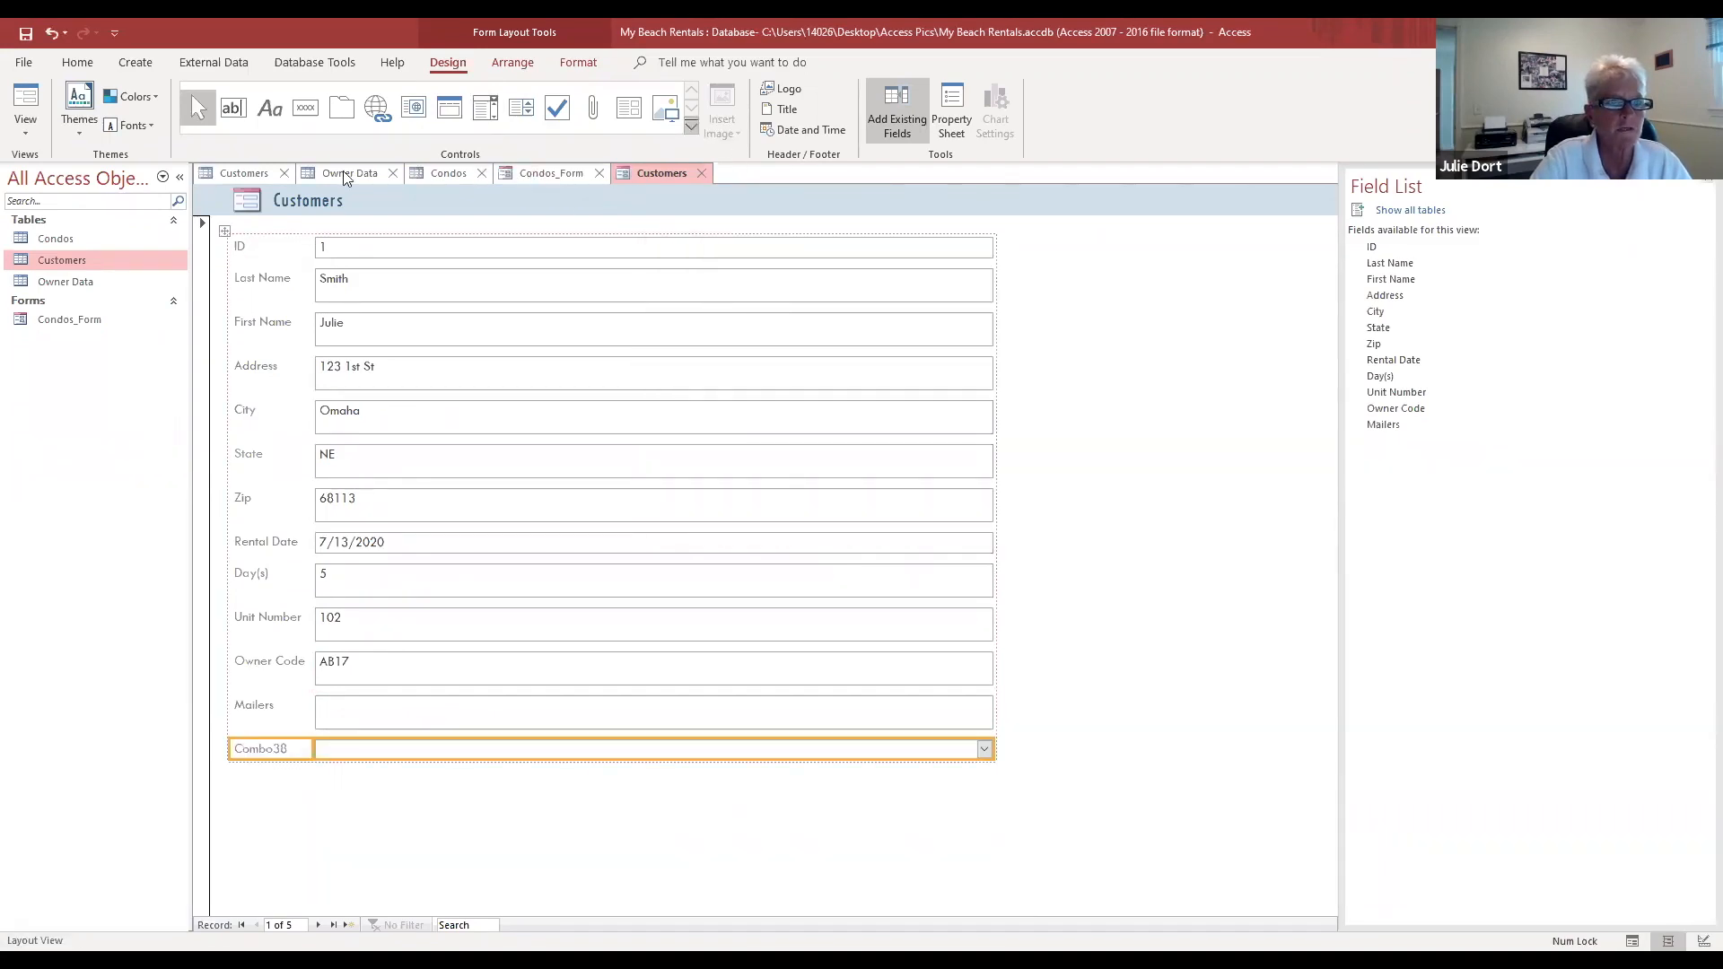
Step: Check the Use Control Wizards option for the form controls
{"action": "left_click", "coordinate": [693, 125]}
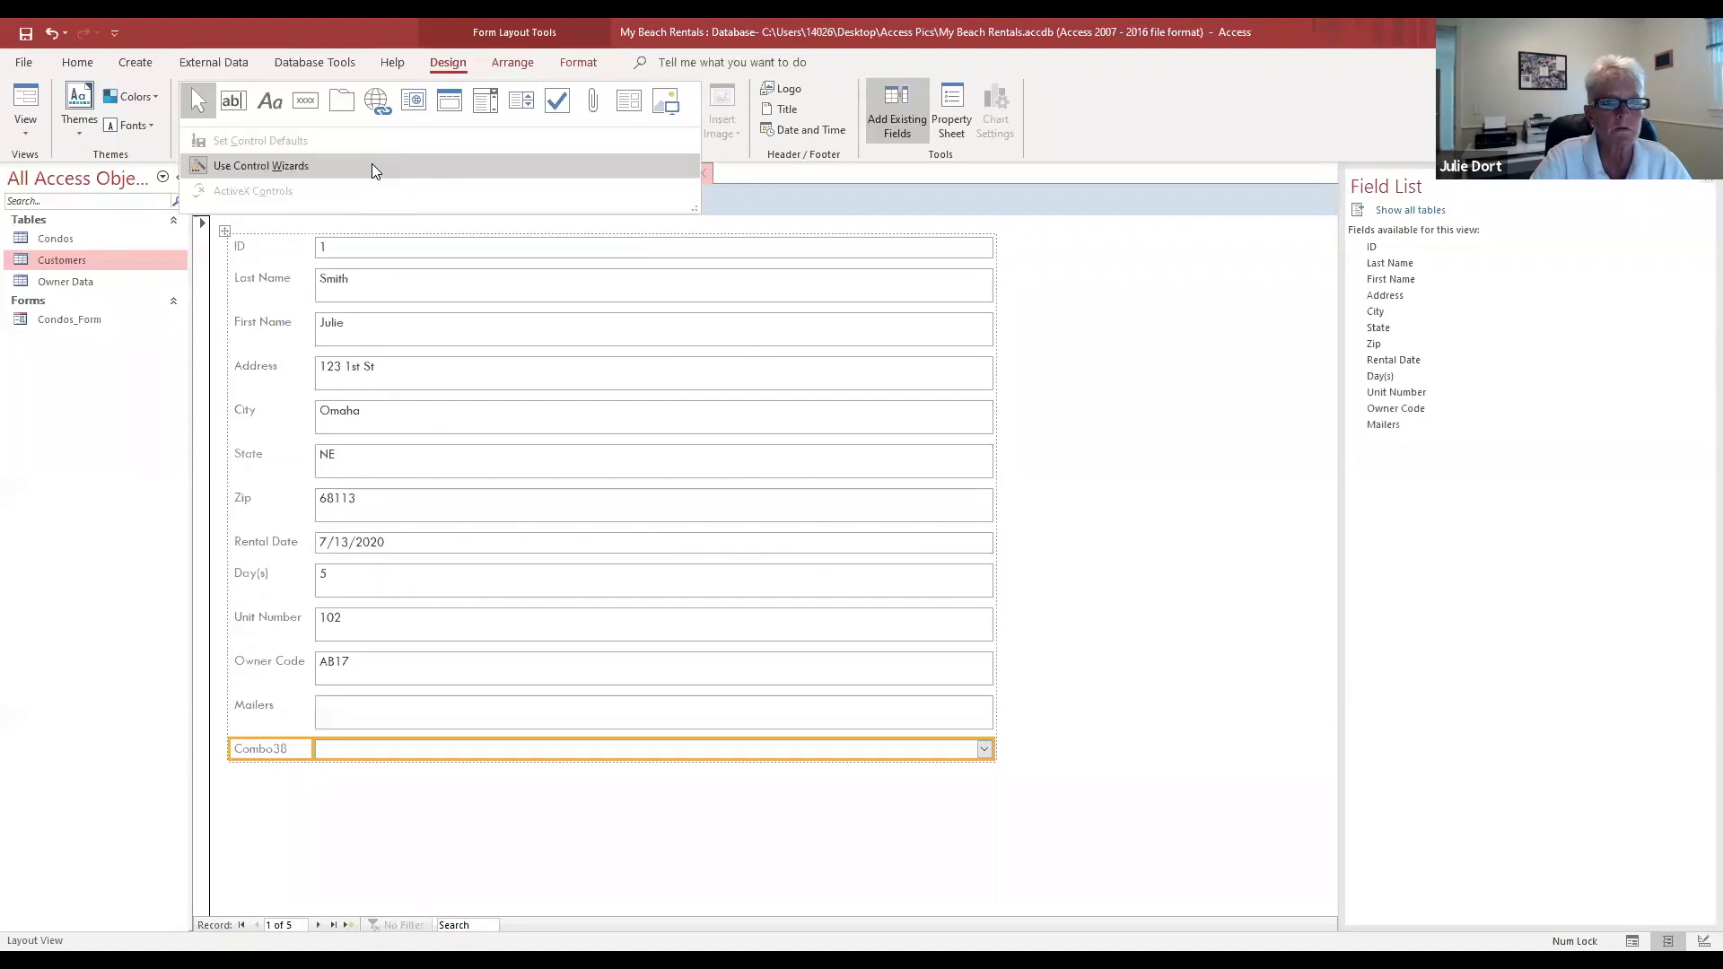
{"action": "left_click", "coordinate": [702, 126]}
{"action": "left_click", "coordinate": [689, 126]}
{"action": "left_click", "coordinate": [366, 176]}
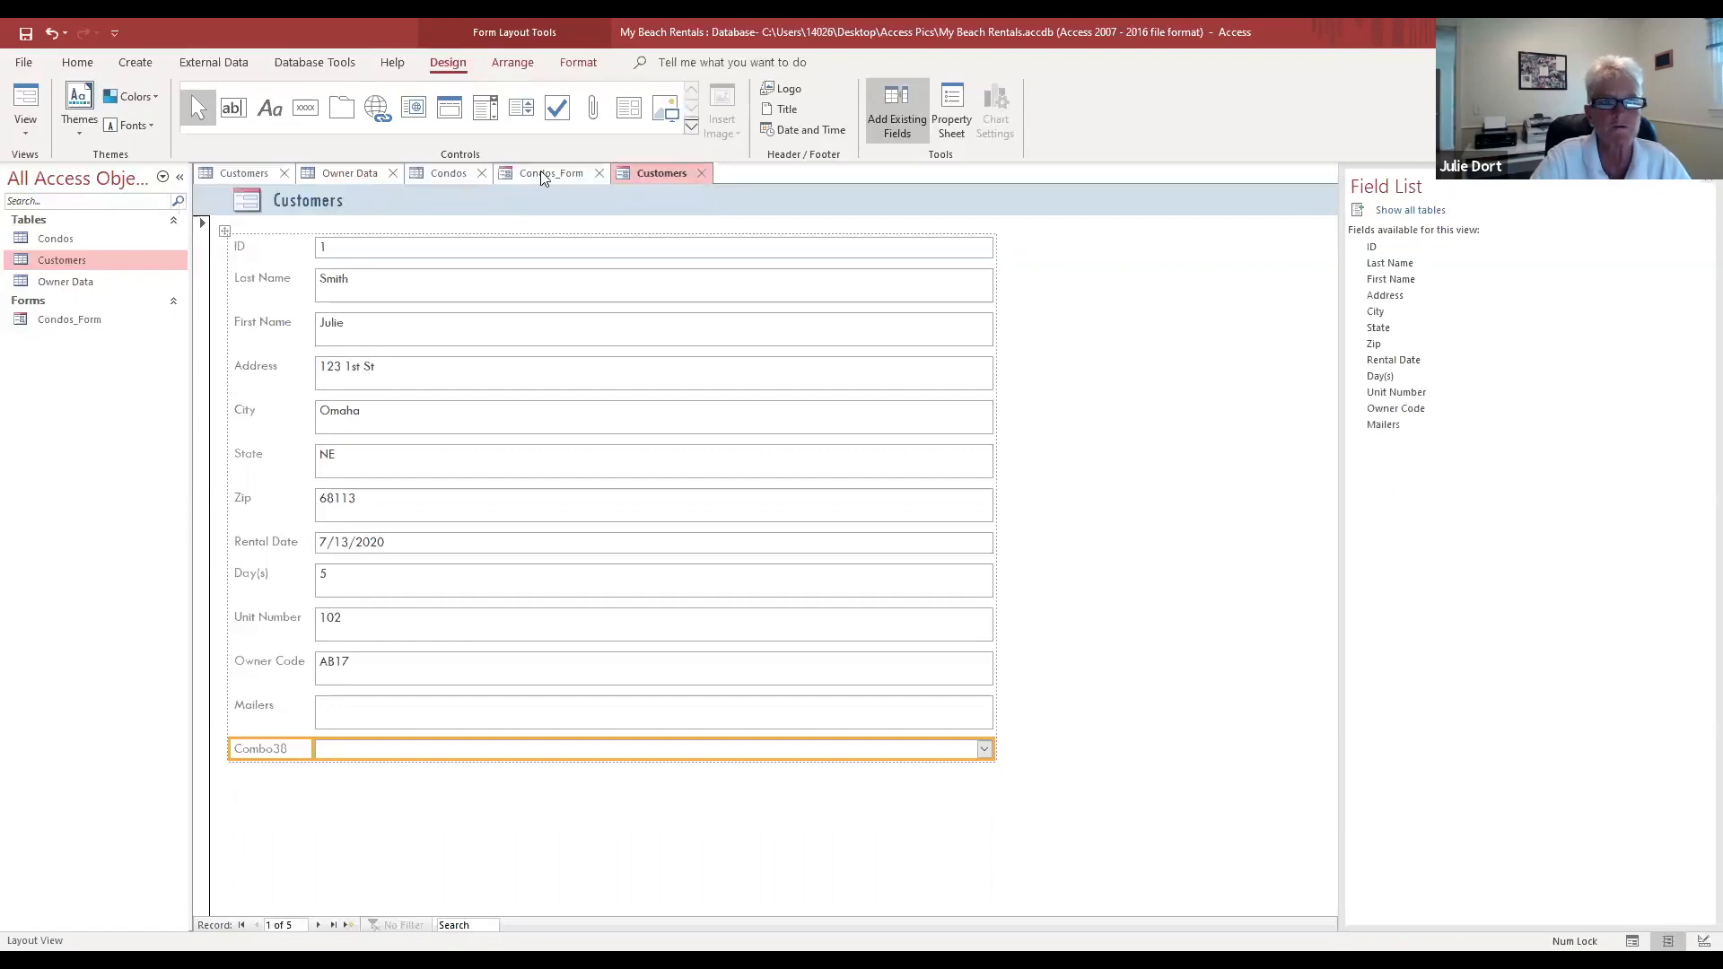
Step: Place a combo box between Owner Code and Mailers on the Customers form, choosing to type in its values
{"action": "left_click", "coordinate": [483, 109]}
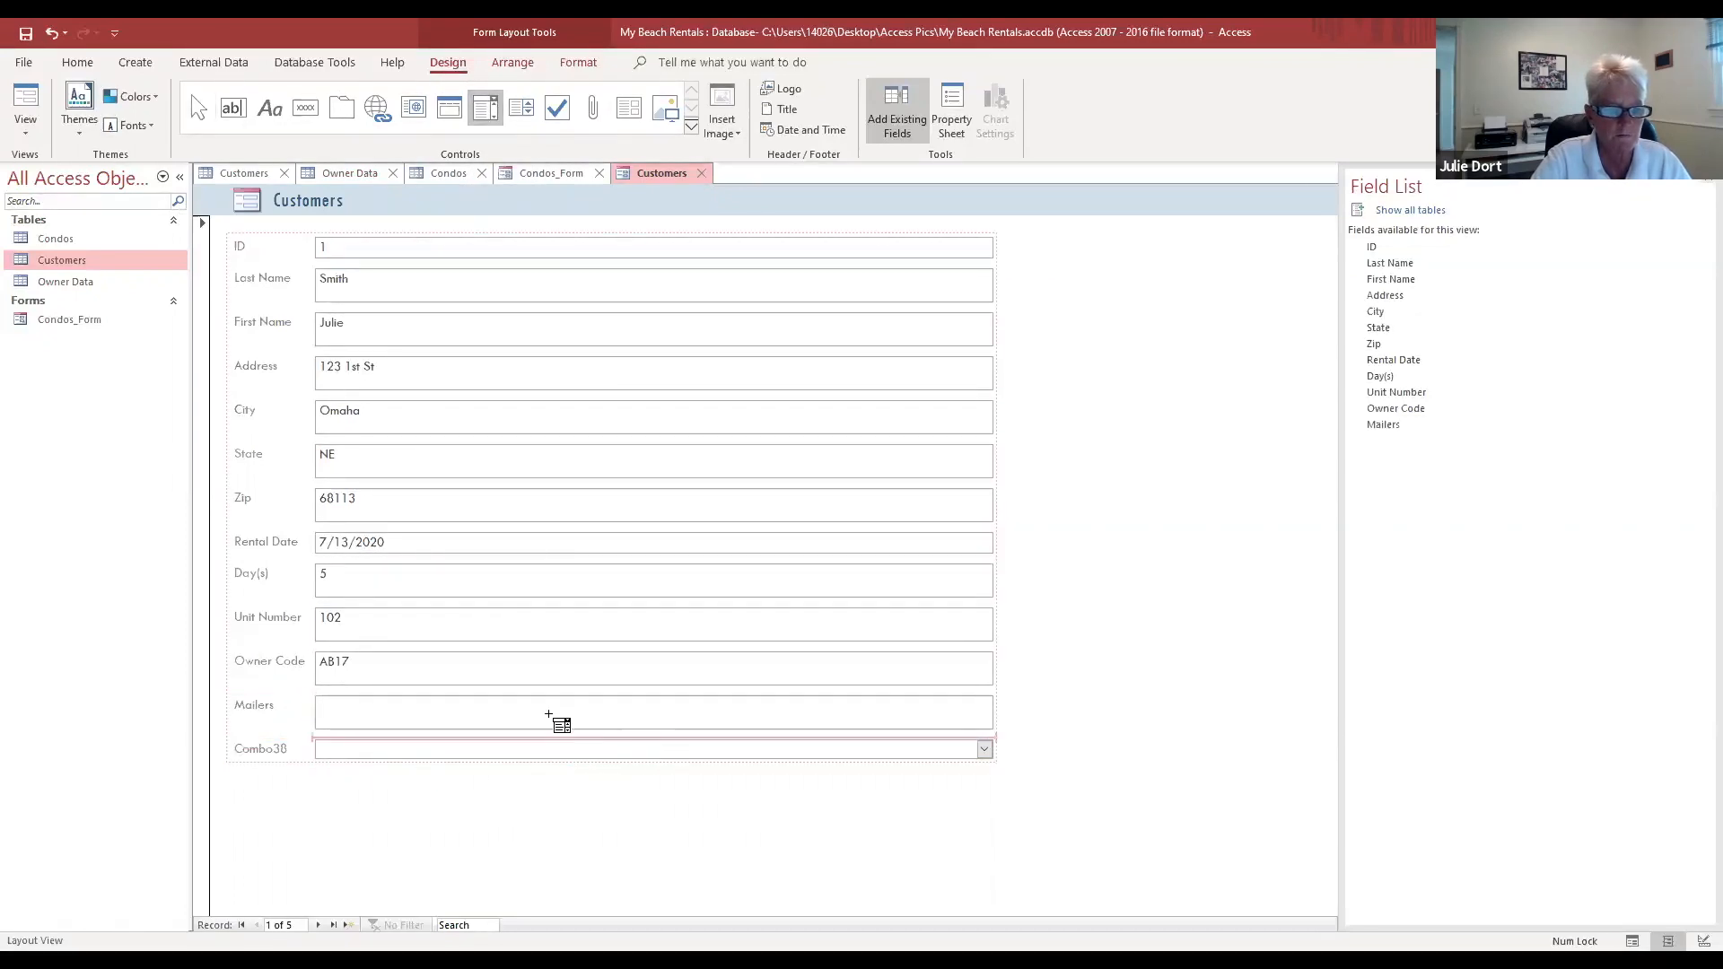
{"action": "left_click", "coordinate": [348, 694]}
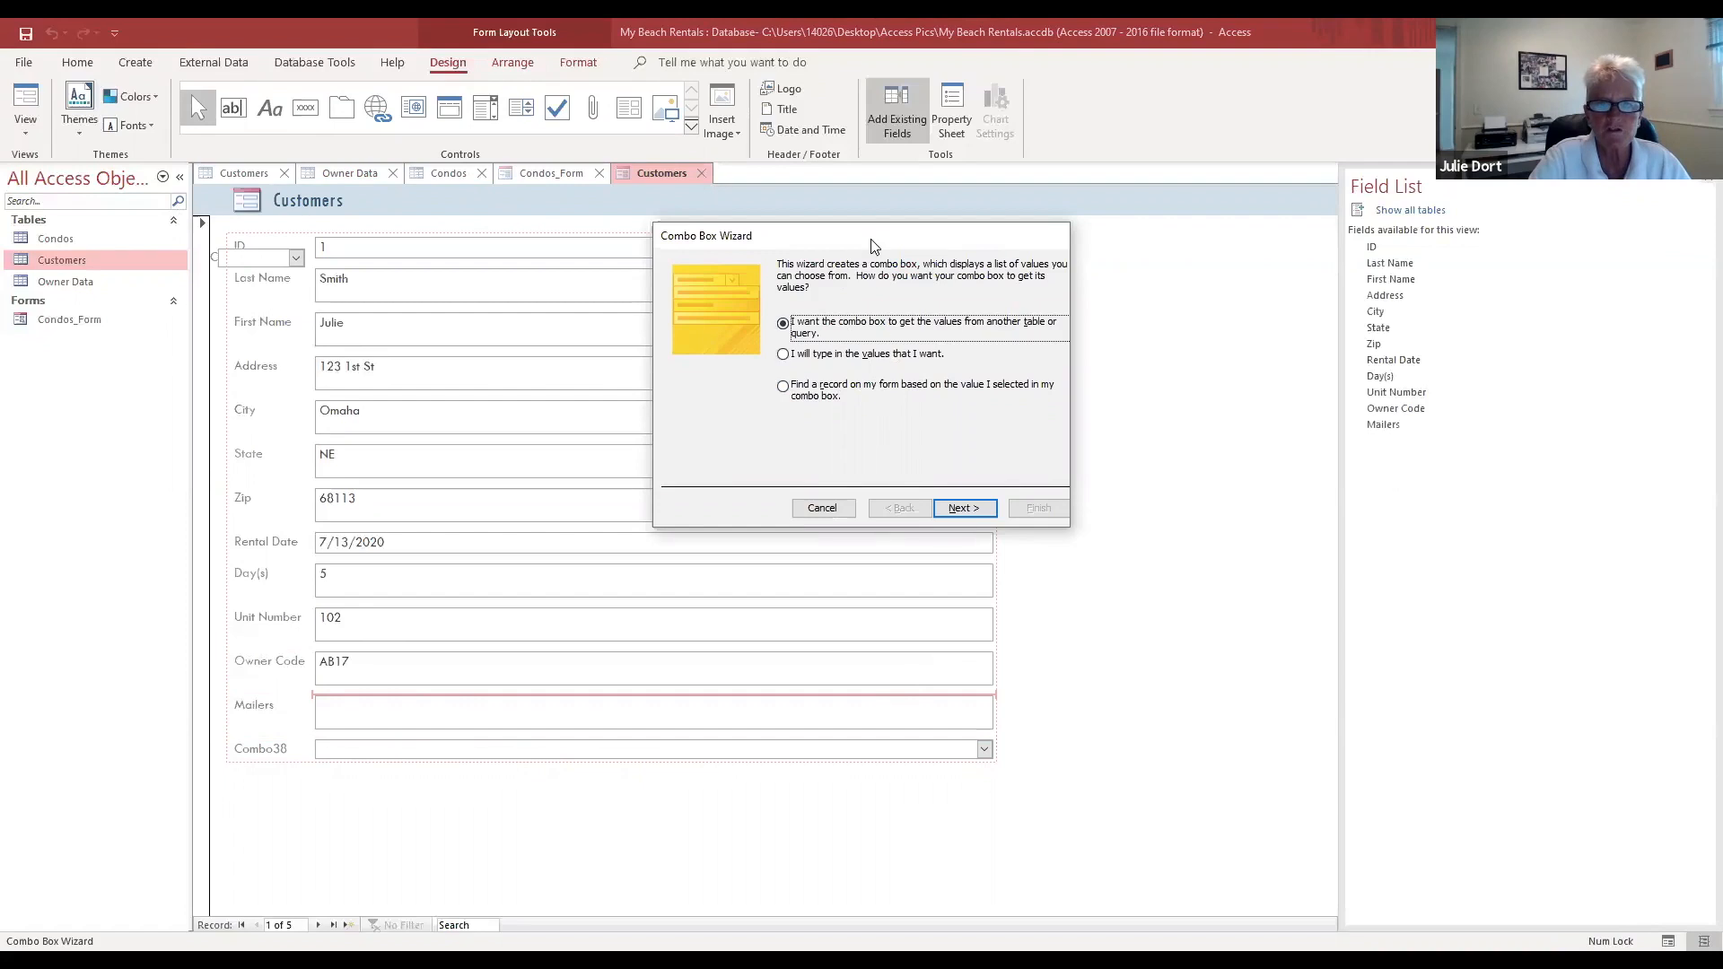
{"action": "left_click_drag", "start_coordinate": [831, 238], "coordinate": [739, 177]}
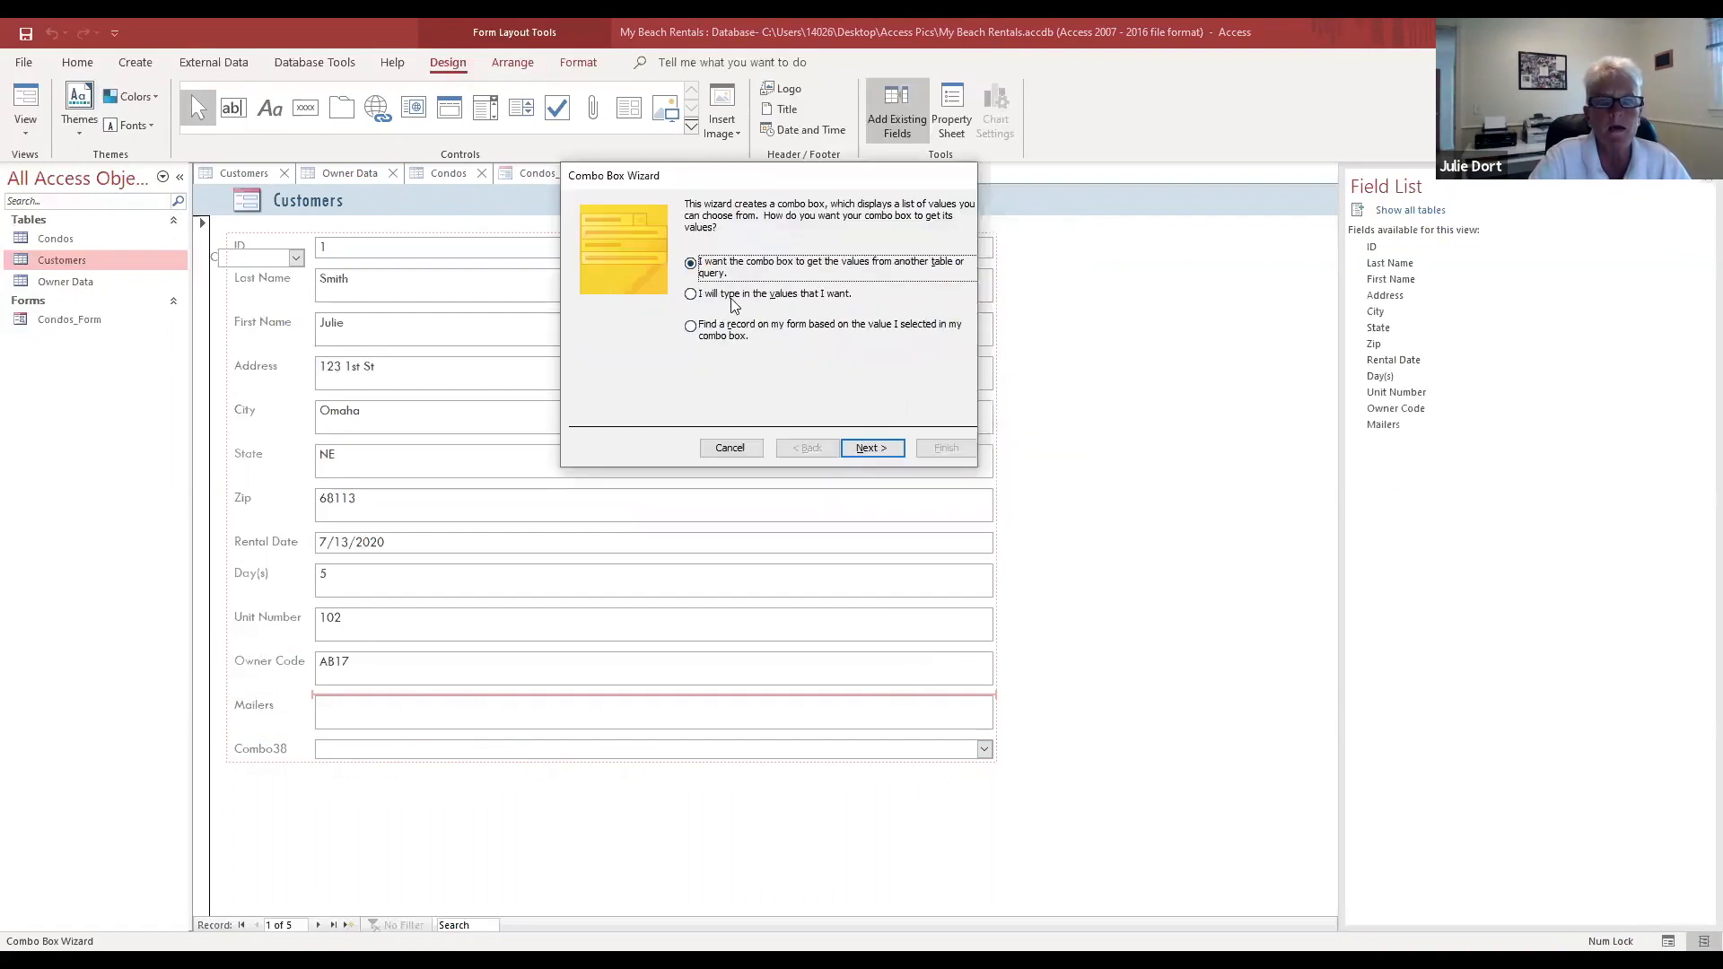
{"action": "left_click", "coordinate": [690, 297]}
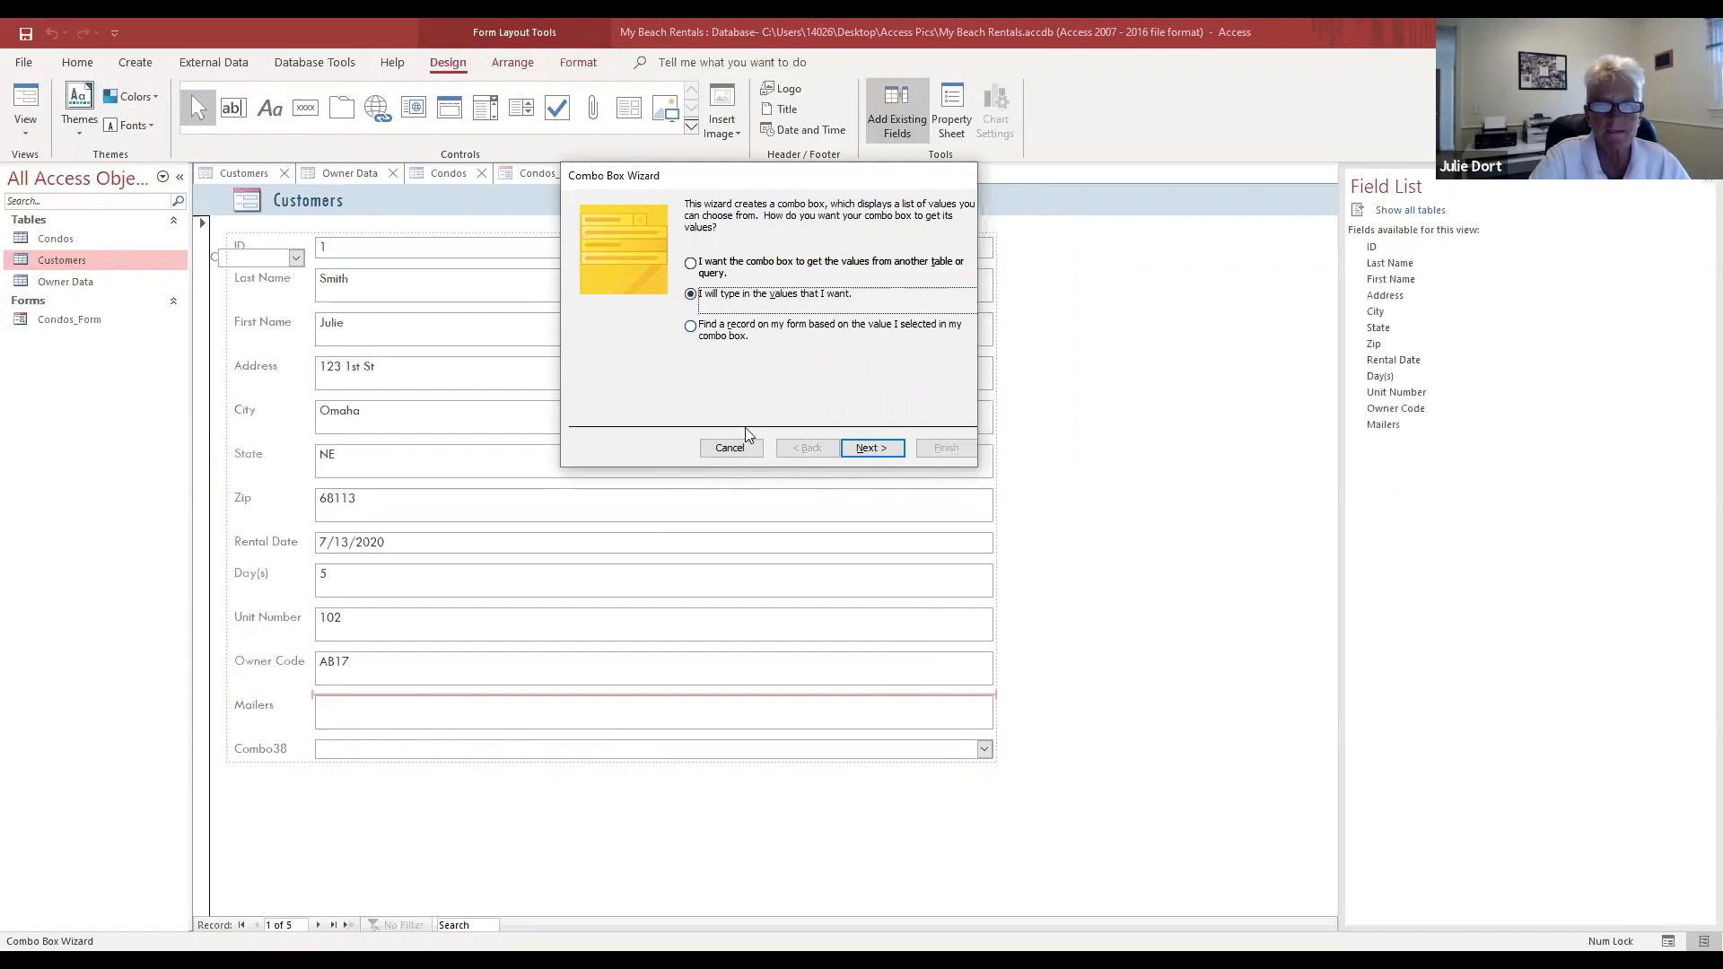
{"action": "left_click", "coordinate": [883, 455]}
Step: Enter No, Yes - weekly and Yes - specials only as the combo box values in a single column
{"action": "left_click", "coordinate": [650, 308]}
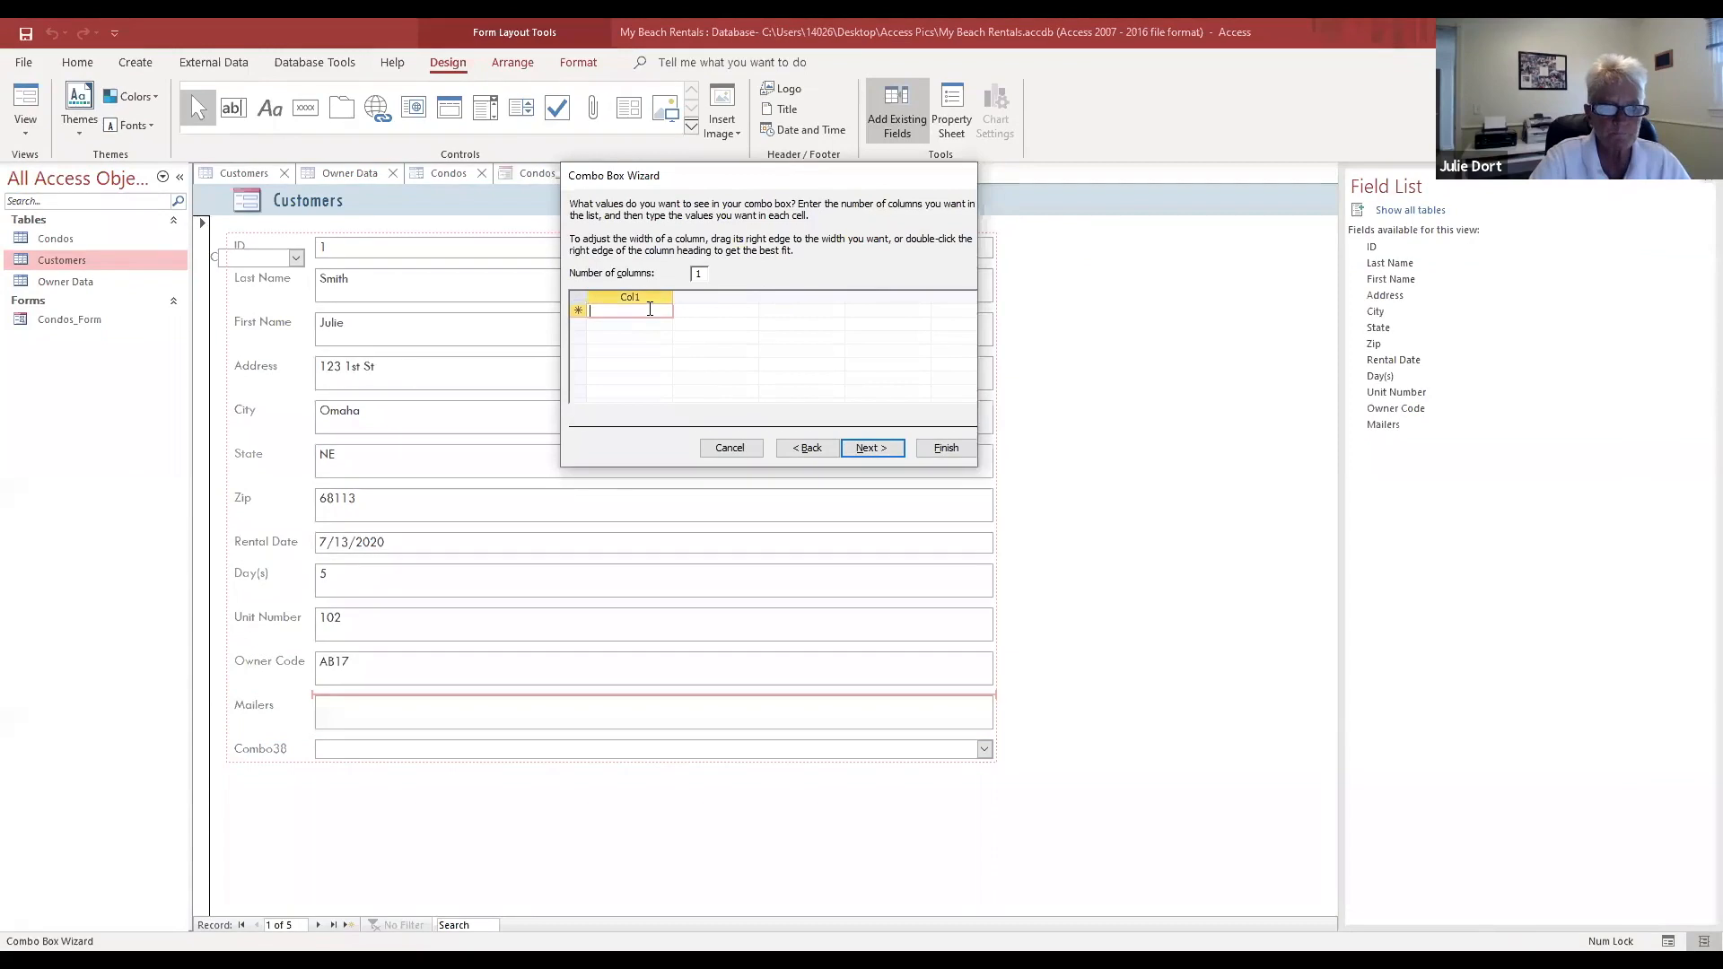
{"action": "type", "text": "No"}
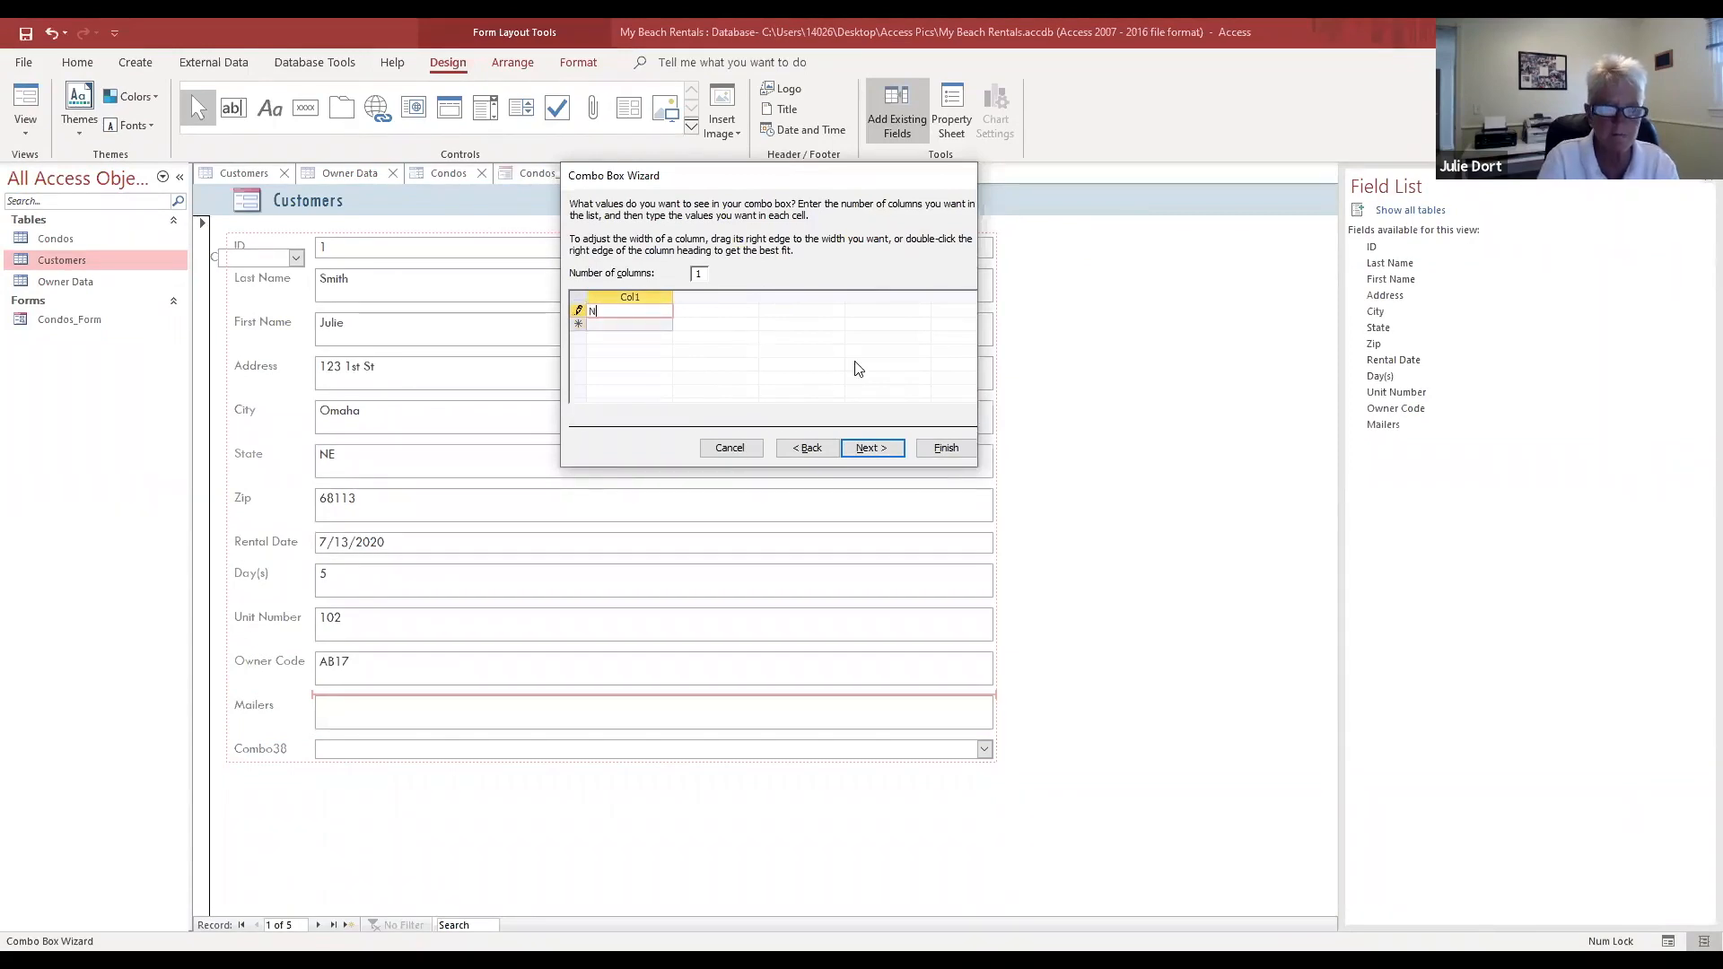
{"action": "left_click", "coordinate": [642, 327]}
{"action": "type", "text": "Yes - weekly"}
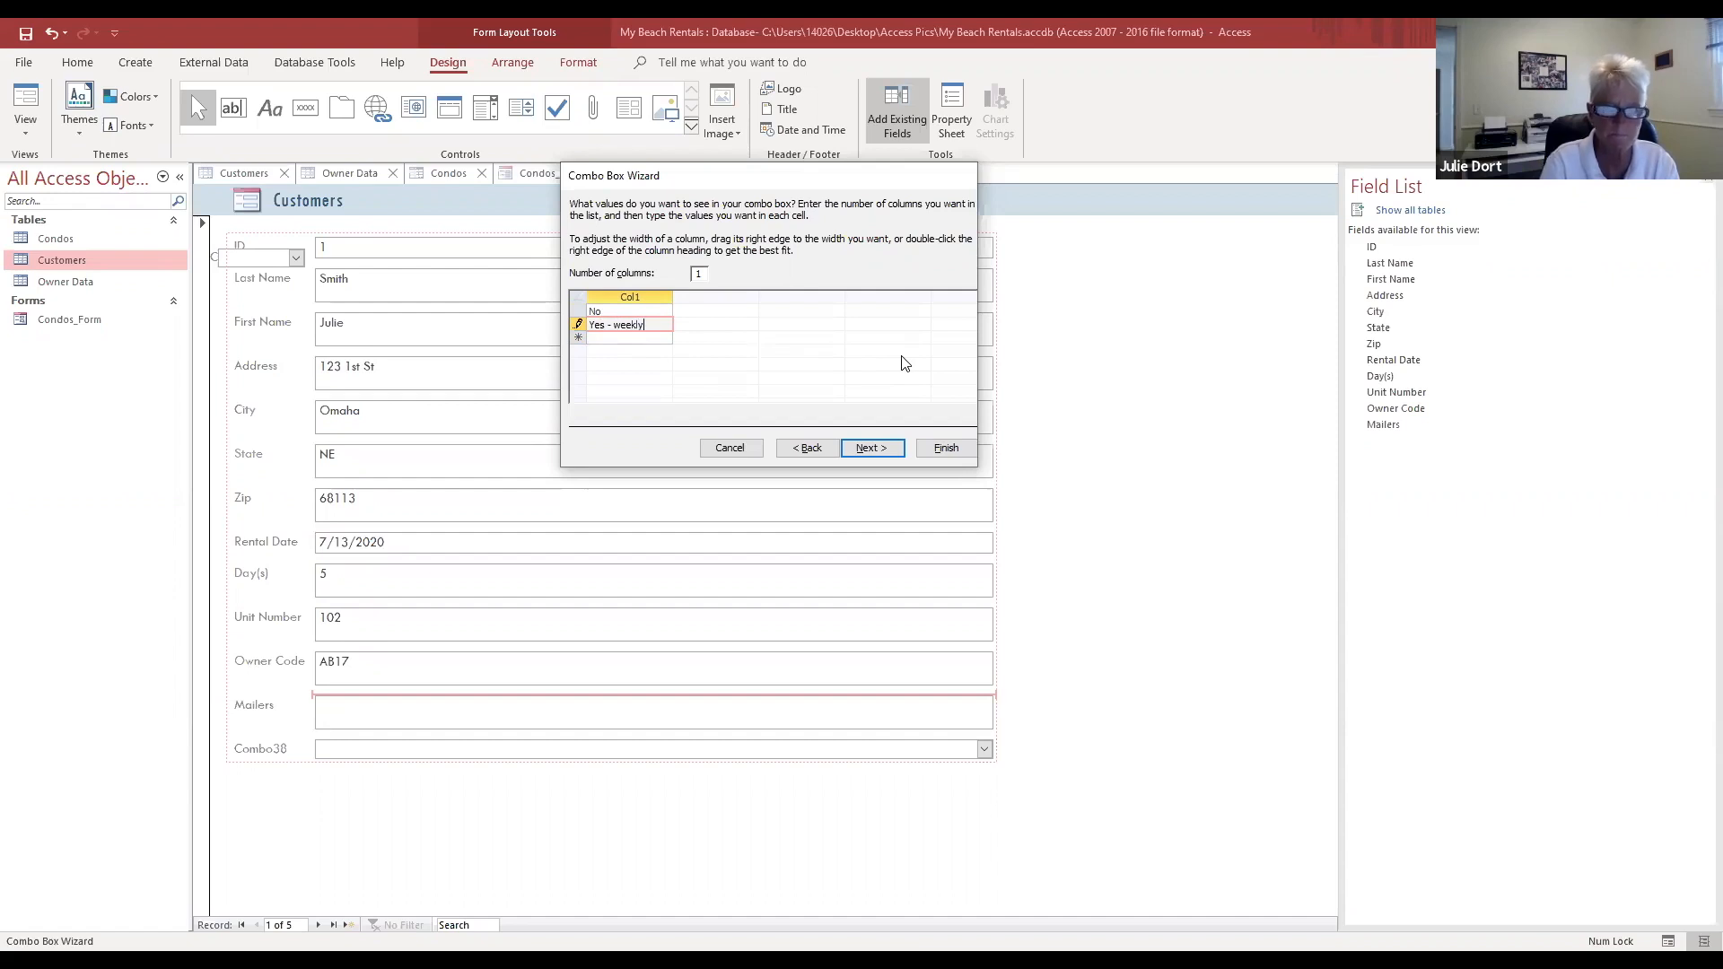
{"action": "left_click", "coordinate": [614, 339]}
{"action": "type", "text": "Yes"}
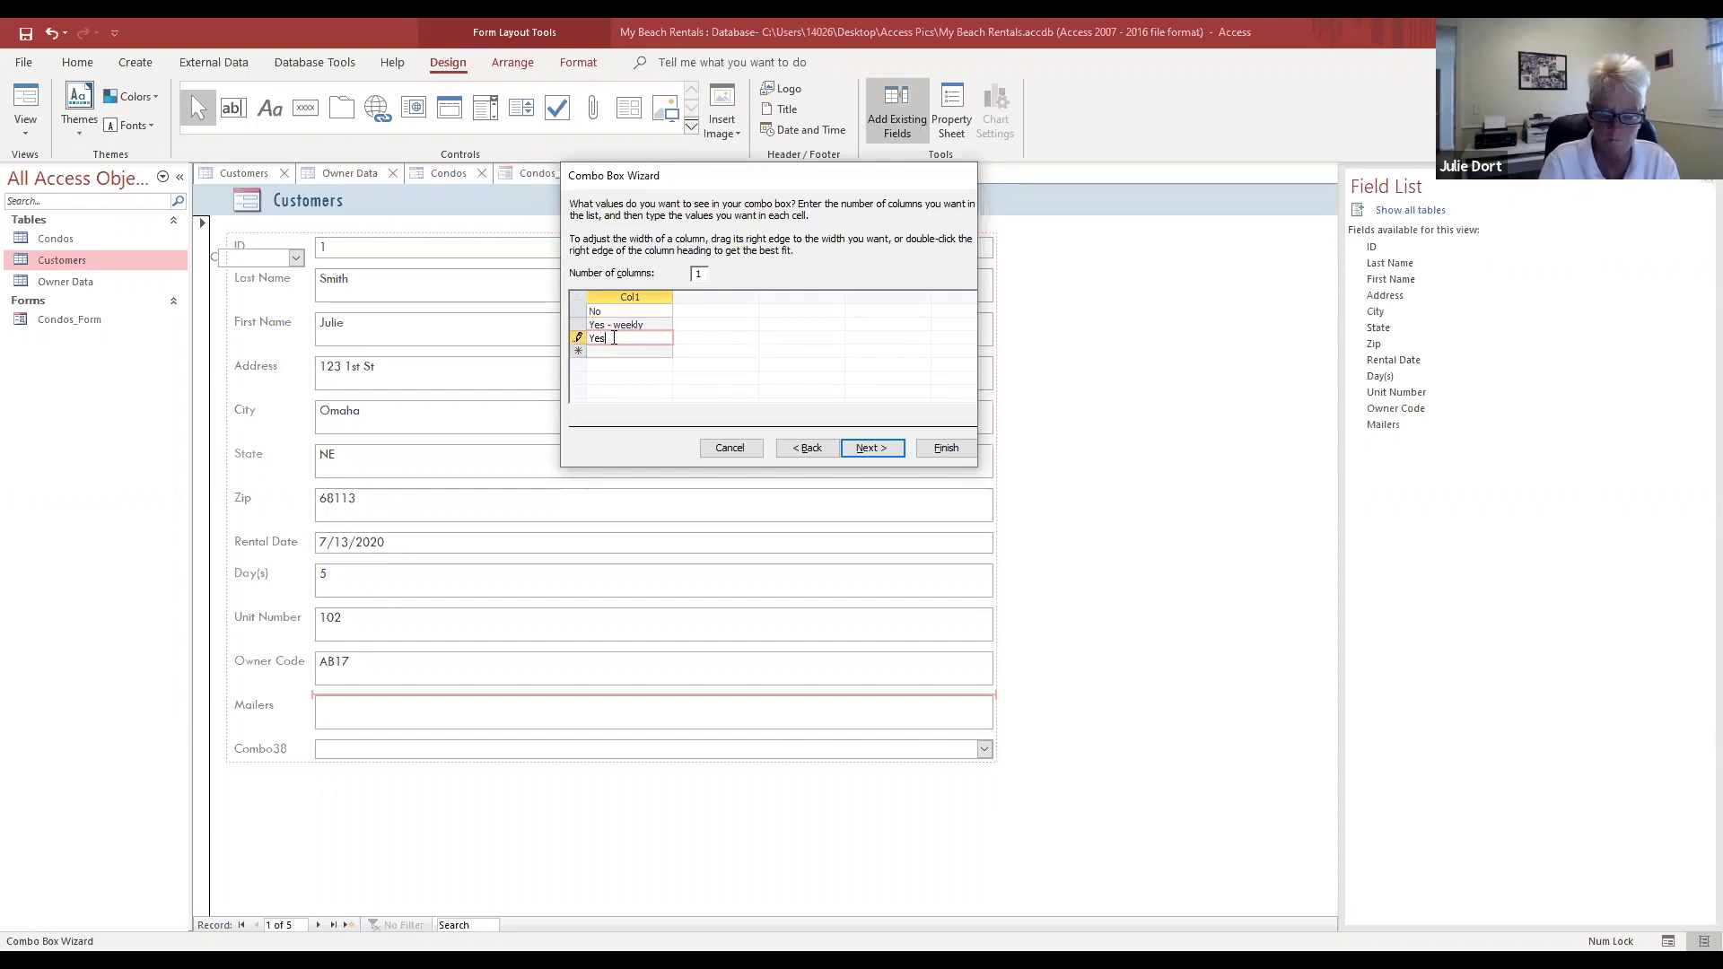
{"action": "type", "text": " - spe"}
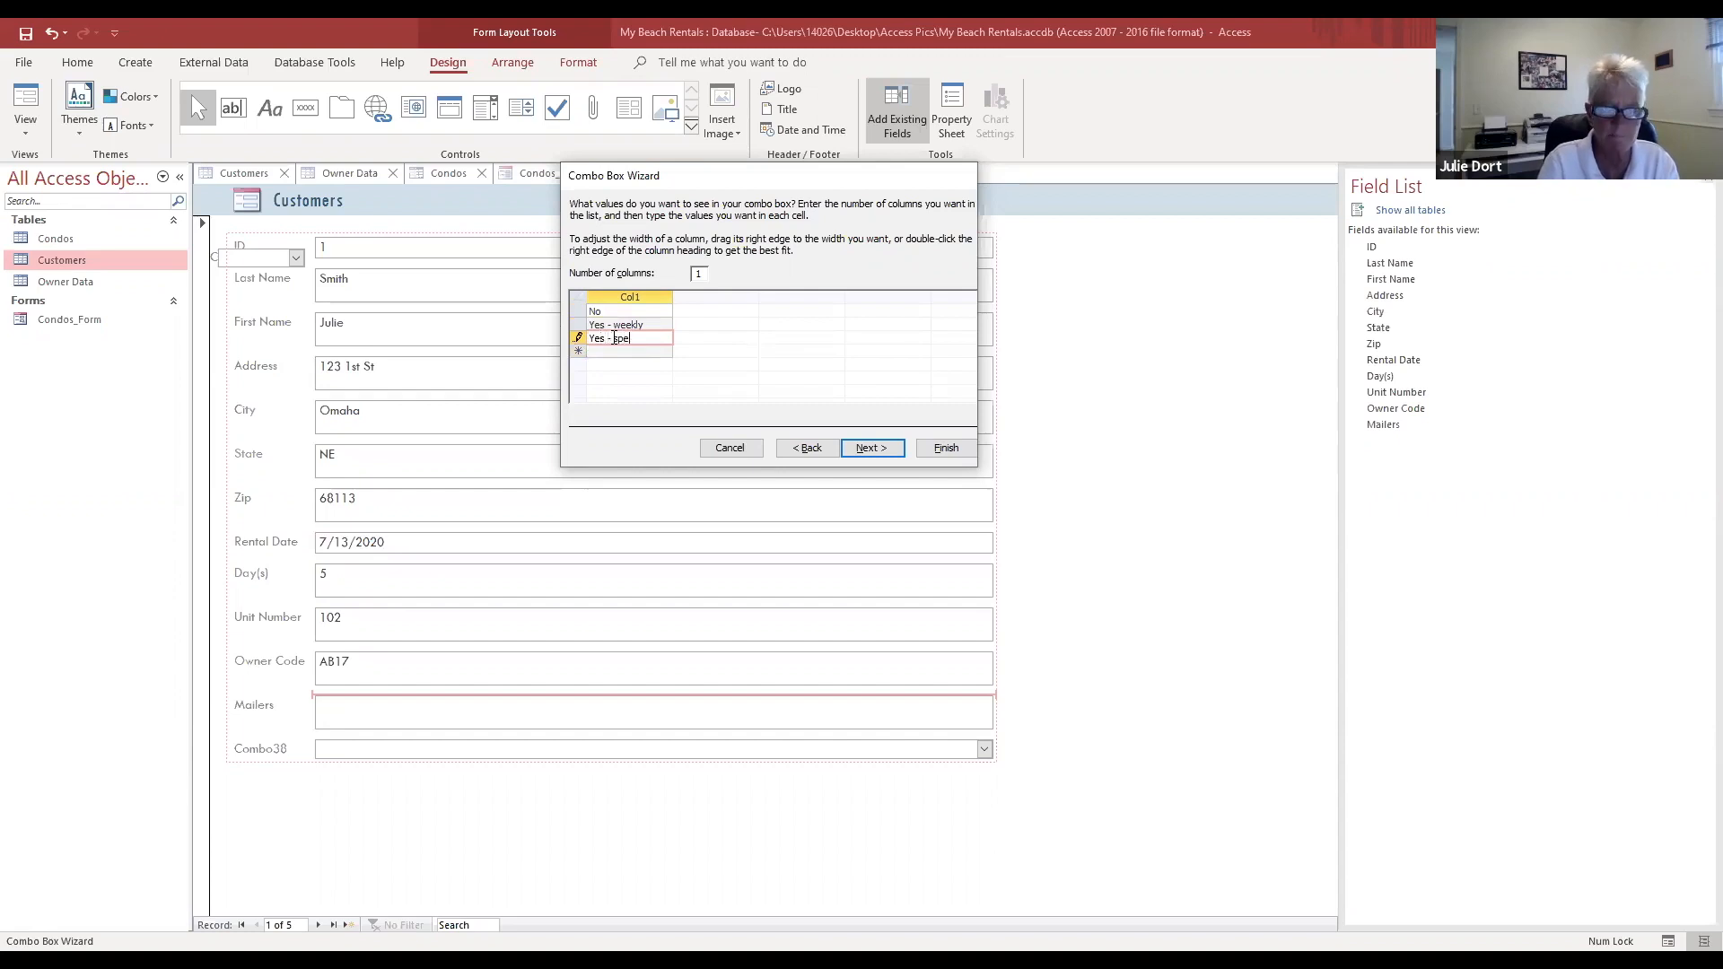
{"action": "type", "text": "cials only"}
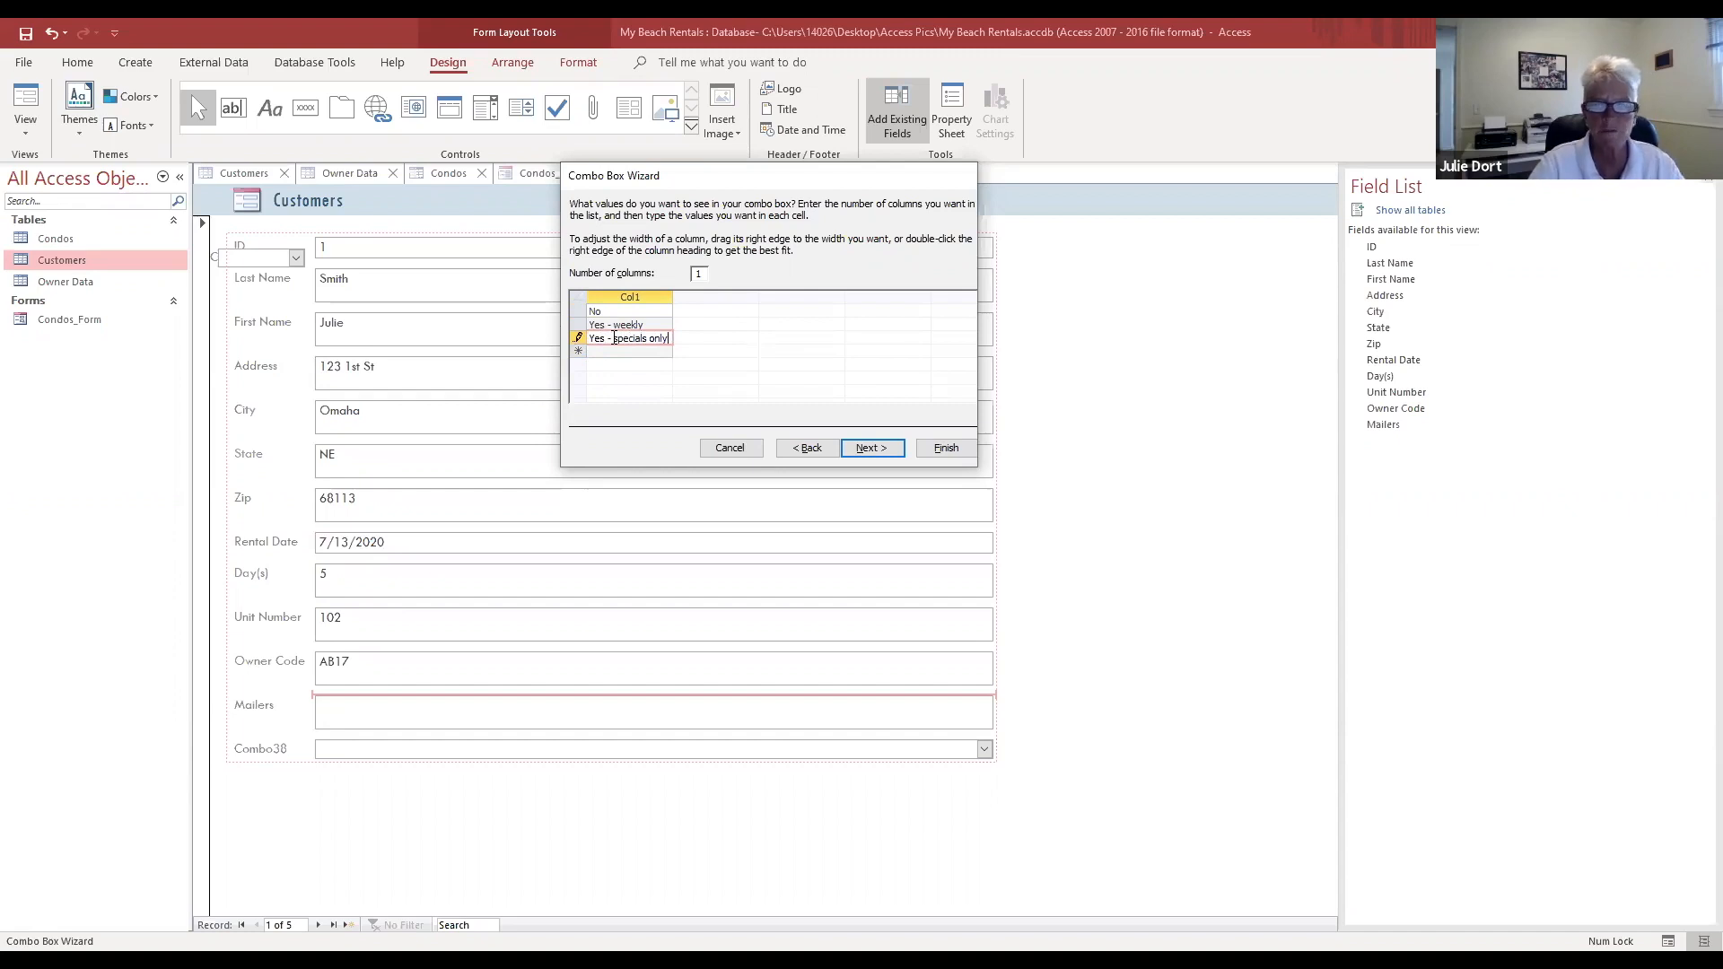
Step: Store the combo box value in the Mailers field, label it Mailers, and finish the wizard
{"action": "left_click", "coordinate": [870, 451]}
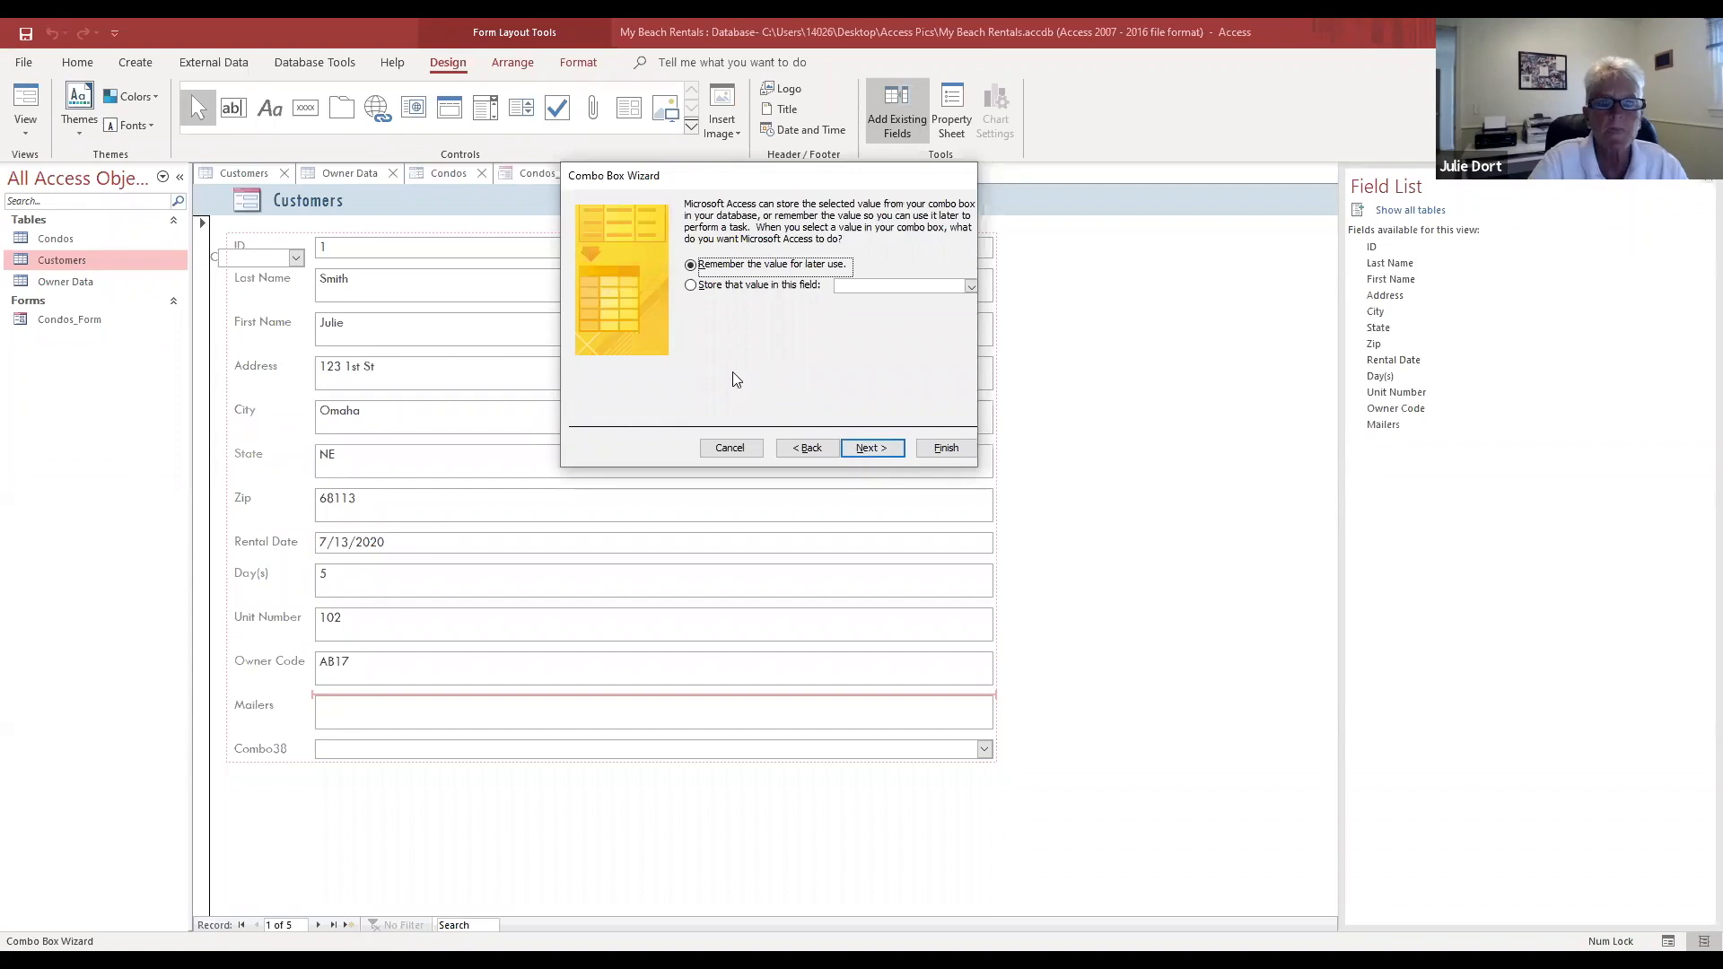
{"action": "left_click", "coordinate": [690, 286]}
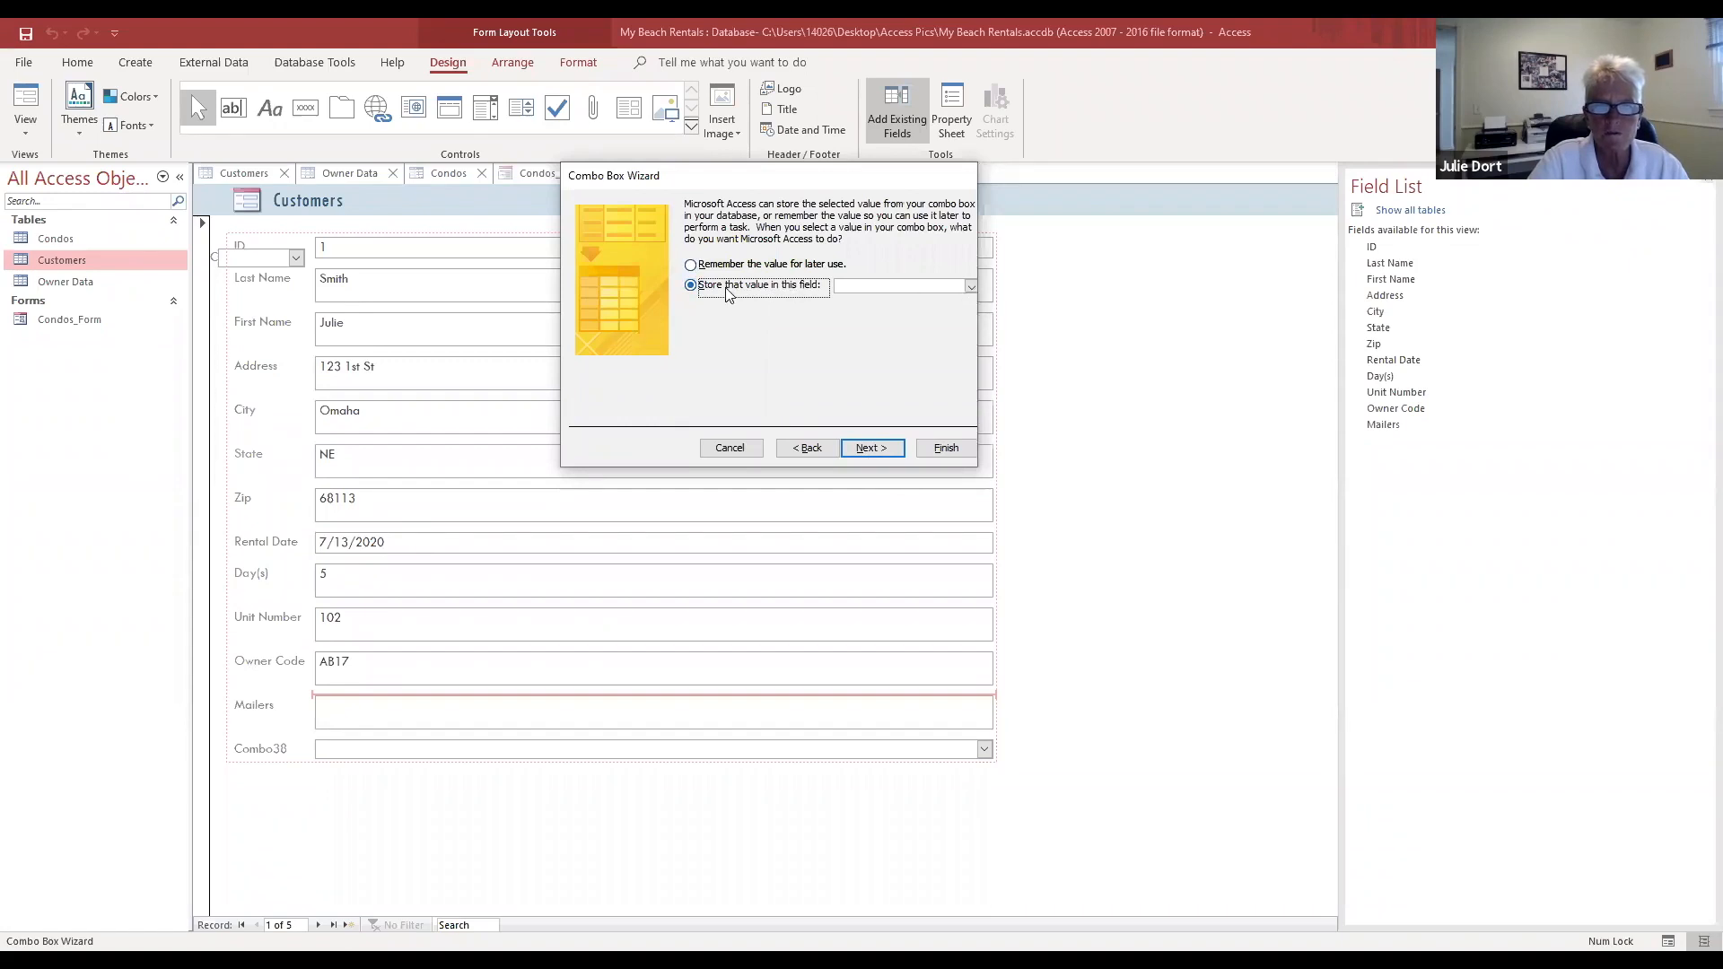
{"action": "left_click", "coordinate": [970, 286]}
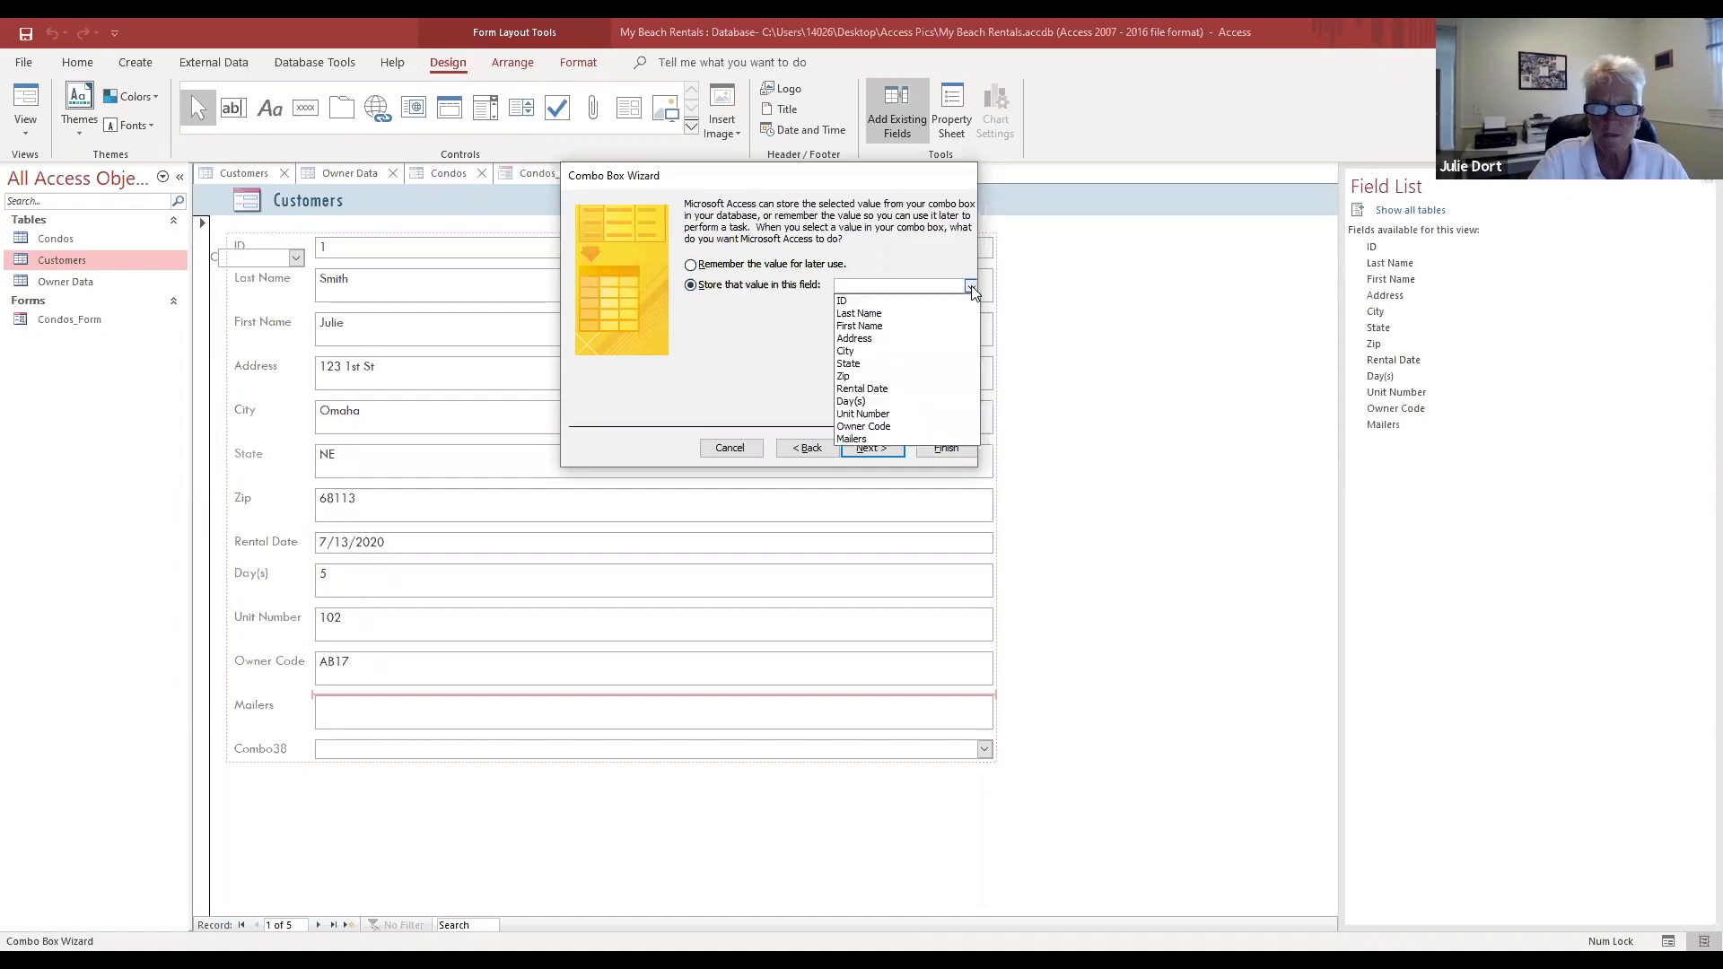
{"action": "left_click", "coordinate": [853, 439]}
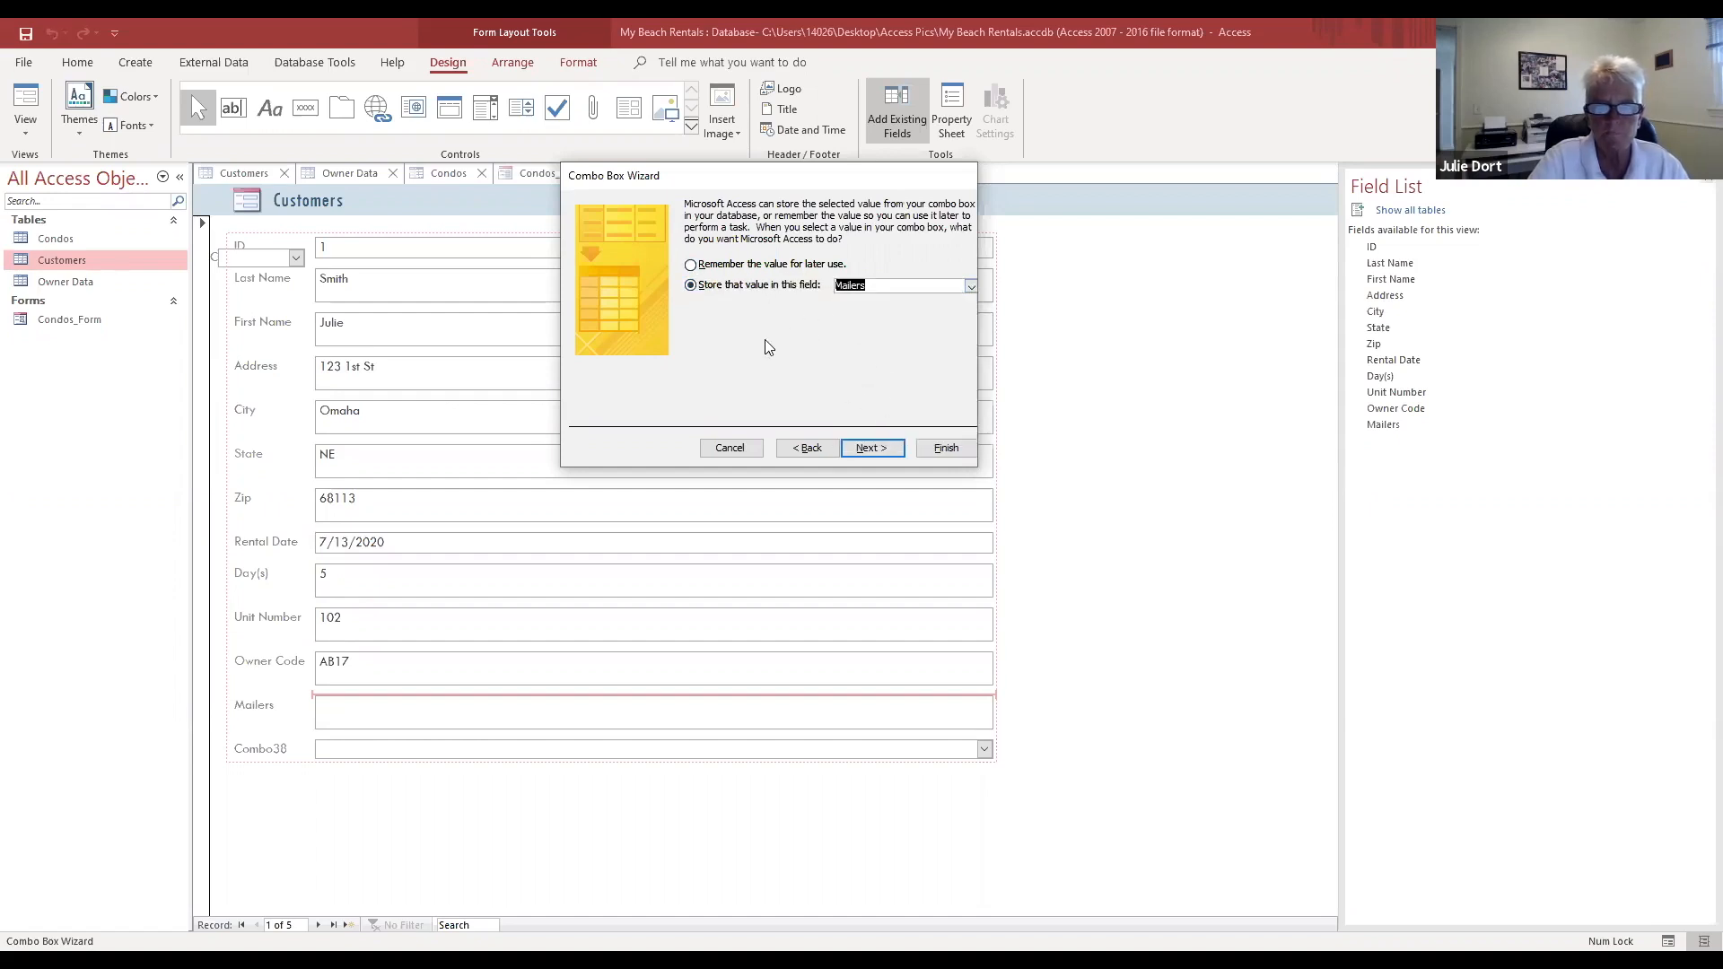
{"action": "left_click", "coordinate": [867, 448]}
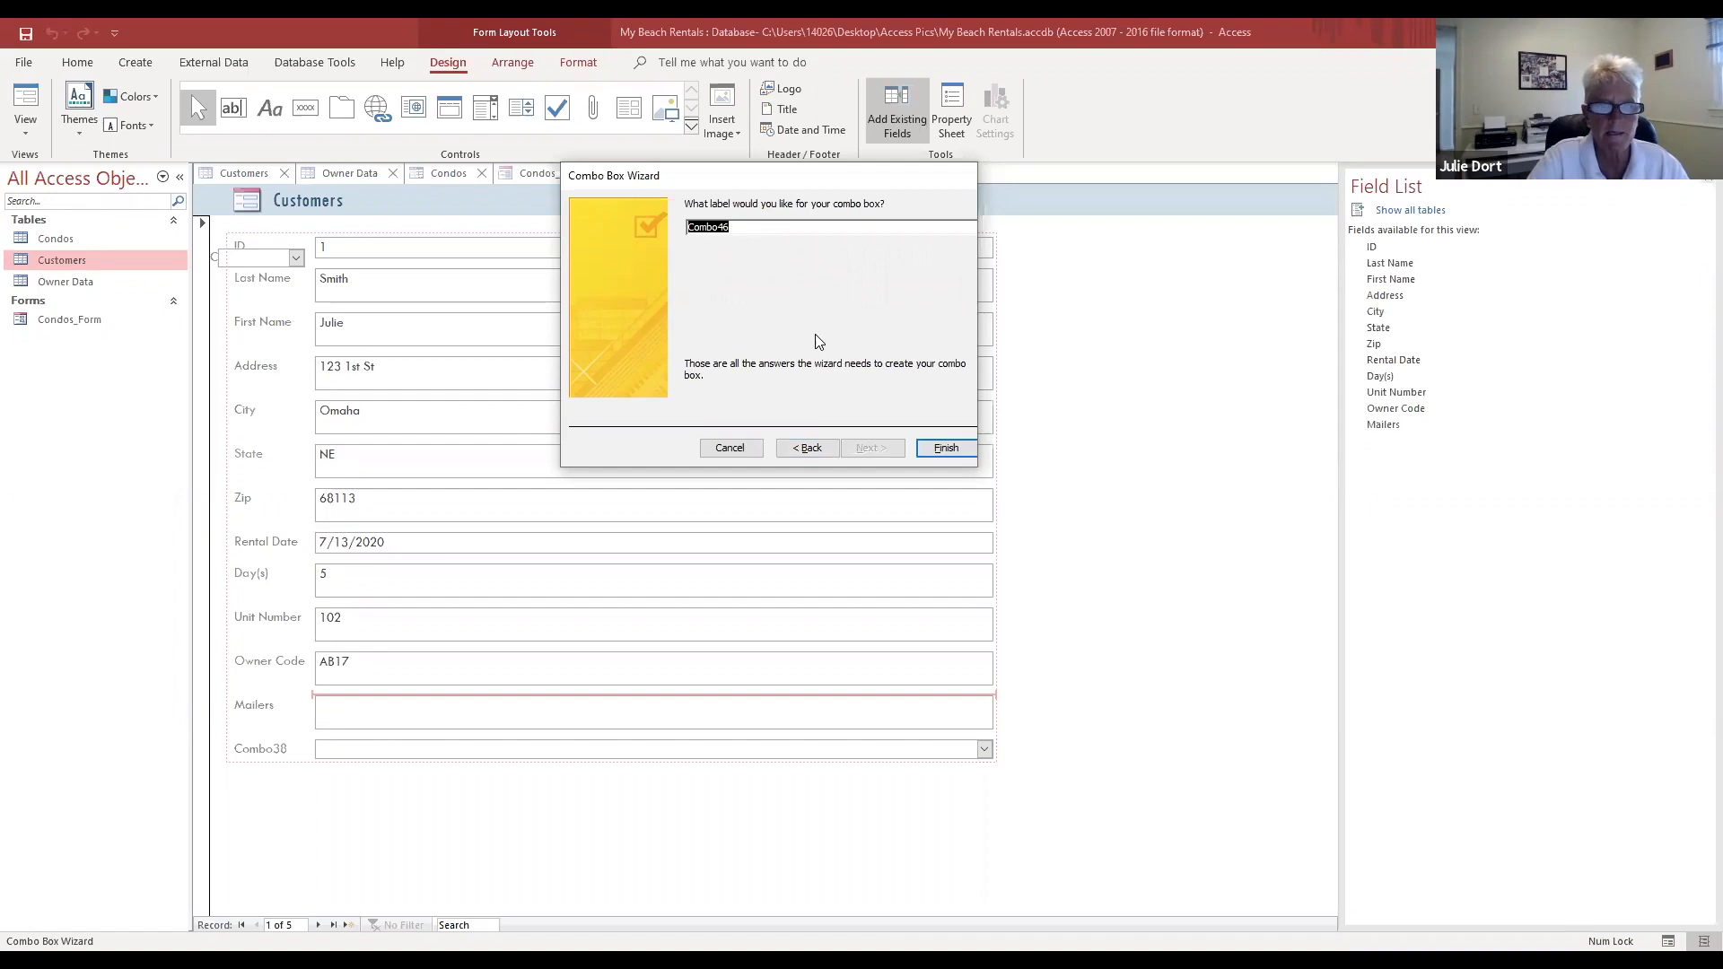
{"action": "type", "text": "Mailers"}
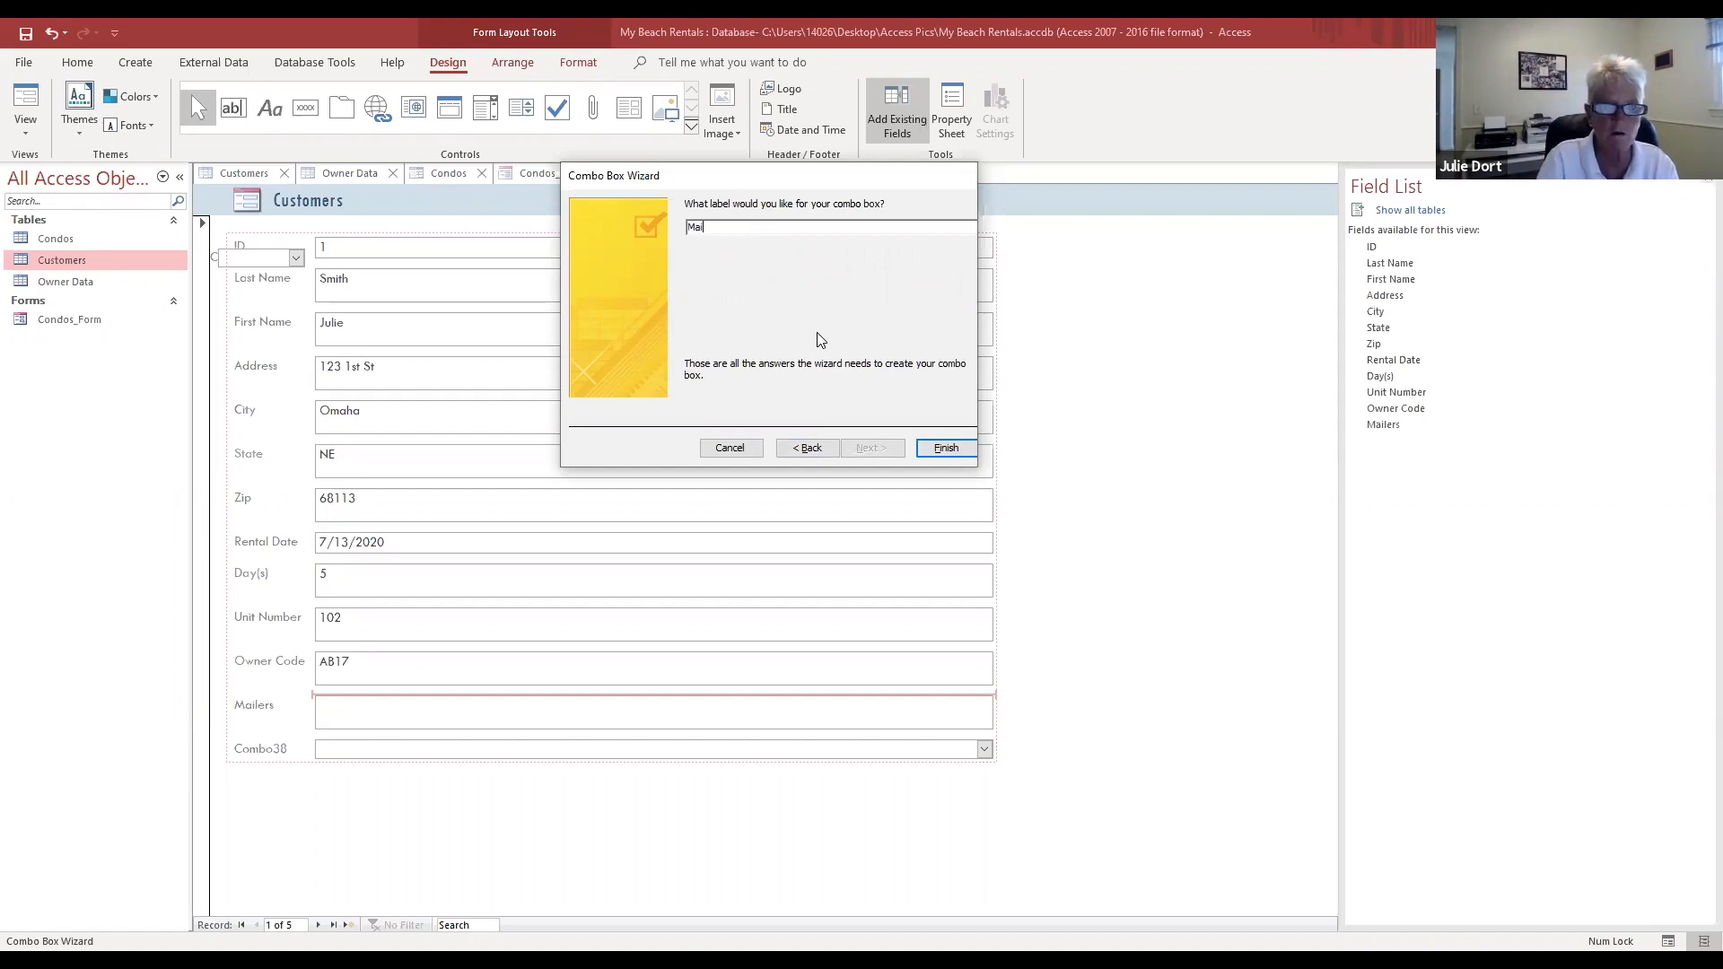
{"action": "left_click", "coordinate": [939, 453]}
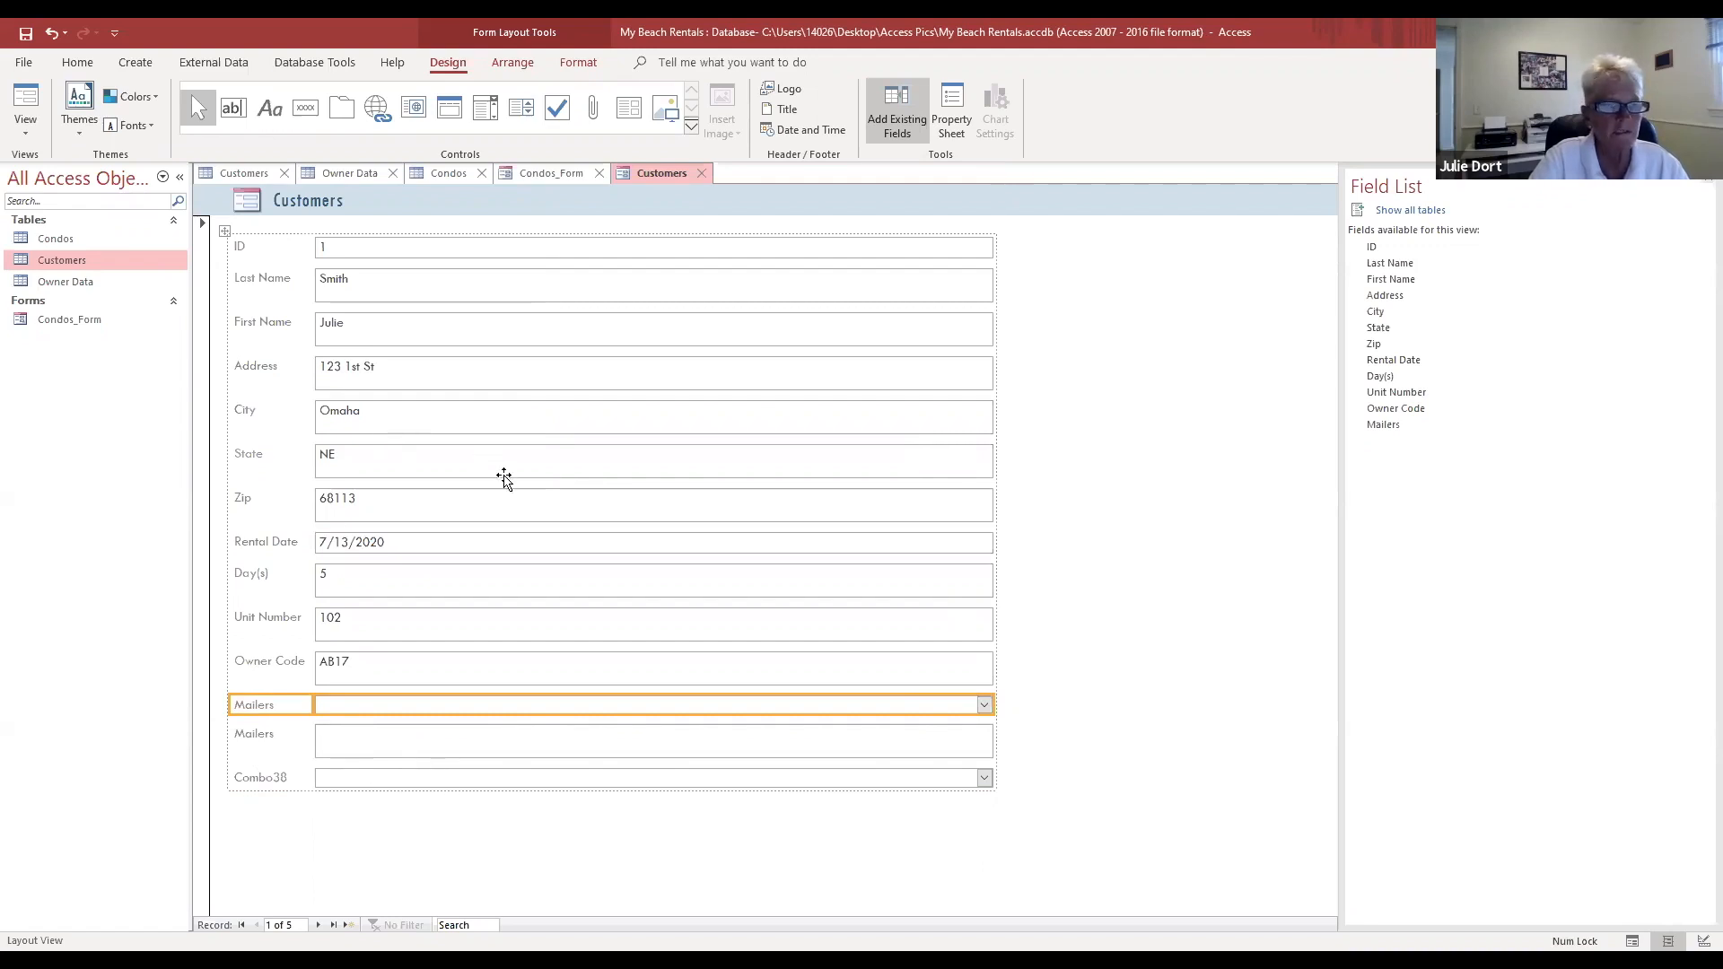
Step: Switch the Customers form to Form View and try each Mailers option on the first record, ending with Yes - specials only
{"action": "left_click", "coordinate": [24, 134]}
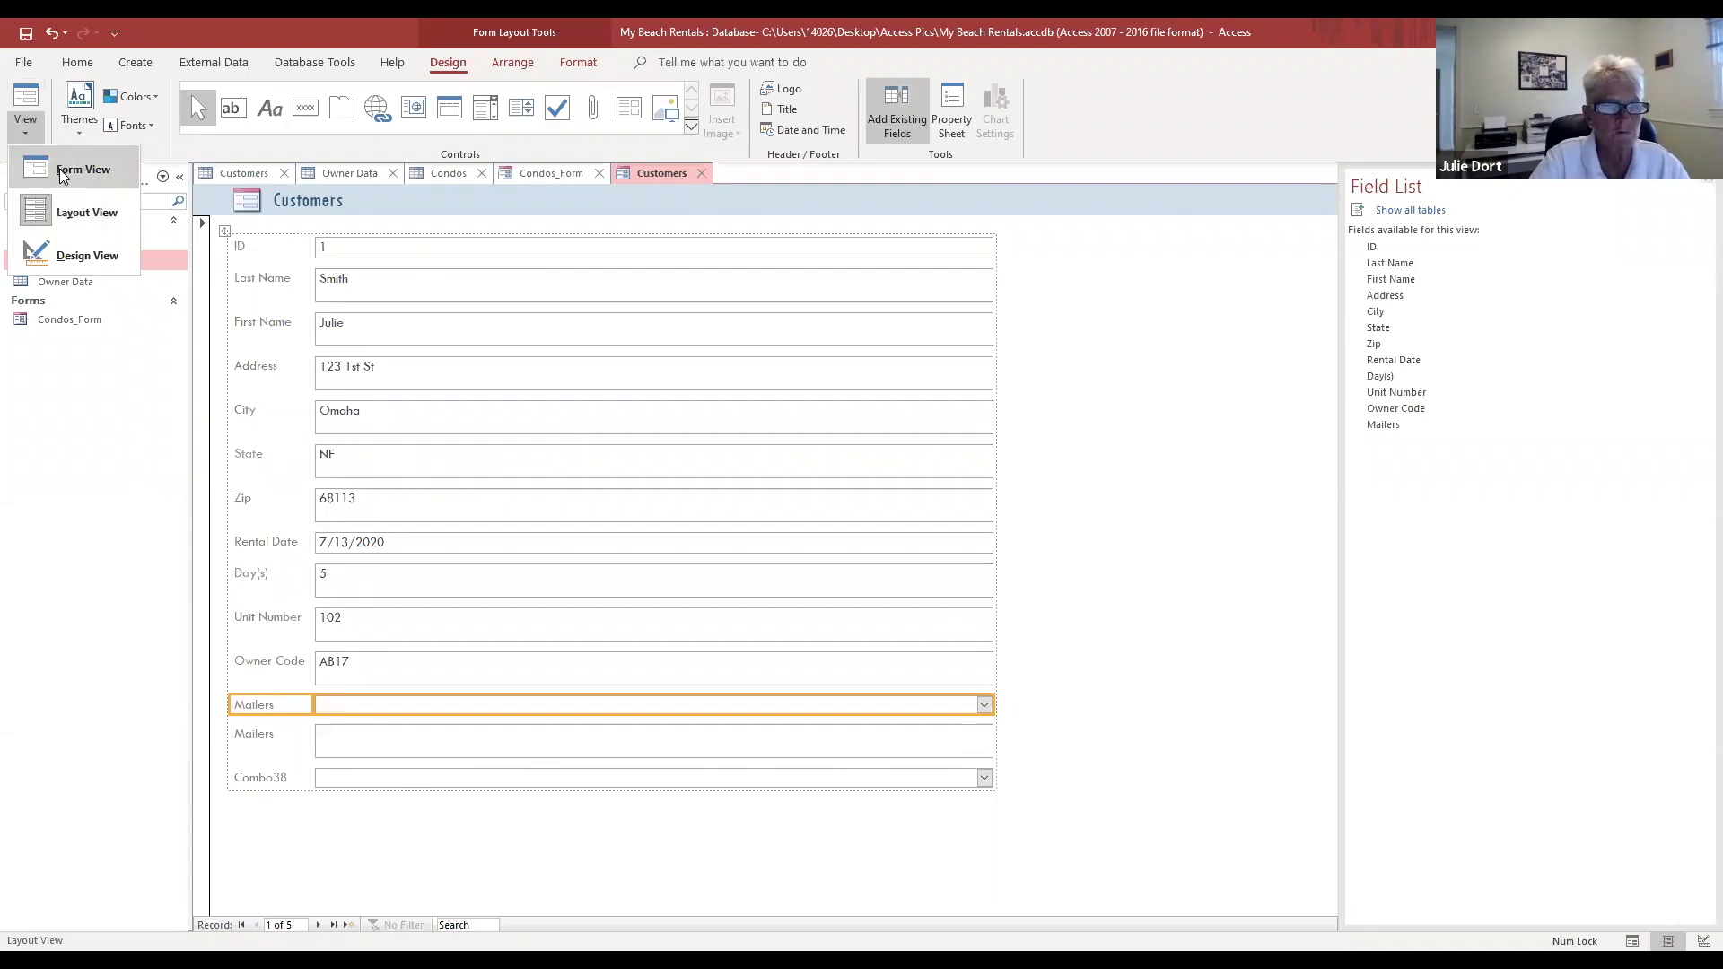
{"action": "left_click", "coordinate": [59, 169]}
{"action": "left_click", "coordinate": [984, 708]}
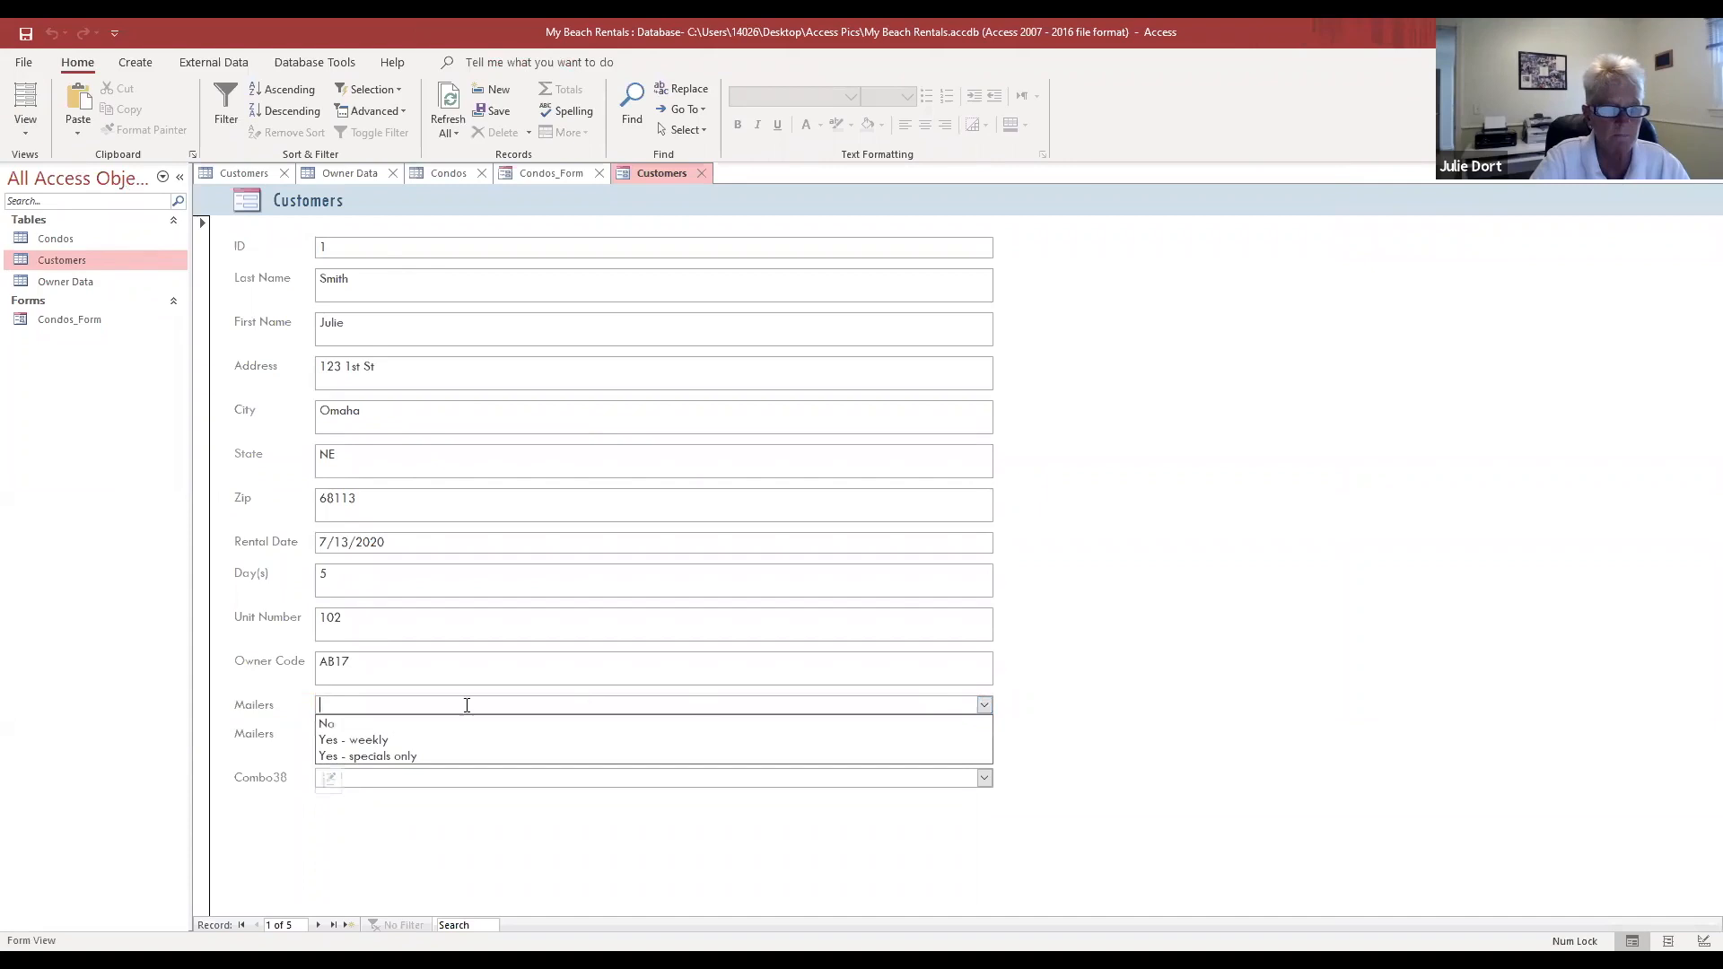
{"action": "left_click", "coordinate": [368, 724]}
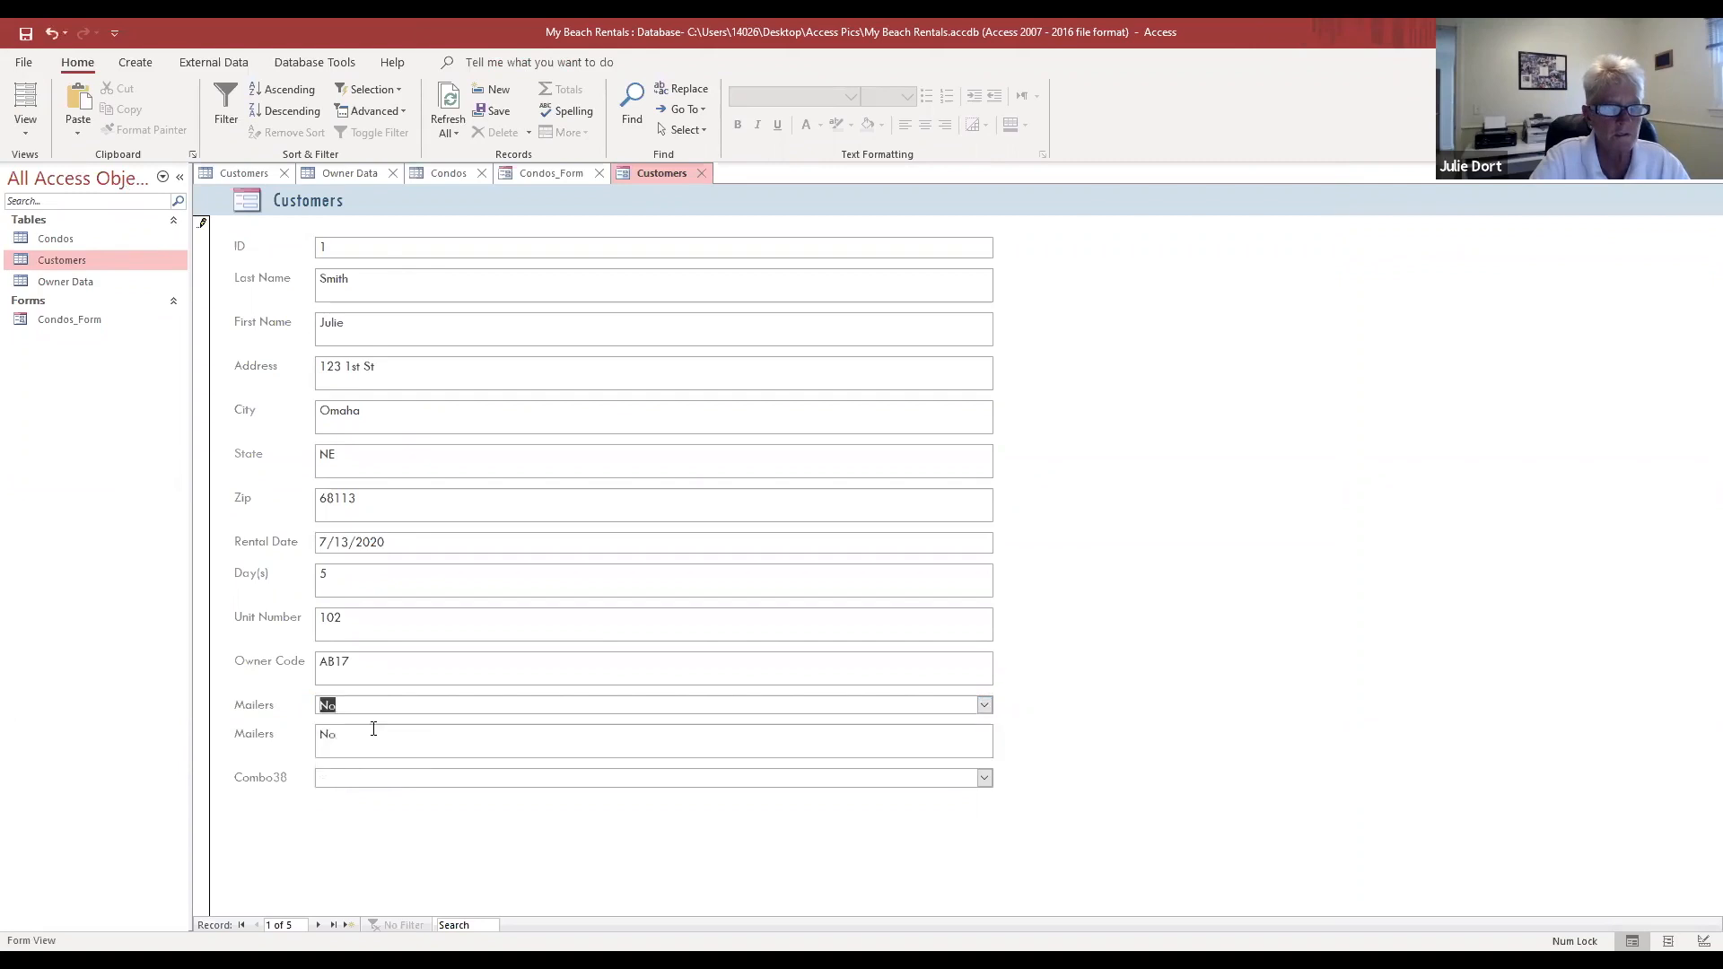
{"action": "left_click", "coordinate": [984, 708]}
{"action": "left_click", "coordinate": [875, 732]}
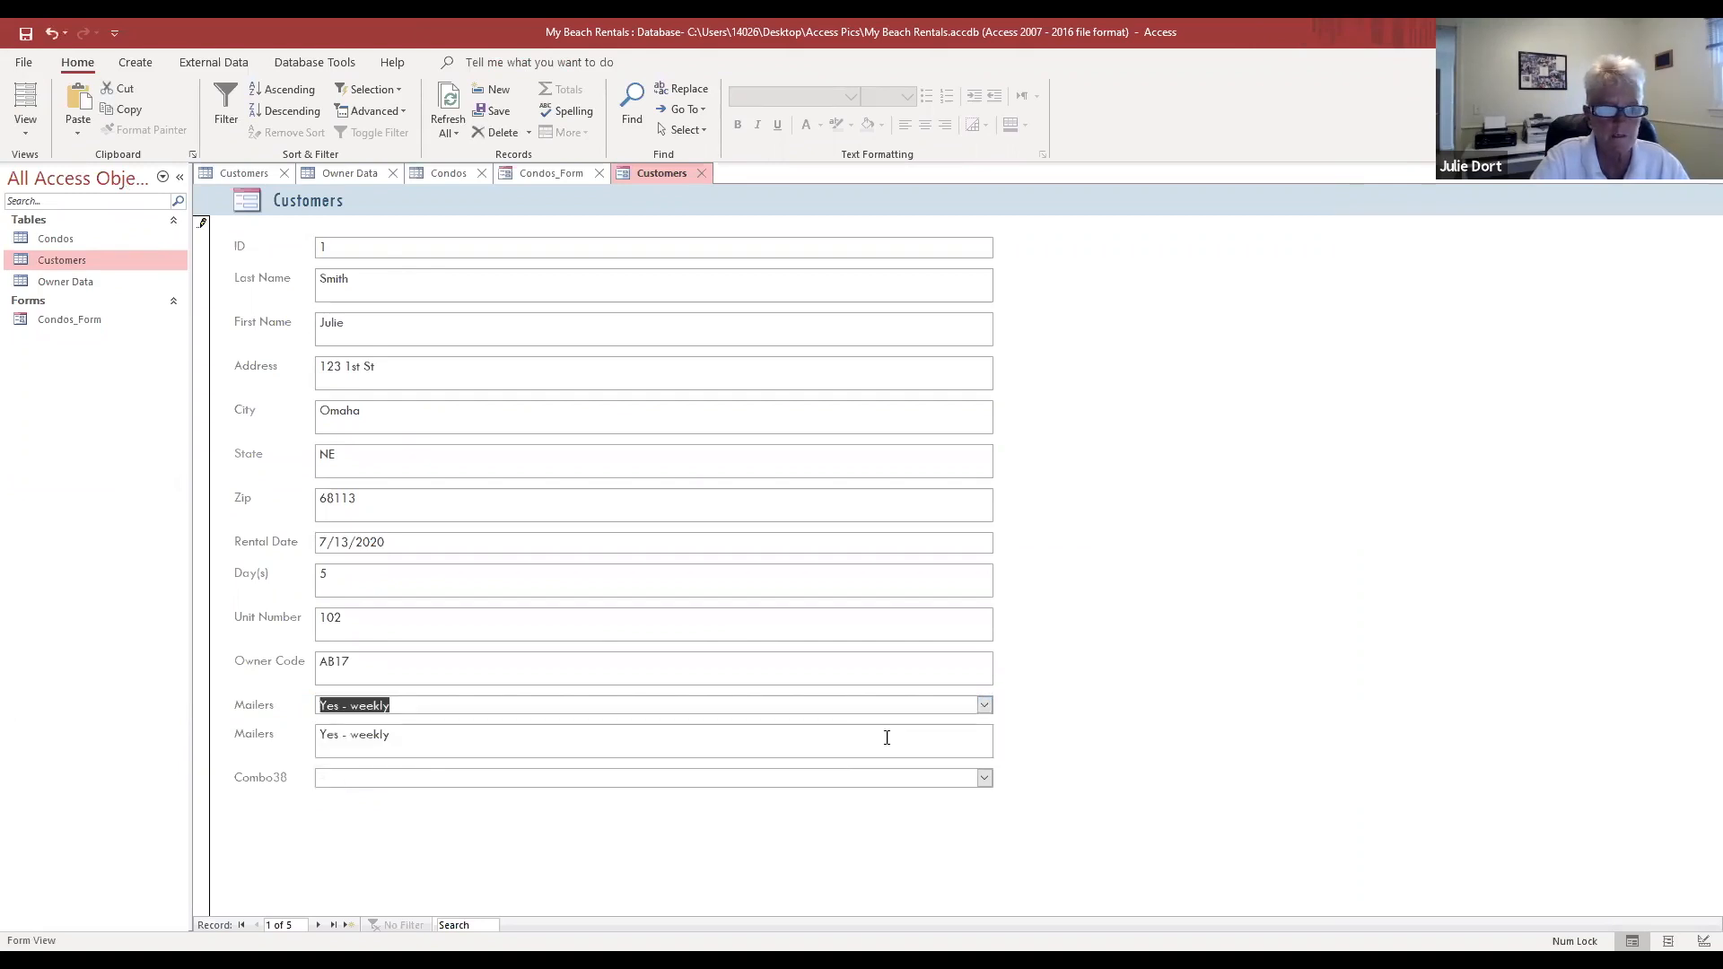
{"action": "left_click", "coordinate": [984, 707]}
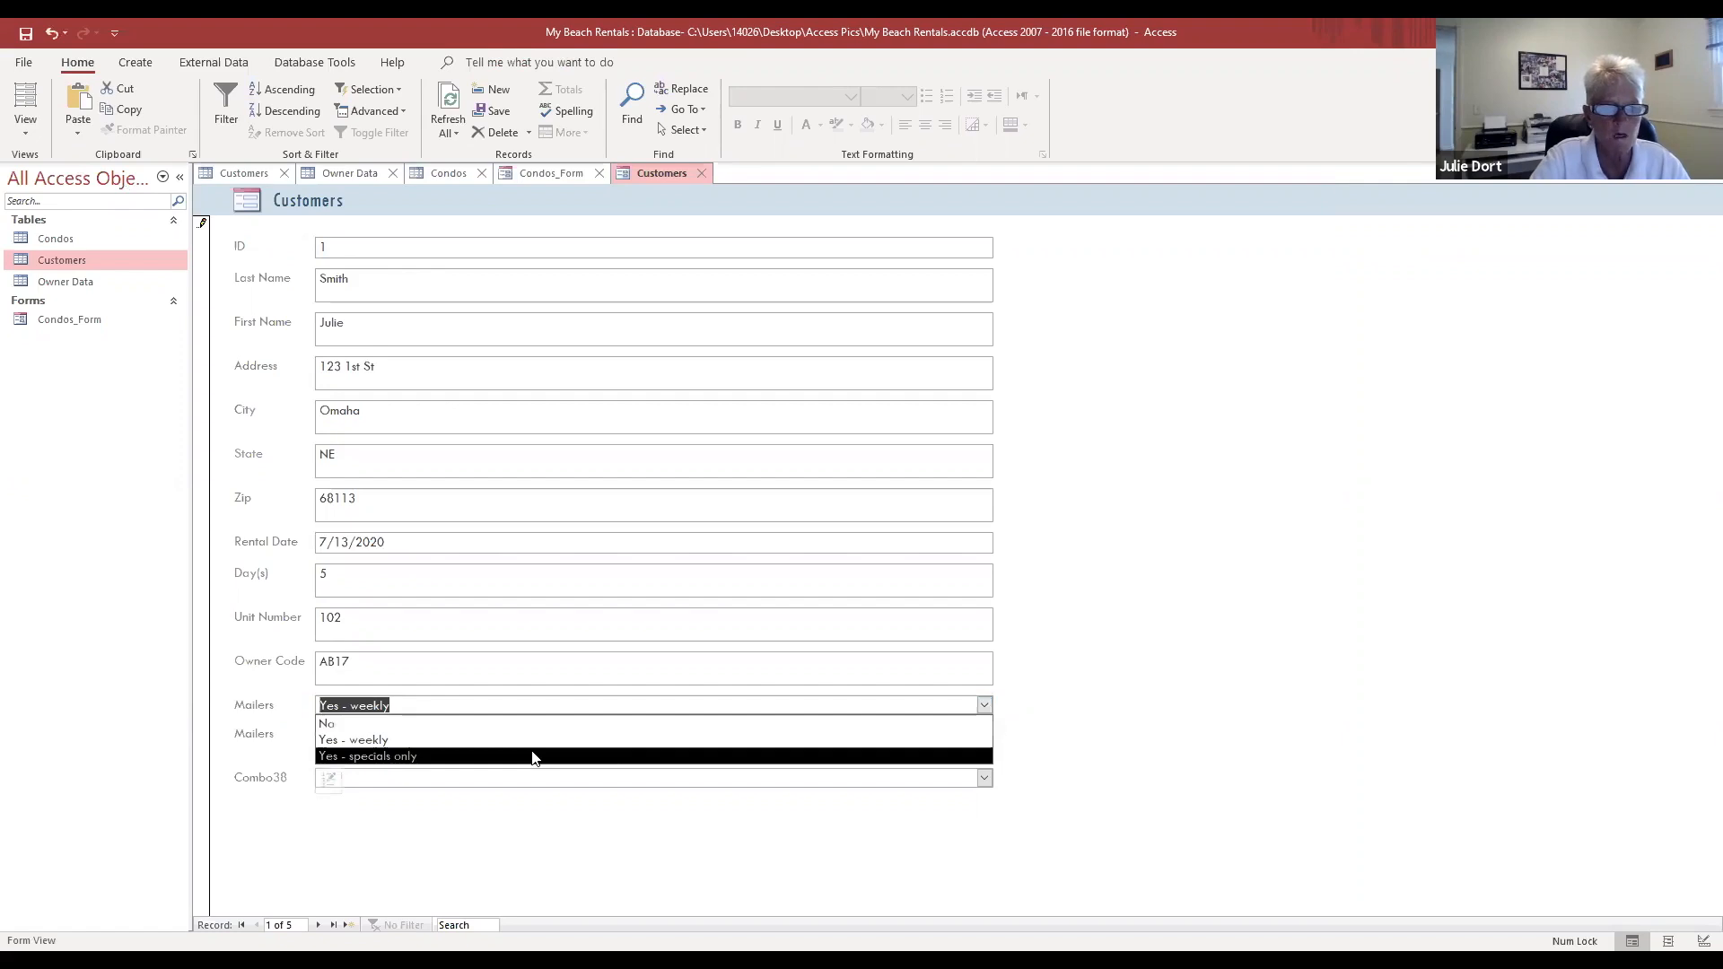
{"action": "left_click", "coordinate": [534, 757]}
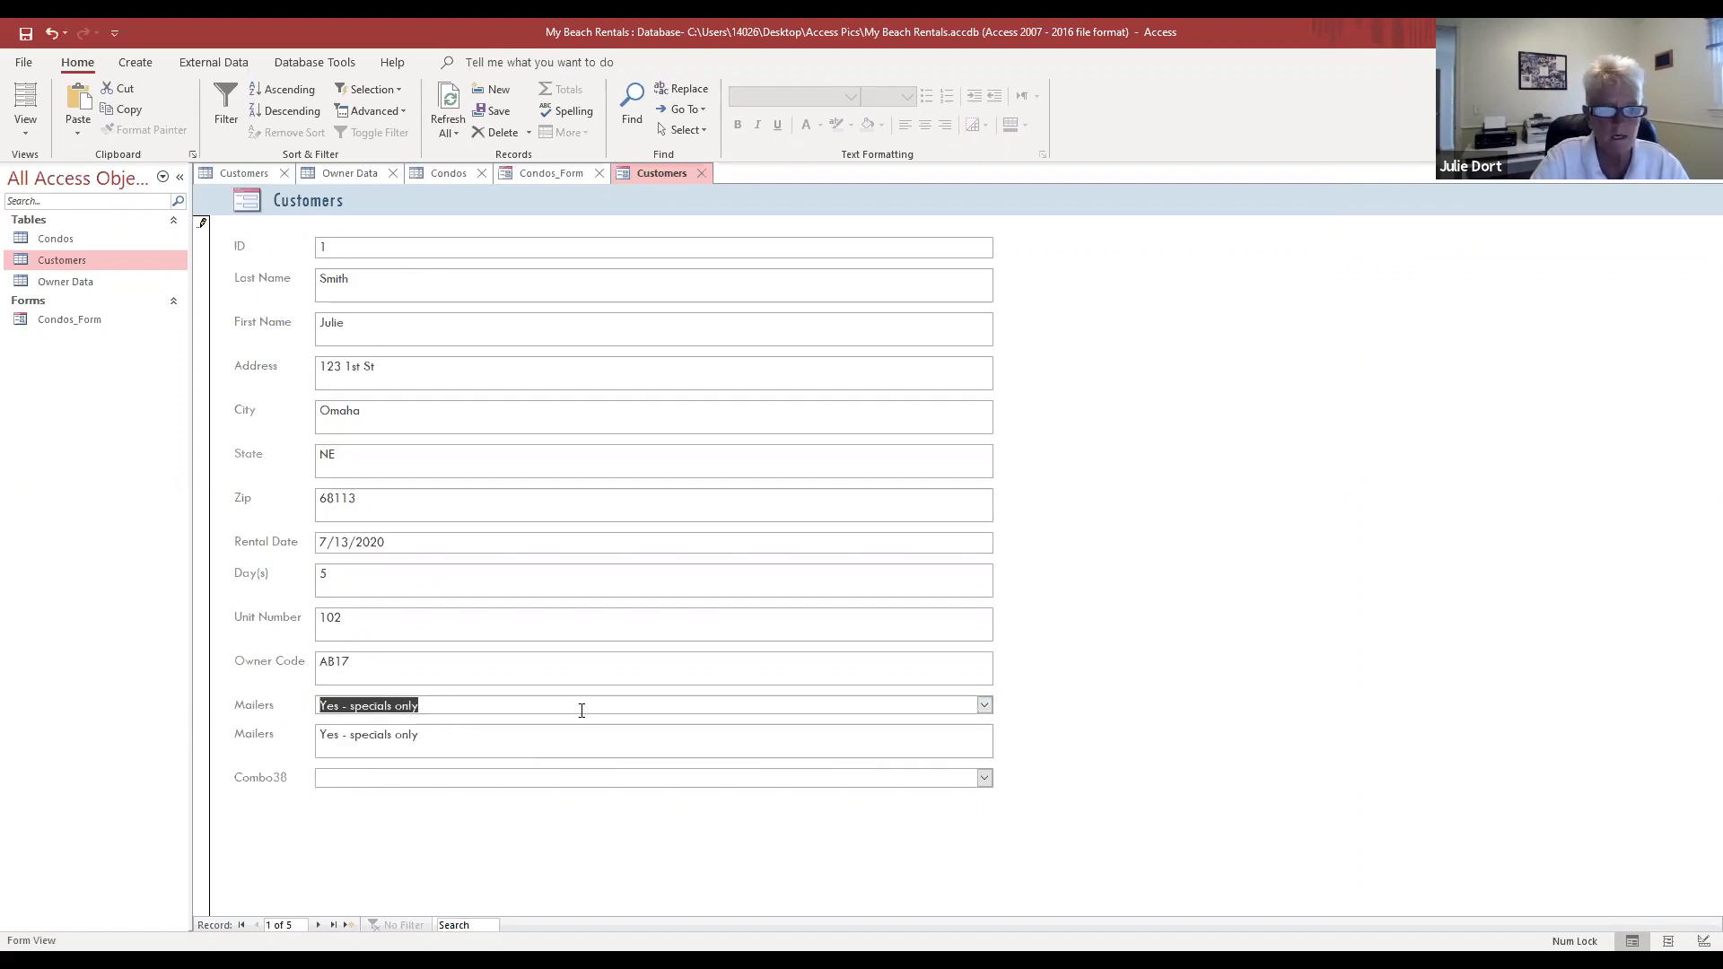
Step: In Layout View, delete the spare Combo38 combo box with its empty row and the duplicate Mailers text box
{"action": "left_click", "coordinate": [407, 774]}
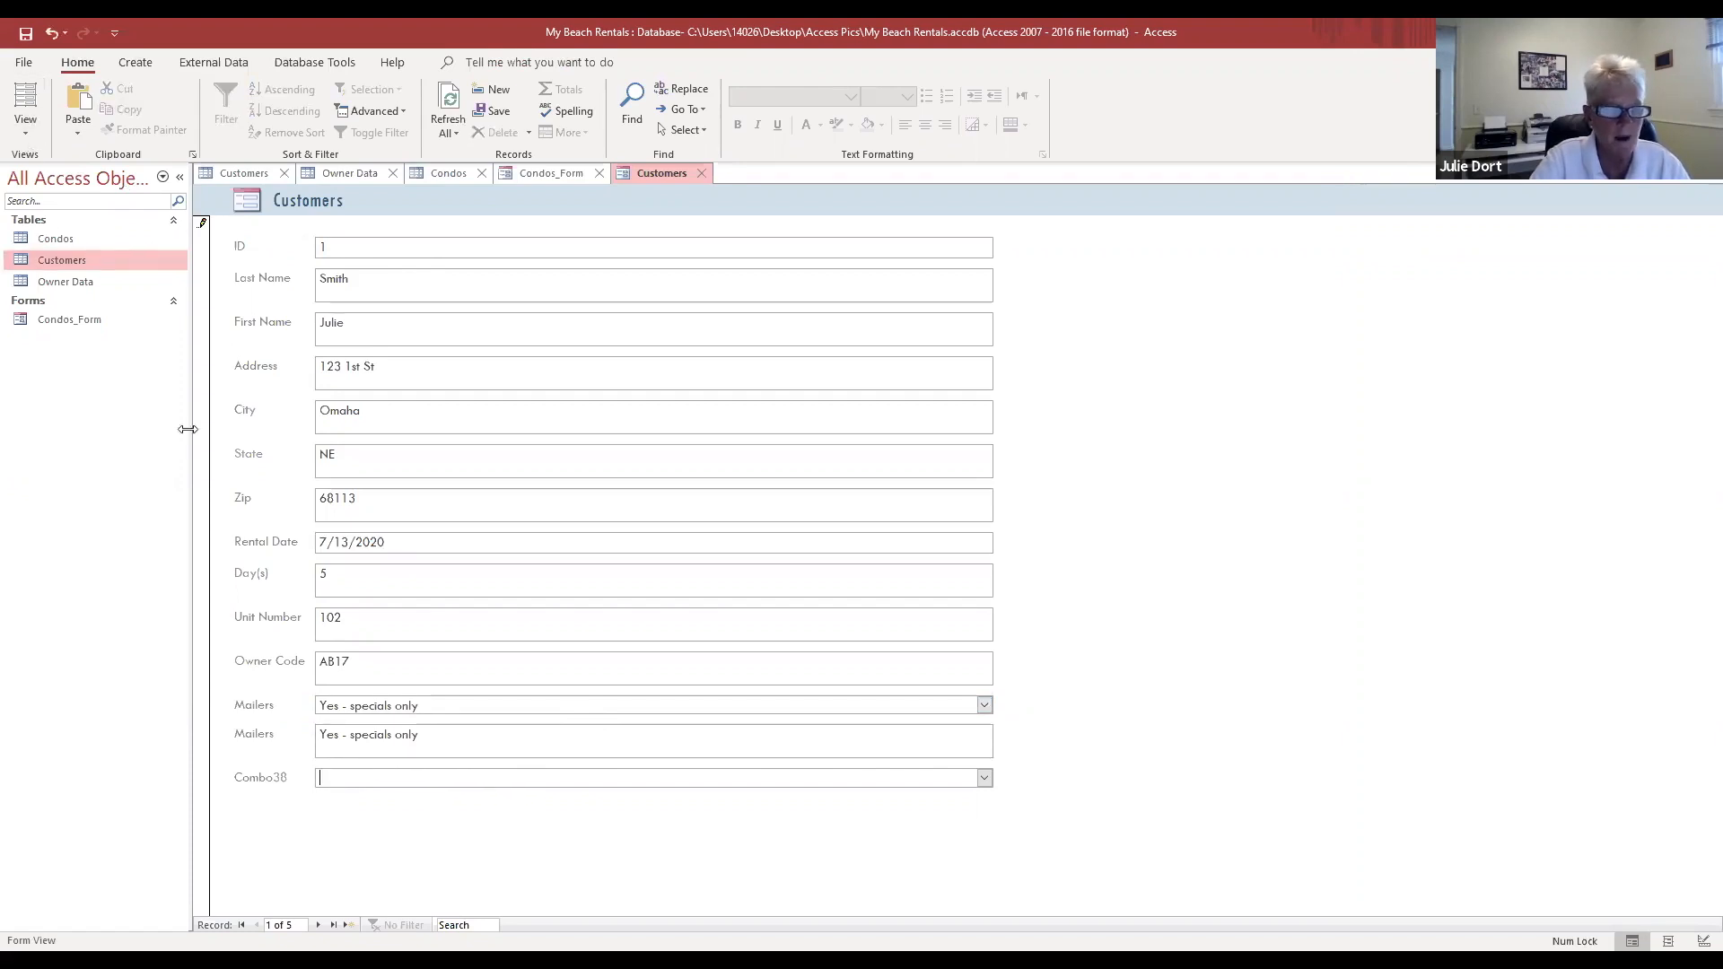
{"action": "left_click", "coordinate": [24, 136]}
{"action": "left_click", "coordinate": [89, 225]}
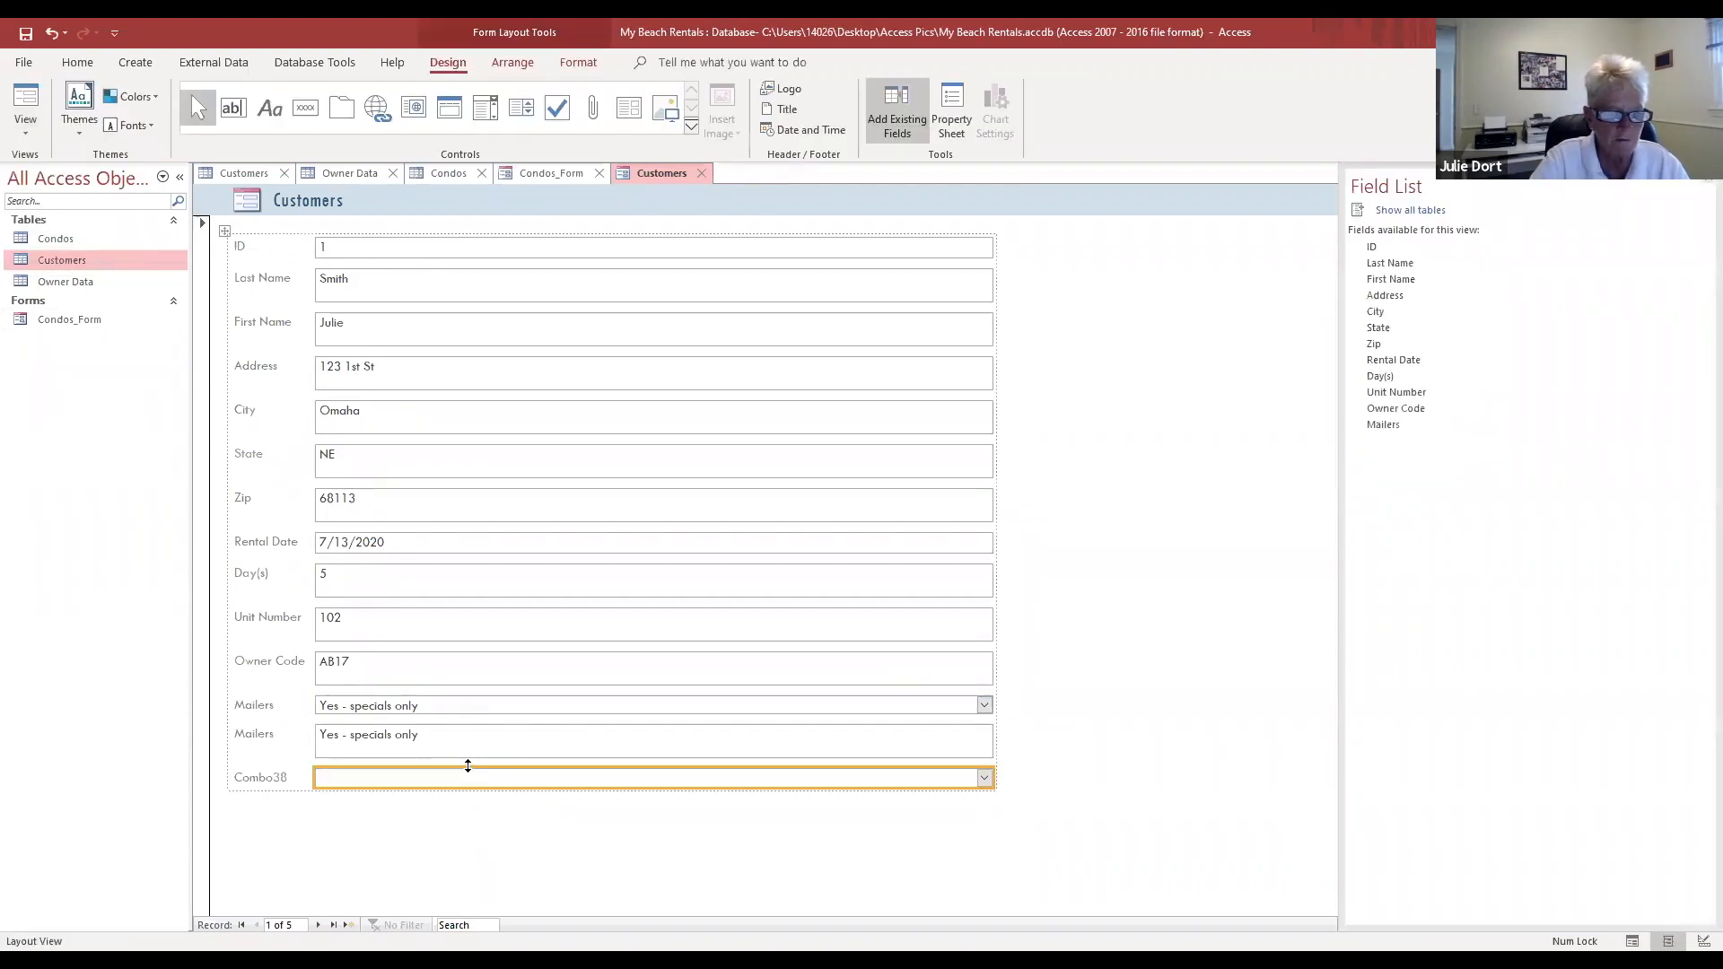
{"action": "key", "text": "Delete"}
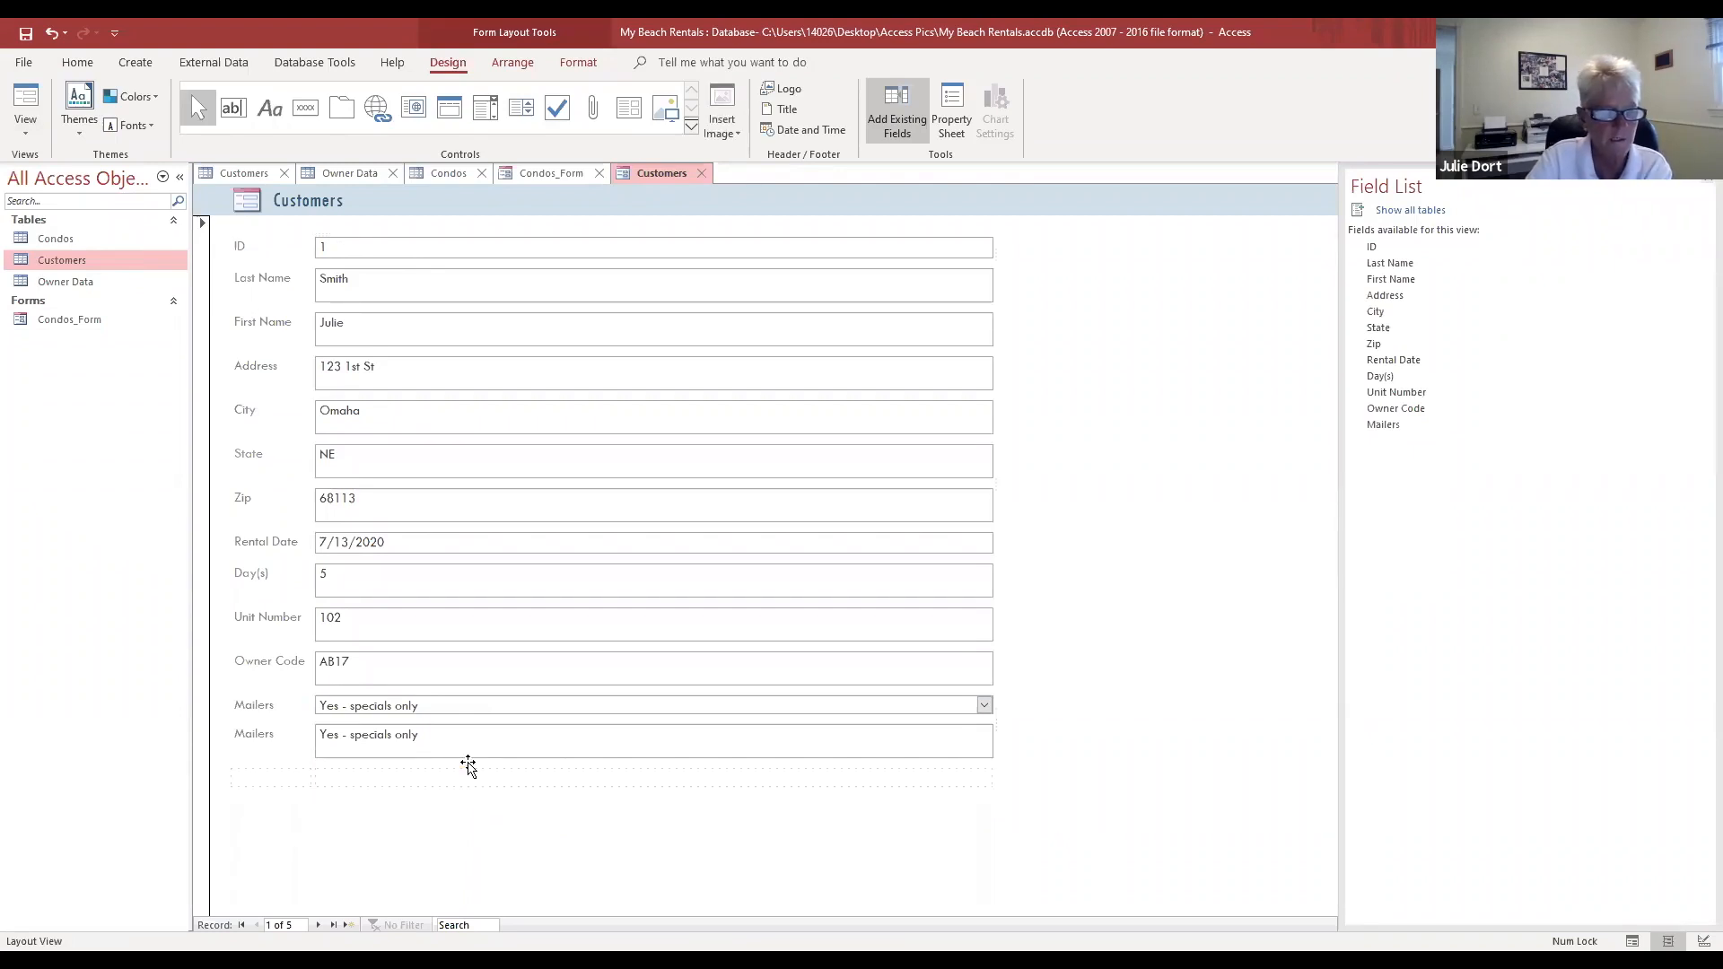
{"action": "left_click", "coordinate": [397, 786]}
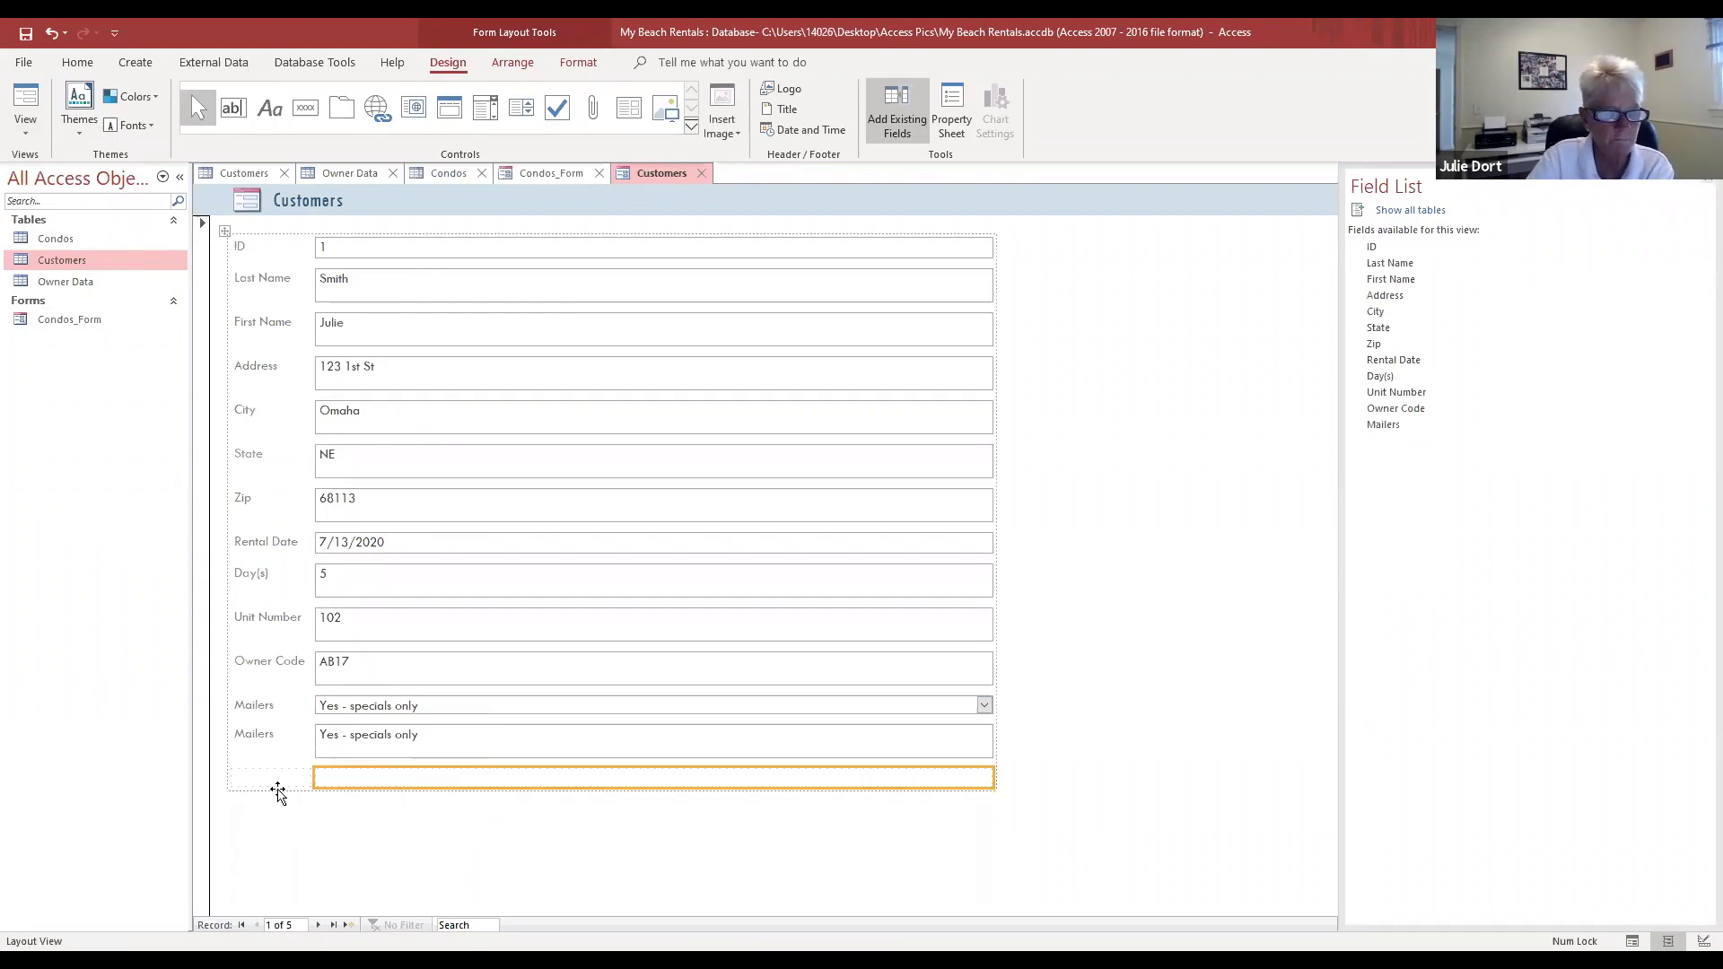
{"action": "key", "text": "Delete"}
{"action": "left_click", "coordinate": [380, 752]}
{"action": "key", "text": "Delete"}
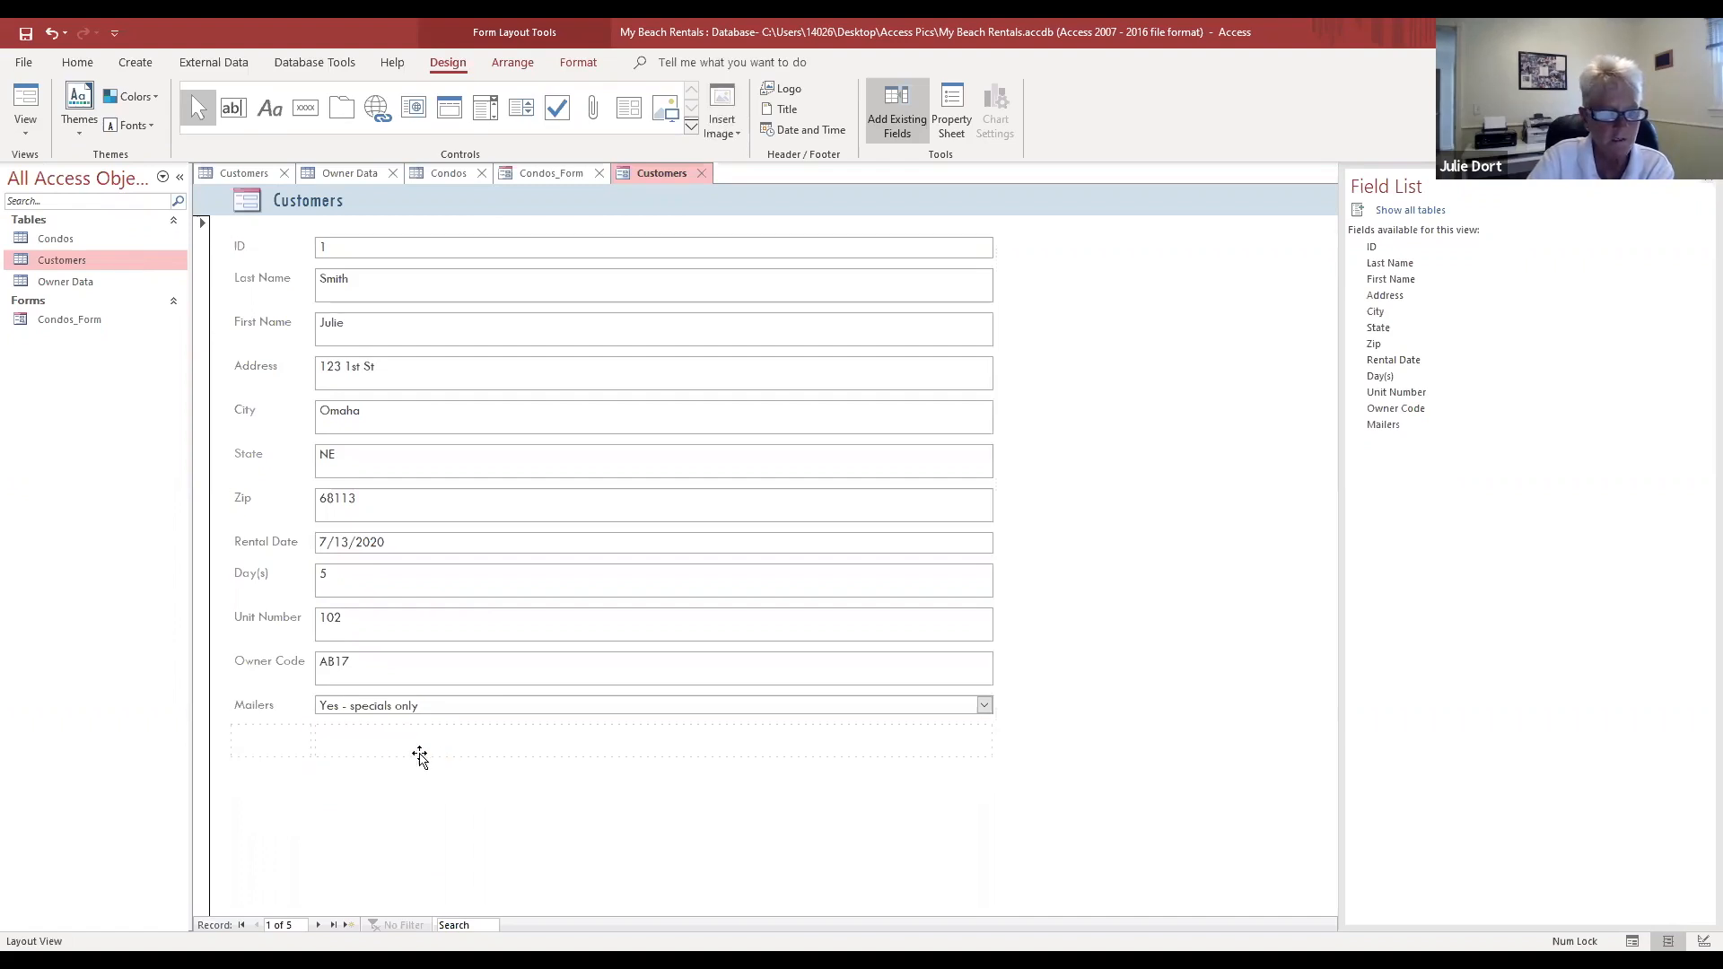
Step: Delete the empty layout row below Mailers and switch the Customers form to Form View
{"action": "left_click", "coordinate": [294, 733]}
{"action": "key", "text": "Delete"}
{"action": "left_click", "coordinate": [25, 134]}
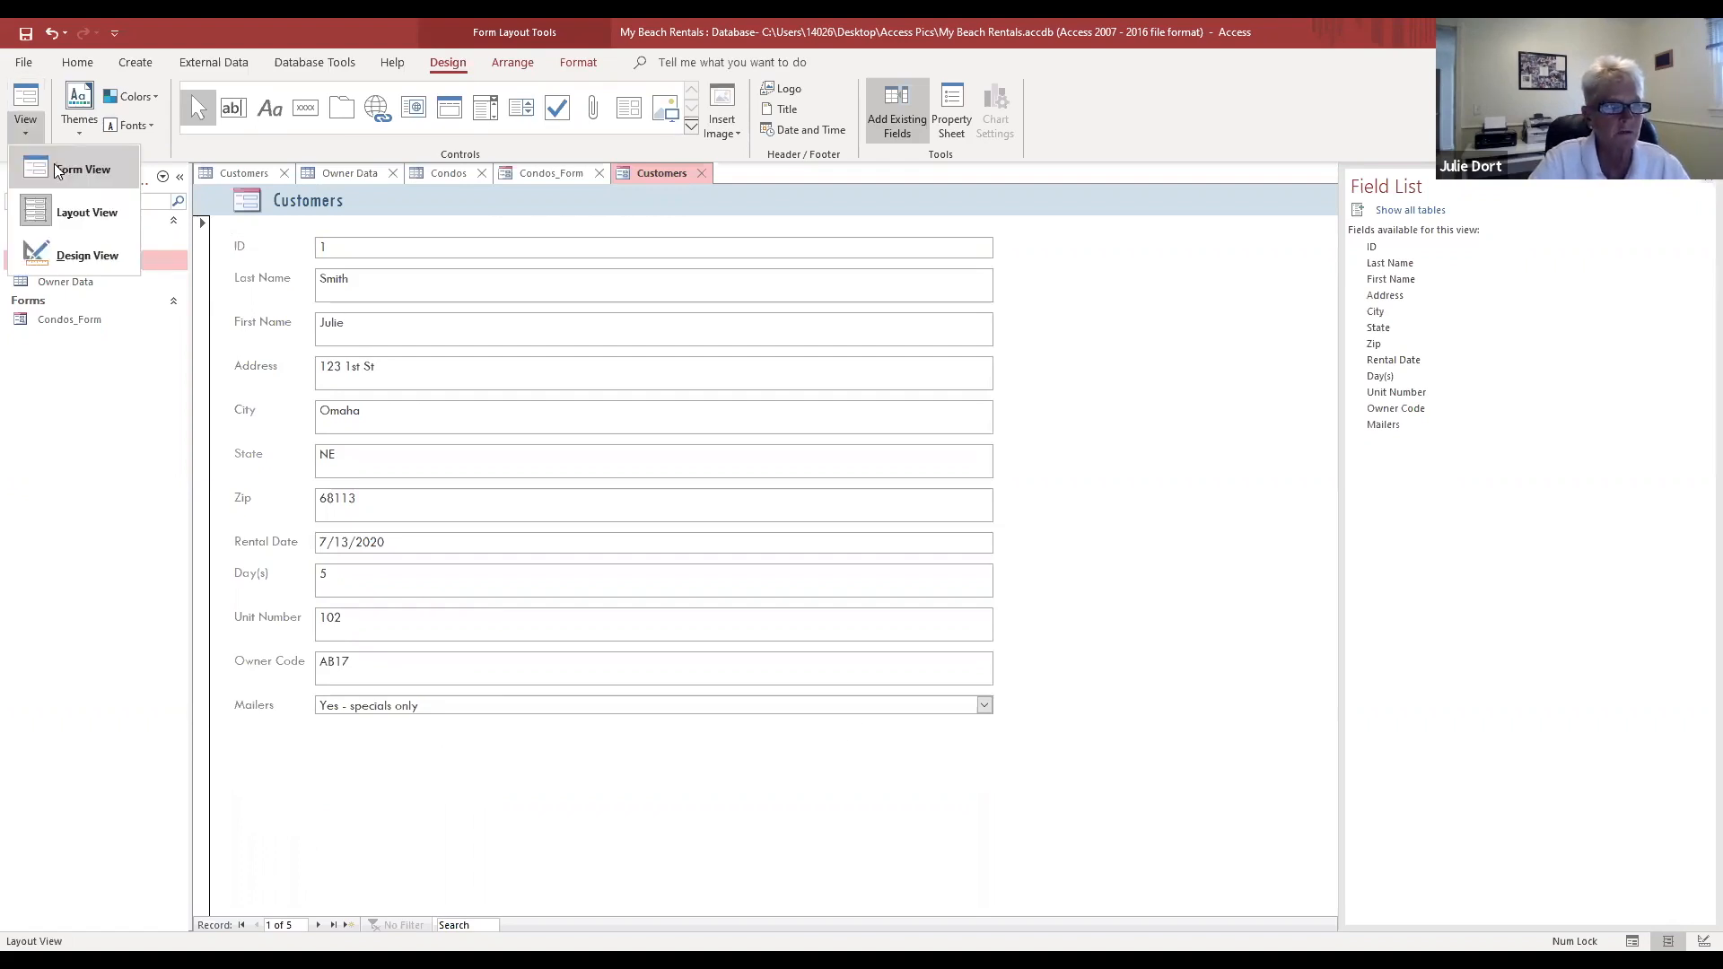
{"action": "left_click", "coordinate": [54, 169]}
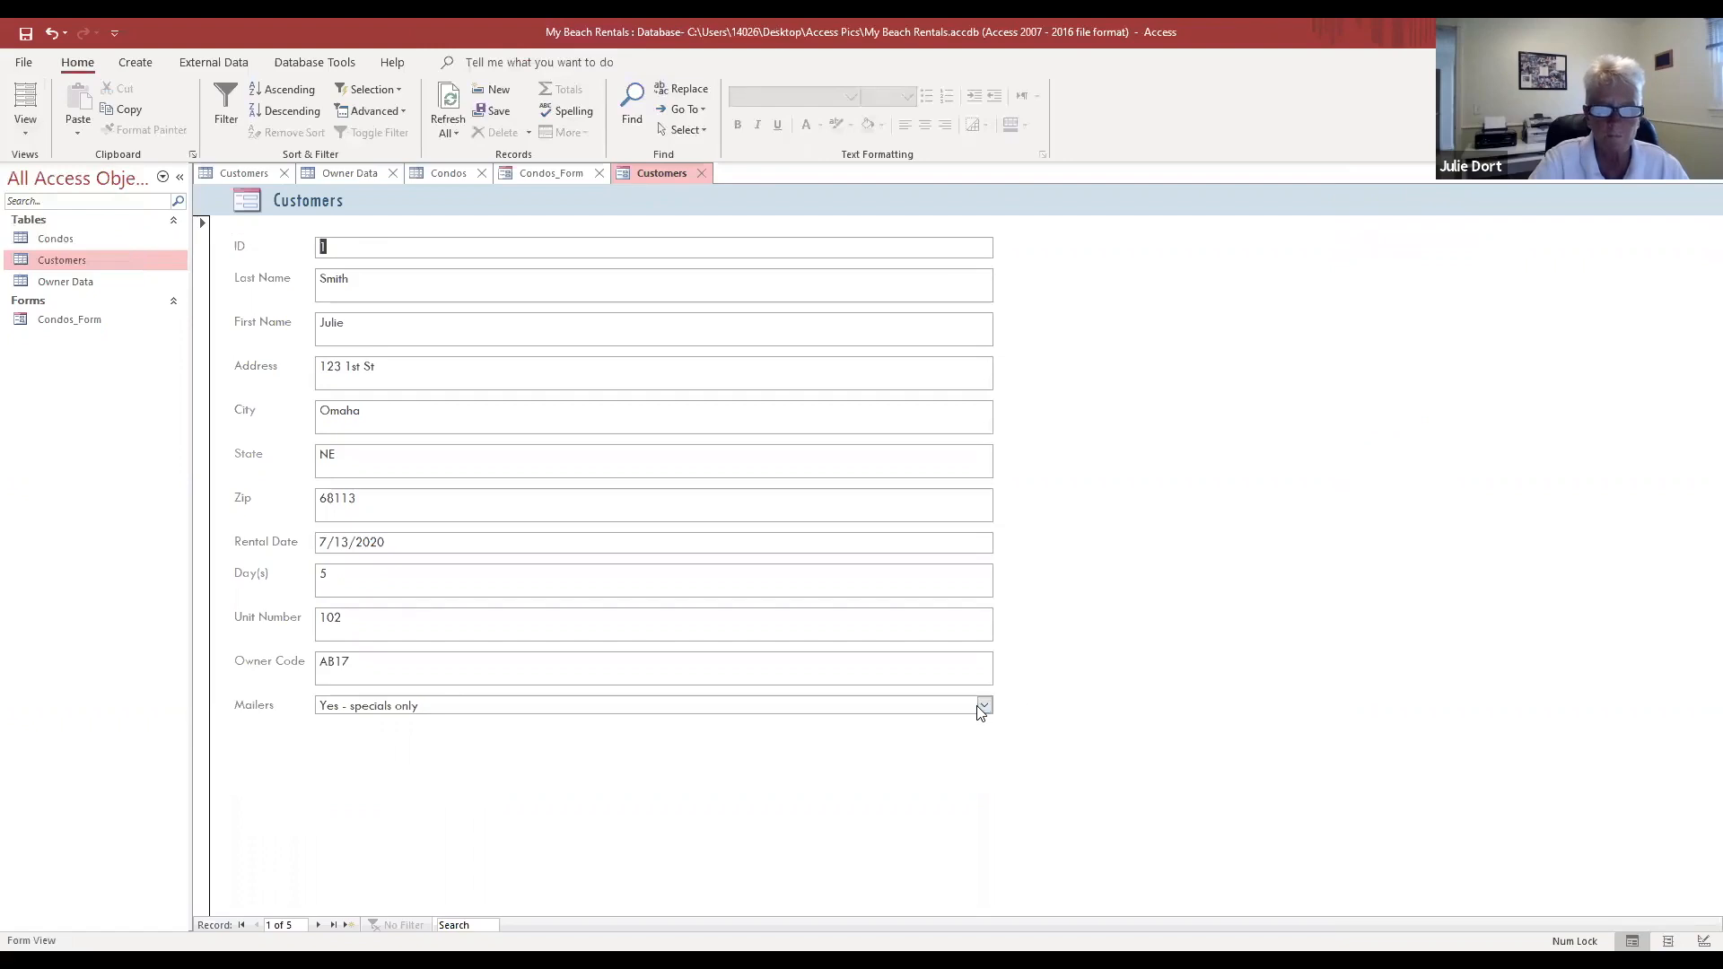
Step: Set Mailers to No for the first customer record and to Yes - weekly for the second
{"action": "left_click", "coordinate": [984, 705]}
{"action": "left_click", "coordinate": [790, 727]}
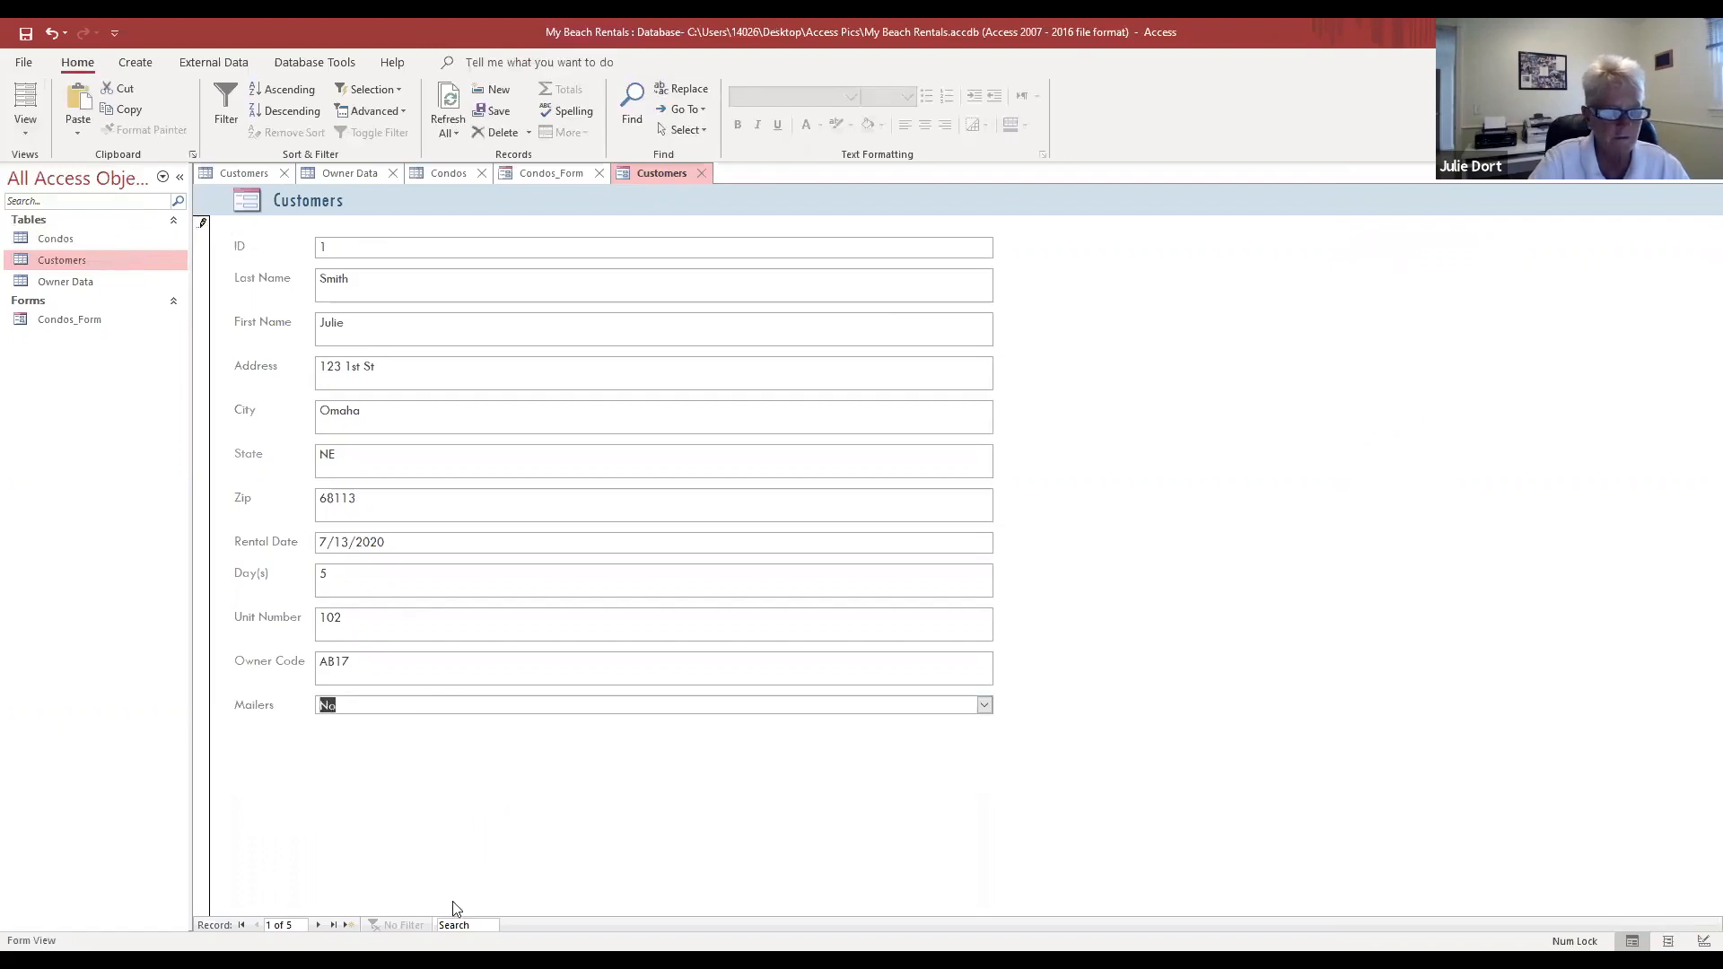
{"action": "left_click", "coordinate": [319, 924]}
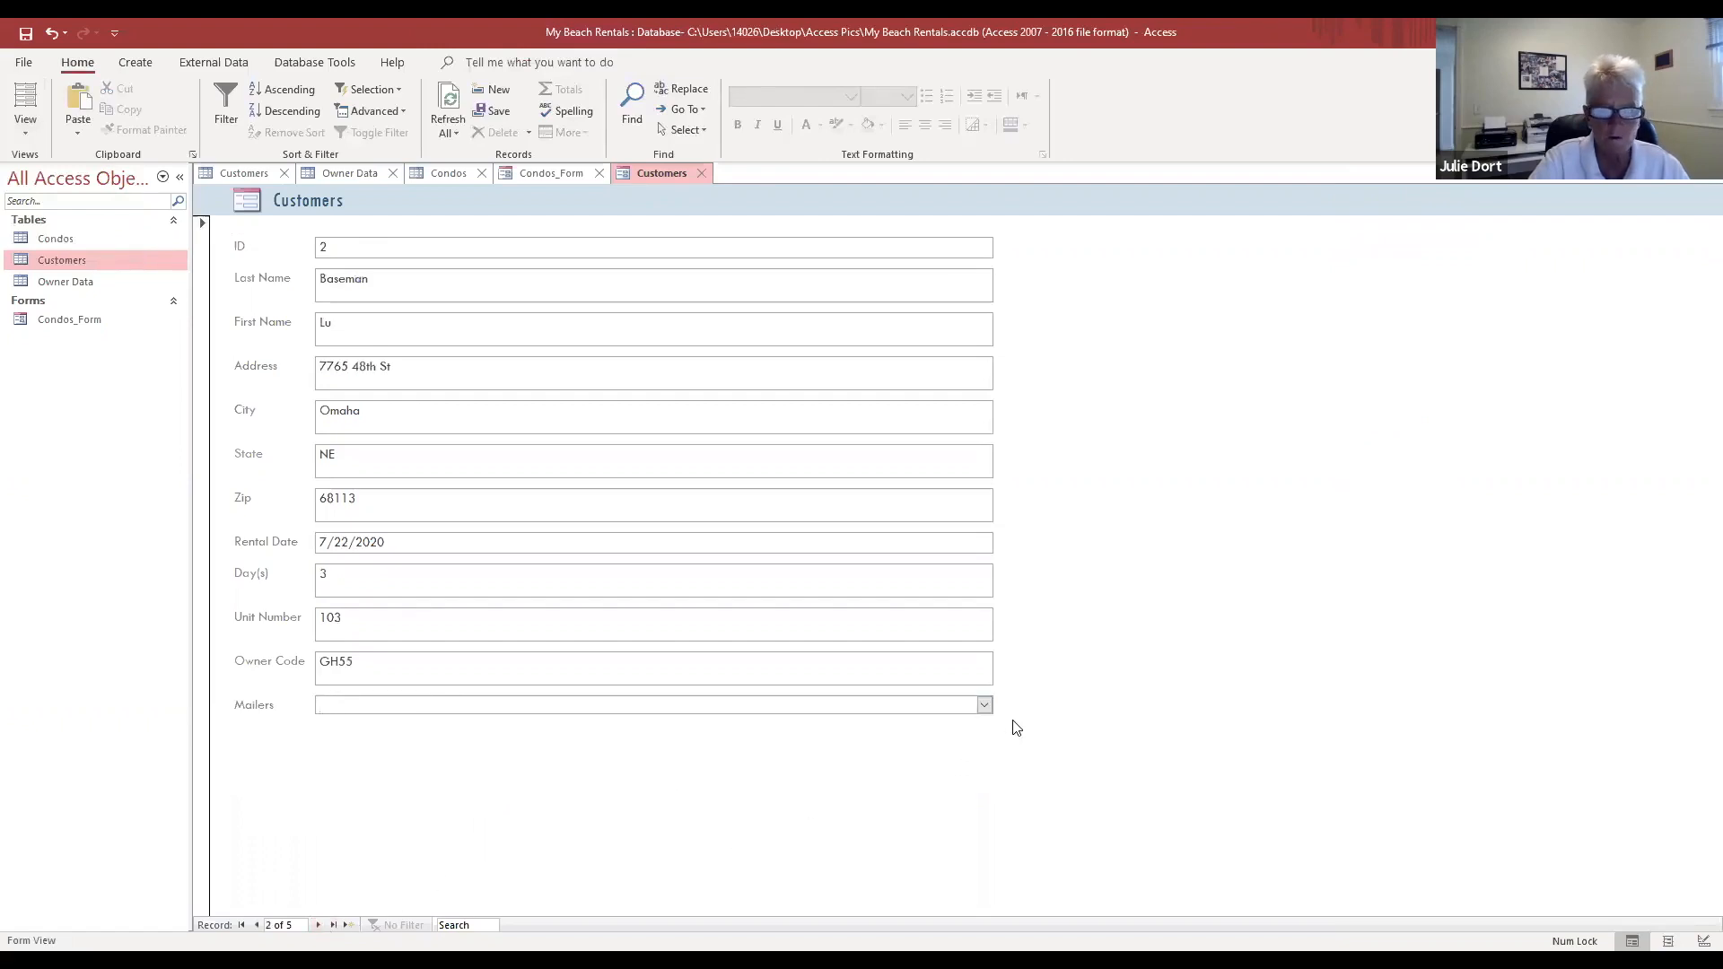
{"action": "left_click", "coordinate": [984, 705]}
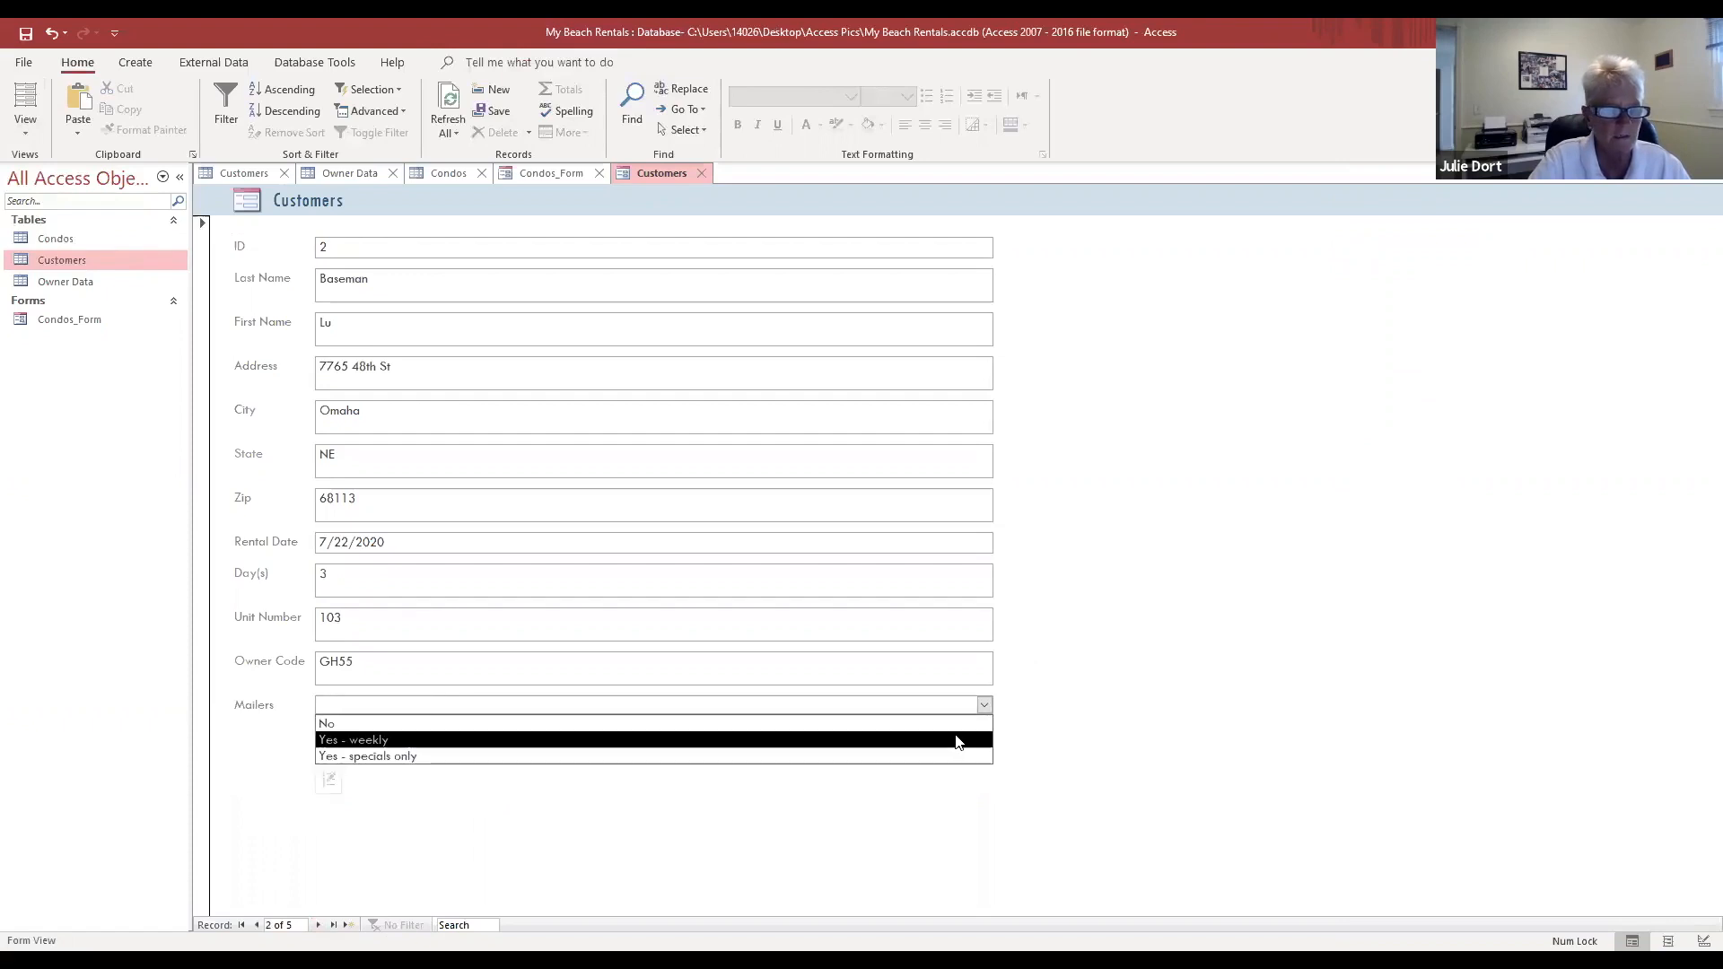
{"action": "left_click", "coordinate": [957, 743]}
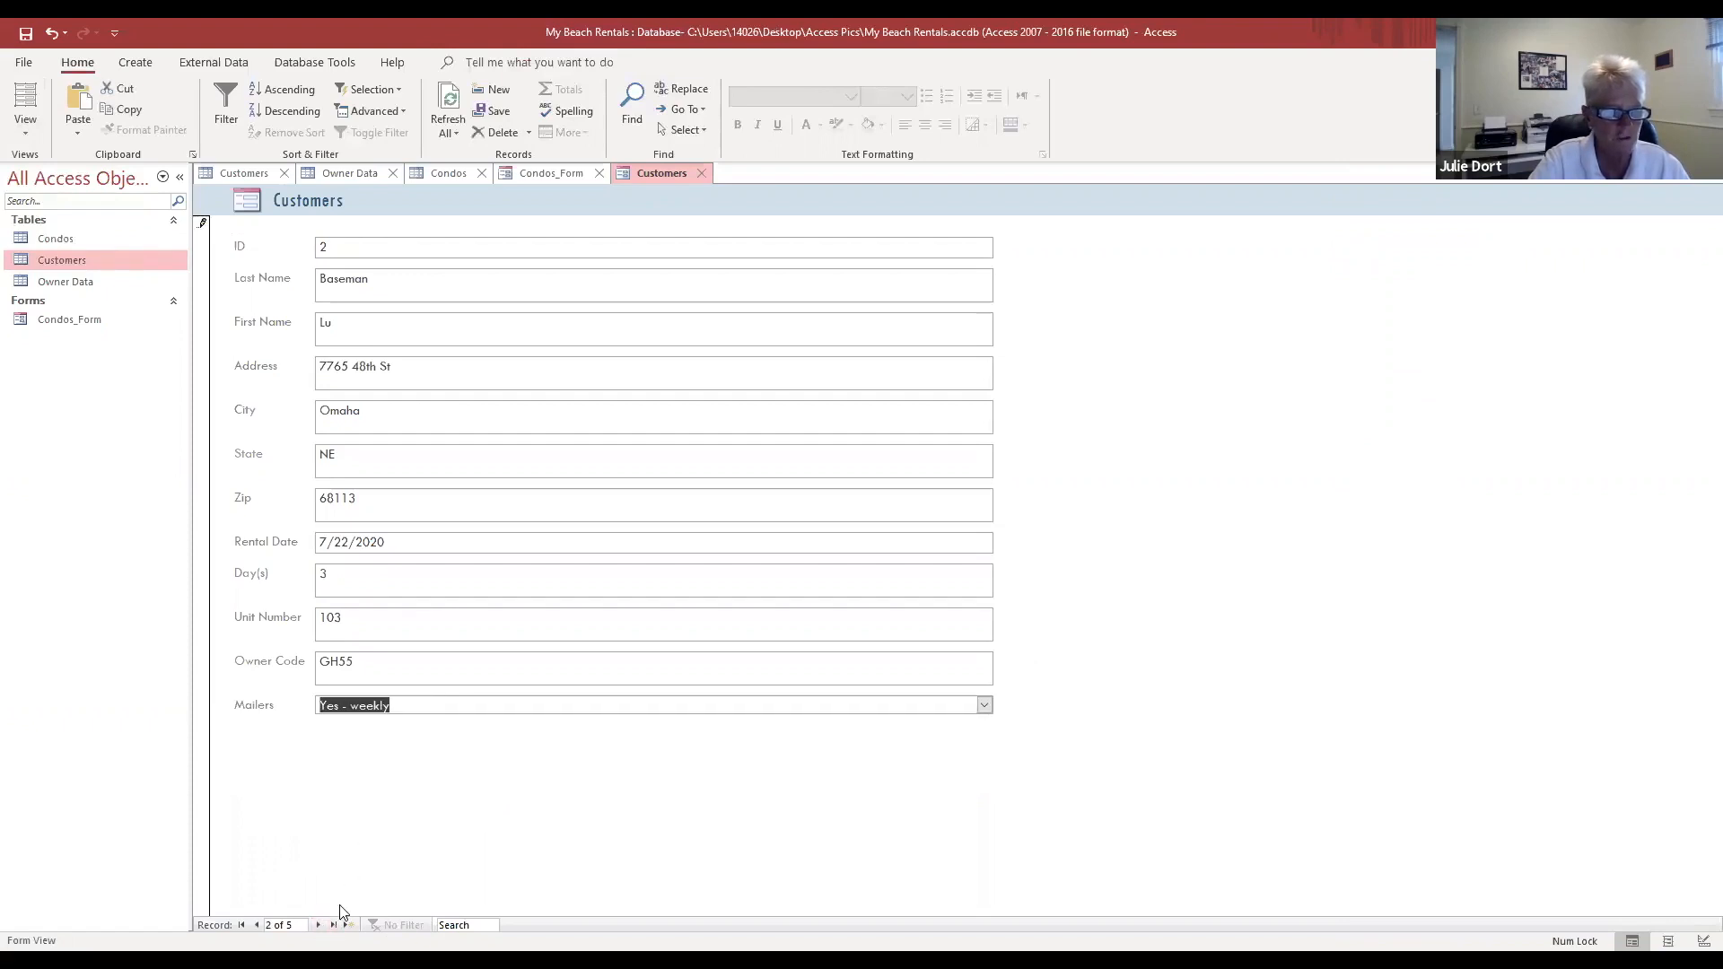
Step: Set Mailers to Yes - specials only for the third customer record
{"action": "left_click", "coordinate": [318, 925]}
{"action": "left_click", "coordinate": [985, 706]}
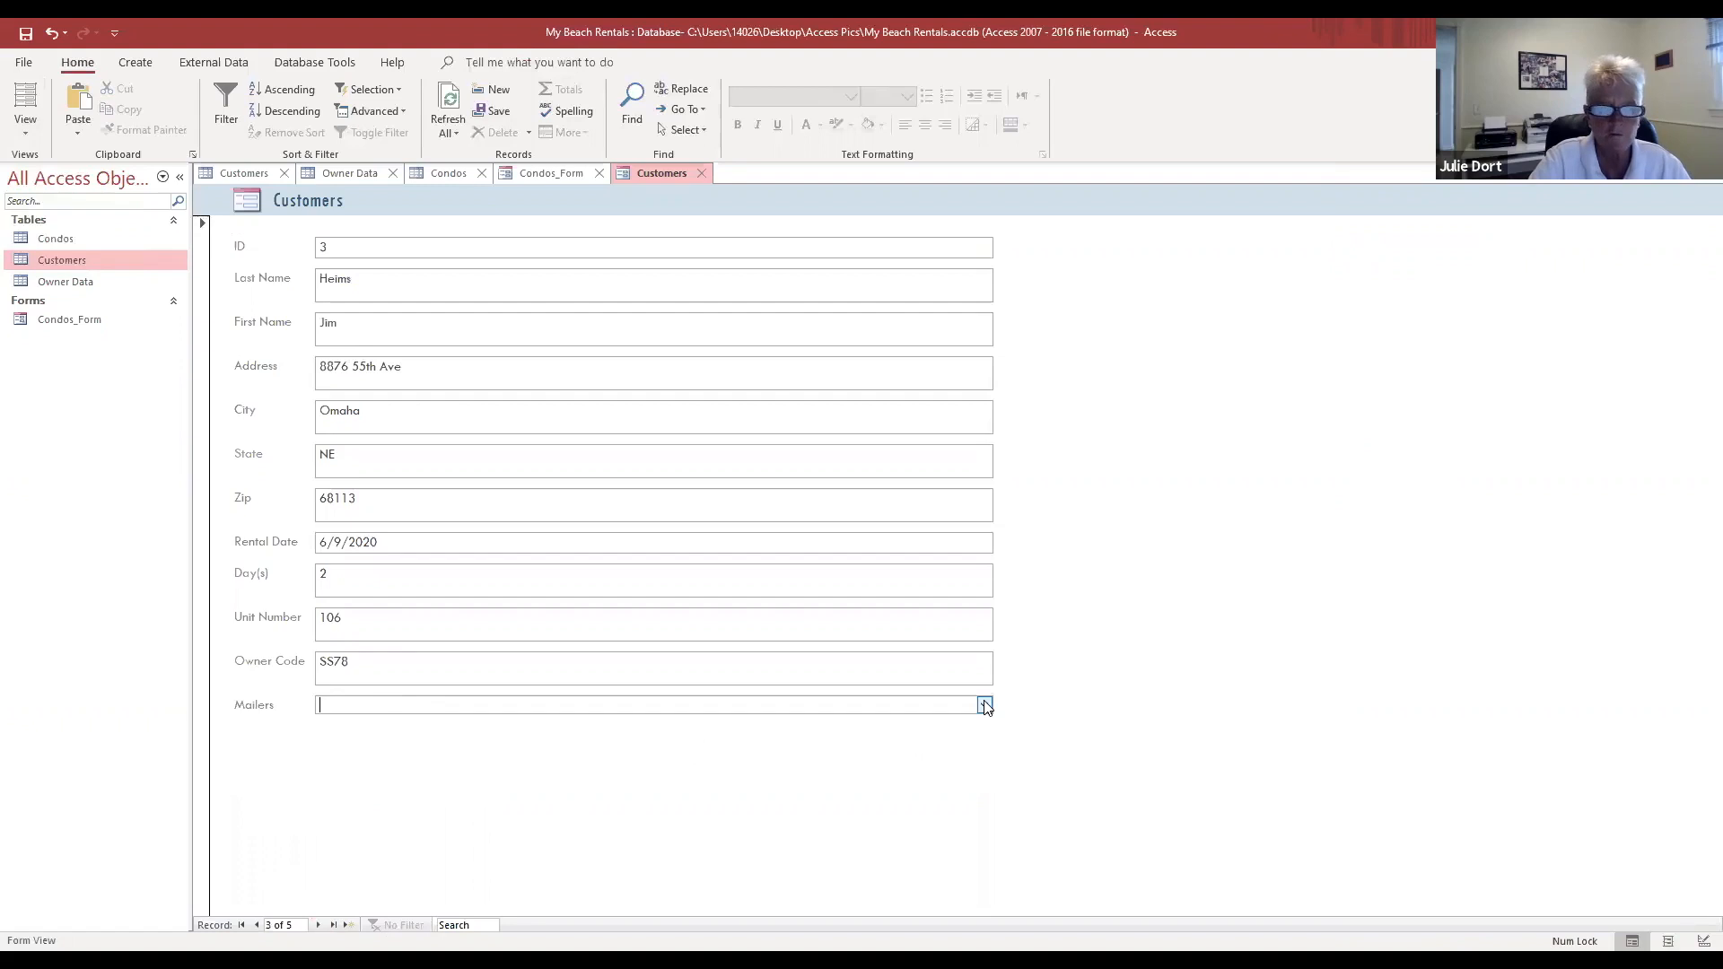
{"action": "left_click", "coordinate": [798, 759]}
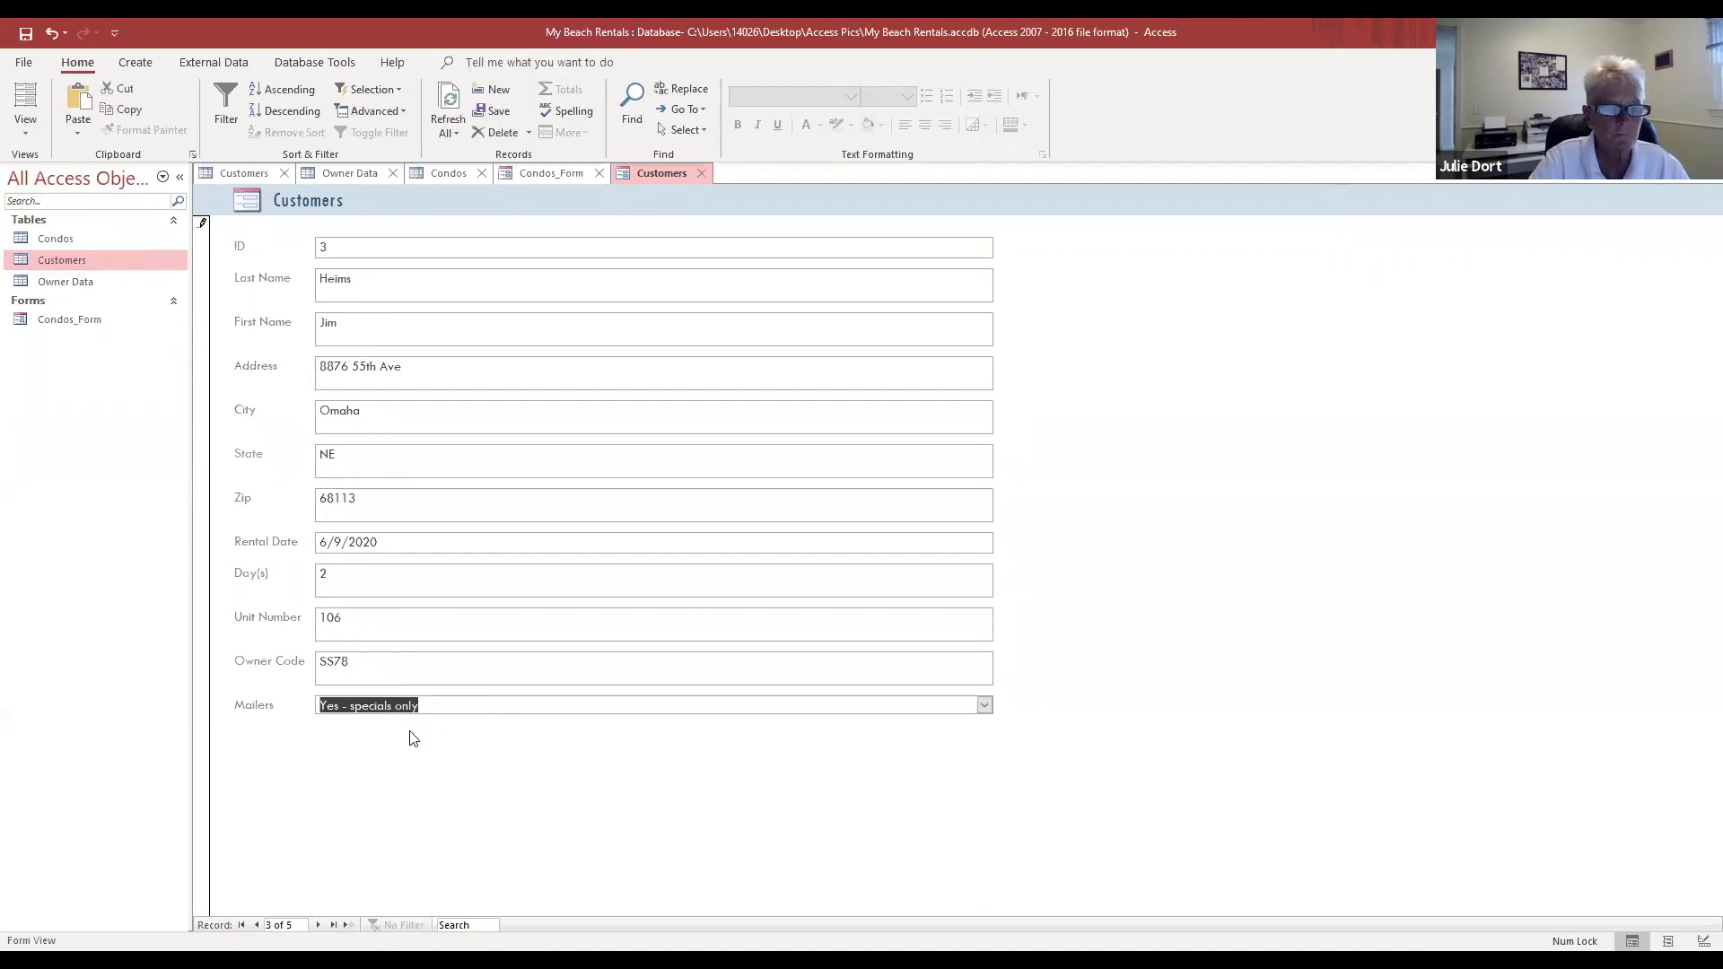
{"action": "left_click", "coordinate": [985, 706]}
{"action": "left_click", "coordinate": [819, 799]}
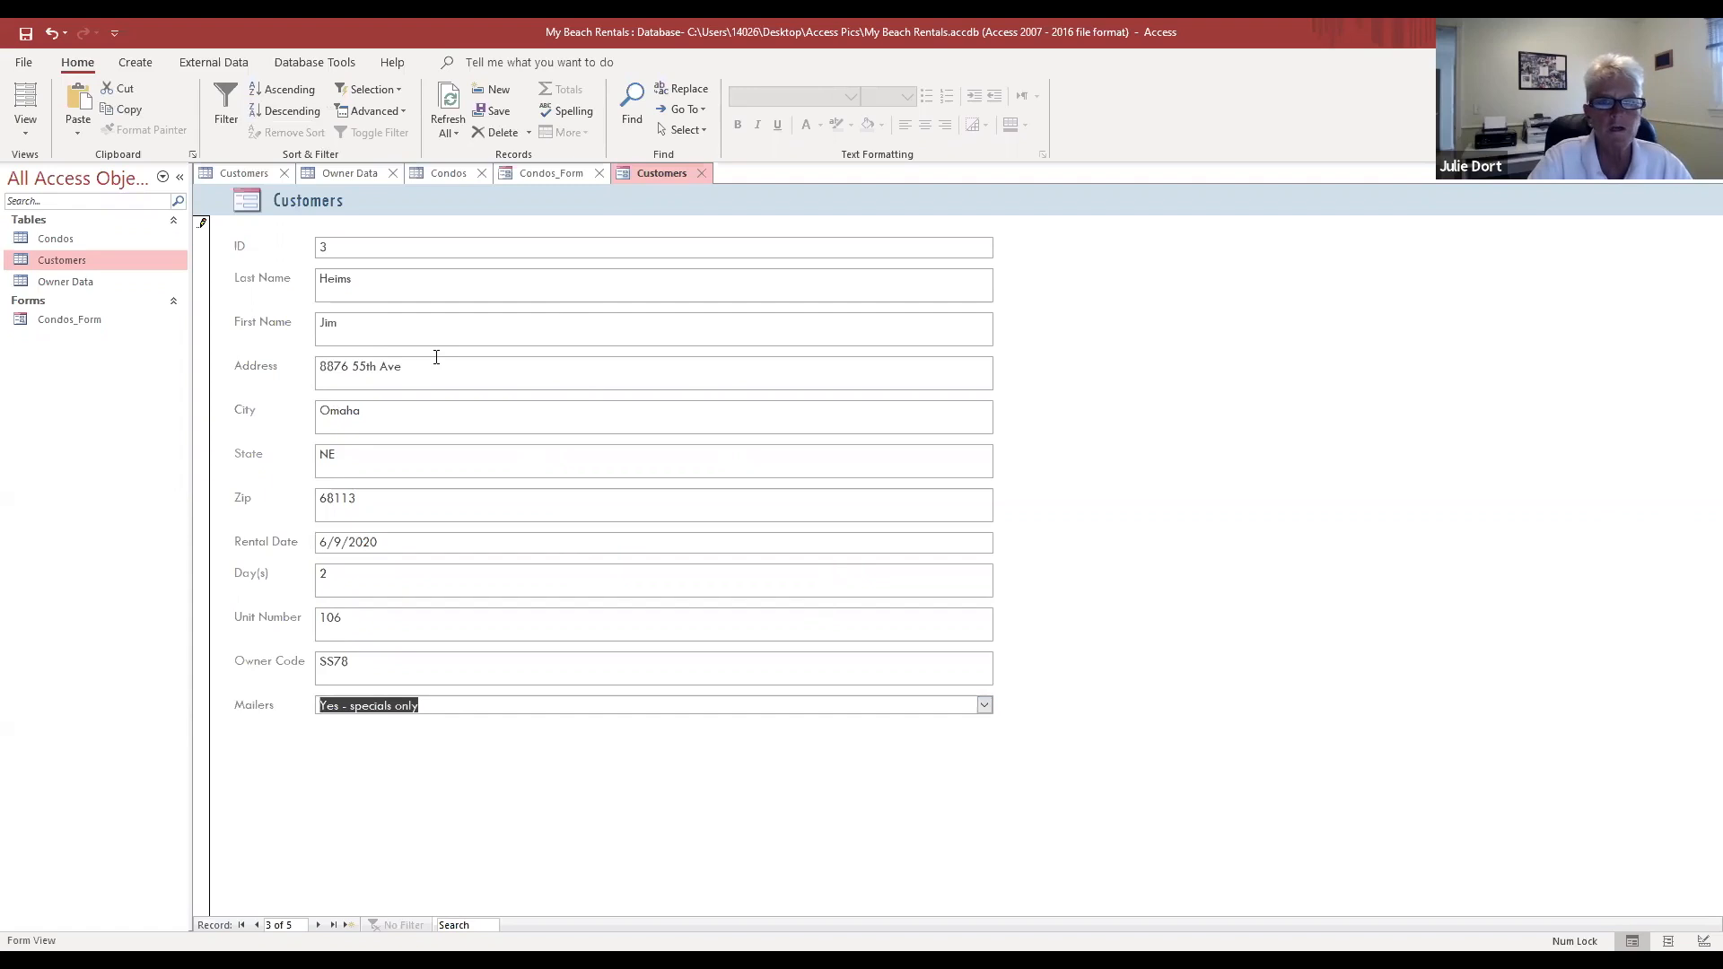
Step: Switch the Customers form to Layout View and browse the available themes without applying one
{"action": "left_click", "coordinate": [32, 135]}
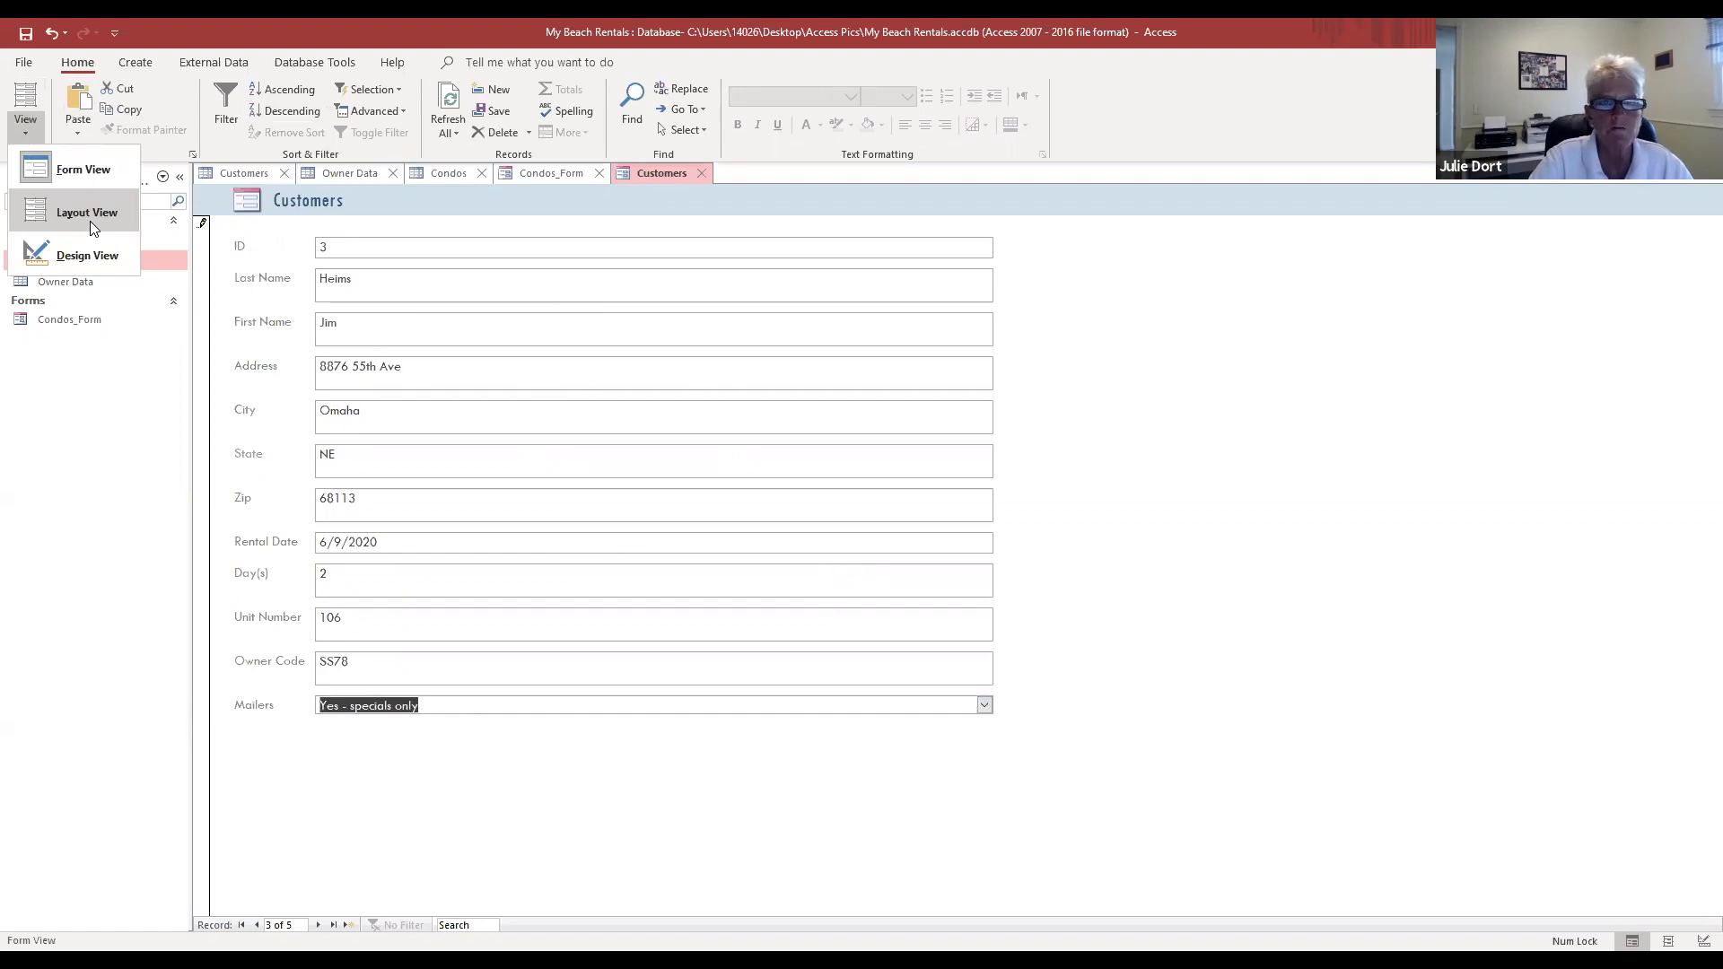
{"action": "left_click", "coordinate": [91, 221]}
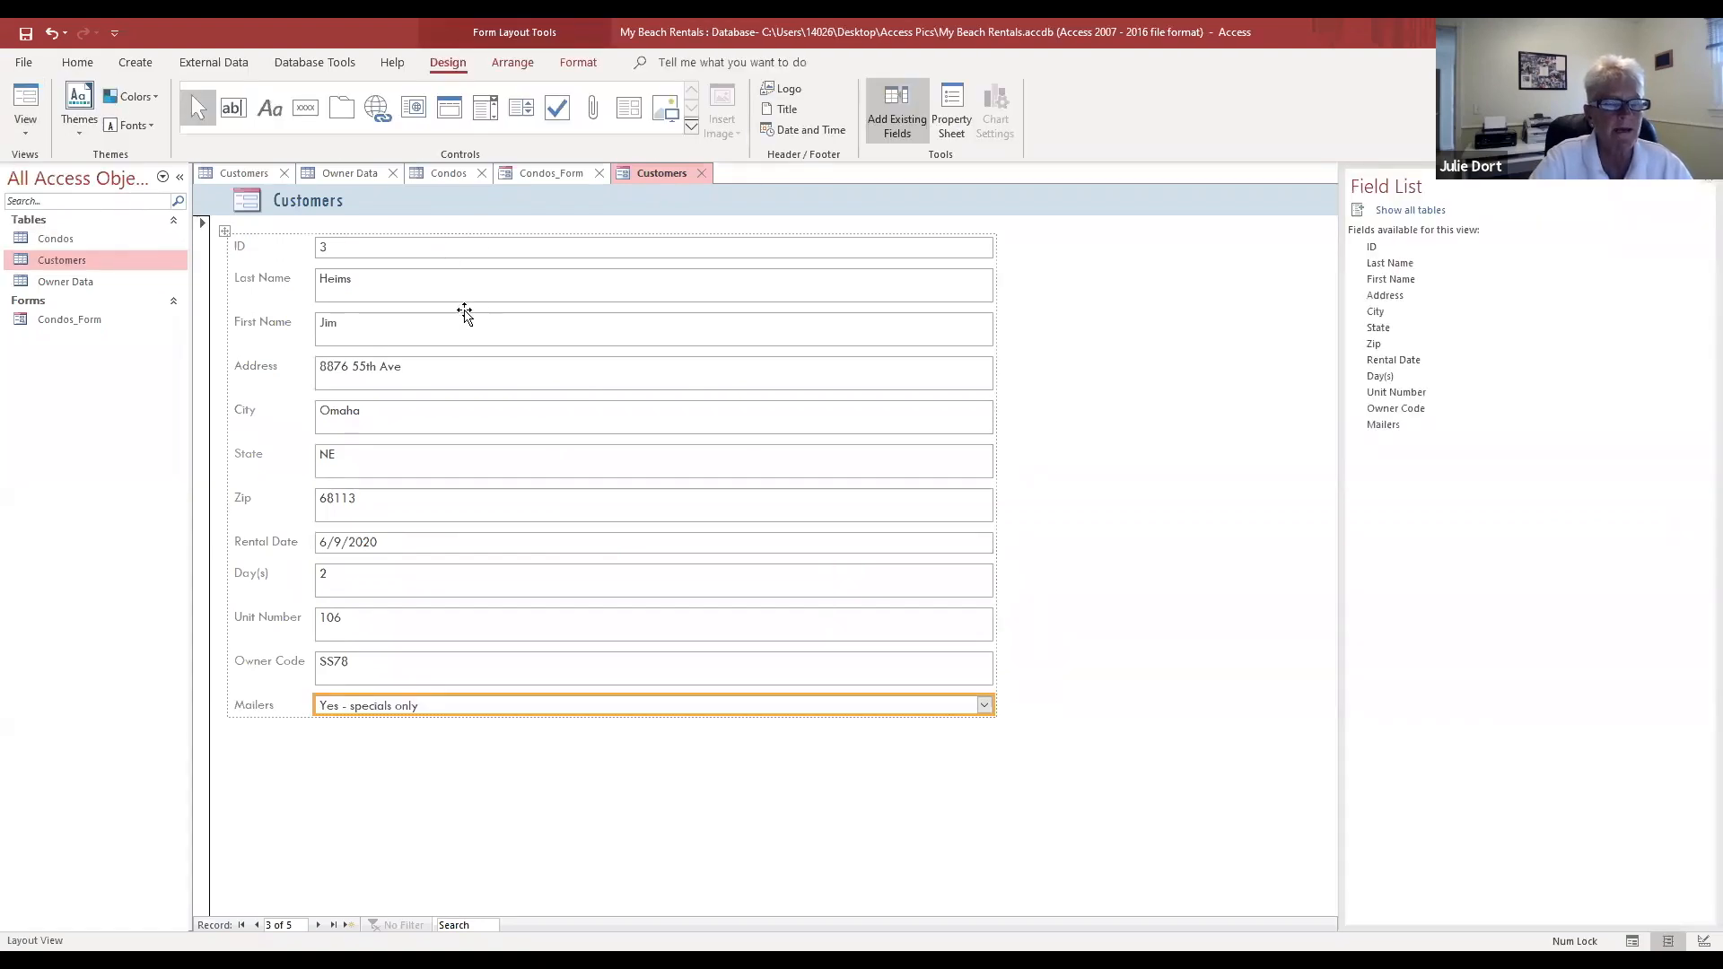
{"action": "left_click", "coordinate": [88, 136]}
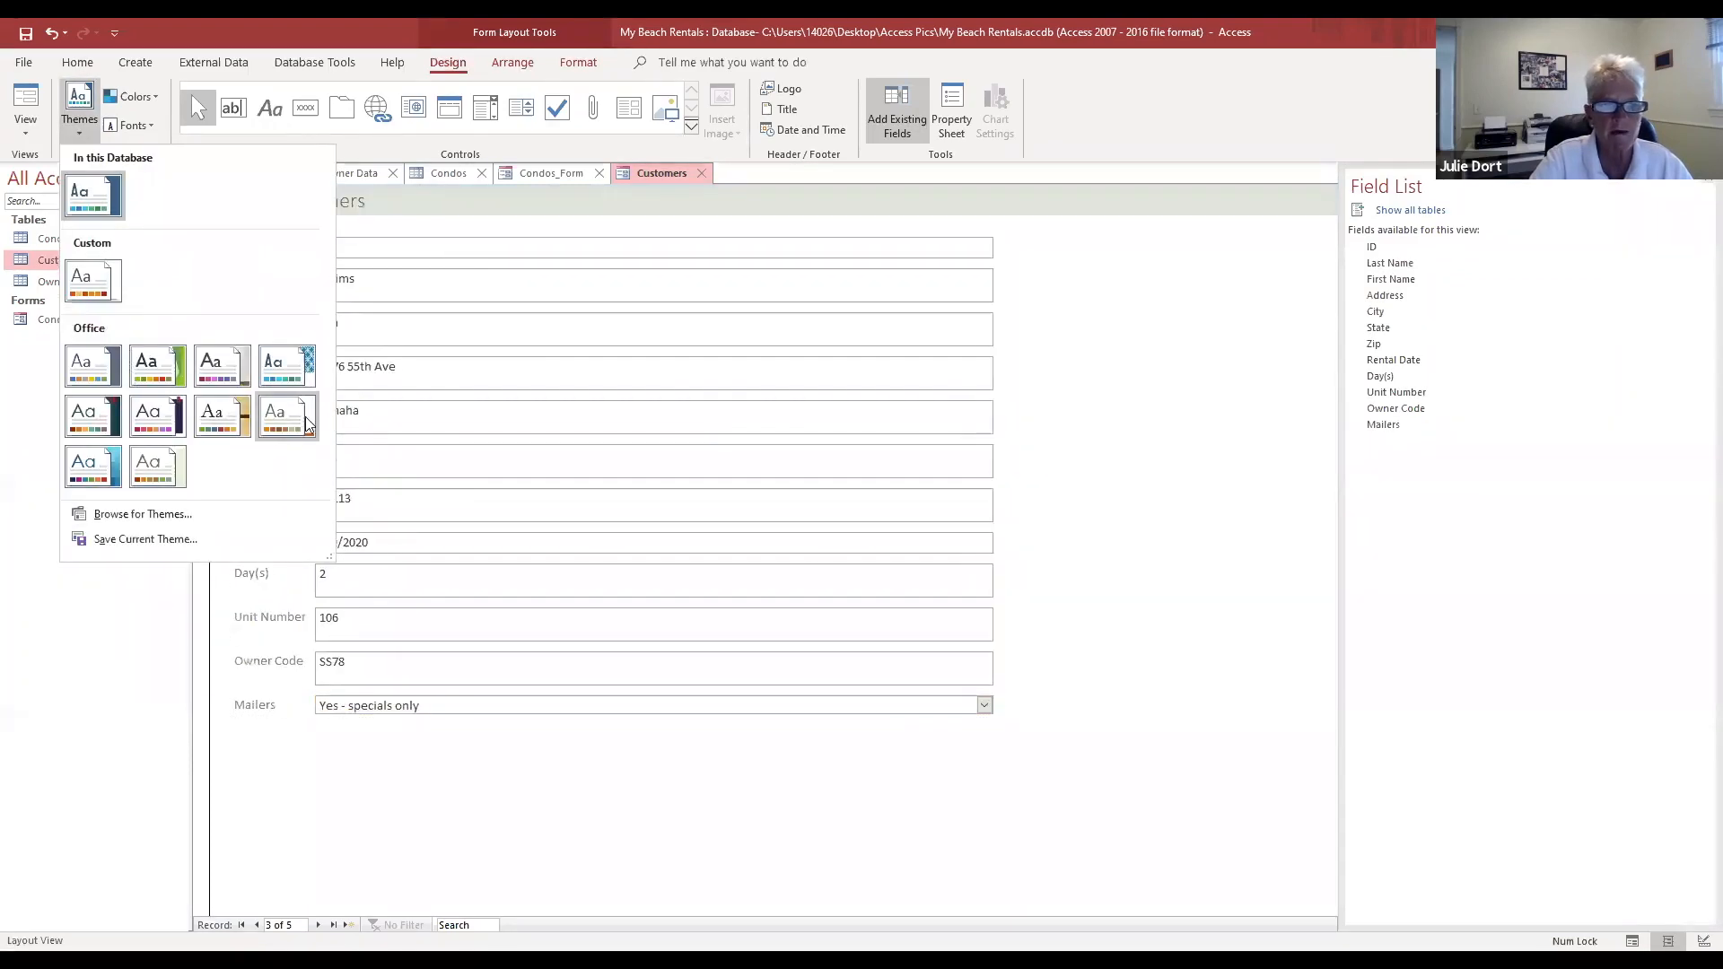
{"action": "left_click", "coordinate": [345, 787]}
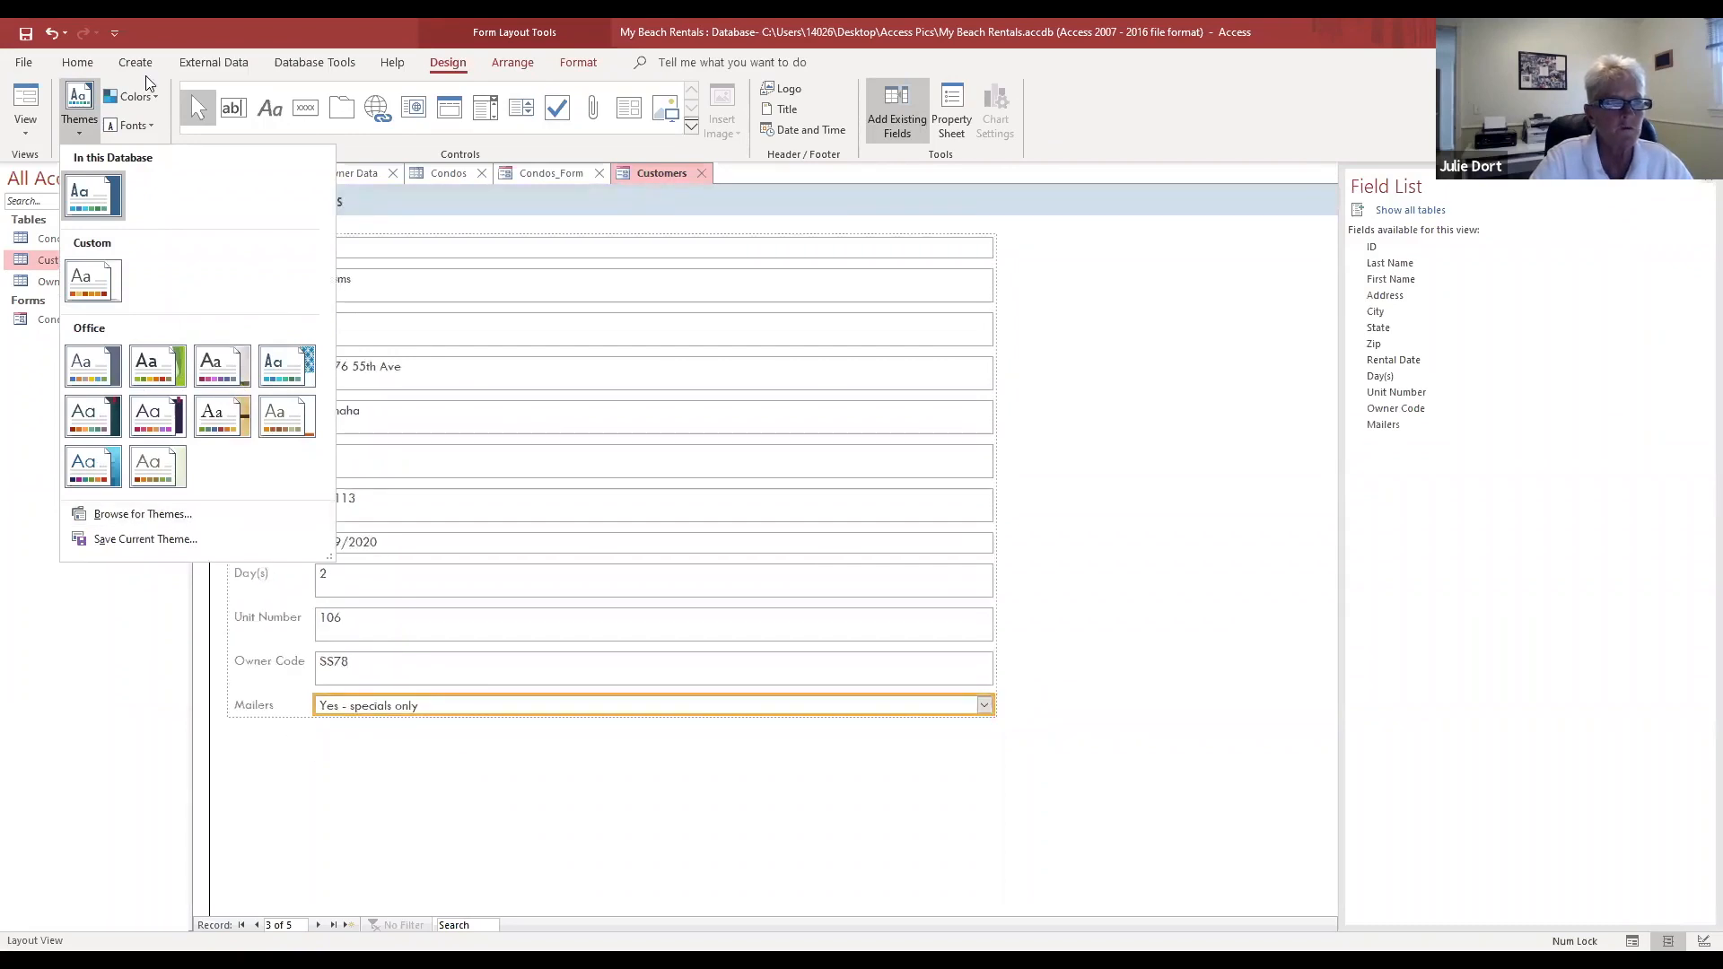
Step: Fill the ID box with the blue theme color and the Last Name box with a lighter blue
{"action": "left_click", "coordinate": [578, 65]}
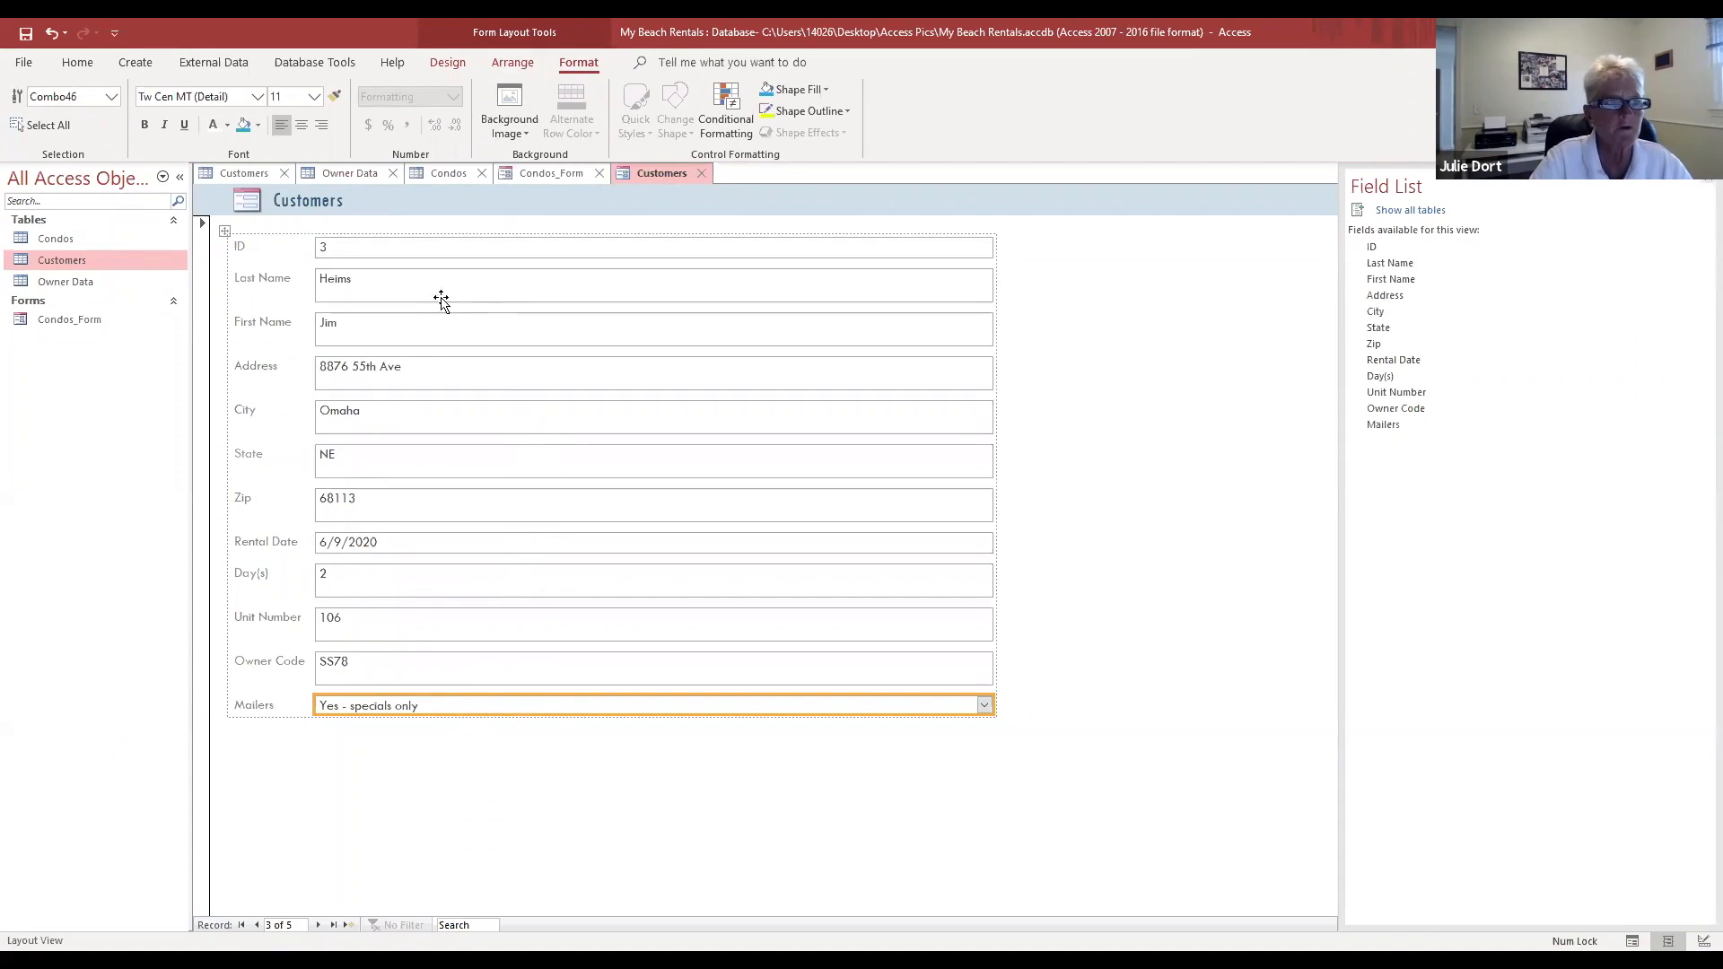
{"action": "left_click", "coordinate": [514, 246]}
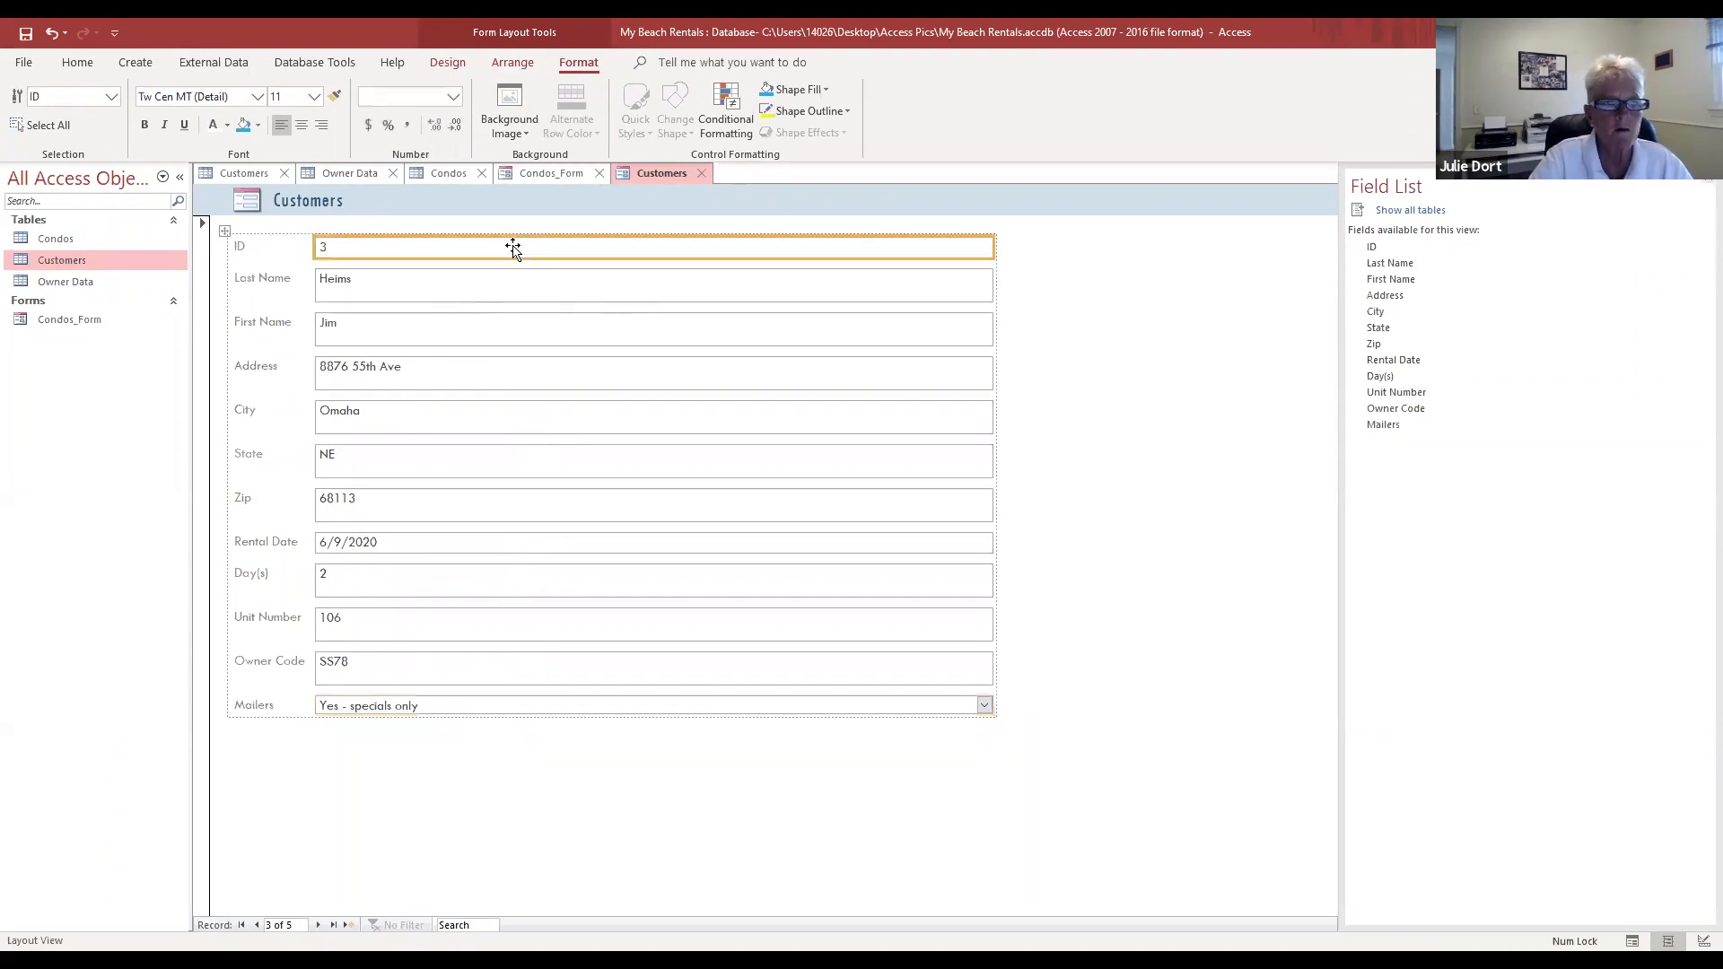
{"action": "left_click", "coordinate": [384, 284]}
{"action": "left_click", "coordinate": [380, 245]}
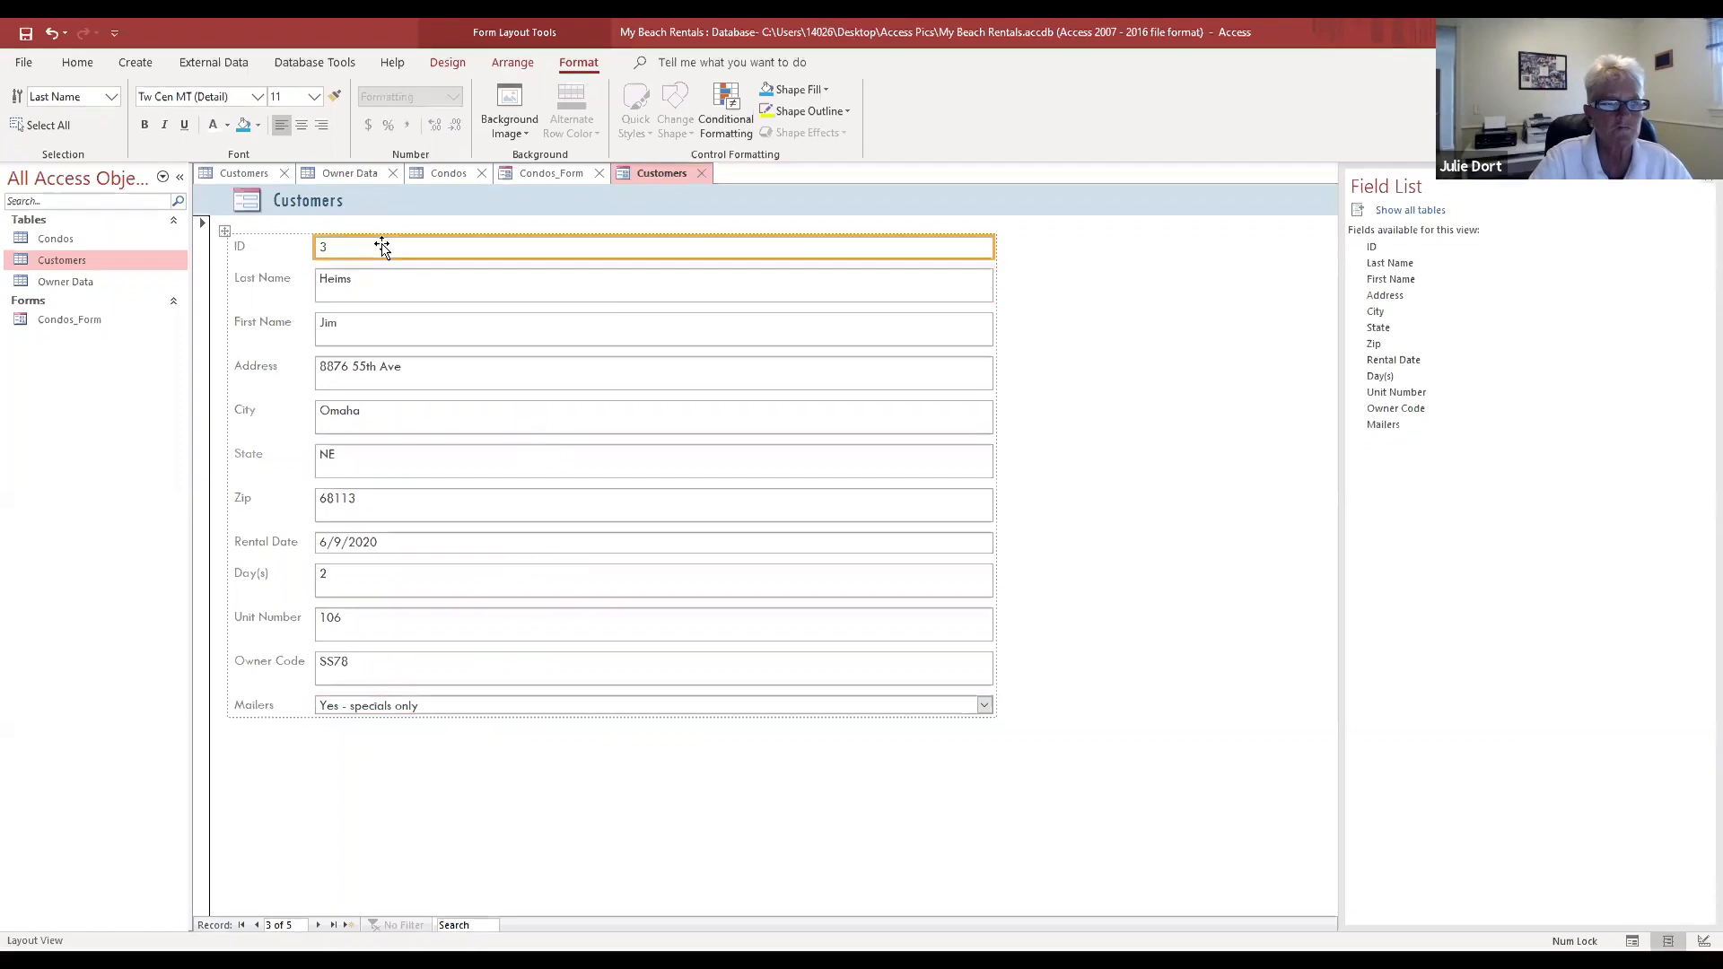
{"action": "left_click", "coordinate": [826, 92]}
{"action": "left_click", "coordinate": [827, 164]}
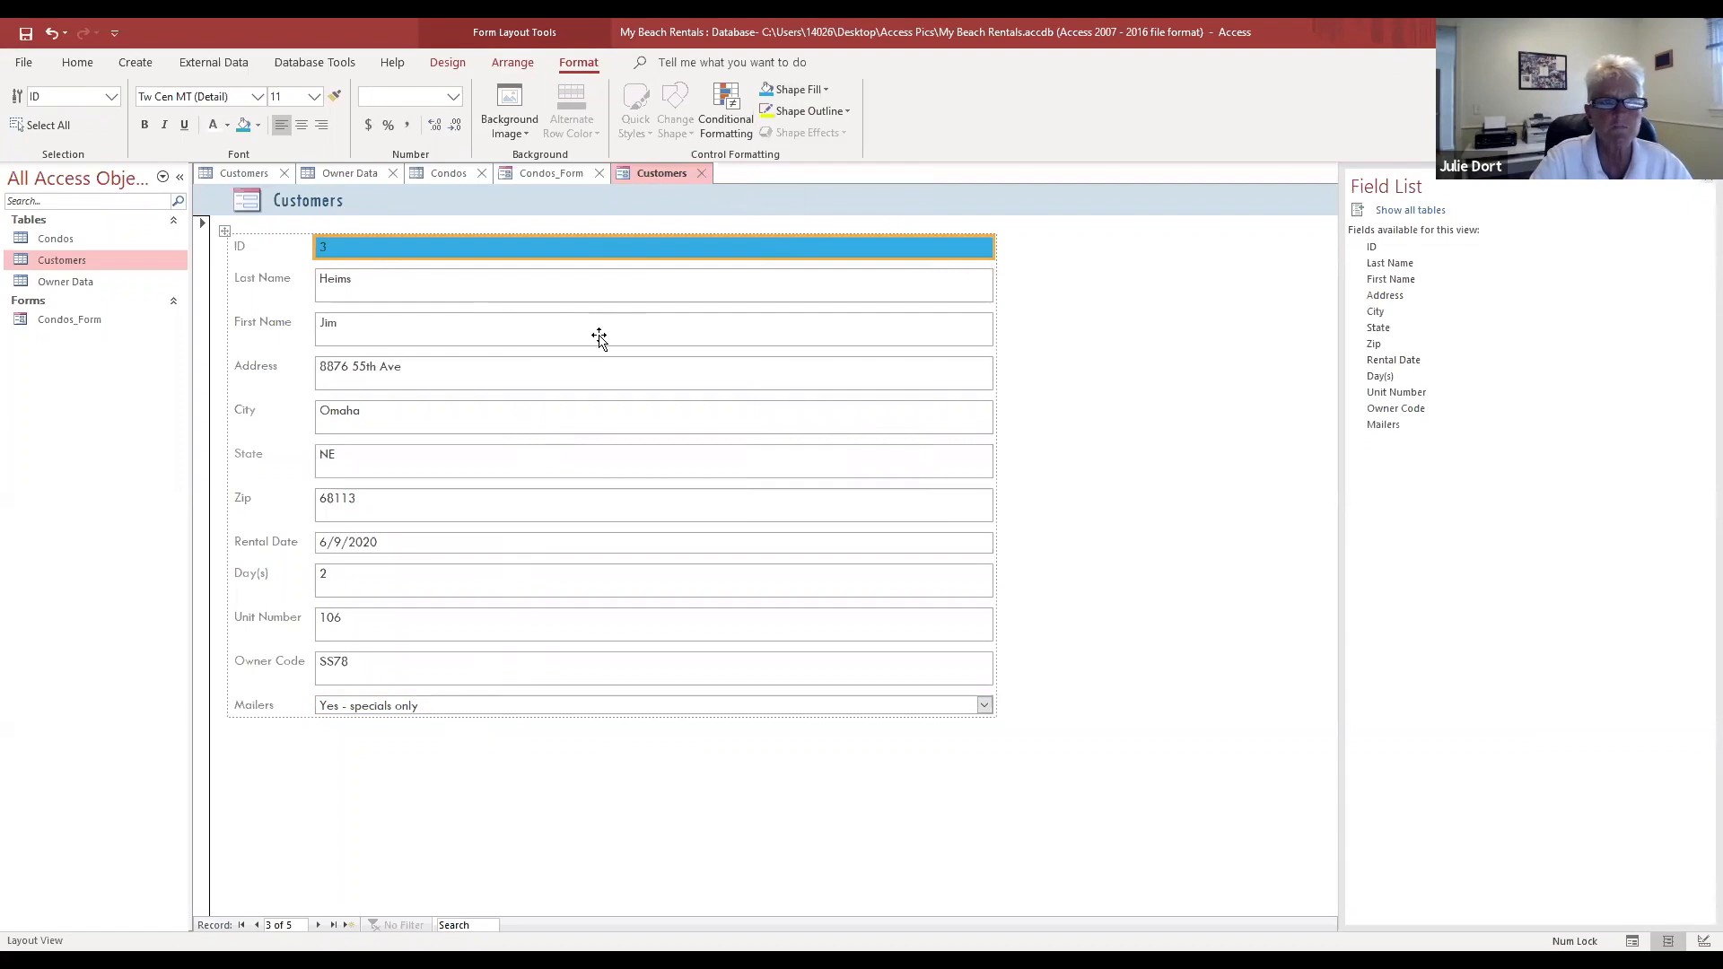
{"action": "left_click", "coordinate": [577, 294]}
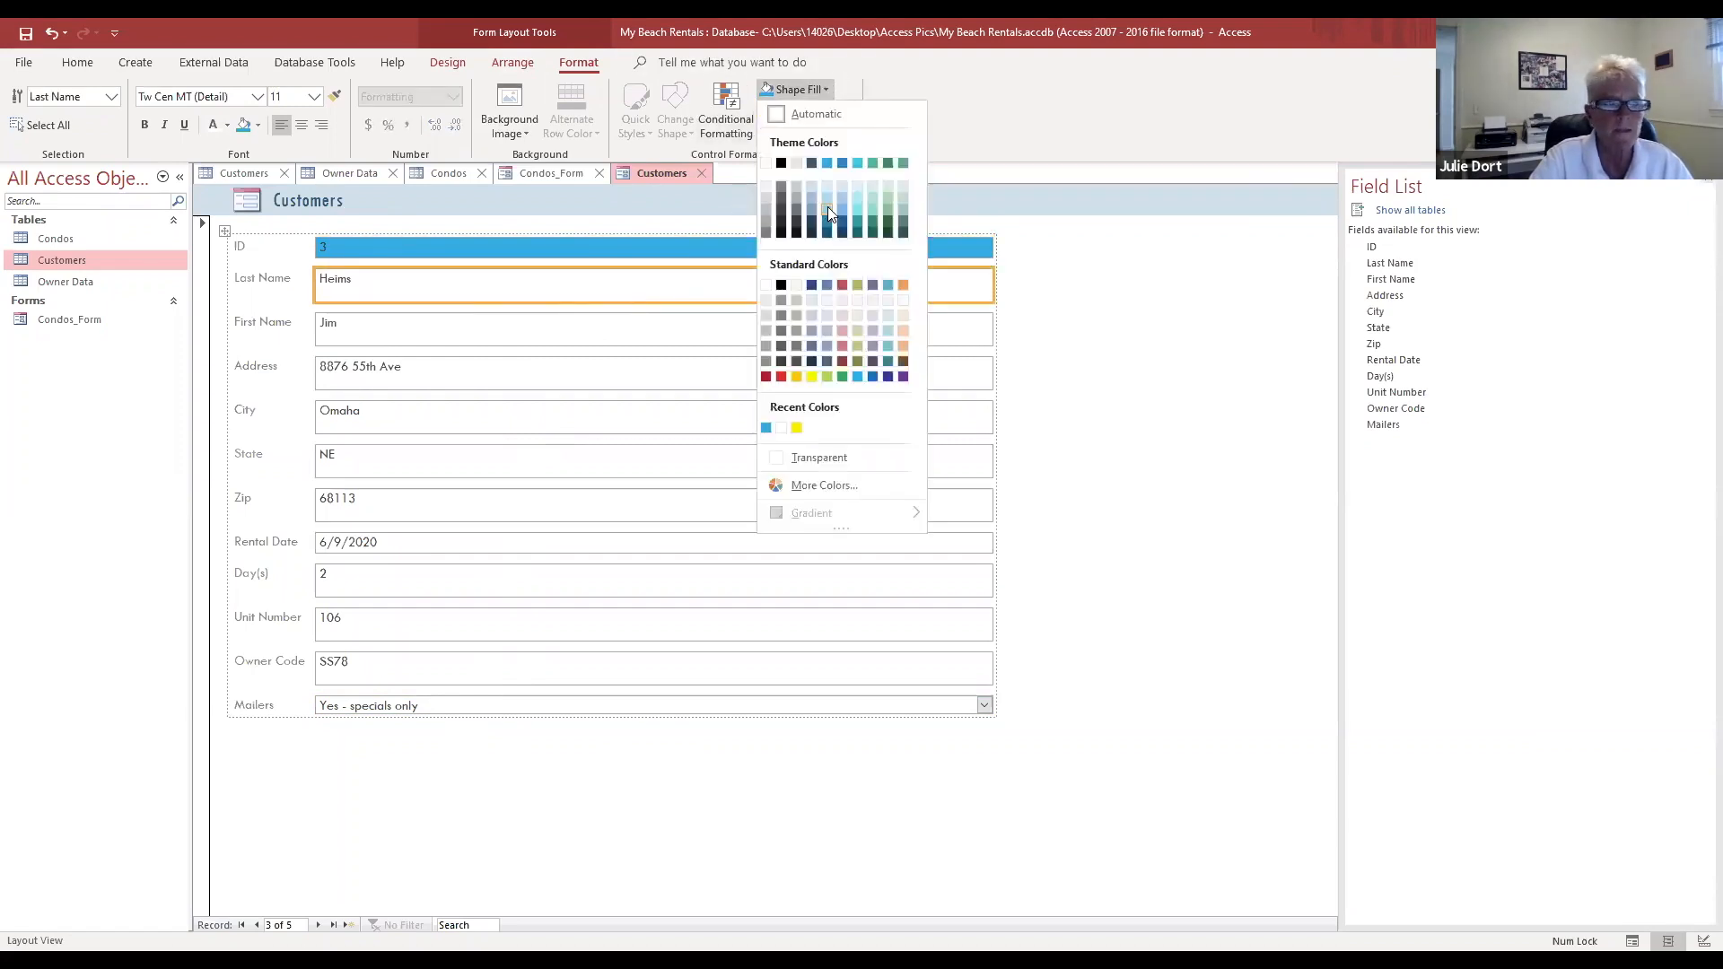
{"action": "left_click", "coordinate": [827, 212]}
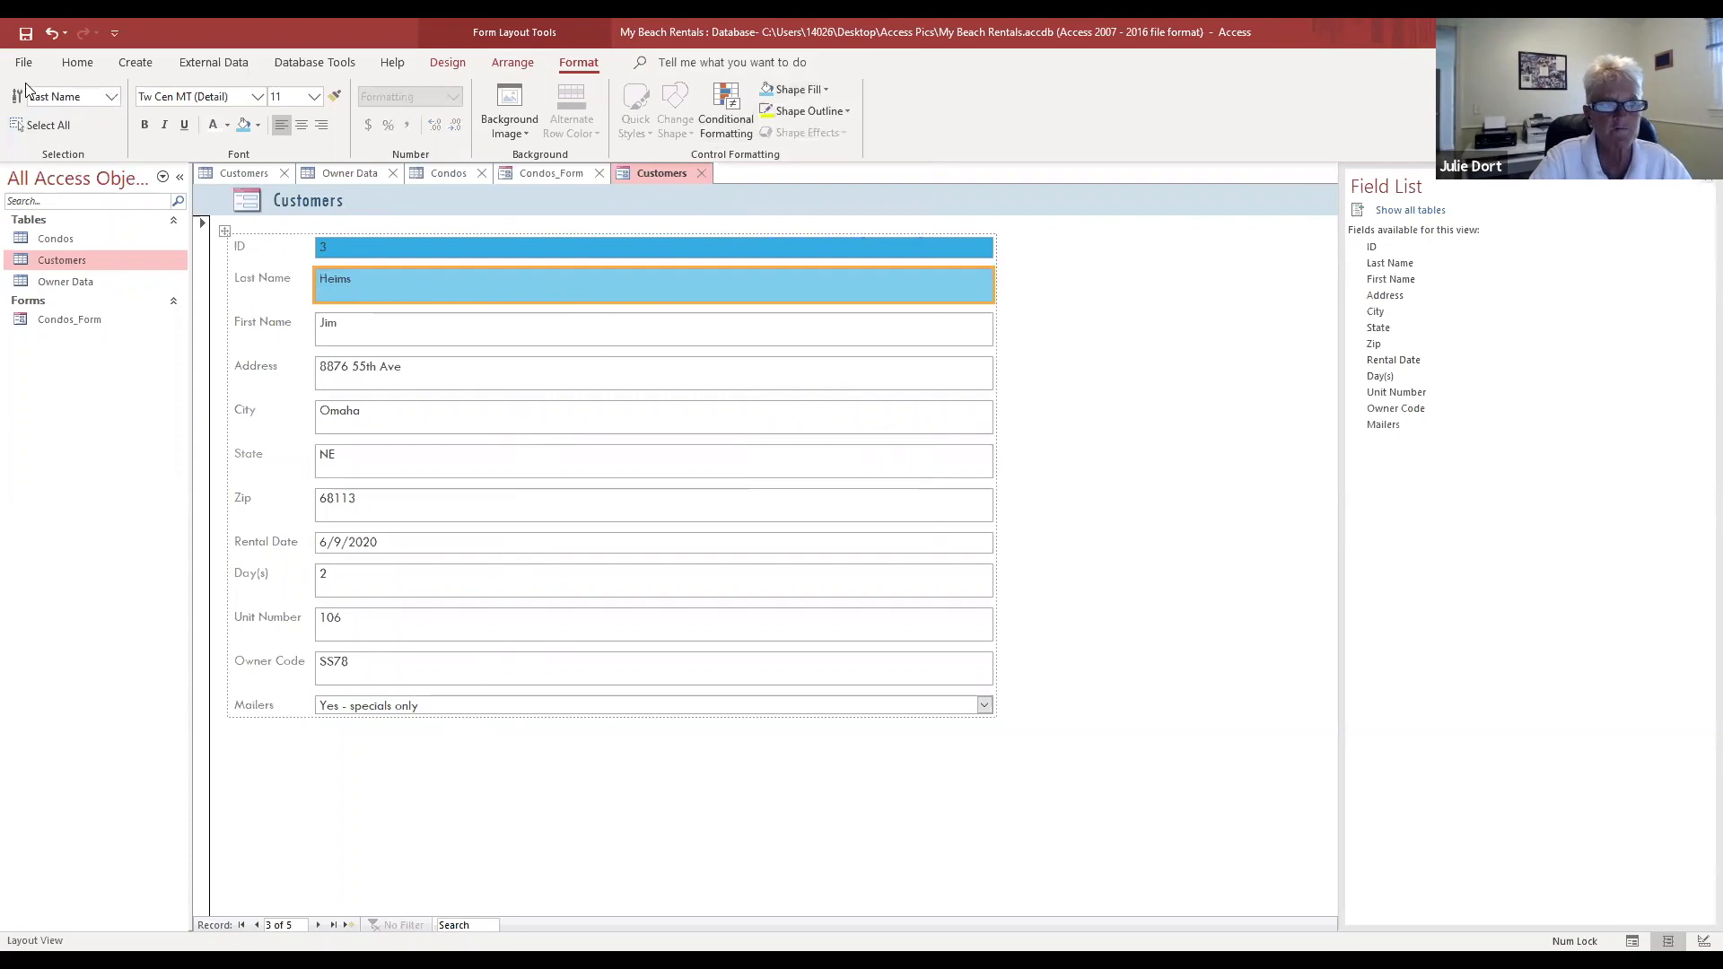
Step: Select all controls on the form, fill them with the standard light blue, and make their text white
{"action": "left_click", "coordinate": [111, 96]}
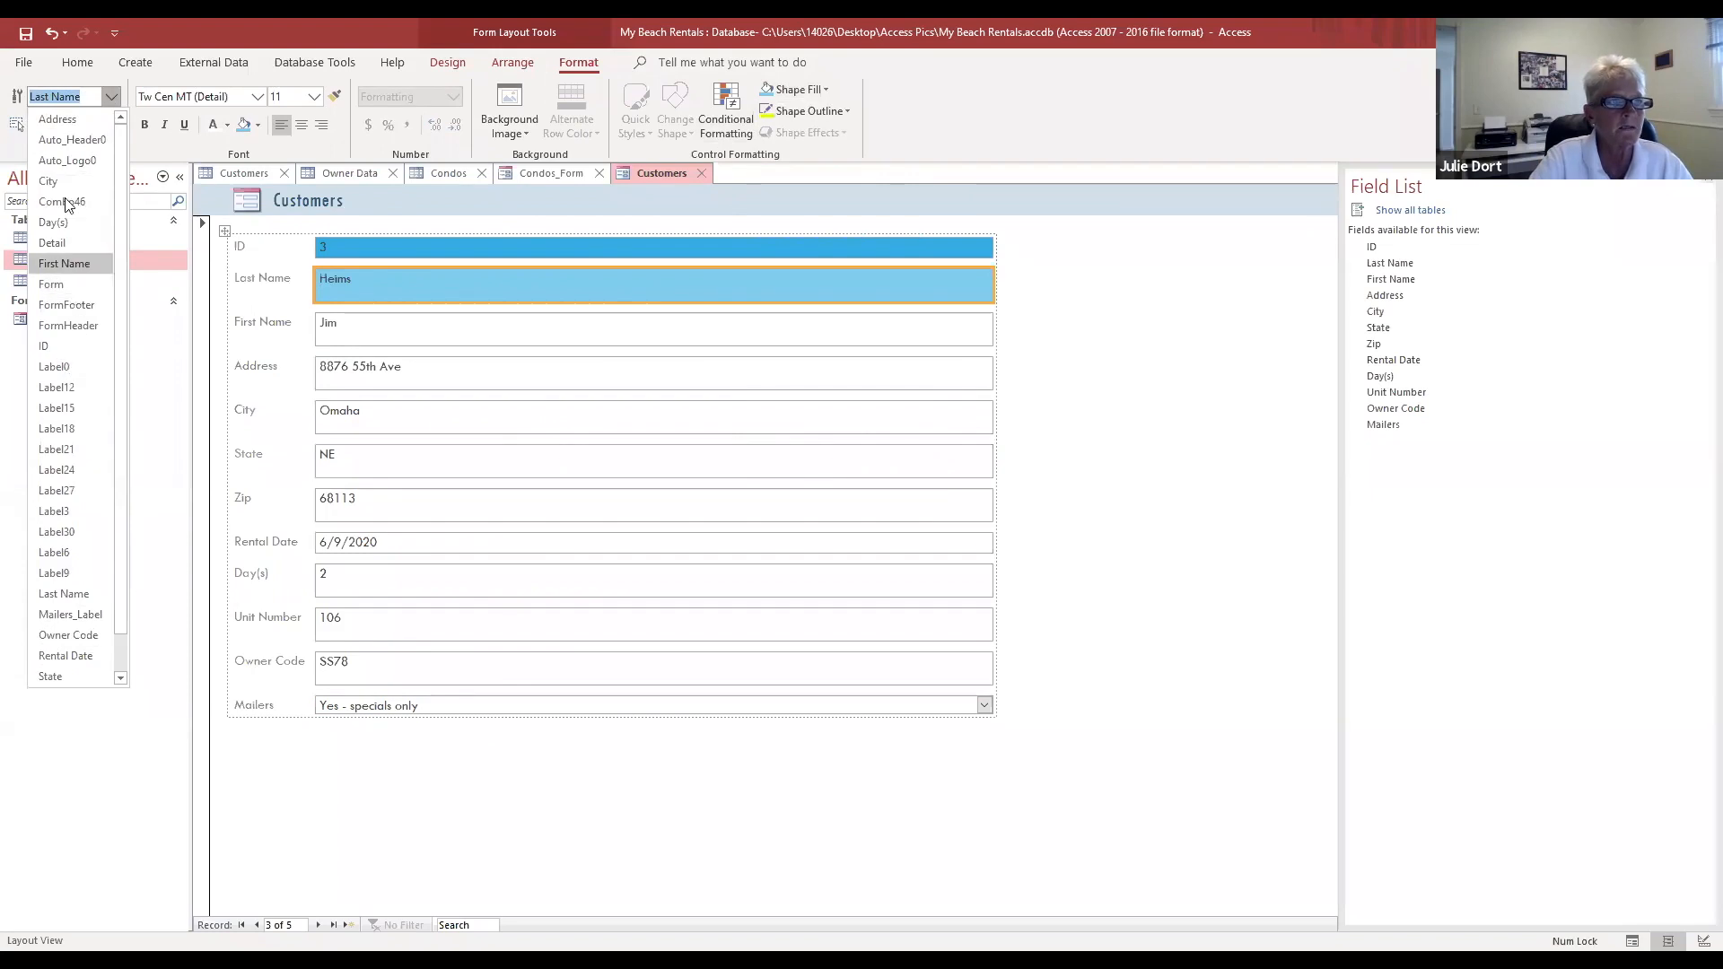
{"action": "left_click", "coordinate": [726, 117]}
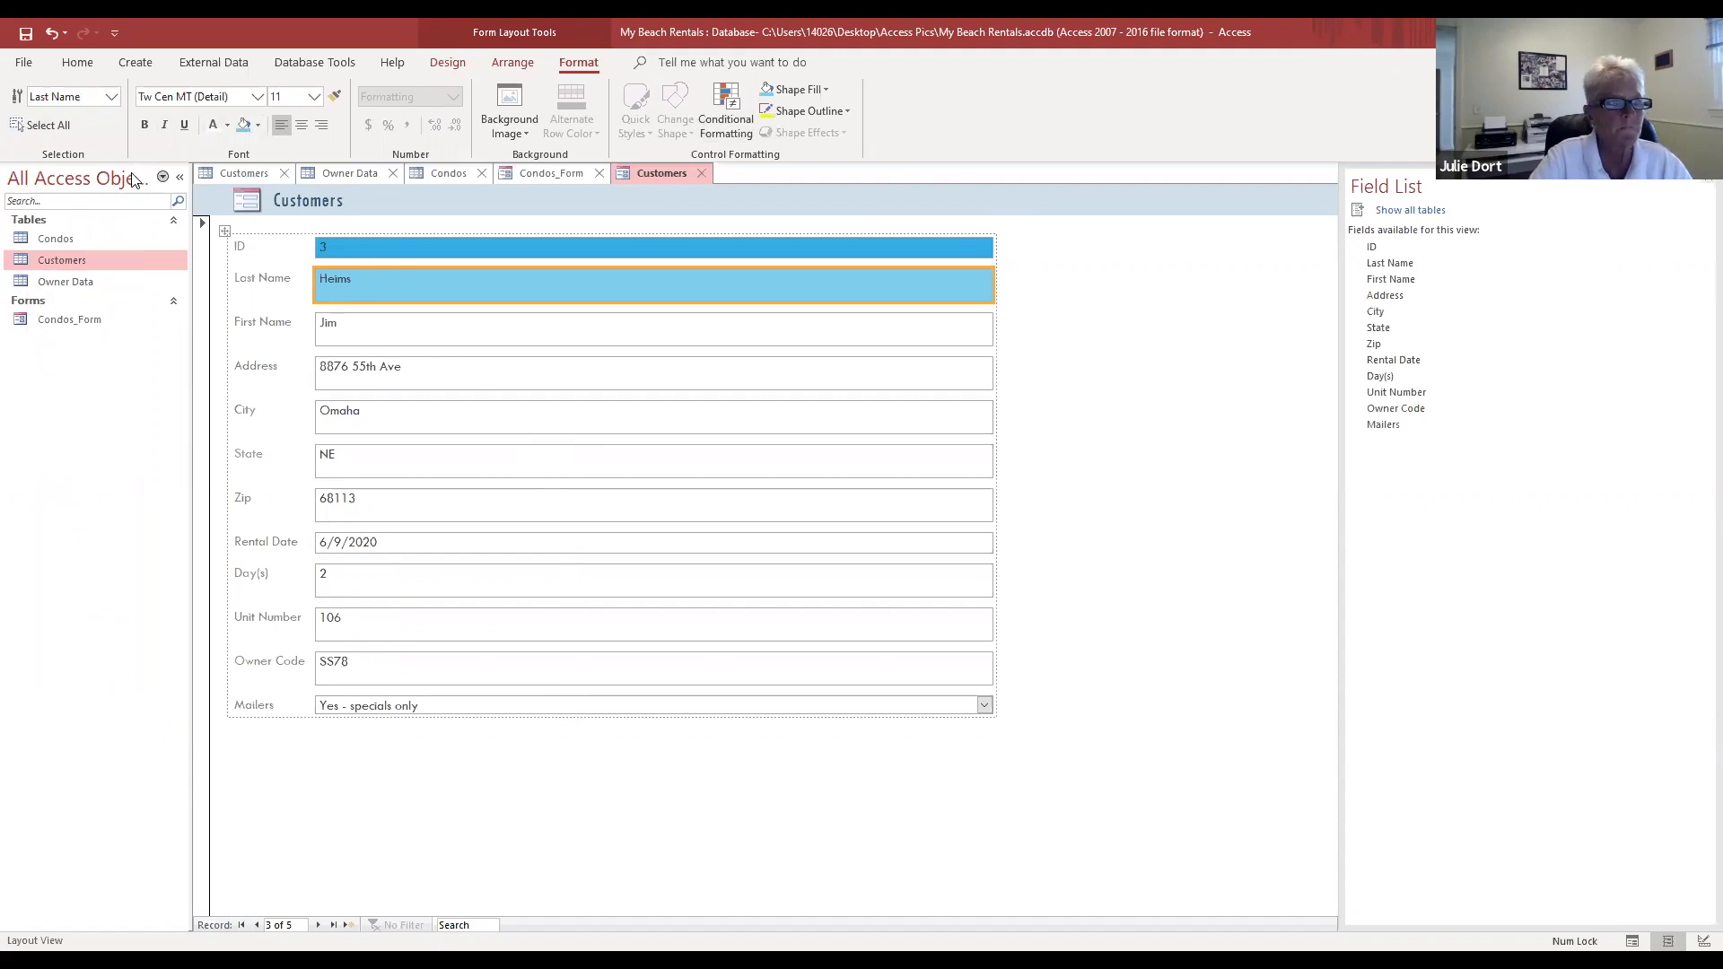
{"action": "left_click", "coordinate": [39, 127]}
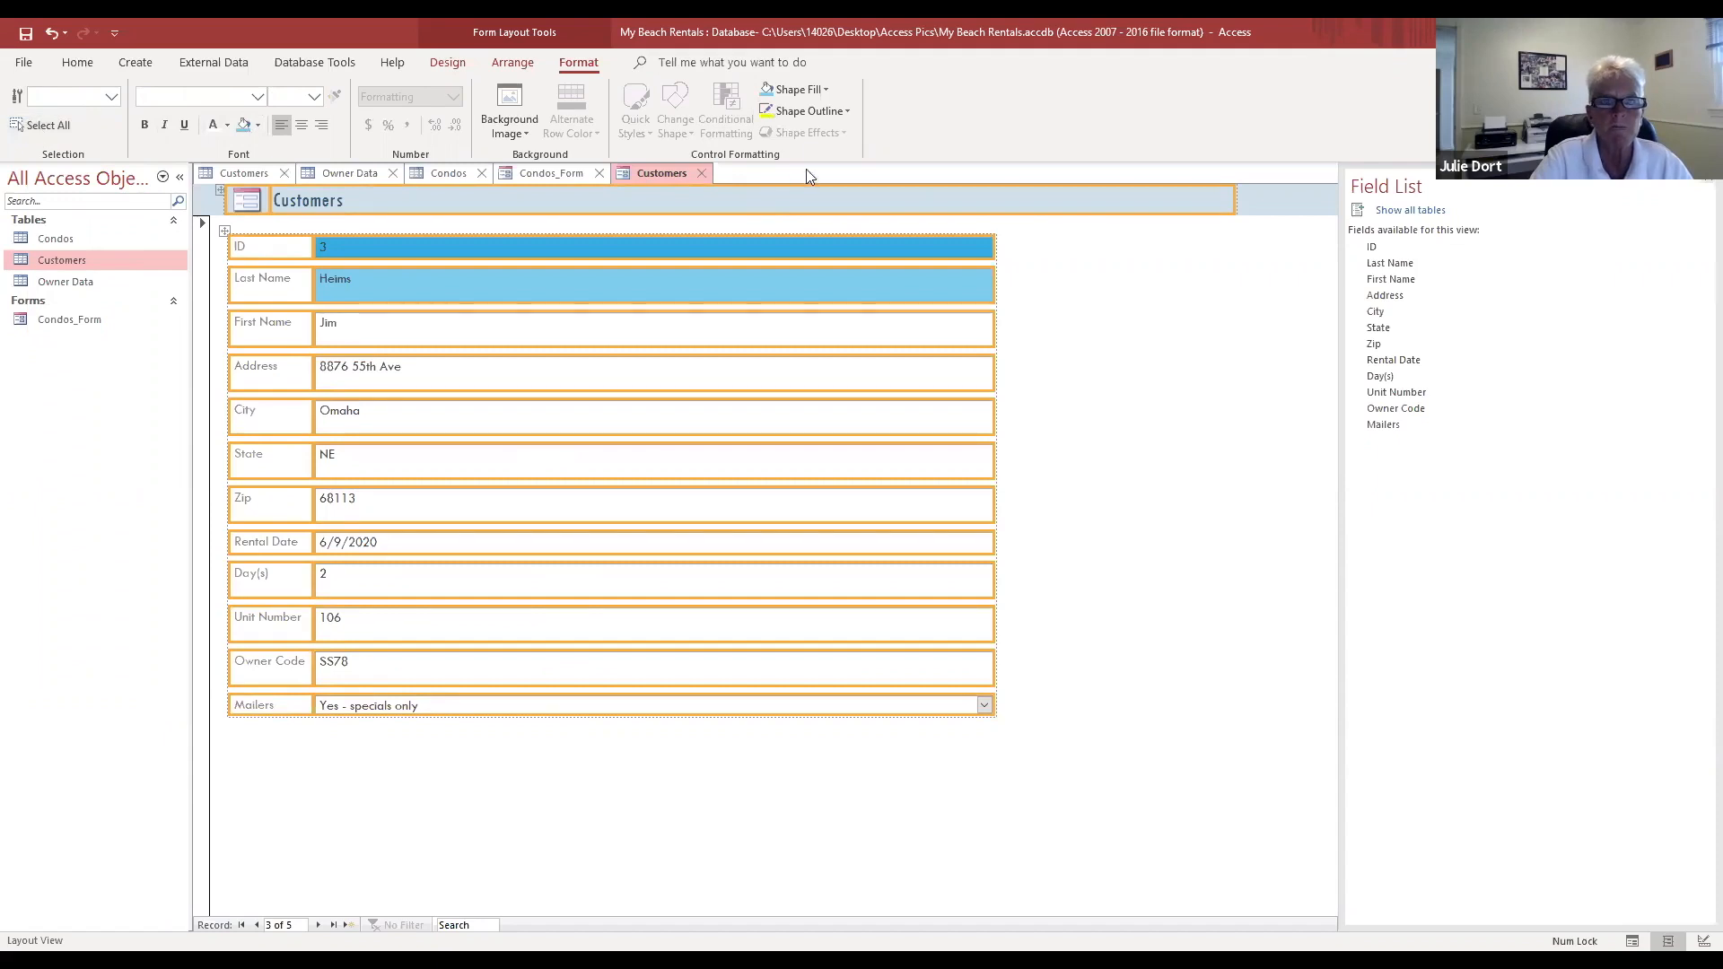
{"action": "left_click", "coordinate": [826, 90]}
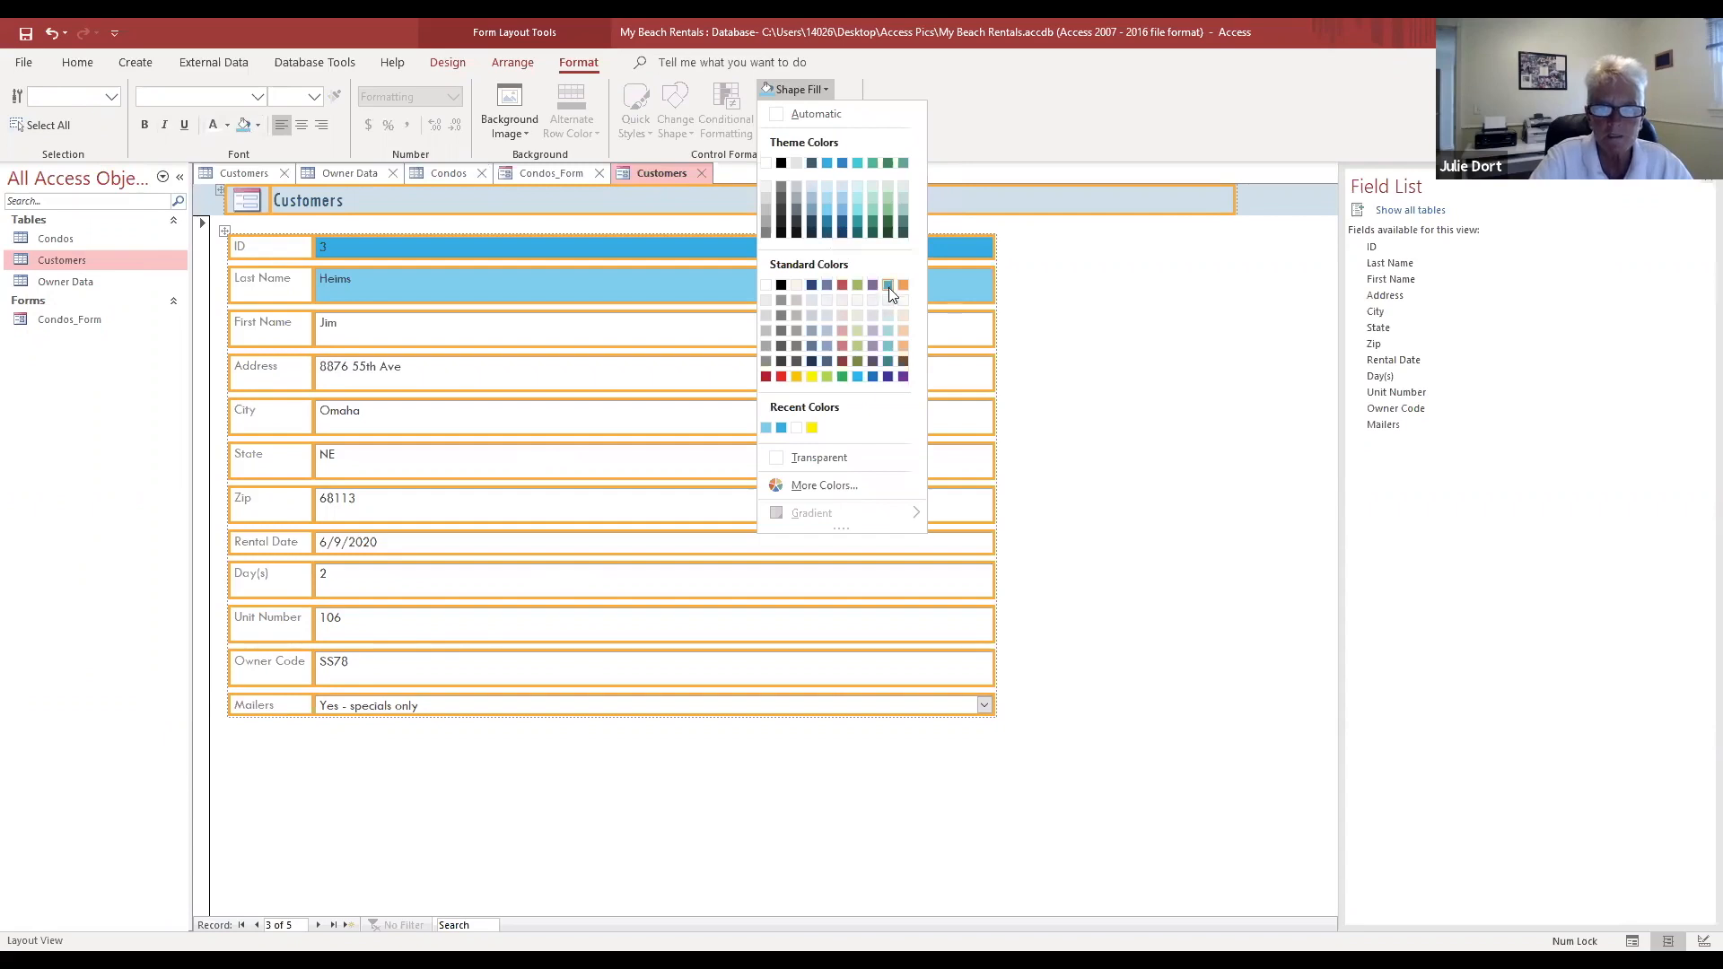
{"action": "left_click", "coordinate": [856, 378]}
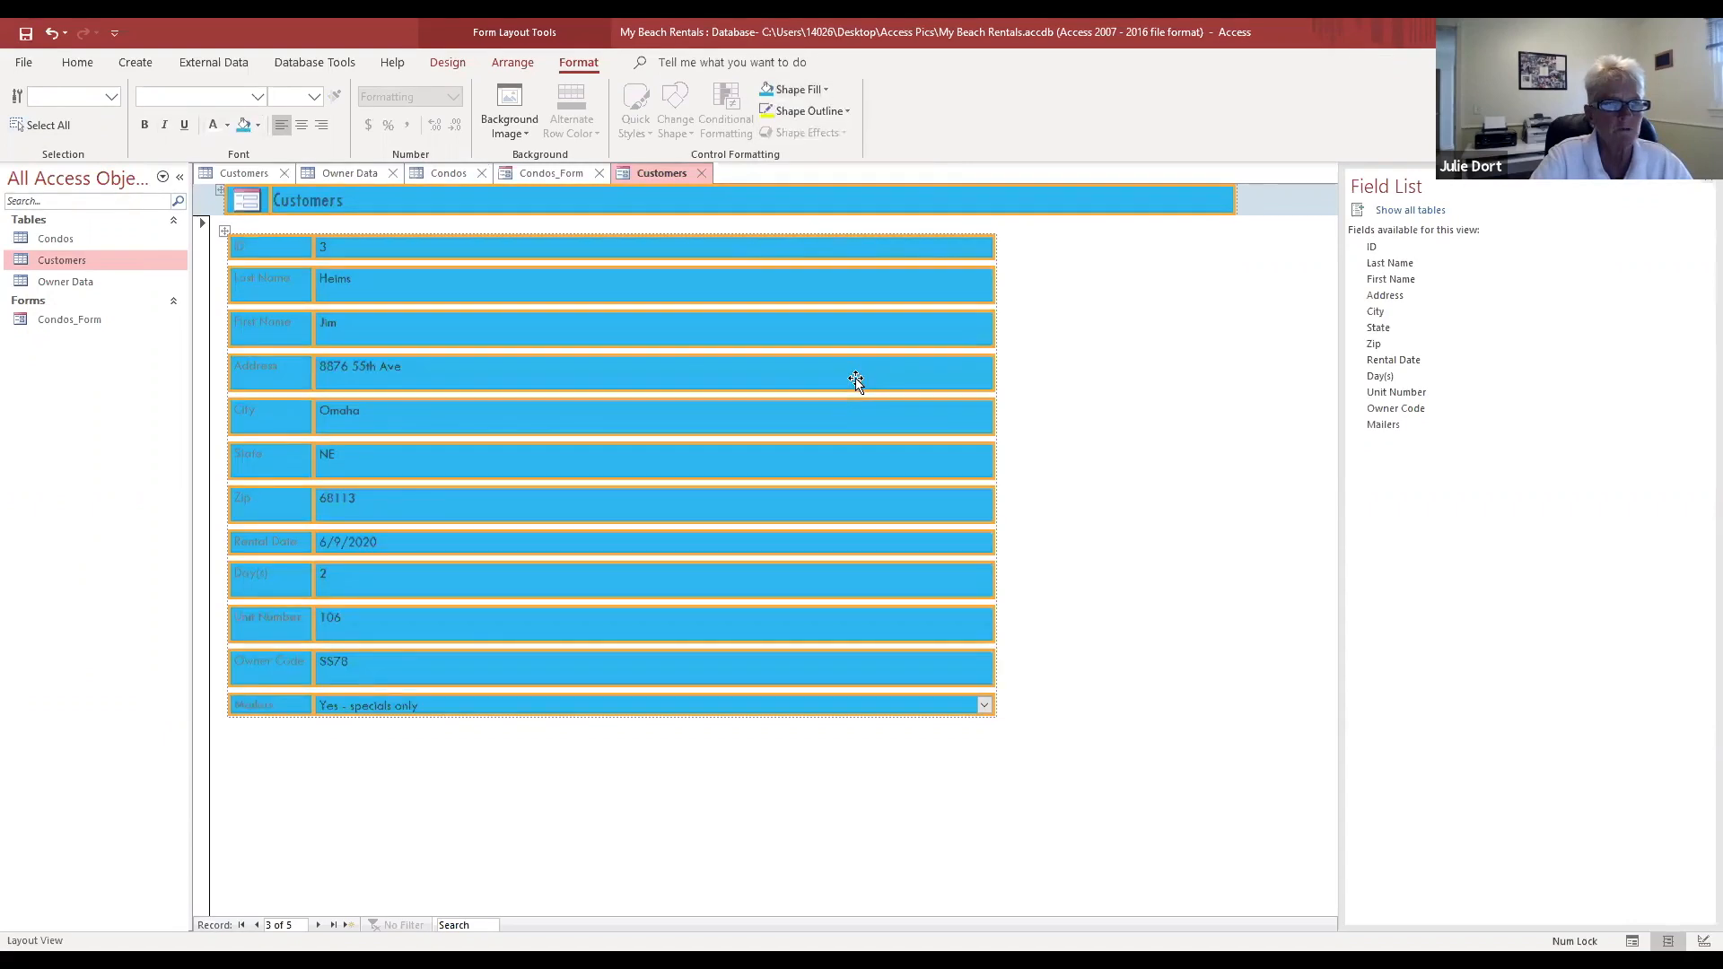
{"action": "left_click", "coordinate": [227, 126]}
{"action": "left_click", "coordinate": [212, 201]}
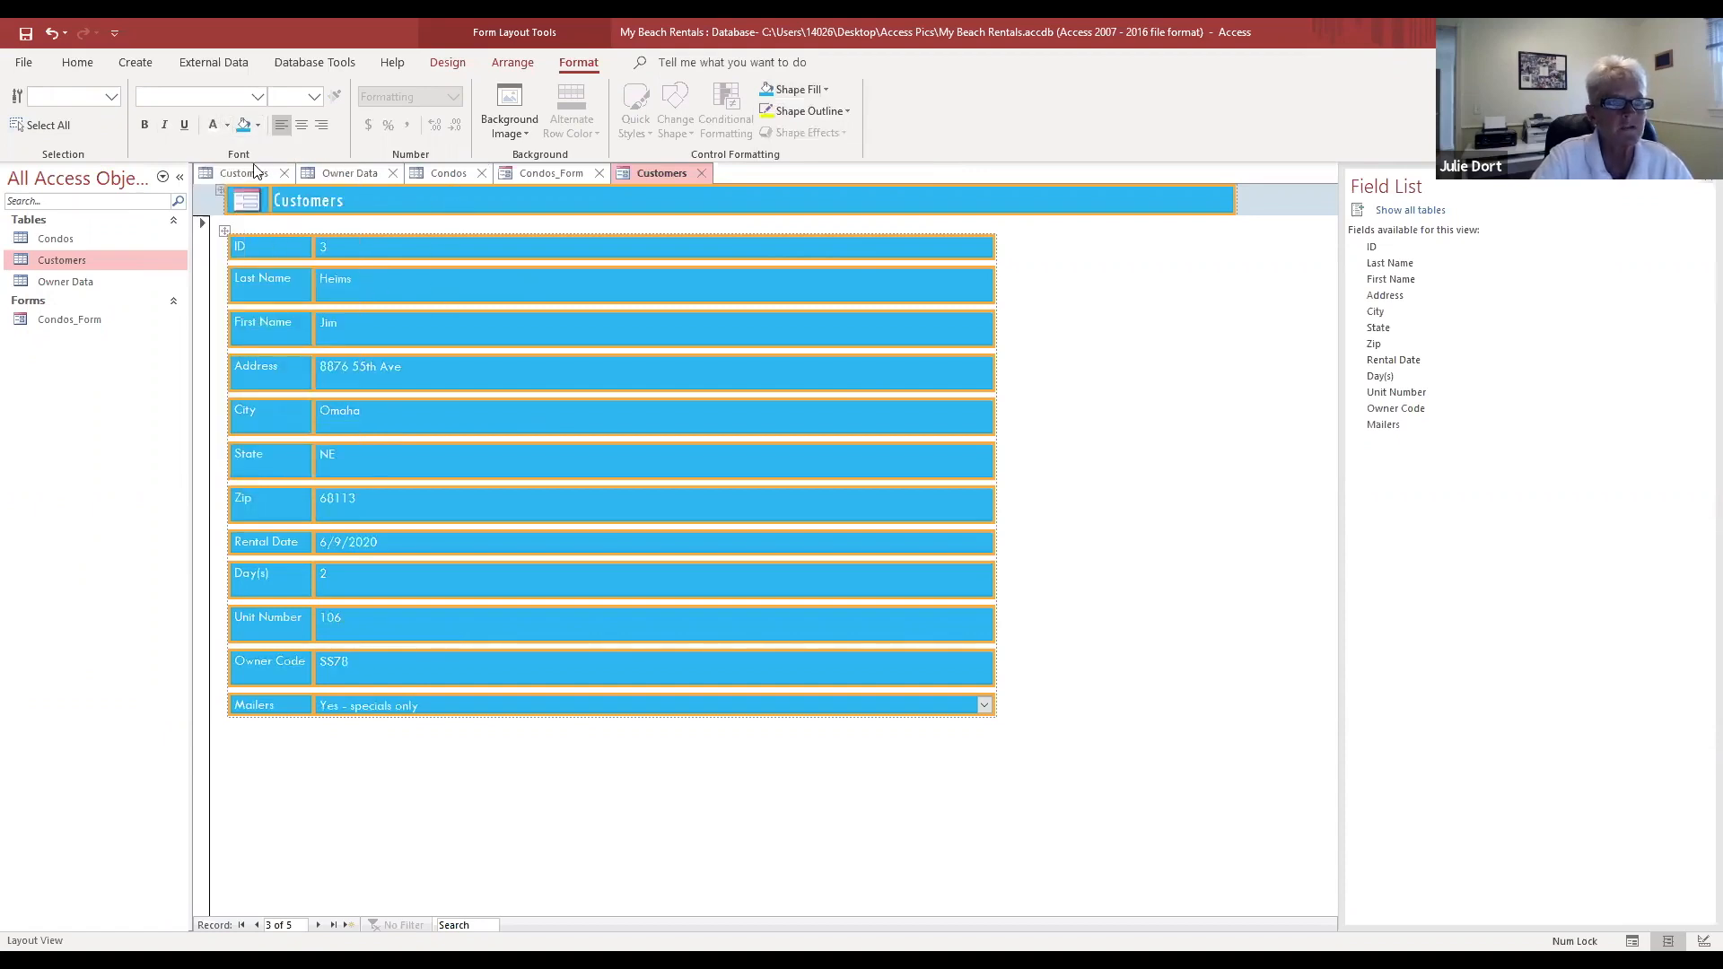
Step: Set the font of all selected controls to Times New Roman, size 16
{"action": "left_click", "coordinate": [255, 96]}
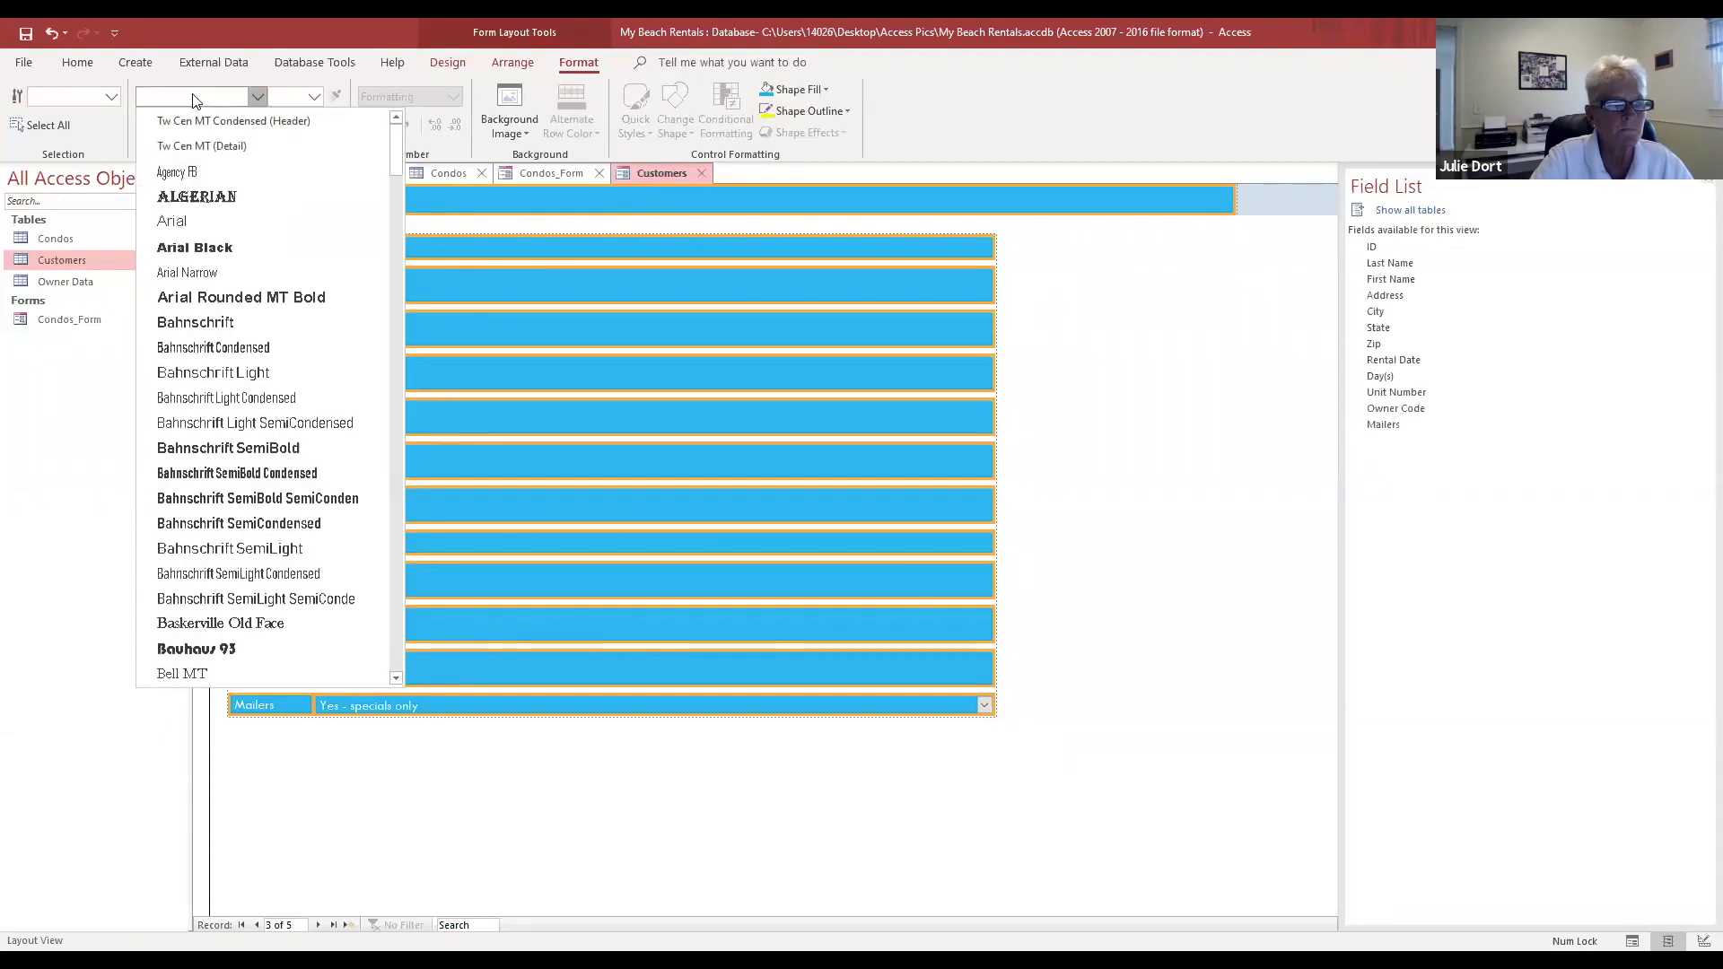
{"action": "type", "text": "time"}
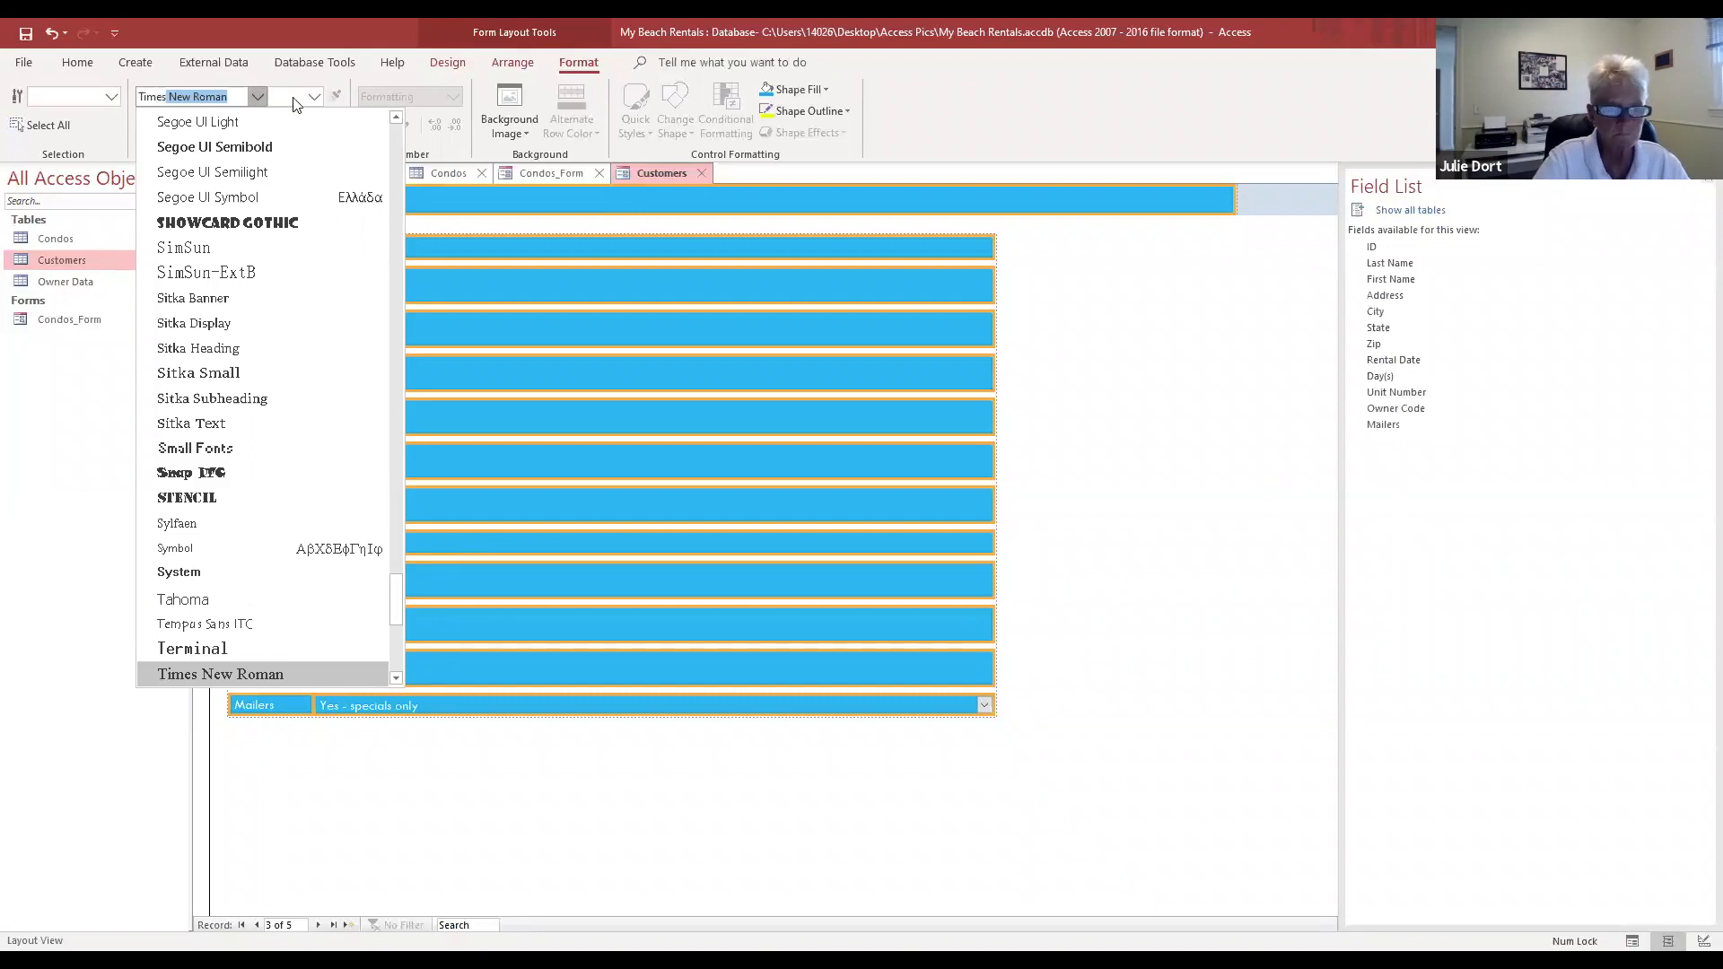
{"action": "left_click", "coordinate": [235, 99]}
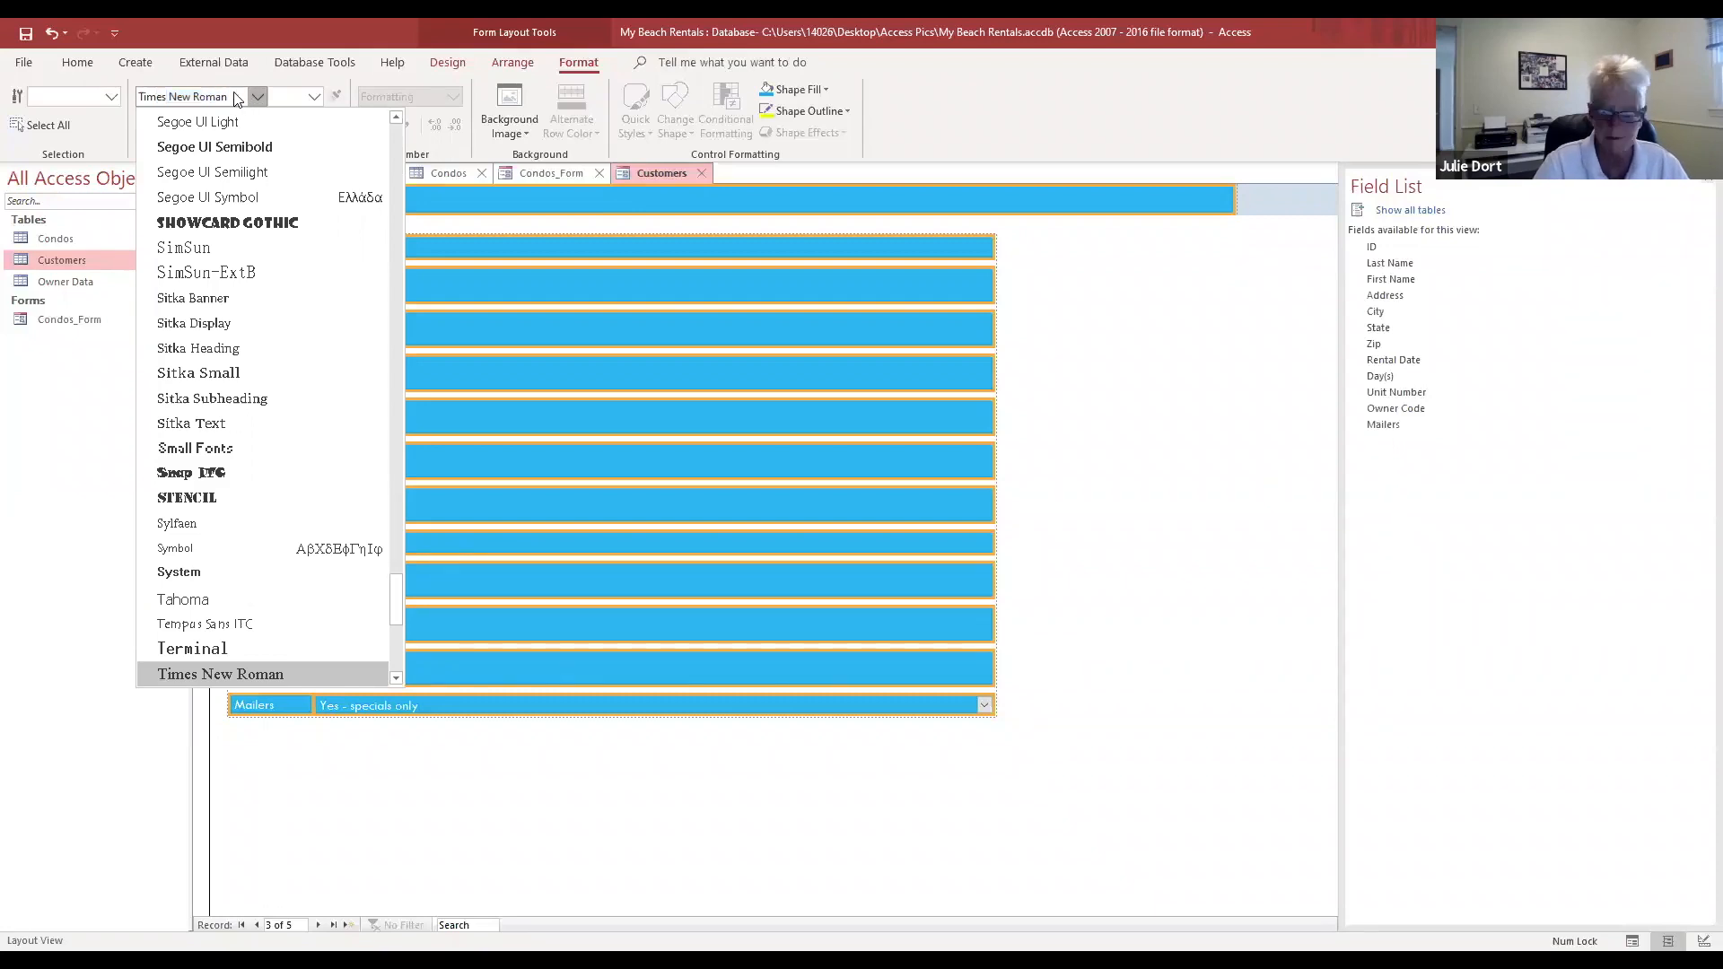
{"action": "key", "text": "Return"}
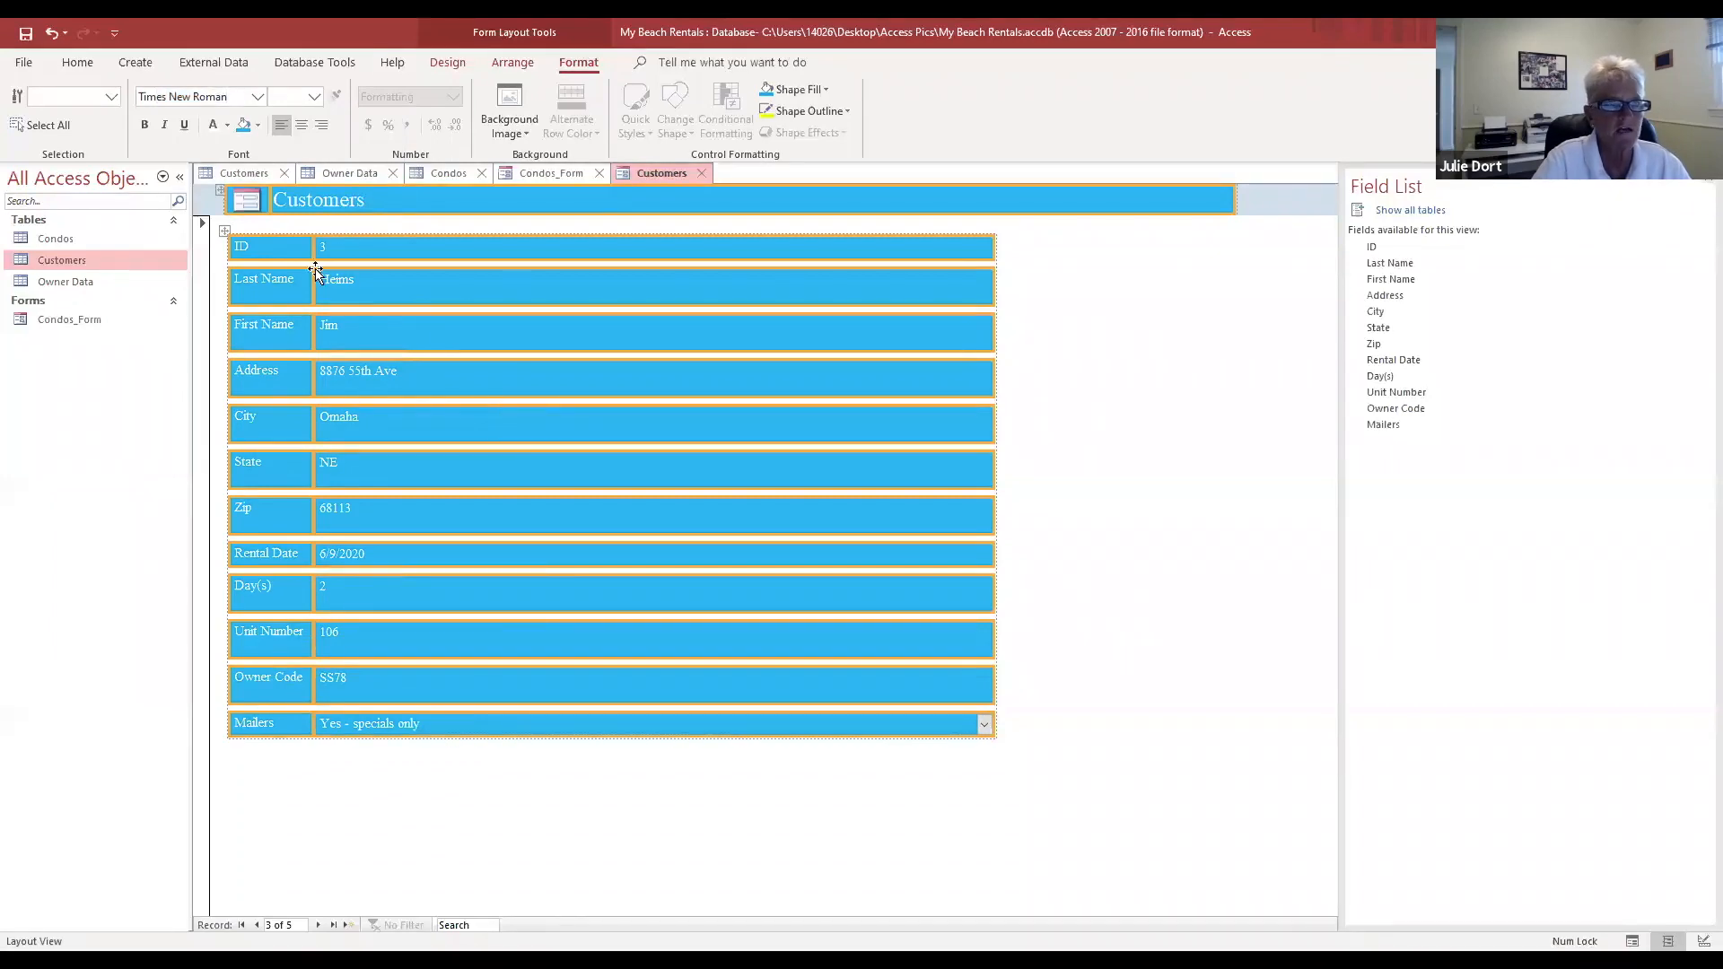
{"action": "left_click", "coordinate": [314, 96]}
{"action": "left_click", "coordinate": [286, 228]}
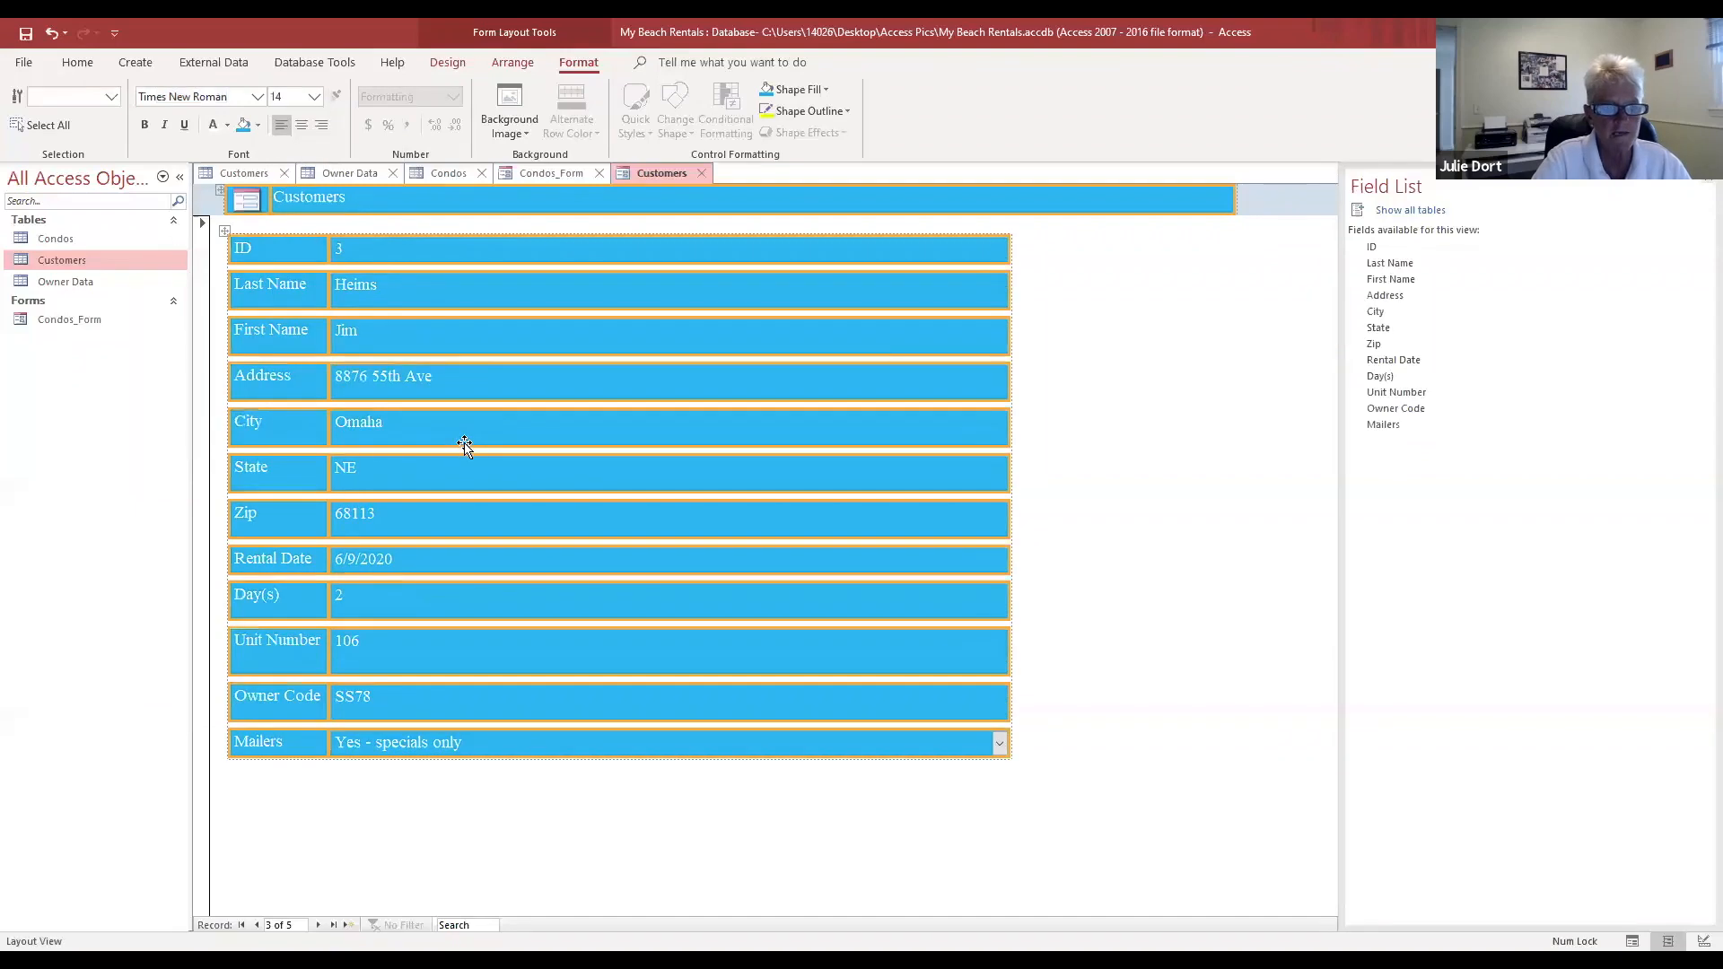
{"action": "left_click", "coordinate": [314, 97]}
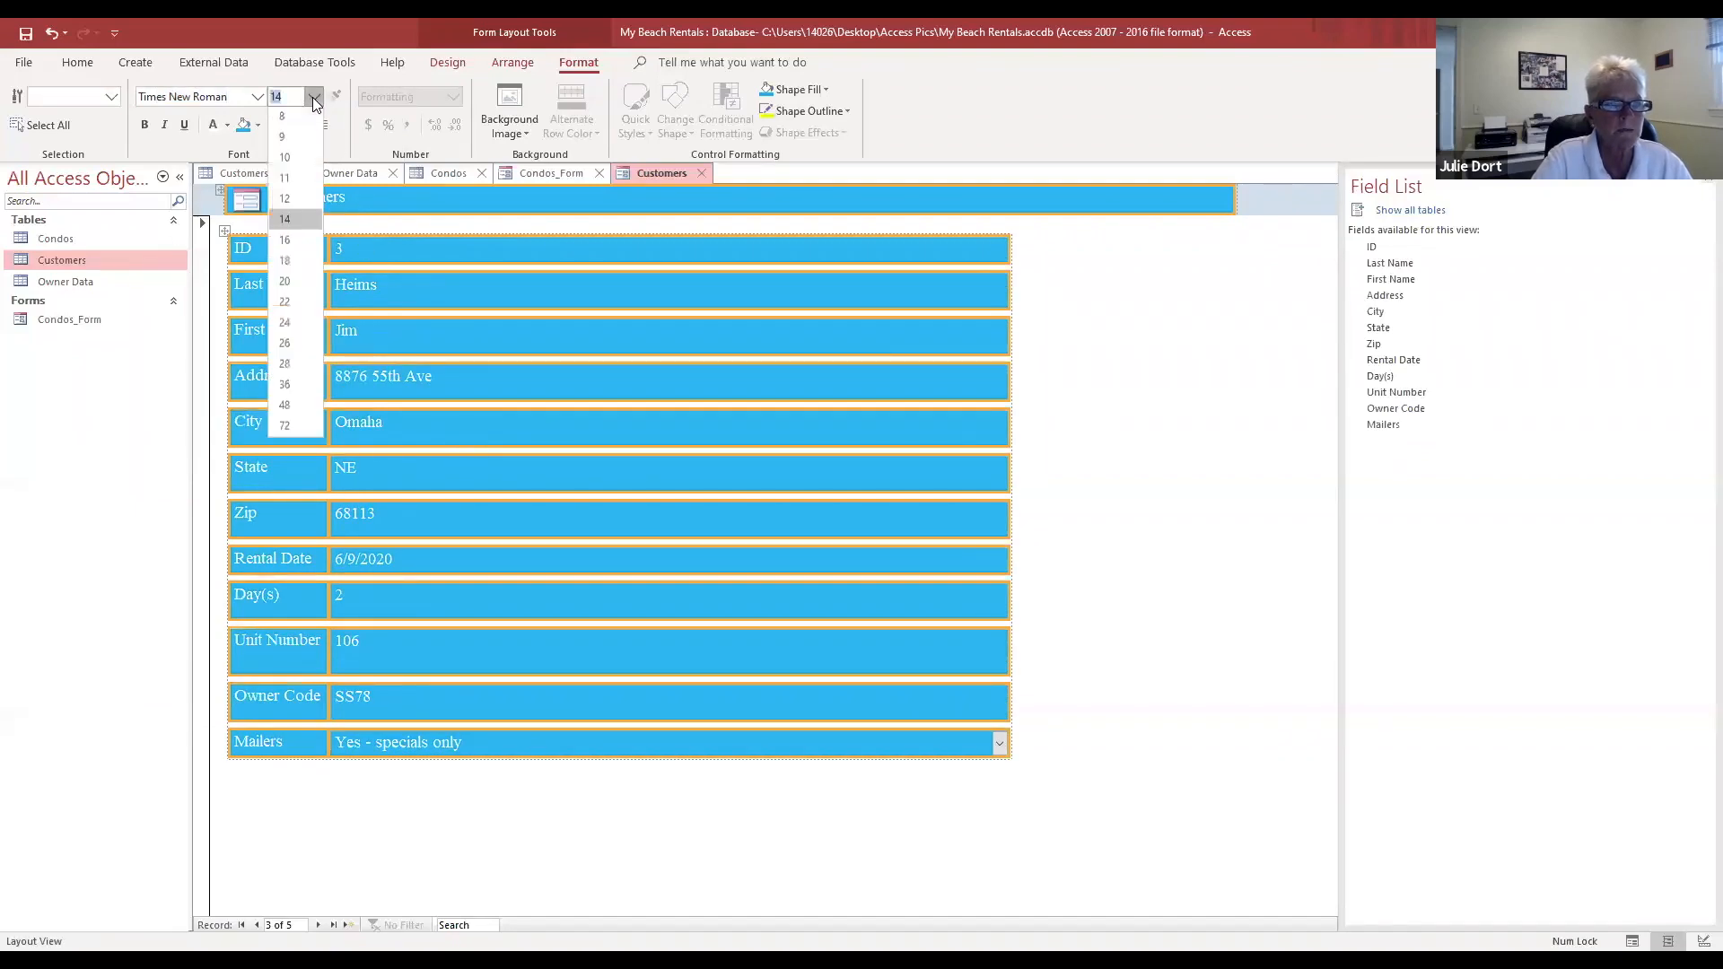
{"action": "left_click", "coordinate": [286, 240]}
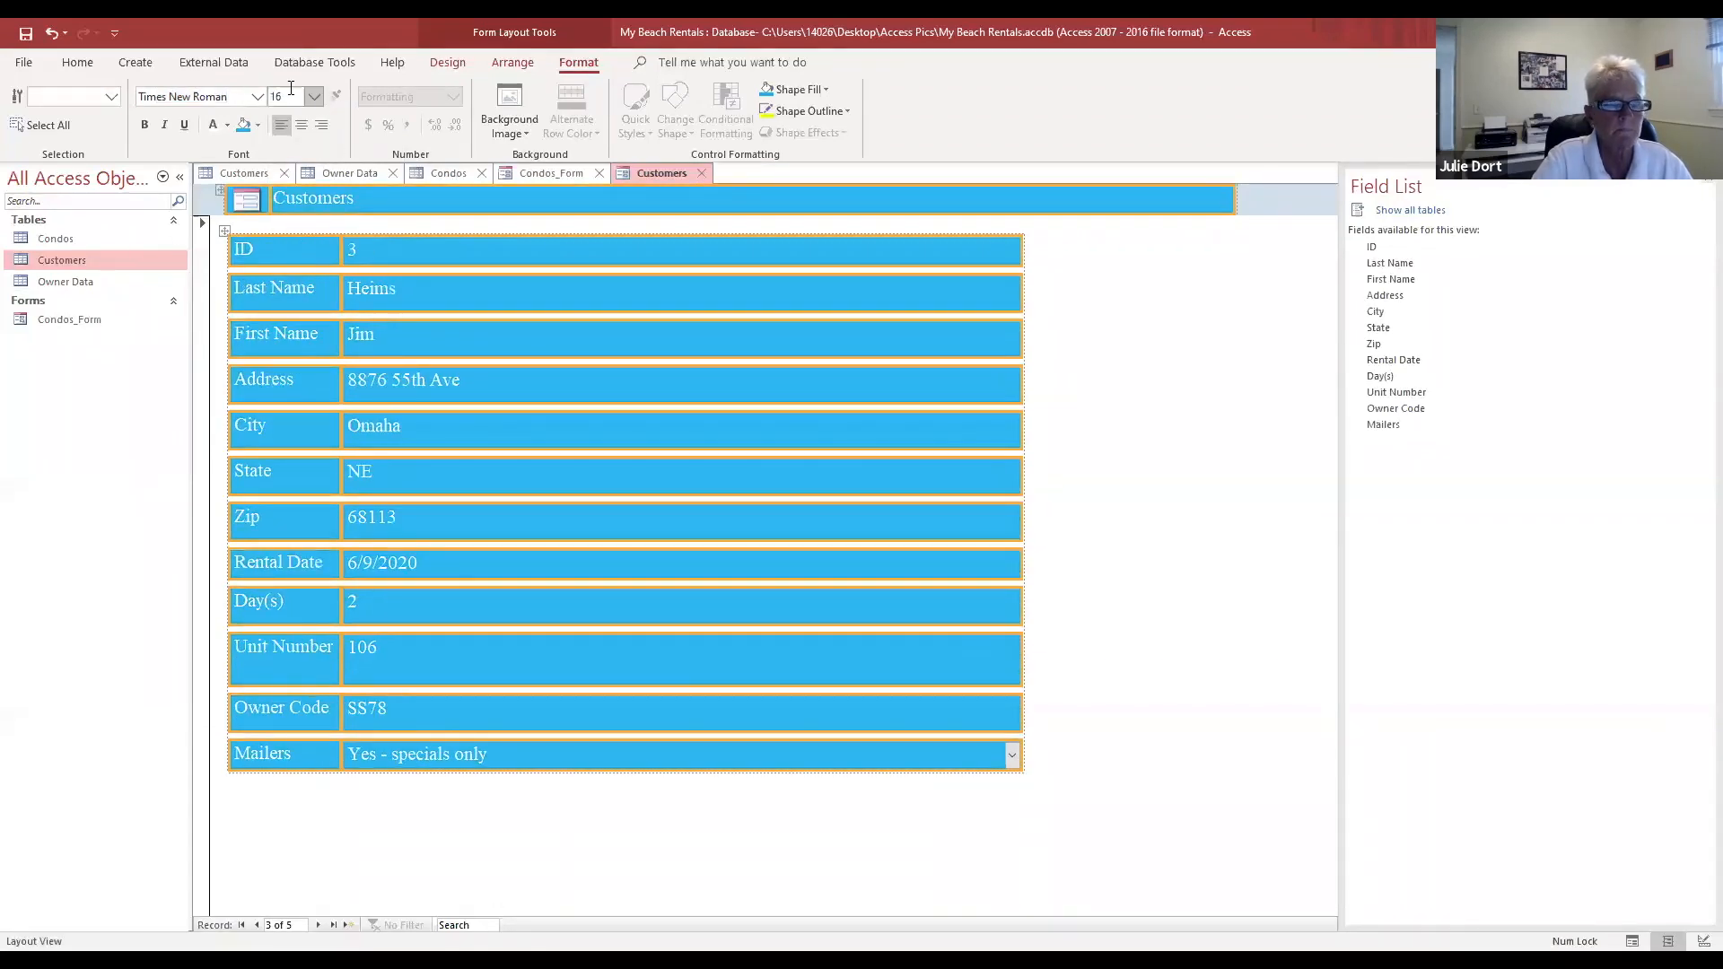
Step: Give all selected controls on the Customers form a yellow outline with the thickest available line
{"action": "left_click", "coordinate": [845, 110]}
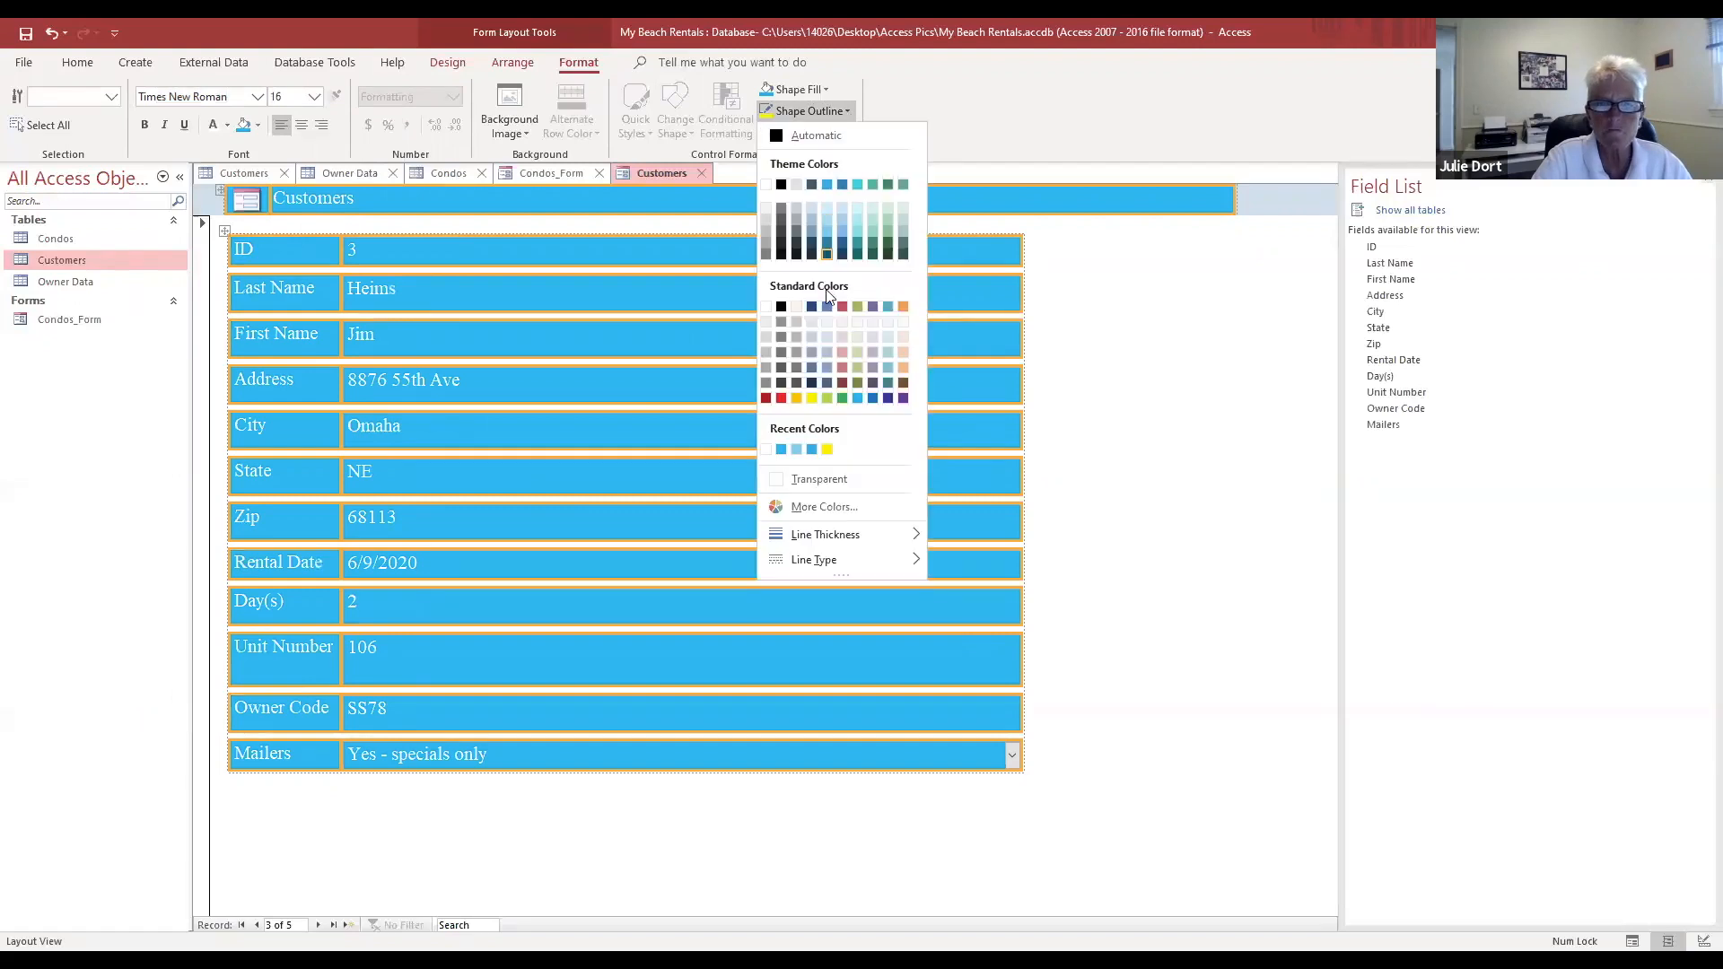
{"action": "left_click", "coordinate": [810, 399]}
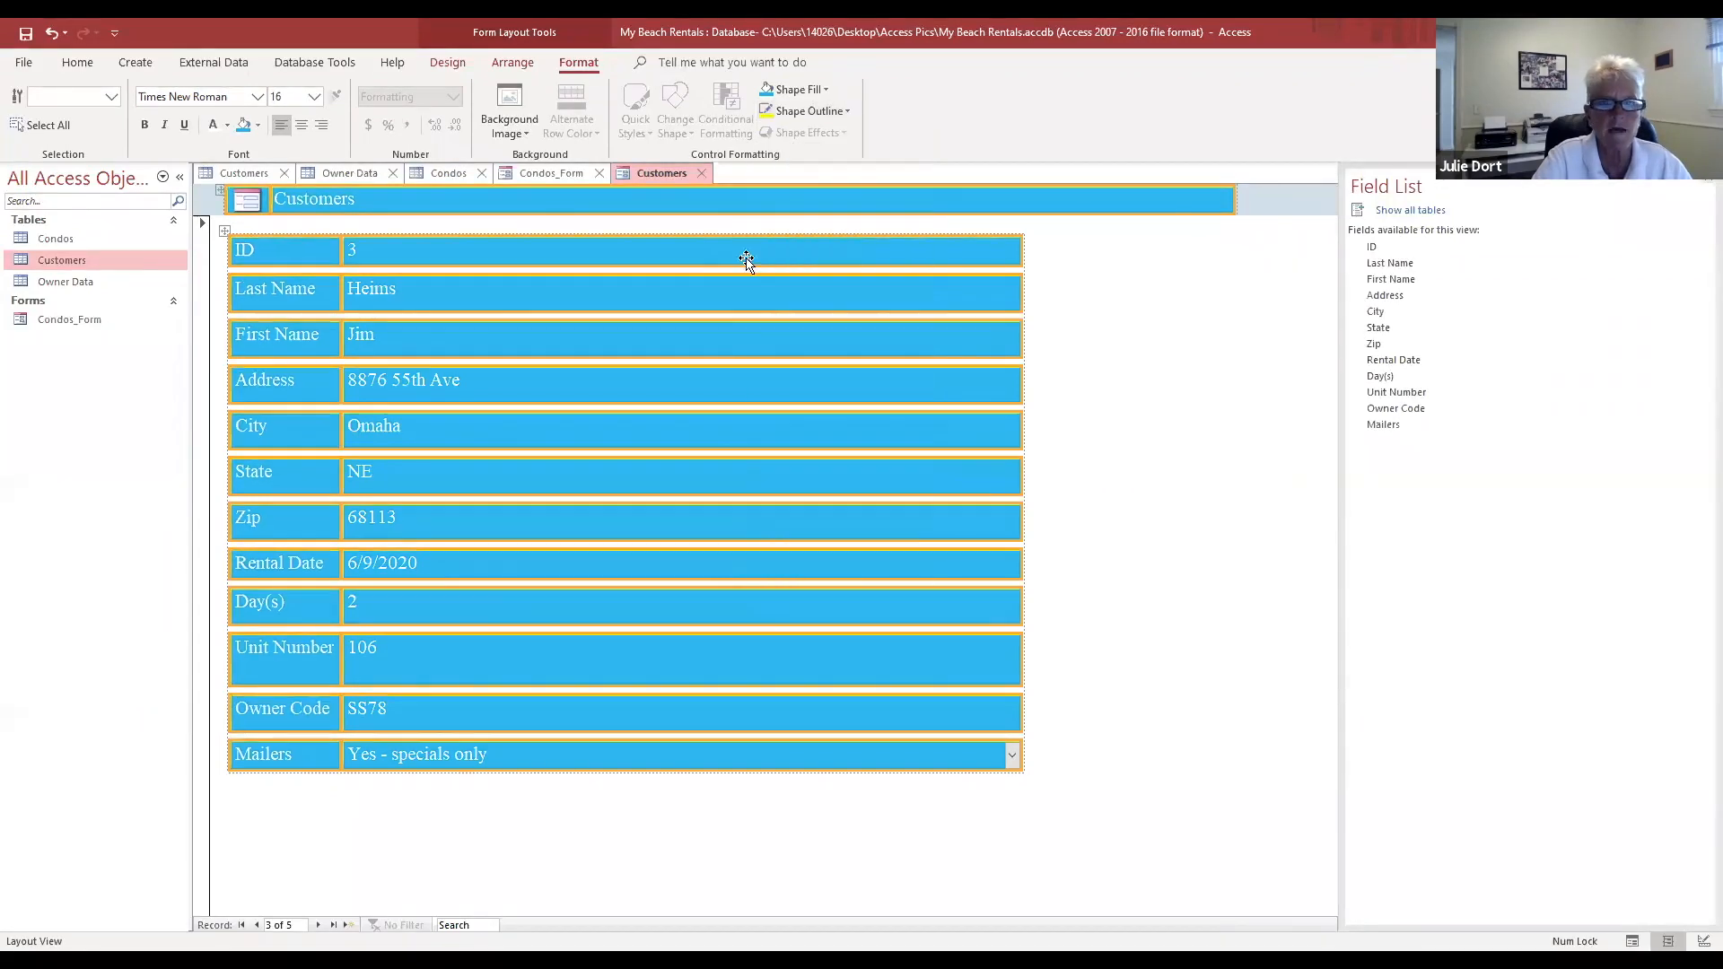
{"action": "left_click", "coordinate": [847, 109]}
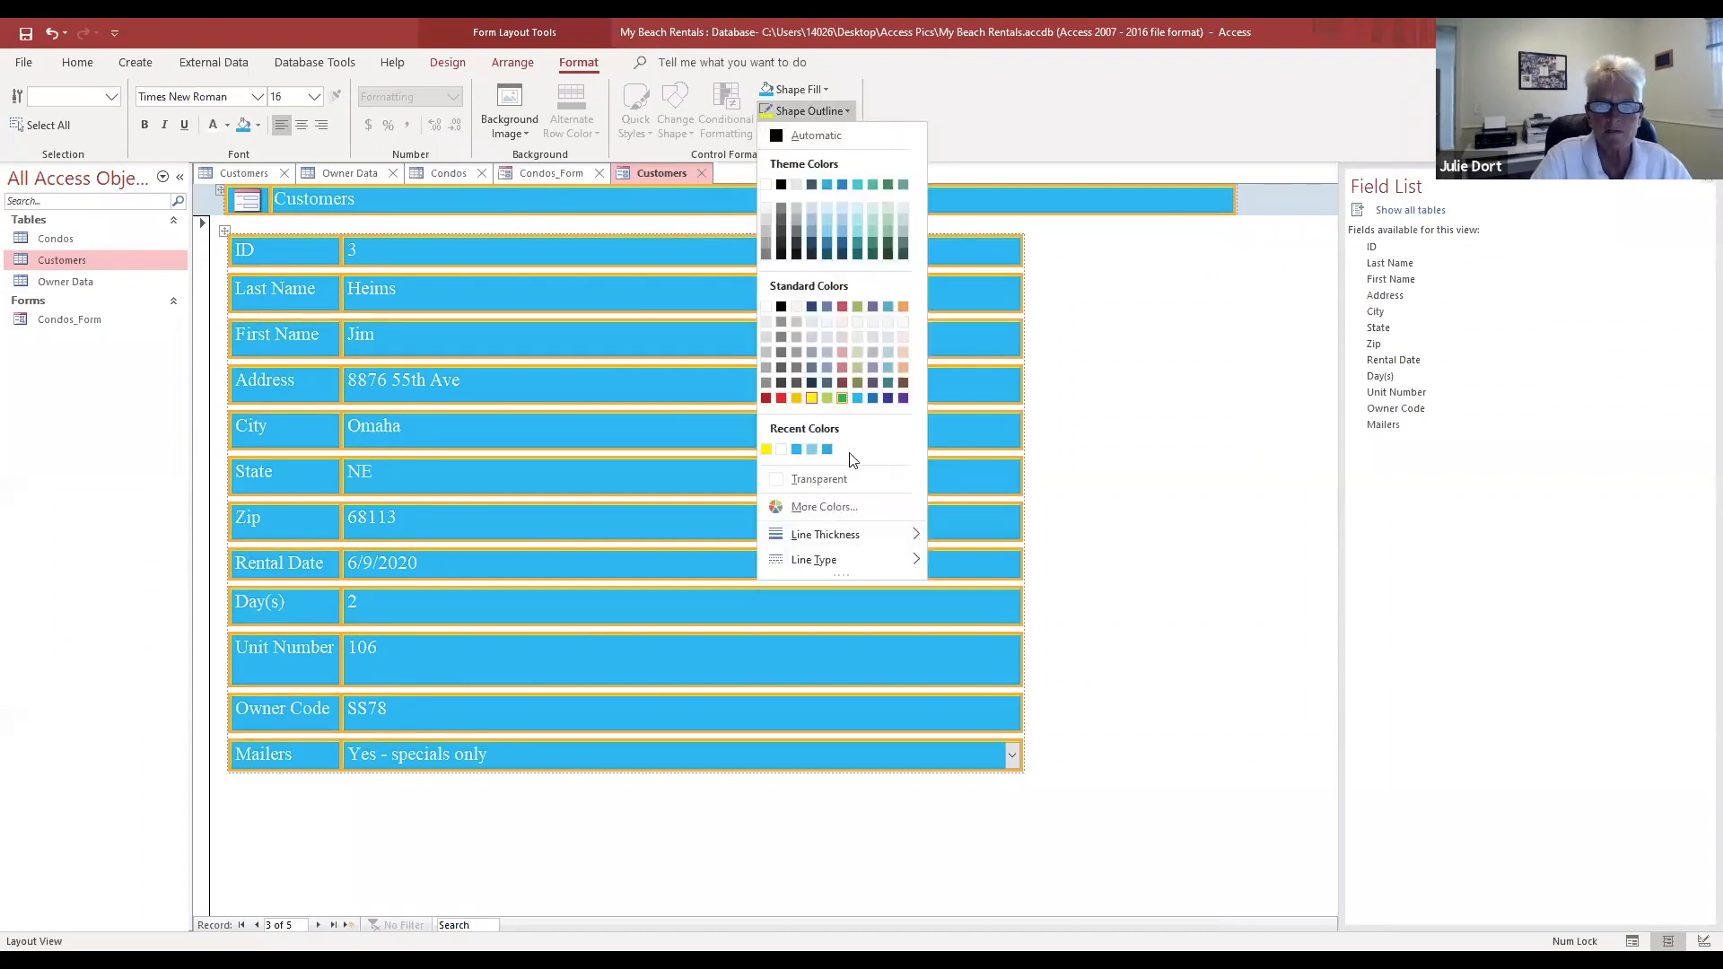
{"action": "mouse_move", "coordinate": [847, 533]}
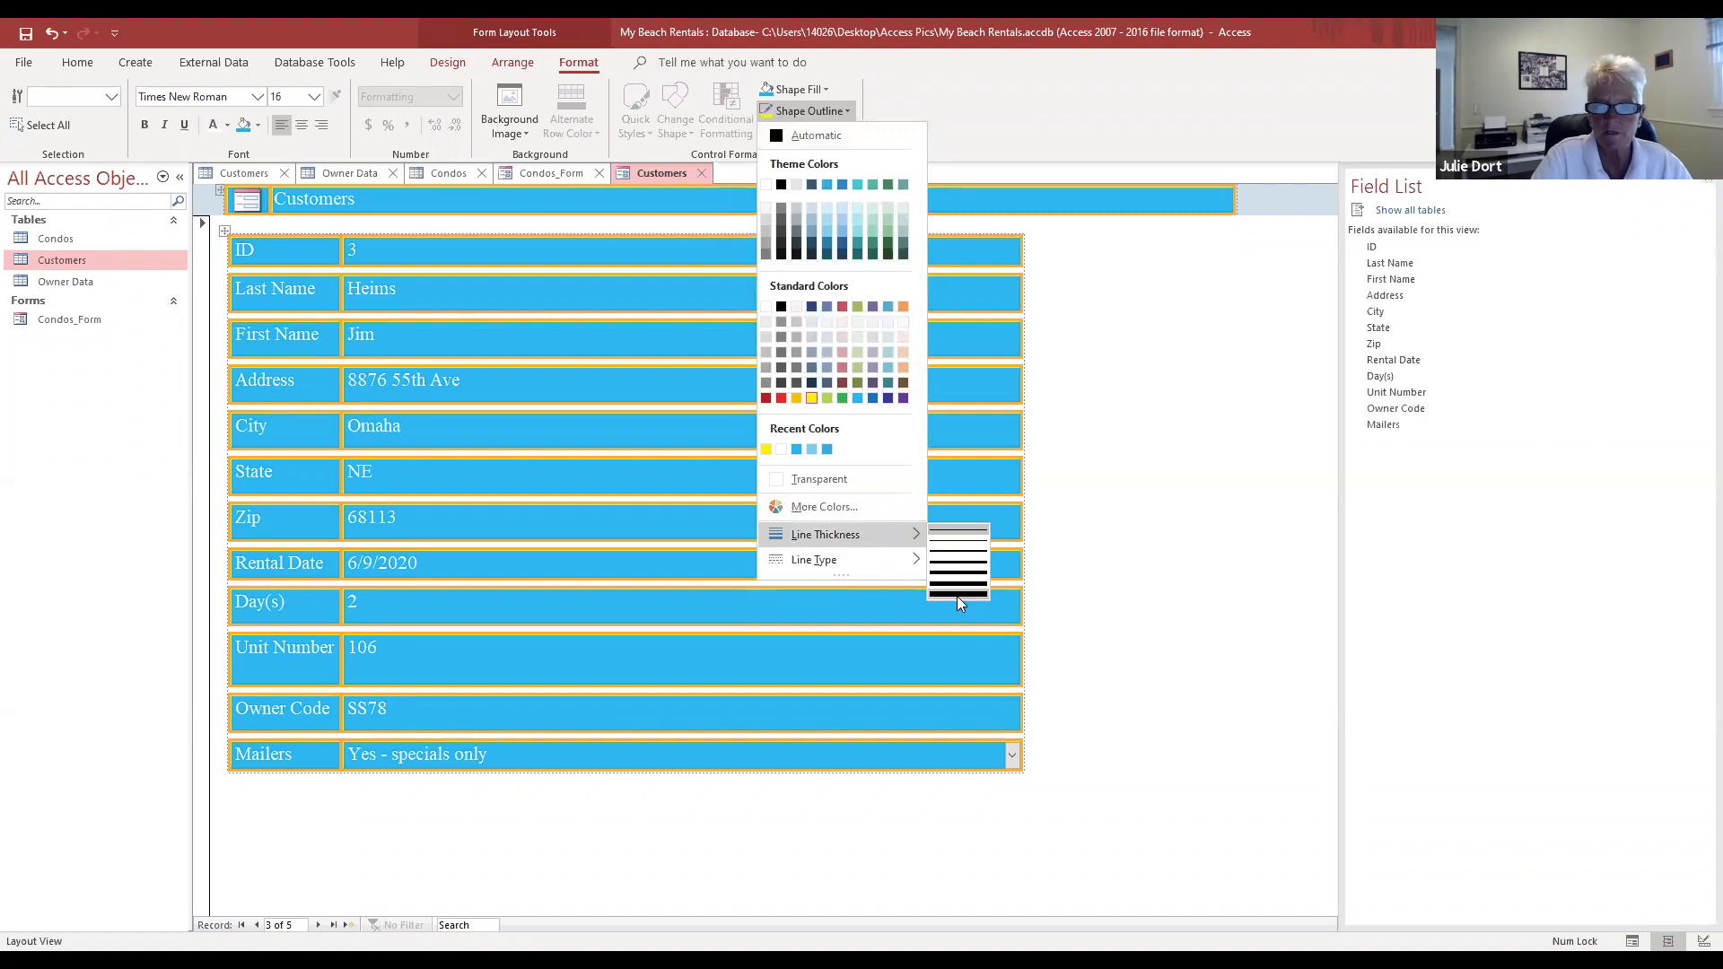
{"action": "left_click", "coordinate": [957, 594]}
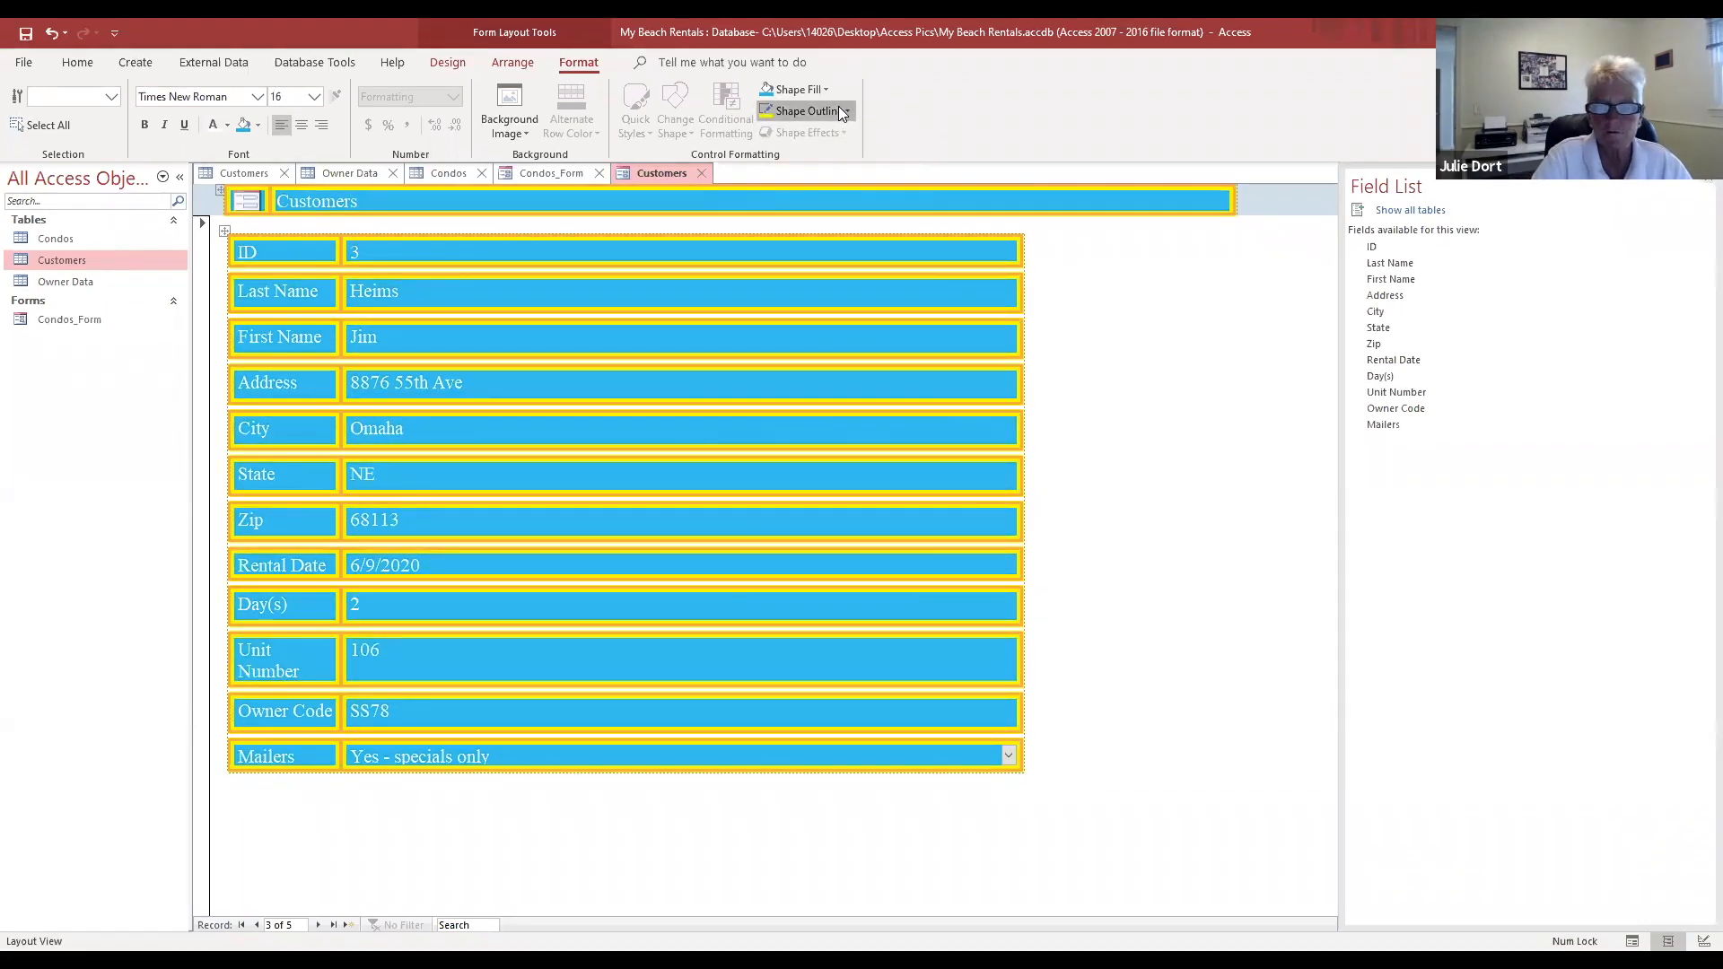
Step: Try the closely spaced dotted line type on the selected controls' outlines, preview it in Form View and return to Layout View
{"action": "left_click", "coordinate": [841, 112]}
{"action": "mouse_move", "coordinate": [852, 559]}
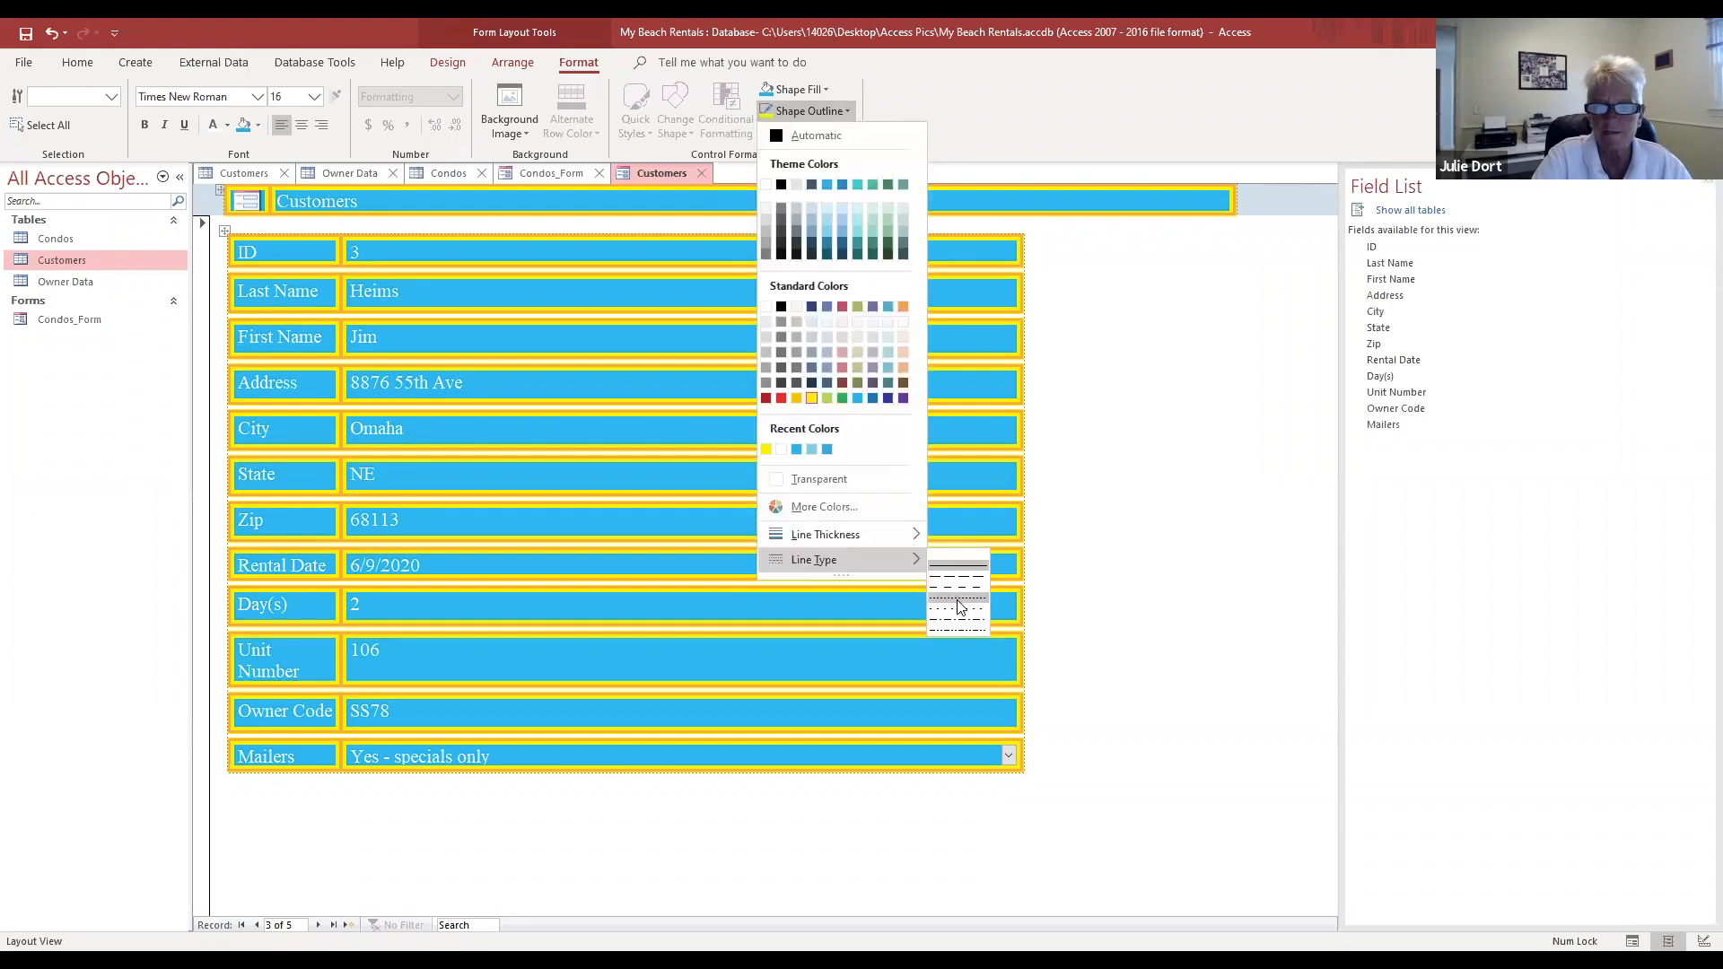
{"action": "left_click", "coordinate": [957, 599]}
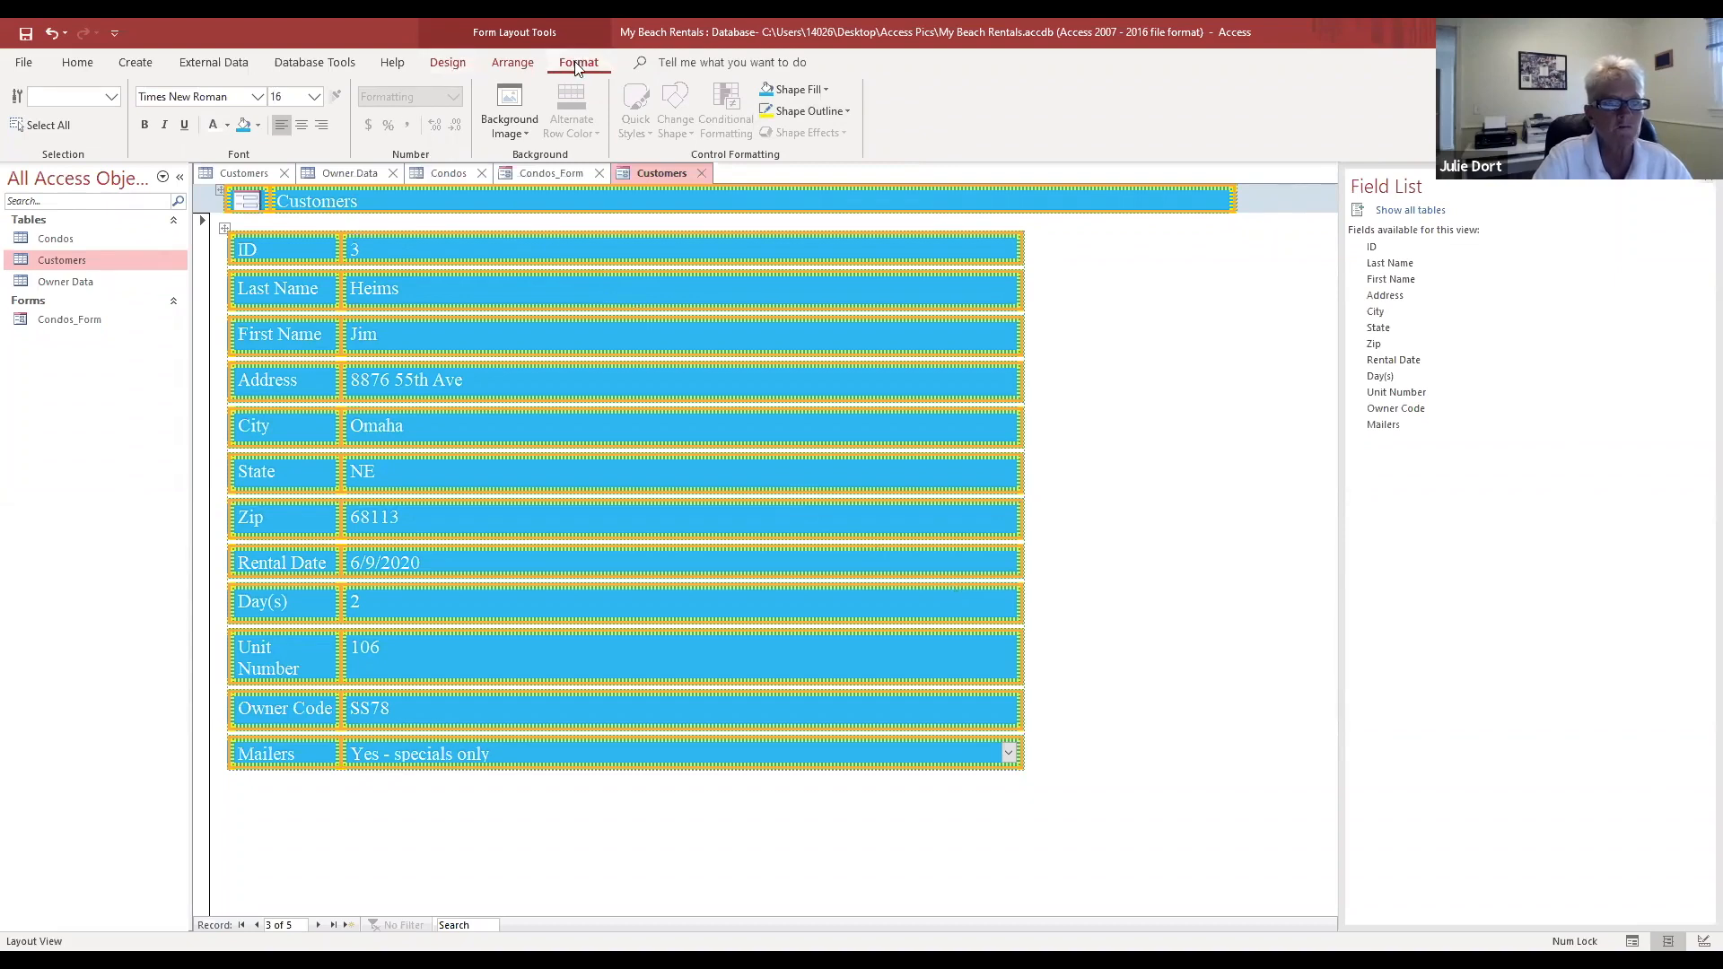
{"action": "left_click", "coordinate": [452, 63]}
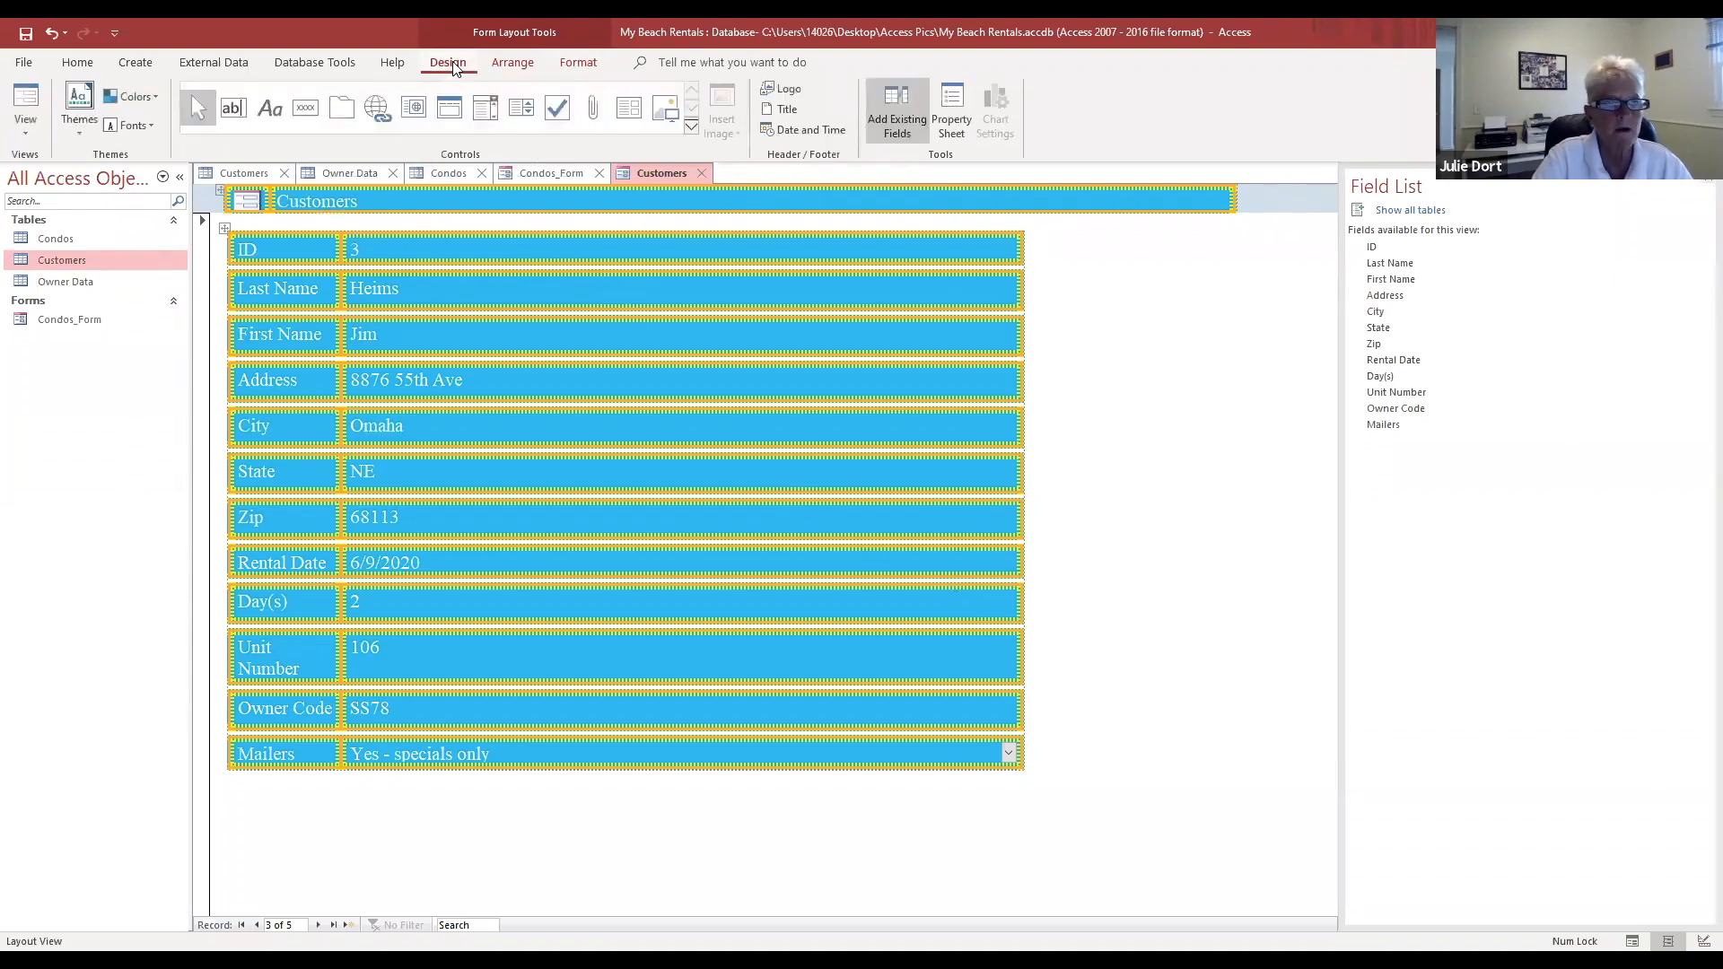
{"action": "left_click", "coordinate": [29, 133]}
{"action": "left_click", "coordinate": [84, 171]}
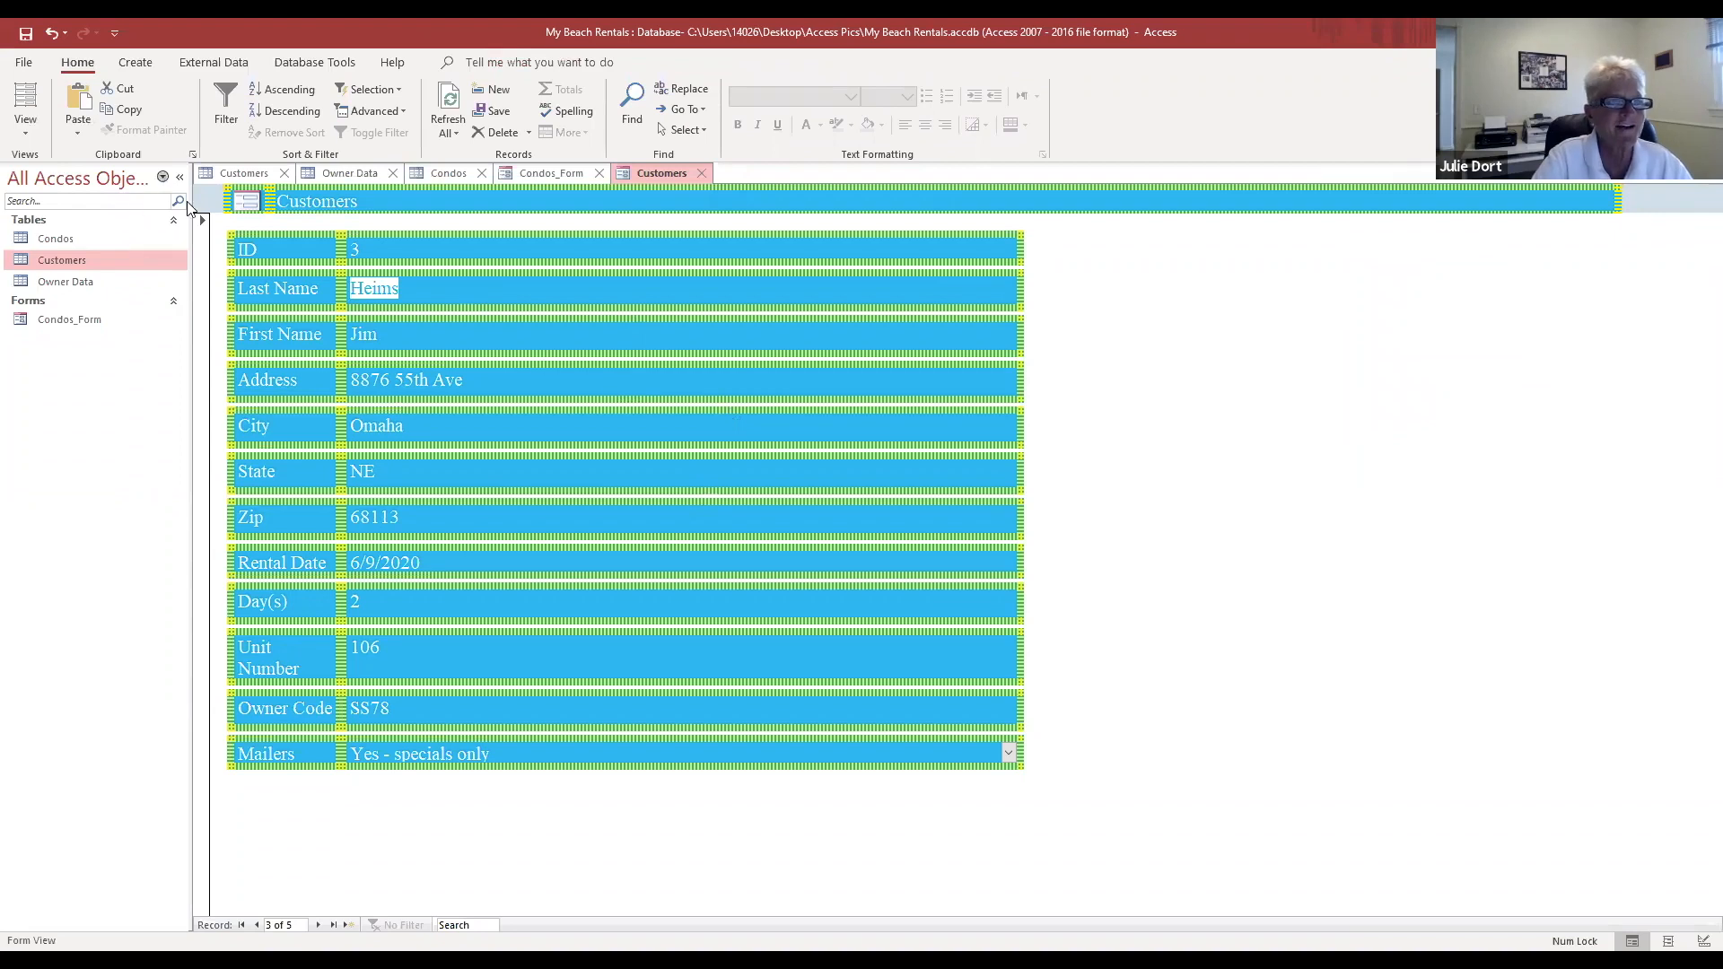
{"action": "left_click", "coordinate": [27, 139]}
{"action": "left_click", "coordinate": [62, 211]}
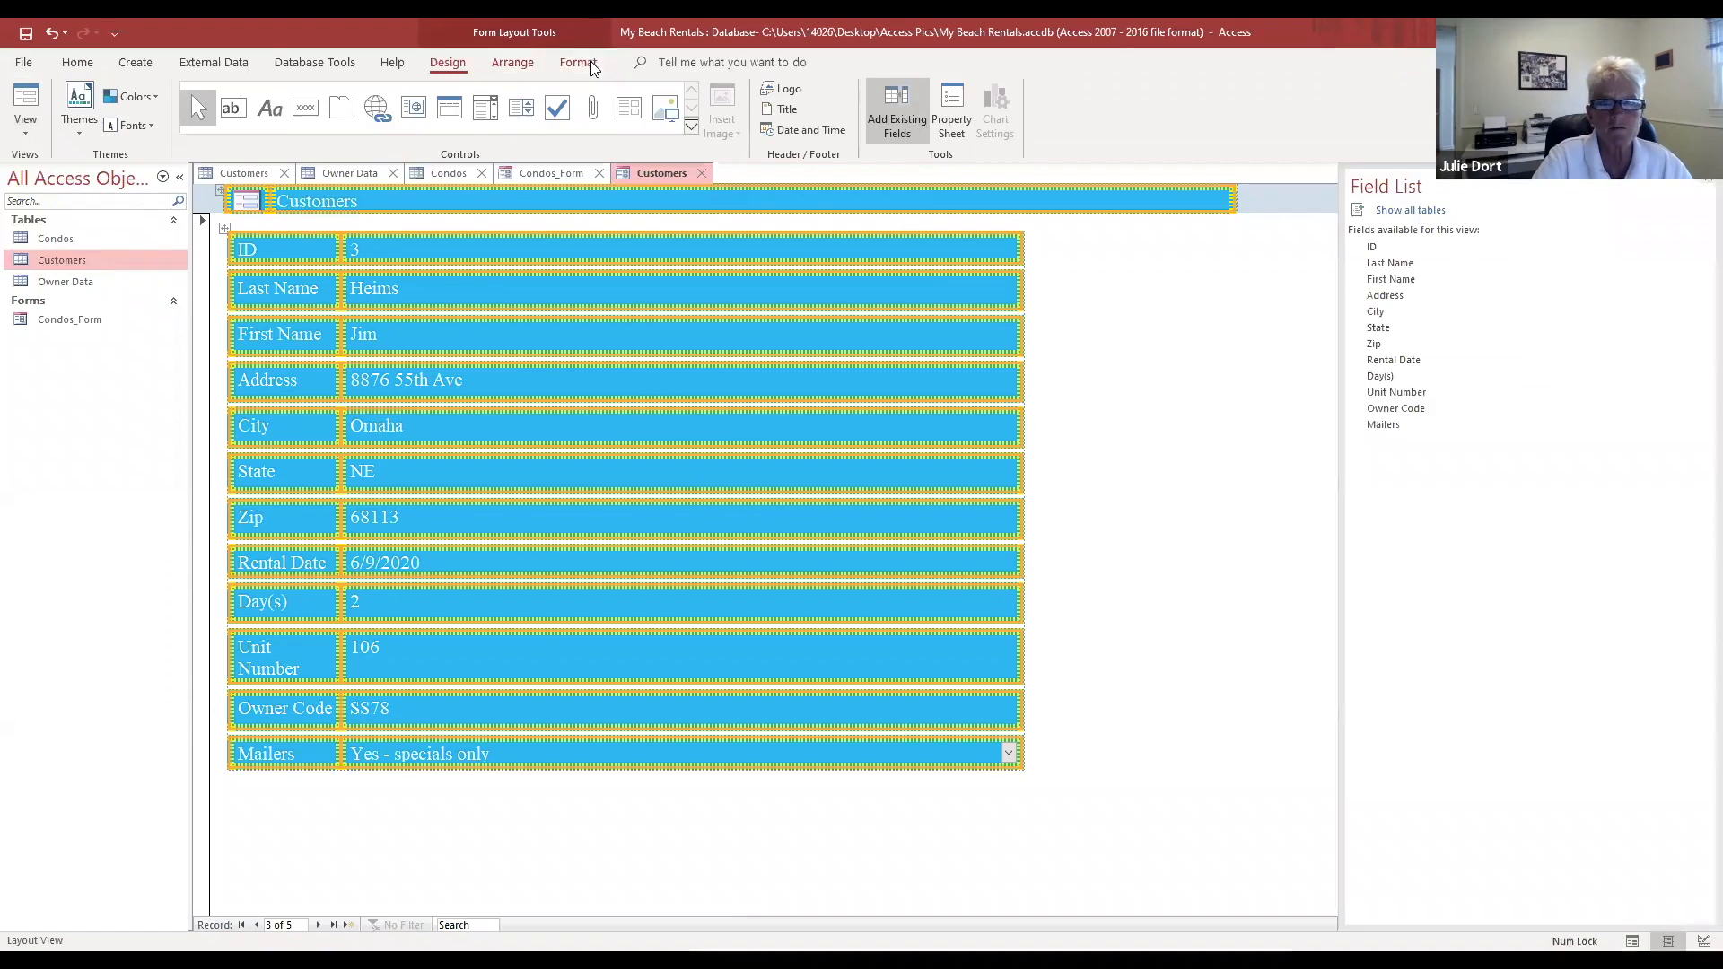
Step: Set the outlines of all selected controls to a solid line with the medium, fourth line thickness
{"action": "left_click", "coordinate": [592, 68]}
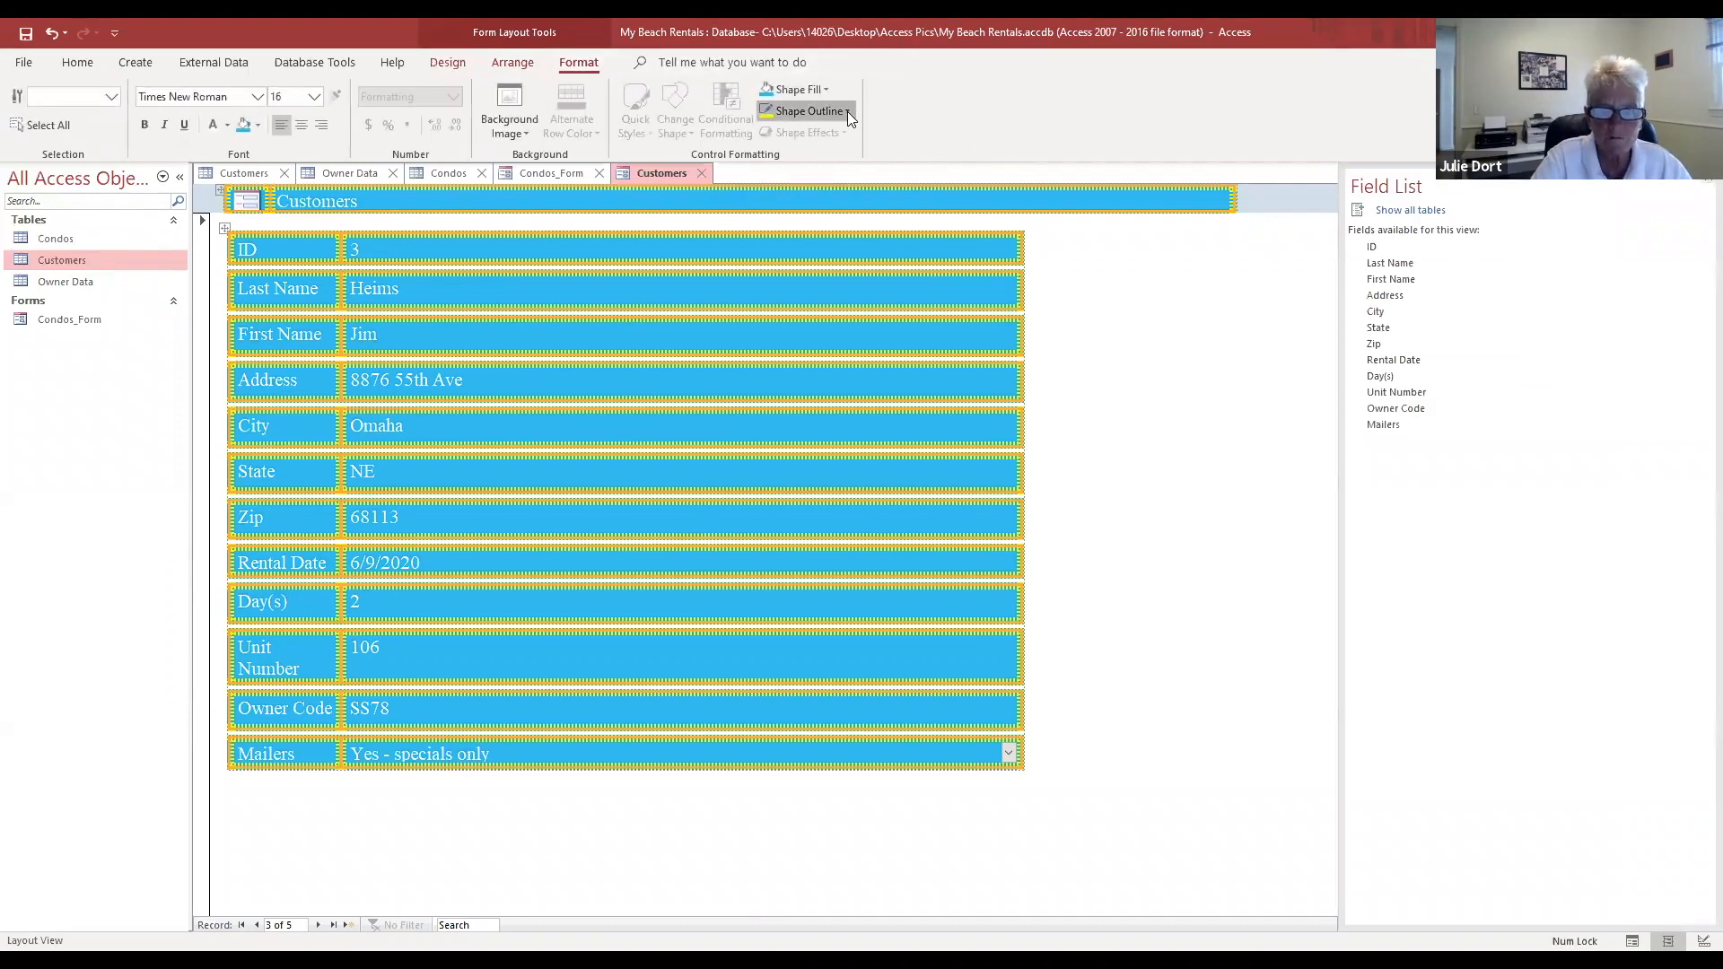
{"action": "left_click", "coordinate": [847, 111]}
{"action": "mouse_move", "coordinate": [883, 560]}
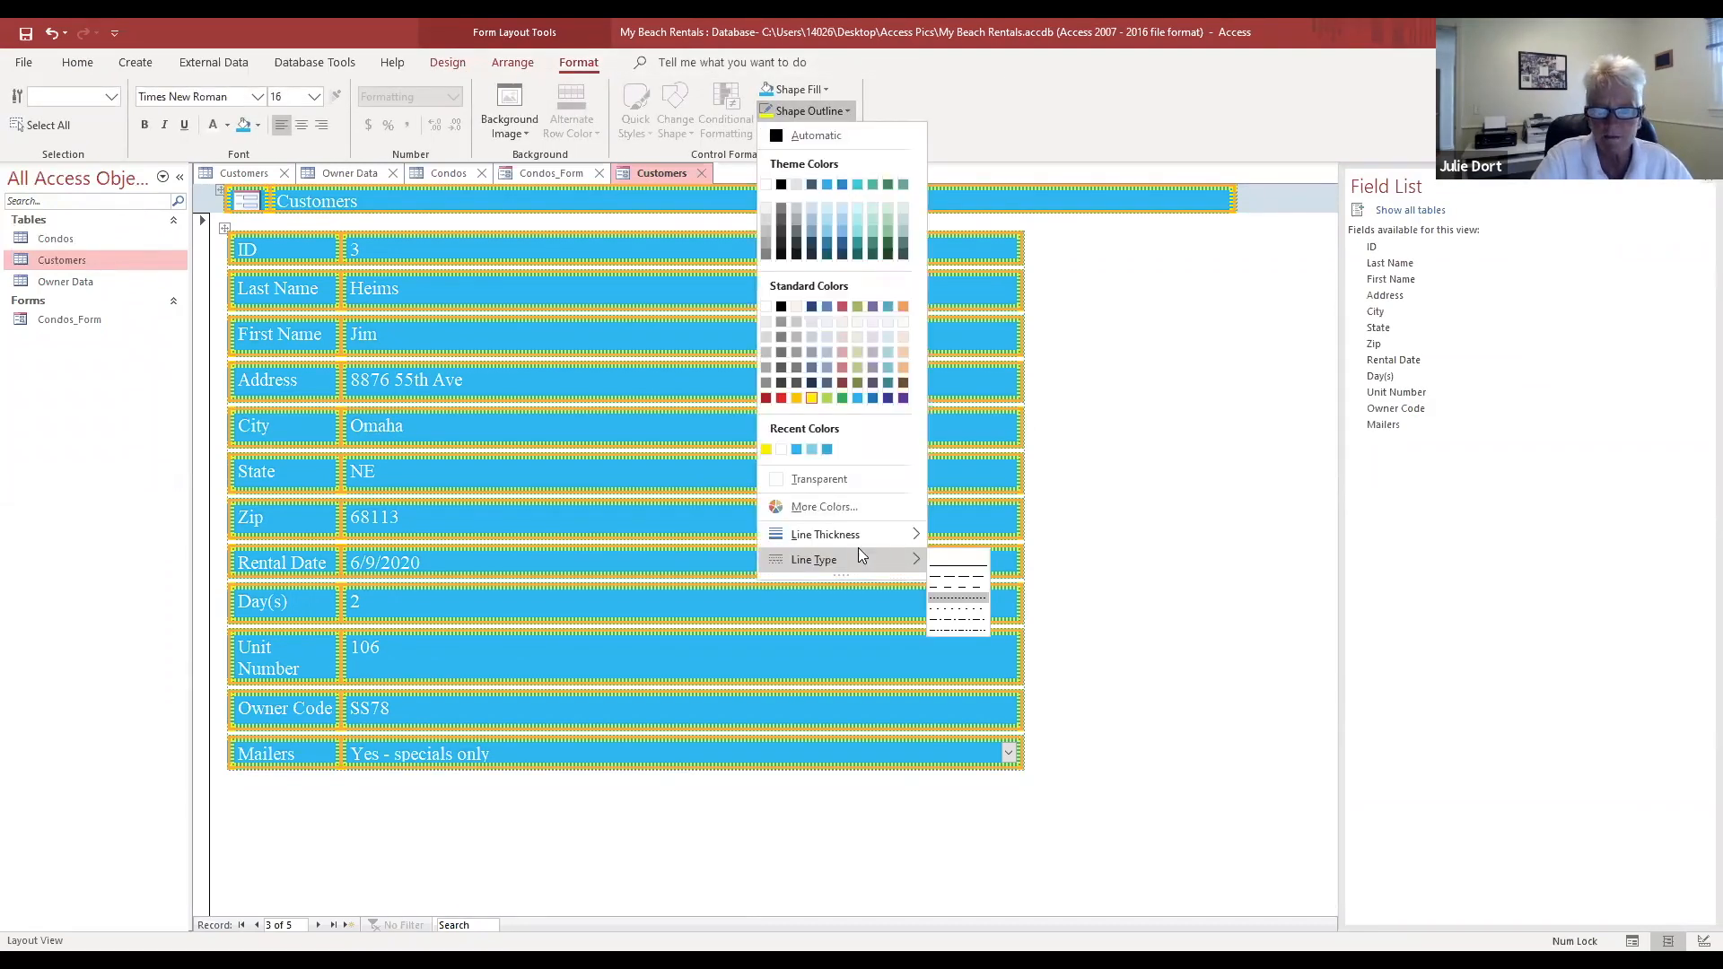
{"action": "left_click", "coordinate": [957, 566]}
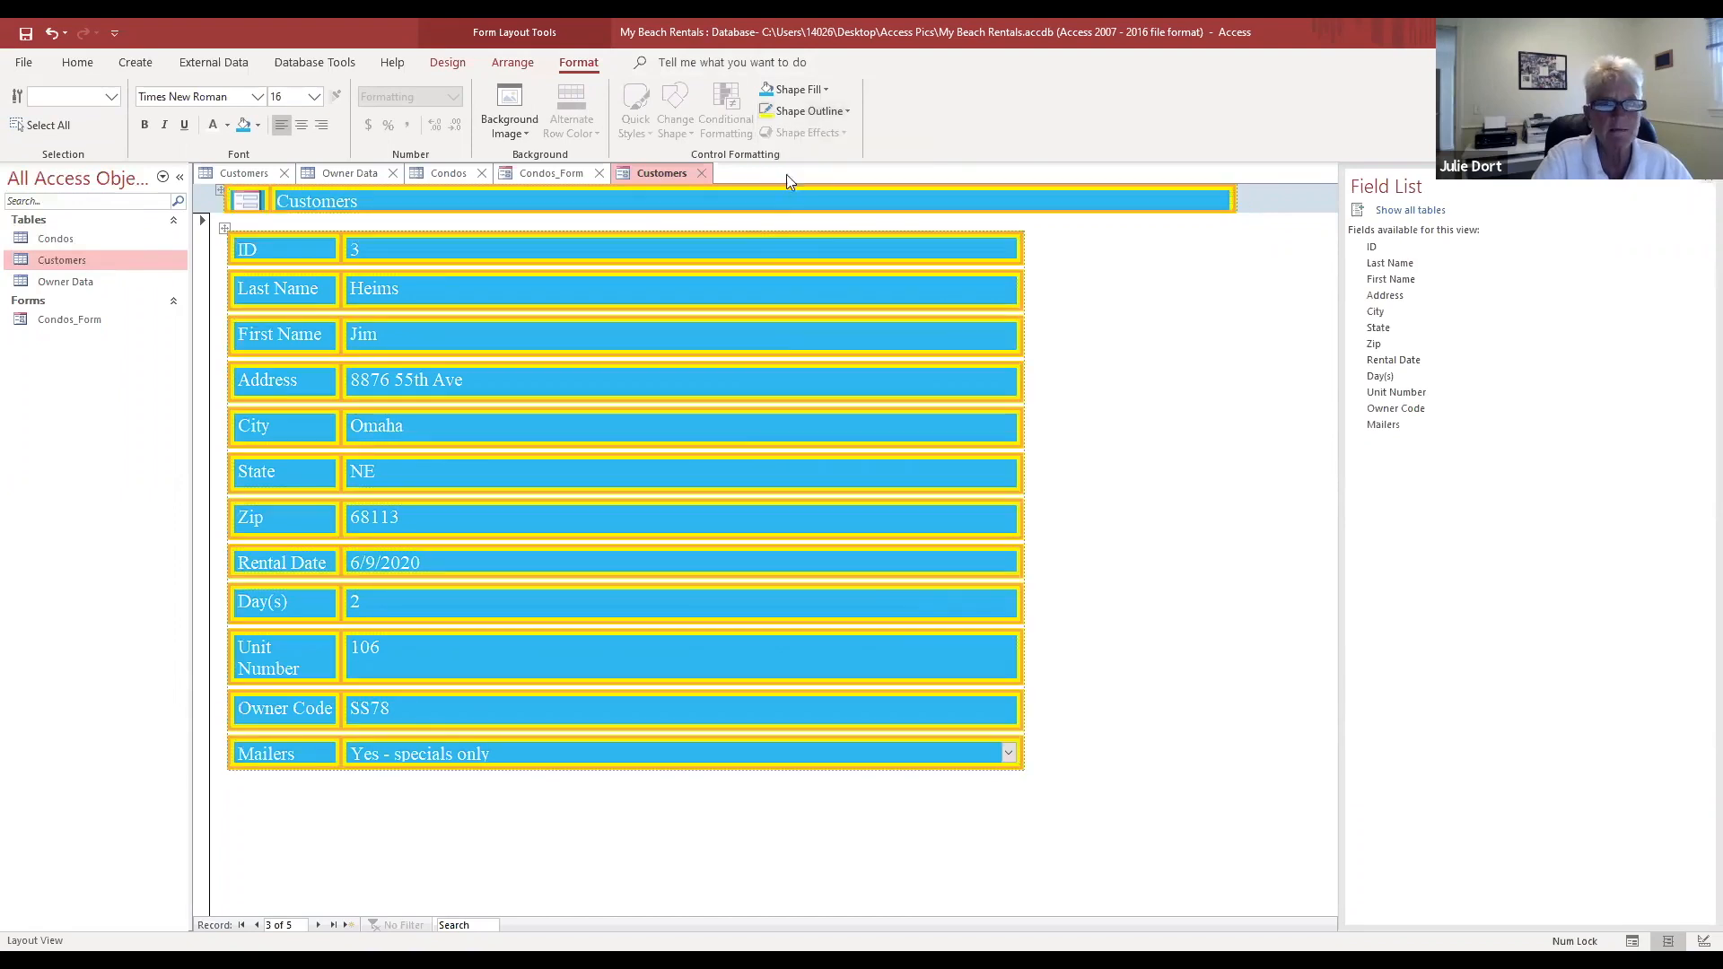
{"action": "left_click", "coordinate": [844, 112]}
{"action": "mouse_move", "coordinate": [788, 537]}
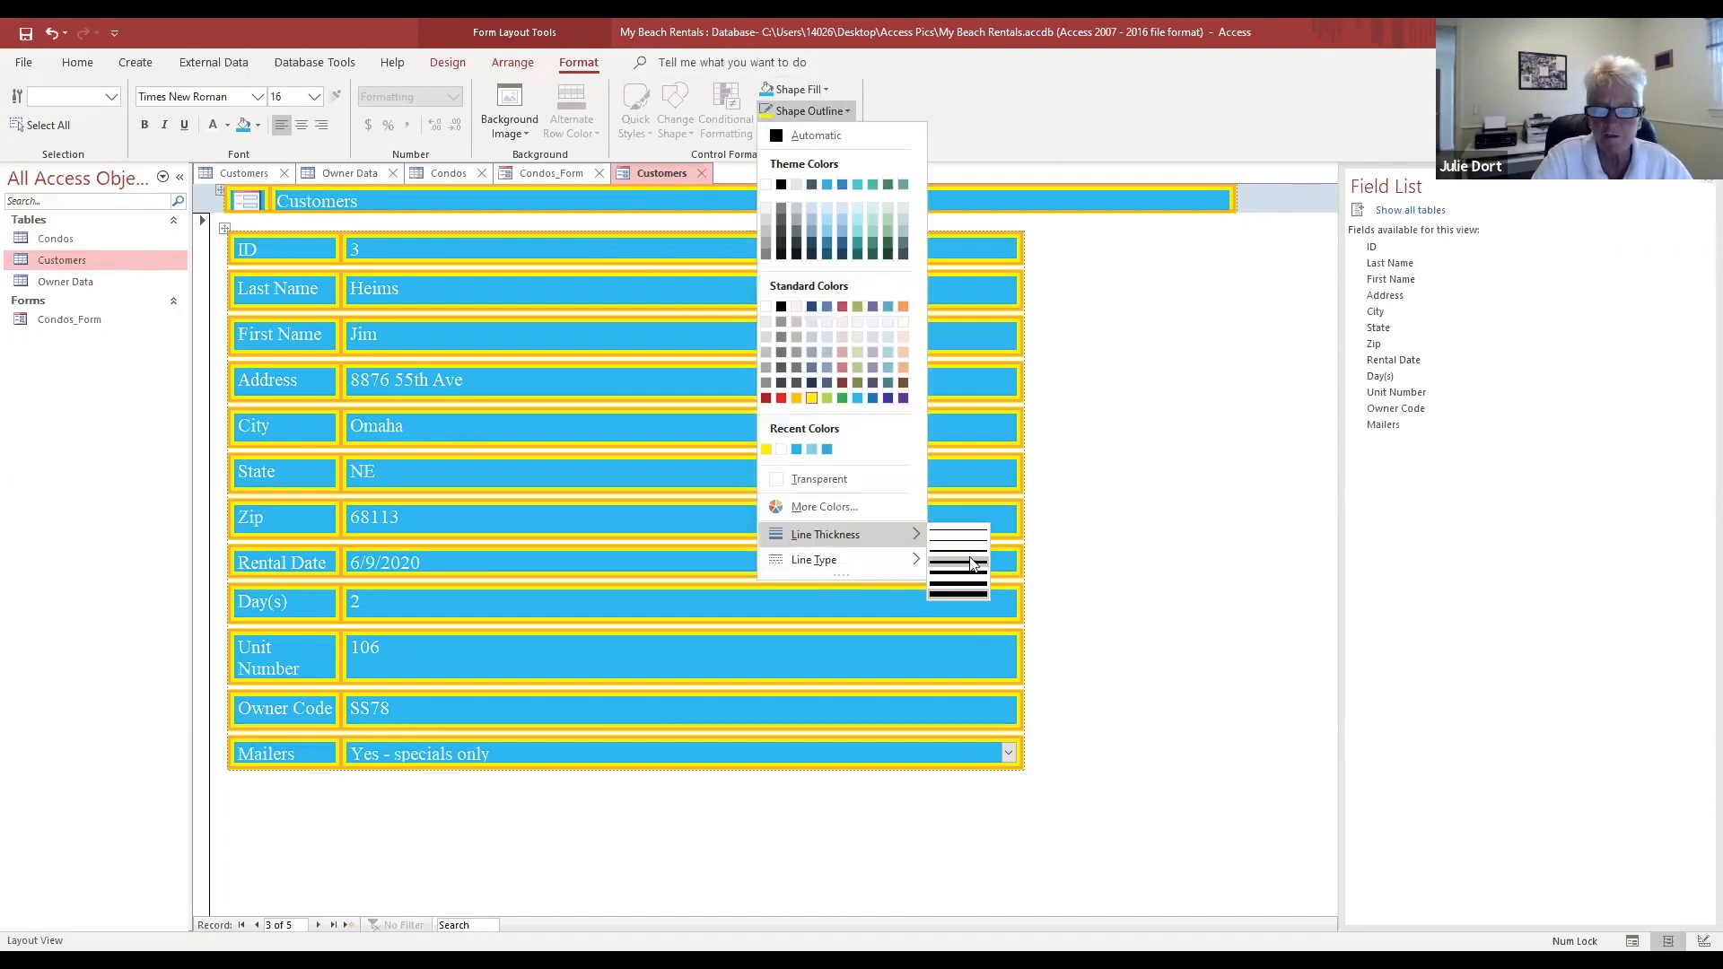
{"action": "left_click", "coordinate": [969, 562]}
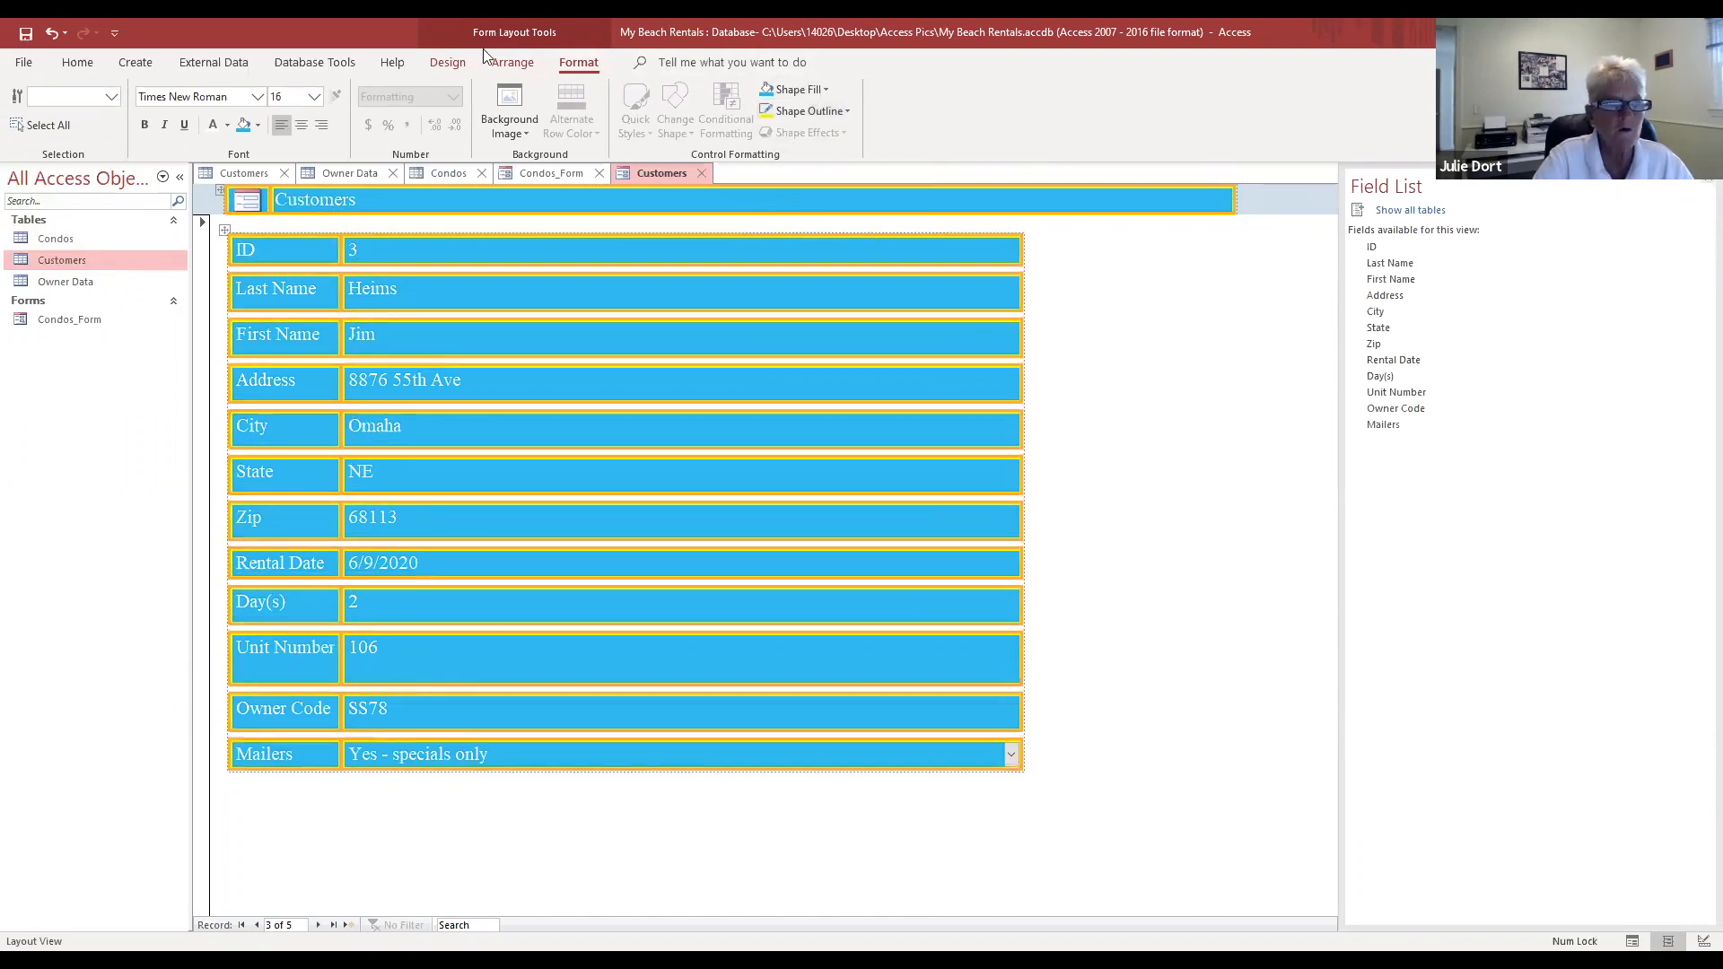
Step: Switch the Customers form to Form View and check the formatted controls
{"action": "left_click", "coordinate": [447, 62]}
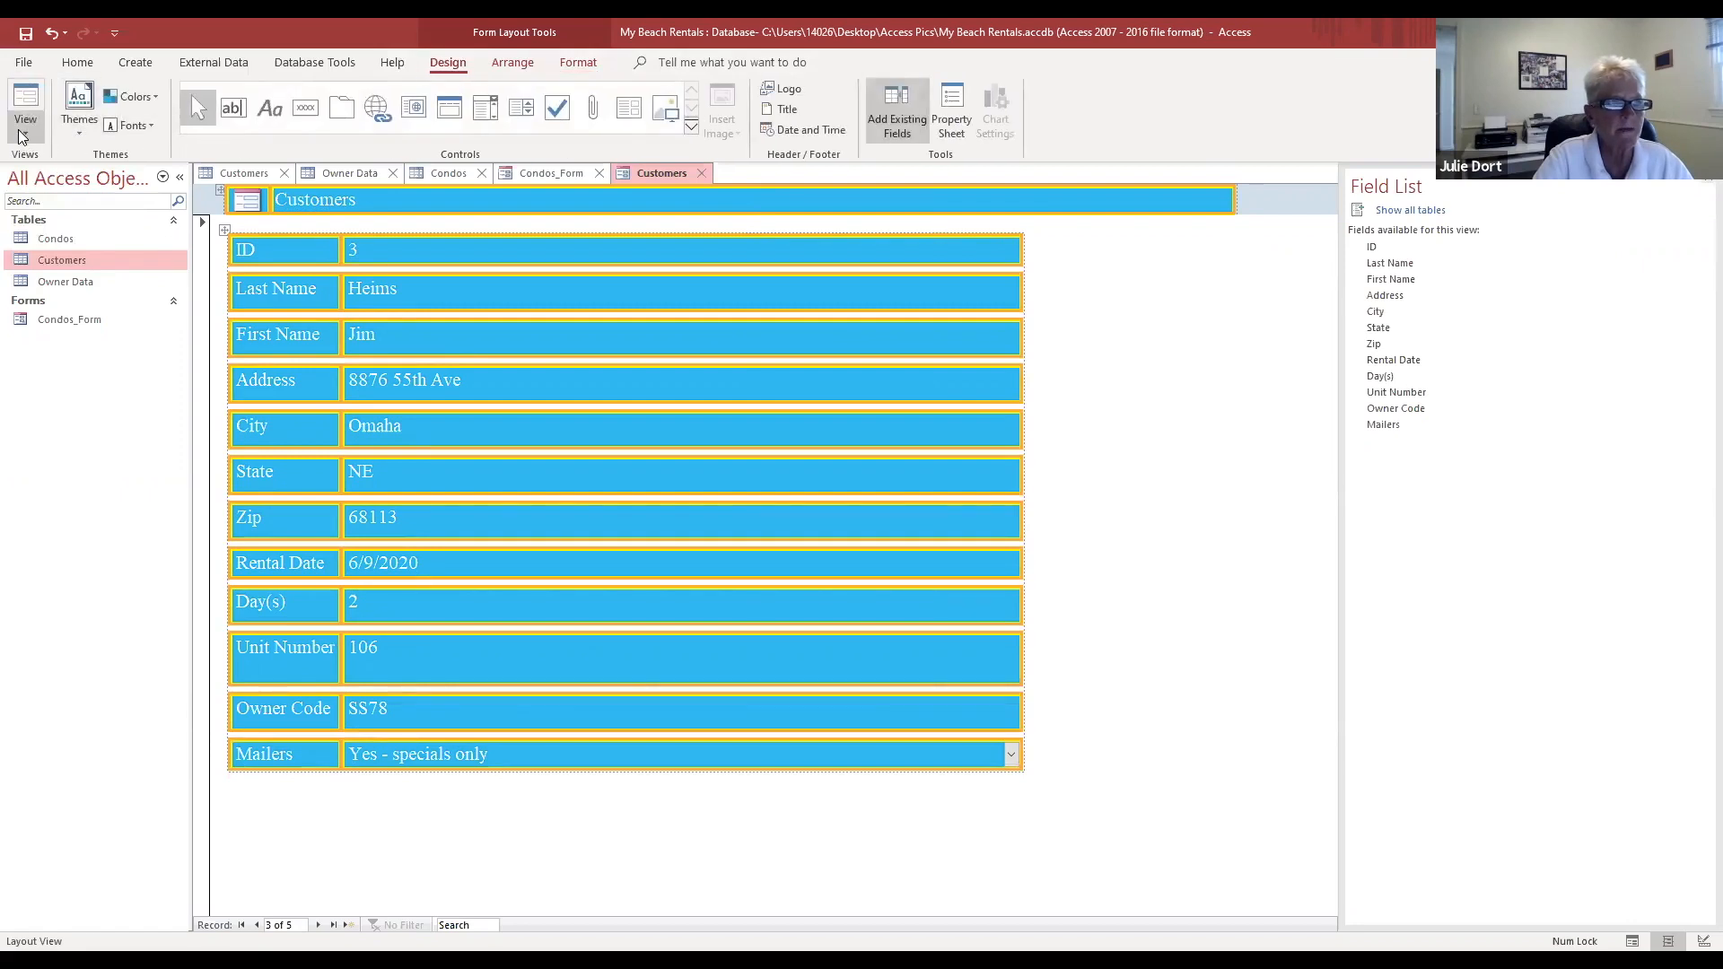
{"action": "left_click", "coordinate": [21, 133]}
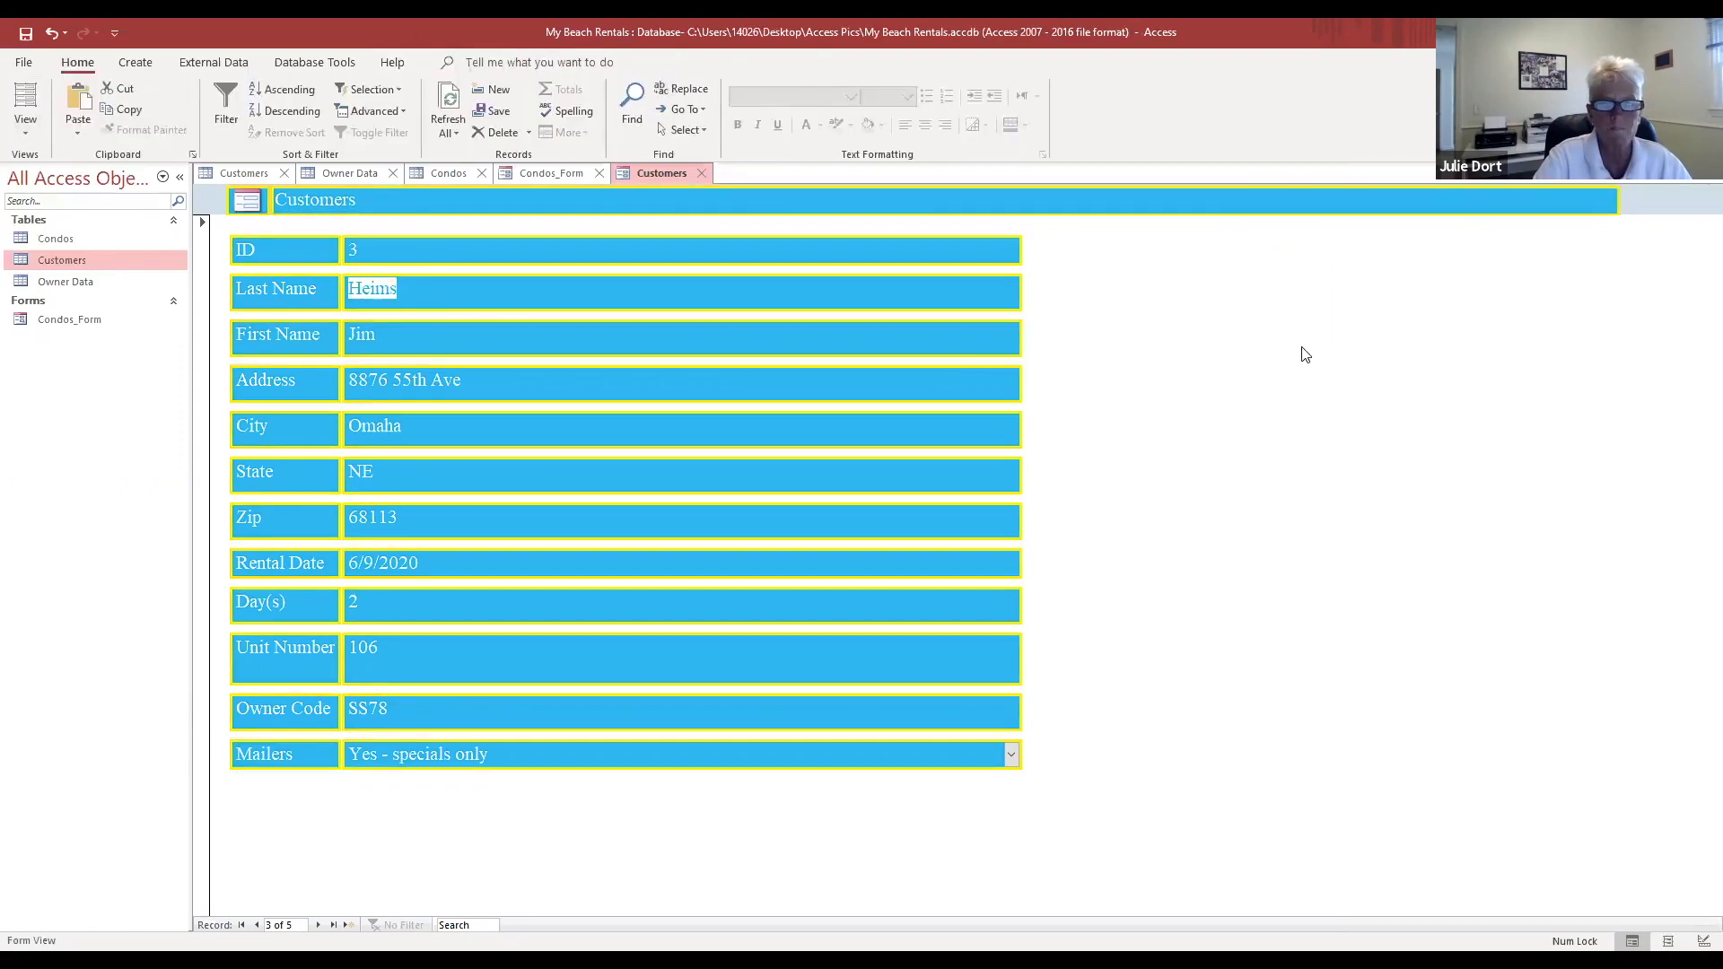
{"action": "left_click", "coordinate": [477, 338]}
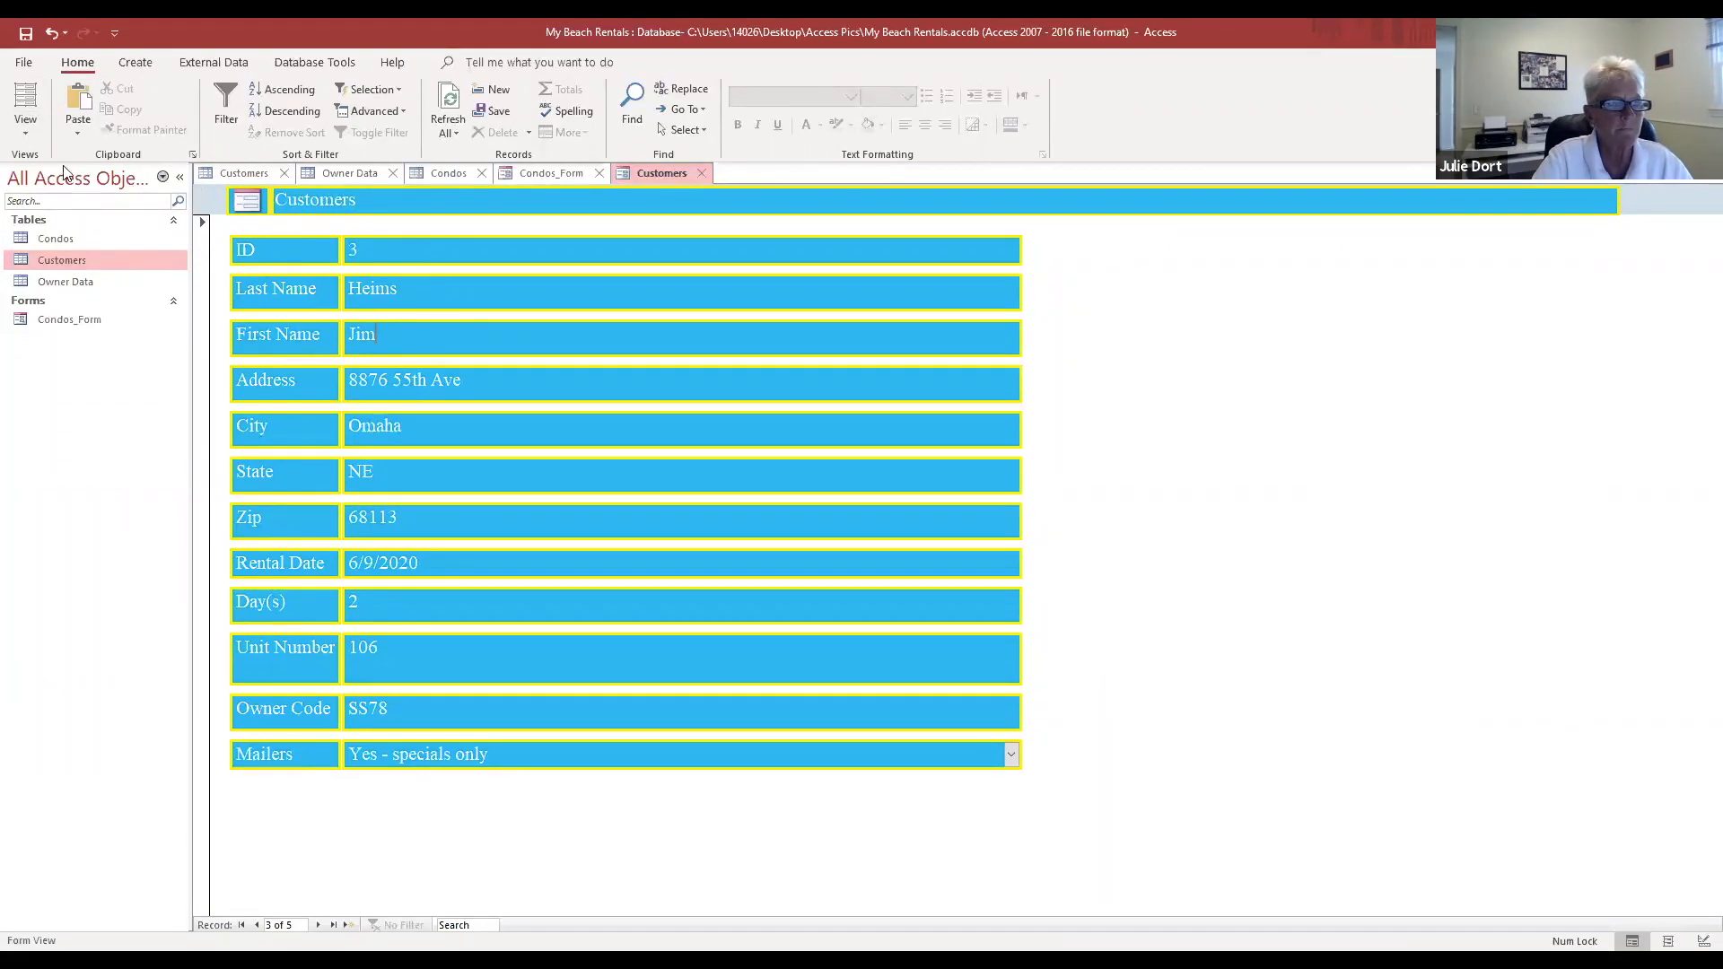
Step: Return to Layout View and replace the form header's logo with Condos.jpg from the Access Pics folder on the Desktop
{"action": "left_click", "coordinate": [34, 137]}
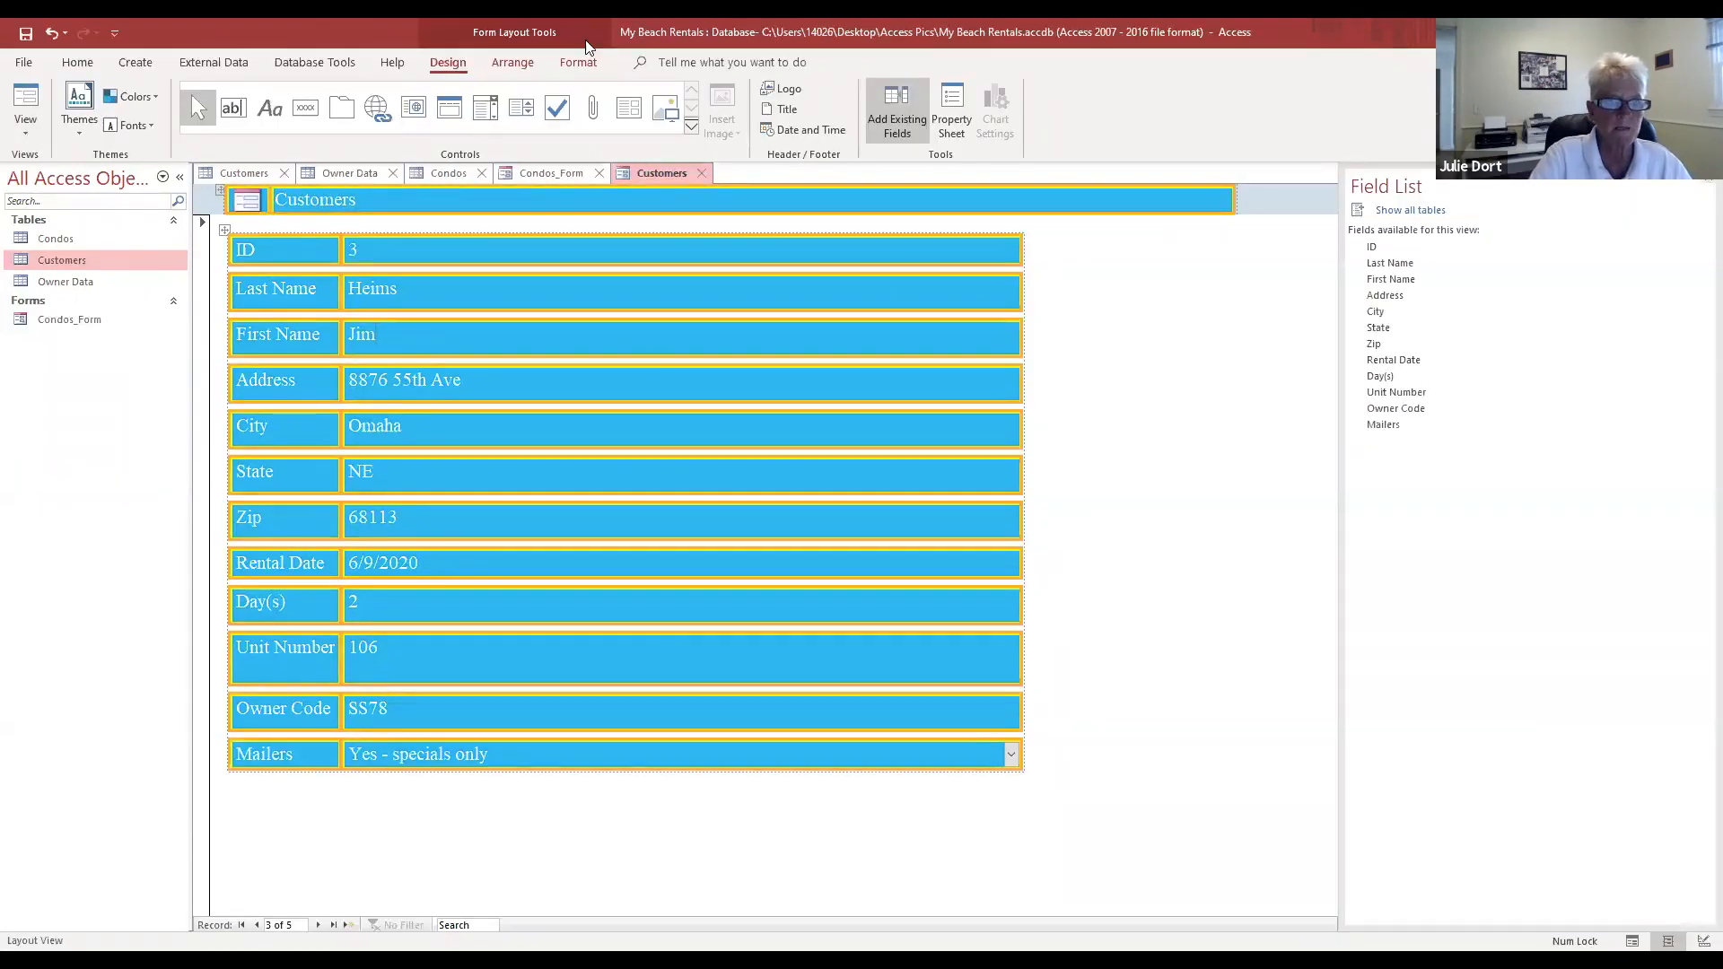
{"action": "left_click", "coordinate": [579, 62]}
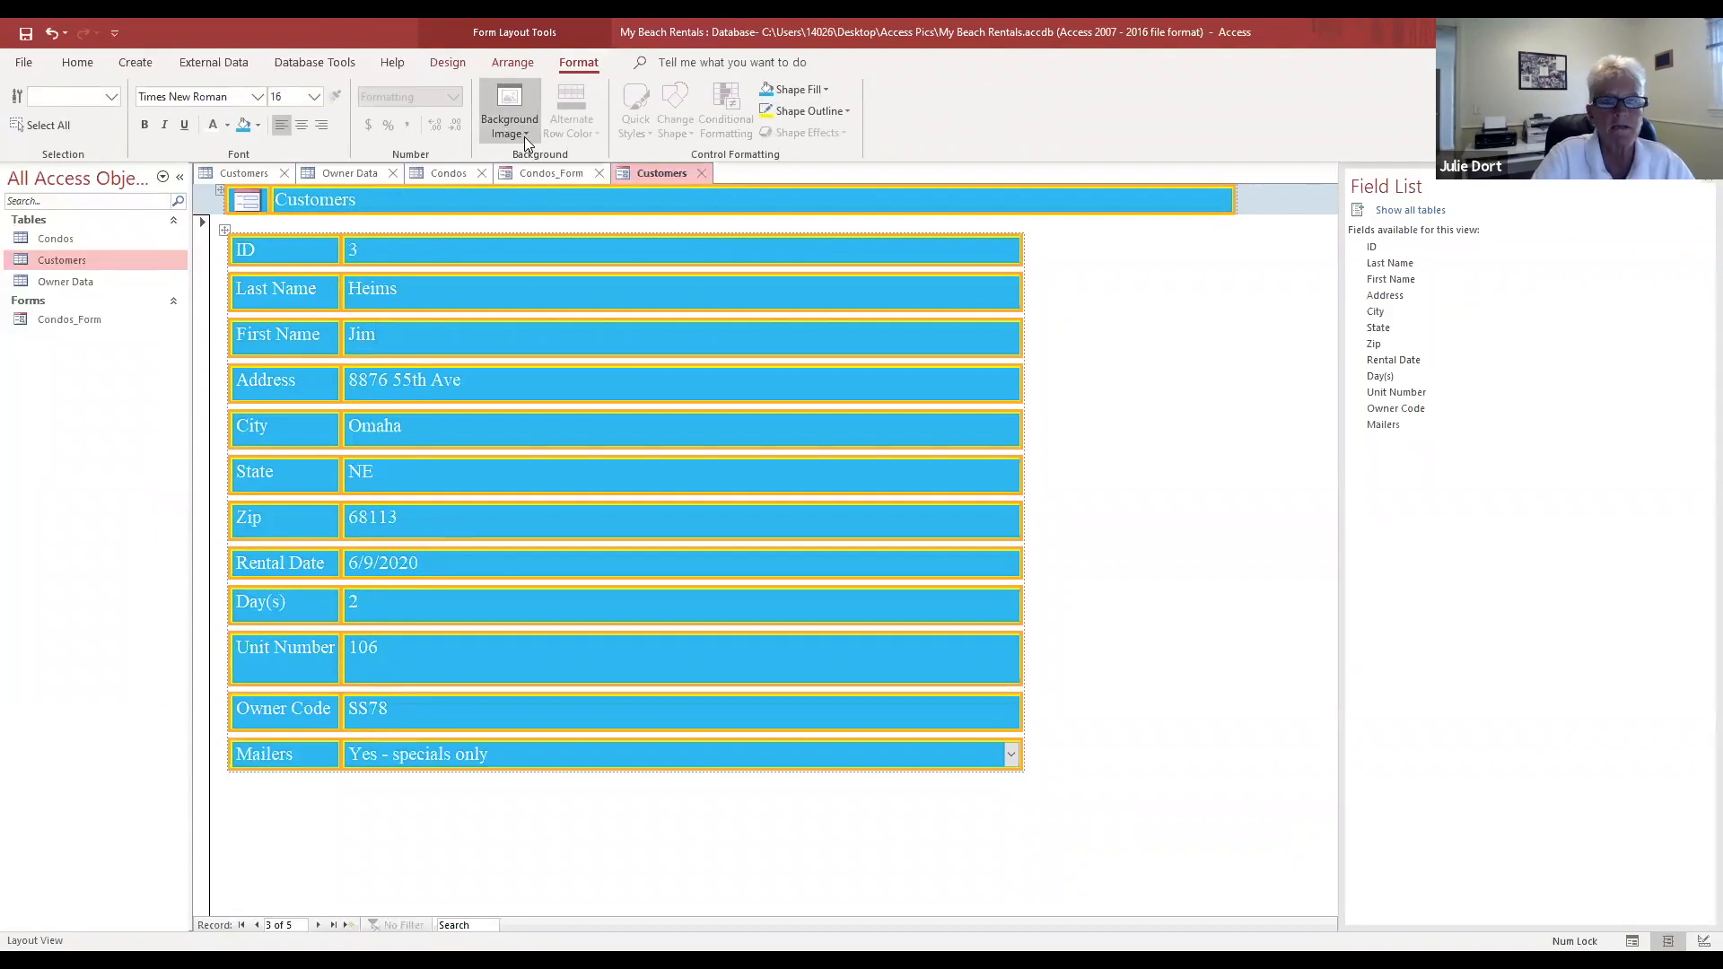
{"action": "left_click", "coordinate": [512, 62]}
{"action": "left_click", "coordinate": [463, 68]}
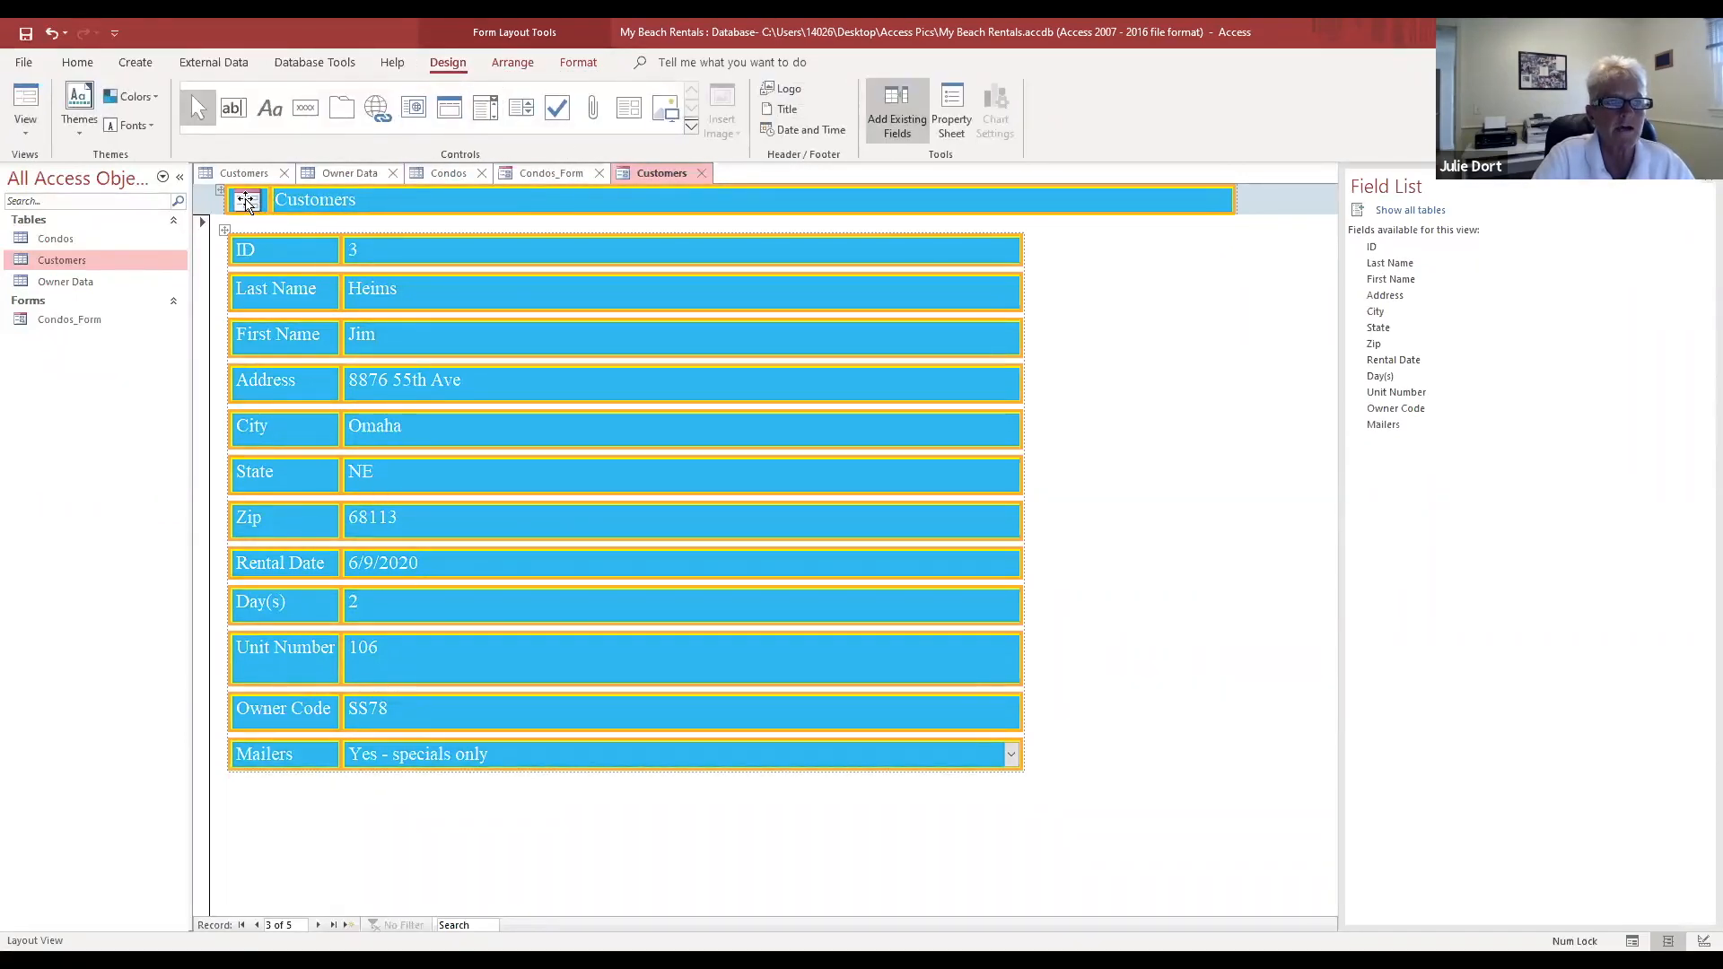
{"action": "left_click", "coordinate": [247, 202]}
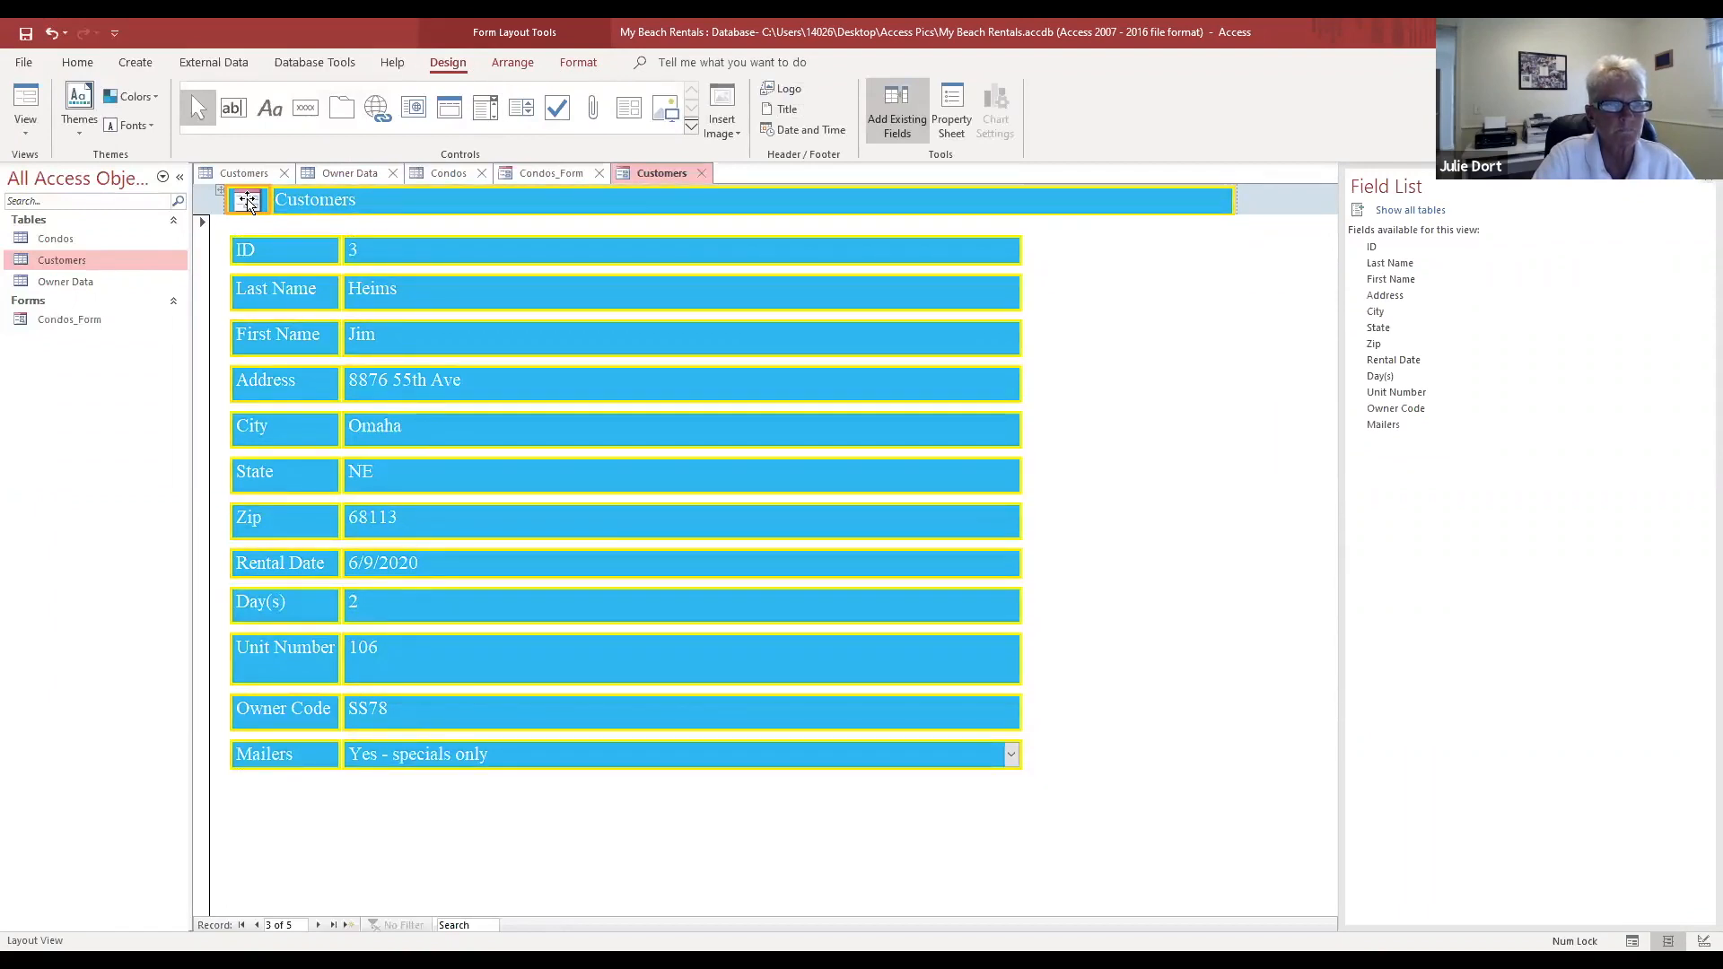
{"action": "right_click", "coordinate": [248, 202]}
{"action": "key", "text": "Escape"}
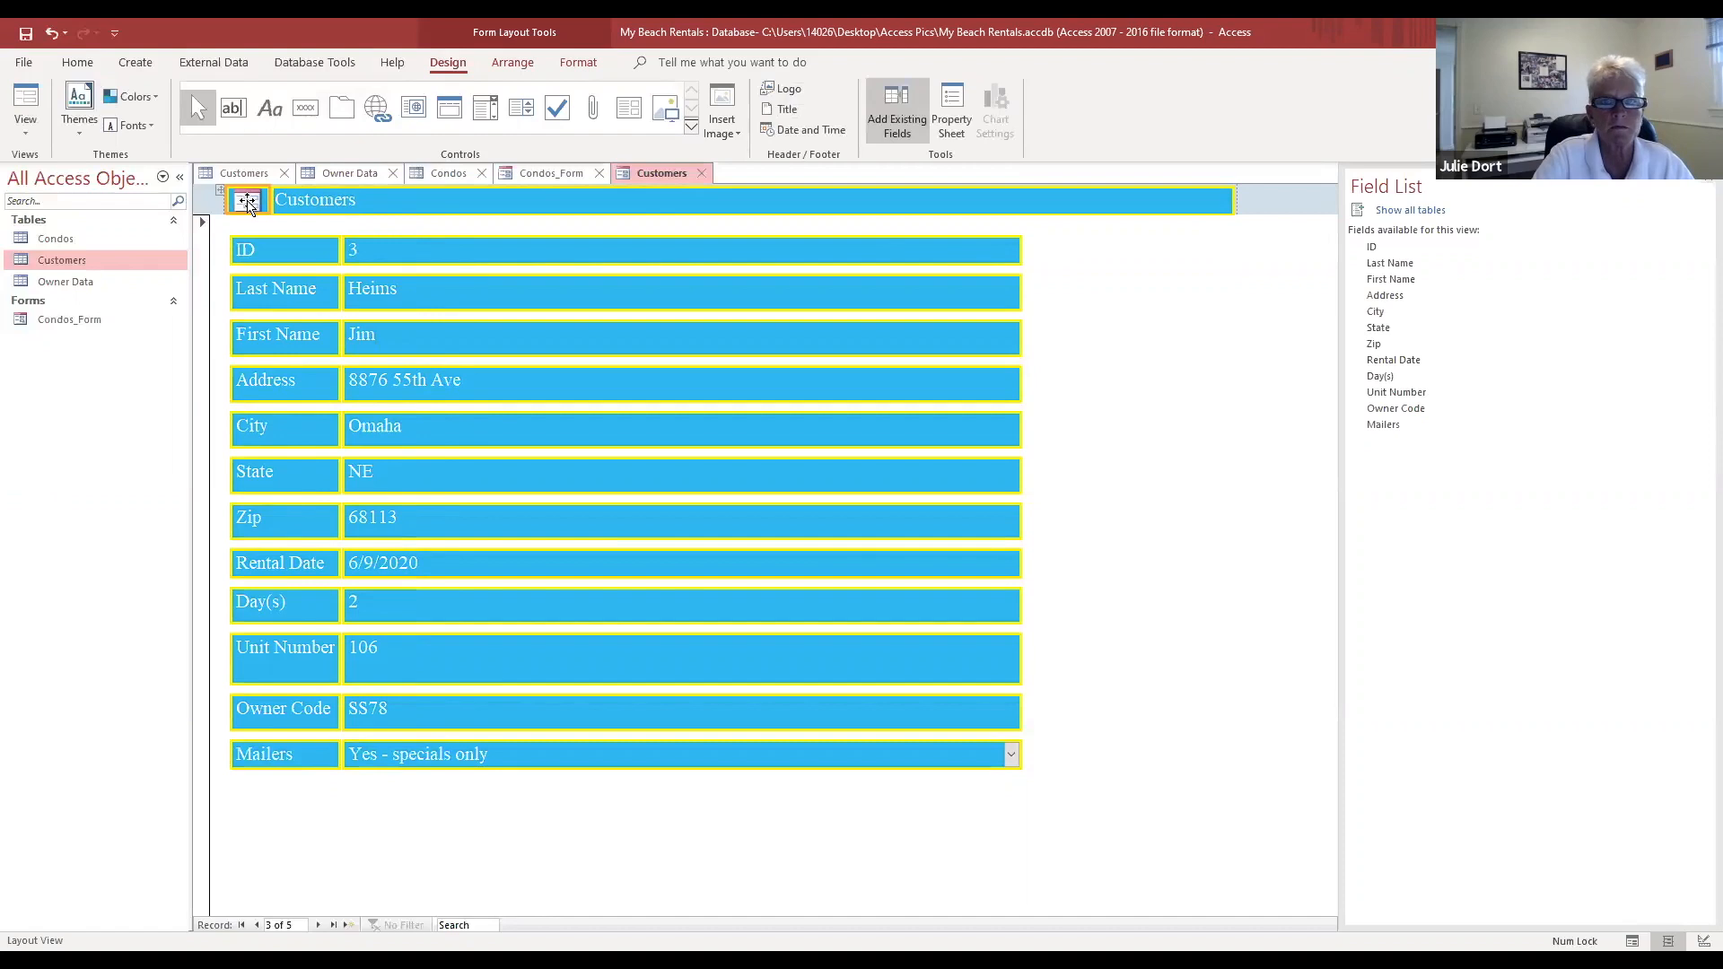
{"action": "left_click", "coordinate": [787, 91]}
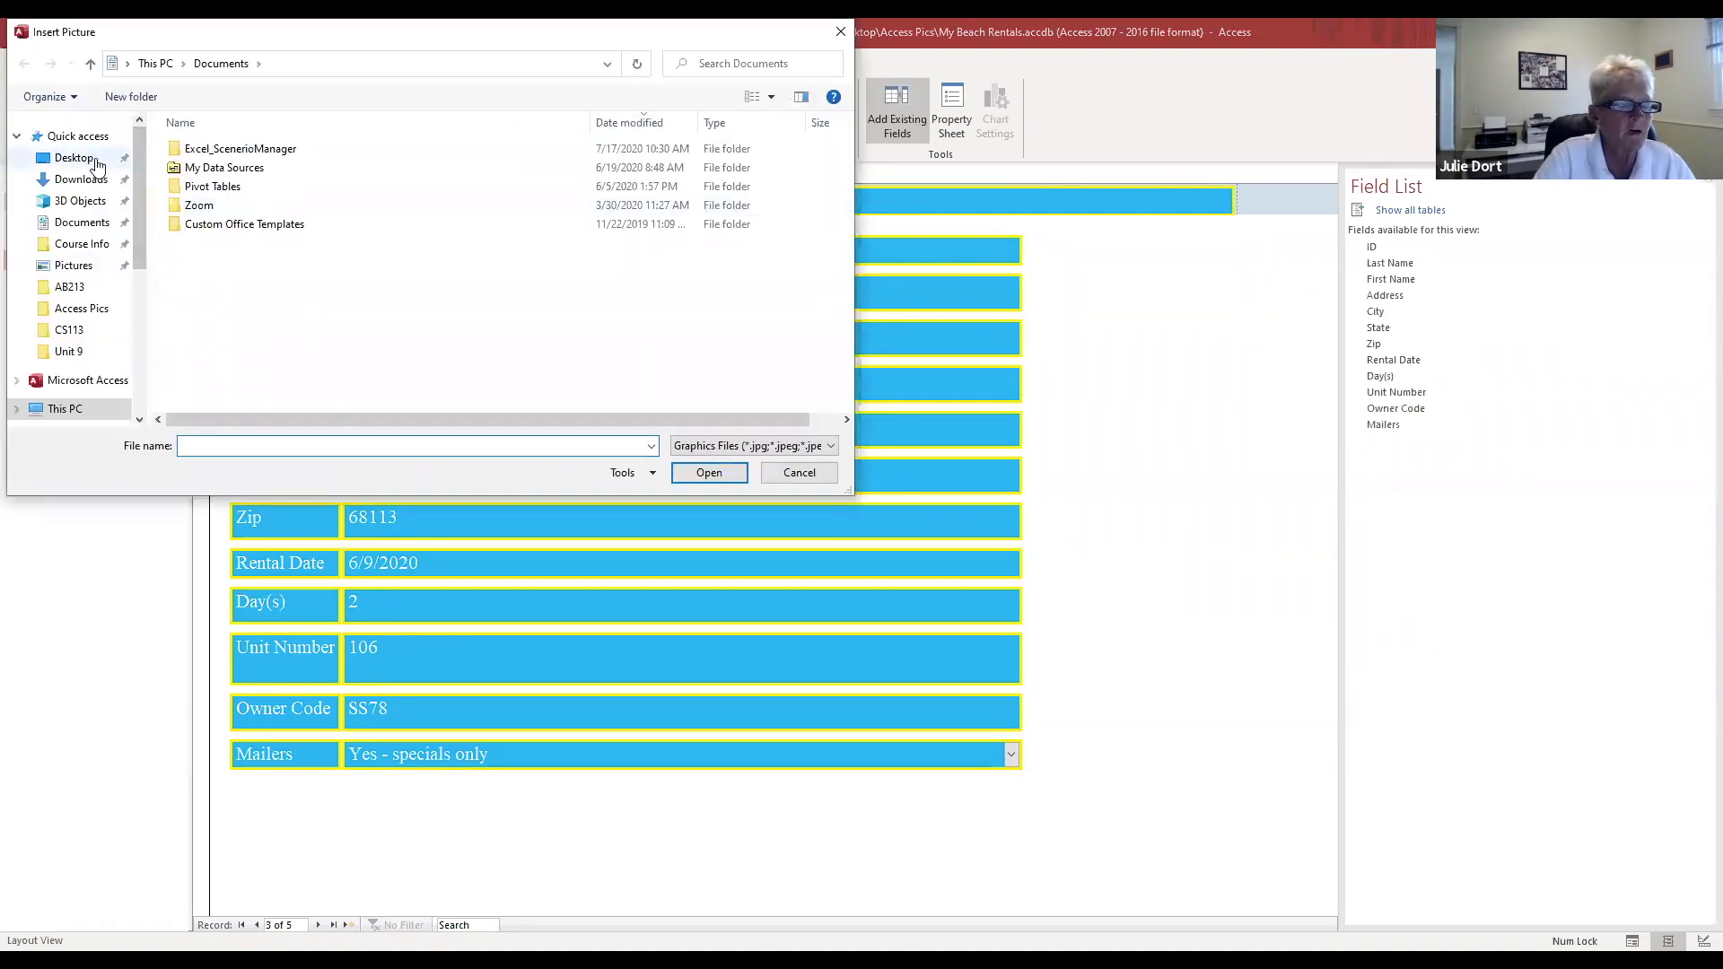
{"action": "left_click", "coordinate": [95, 162]}
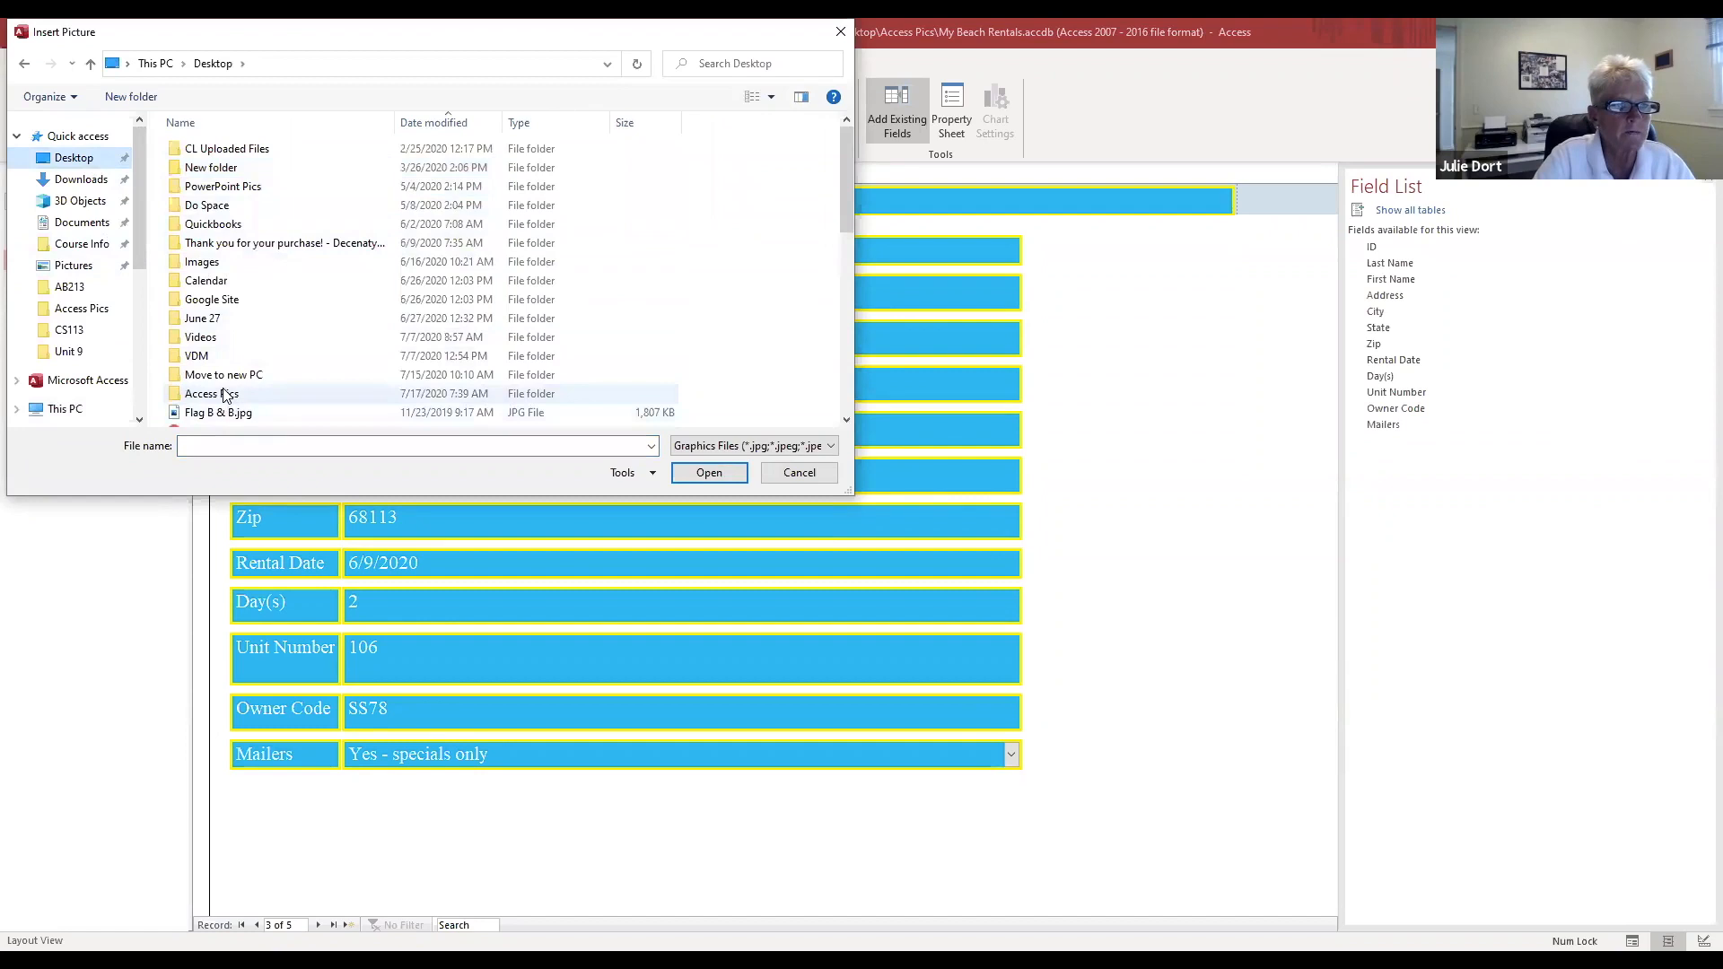
{"action": "left_click", "coordinate": [224, 395]}
{"action": "double_click", "coordinate": [224, 395]}
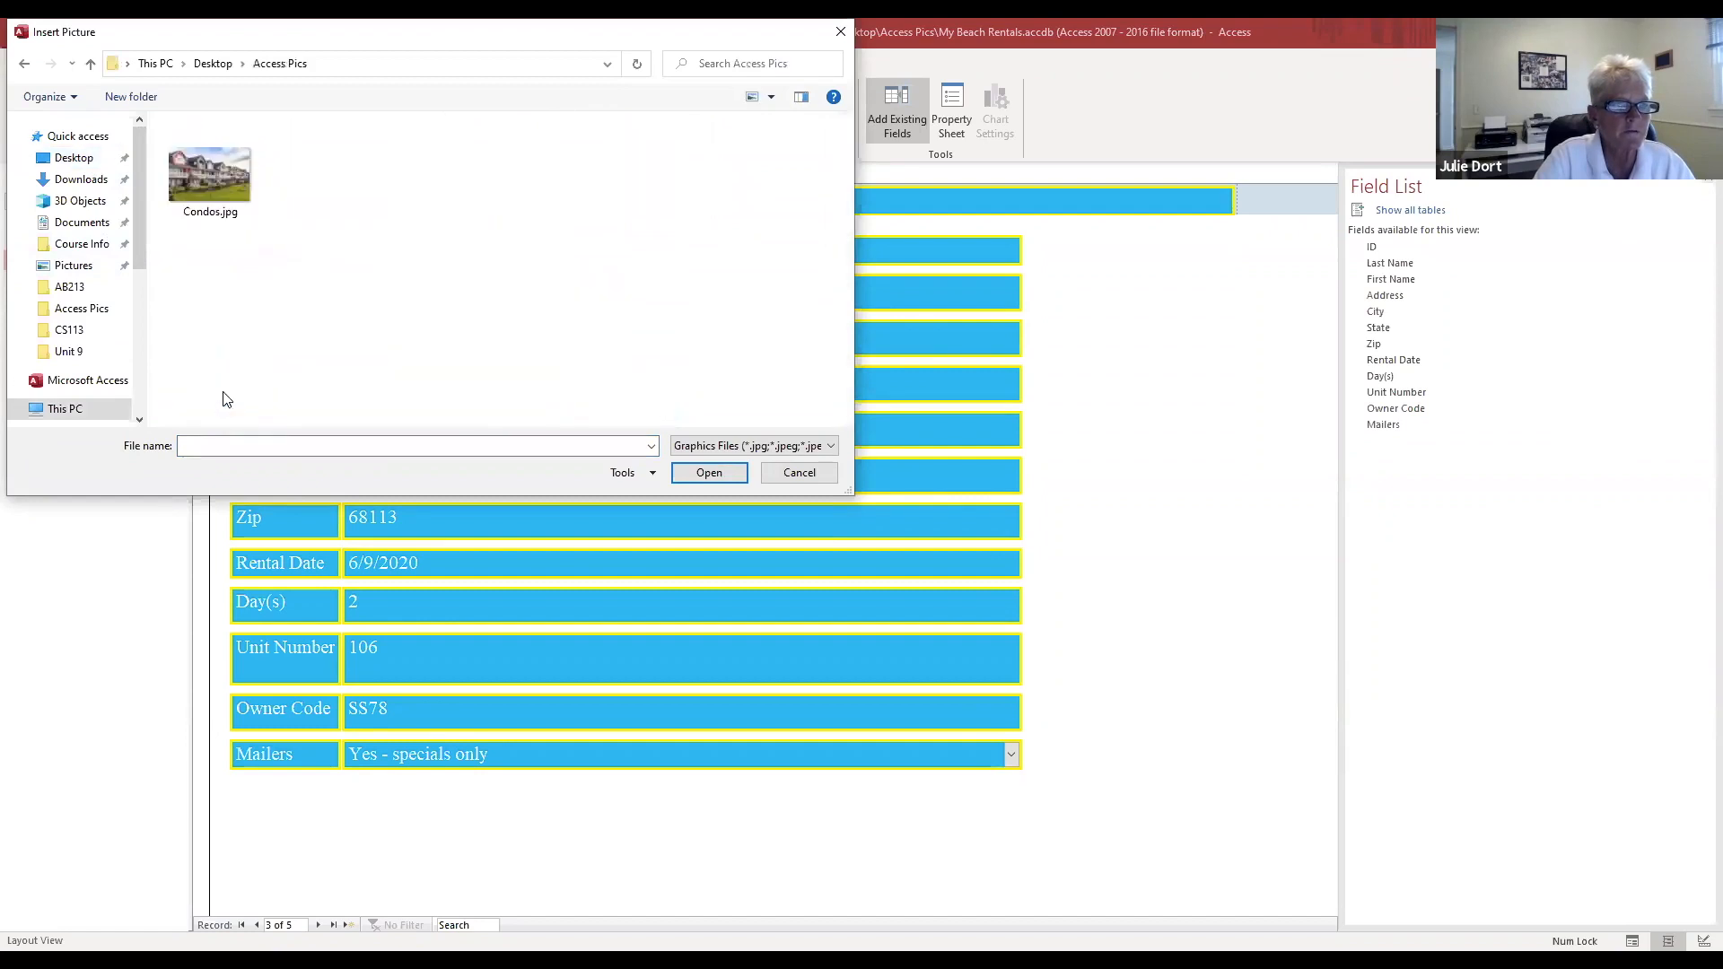
{"action": "double_click", "coordinate": [235, 178]}
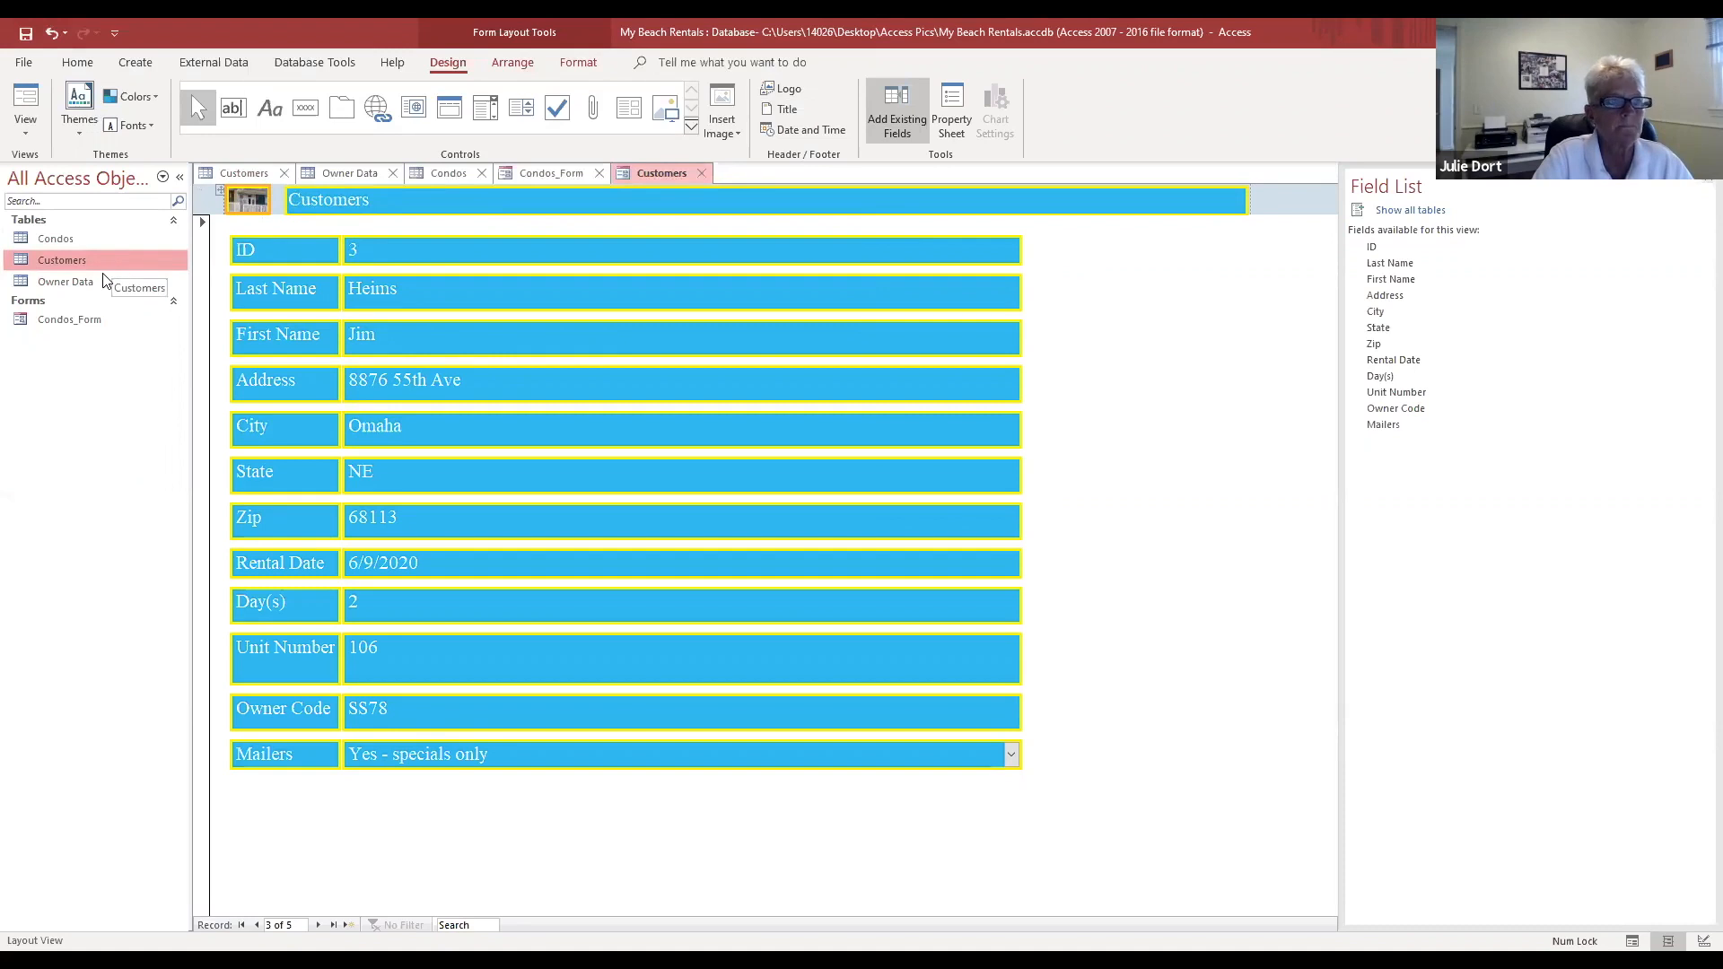
Step: Display the form in Form View and save it as Customers_Form
{"action": "left_click", "coordinate": [27, 133]}
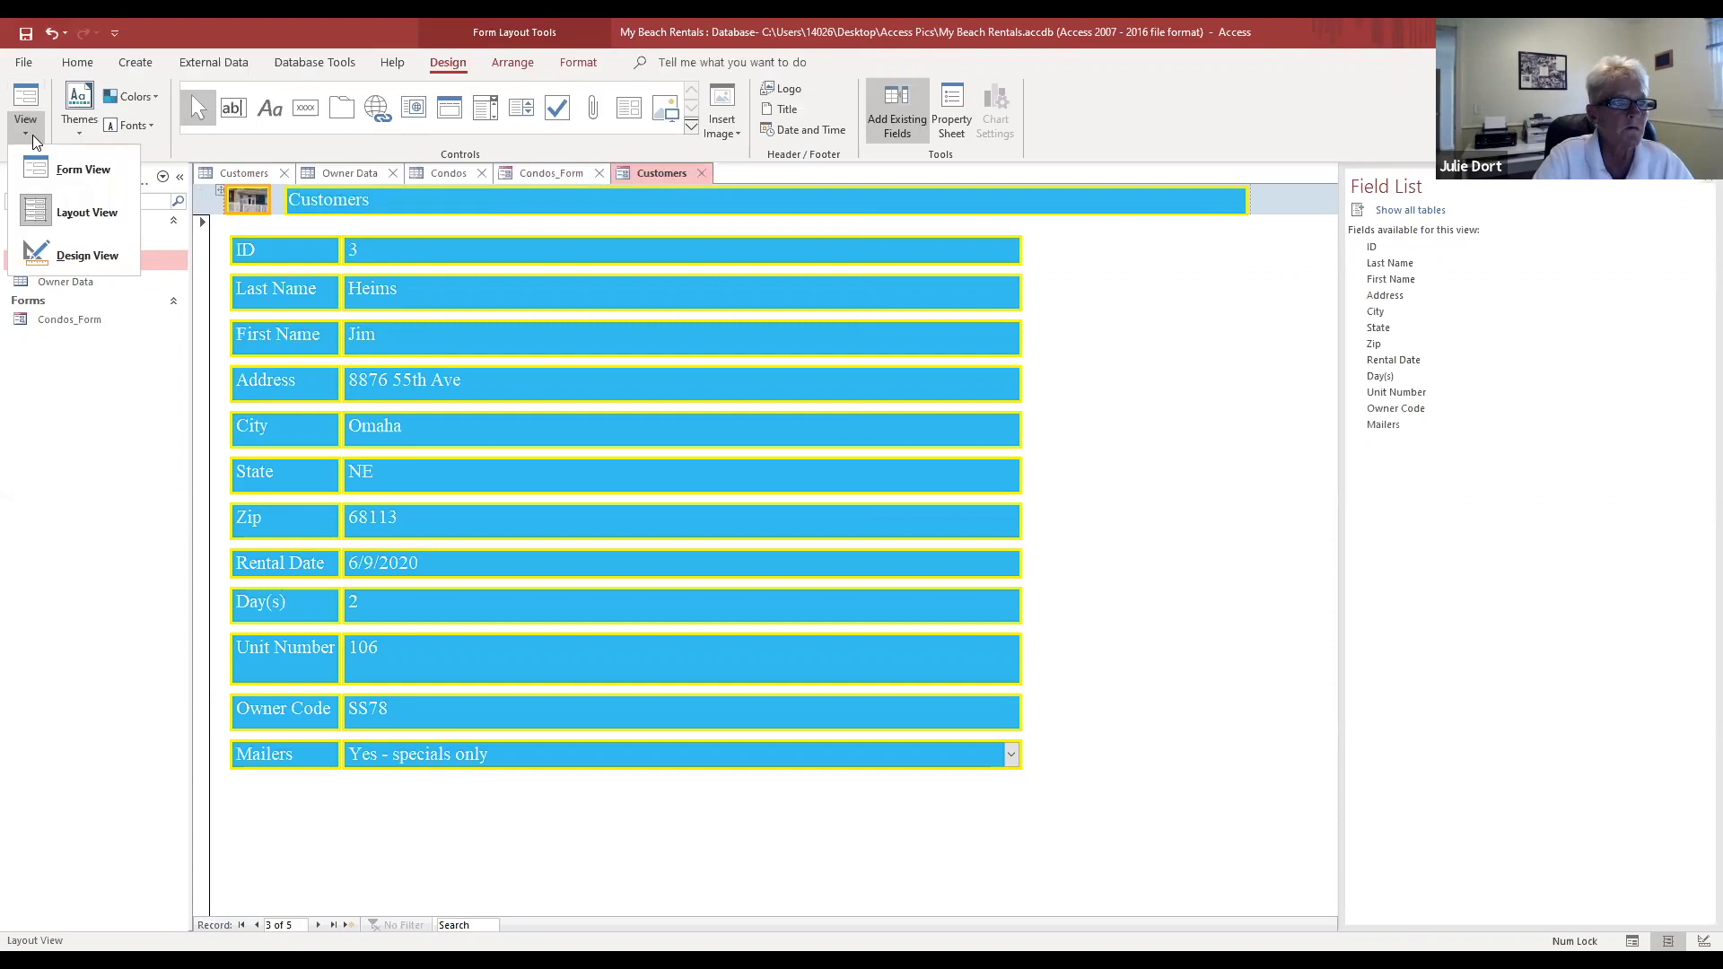
{"action": "left_click", "coordinate": [99, 171]}
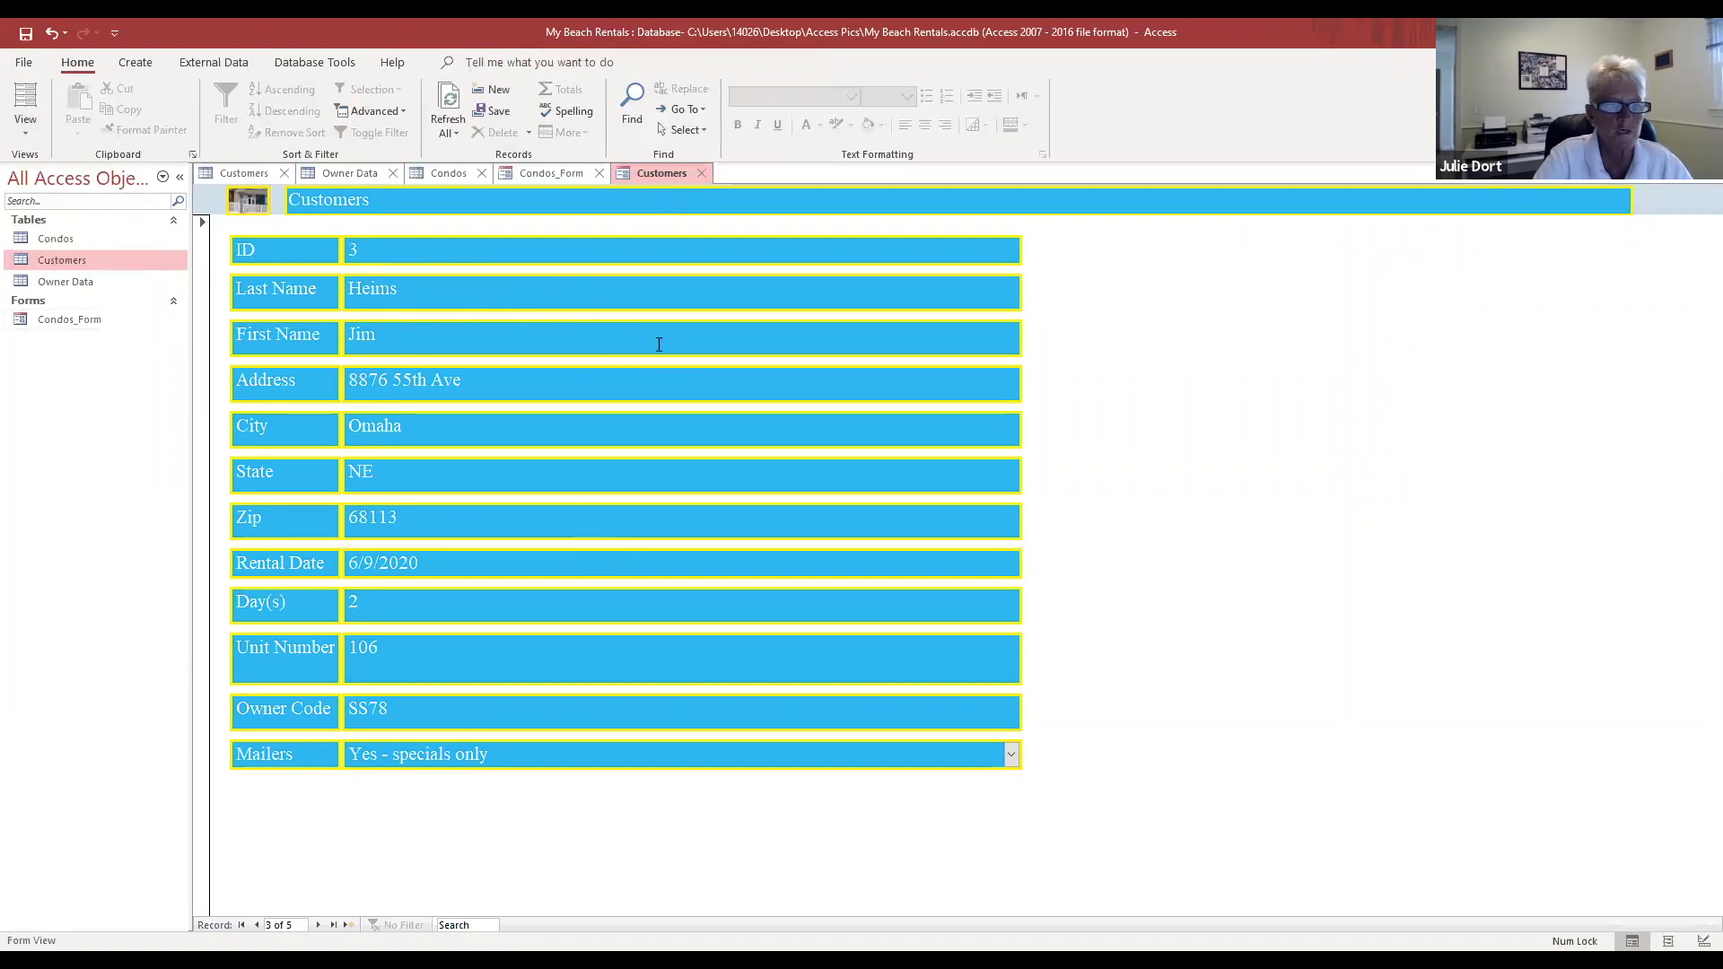
{"action": "right_click", "coordinate": [661, 173]}
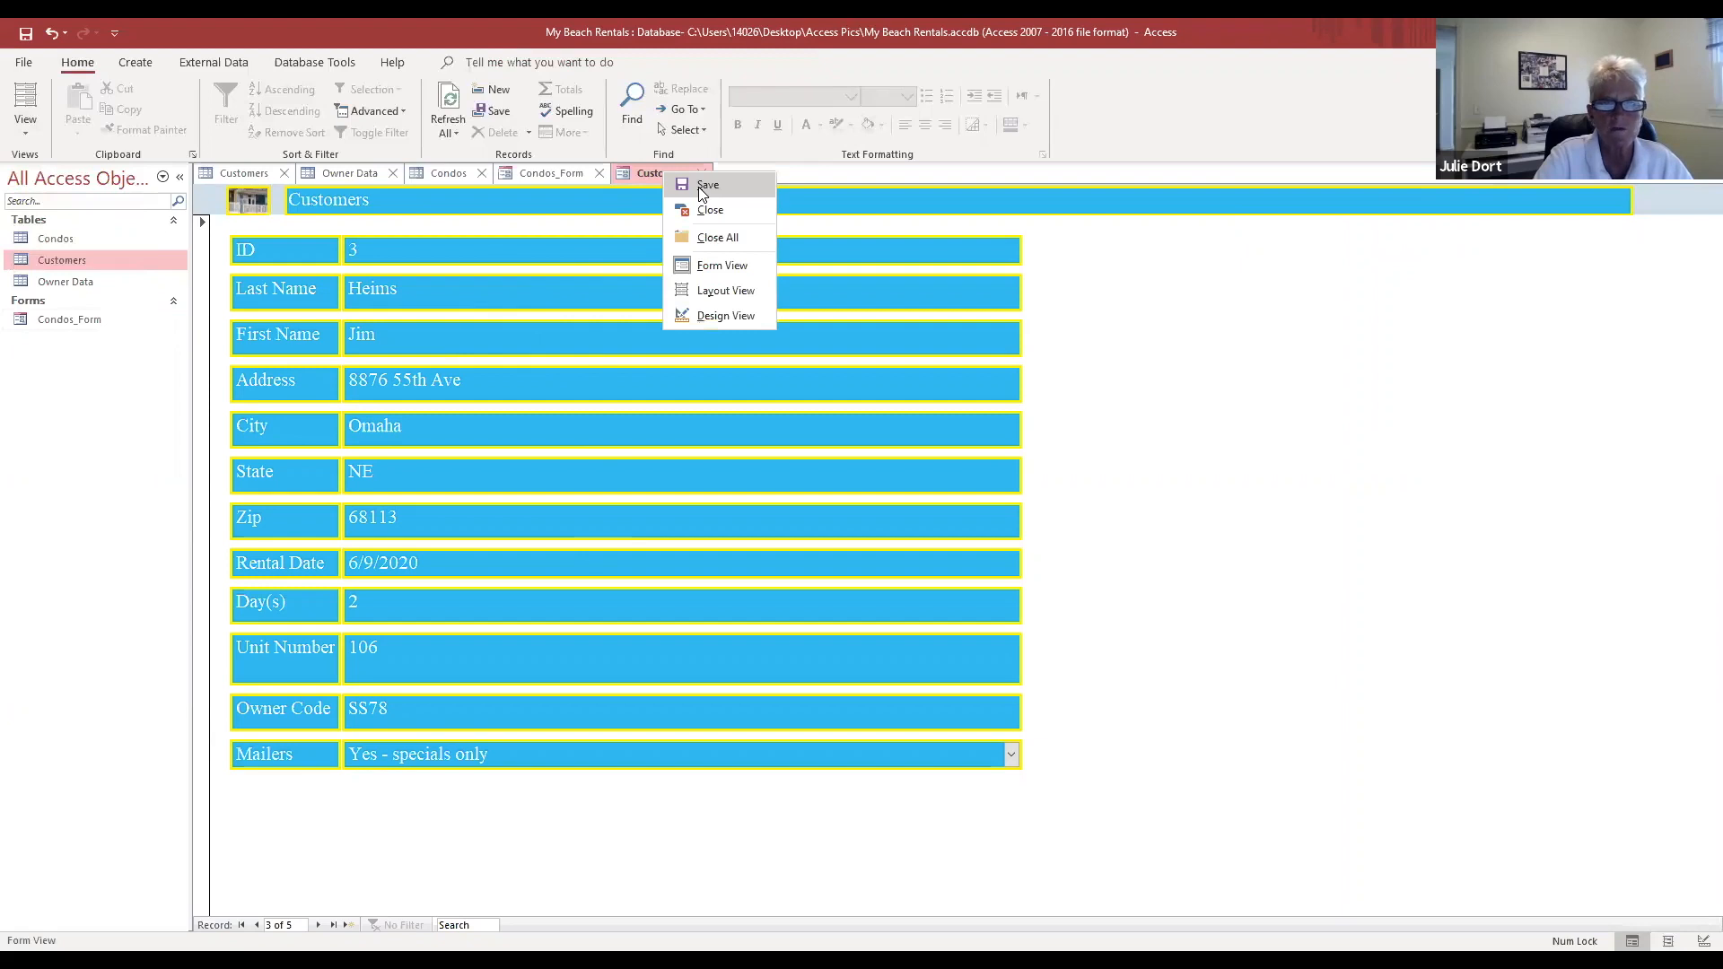
{"action": "left_click", "coordinate": [707, 186]}
{"action": "type", "text": "_Form"}
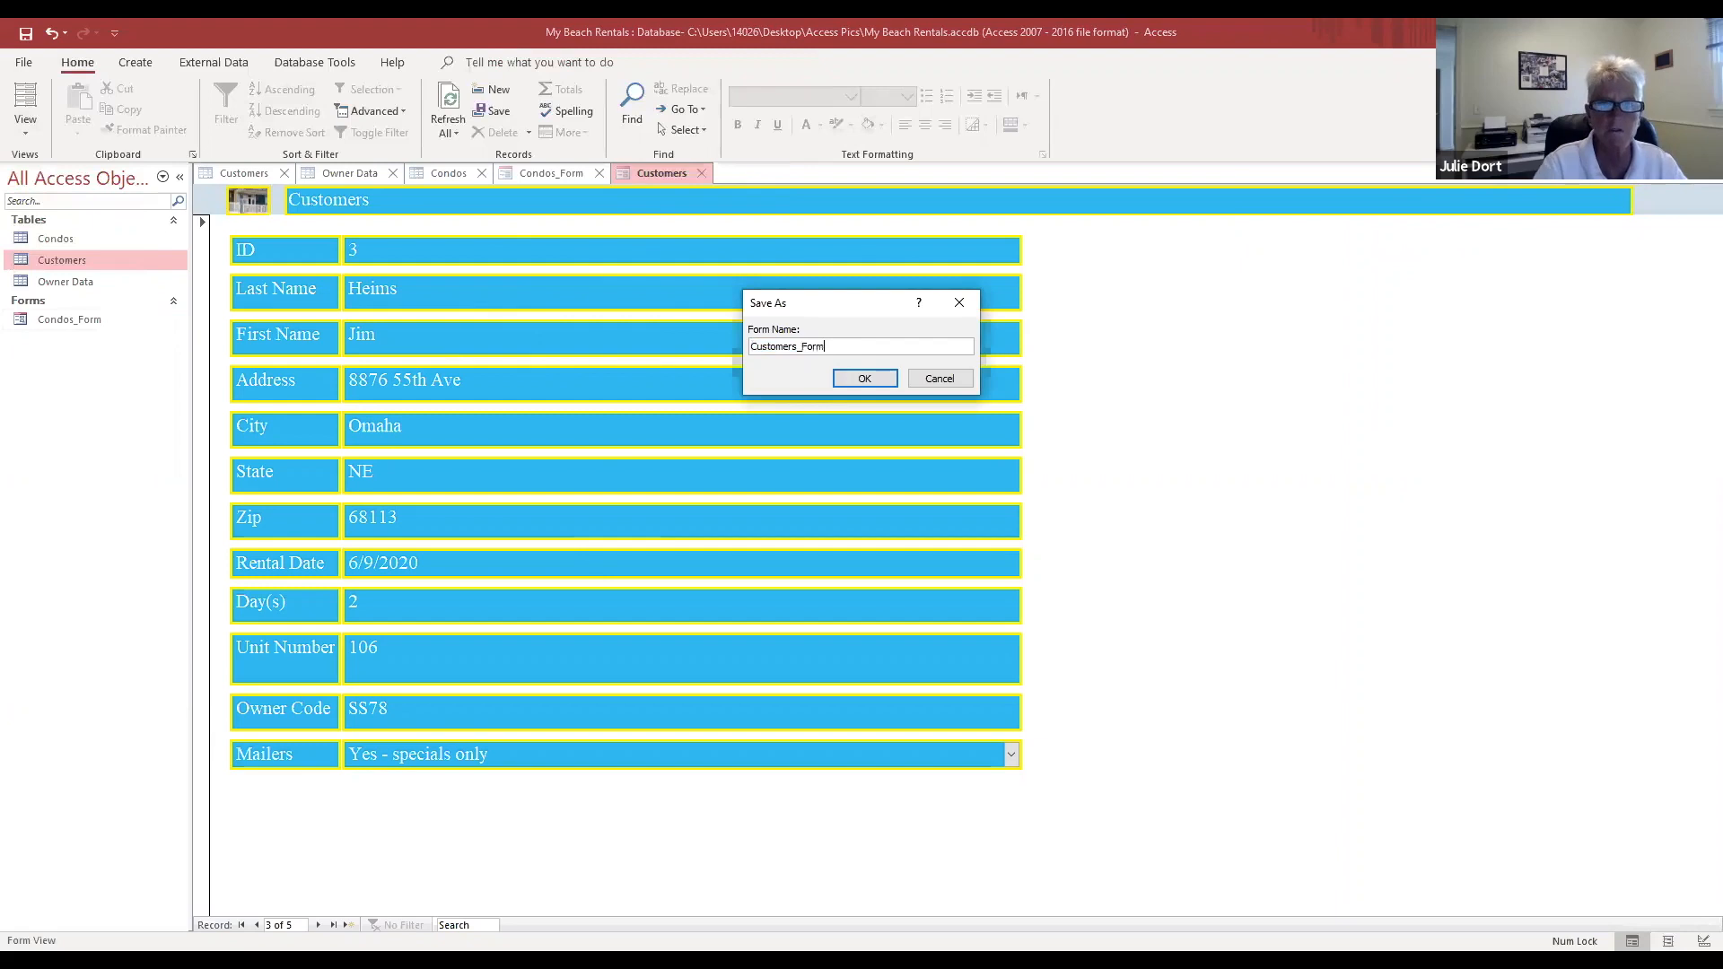
{"action": "left_click", "coordinate": [865, 378]}
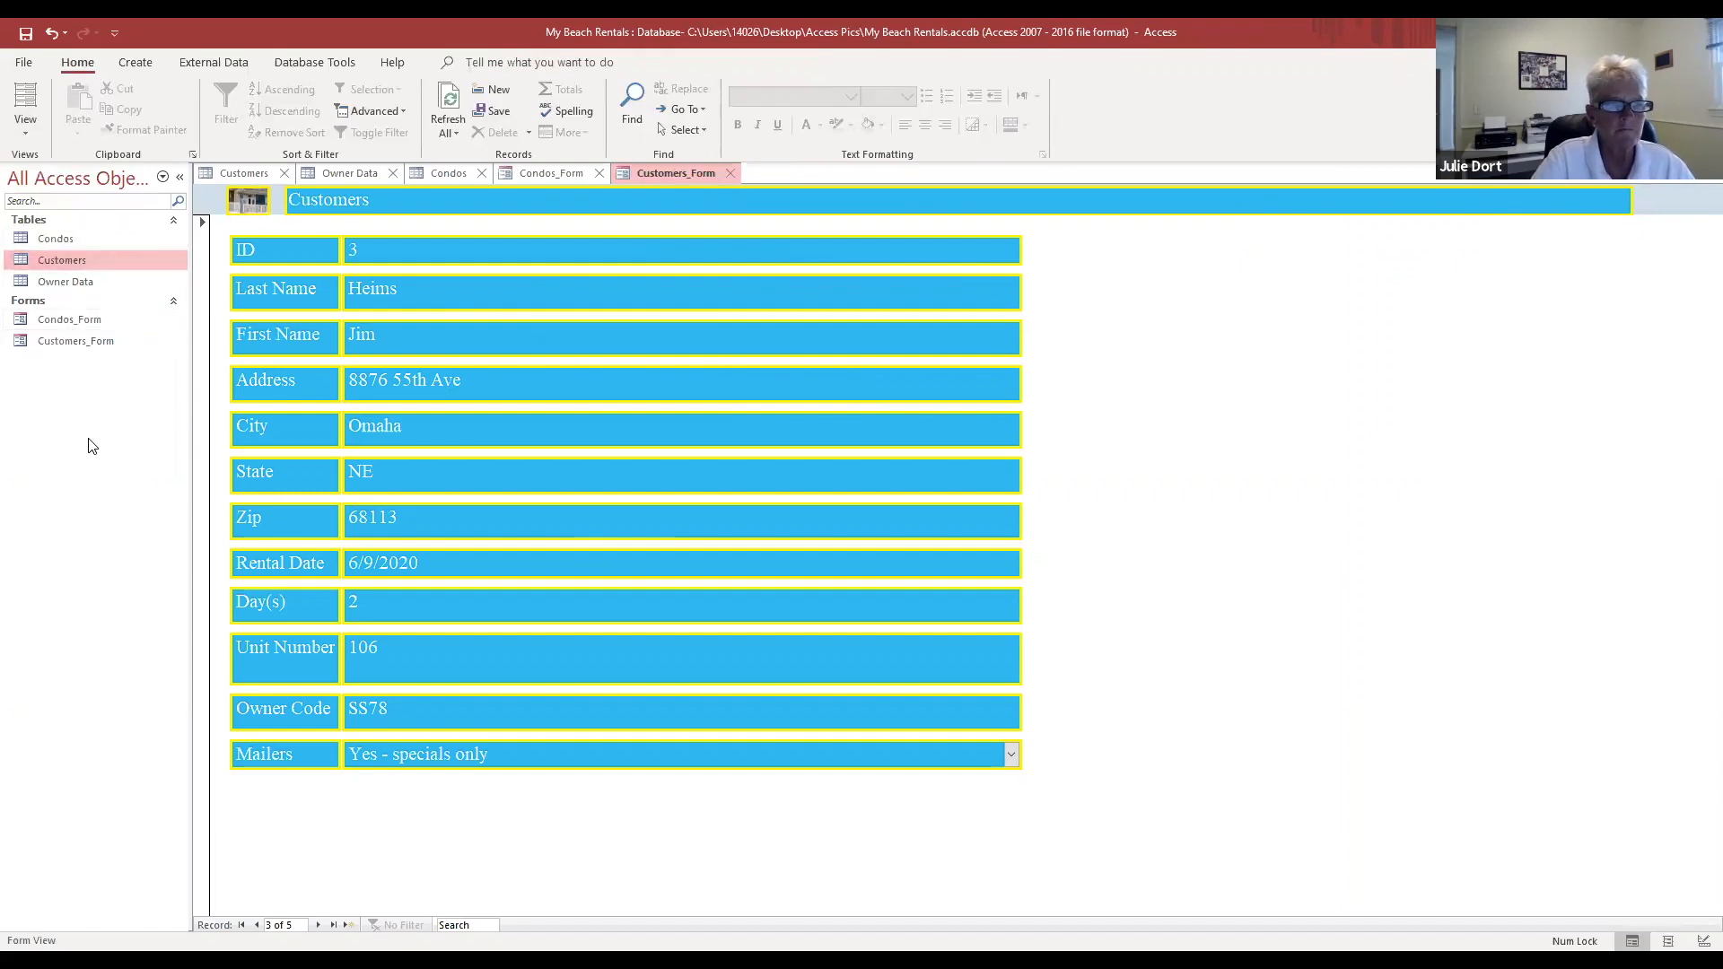
{"action": "left_click", "coordinate": [1100, 399]}
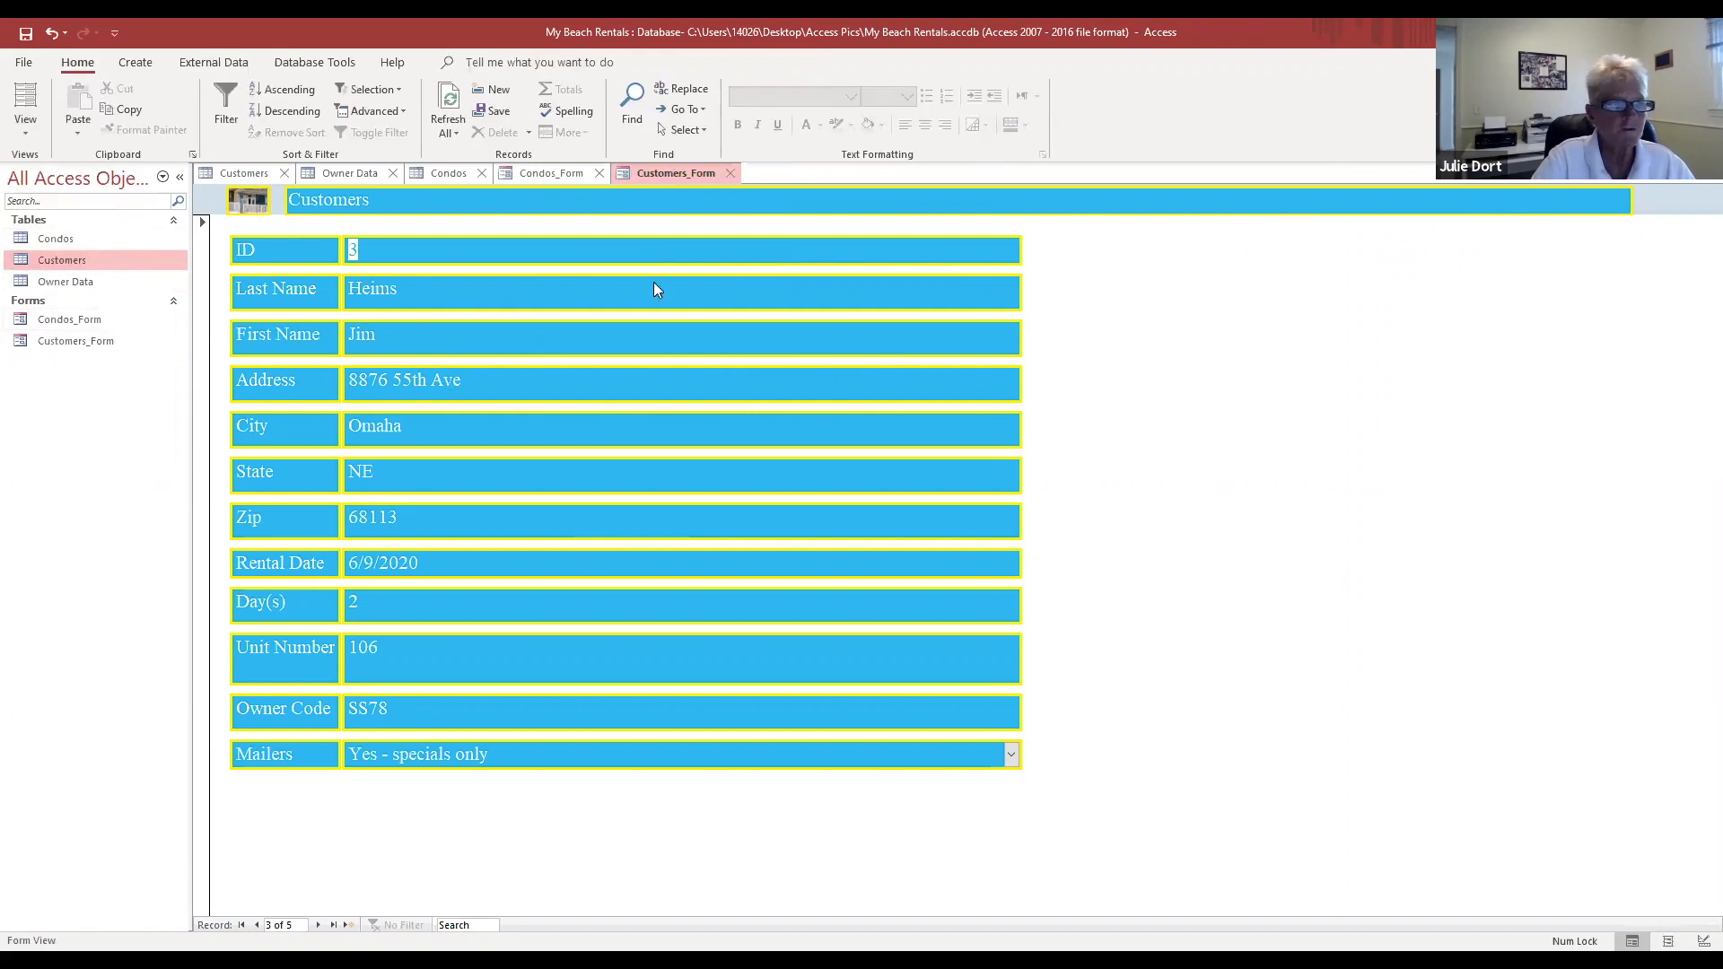
Step: Open the Owner Data table and switch it to Design View
{"action": "left_click", "coordinate": [56, 241]}
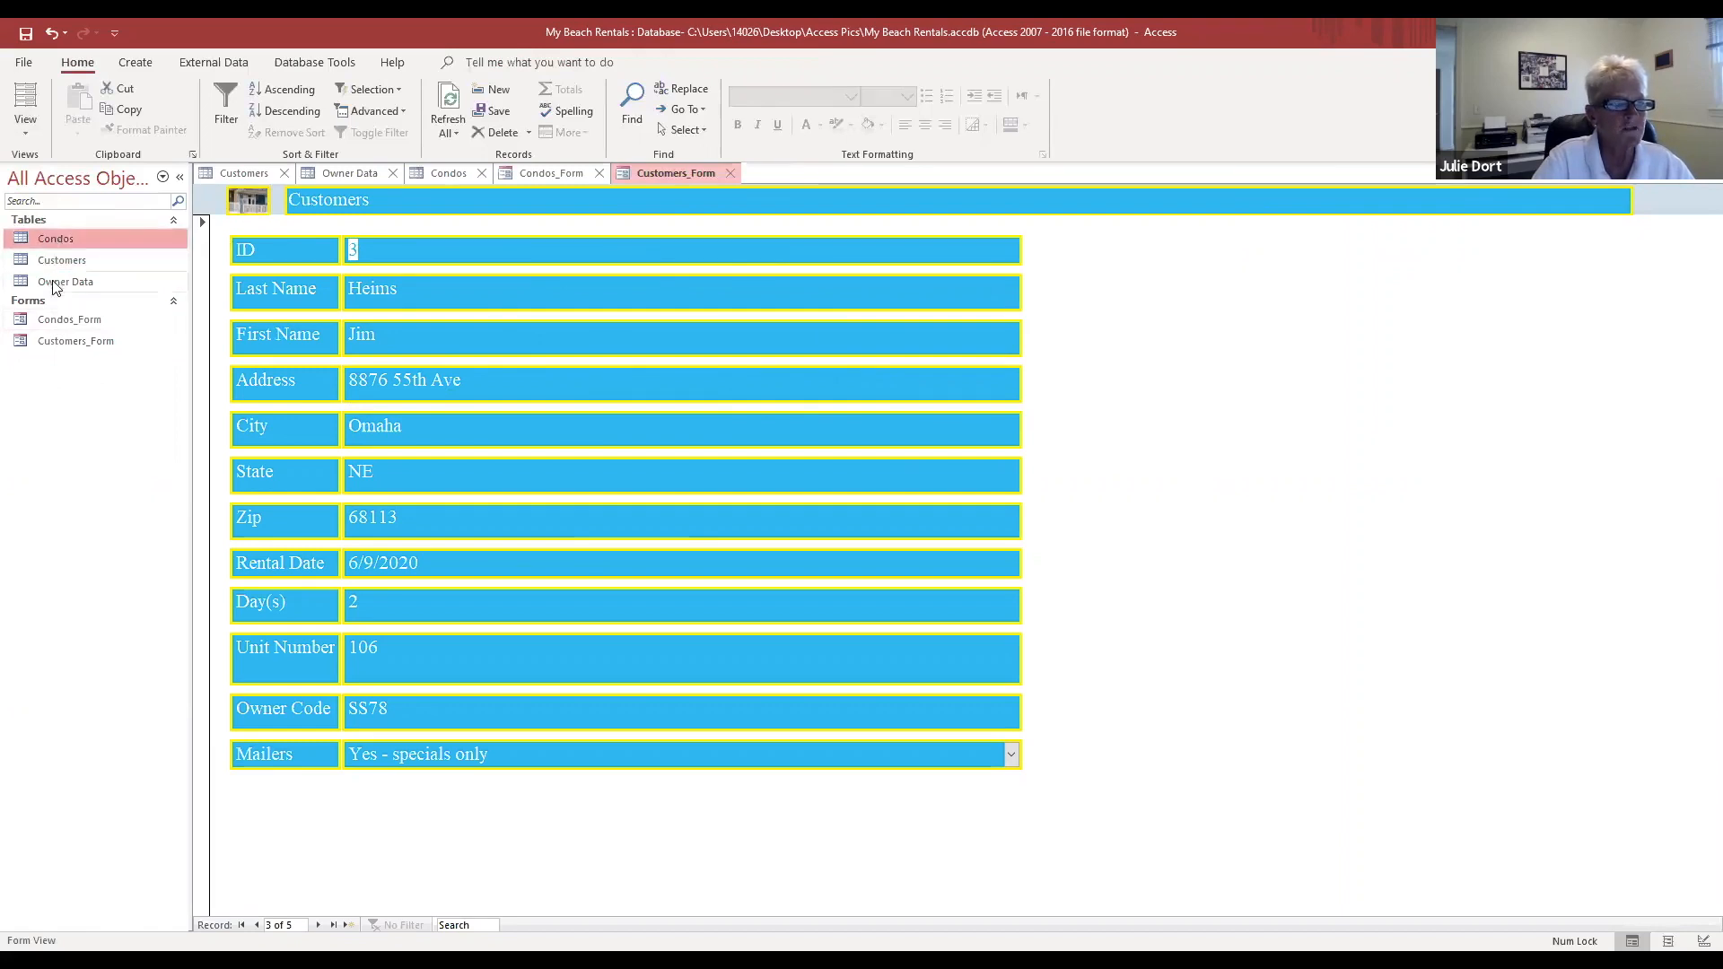
{"action": "double_click", "coordinate": [56, 281]}
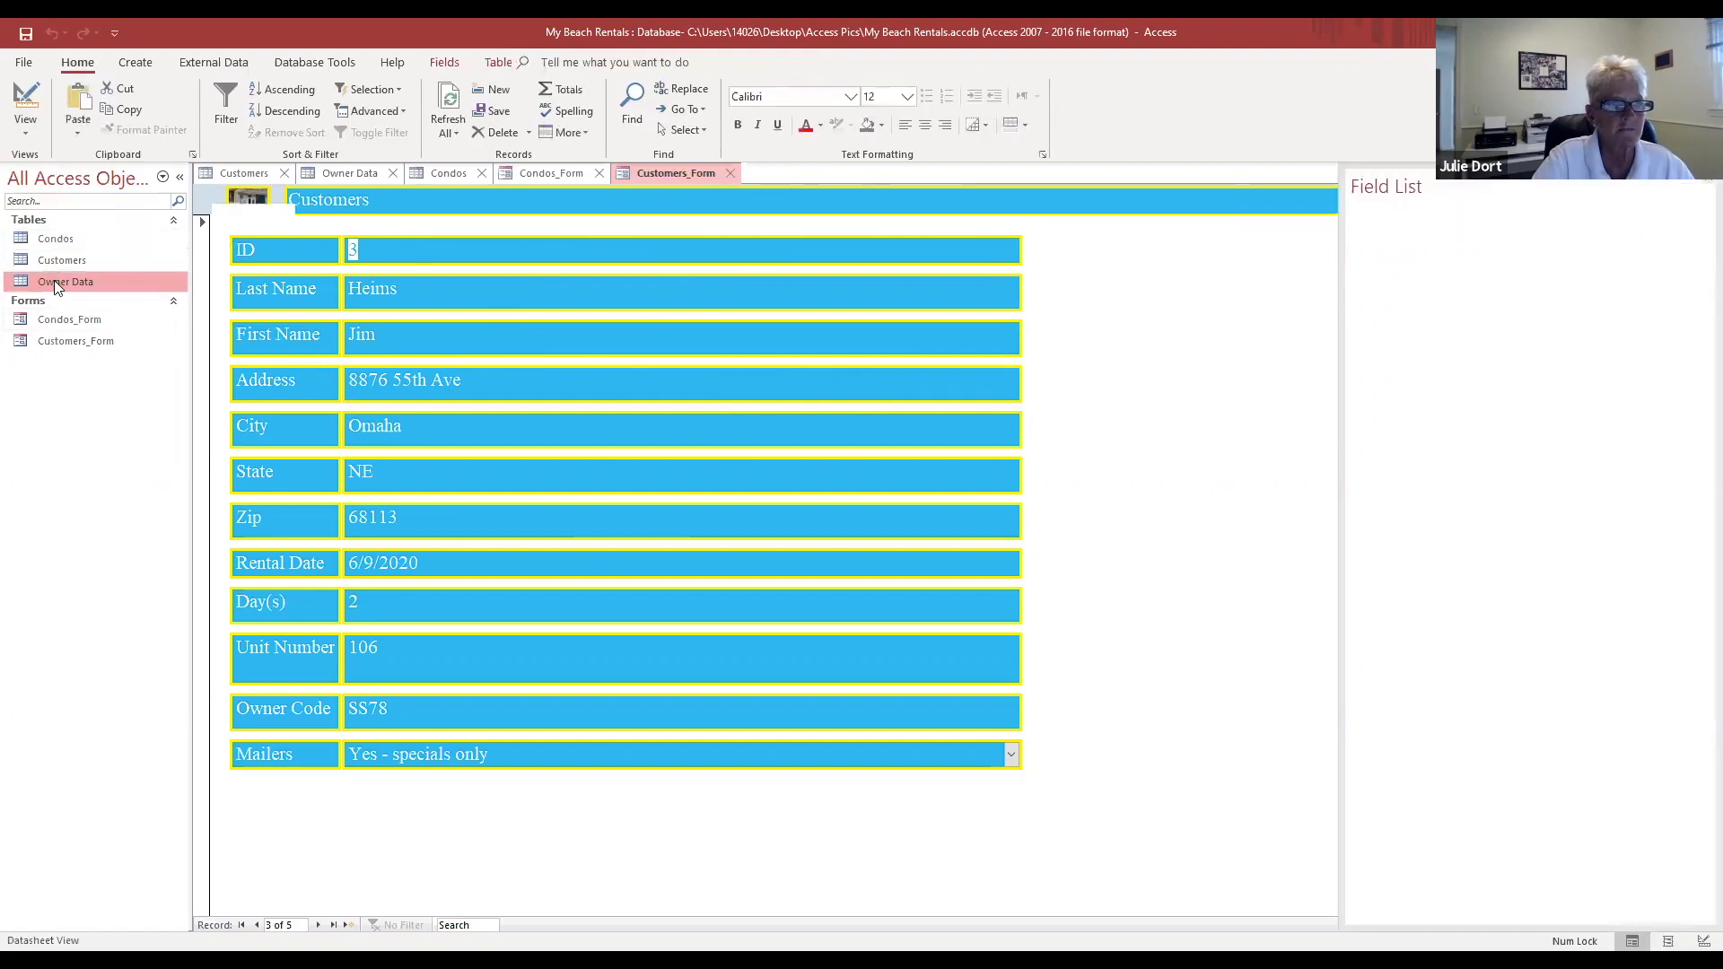
{"action": "left_click", "coordinate": [23, 135]}
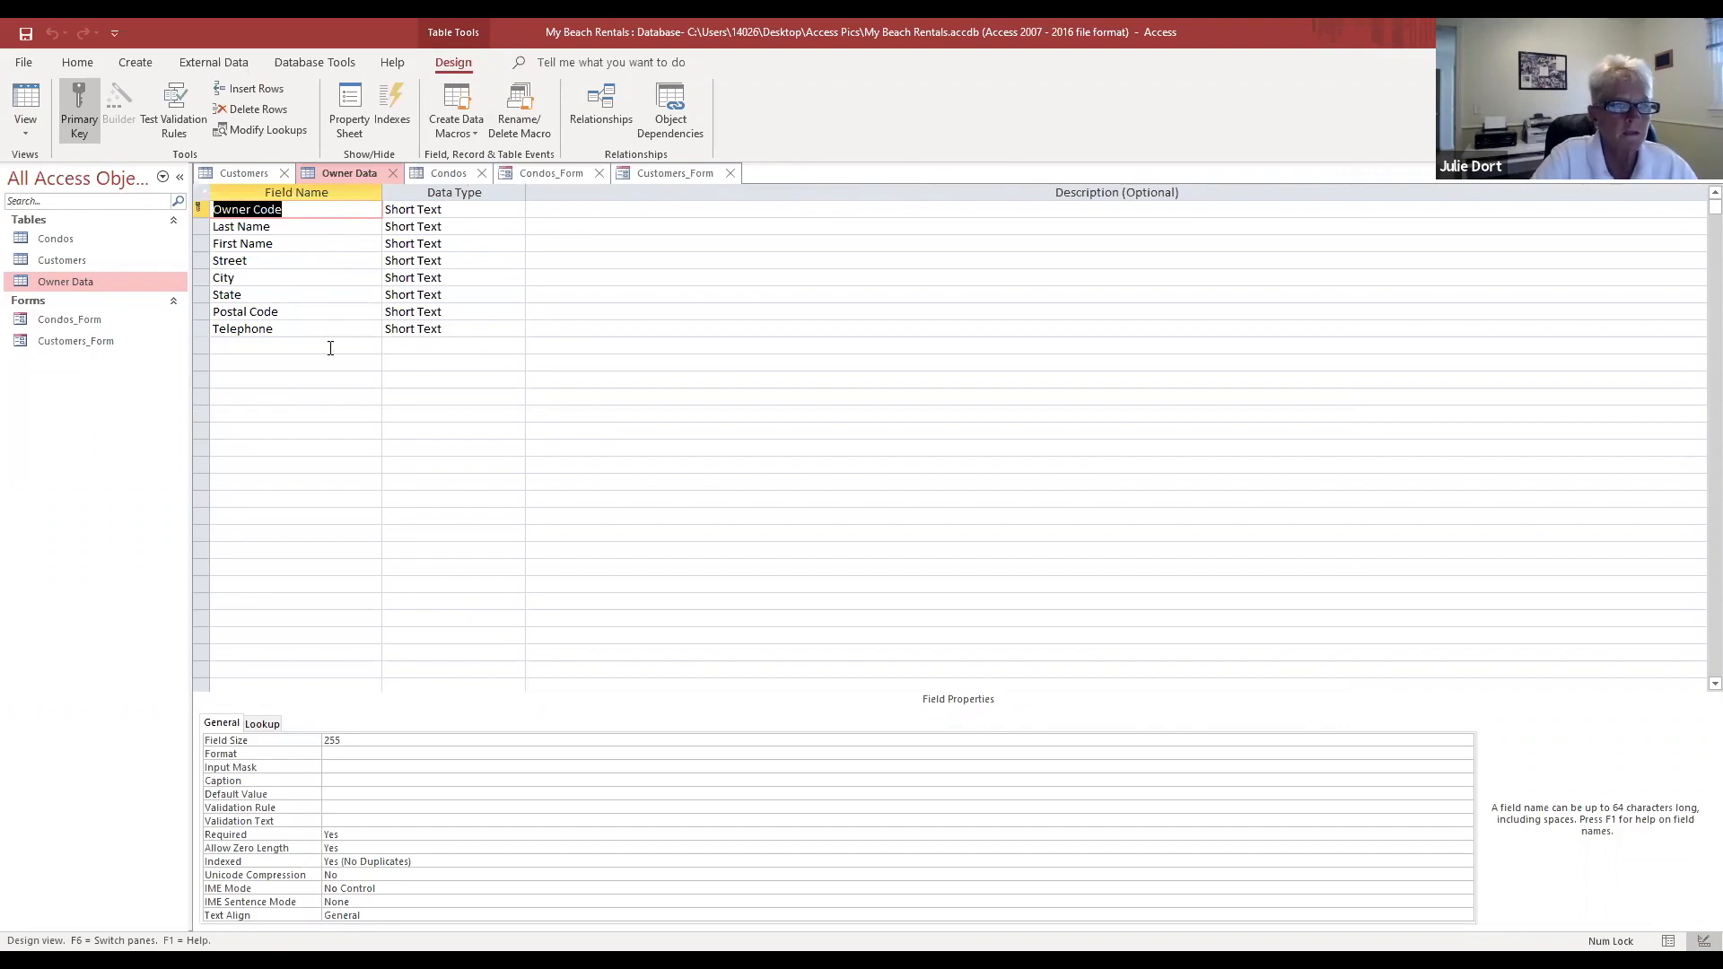
{"action": "left_click", "coordinate": [31, 131]}
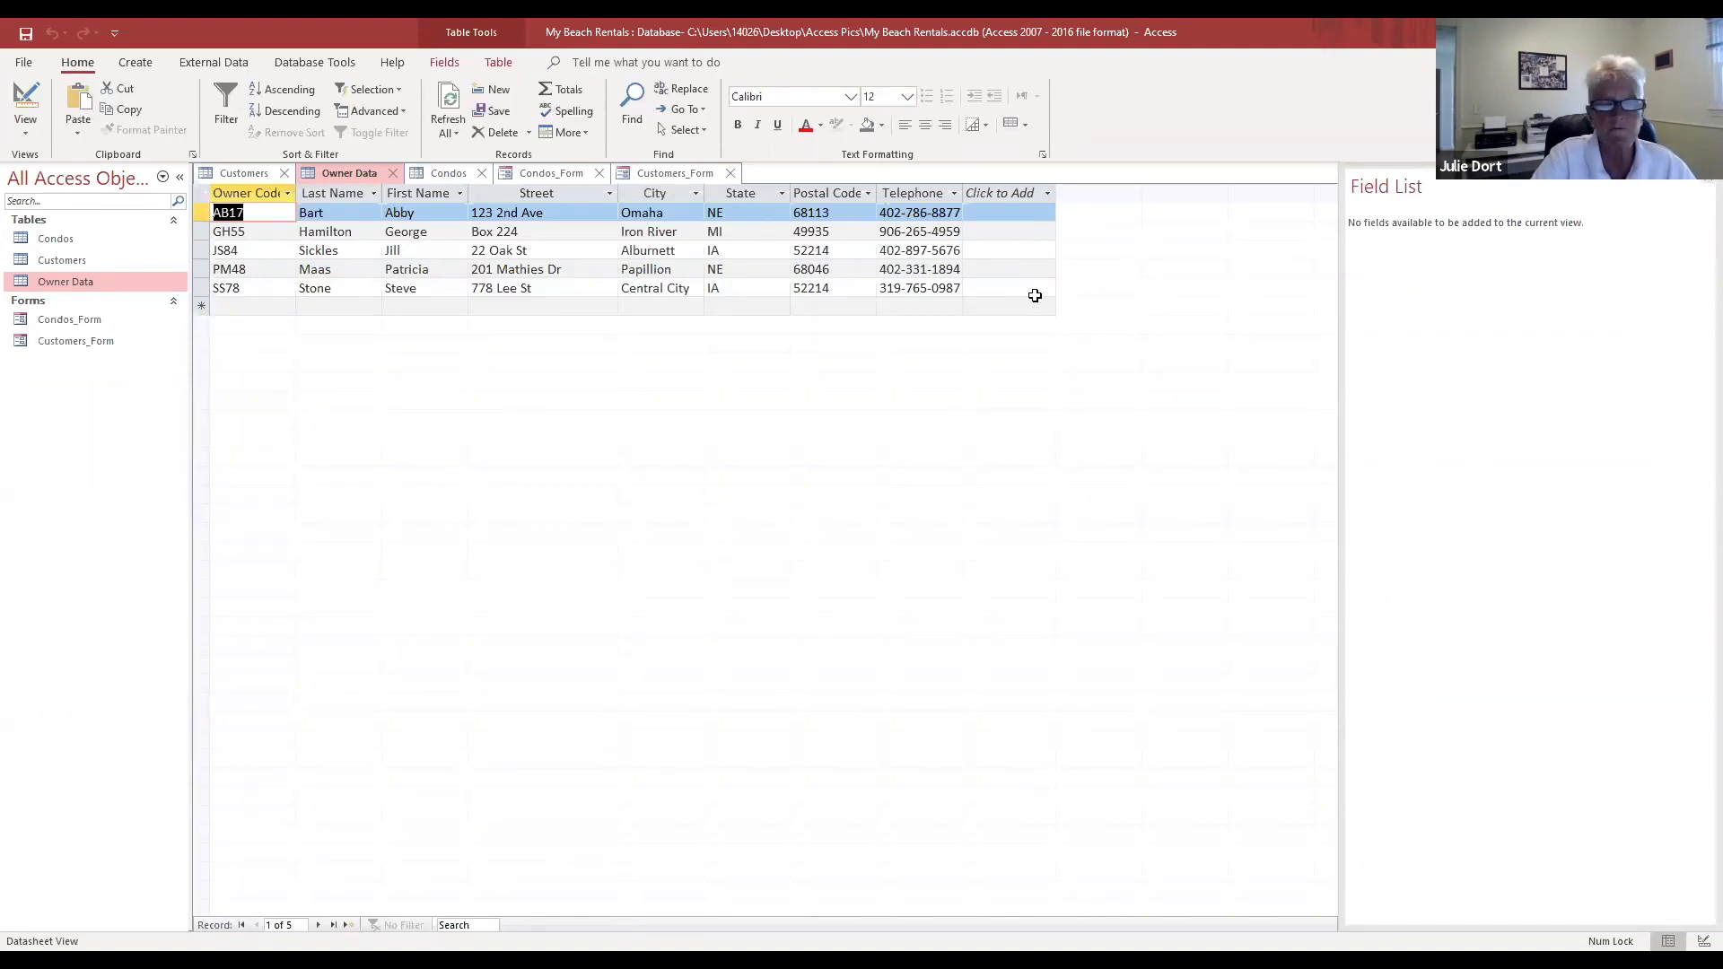
{"action": "left_click", "coordinate": [31, 134]}
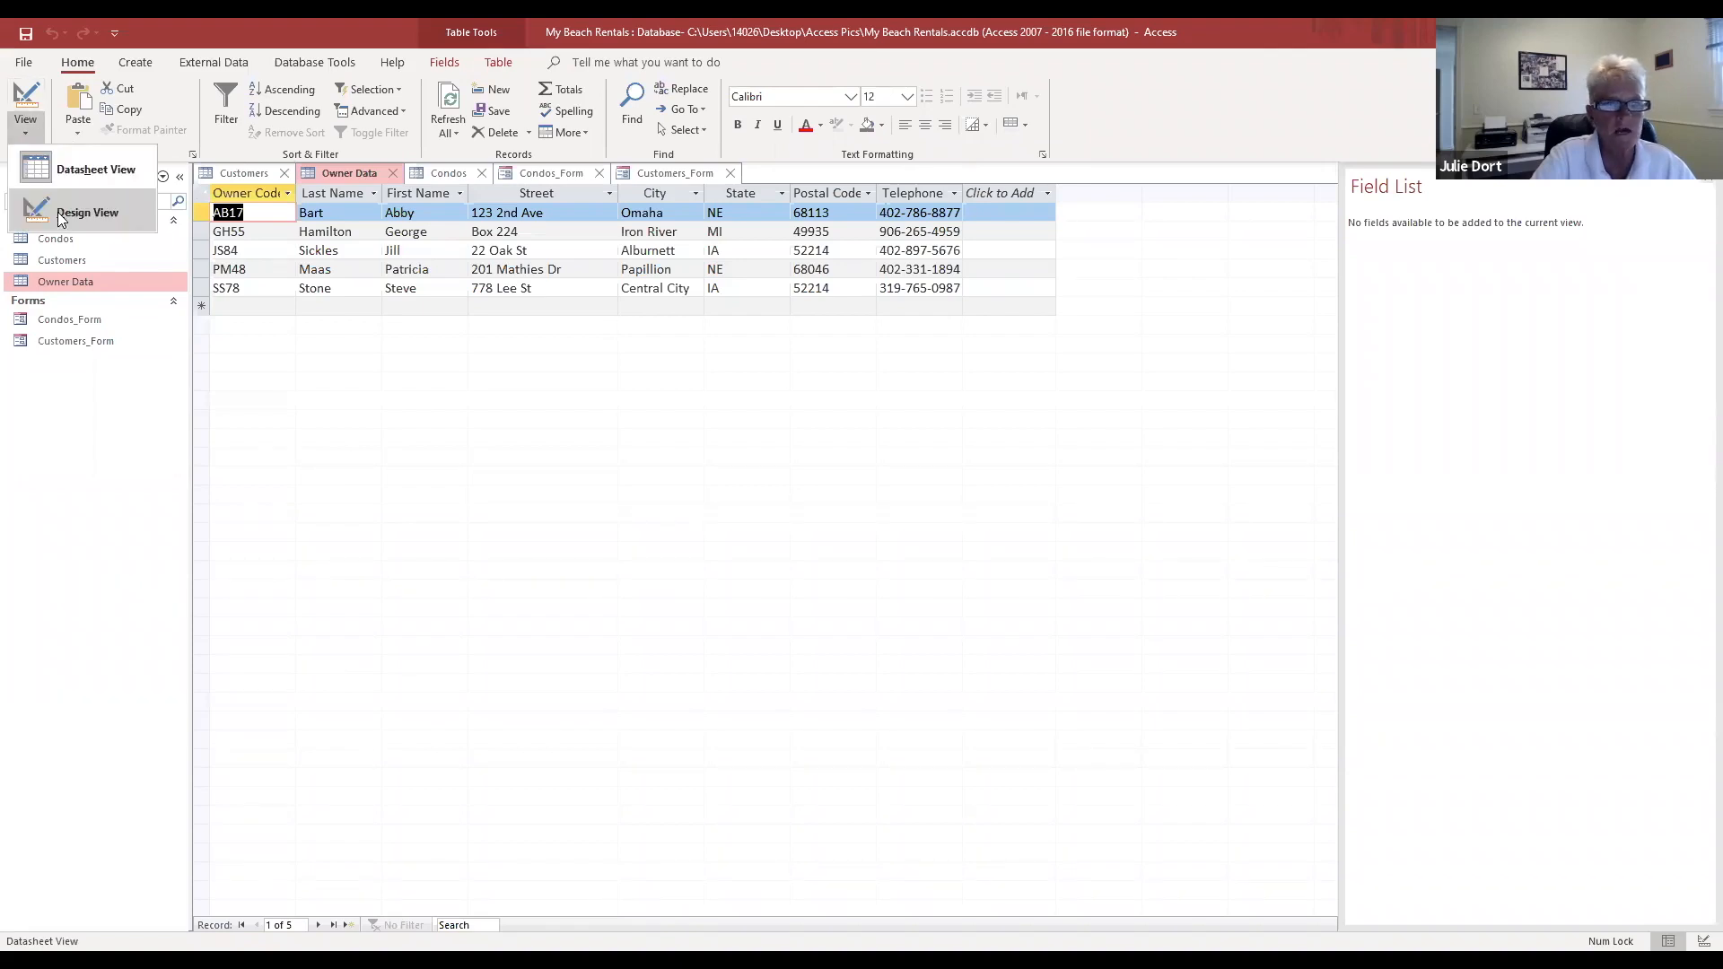
{"action": "left_click", "coordinate": [61, 215]}
Step: Add a Website field with the Hyperlink data type below the Telephone field
{"action": "left_click", "coordinate": [357, 342]}
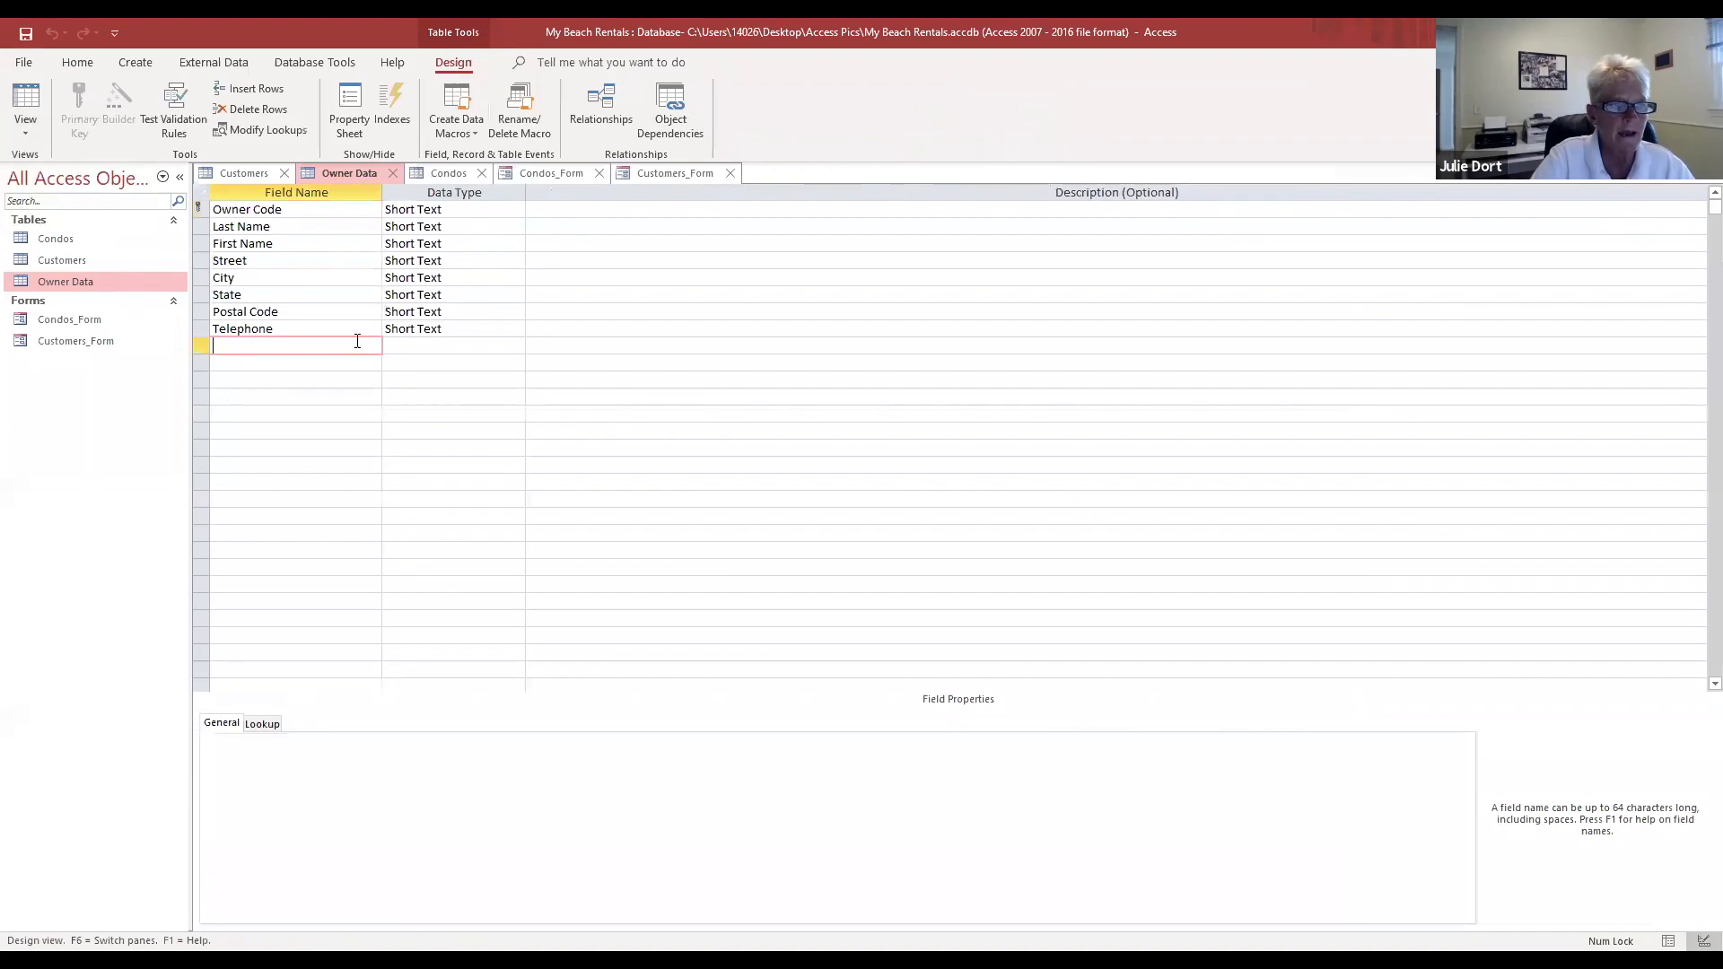
{"action": "type", "text": "Websi"}
{"action": "type", "text": "re"}
{"action": "key", "text": "BackSpace"}
{"action": "key", "text": "BackSpace"}
{"action": "type", "text": "te"}
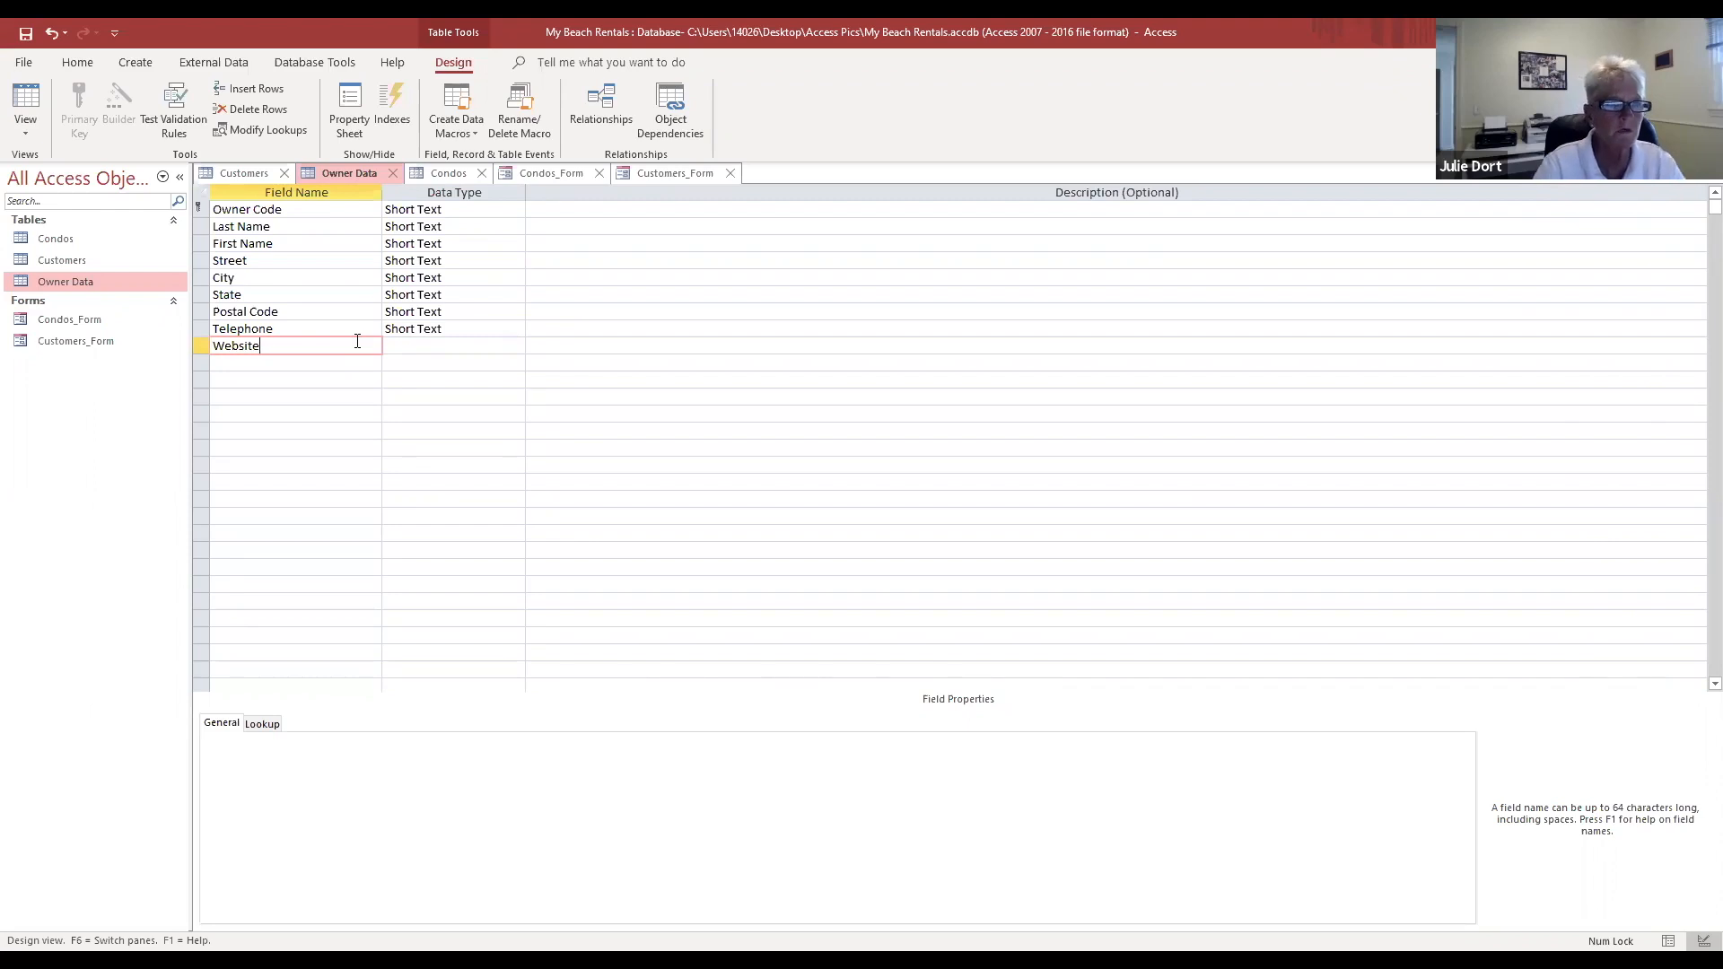
{"action": "left_click", "coordinate": [503, 347]}
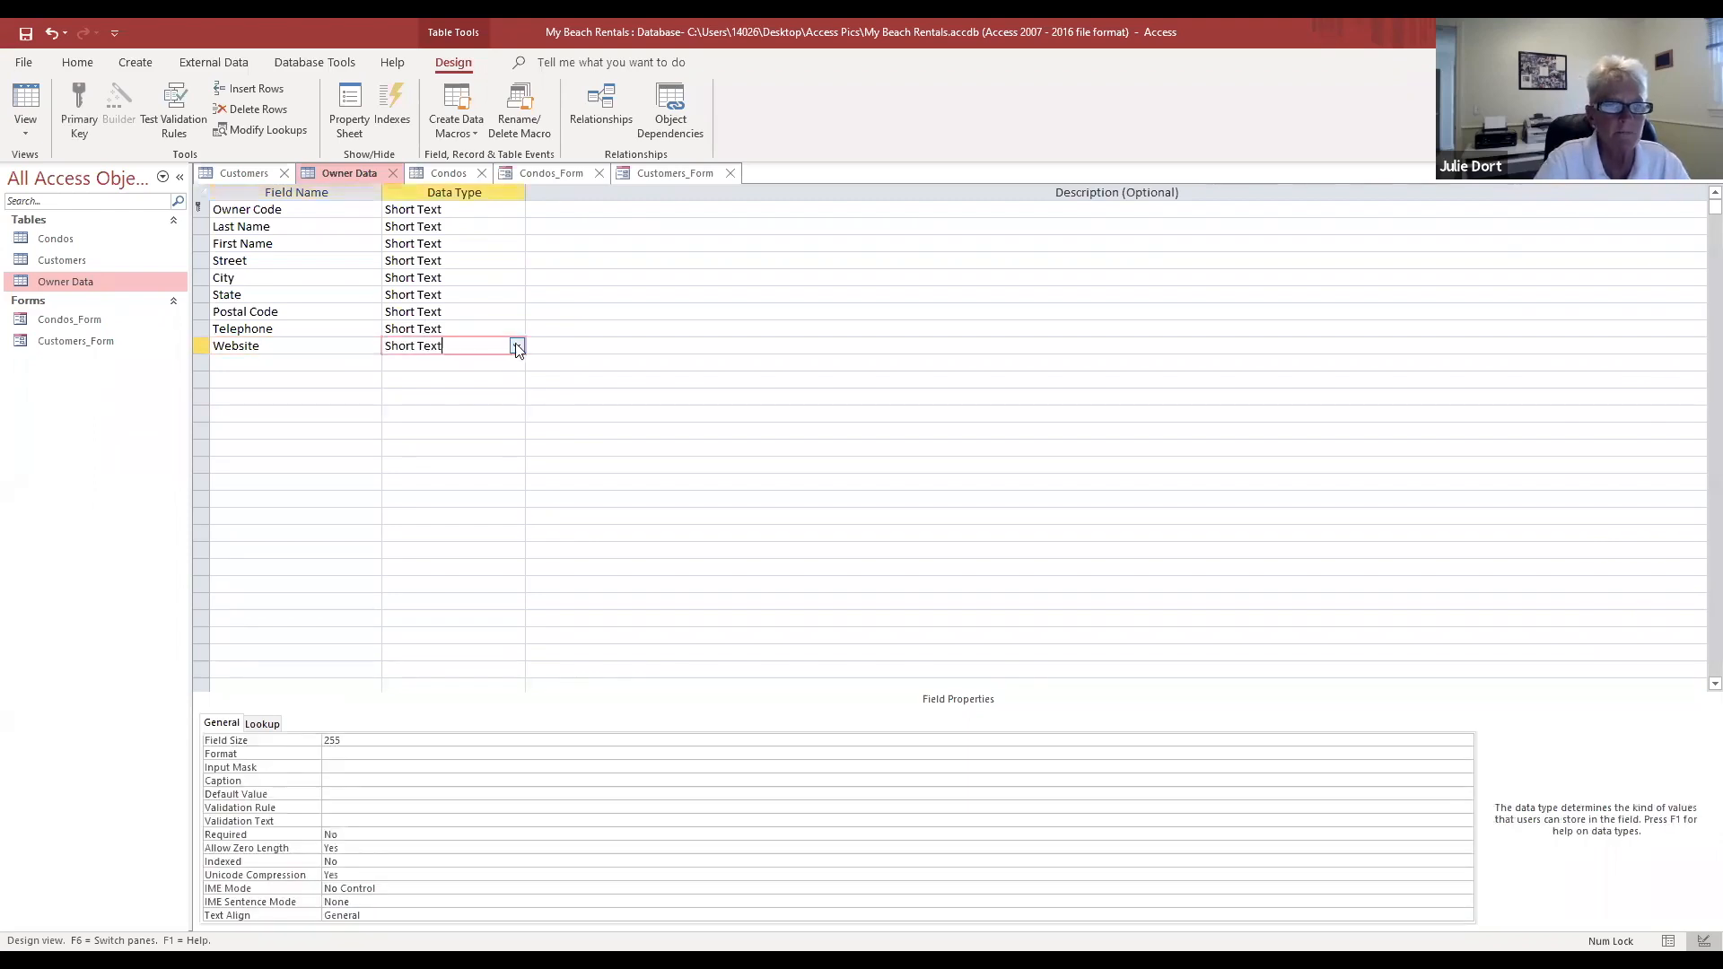
{"action": "left_click", "coordinate": [516, 346]}
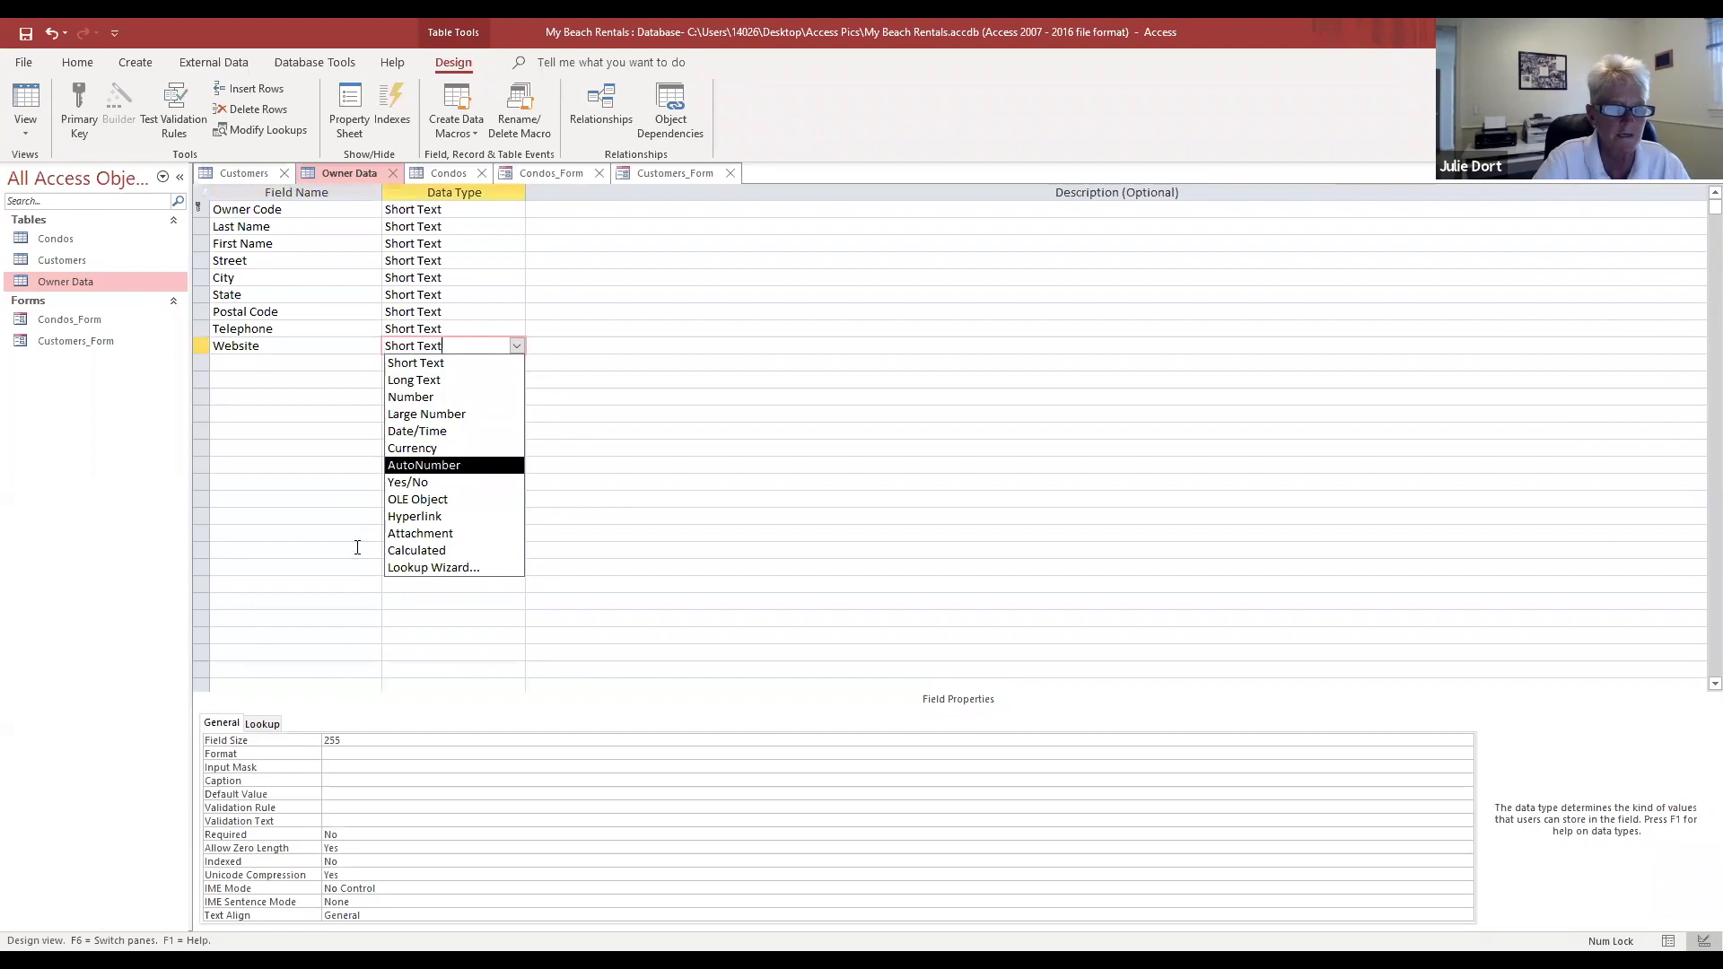
{"action": "left_click", "coordinate": [428, 519]}
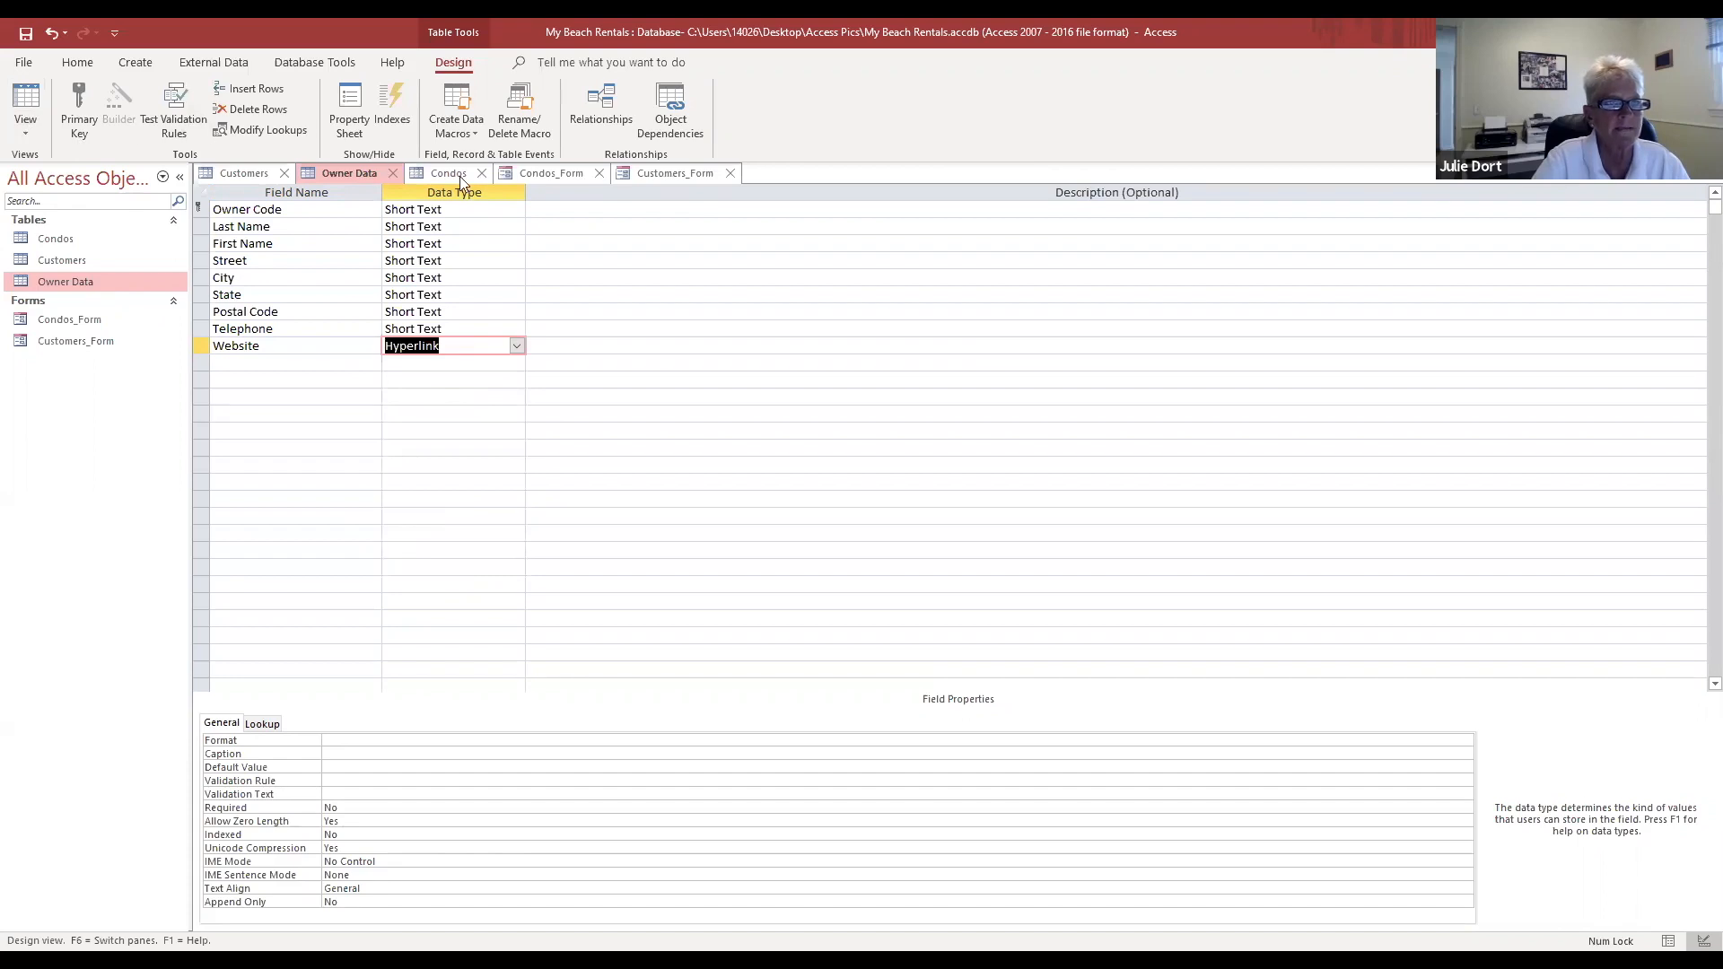
Step: Save the Owner Data table's design and widen the Website column in Datasheet View
{"action": "left_click", "coordinate": [26, 33]}
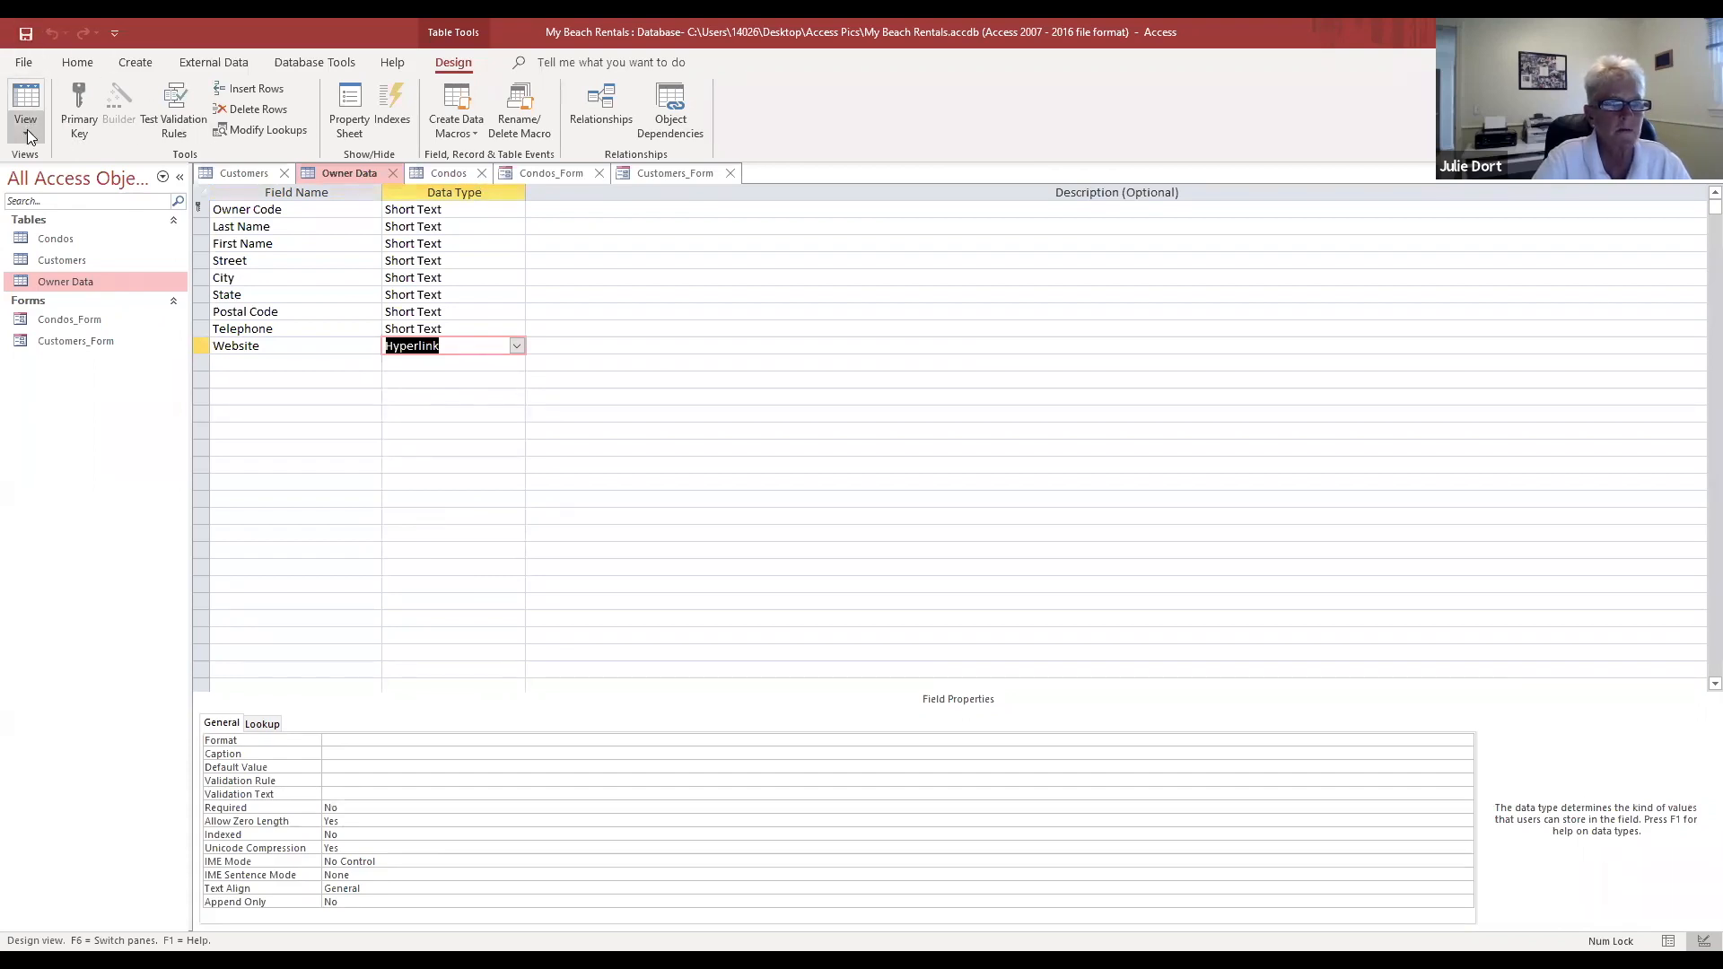
{"action": "left_click", "coordinate": [28, 133]}
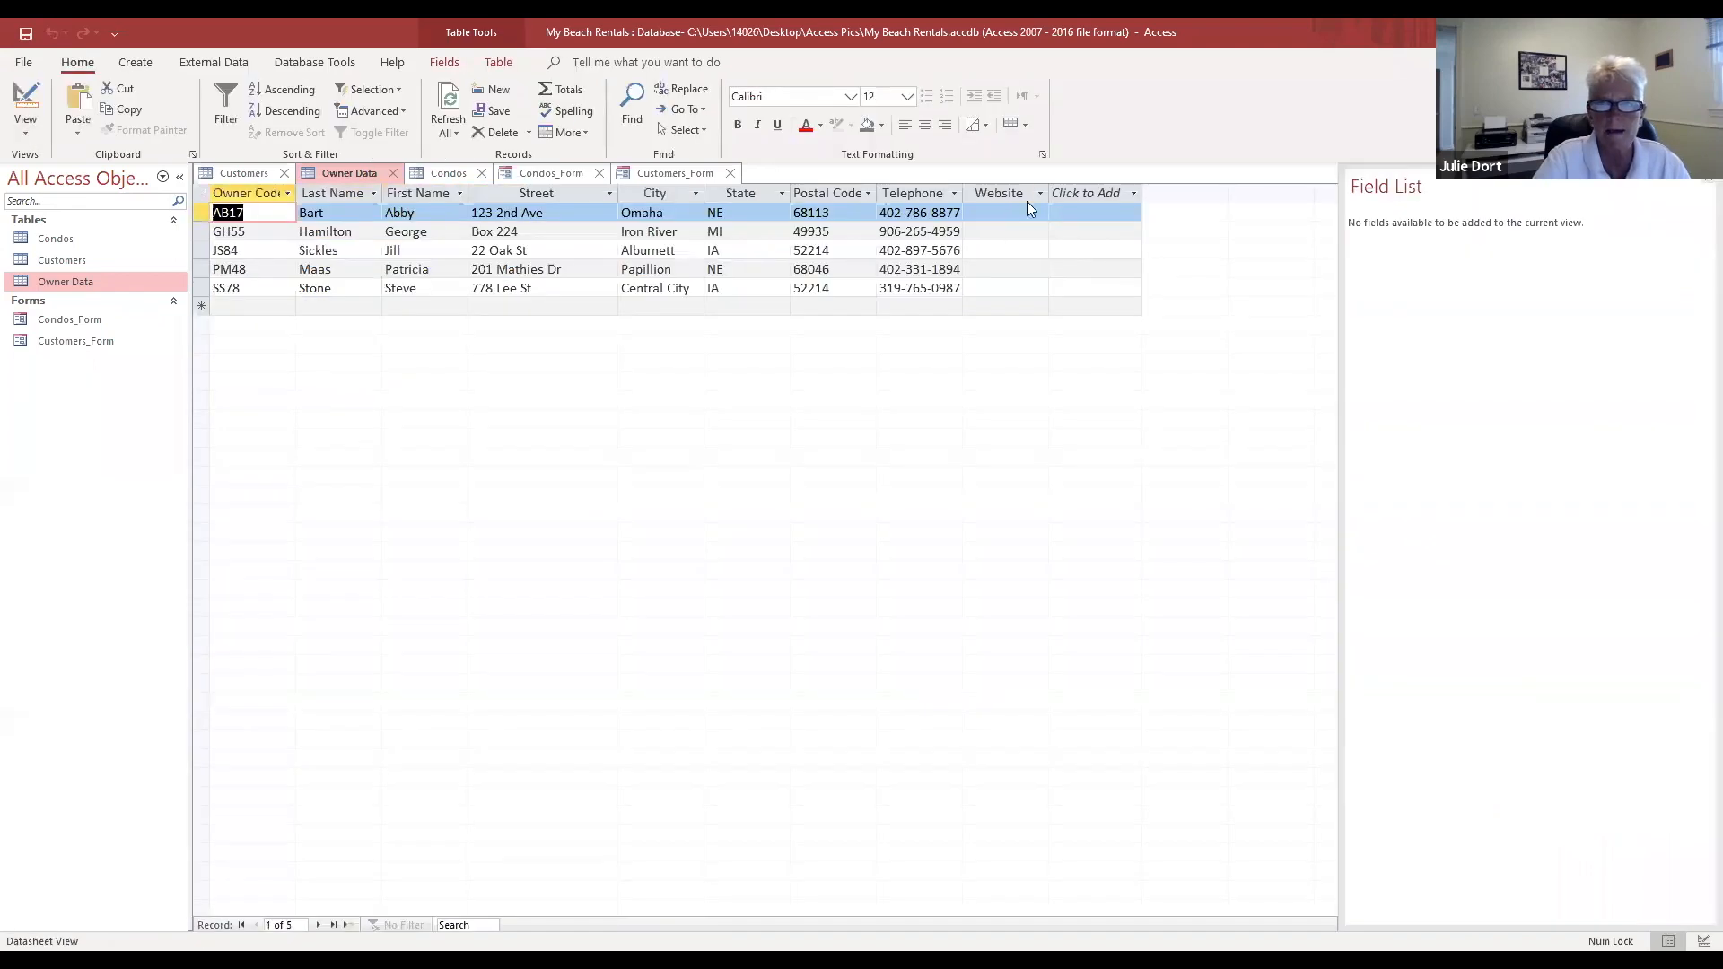
{"action": "left_click_drag", "start_coordinate": [1145, 191], "coordinate": [1145, 191]}
Step: Enter the owner's .com website address in the Website field of the first record
{"action": "left_click", "coordinate": [1034, 210]}
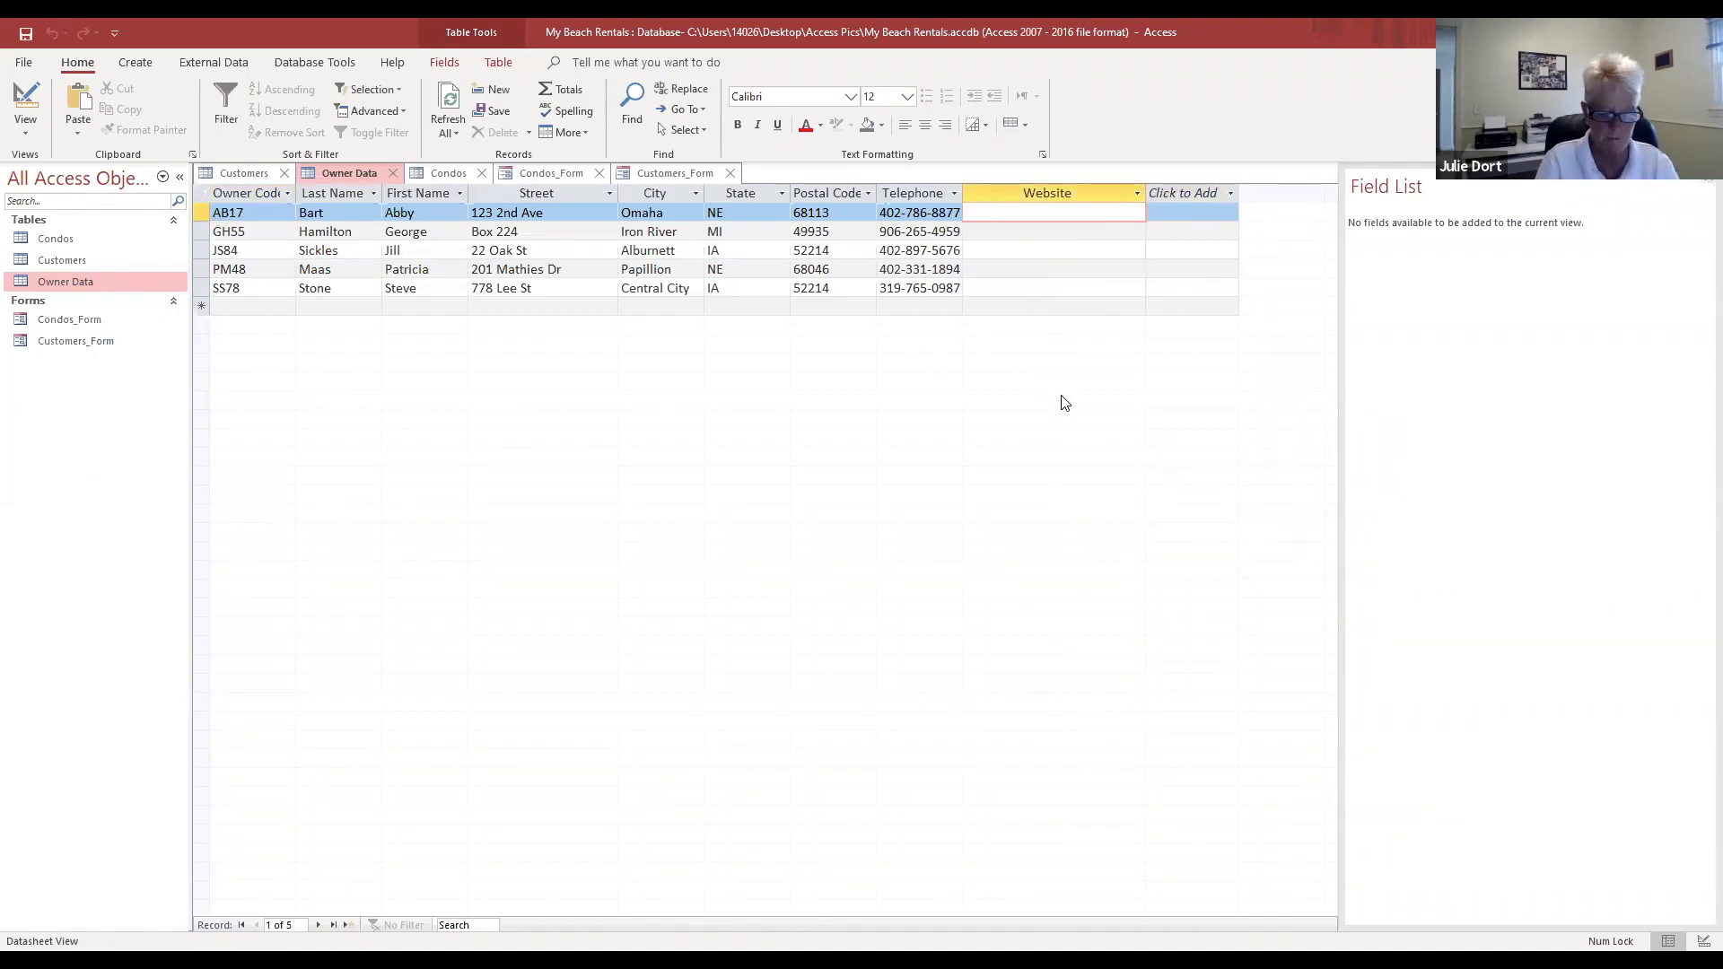
{"action": "type", "text": "www"}
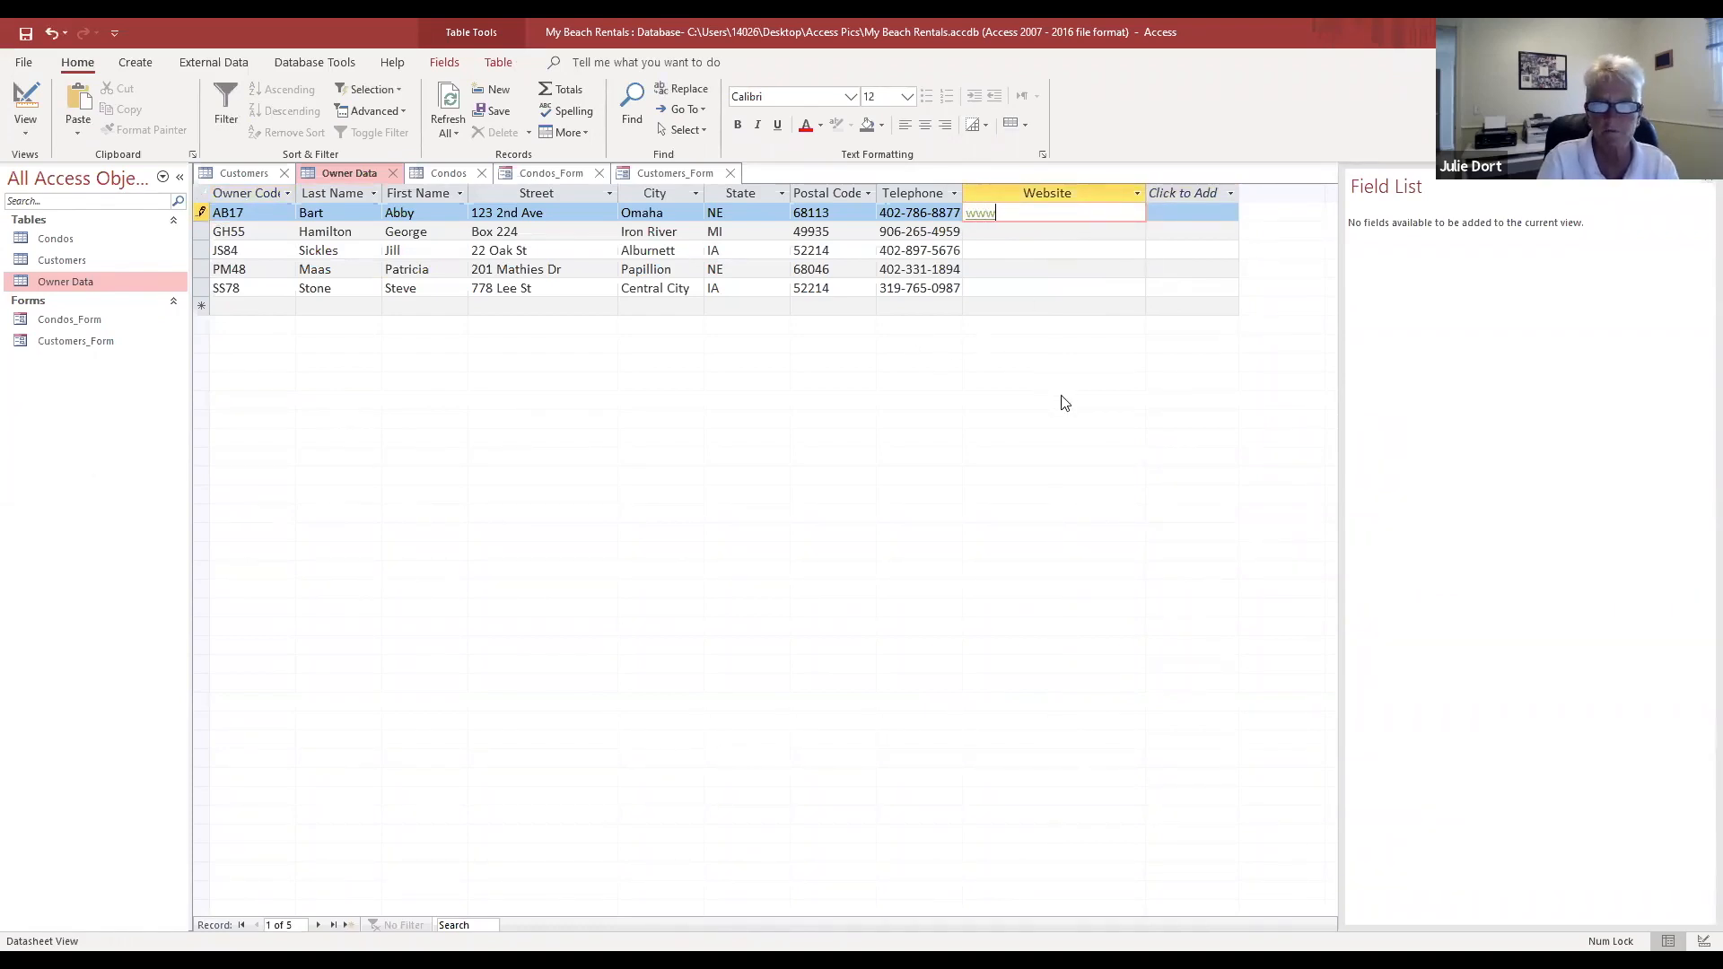
{"action": "type", "text": ".abbybartcondos"}
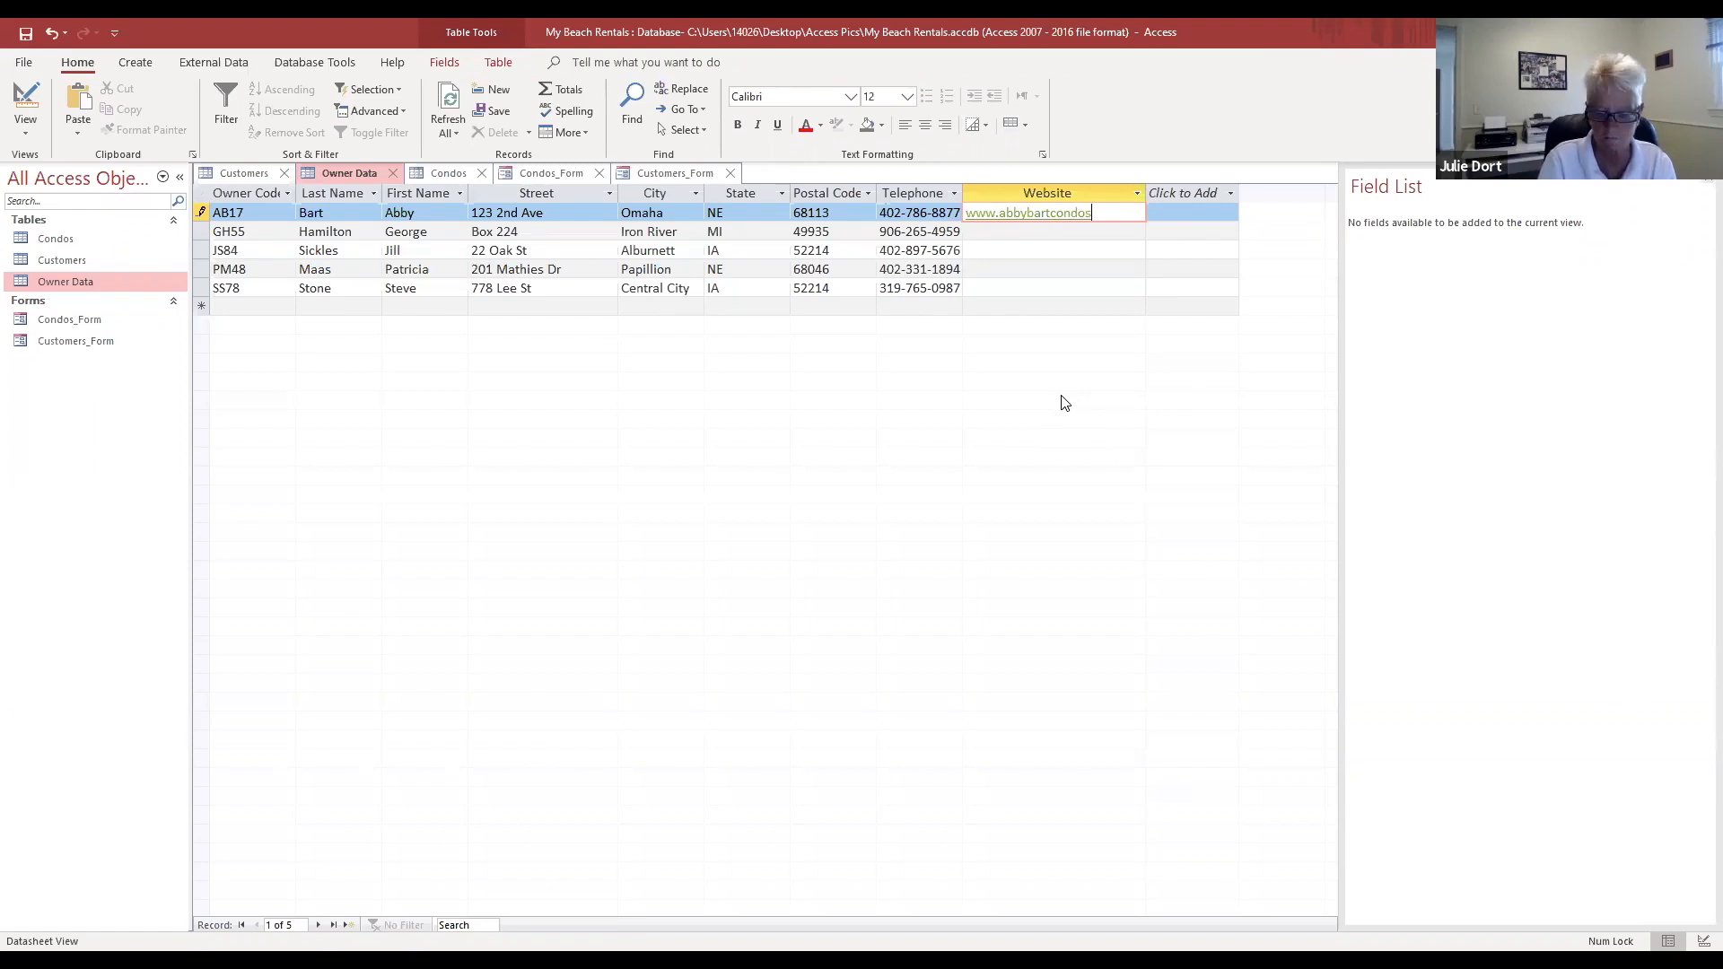
{"action": "type", "text": ".com"}
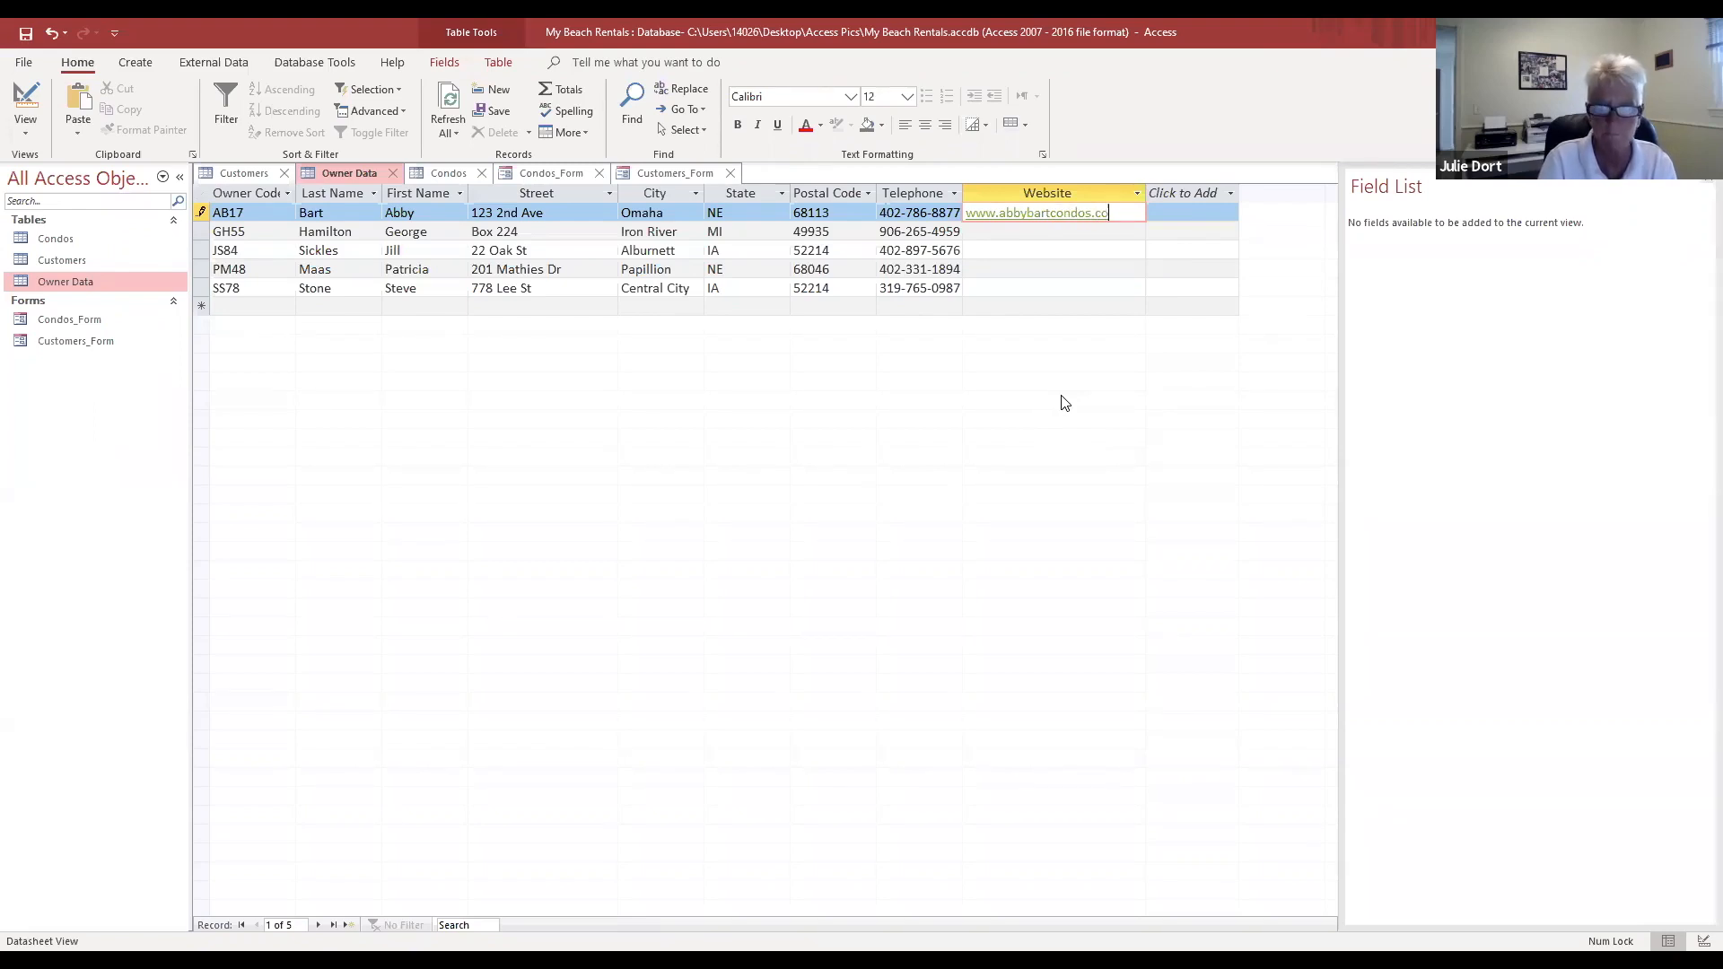
{"action": "left_click", "coordinate": [972, 237]}
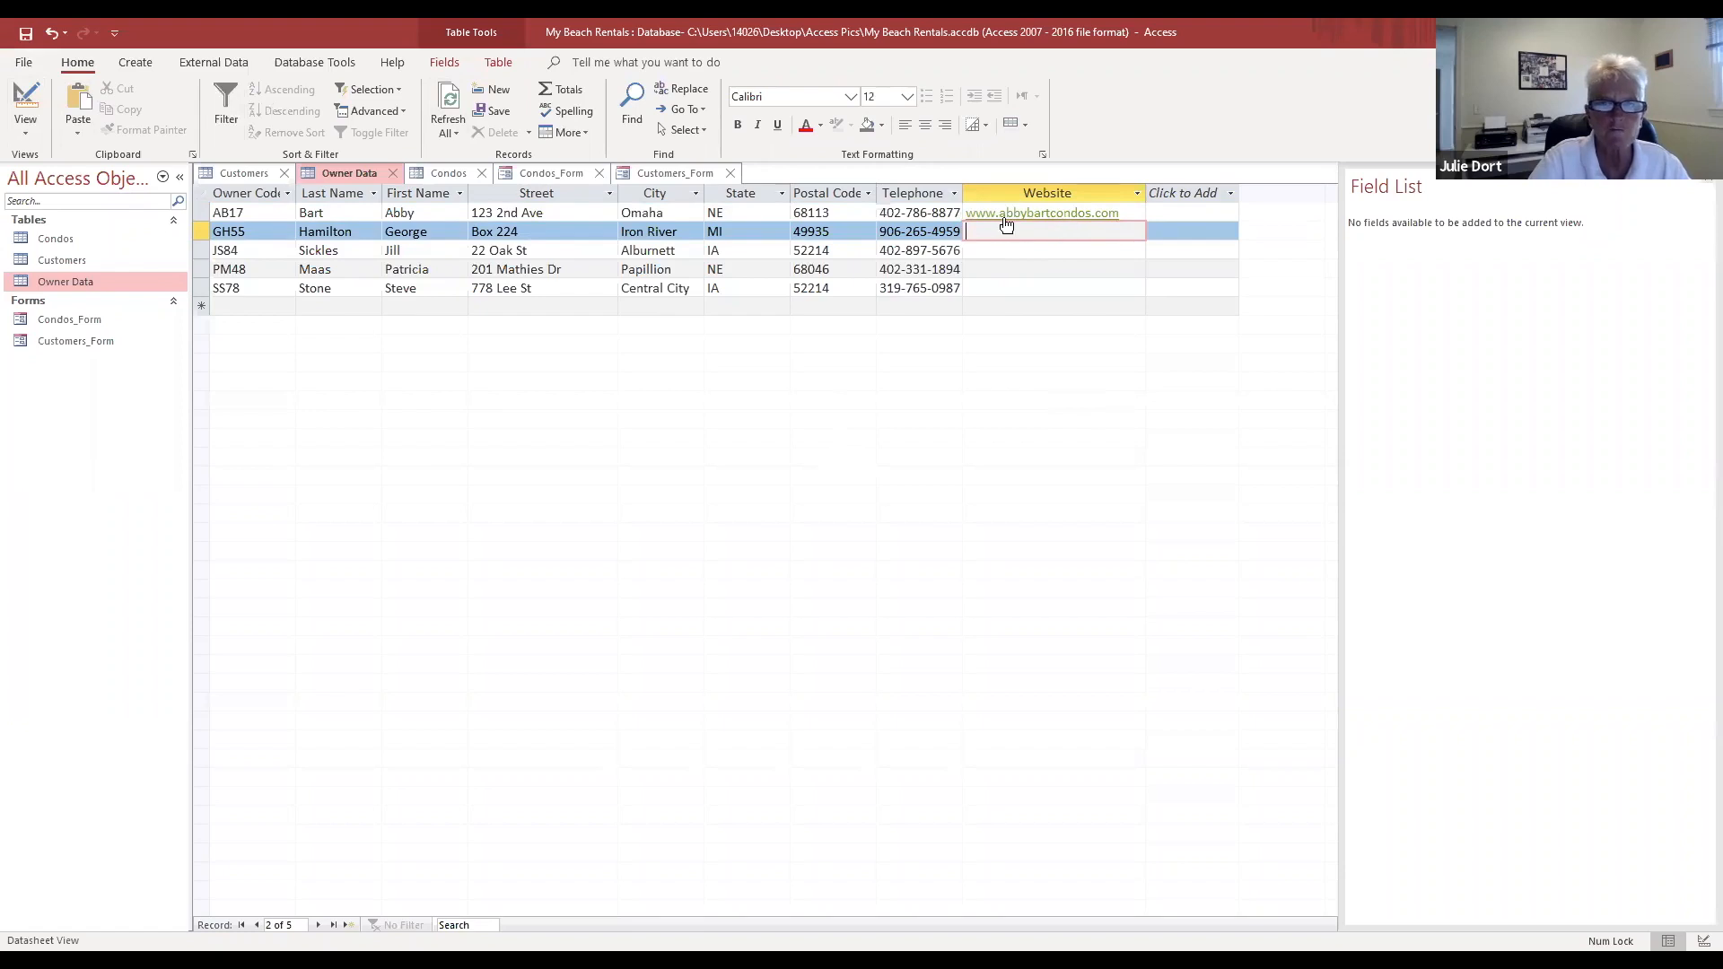
{"action": "left_click", "coordinate": [1028, 286]}
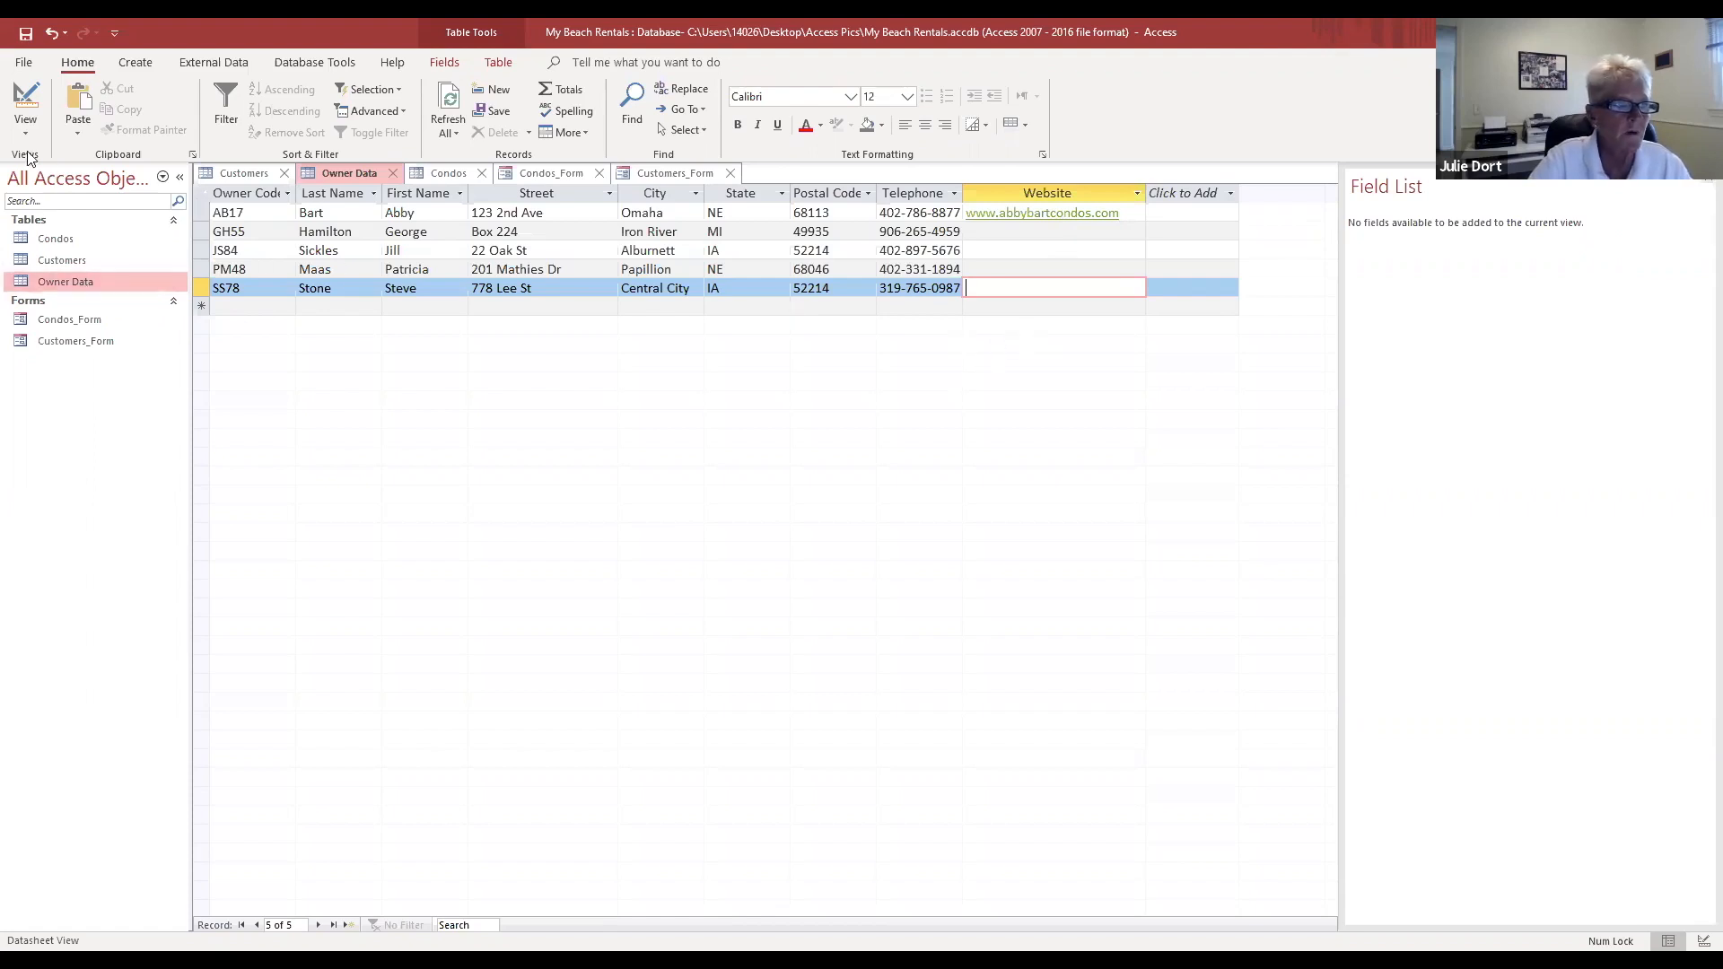
Step: Create a form based on the Owner Data table
{"action": "left_click", "coordinate": [136, 62]}
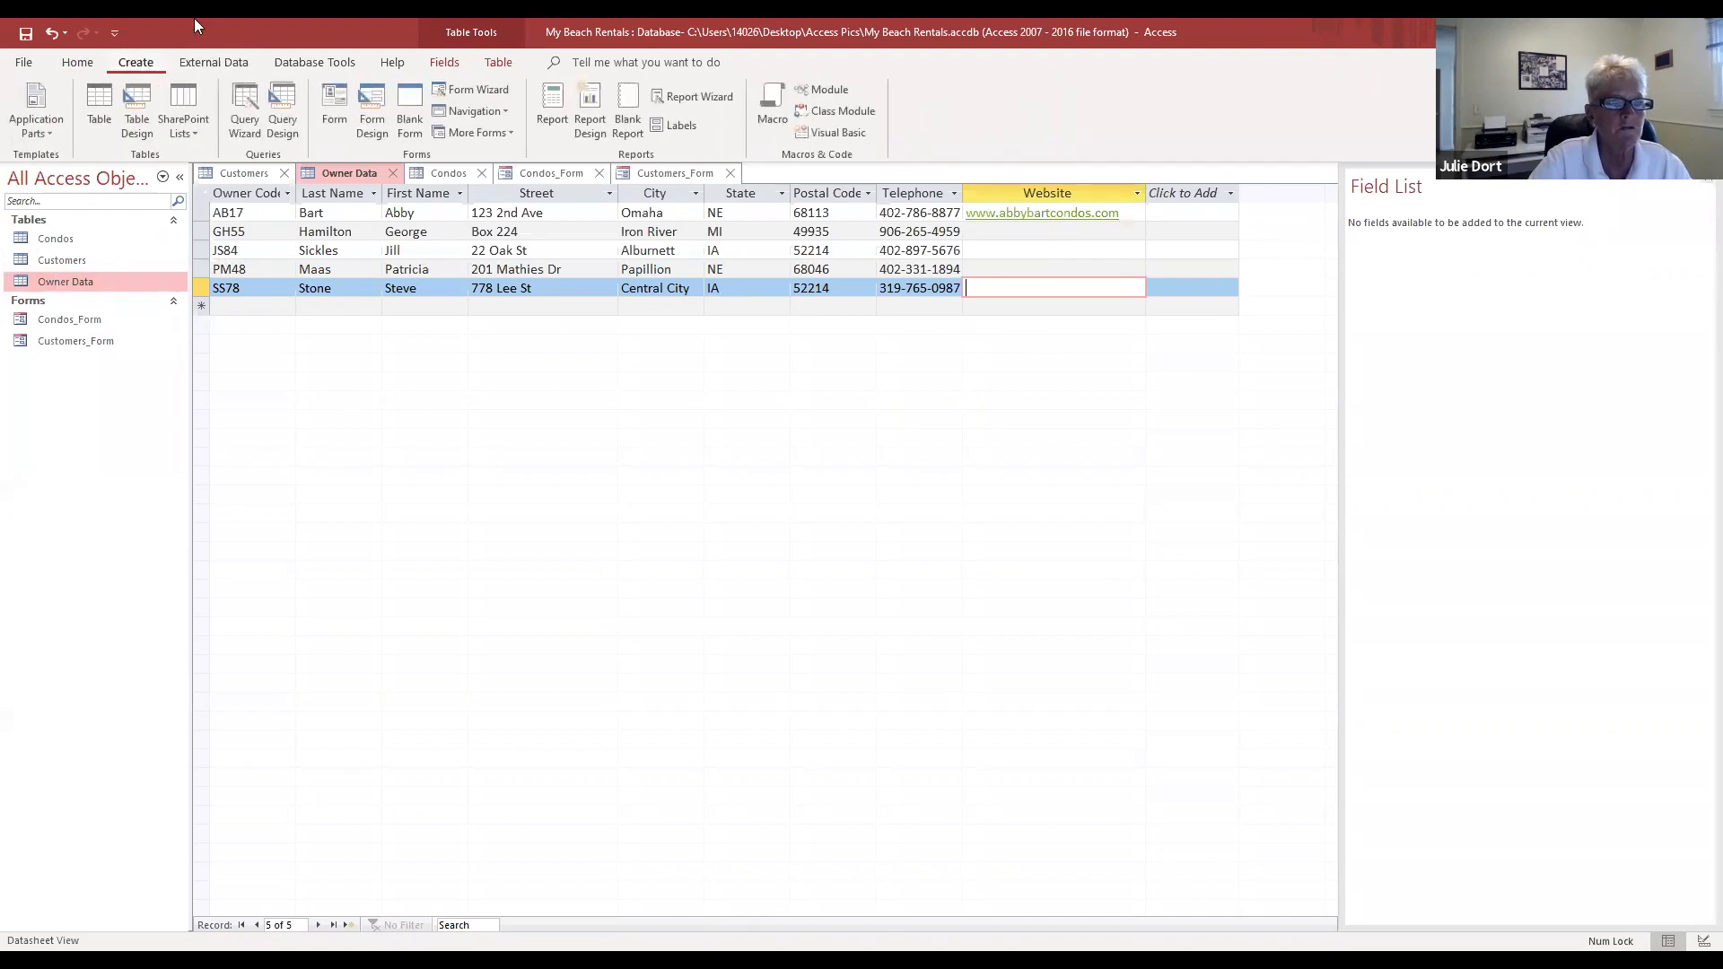
{"action": "left_click", "coordinate": [330, 97]}
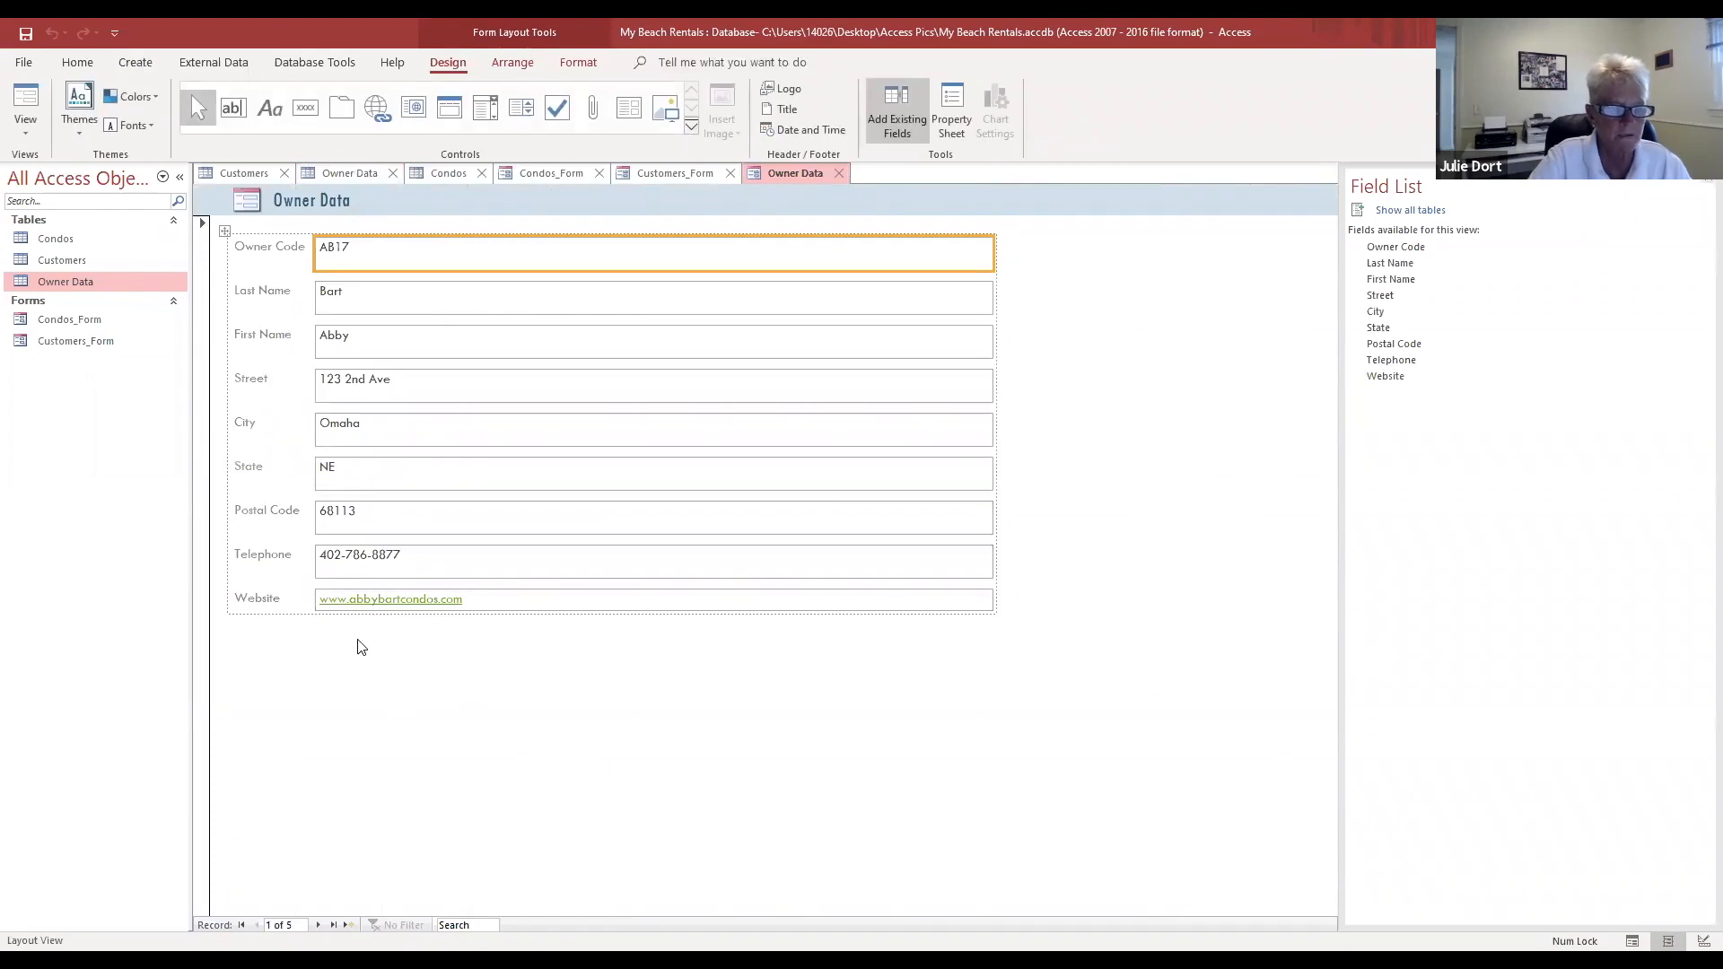
Step: Browse forward through all records in the new owner form and return to the first one
{"action": "left_click", "coordinate": [318, 924]}
{"action": "left_click", "coordinate": [318, 924]}
{"action": "left_click", "coordinate": [318, 924]}
{"action": "left_click", "coordinate": [318, 924]}
{"action": "left_click", "coordinate": [320, 924]}
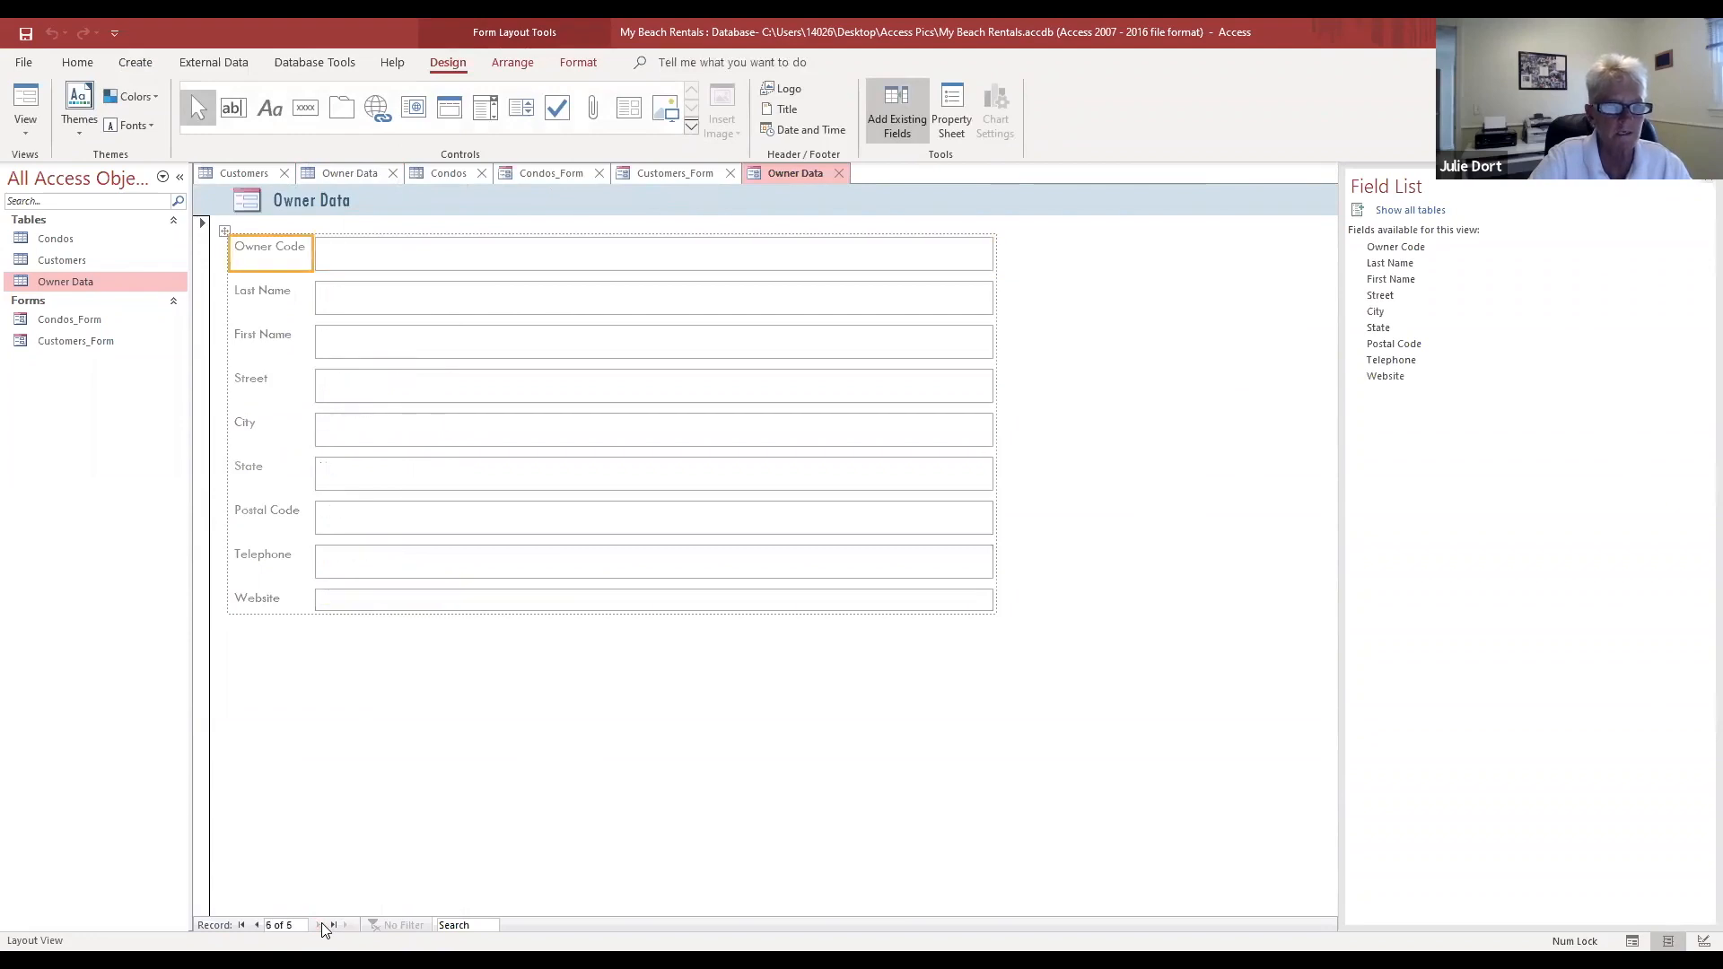
{"action": "left_click", "coordinate": [256, 924]}
{"action": "left_click", "coordinate": [257, 924]}
{"action": "left_click", "coordinate": [258, 924]}
{"action": "left_click", "coordinate": [259, 924]}
{"action": "left_click", "coordinate": [258, 924]}
{"action": "left_click", "coordinate": [337, 713]}
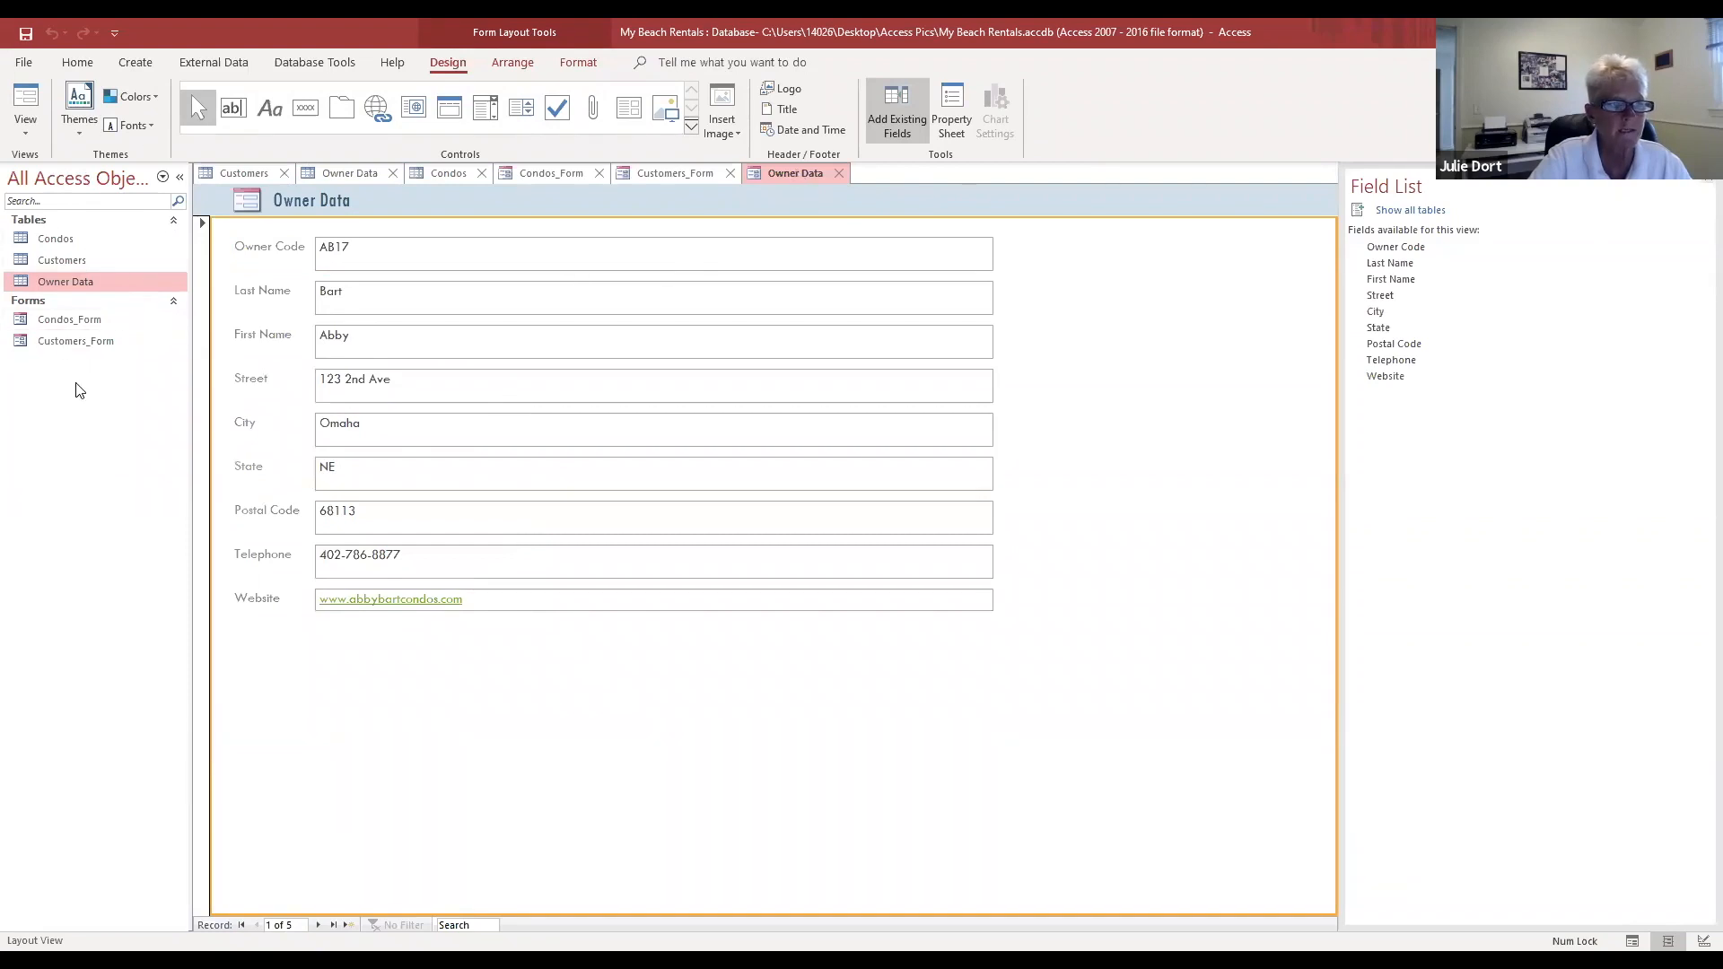
Step: Save the new owner form under the name Owner_Form
{"action": "right_click", "coordinate": [786, 172]}
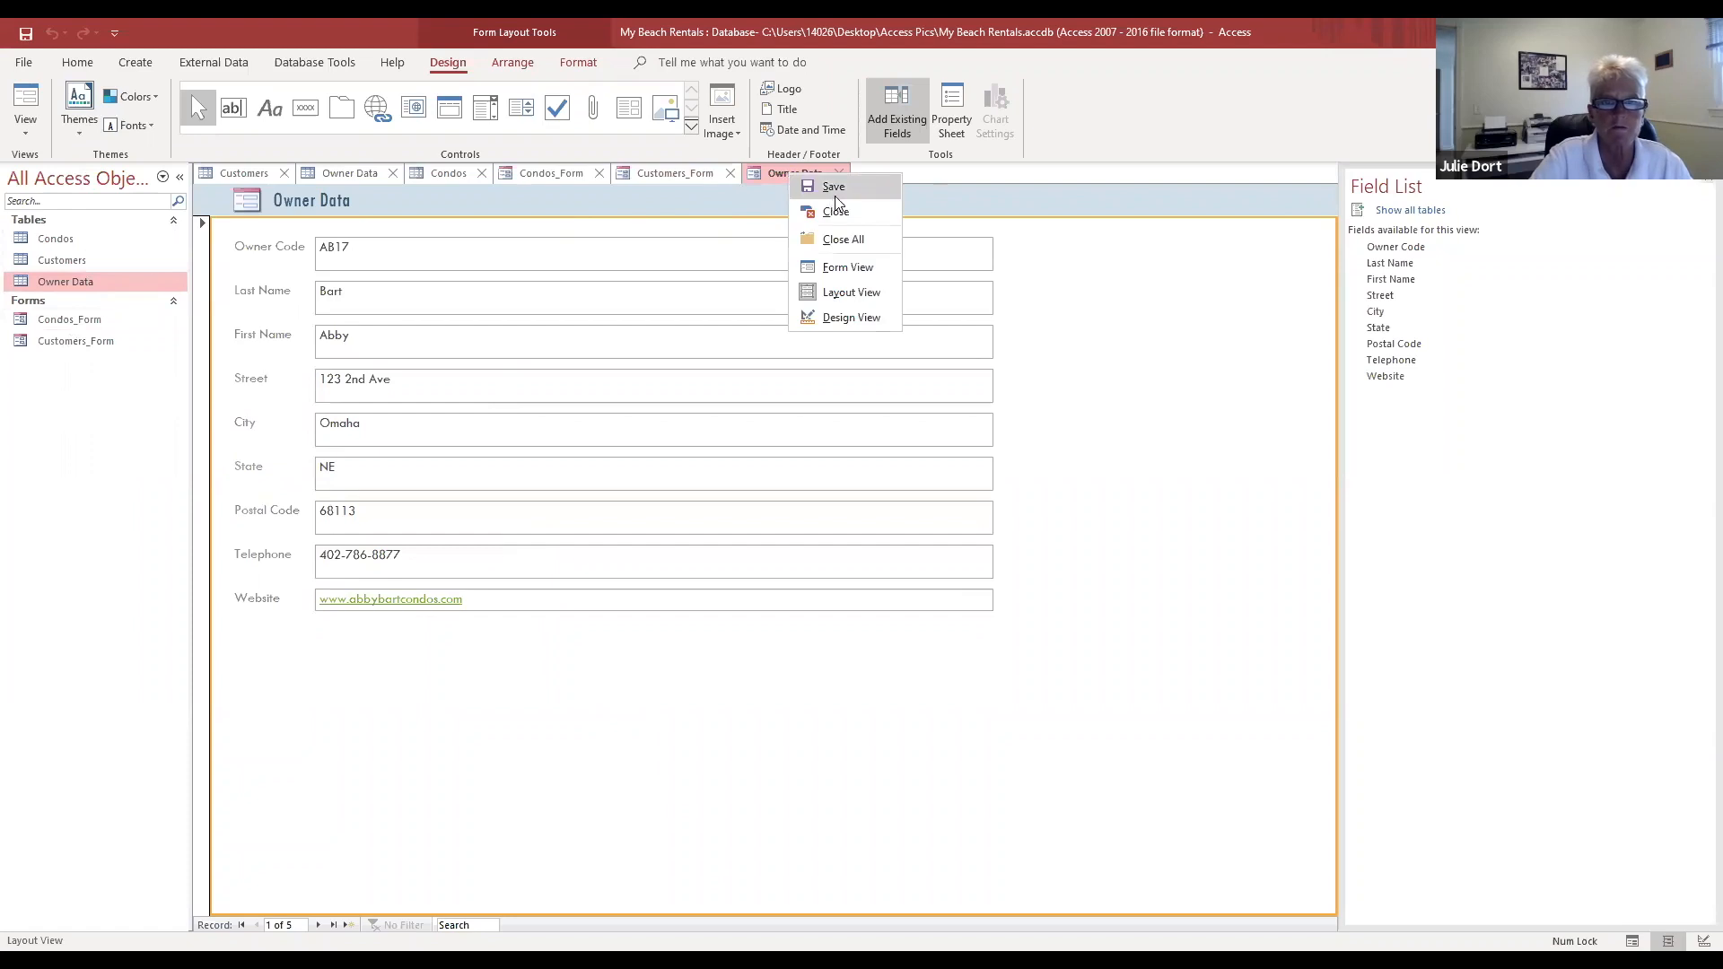
{"action": "left_click", "coordinate": [834, 187]}
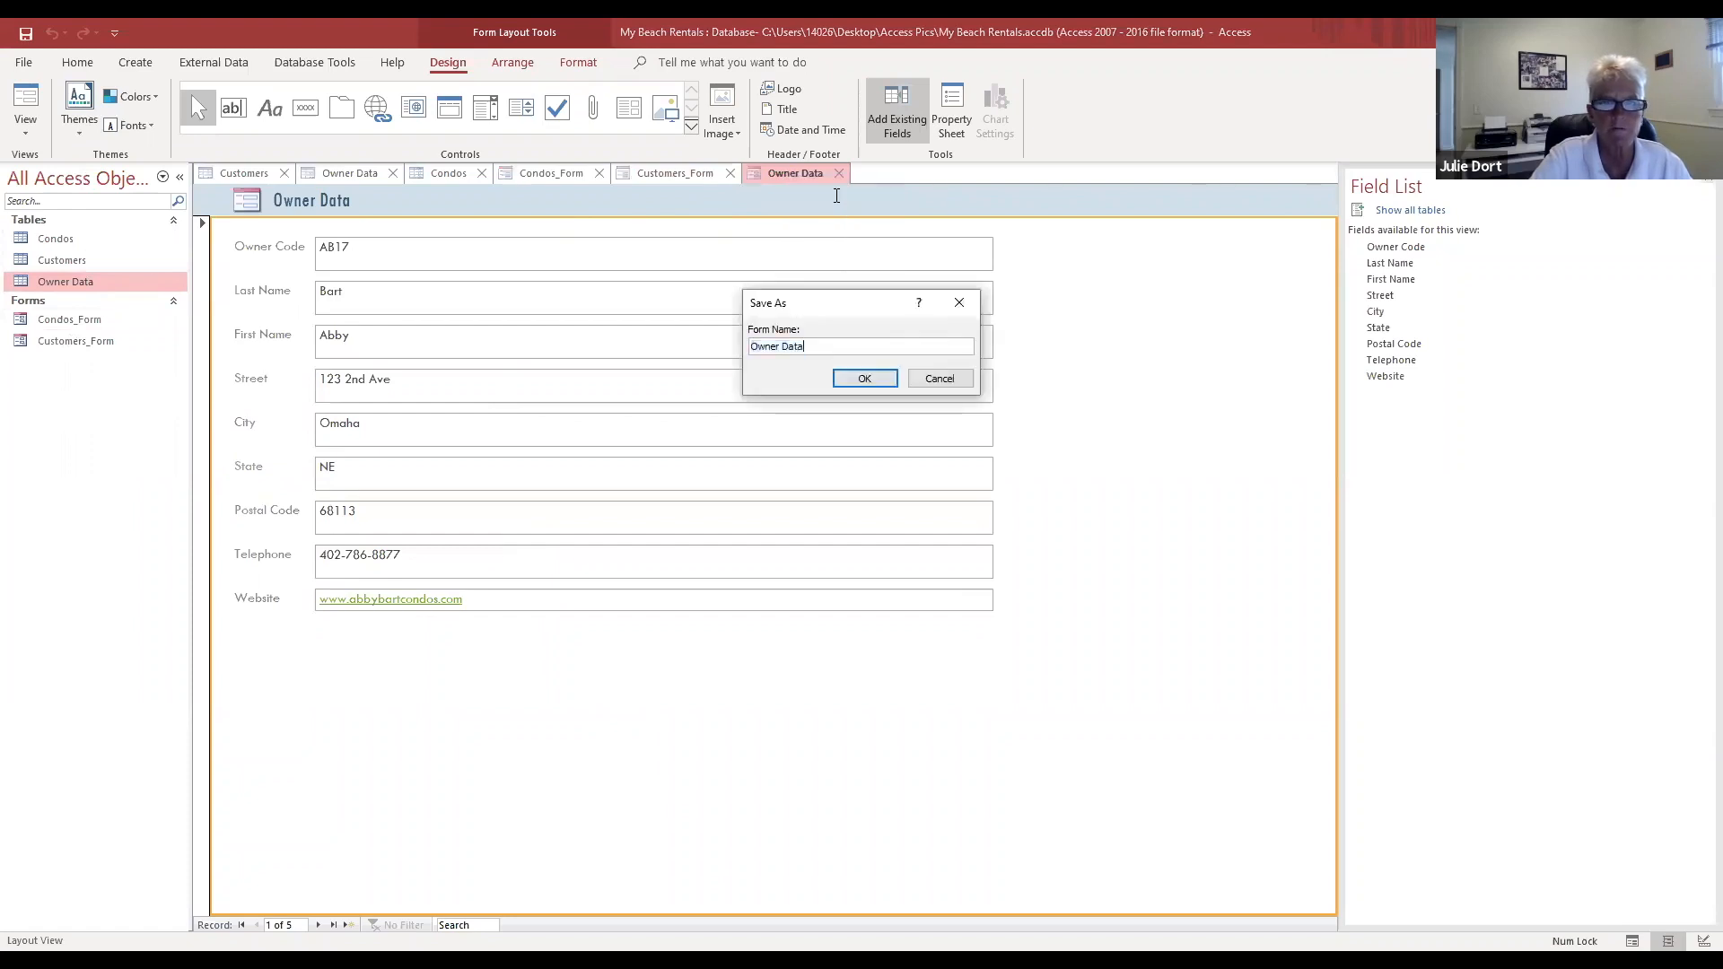
{"action": "key", "text": "BackSpace"}
{"action": "key", "text": "BackSpace"}
{"action": "key", "text": "BackSpace"}
{"action": "key", "text": "BackSpace"}
{"action": "key", "text": "BackSpace"}
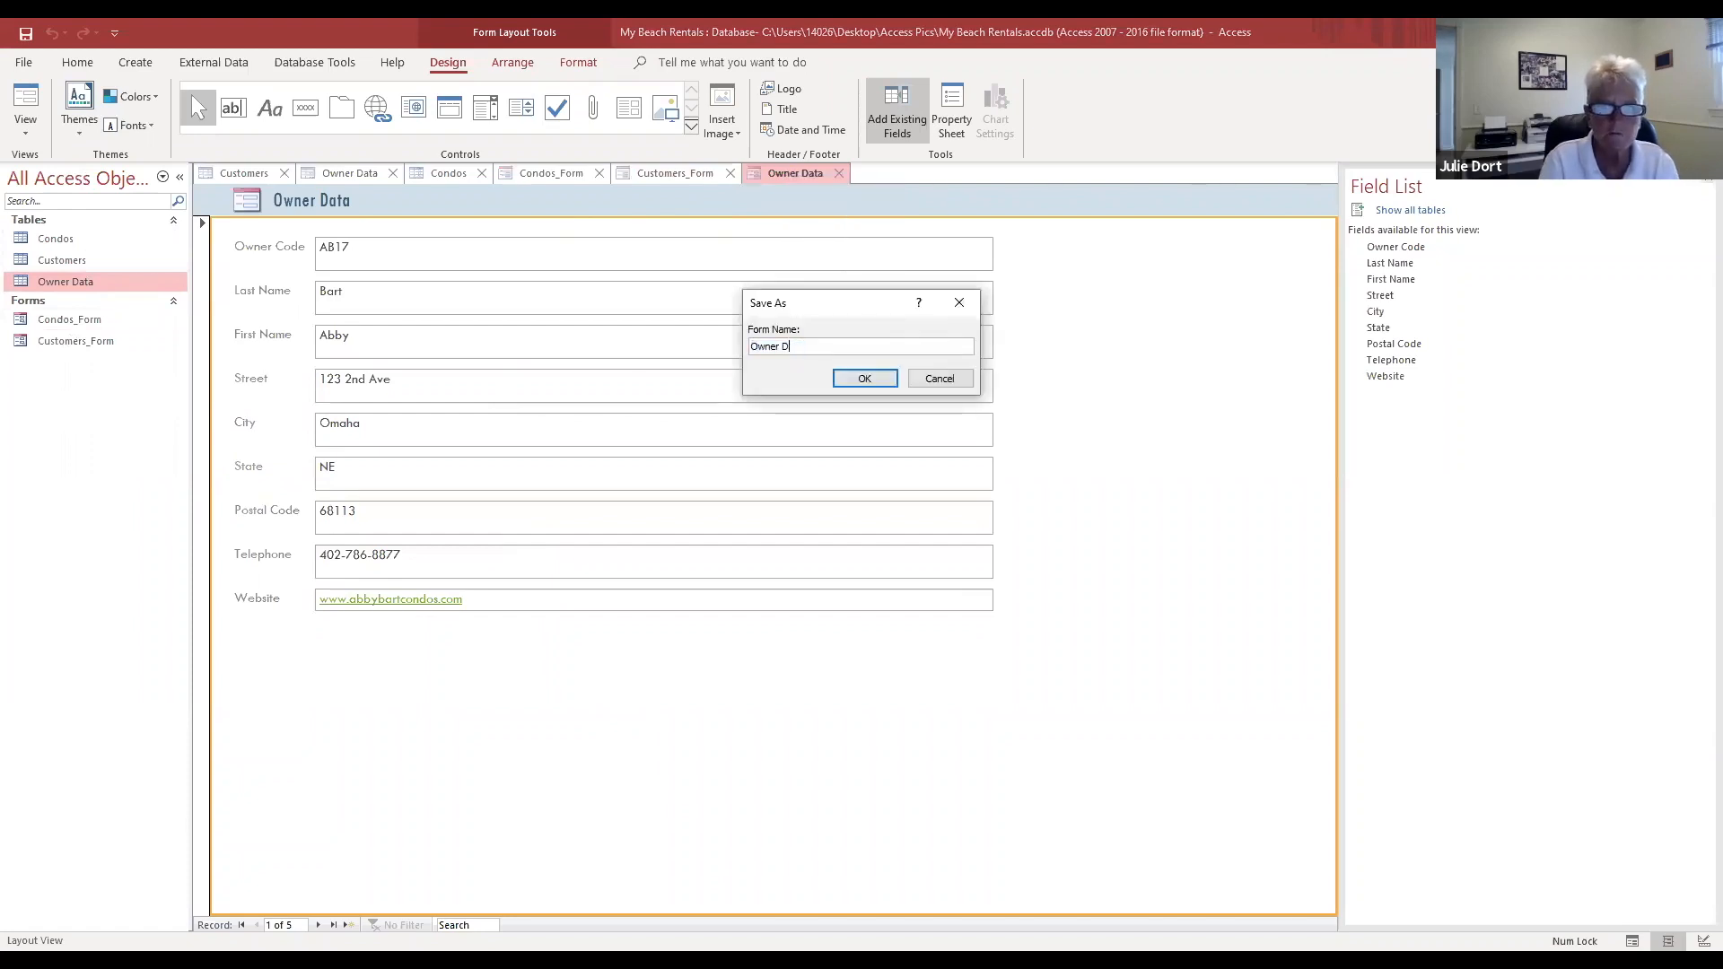
{"action": "type", "text": "_Form"}
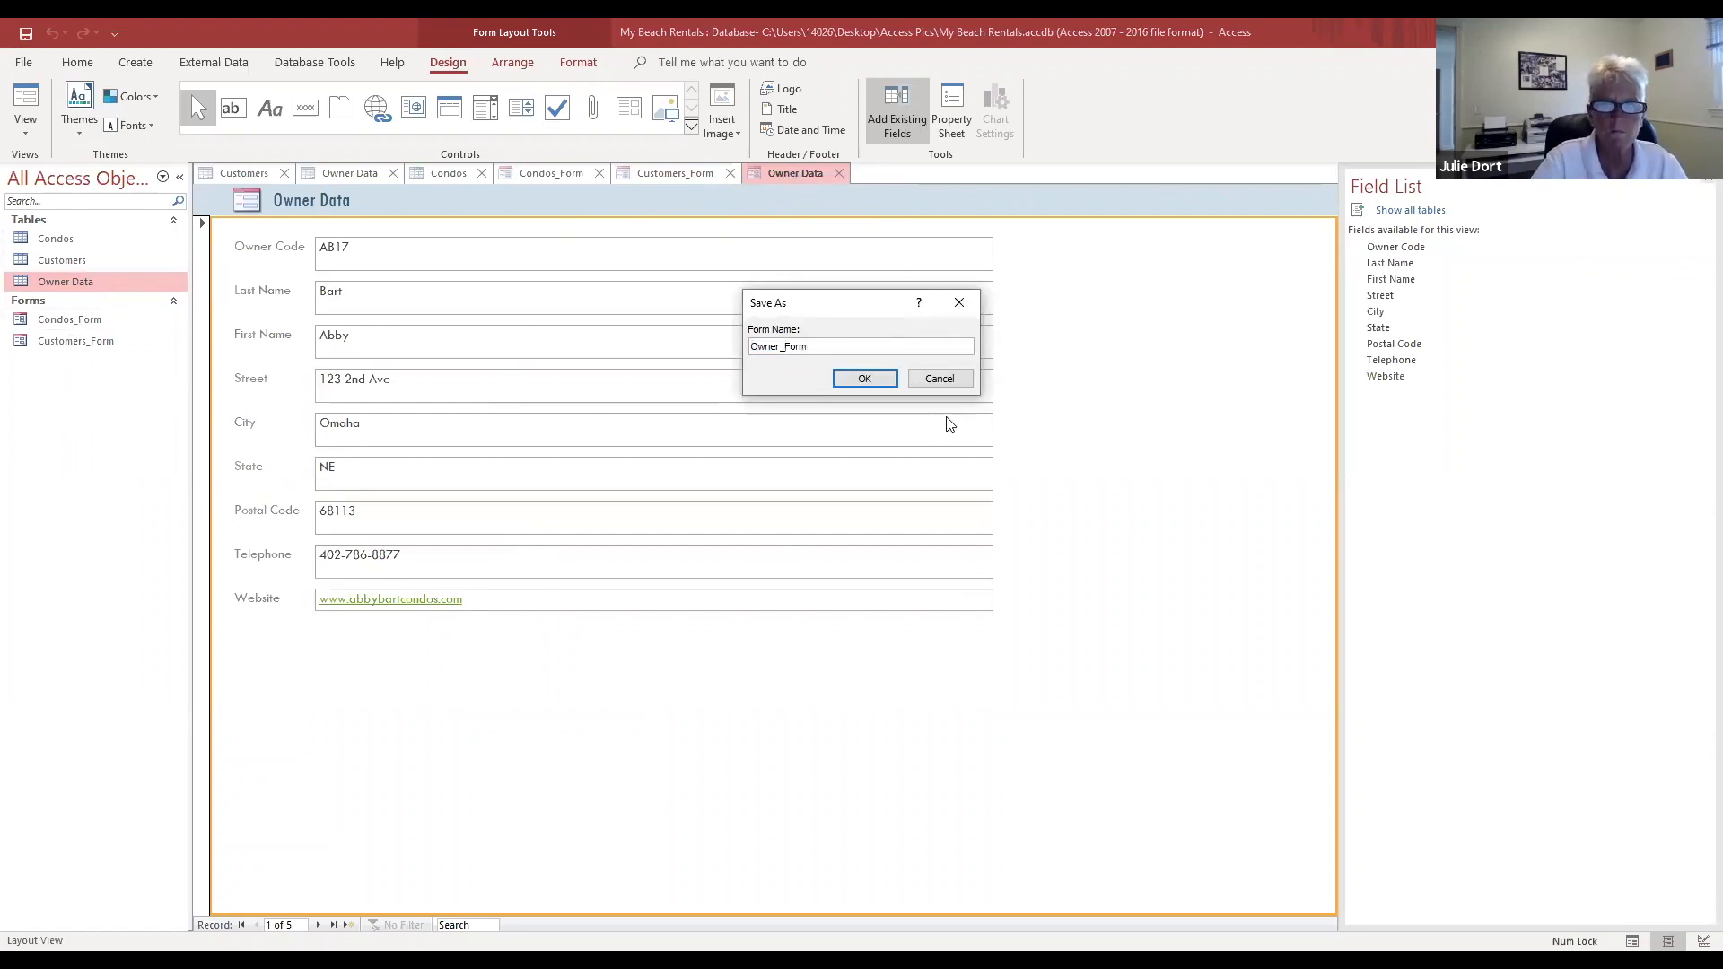
{"action": "left_click", "coordinate": [866, 377]}
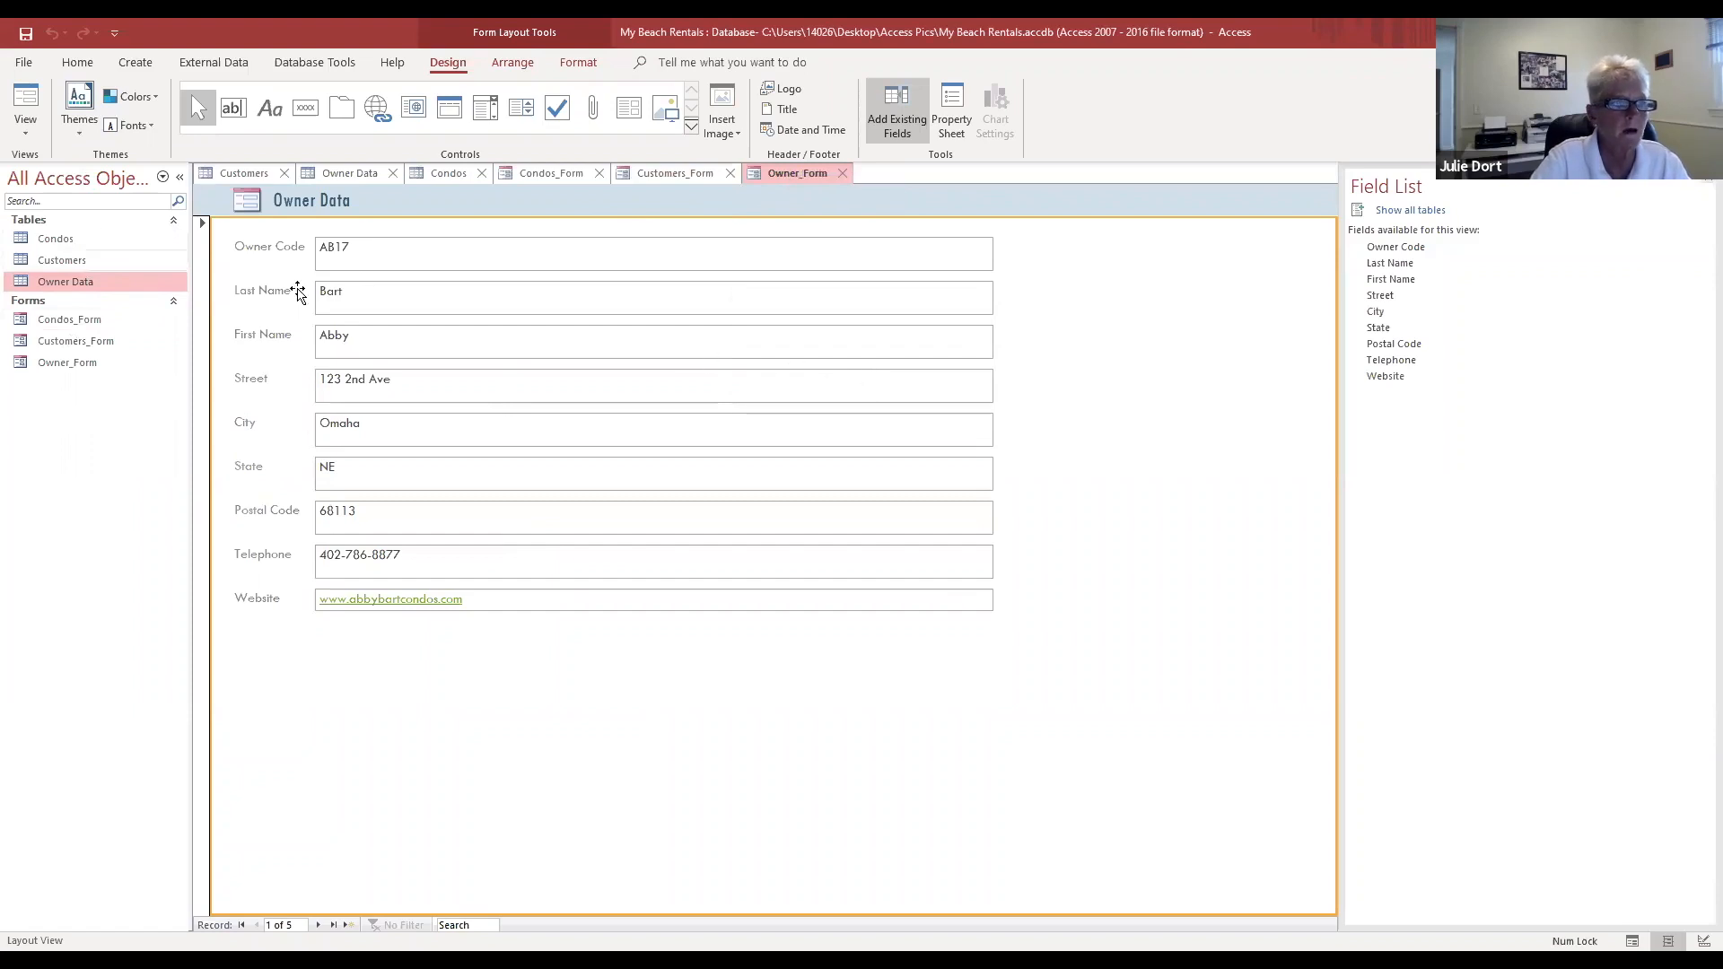
Step: Close Owner_Form, Customers_Form and Condos_Form, saving the design changes to Condos_Form
{"action": "left_click", "coordinate": [846, 175]}
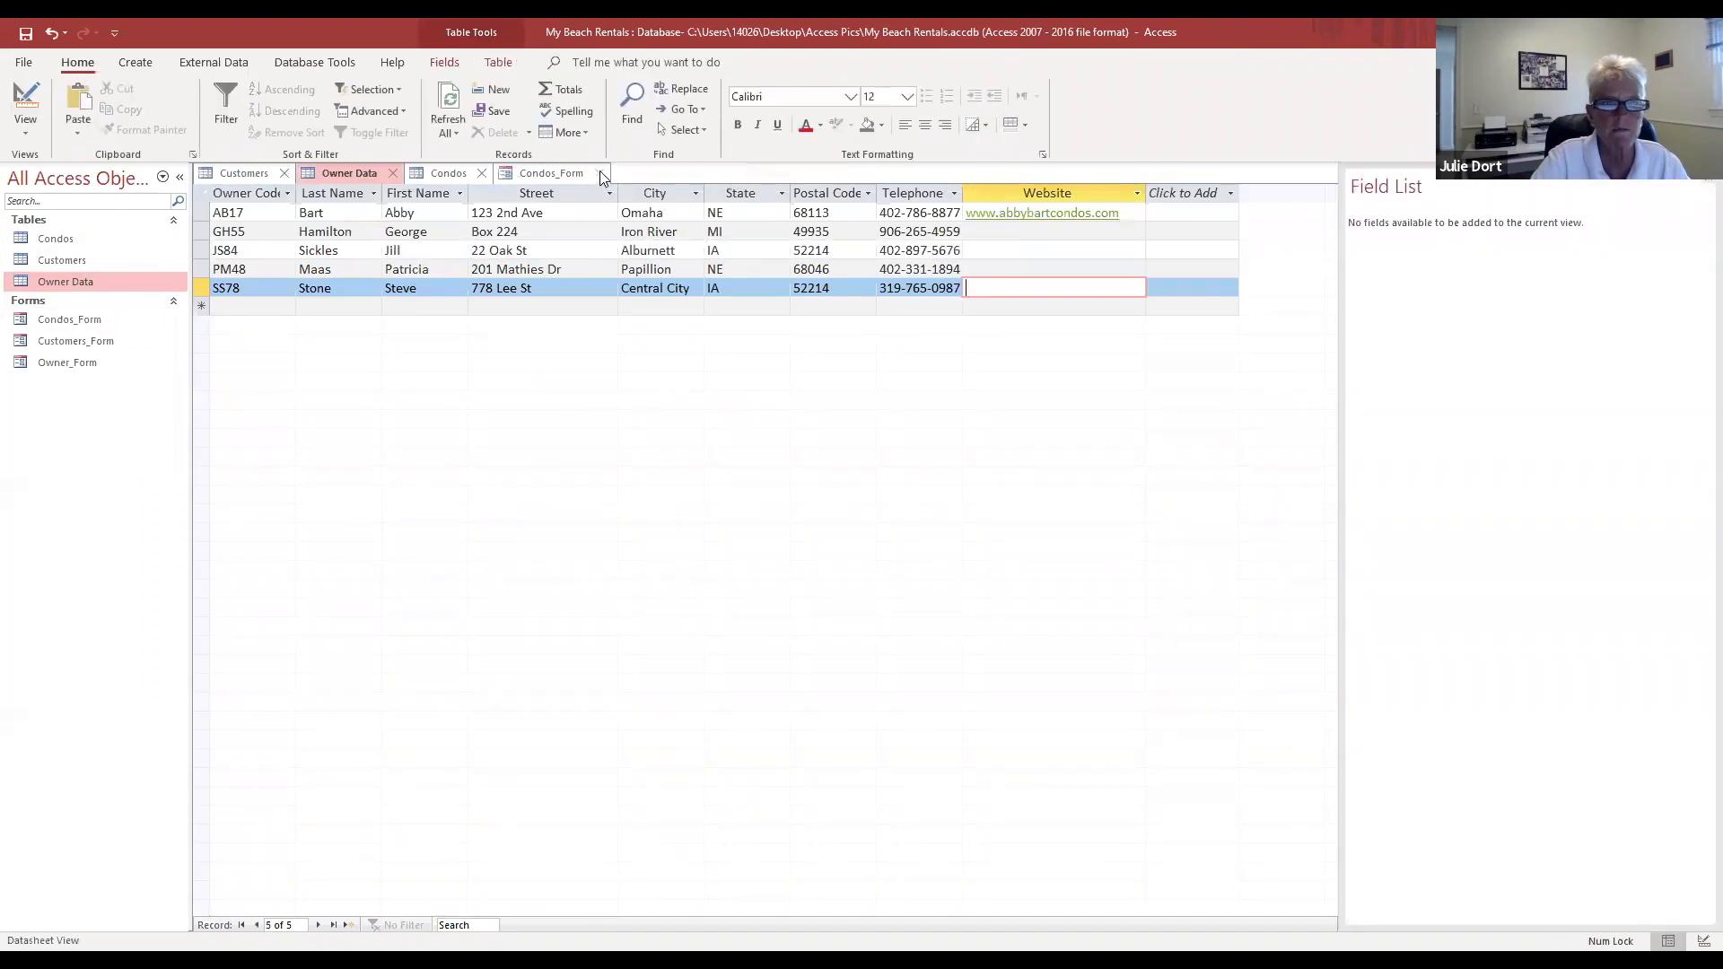
{"action": "left_click", "coordinate": [597, 173]}
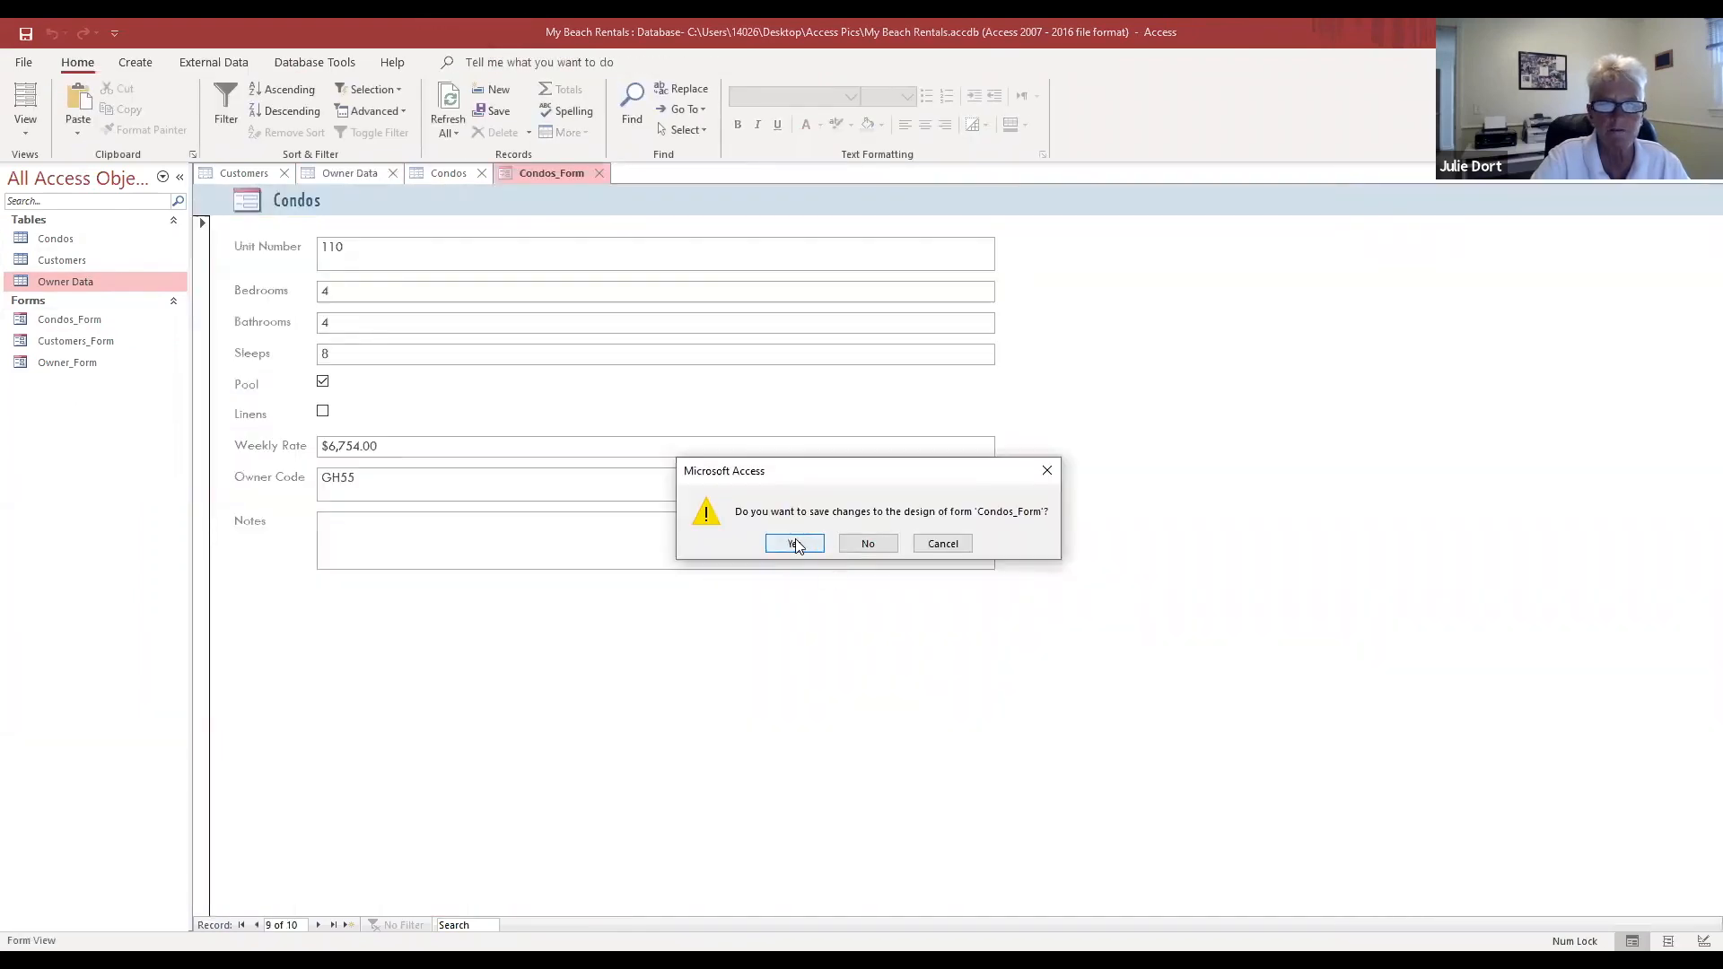
{"action": "left_click", "coordinate": [794, 544]}
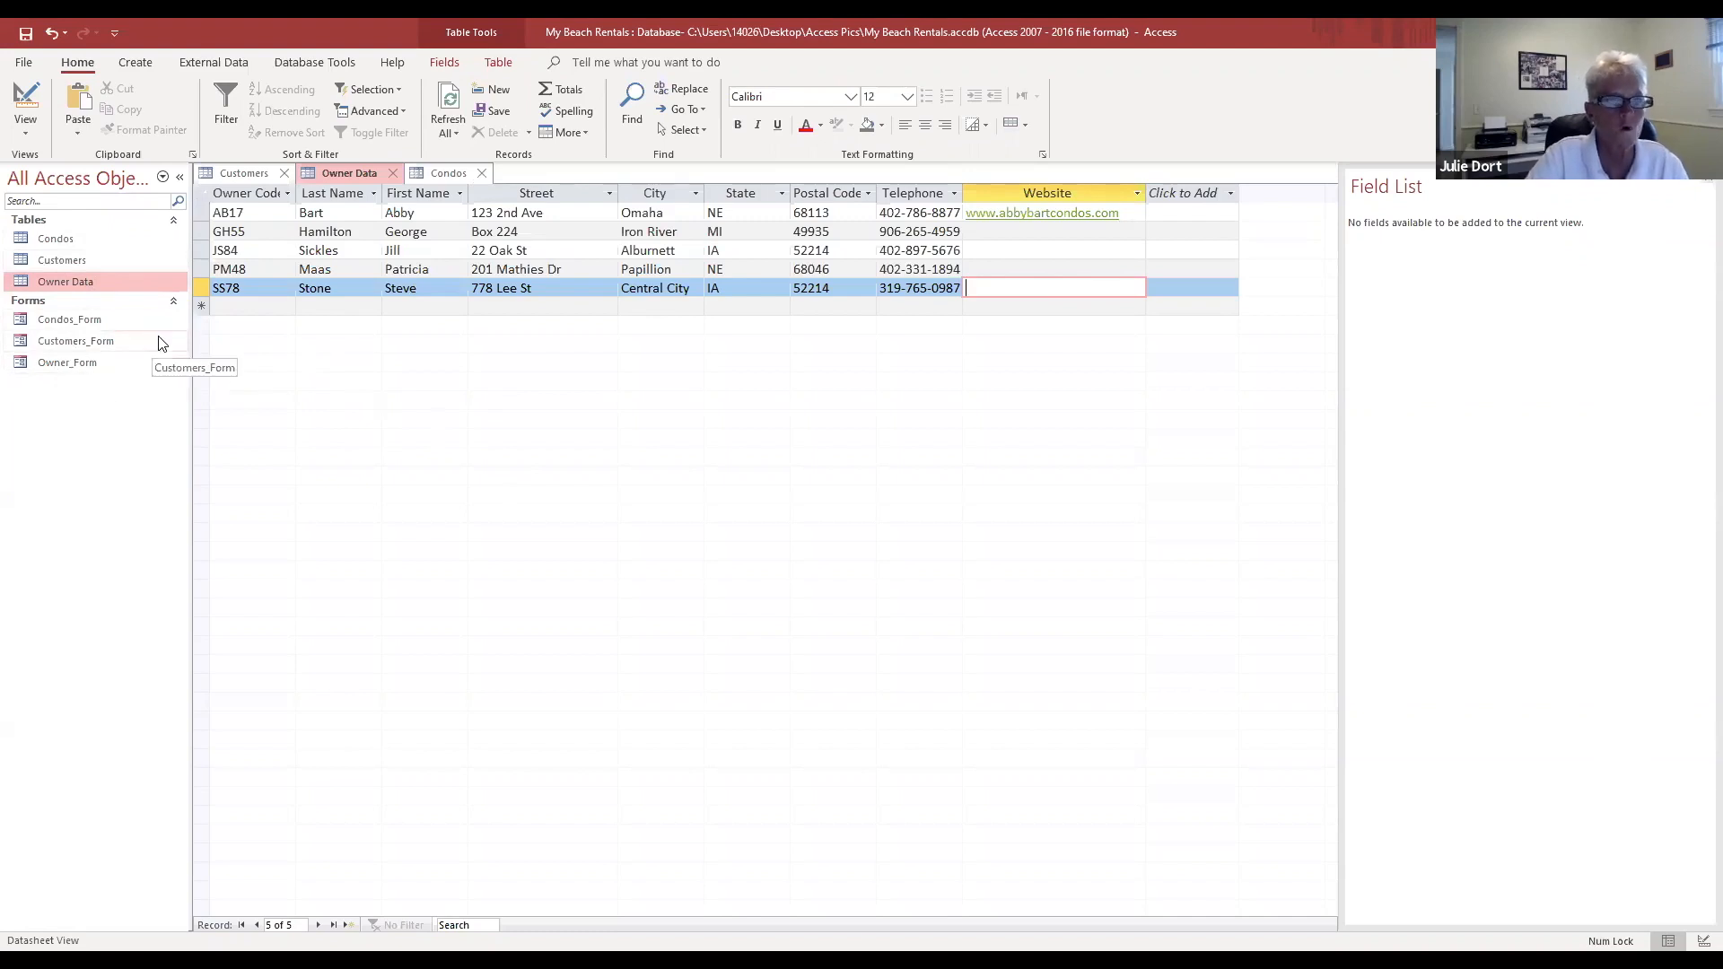
Step: Start a new query in Design View and add the Condos table as its source
{"action": "left_click", "coordinate": [137, 63]}
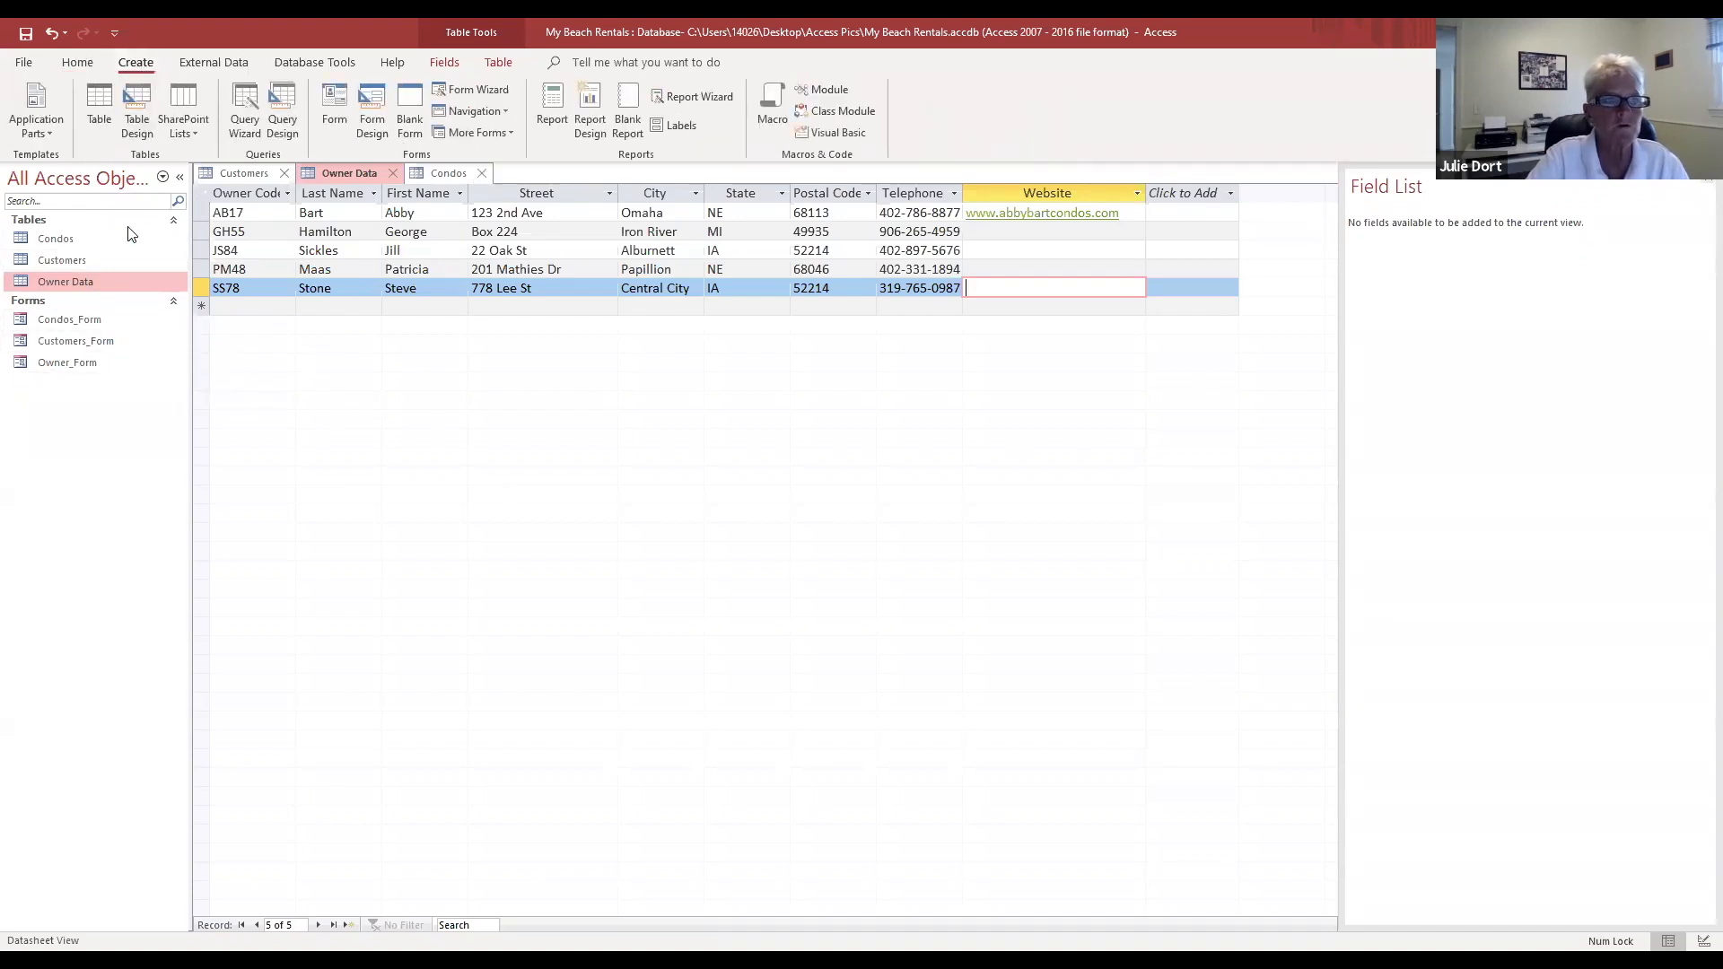
{"action": "left_click", "coordinate": [289, 97]}
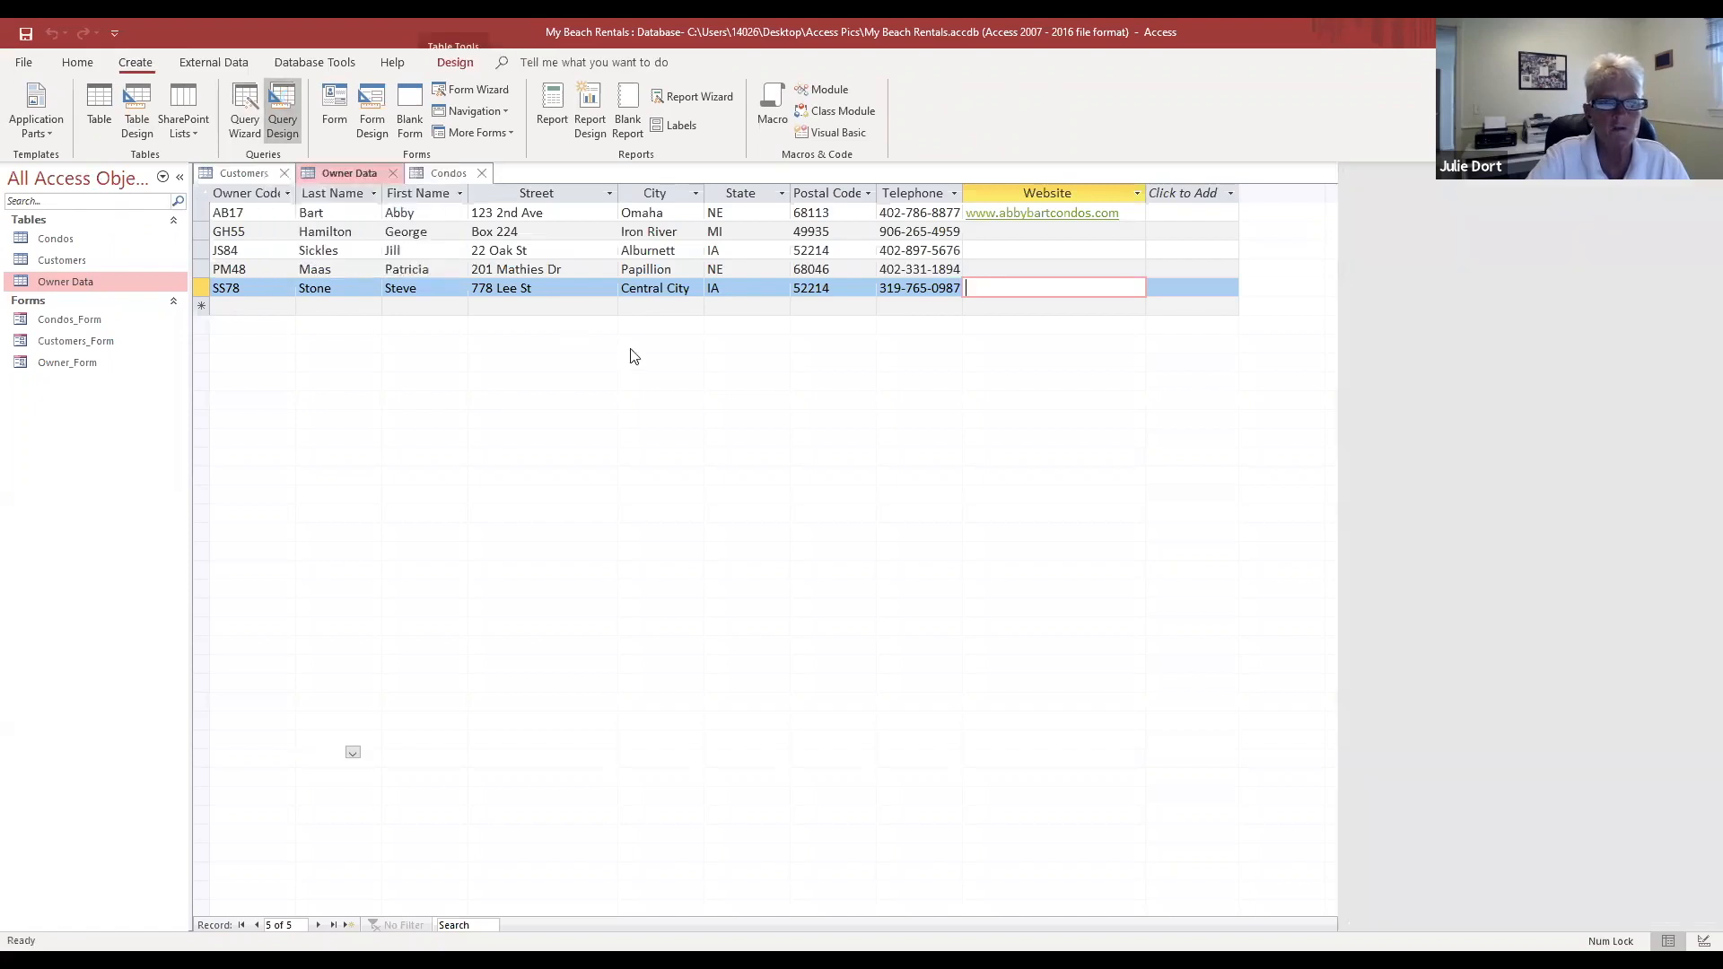
{"action": "left_click_drag", "start_coordinate": [828, 426], "coordinate": [768, 220]}
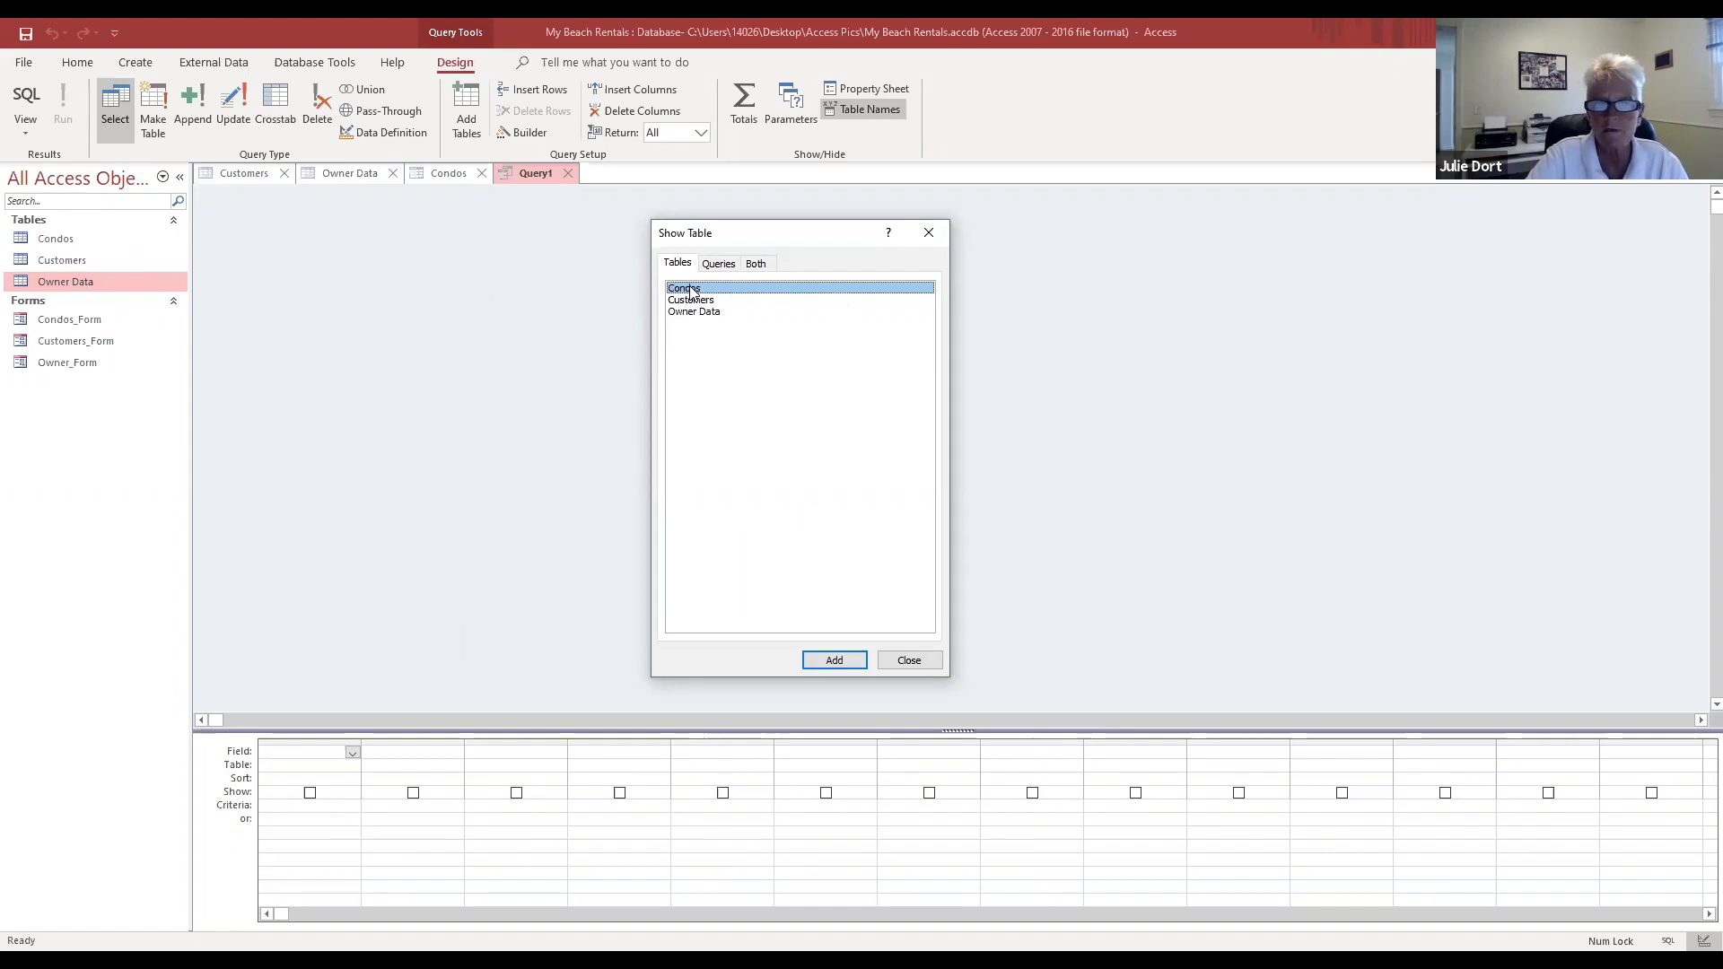
{"action": "left_click", "coordinate": [834, 661]}
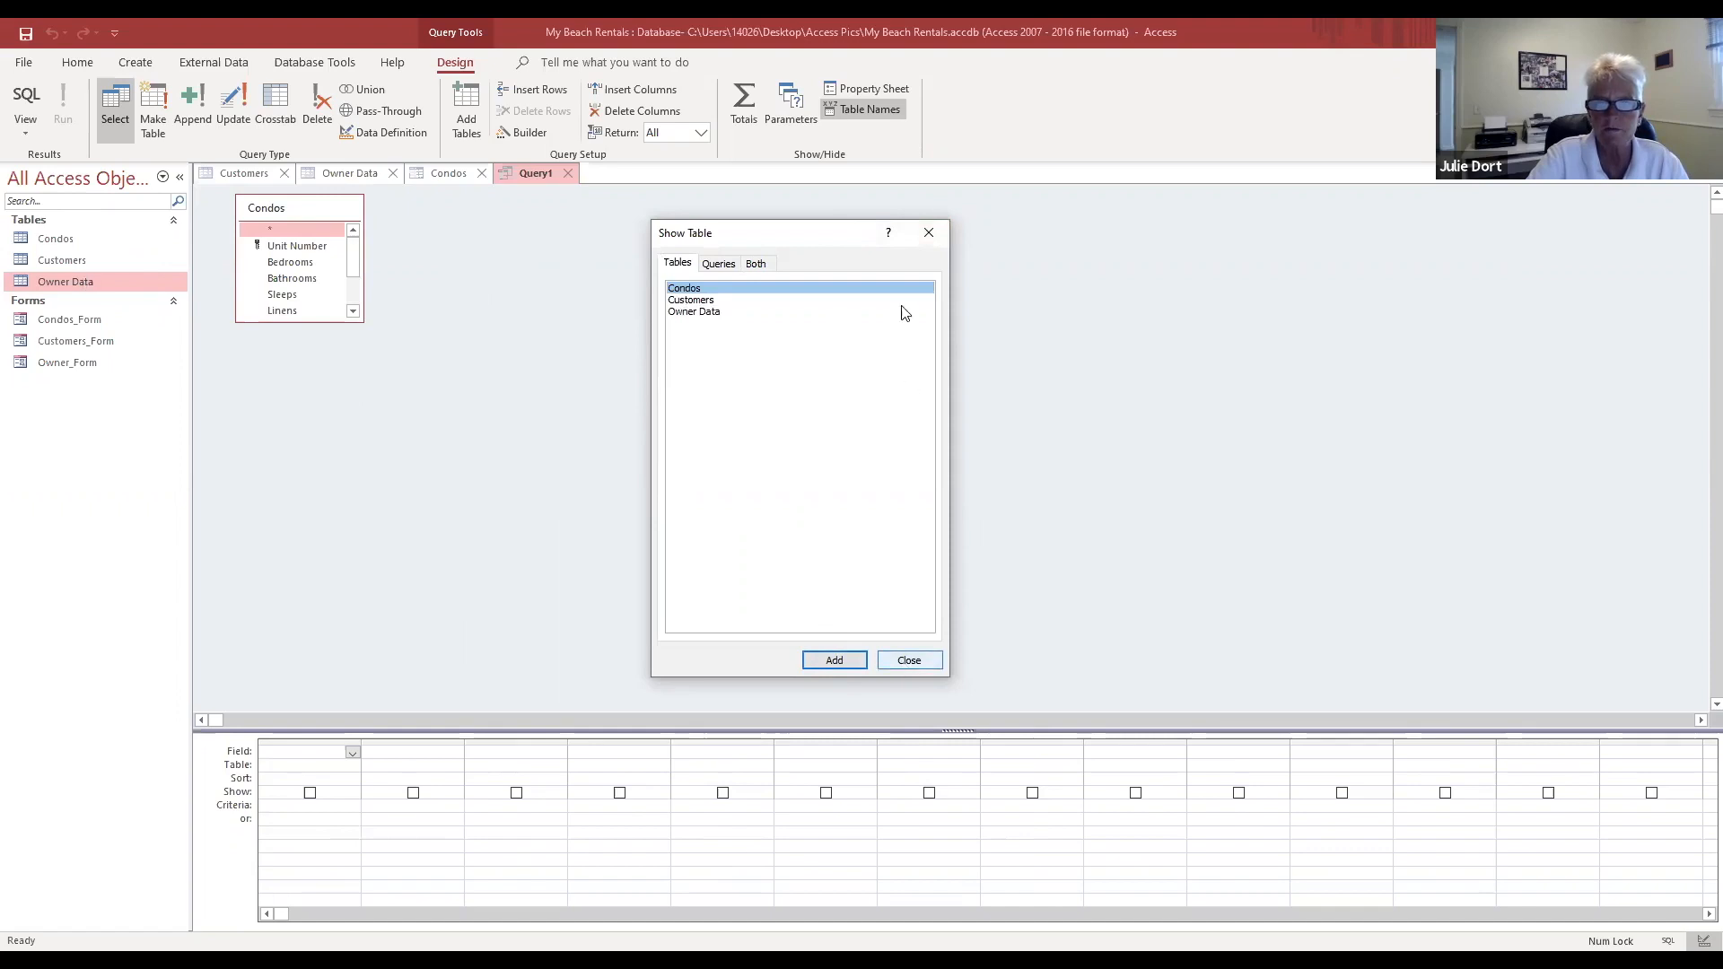
{"action": "left_click", "coordinate": [914, 662]}
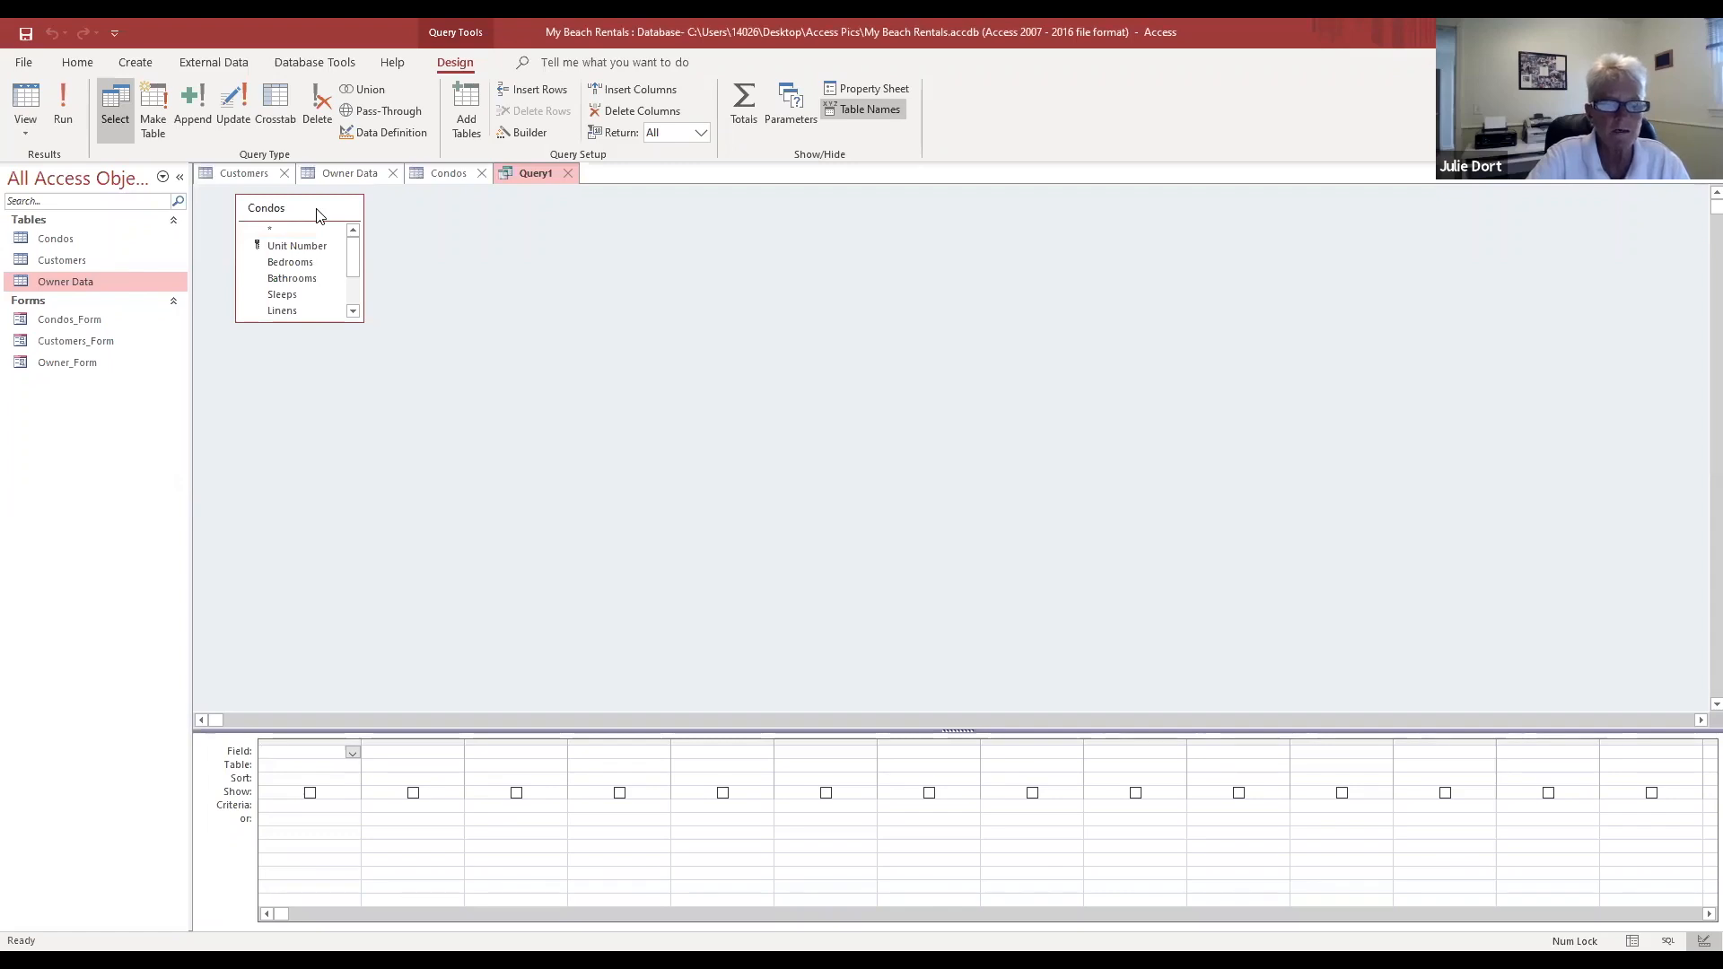
Step: Move and enlarge the Condos field list to show all its fields, and add Unit Number to the query grid
{"action": "left_click_drag", "start_coordinate": [318, 215], "coordinate": [586, 236]}
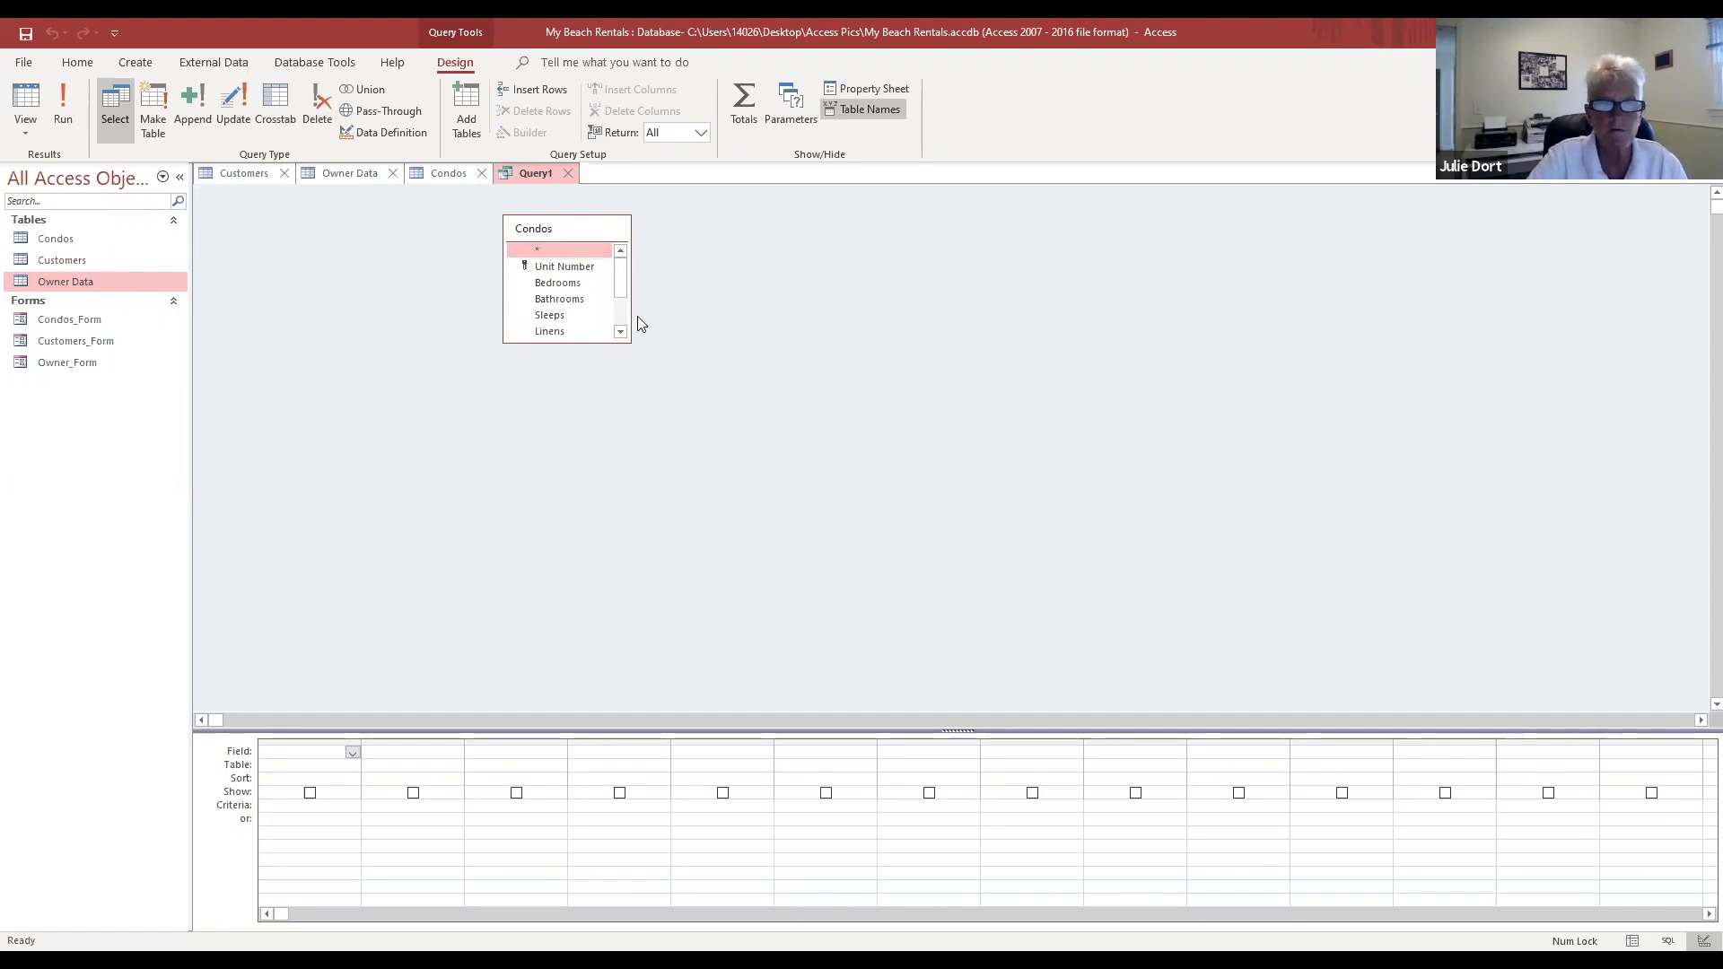
{"action": "left_click", "coordinate": [620, 332]}
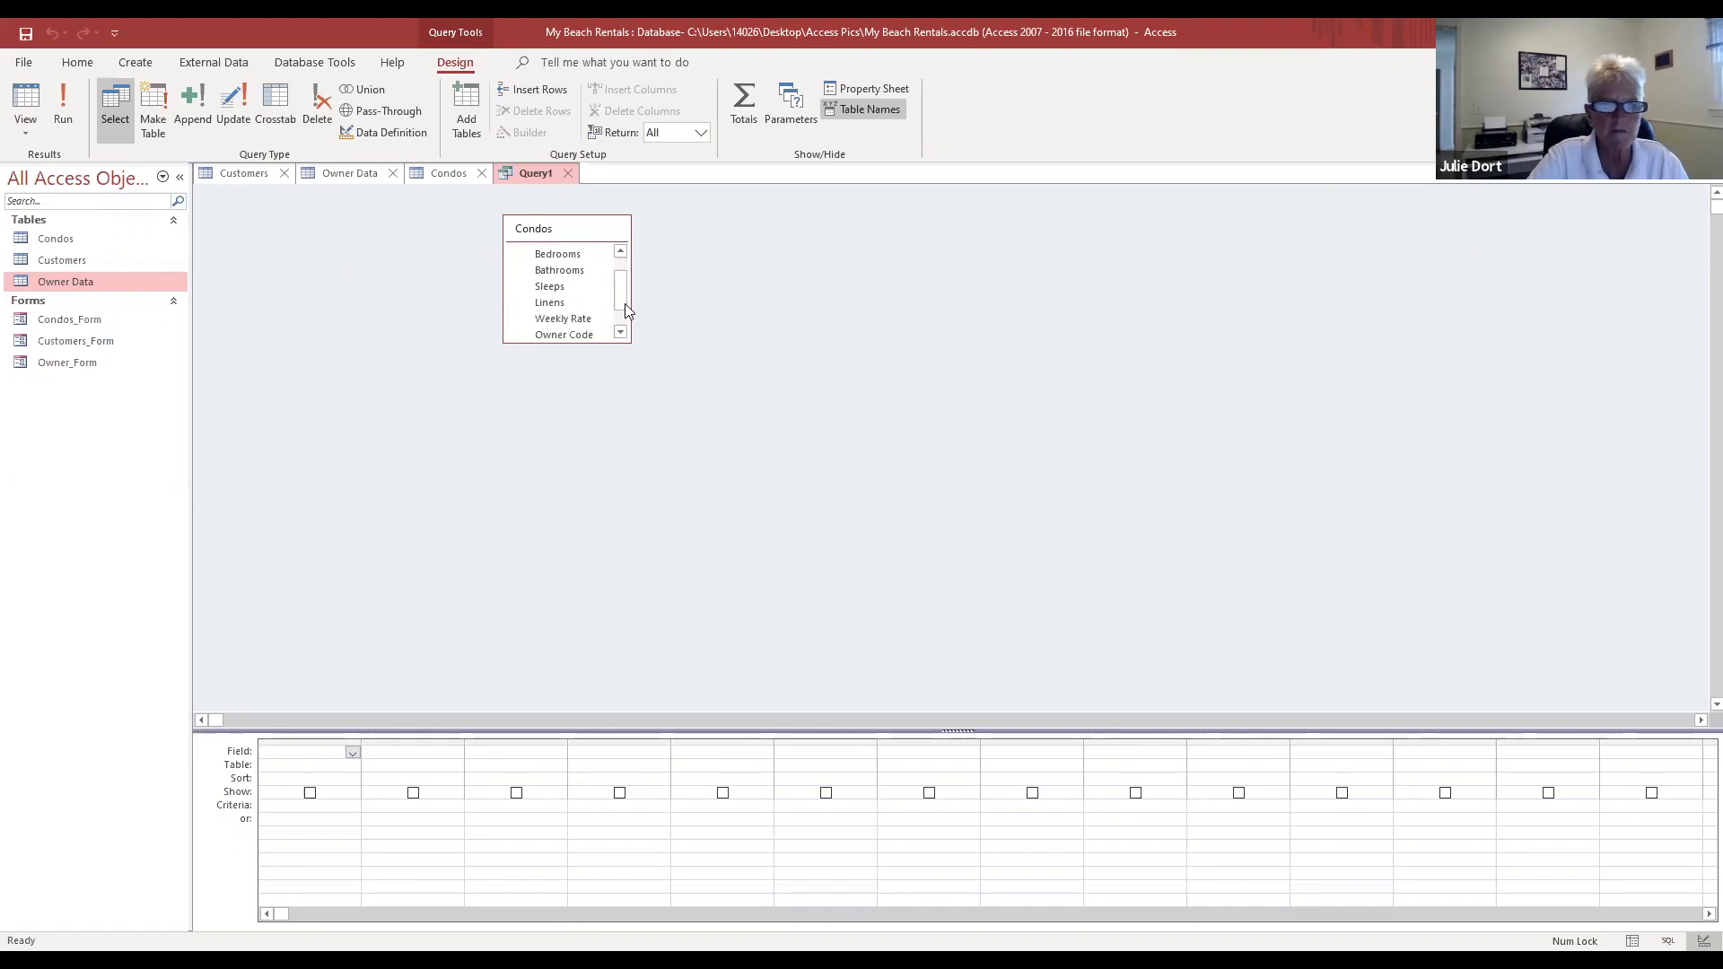
{"action": "left_click_drag", "start_coordinate": [624, 304], "coordinate": [626, 275]}
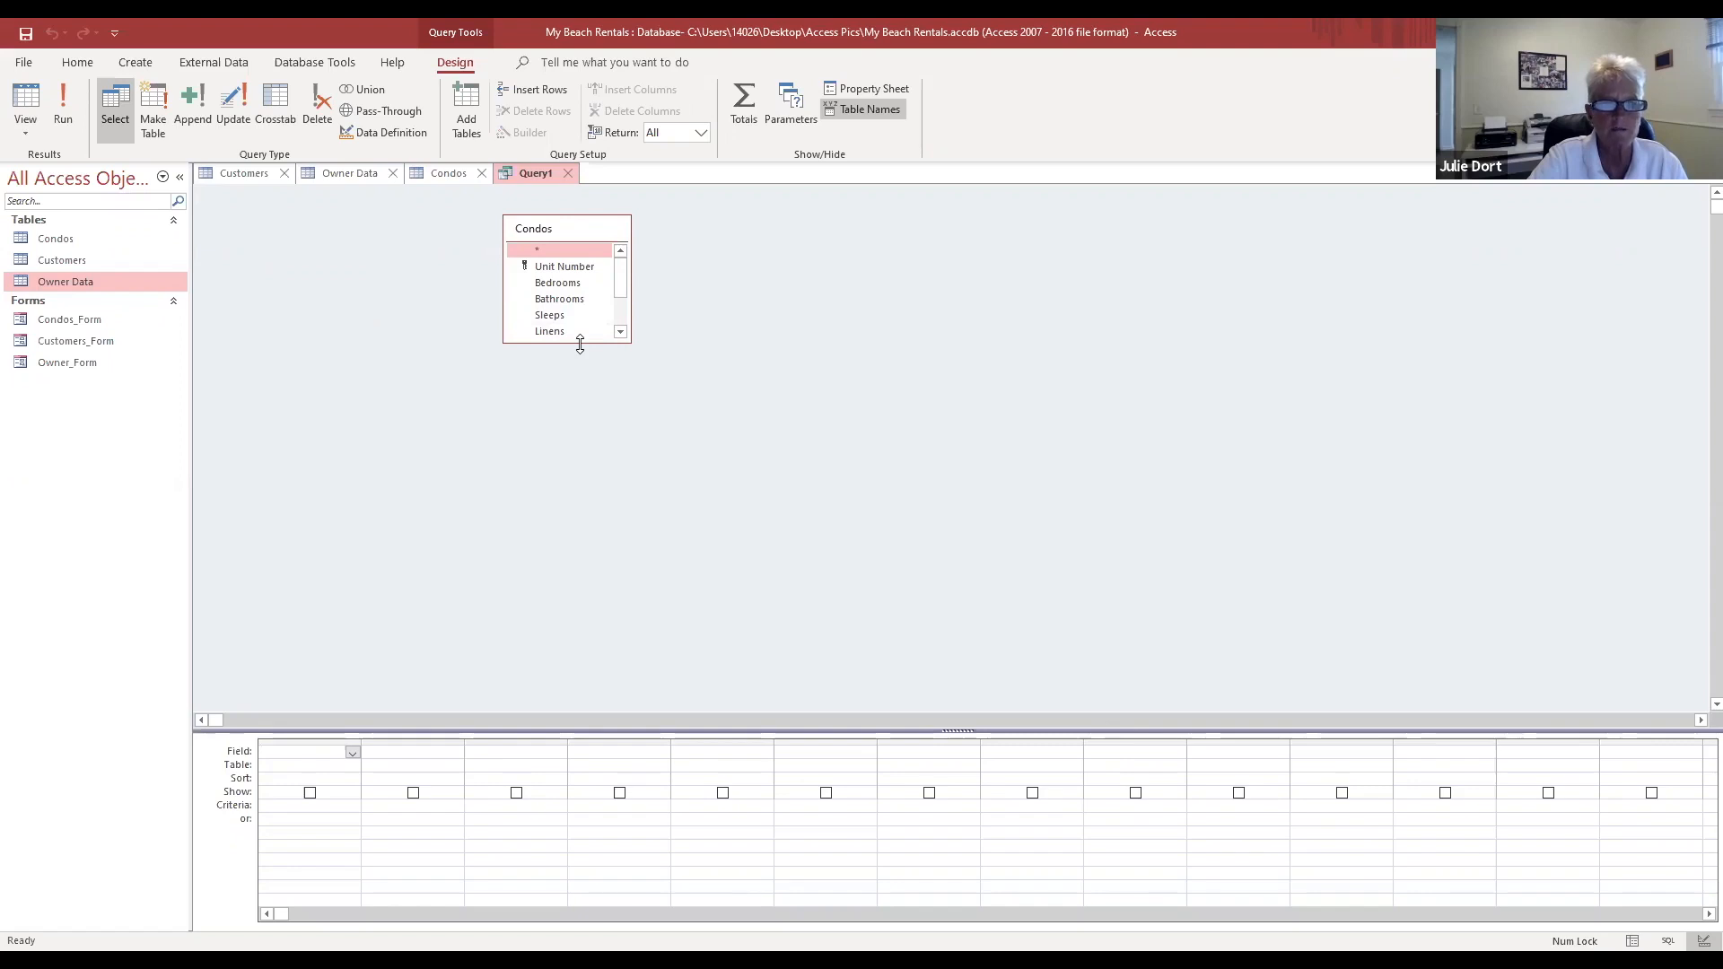
{"action": "left_click_drag", "start_coordinate": [580, 345], "coordinate": [580, 411]}
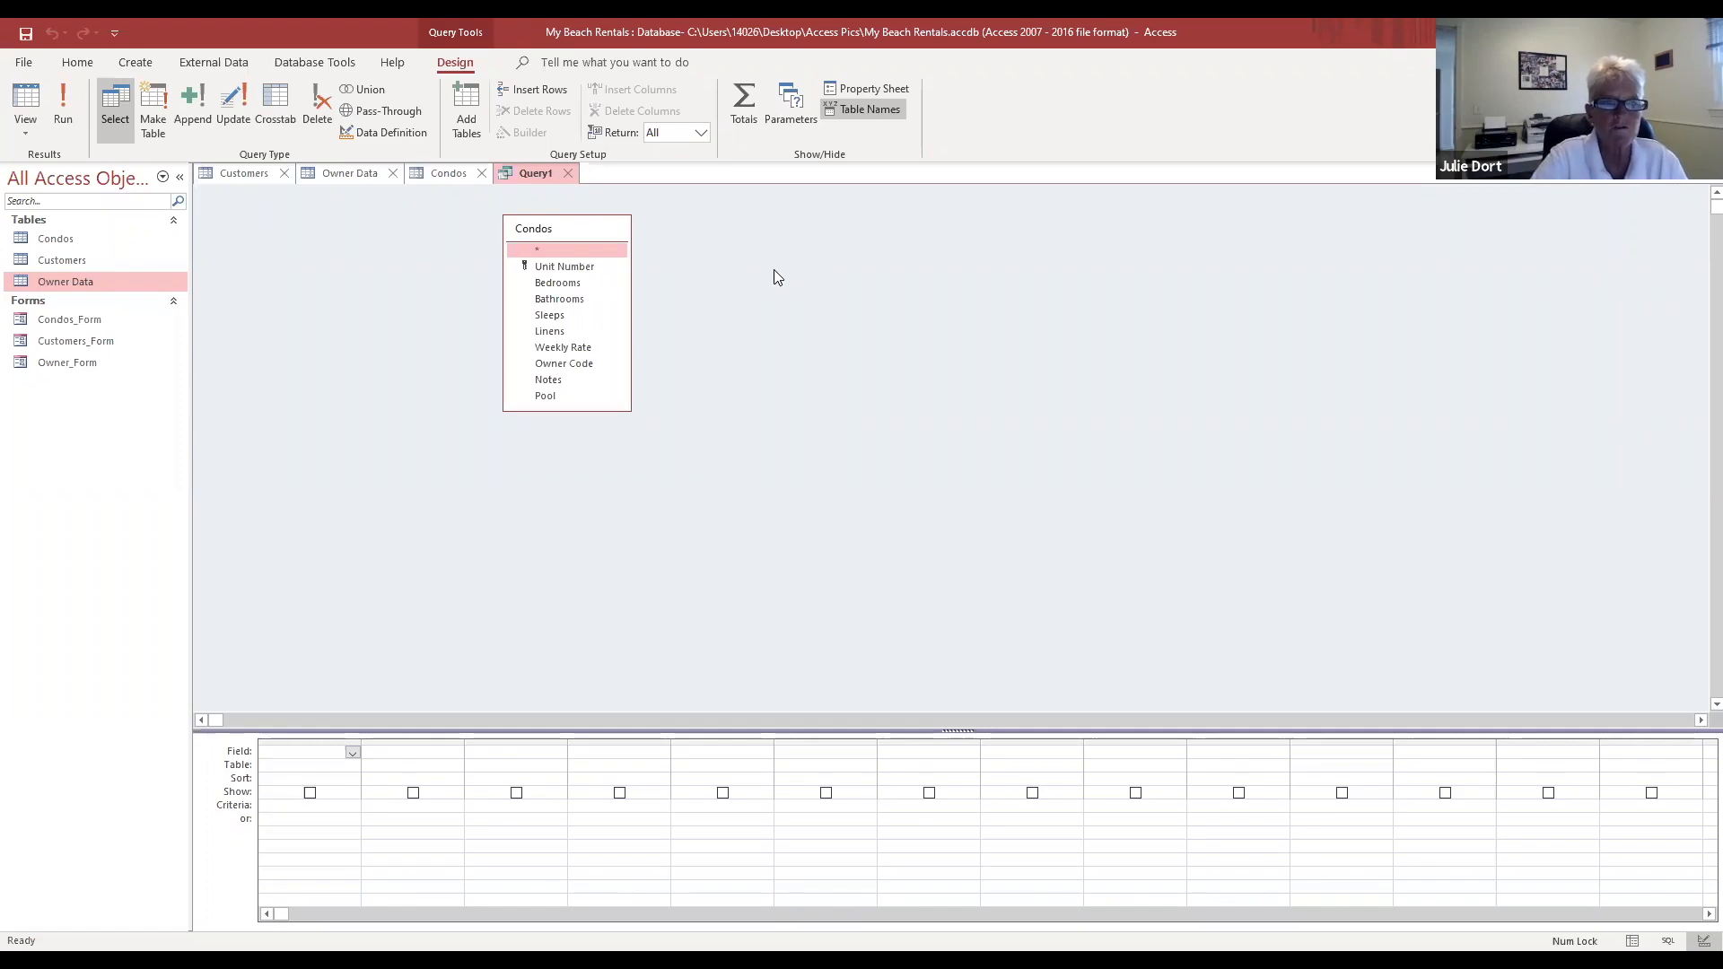
{"action": "left_click", "coordinate": [597, 270]}
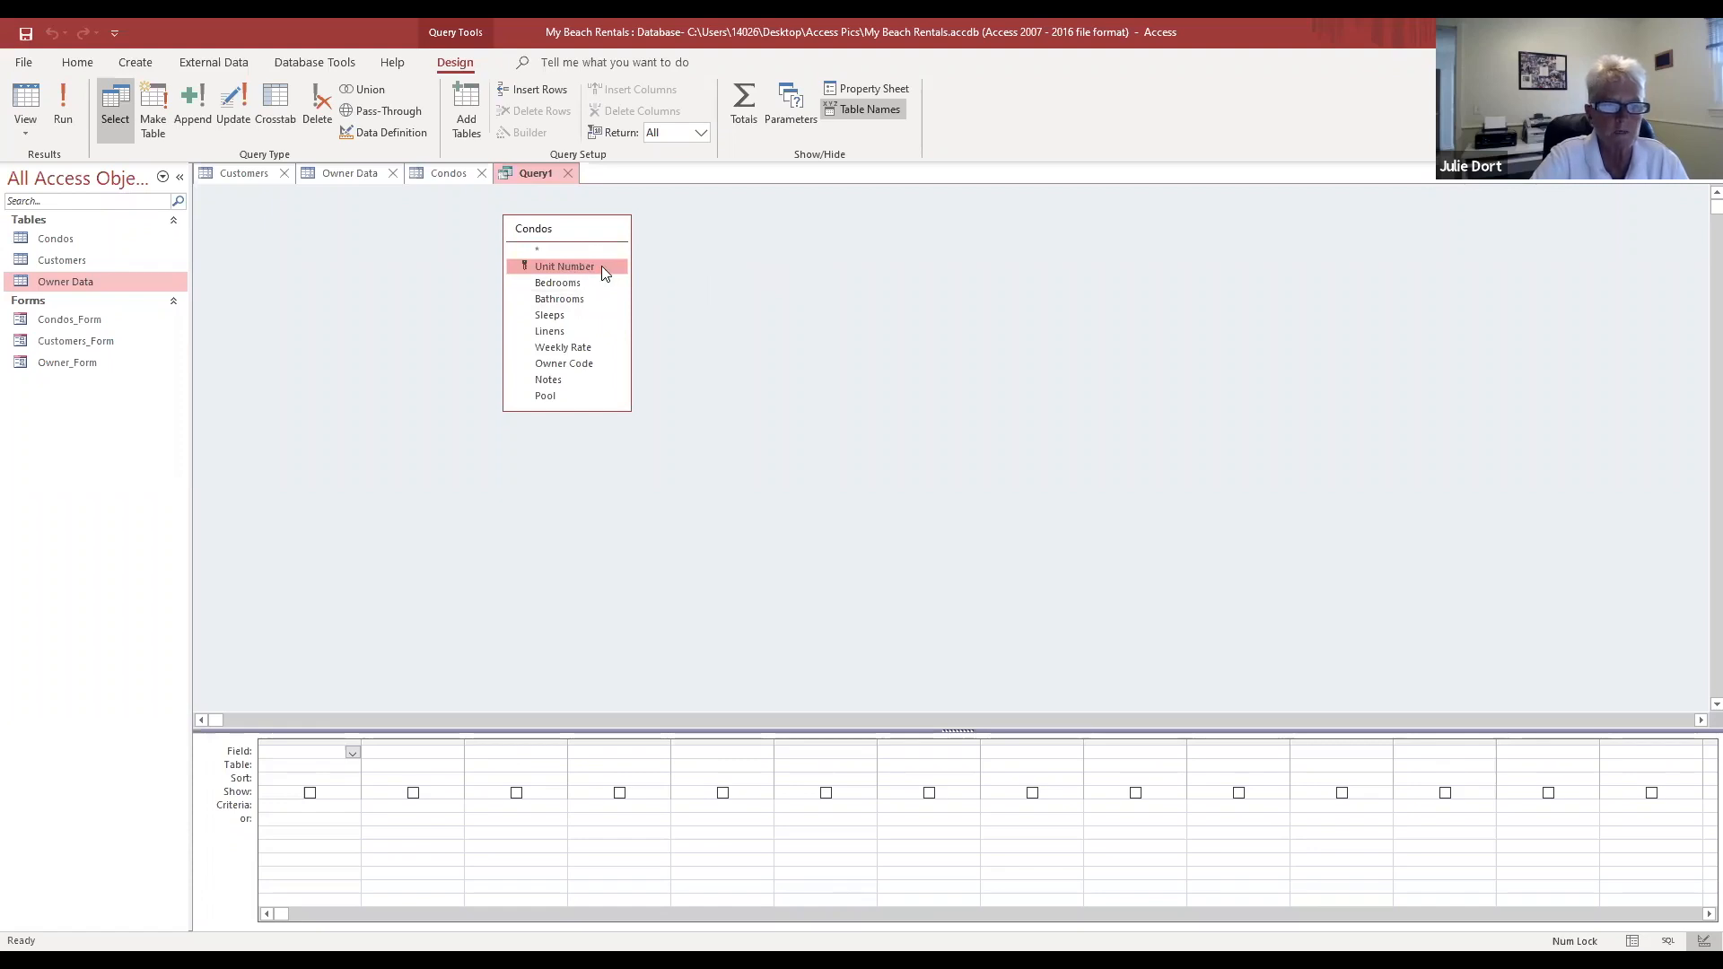
{"action": "double_click", "coordinate": [573, 266]}
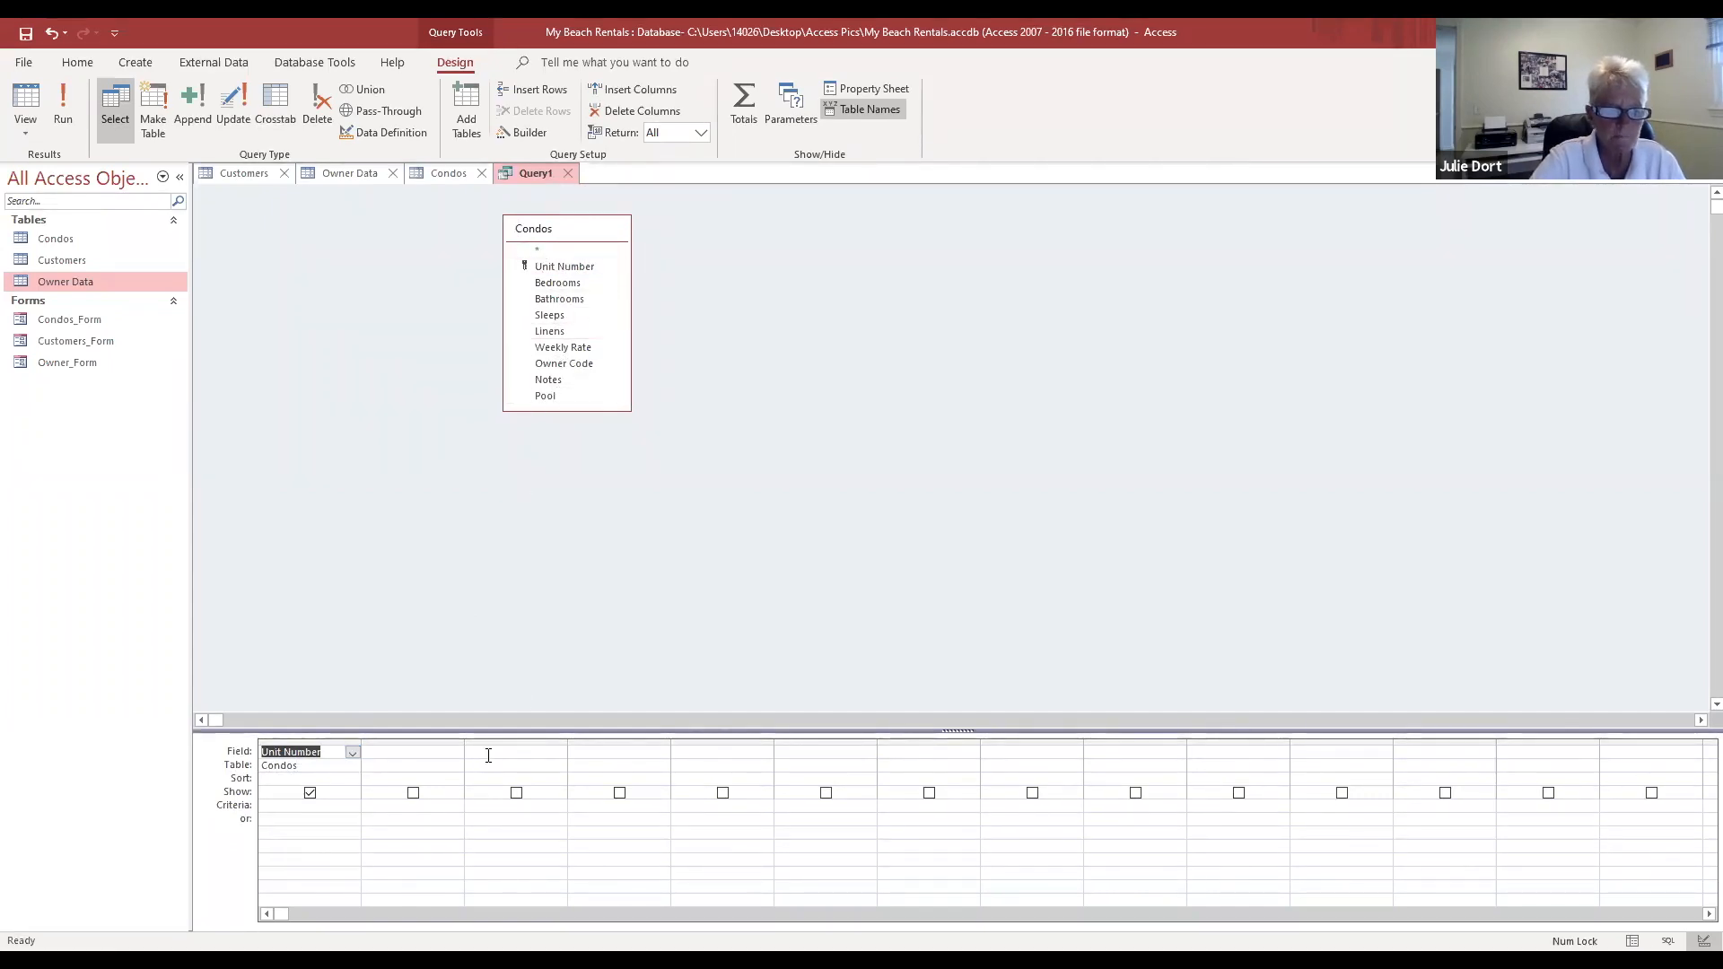
{"action": "left_click", "coordinate": [455, 752]}
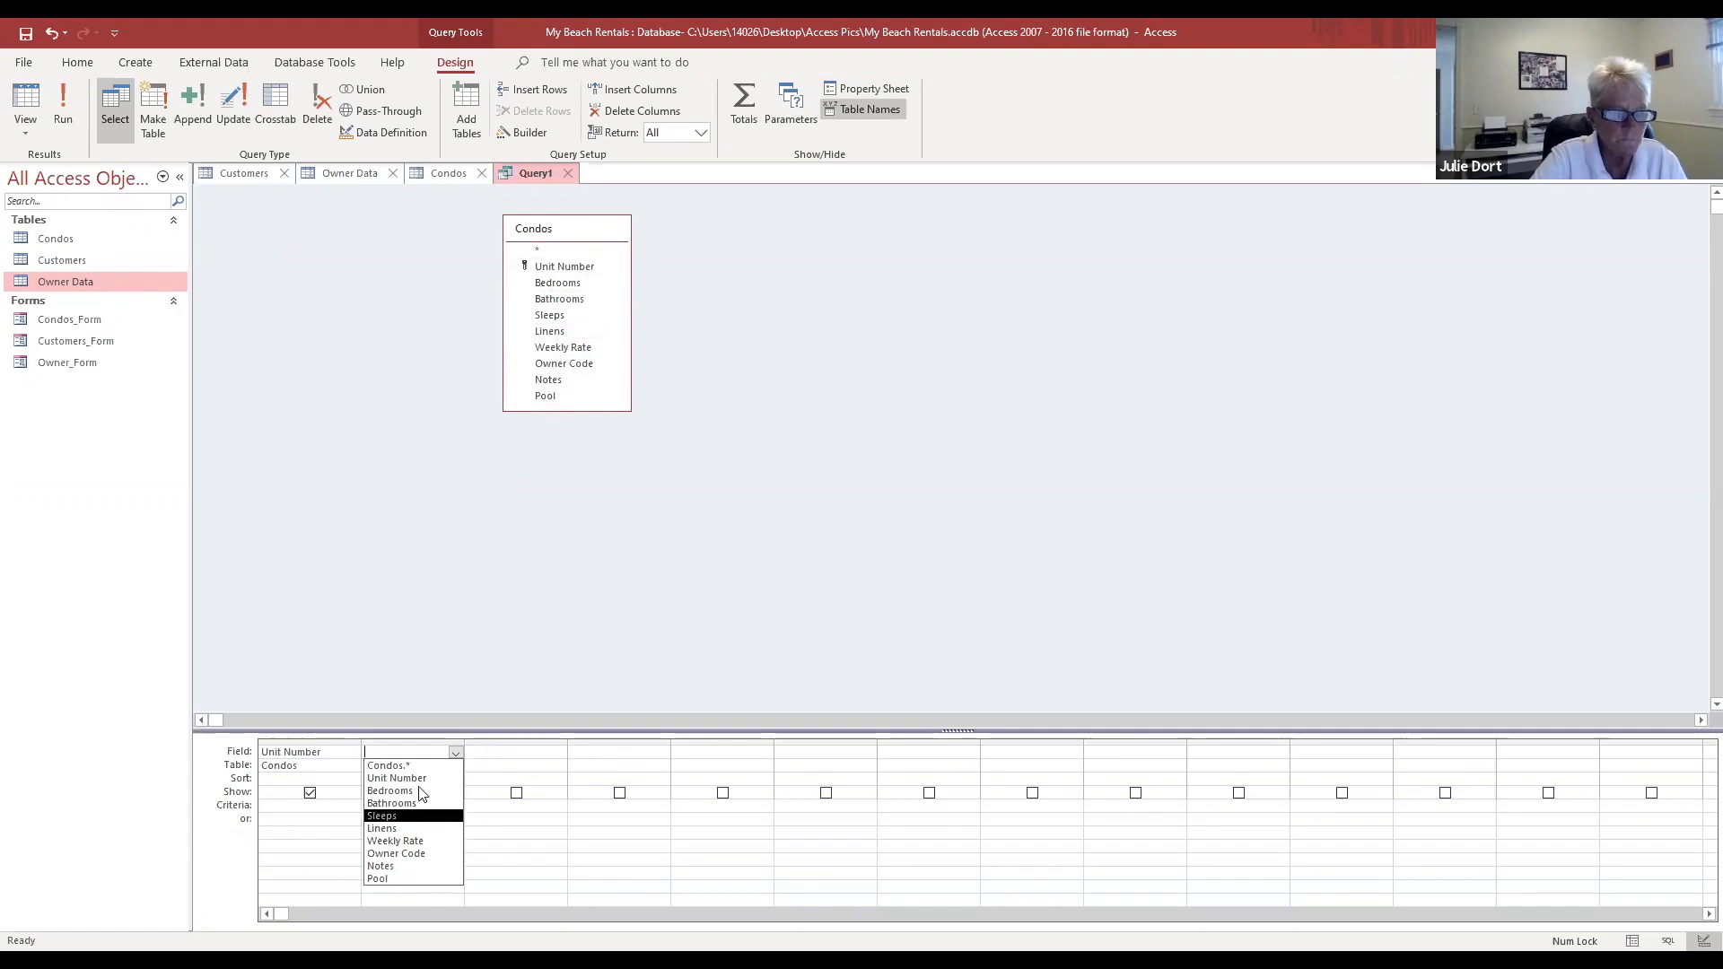
{"action": "left_click", "coordinate": [400, 767]}
{"action": "left_click", "coordinate": [454, 769]}
{"action": "left_click", "coordinate": [455, 767]}
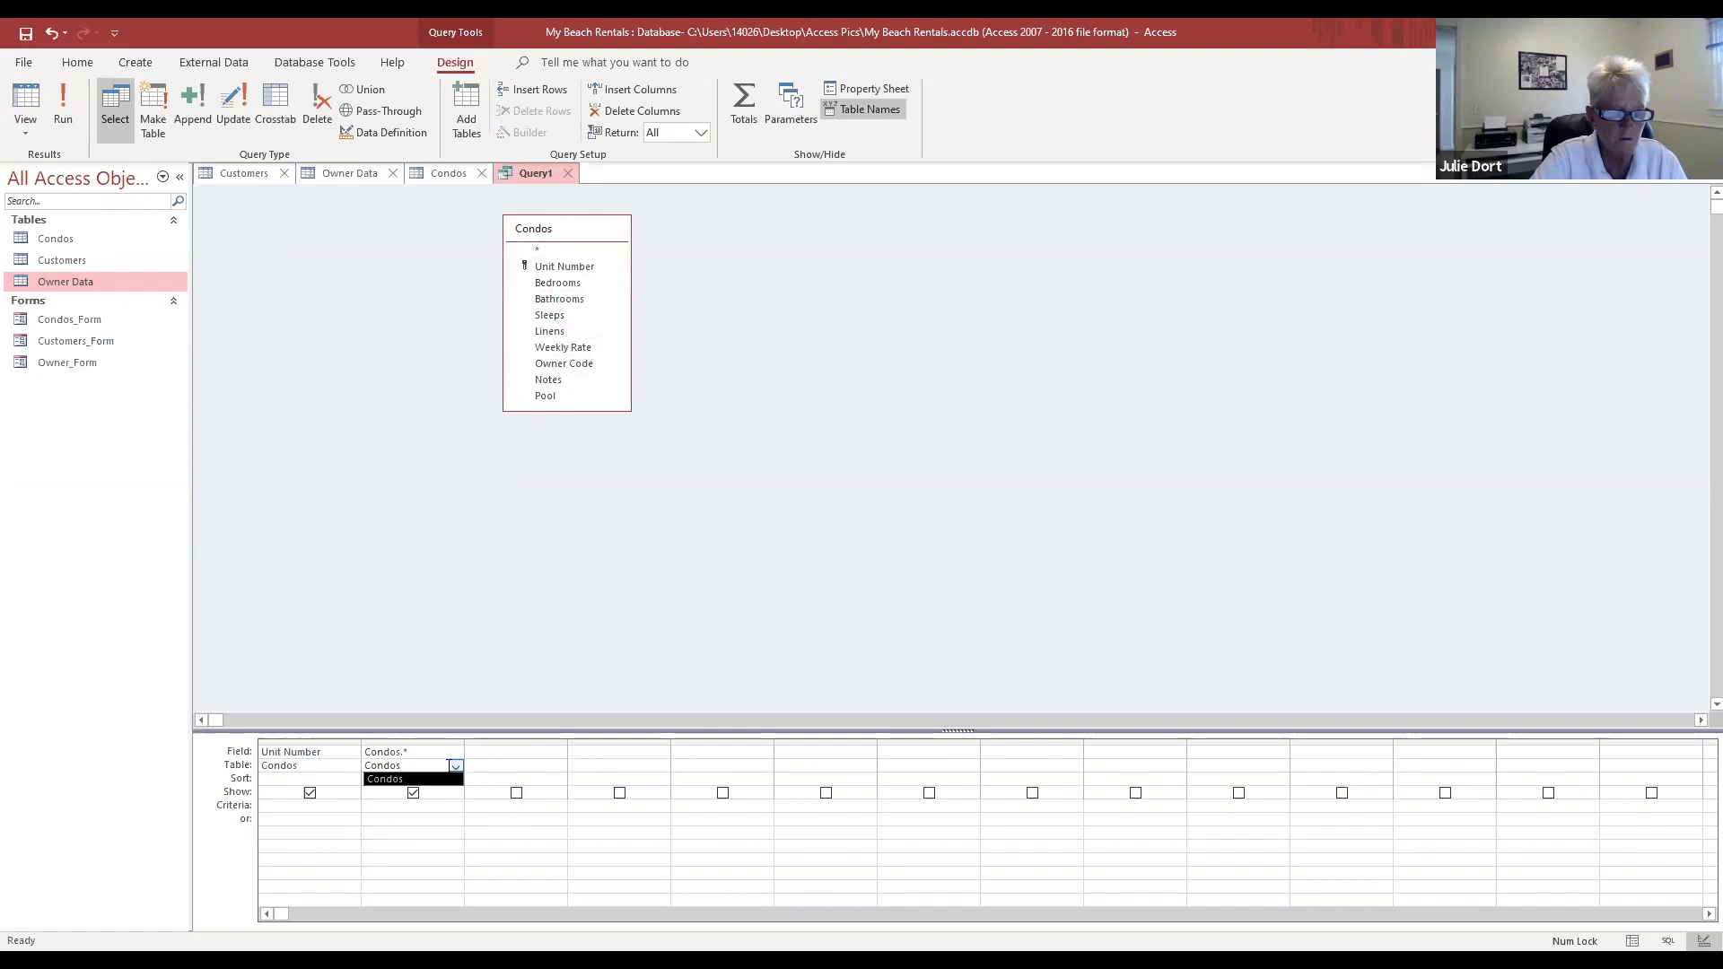
{"action": "left_click", "coordinate": [455, 768]}
{"action": "left_click", "coordinate": [455, 769]}
{"action": "left_click", "coordinate": [456, 757]}
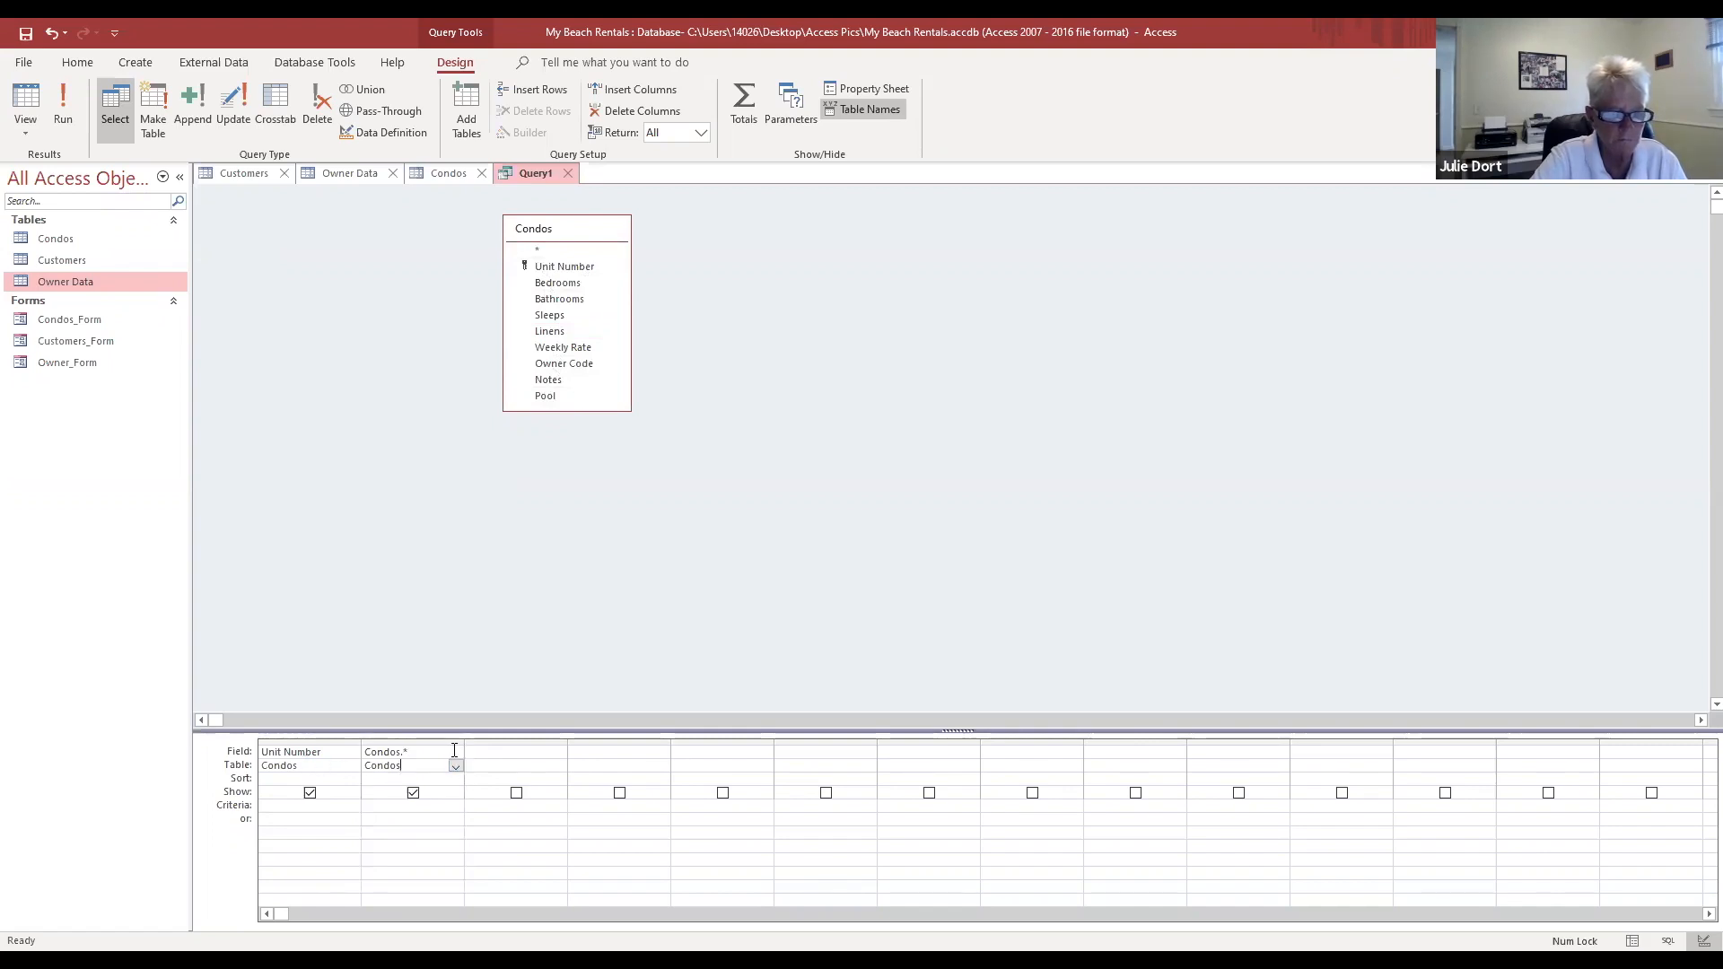
Step: Set the query's second column to the Pool field and run the query
{"action": "left_click", "coordinate": [456, 756]}
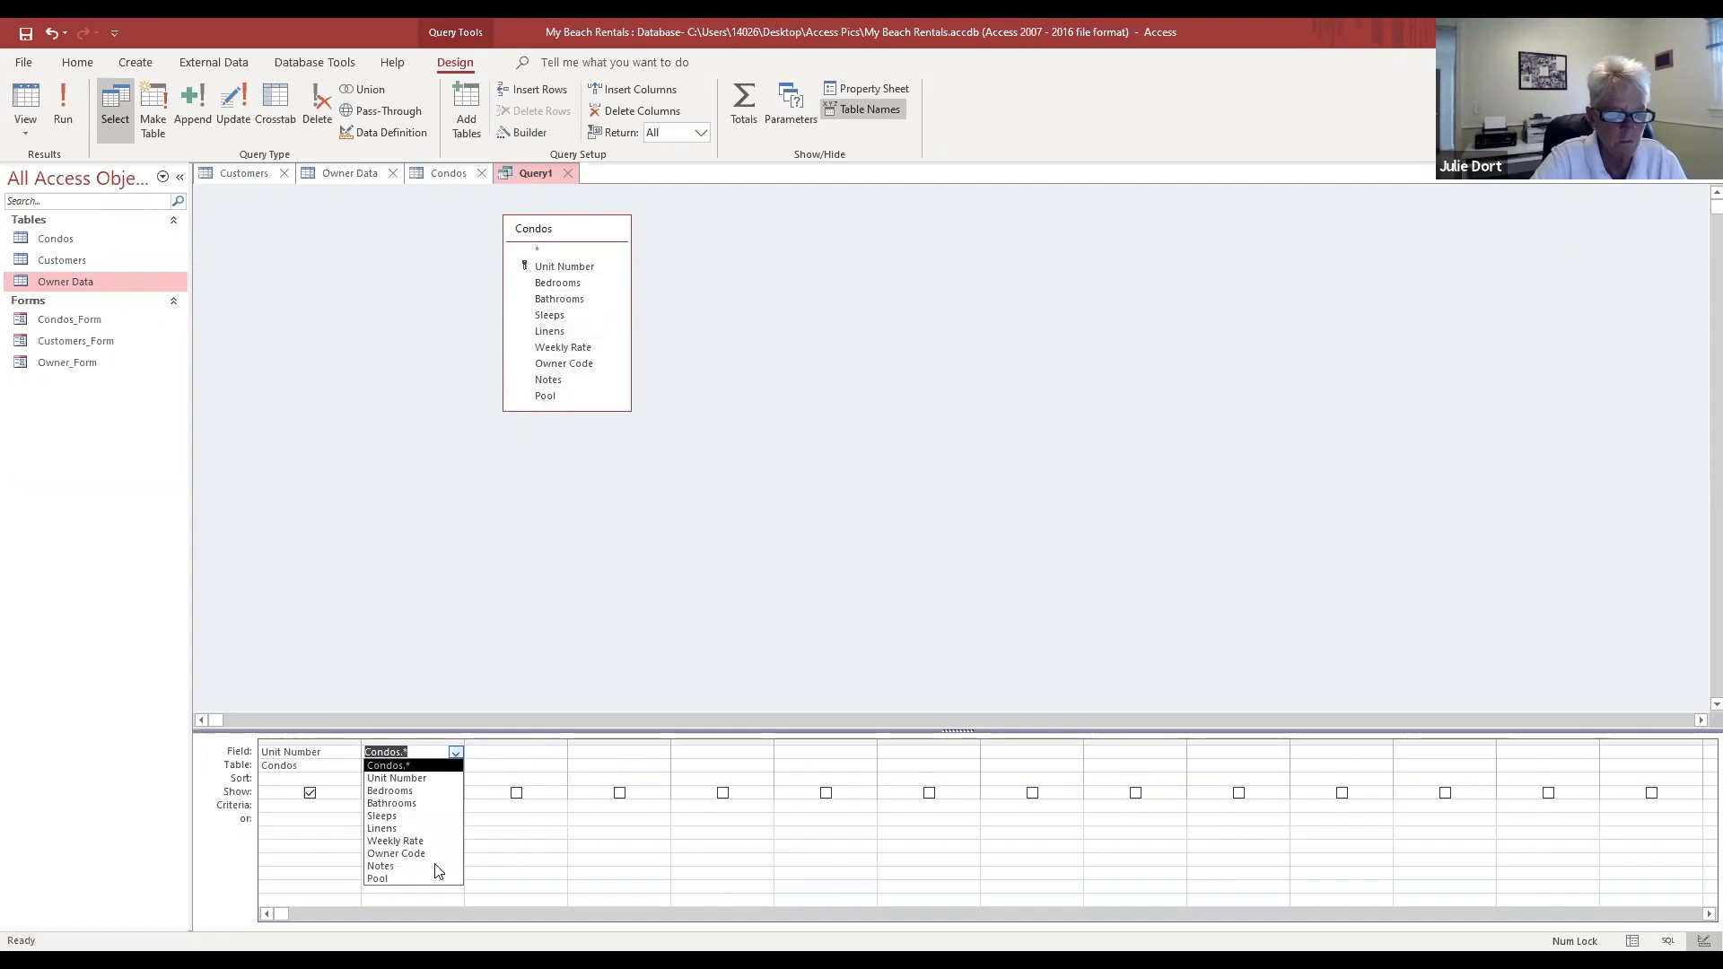
{"action": "left_click", "coordinate": [436, 878]}
{"action": "left_click", "coordinate": [438, 764]}
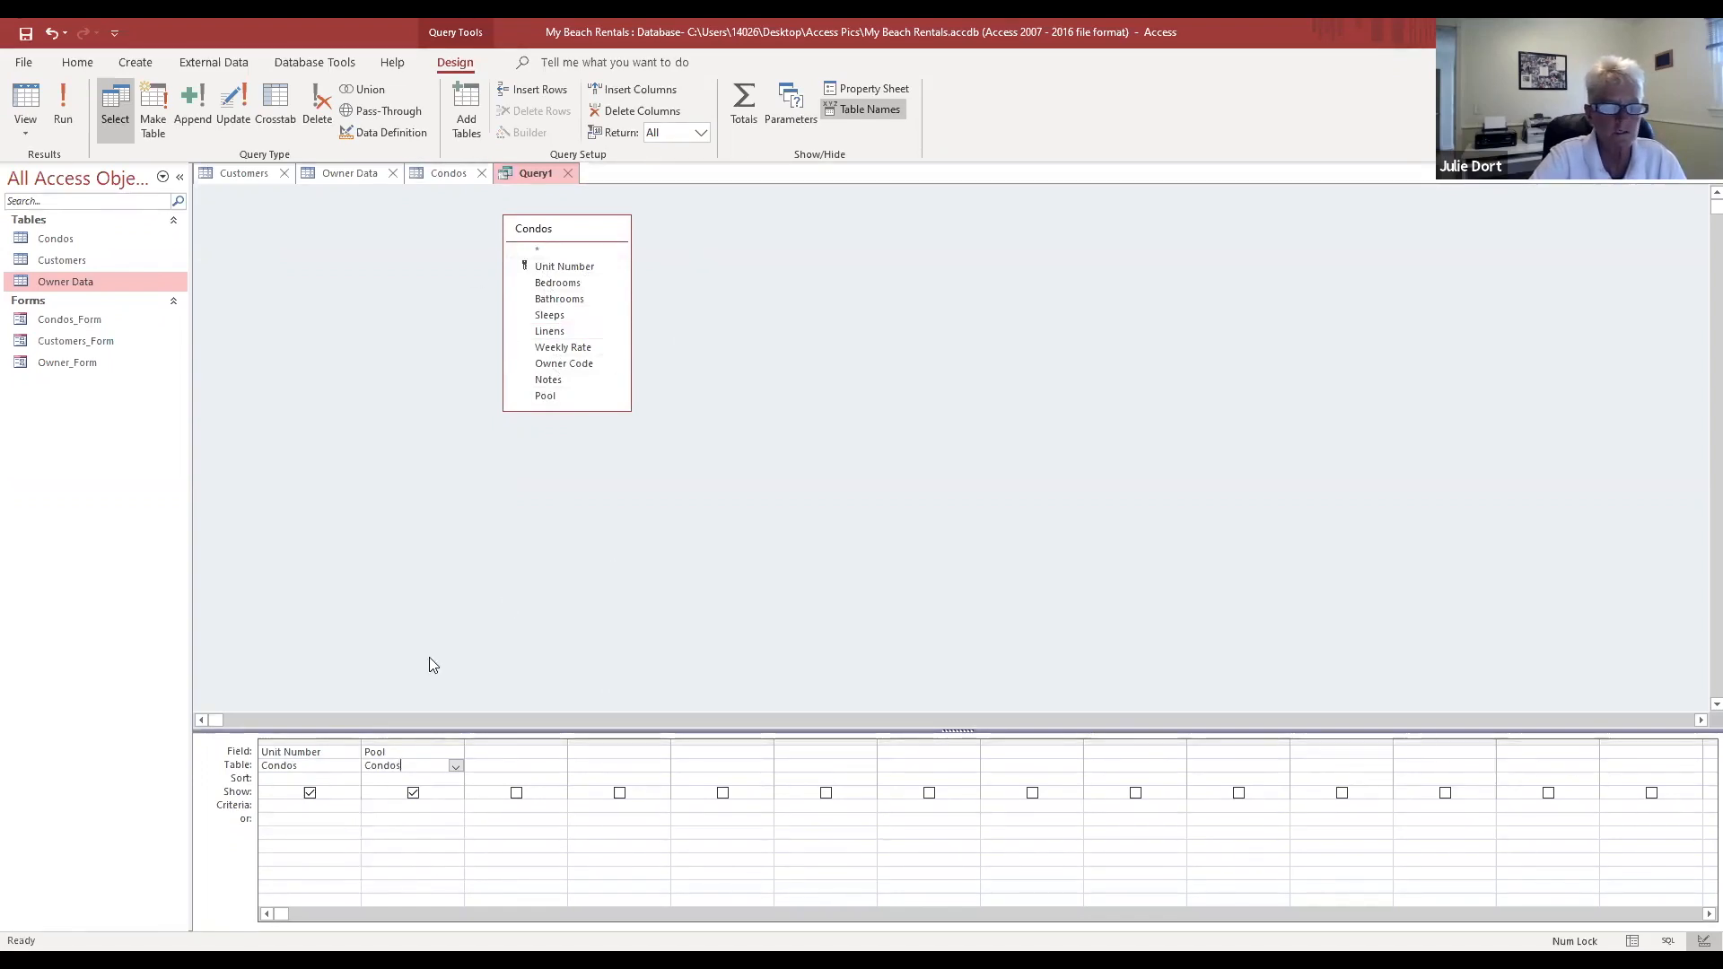
{"action": "left_click_drag", "start_coordinate": [588, 224], "coordinate": [576, 214]}
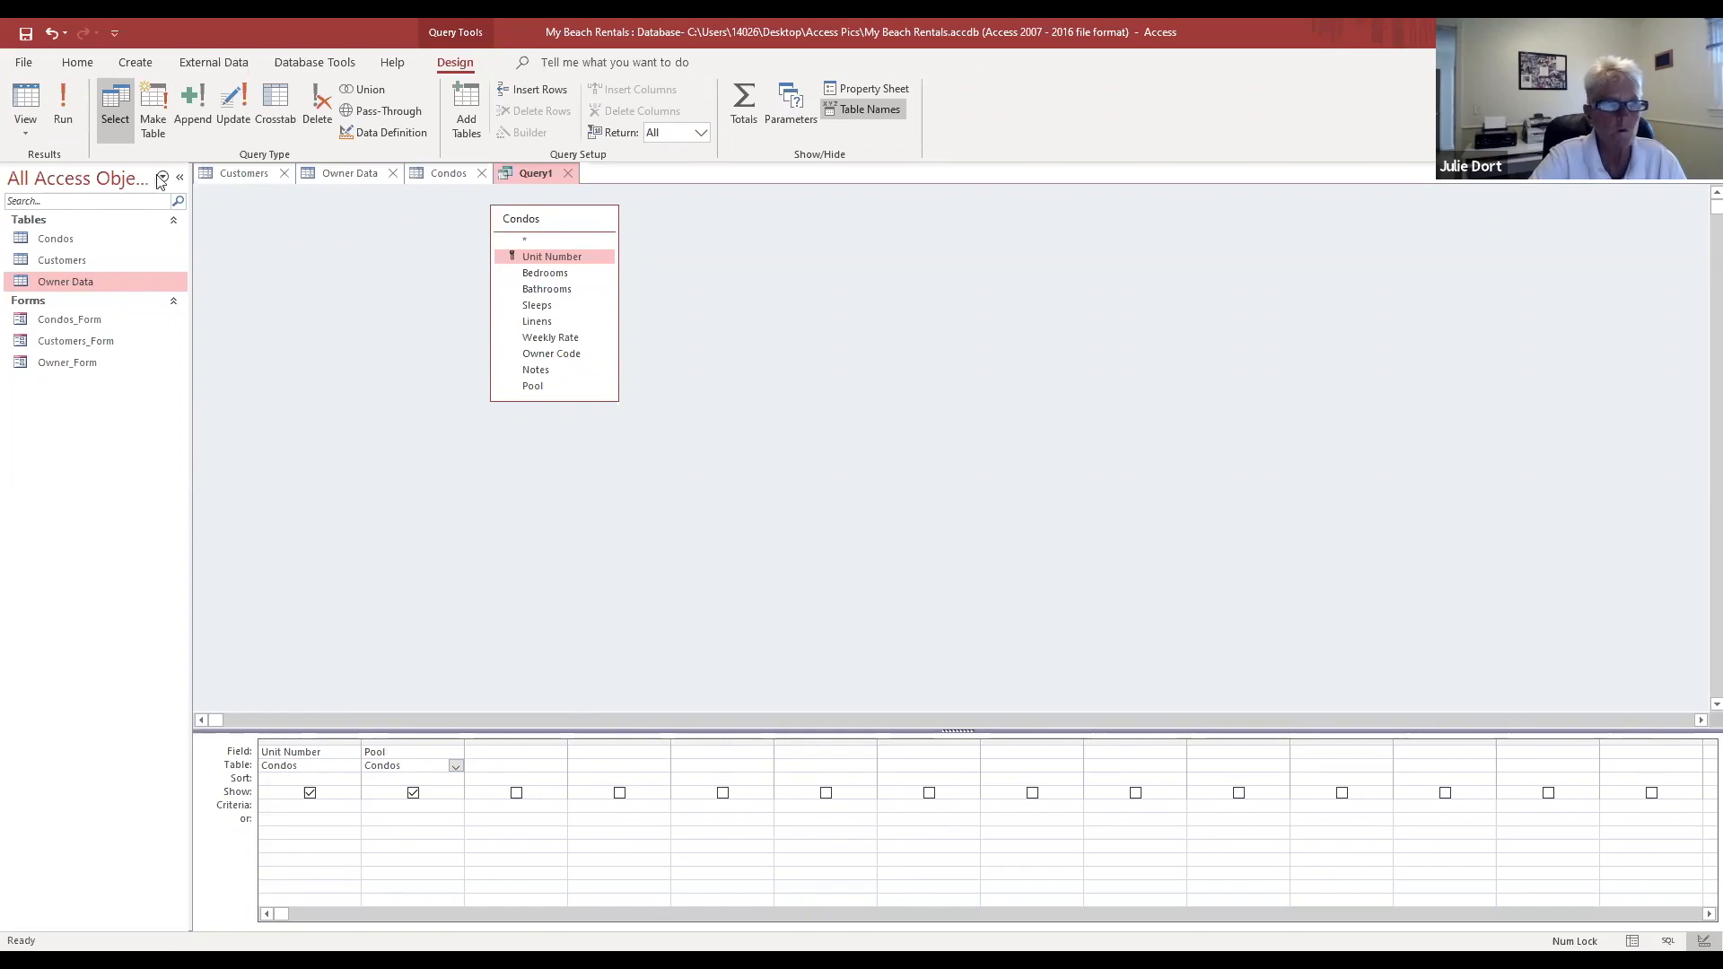
{"action": "left_click", "coordinate": [64, 99]}
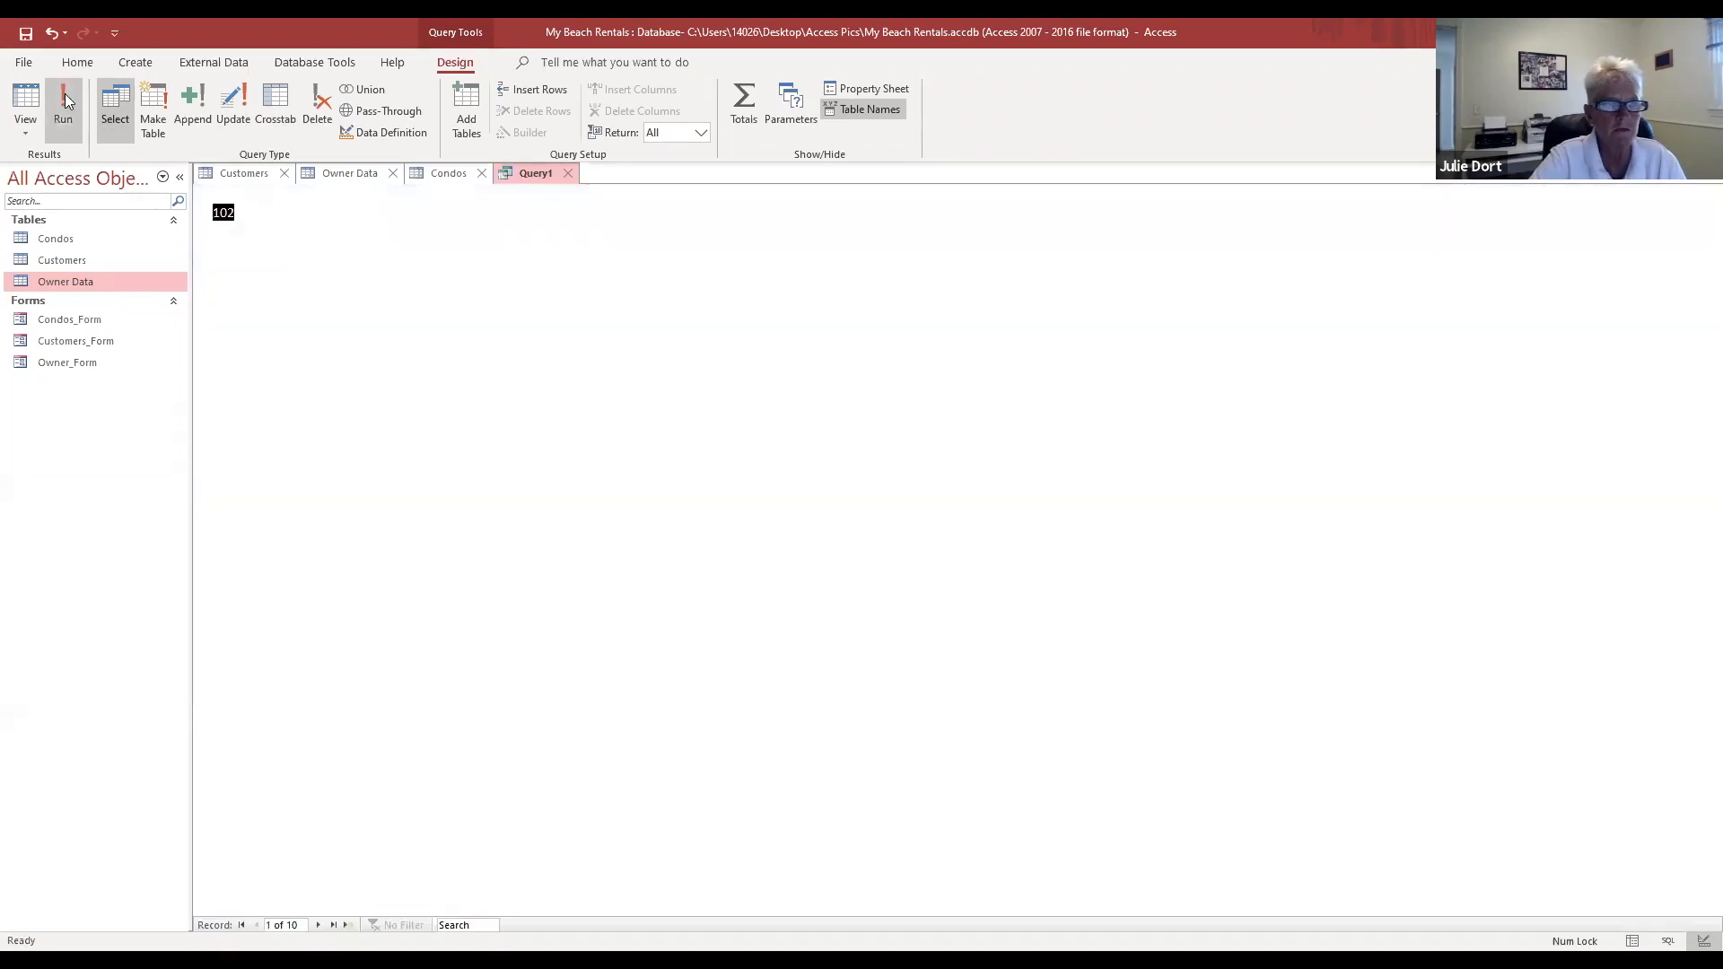
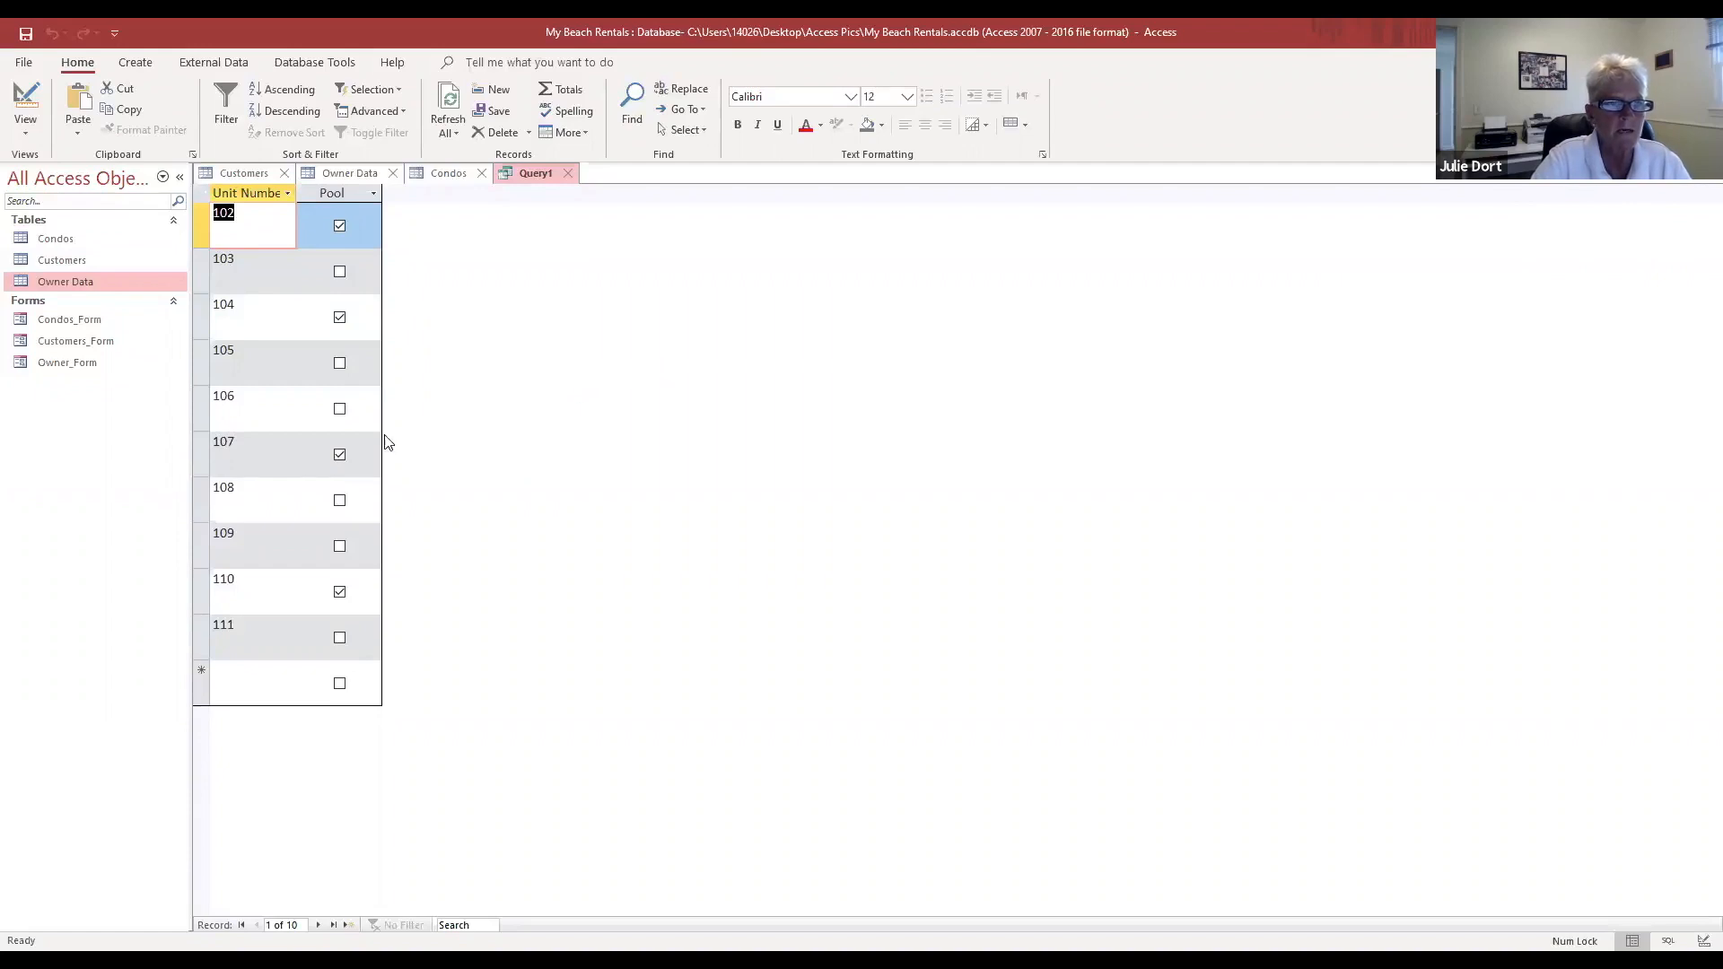
Step: Save the query under the name Condos with Pools and close it
{"action": "right_click", "coordinate": [533, 175]}
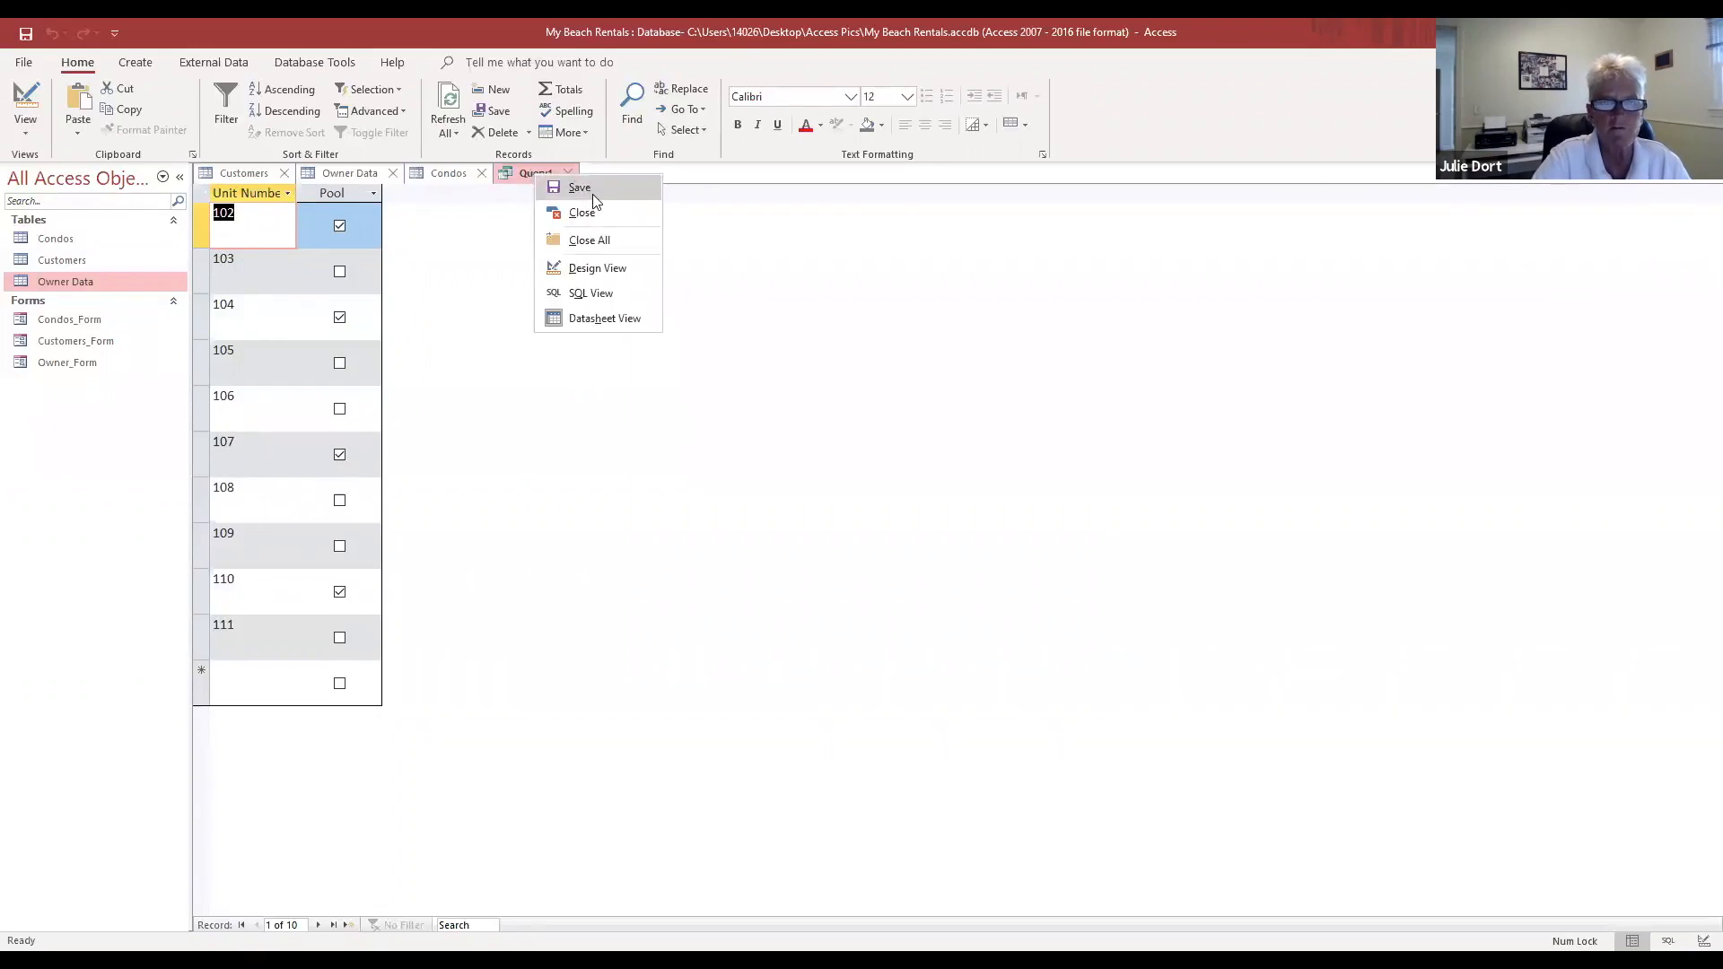
{"action": "left_click", "coordinate": [592, 194]}
{"action": "key", "text": "BackSpace"}
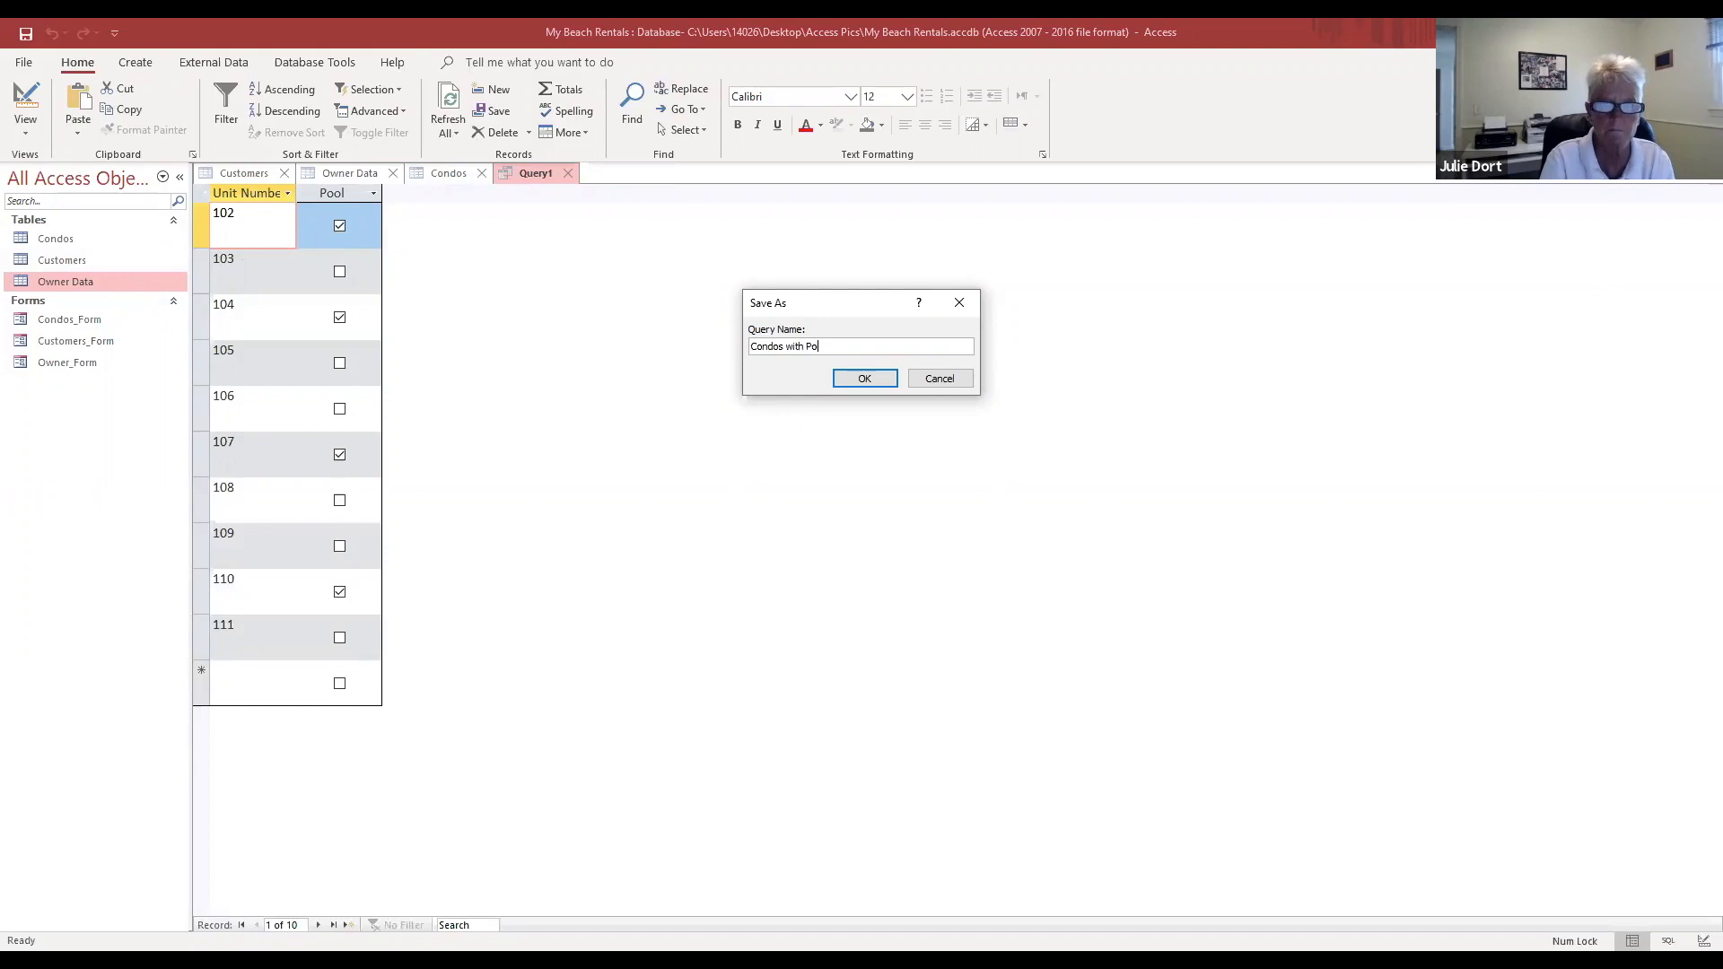
{"action": "left_click", "coordinate": [863, 378]}
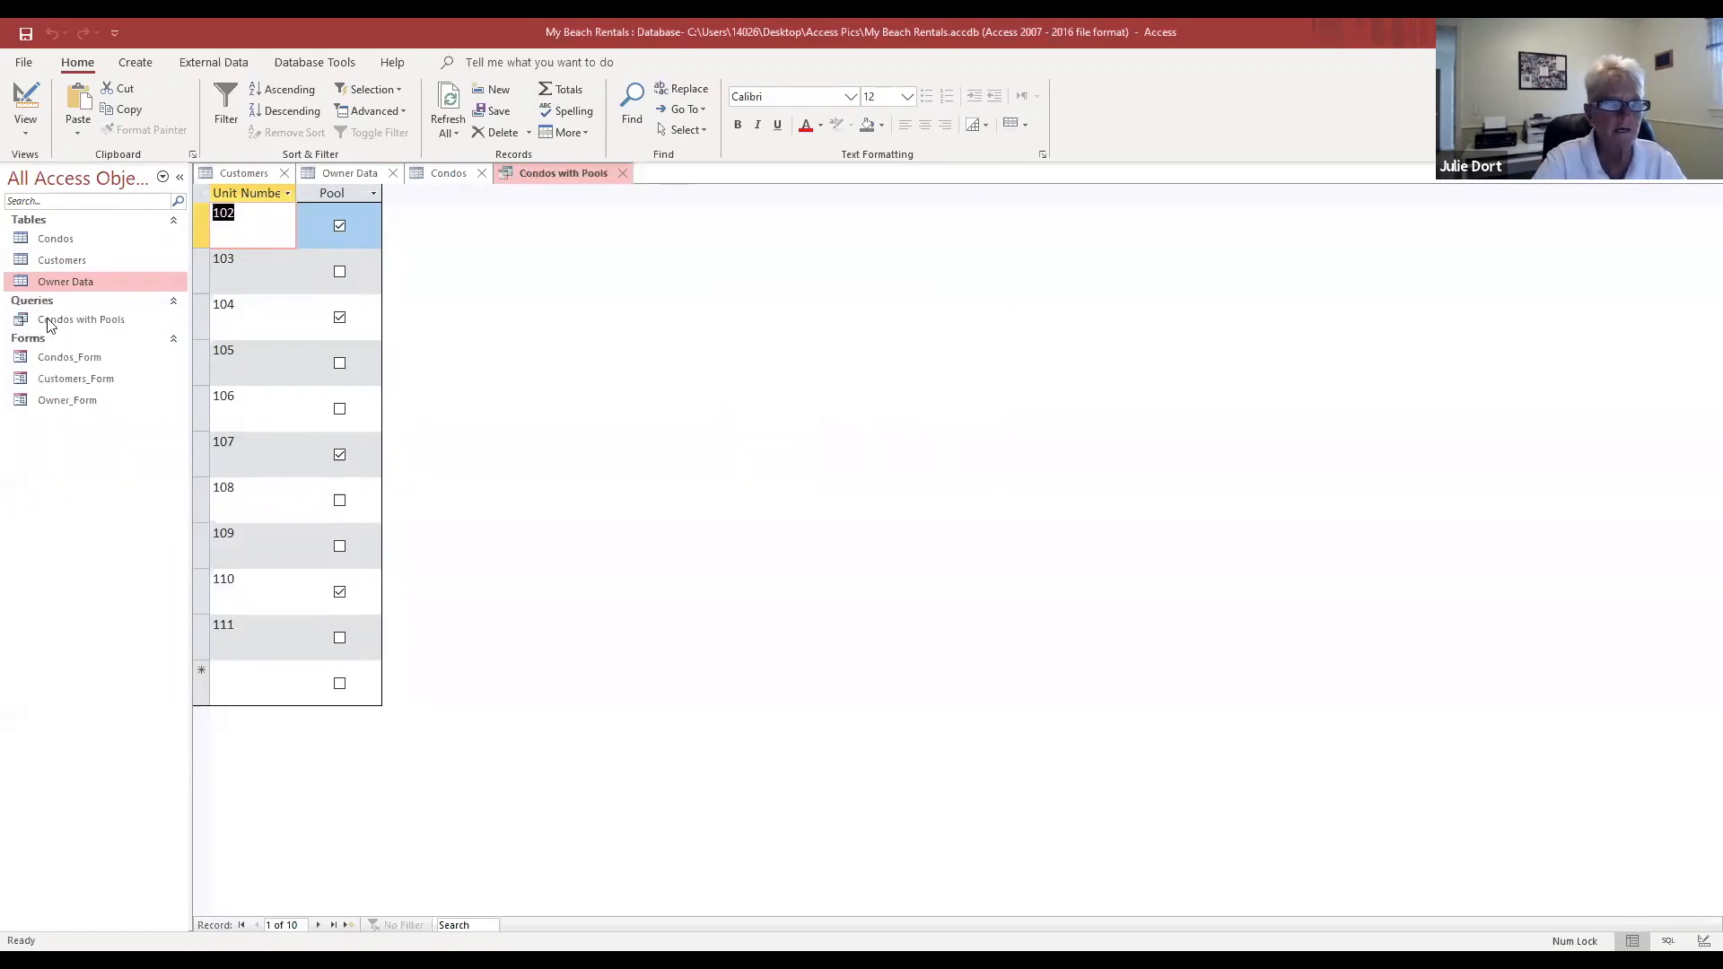
{"action": "left_click", "coordinate": [622, 174]}
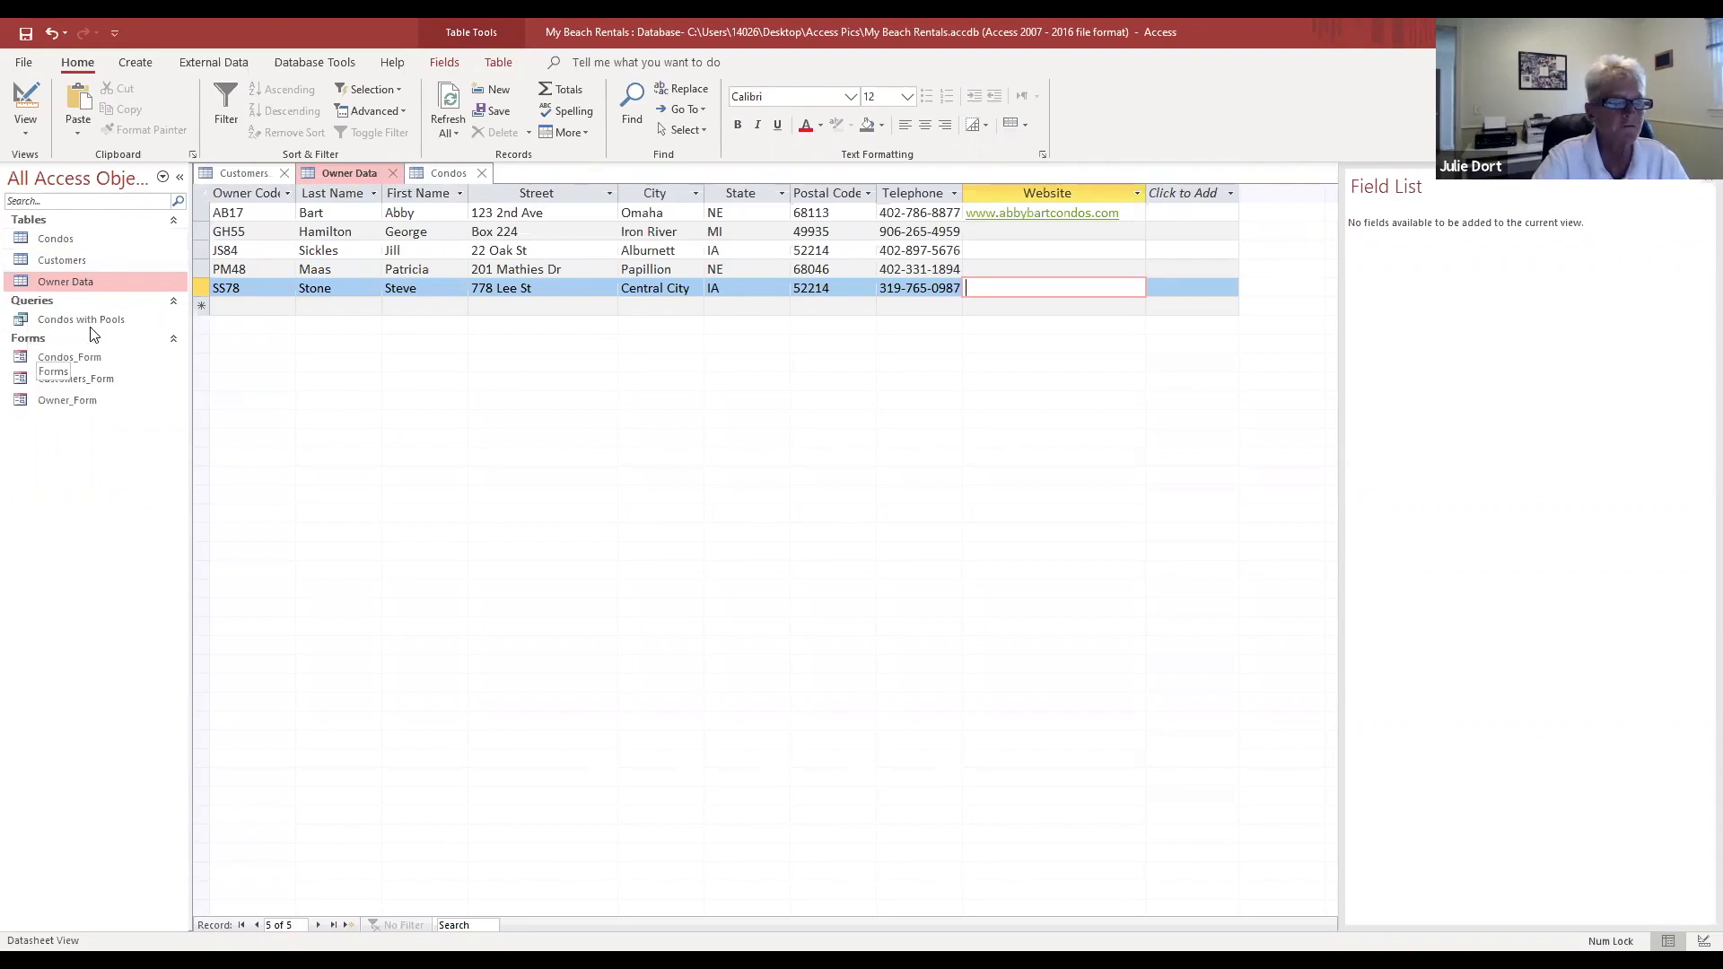
Step: Start a new query in Design View on the Customers table and enlarge its field list to show every field
{"action": "left_click", "coordinate": [142, 64]}
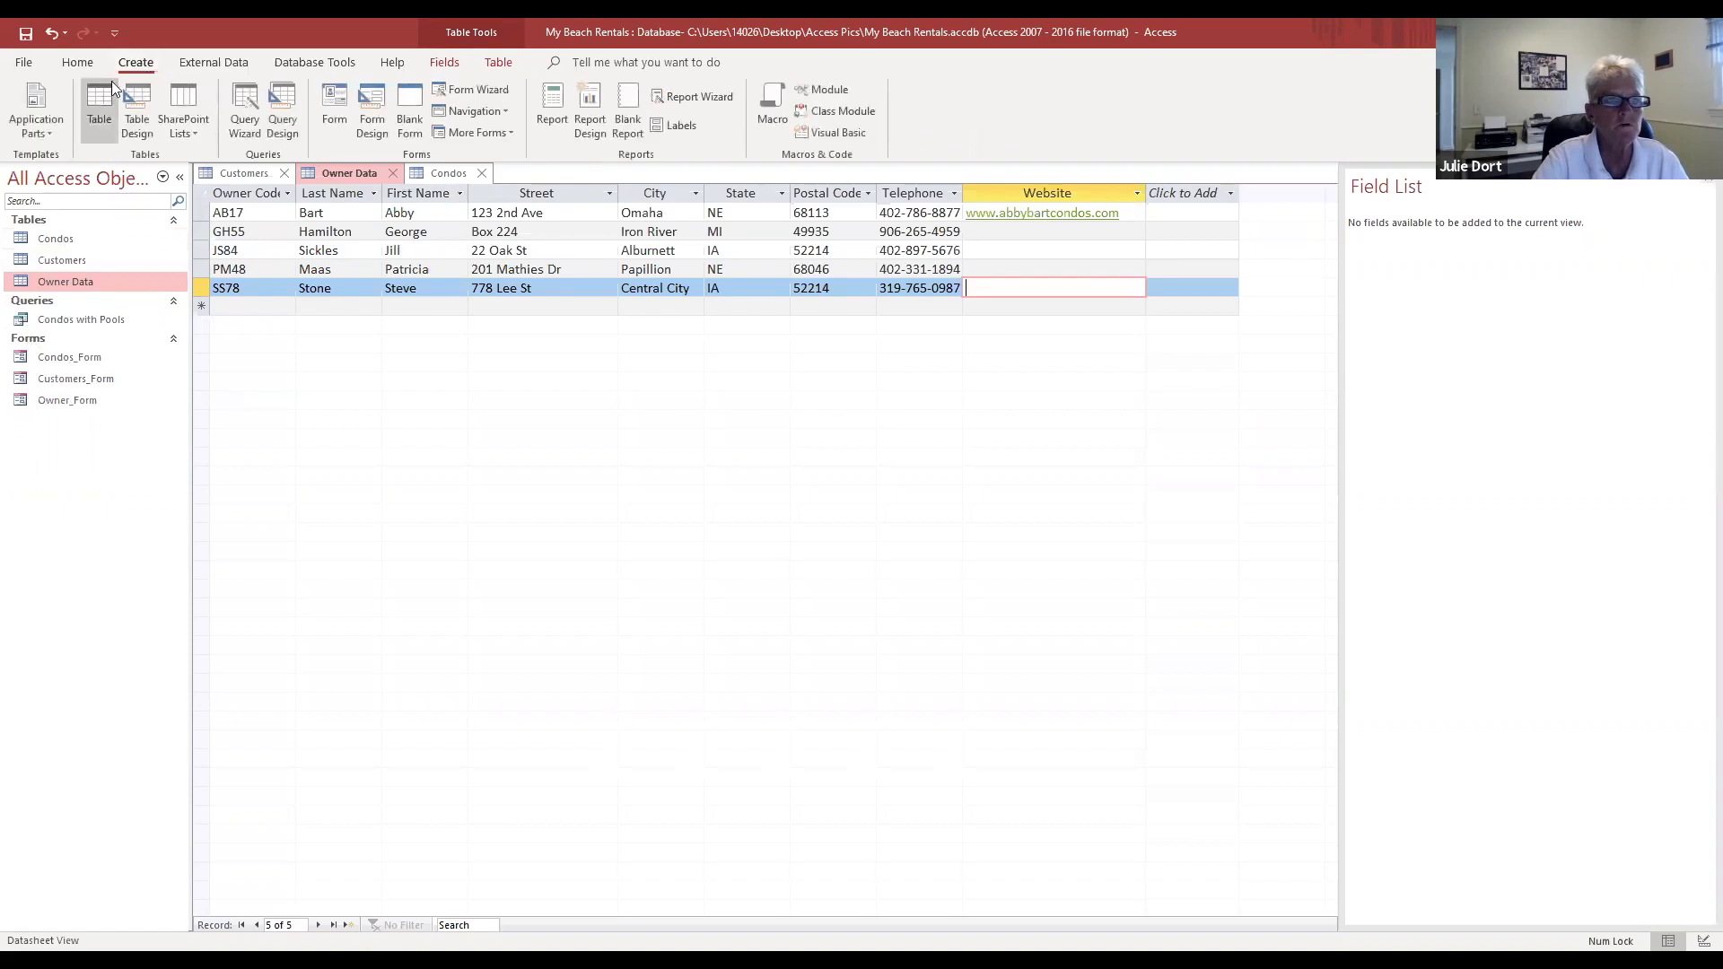
{"action": "left_click", "coordinate": [291, 97]}
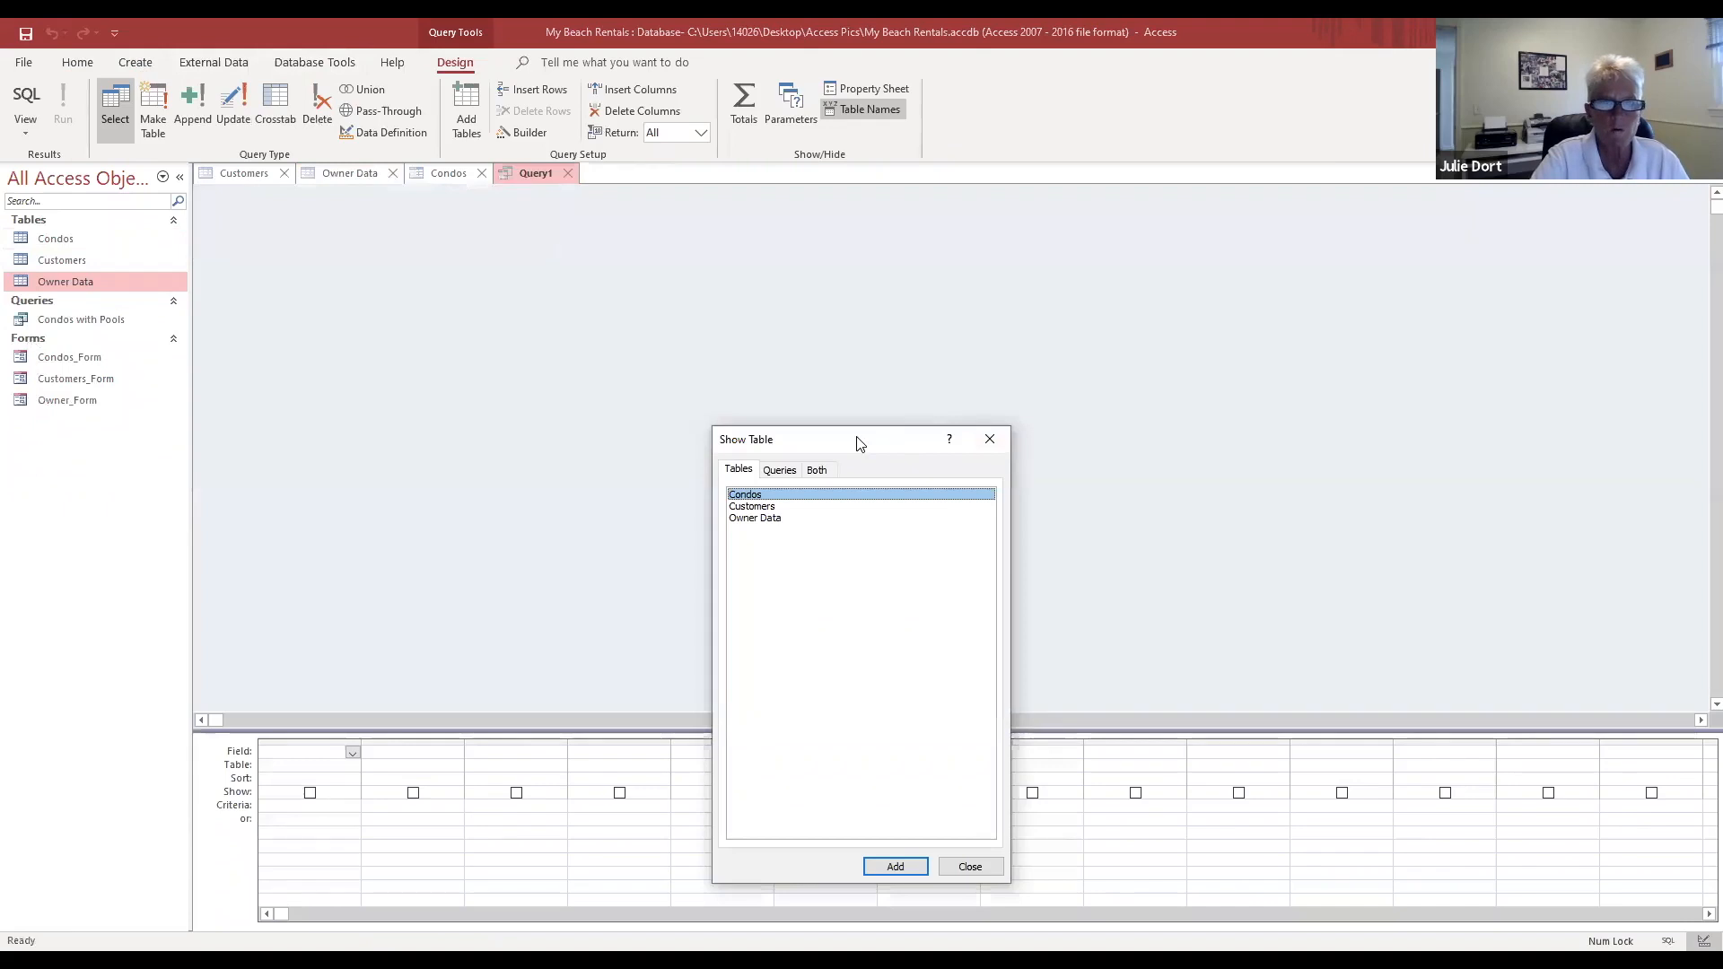
{"action": "left_click_drag", "start_coordinate": [857, 442], "coordinate": [873, 217]}
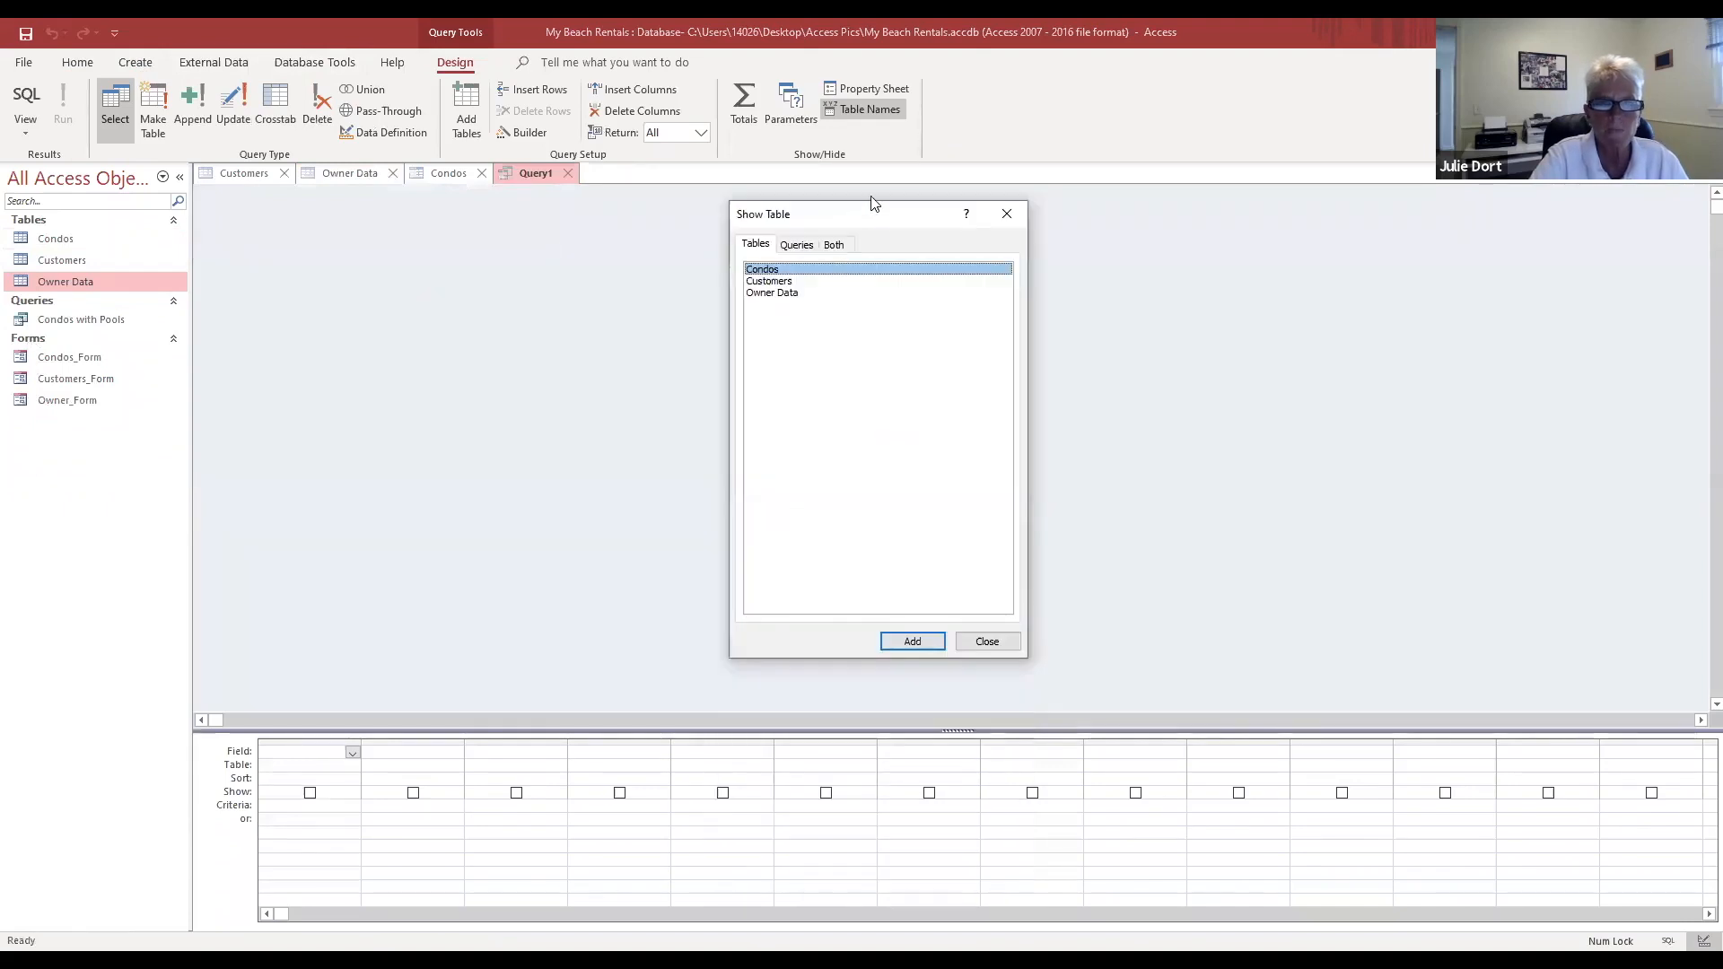
{"action": "left_click", "coordinate": [789, 283]}
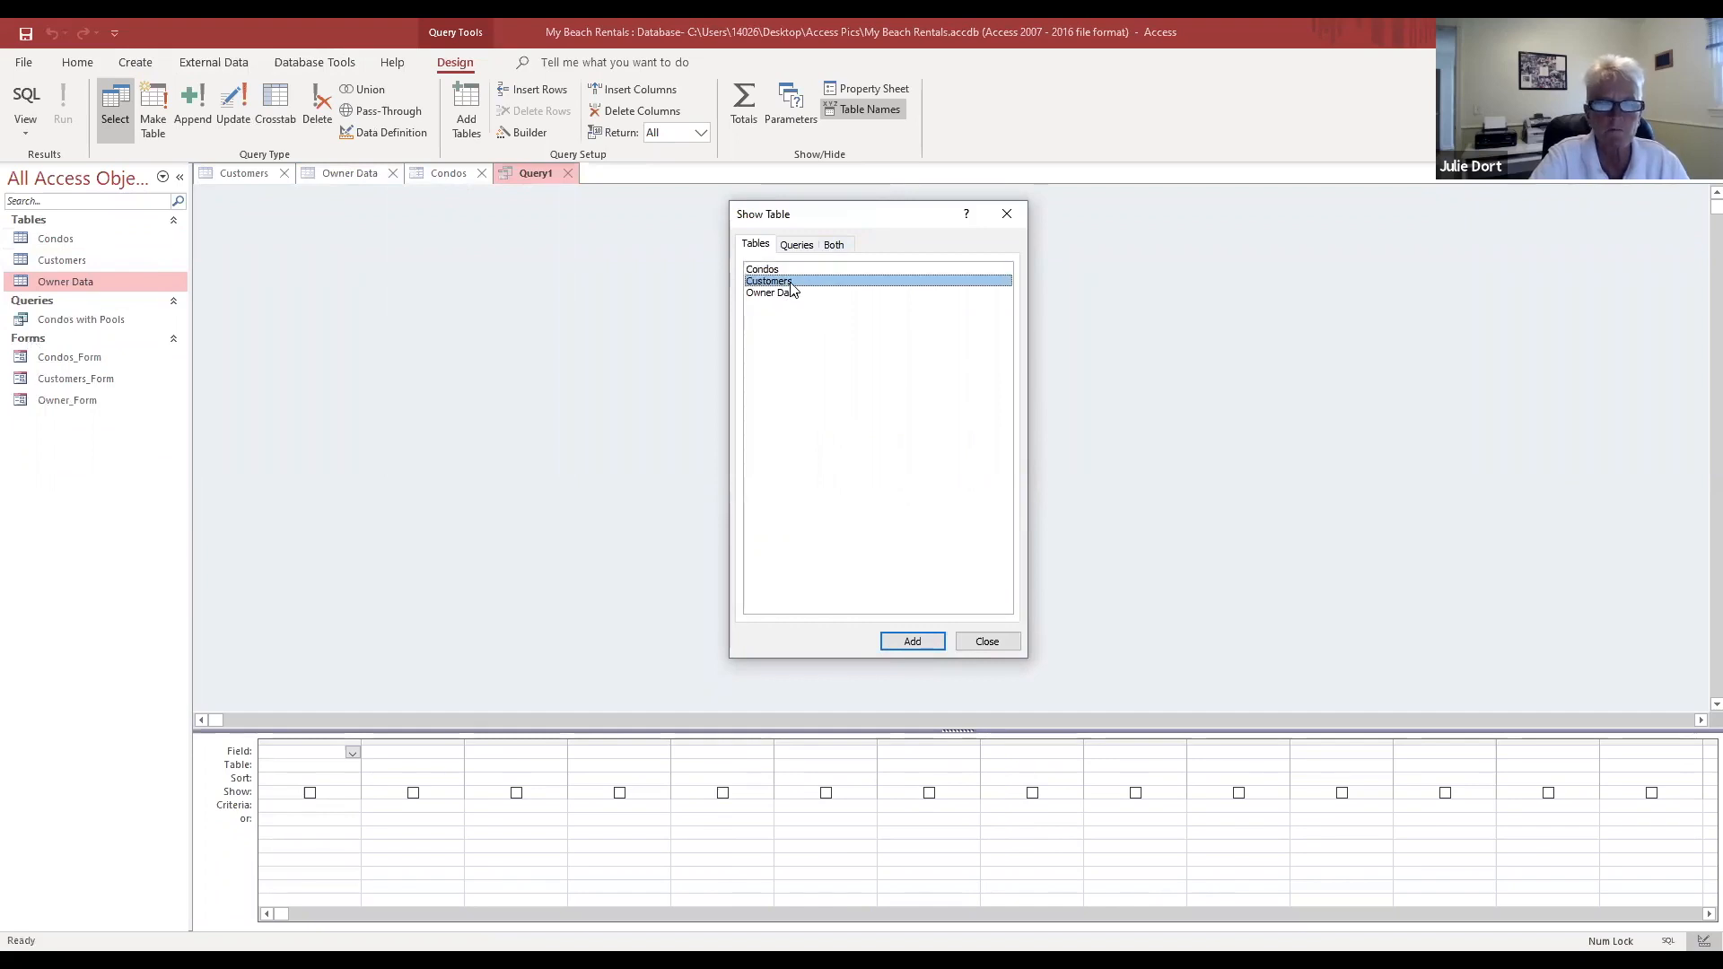
{"action": "left_click", "coordinate": [912, 641]}
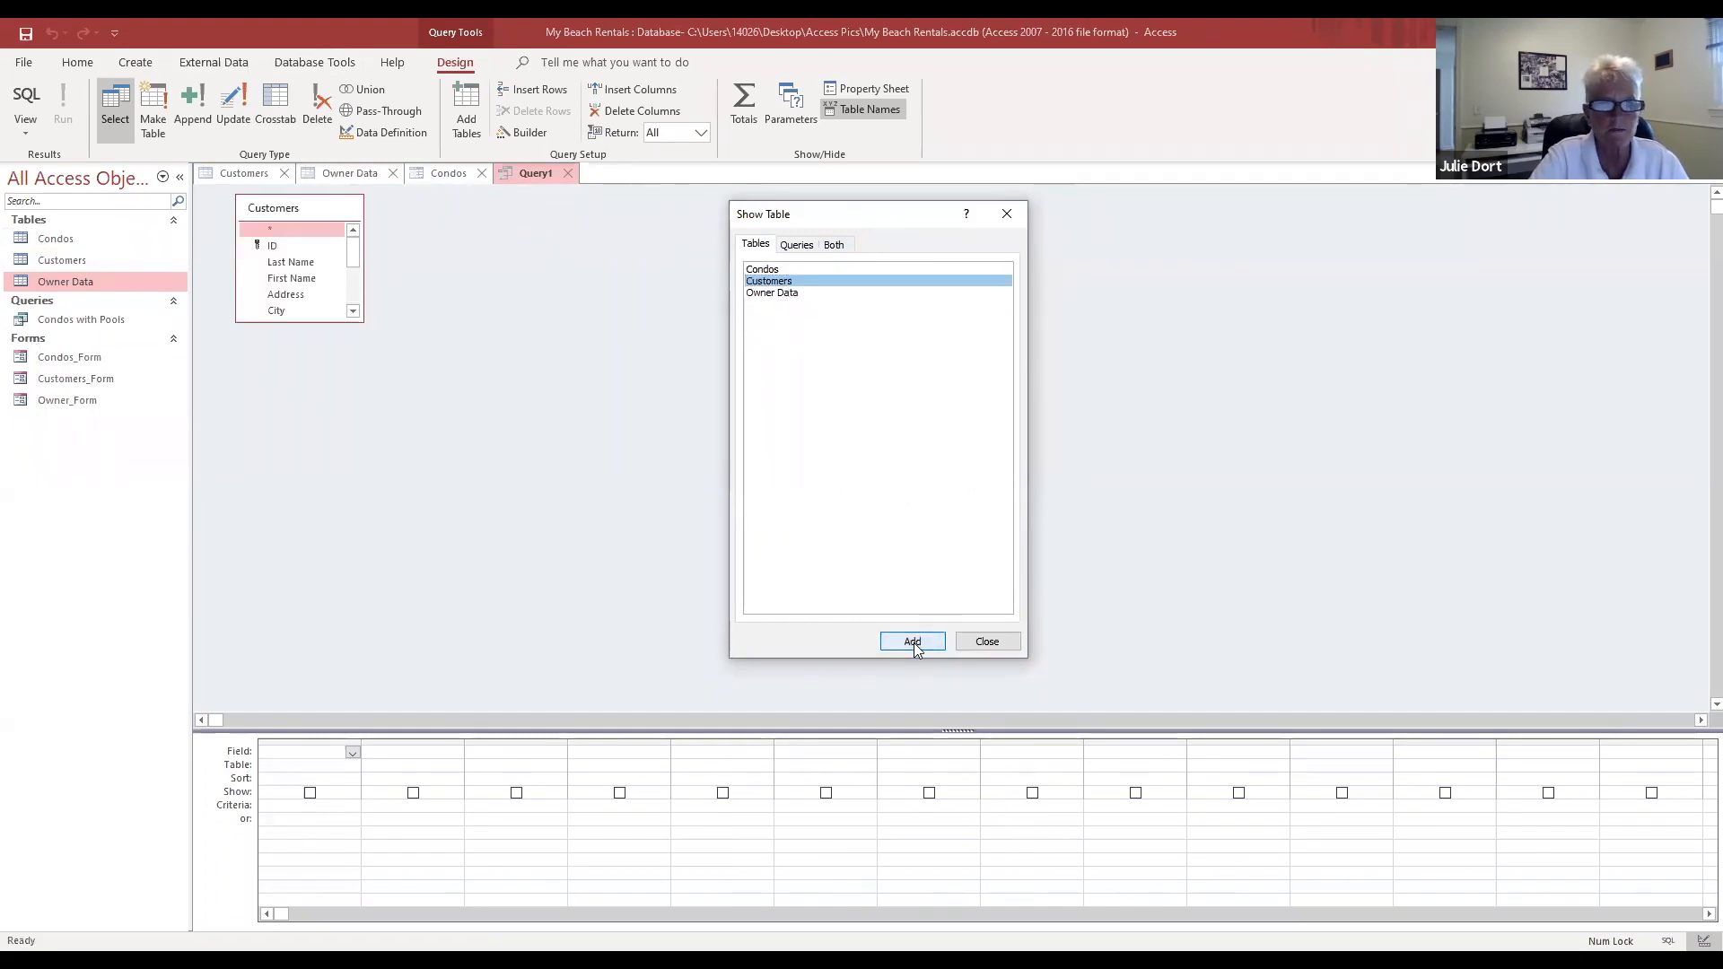
{"action": "left_click", "coordinate": [1003, 217]}
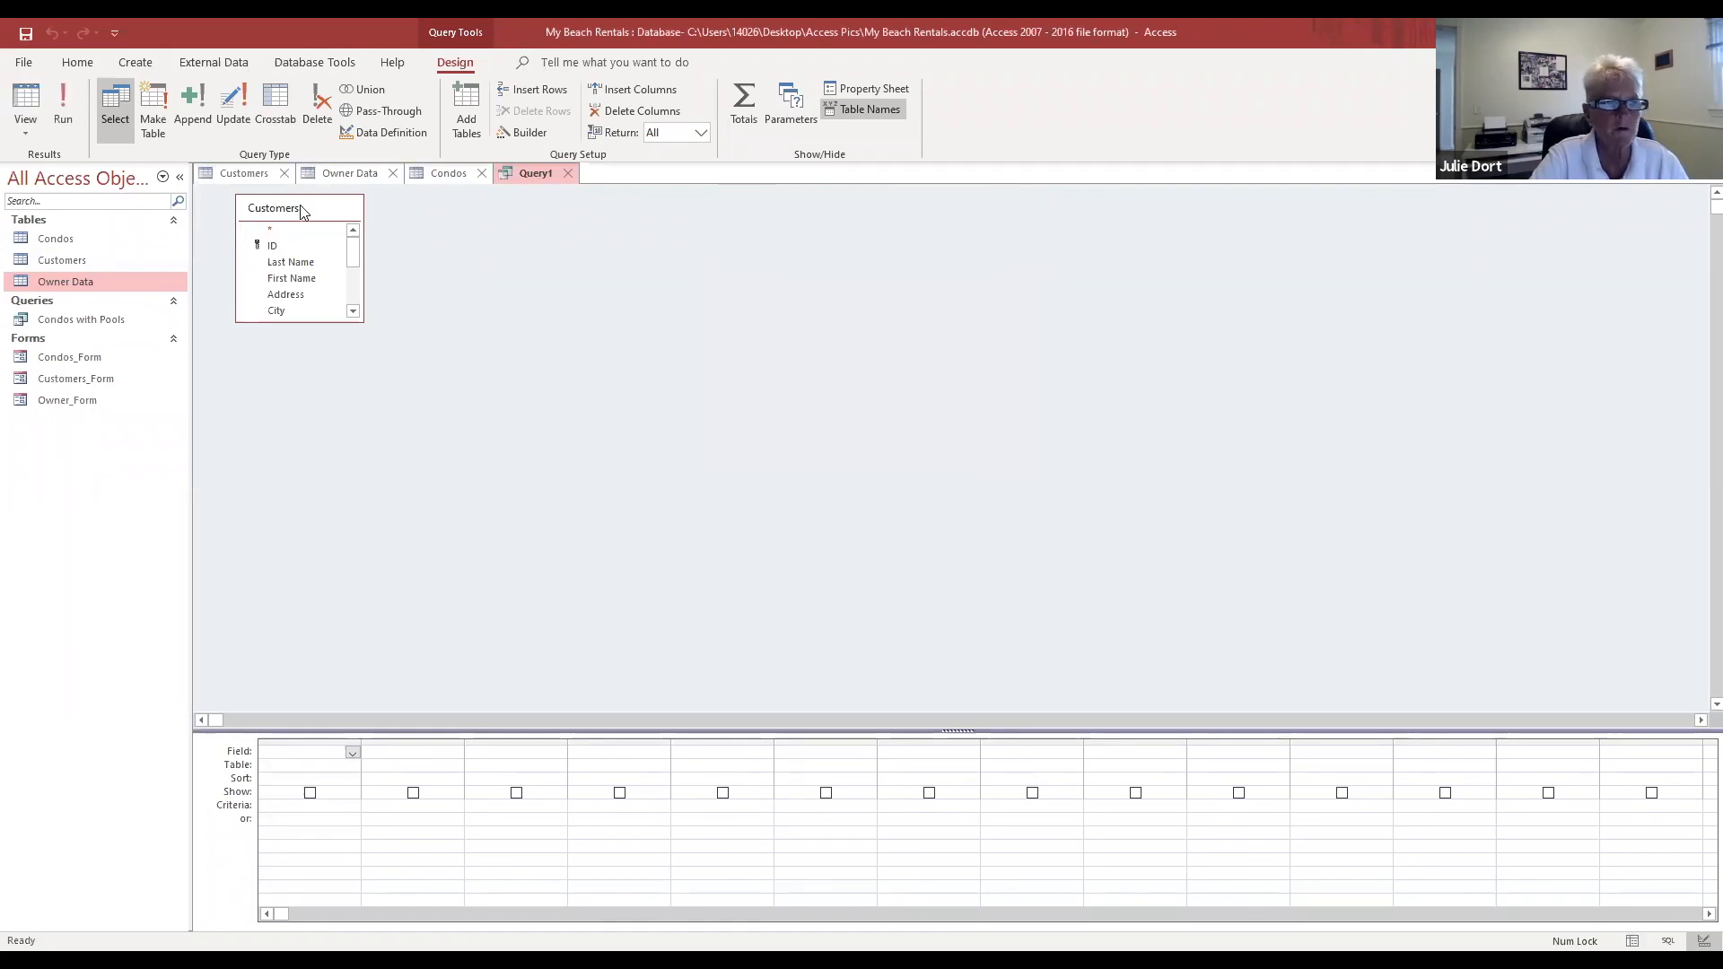
{"action": "left_click_drag", "start_coordinate": [305, 209], "coordinate": [650, 221]}
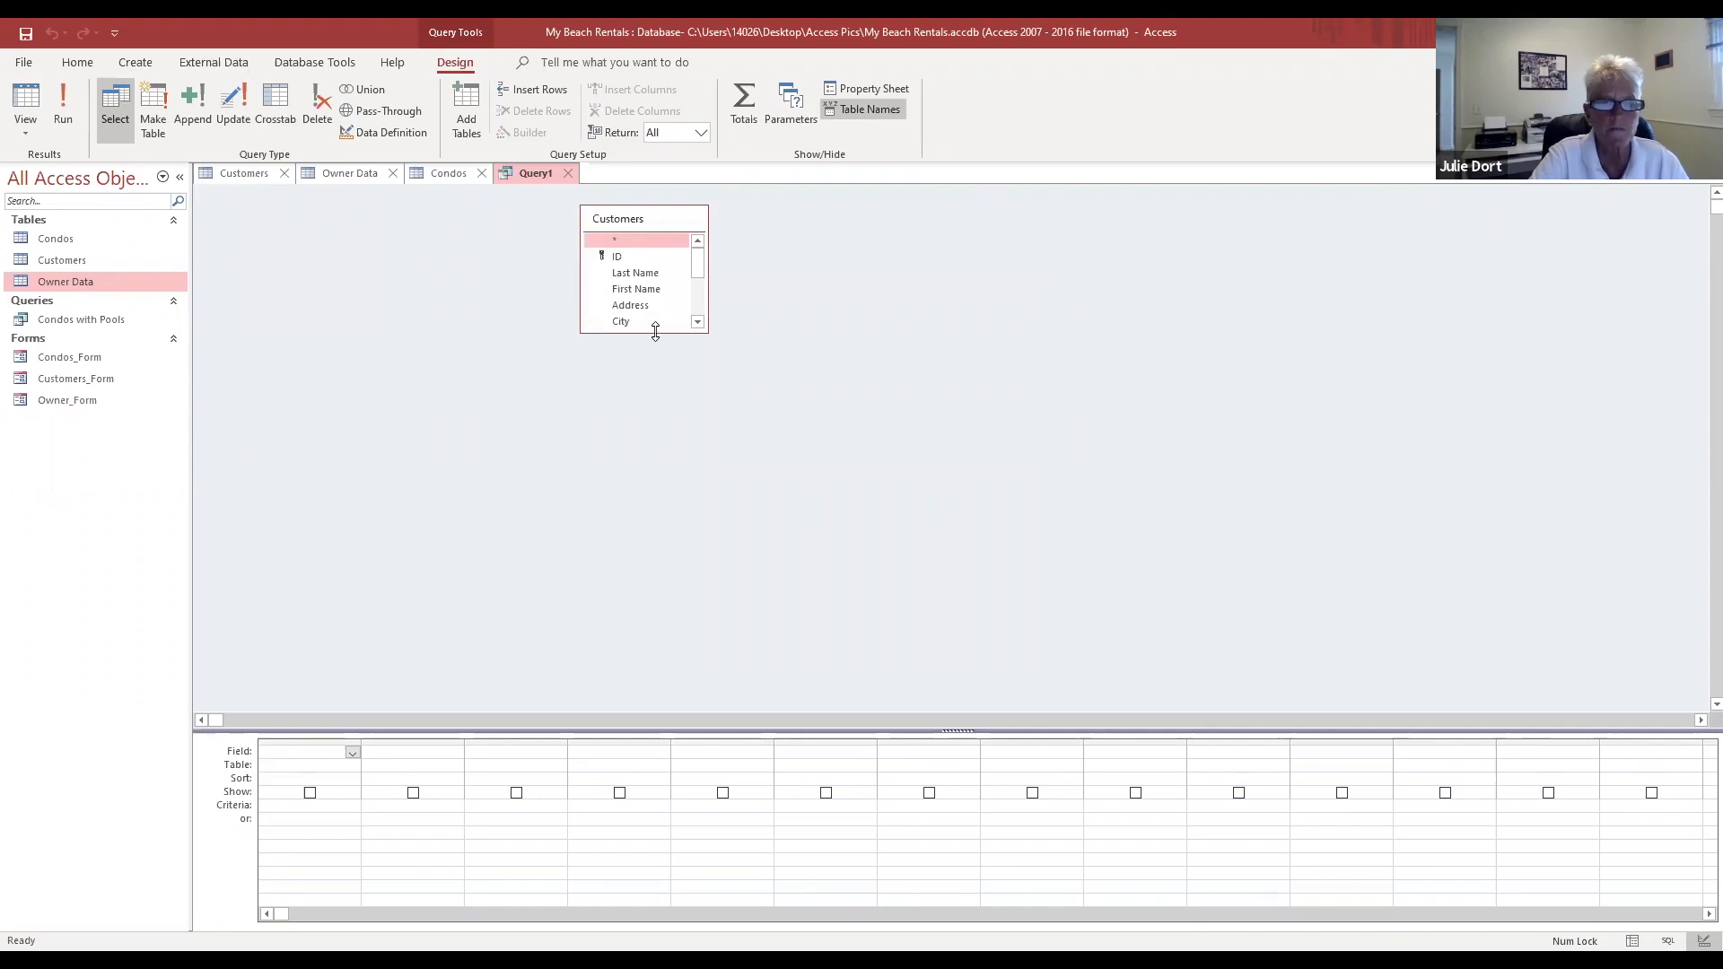
{"action": "left_click_drag", "start_coordinate": [655, 332], "coordinate": [691, 468]}
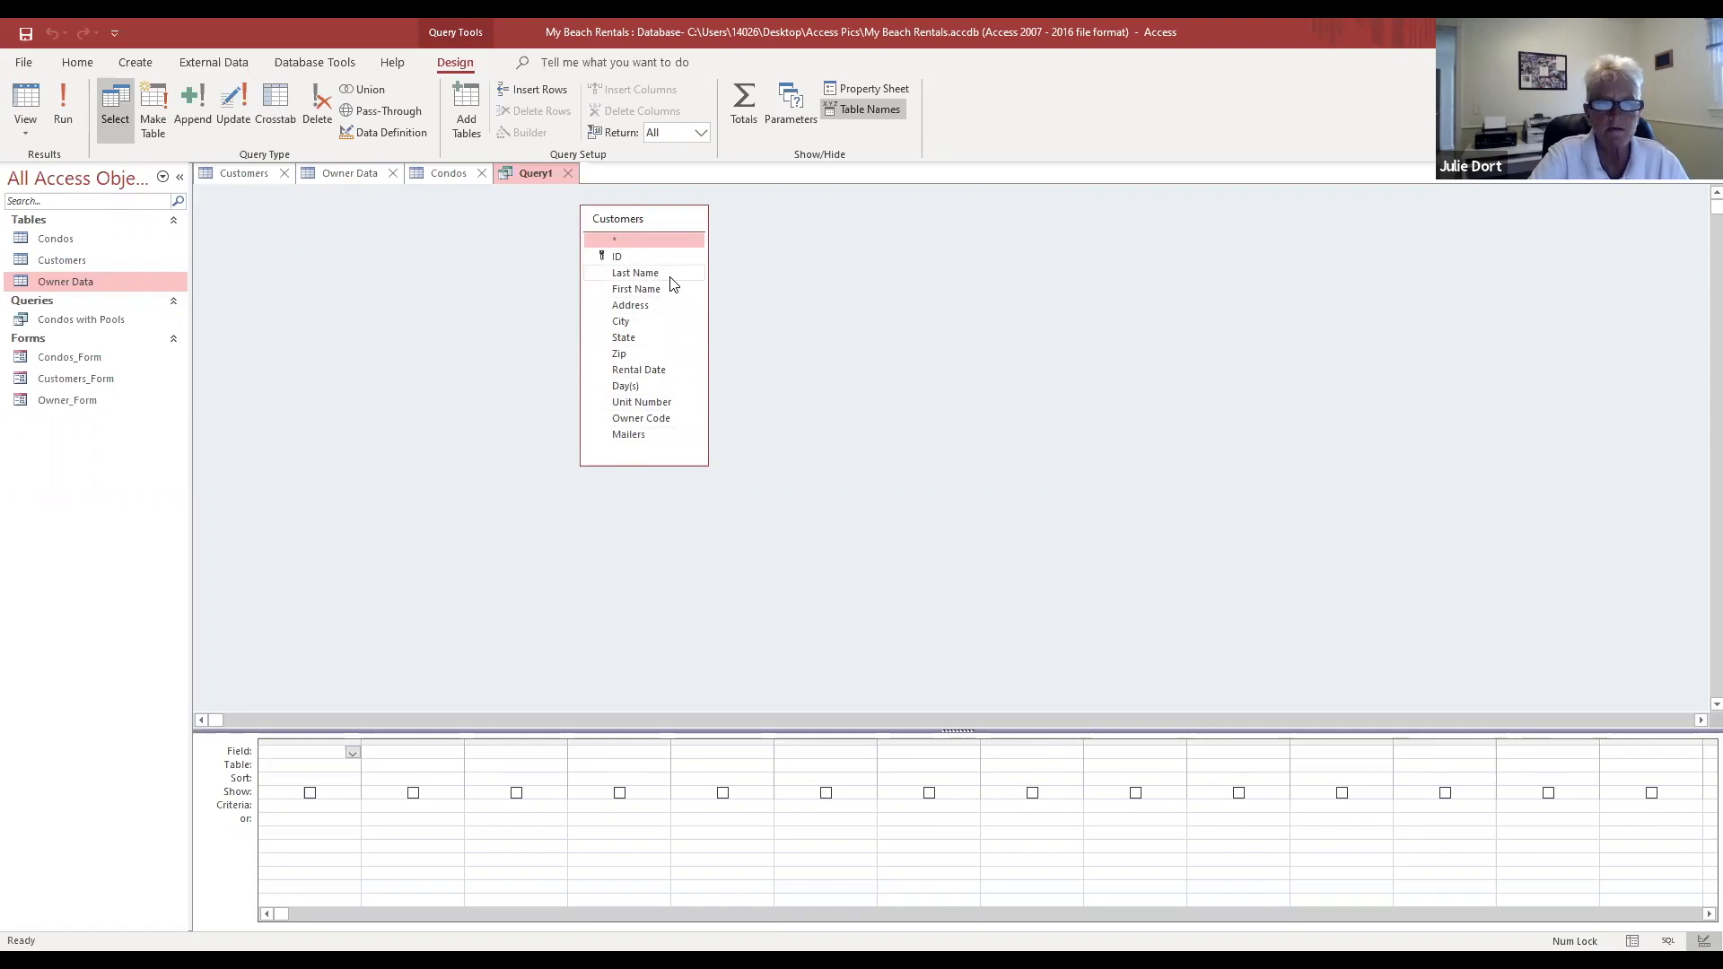
Step: Add Last Name, First Name, Address, City, Zip and Mailers to the query grid and run the query
{"action": "double_click", "coordinate": [635, 272]}
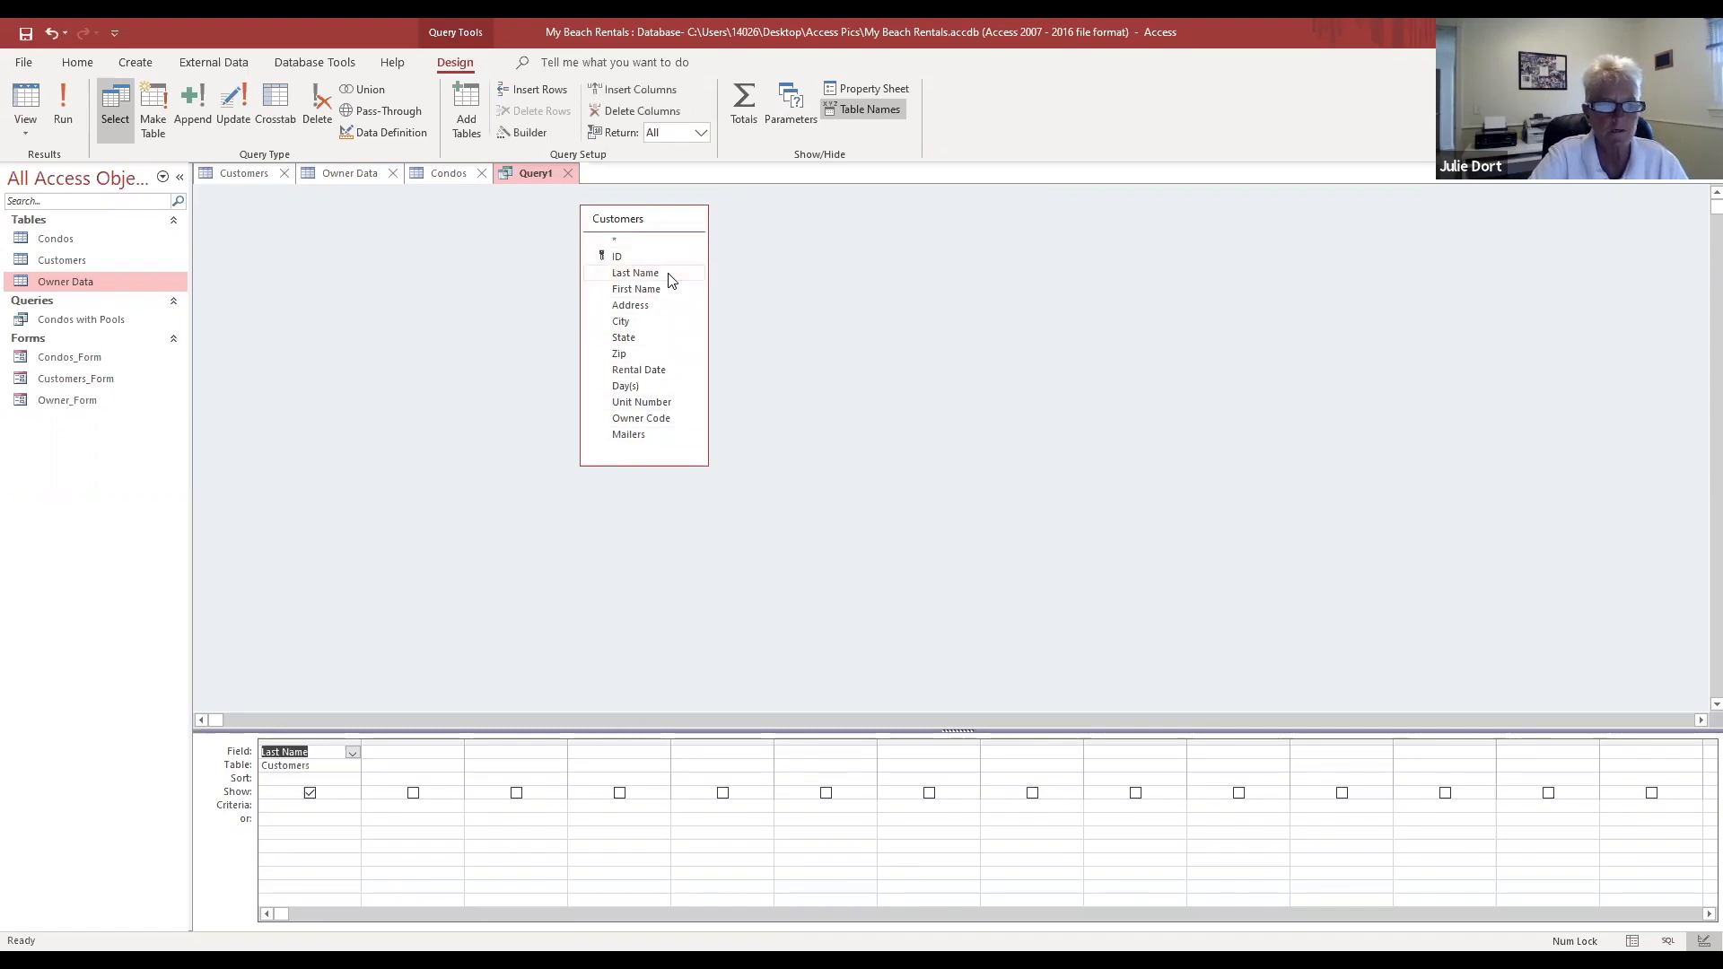
{"action": "double_click", "coordinate": [672, 291]}
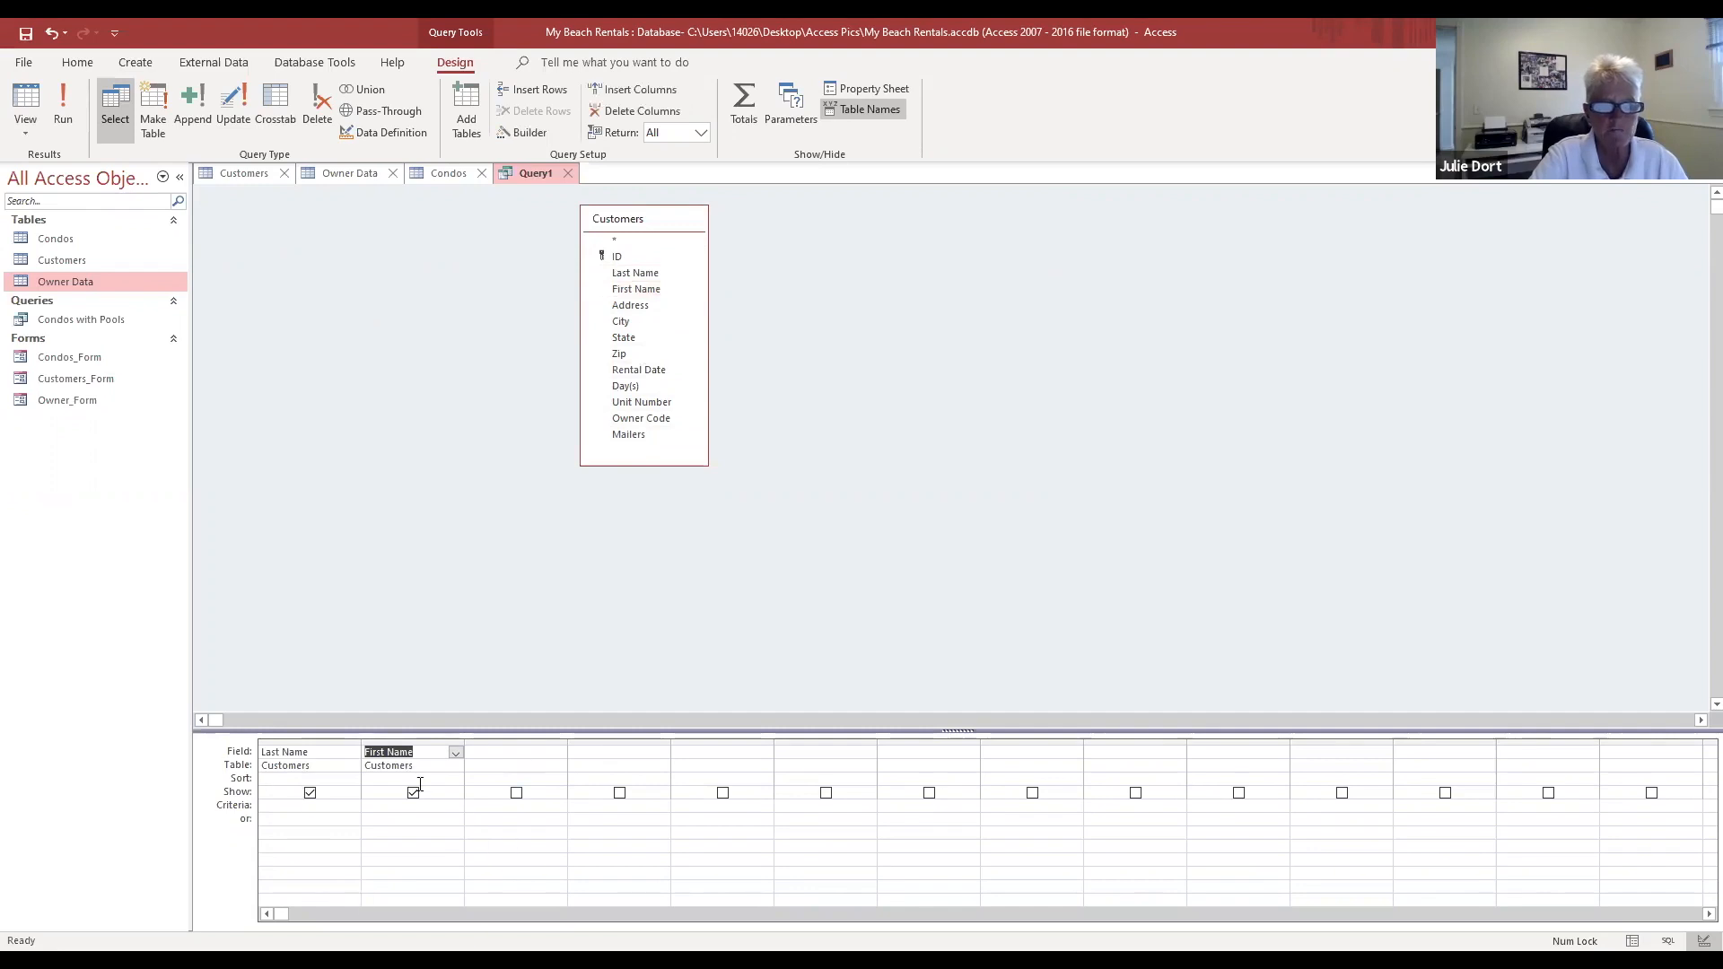
{"action": "double_click", "coordinate": [652, 308]}
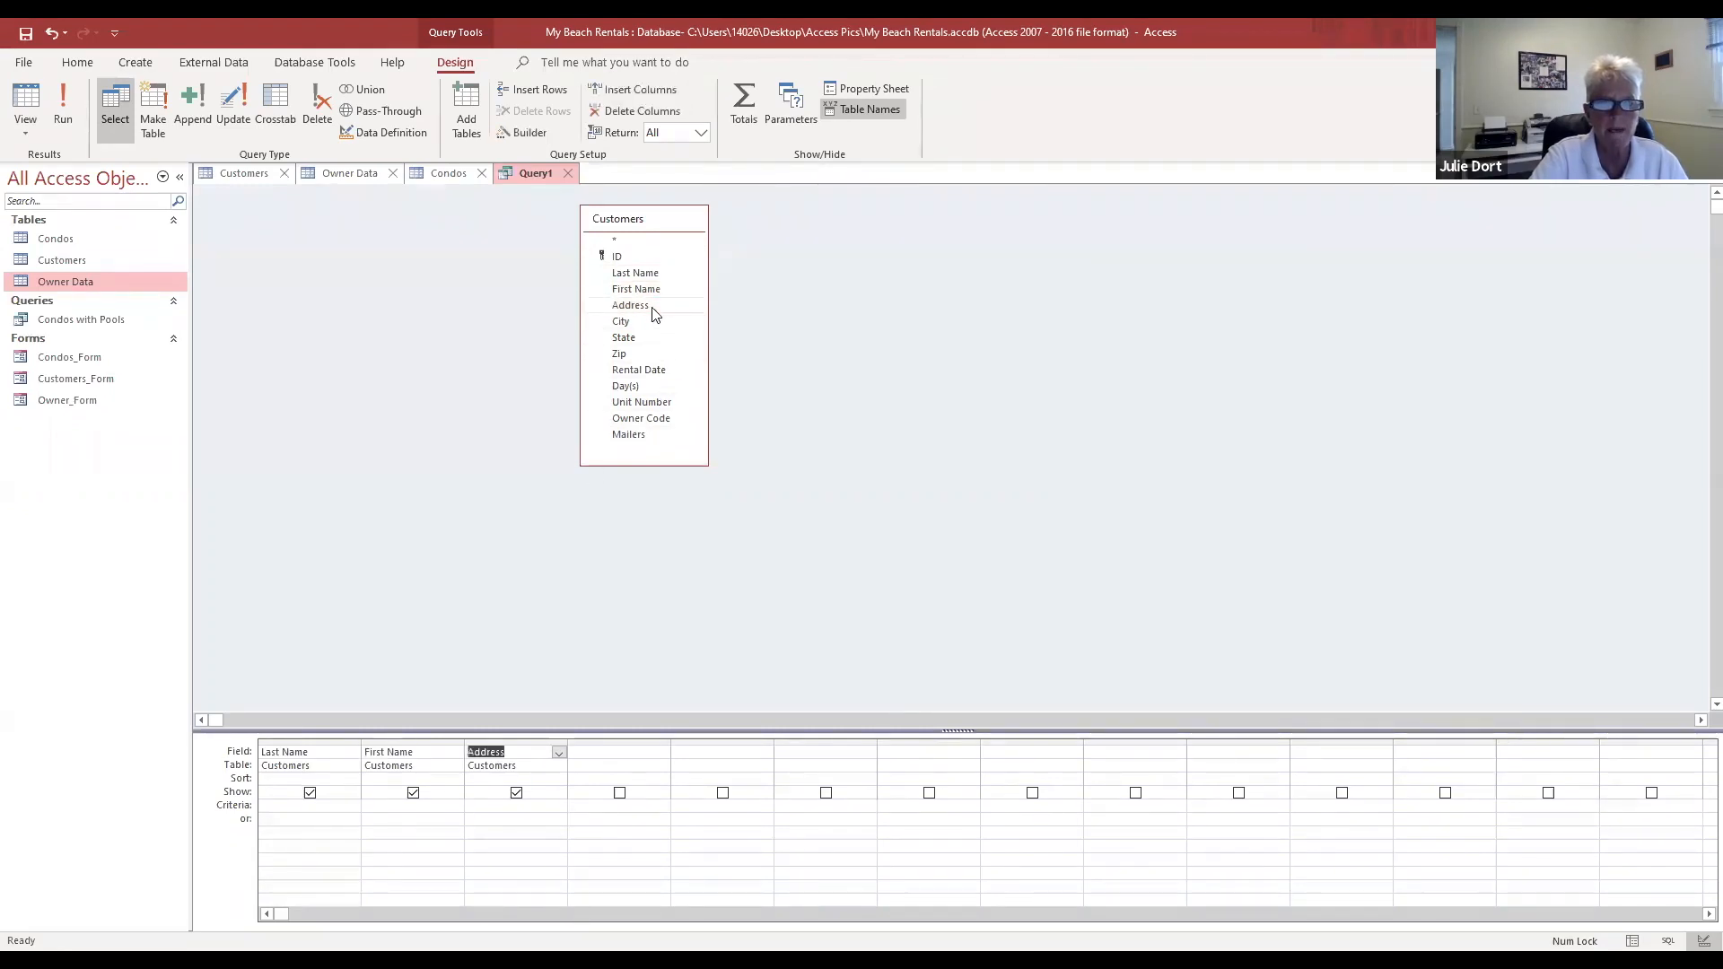
{"action": "double_click", "coordinate": [653, 323]}
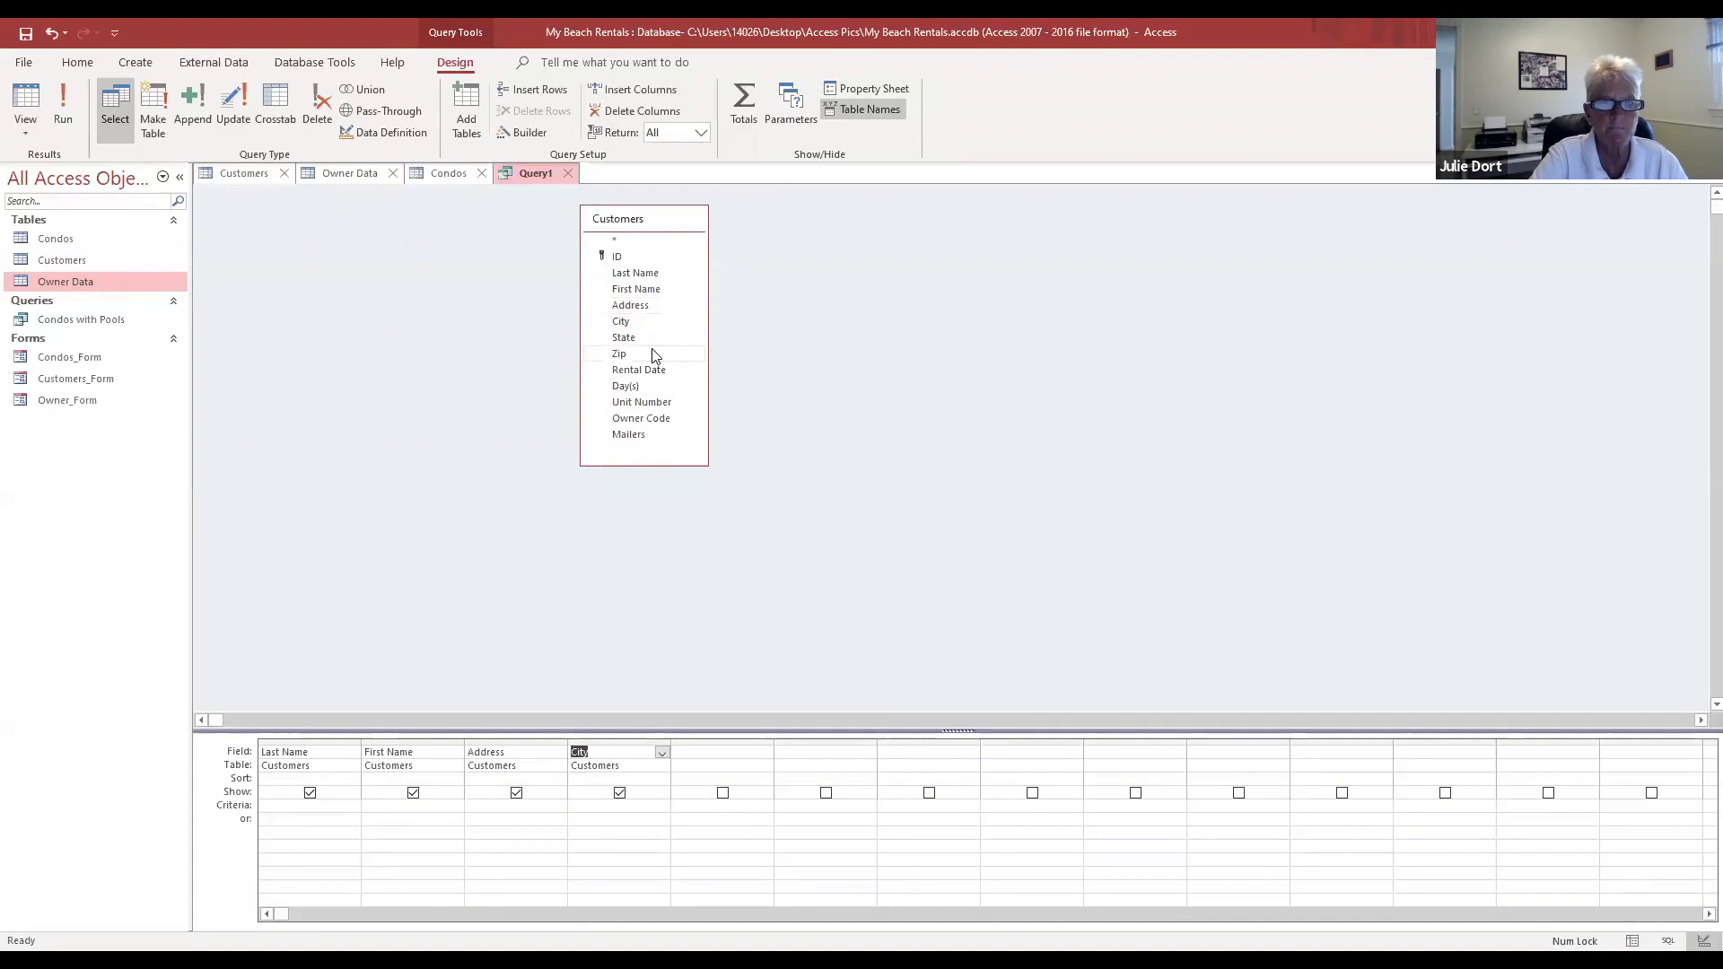
{"action": "double_click", "coordinate": [654, 354]}
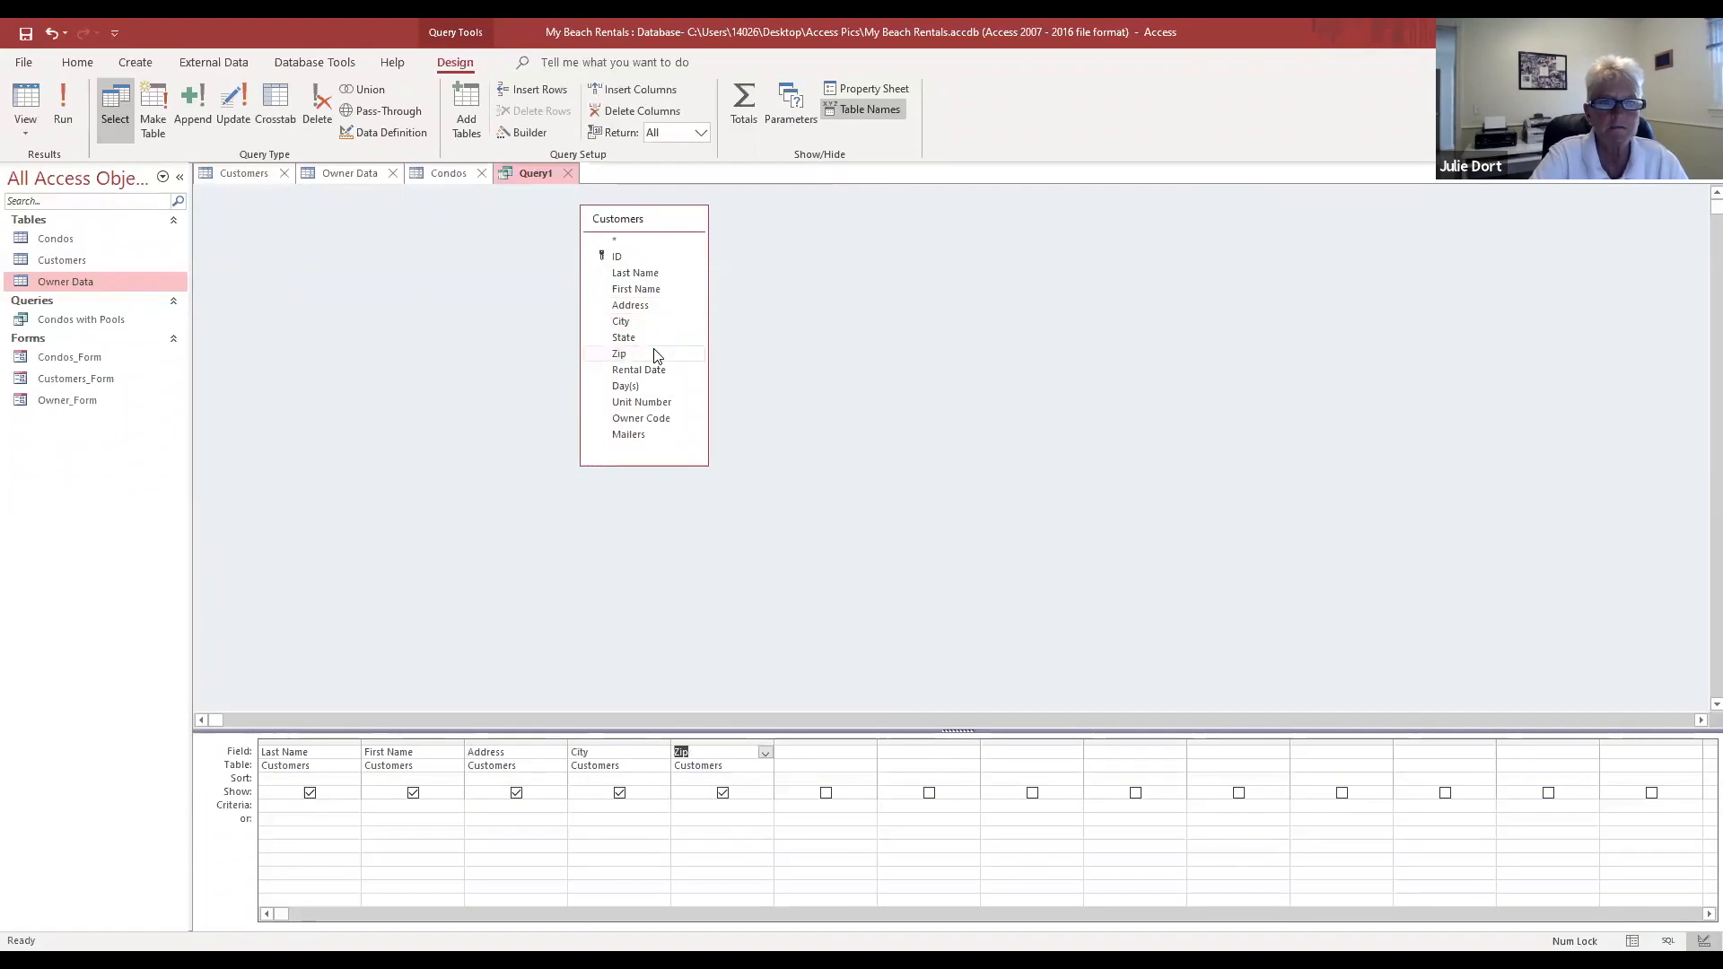
{"action": "double_click", "coordinate": [655, 438]}
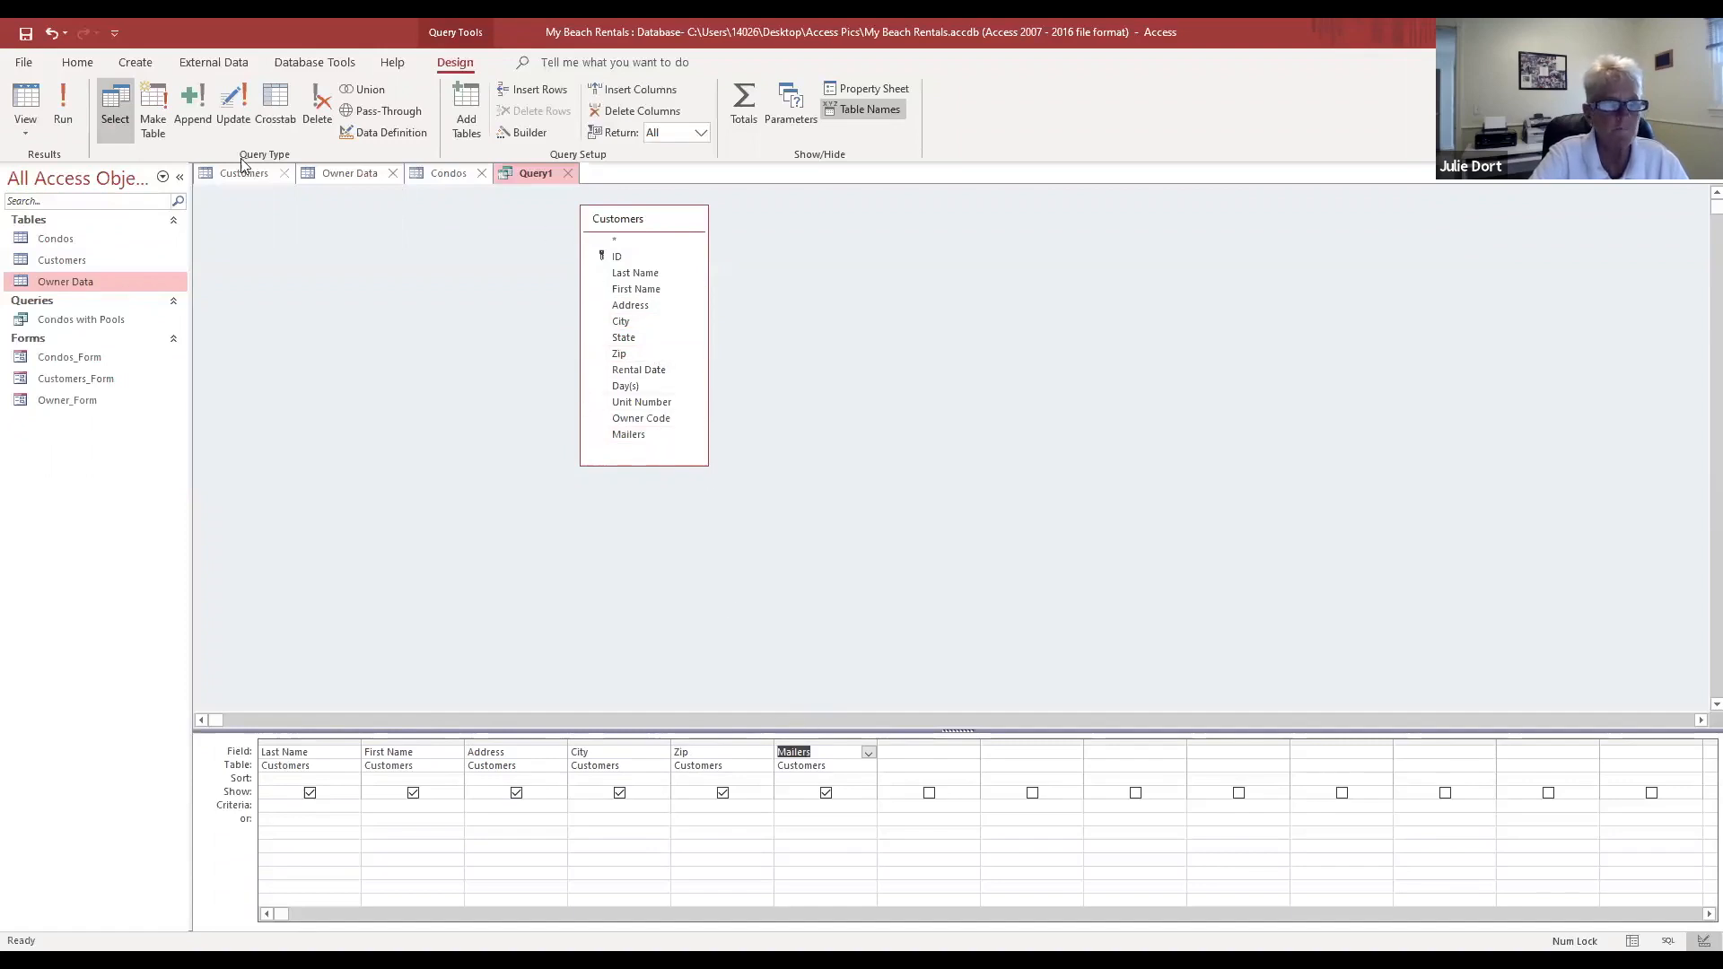
{"action": "left_click", "coordinate": [65, 94]}
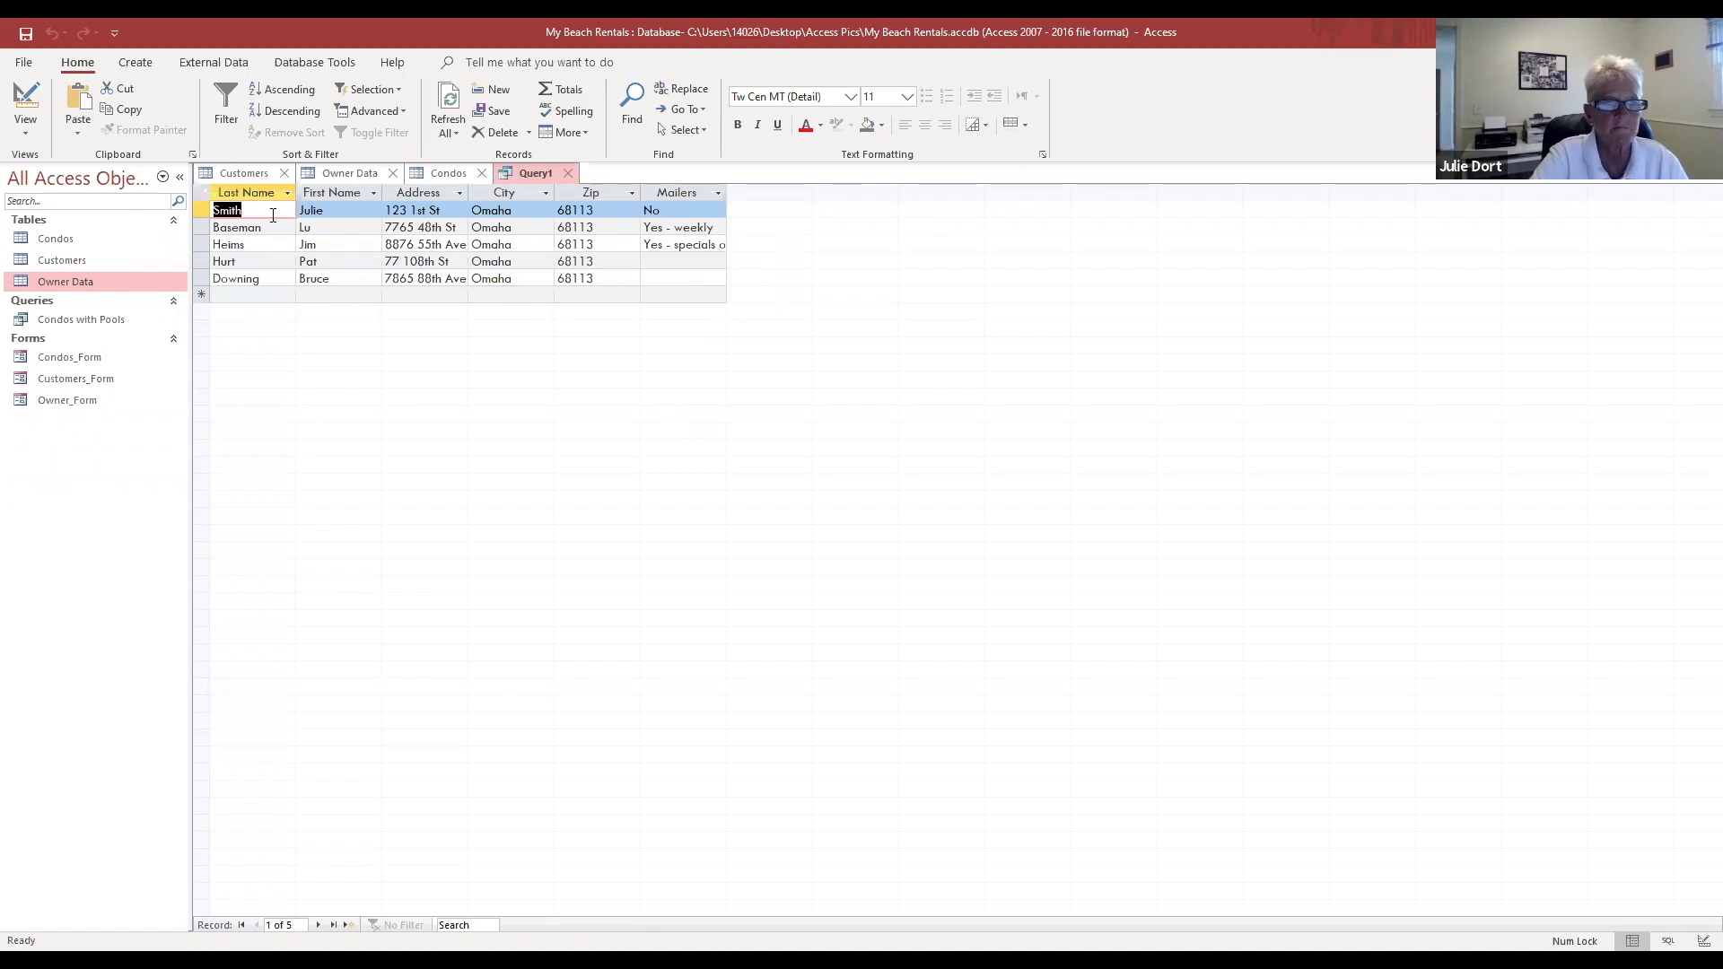
Step: Save the customer query under the name Customer_Mailers
{"action": "left_click", "coordinate": [673, 264]}
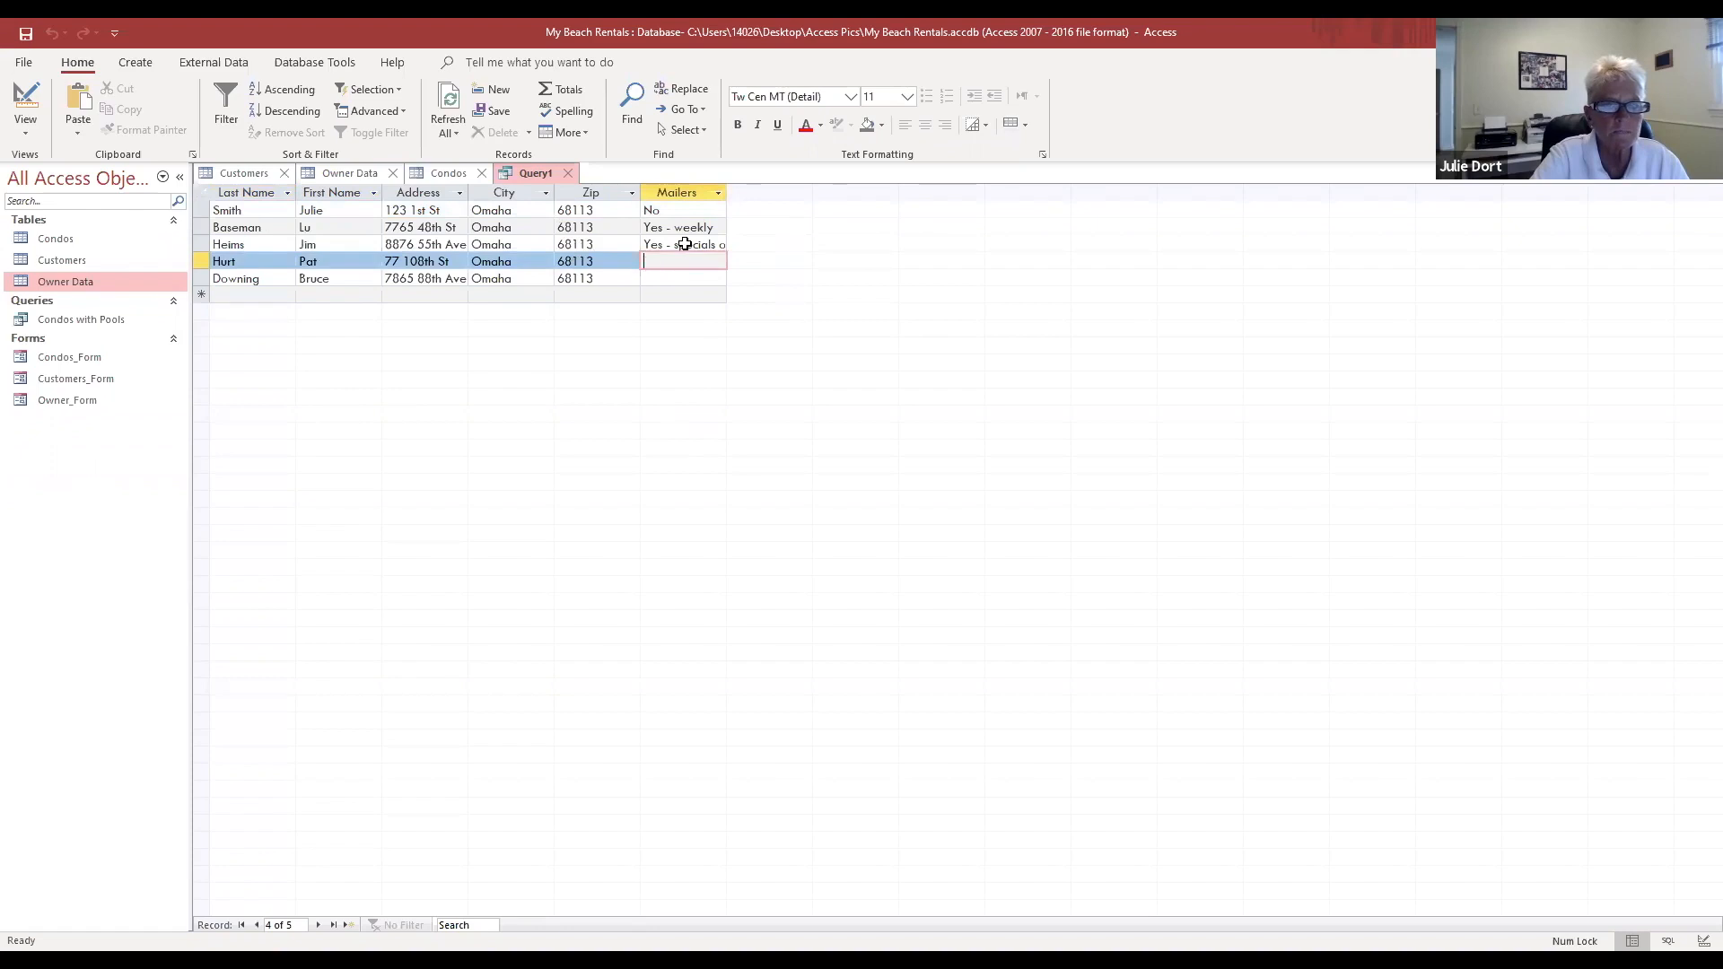
{"action": "left_click", "coordinate": [629, 279]}
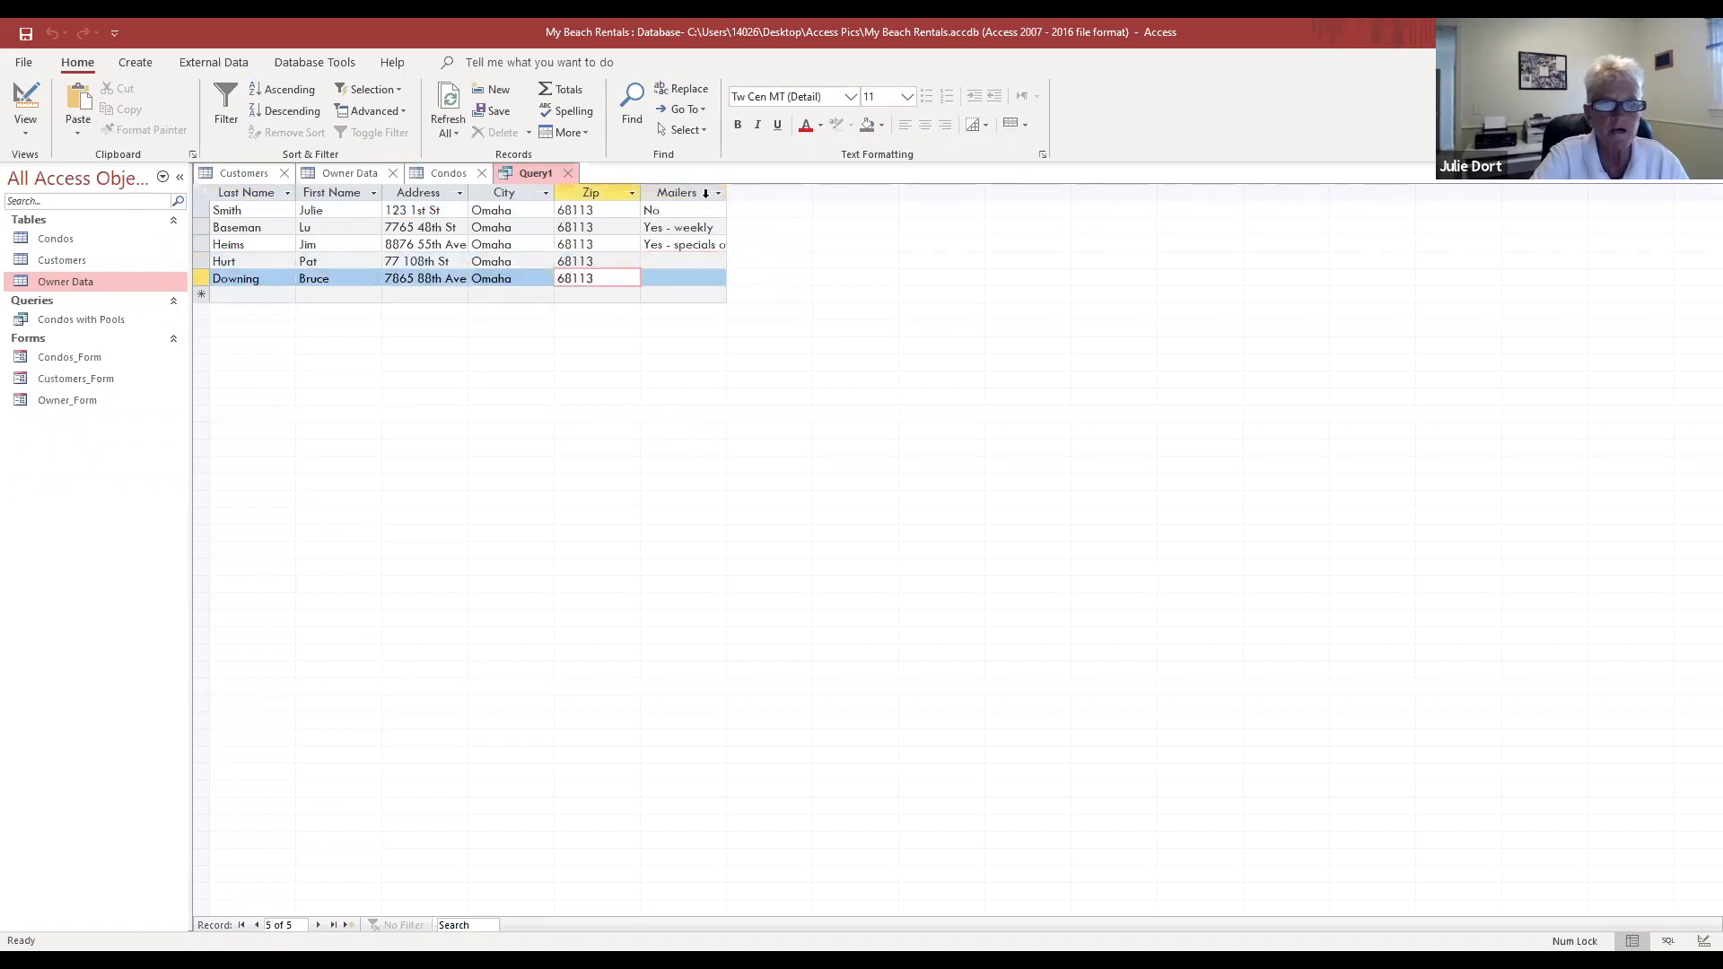
{"action": "right_click", "coordinate": [530, 175]}
{"action": "left_click", "coordinate": [576, 185]}
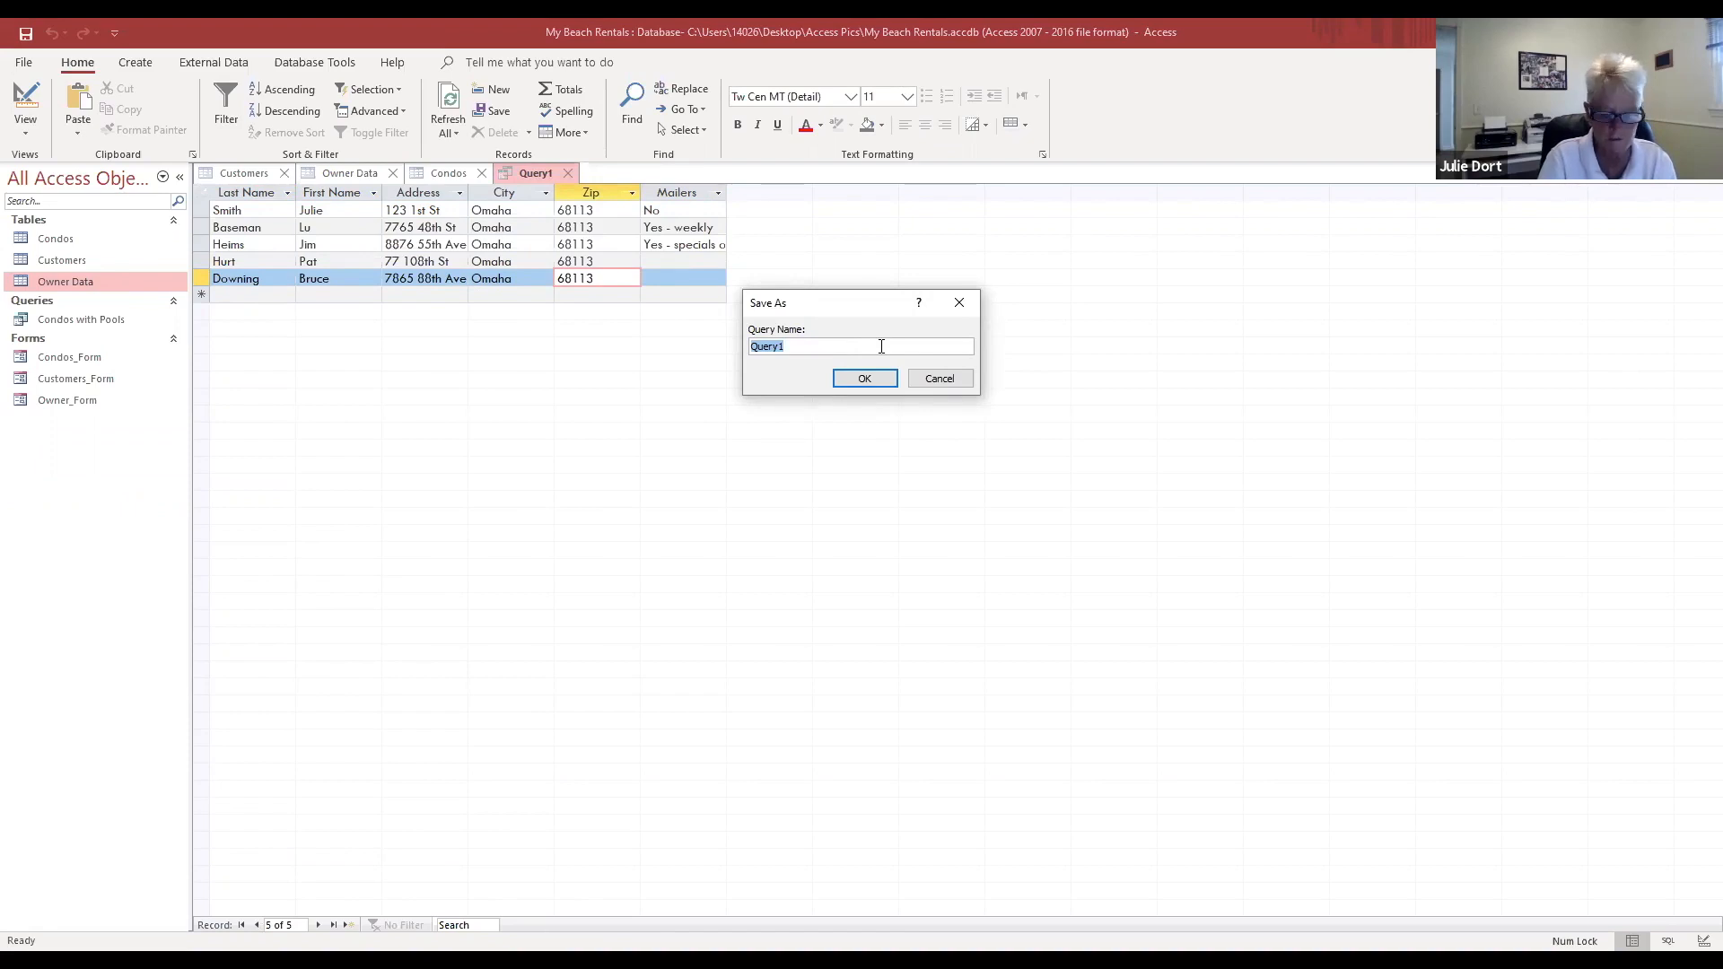
{"action": "type", "text": "Customer_Mailers"}
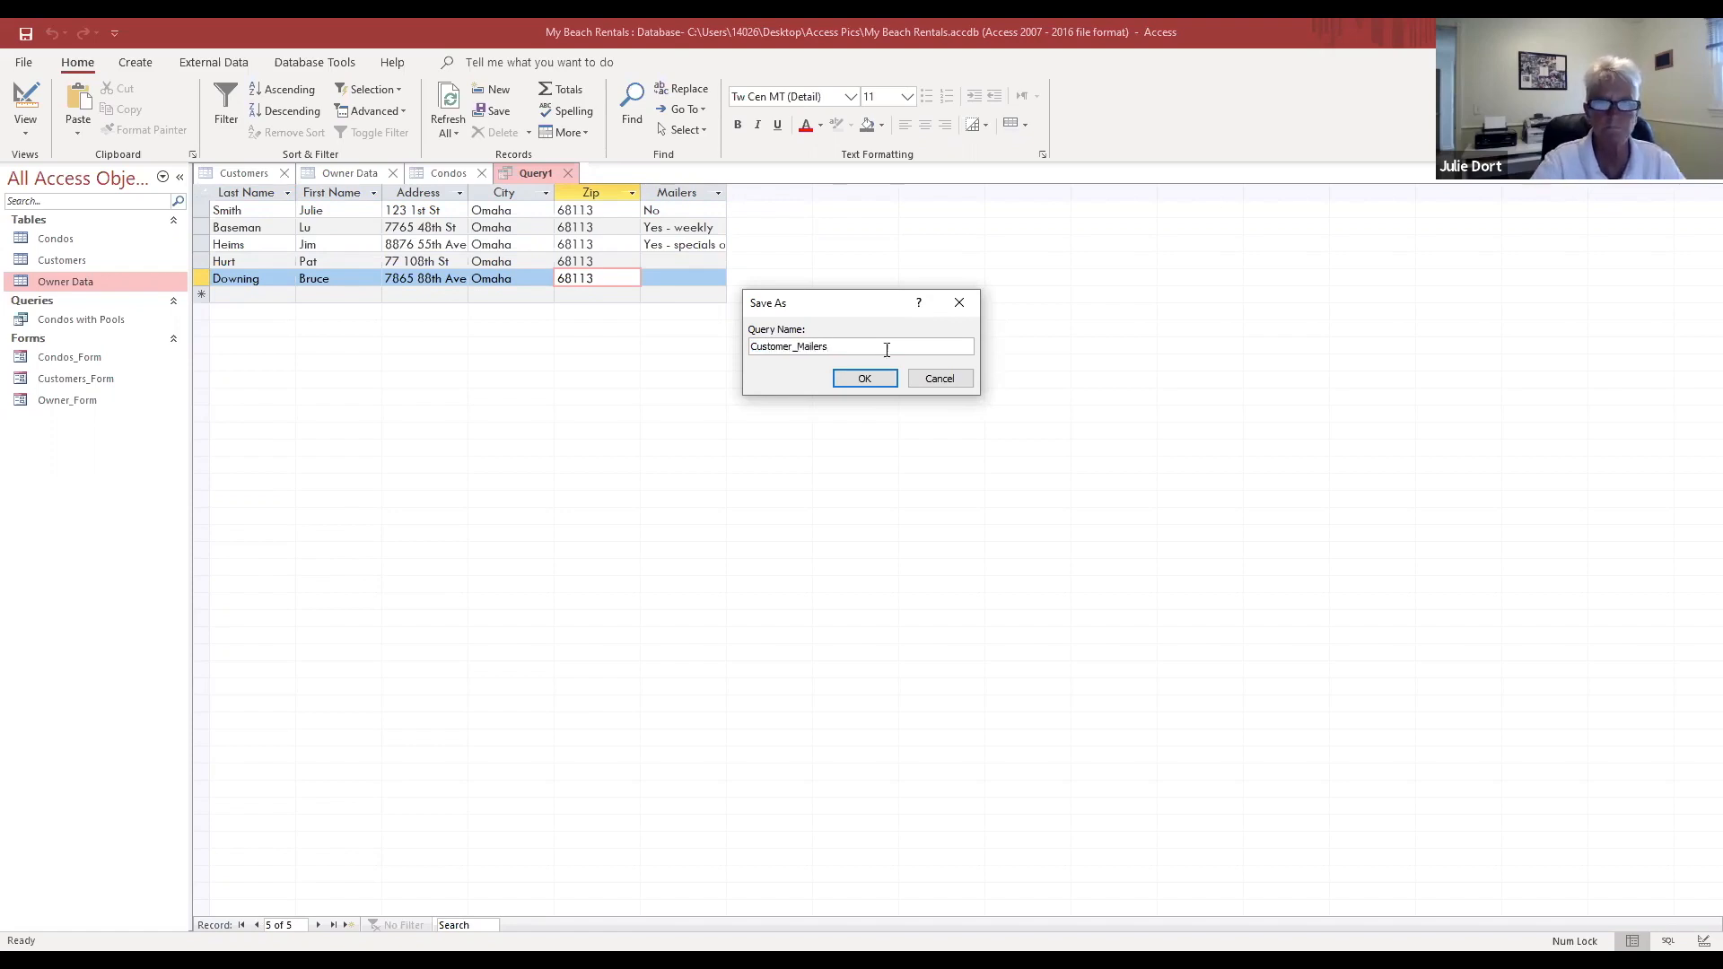
{"action": "left_click", "coordinate": [862, 380]}
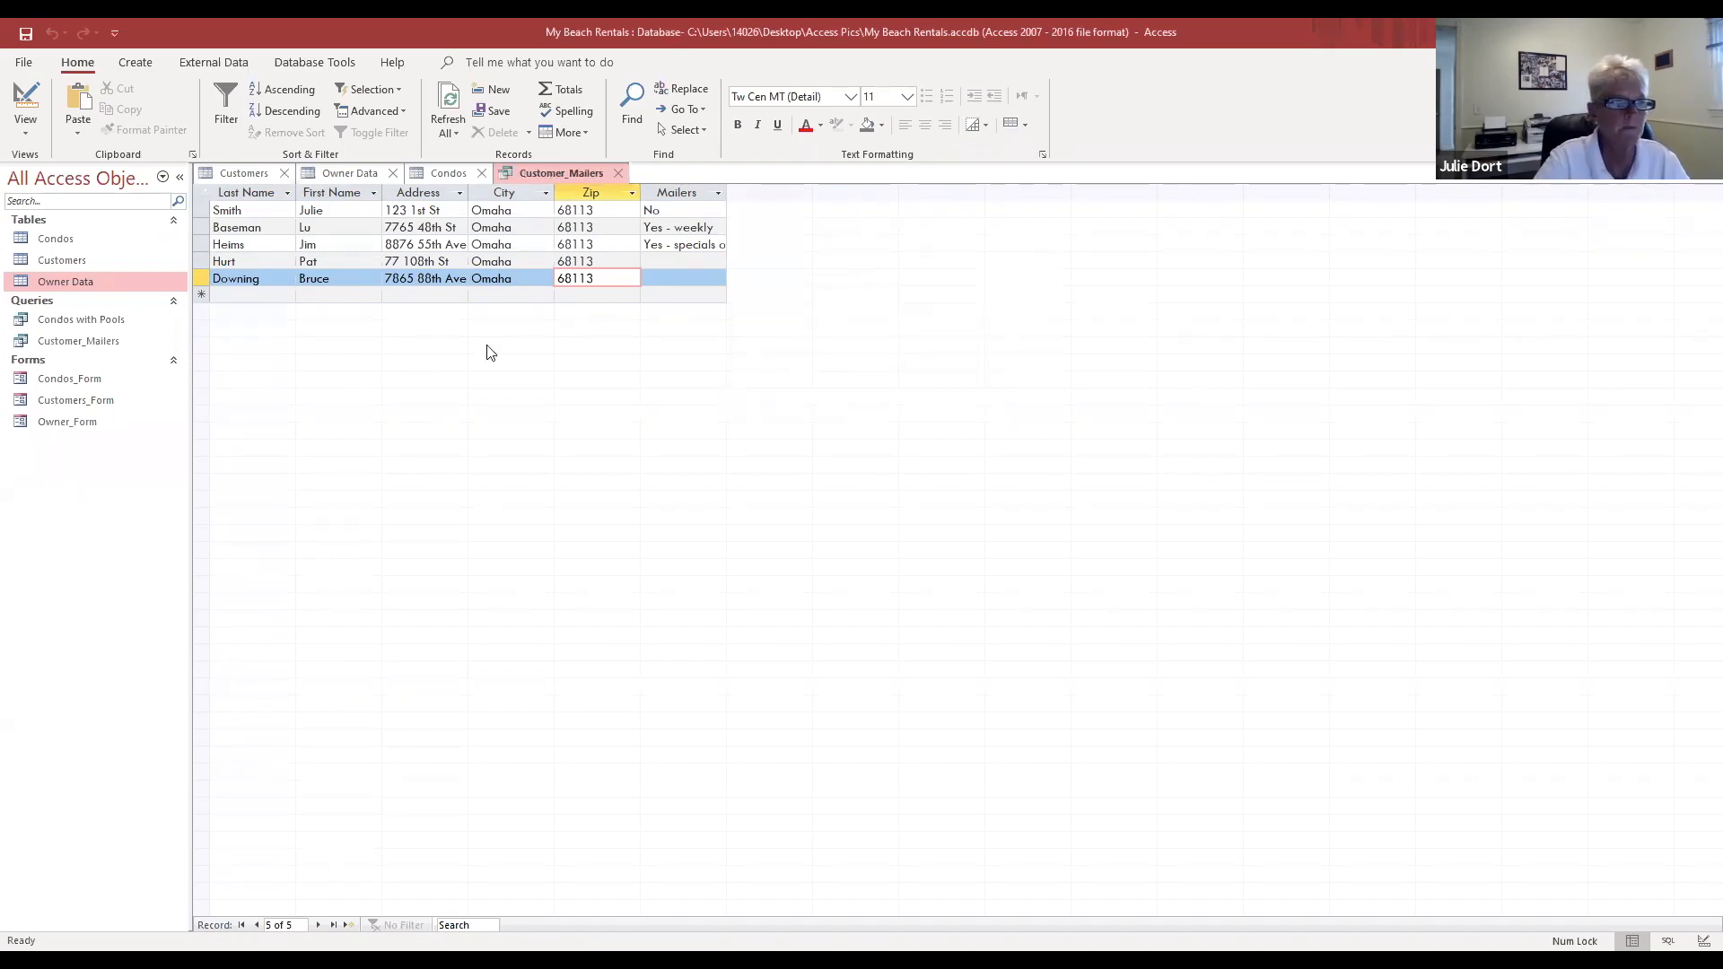
Step: Close the Customer_Mailers query and start a new query design containing the Condos and Customers tables
{"action": "left_click", "coordinate": [621, 172]}
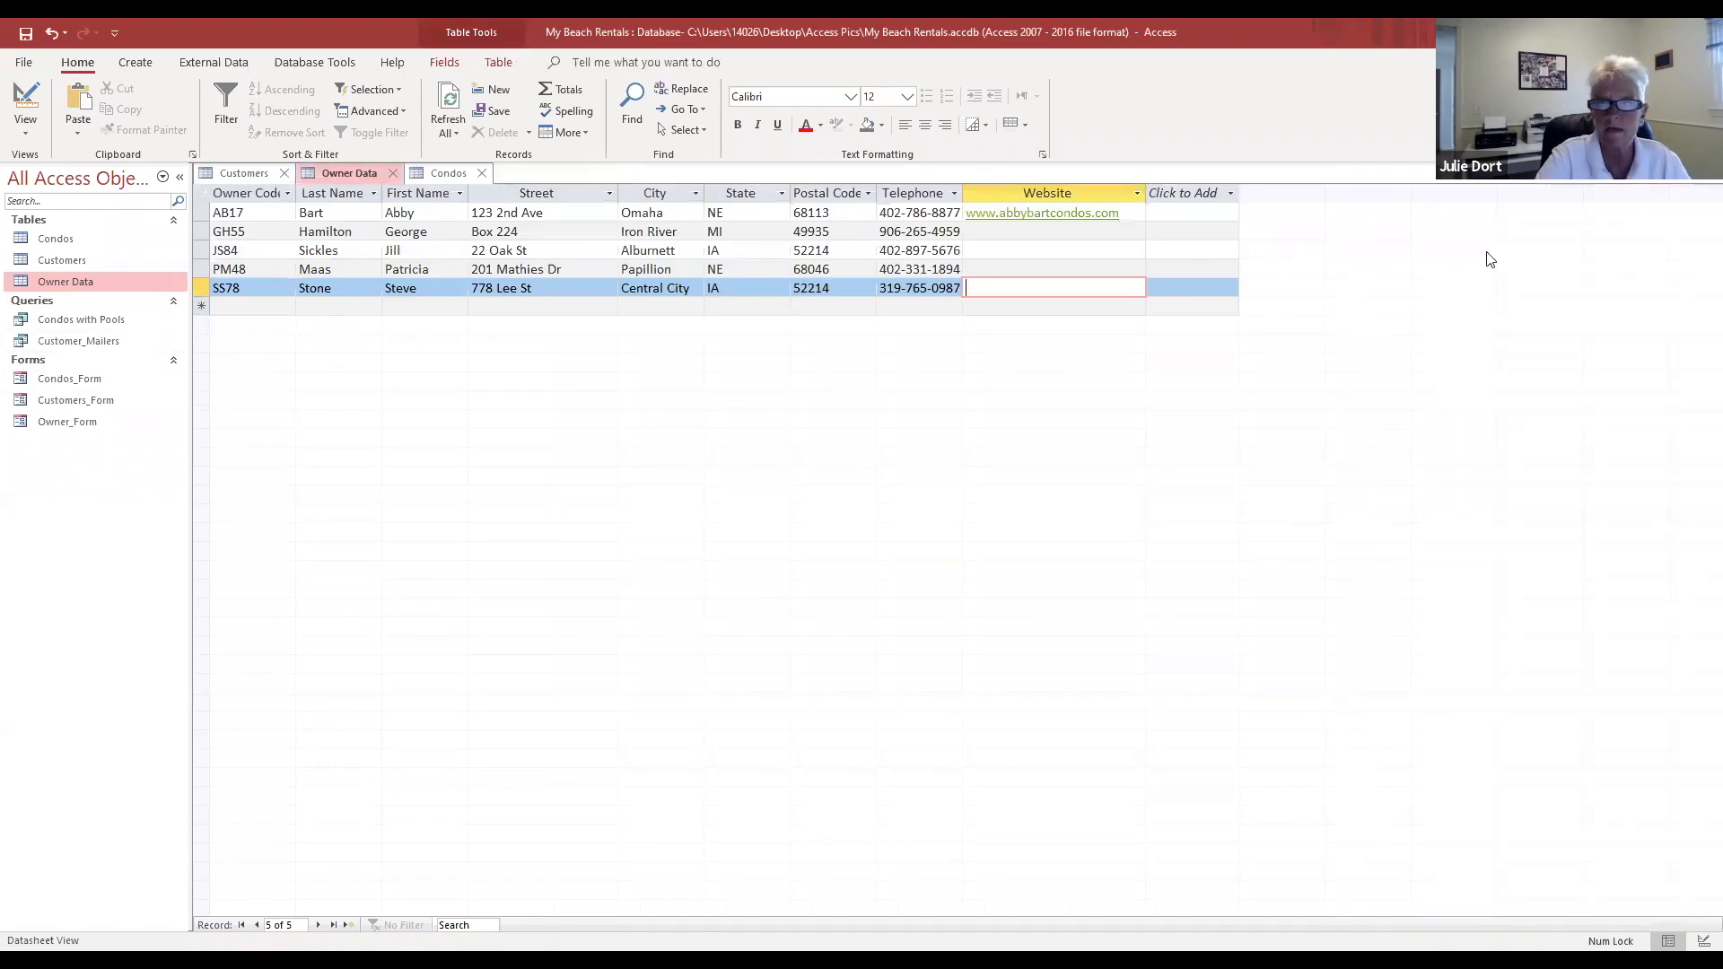
{"action": "left_click", "coordinate": [135, 62]}
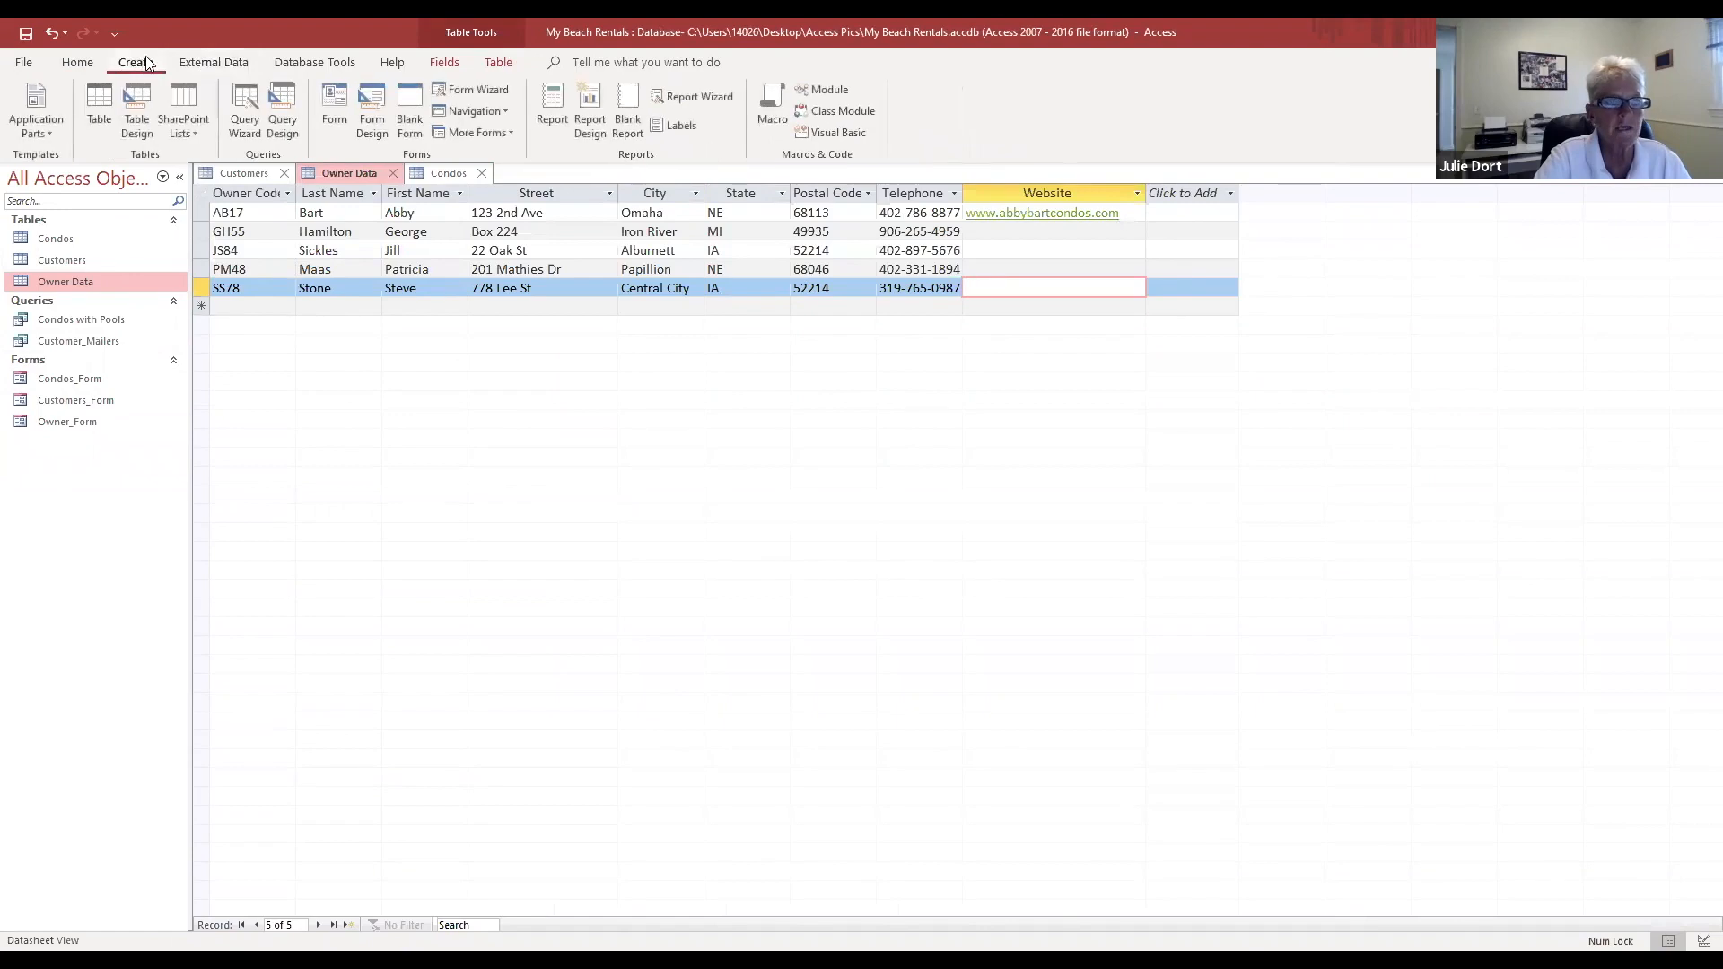
{"action": "left_click", "coordinate": [291, 95]}
{"action": "left_click_drag", "start_coordinate": [877, 439], "coordinate": [954, 188]}
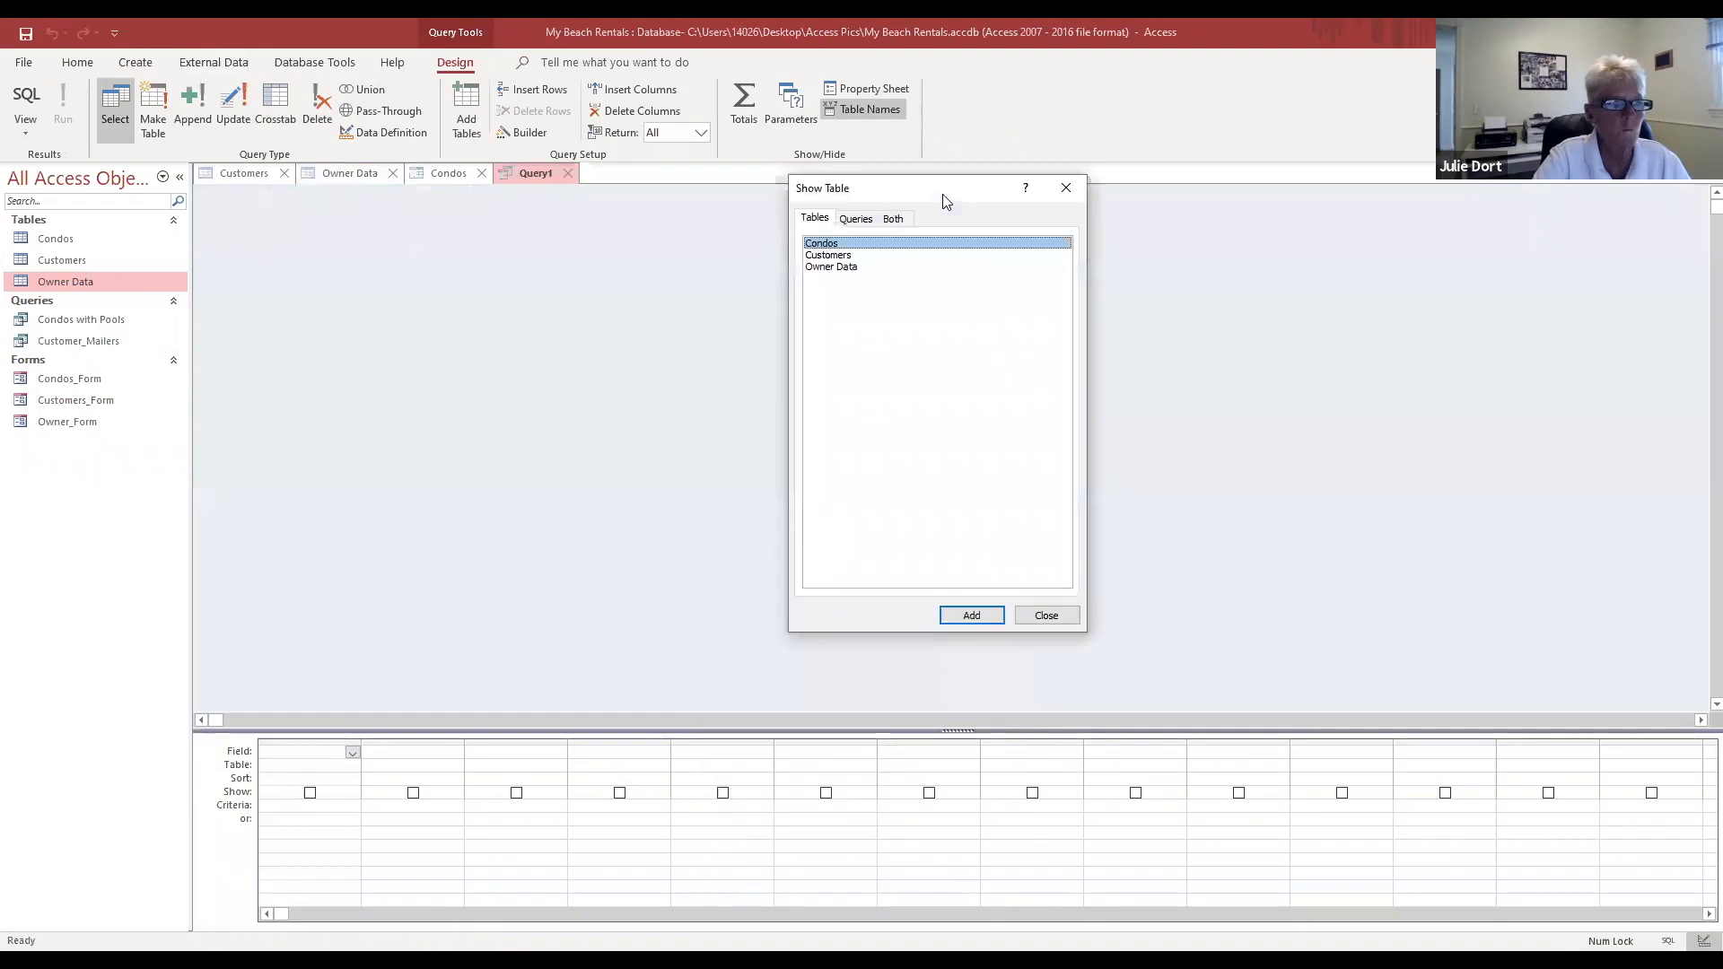
{"action": "double_click", "coordinate": [833, 249]}
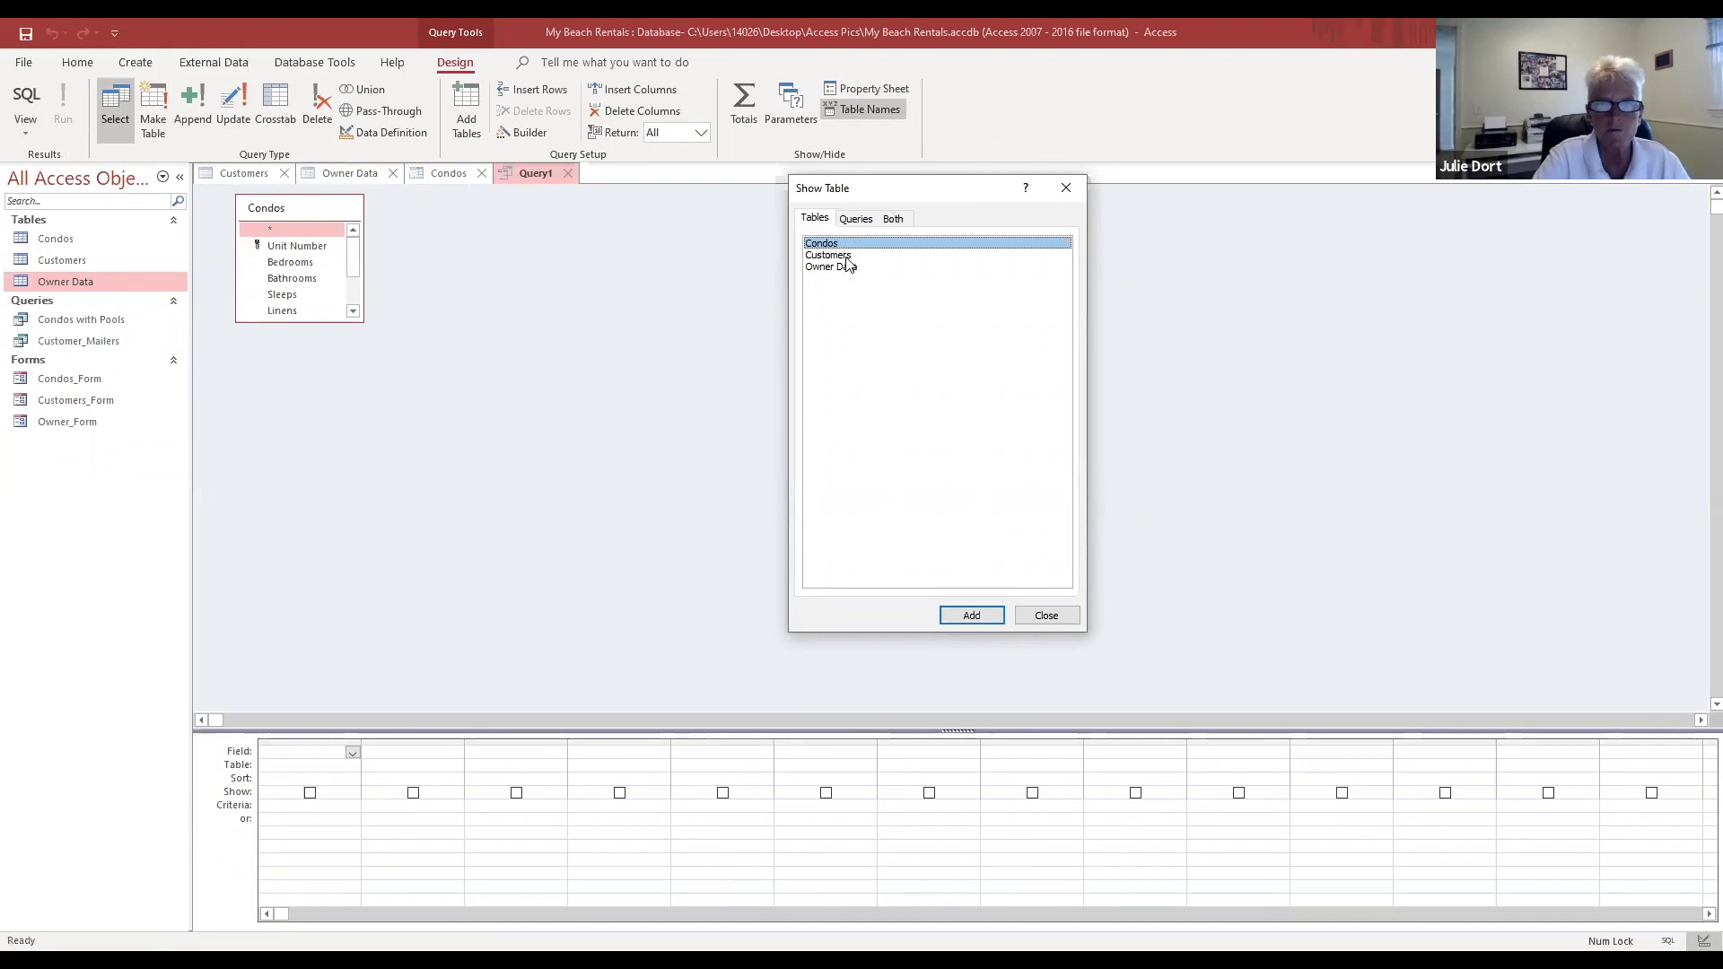
{"action": "double_click", "coordinate": [844, 257]}
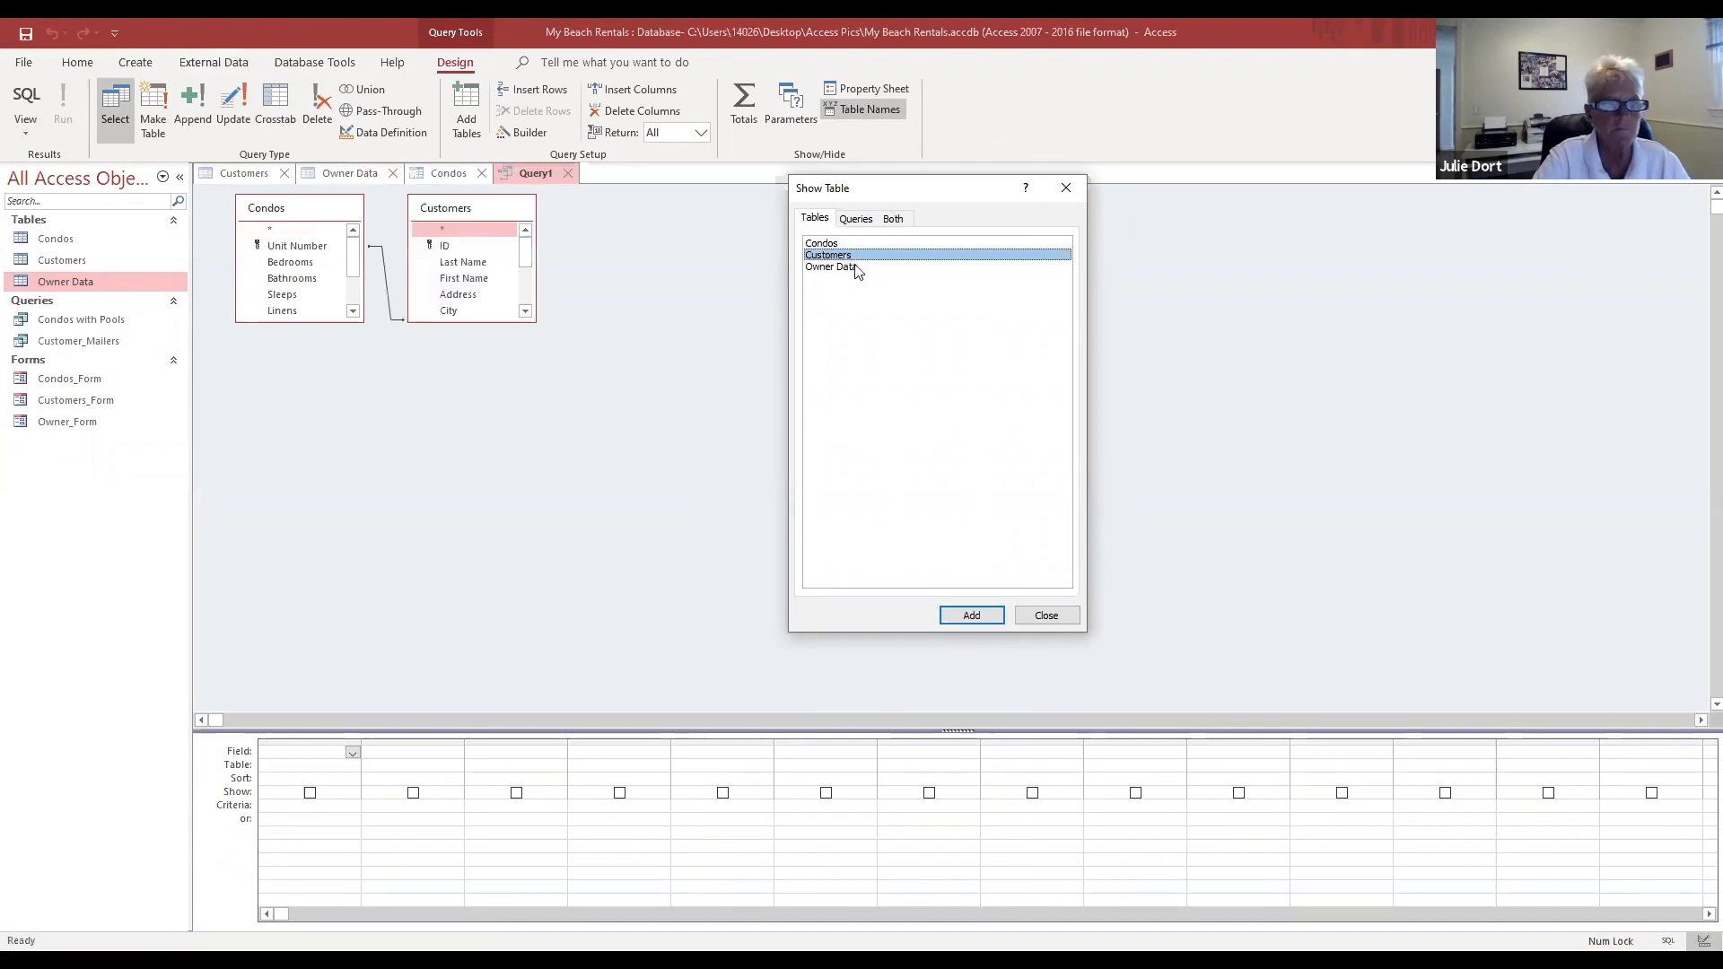
{"action": "left_click", "coordinate": [1046, 615]}
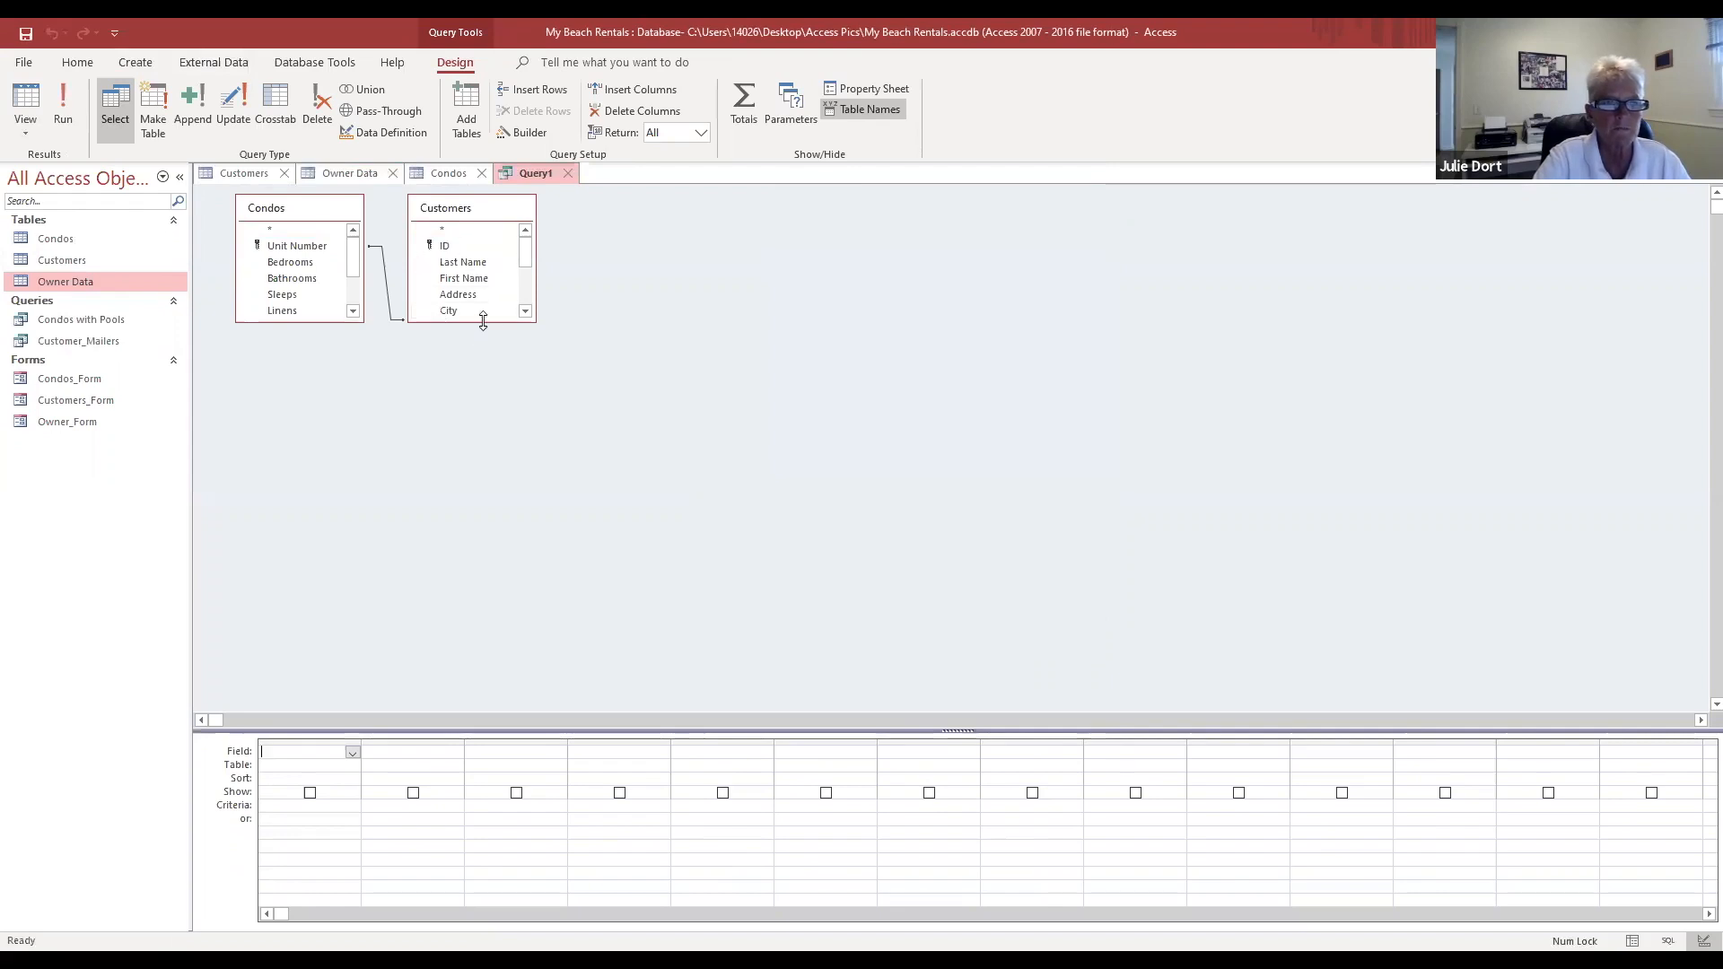
Step: Enlarge the Condos and Customers field lists to show all fields, and rearrange them with Customers before Condos and space between
{"action": "left_click_drag", "start_coordinate": [480, 320], "coordinate": [498, 492]}
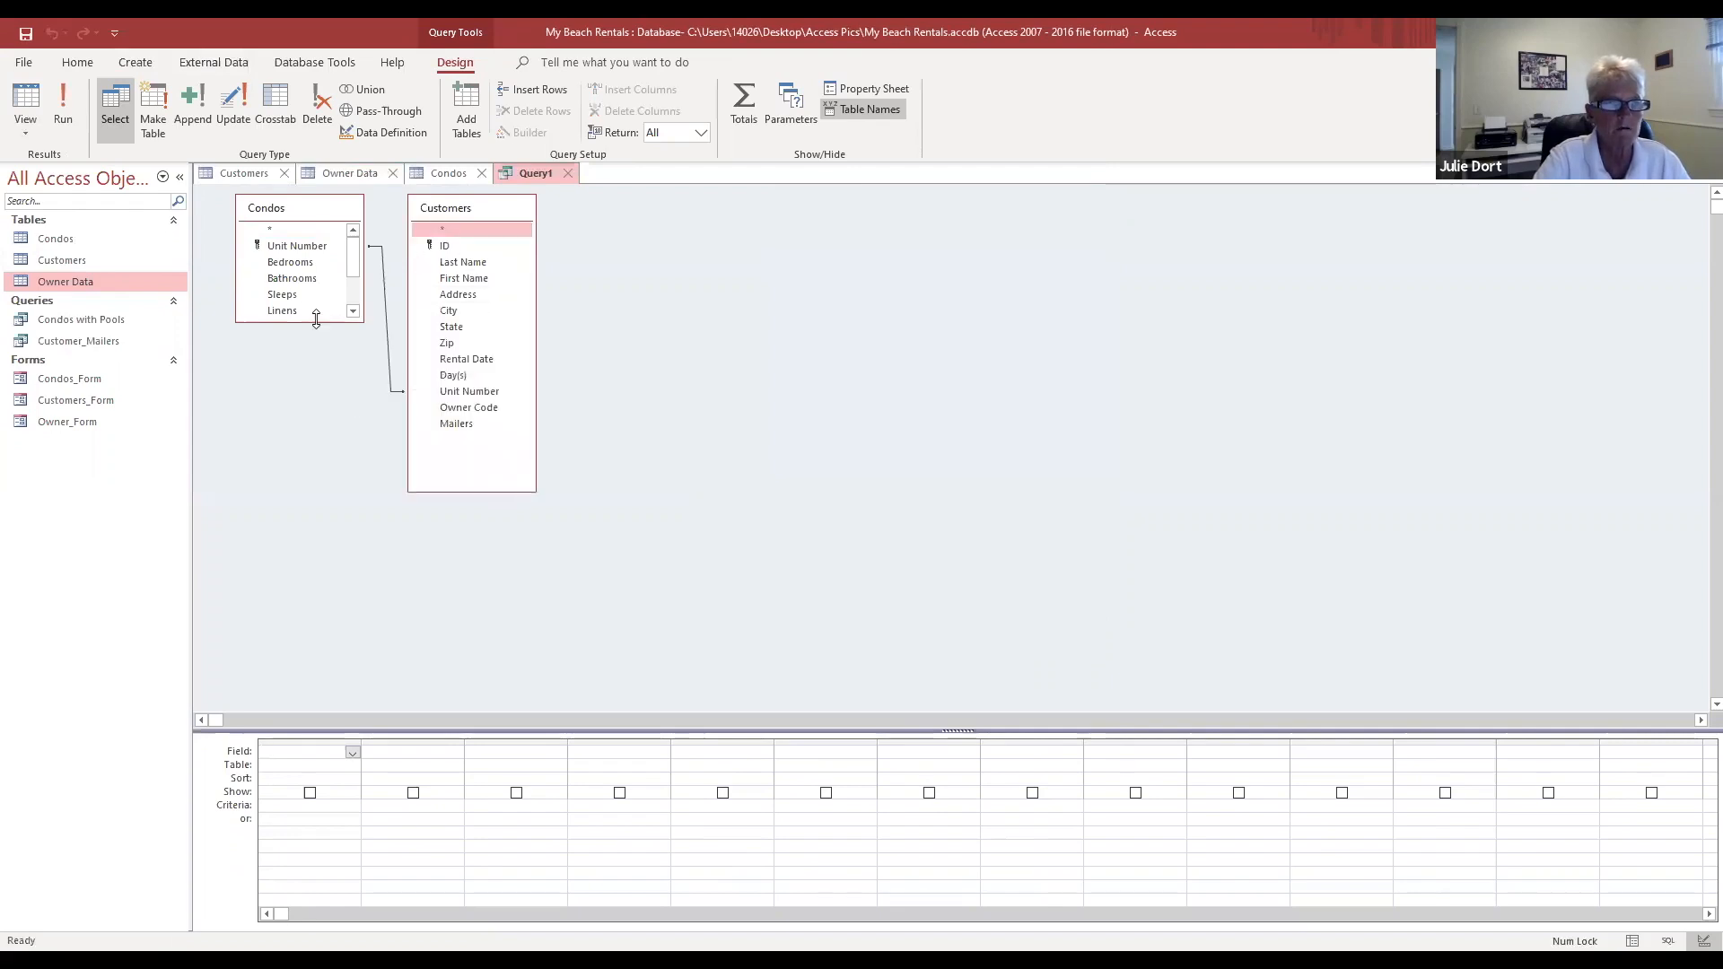
{"action": "left_click_drag", "start_coordinate": [316, 320], "coordinate": [316, 490]}
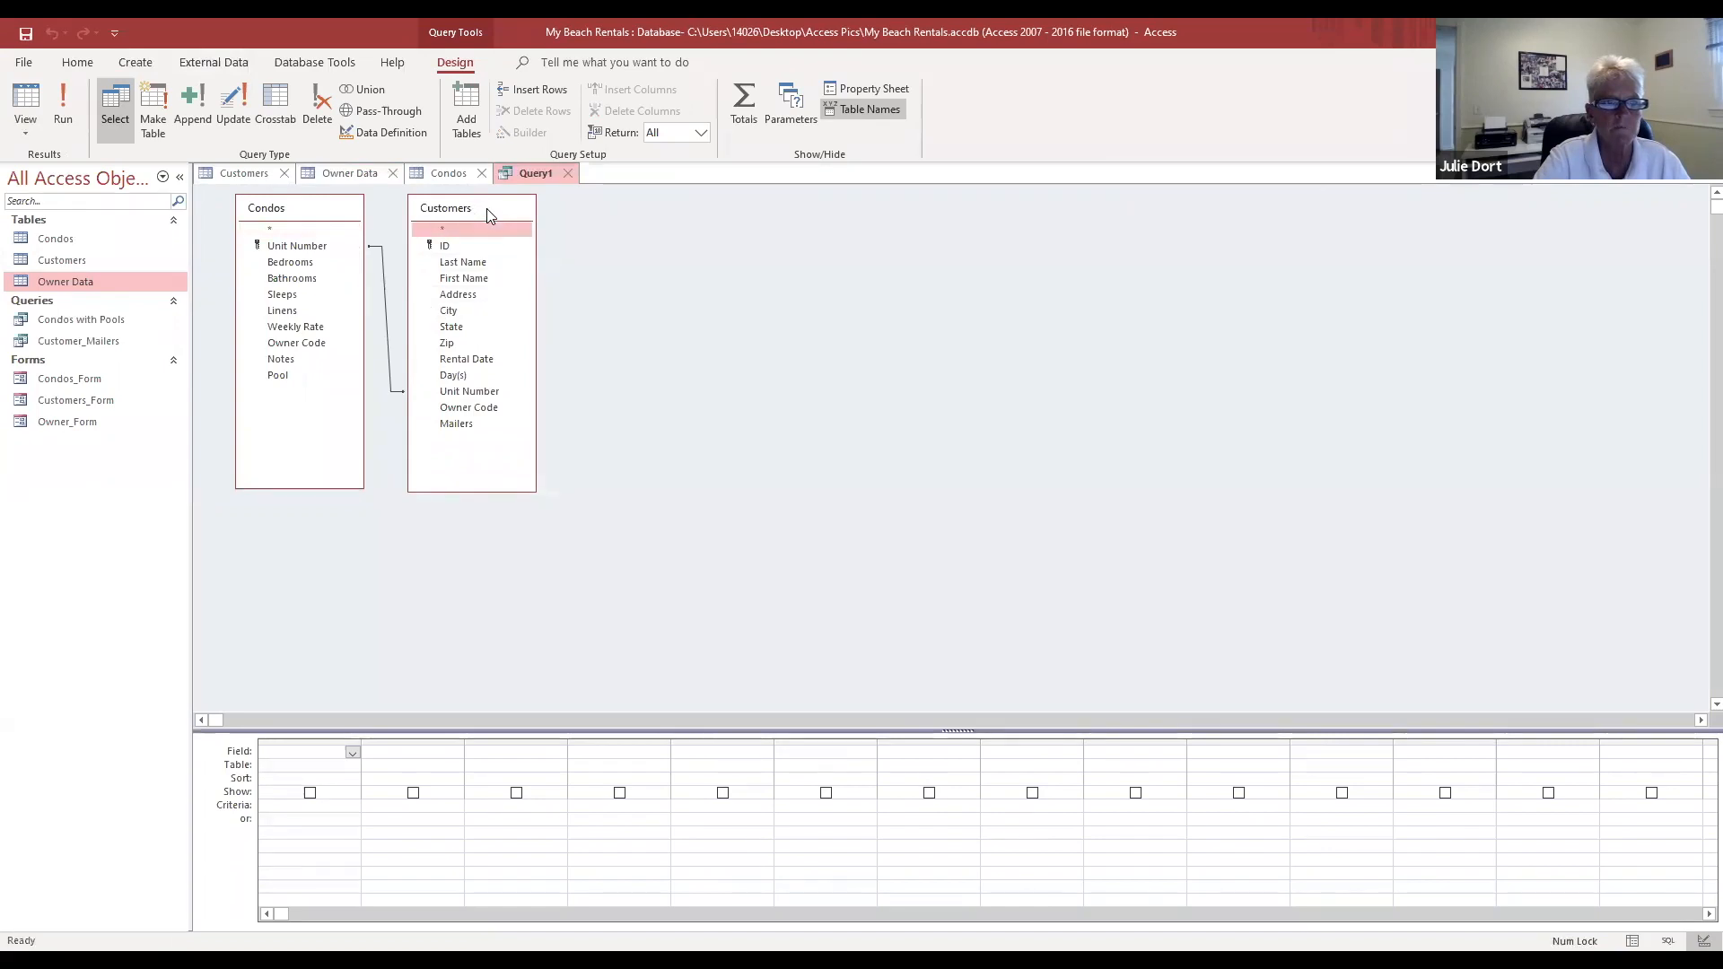
{"action": "left_click_drag", "start_coordinate": [487, 208], "coordinate": [678, 205]}
{"action": "left_click", "coordinate": [326, 213]}
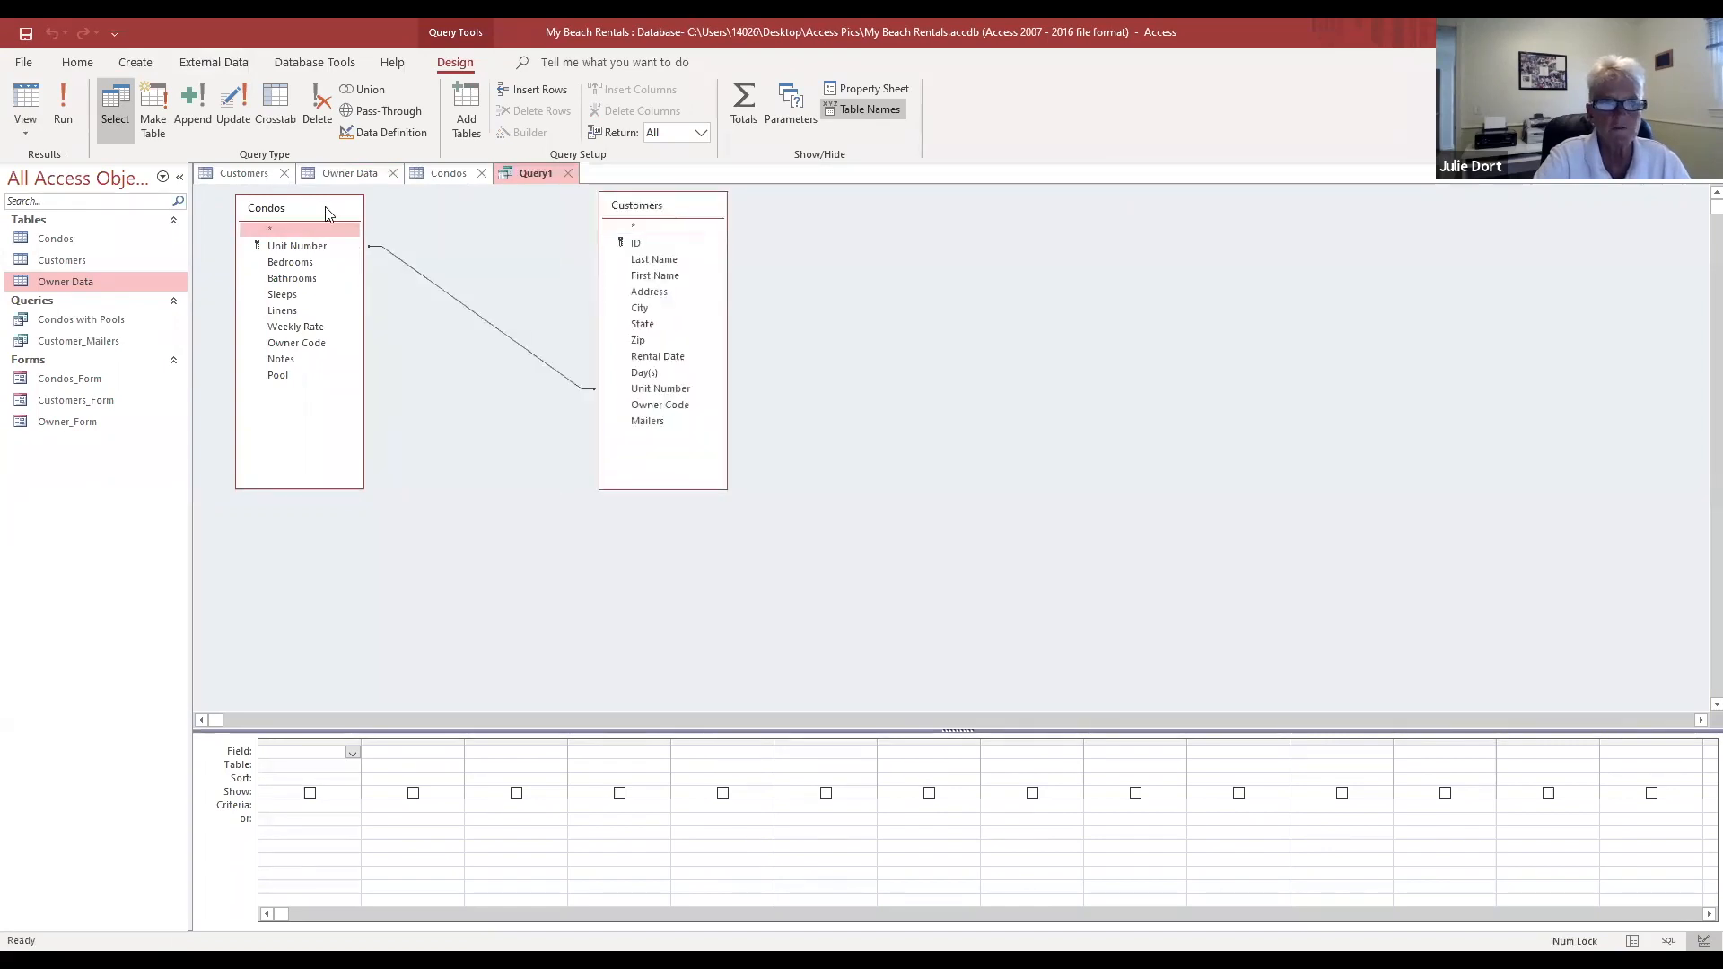
{"action": "left_click_drag", "start_coordinate": [326, 212], "coordinate": [462, 214]}
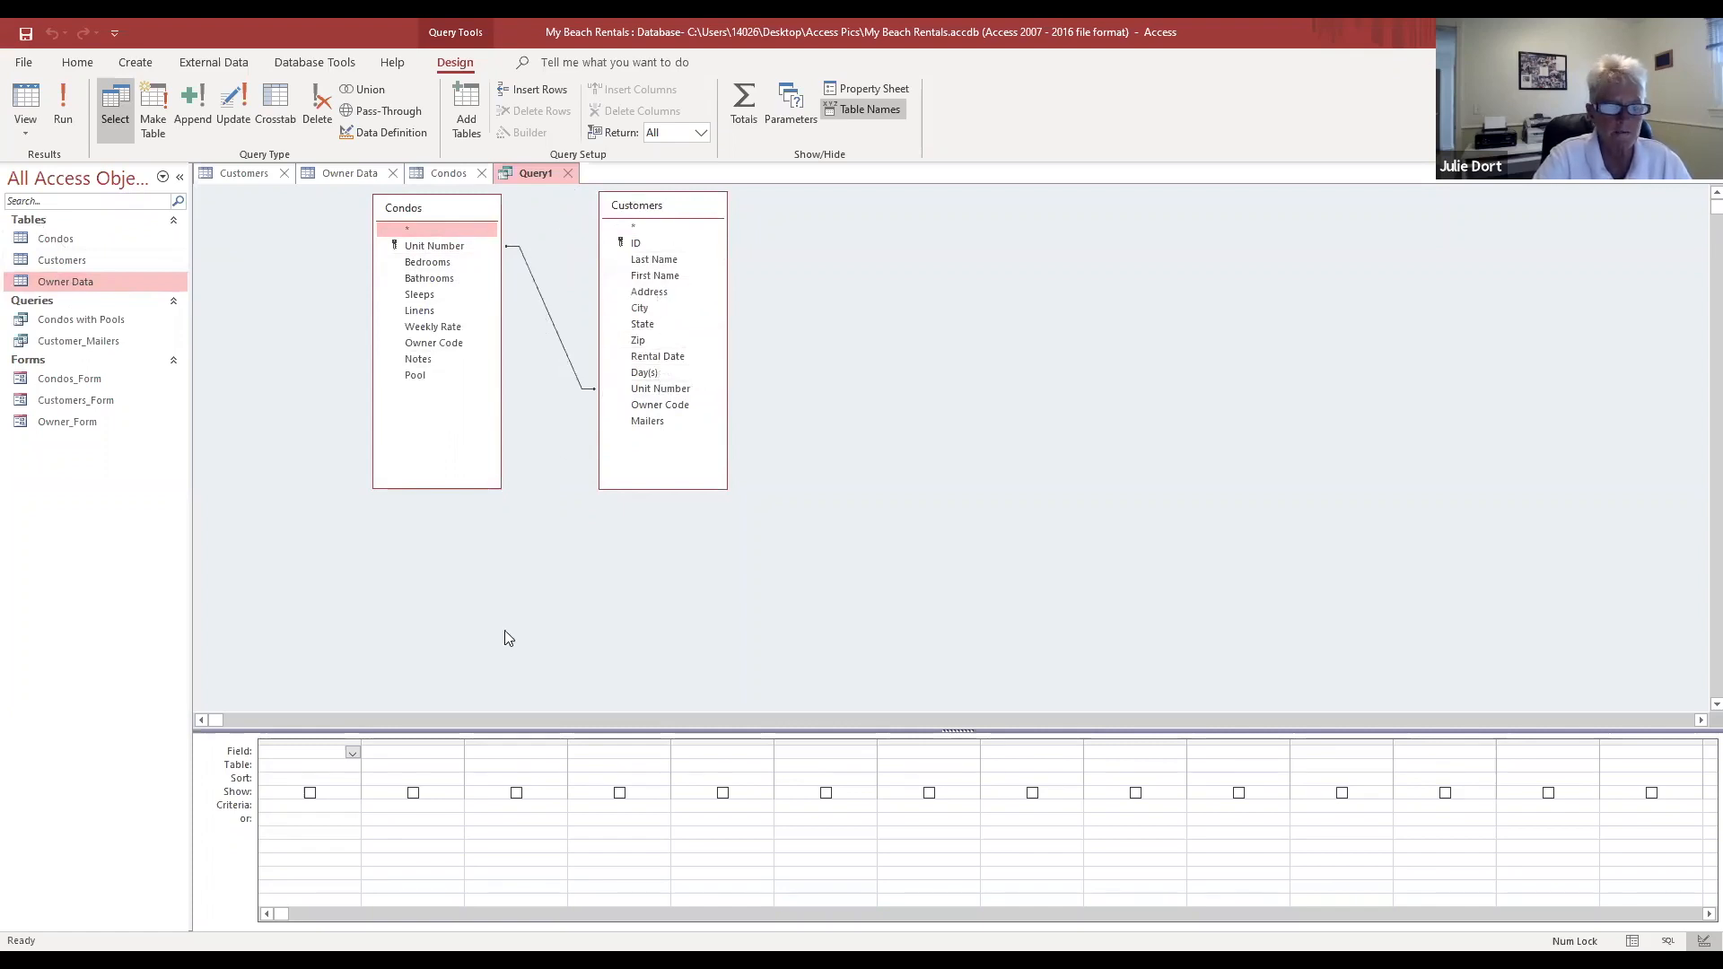
{"action": "left_click", "coordinate": [677, 209]}
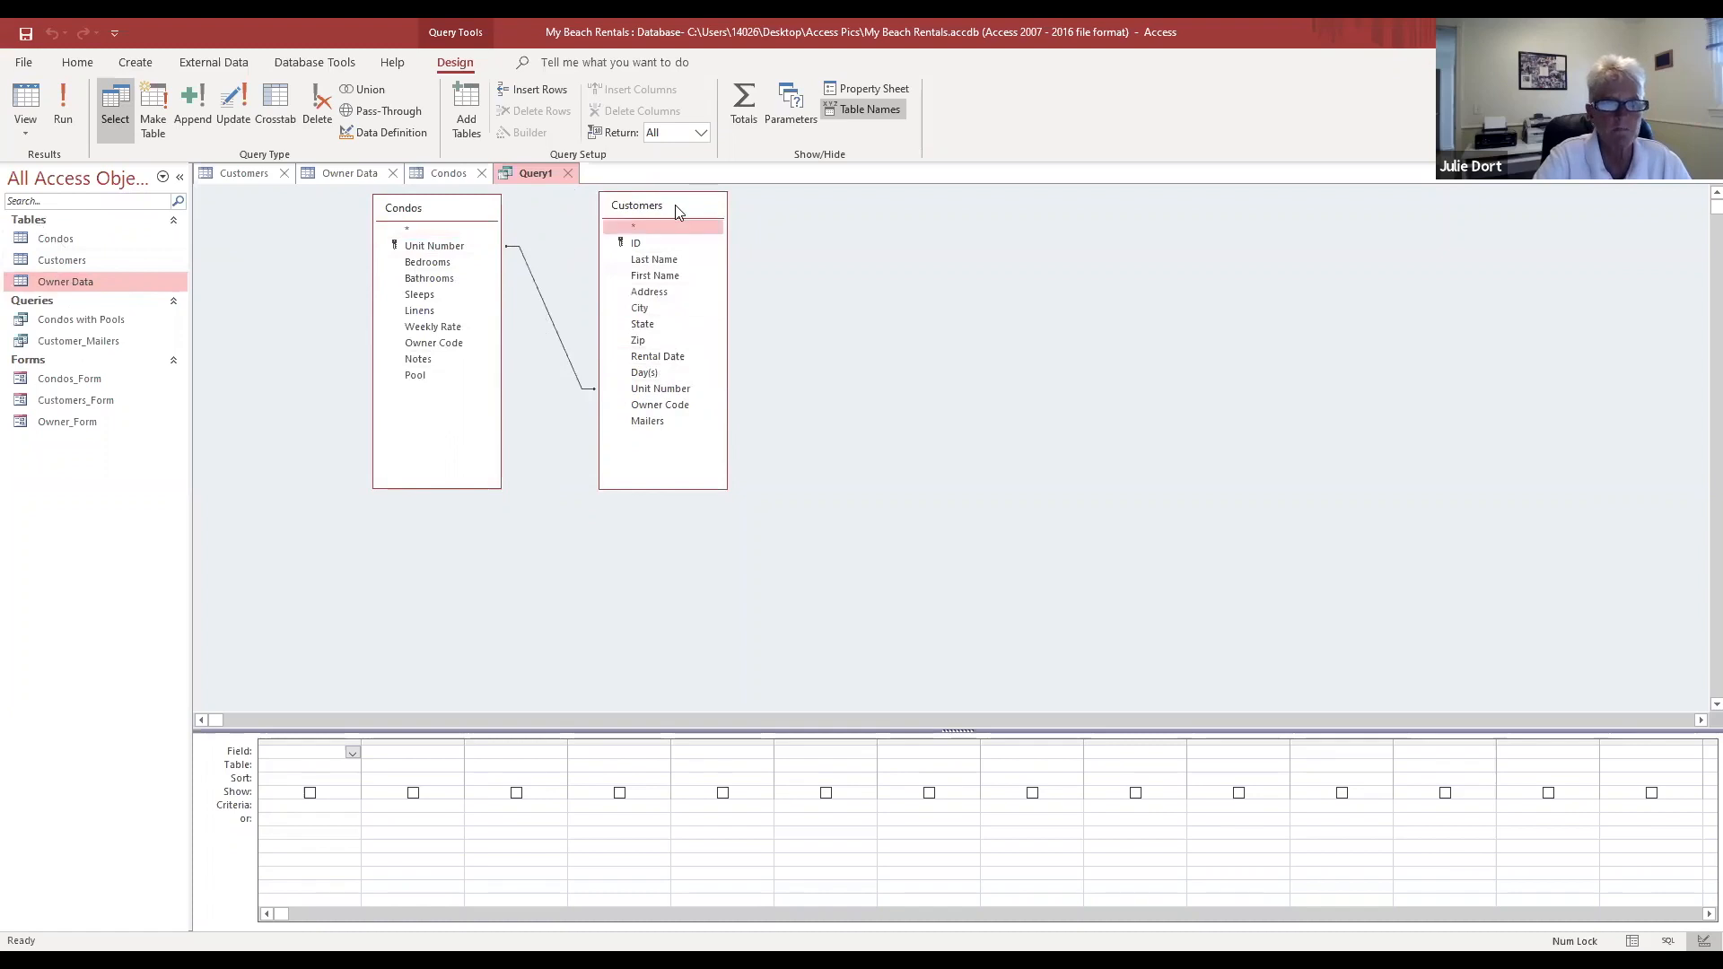
{"action": "left_click_drag", "start_coordinate": [449, 209], "coordinate": [740, 229]}
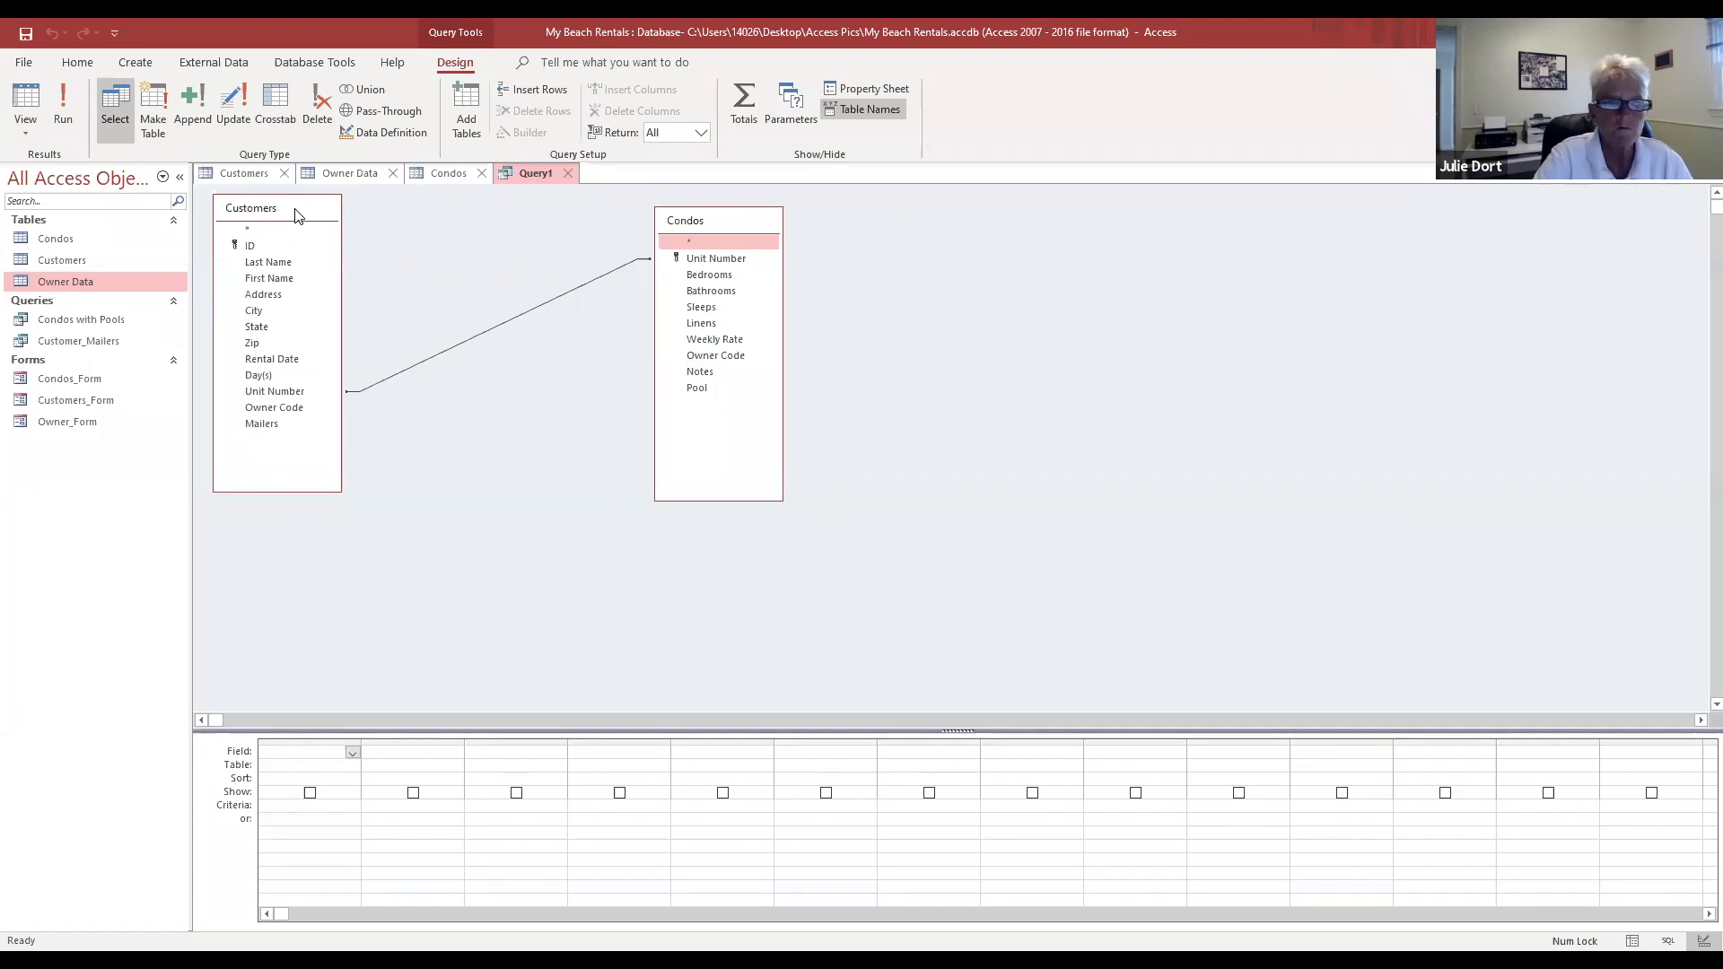
{"action": "left_click_drag", "start_coordinate": [296, 215], "coordinate": [464, 221]}
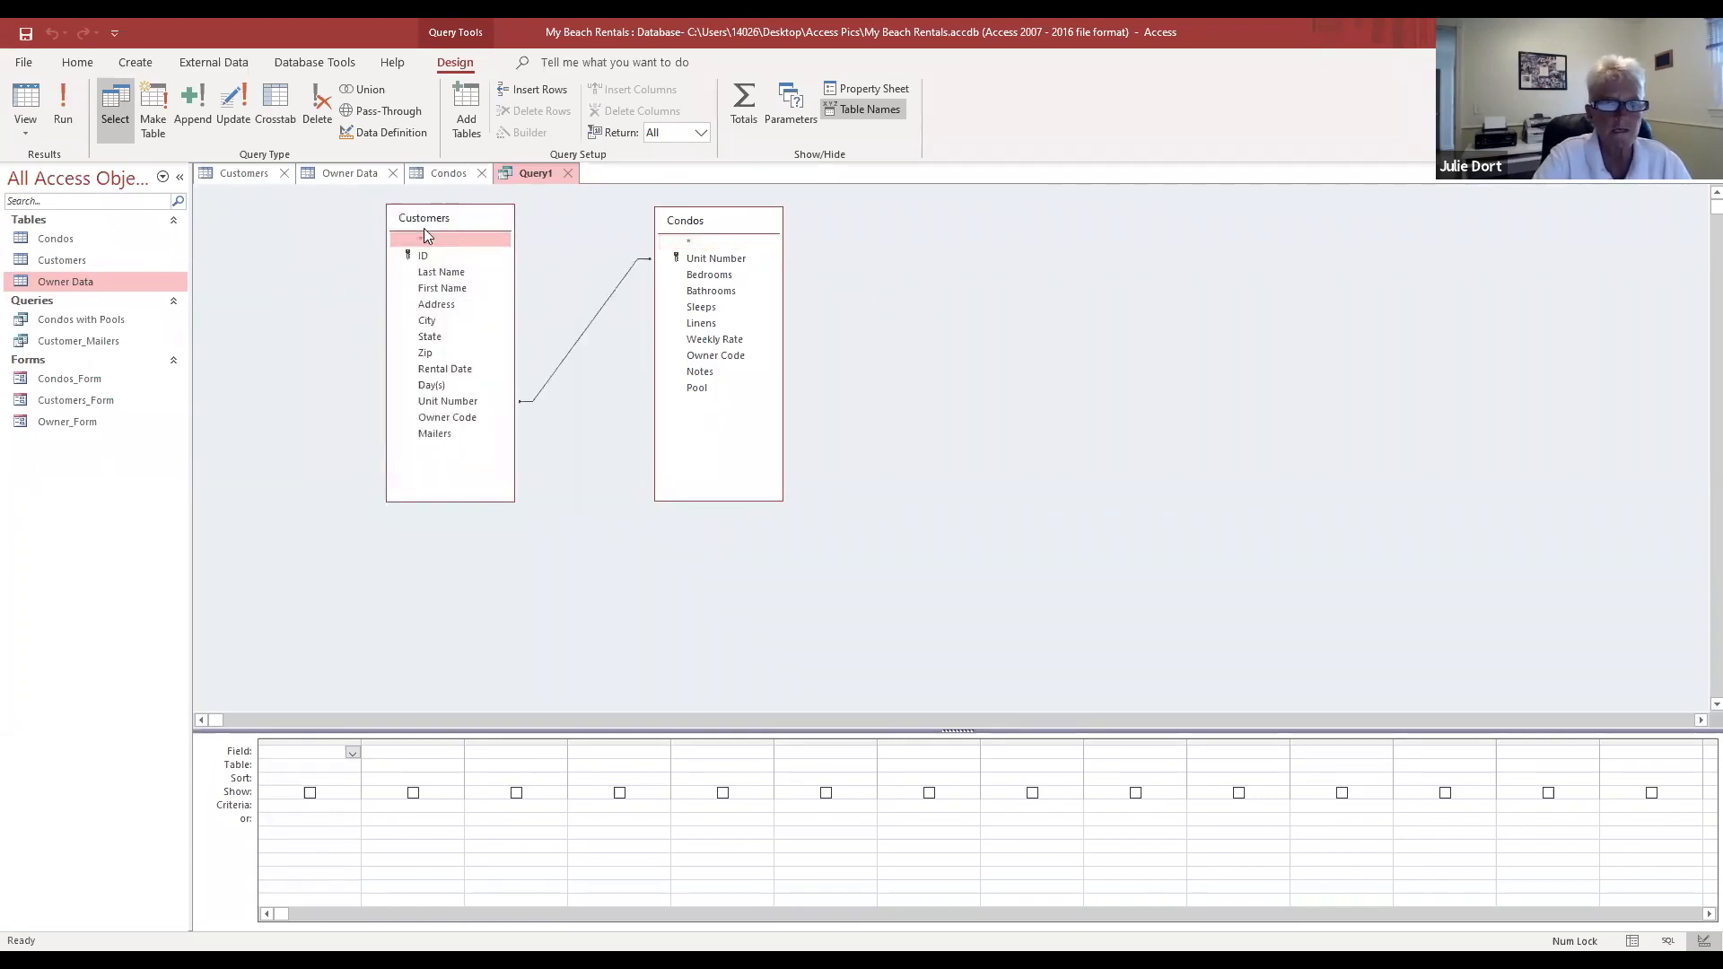
Step: Add Last Name, First Name, Day(s) and Owner Code from Customers and Notes from Condos to the query grid
{"action": "left_click", "coordinate": [453, 273]}
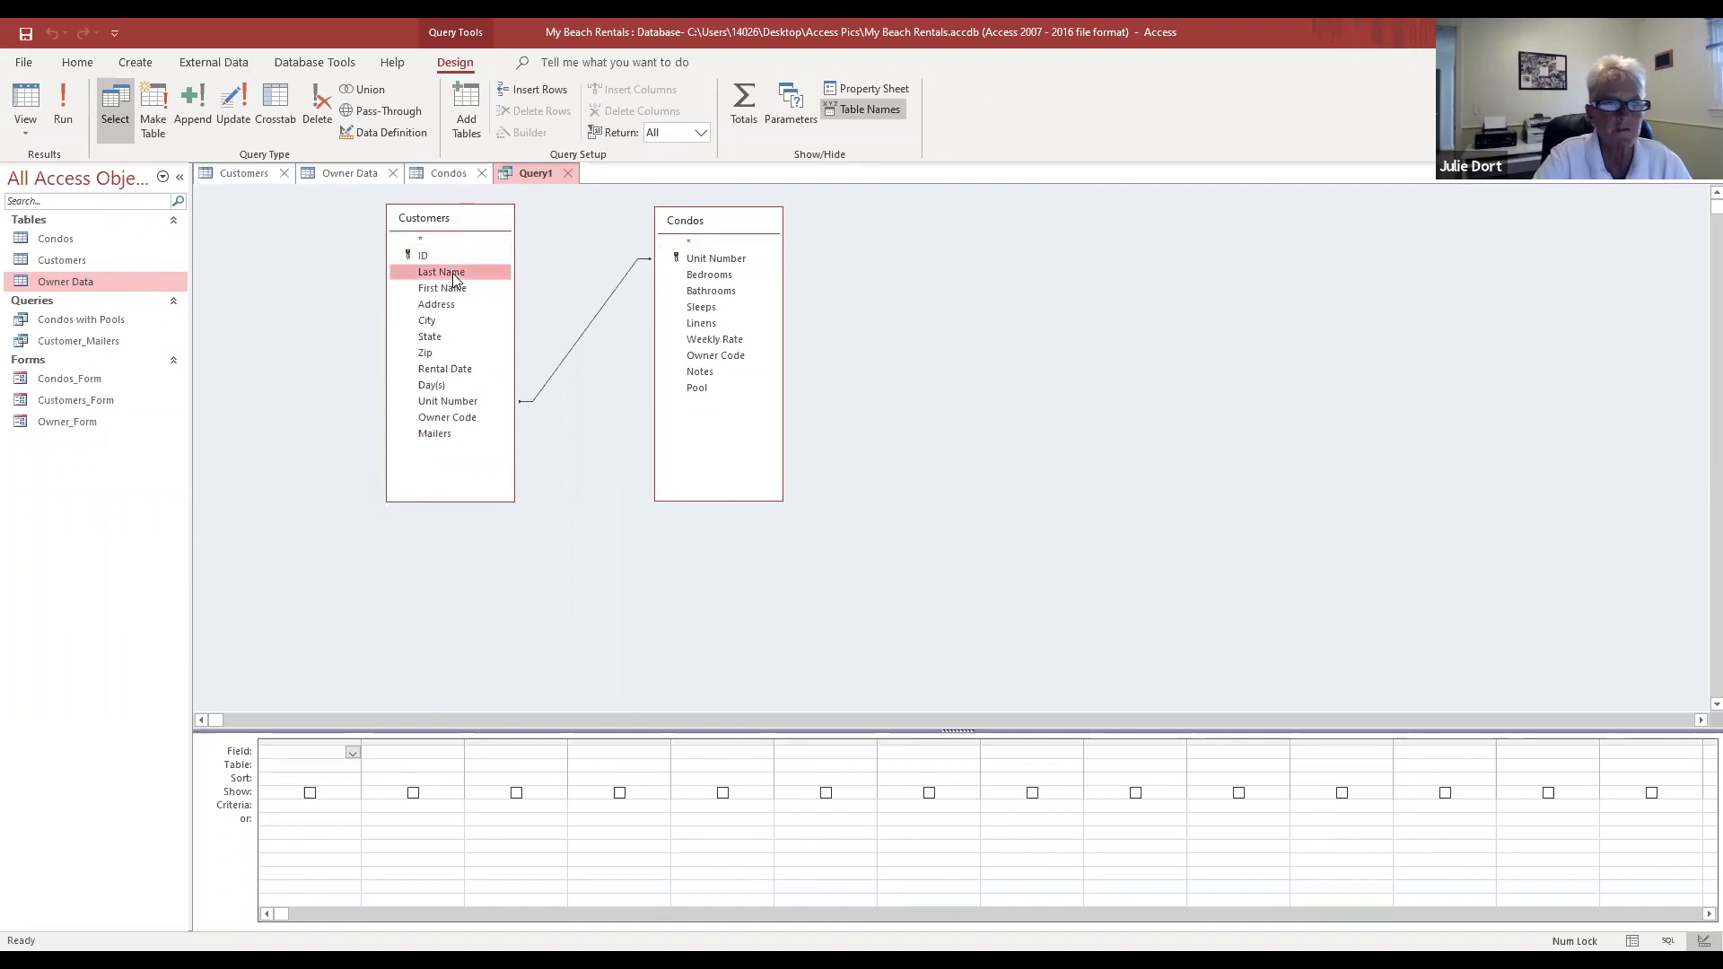
{"action": "double_click", "coordinate": [453, 273]}
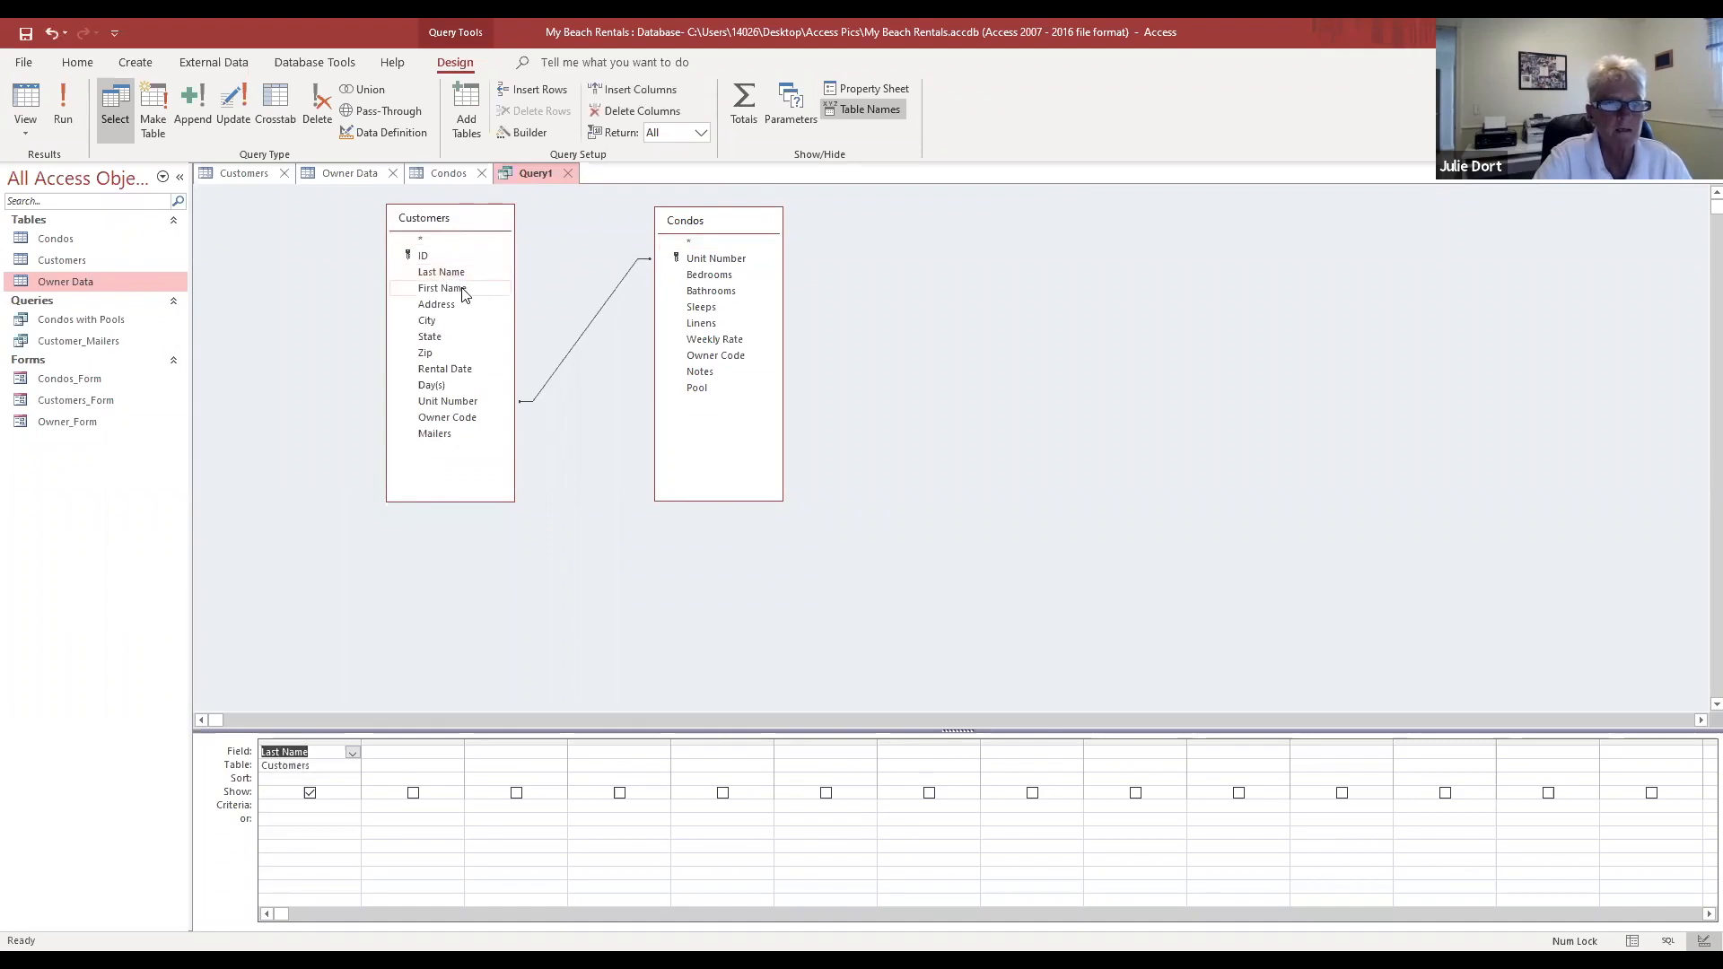
{"action": "double_click", "coordinate": [464, 289]}
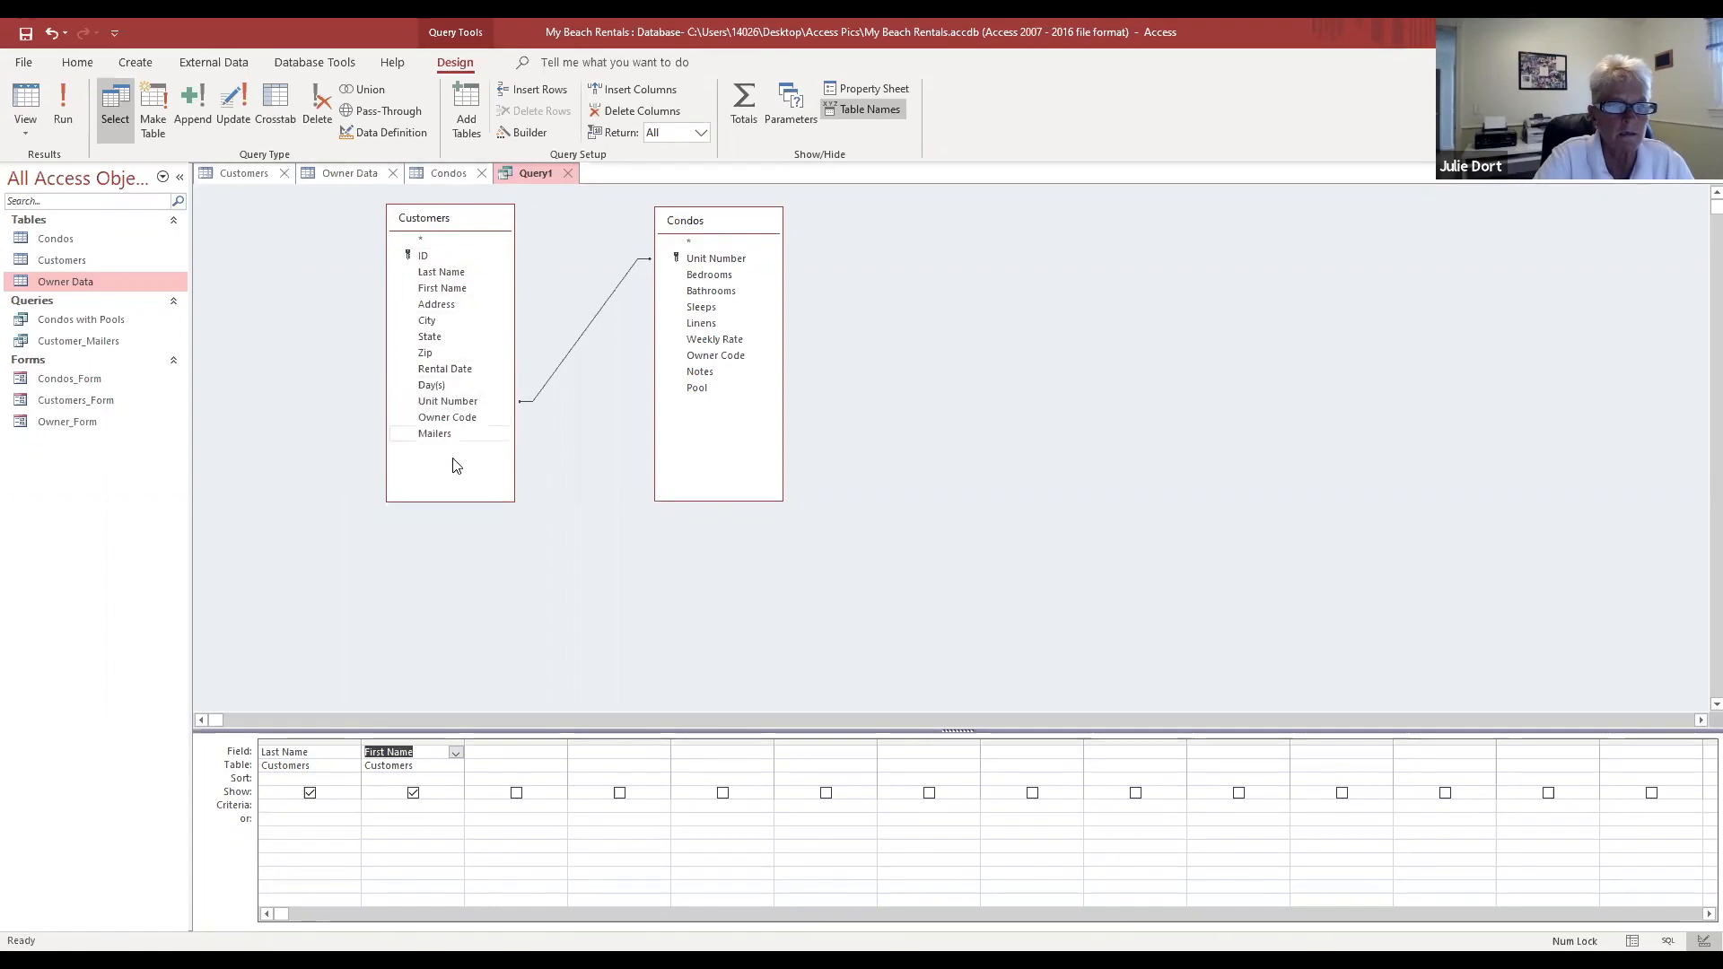
{"action": "double_click", "coordinate": [453, 388]}
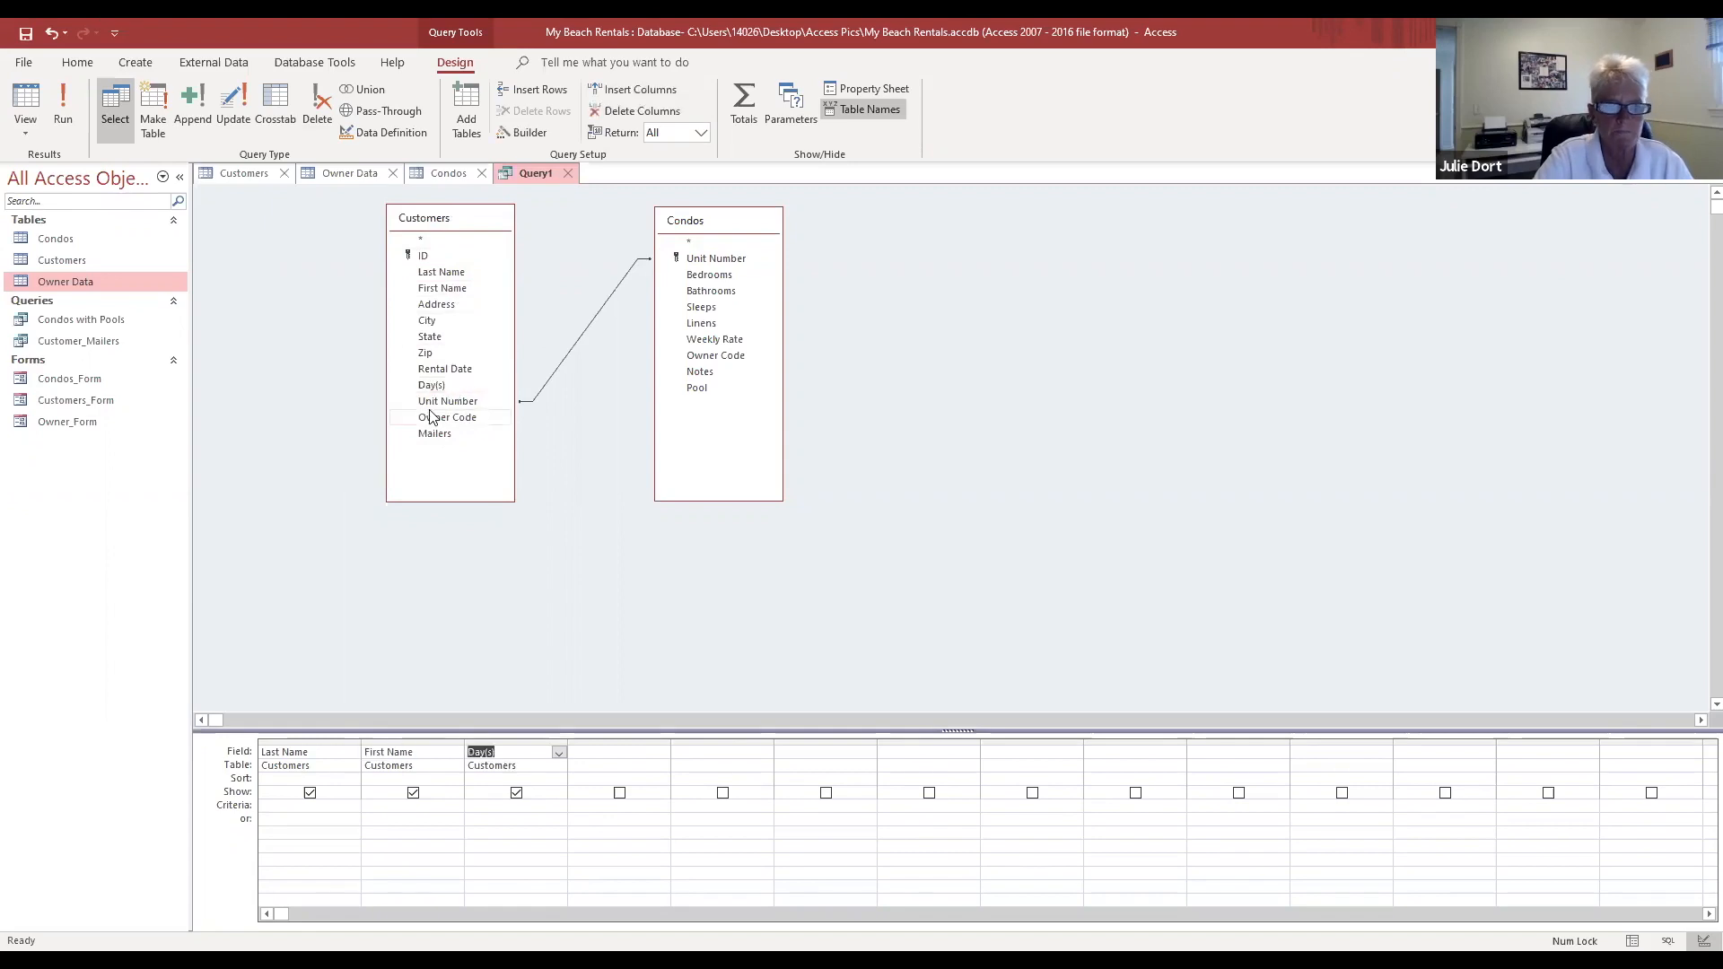
{"action": "double_click", "coordinate": [476, 419]}
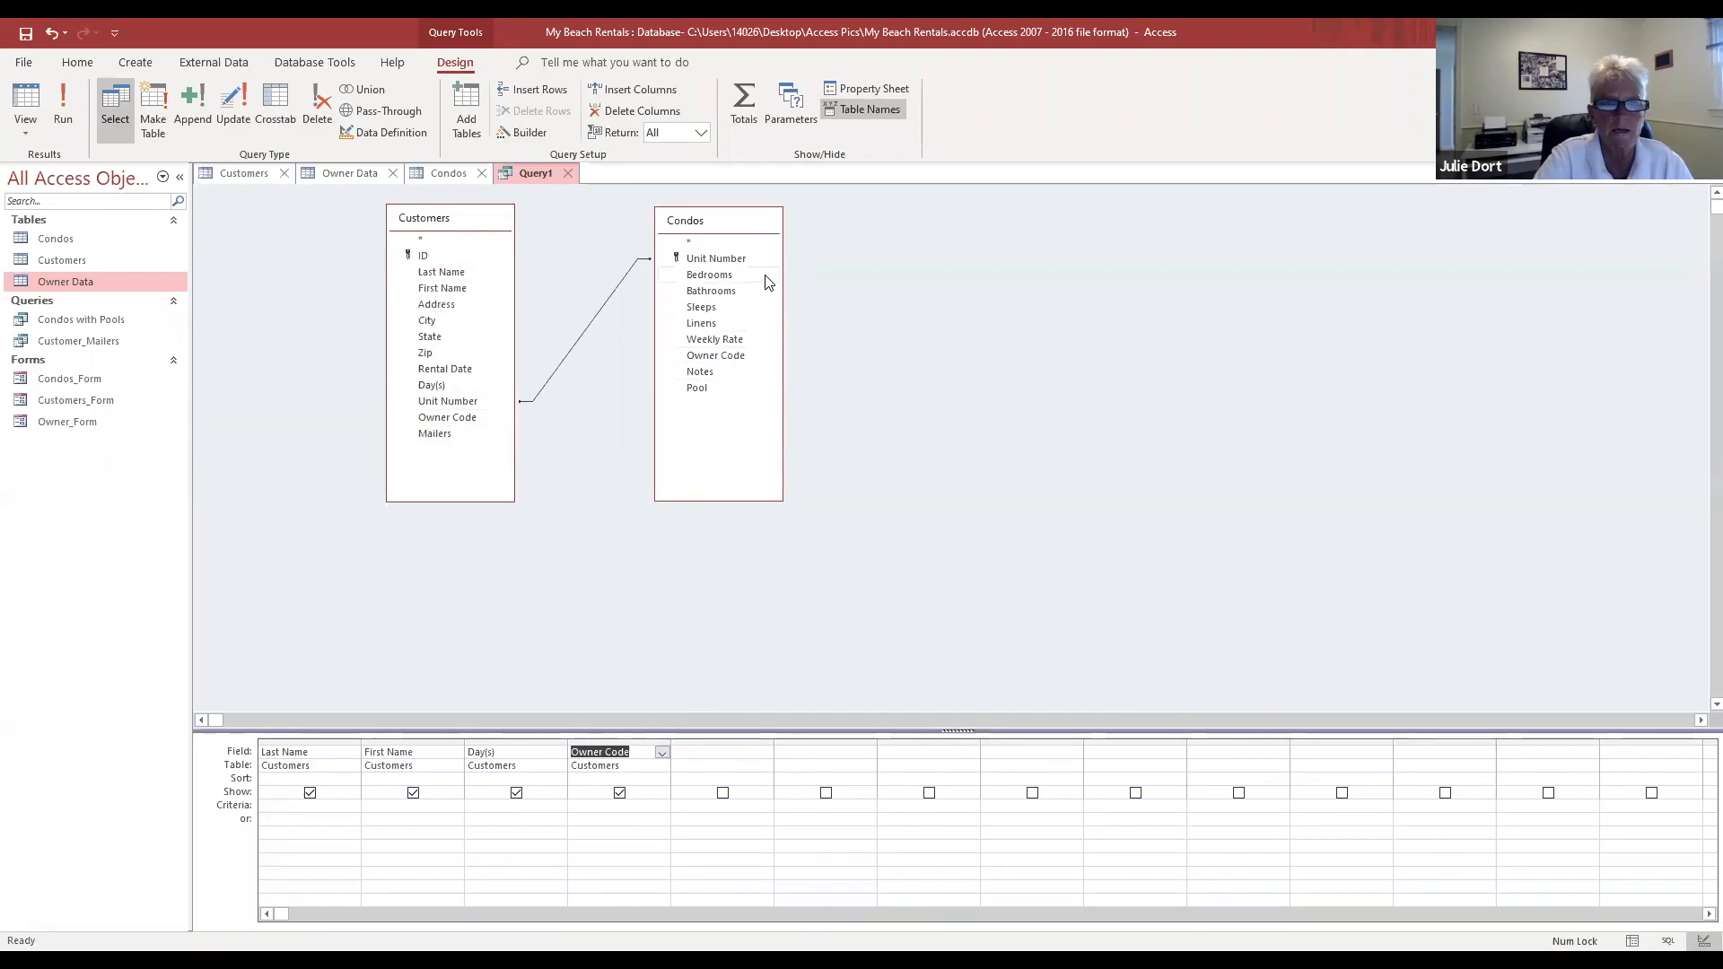
{"action": "double_click", "coordinate": [731, 372]}
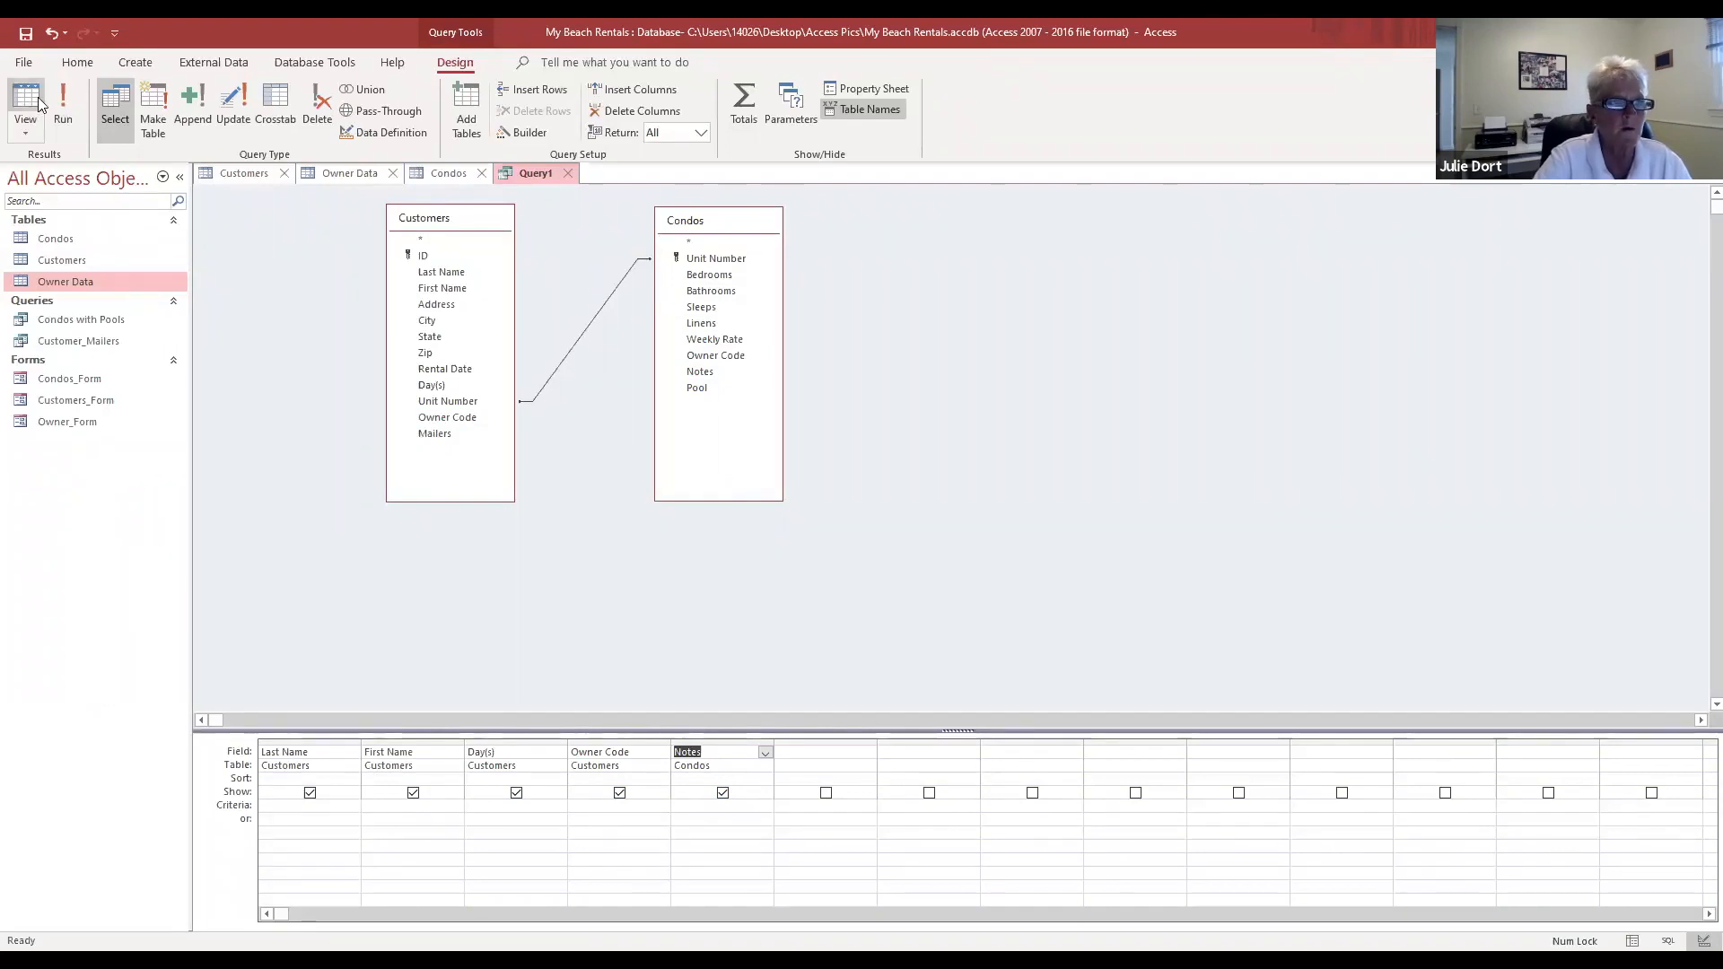
Step: Run the query and save it as "Owners with Notes"
{"action": "left_click", "coordinate": [67, 91]}
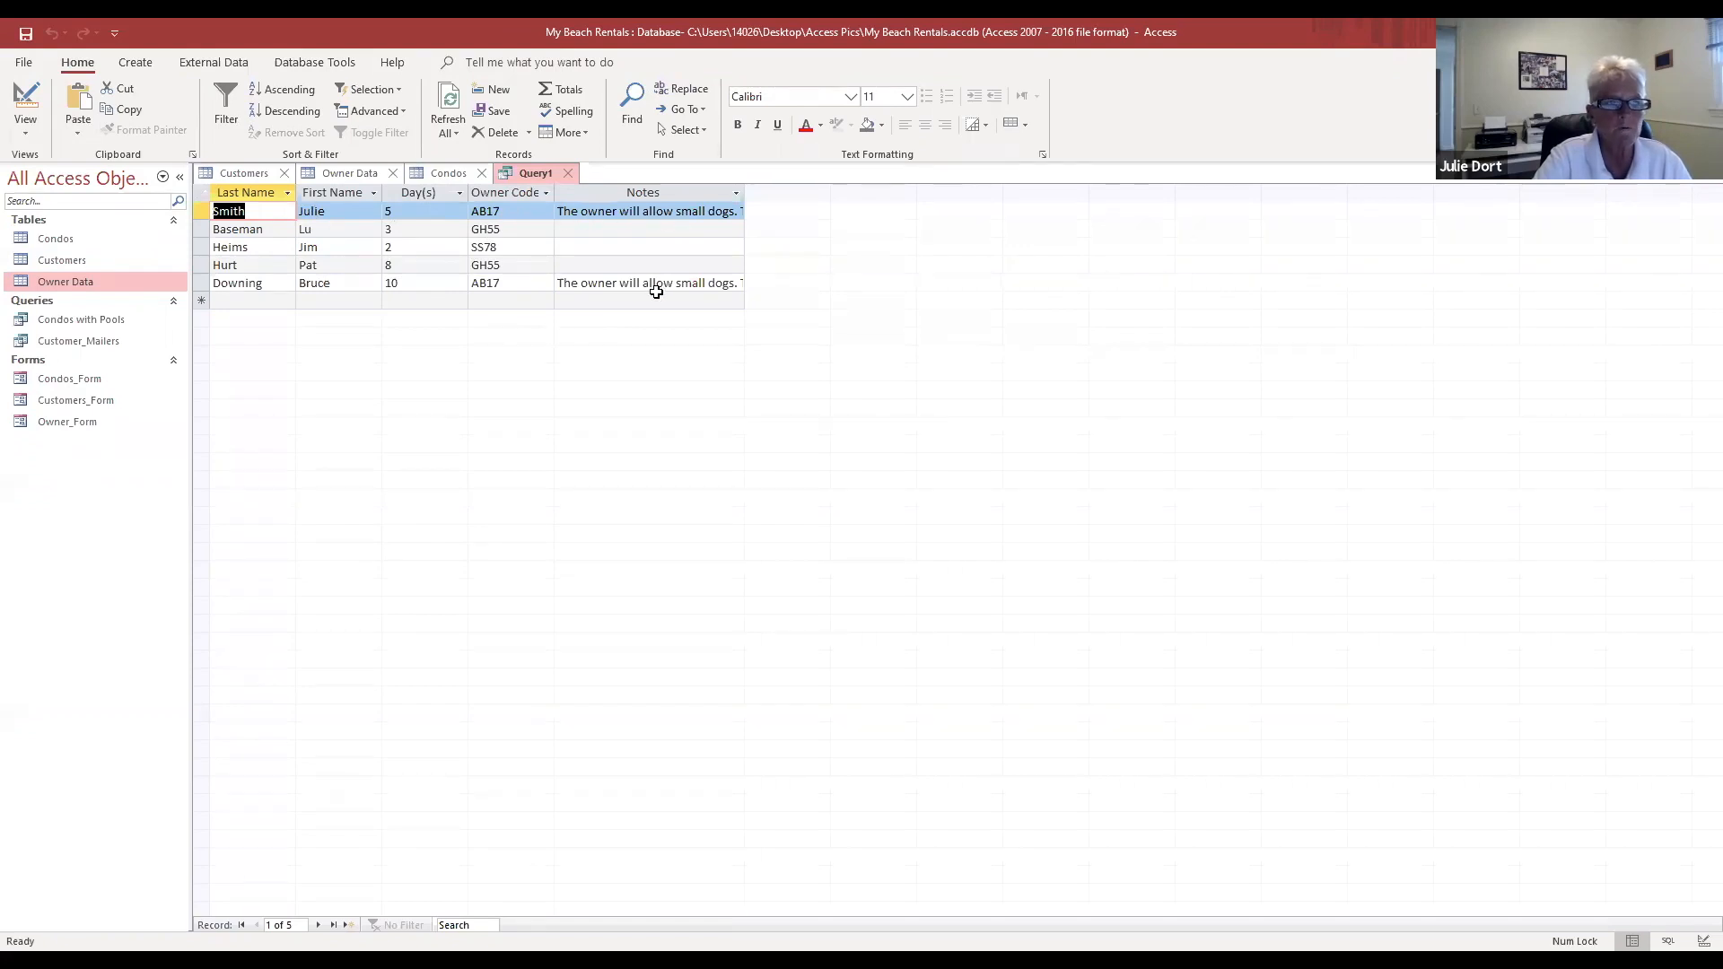
{"action": "right_click", "coordinate": [523, 168]}
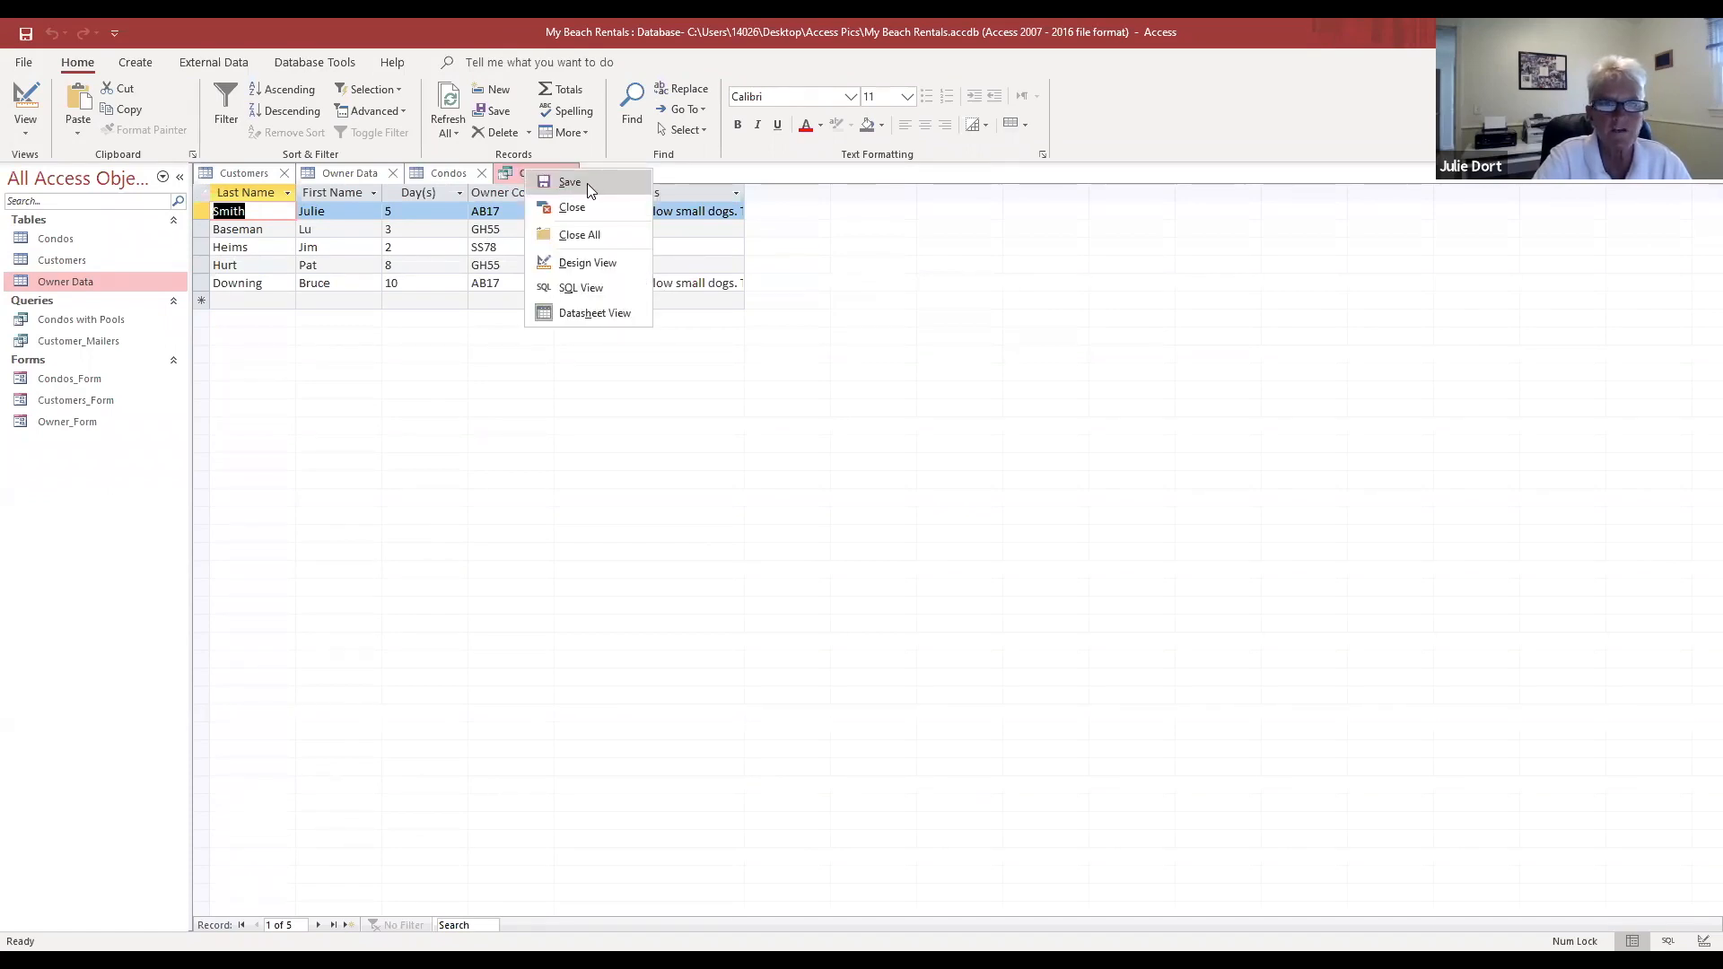
{"action": "left_click", "coordinate": [587, 183]}
{"action": "type", "text": "O"}
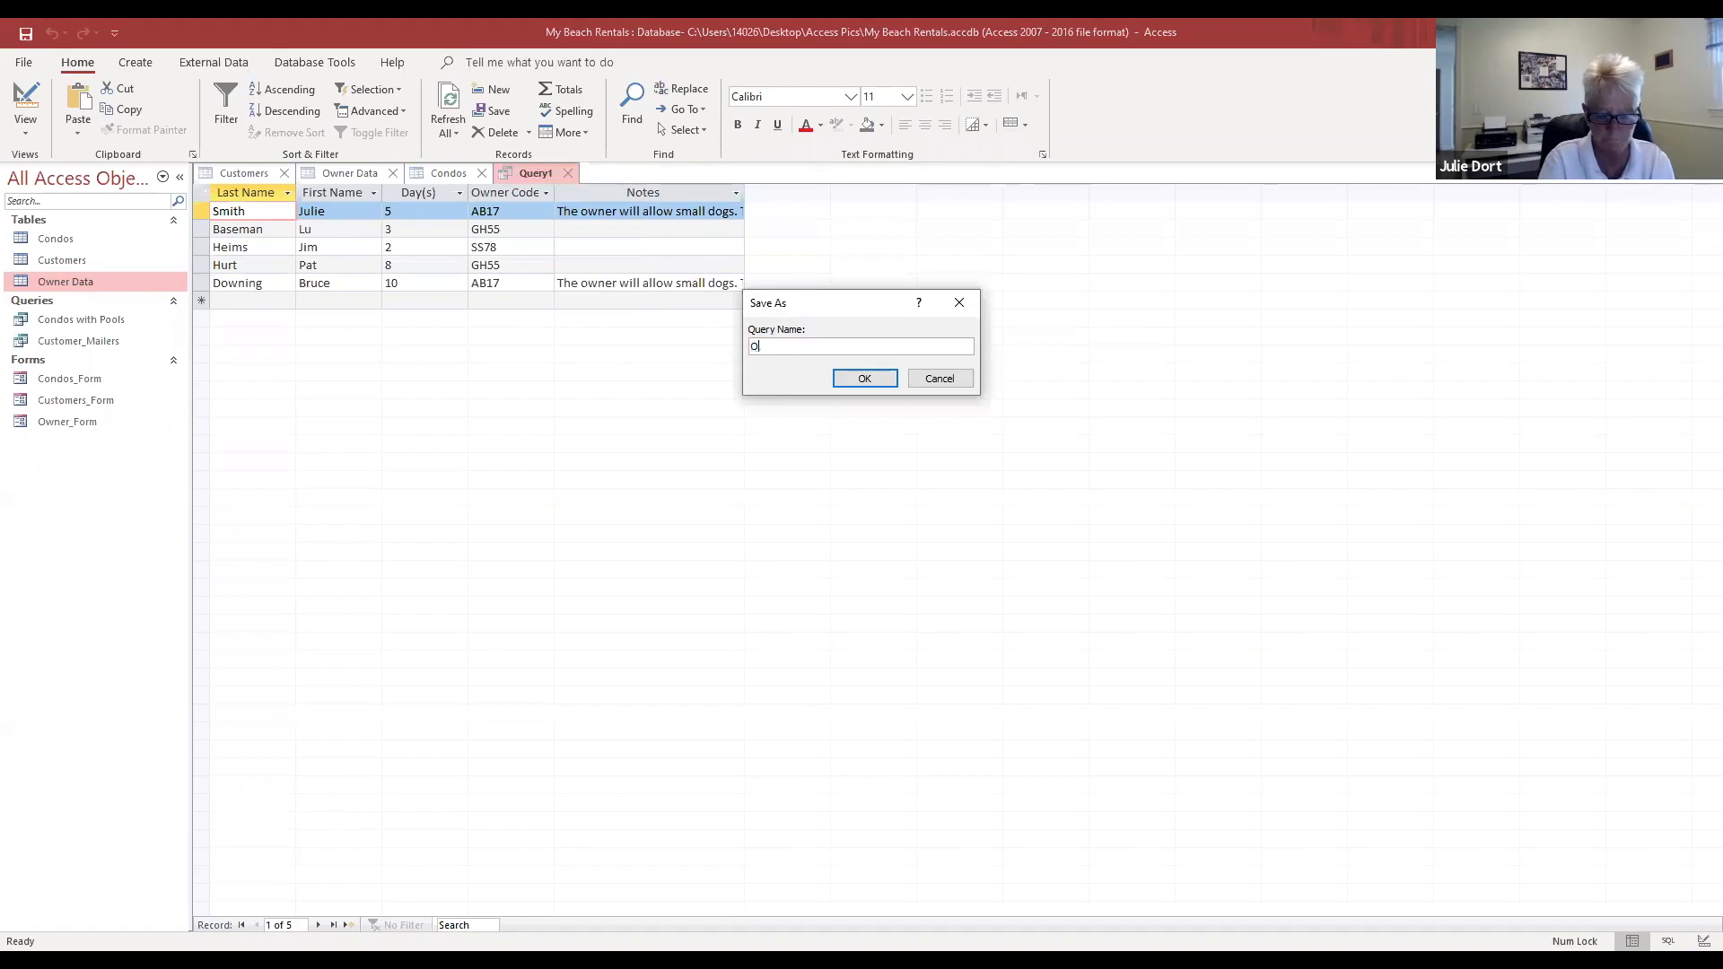
{"action": "type", "text": "wners with Notes"}
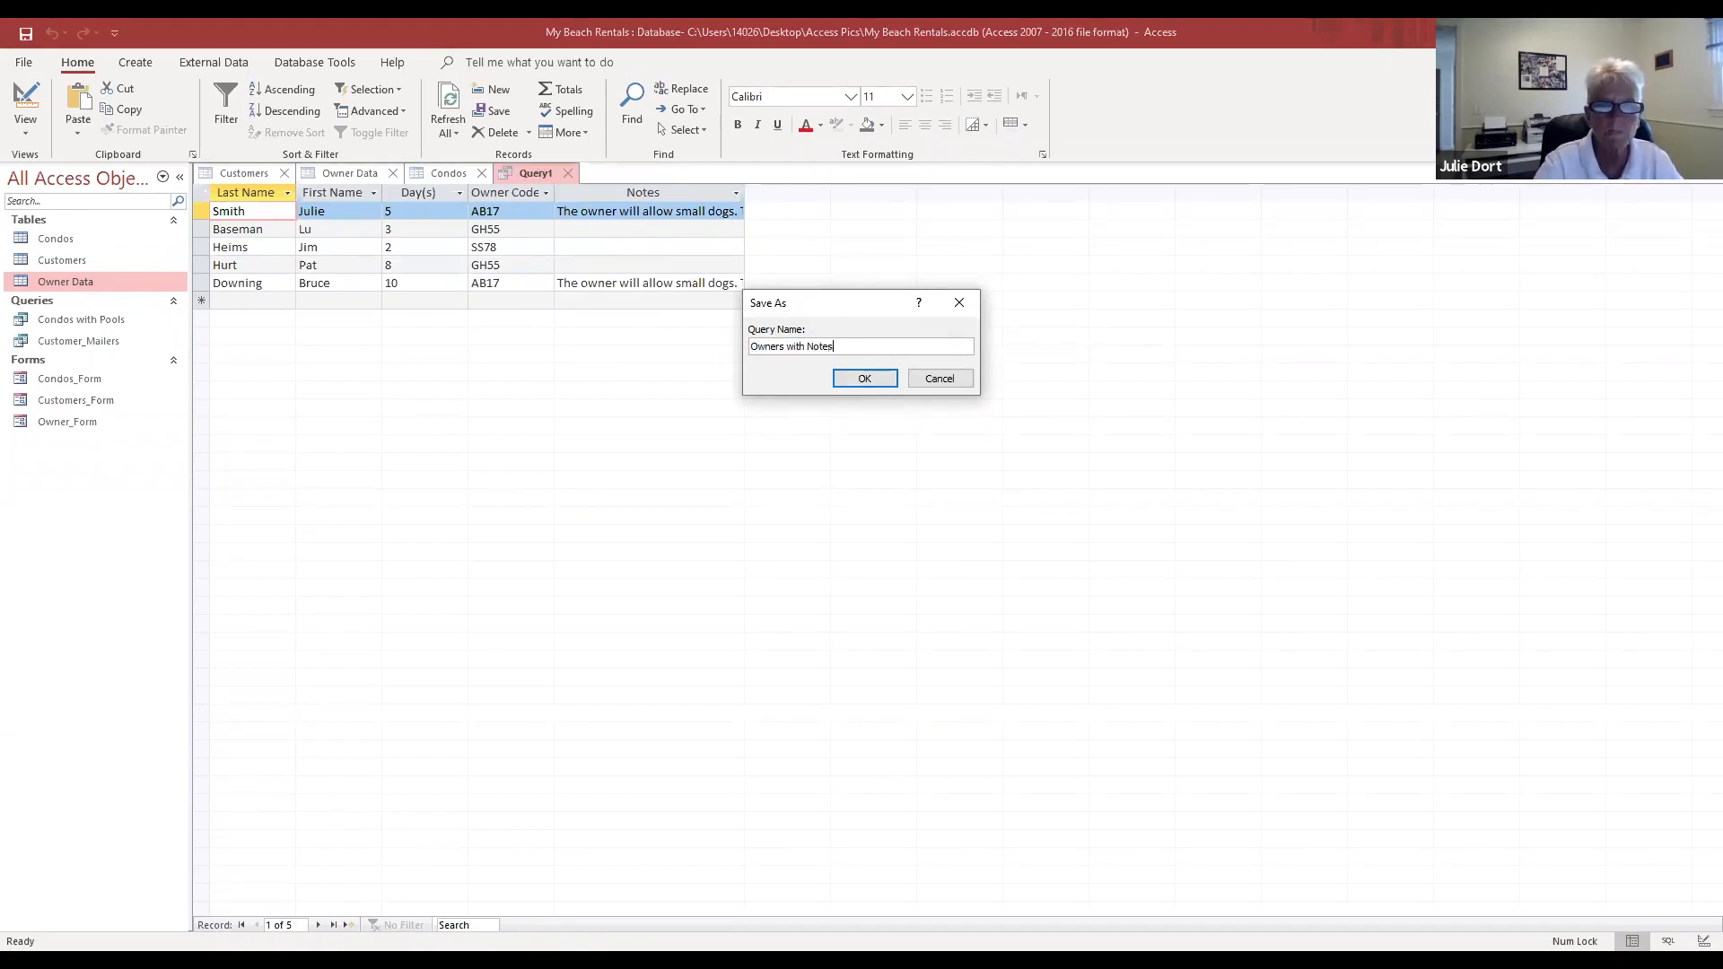
{"action": "left_click", "coordinate": [852, 380]}
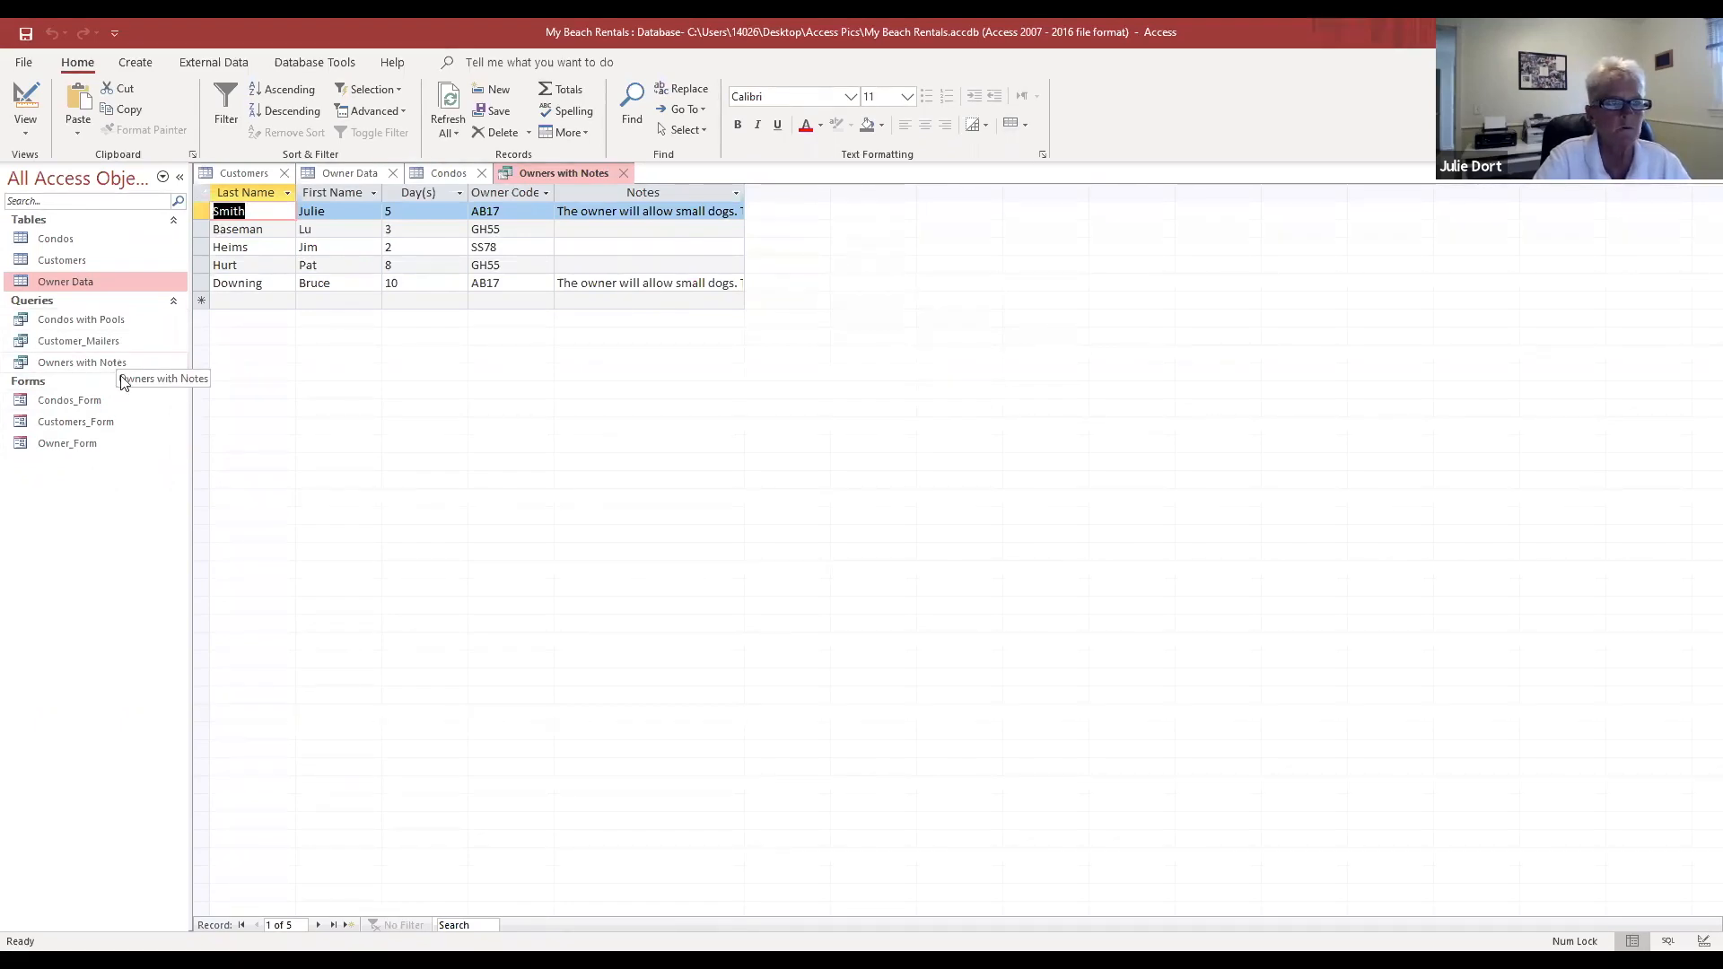
Step: Start another query design containing the Condos, Customers and Owner Data tables
{"action": "left_click", "coordinate": [136, 62]}
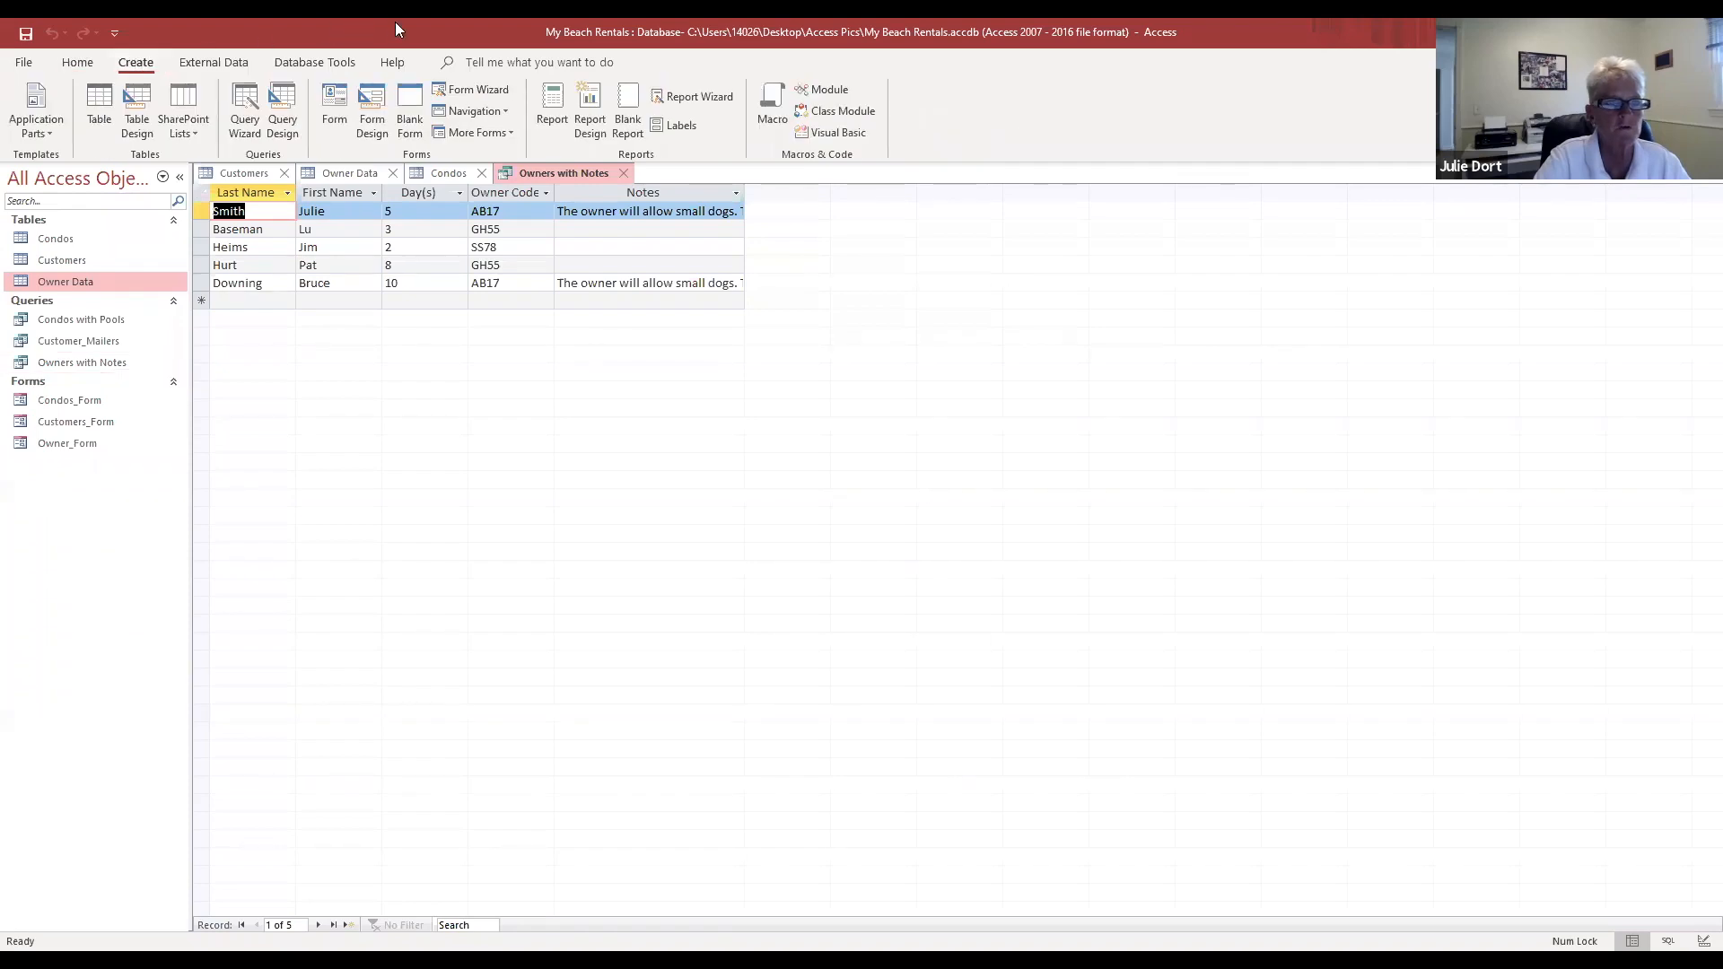
{"action": "left_click", "coordinate": [283, 112]}
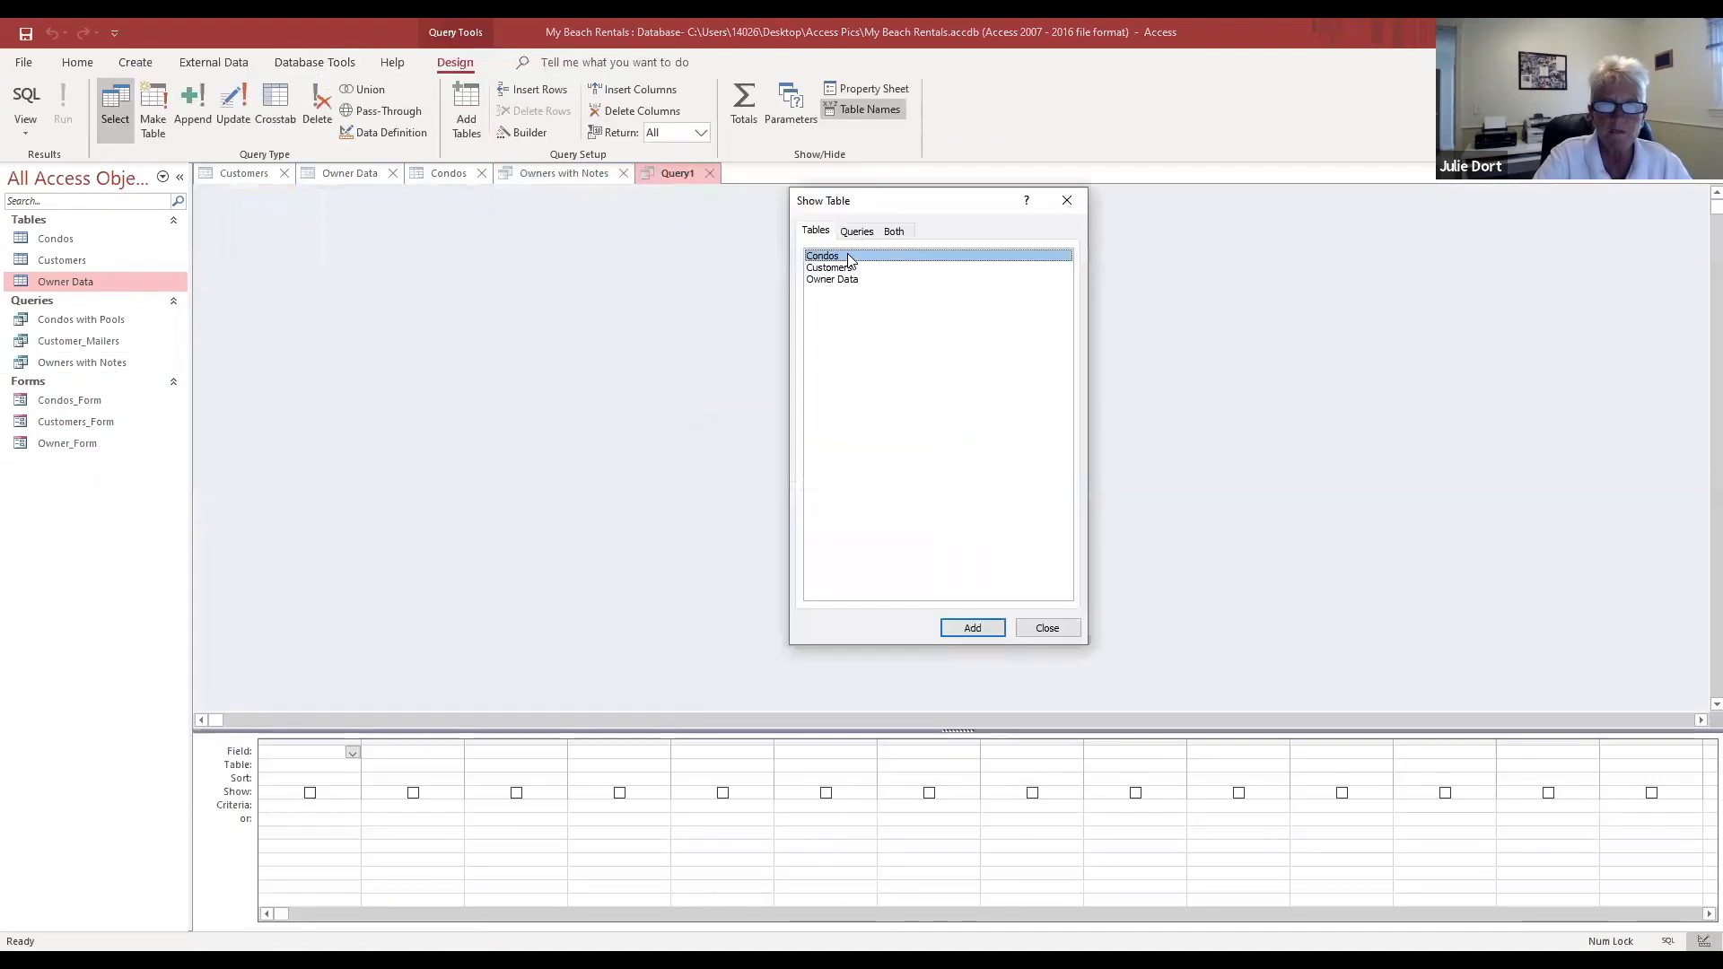
{"action": "double_click", "coordinate": [841, 257]}
{"action": "double_click", "coordinate": [842, 268]}
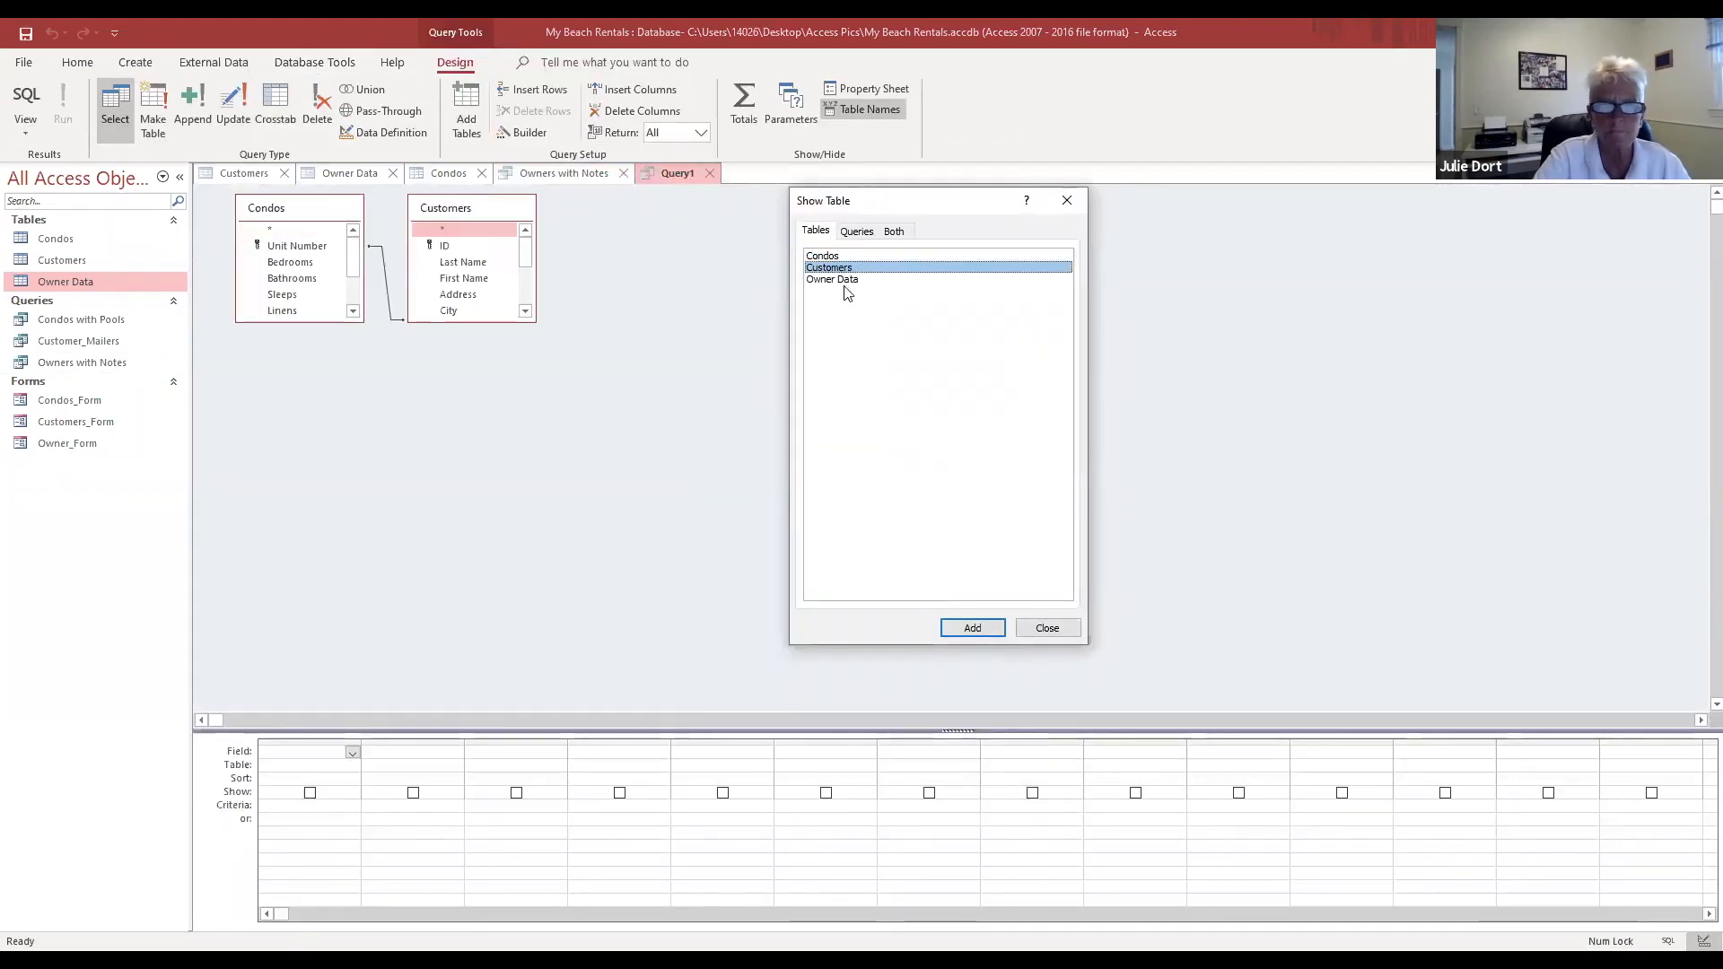
{"action": "double_click", "coordinate": [843, 281]}
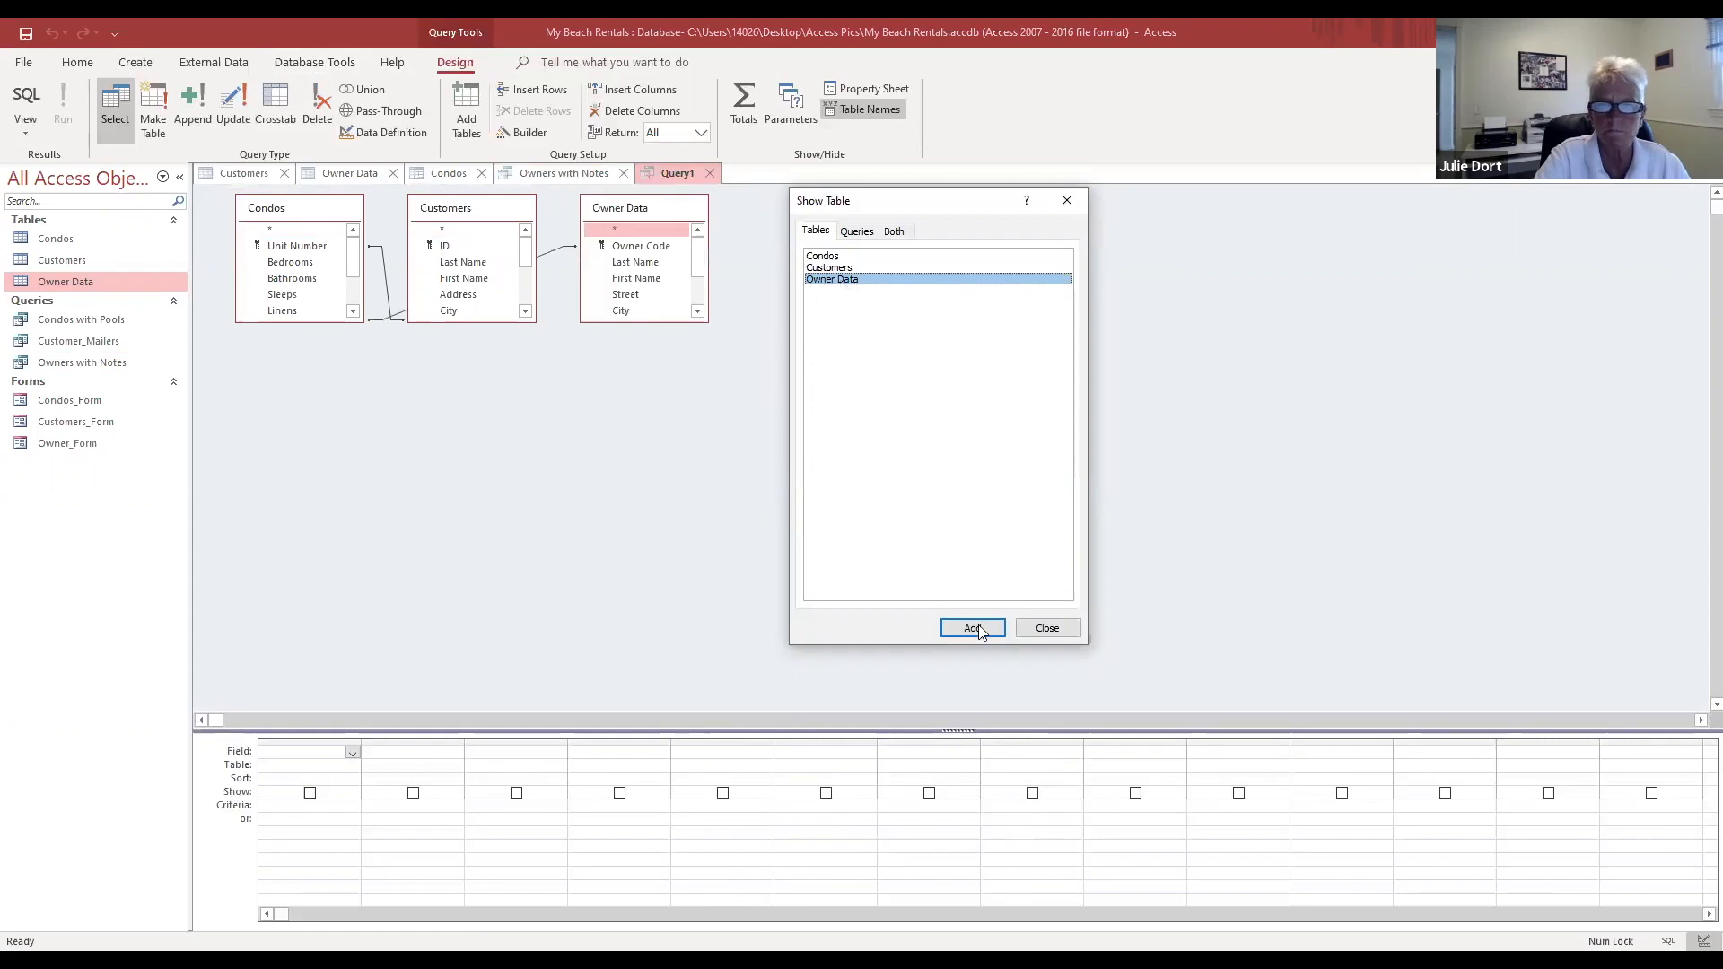
{"action": "left_click", "coordinate": [1032, 631]}
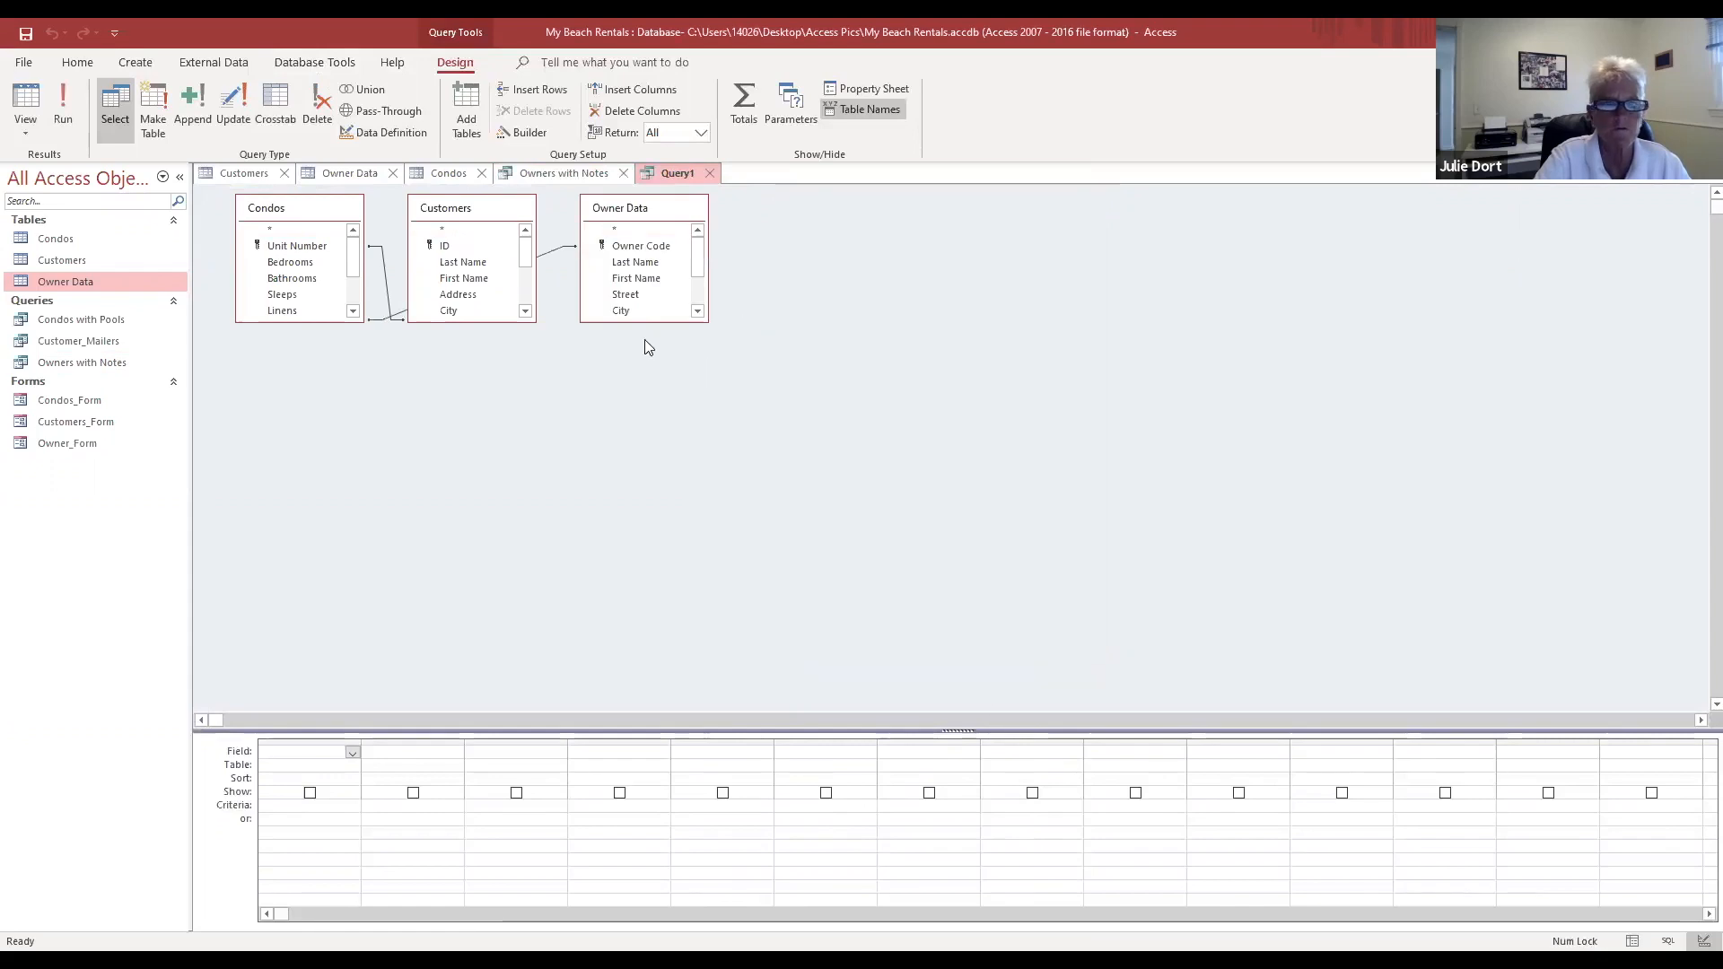
Step: Enlarge the Condos, Customers and Owner Data field lists in the new query so that all their fields show
{"action": "left_click", "coordinate": [302, 323]}
{"action": "left_click_drag", "start_coordinate": [352, 555], "coordinate": [352, 557]}
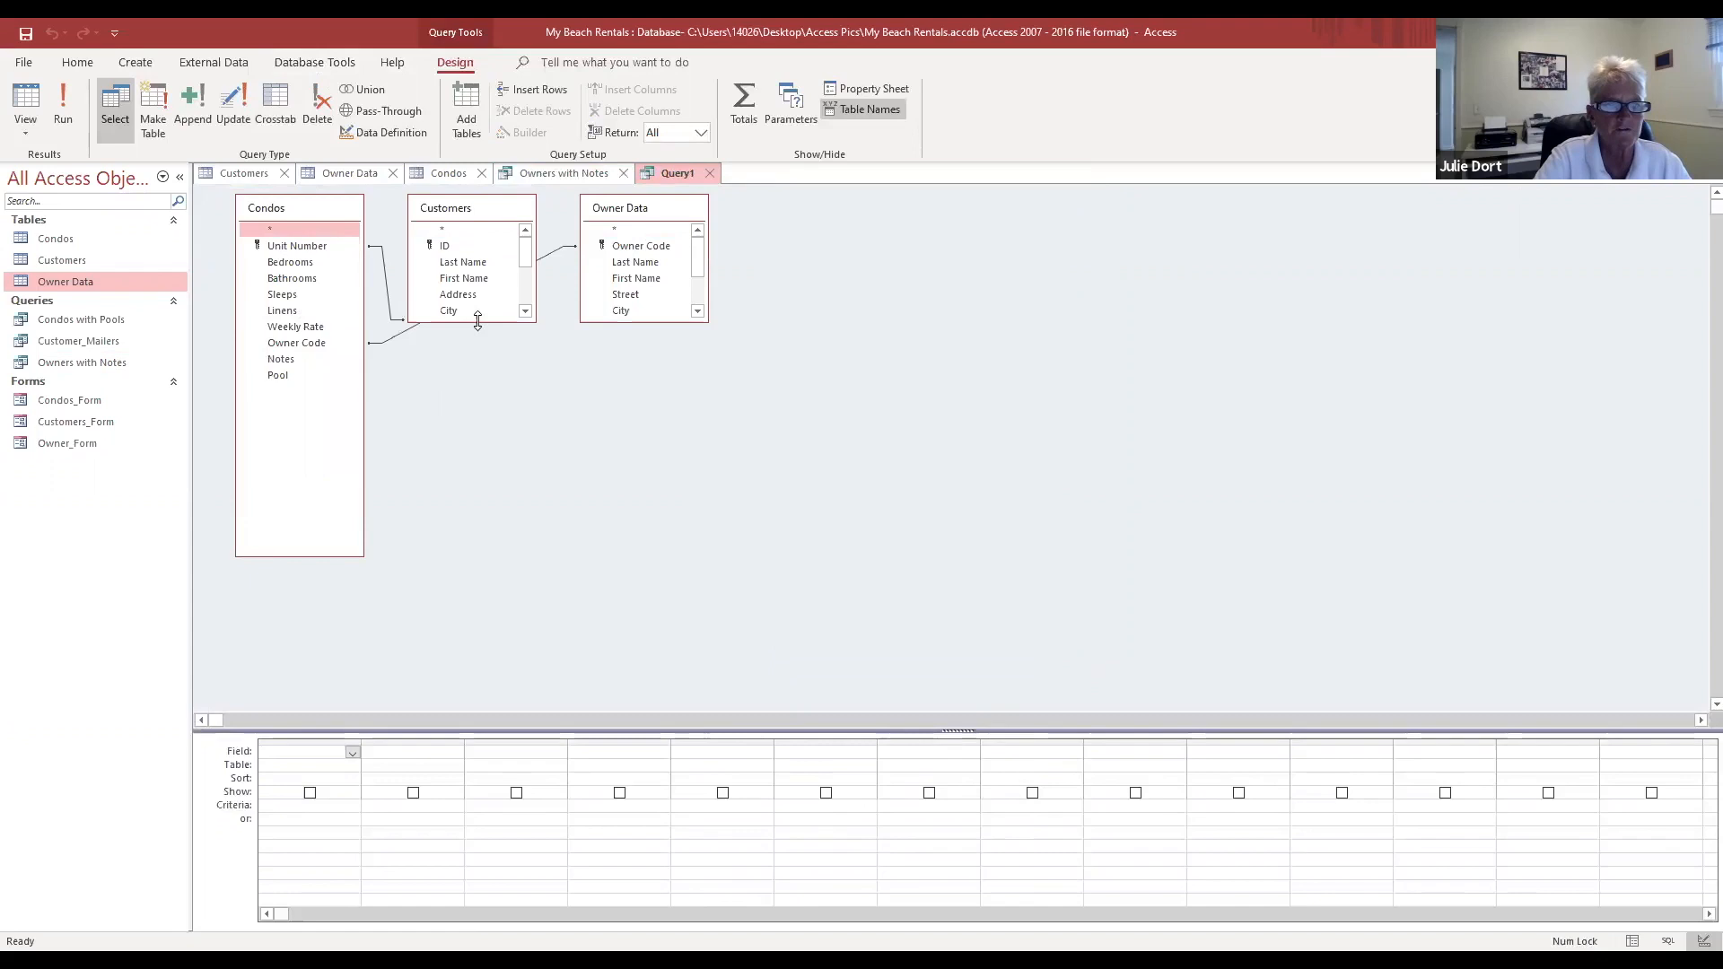
{"action": "left_click_drag", "start_coordinate": [476, 319], "coordinate": [476, 562]}
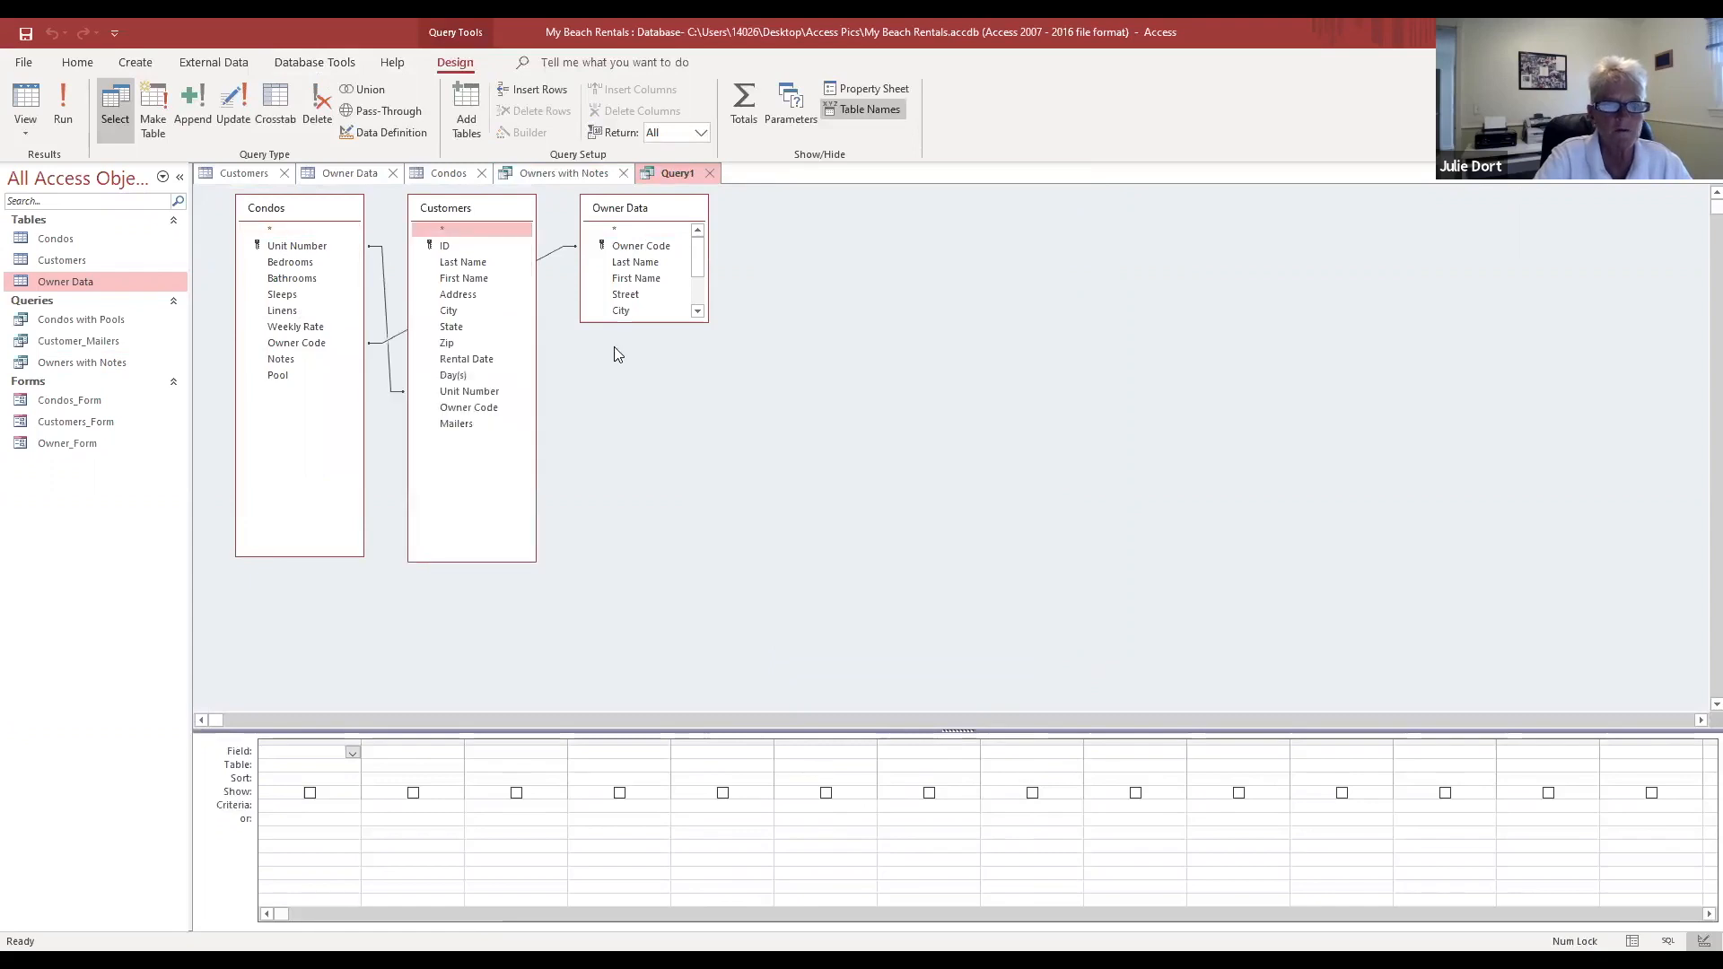
{"action": "left_click", "coordinate": [631, 321]}
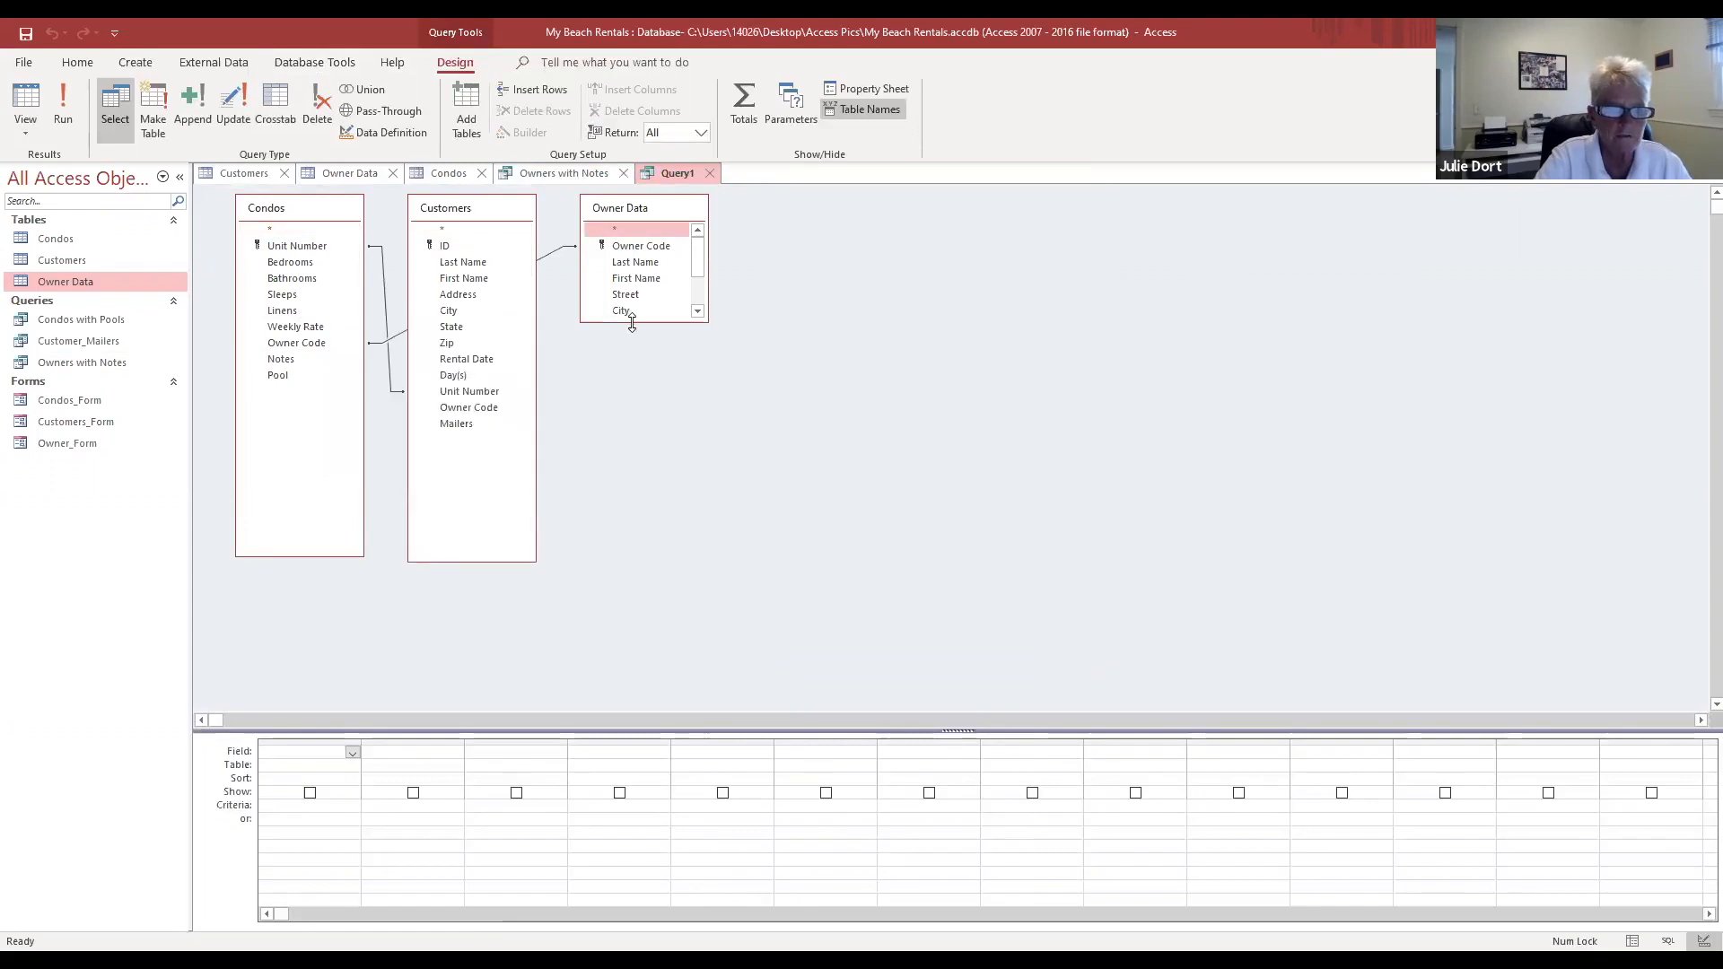
{"action": "left_click_drag", "start_coordinate": [631, 323], "coordinate": [632, 567]}
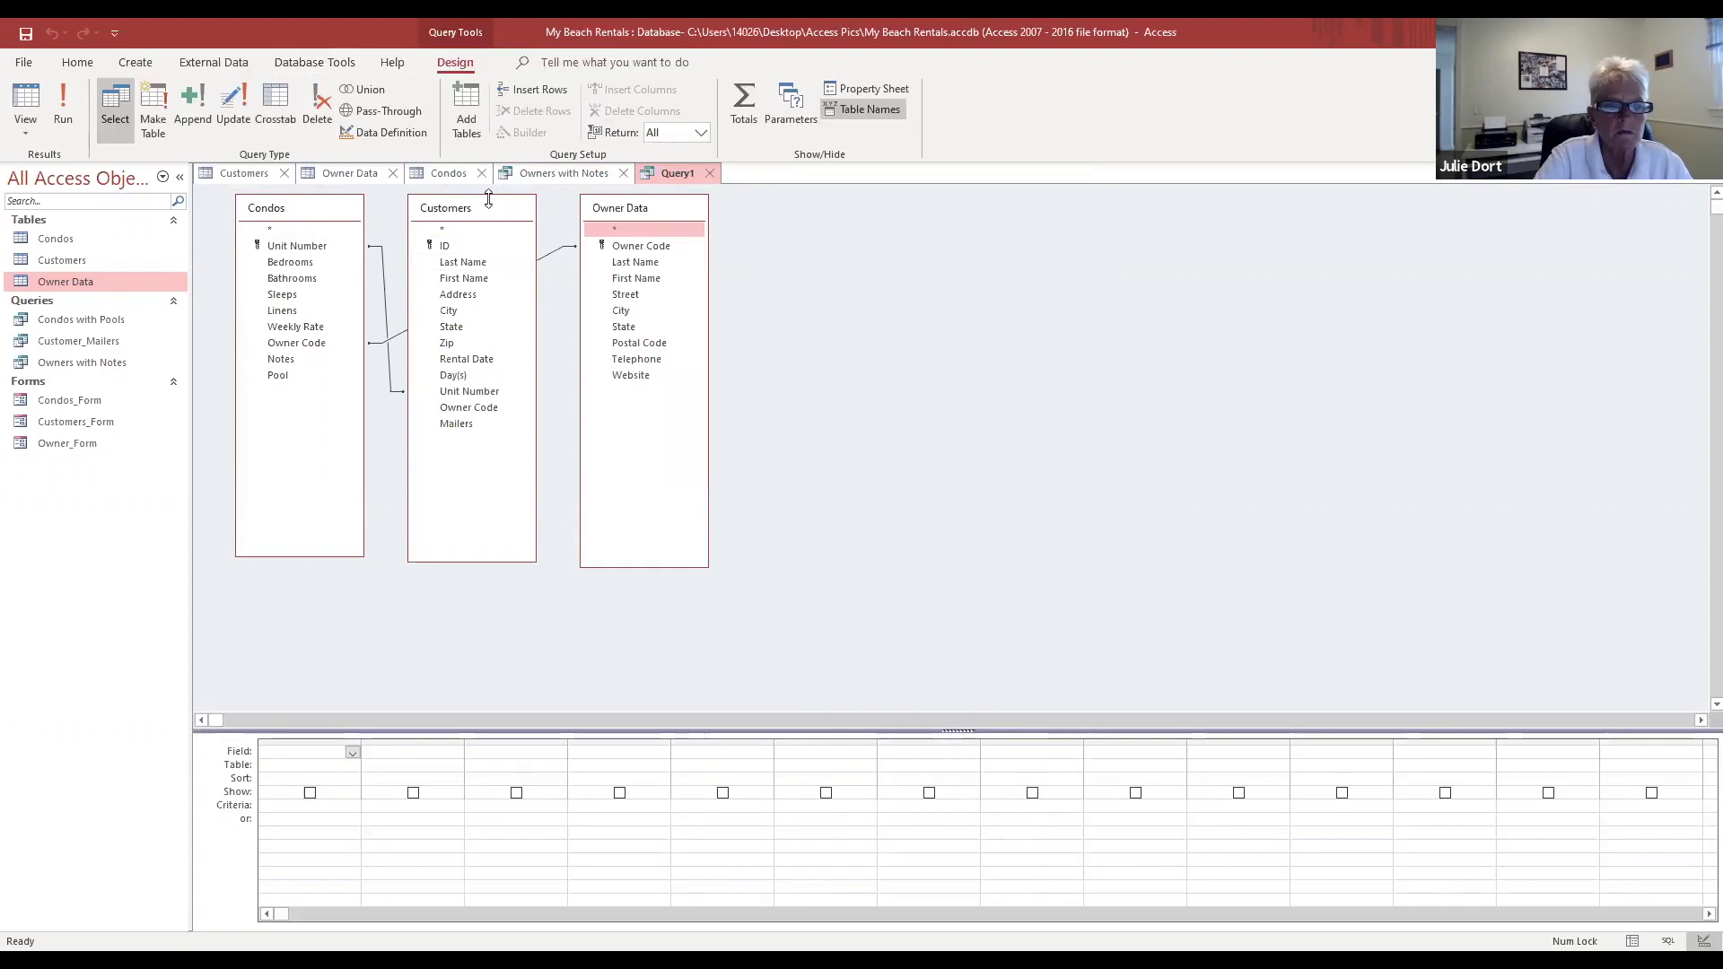
{"action": "left_click_drag", "start_coordinate": [488, 198], "coordinate": [546, 270]}
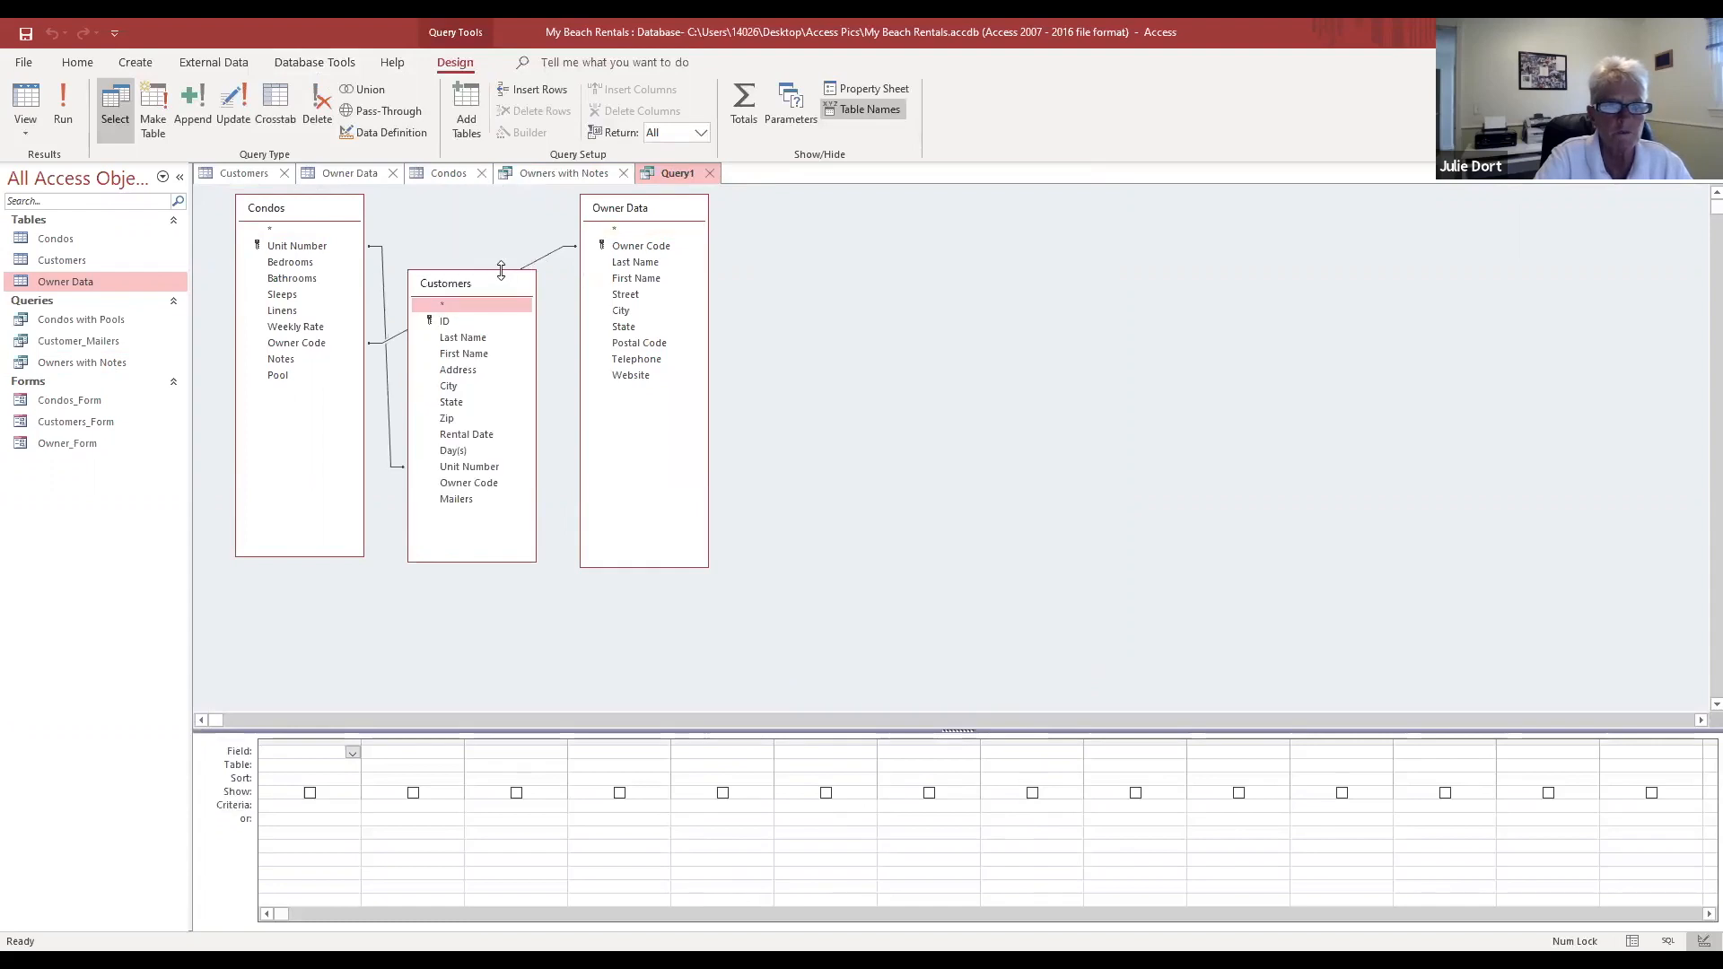
{"action": "left_click_drag", "start_coordinate": [501, 271], "coordinate": [501, 201]}
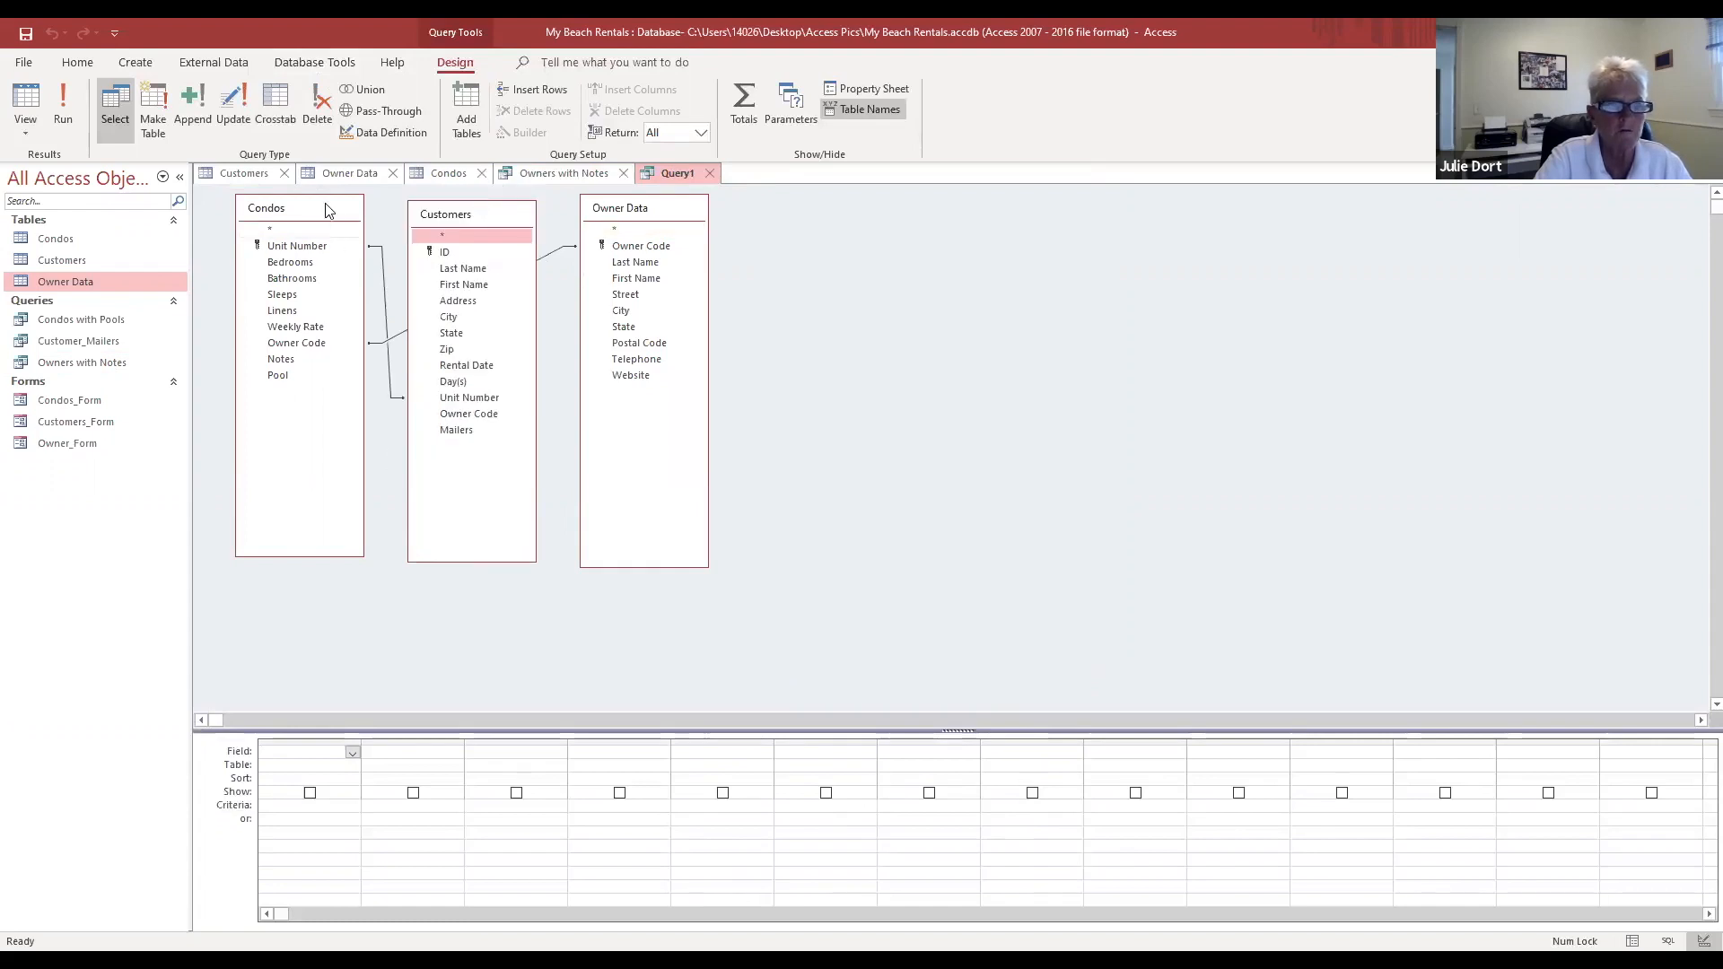
Step: Rearrange the field lists in the query design into the order Customers, Condos, Owner Data with space between them
{"action": "left_click", "coordinate": [330, 212]}
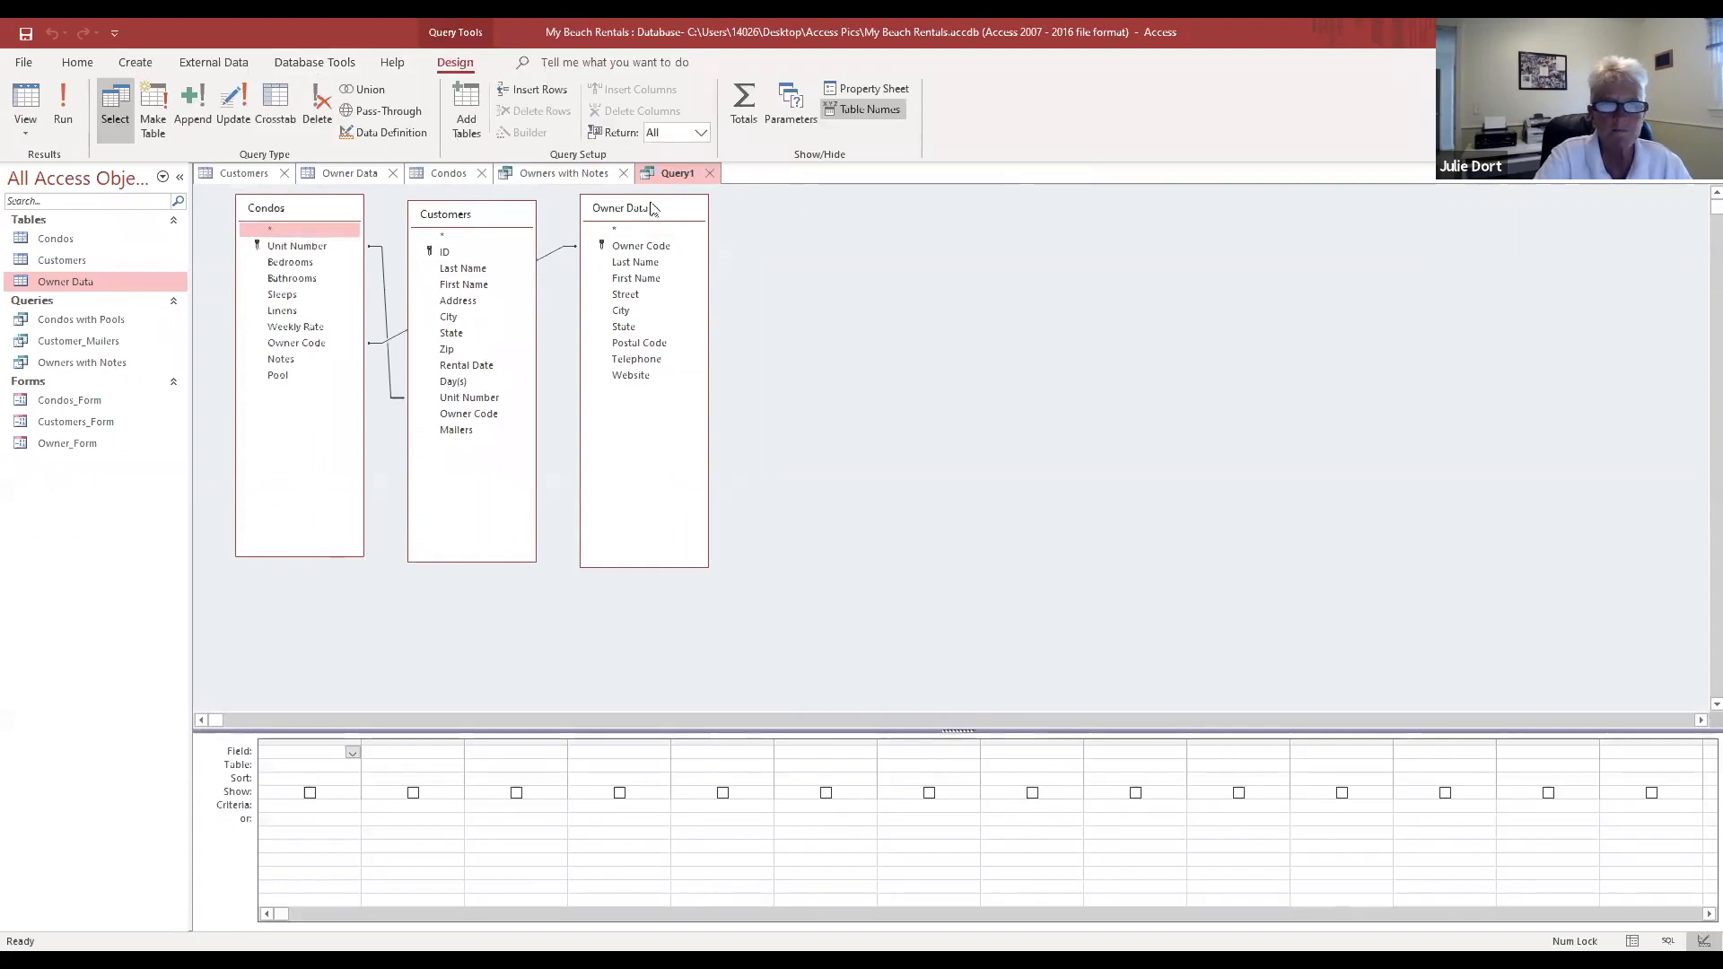
{"action": "left_click_drag", "start_coordinate": [327, 212], "coordinate": [983, 212]}
{"action": "left_click_drag", "start_coordinate": [636, 215], "coordinate": [1224, 219]}
{"action": "left_click", "coordinate": [485, 219]}
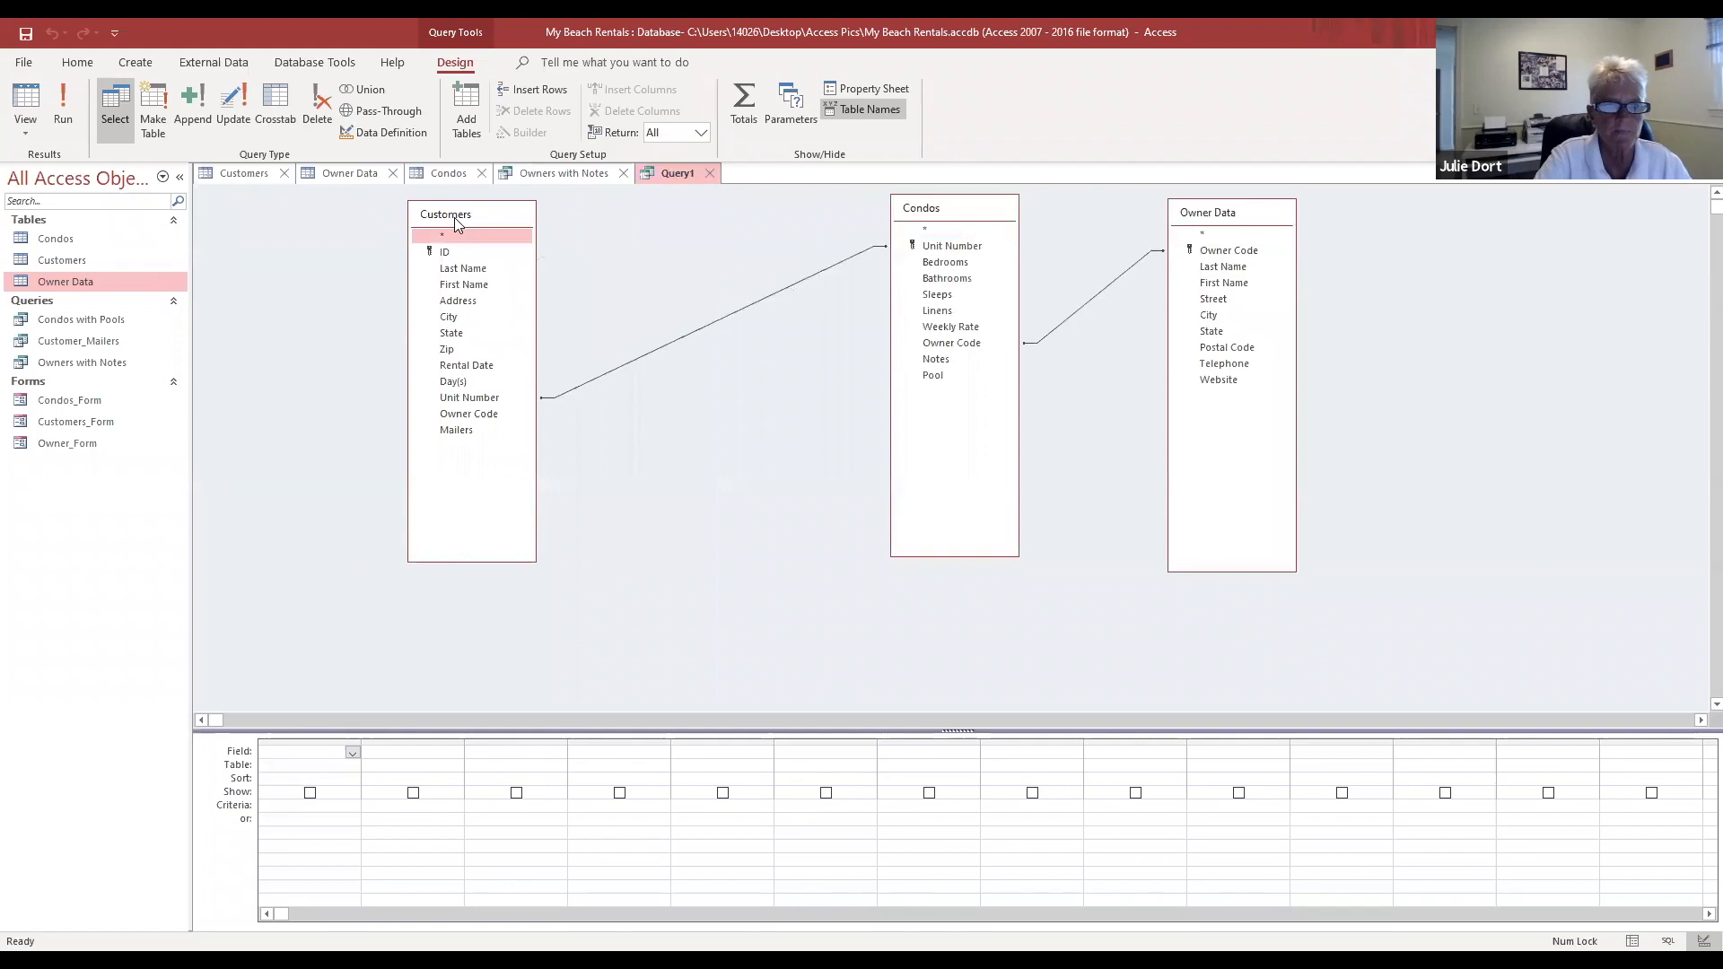
{"action": "left_click_drag", "start_coordinate": [454, 217], "coordinate": [388, 218]}
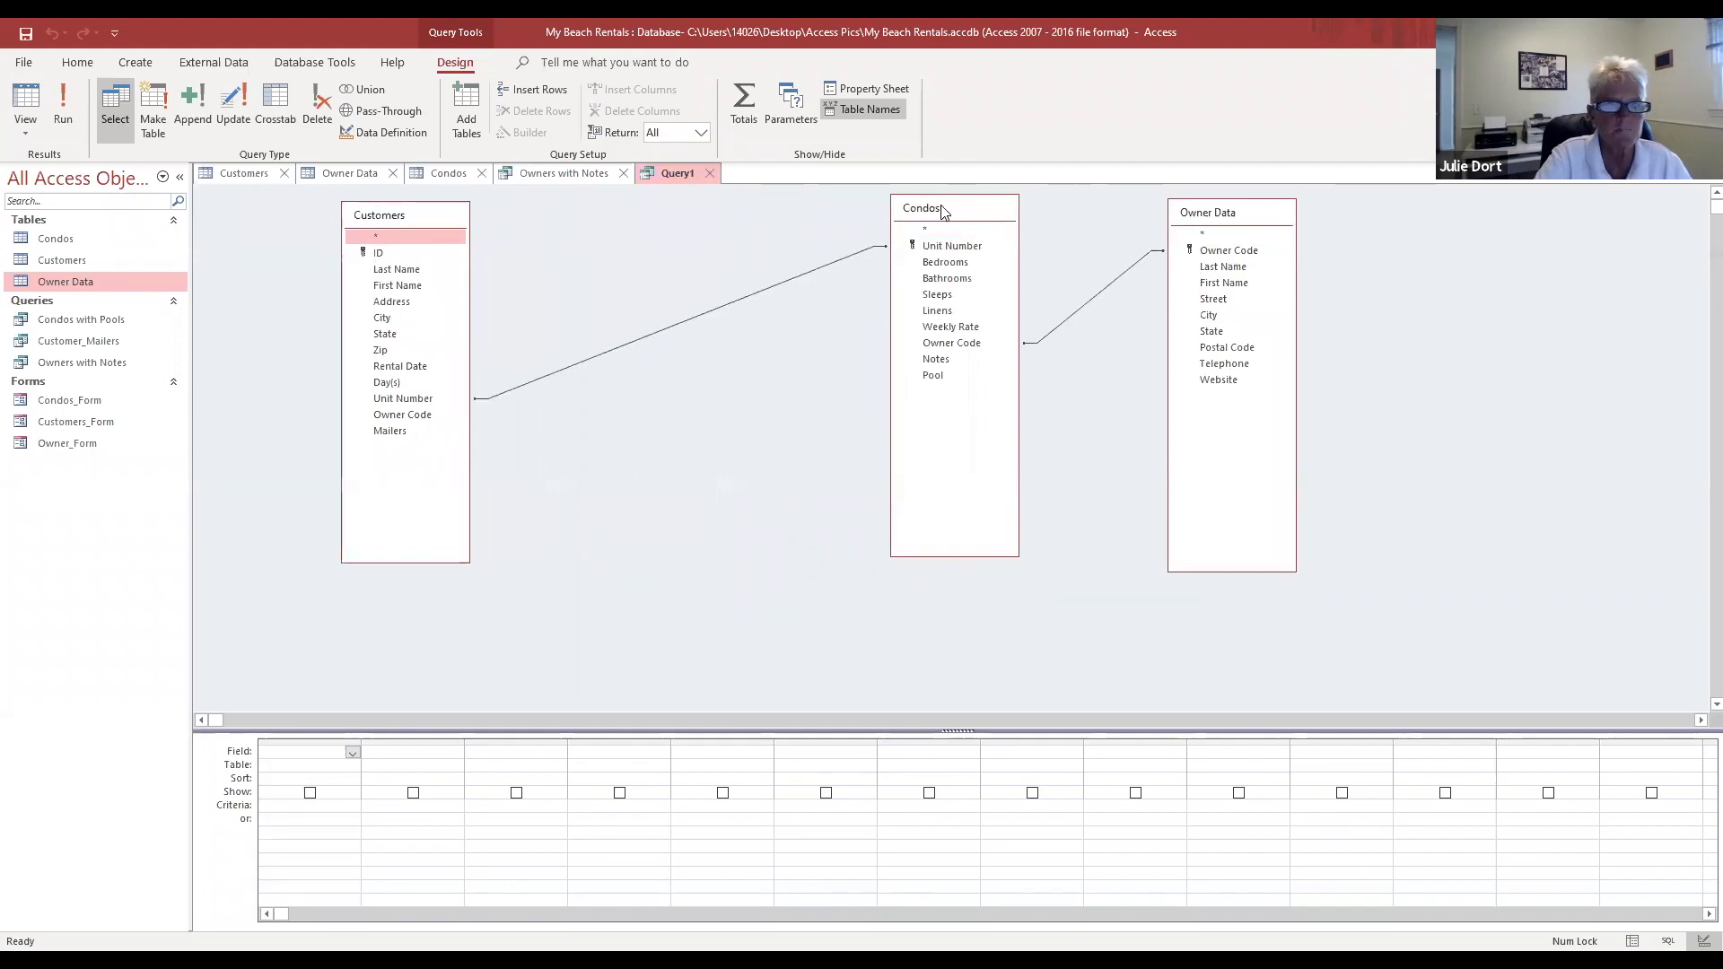
{"action": "left_click_drag", "start_coordinate": [942, 211], "coordinate": [621, 220]}
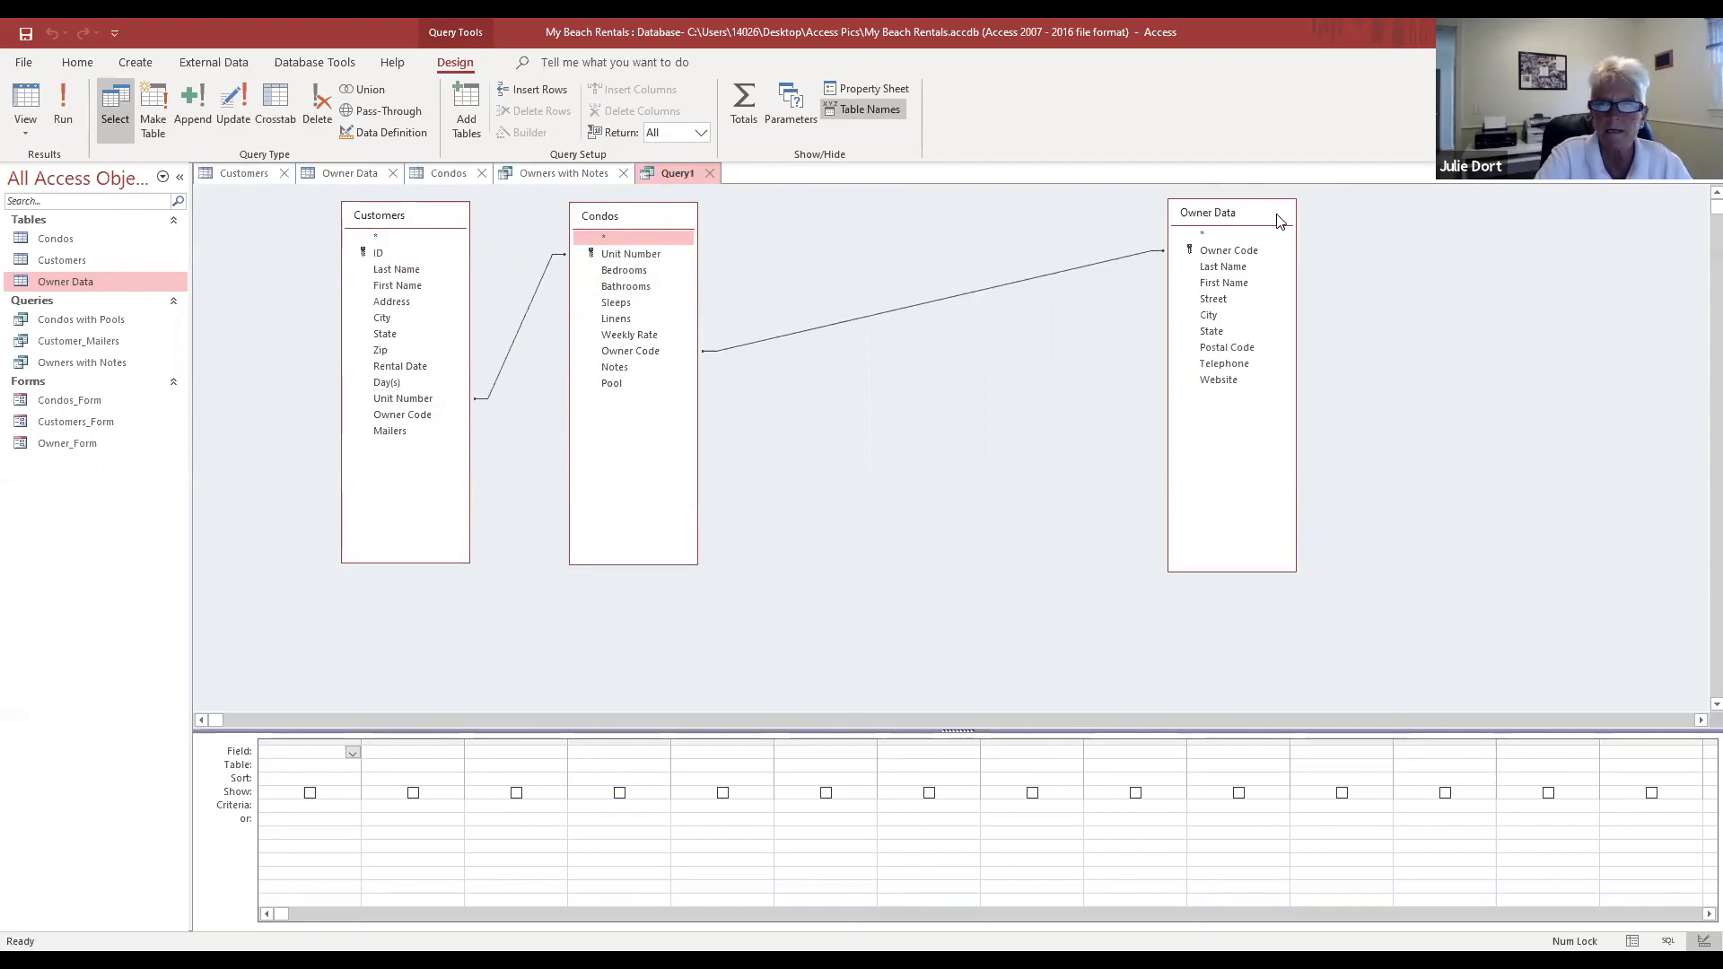
{"action": "left_click_drag", "start_coordinate": [1272, 221], "coordinate": [915, 215]}
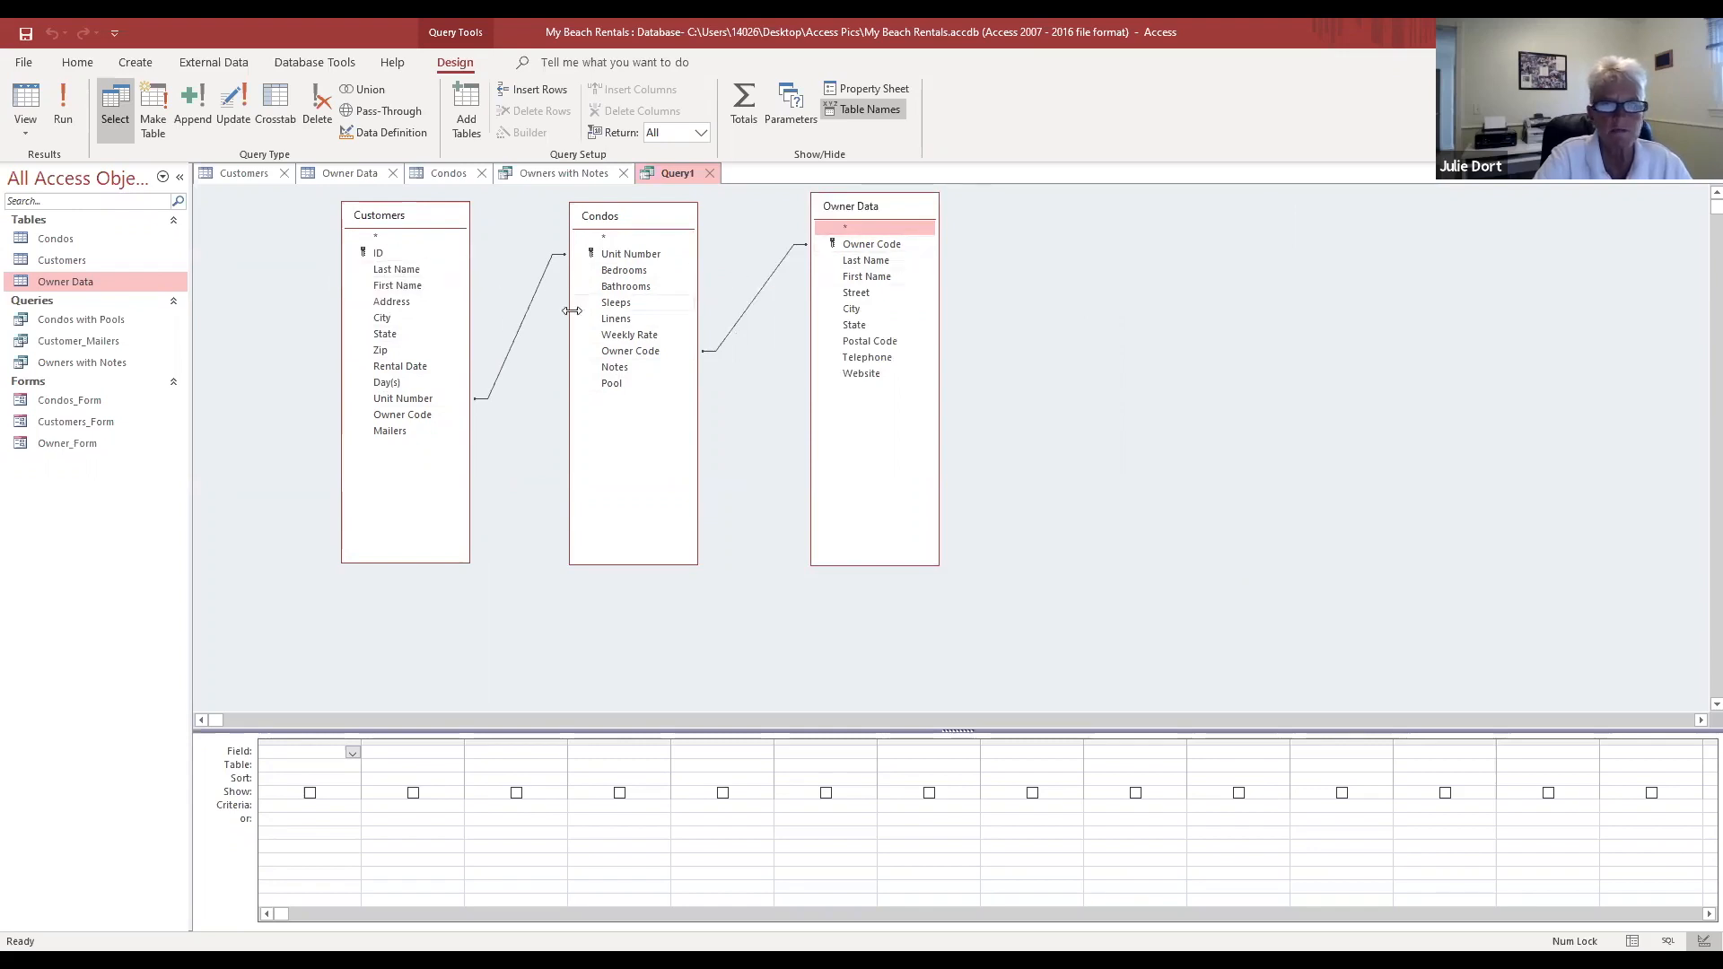
Step: Add Last Name, First Name, Address, City, State and Zip from Customers to the query grid
{"action": "double_click", "coordinate": [421, 271]}
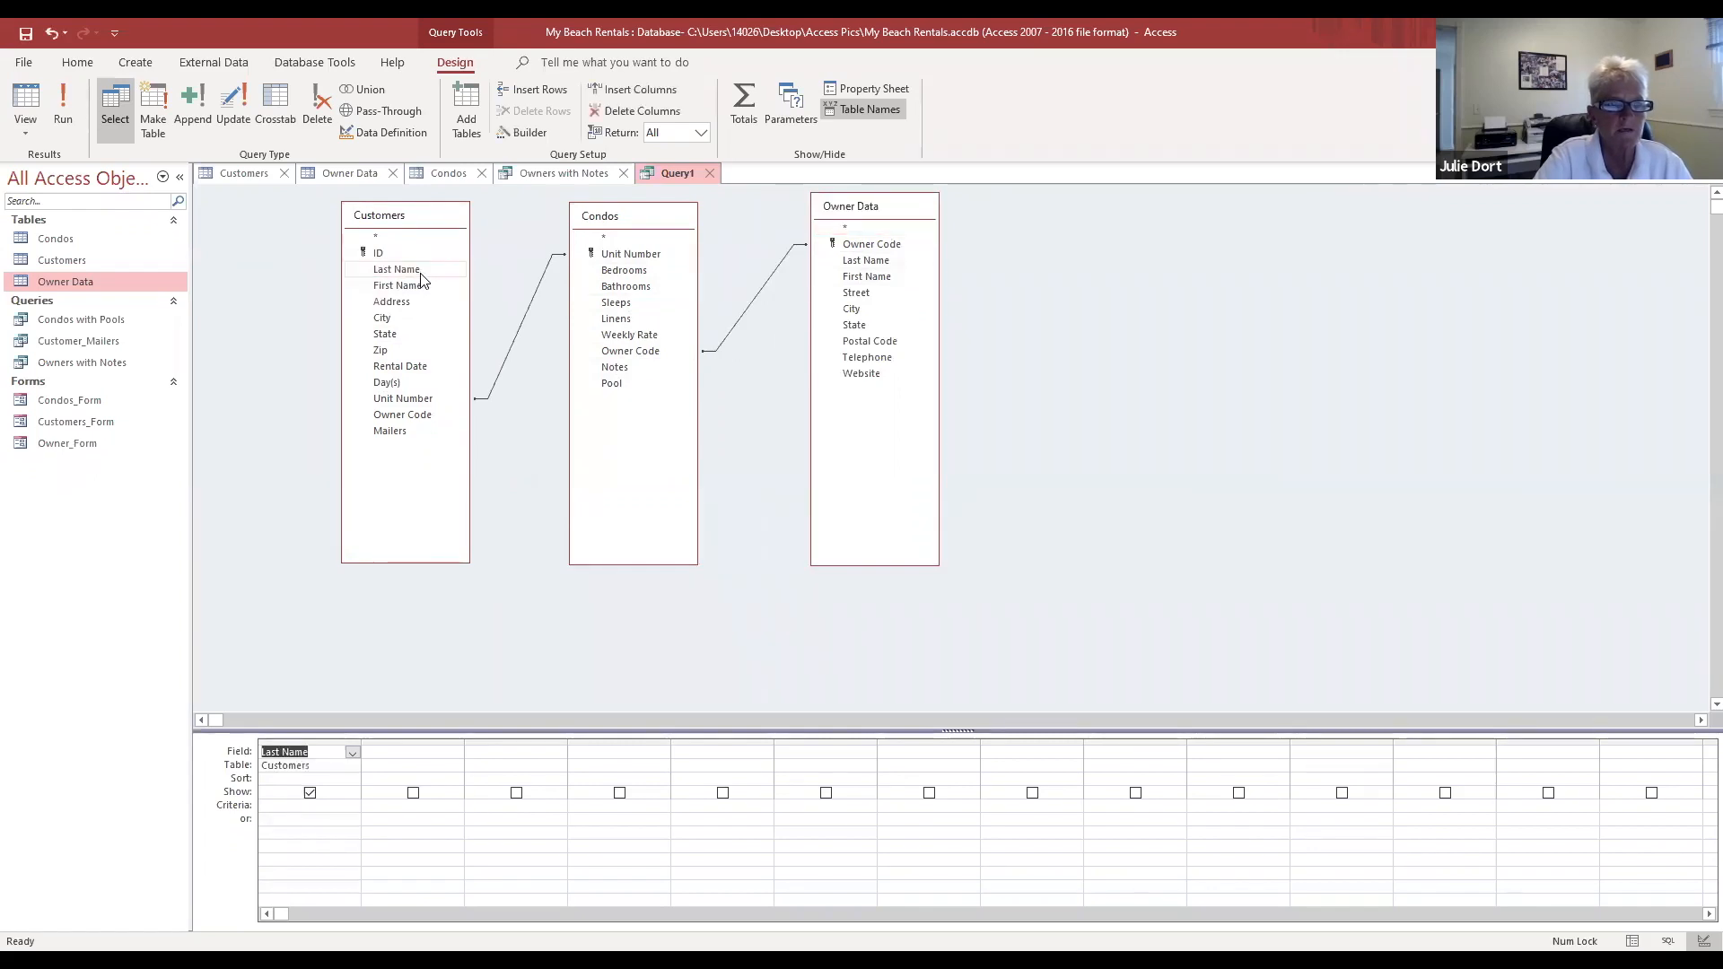
{"action": "double_click", "coordinate": [421, 286]}
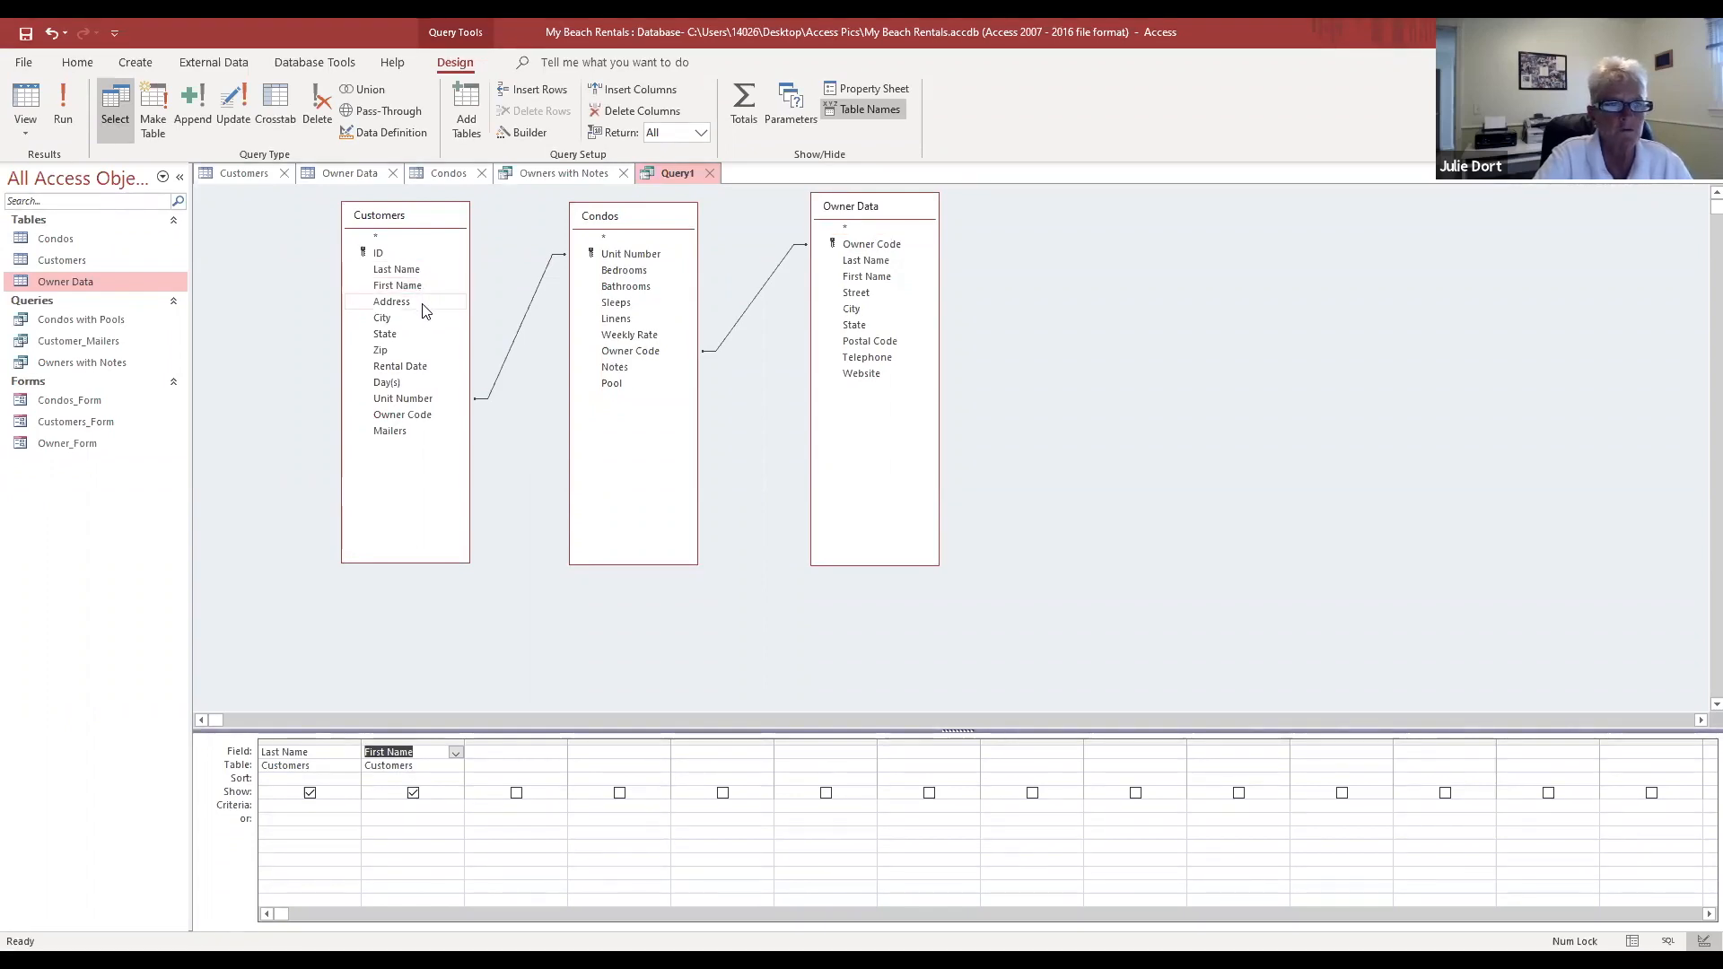
{"action": "double_click", "coordinate": [422, 303]}
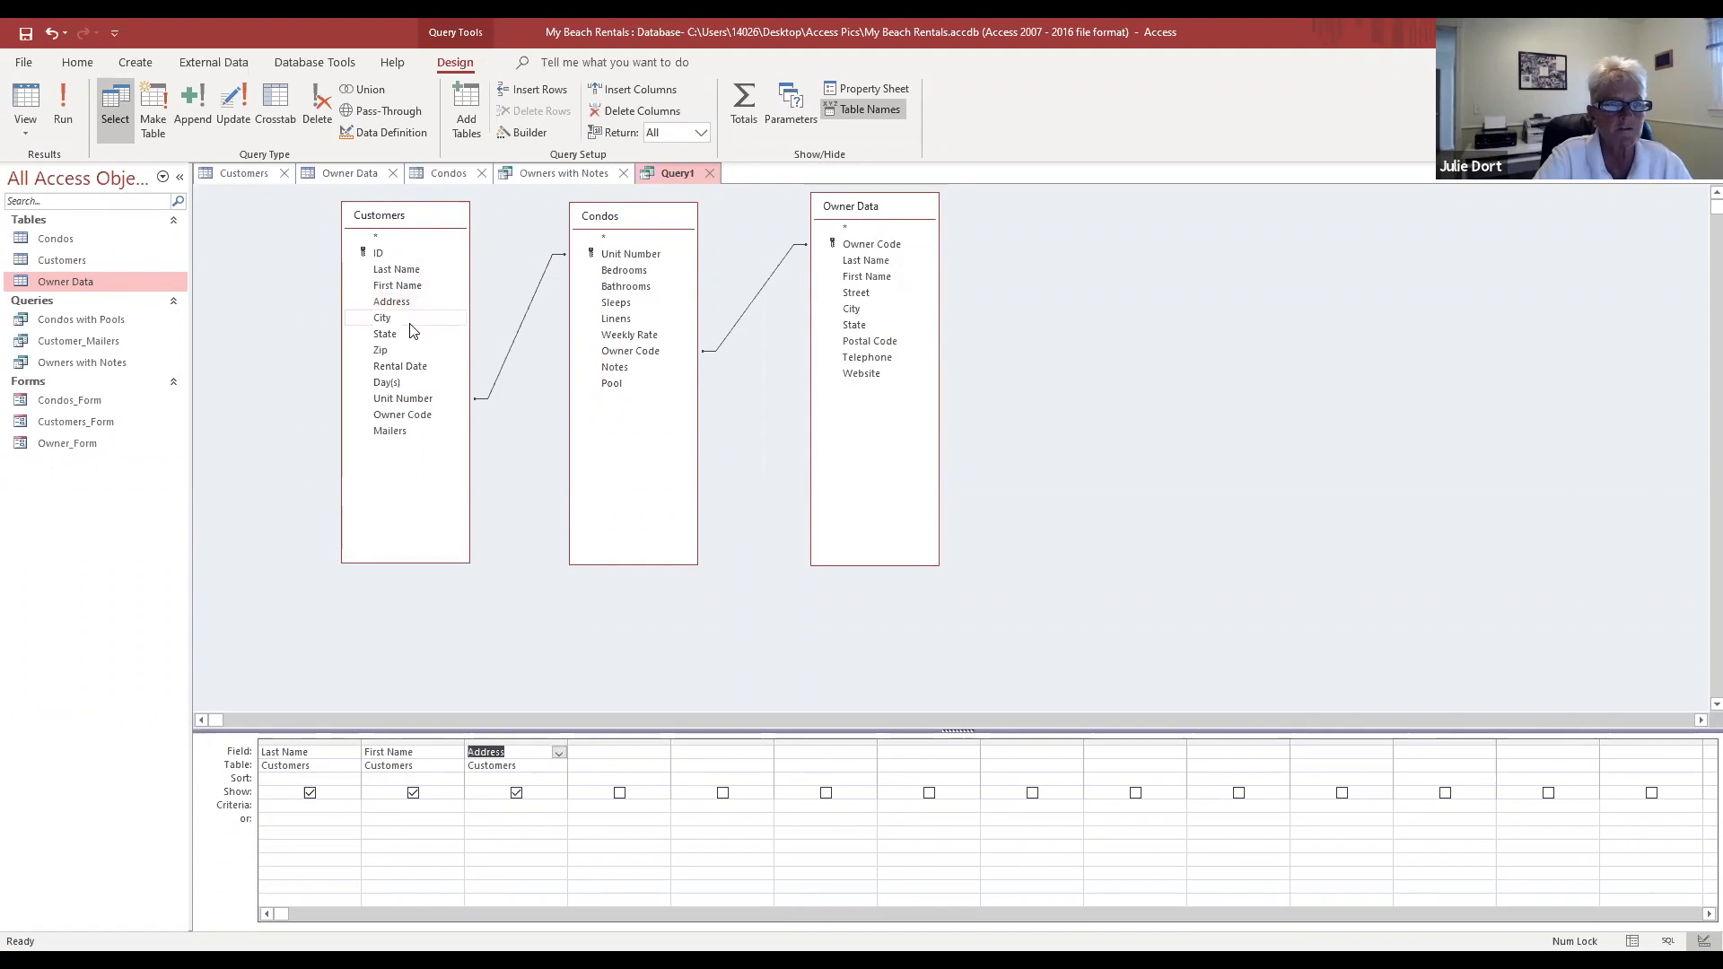
{"action": "double_click", "coordinate": [403, 319]}
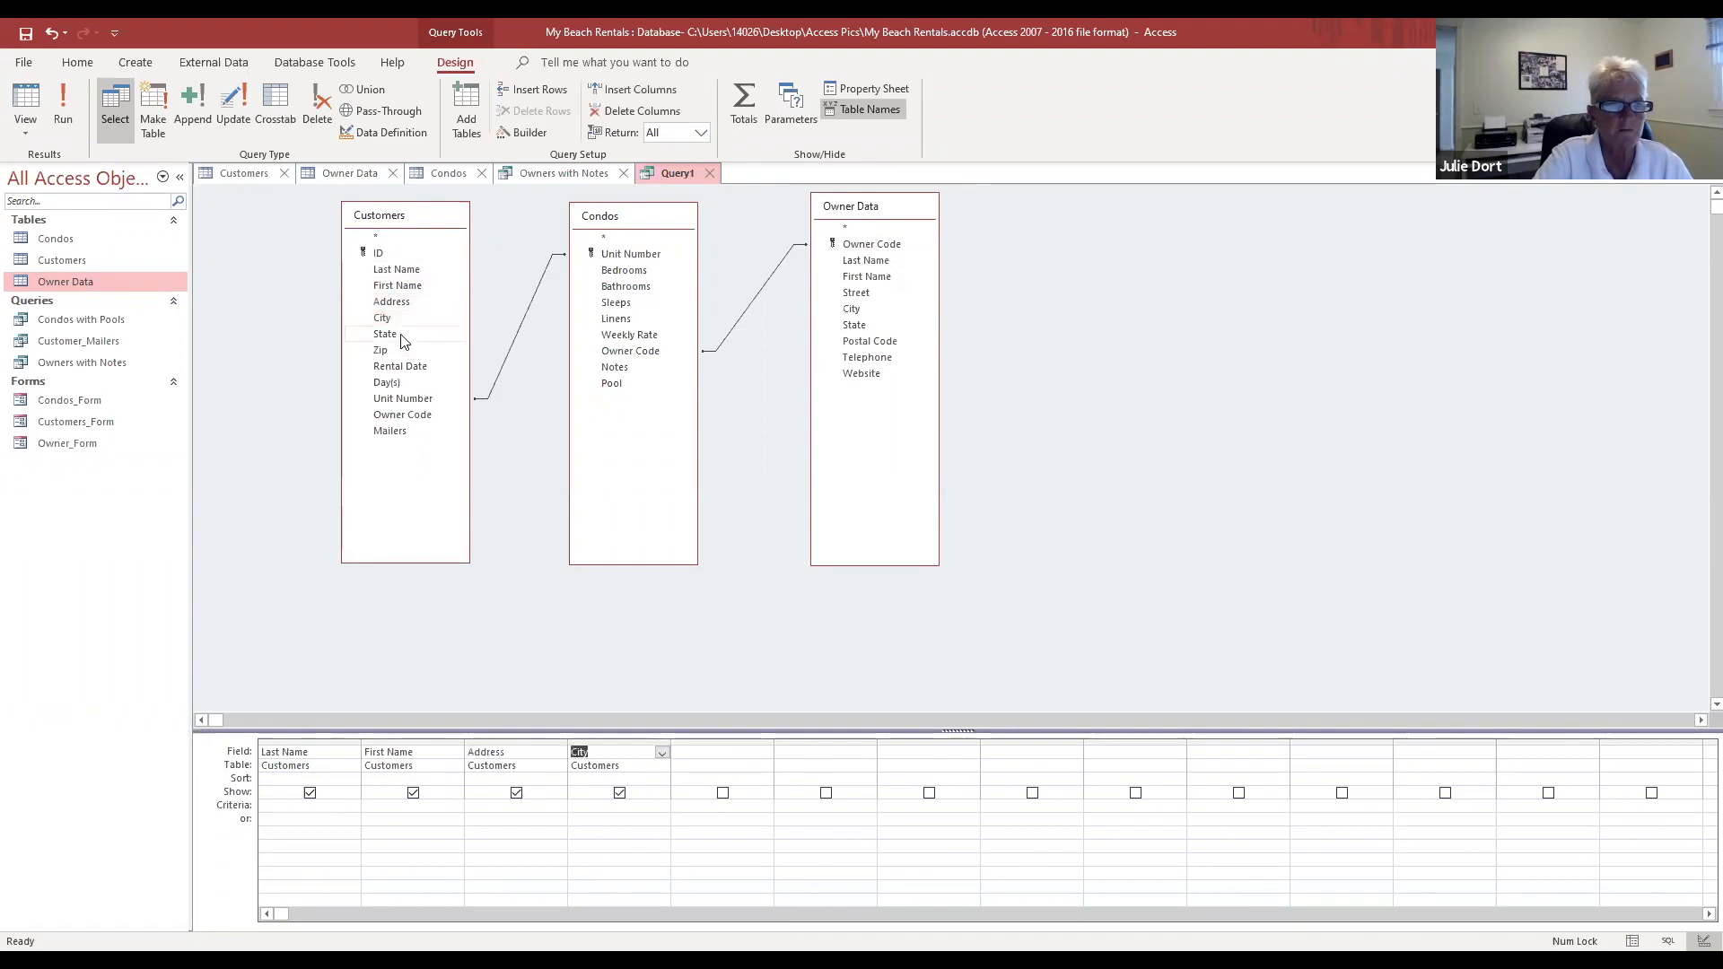
{"action": "double_click", "coordinate": [403, 335]}
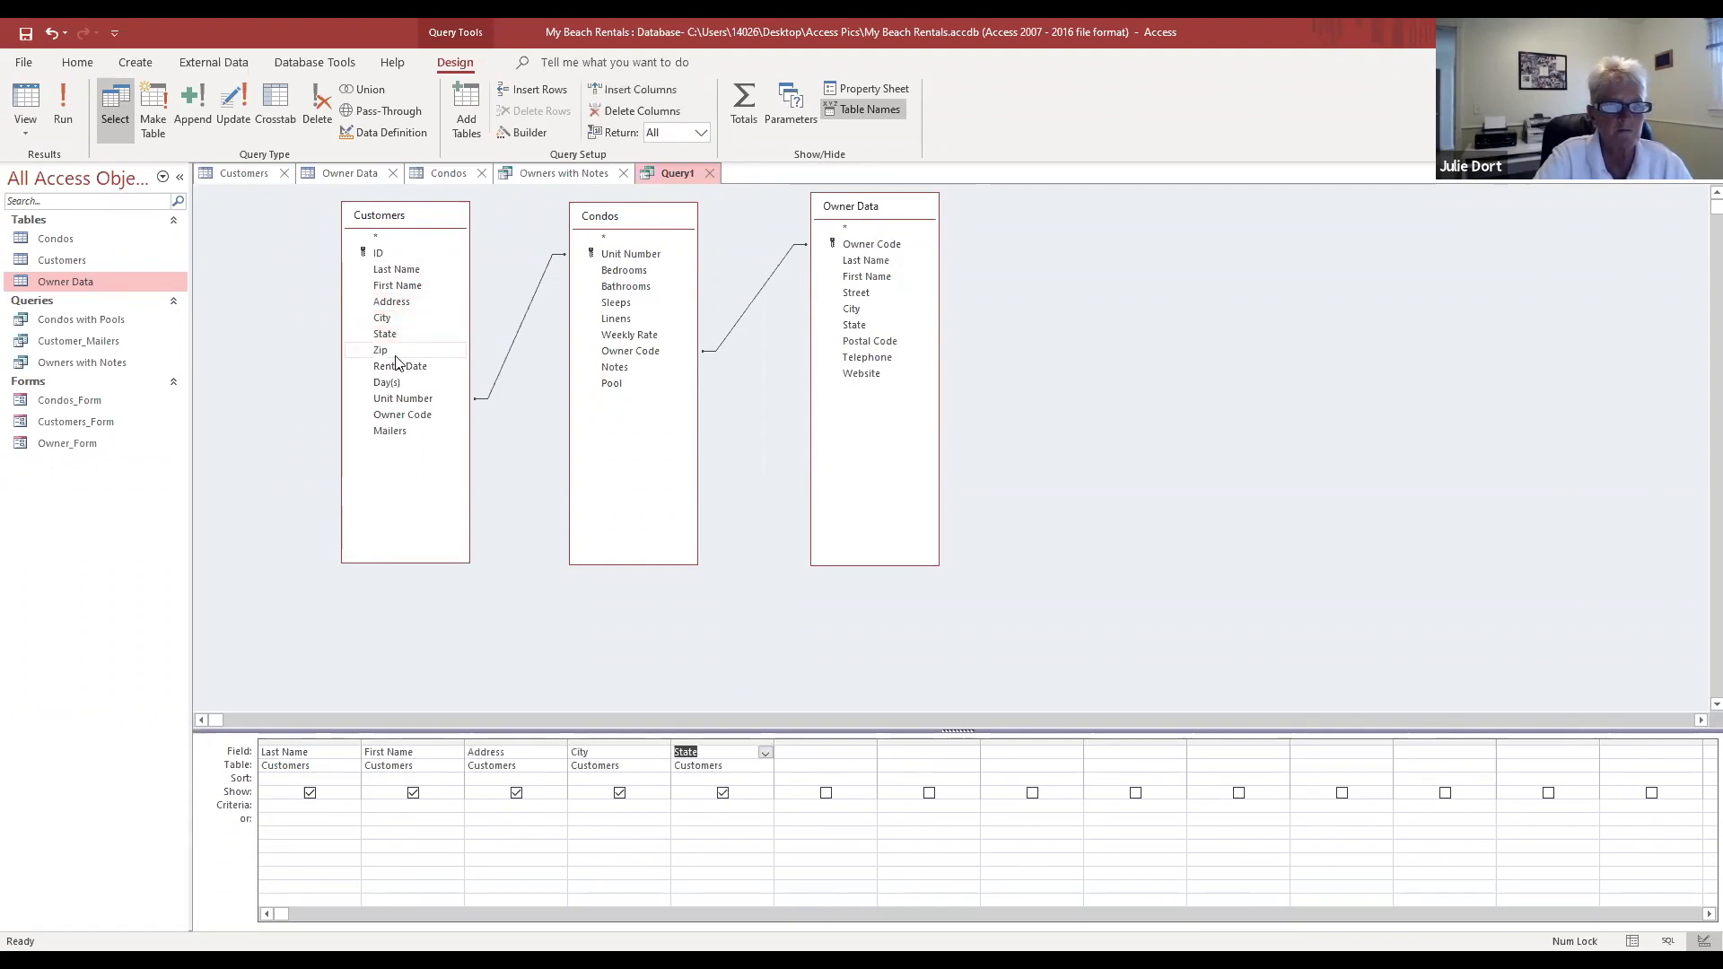
{"action": "double_click", "coordinate": [400, 349]}
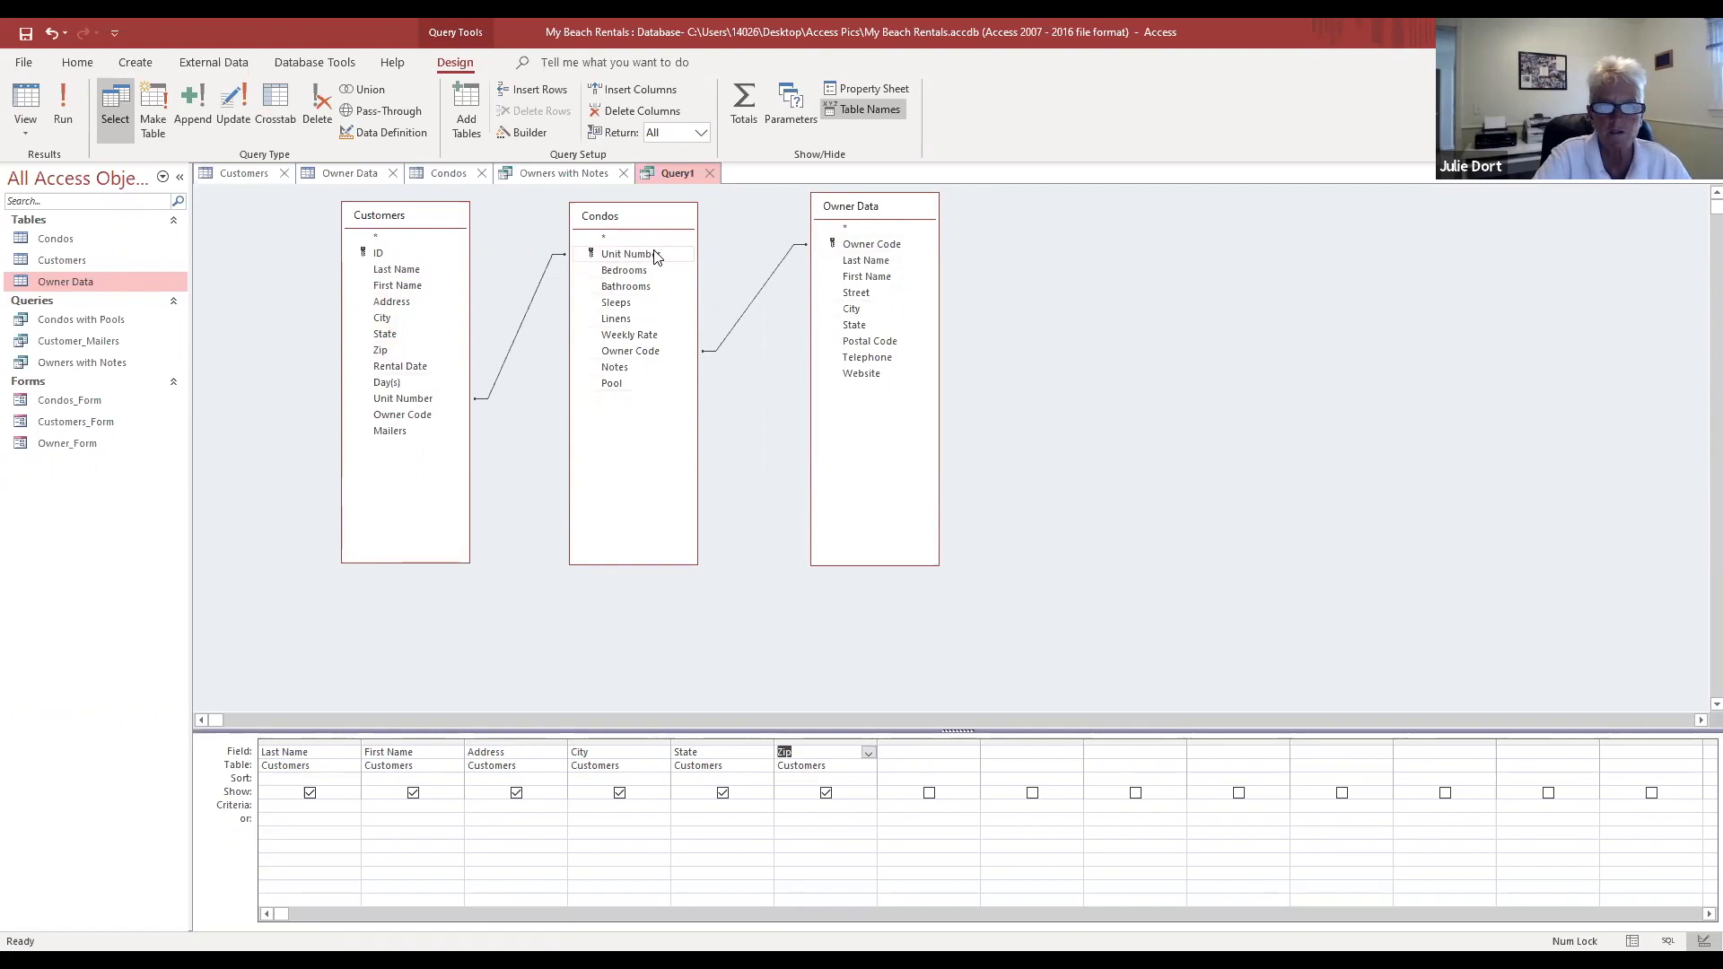
Step: Add Unit Number from Condos and Owner Code, Last Name and First Name from Owner Data to the query grid
{"action": "double_click", "coordinate": [631, 254]}
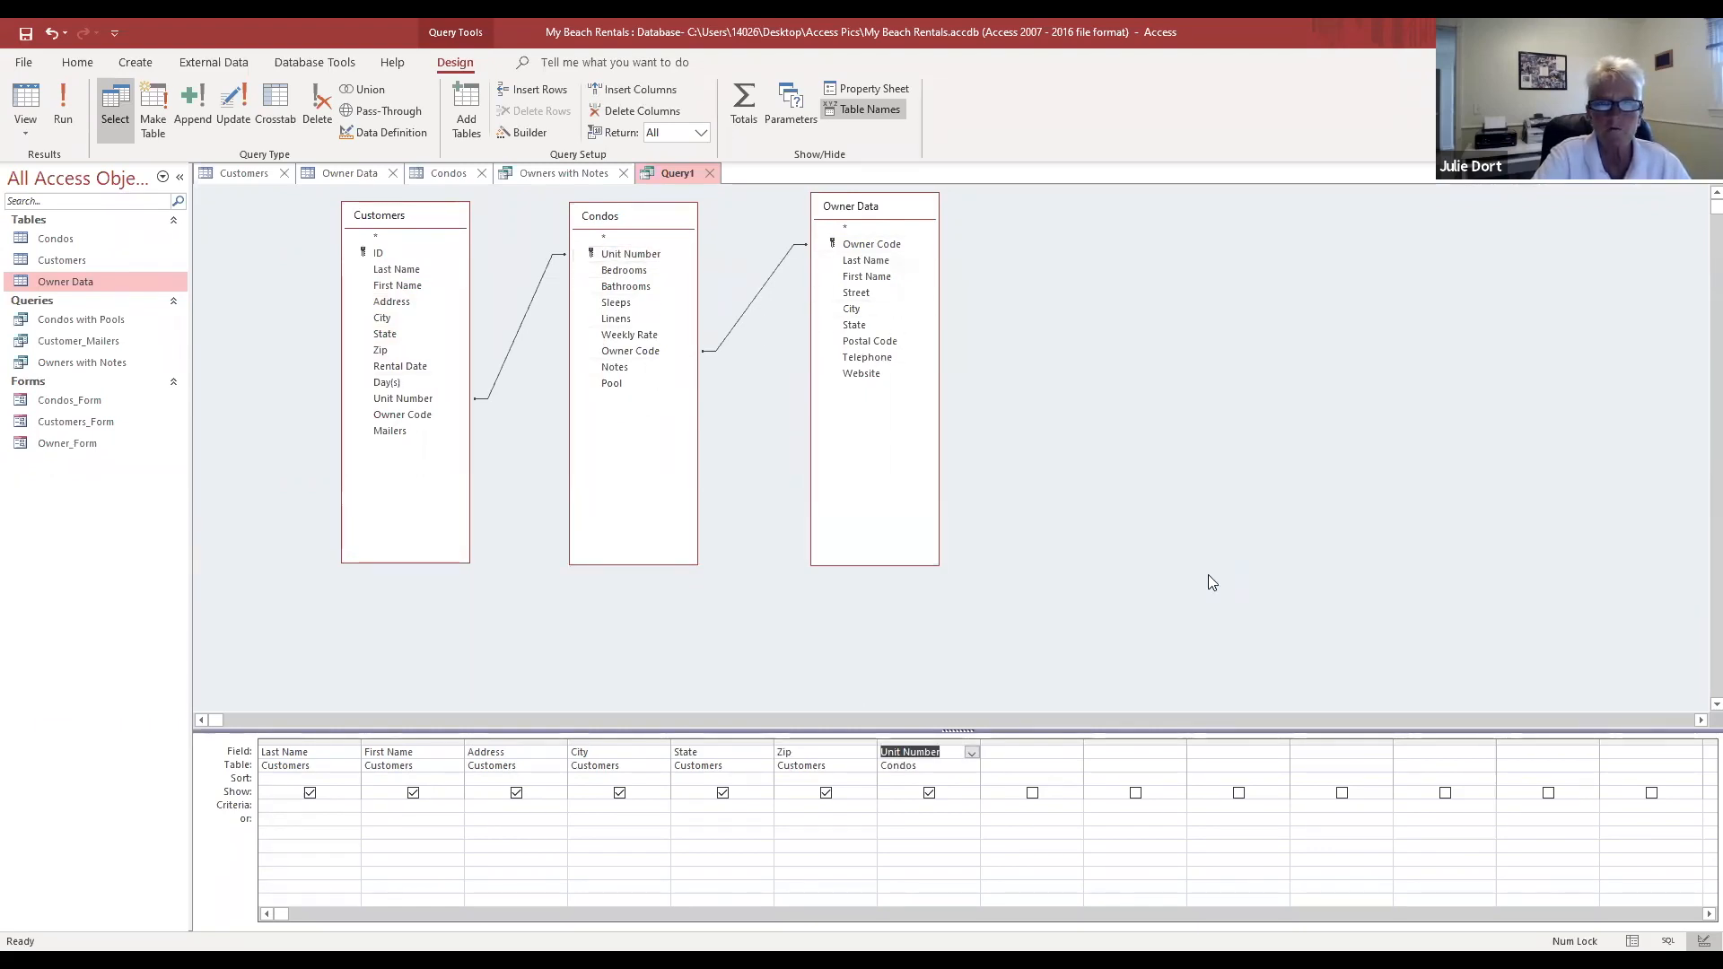
{"action": "double_click", "coordinate": [886, 246]}
{"action": "double_click", "coordinate": [879, 264]}
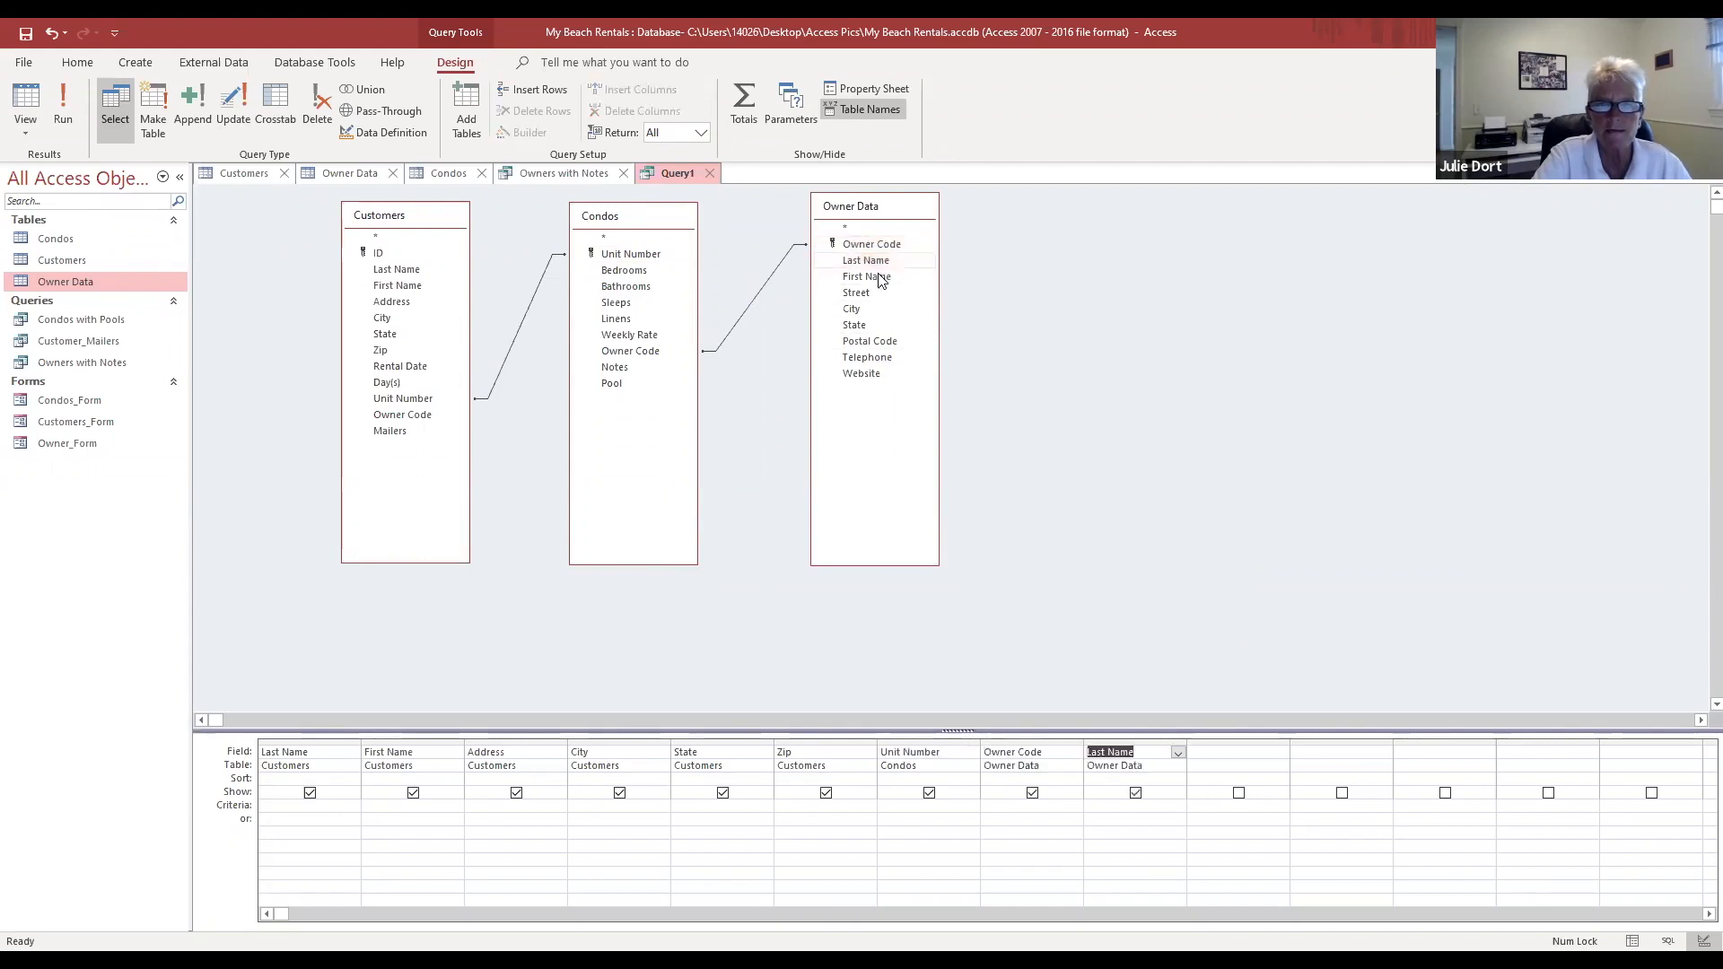
{"action": "double_click", "coordinate": [881, 278]}
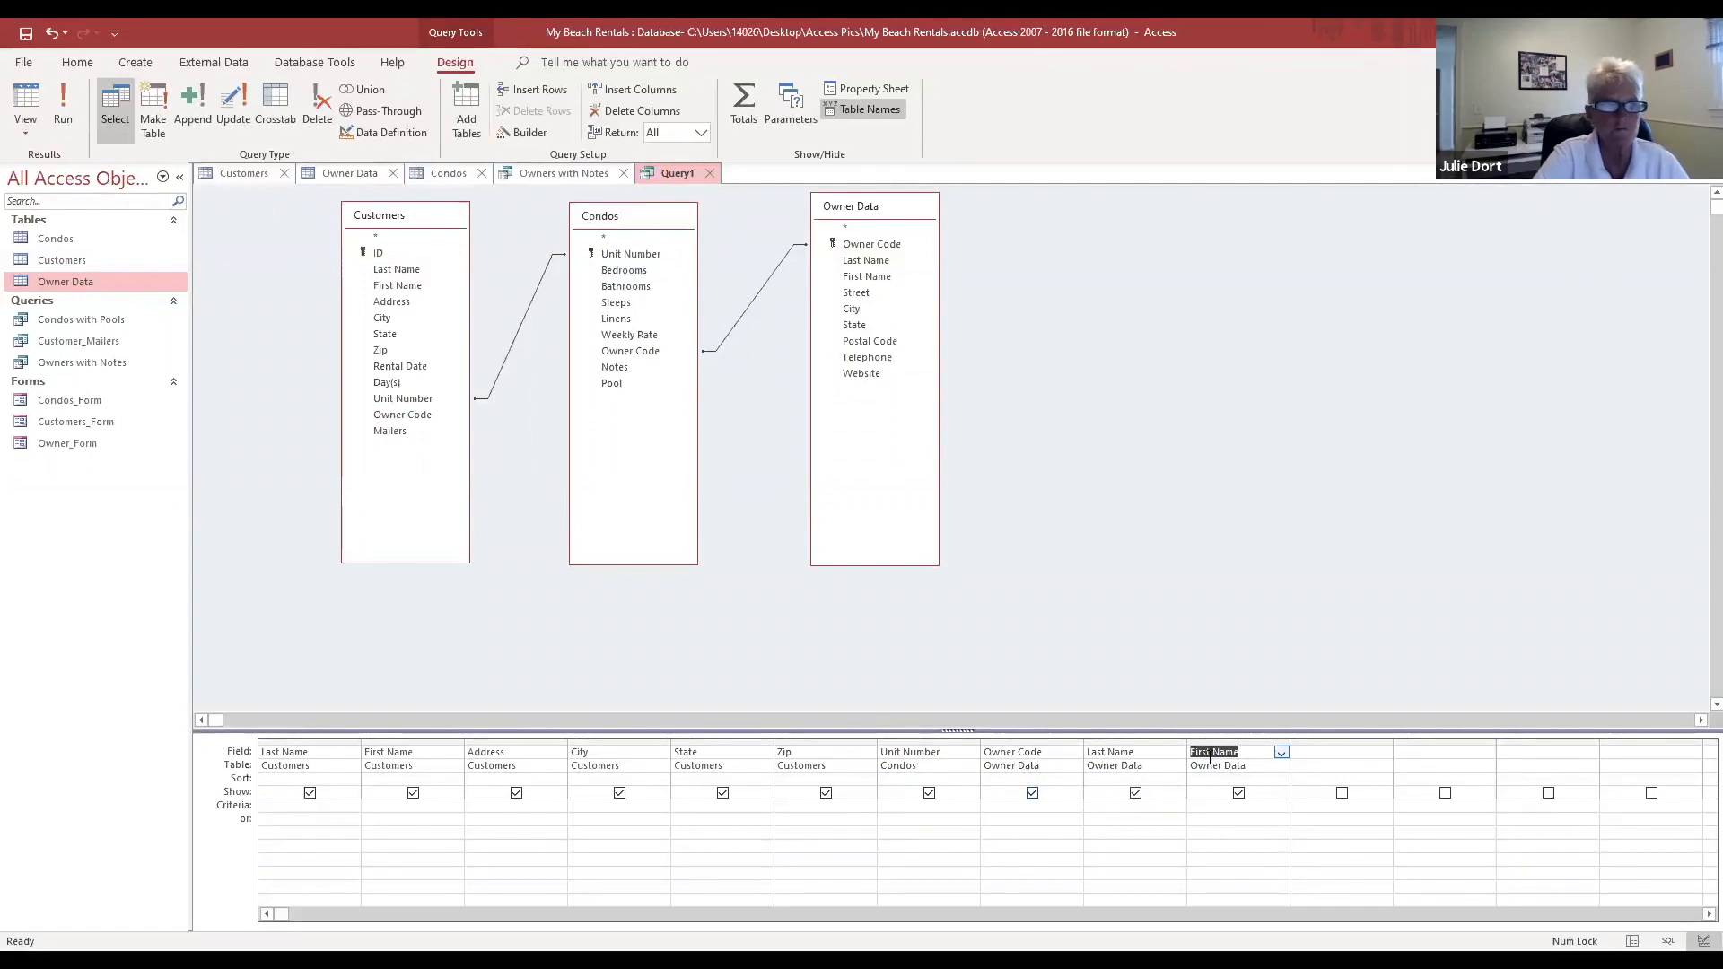
Step: Run the query and save it as "Rental Info for Owners"
{"action": "left_click", "coordinate": [61, 105]}
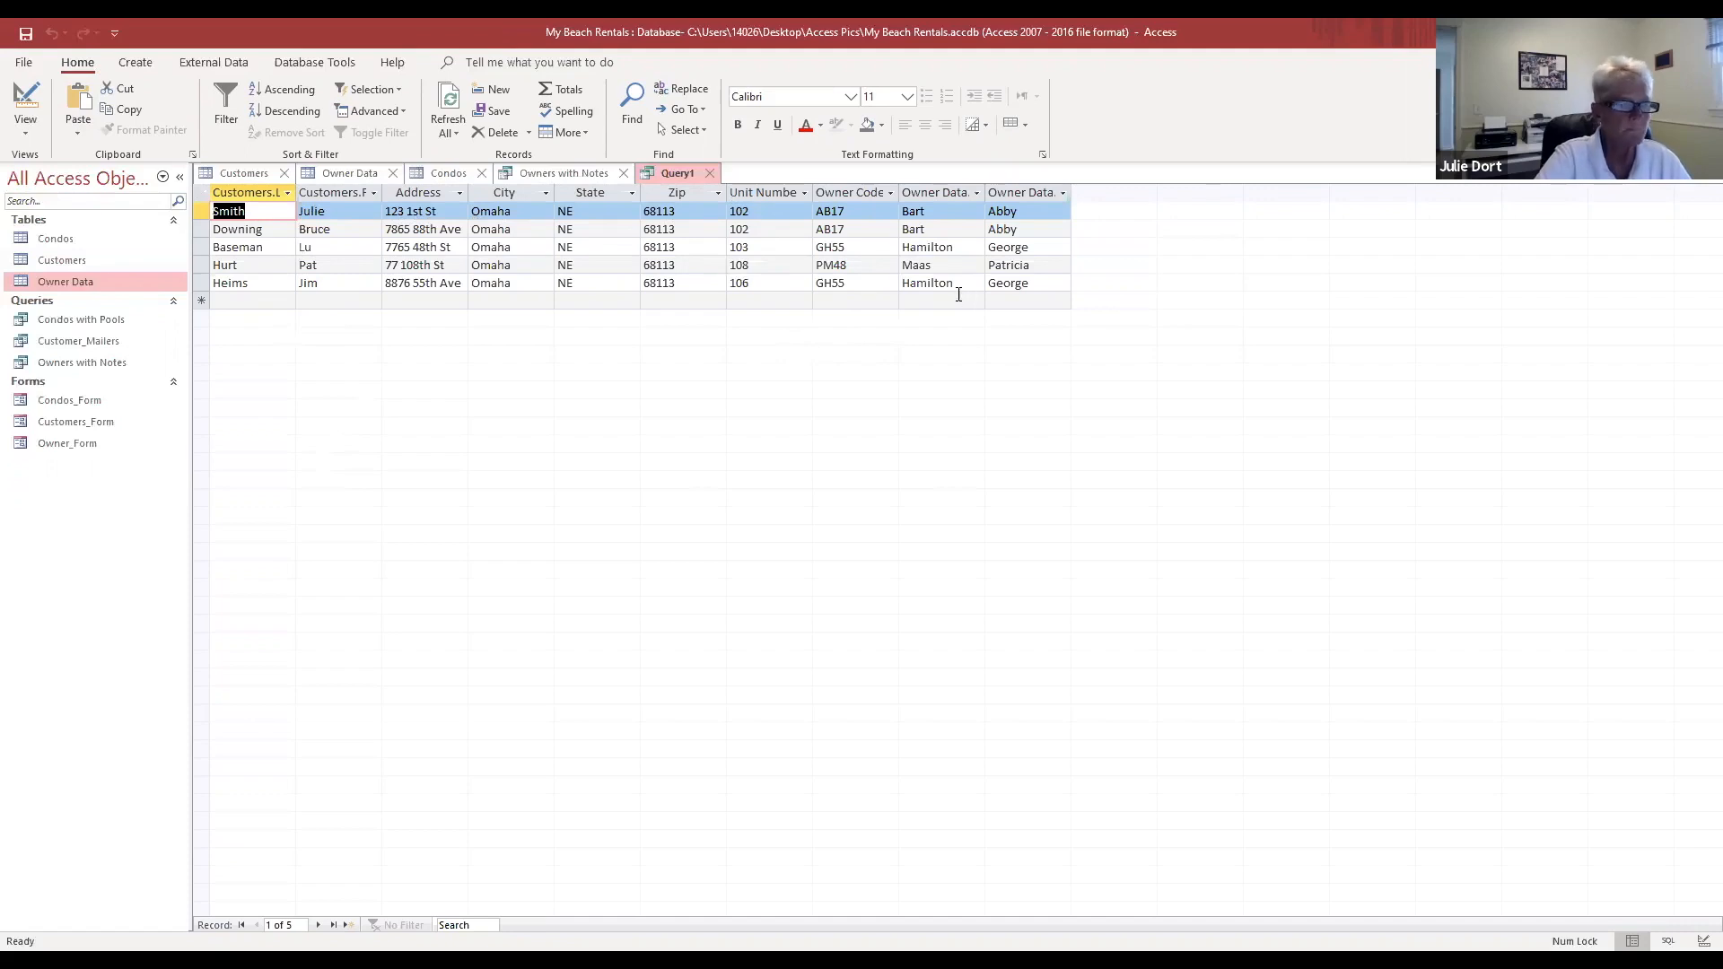
{"action": "right_click", "coordinate": [677, 170]}
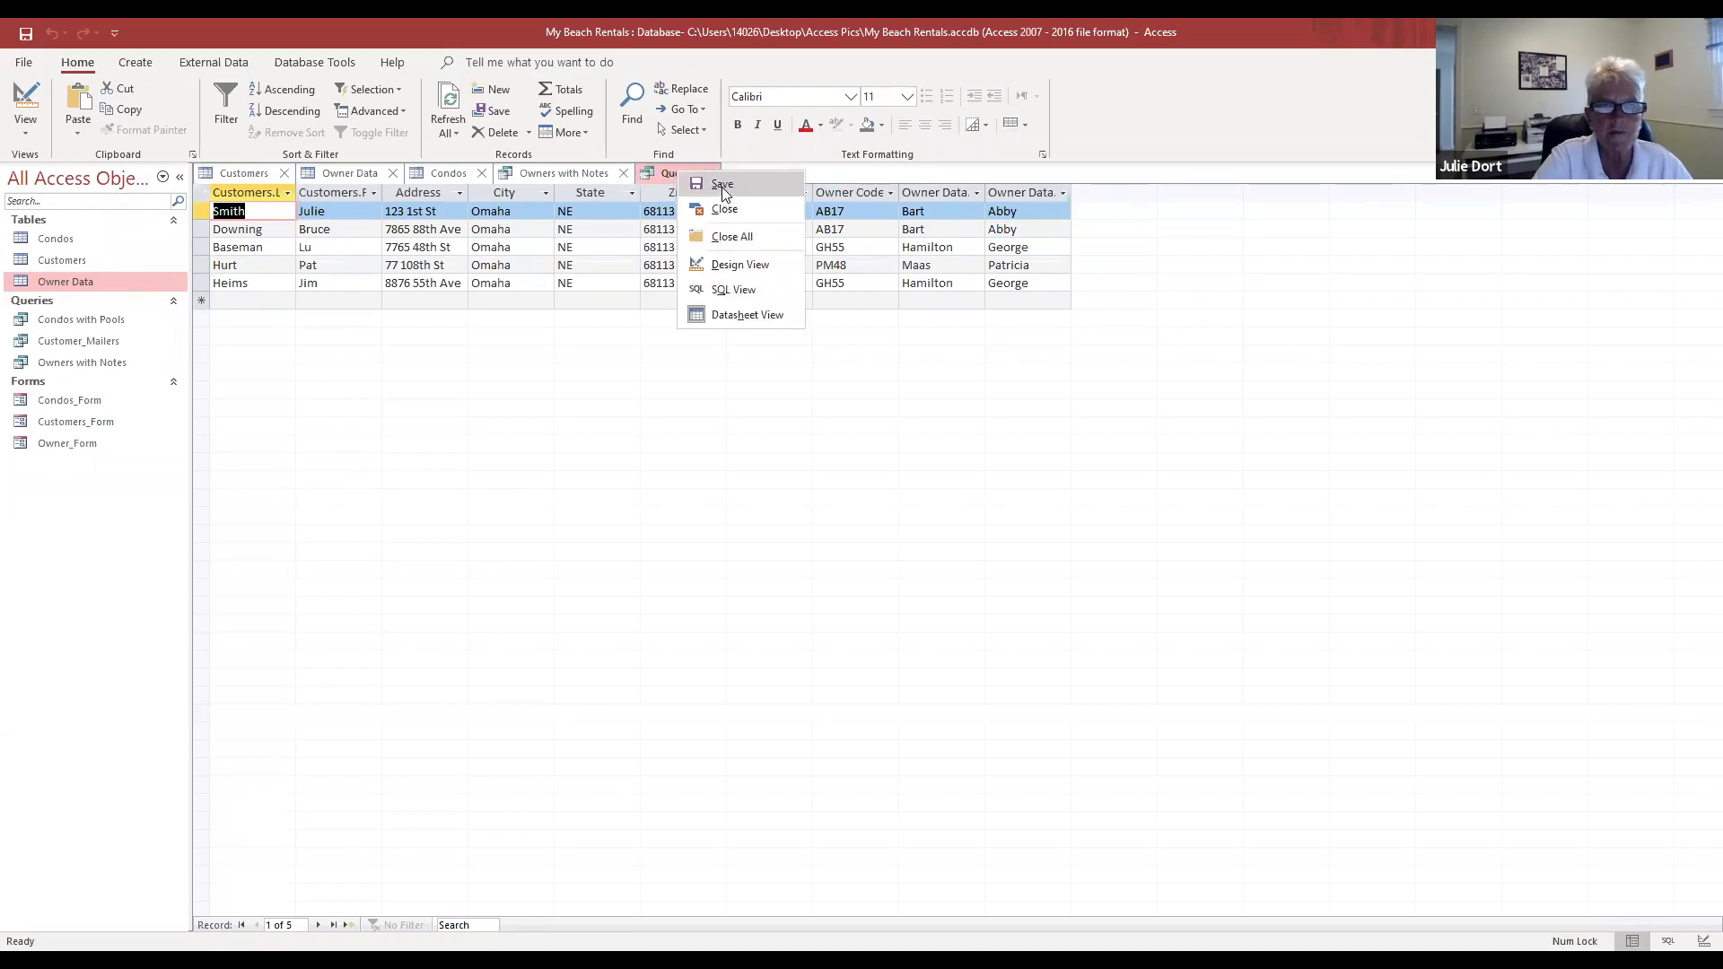
{"action": "left_click", "coordinate": [722, 185]}
{"action": "key", "text": "BackSpace"}
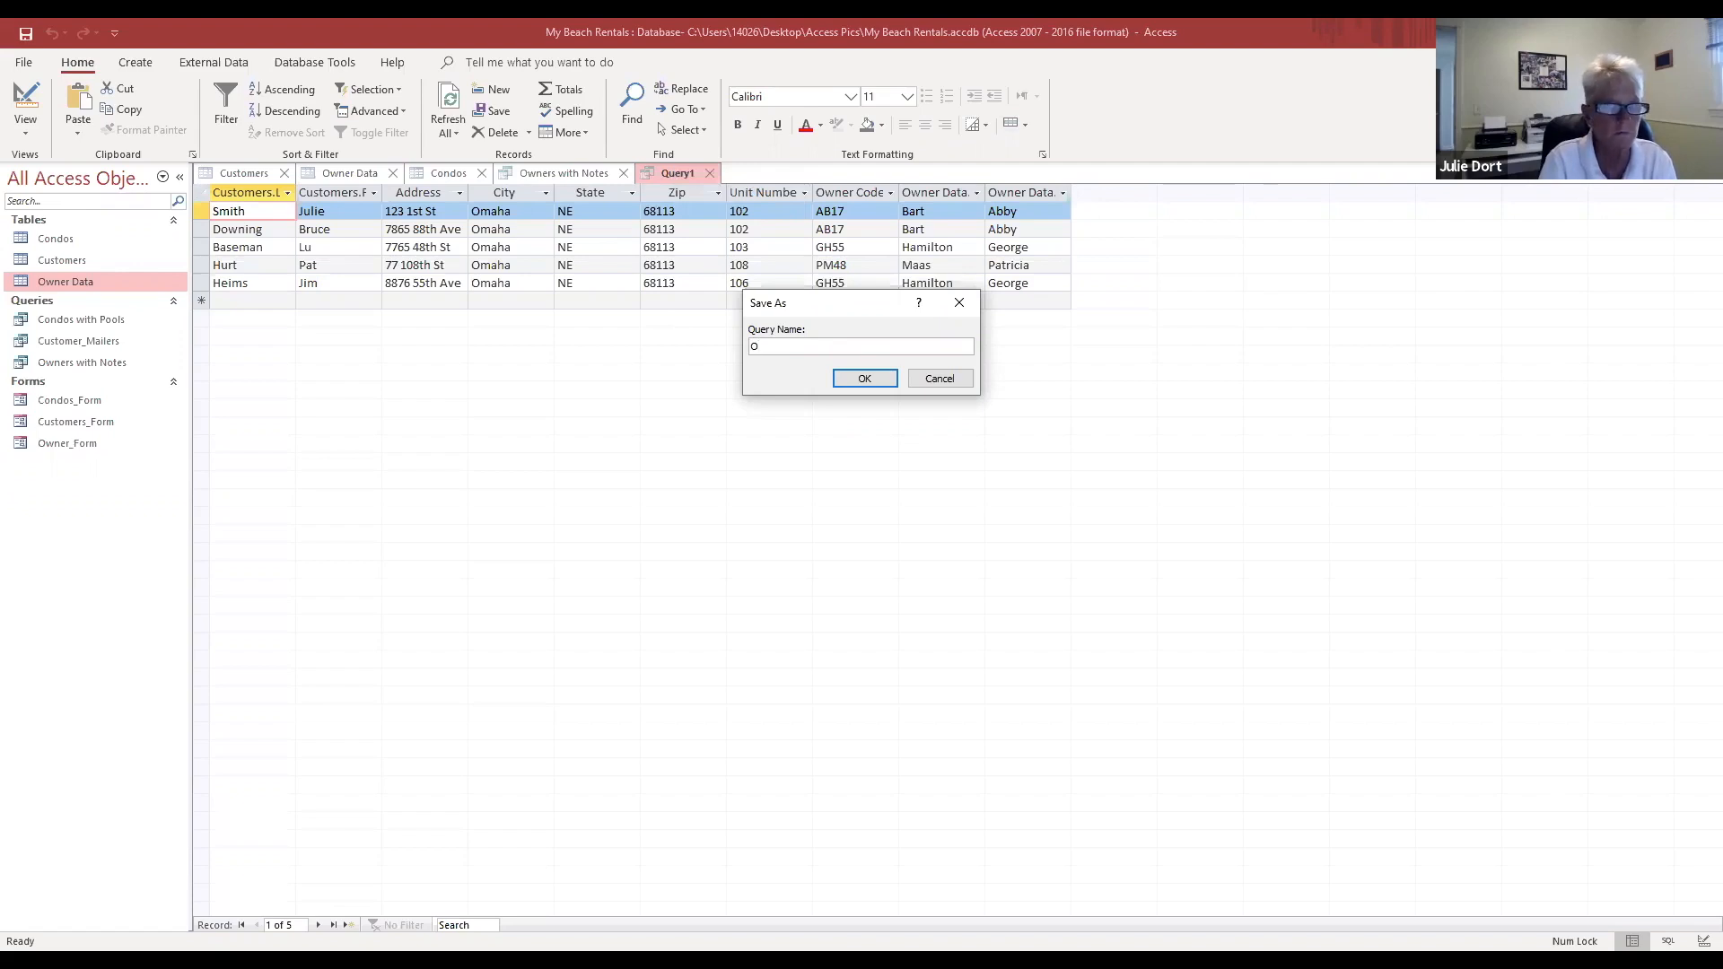
{"action": "key", "text": "BackSpace"}
{"action": "type", "text": "Rental Info for Owners"}
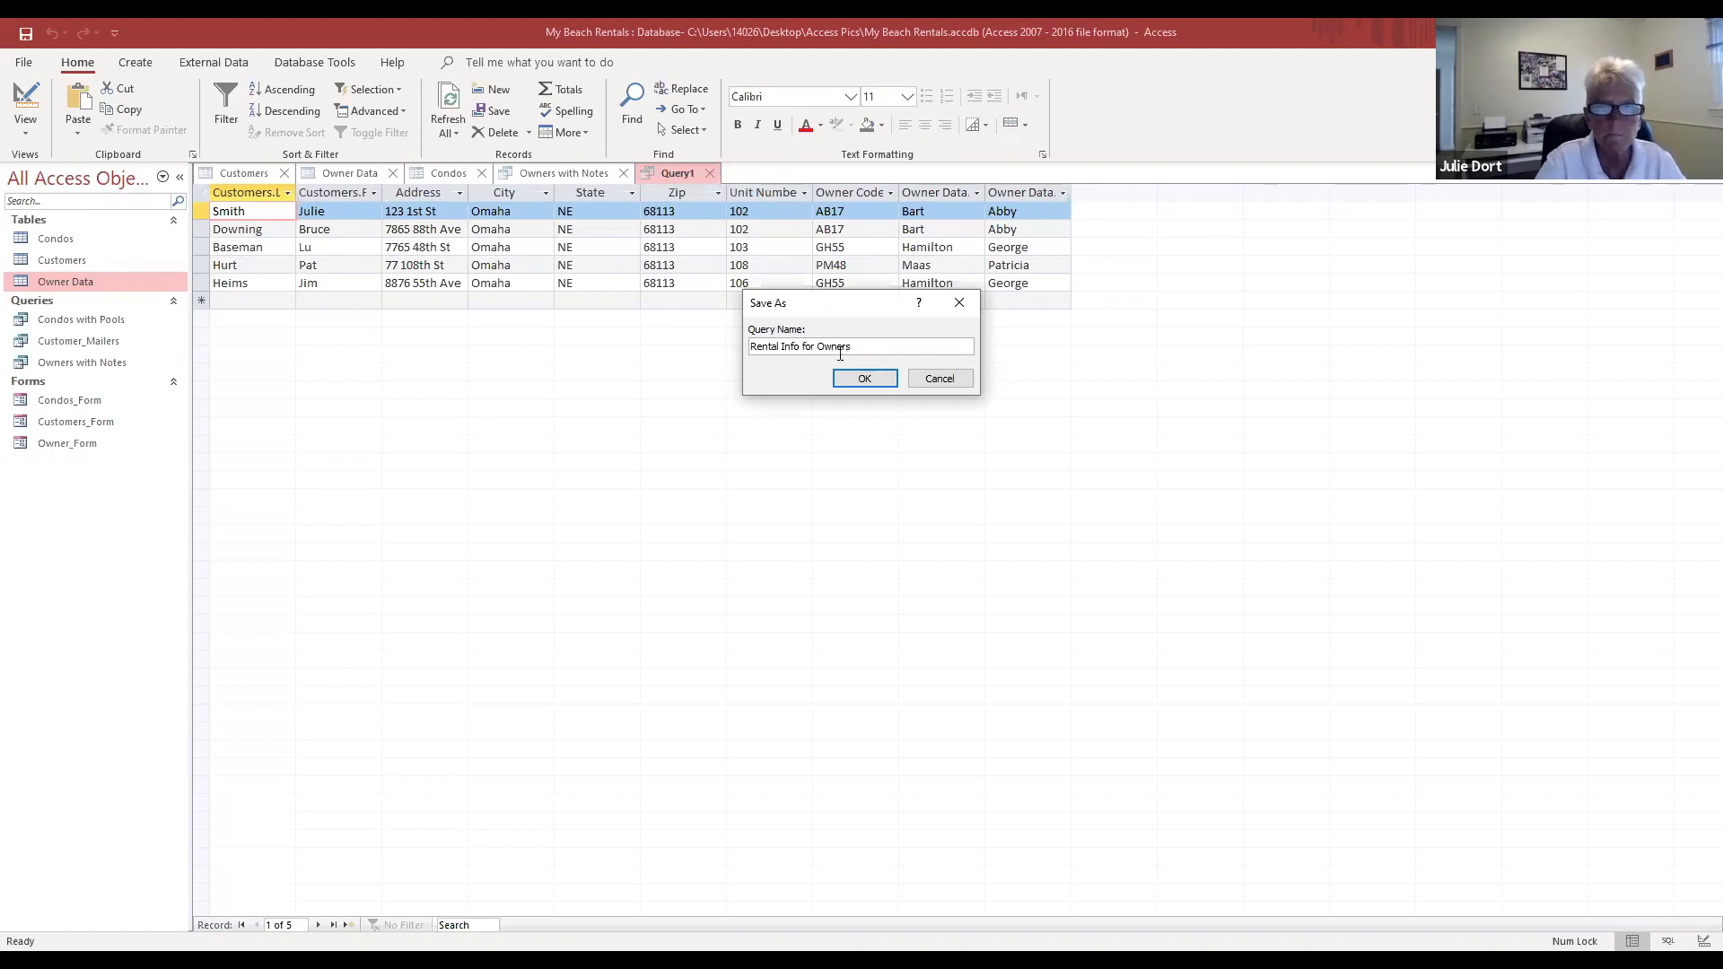
{"action": "left_click", "coordinate": [845, 381]}
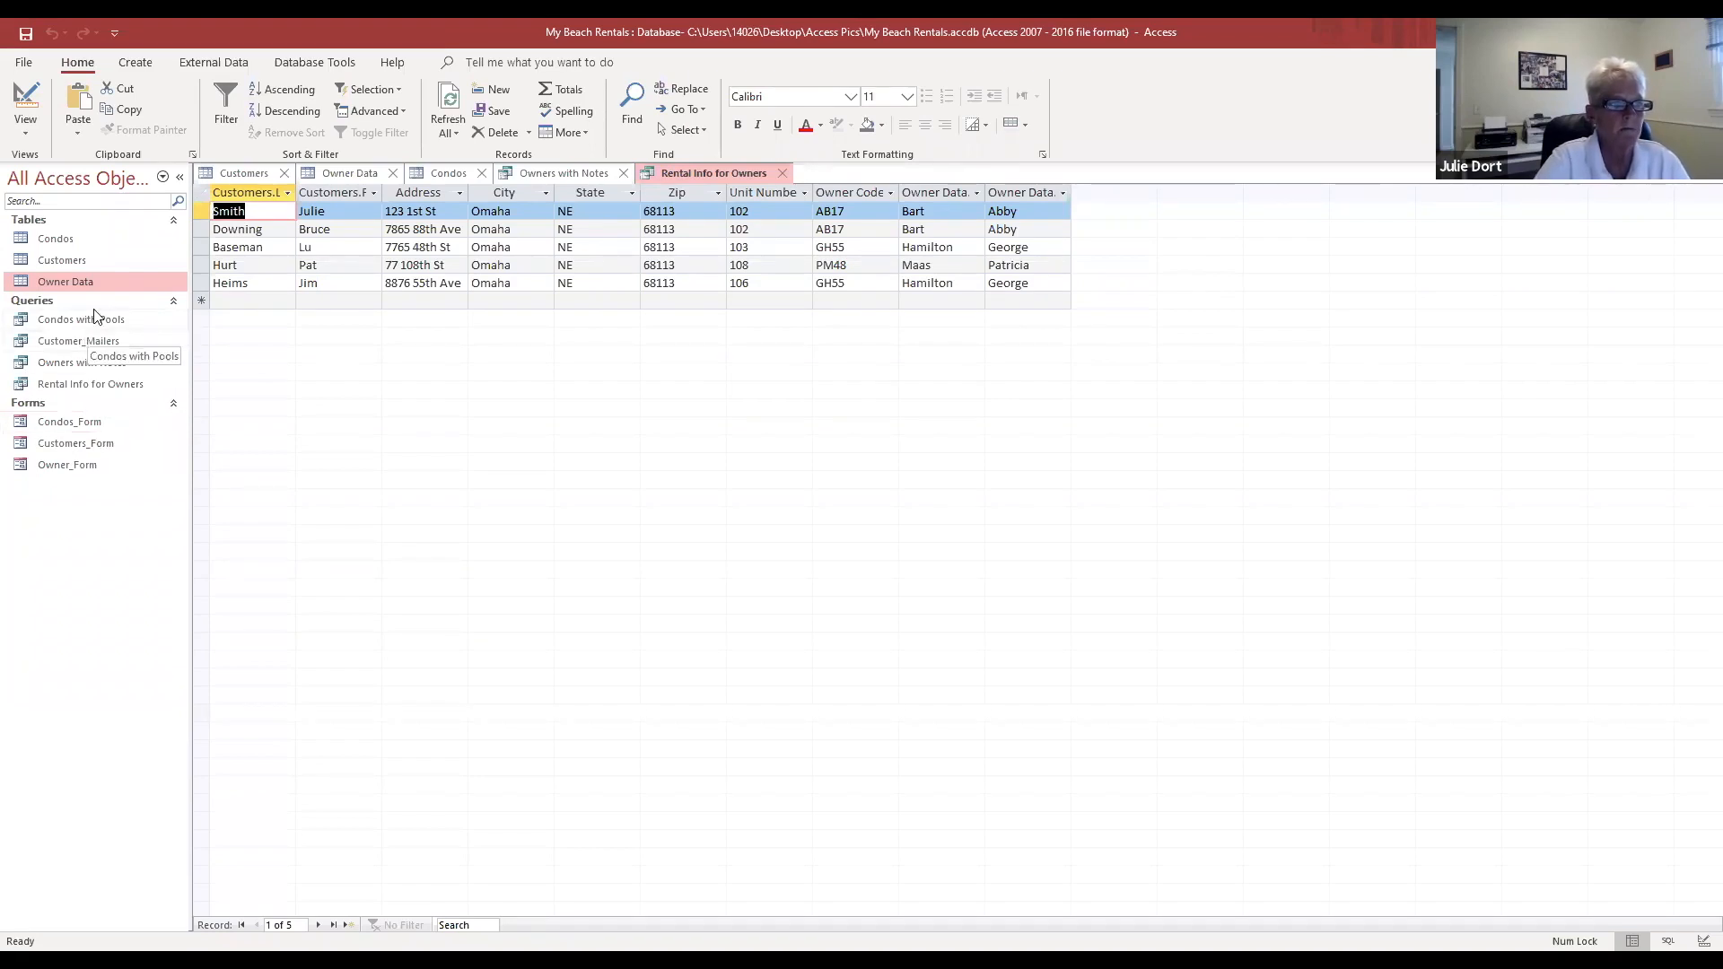
Step: View the Customers table and open the Customers_Form form
{"action": "left_click", "coordinate": [77, 260]}
{"action": "double_click", "coordinate": [79, 258]}
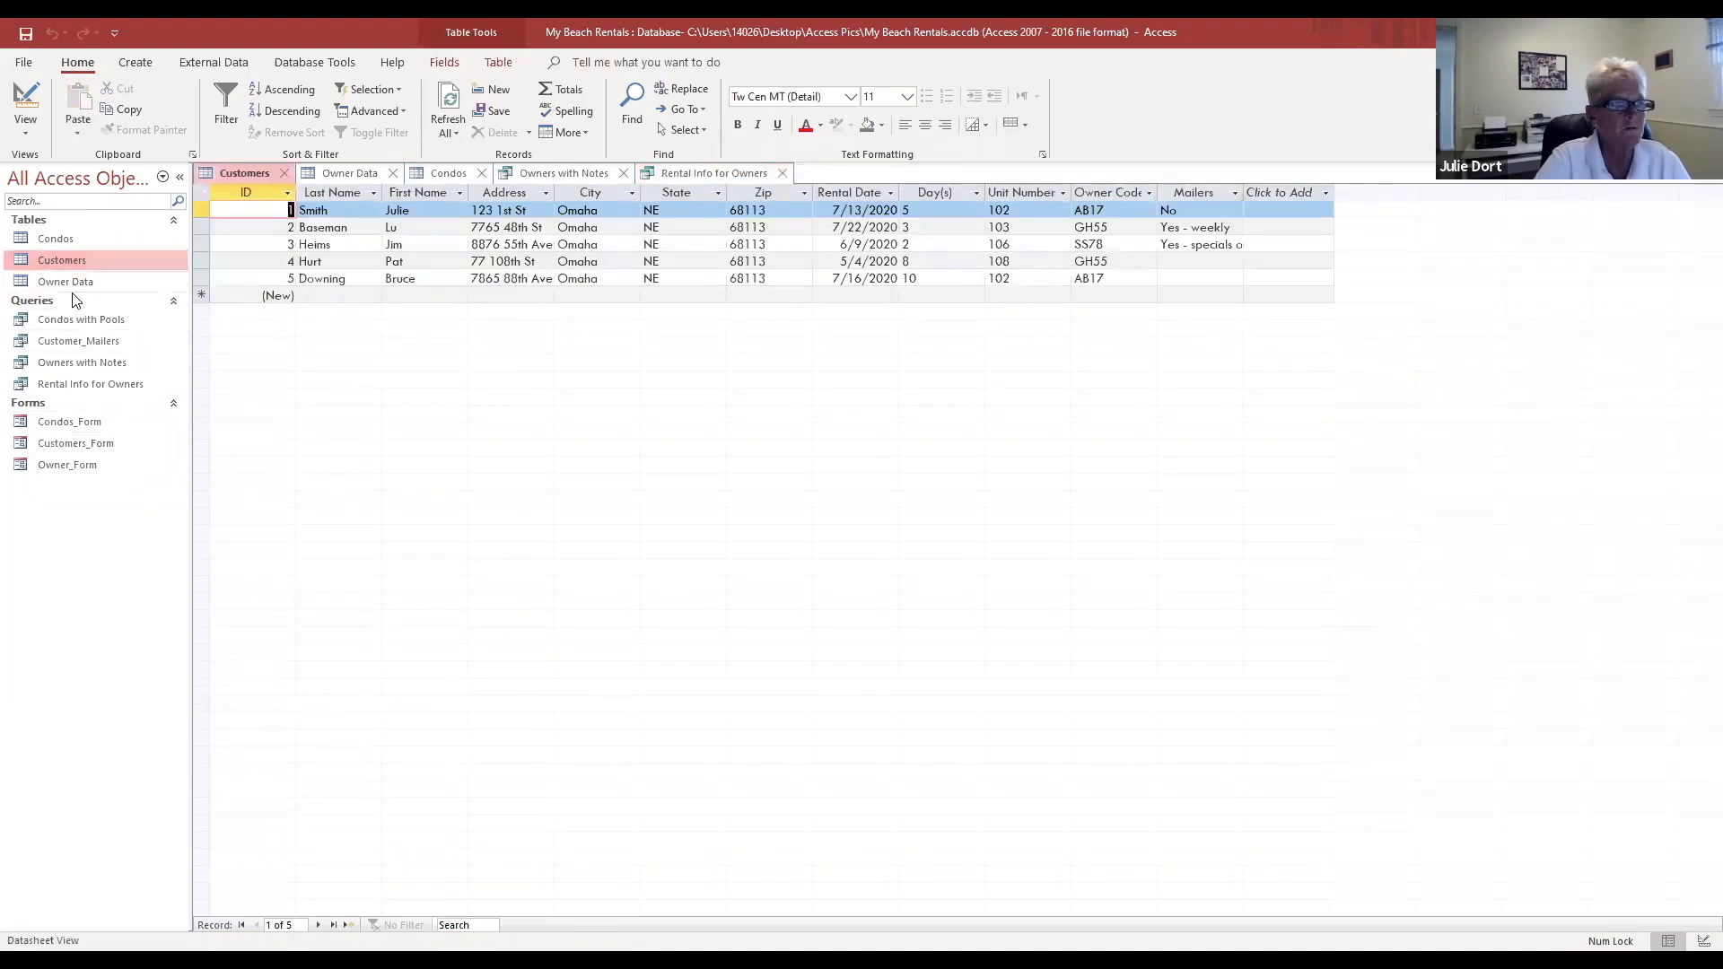
{"action": "left_click", "coordinate": [64, 444]}
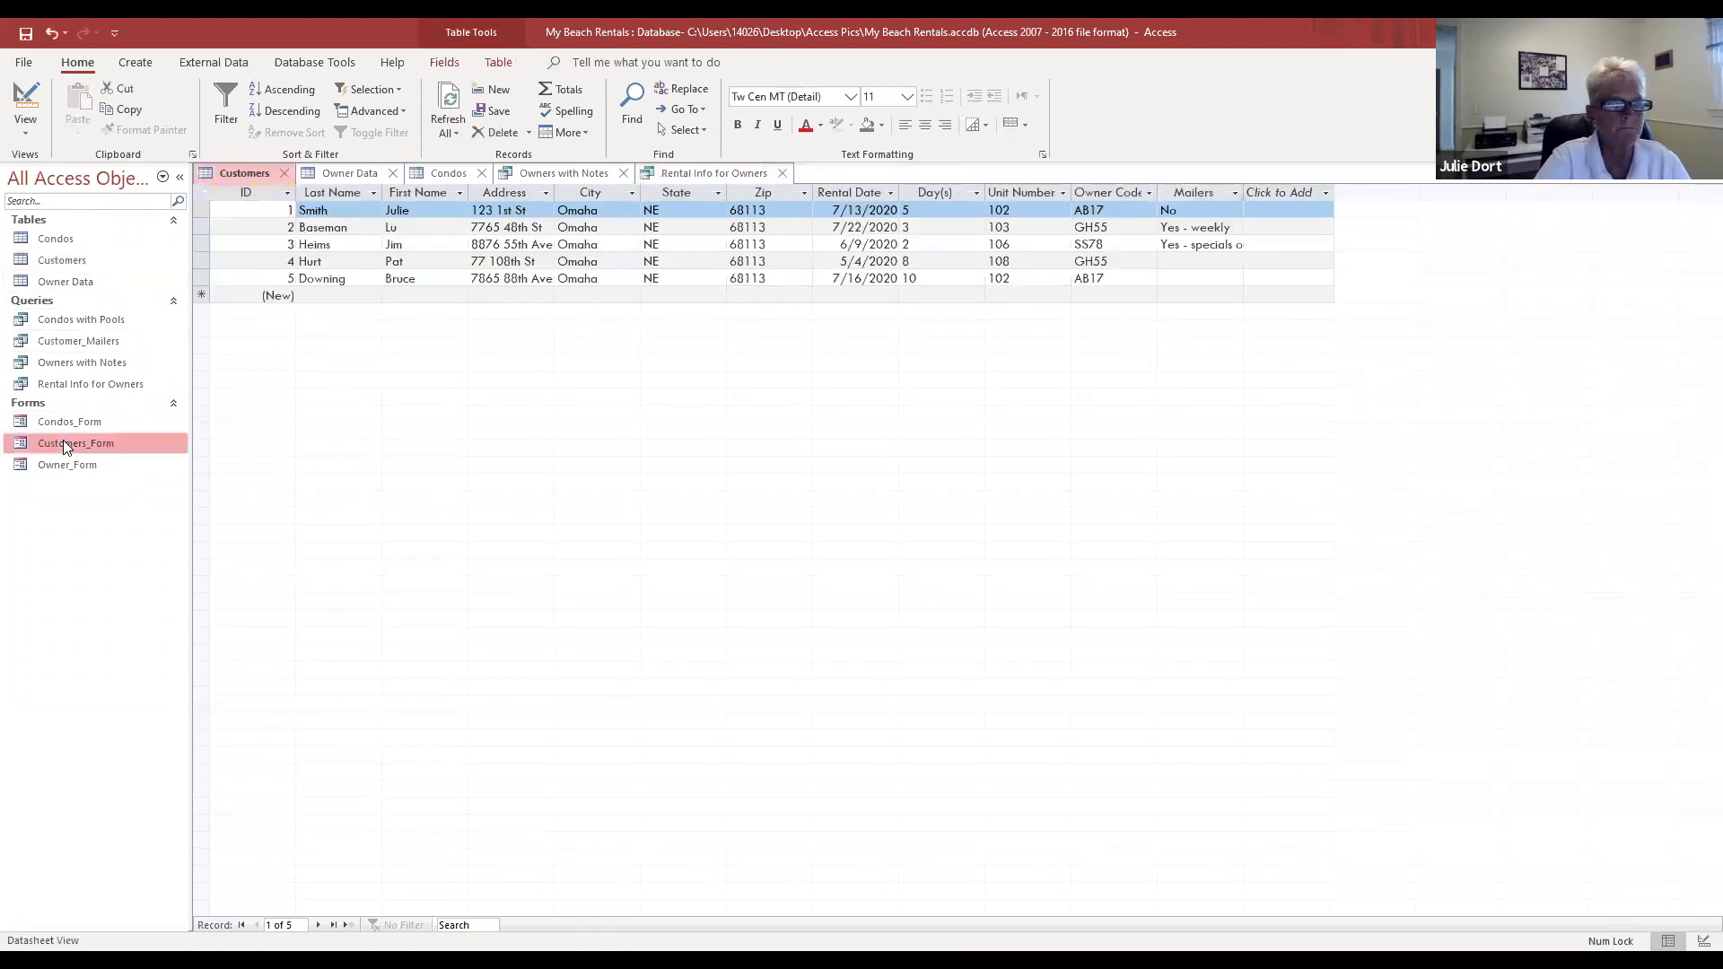
{"action": "double_click", "coordinate": [63, 441]}
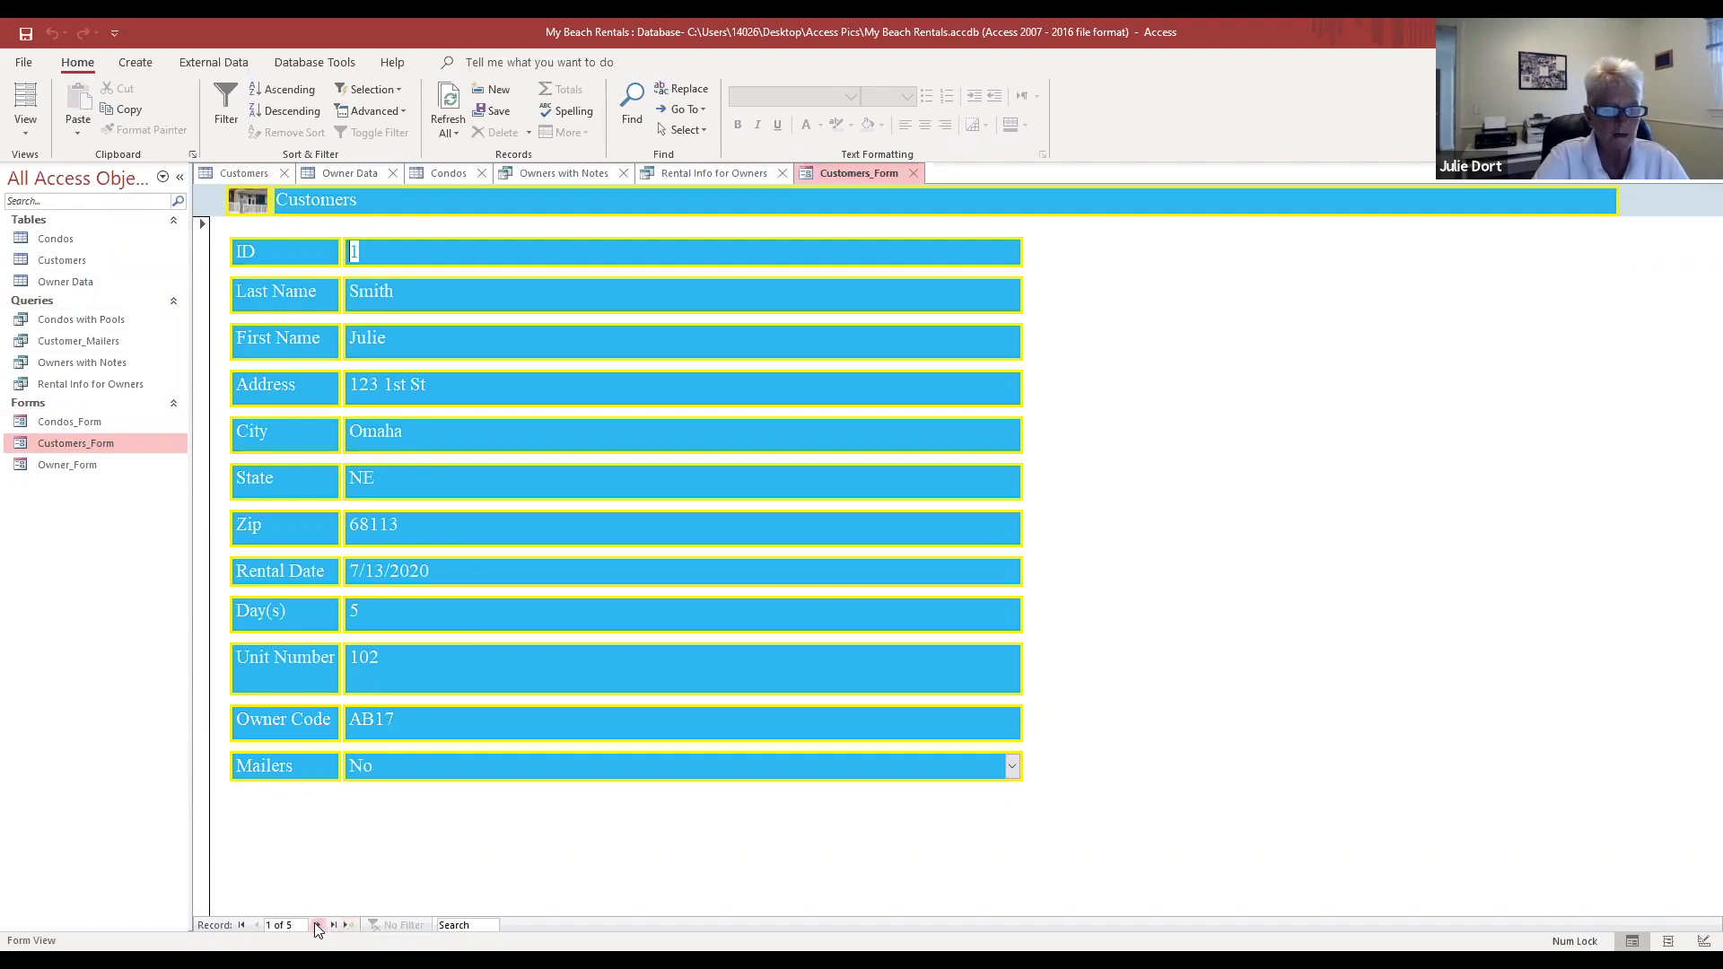
Step: Browse the customer records in the form, visiting the next, last, first and blank new records
{"action": "key", "text": "Page_Down"}
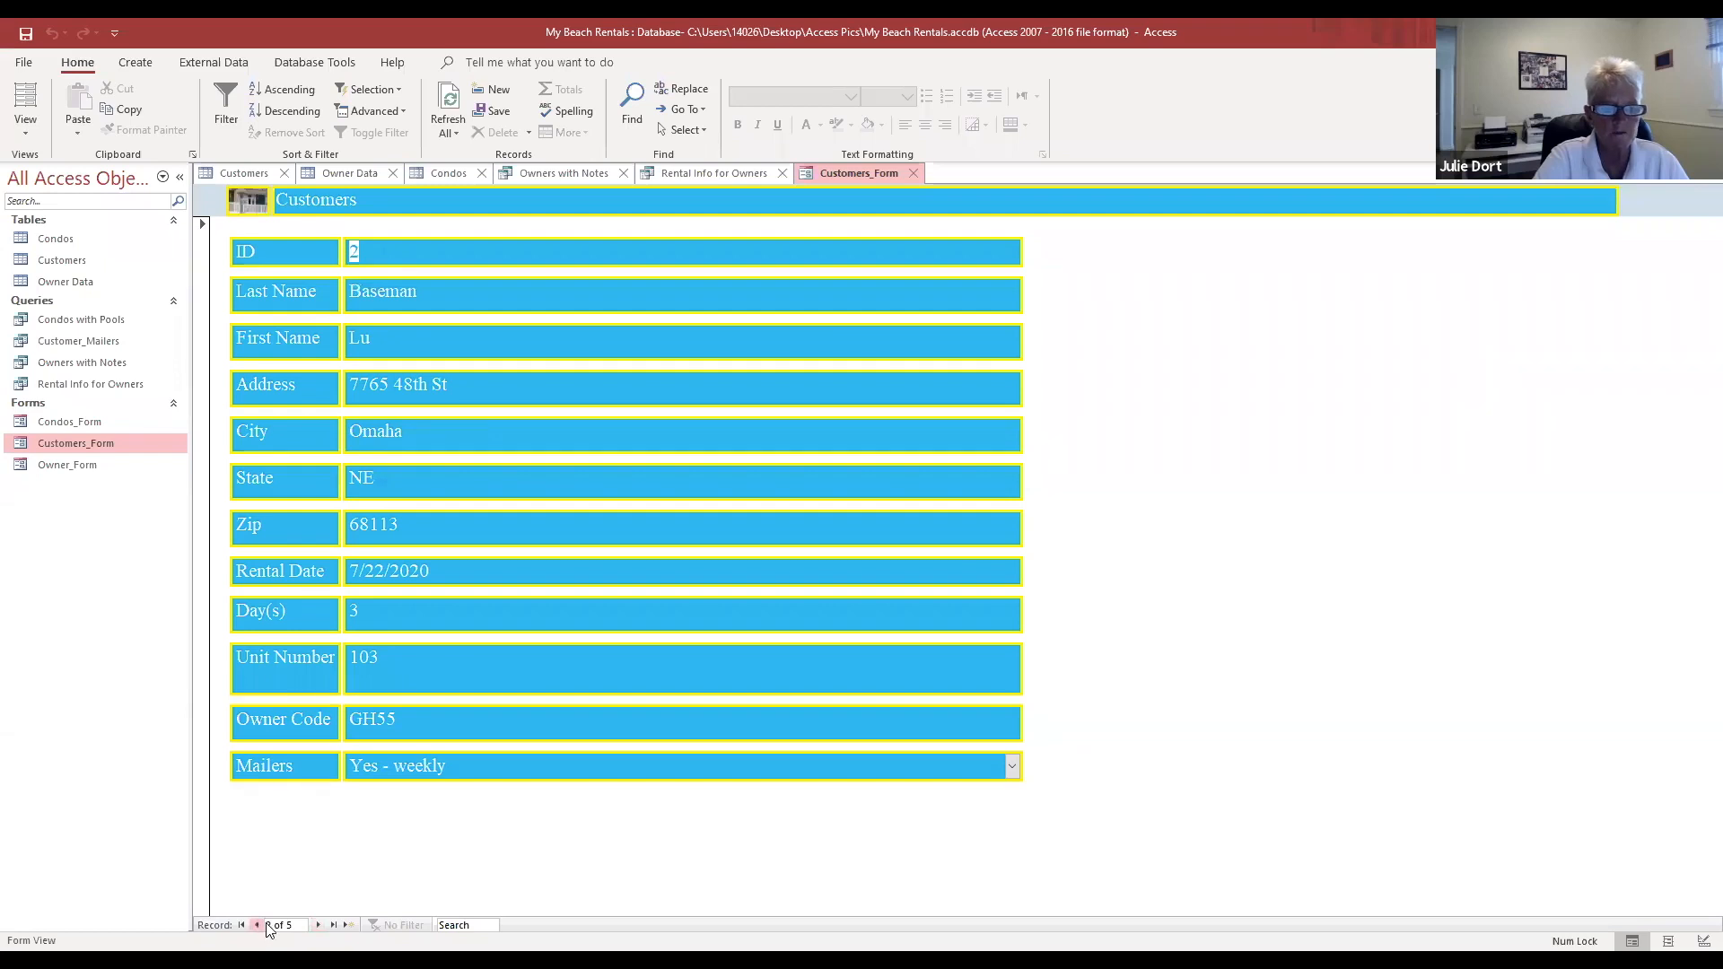
{"action": "left_click", "coordinate": [332, 925]}
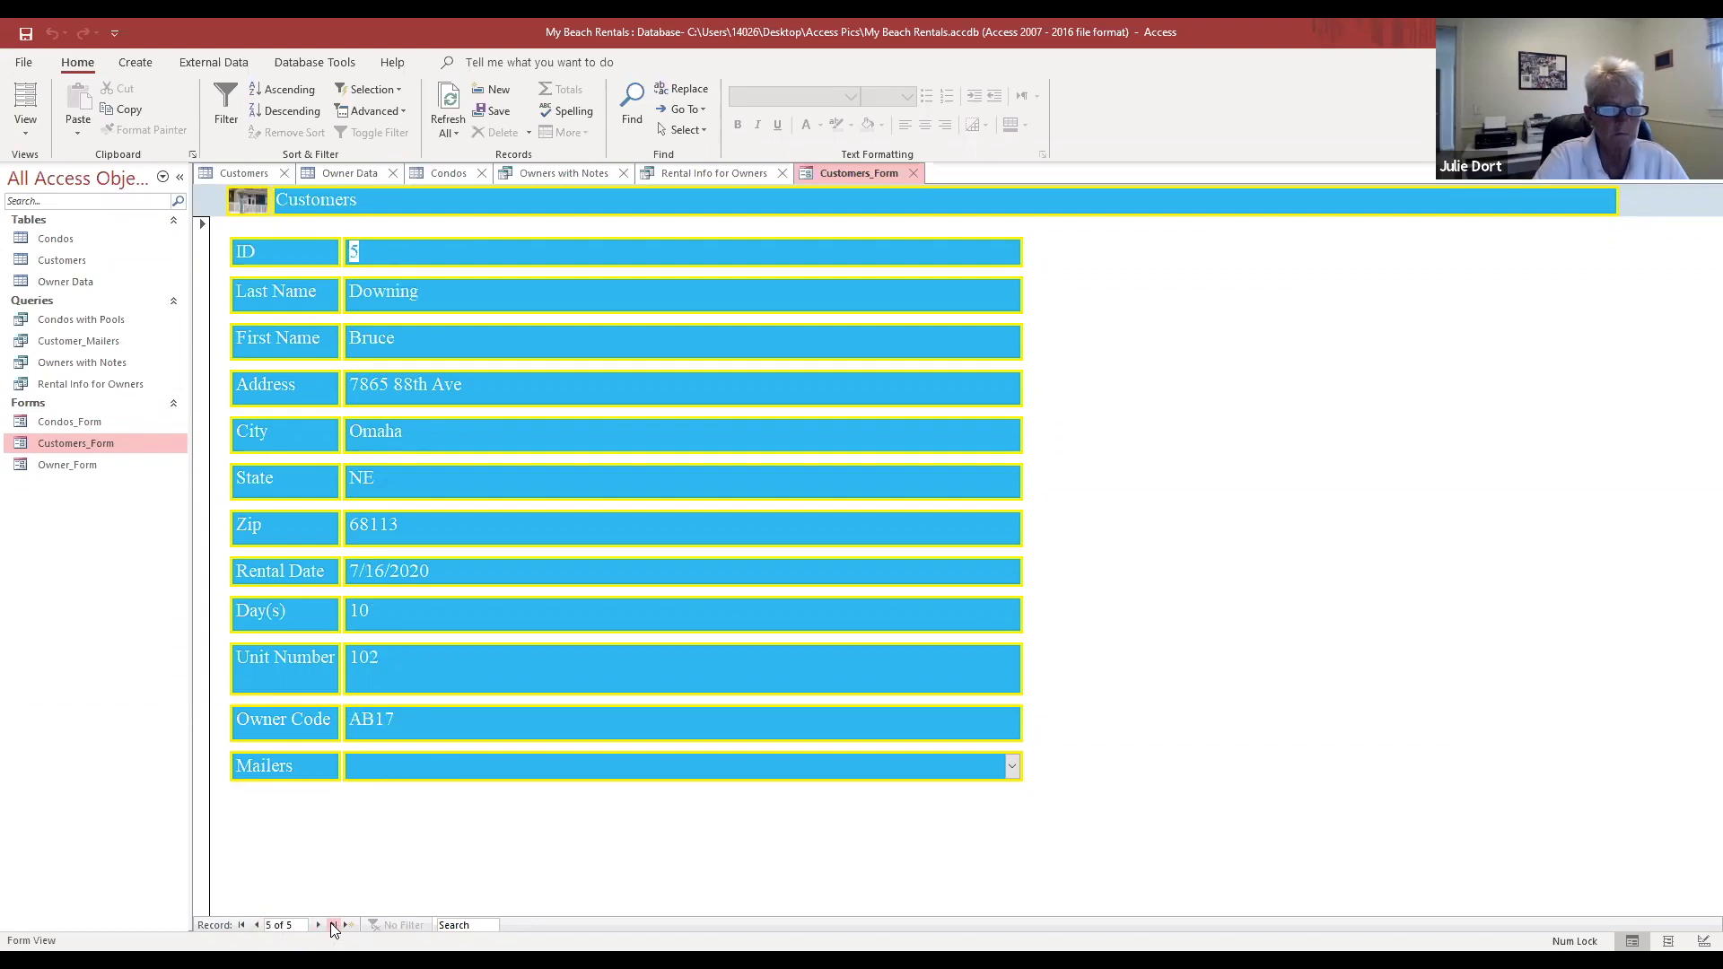
{"action": "left_click", "coordinate": [242, 925]}
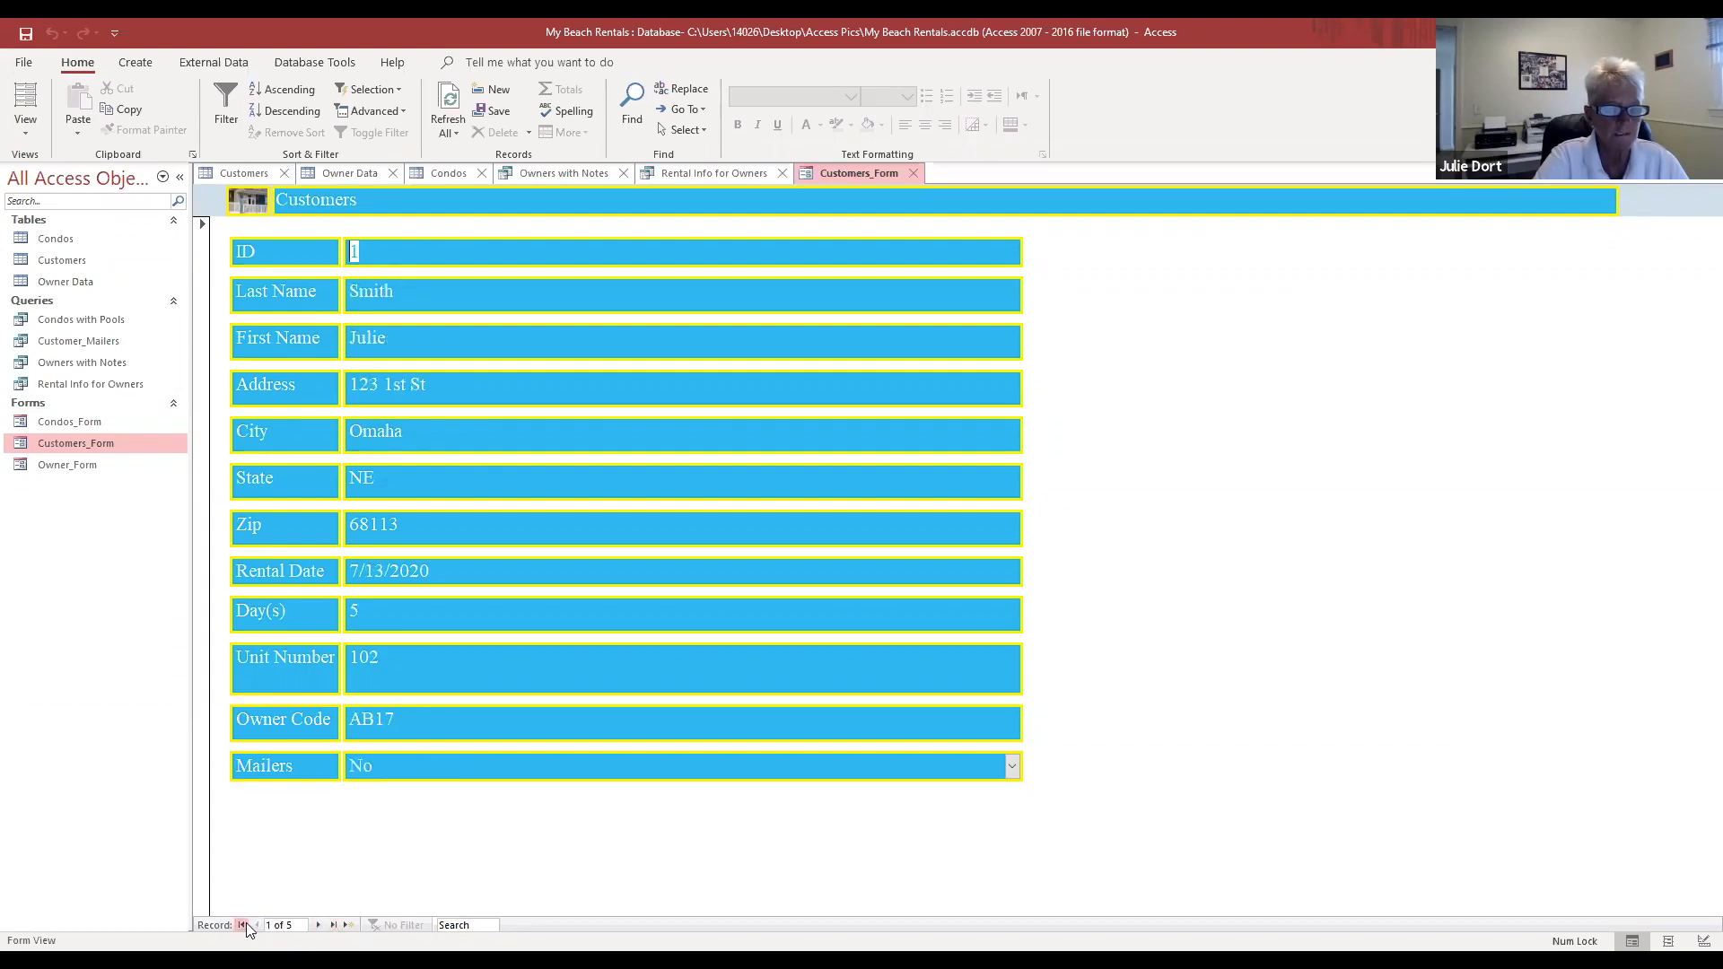
{"action": "left_click", "coordinate": [350, 925]}
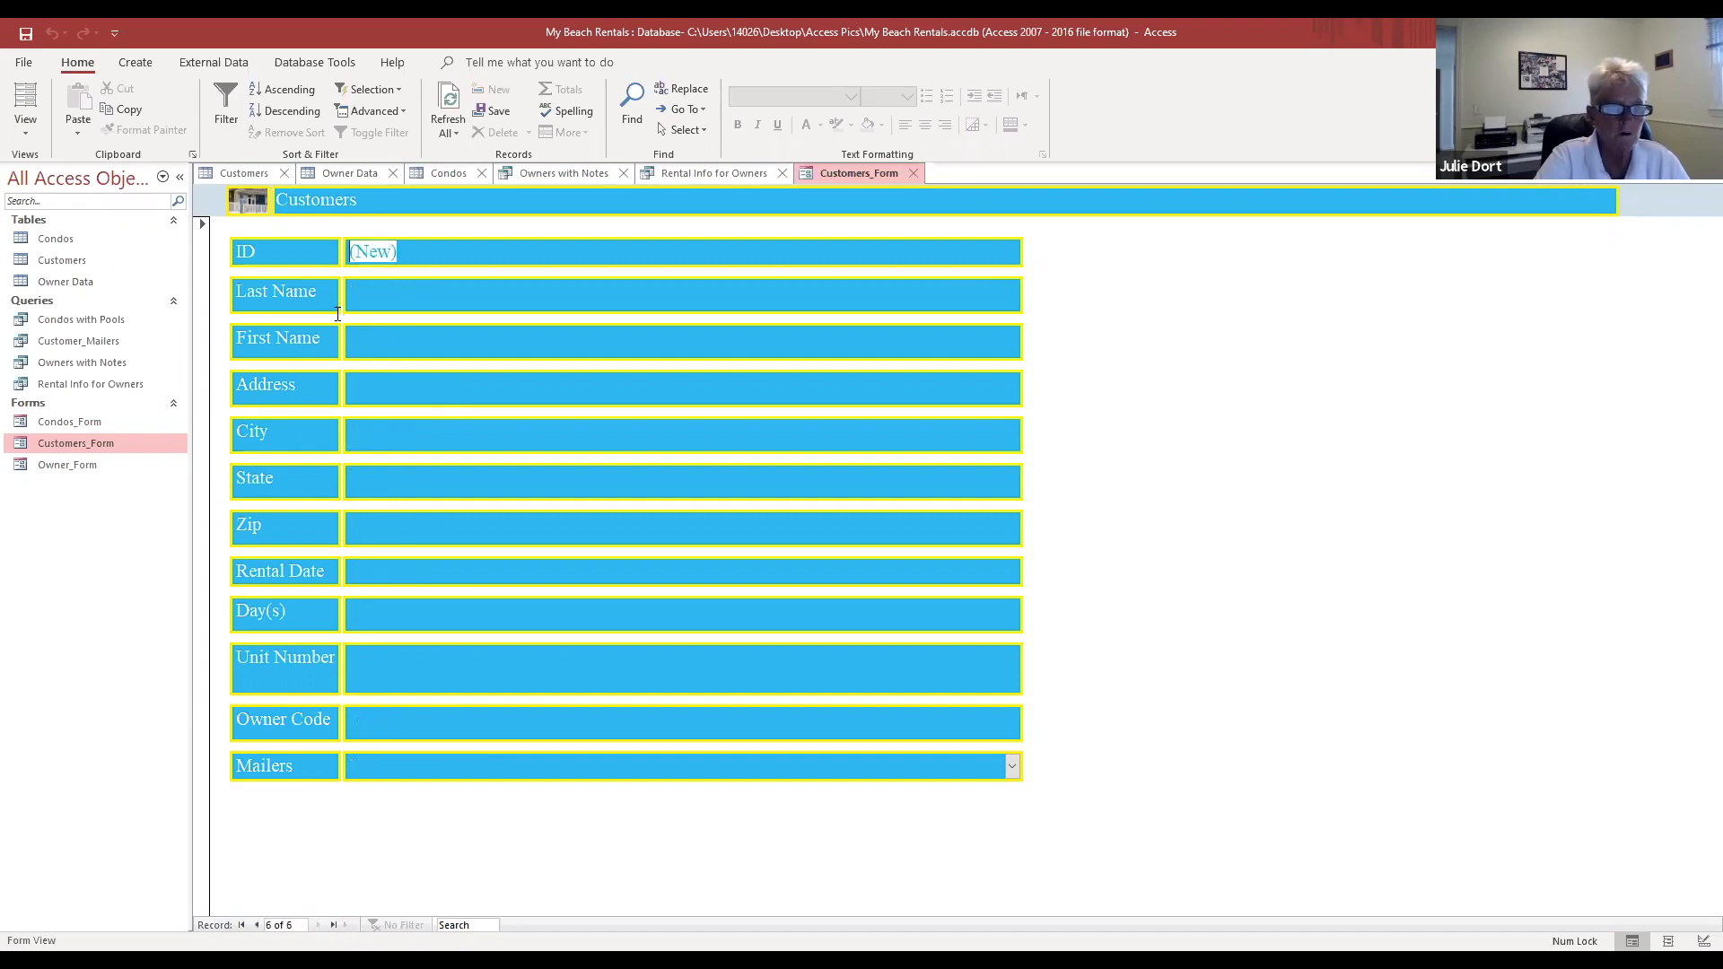
{"action": "left_click", "coordinate": [408, 292]}
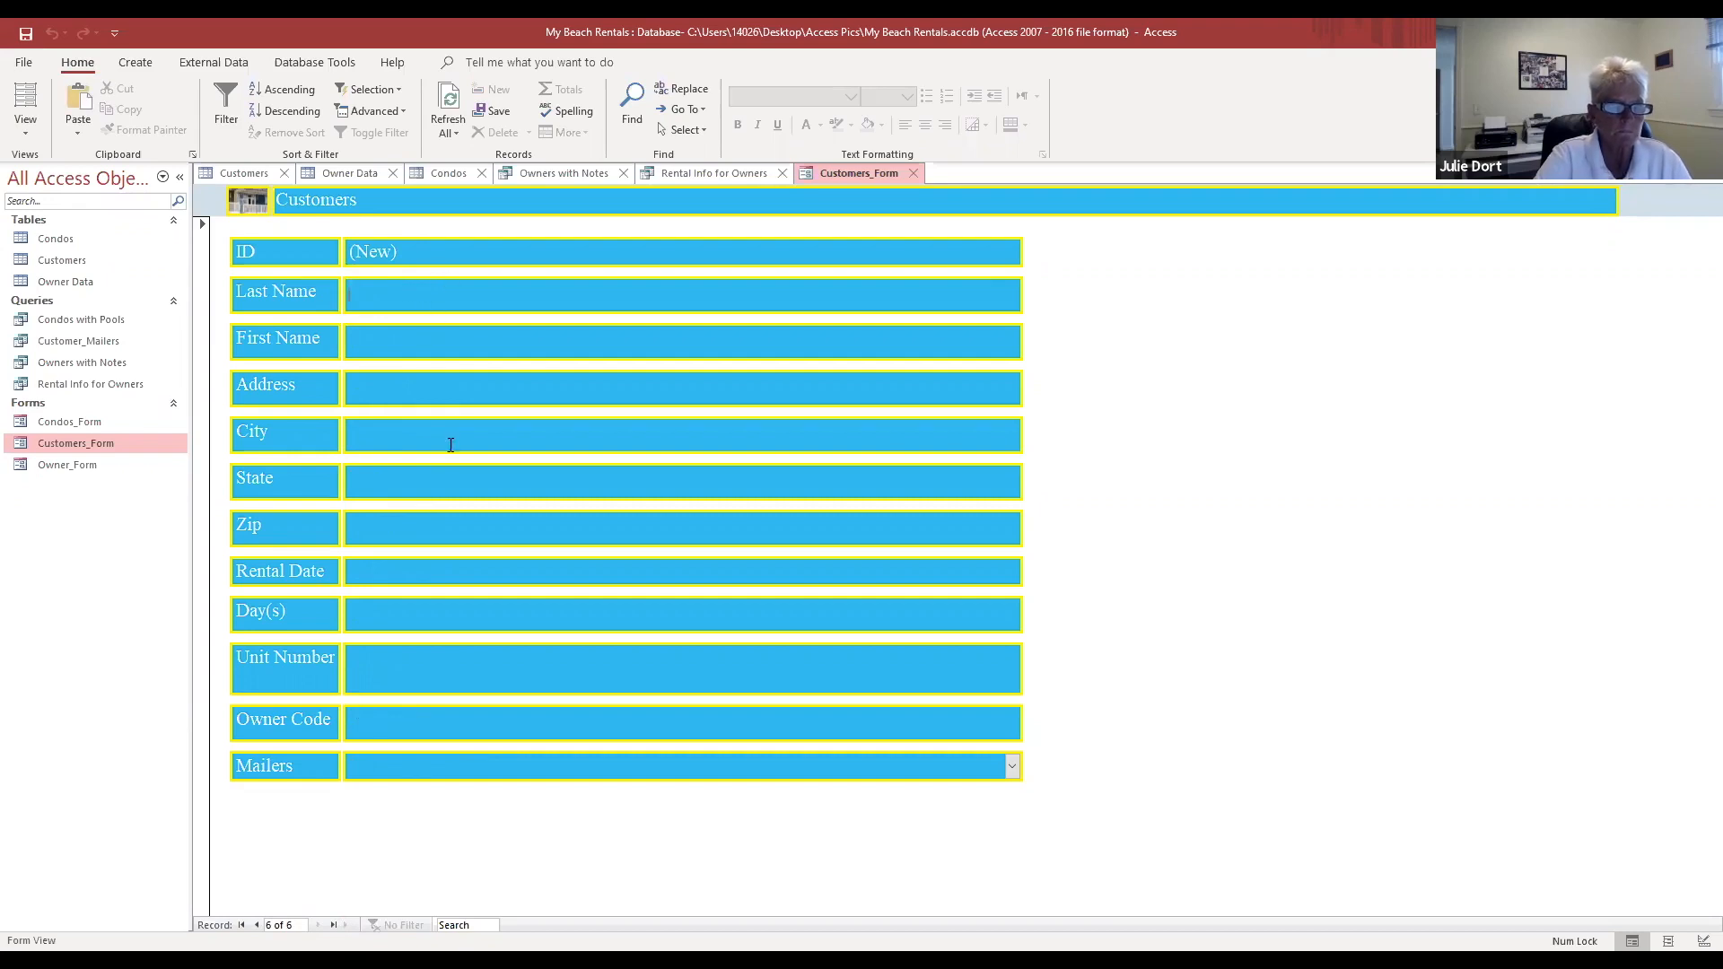
{"action": "left_click", "coordinate": [255, 924]}
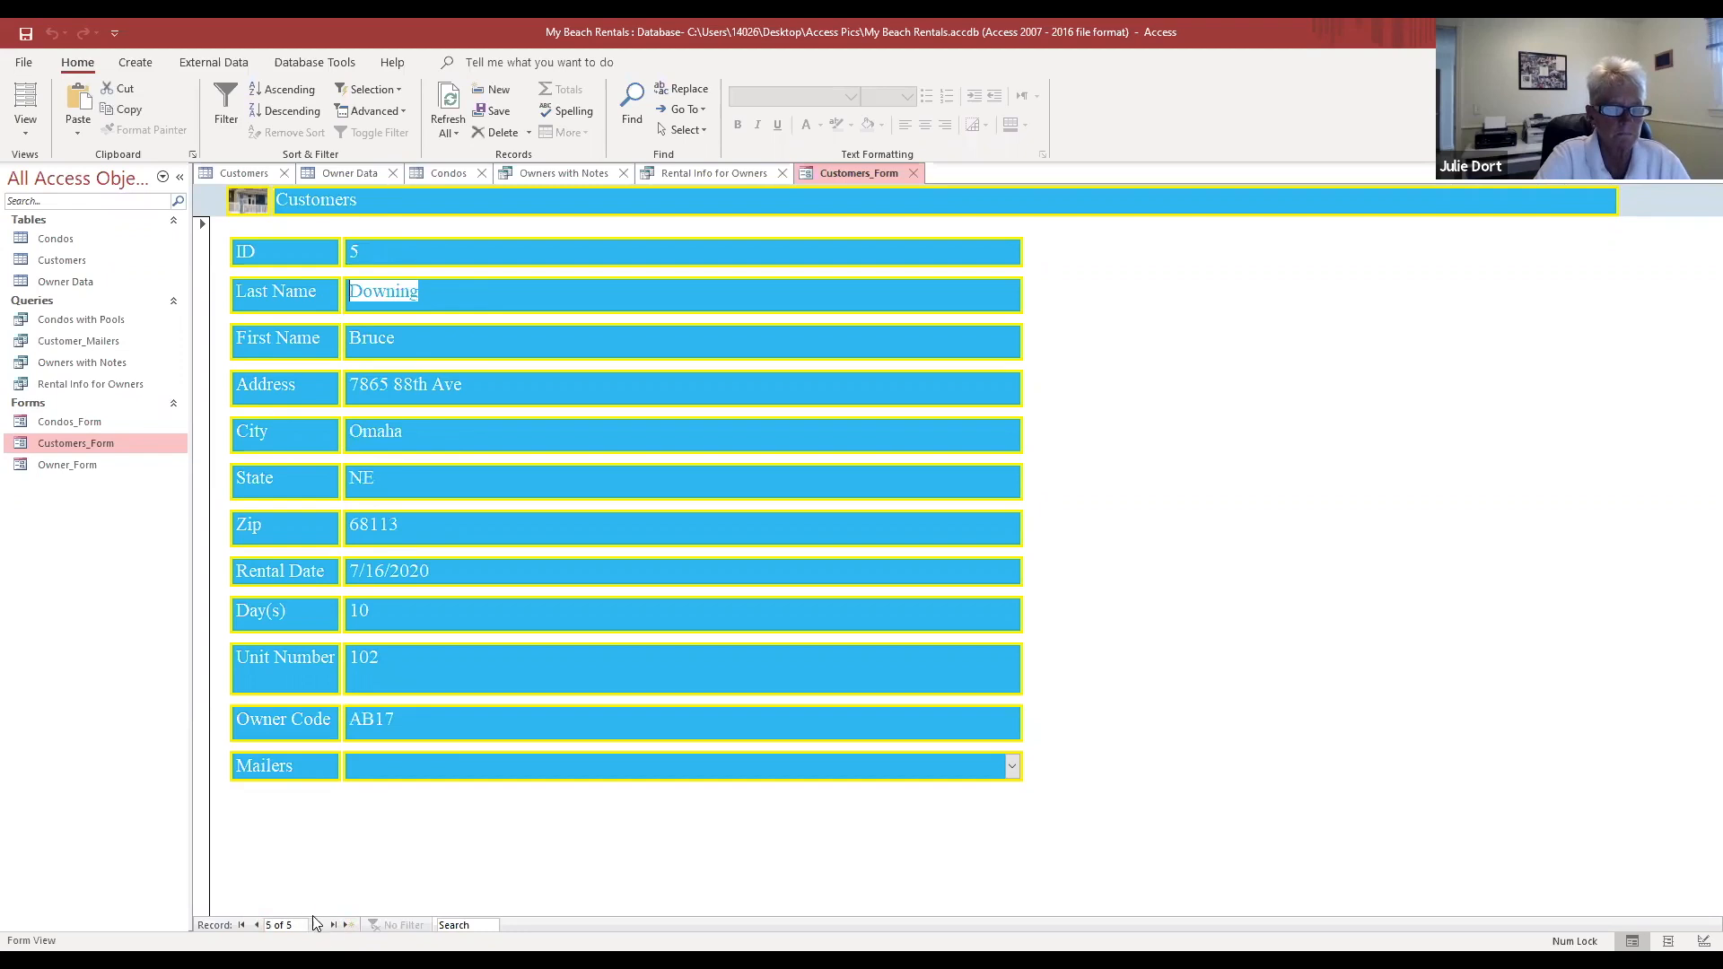
Step: Start a new record in the Customers form and enter the customer's last name and first name
{"action": "left_click", "coordinate": [319, 924]}
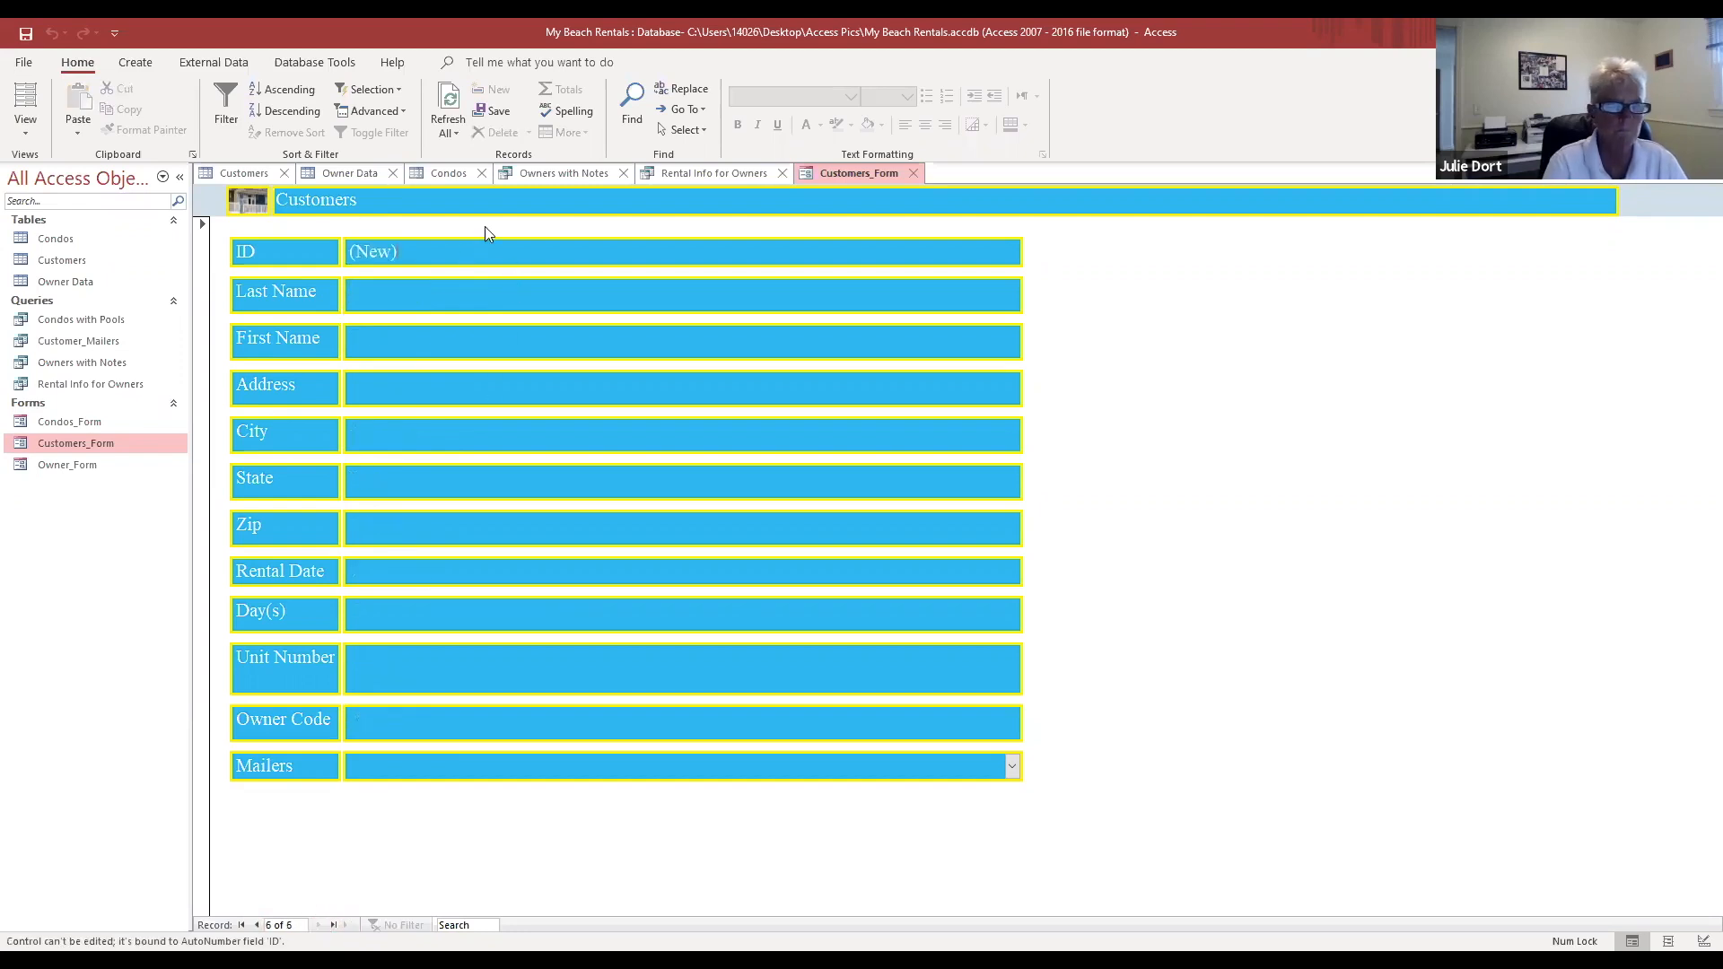
{"action": "left_click", "coordinate": [406, 252]}
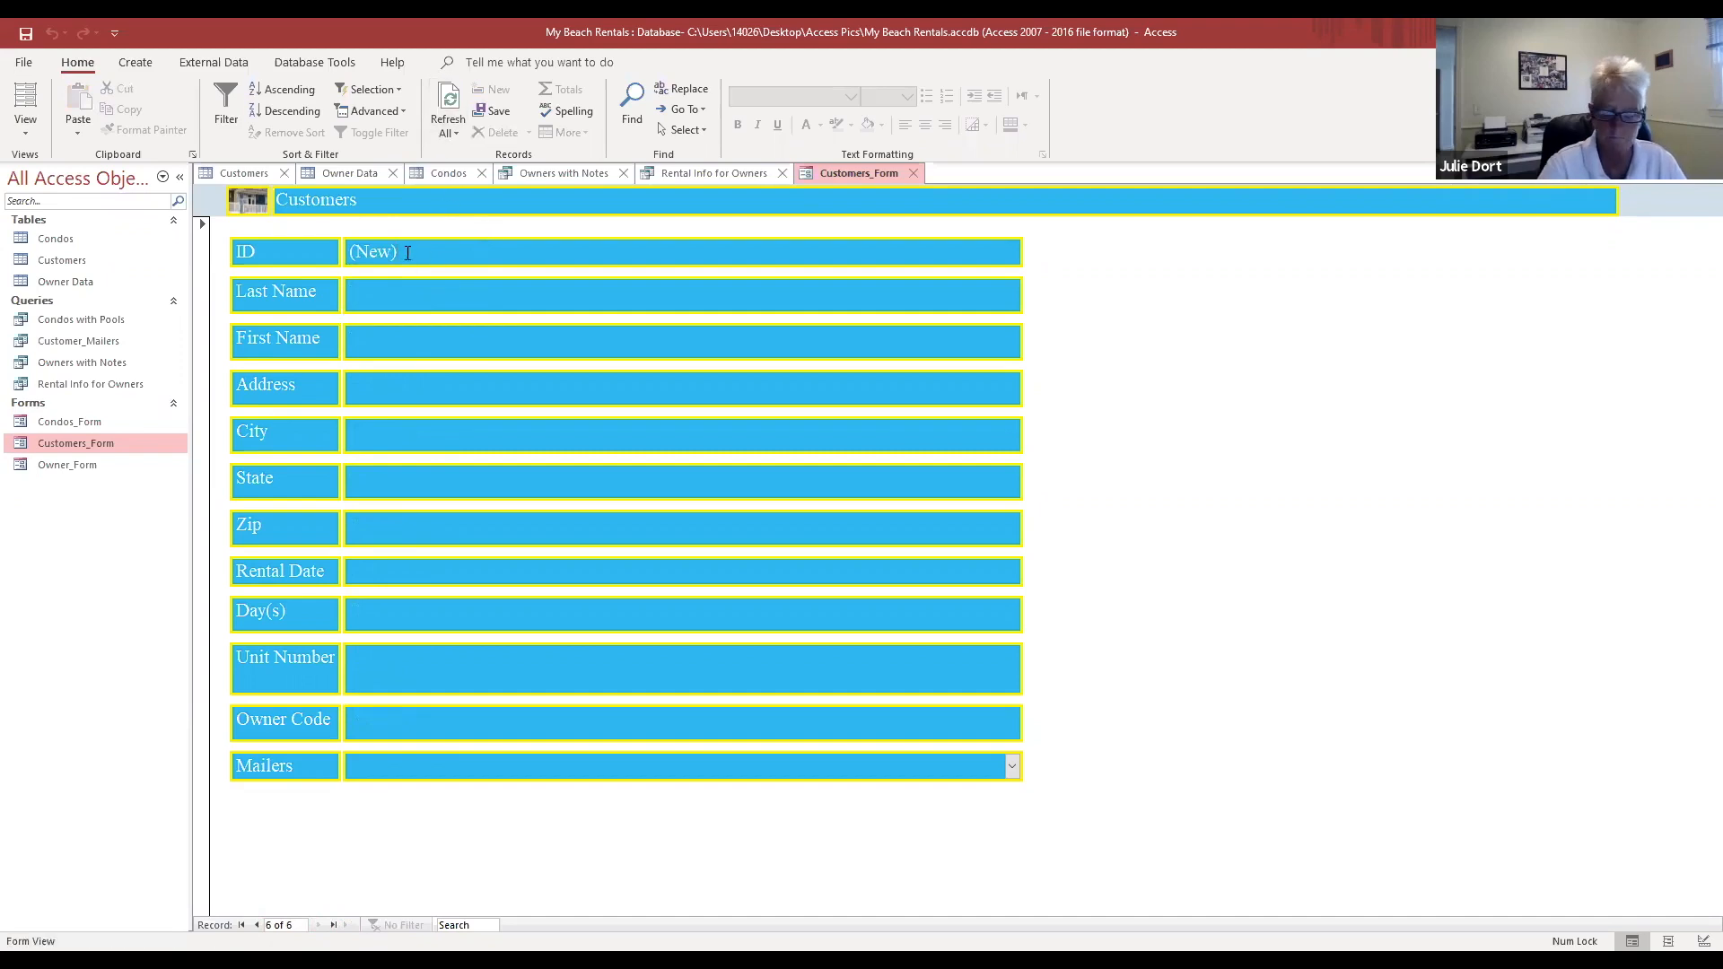
{"action": "left_click", "coordinate": [432, 302]}
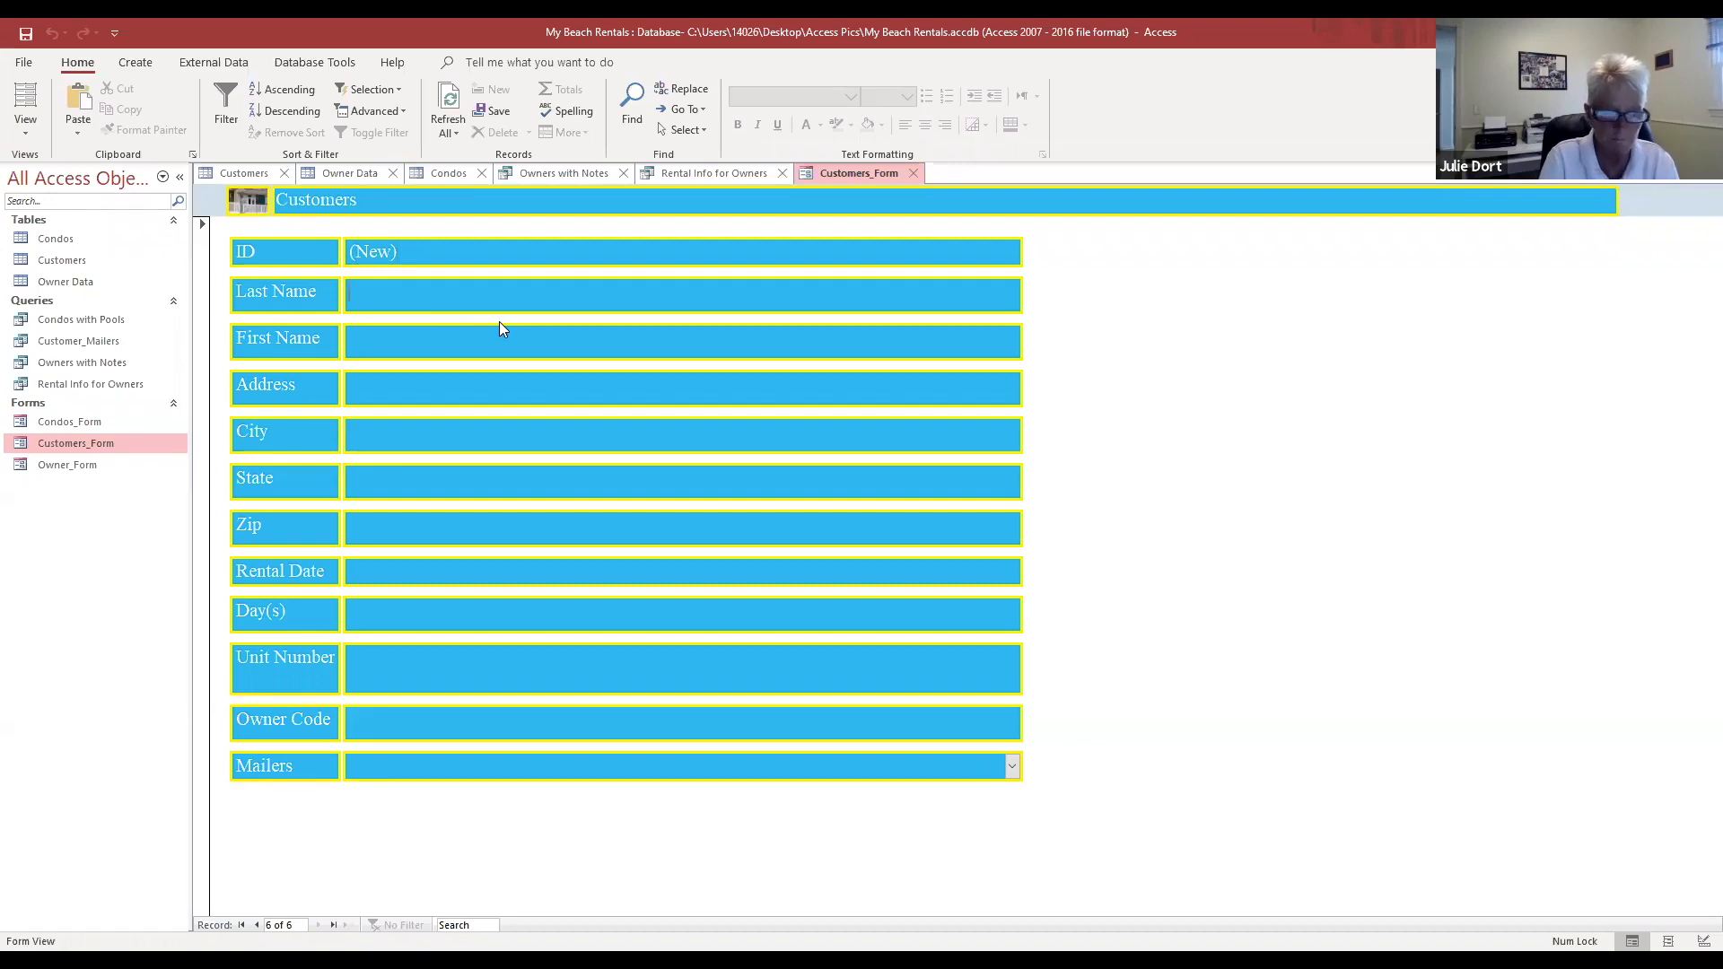
{"action": "type", "text": "Smith"}
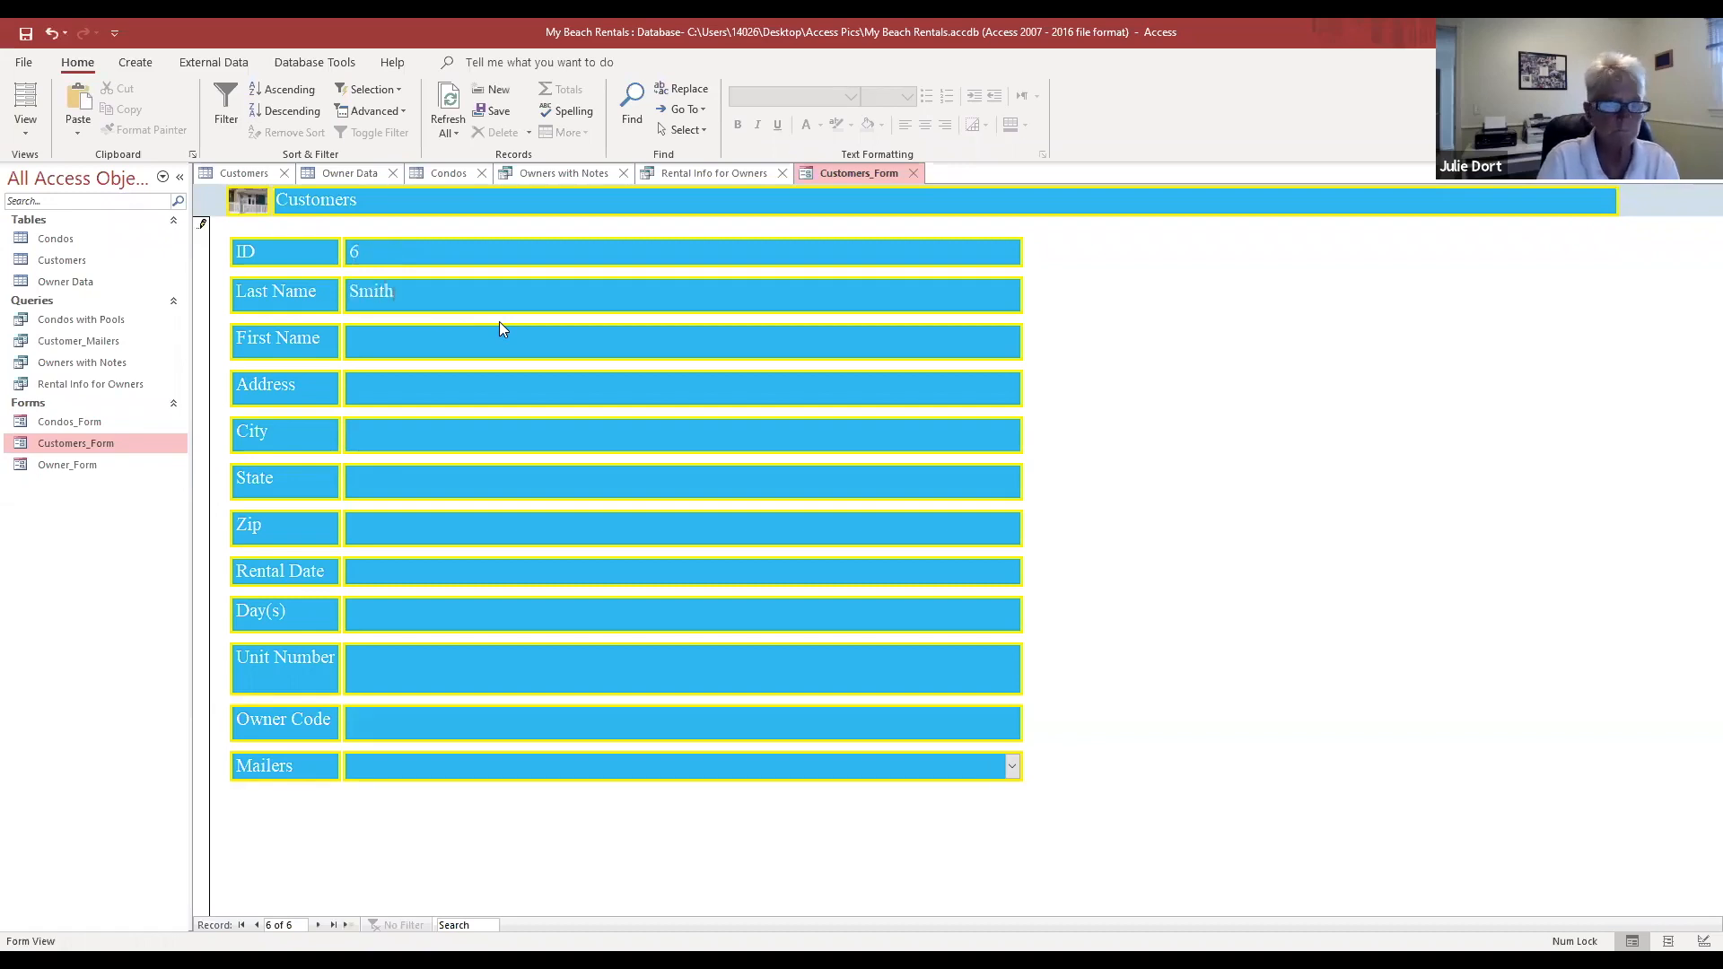
{"action": "left_click", "coordinate": [446, 344]}
{"action": "type", "text": "Don"}
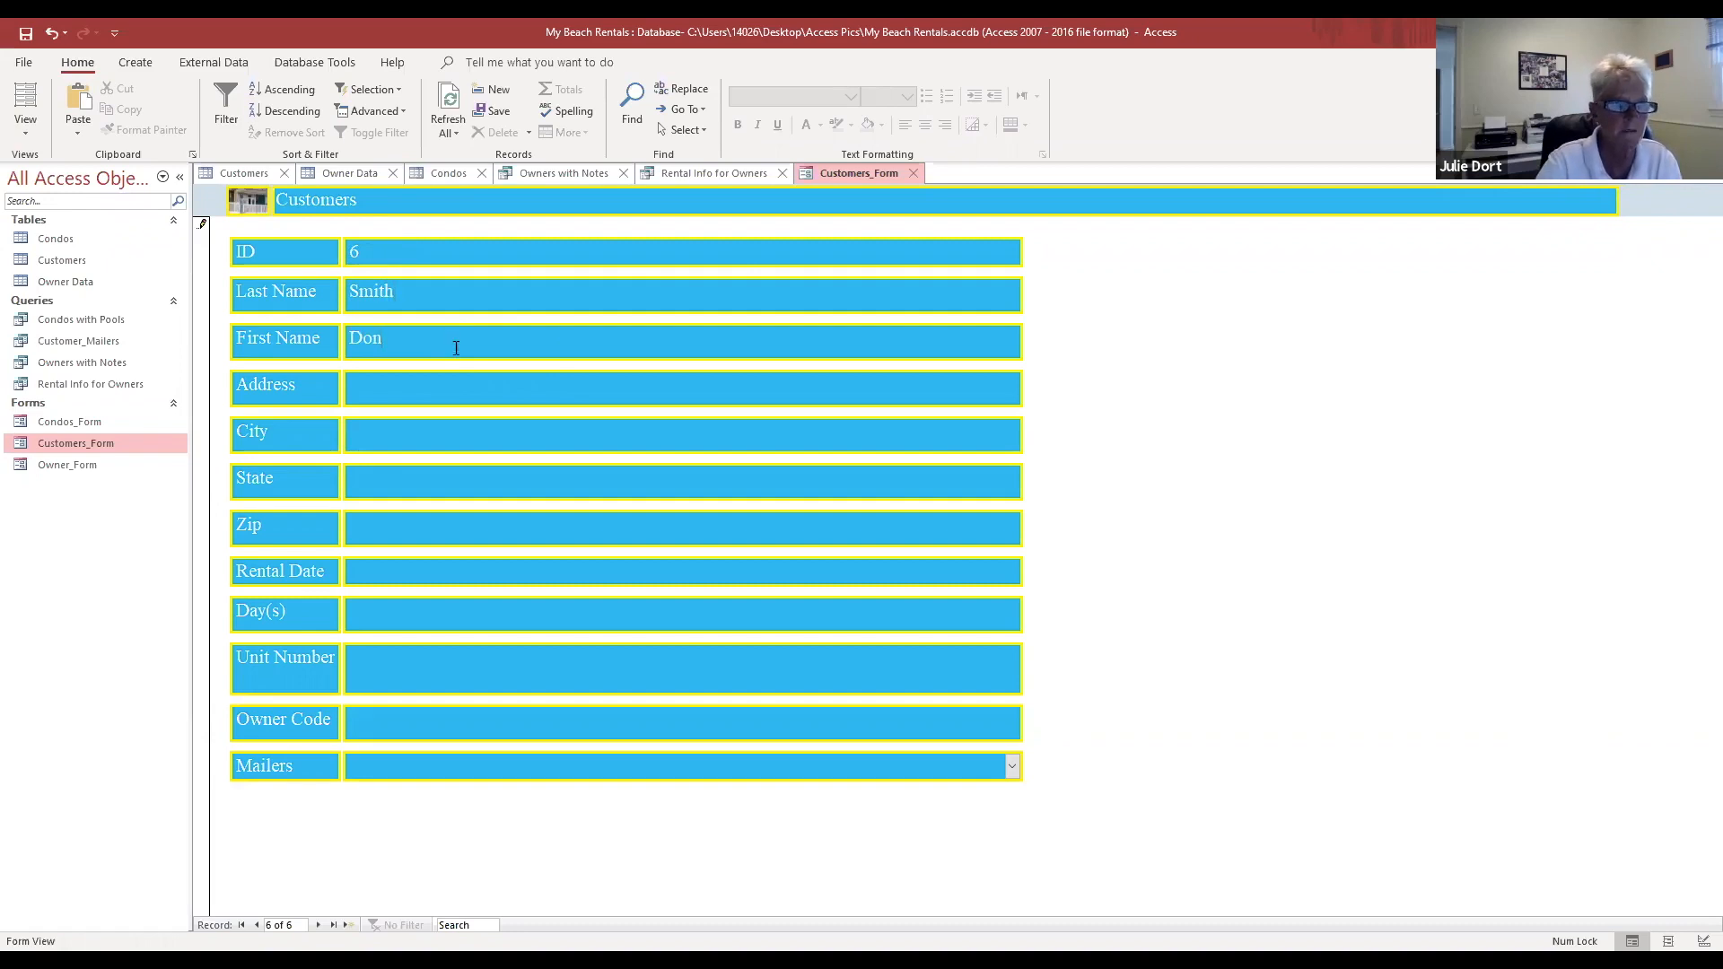
Step: Fill in the new customer's street address, city, state and zip code
{"action": "left_click", "coordinate": [458, 388]}
{"action": "type", "text": "7654"}
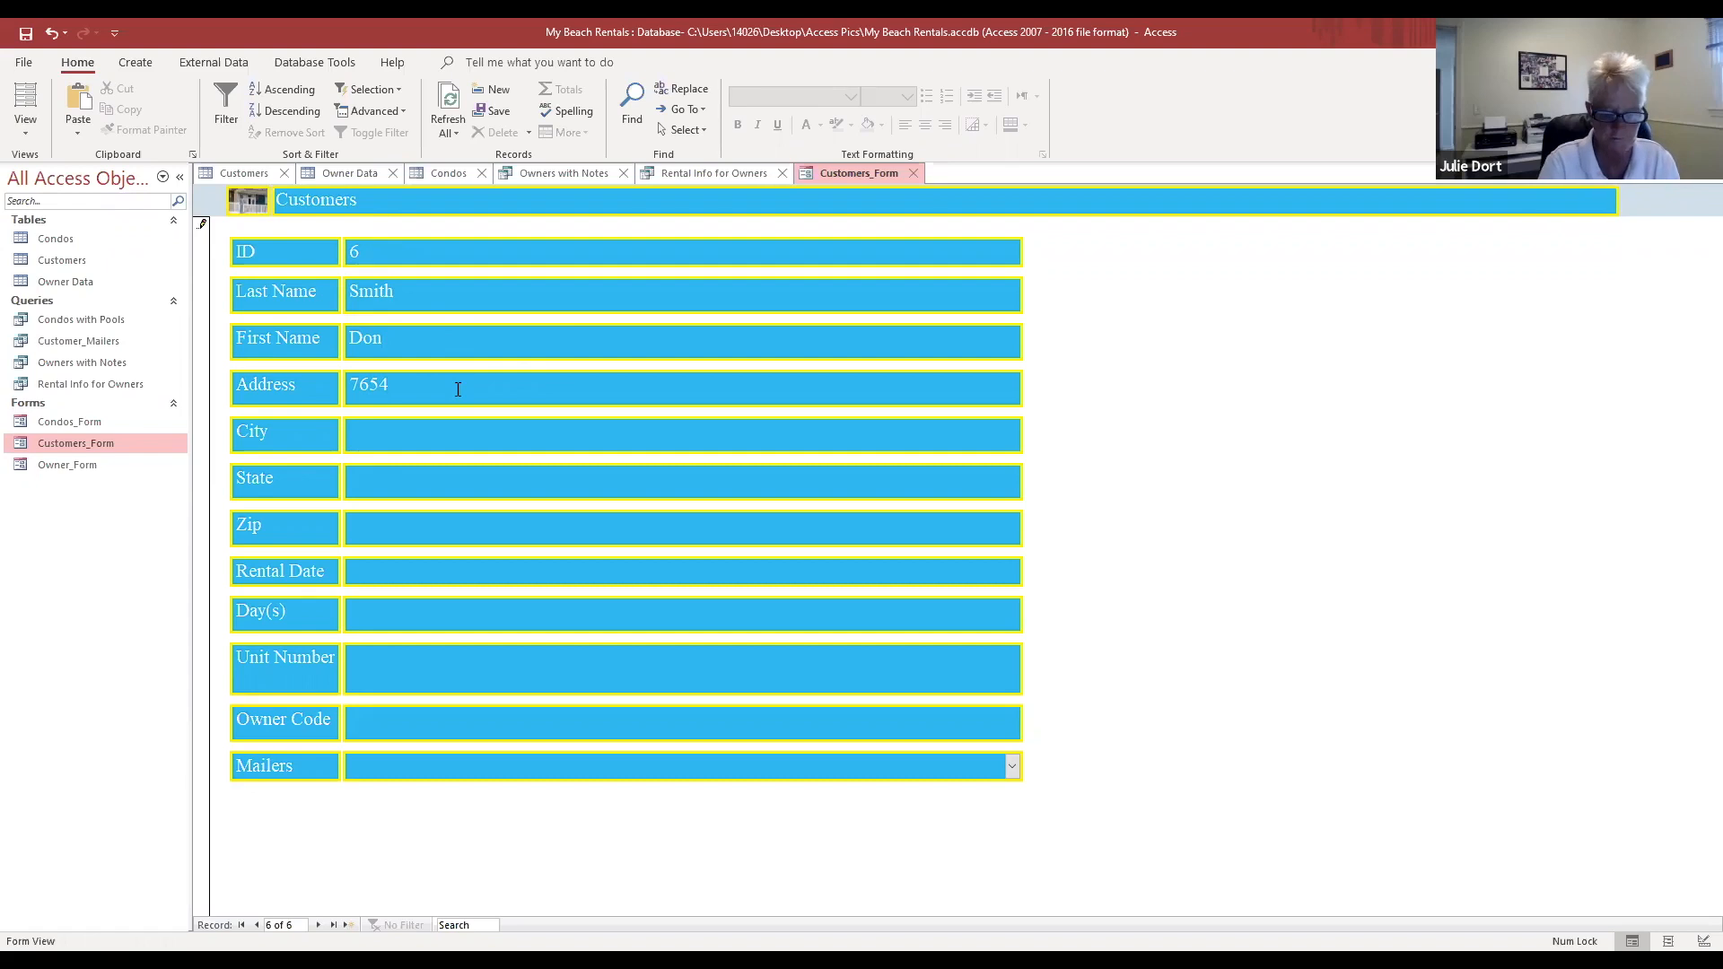
{"action": "type", "text": " 78th"}
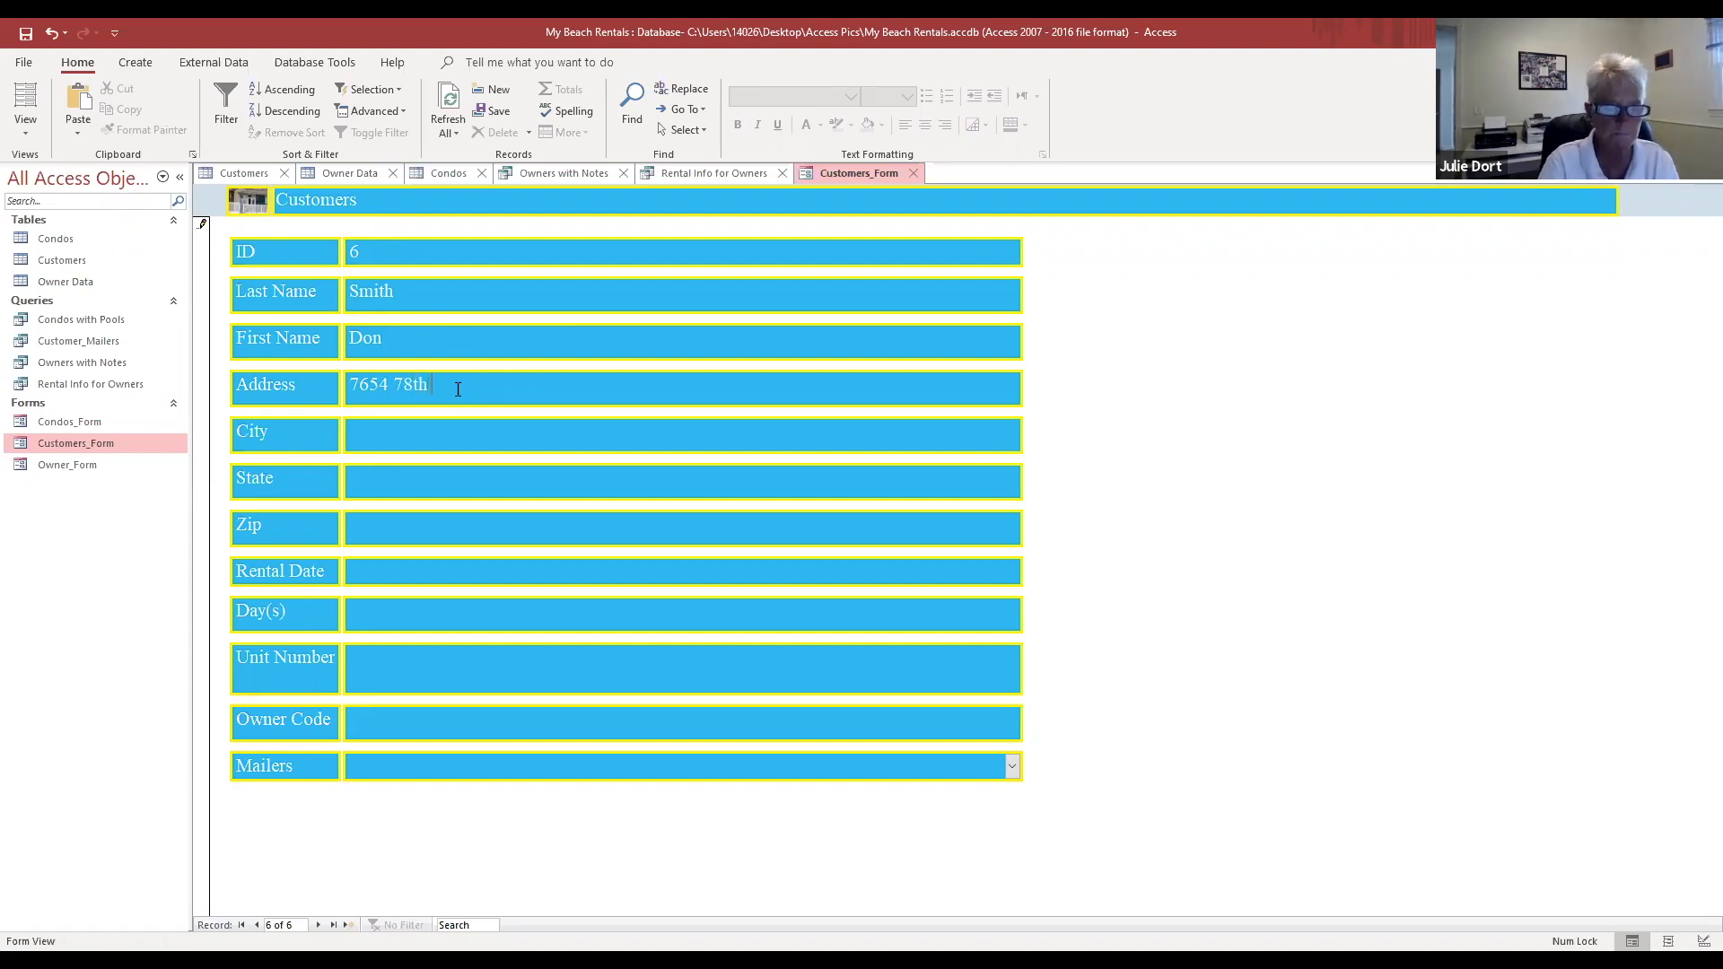
{"action": "type", "text": " St"}
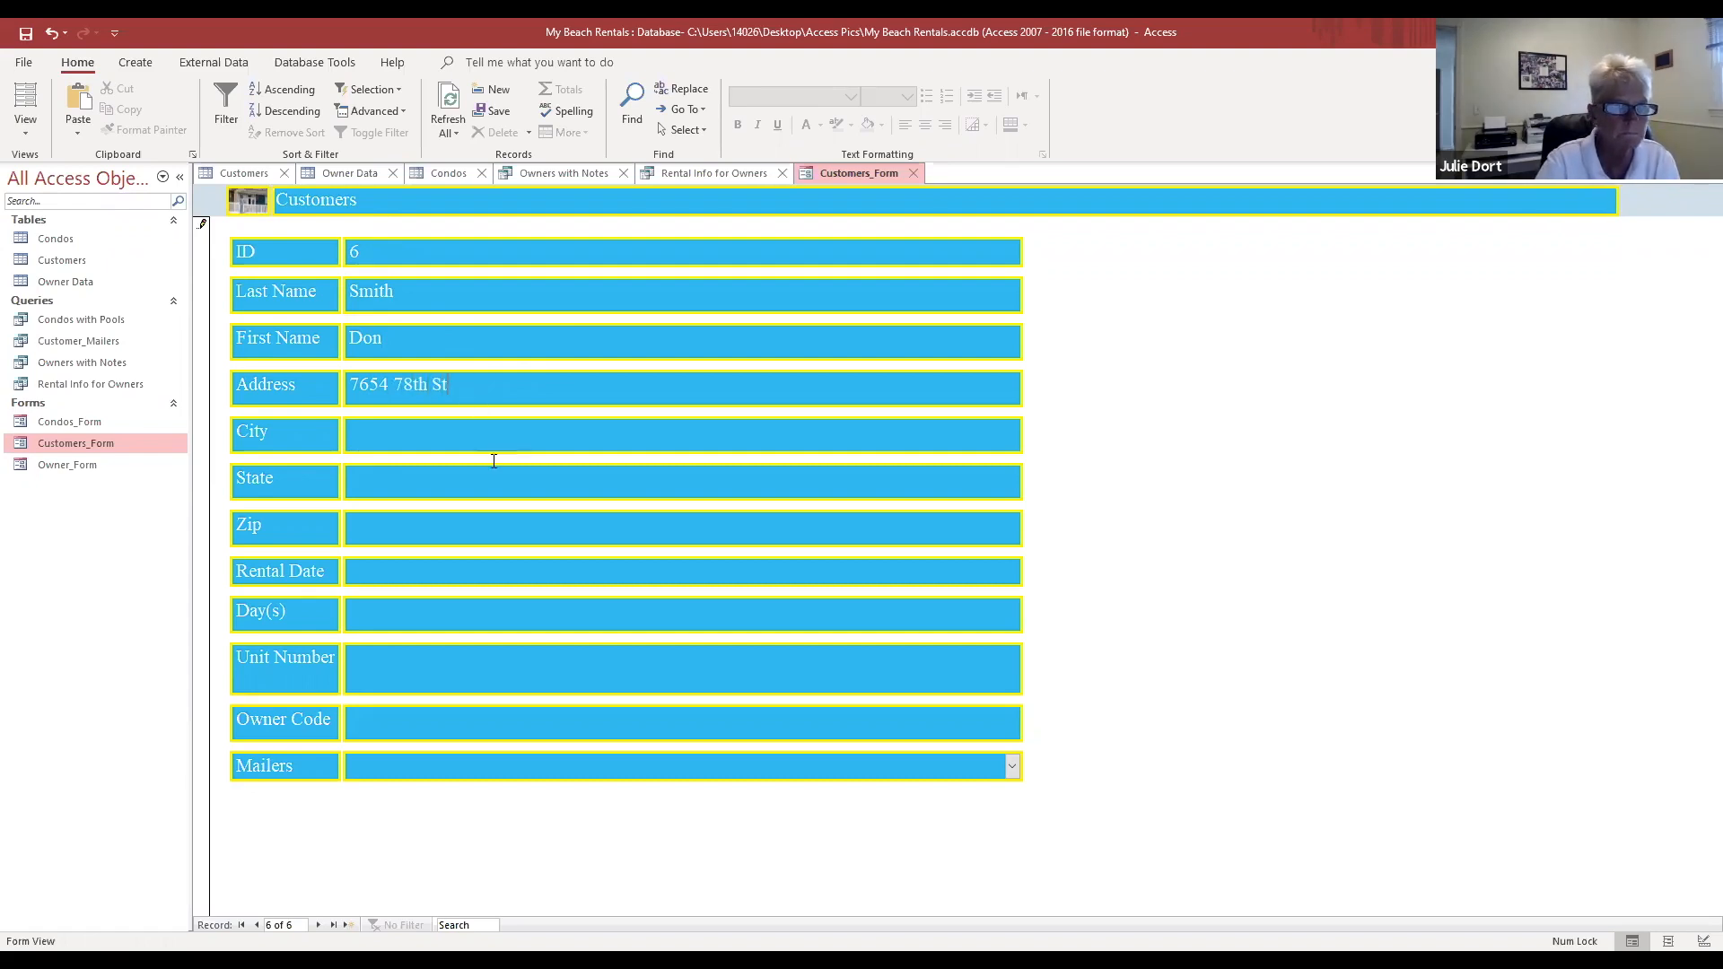
{"action": "type", "text": "Oma"}
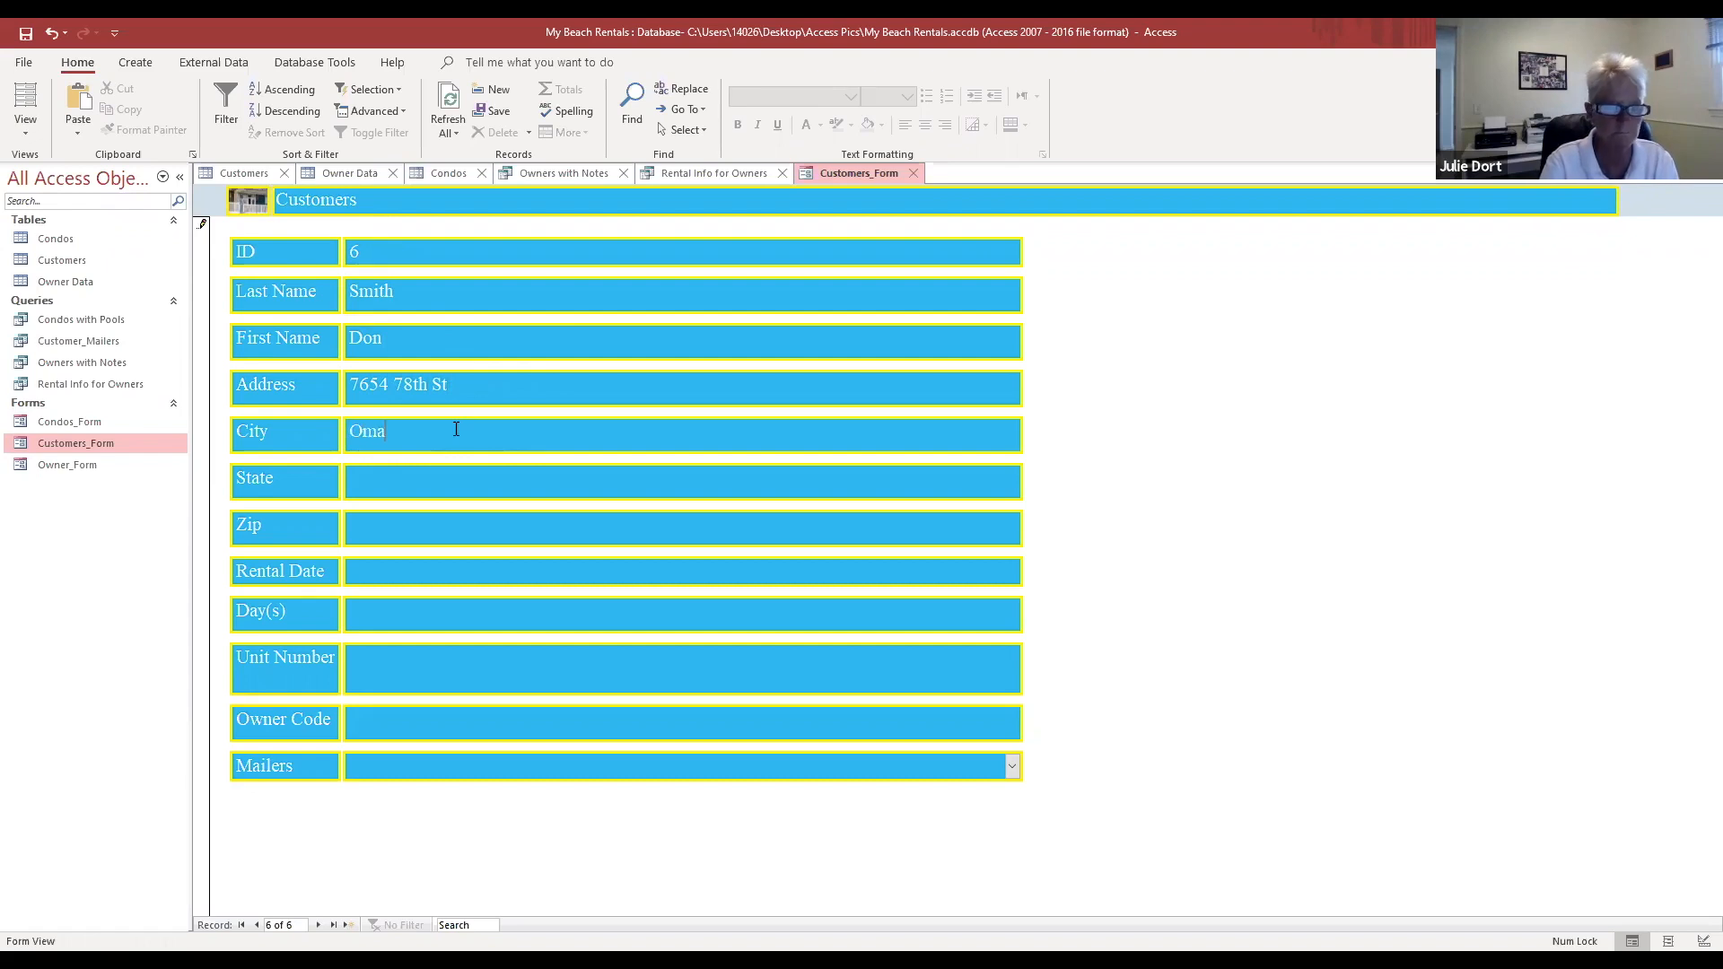
{"action": "type", "text": "aha"}
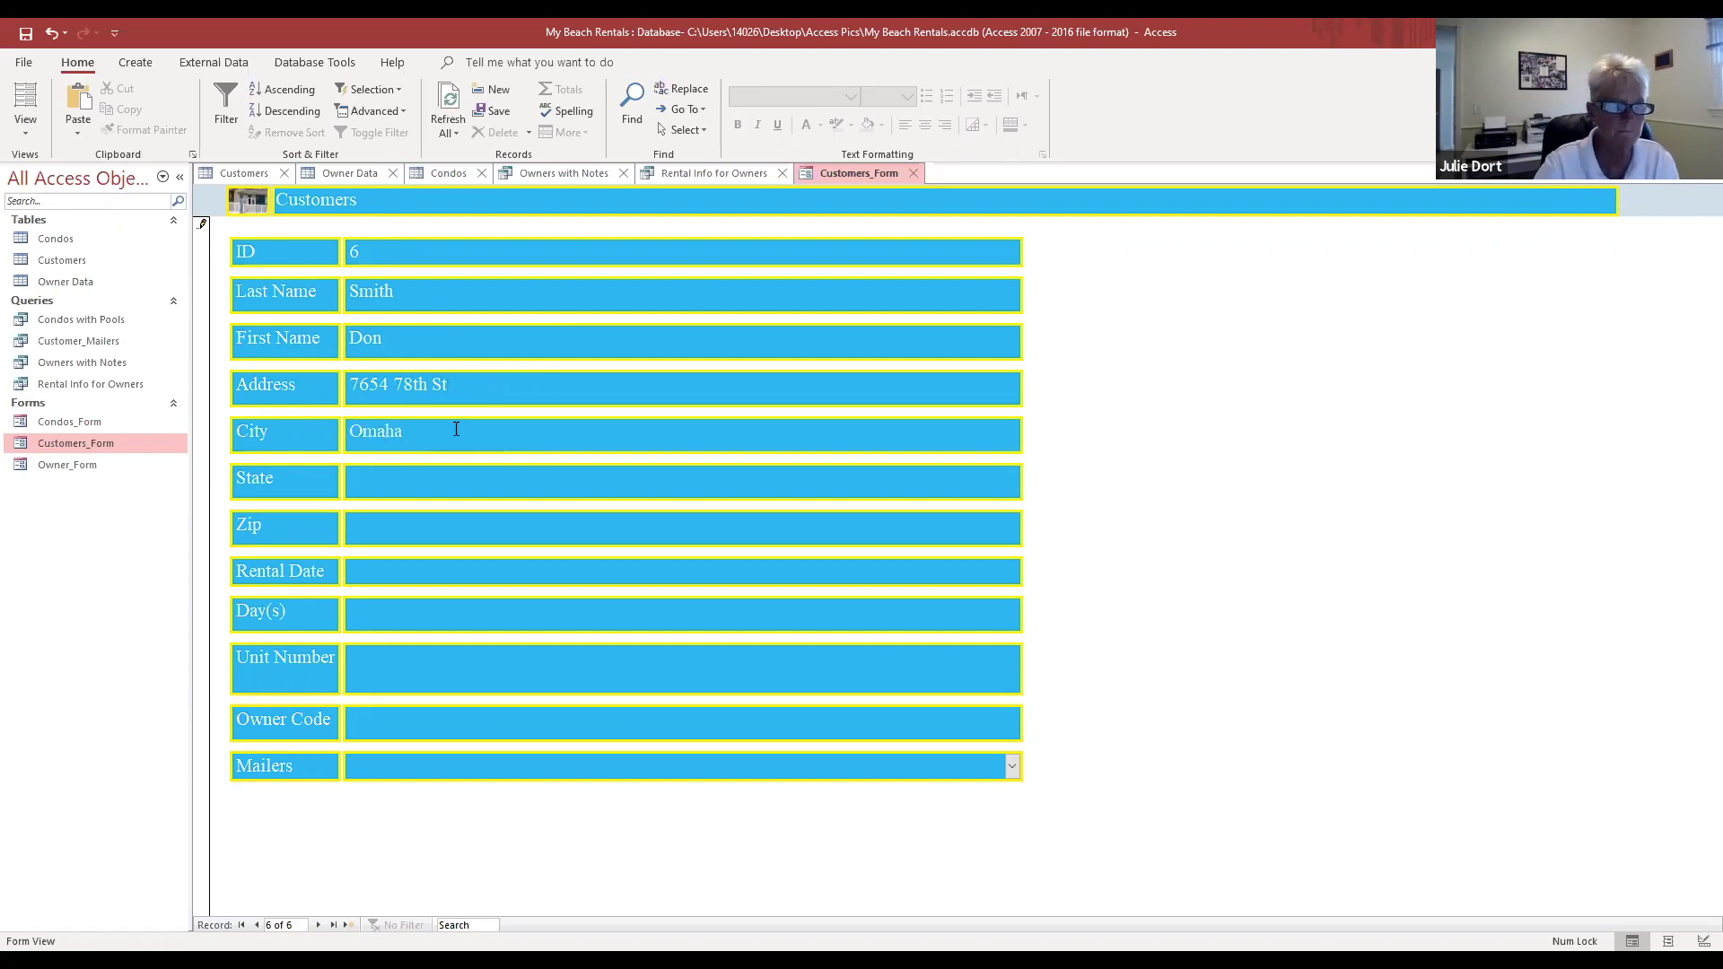
{"action": "left_click", "coordinate": [473, 488]}
{"action": "type", "text": "NE"}
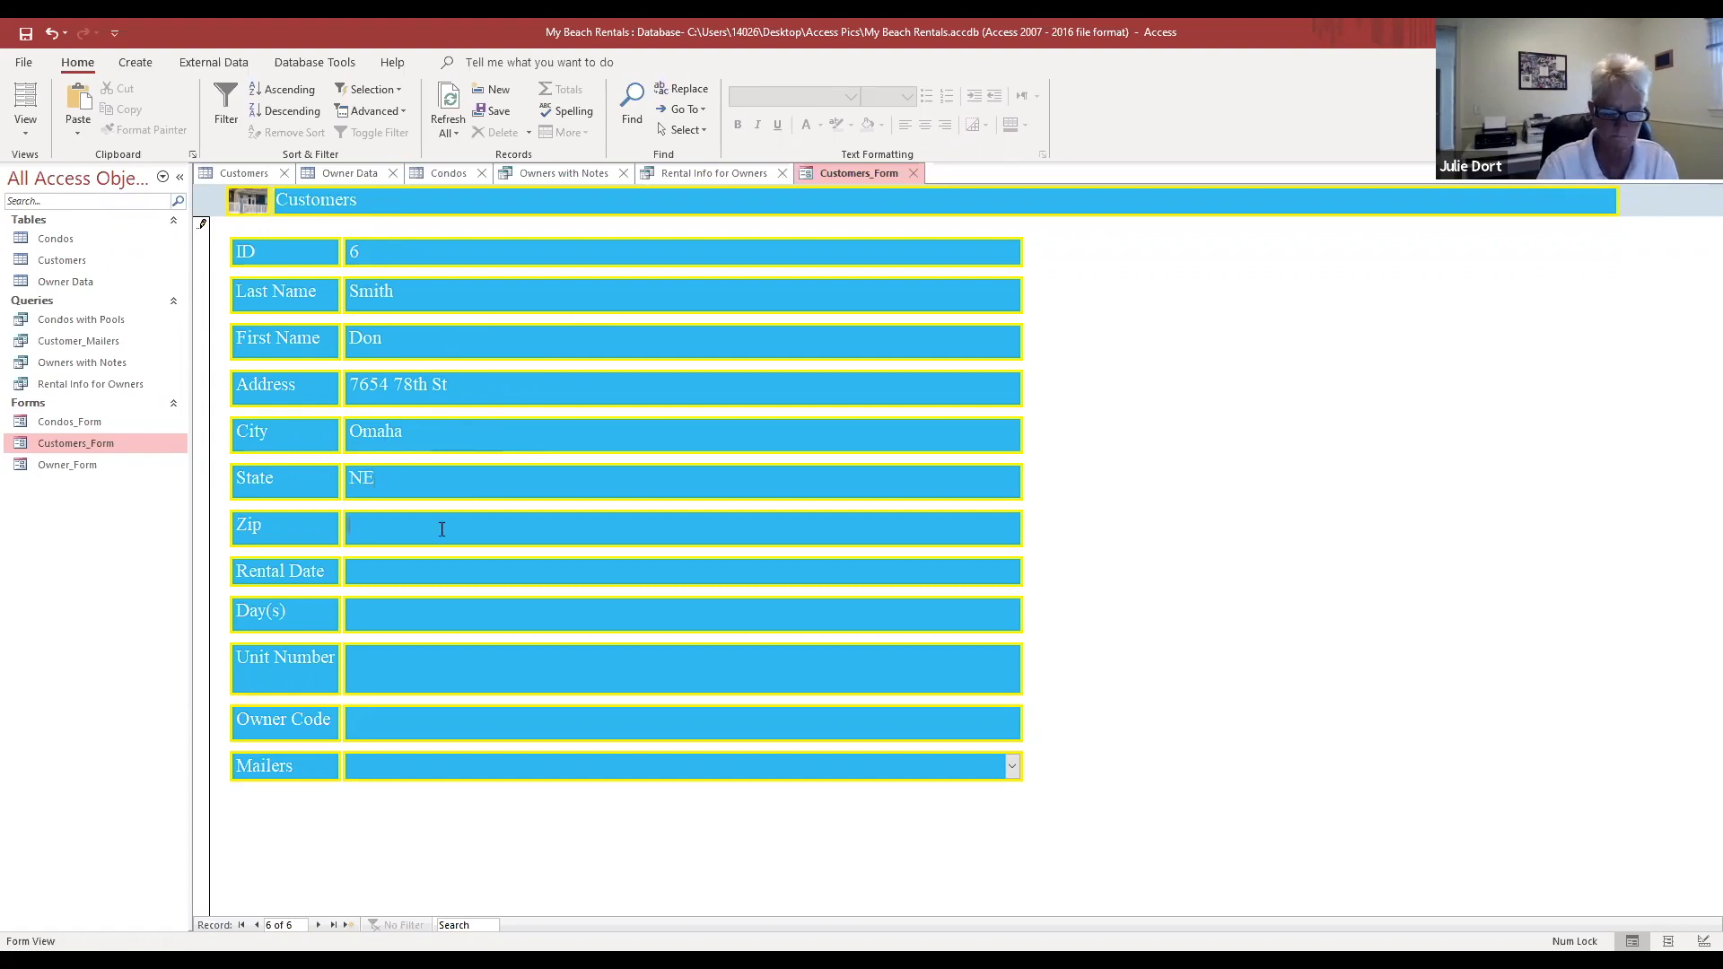
{"action": "type", "text": "68765"}
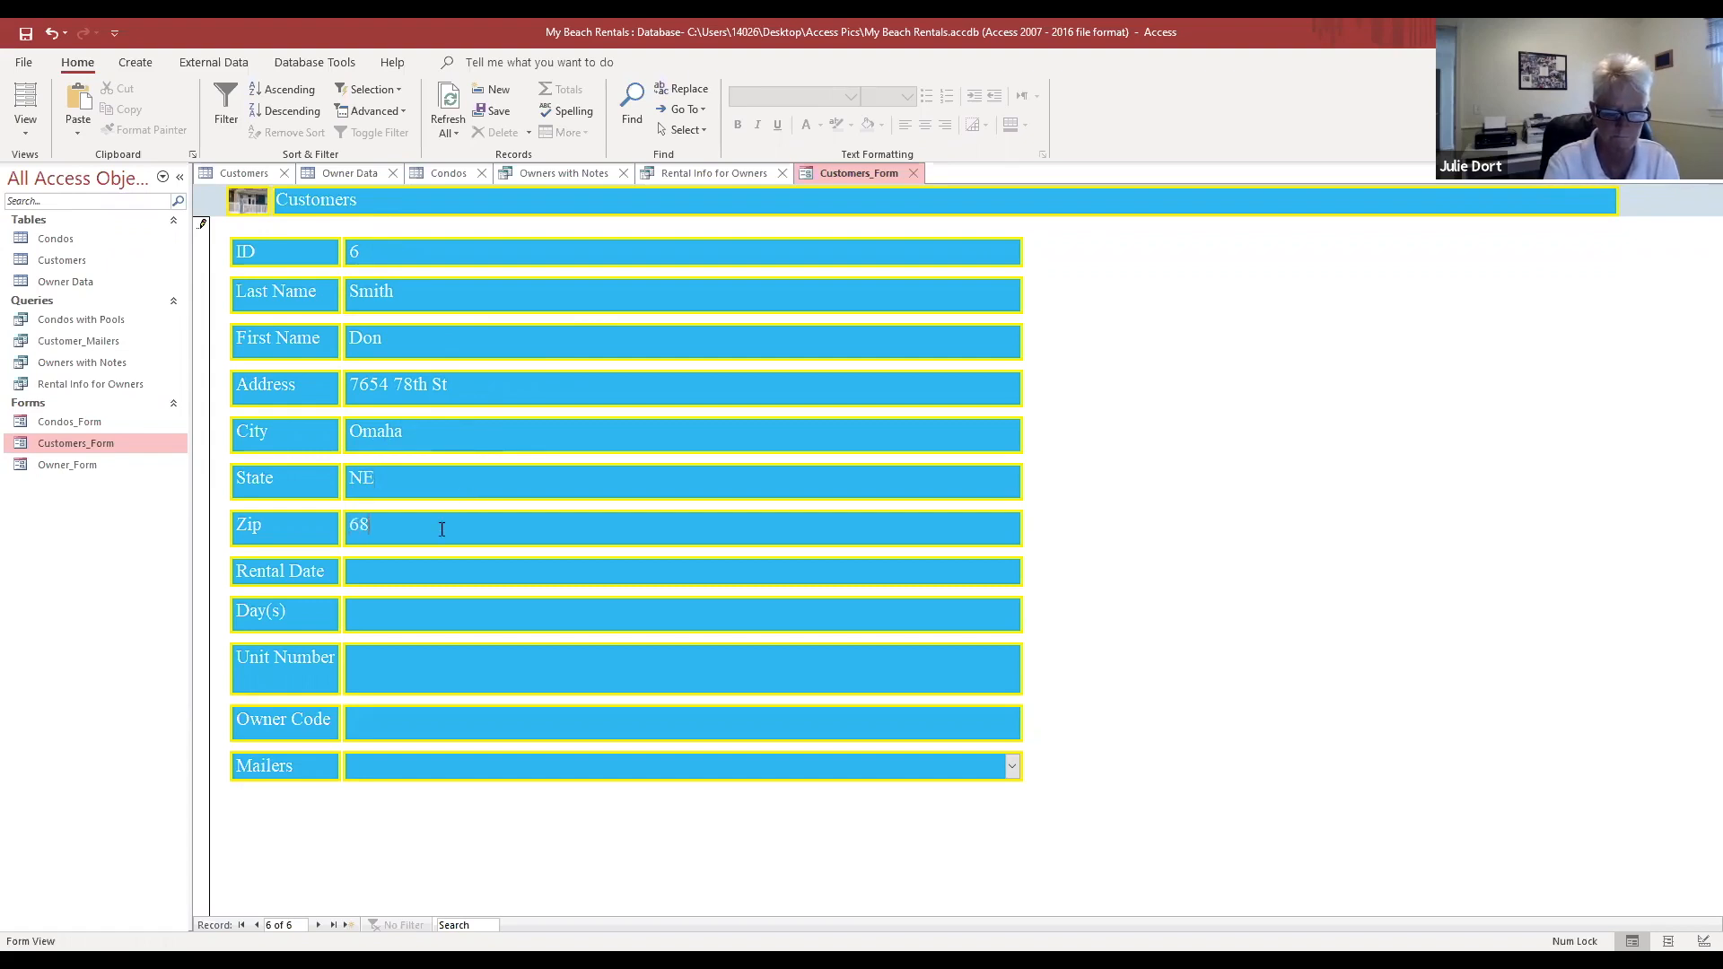
Step: Set the new customer's Rental Date to 8/3/2020 using the date picker and Day(s) to 5
{"action": "left_click", "coordinate": [418, 571]}
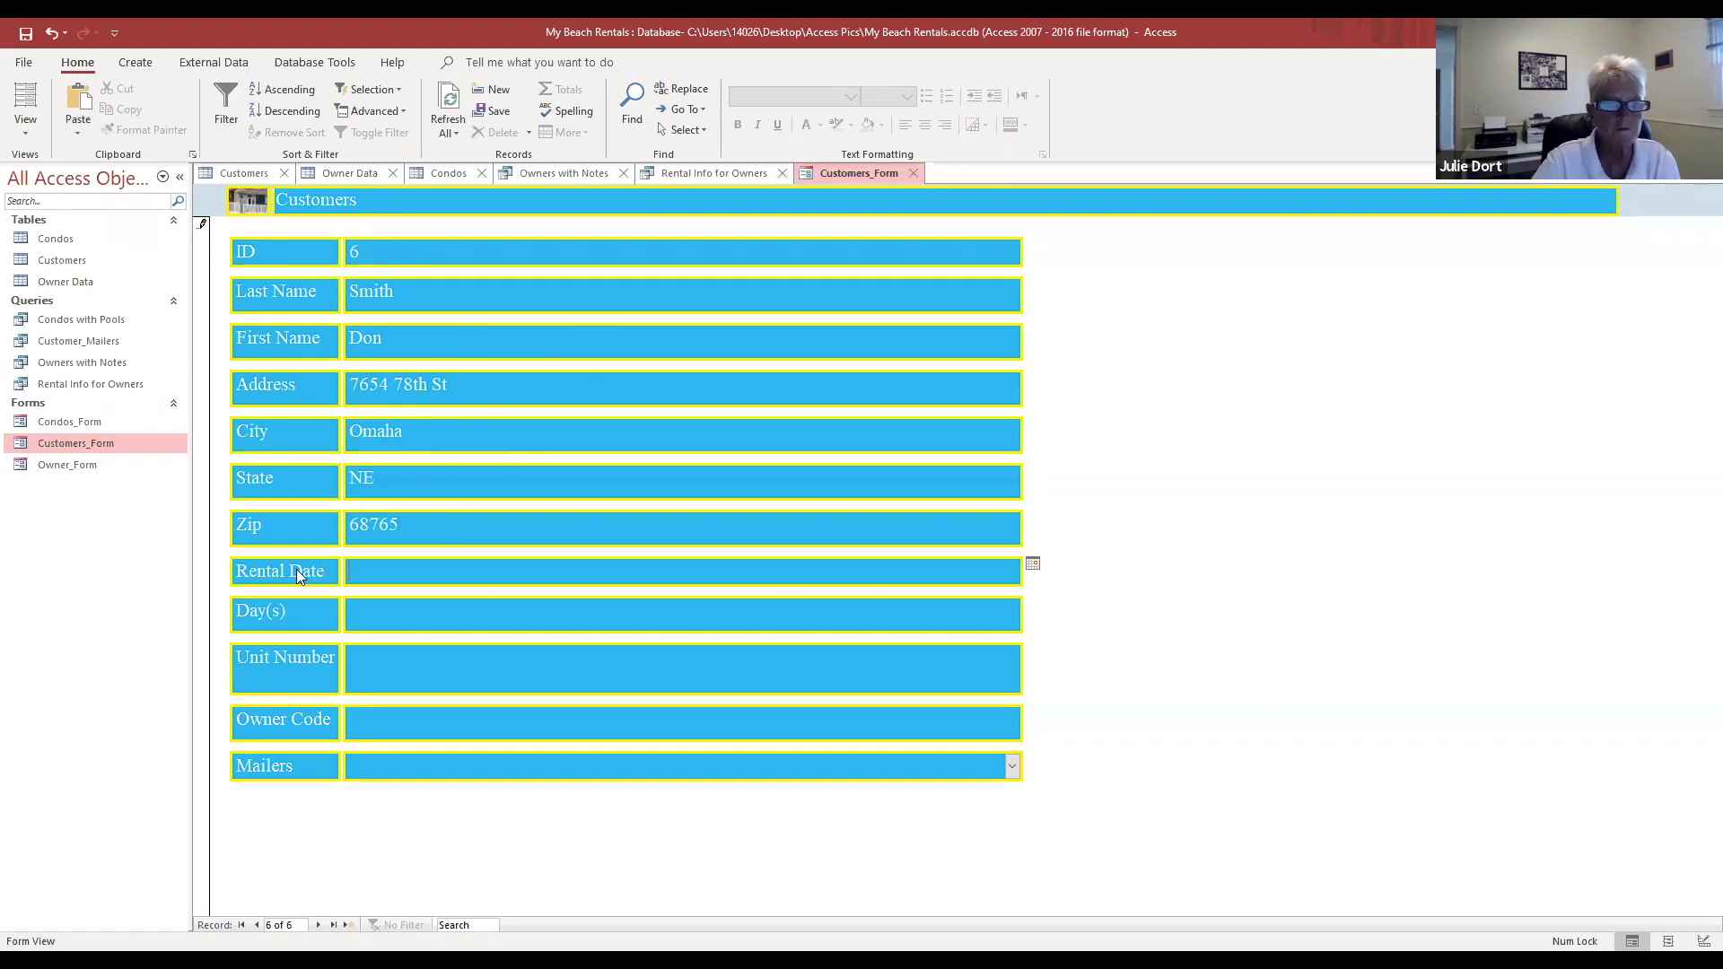
{"action": "left_click", "coordinate": [1032, 565]}
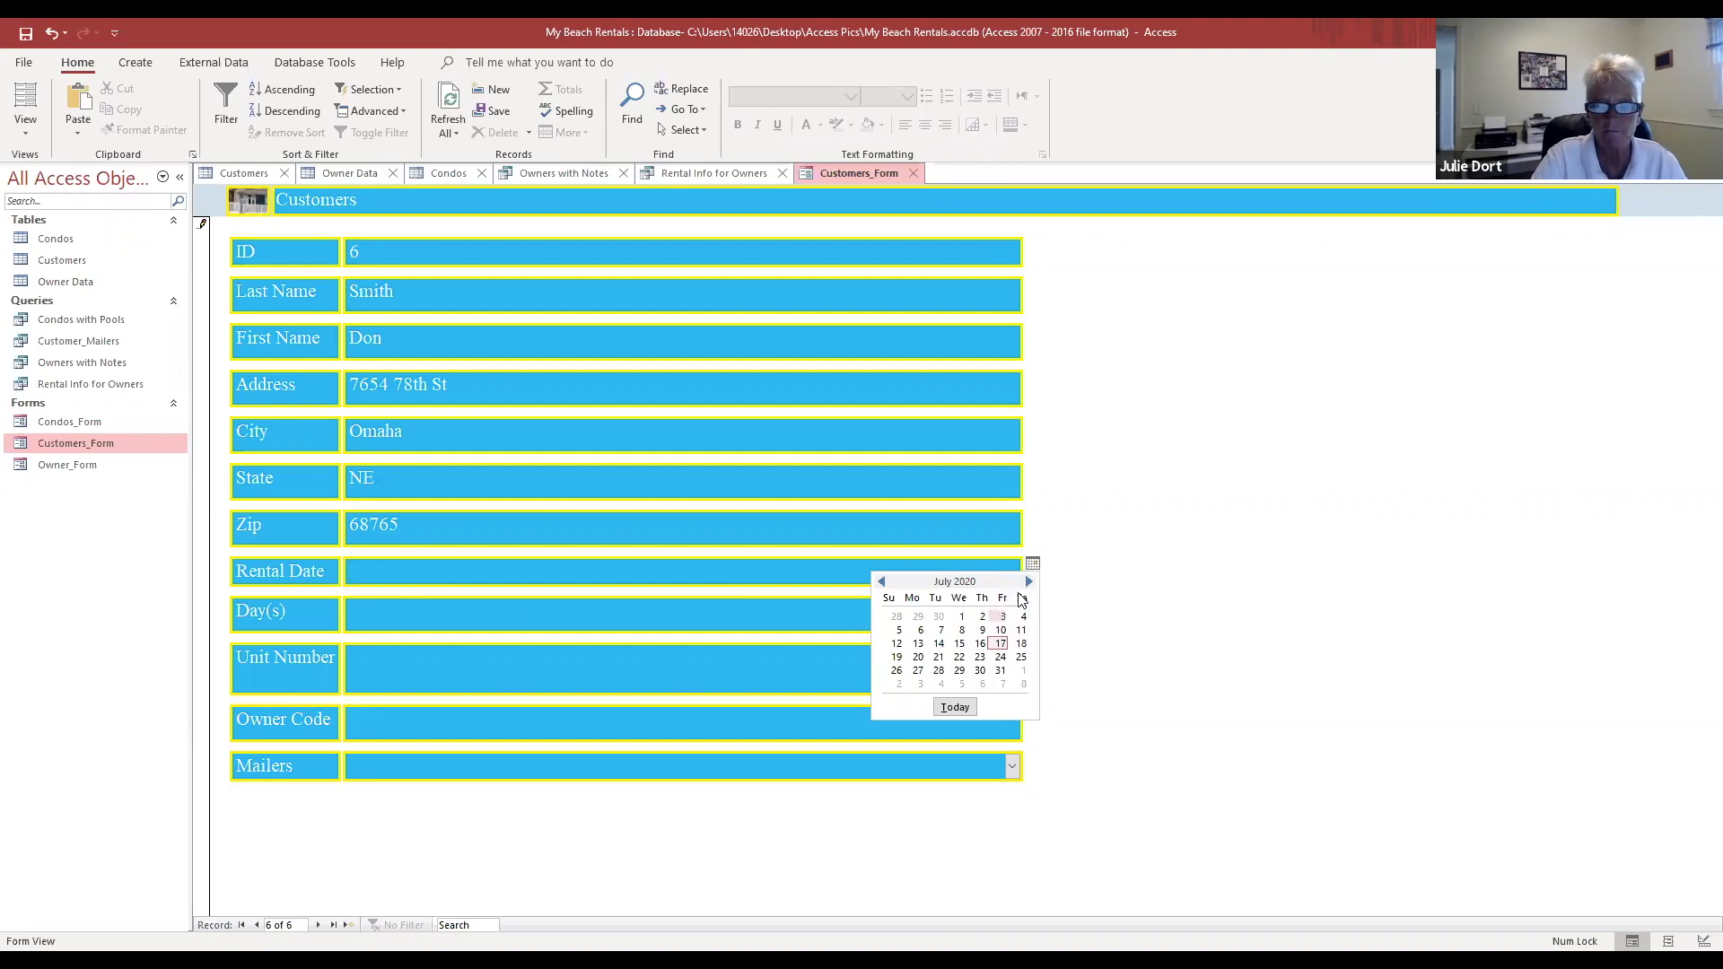
{"action": "left_click", "coordinate": [1029, 582]}
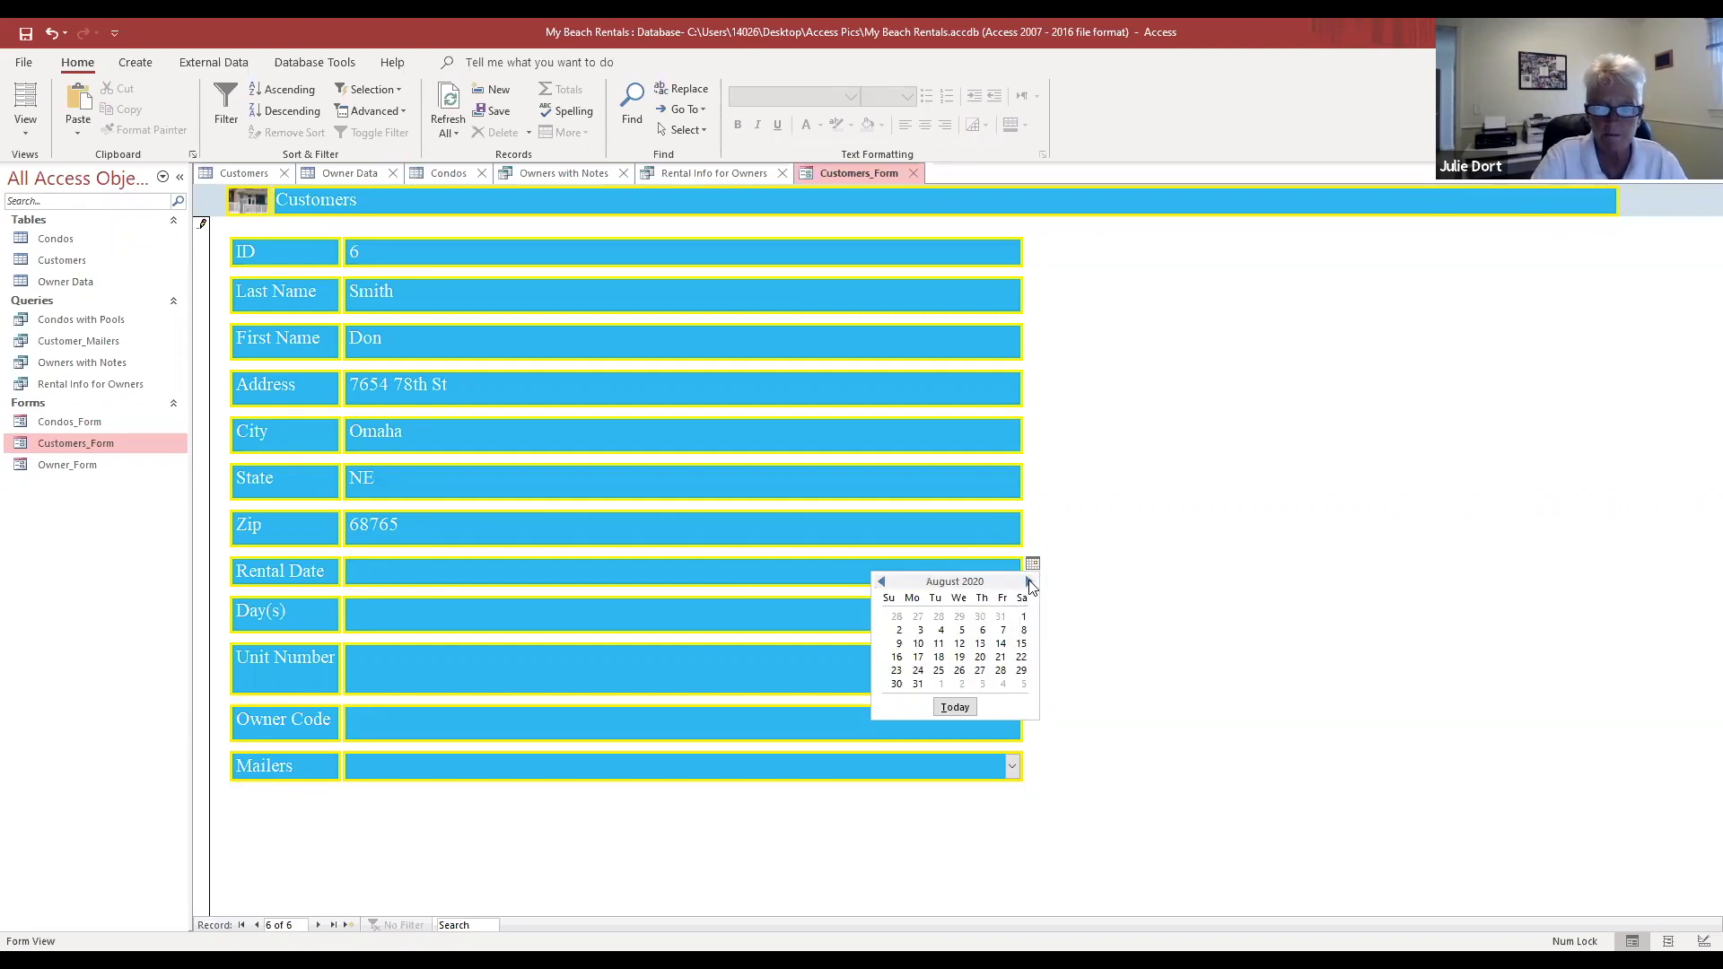
{"action": "left_click", "coordinate": [920, 630]}
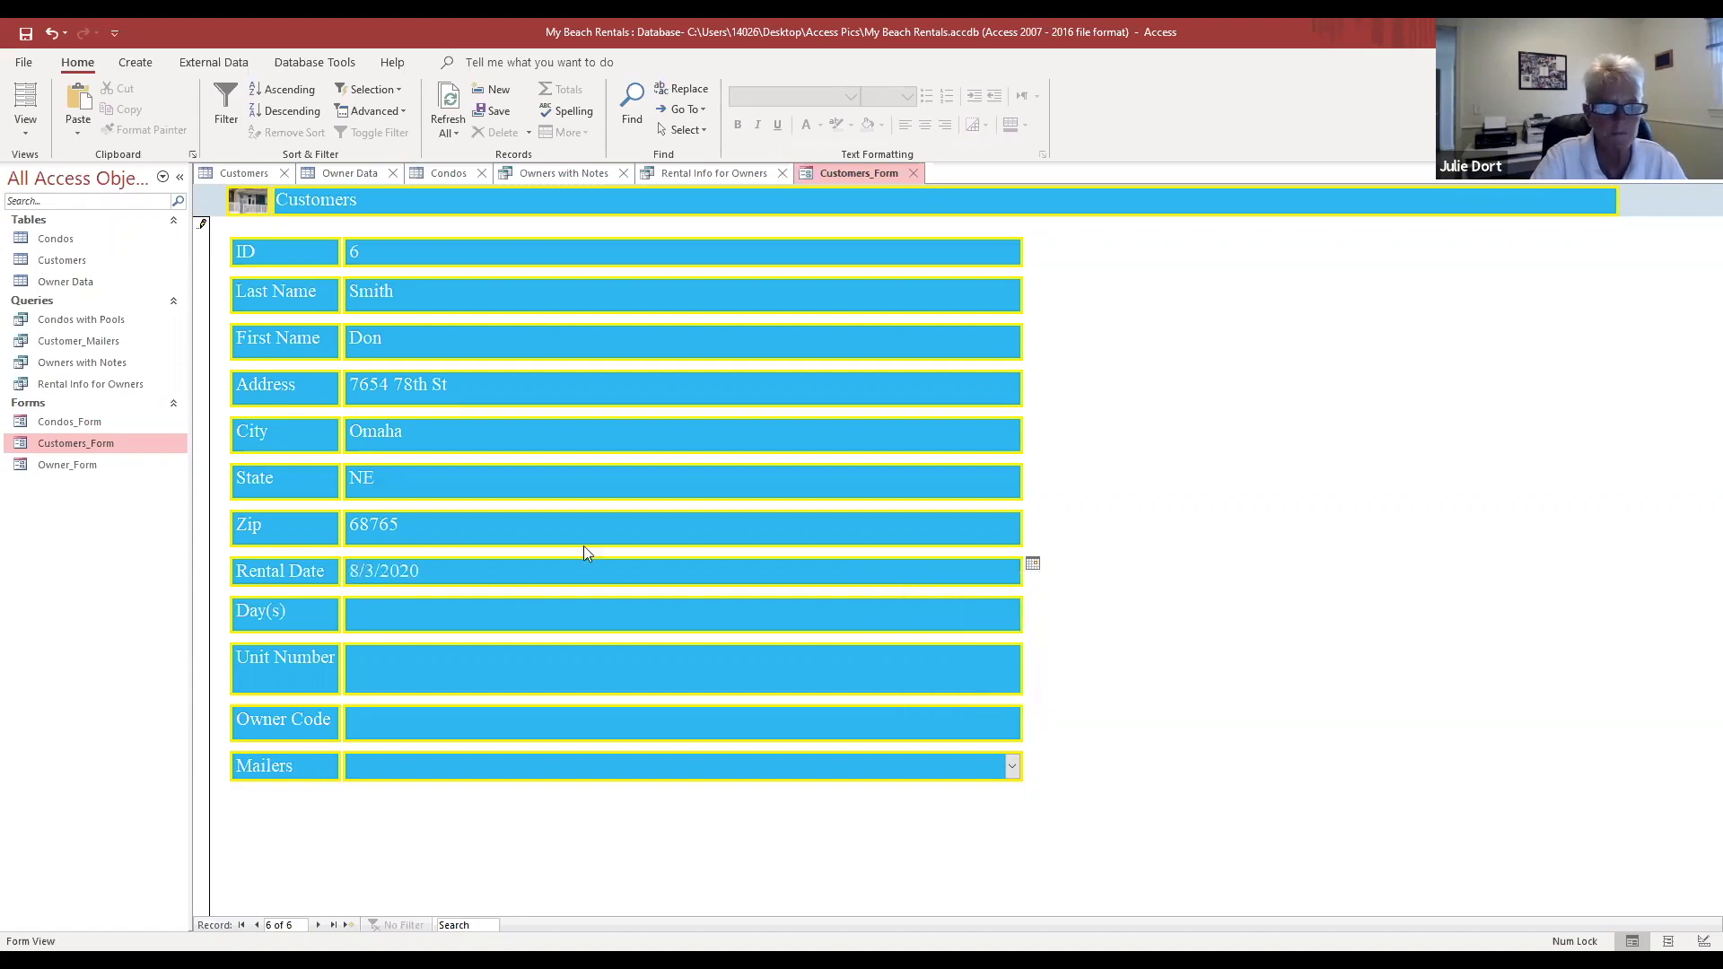
{"action": "left_click", "coordinate": [380, 616]}
{"action": "type", "text": "5"}
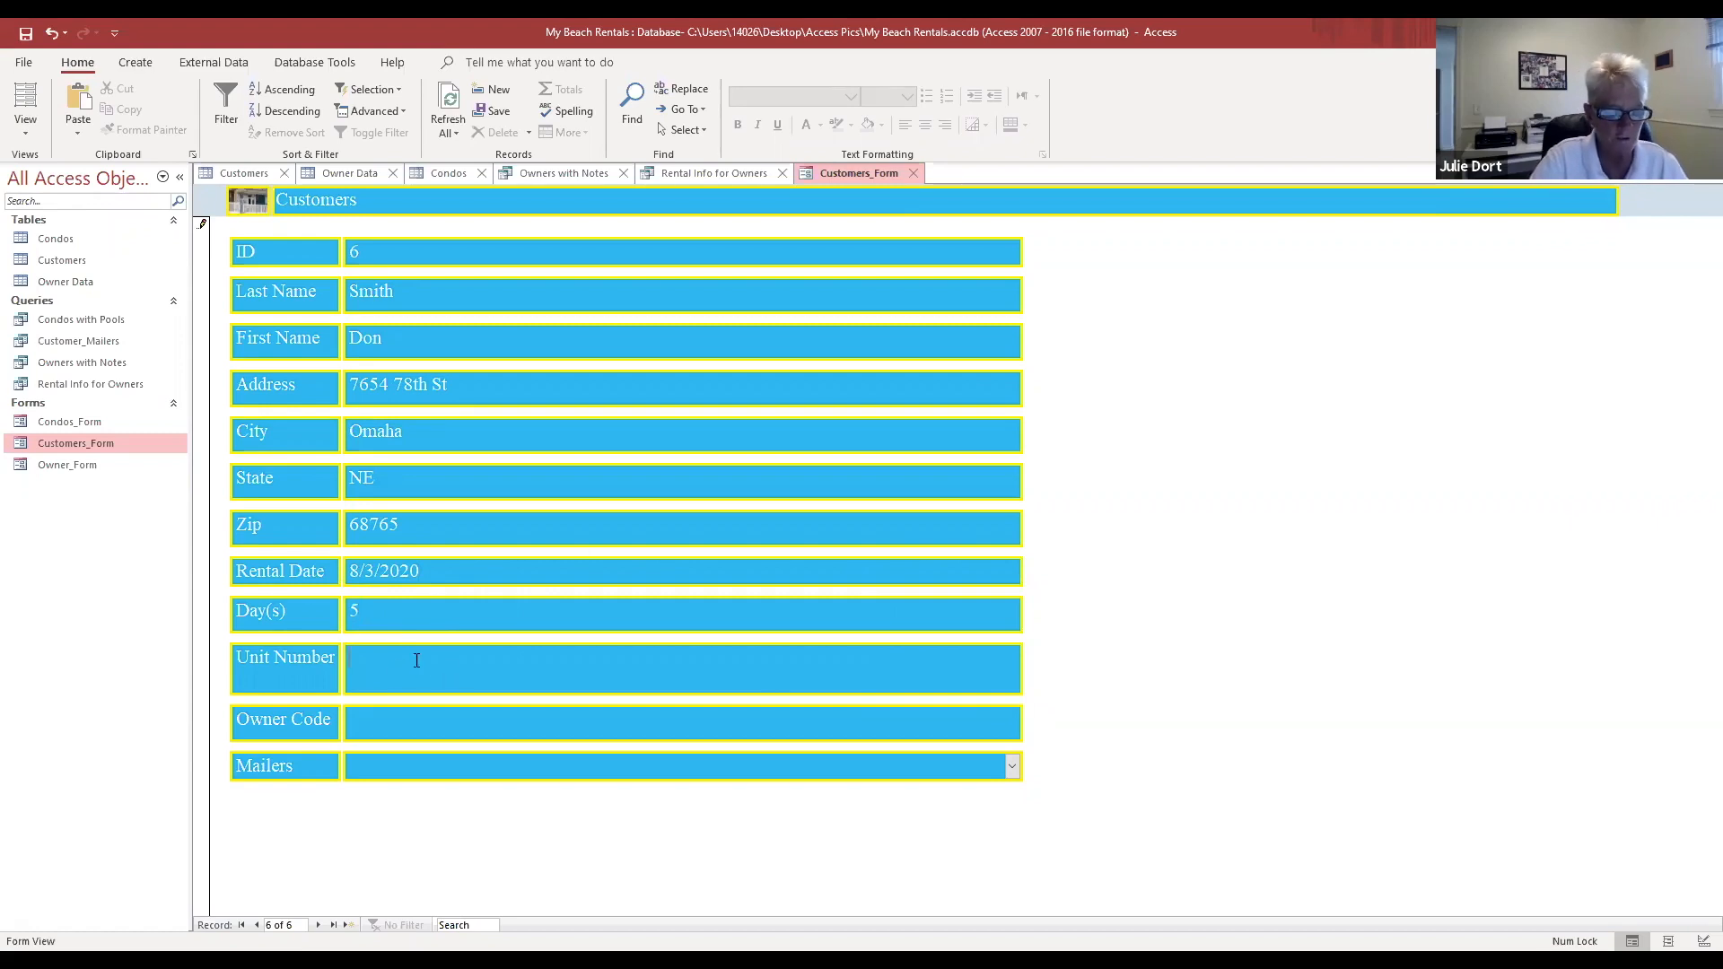
Step: Enter Unit Number 108 and Owner Code GH55, and set Mailers to "Yes - weekly" for the new customer
{"action": "type", "text": "108"}
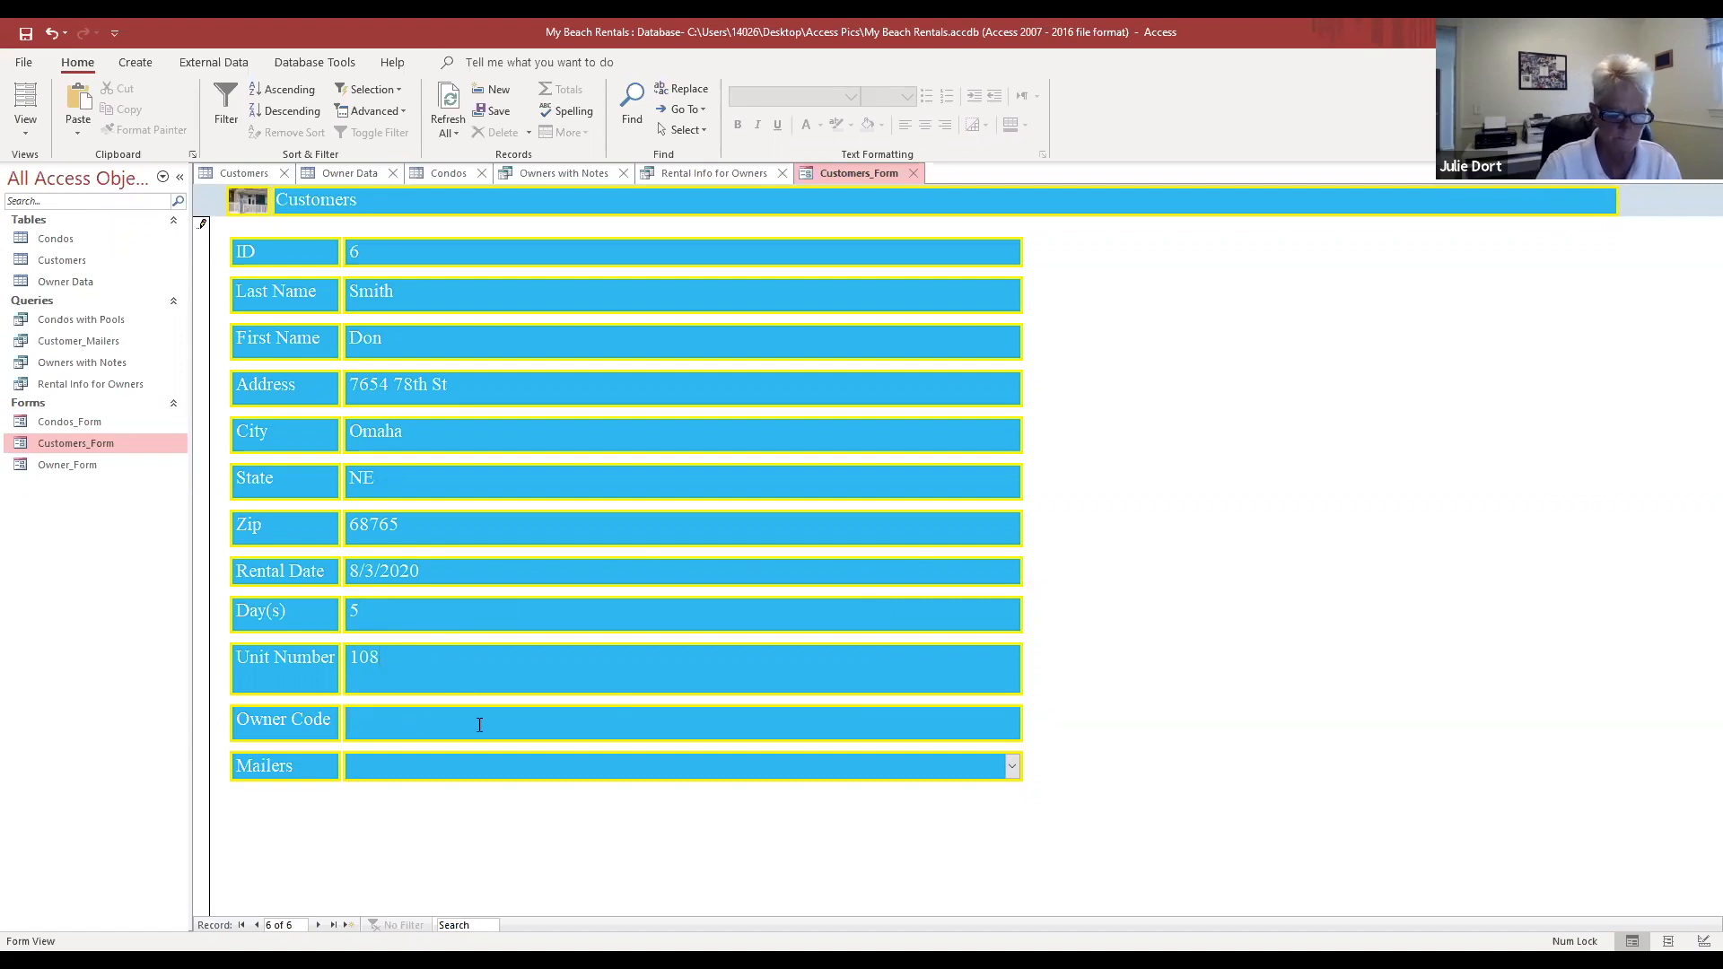
{"action": "type", "text": "GH55"}
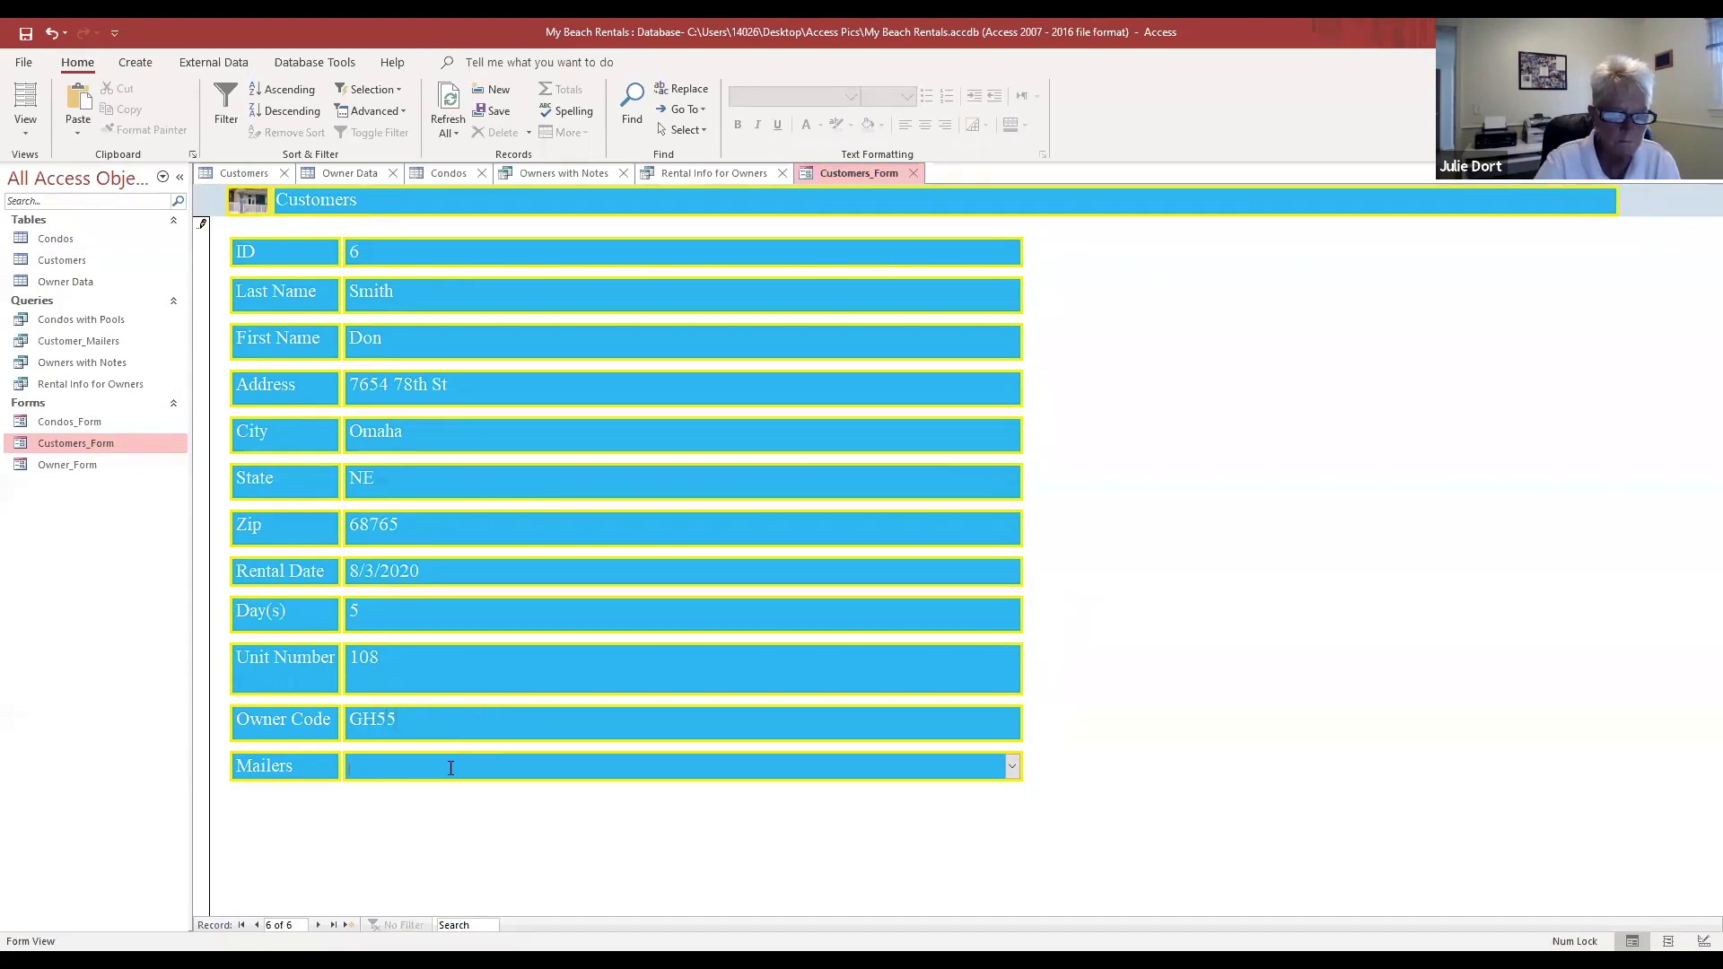
{"action": "left_click", "coordinate": [1013, 767]}
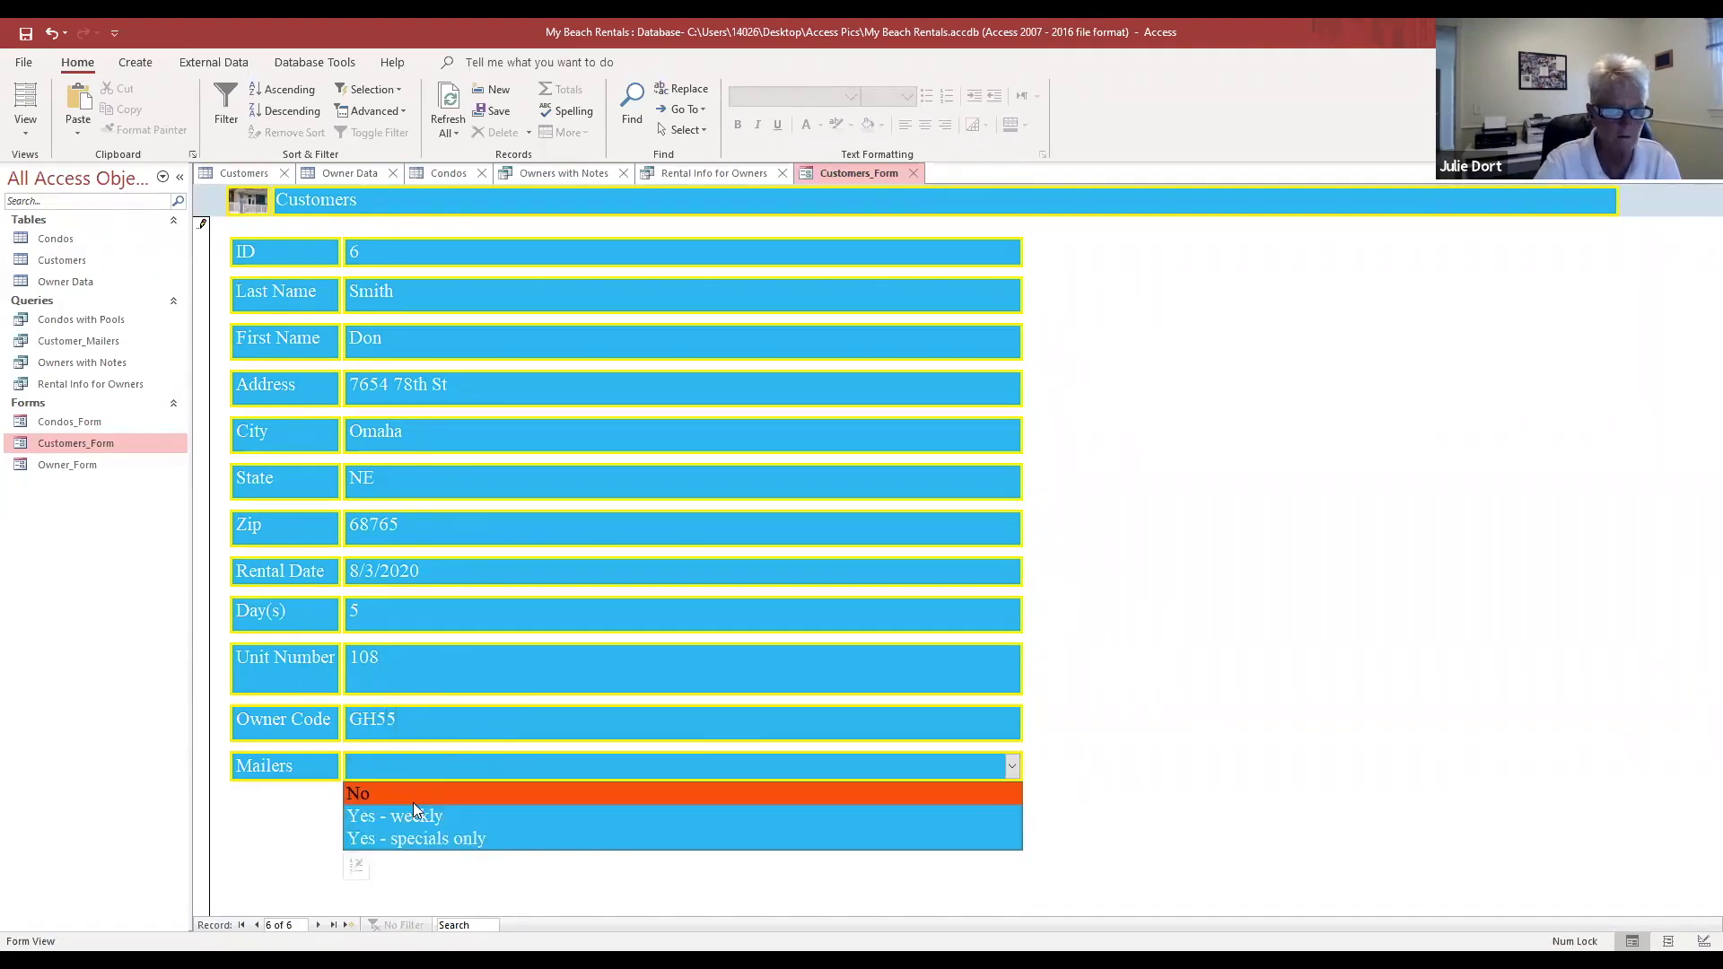
{"action": "left_click", "coordinate": [416, 811]}
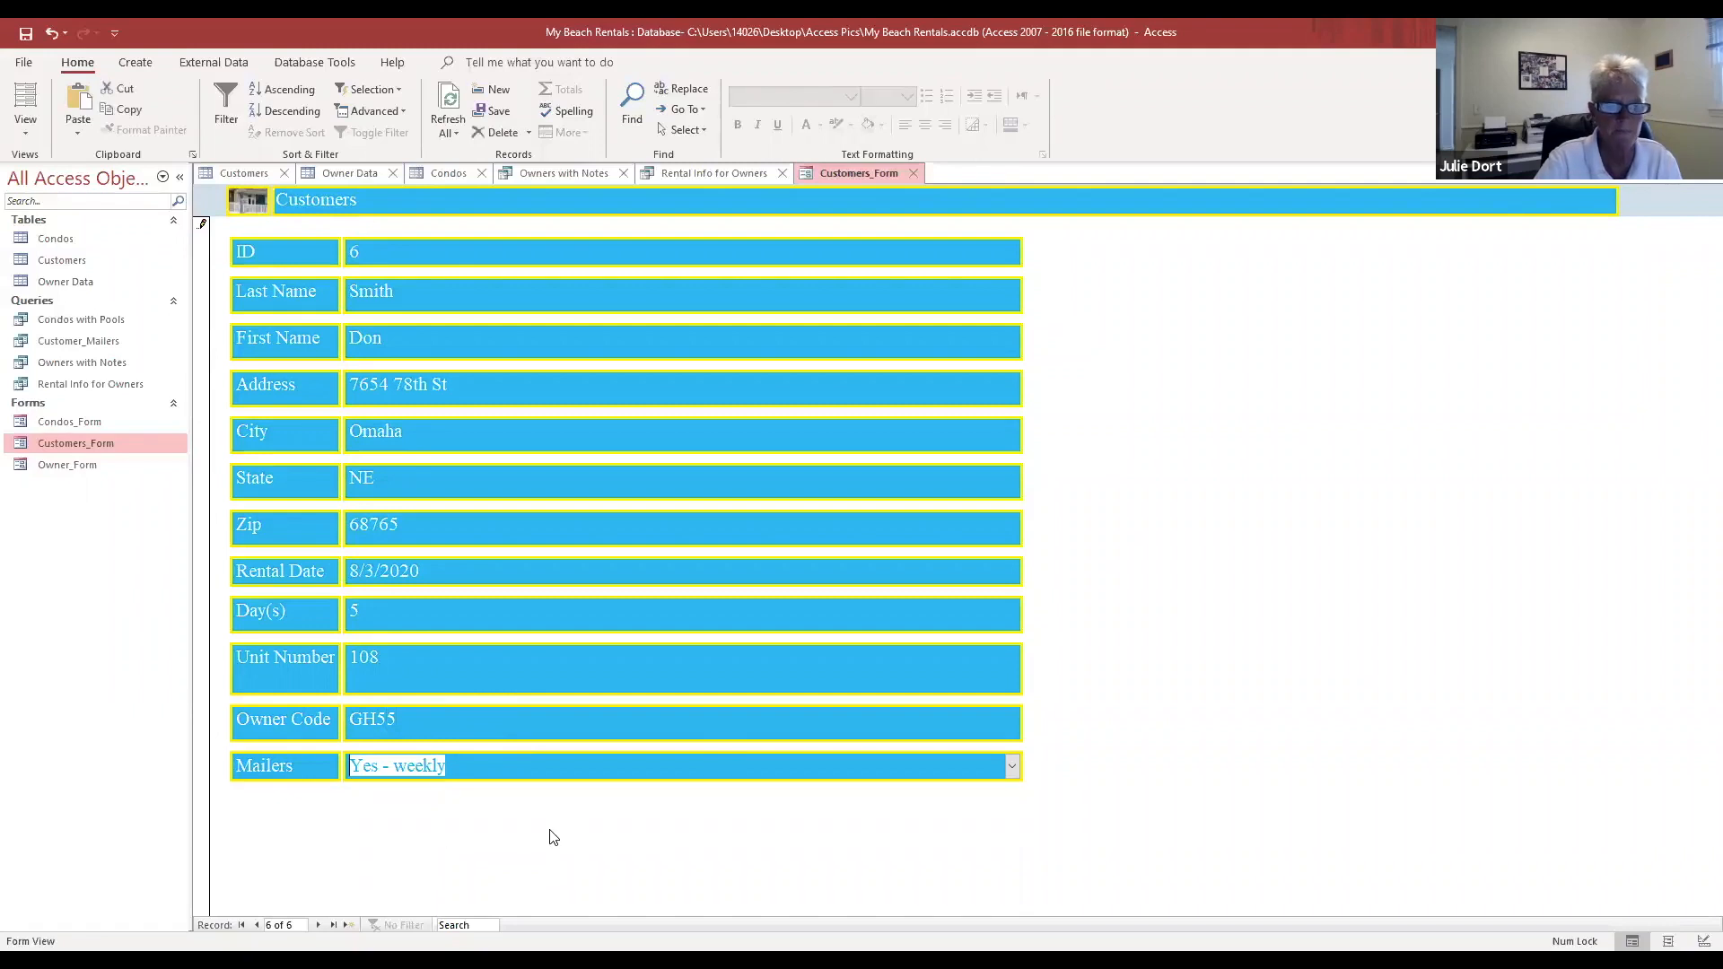
{"action": "left_click", "coordinate": [470, 764]}
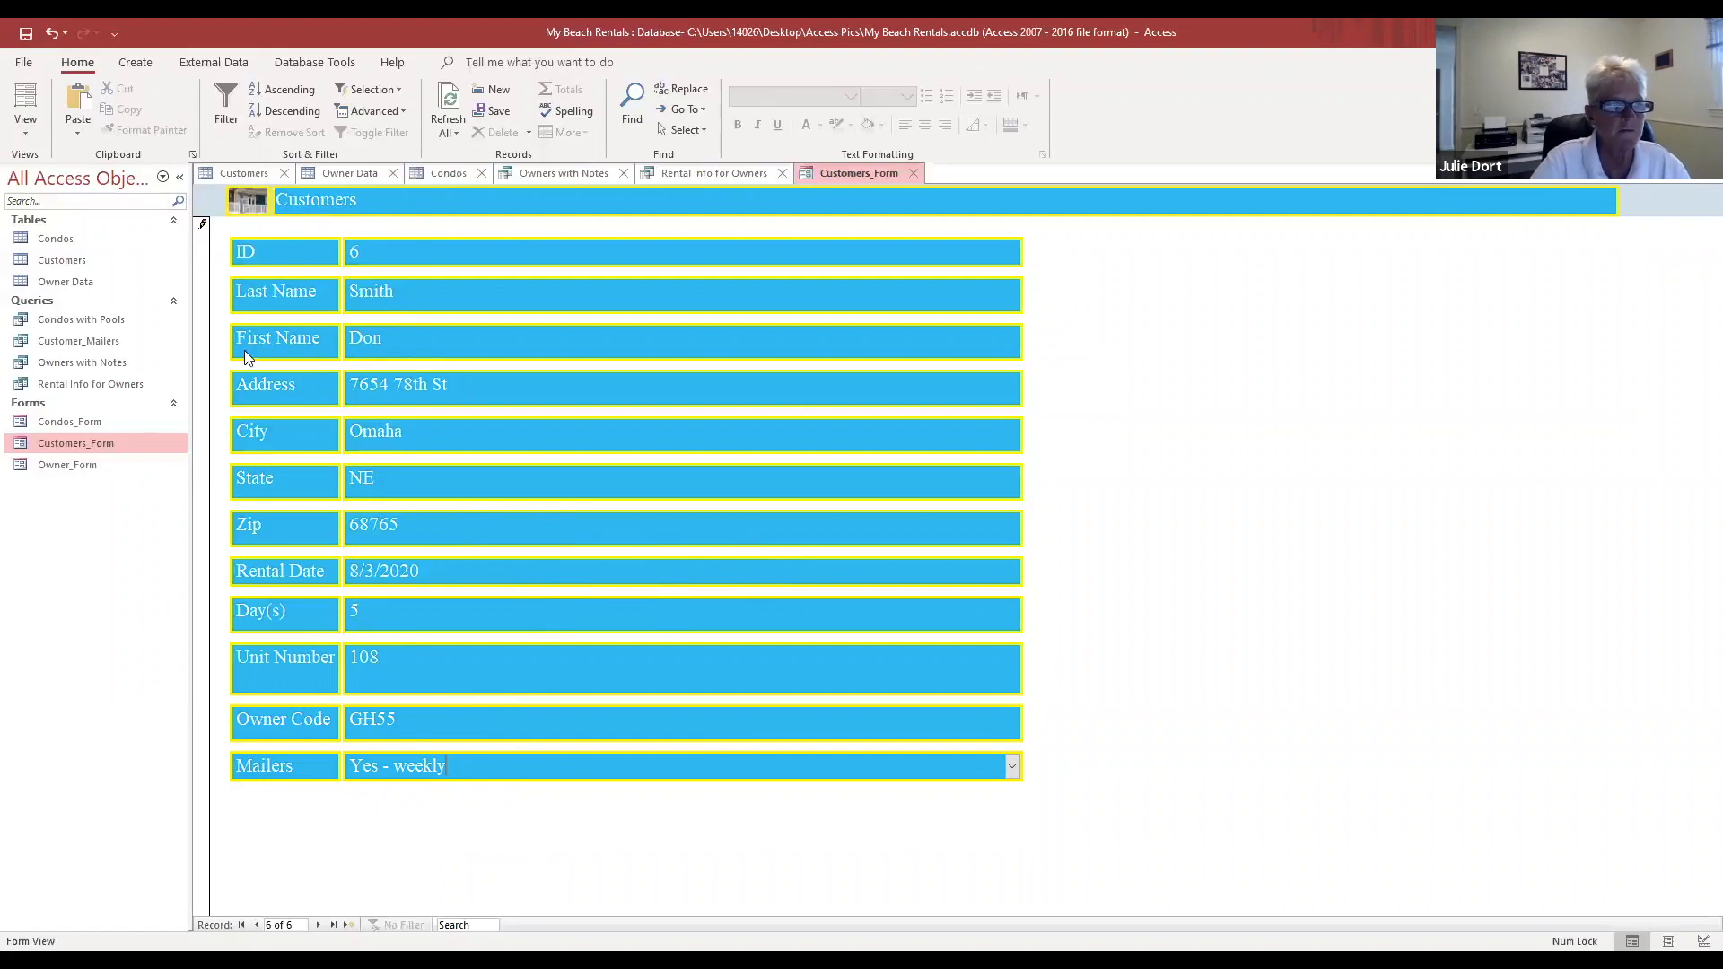
Step: Open the Customer_Mailers query
{"action": "double_click", "coordinate": [76, 343]}
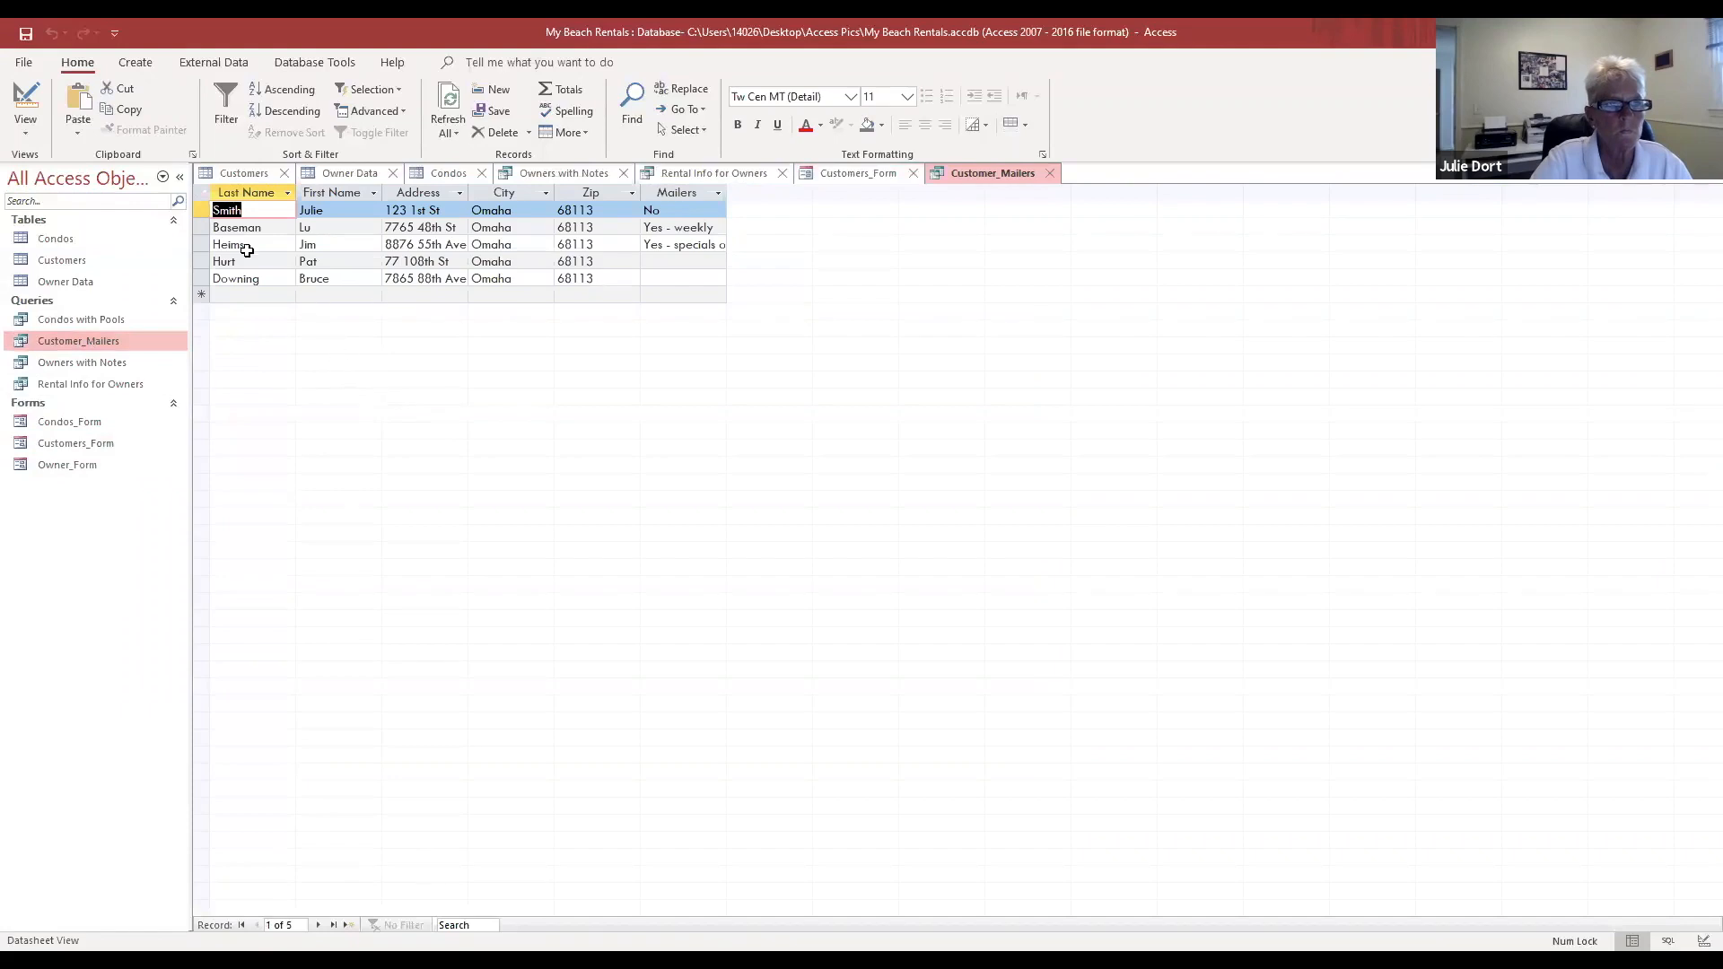
{"action": "left_click", "coordinate": [136, 70]}
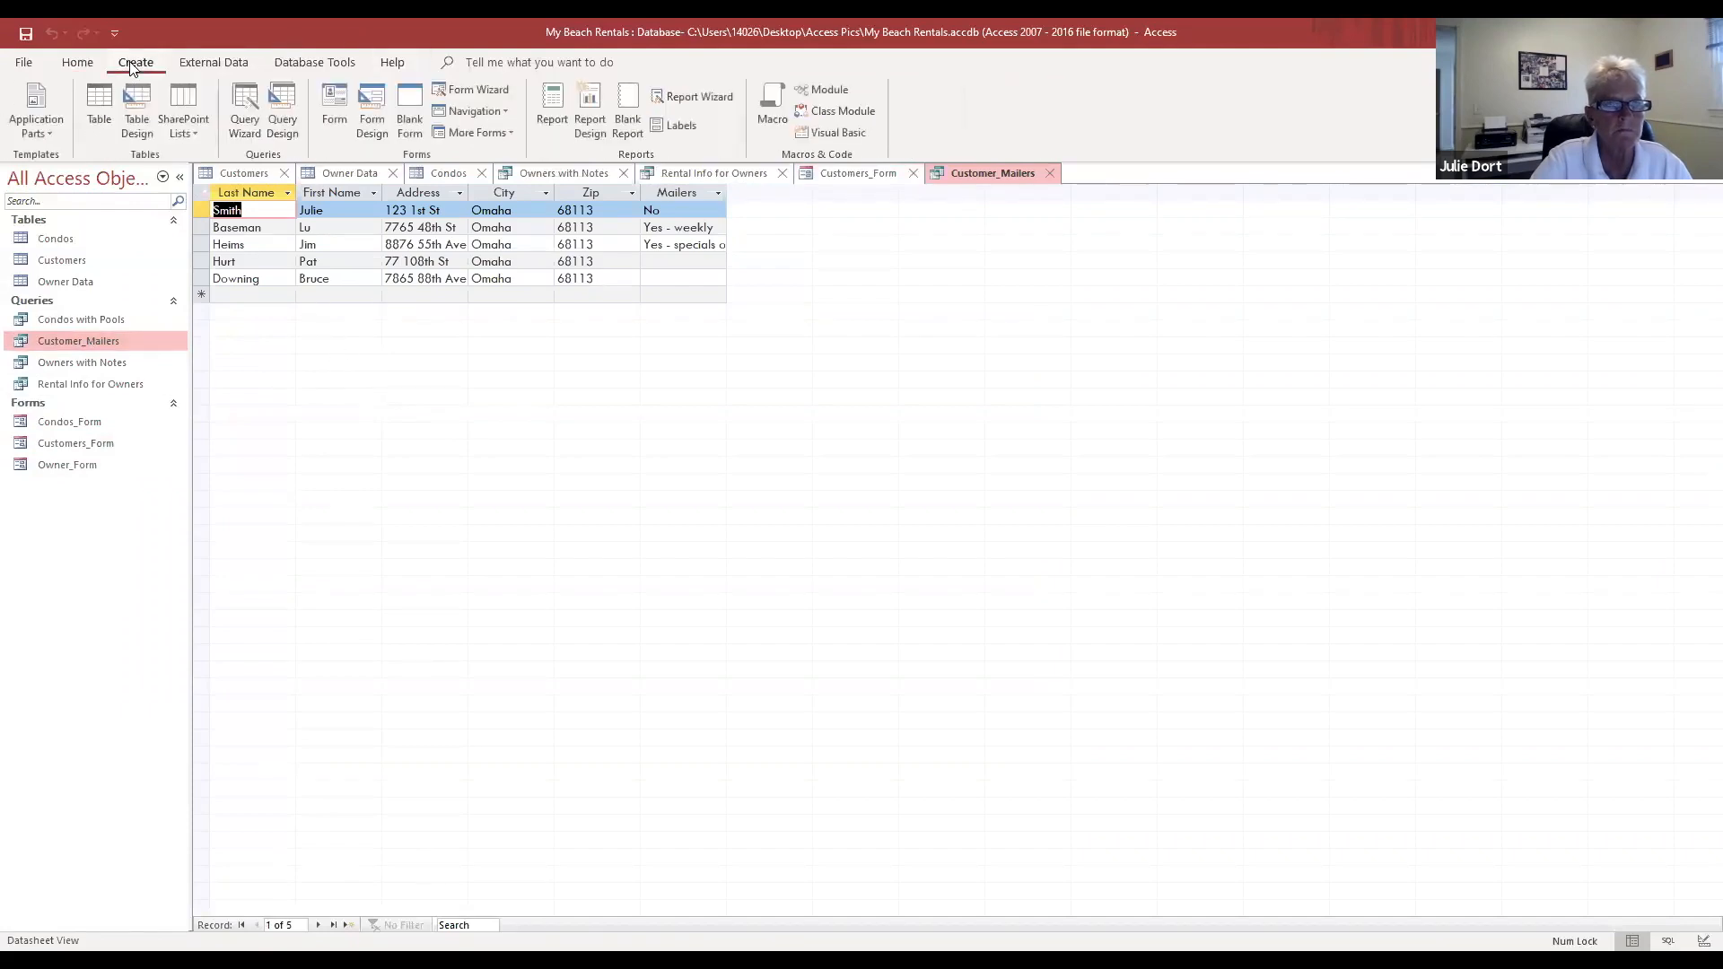
{"action": "left_click", "coordinate": [208, 63]}
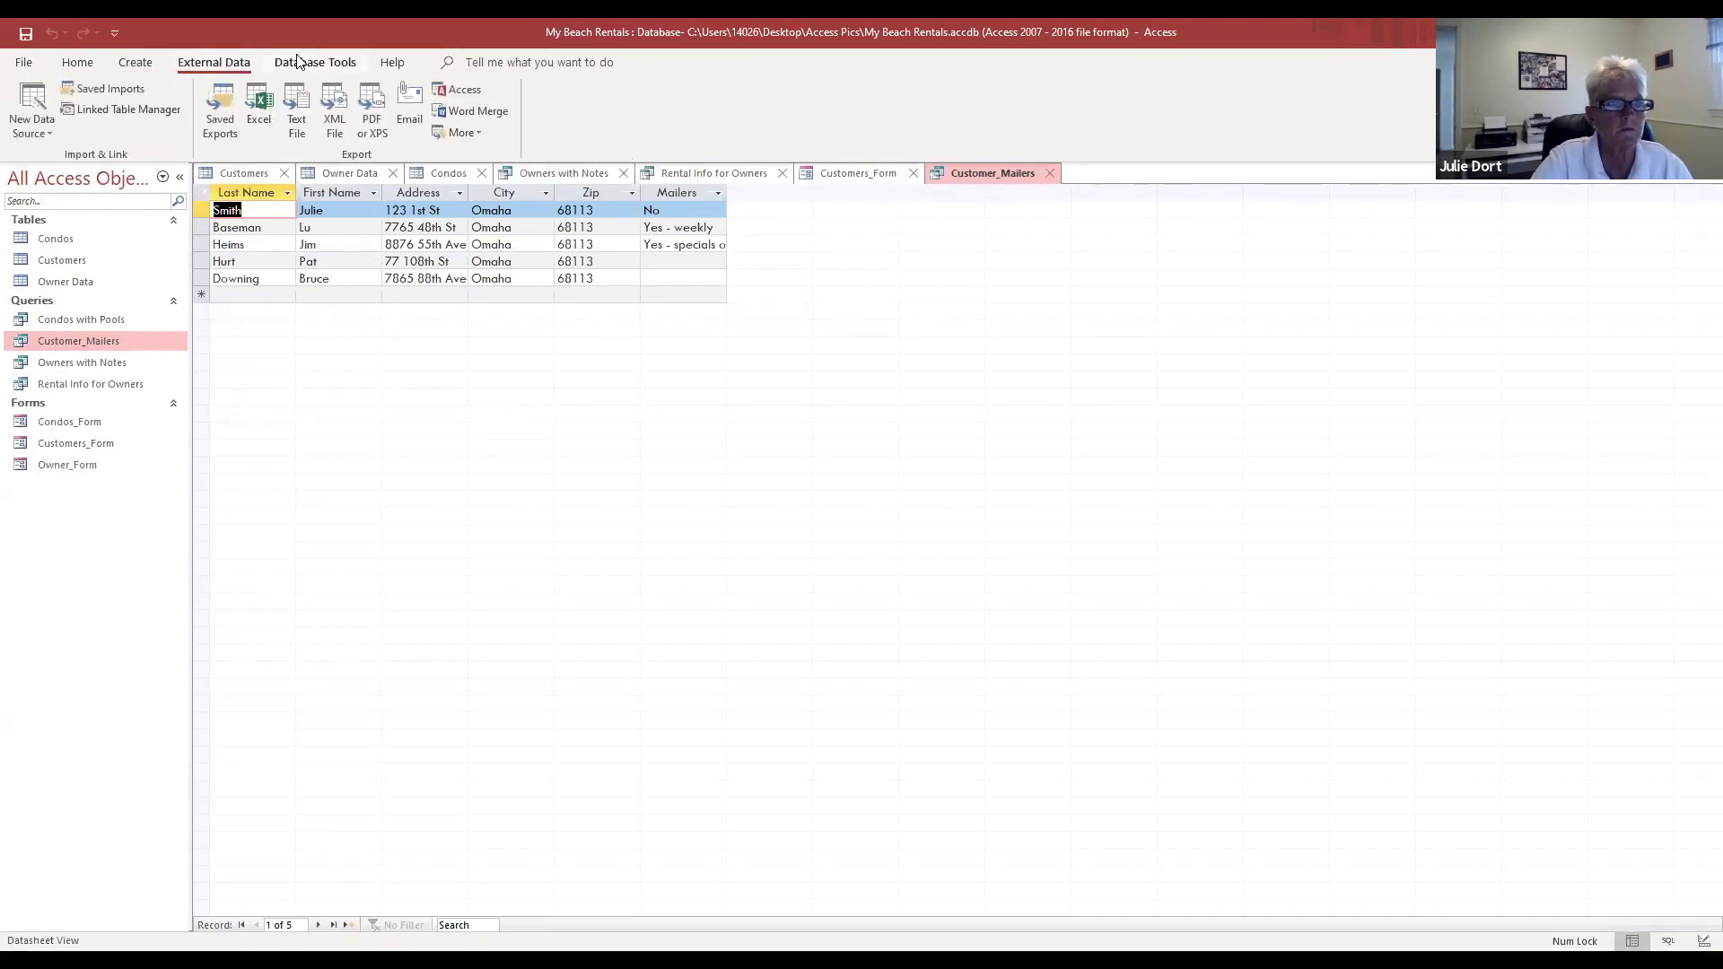
{"action": "left_click", "coordinate": [299, 61]}
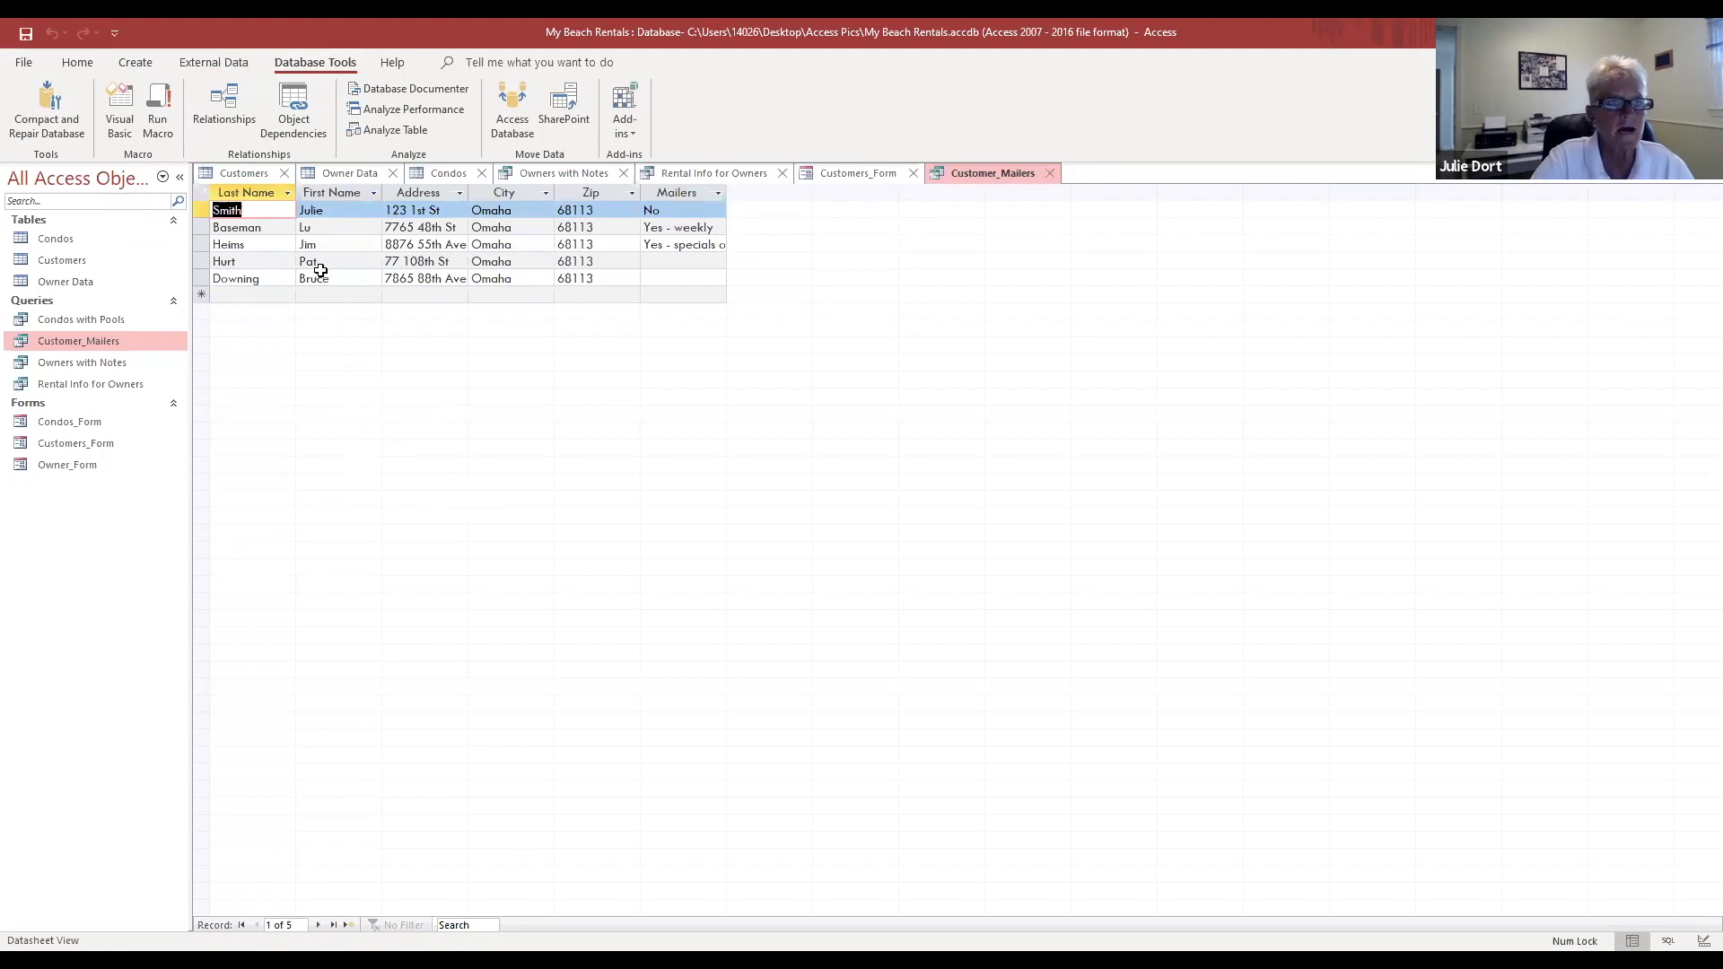
{"action": "left_click", "coordinate": [266, 296]}
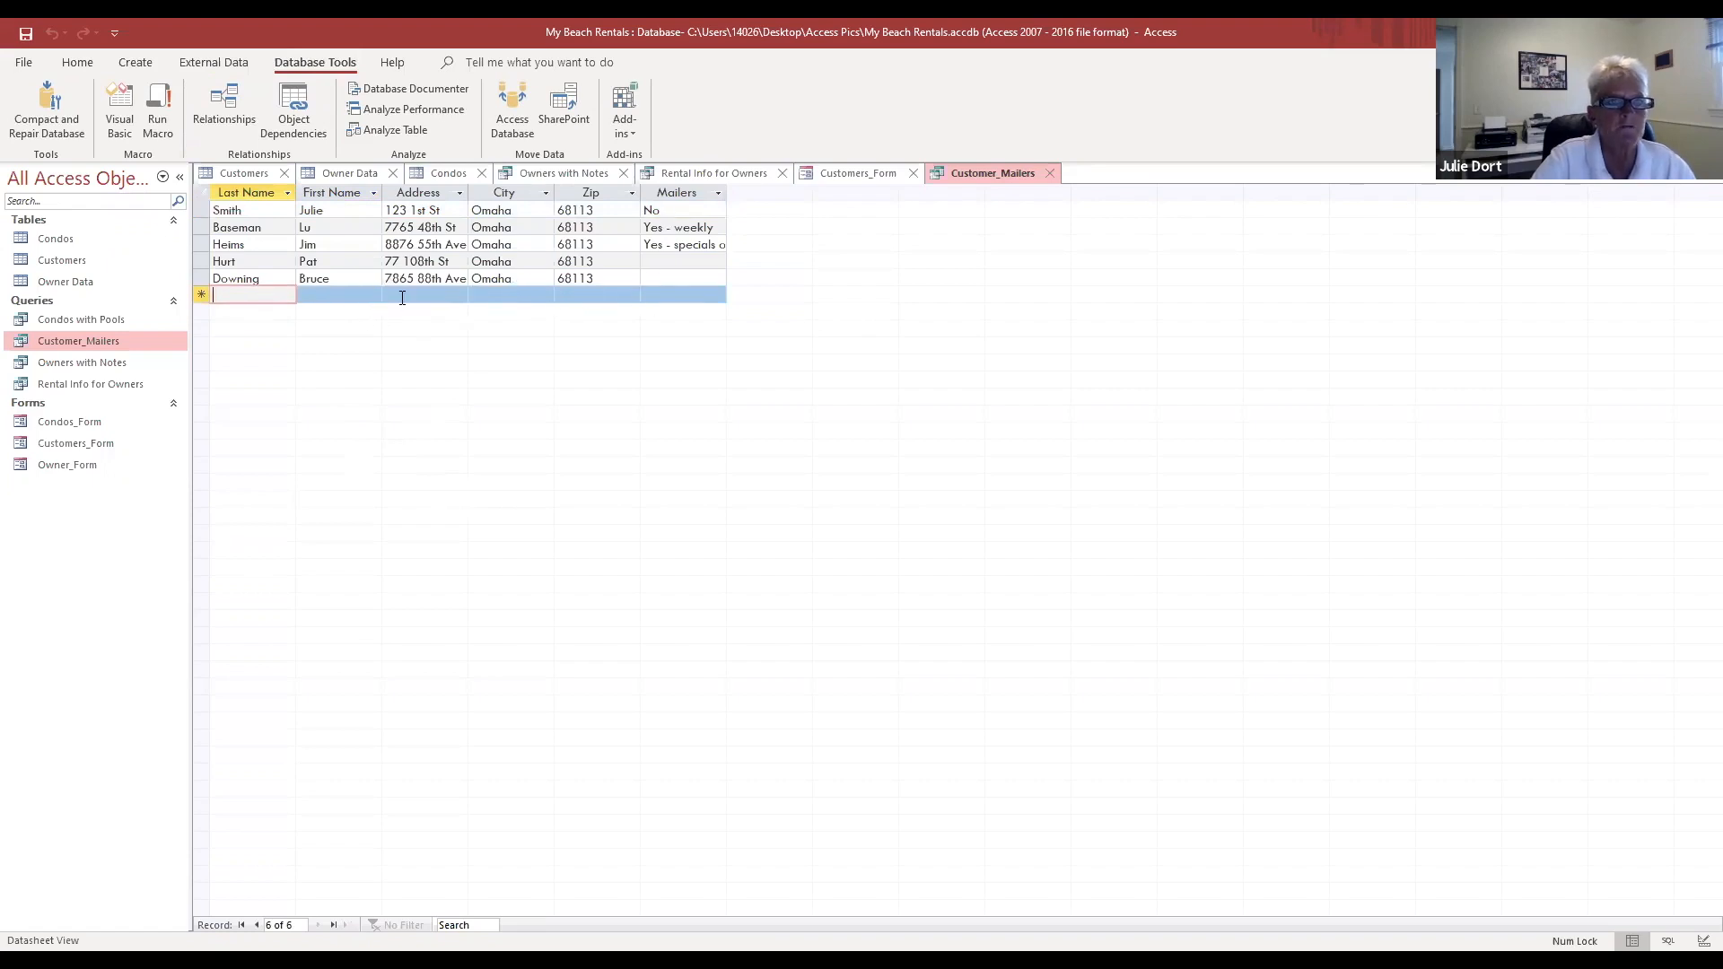
{"action": "left_click", "coordinate": [78, 63]}
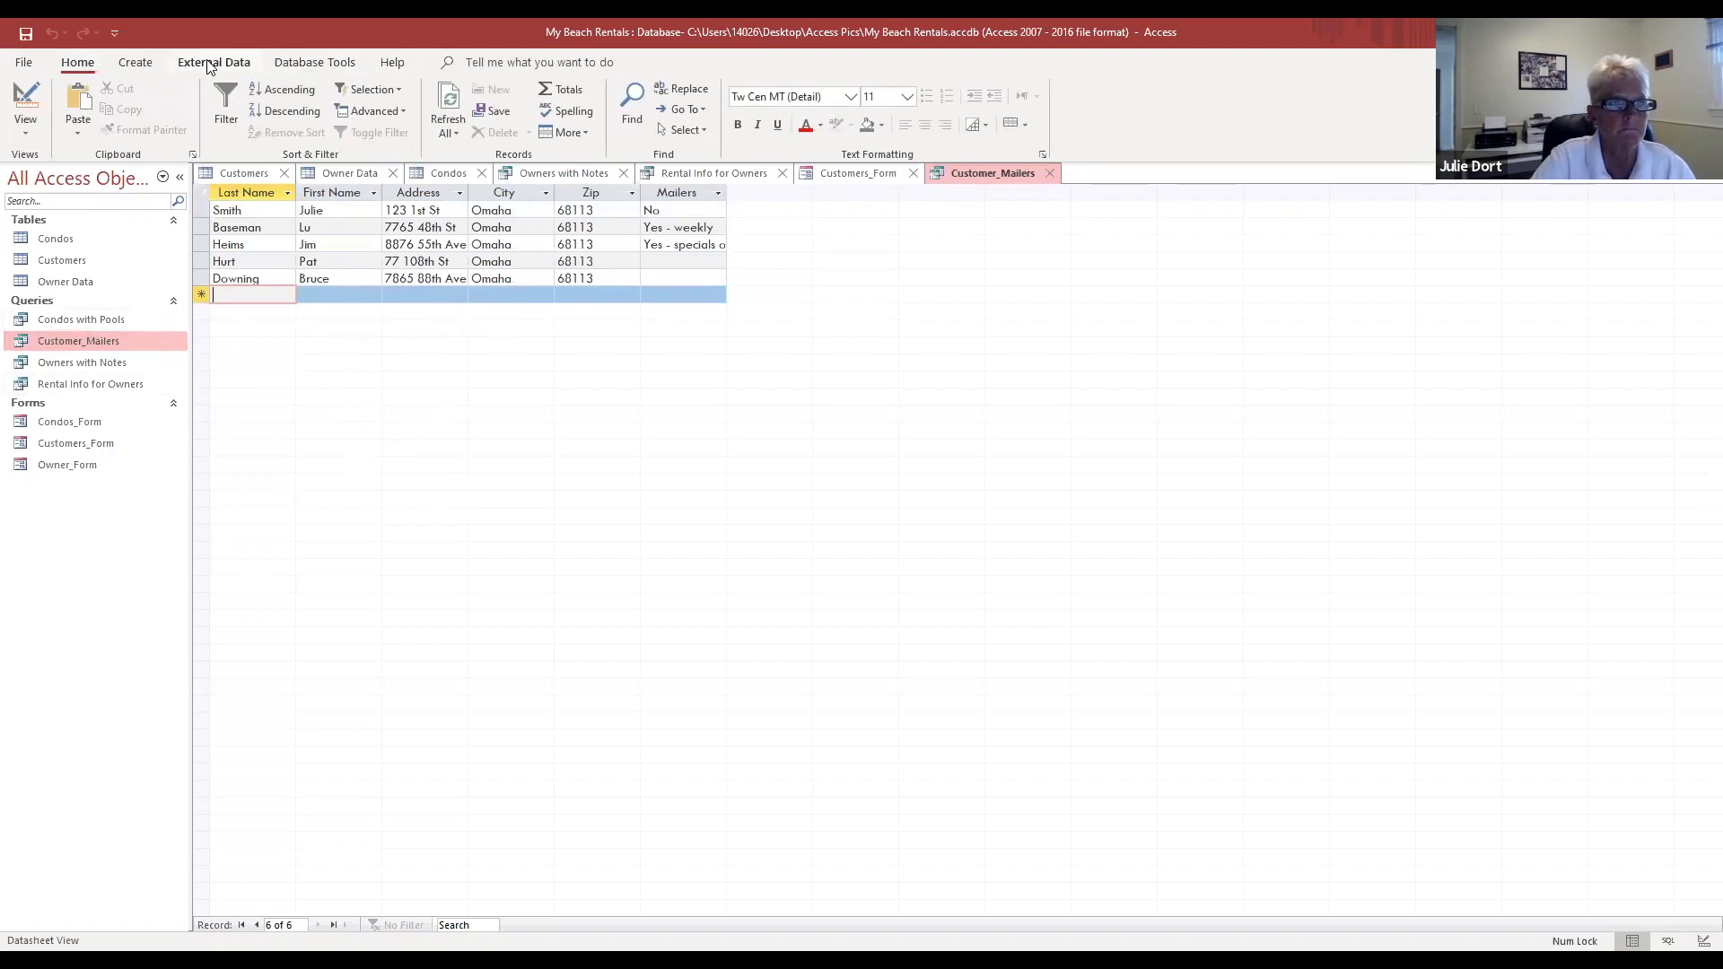
{"action": "left_click", "coordinate": [314, 67]}
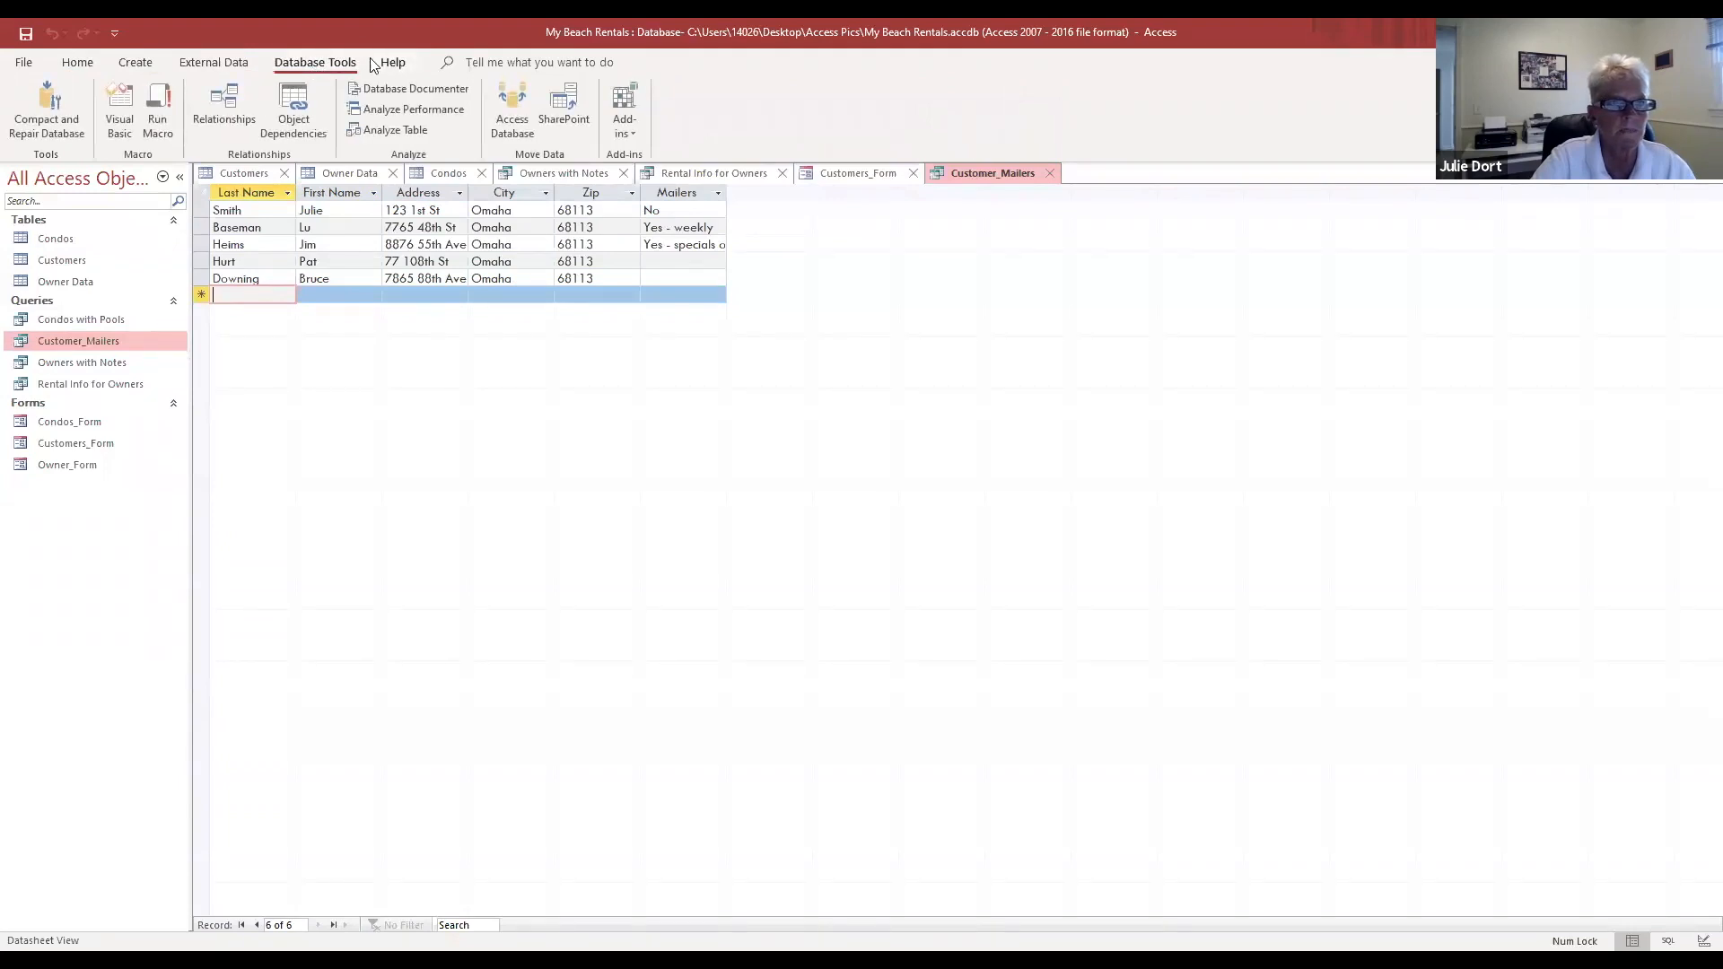
{"action": "left_click", "coordinate": [215, 67]}
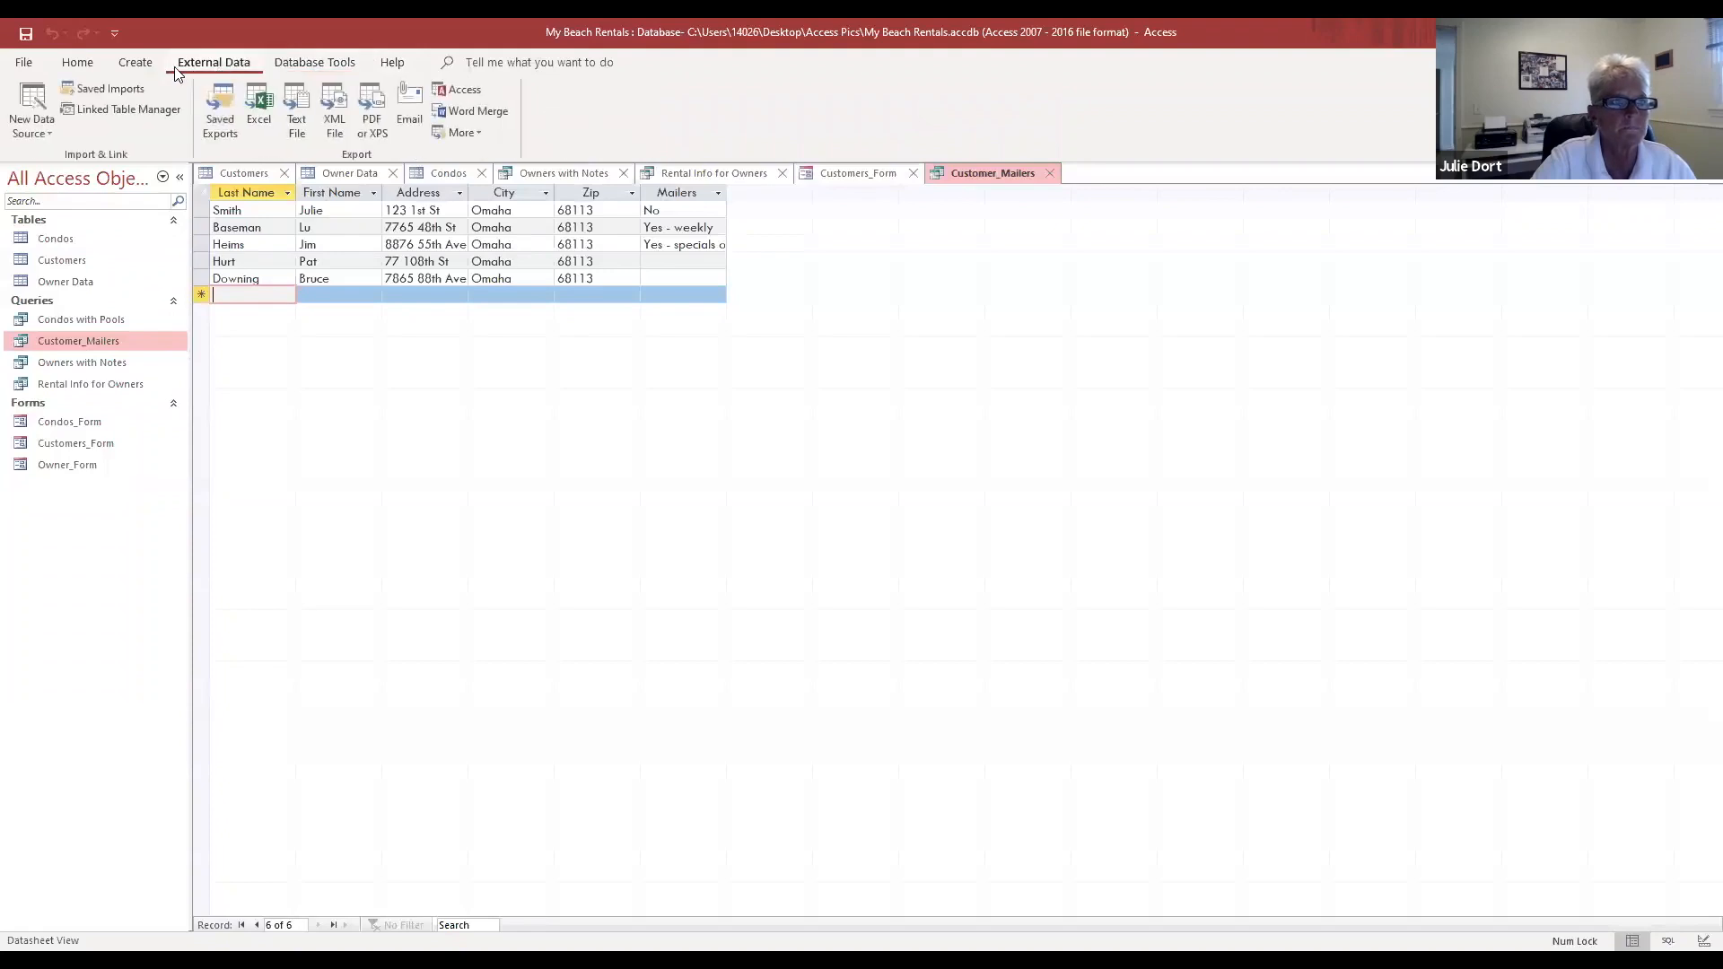
{"action": "left_click", "coordinate": [130, 62]}
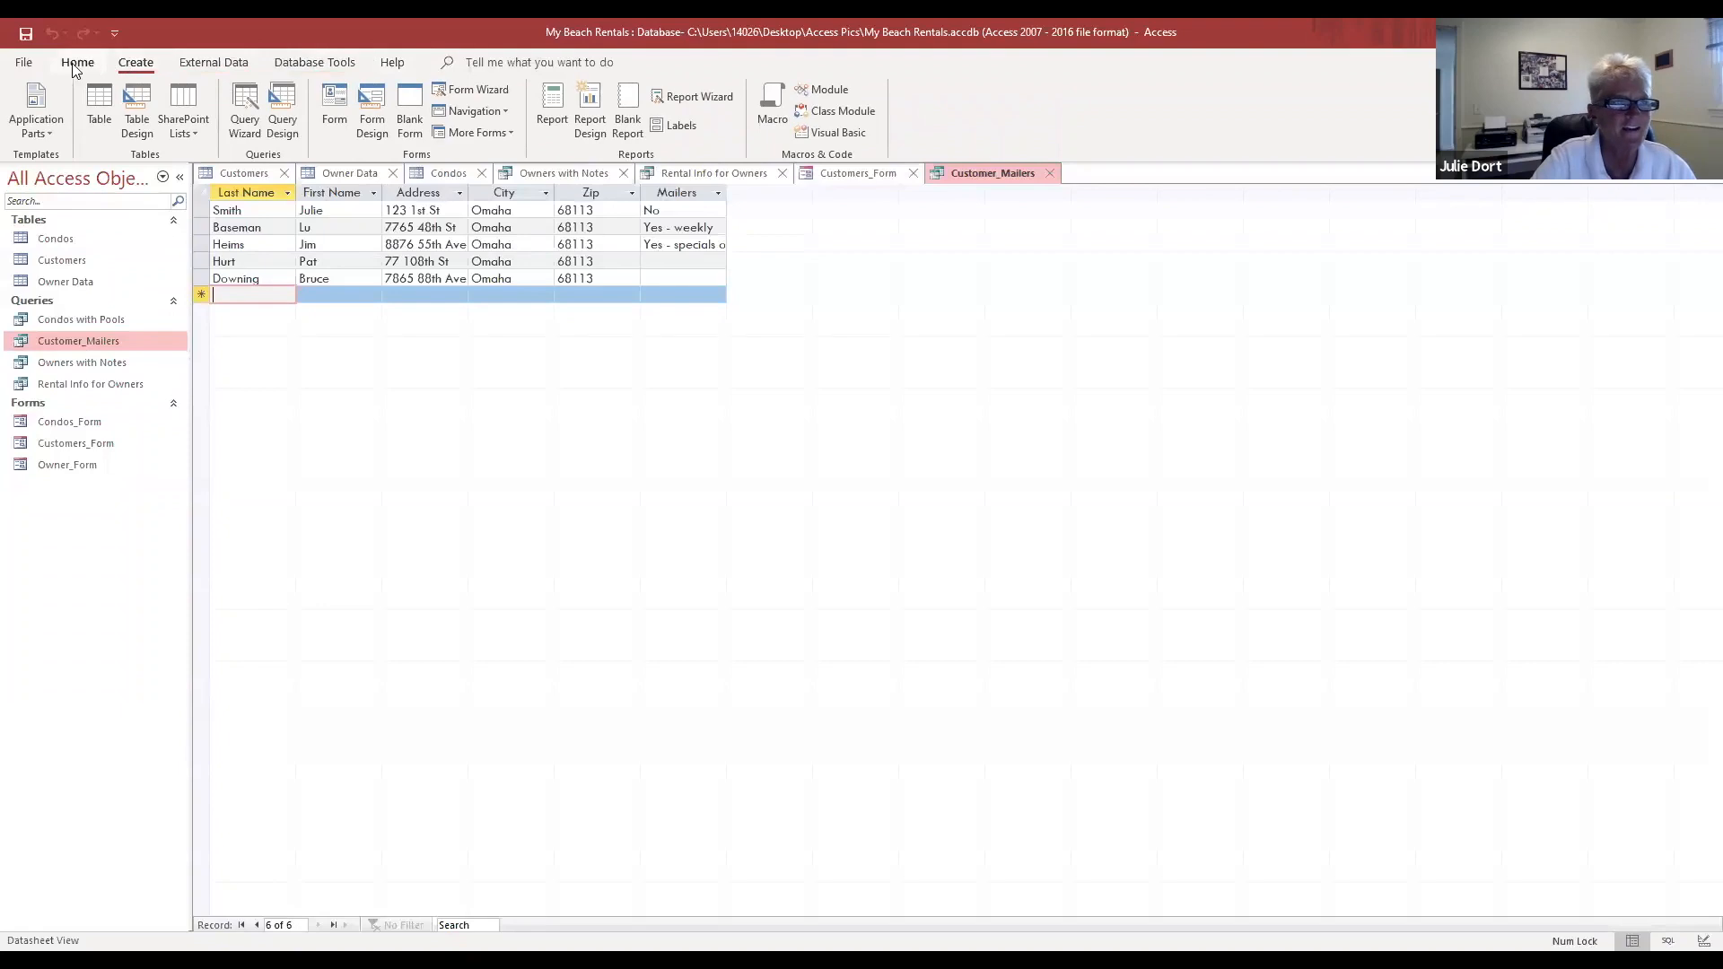
{"action": "left_click", "coordinate": [77, 63]}
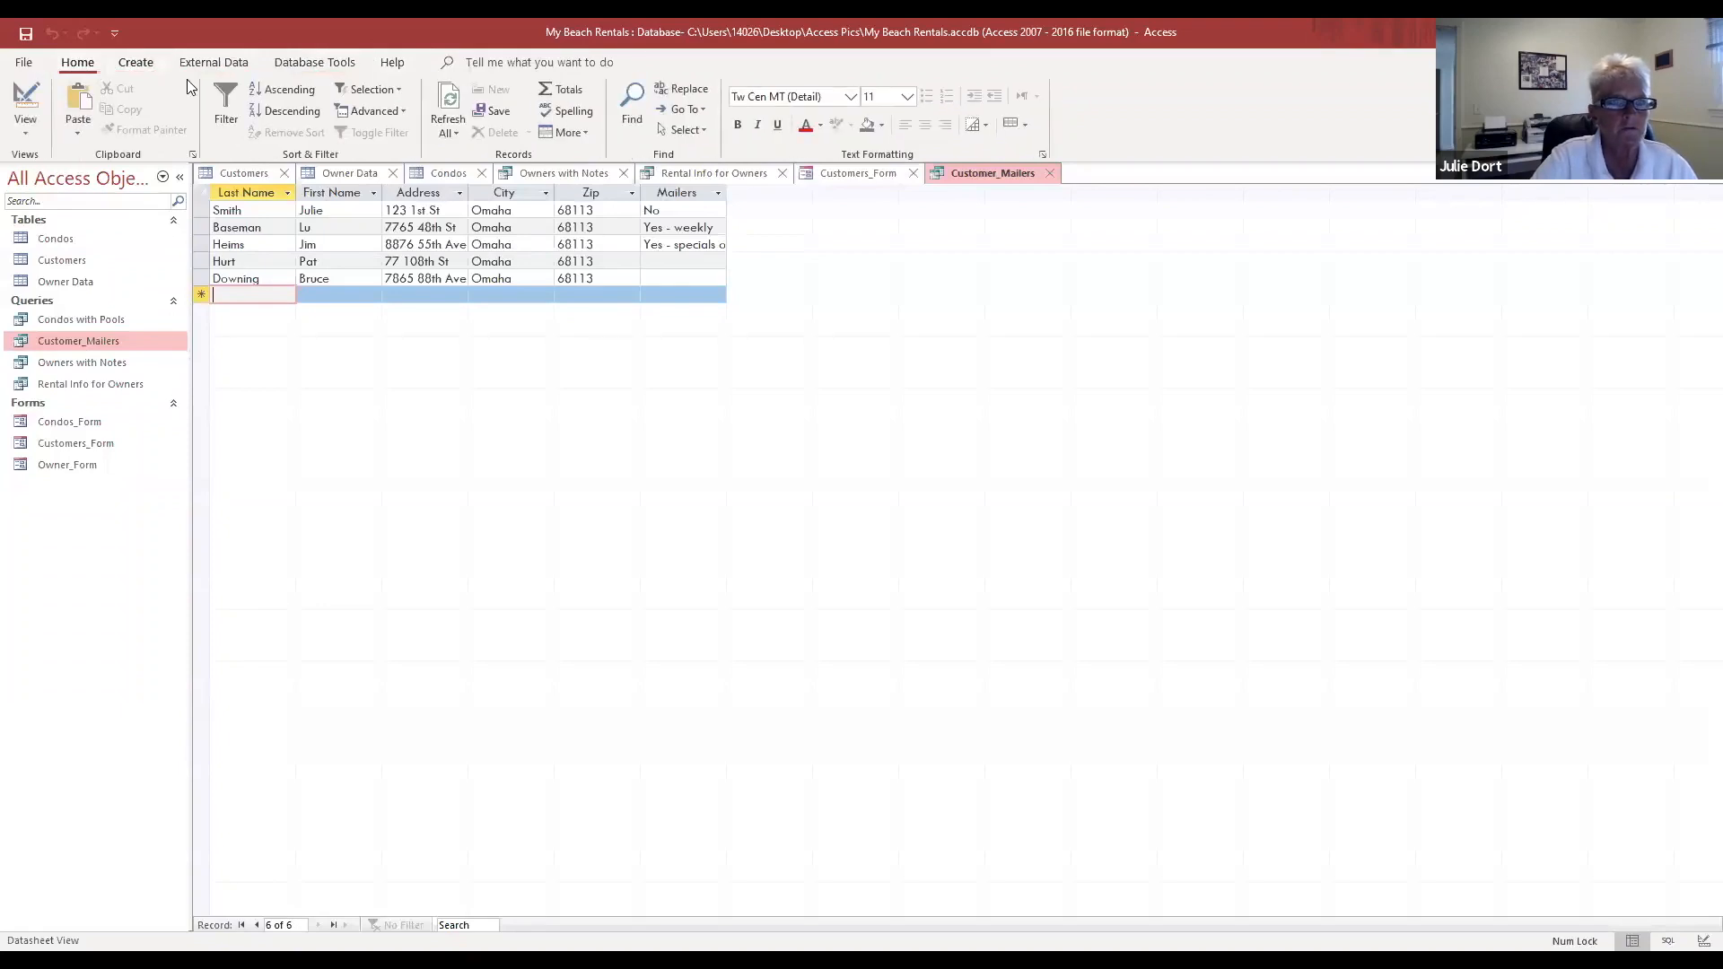
Step: Refresh the Customer_Mailers query results and open the query again to look for the new customer
{"action": "left_click", "coordinate": [454, 95]}
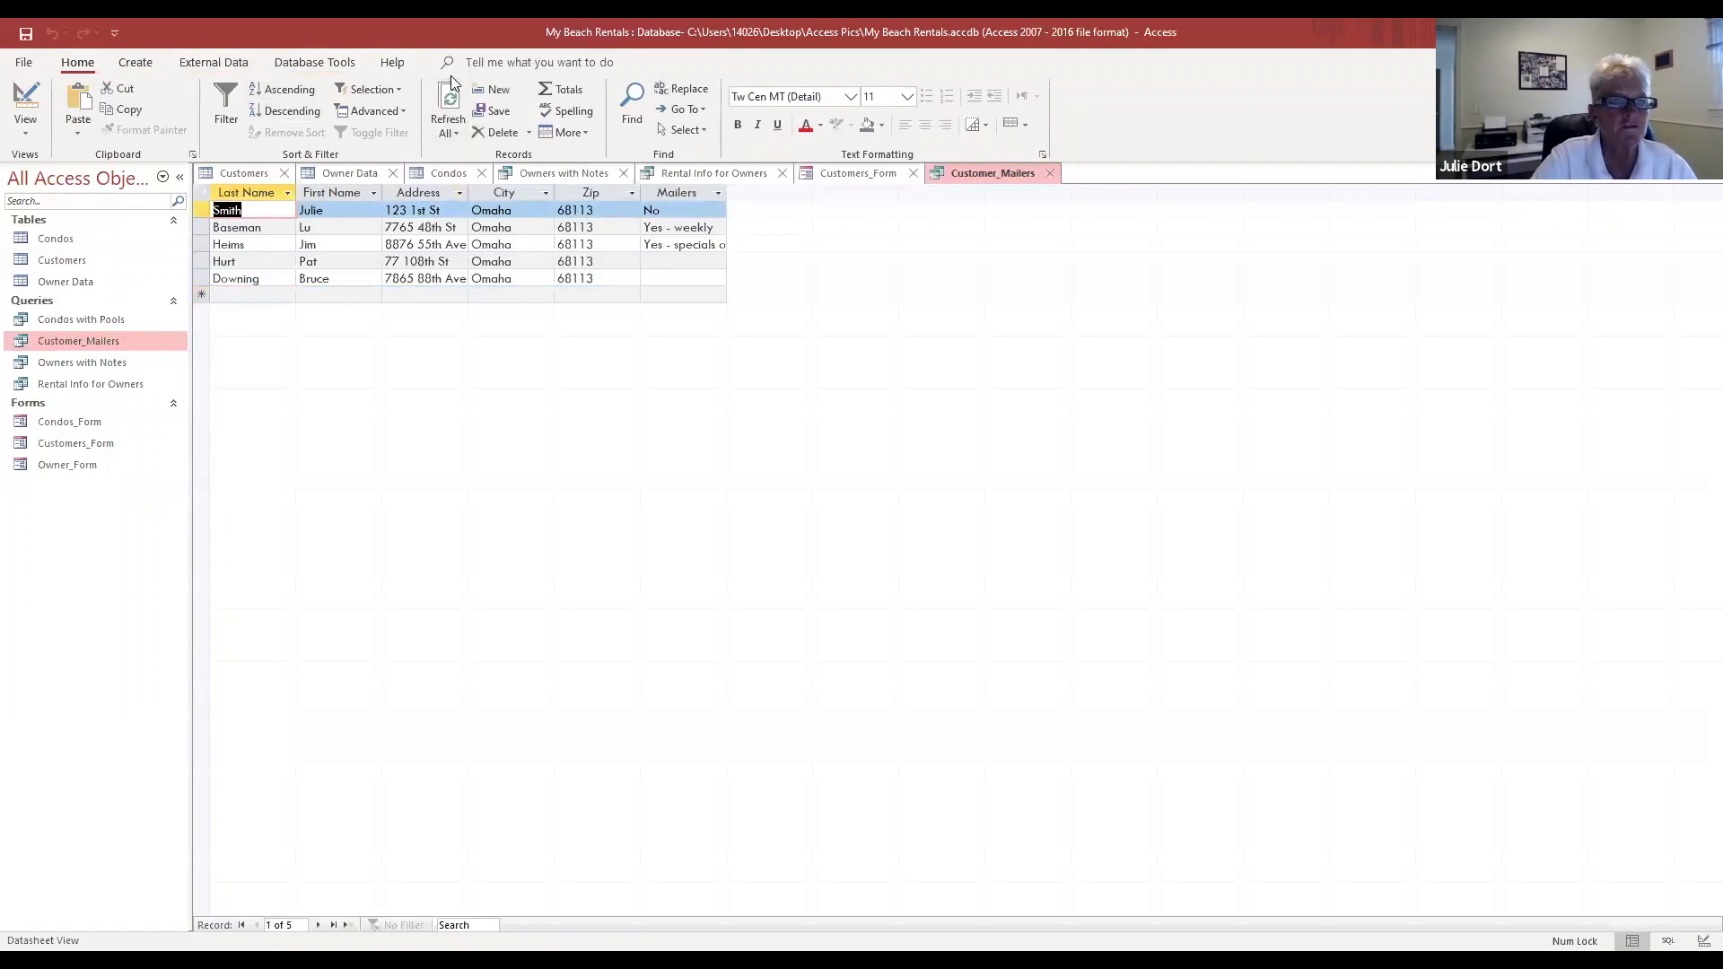
{"action": "left_click", "coordinate": [458, 135]}
{"action": "left_click", "coordinate": [469, 159]}
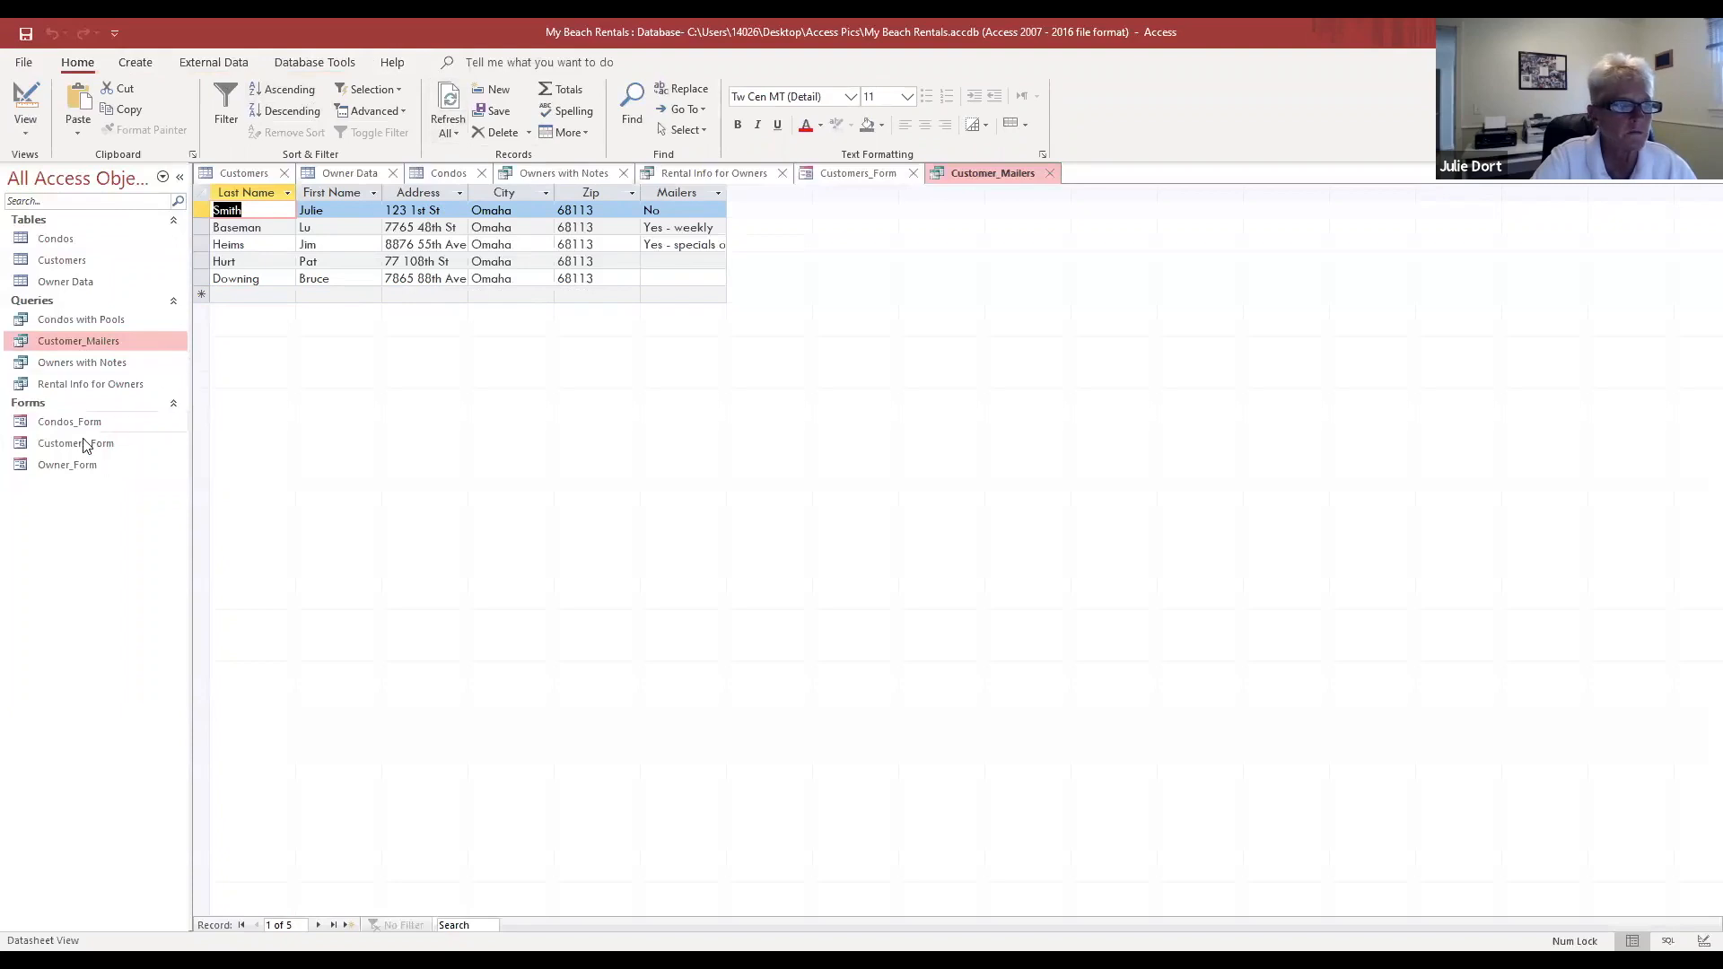
{"action": "double_click", "coordinate": [94, 341]}
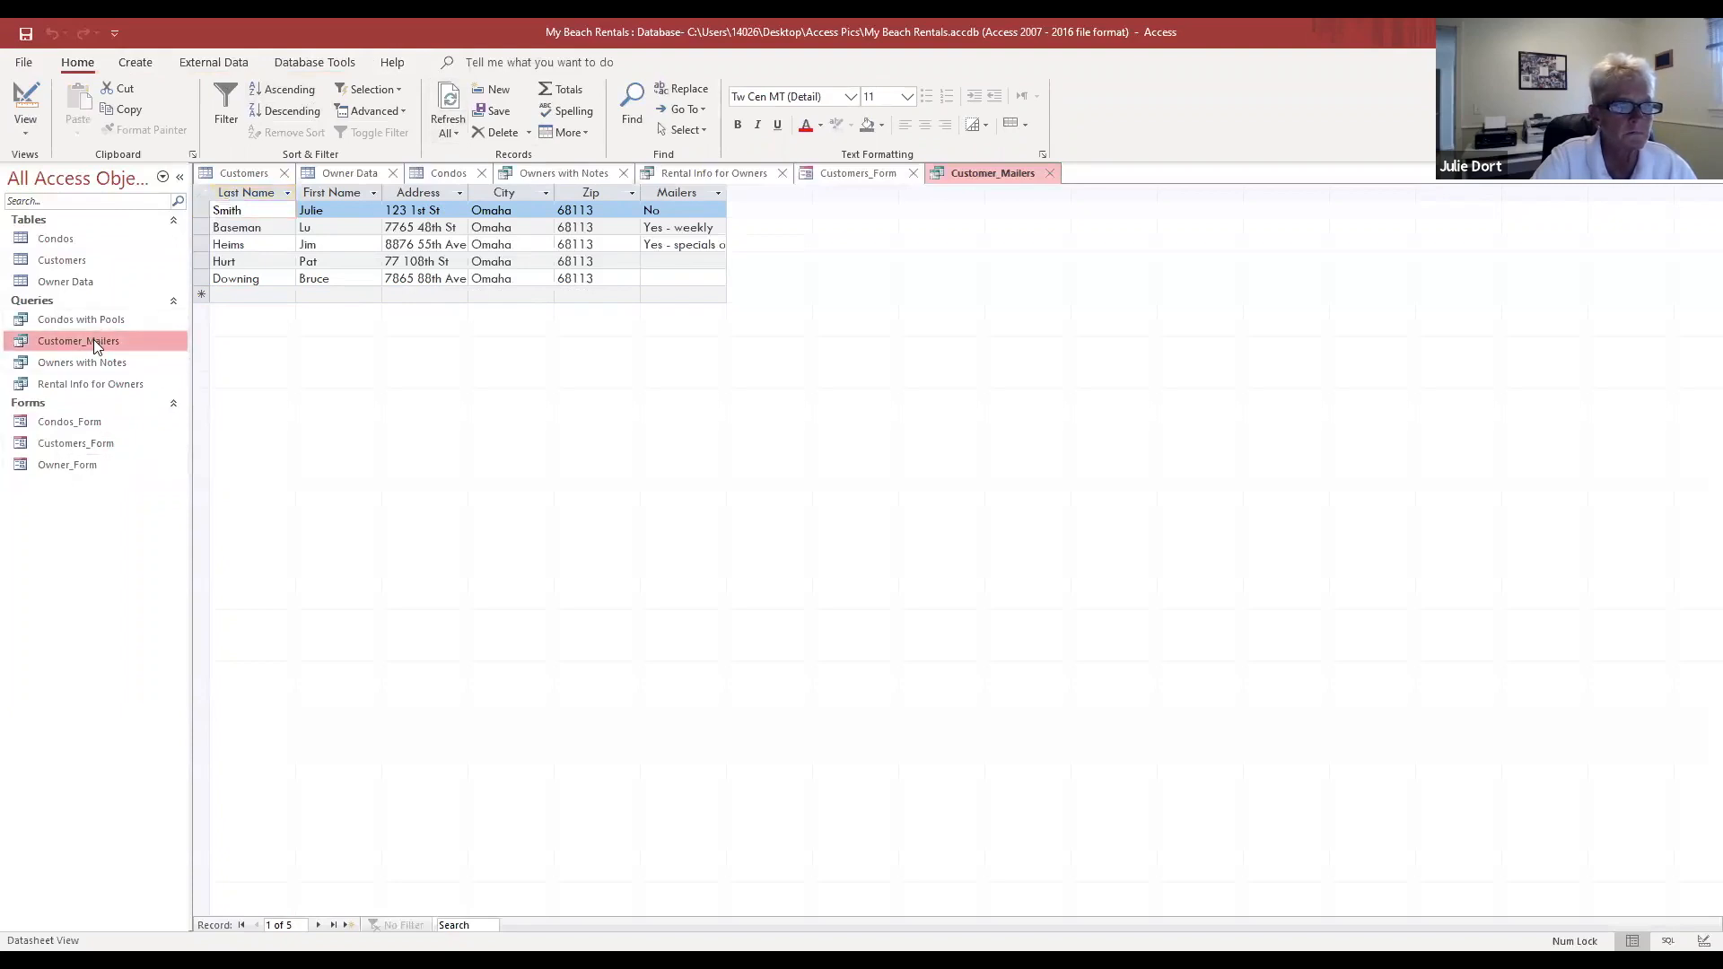
{"action": "left_click", "coordinate": [134, 65]}
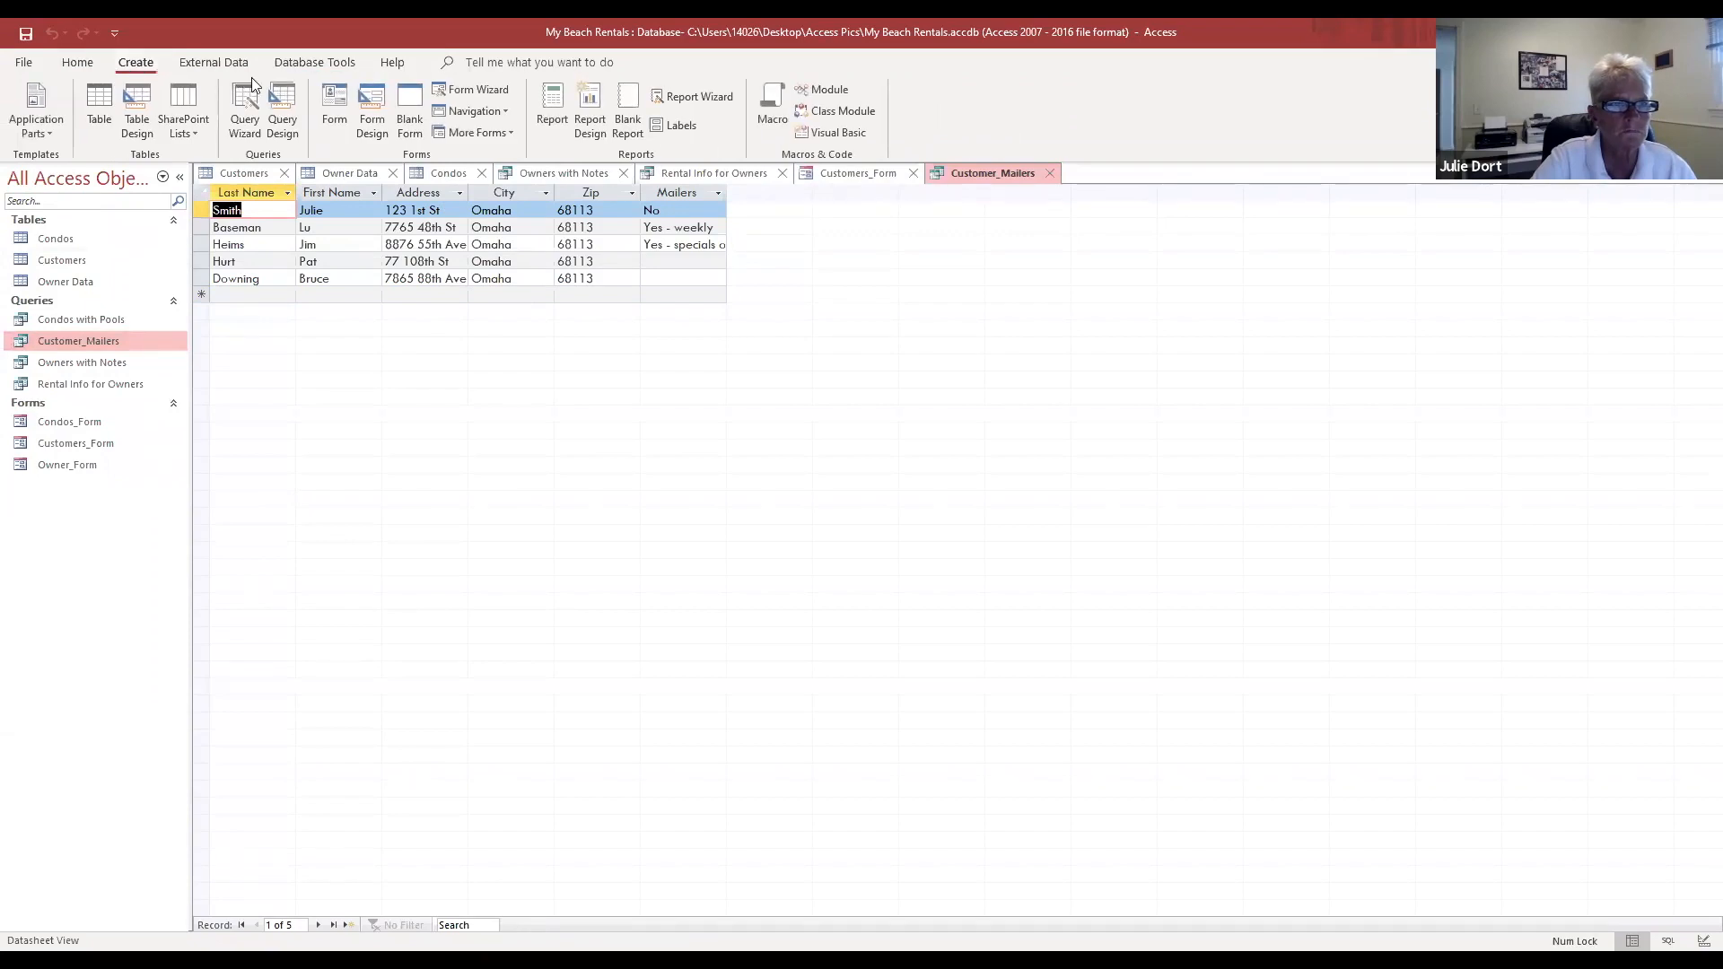
{"action": "left_click", "coordinate": [293, 98]}
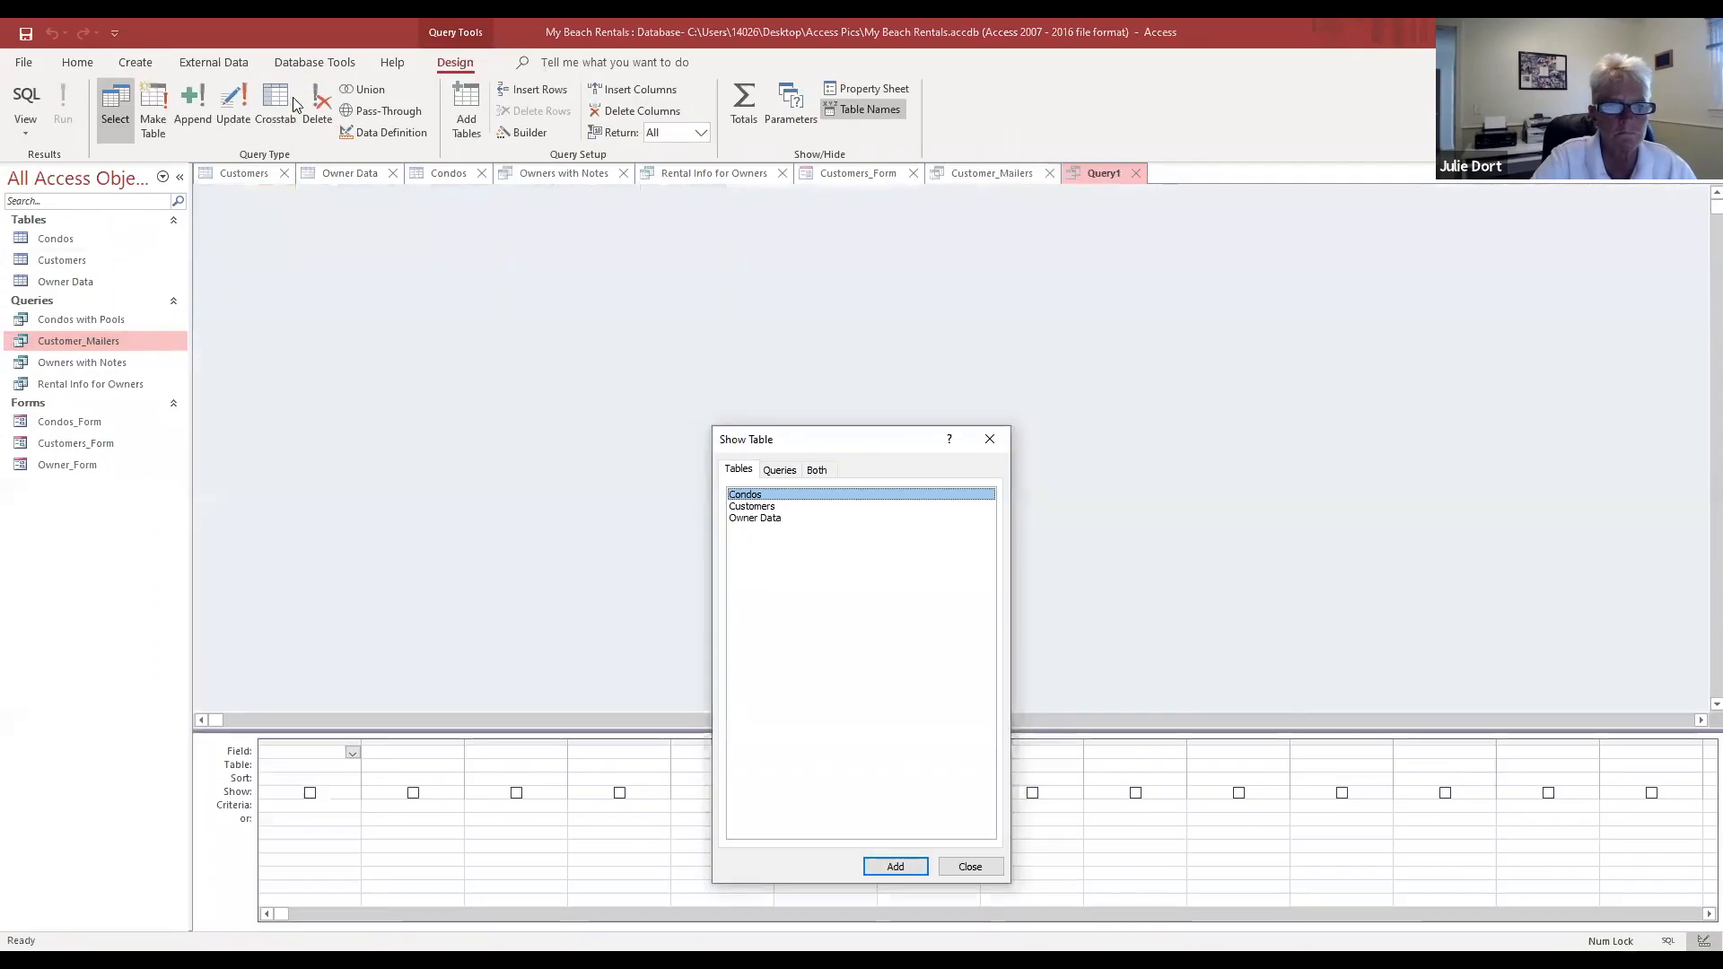
{"action": "left_click_drag", "start_coordinate": [844, 435], "coordinate": [778, 247]}
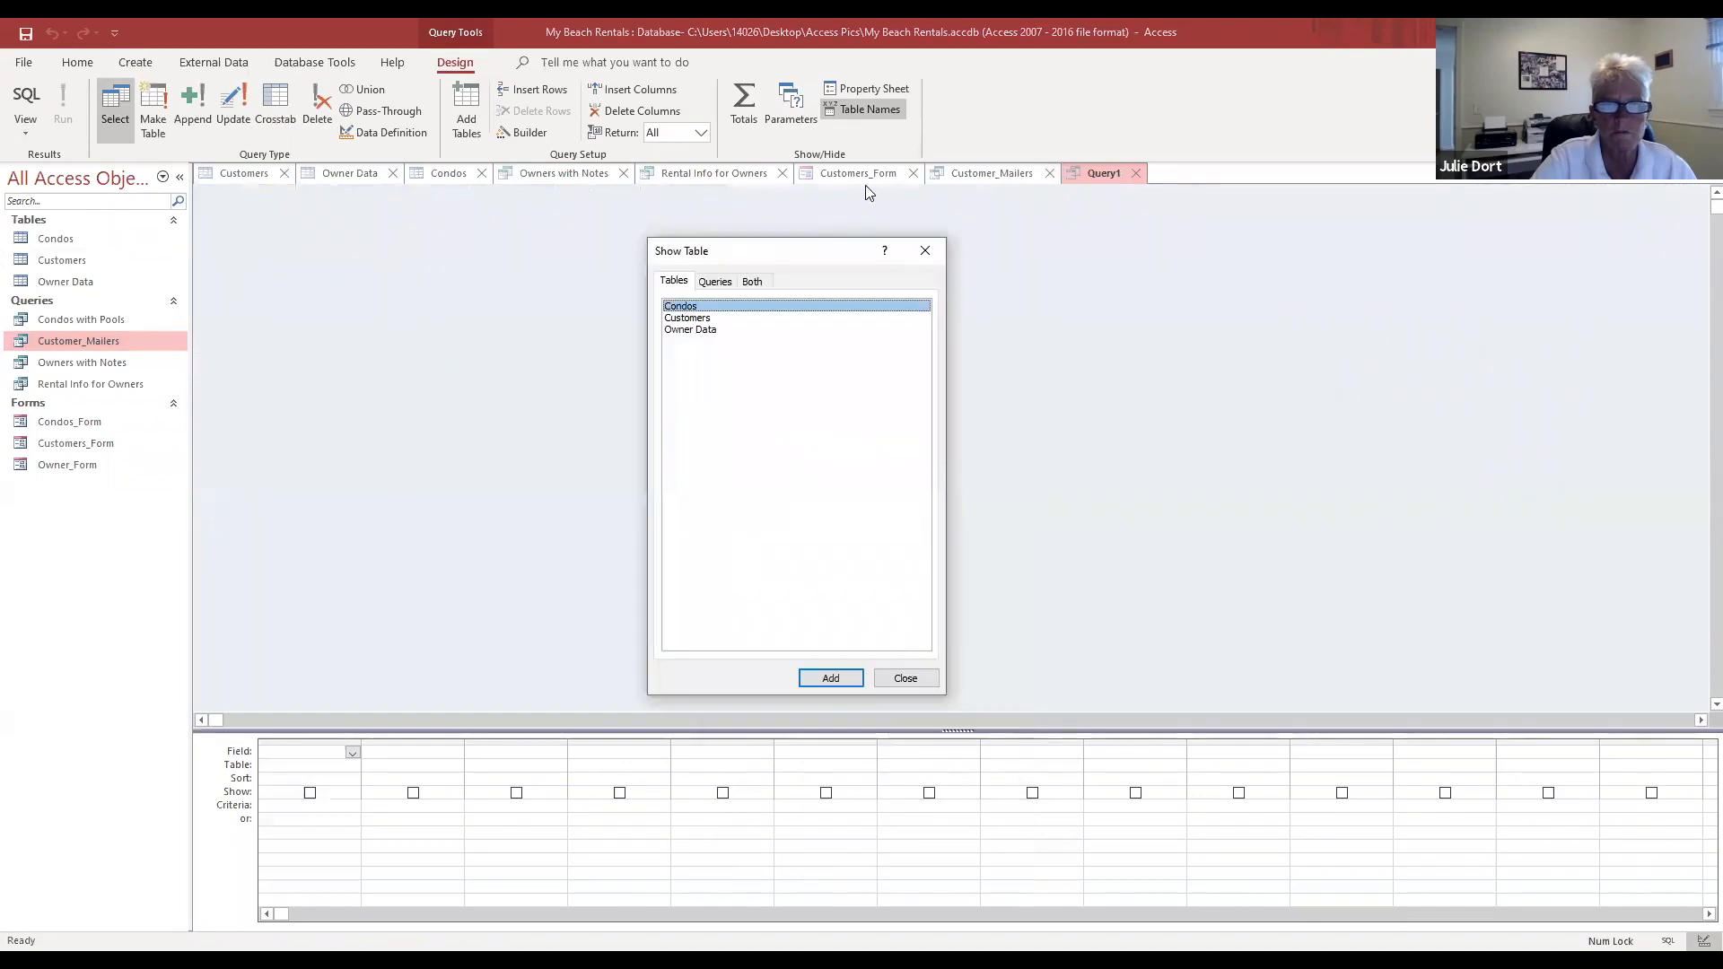
{"action": "left_click", "coordinate": [911, 680]}
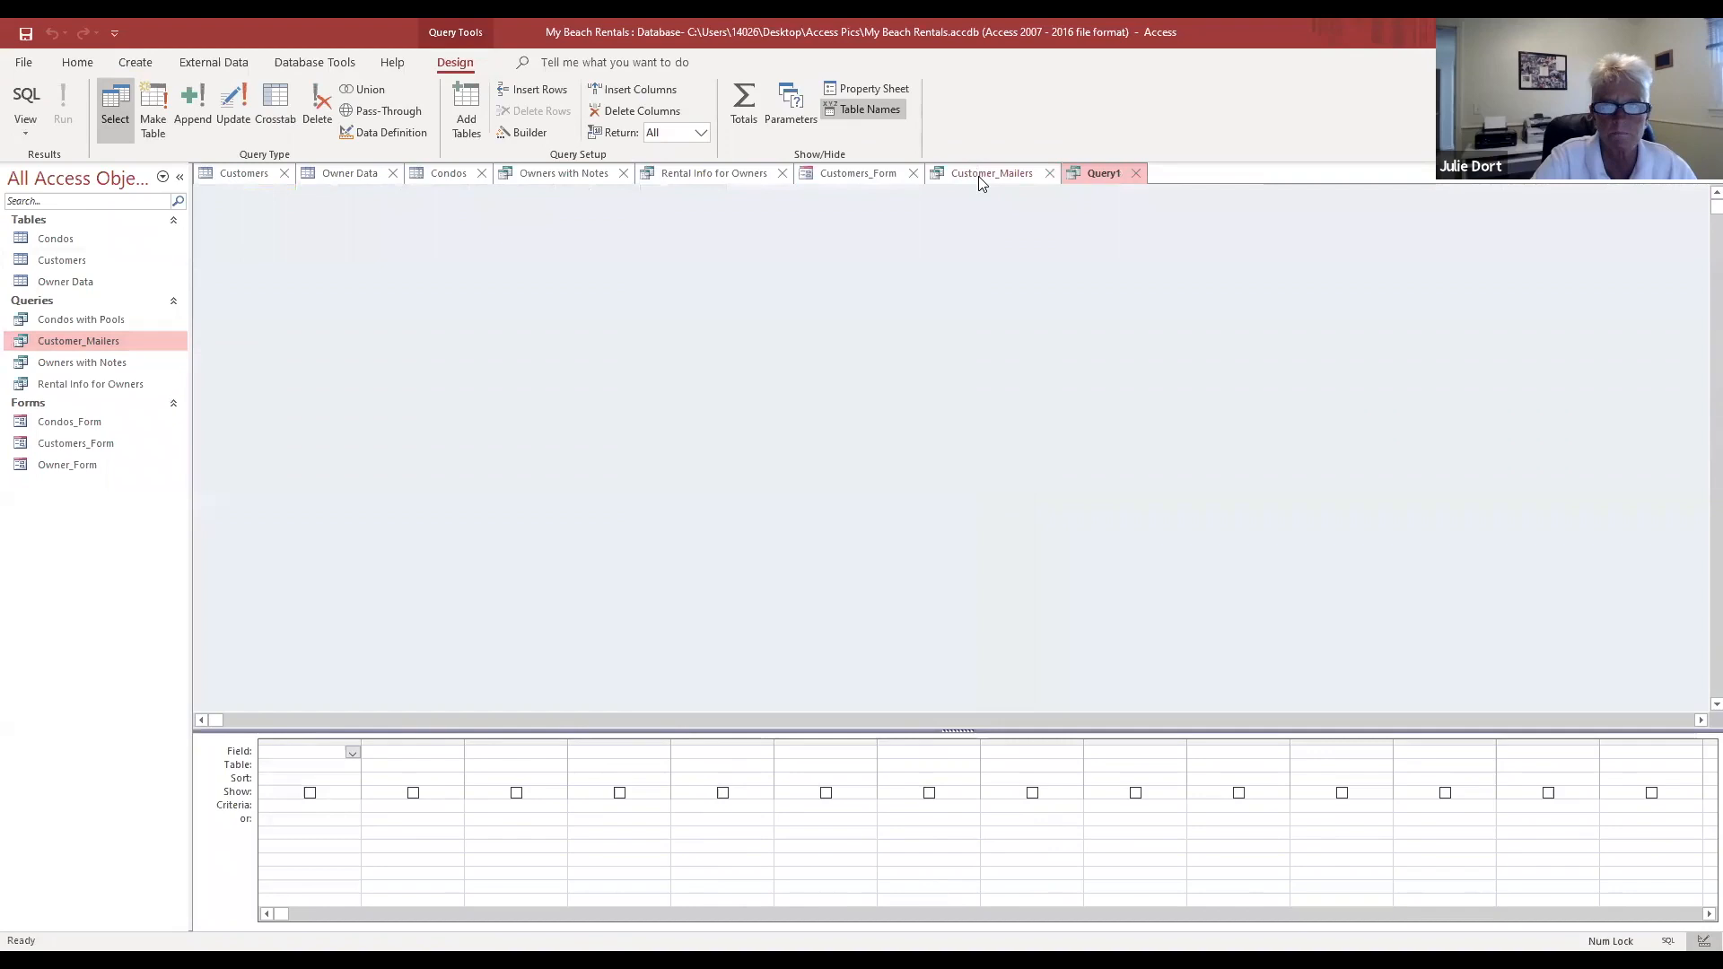
{"action": "left_click", "coordinate": [978, 176]}
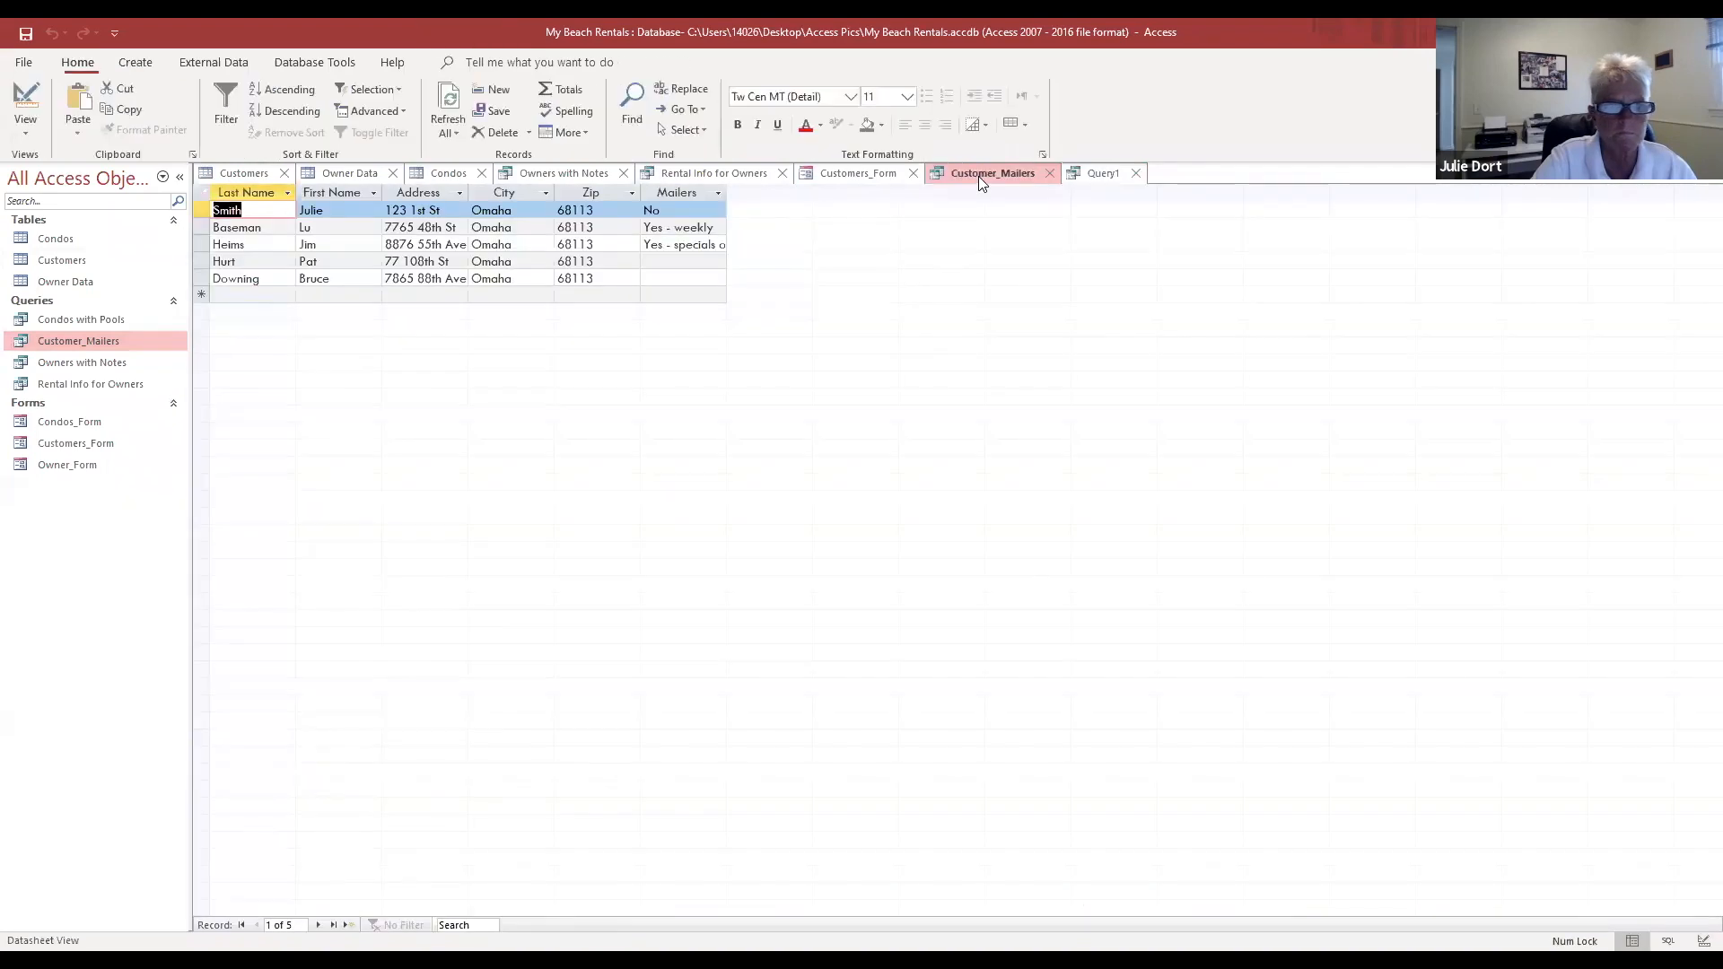
{"action": "left_click", "coordinate": [688, 279]}
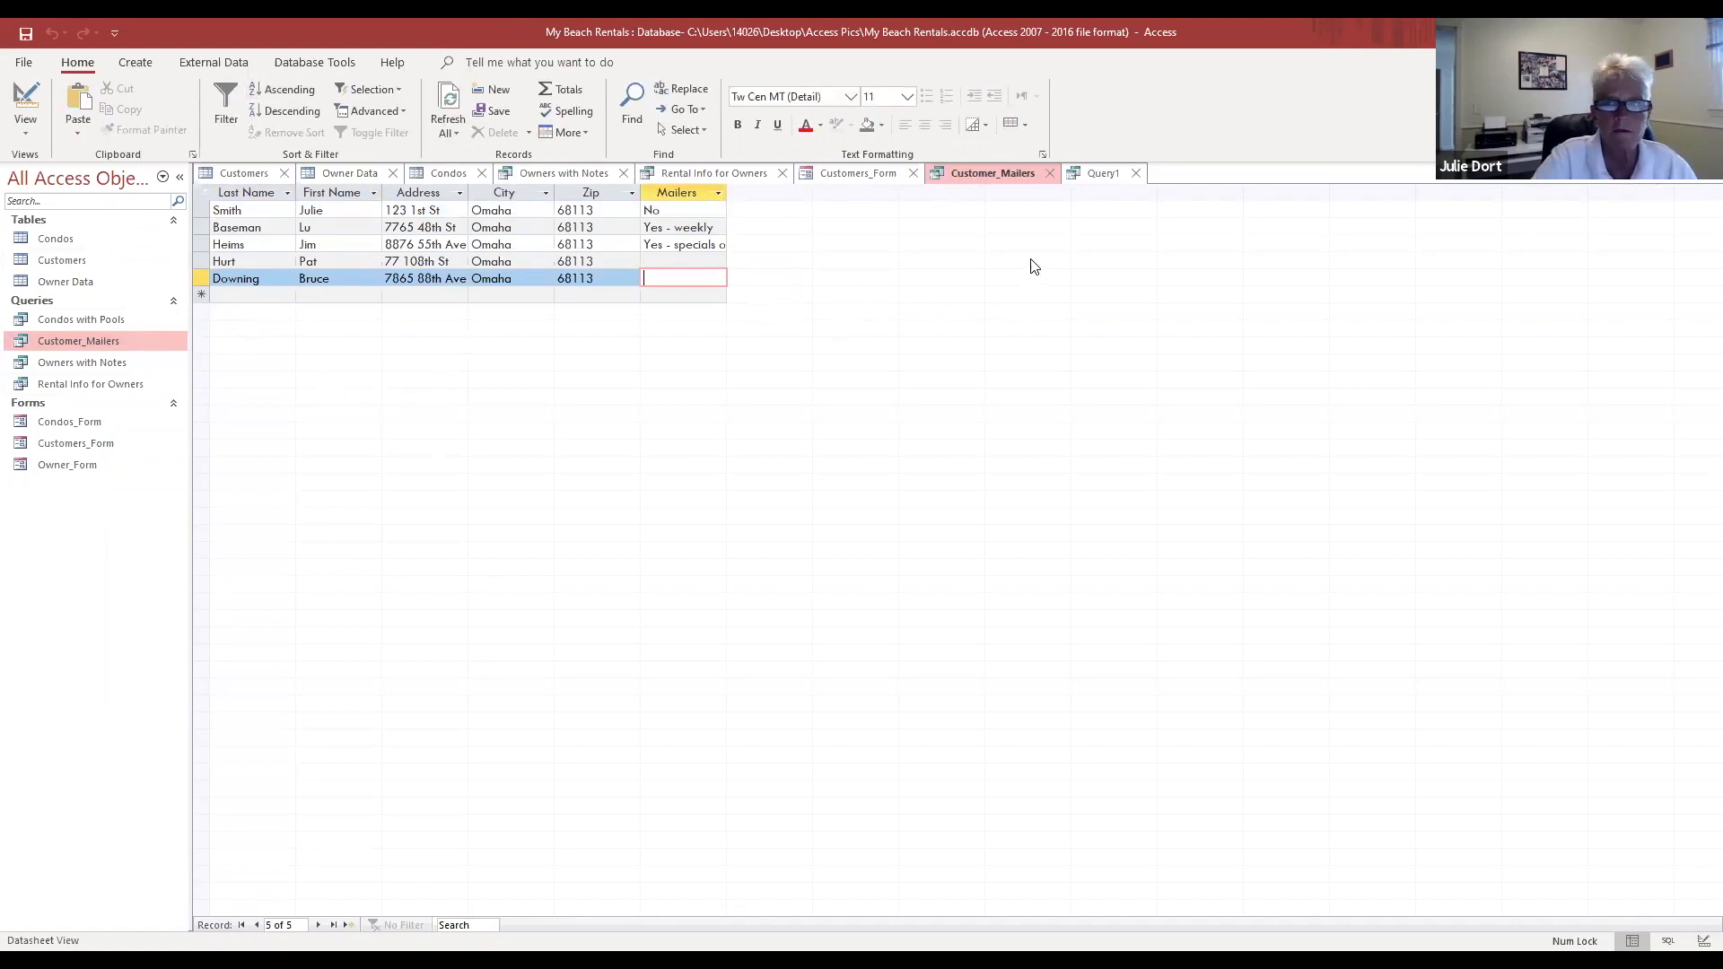
{"action": "left_click", "coordinate": [1101, 177]}
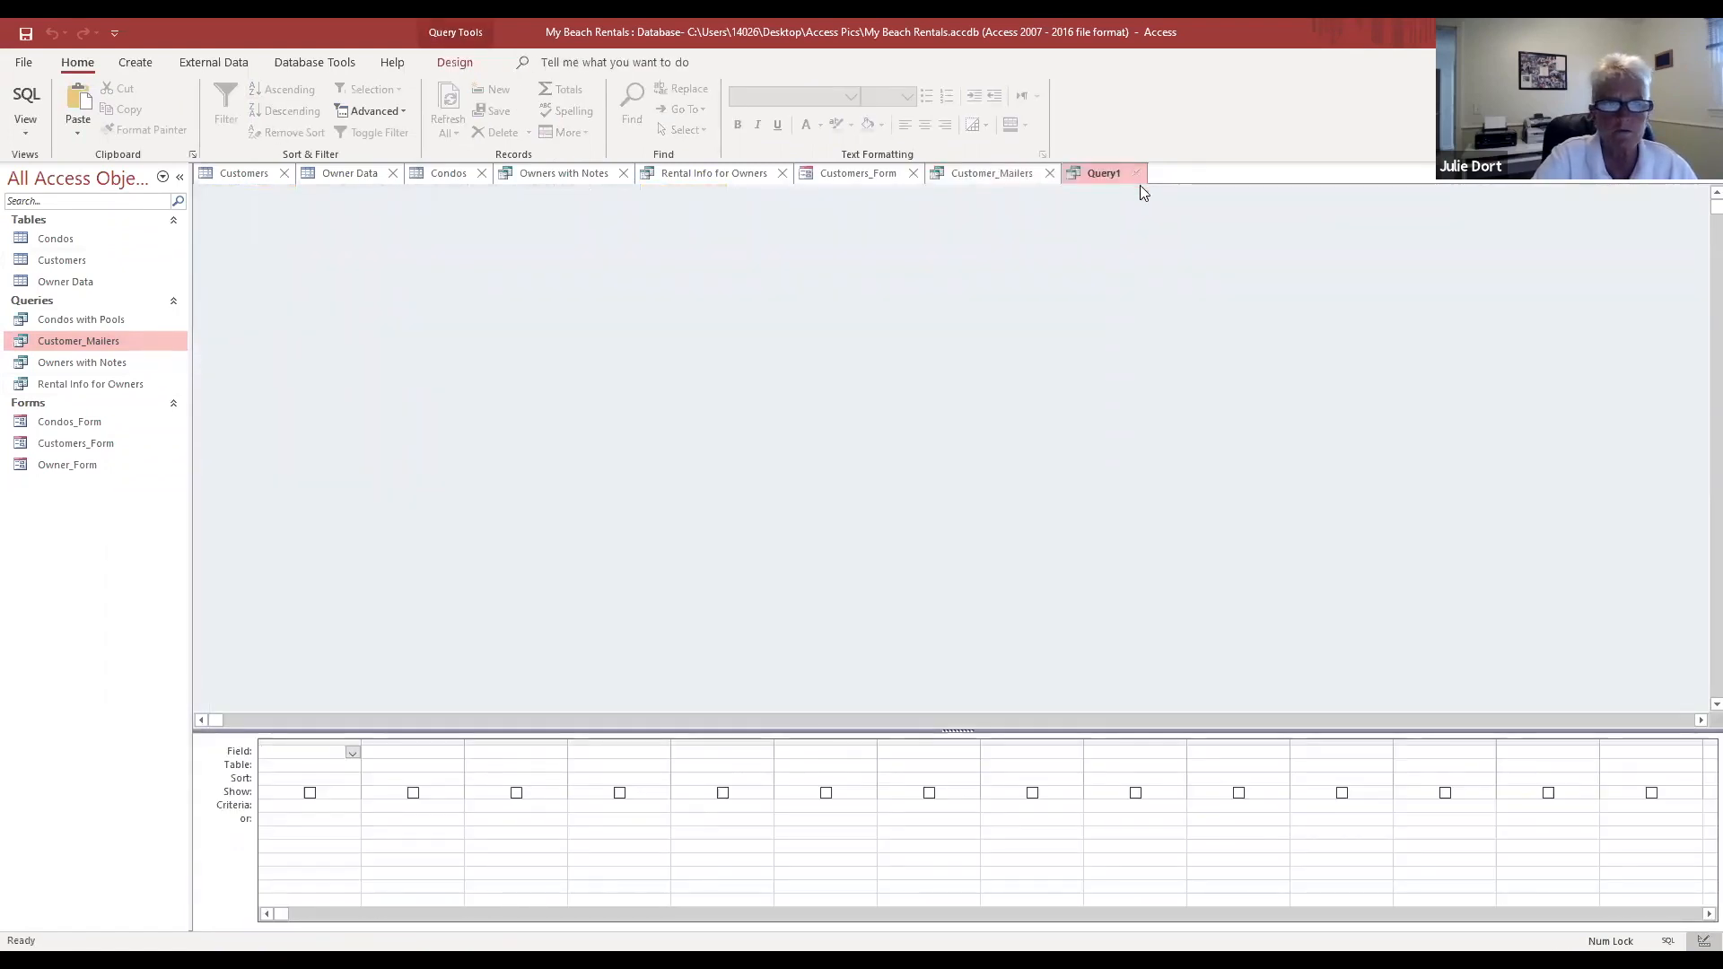
{"action": "left_click", "coordinate": [1135, 173]}
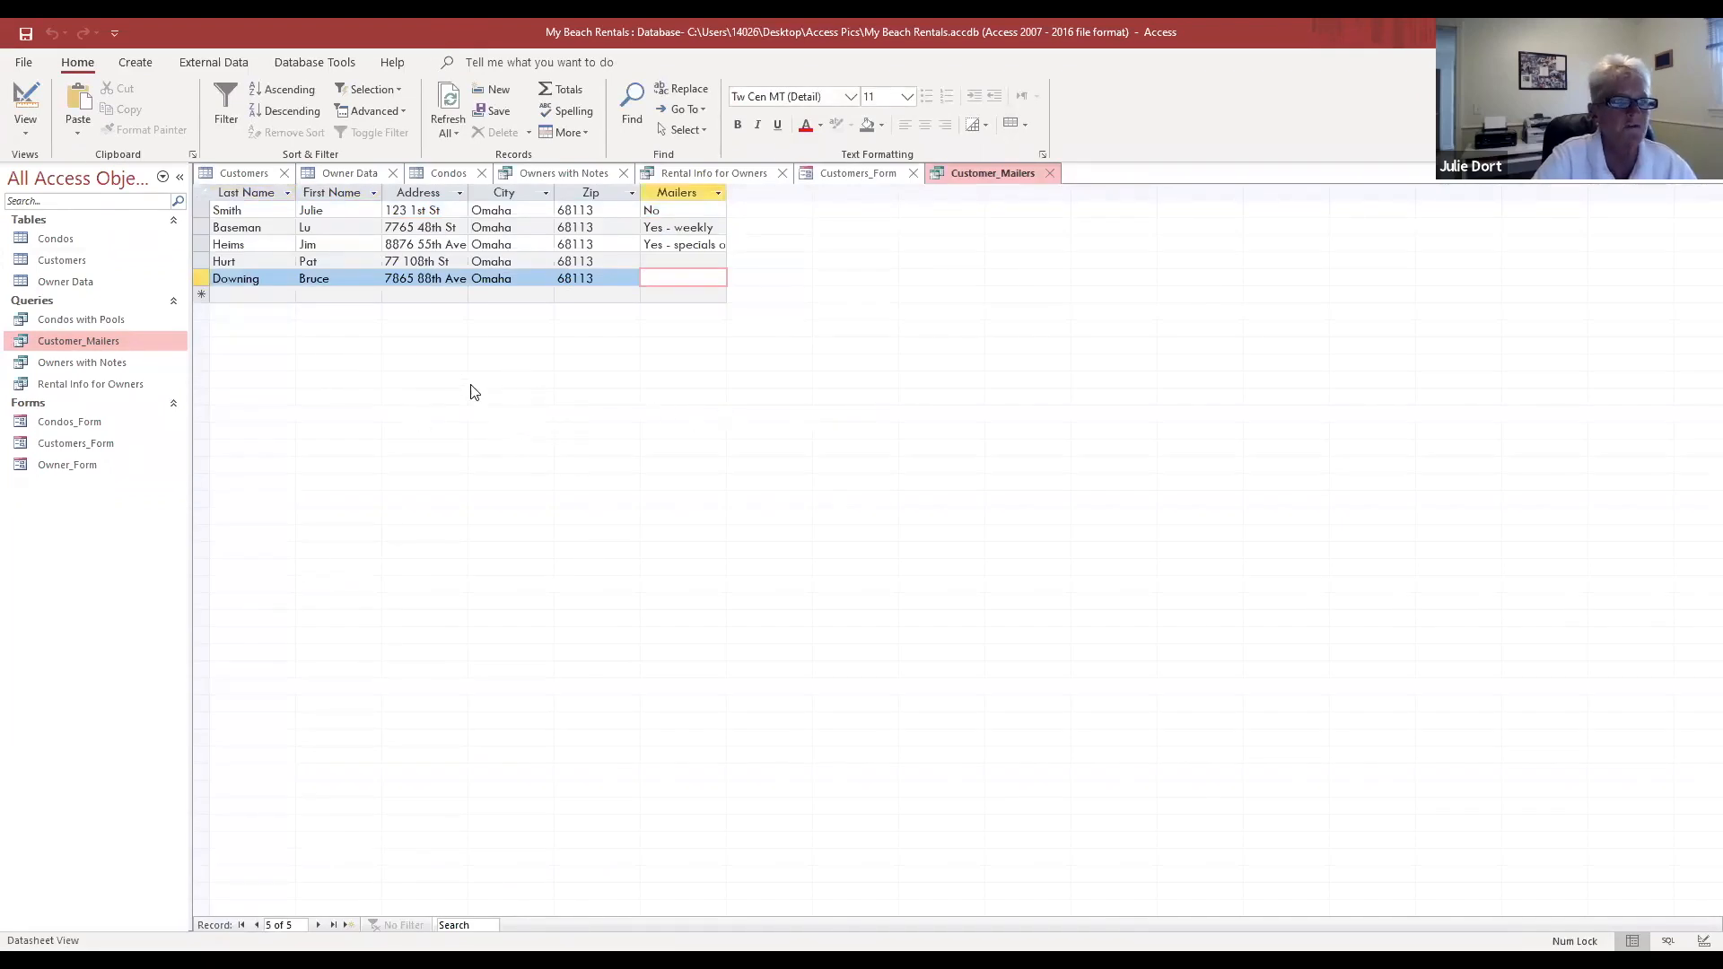
Step: Close all open queries, forms and tables, saving the layout changes to the Owner Data table
{"action": "left_click", "coordinate": [100, 322]}
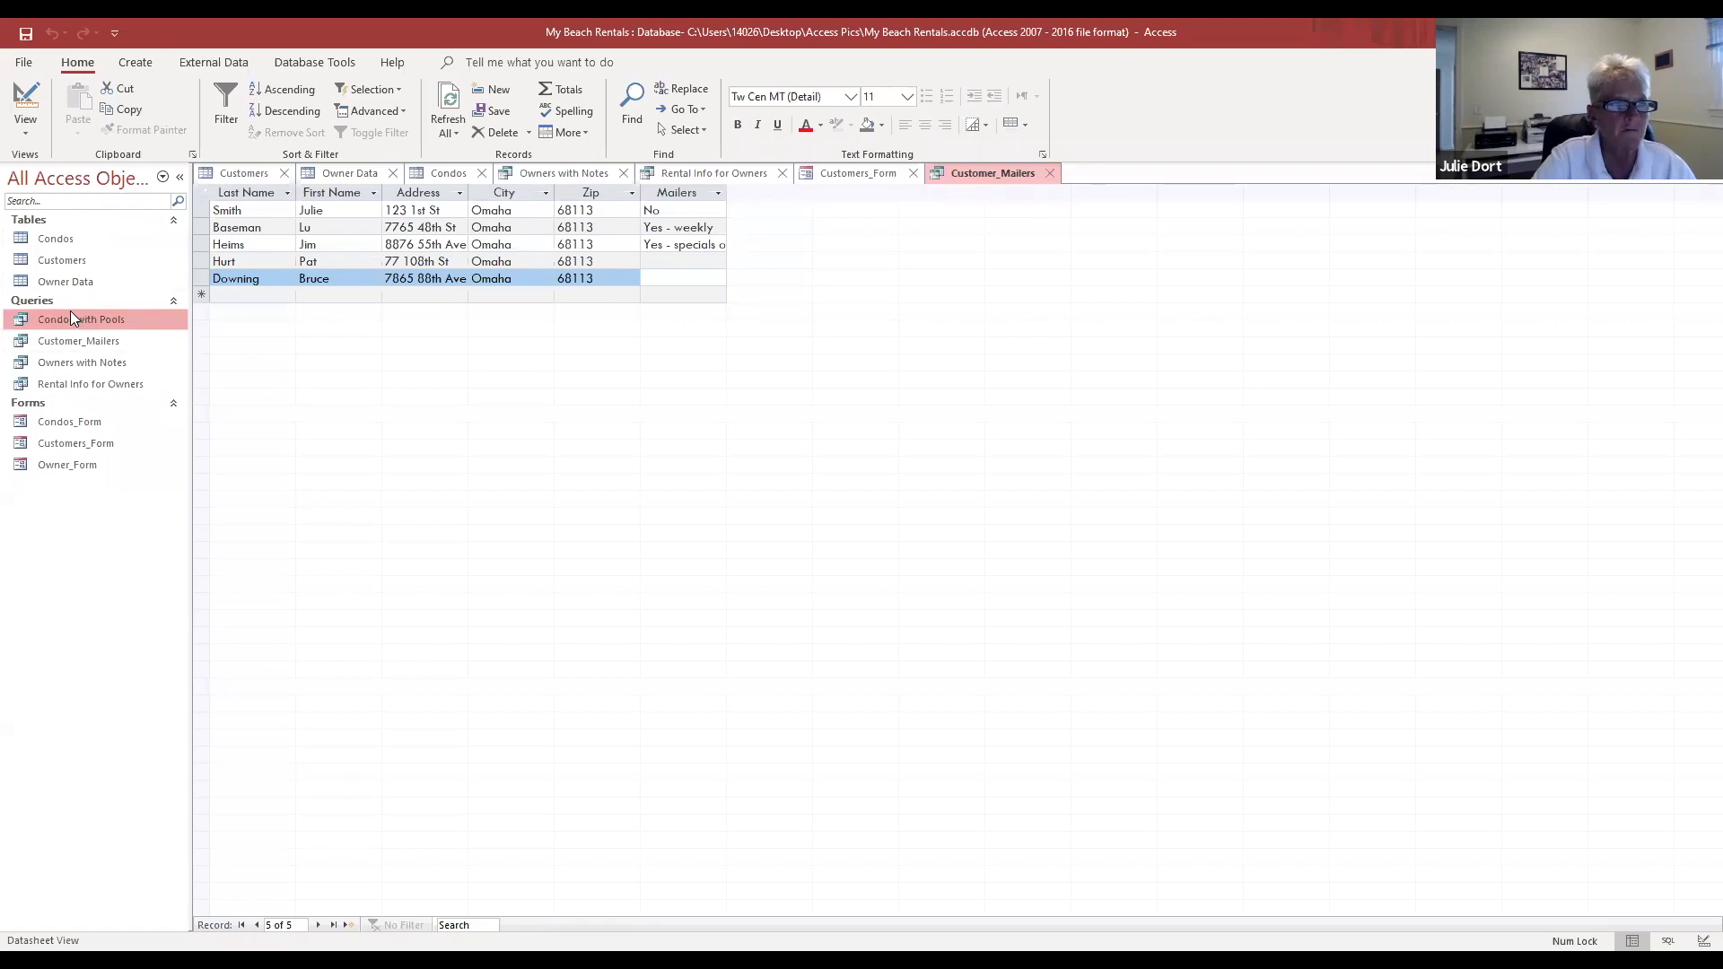
{"action": "left_click", "coordinate": [1043, 172]}
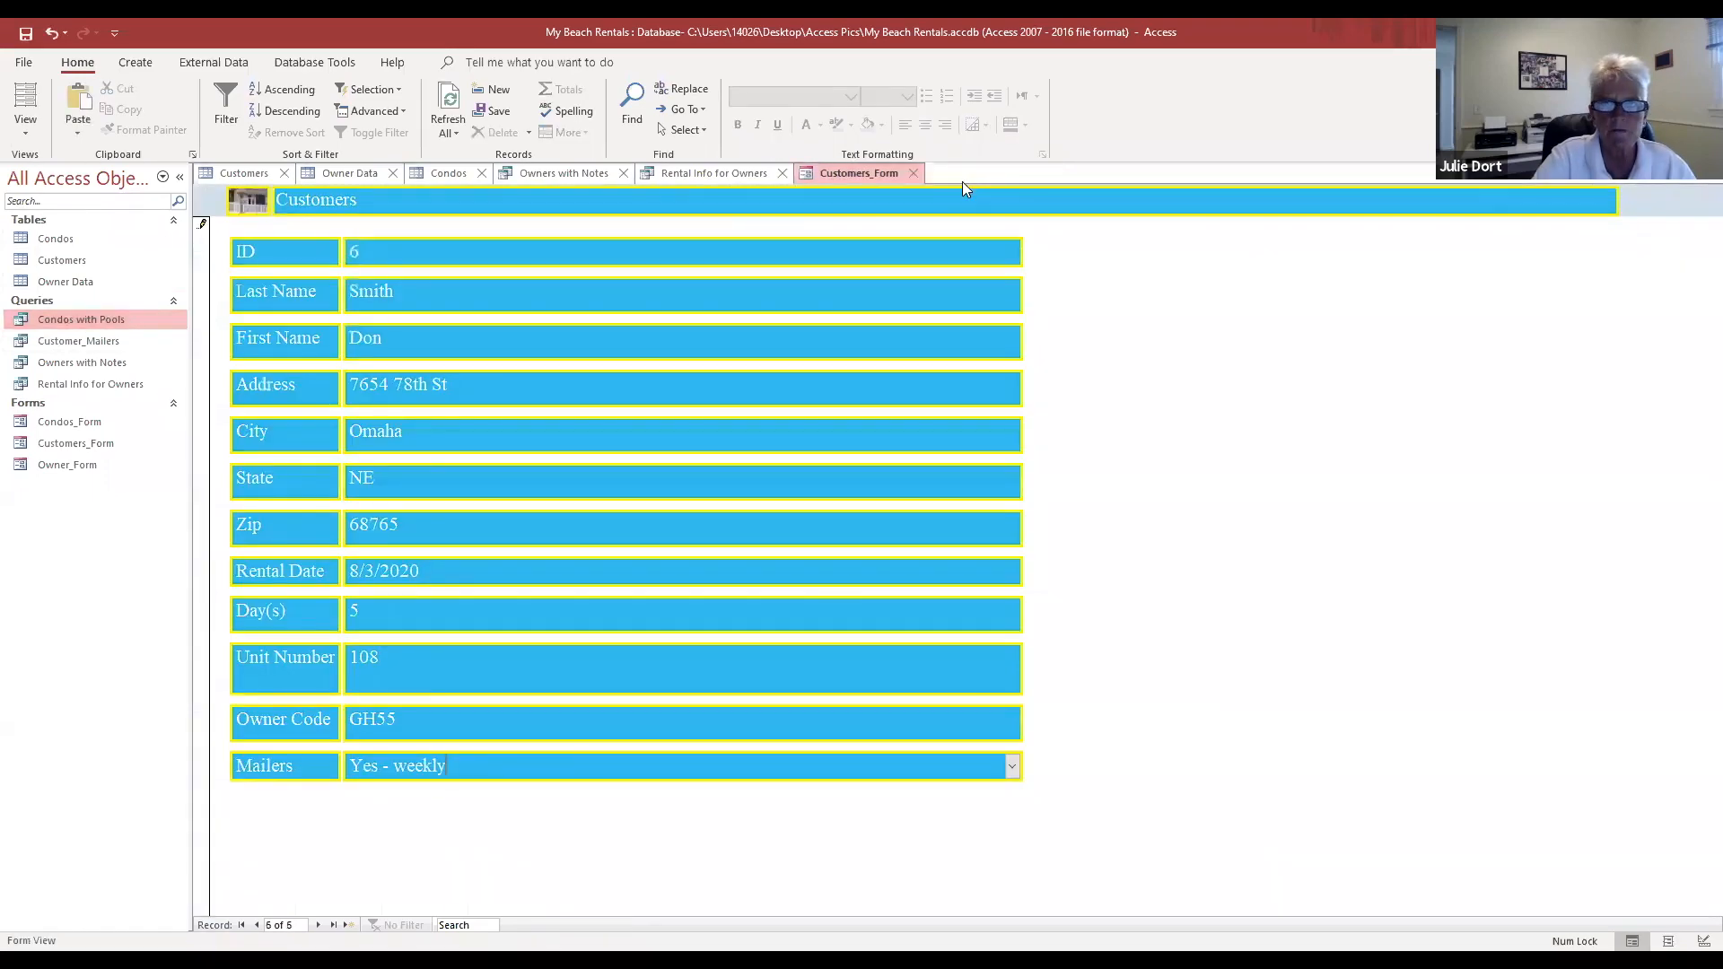
{"action": "left_click", "coordinate": [913, 173]}
{"action": "left_click", "coordinate": [782, 173]}
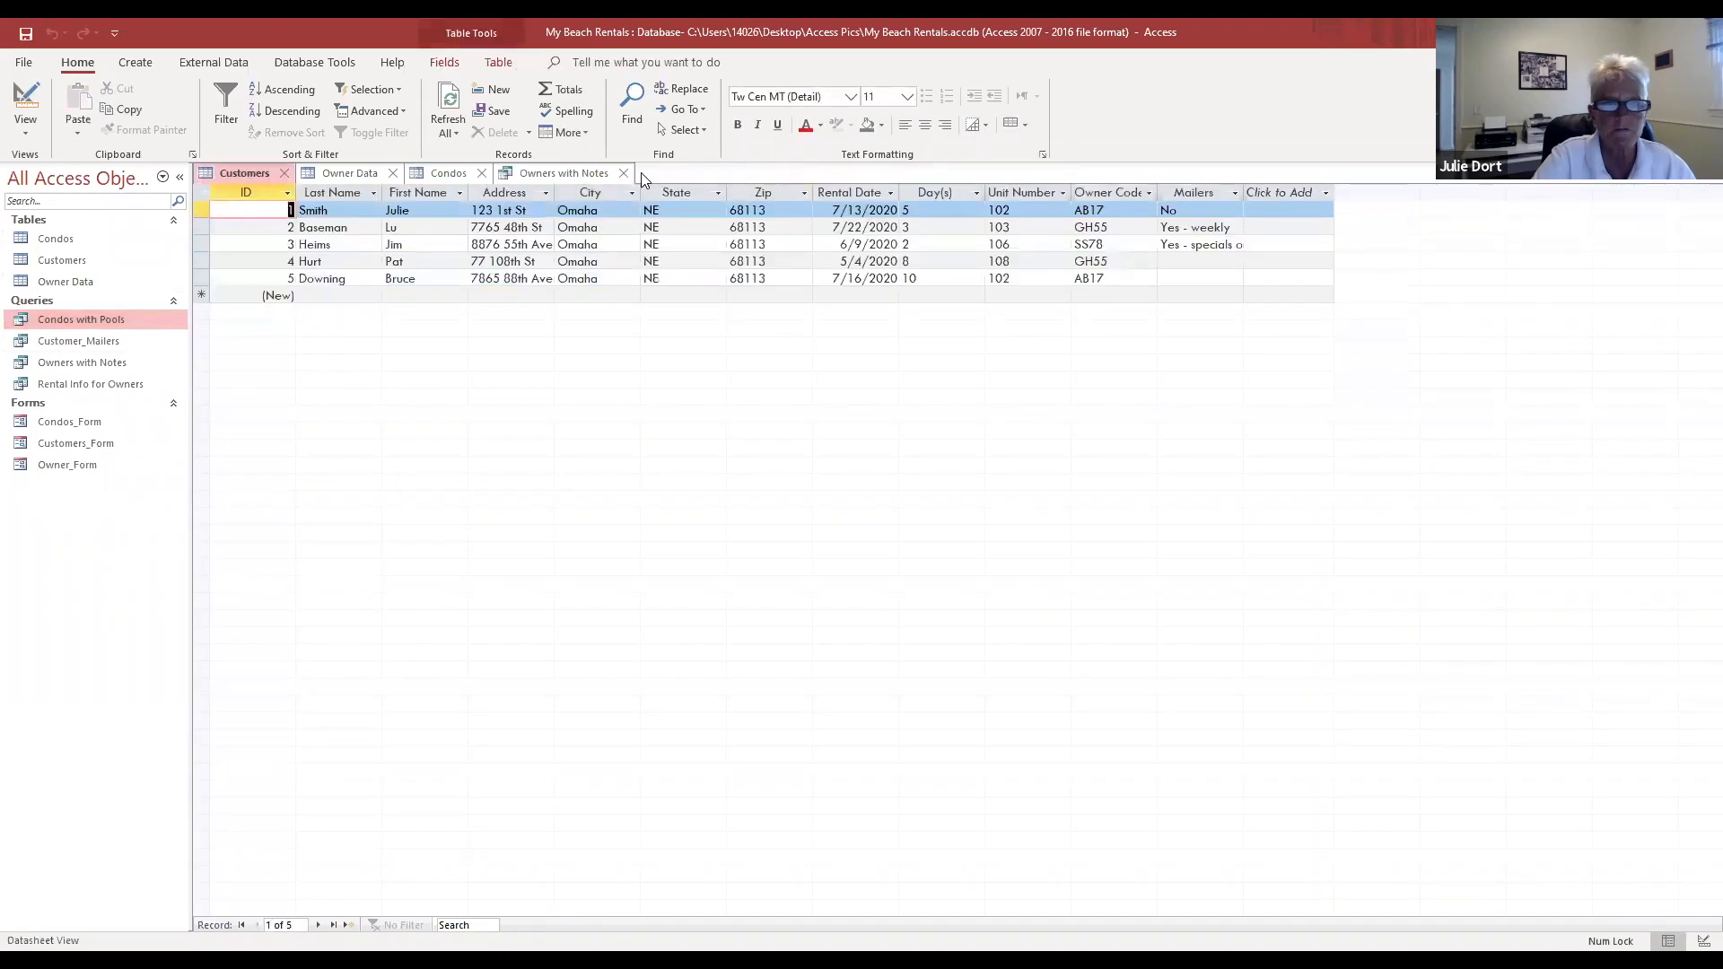
{"action": "left_click", "coordinate": [623, 172]}
{"action": "left_click", "coordinate": [482, 172]}
{"action": "left_click", "coordinate": [393, 174]}
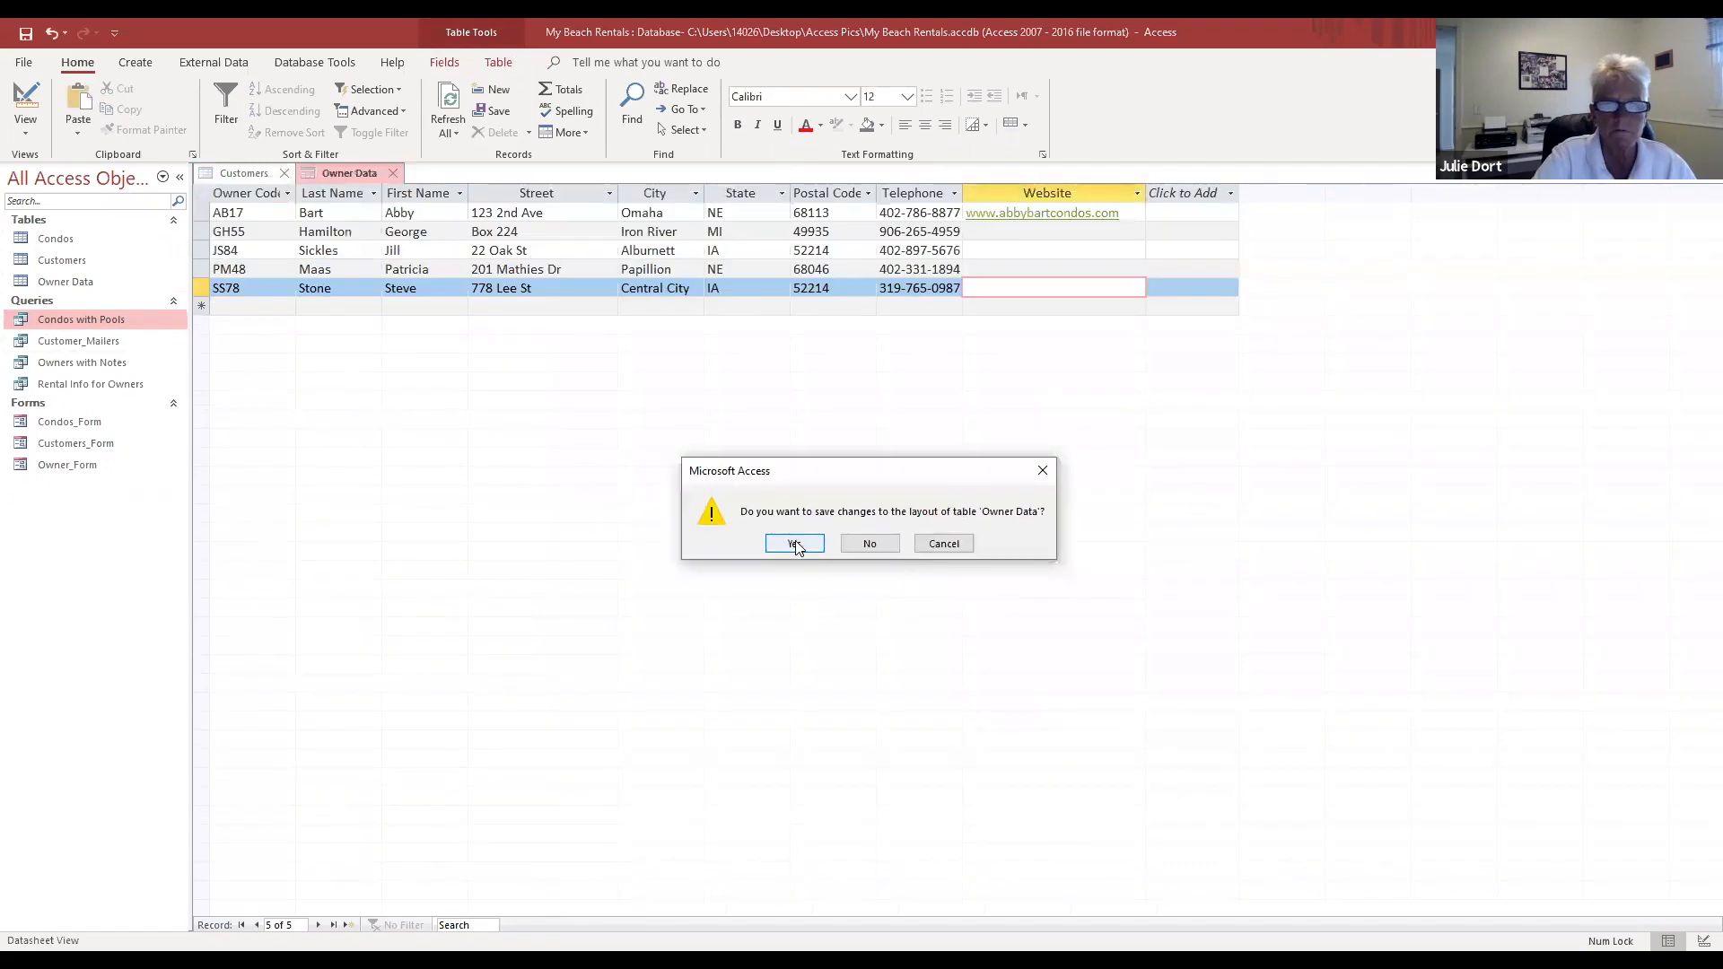
{"action": "left_click", "coordinate": [795, 545]}
{"action": "left_click", "coordinate": [286, 173]}
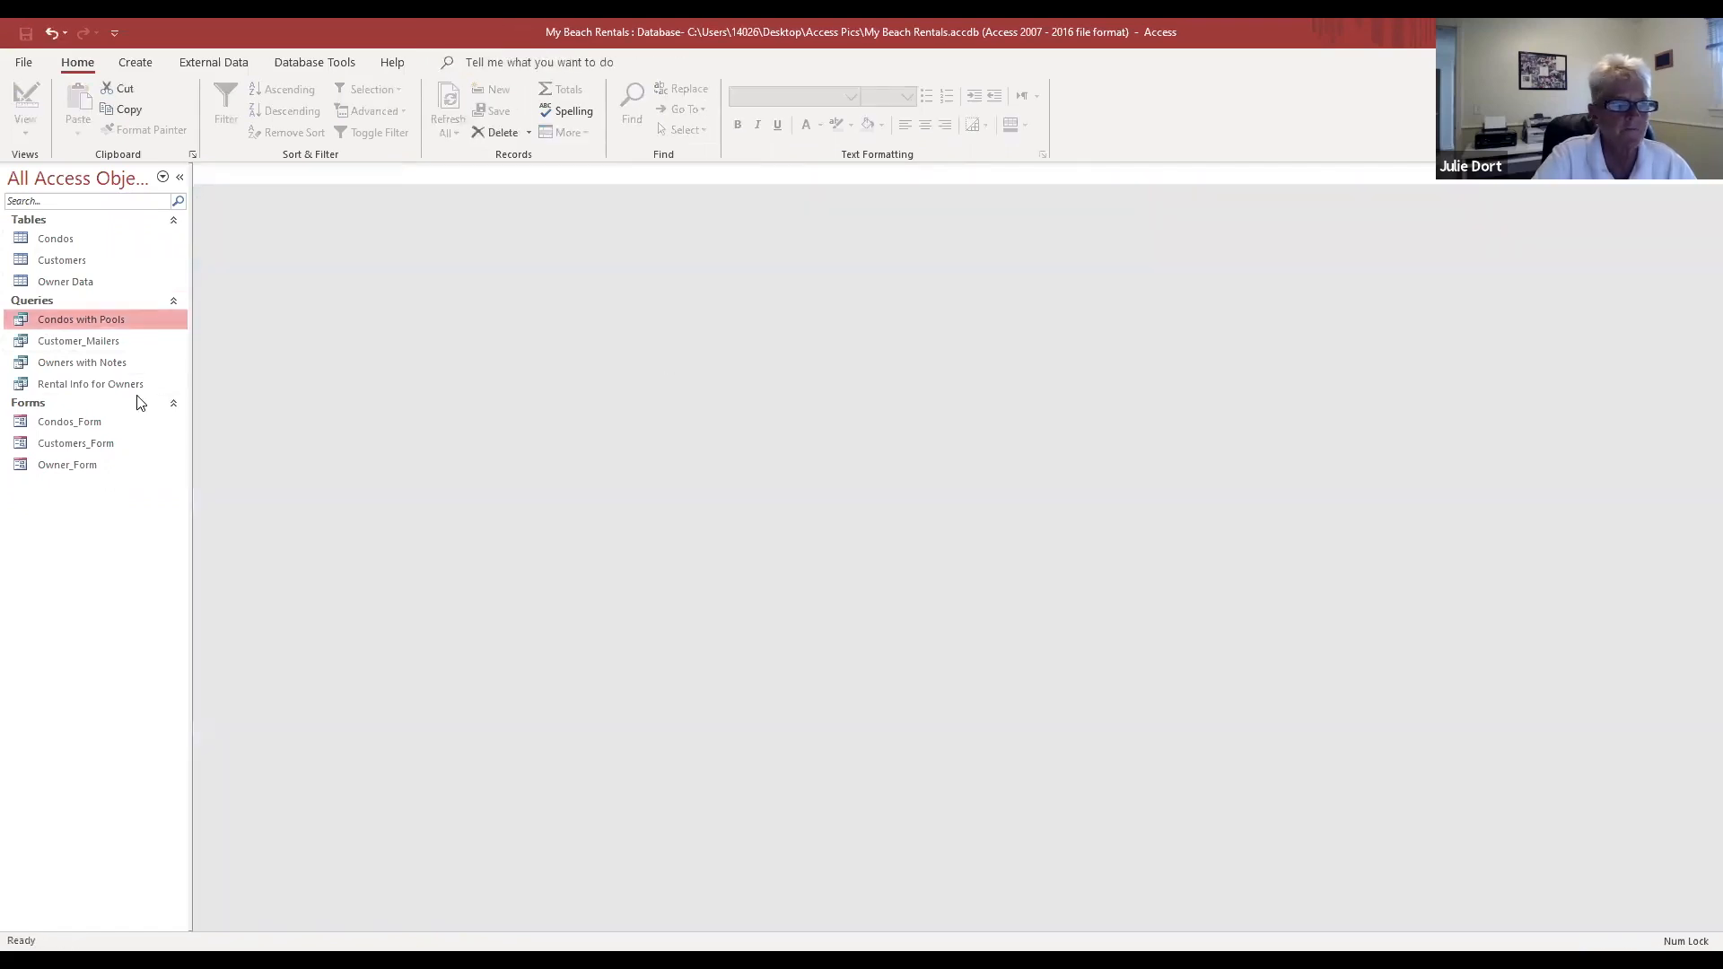
Step: Open the Condos with Pools query, create a report from it and display the report in Report View
{"action": "double_click", "coordinate": [82, 318]}
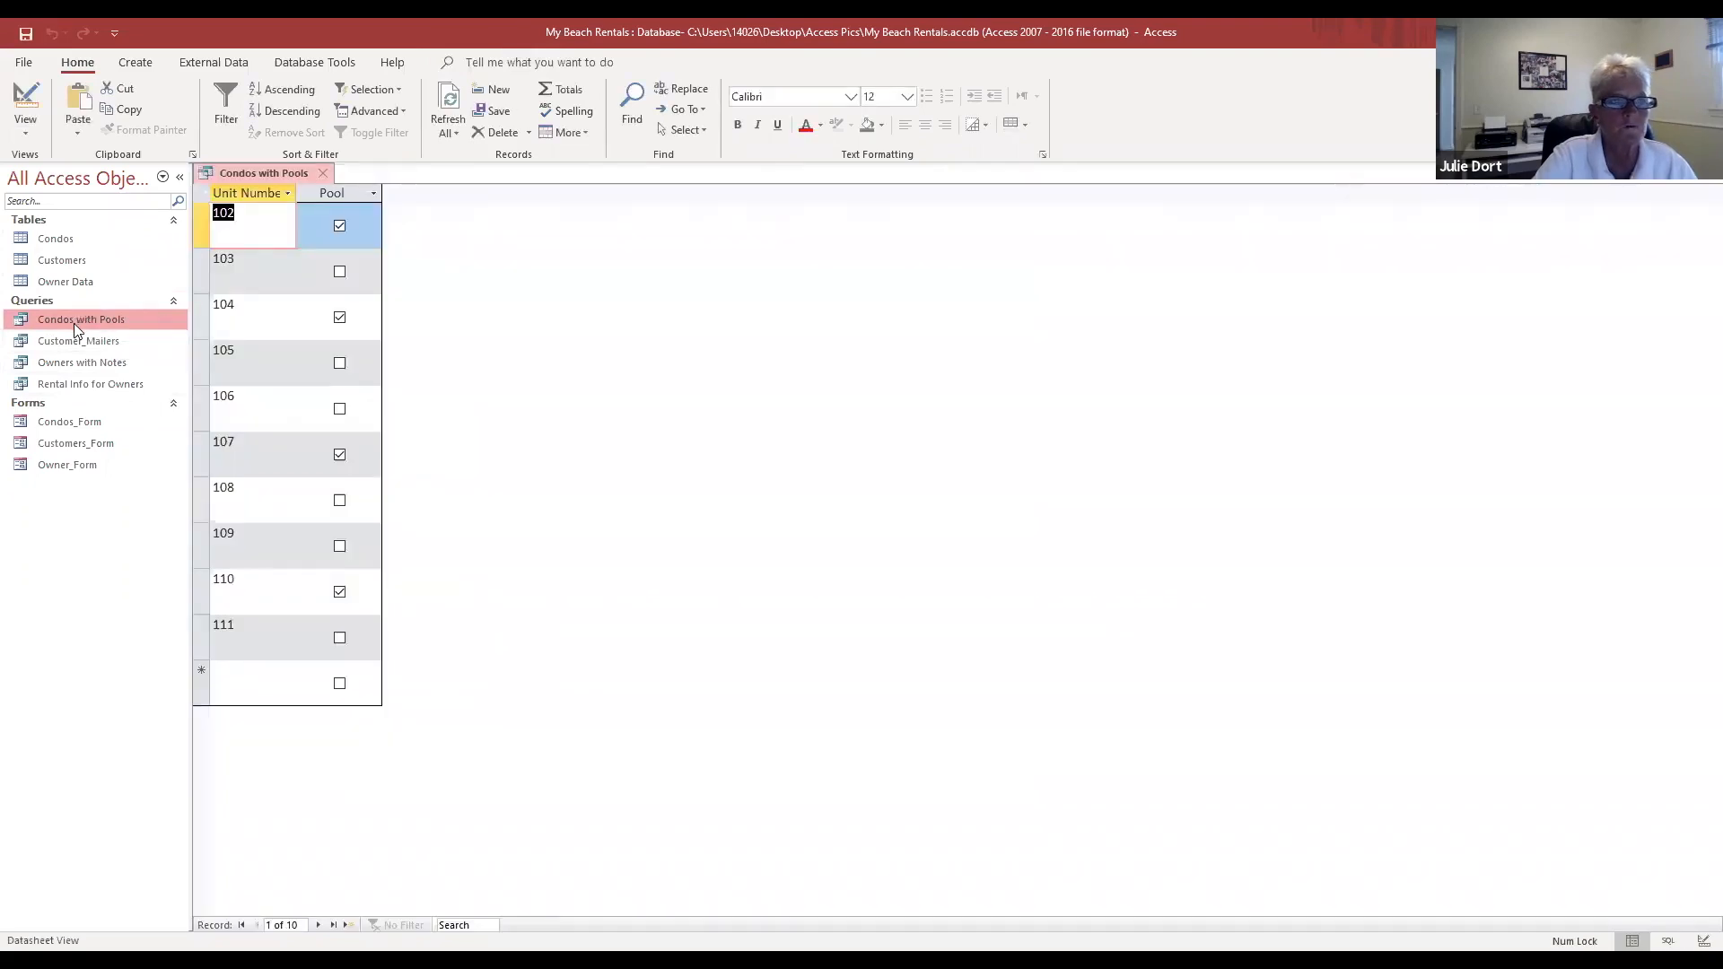
{"action": "left_click", "coordinate": [136, 63]}
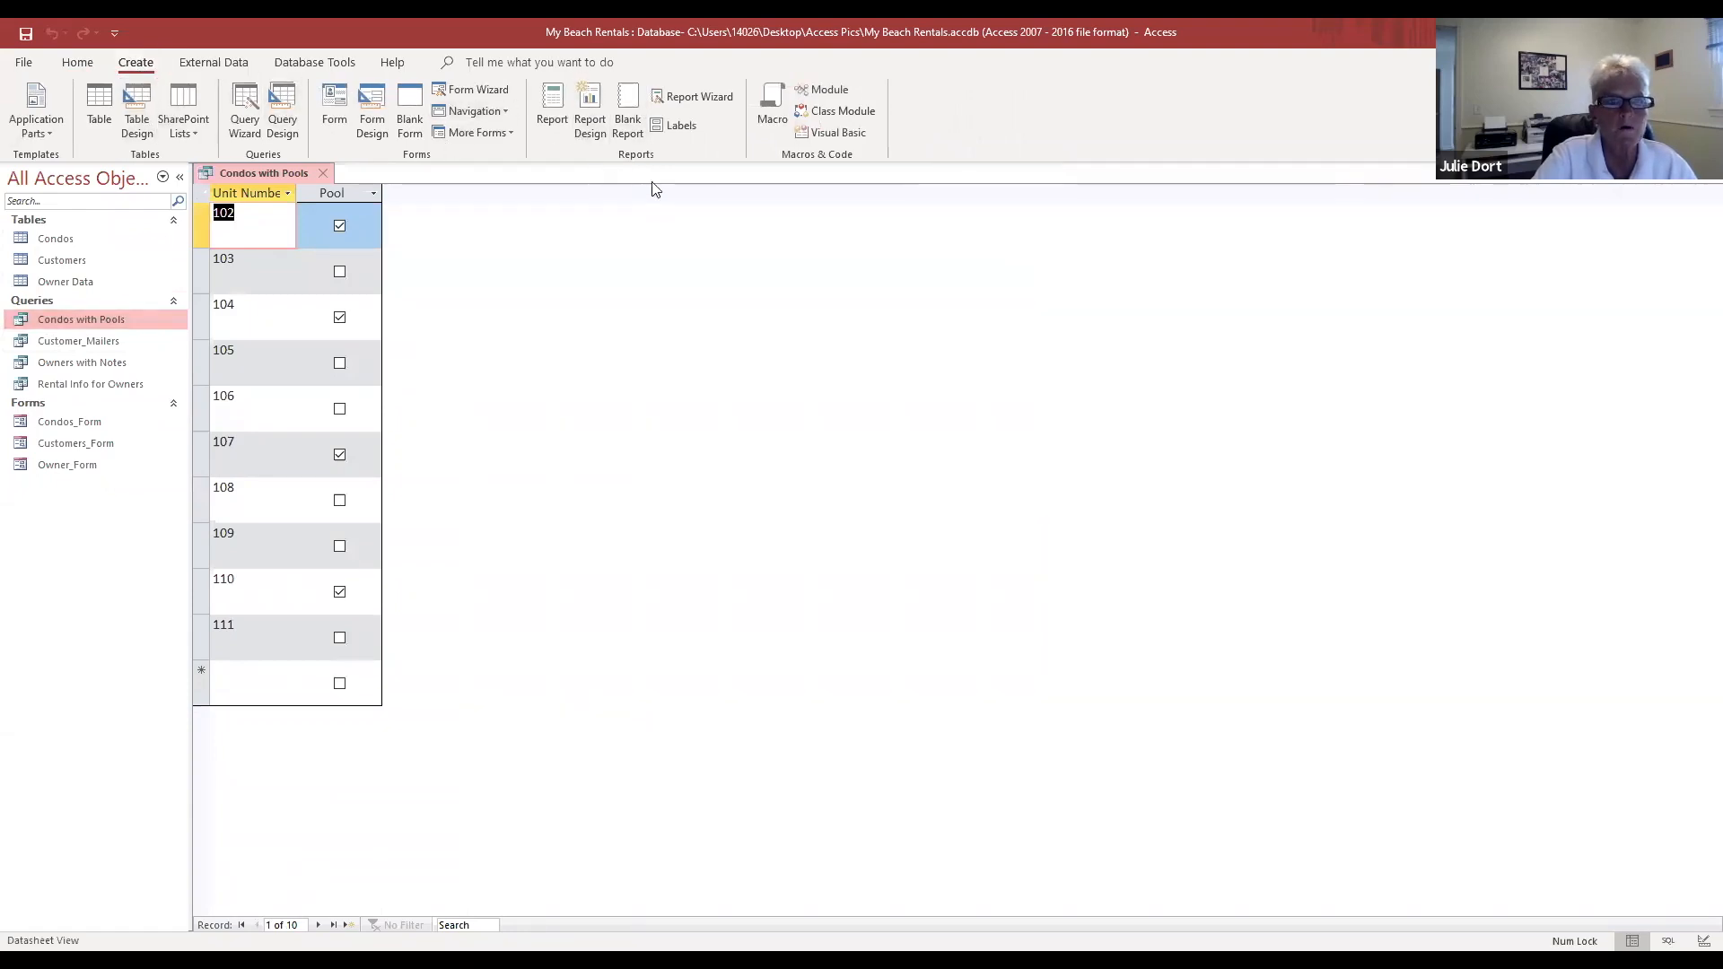
{"action": "left_click", "coordinate": [553, 97]}
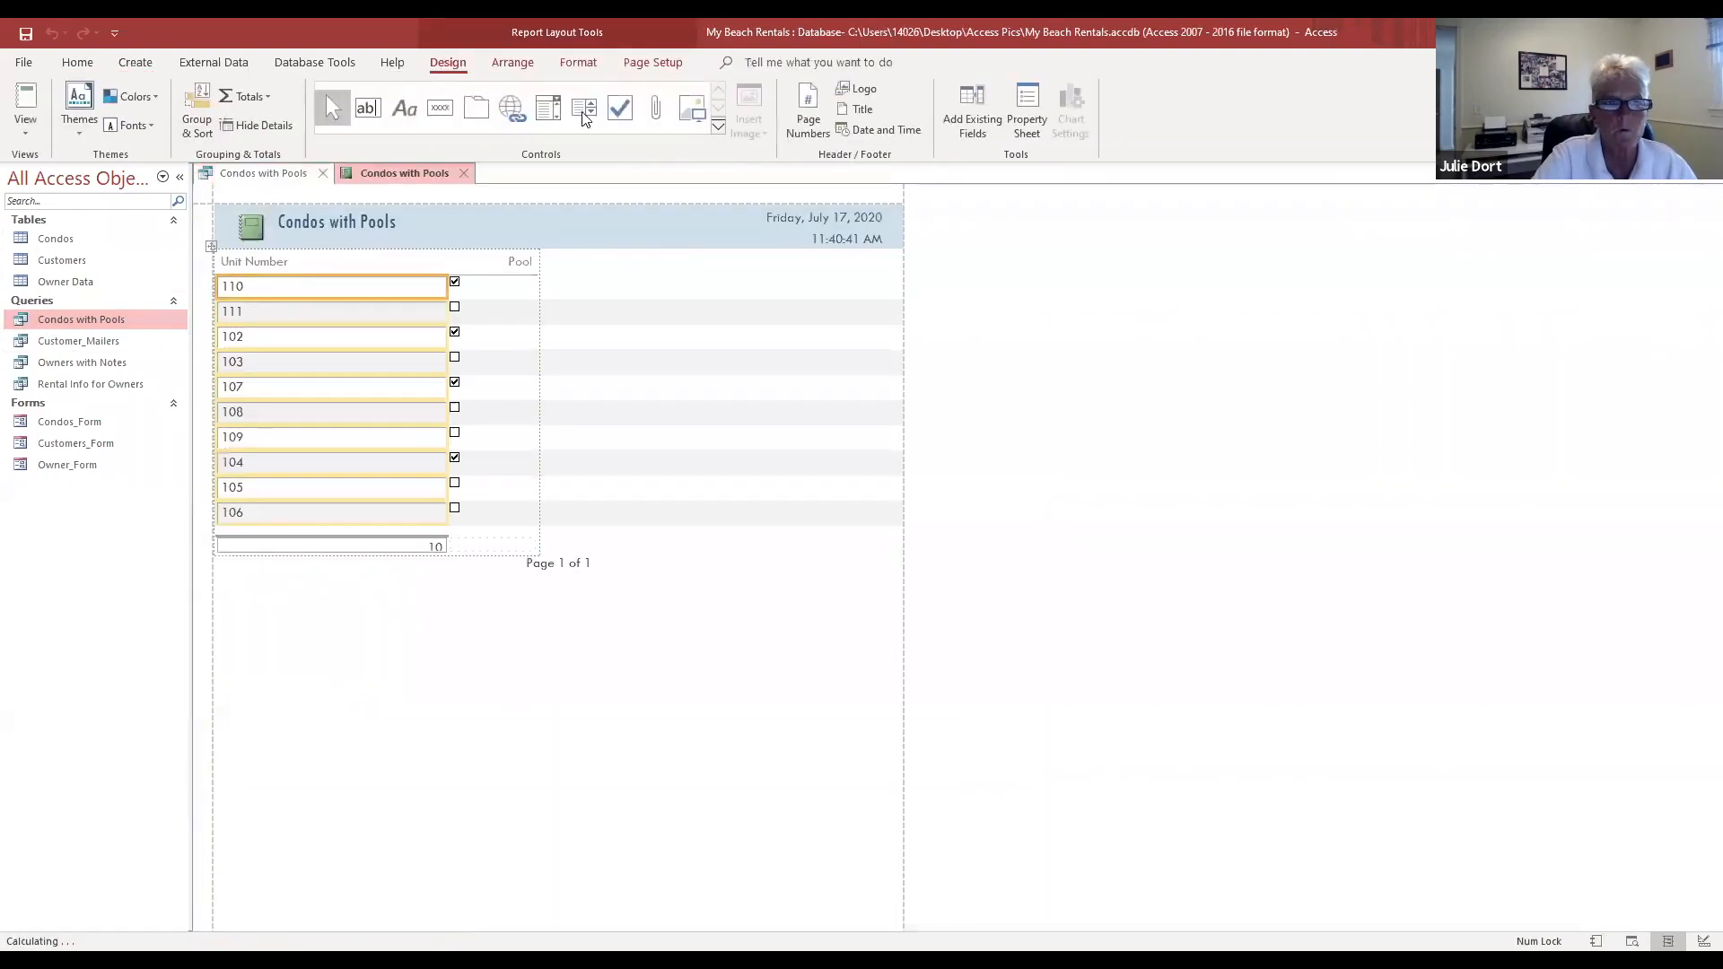
{"action": "left_click", "coordinate": [30, 140]}
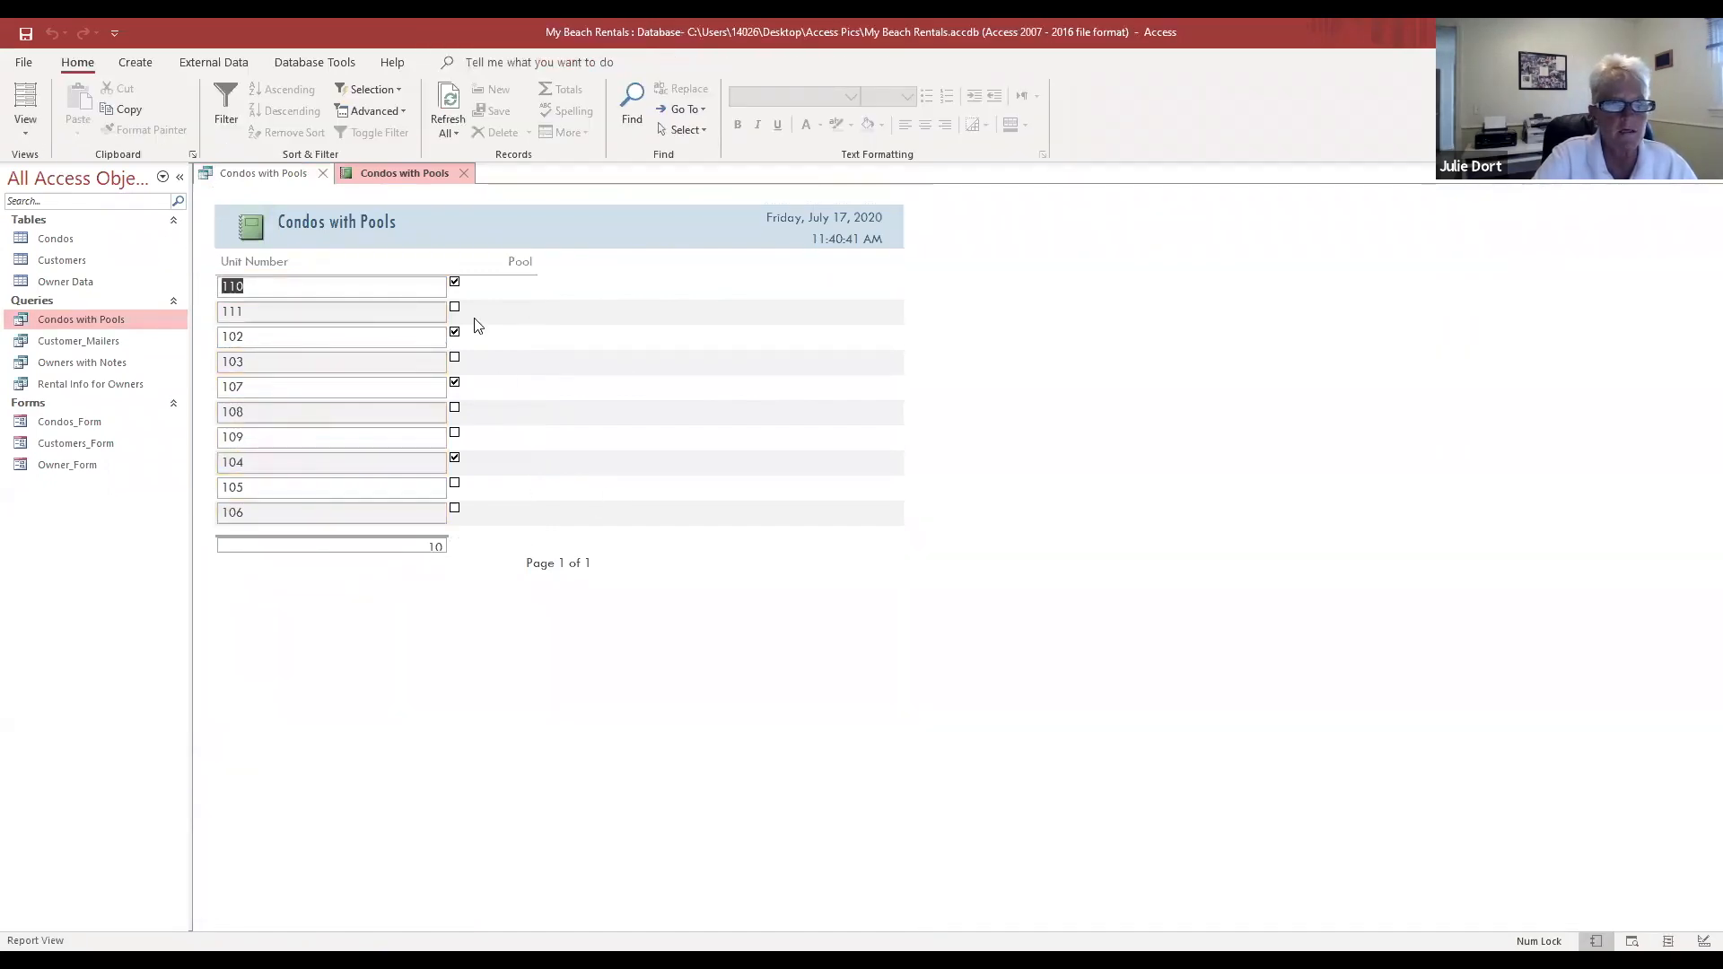
{"action": "left_click", "coordinate": [389, 542]}
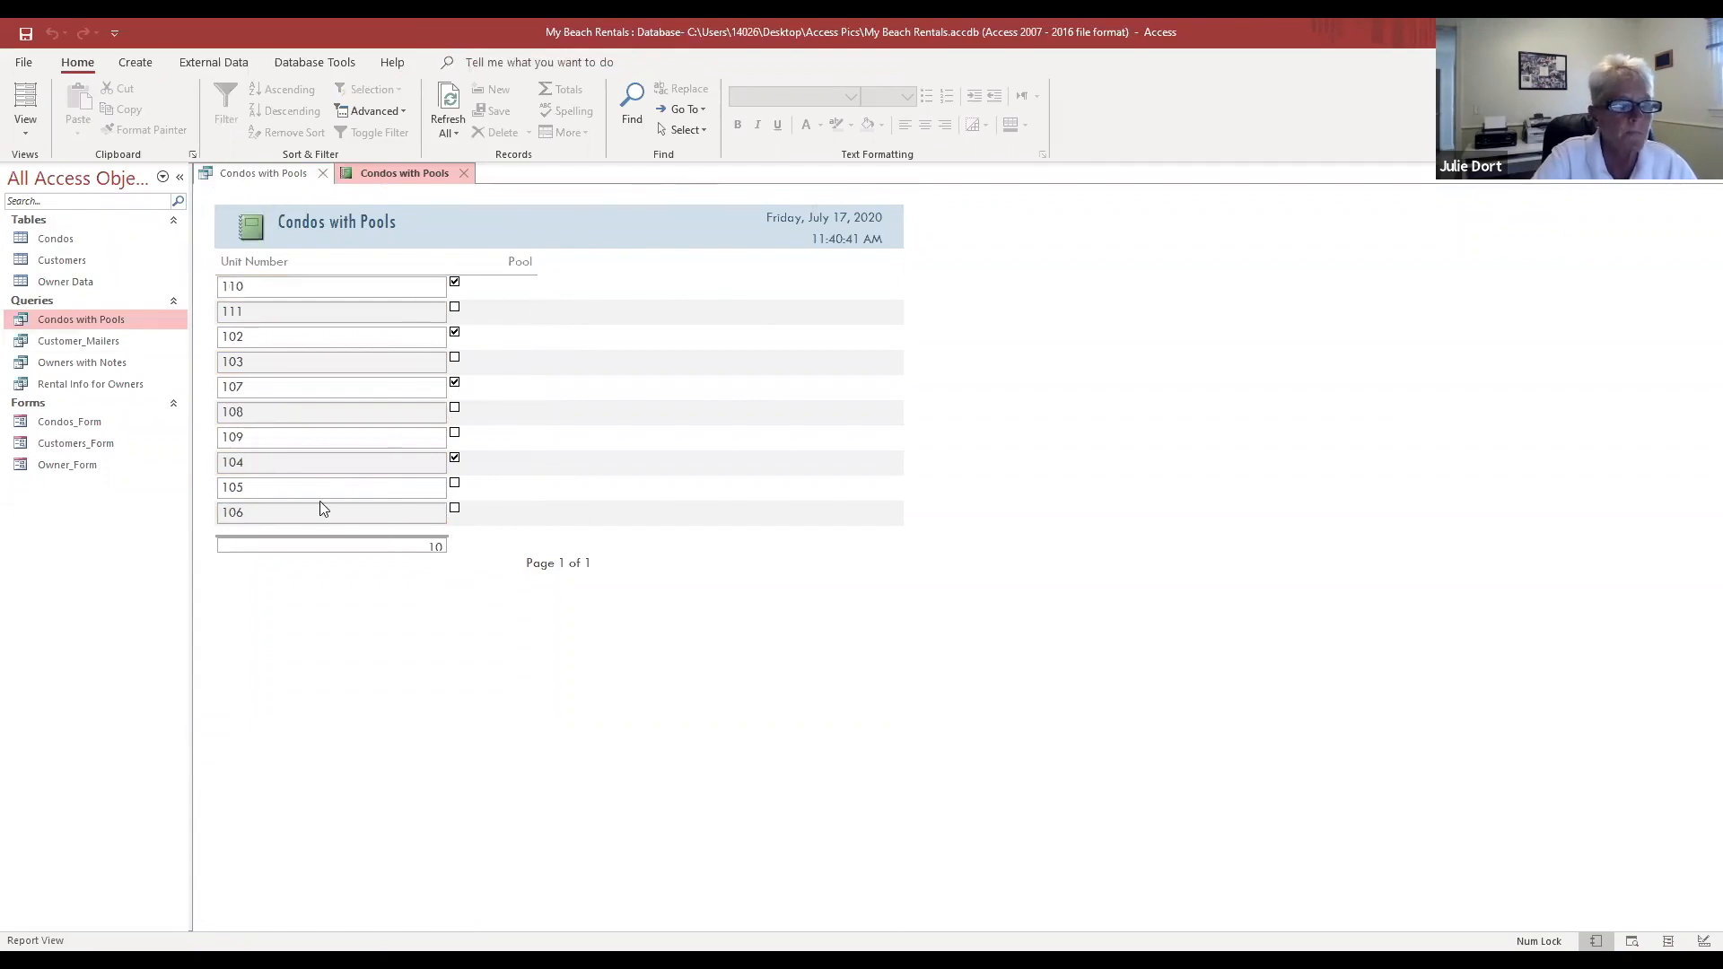
Step: In Layout View, increase the height of the total box below the report's Unit Number column
{"action": "left_click", "coordinate": [27, 132]}
{"action": "left_click", "coordinate": [59, 258]}
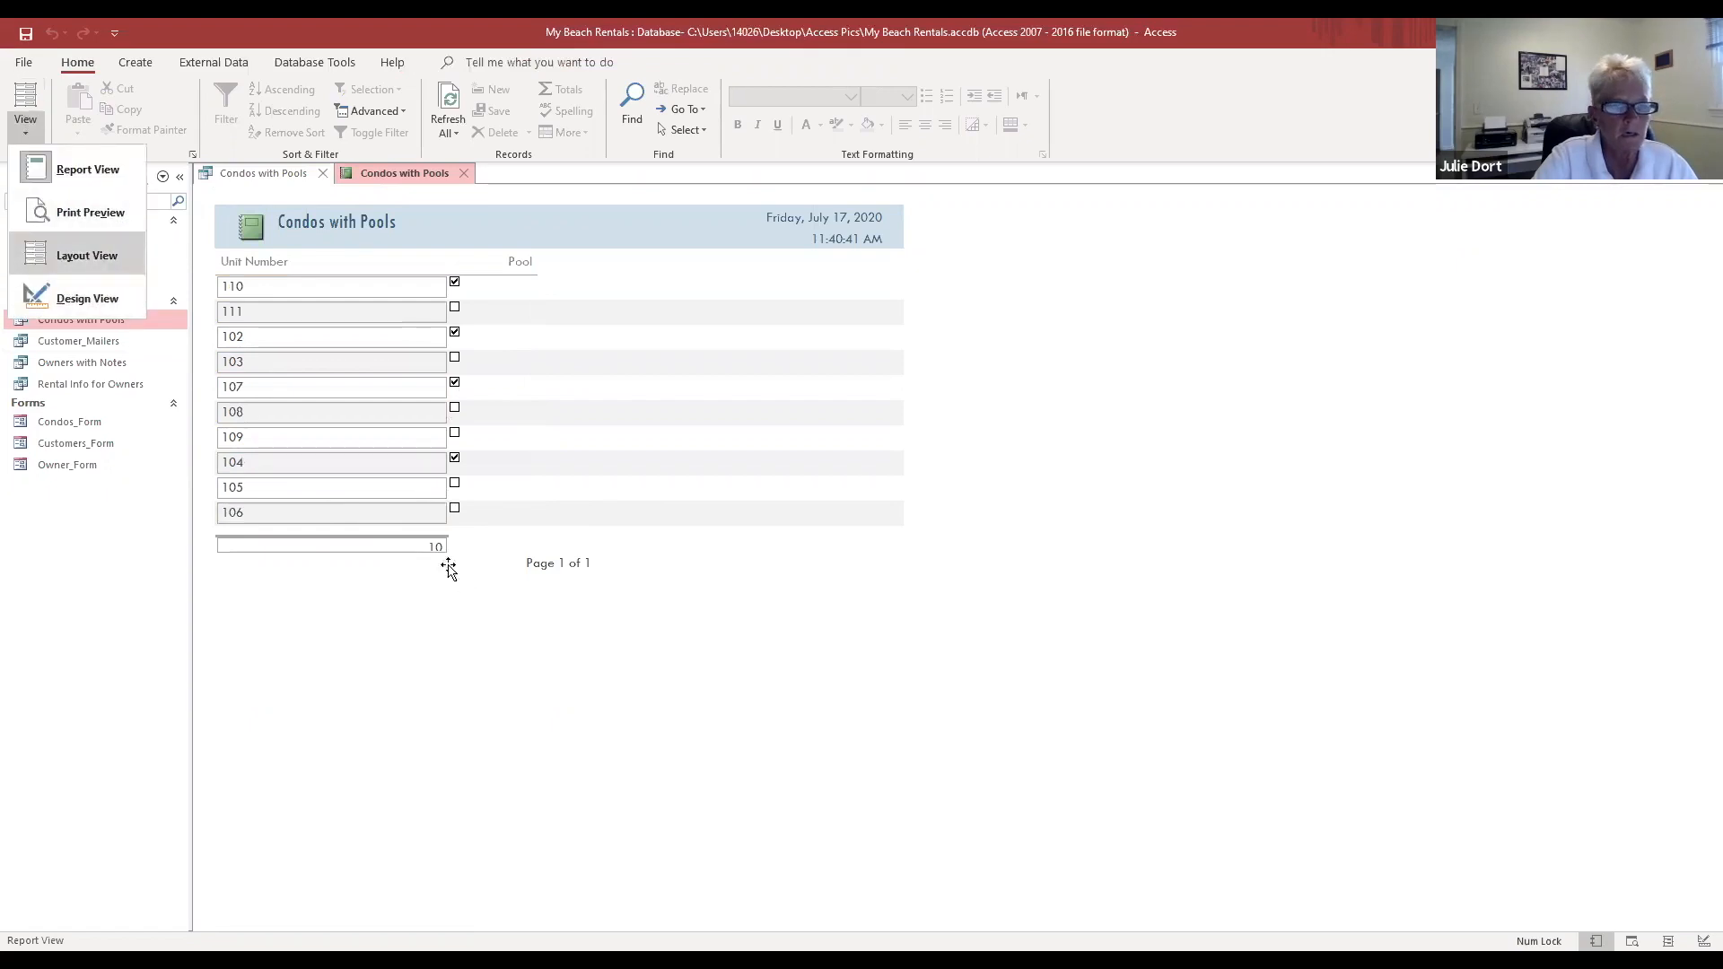
{"action": "left_click", "coordinate": [427, 558]}
{"action": "left_click_drag", "start_coordinate": [426, 568], "coordinate": [428, 570]}
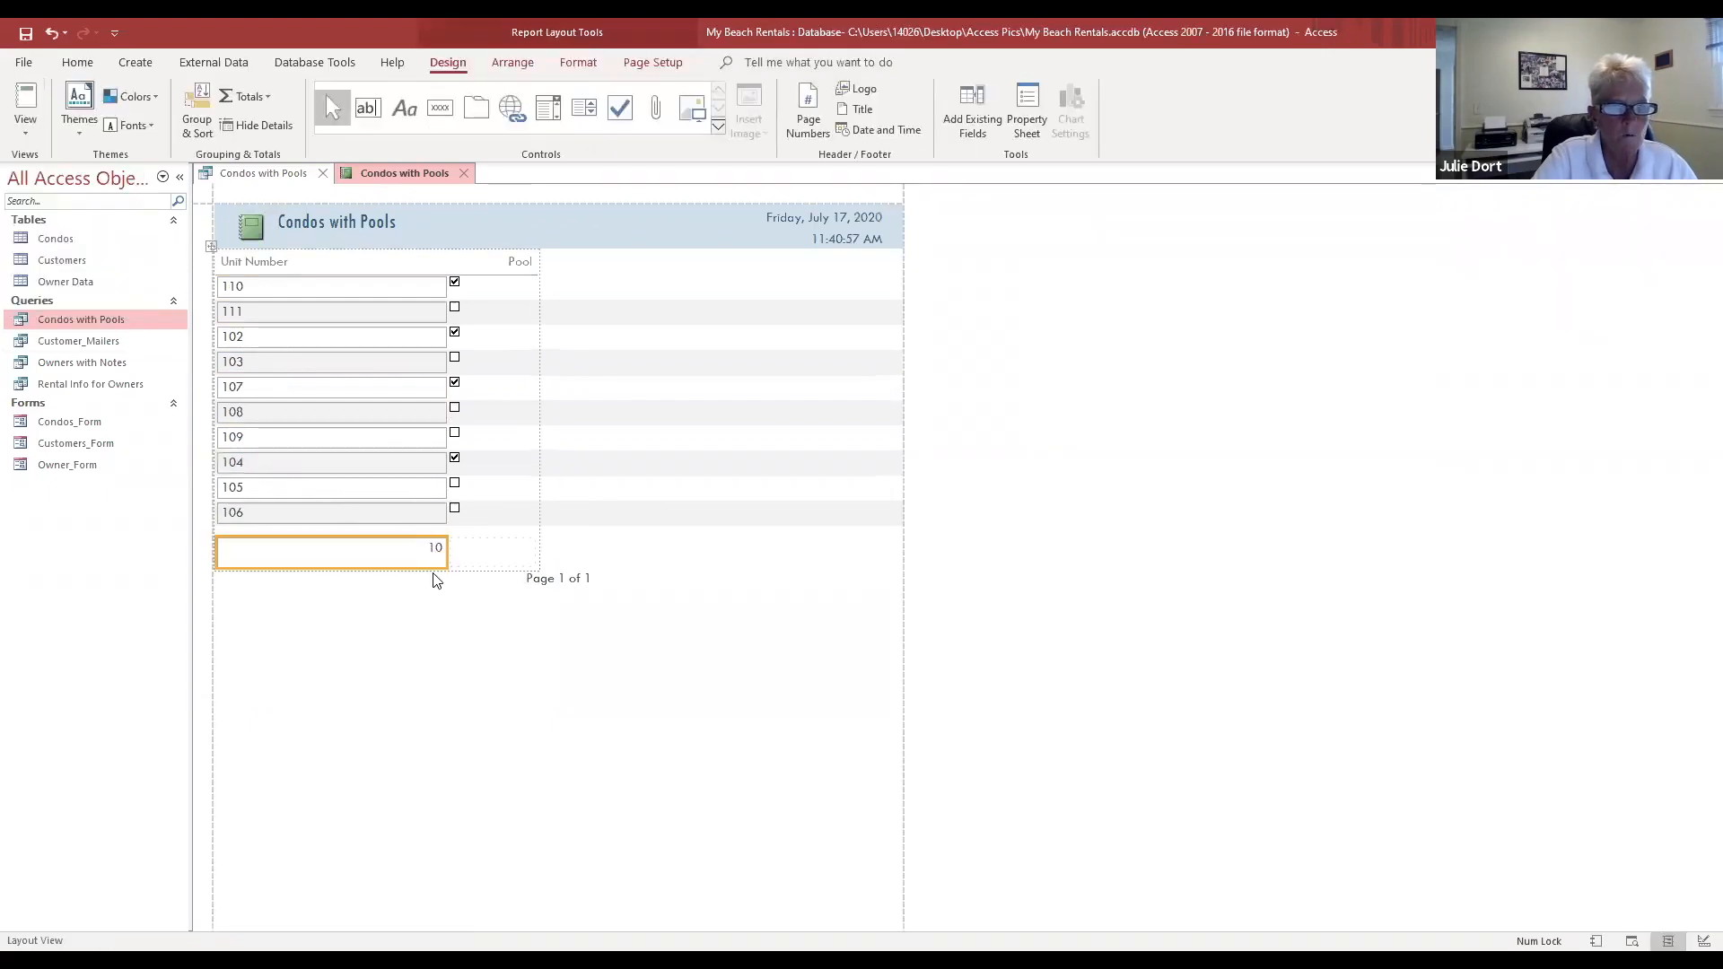
Step: Delete the total below the Unit Number column and check the report in Report View
{"action": "left_click", "coordinate": [33, 134]}
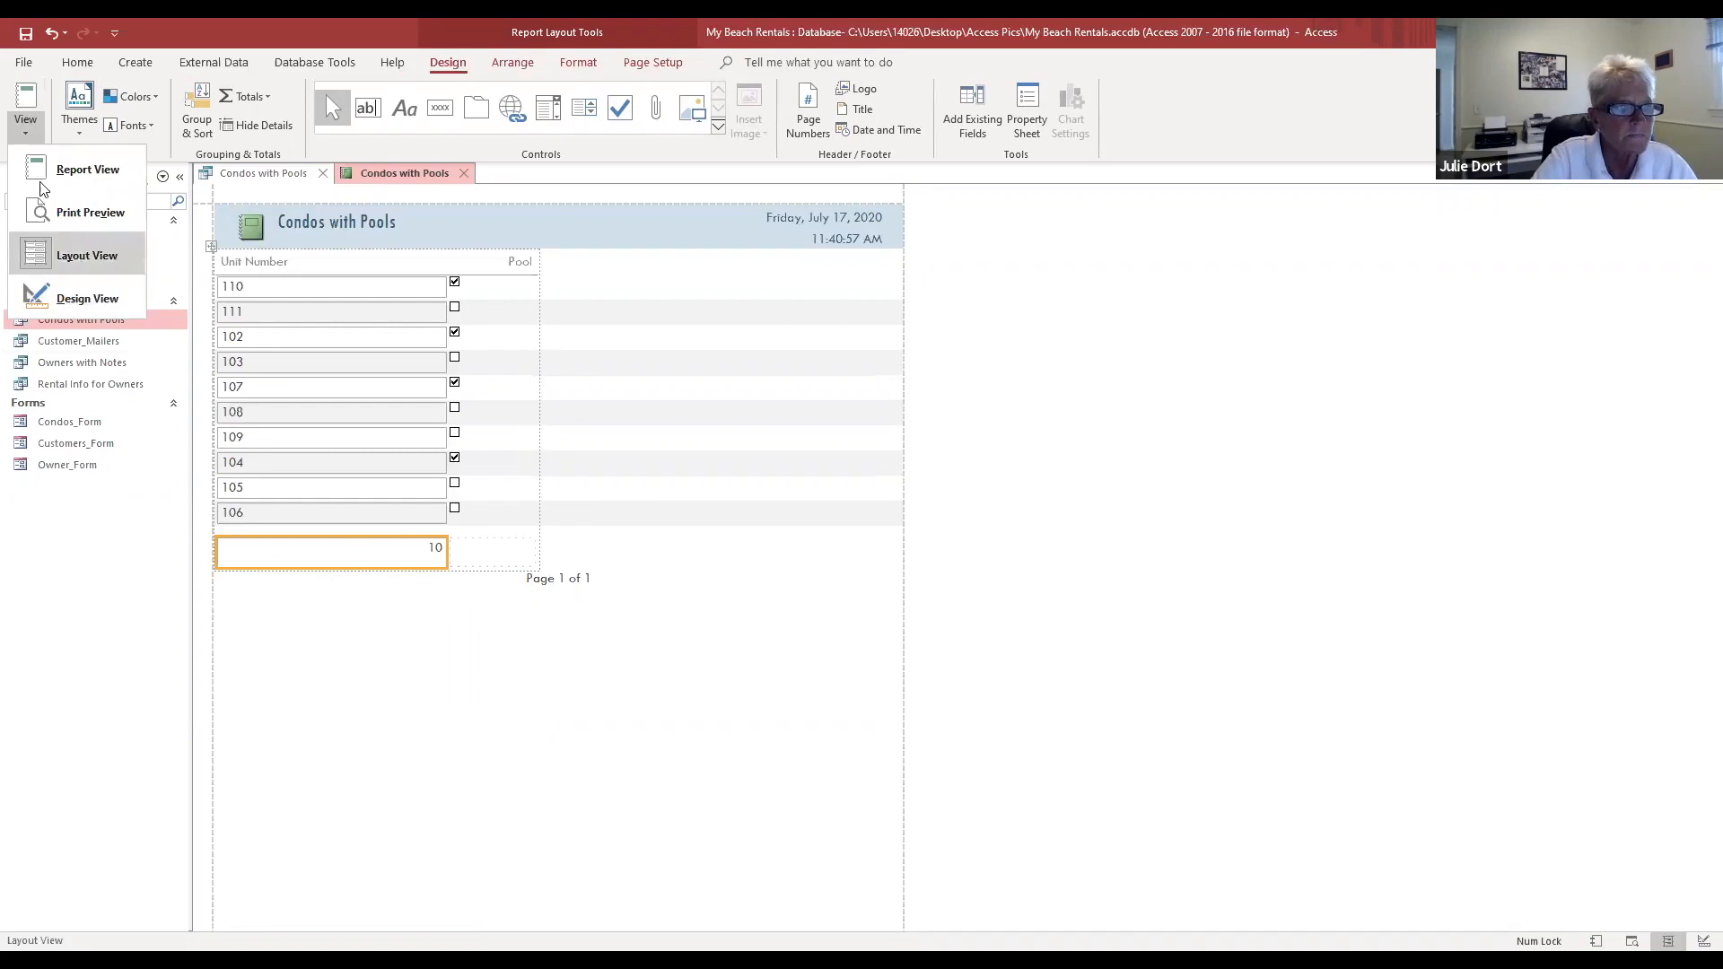
{"action": "left_click", "coordinate": [25, 144]}
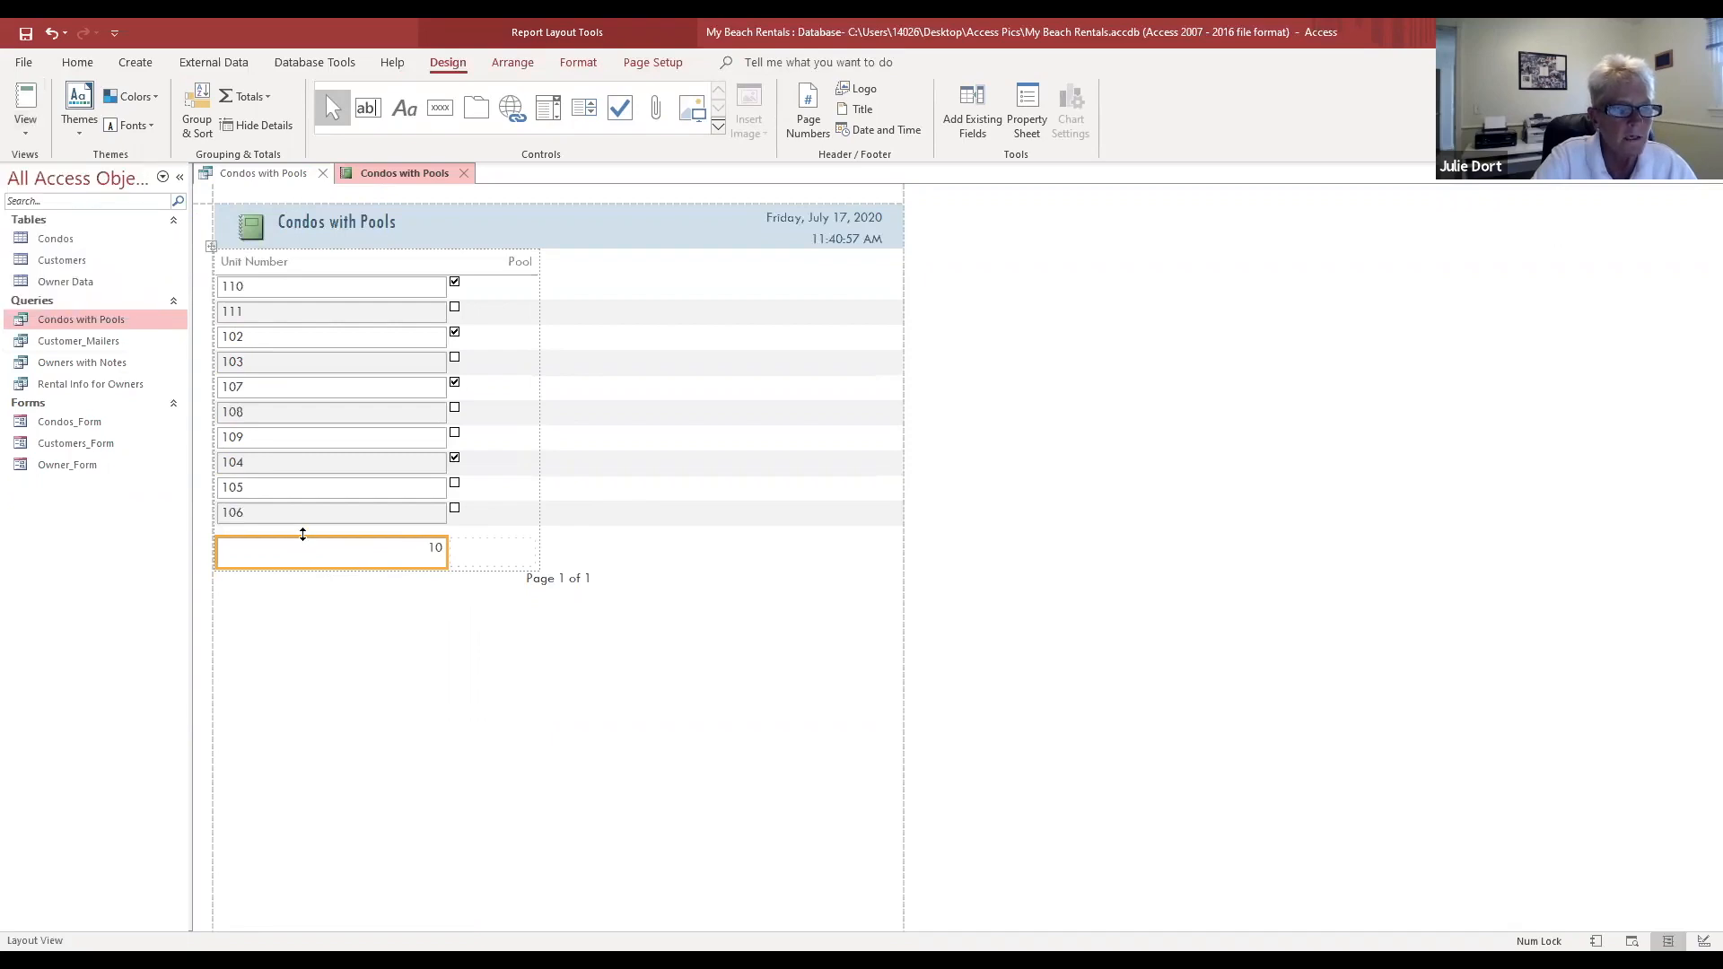
{"action": "key", "text": "Delete"}
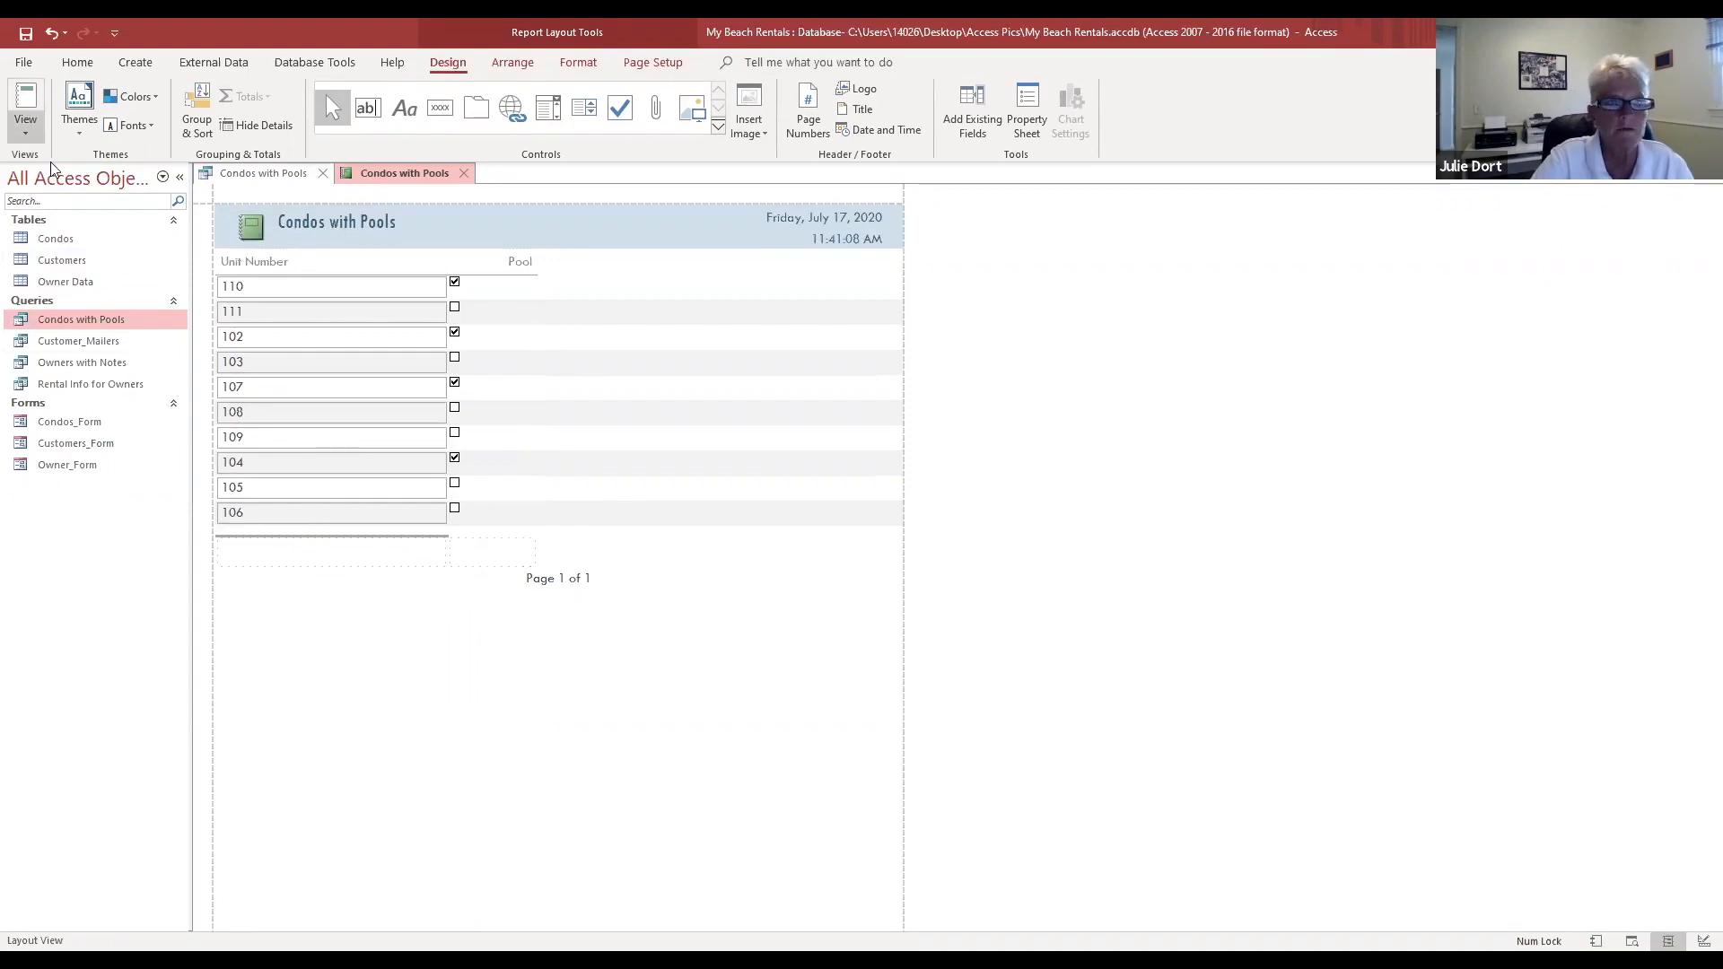
{"action": "left_click", "coordinate": [413, 220]}
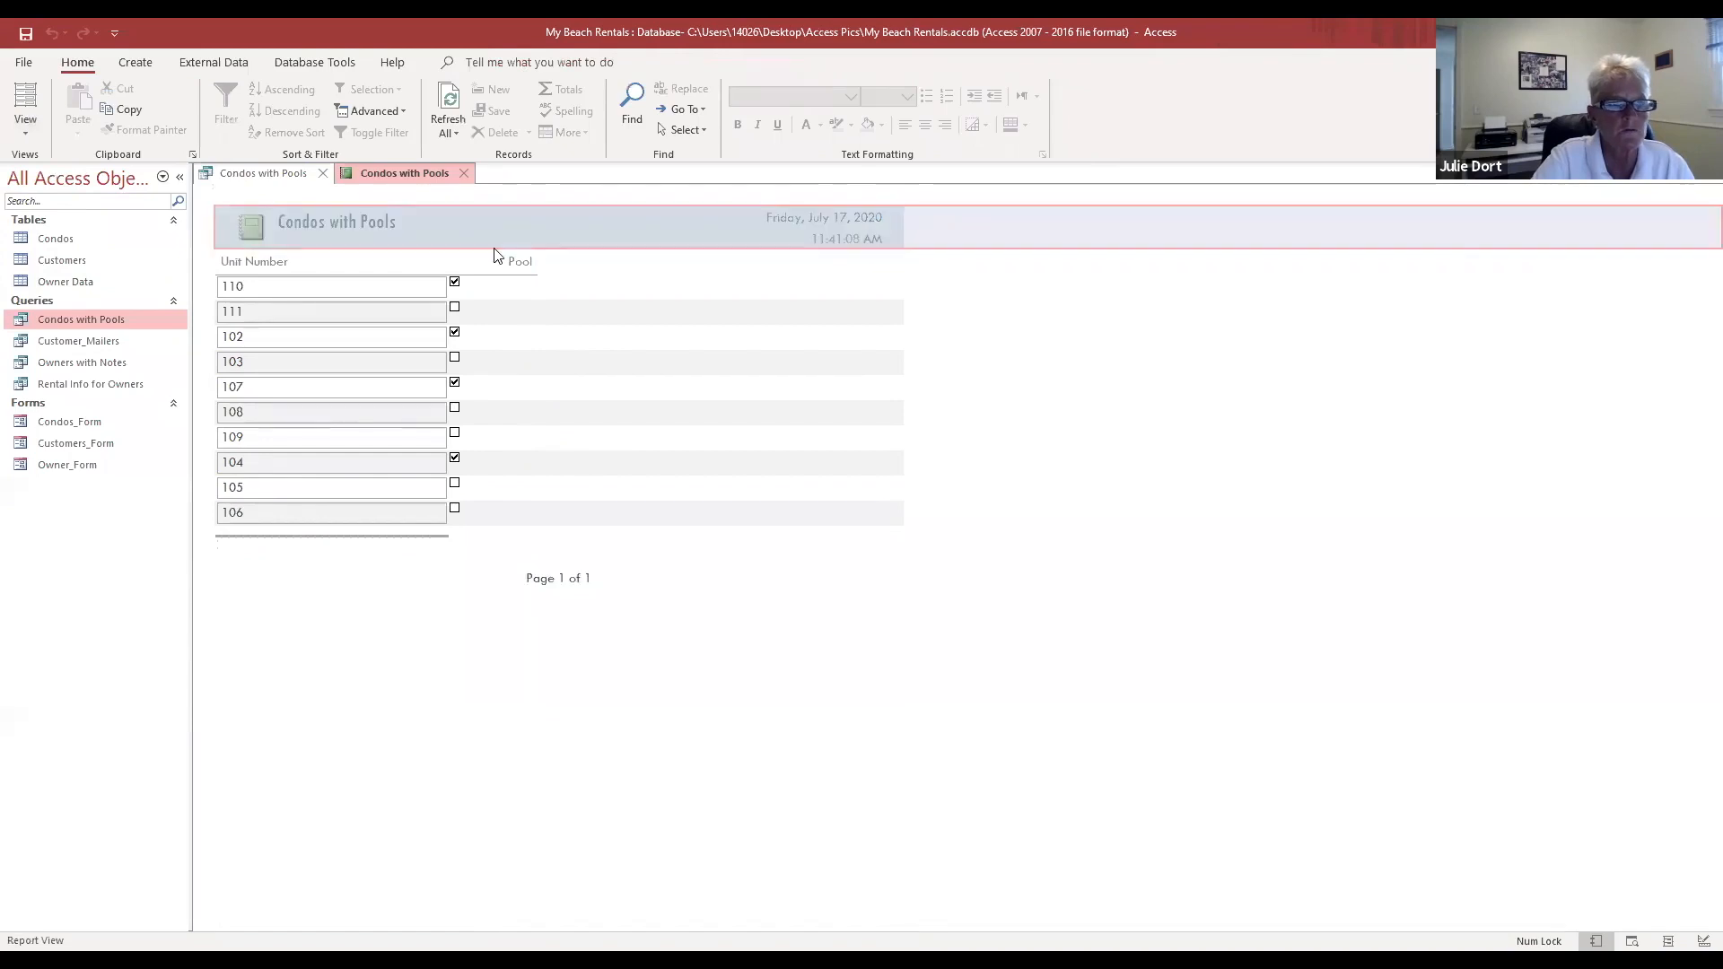
{"action": "left_click", "coordinate": [339, 288]}
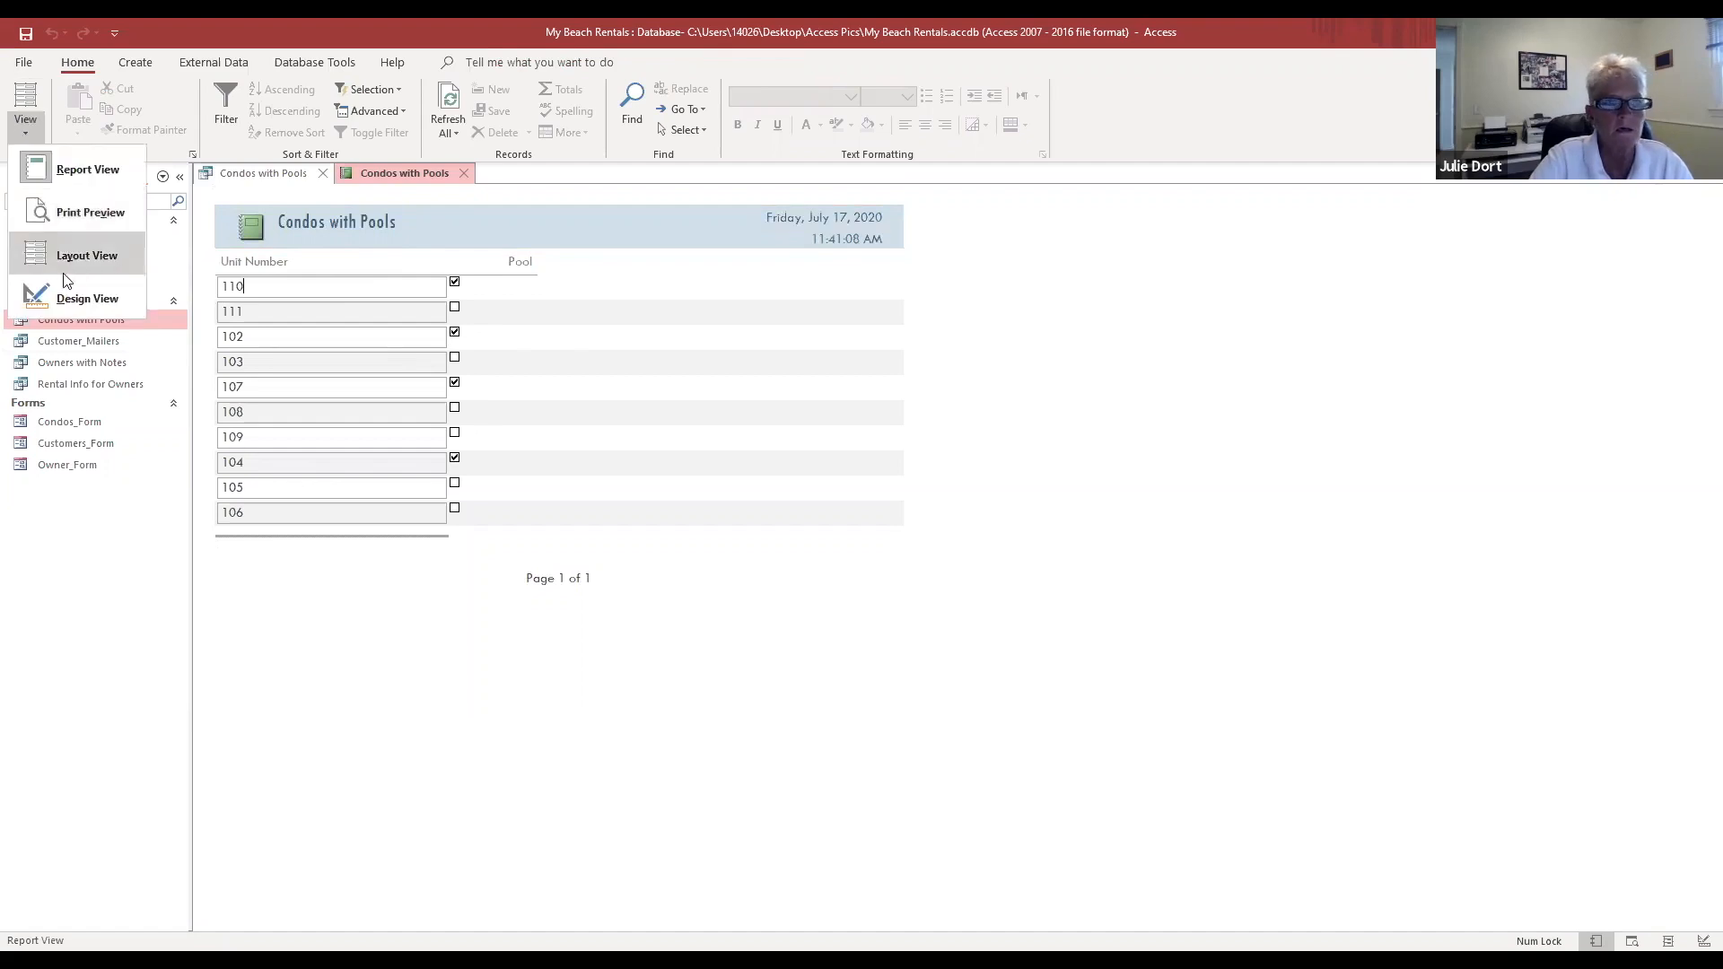
Step: In Layout View, select all of the report's controls and fill them with the light gray theme color
{"action": "left_click", "coordinate": [71, 256]}
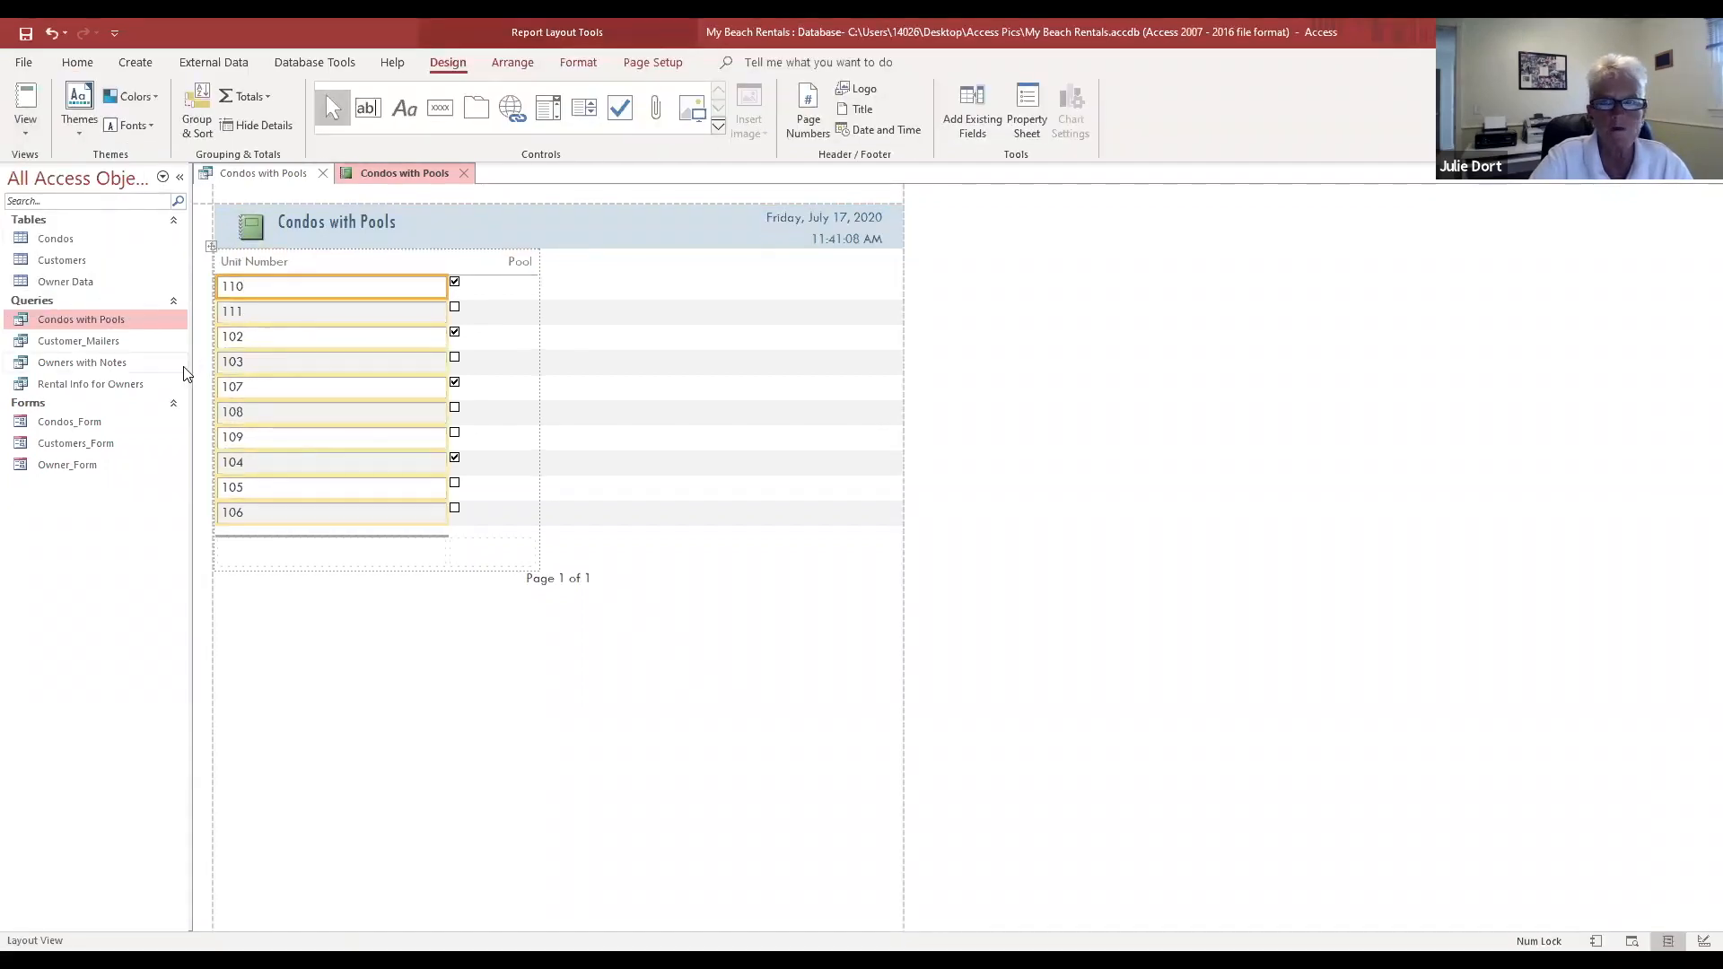
{"action": "left_click", "coordinate": [579, 64]}
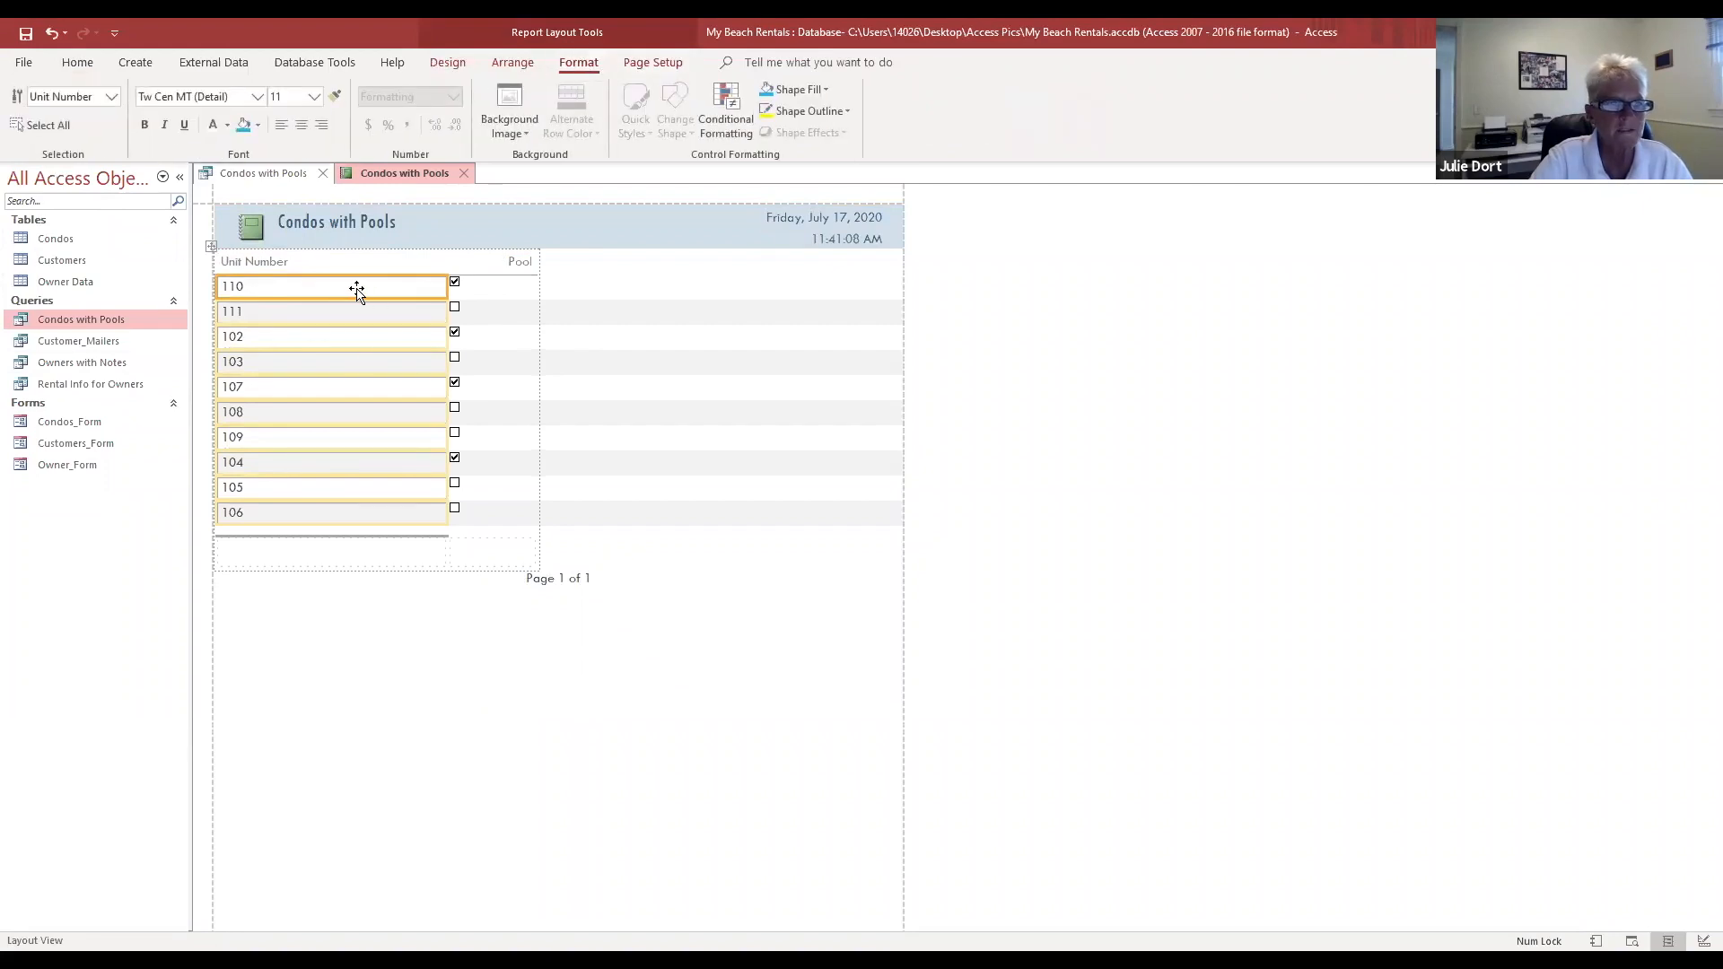
{"action": "left_click", "coordinate": [43, 127]}
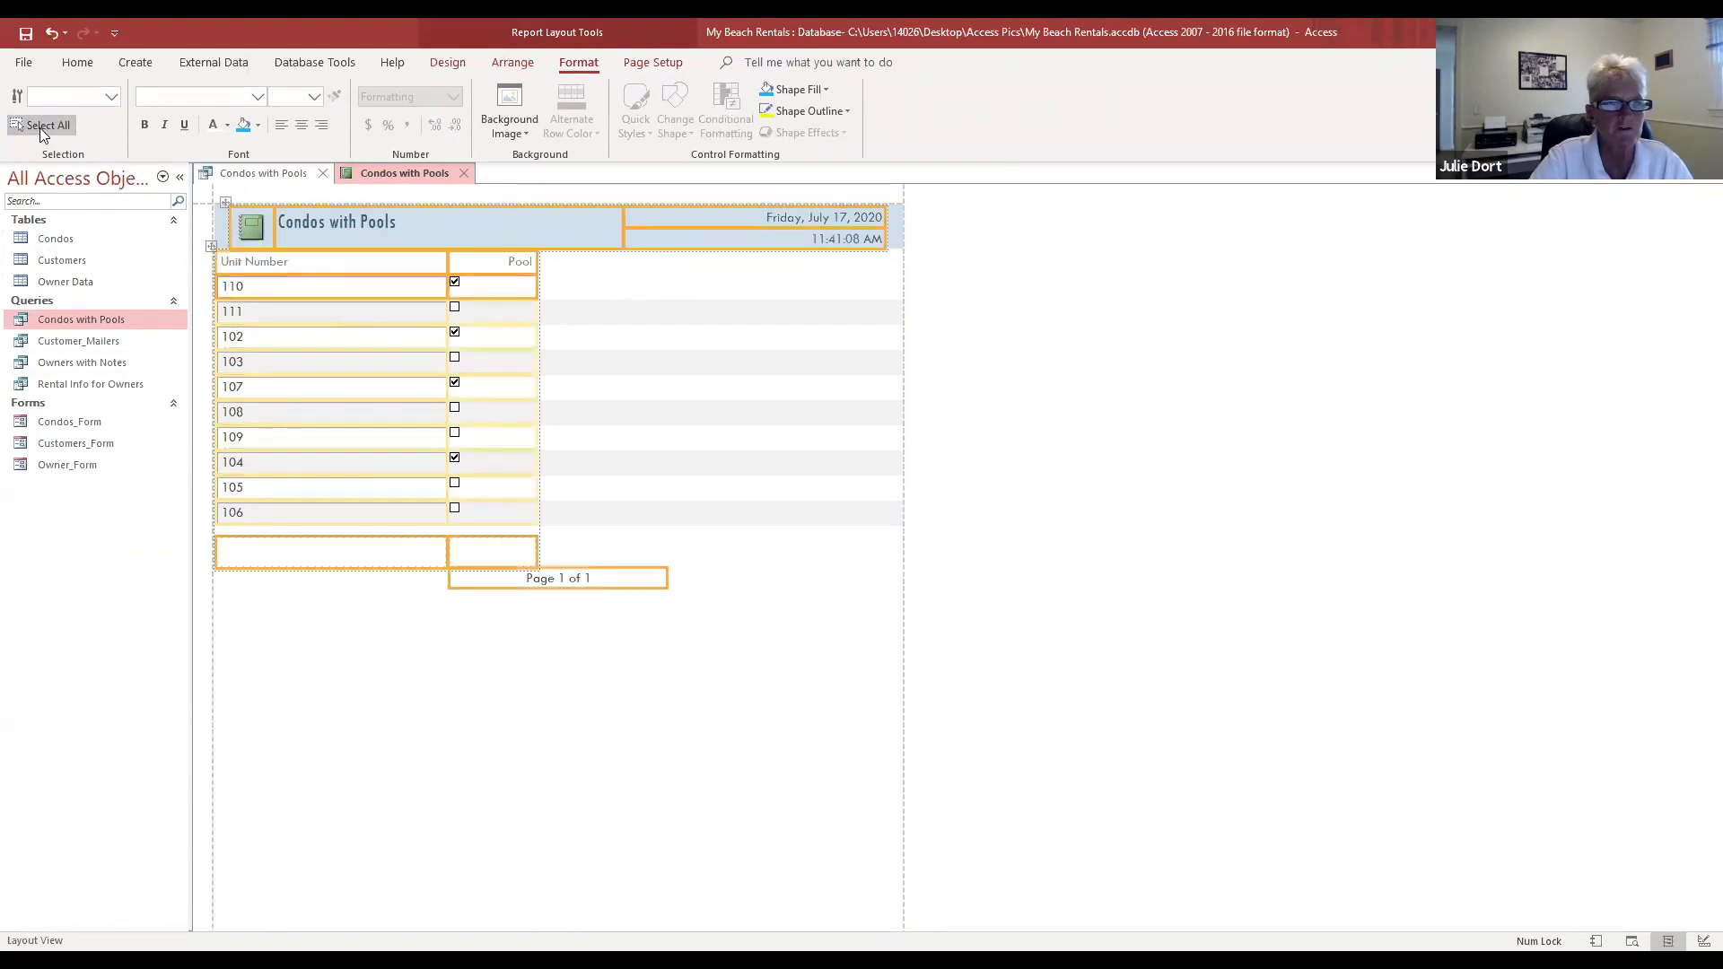
{"action": "left_click", "coordinate": [825, 89]}
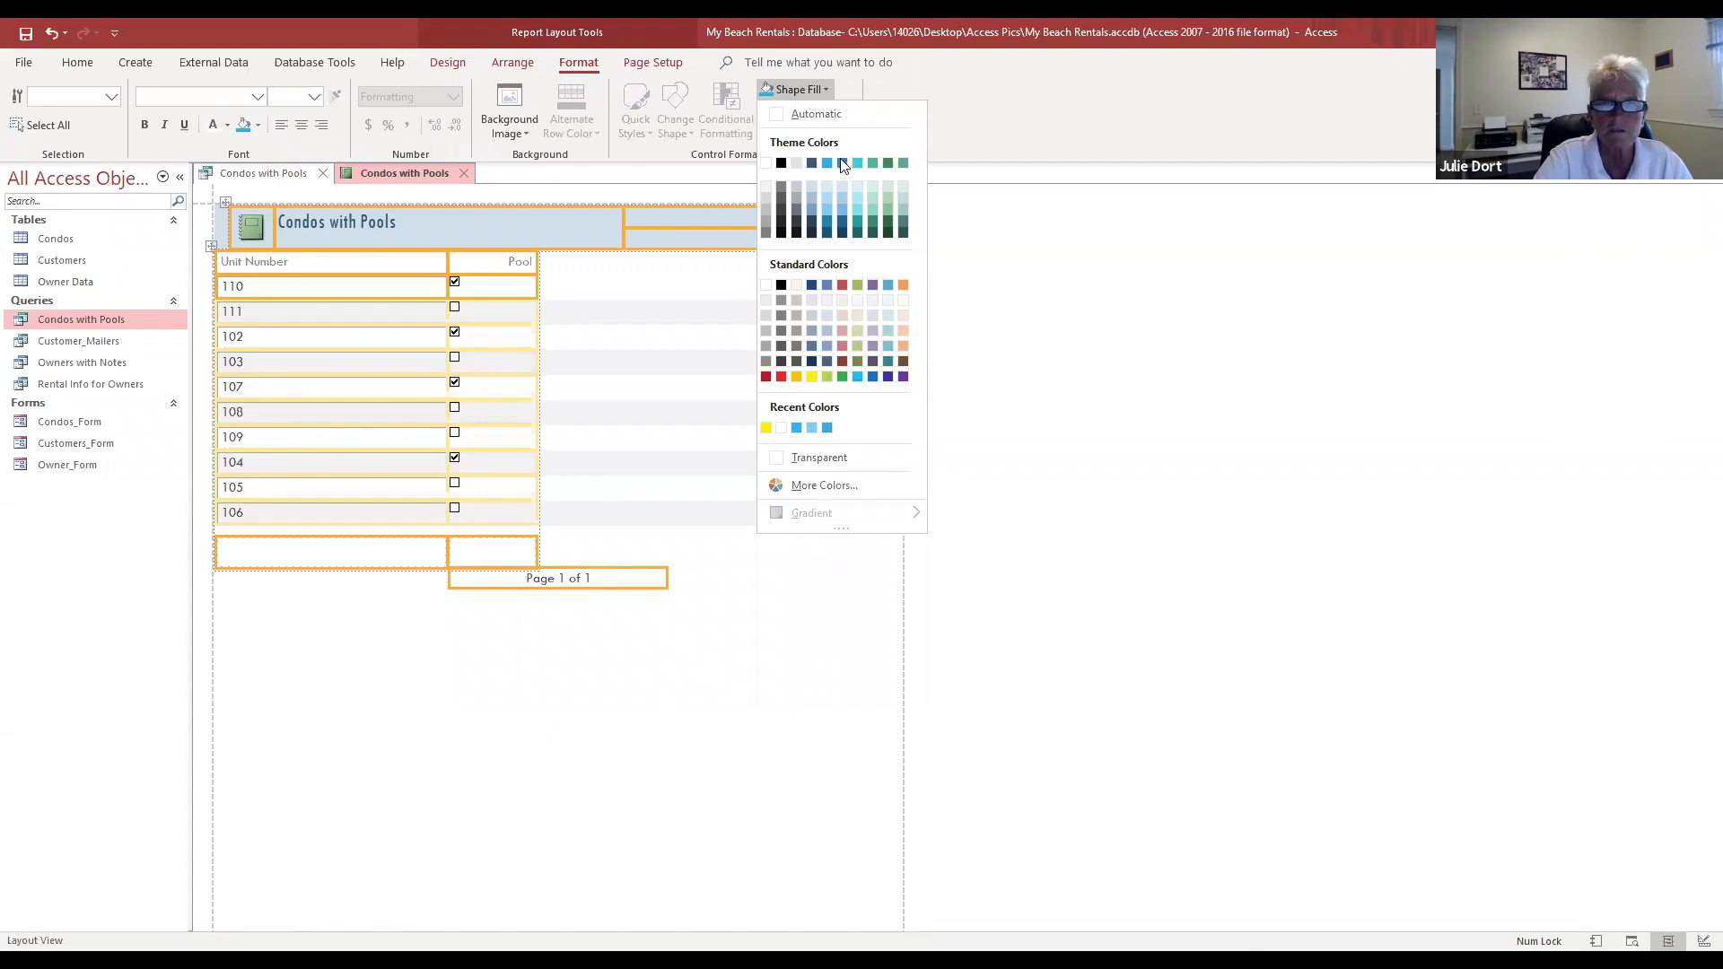
{"action": "left_click", "coordinate": [797, 163]}
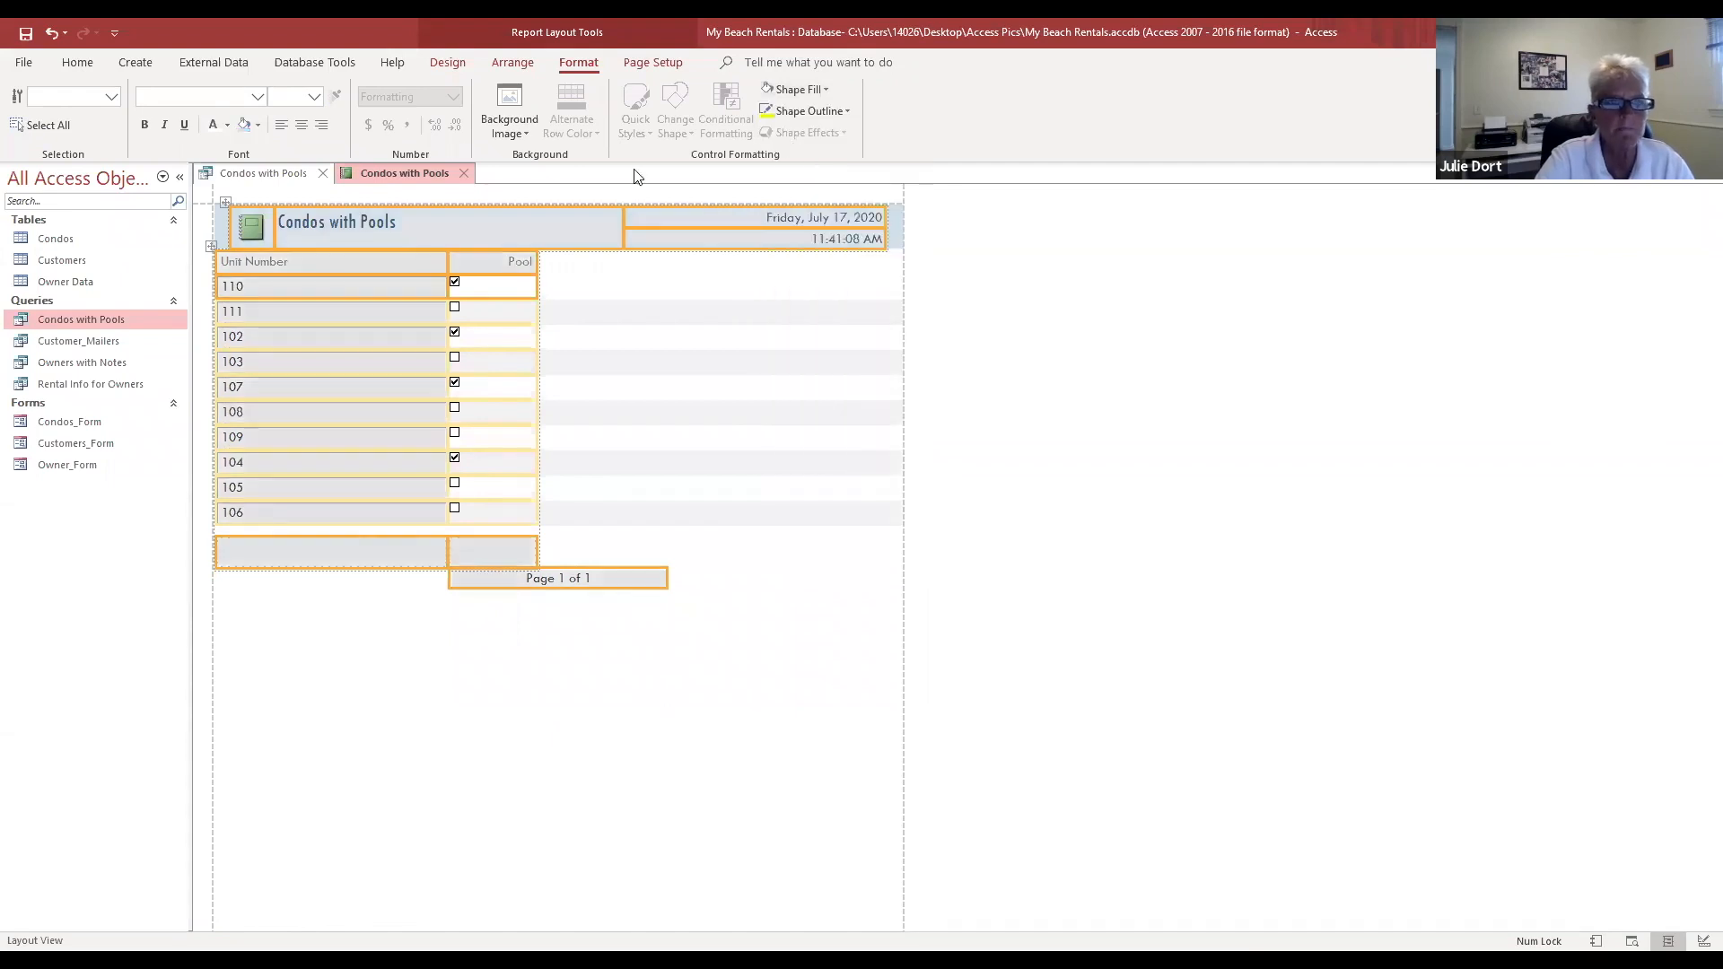
Step: Set the font of all selected report controls to Bookman Old Style, size 12
{"action": "left_click", "coordinate": [255, 96]}
{"action": "scroll", "coordinate": [287, 472], "scroll_direction": "down", "scroll_amount": 4}
{"action": "scroll", "coordinate": [285, 463], "scroll_direction": "down", "scroll_amount": 2}
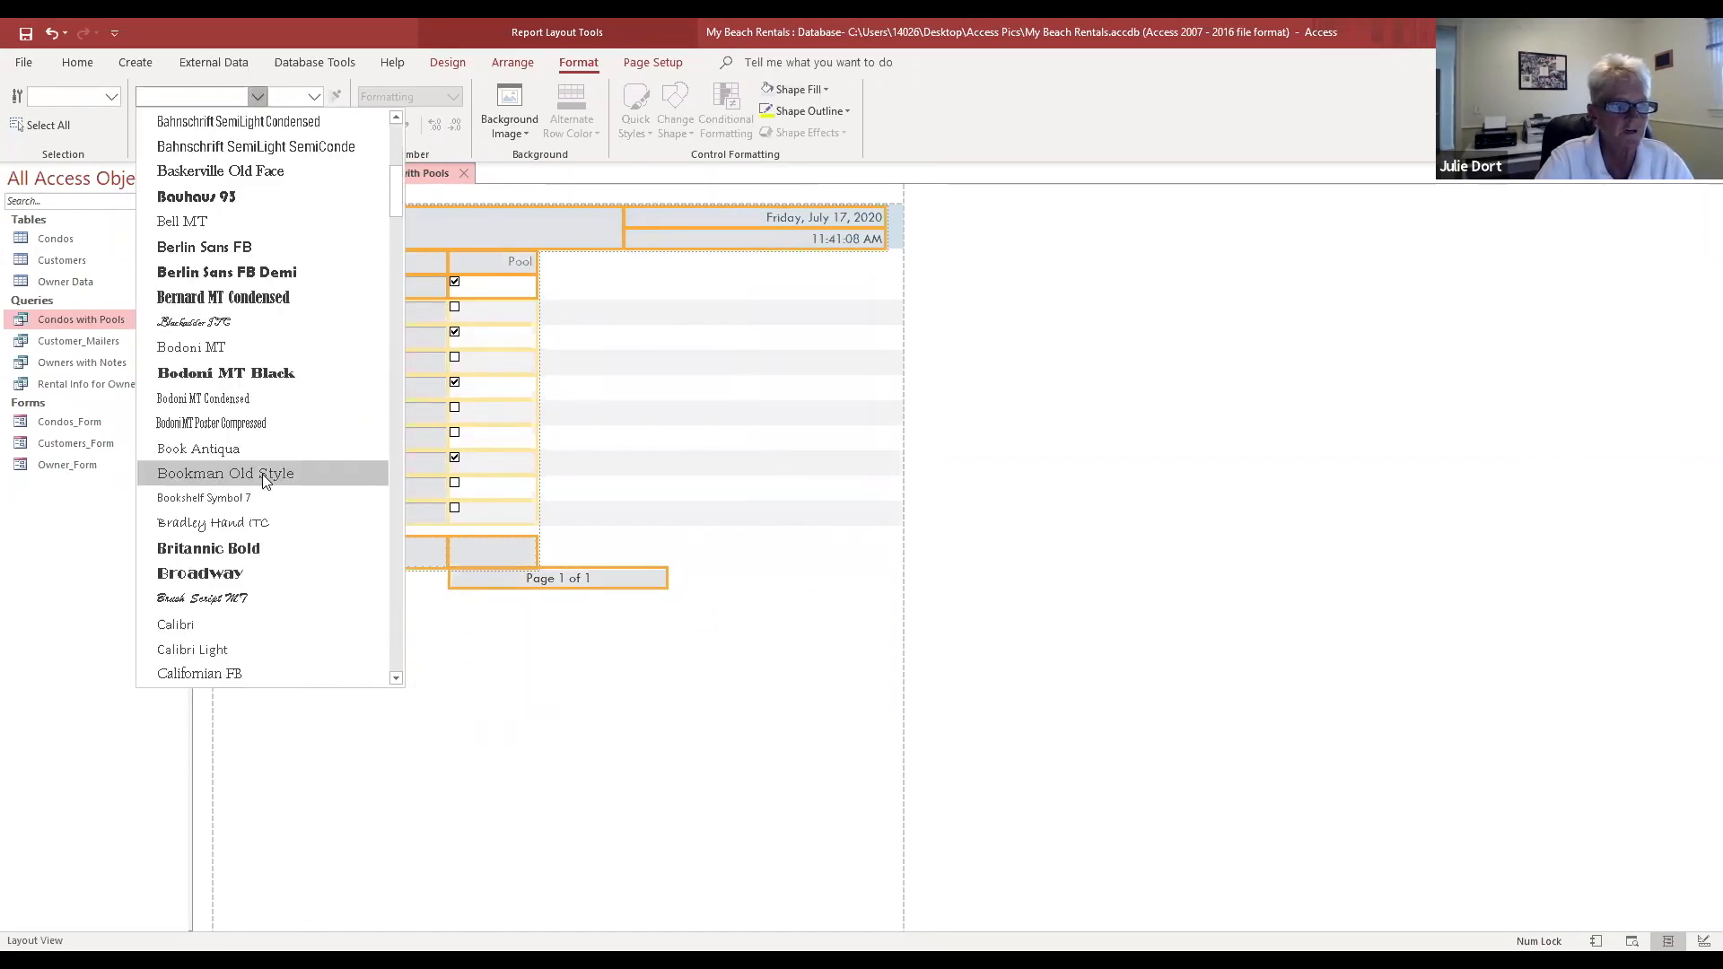
{"action": "left_click", "coordinate": [262, 474]}
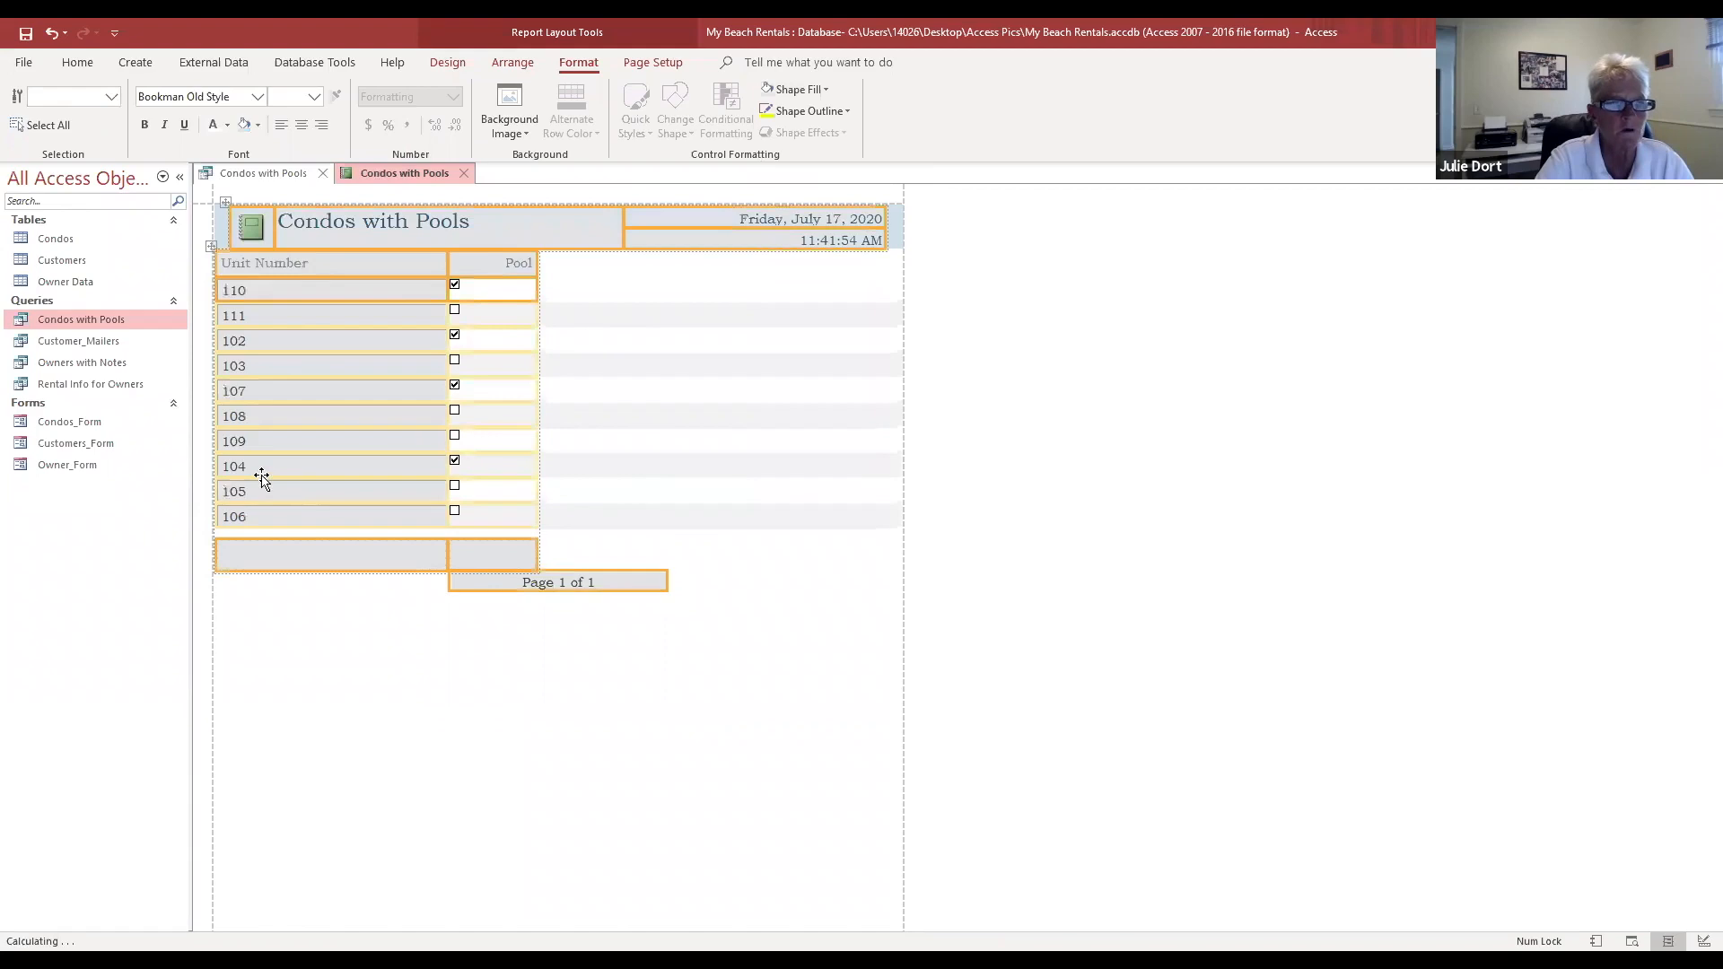
{"action": "left_click", "coordinate": [314, 96]}
{"action": "left_click", "coordinate": [285, 198]}
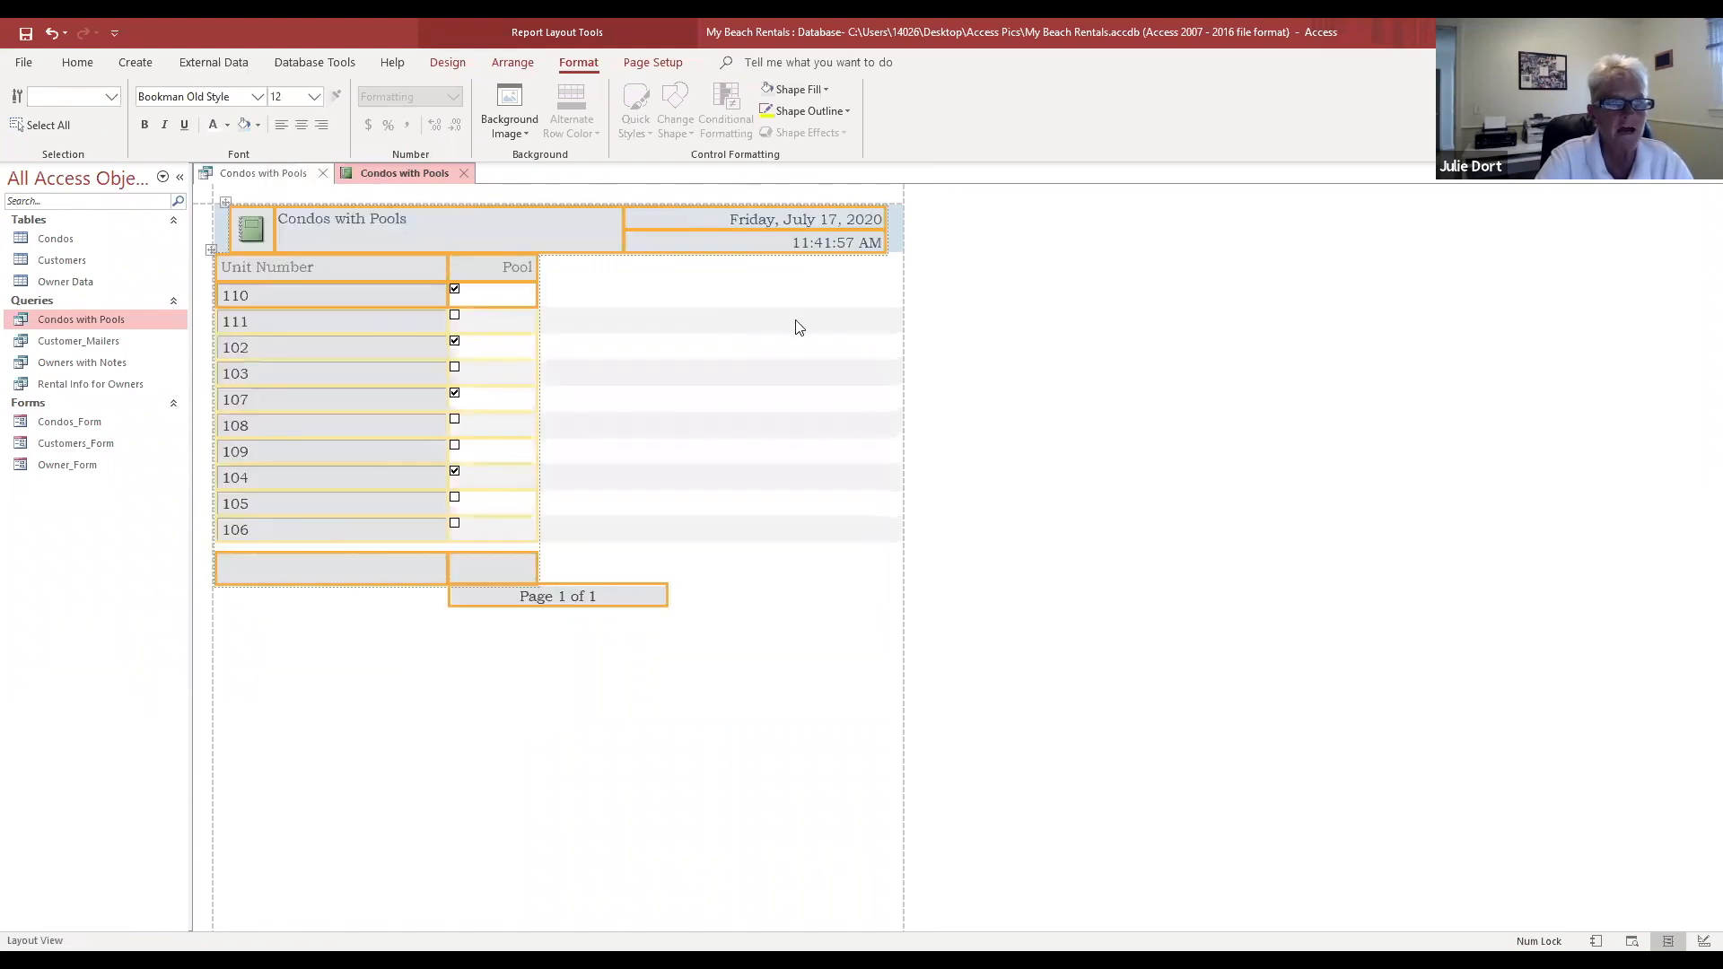
Step: Outline all selected report controls with the automatic color and a thick line
{"action": "left_click", "coordinate": [847, 109]}
{"action": "left_click", "coordinate": [817, 135]}
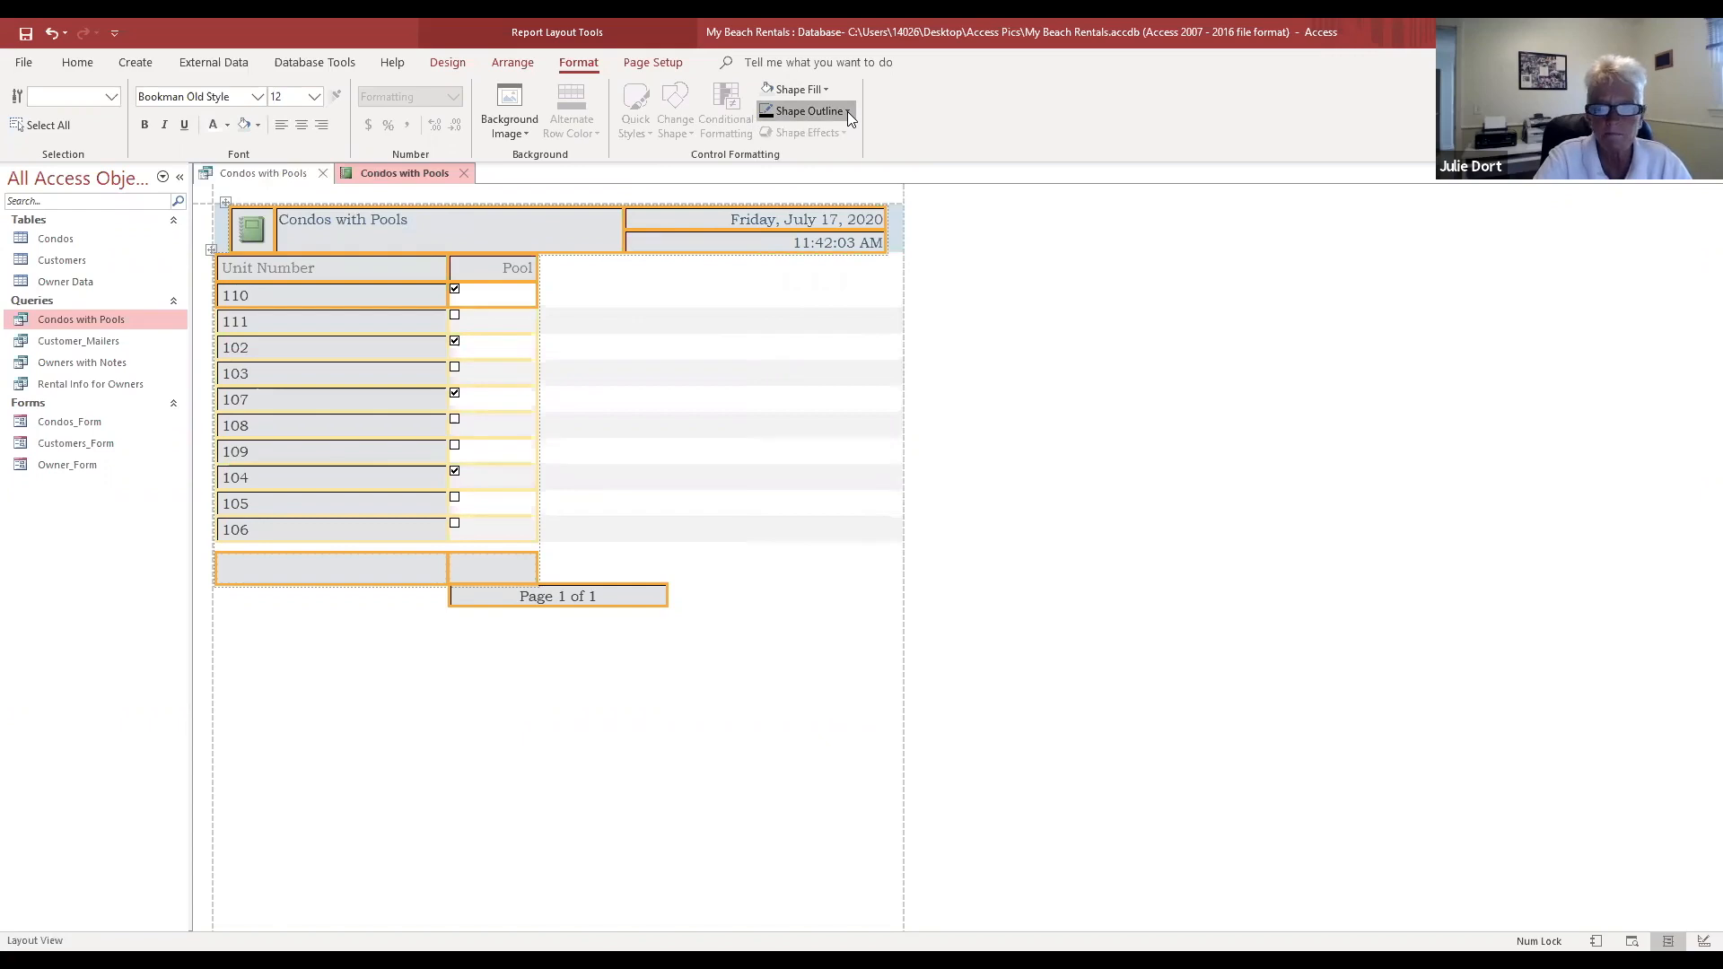
{"action": "left_click", "coordinate": [847, 111]}
{"action": "mouse_move", "coordinate": [861, 535]}
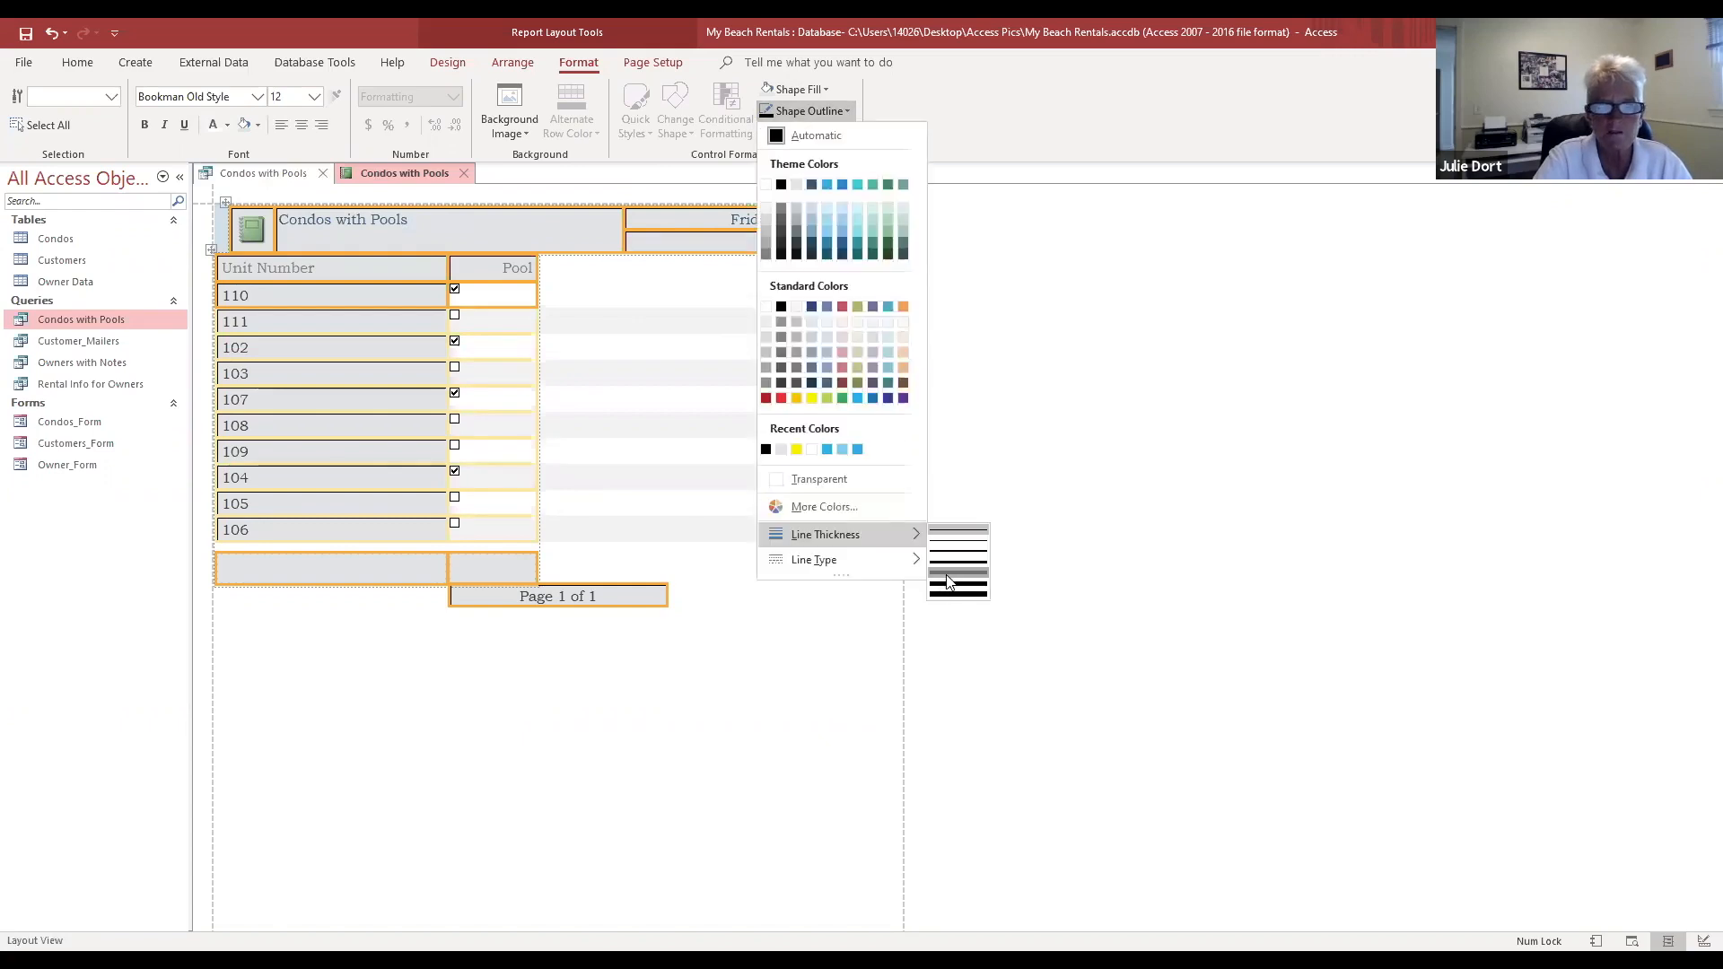
{"action": "left_click", "coordinate": [948, 582]}
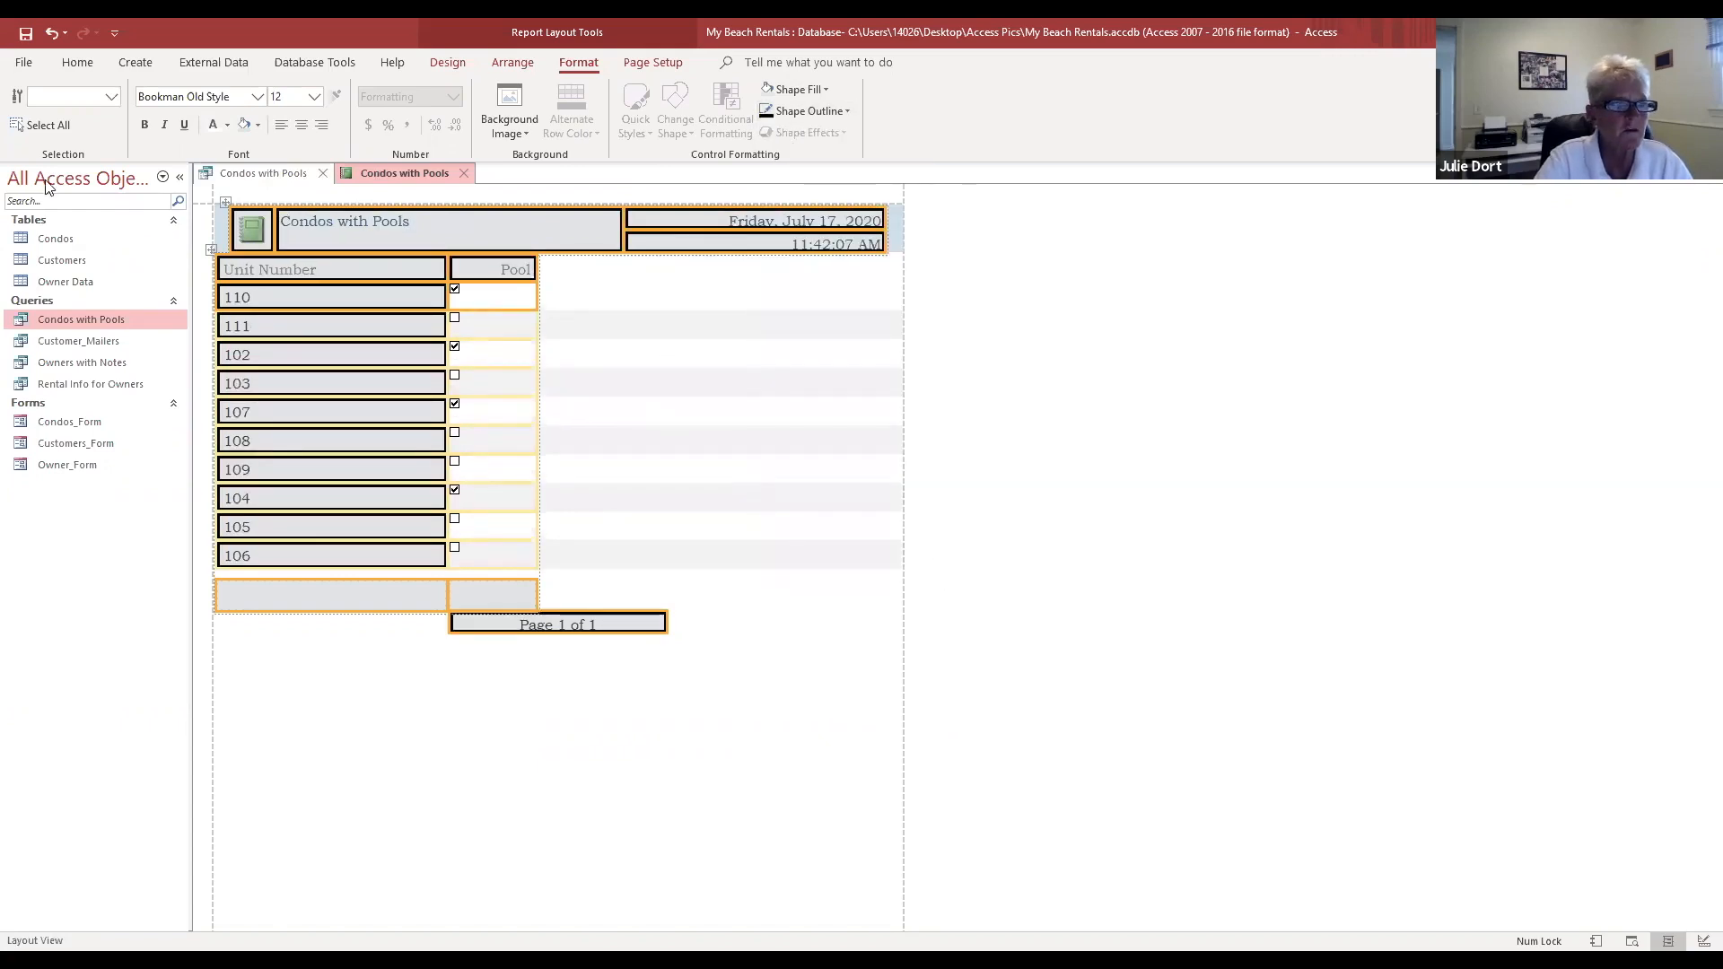
Step: Check the thick outlines in Report View and return to Layout View
{"action": "left_click", "coordinate": [446, 65]}
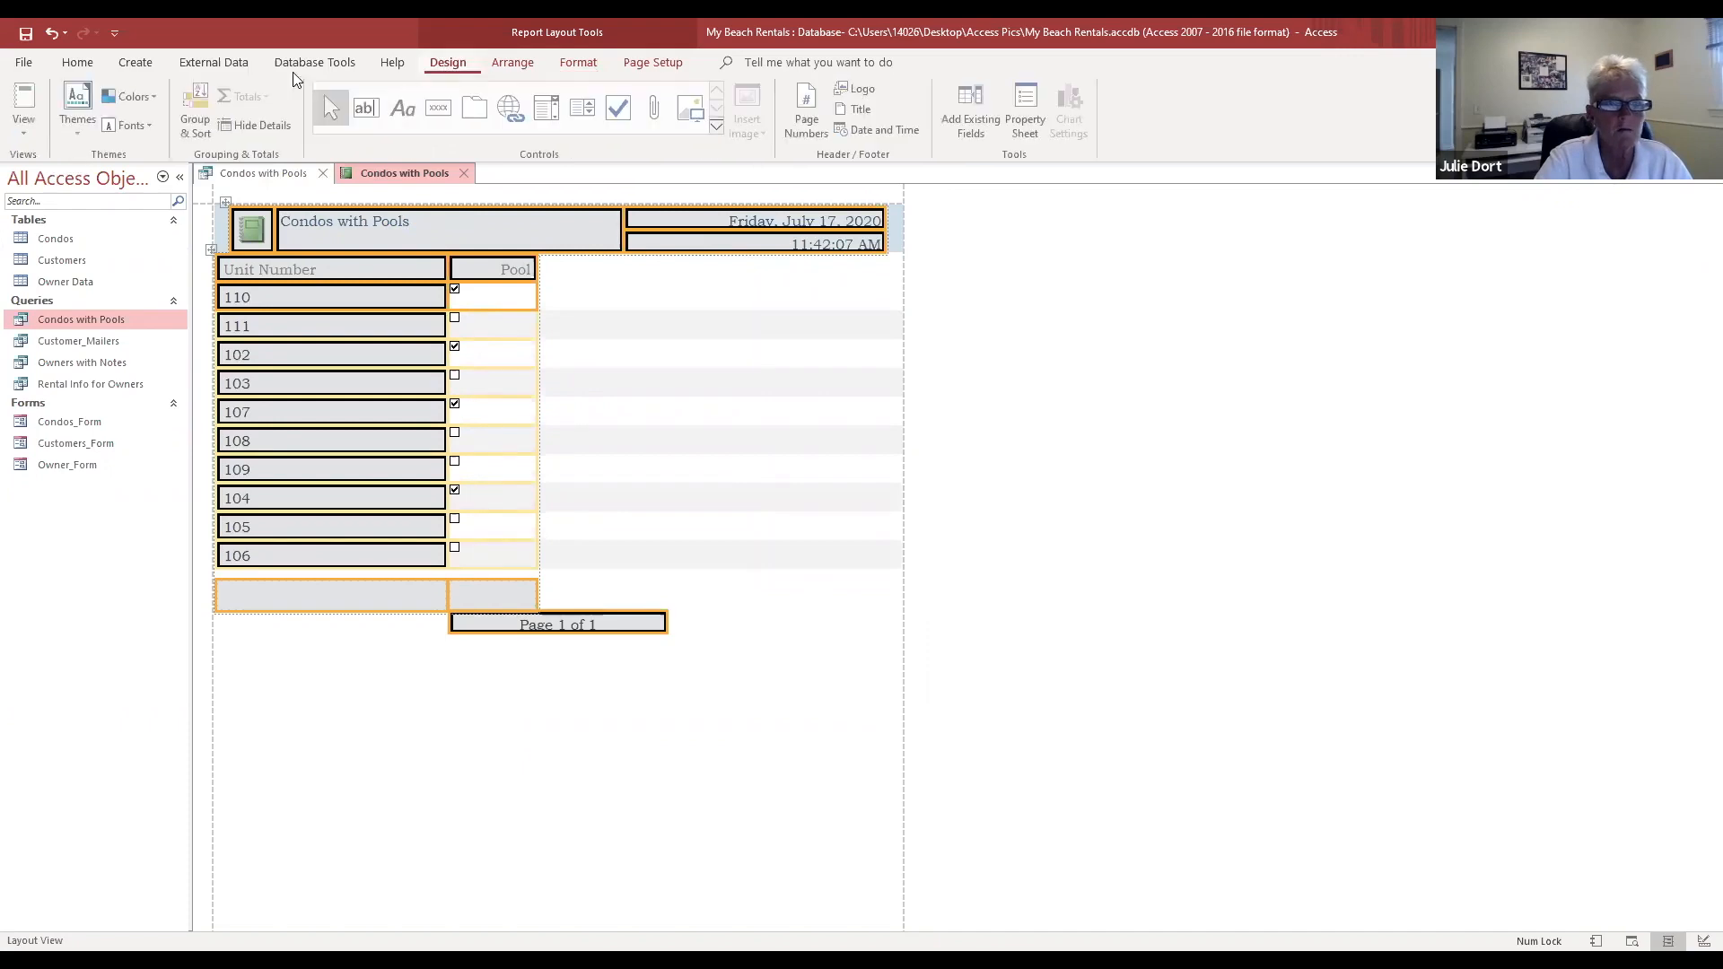
{"action": "left_click", "coordinate": [23, 134]}
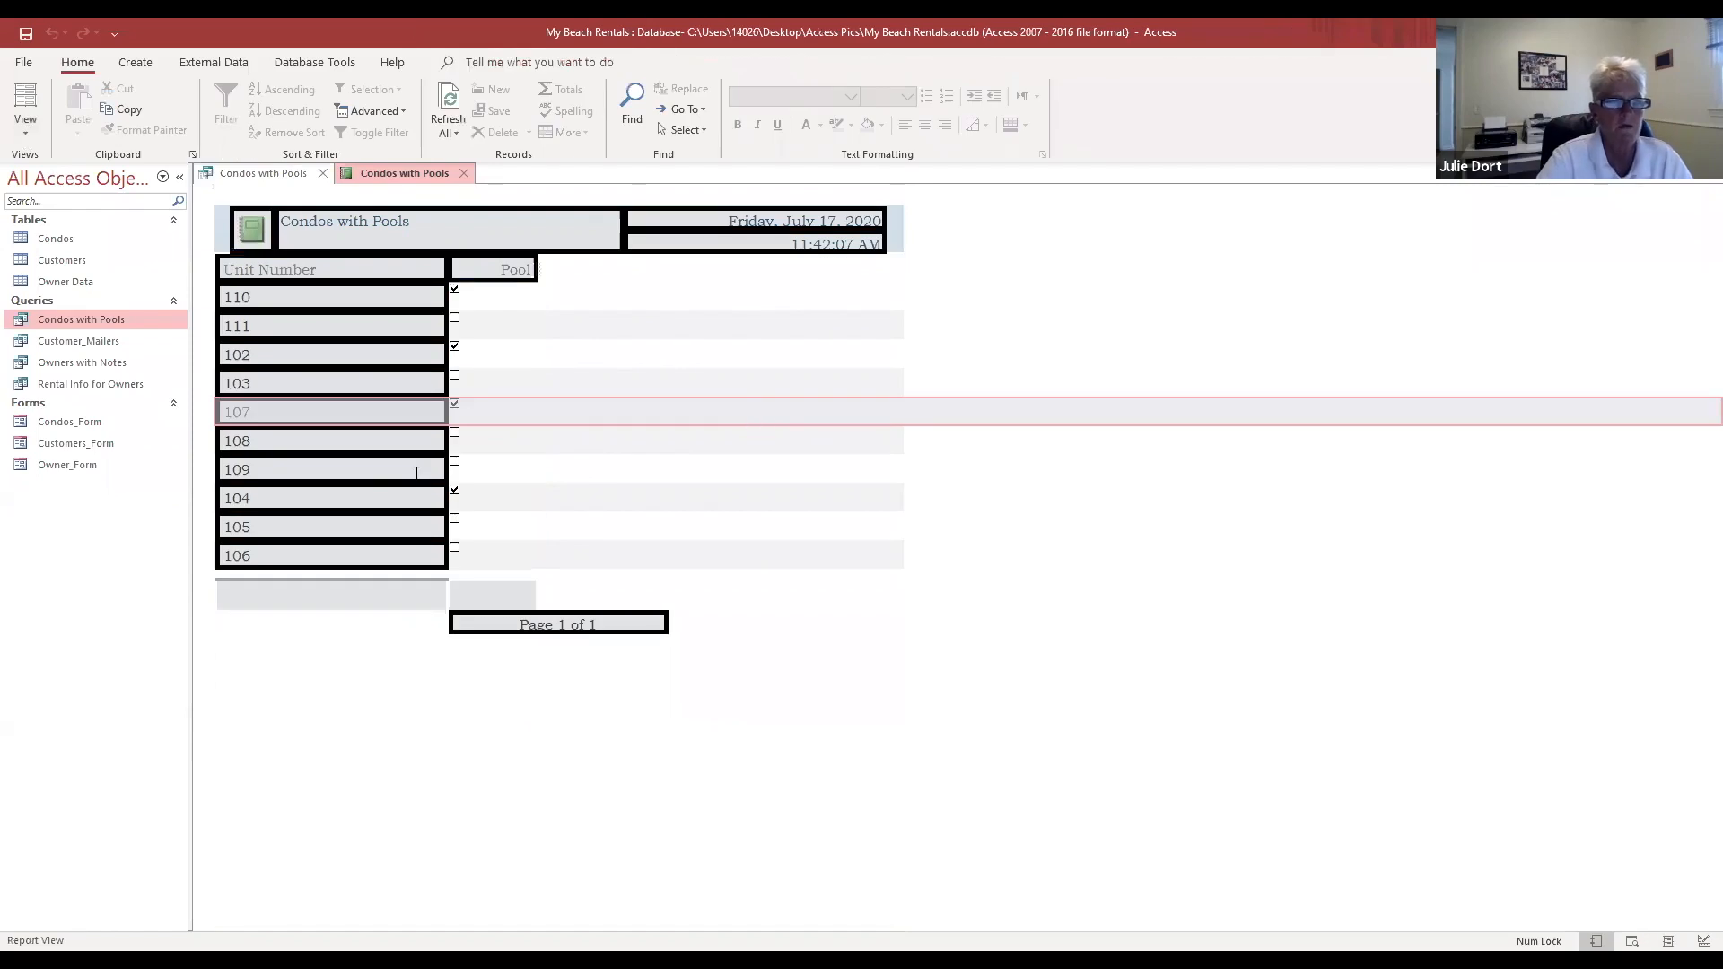
{"action": "left_click", "coordinate": [373, 449]}
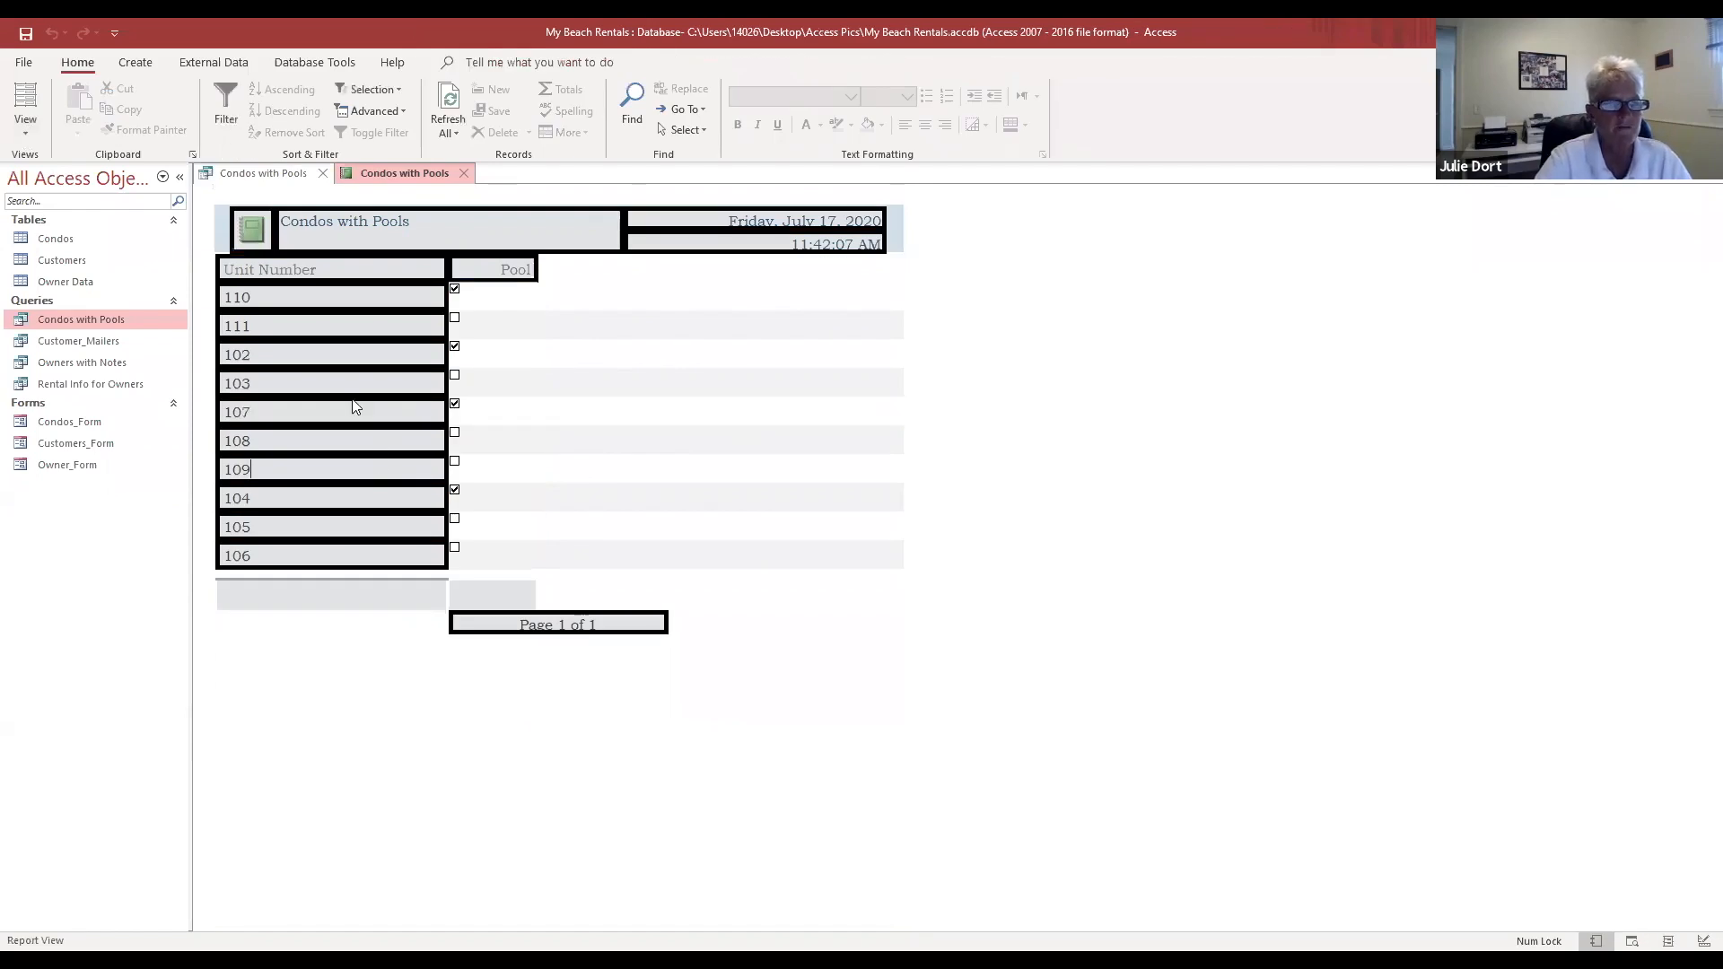
{"action": "left_click", "coordinate": [20, 134]}
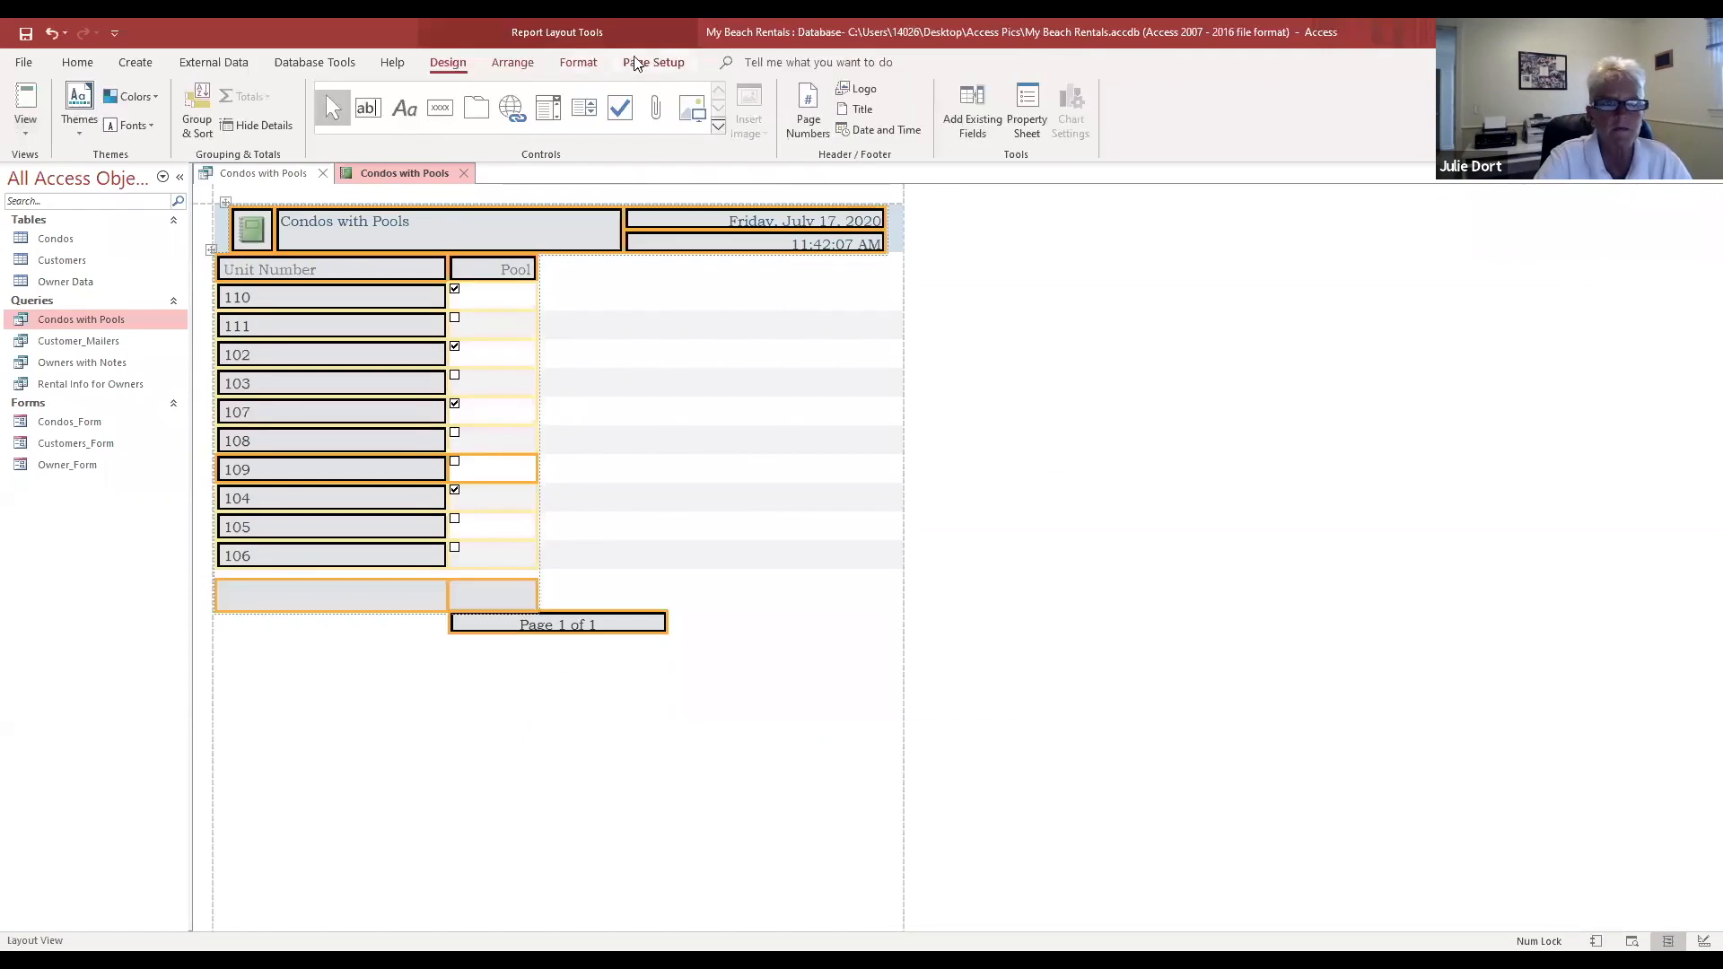
Step: Set the outline thickness of all selected report controls to 1 pt
{"action": "left_click", "coordinate": [579, 63]}
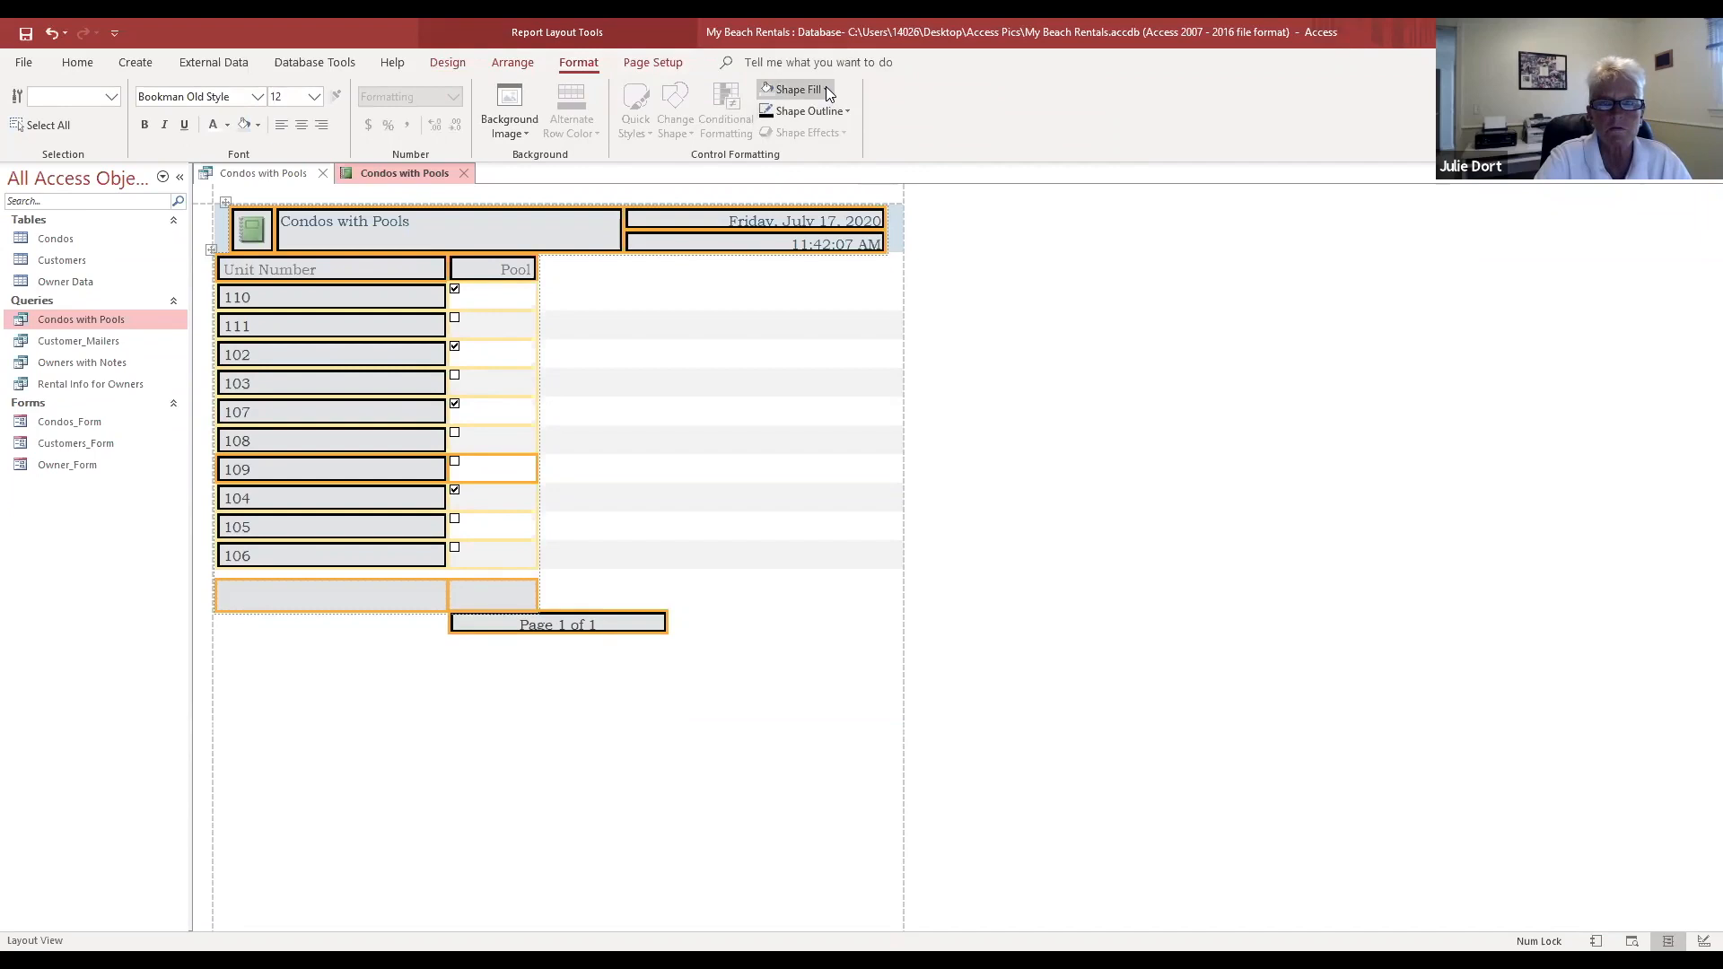
{"action": "left_click", "coordinate": [810, 111]}
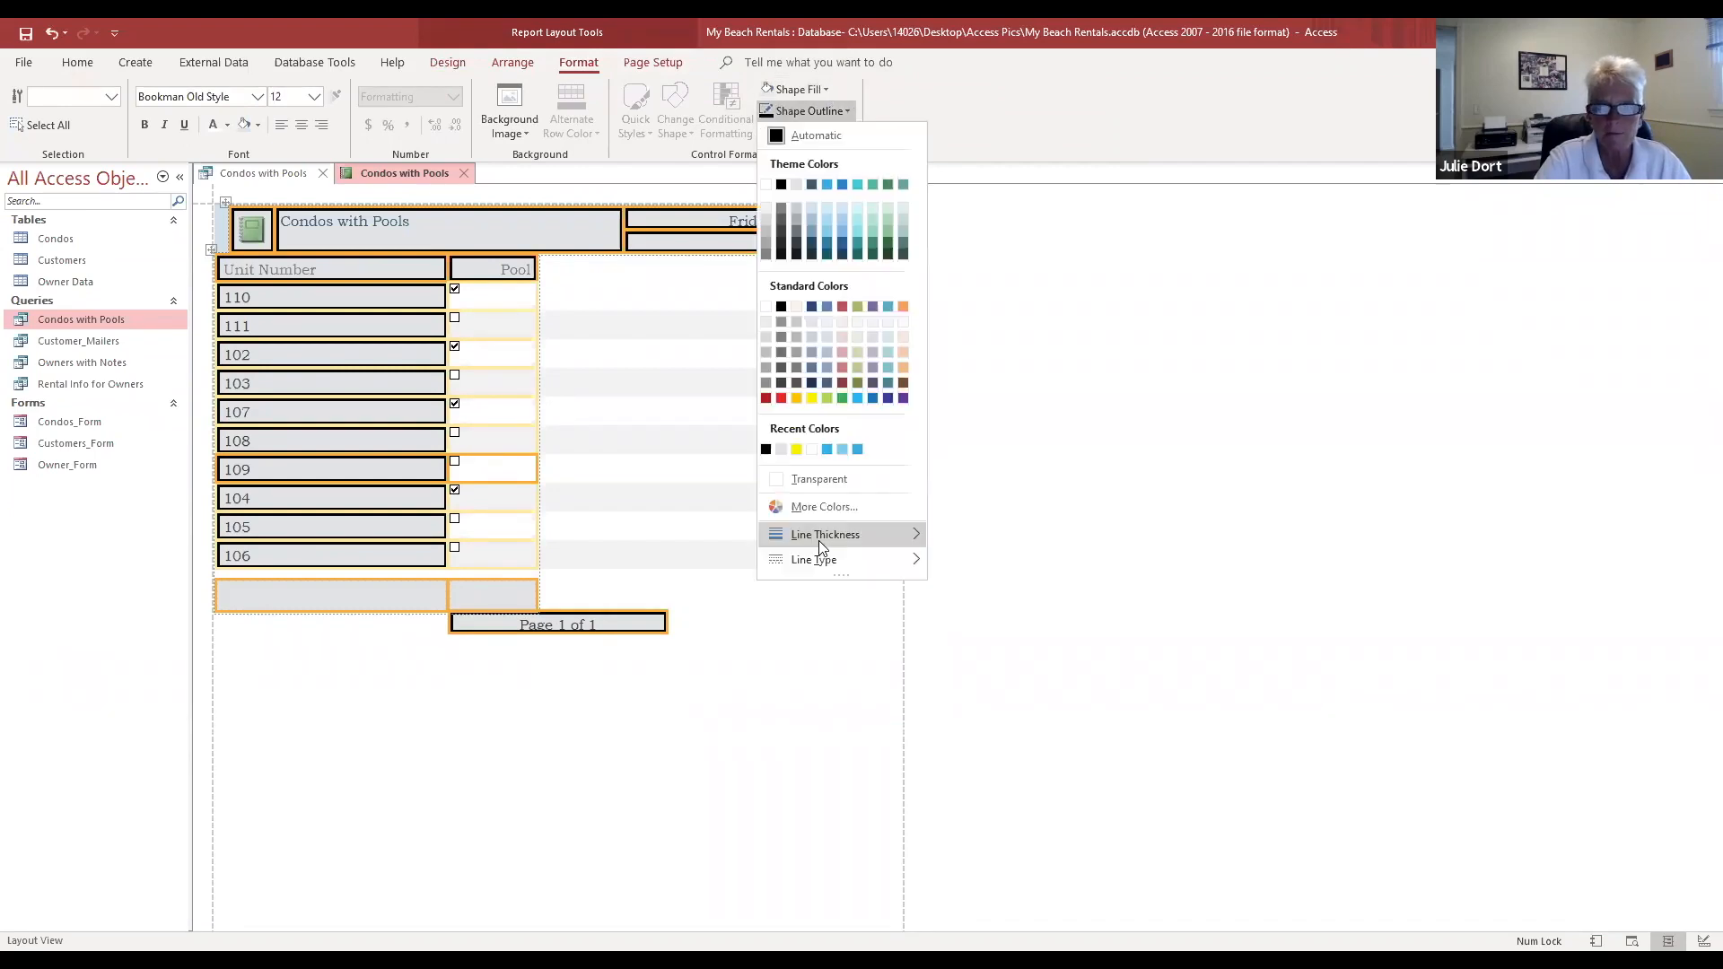
{"action": "mouse_move", "coordinate": [821, 539]}
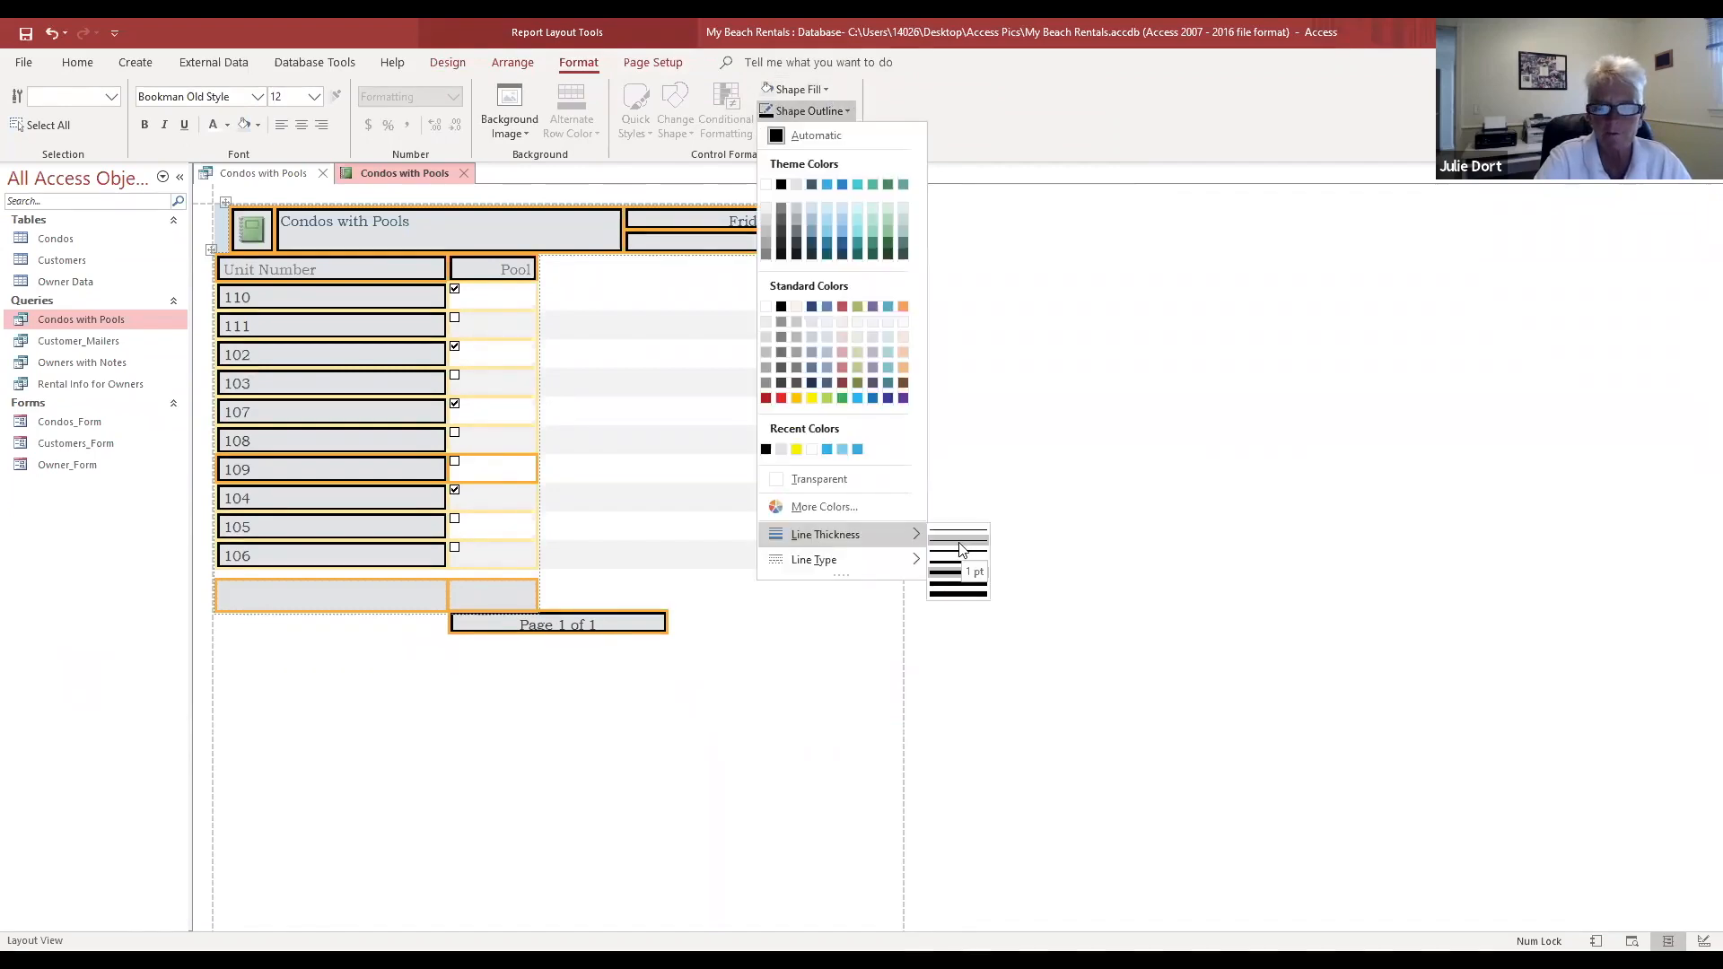
{"action": "left_click", "coordinate": [958, 541]}
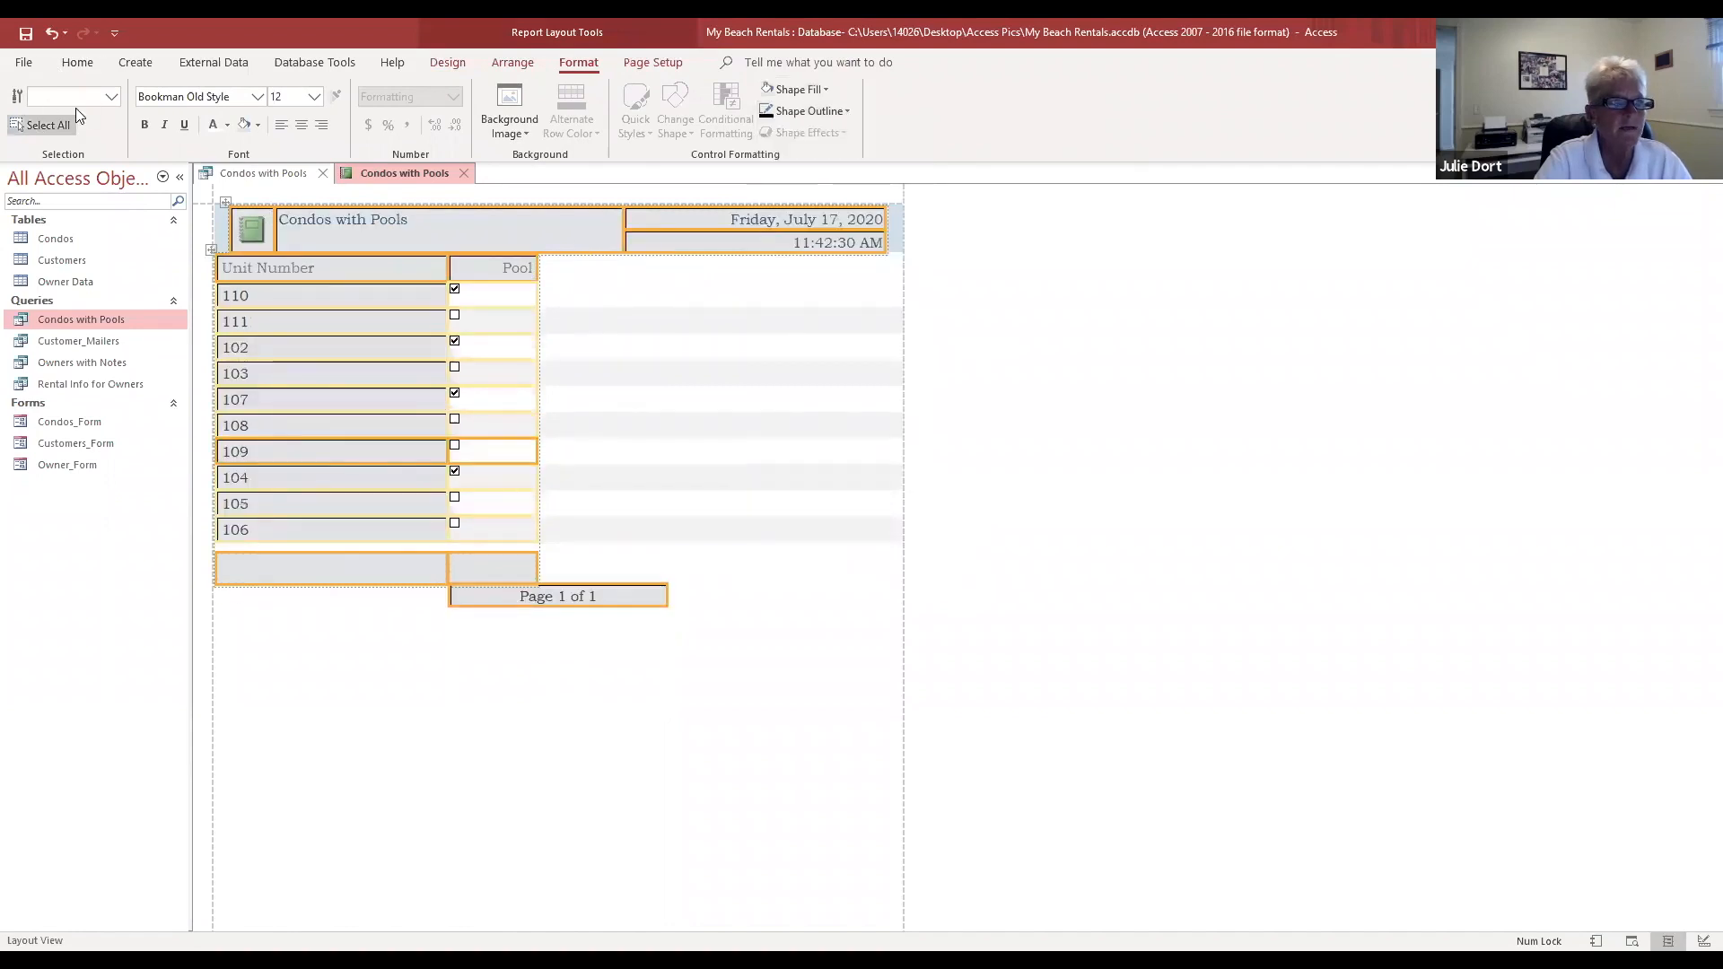
Step: Check the report with its thin outlines in Report View and return to Layout View
{"action": "left_click", "coordinate": [449, 62]}
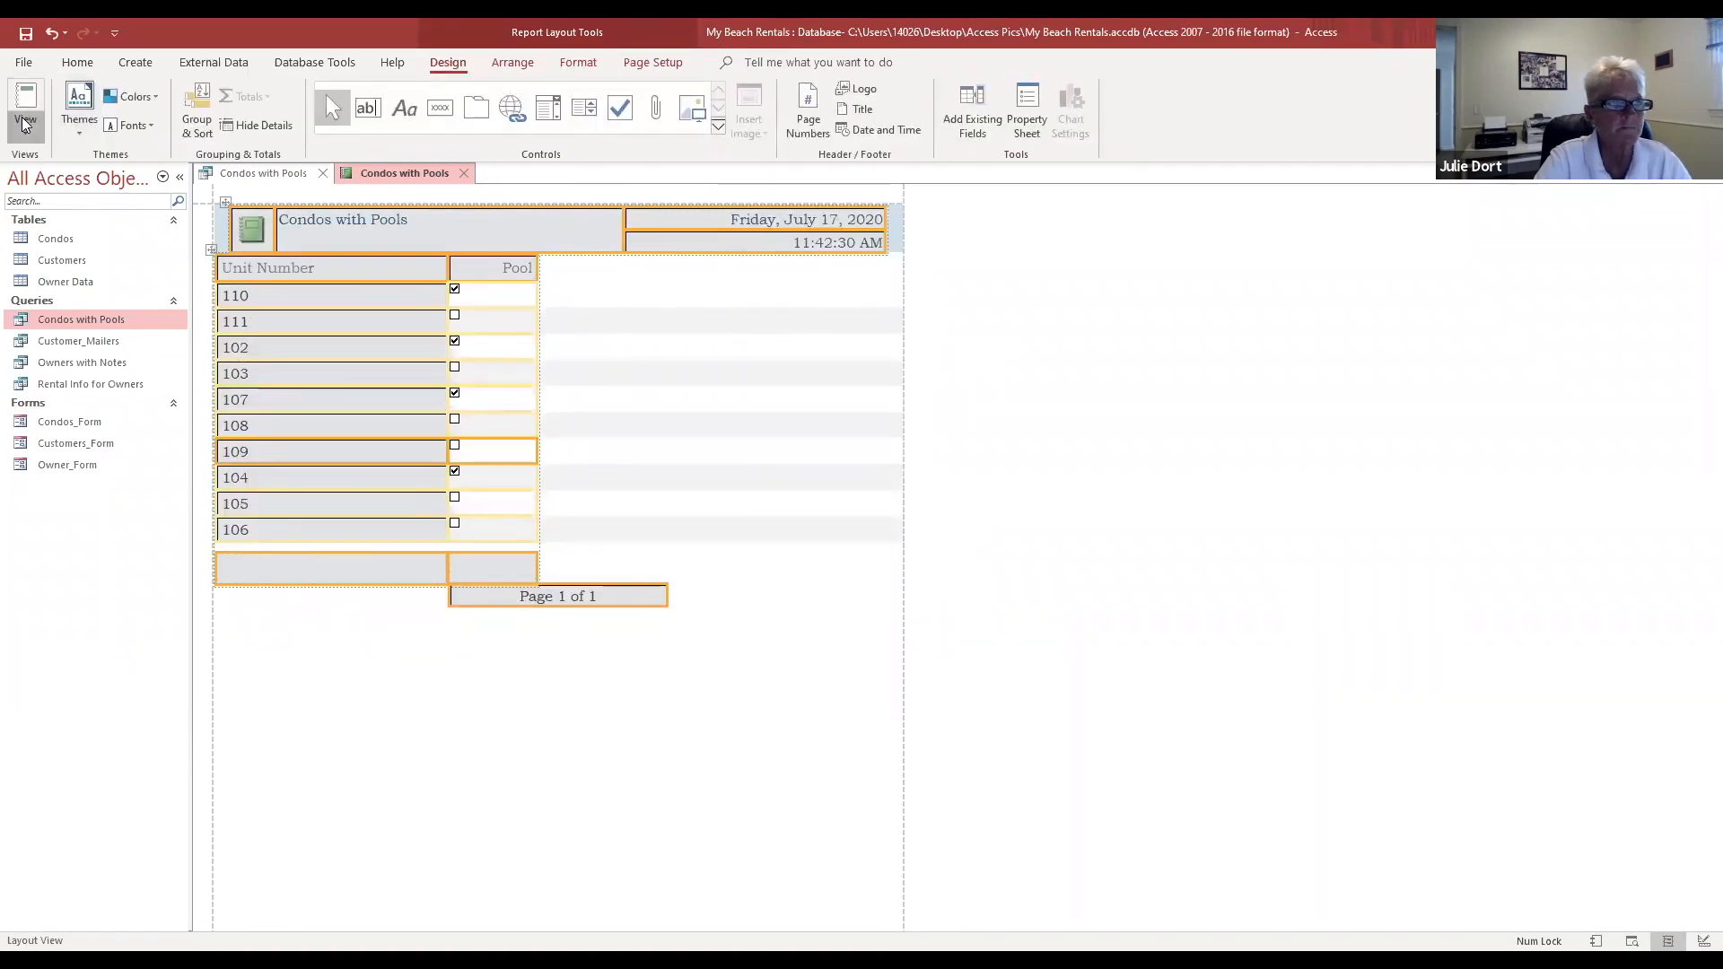
{"action": "left_click", "coordinate": [24, 125]}
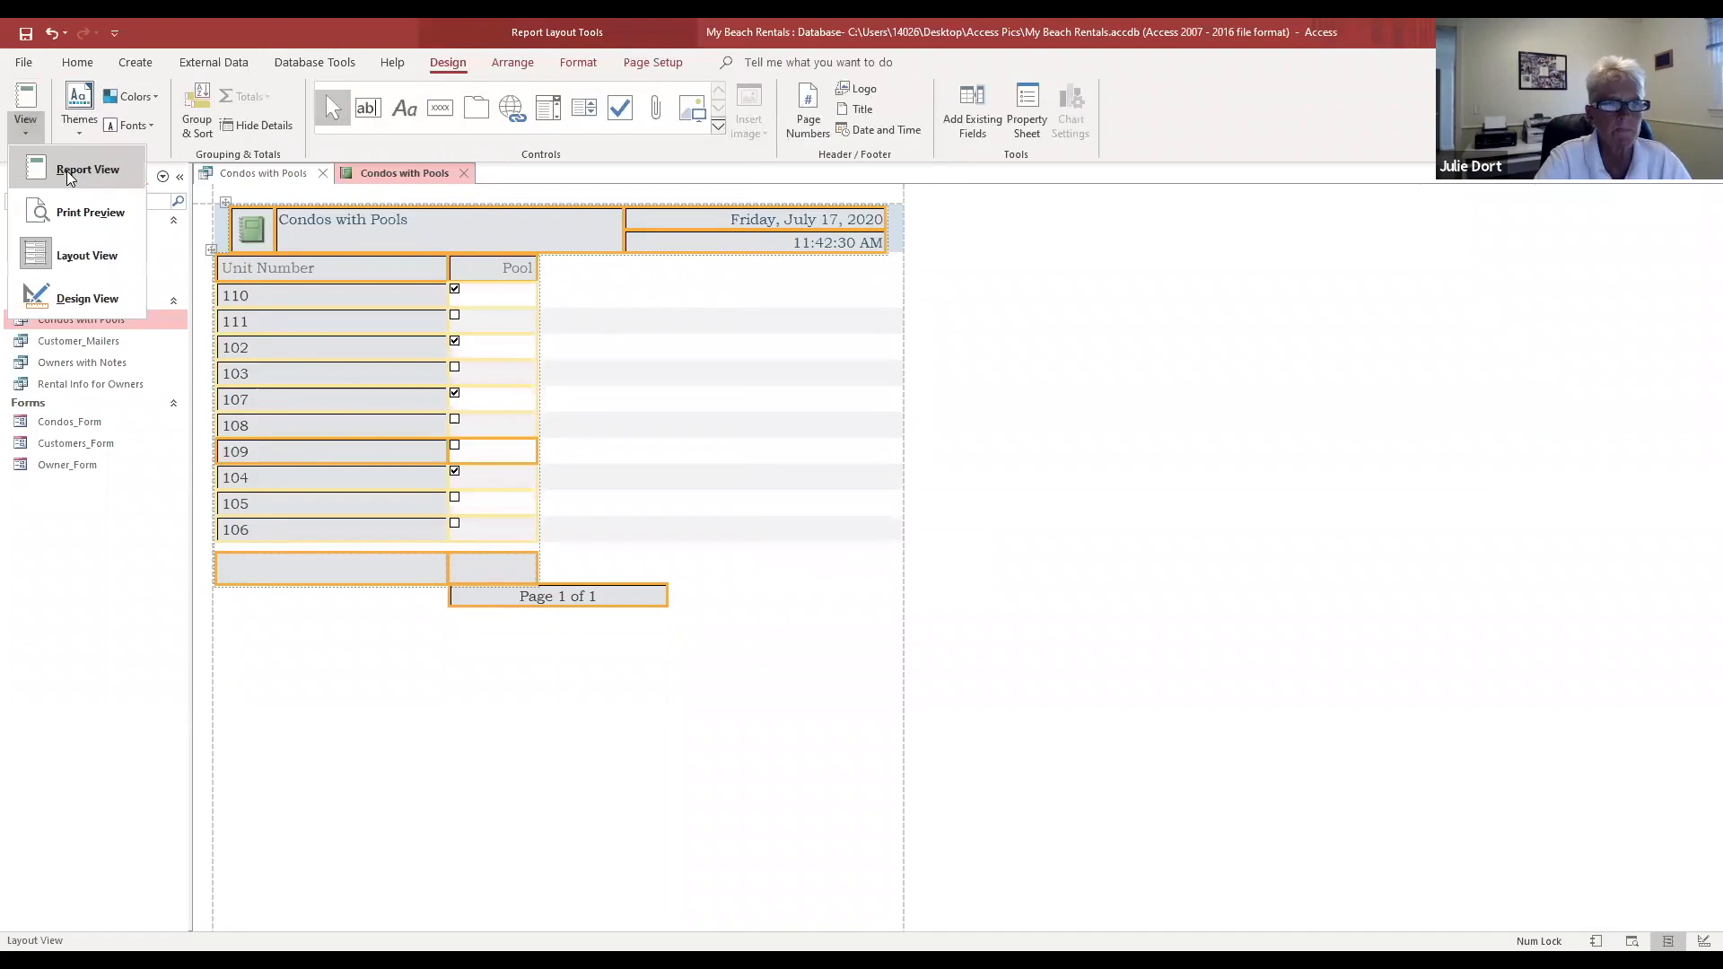
{"action": "left_click", "coordinate": [67, 170]}
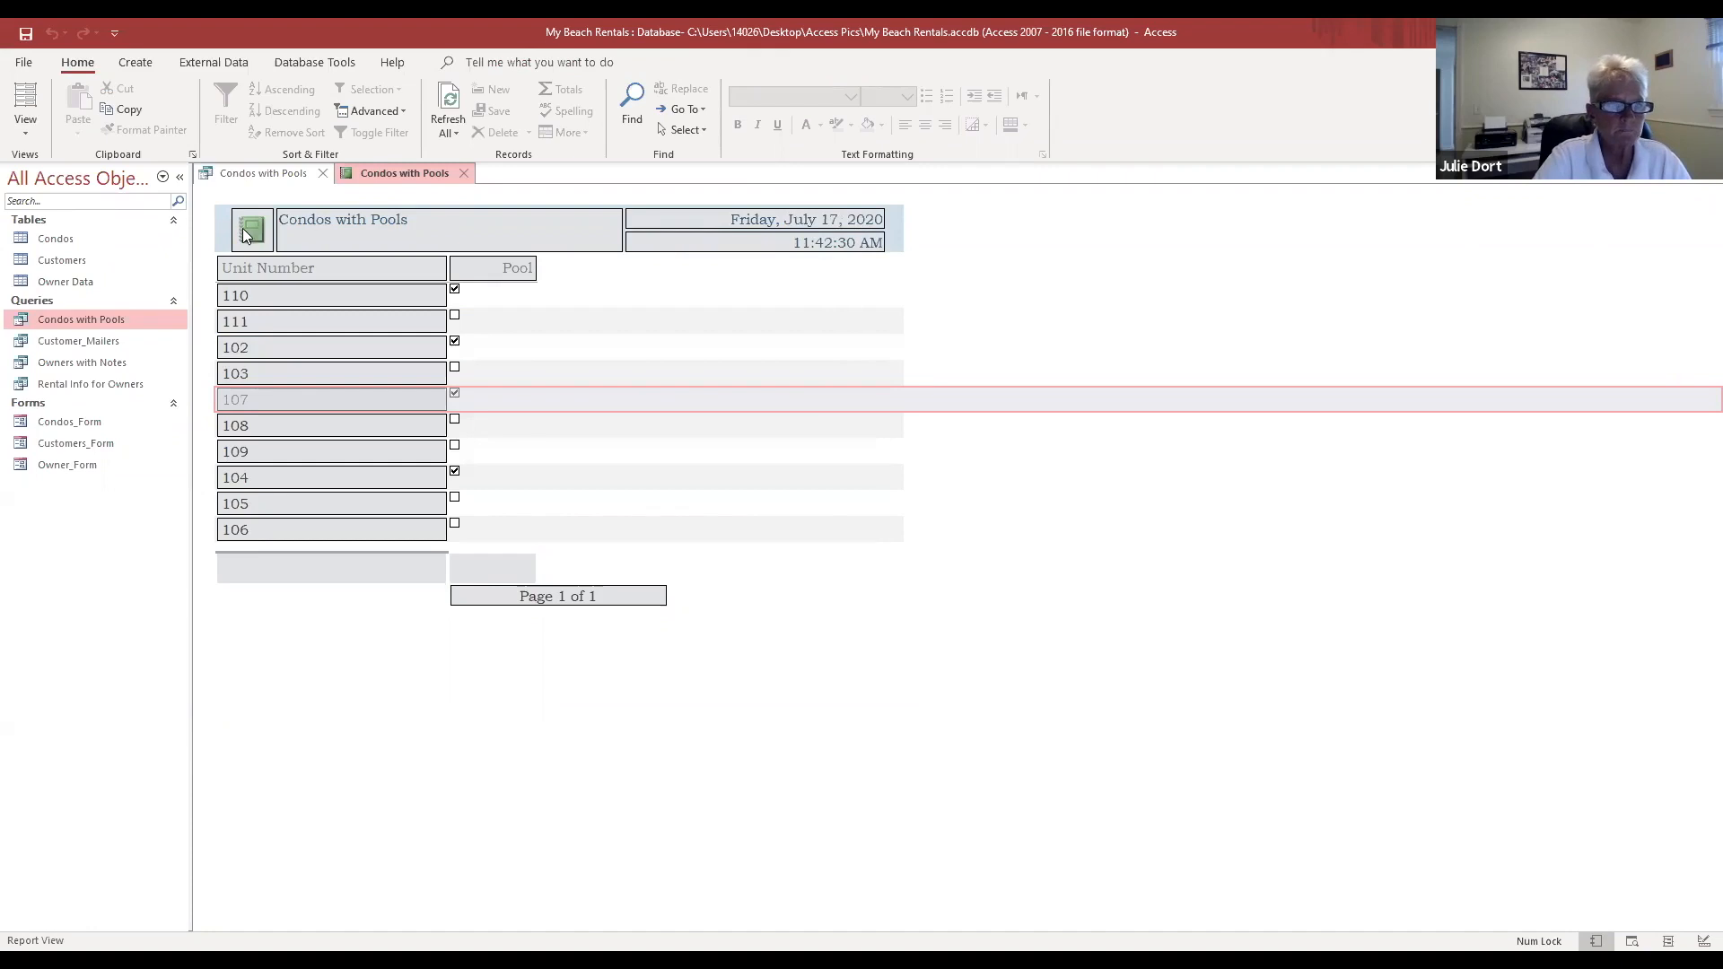
{"action": "left_click", "coordinate": [23, 132]}
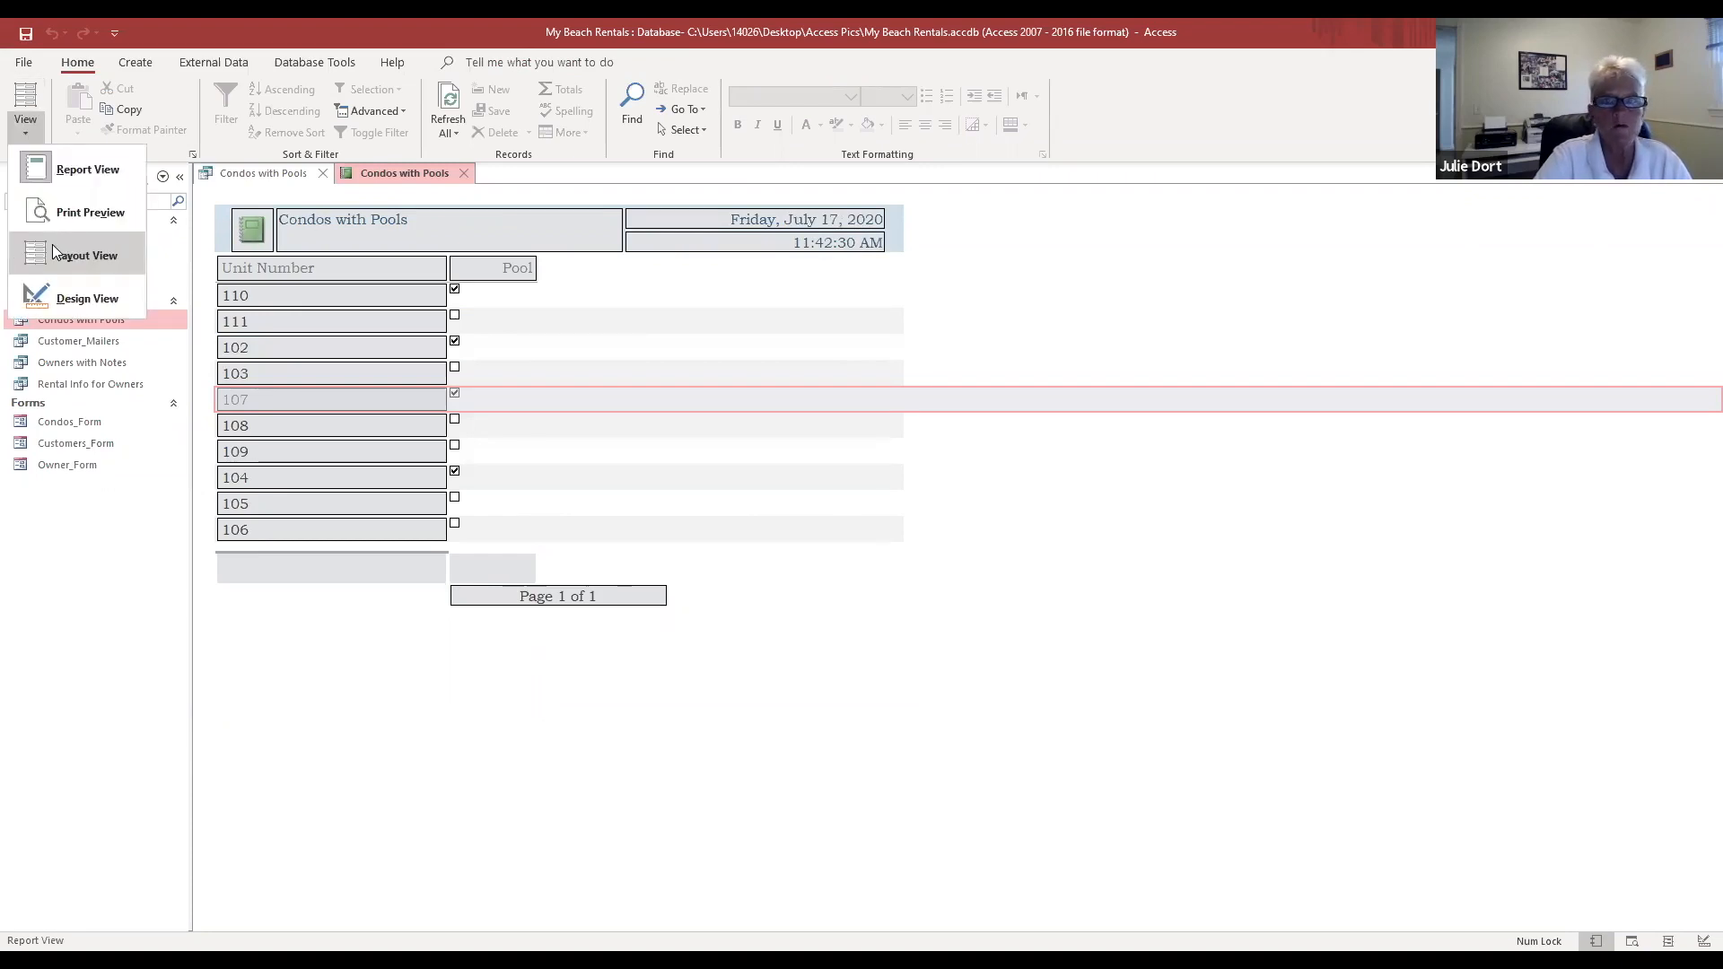
{"action": "left_click", "coordinate": [52, 245]}
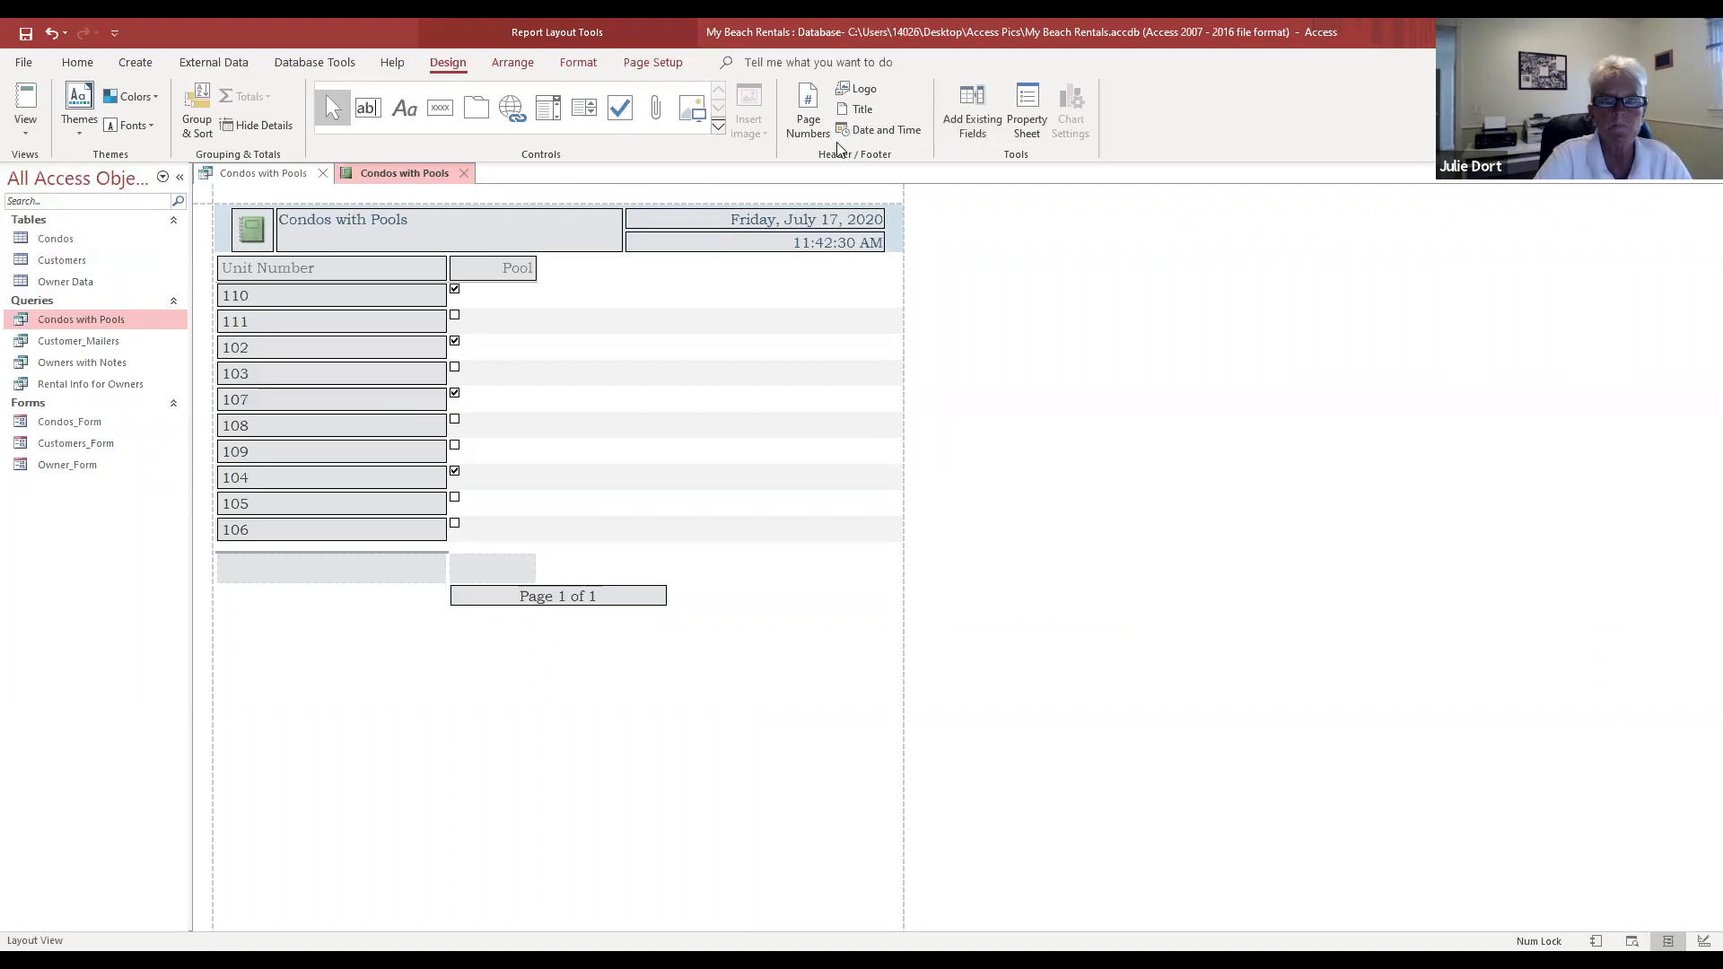
Step: Set the report header to include the long date (Friday, July 17, 2020) and the time in hours and minutes without AM/PM
{"action": "left_click", "coordinate": [881, 128]}
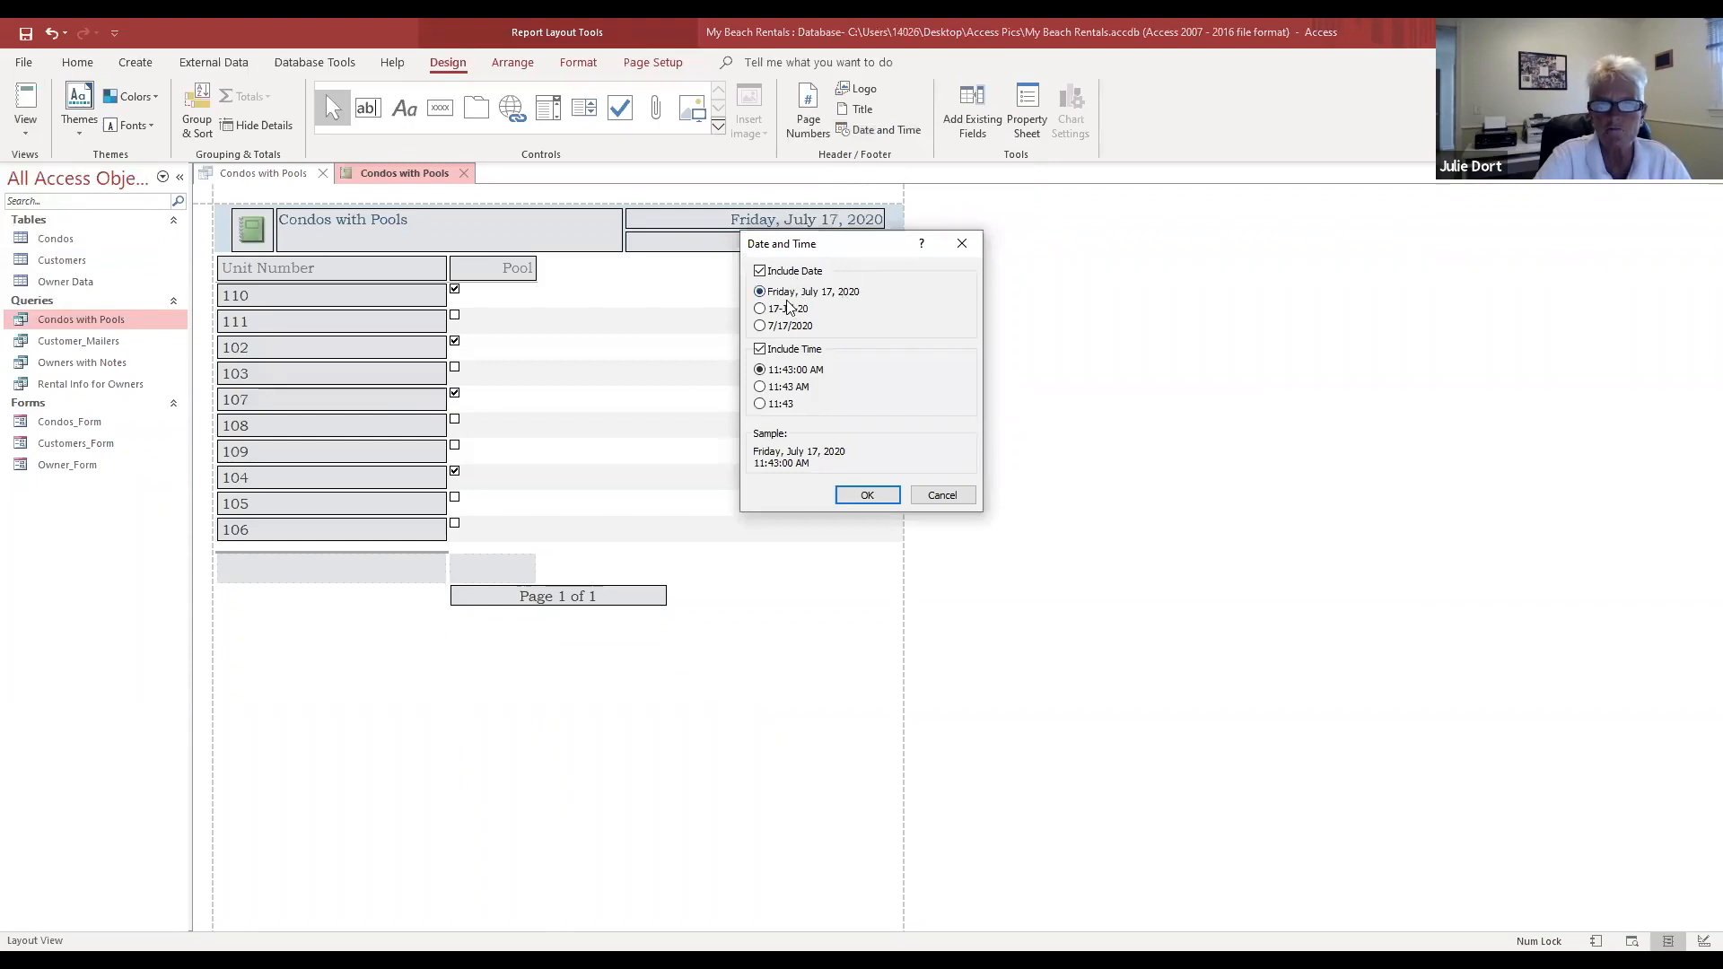
{"action": "left_click", "coordinate": [760, 387]}
{"action": "left_click", "coordinate": [760, 404]}
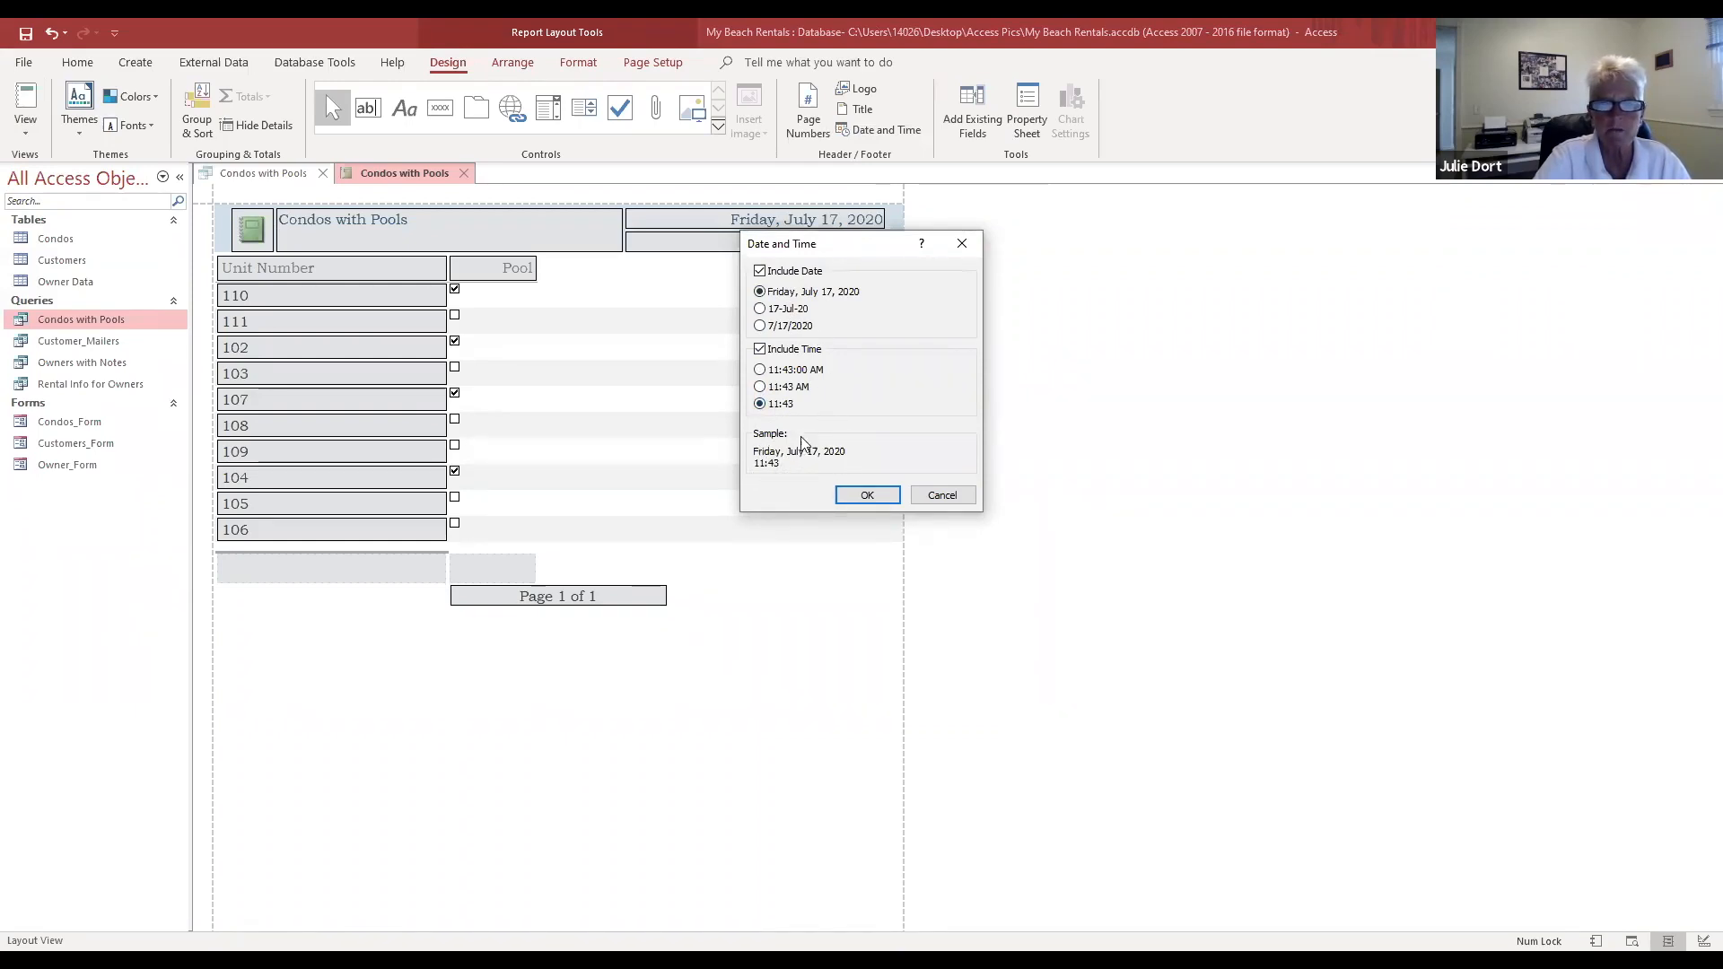
{"action": "left_click", "coordinate": [762, 309]}
{"action": "left_click", "coordinate": [762, 326]}
{"action": "left_click", "coordinate": [761, 293]}
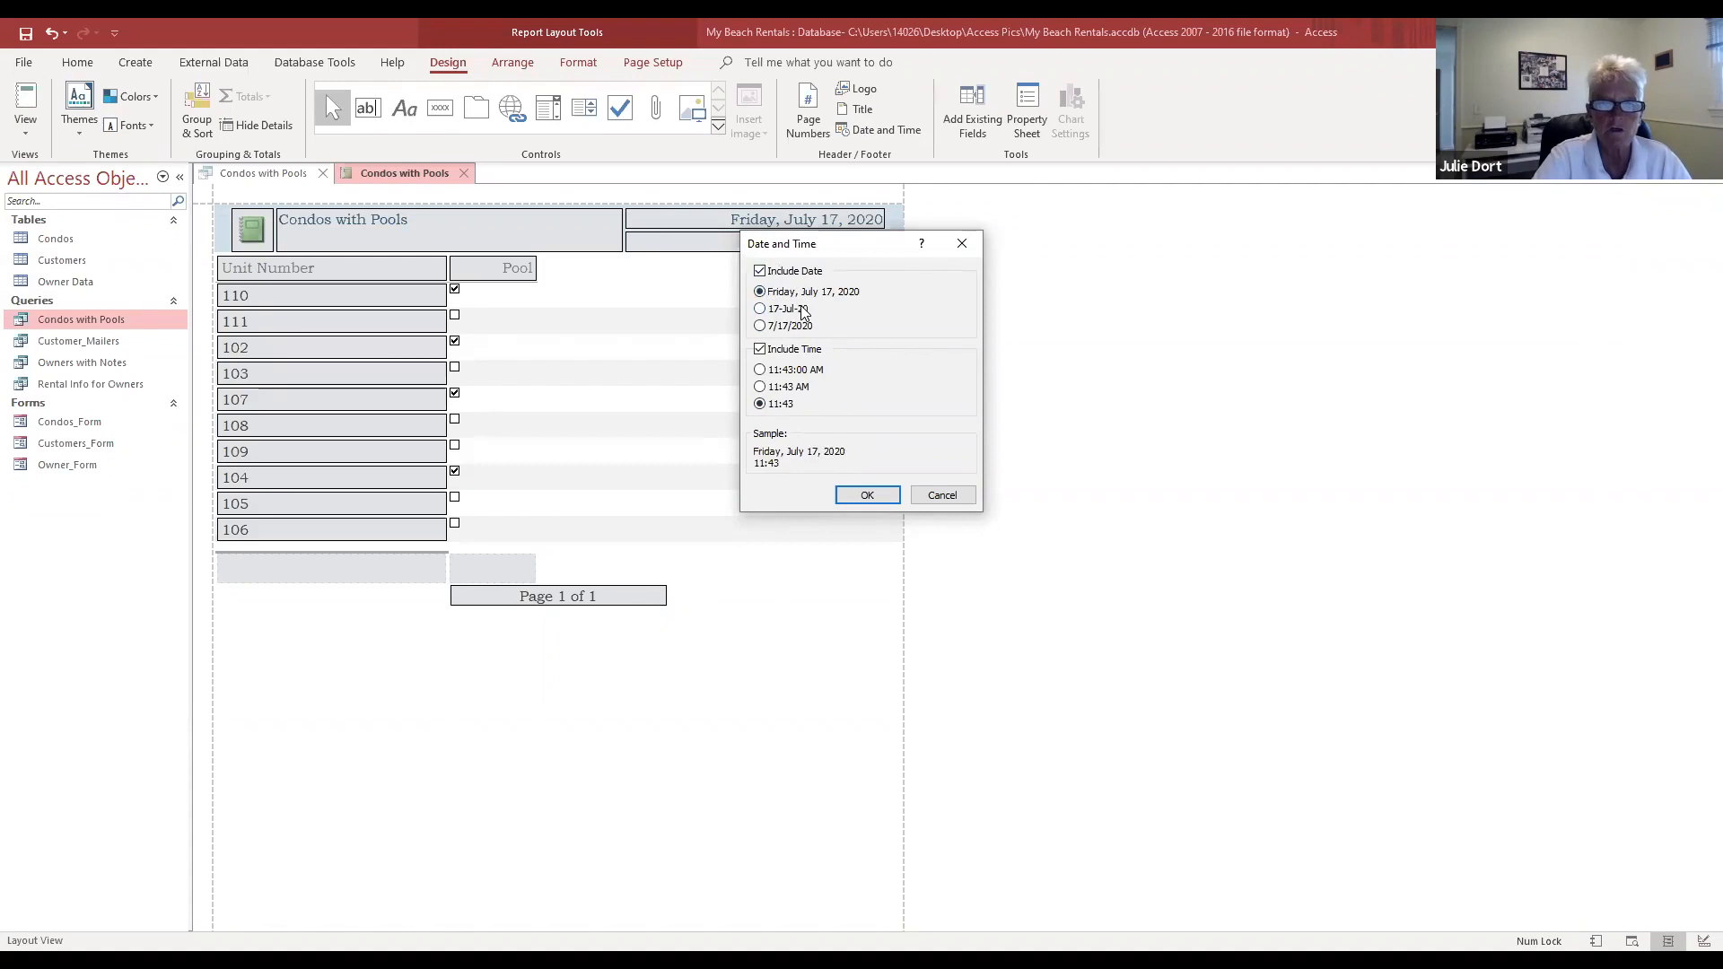
{"action": "left_click", "coordinate": [761, 272]}
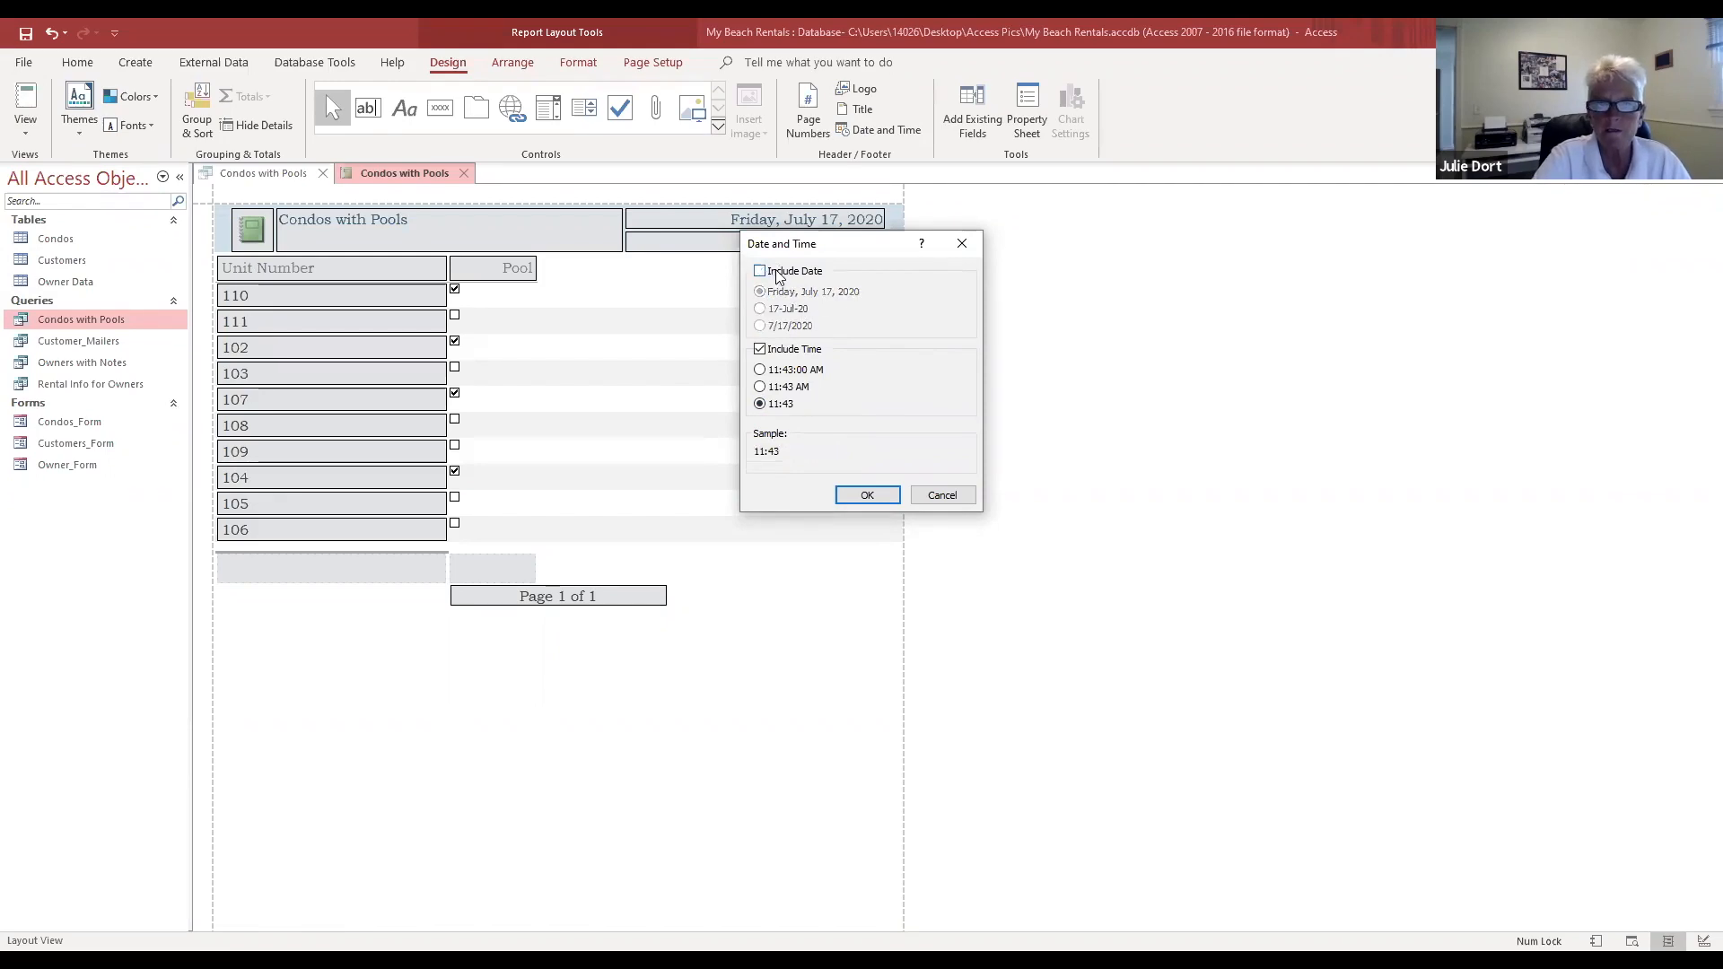
{"action": "left_click", "coordinate": [864, 495]}
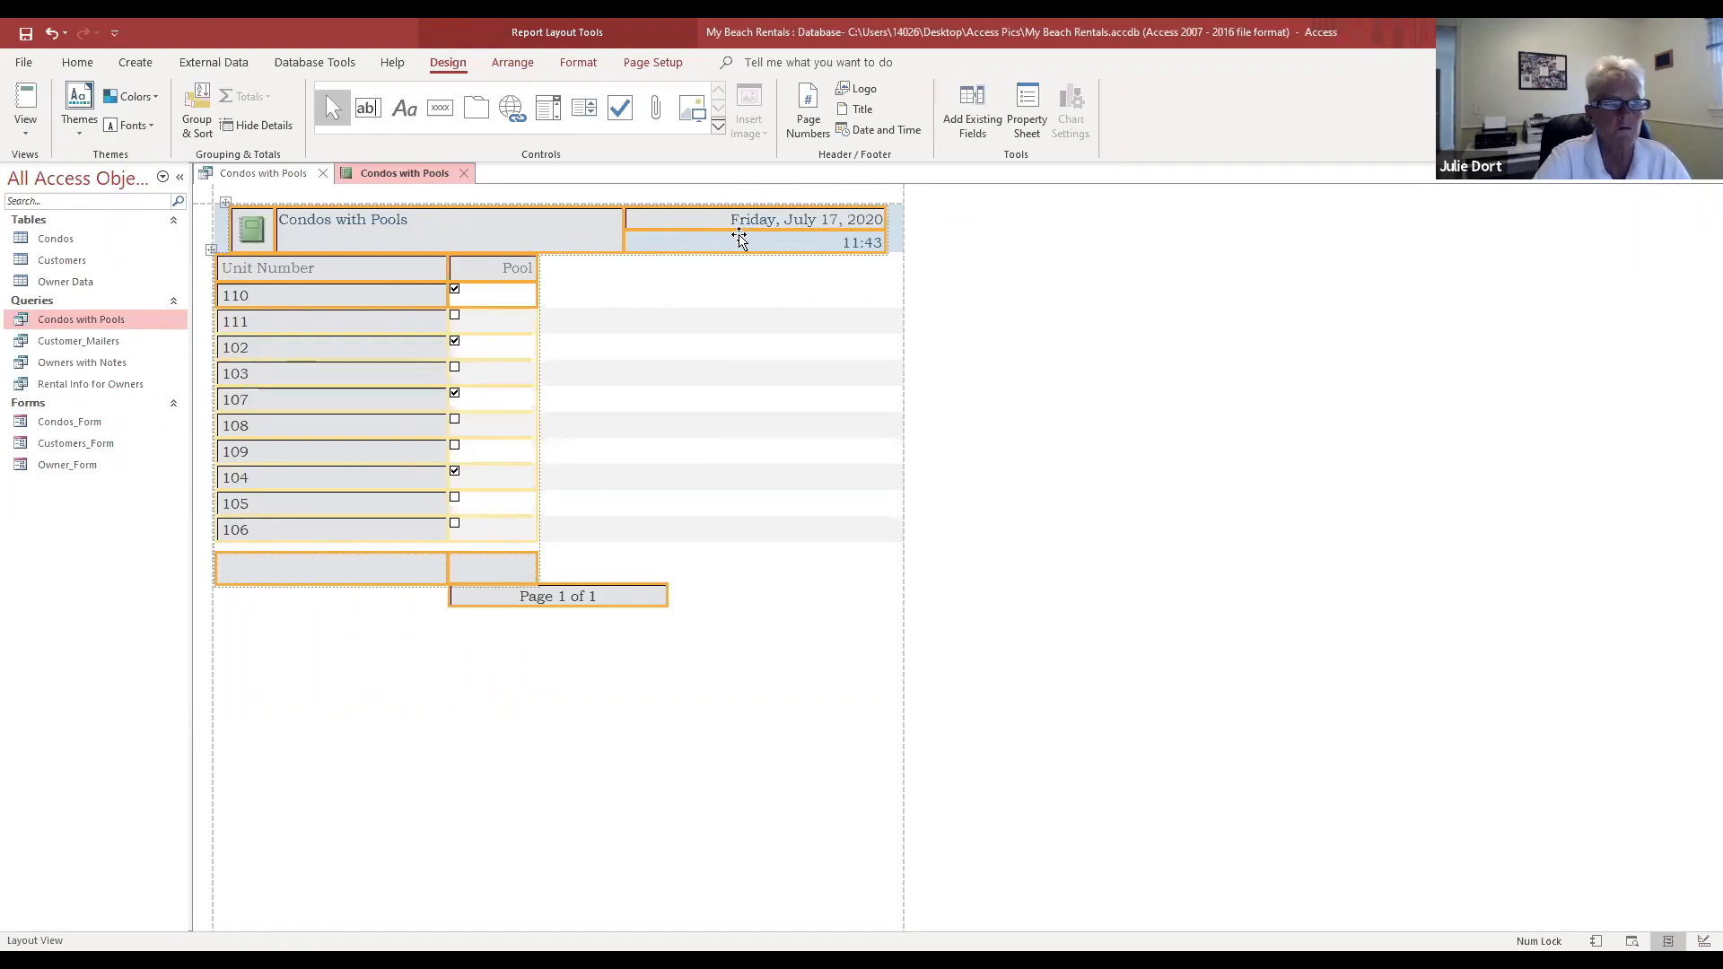
{"action": "left_click", "coordinate": [857, 129]}
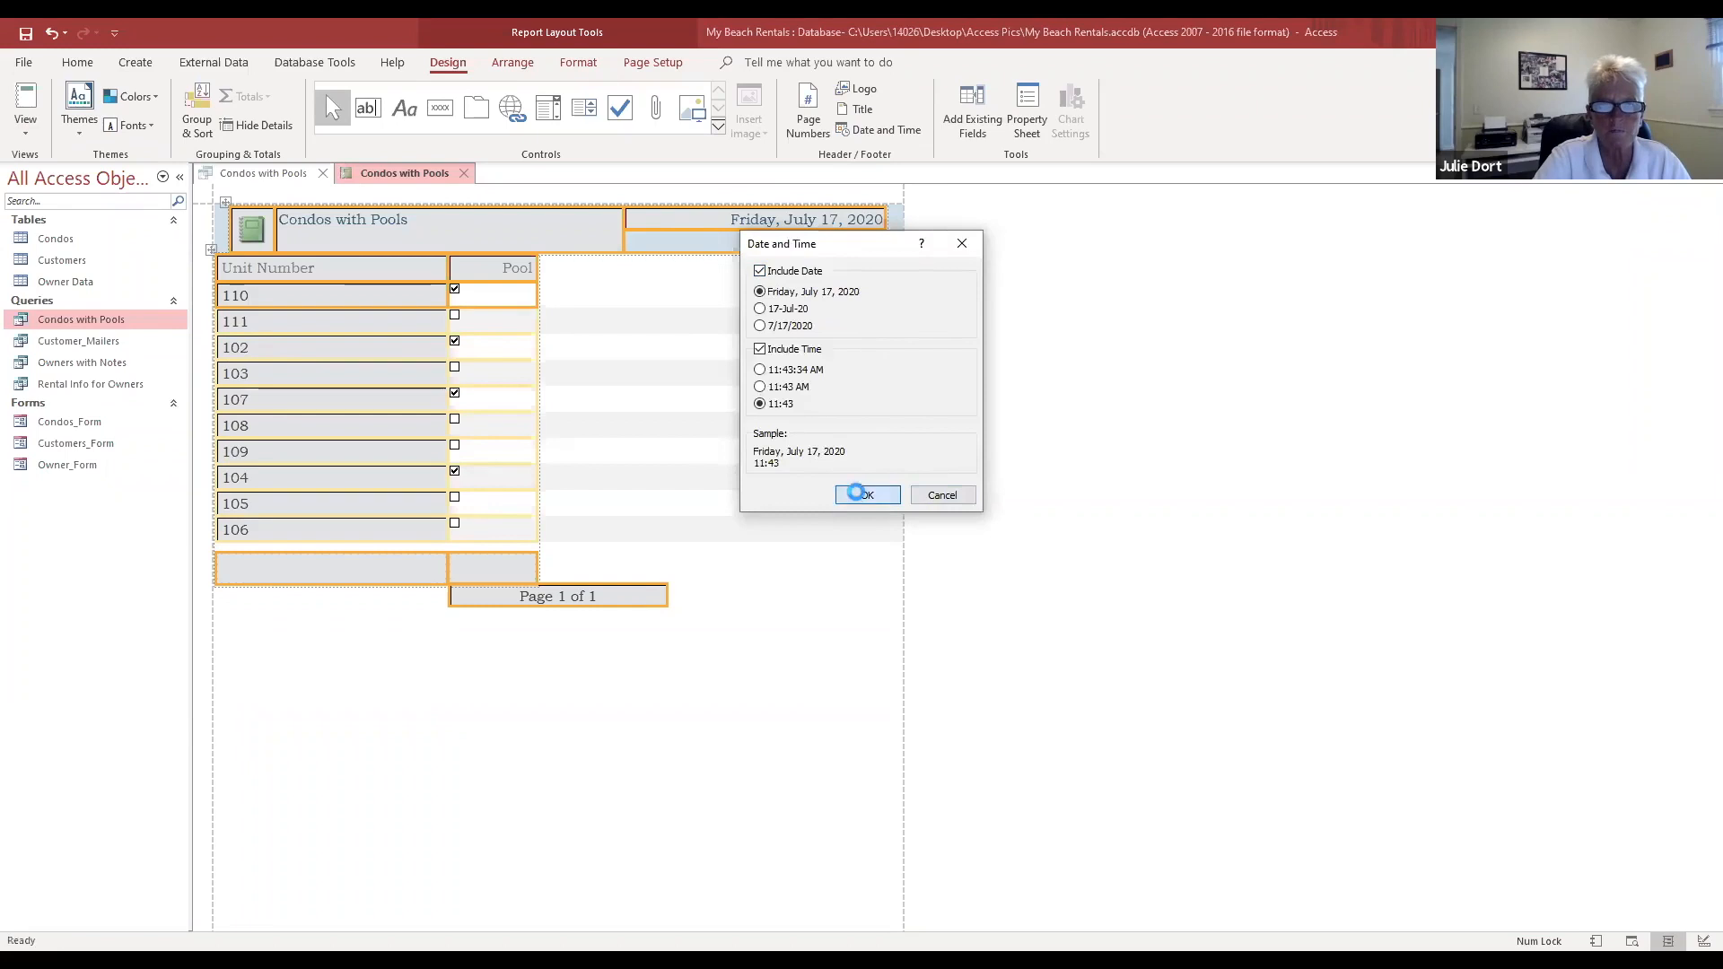
{"action": "left_click", "coordinate": [857, 495]}
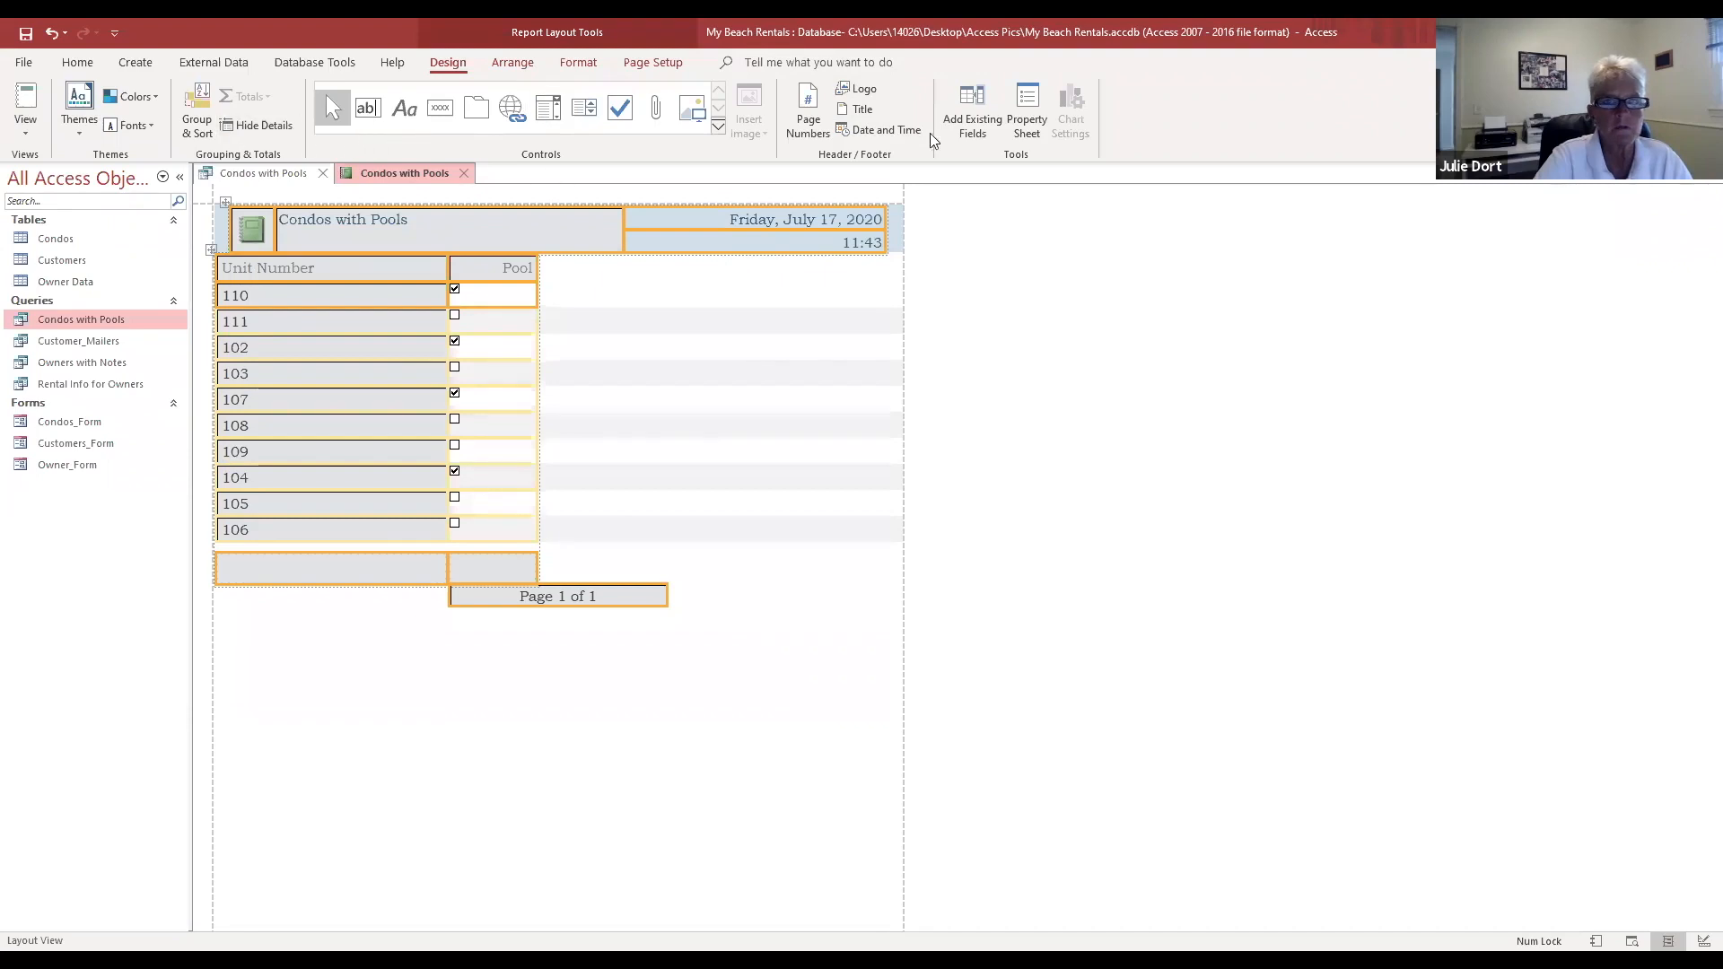
Step: Insert Condos.jpg from the Access Pics folder as the report header's logo
{"action": "left_click", "coordinate": [863, 90]}
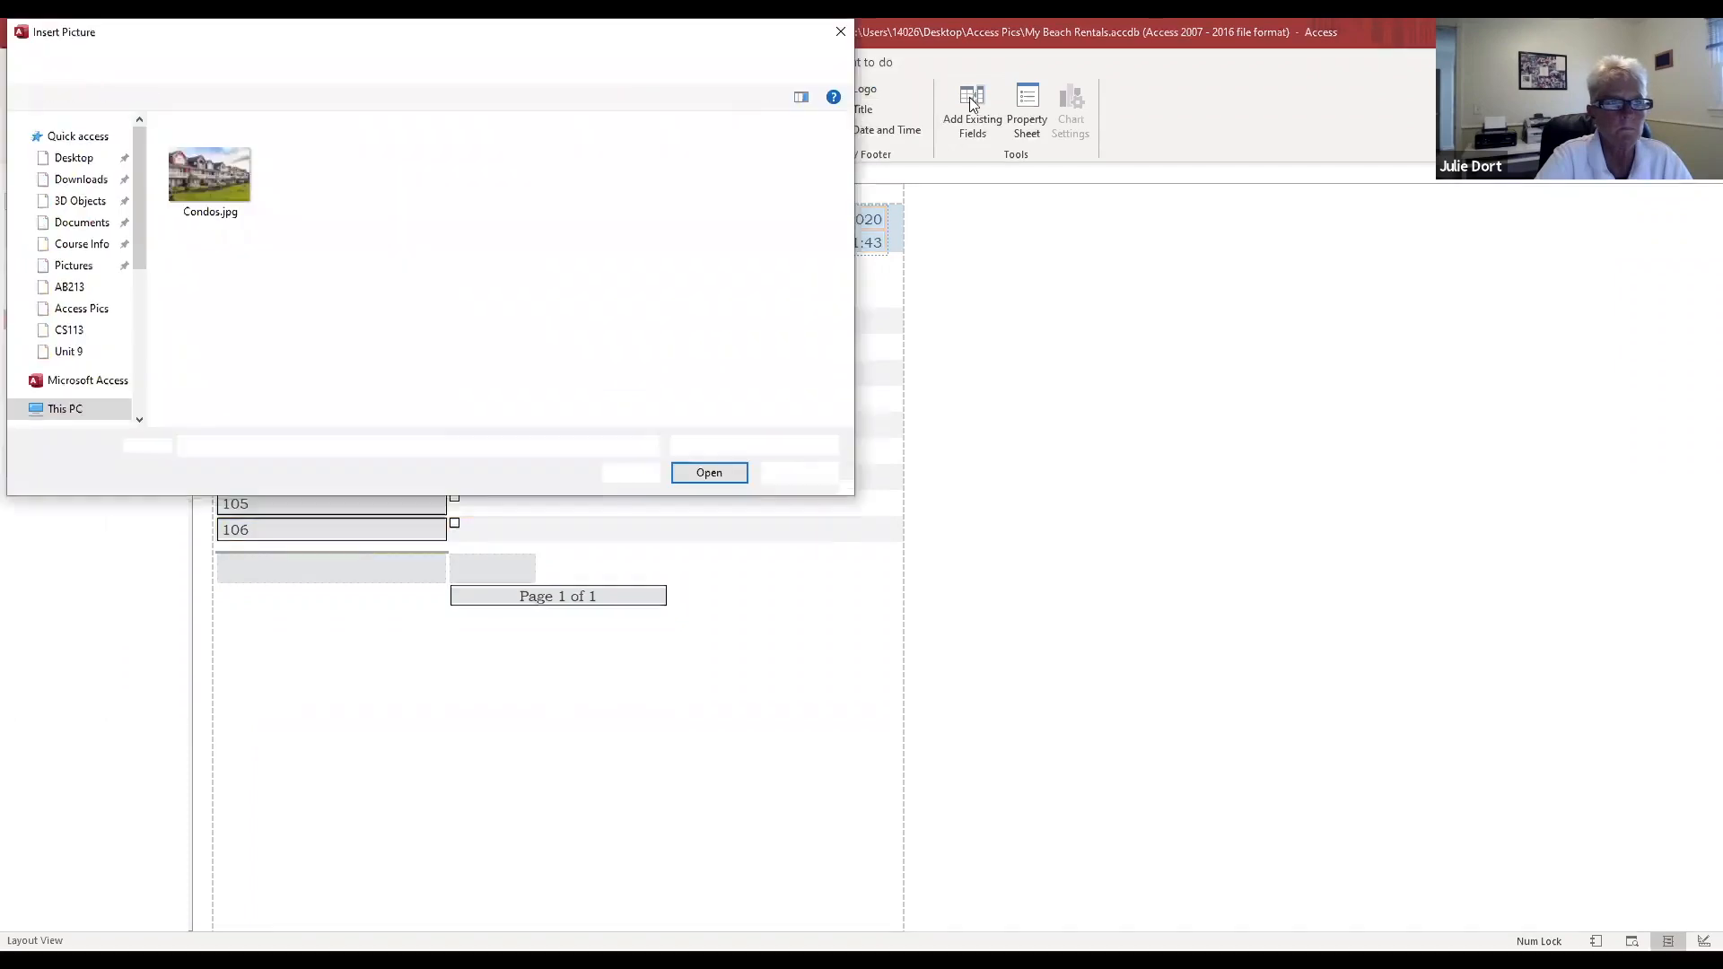
{"action": "left_click", "coordinate": [235, 198]}
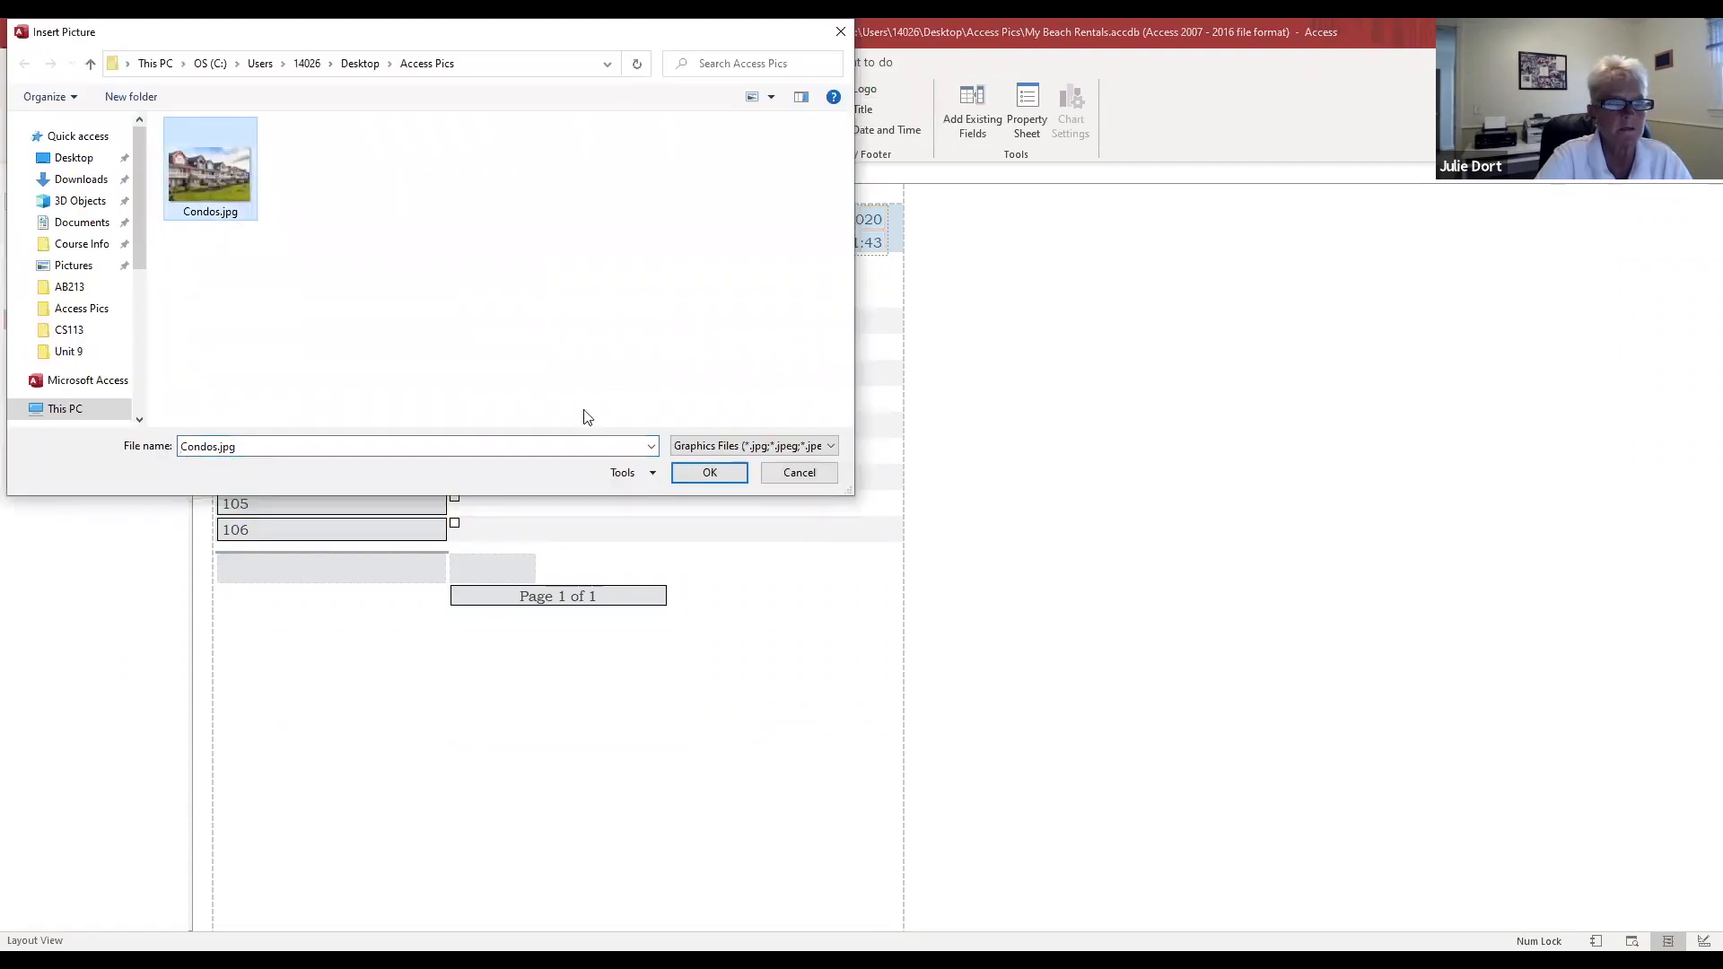
{"action": "left_click", "coordinate": [694, 476]}
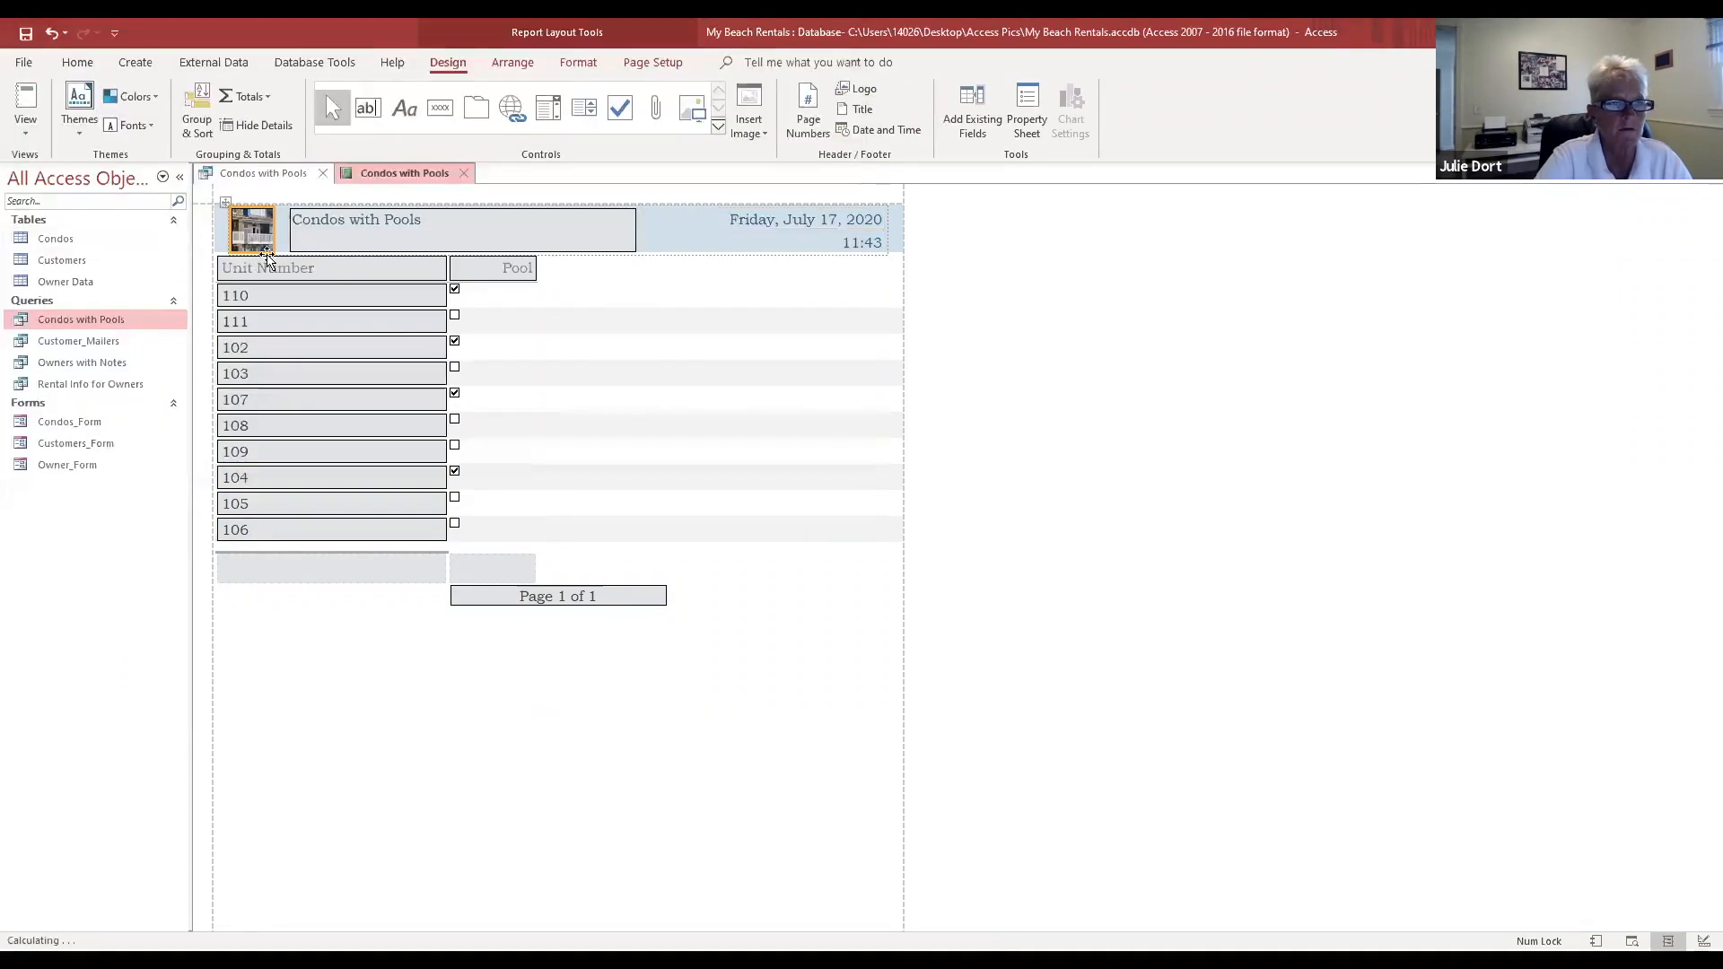
Step: Widen the logo to the report's left margin and narrow the date and time boxes so the header fits within the page width
{"action": "left_click_drag", "start_coordinate": [273, 235], "coordinate": [214, 226]}
{"action": "left_click", "coordinate": [339, 229]}
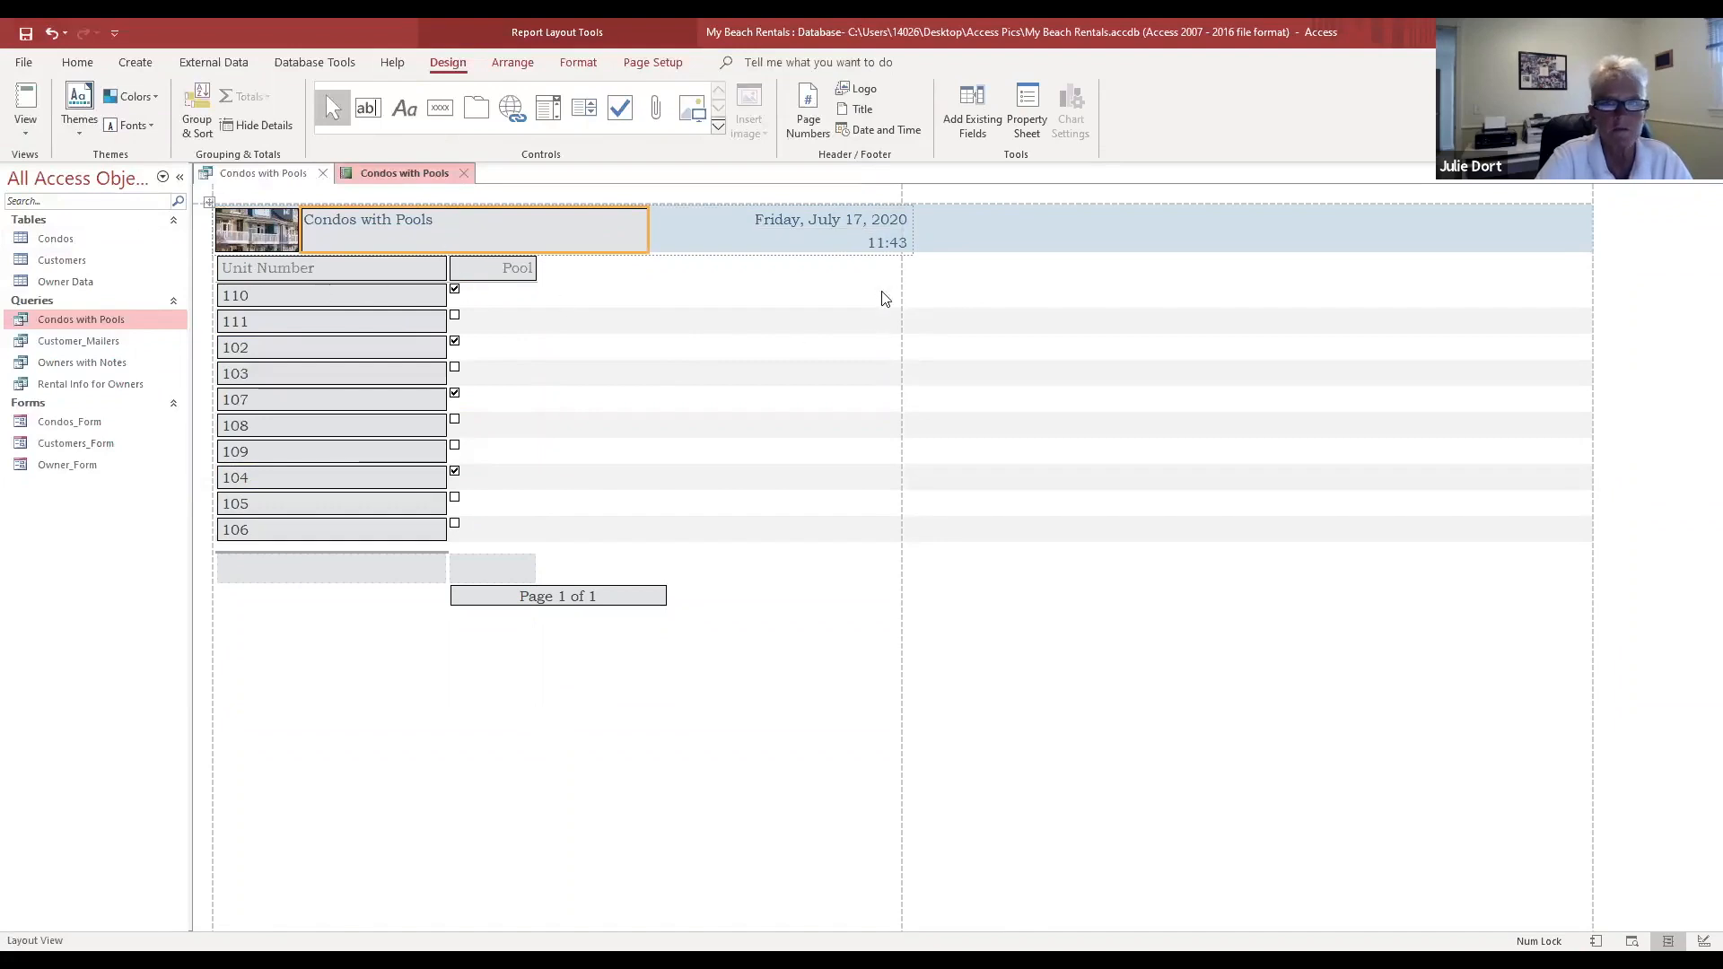
{"action": "left_click", "coordinate": [873, 244]}
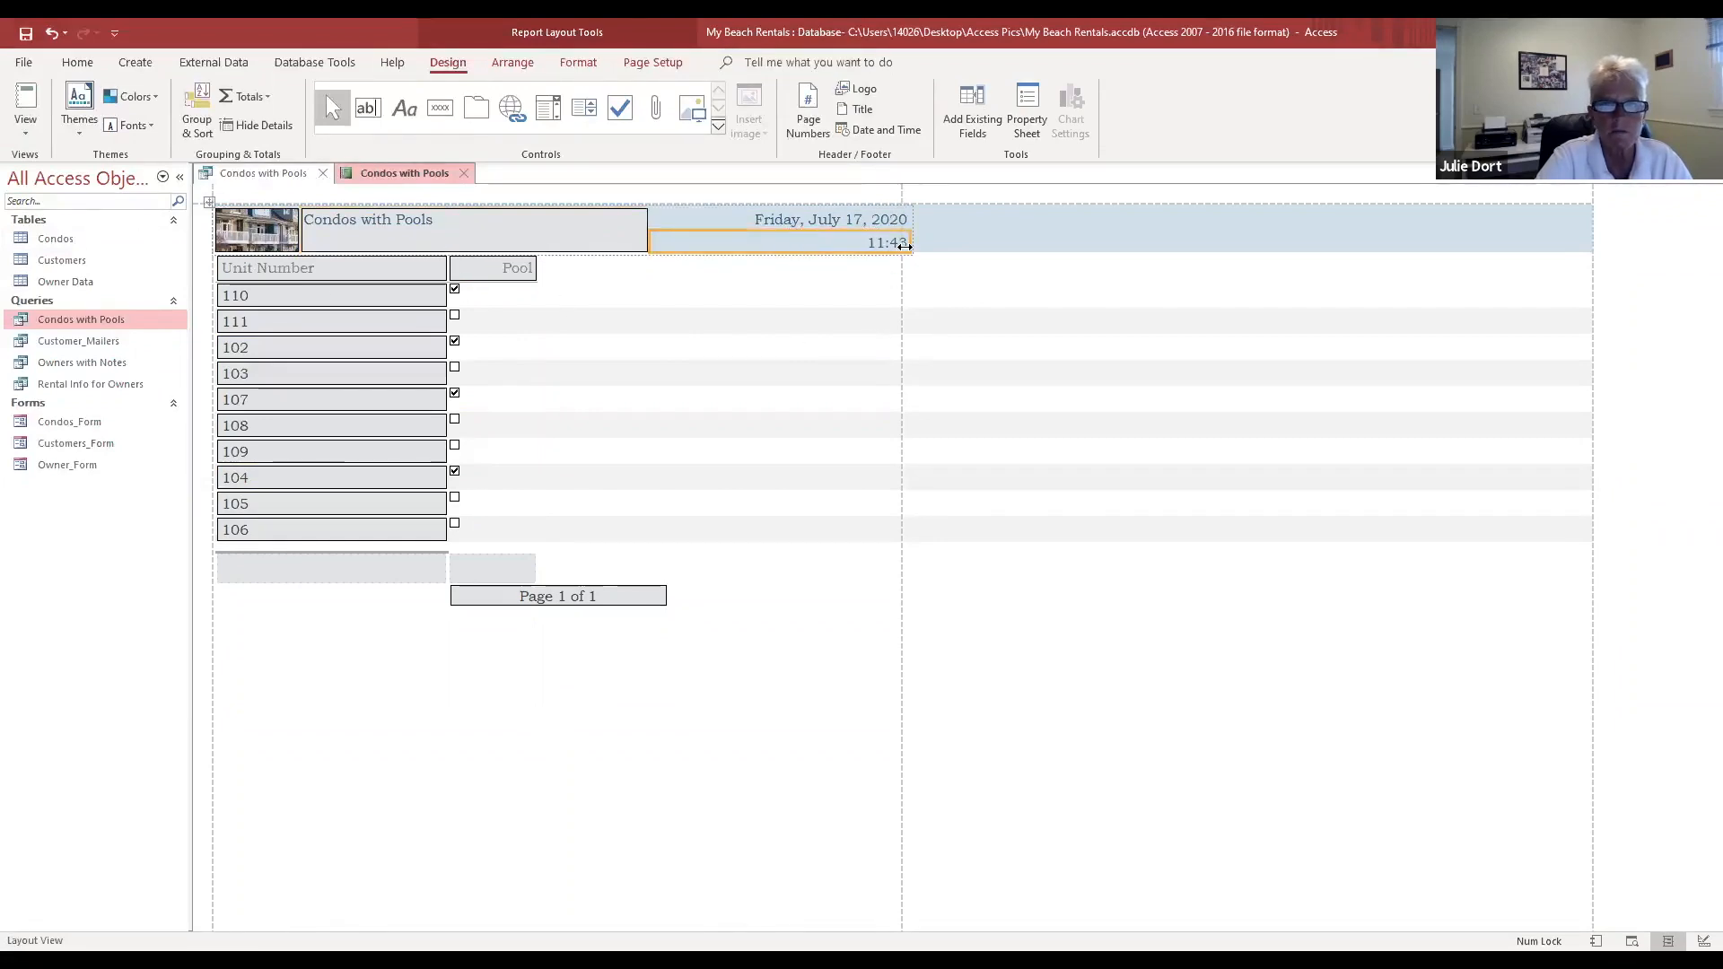
{"action": "left_click_drag", "start_coordinate": [910, 244], "coordinate": [863, 245]}
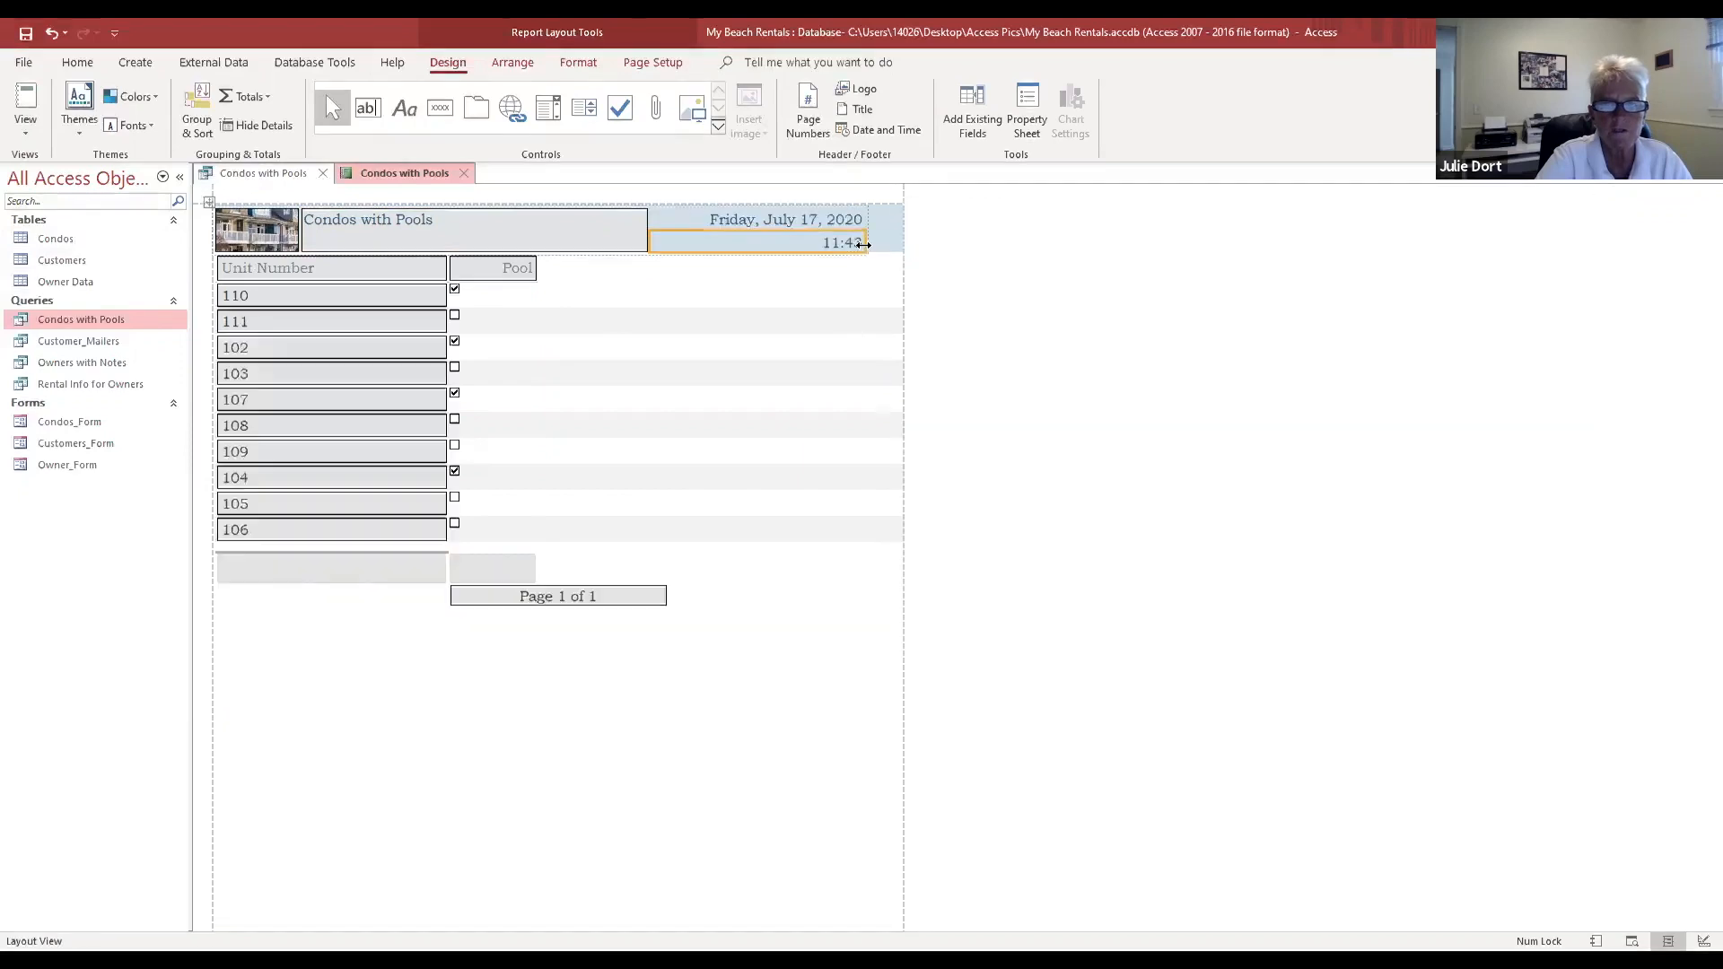
Step: Narrow the report's Unit Number column to bring the Pool column closer, and undo the accidental move of the Pool check boxes
{"action": "left_click", "coordinate": [342, 323]}
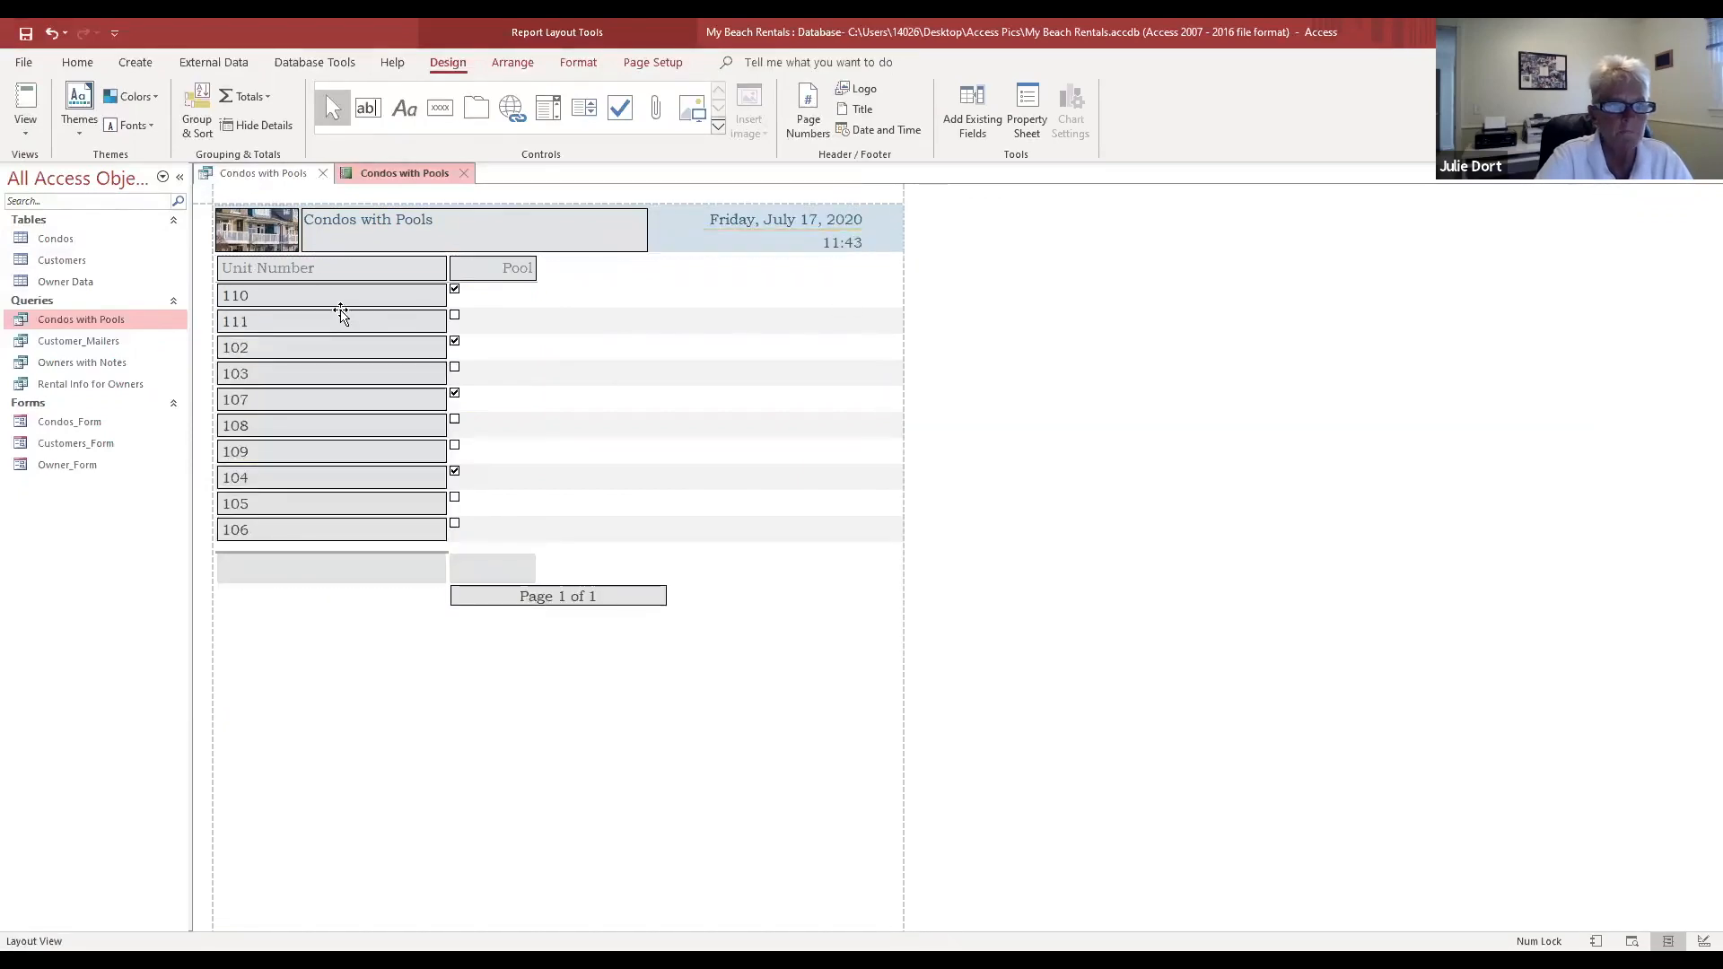
{"action": "left_click", "coordinate": [407, 270]}
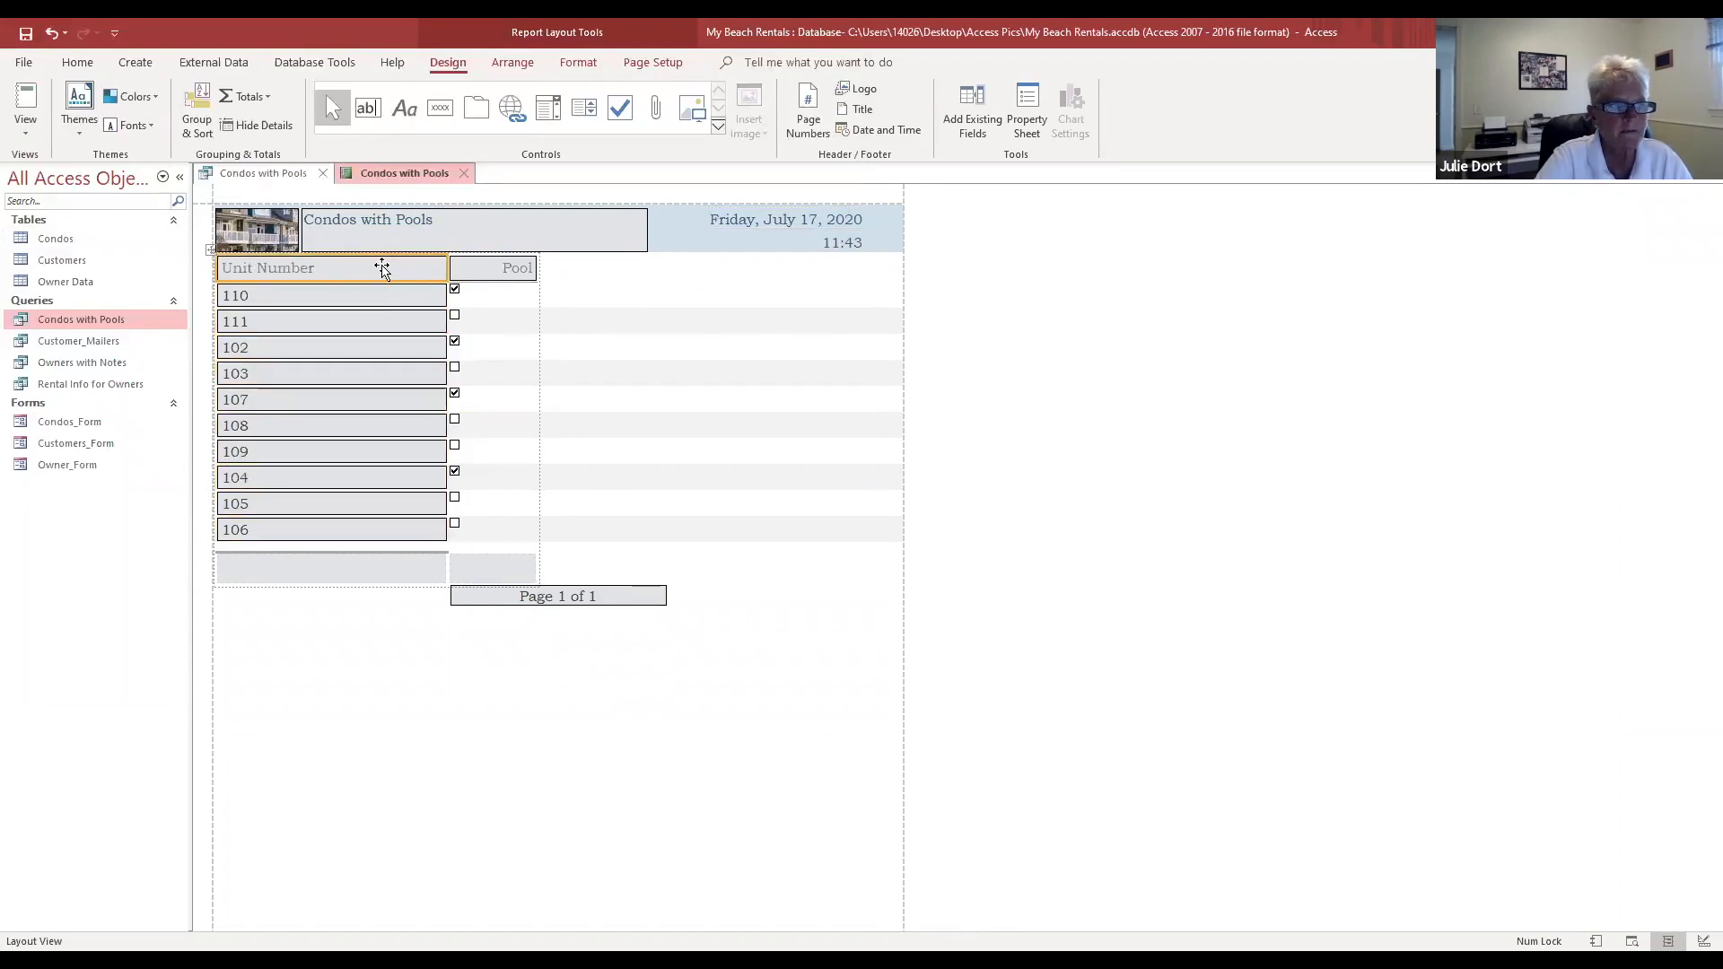
{"action": "left_click", "coordinate": [416, 321]}
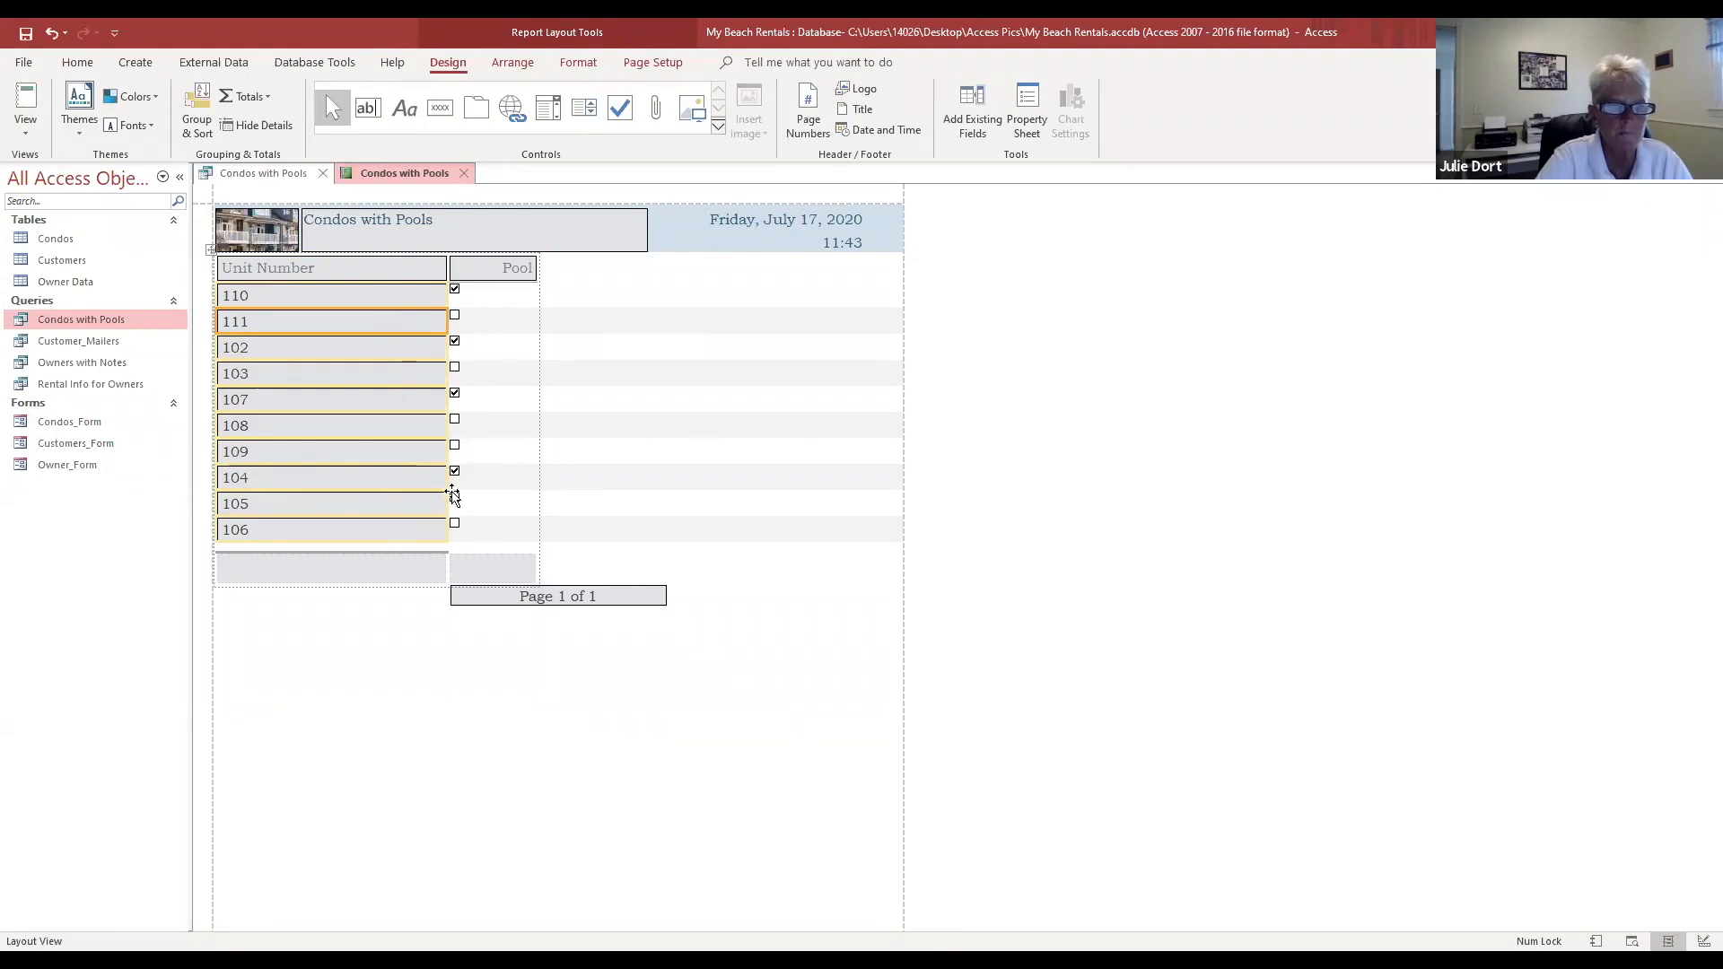
{"action": "left_click_drag", "start_coordinate": [445, 477], "coordinate": [384, 482]}
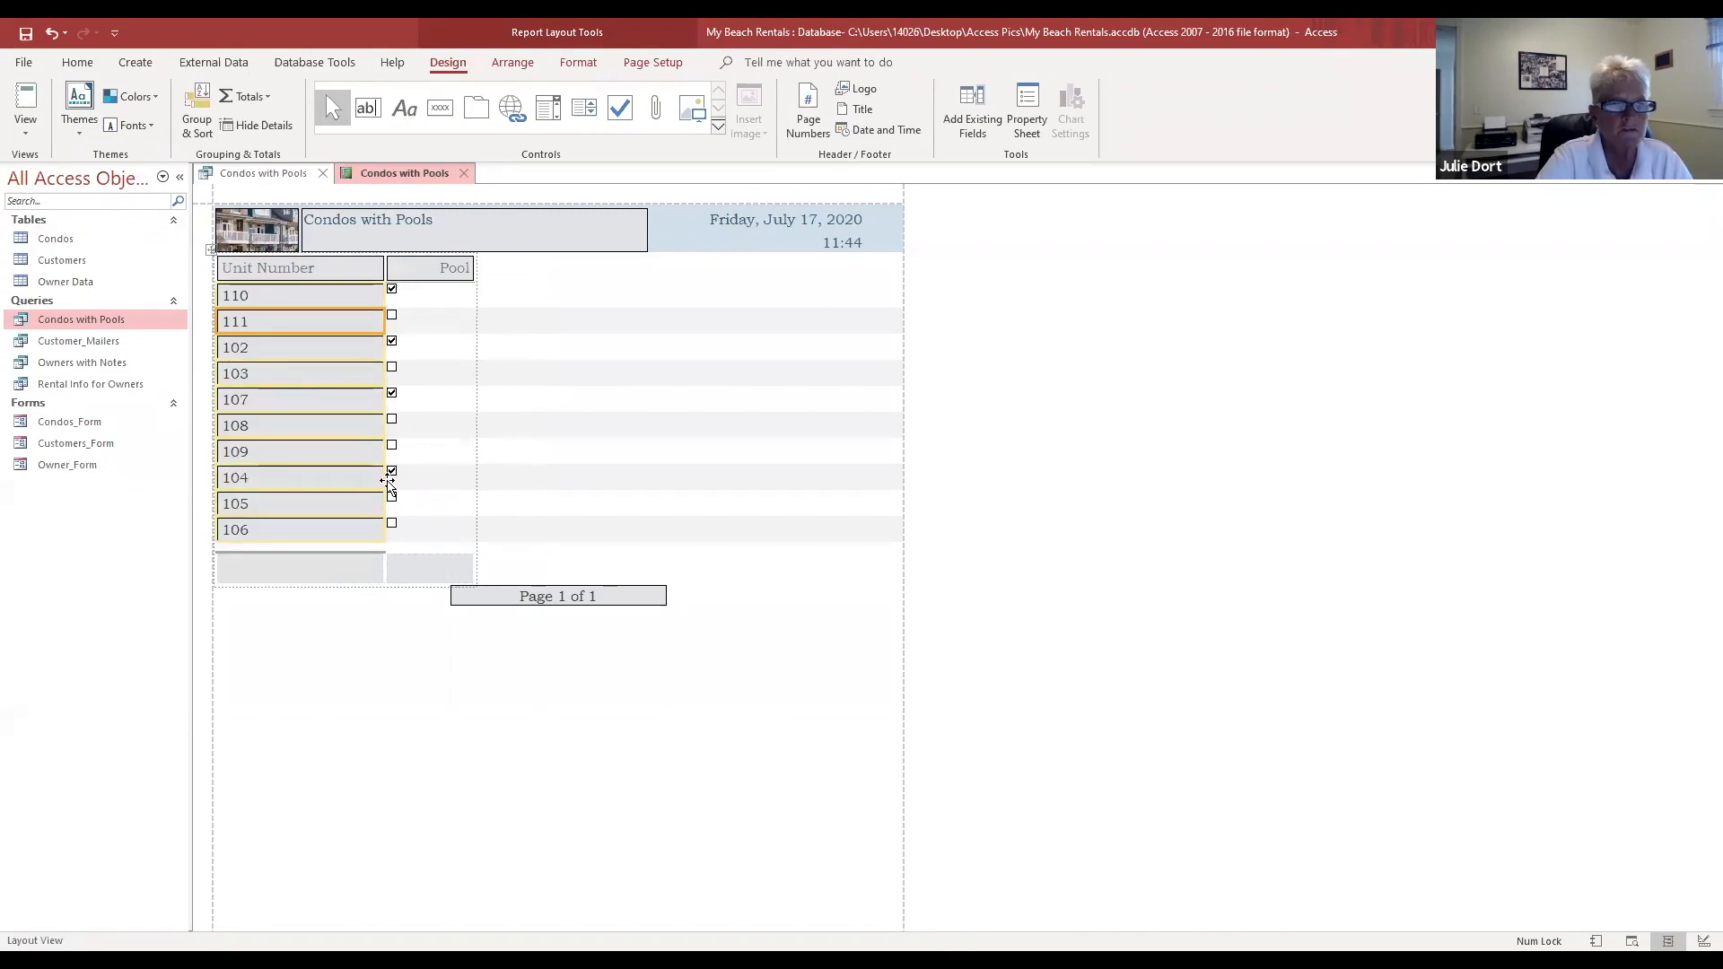
{"action": "left_click_drag", "start_coordinate": [388, 482], "coordinate": [365, 489]}
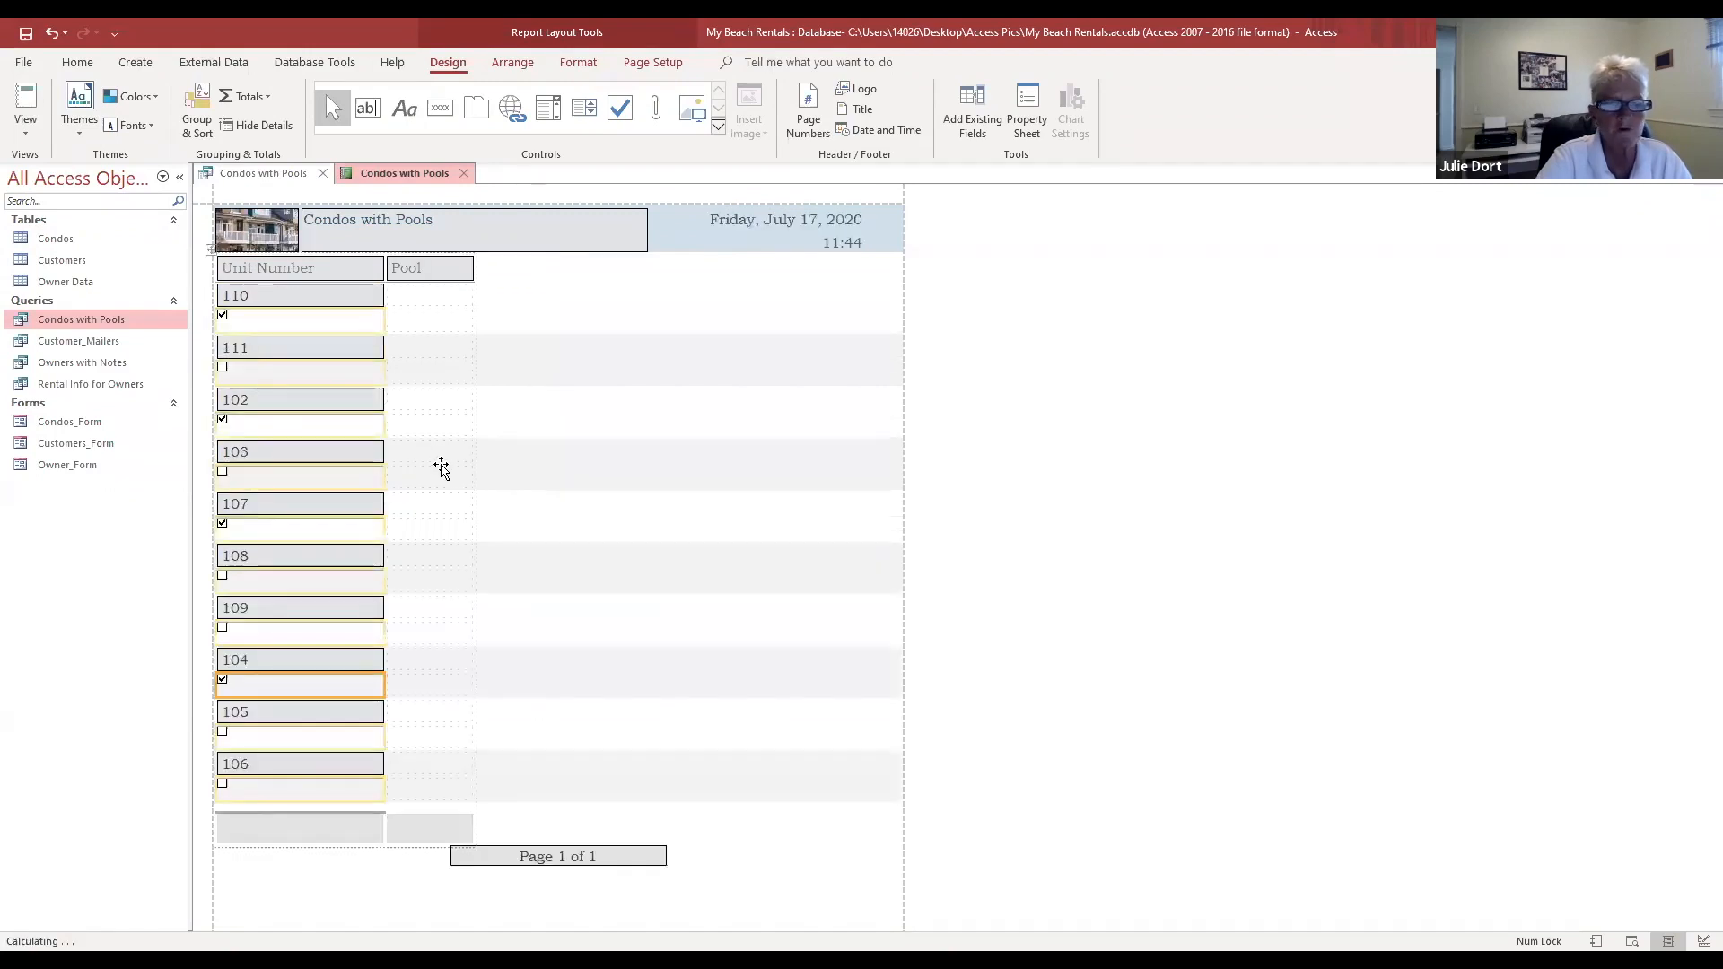
{"action": "key", "text": "ctrl+z"}
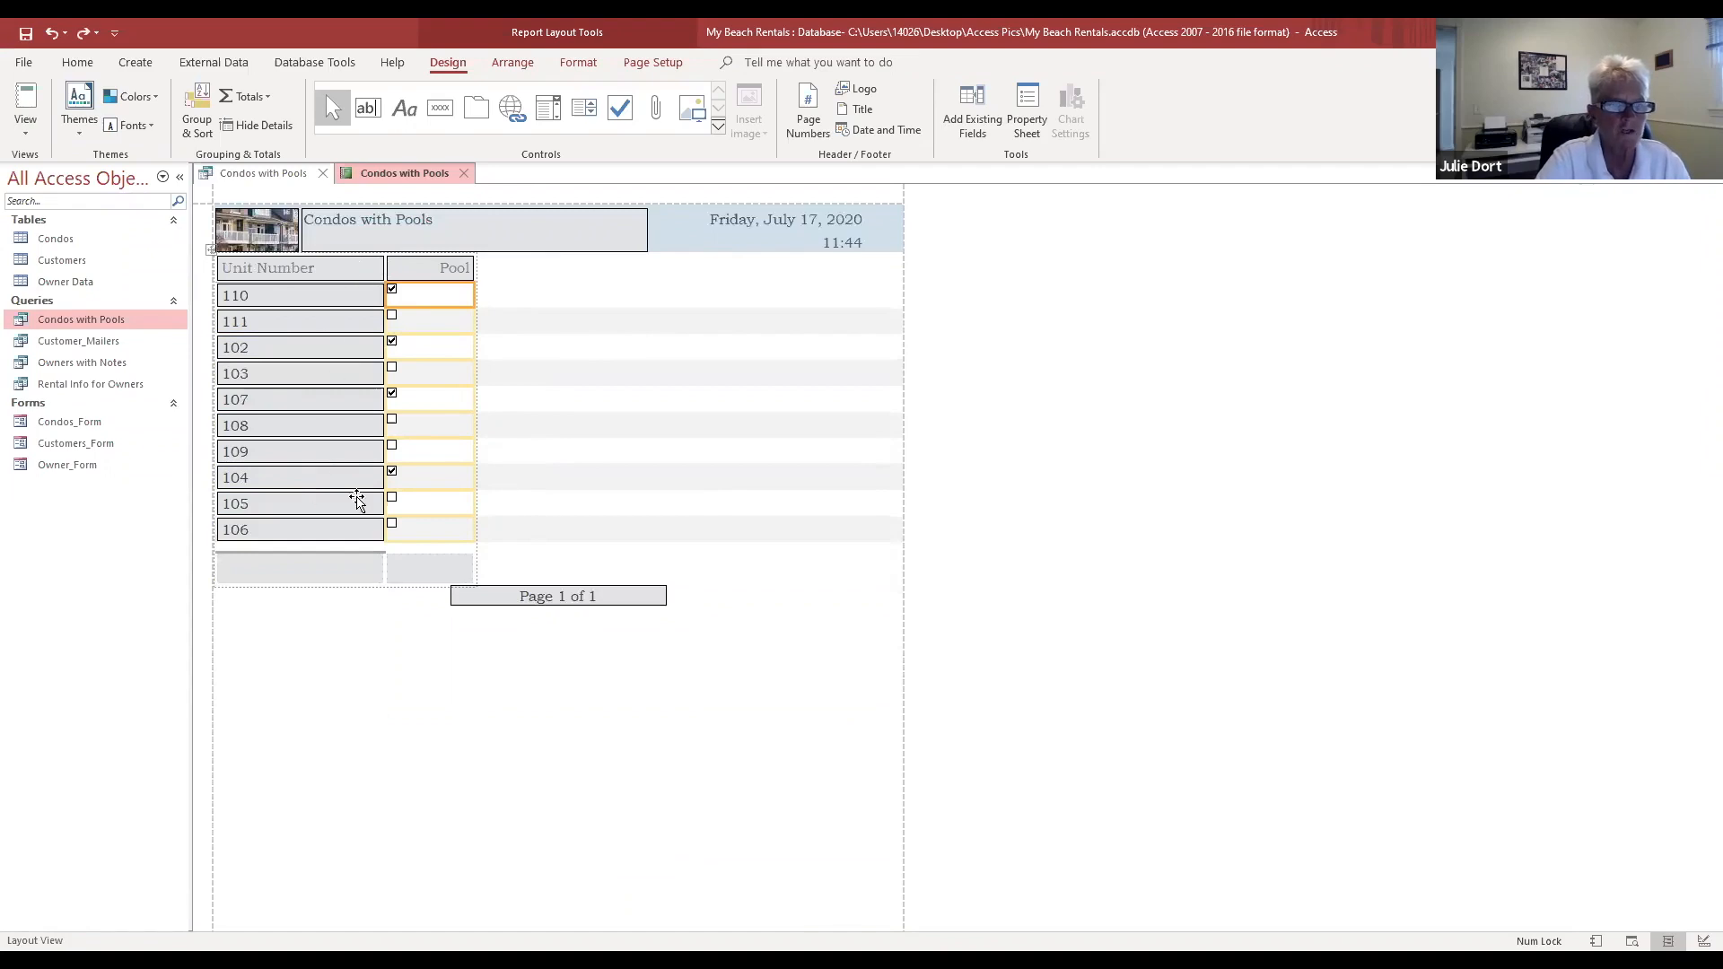
Step: Widen the report's Unit Number column to roughly double its width and switch the report to Report View
{"action": "left_click", "coordinate": [358, 377]}
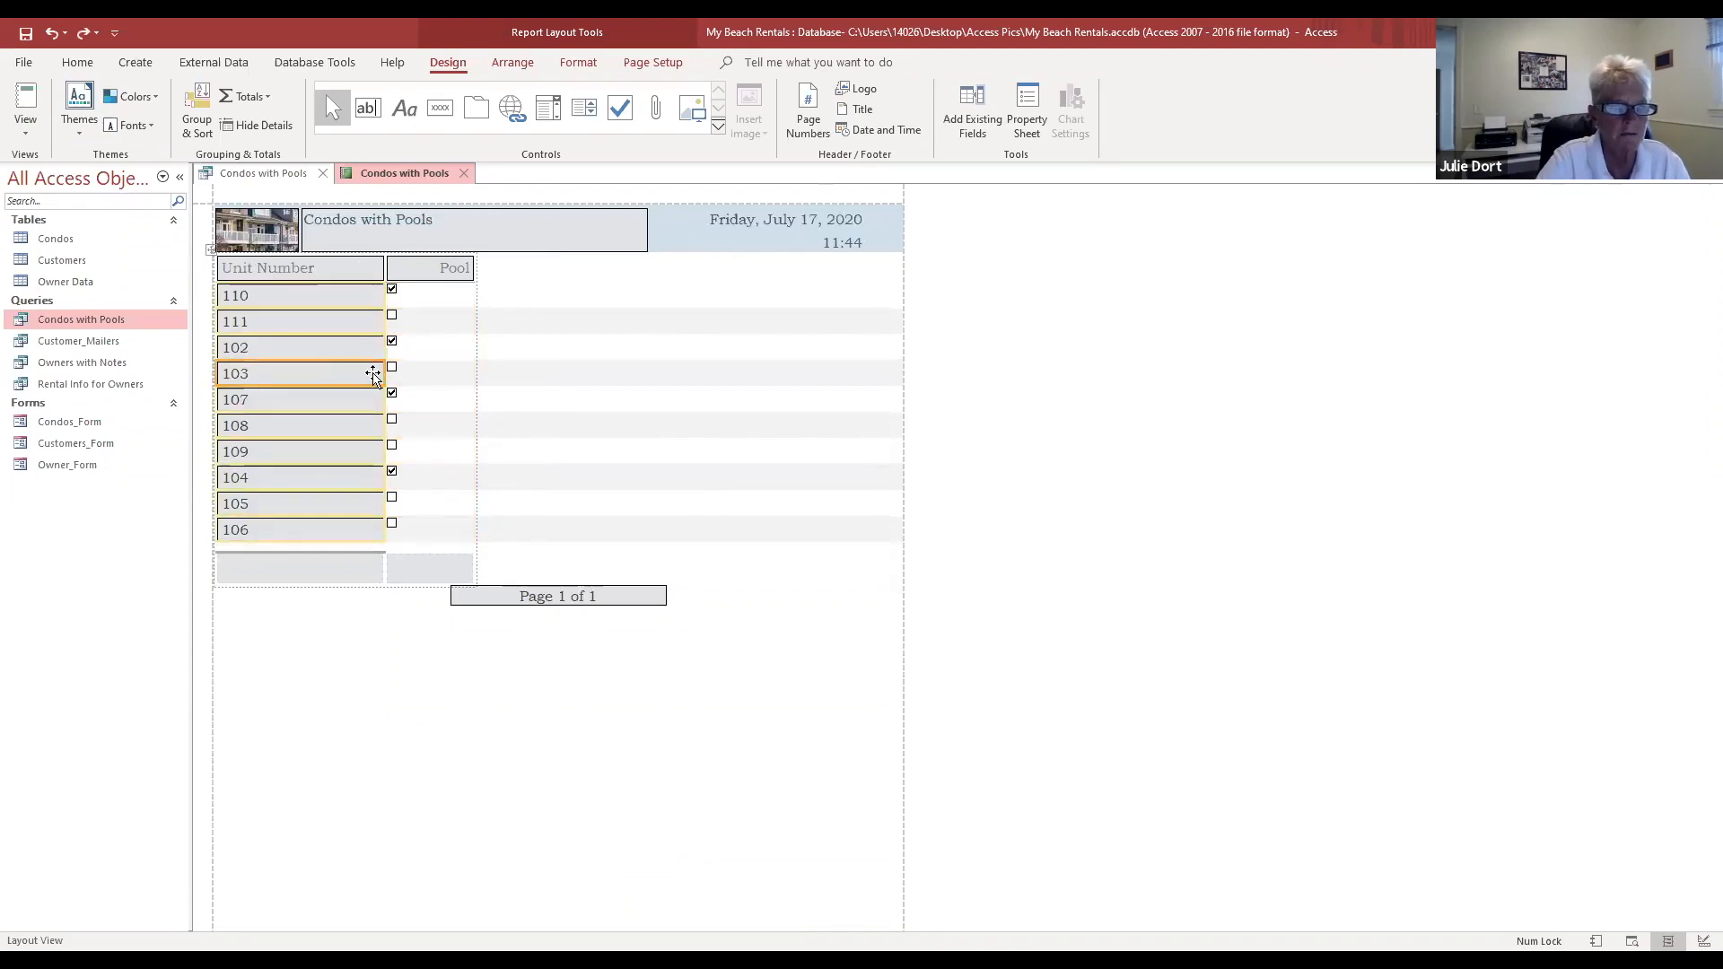
{"action": "left_click_drag", "start_coordinate": [380, 377], "coordinate": [542, 374]}
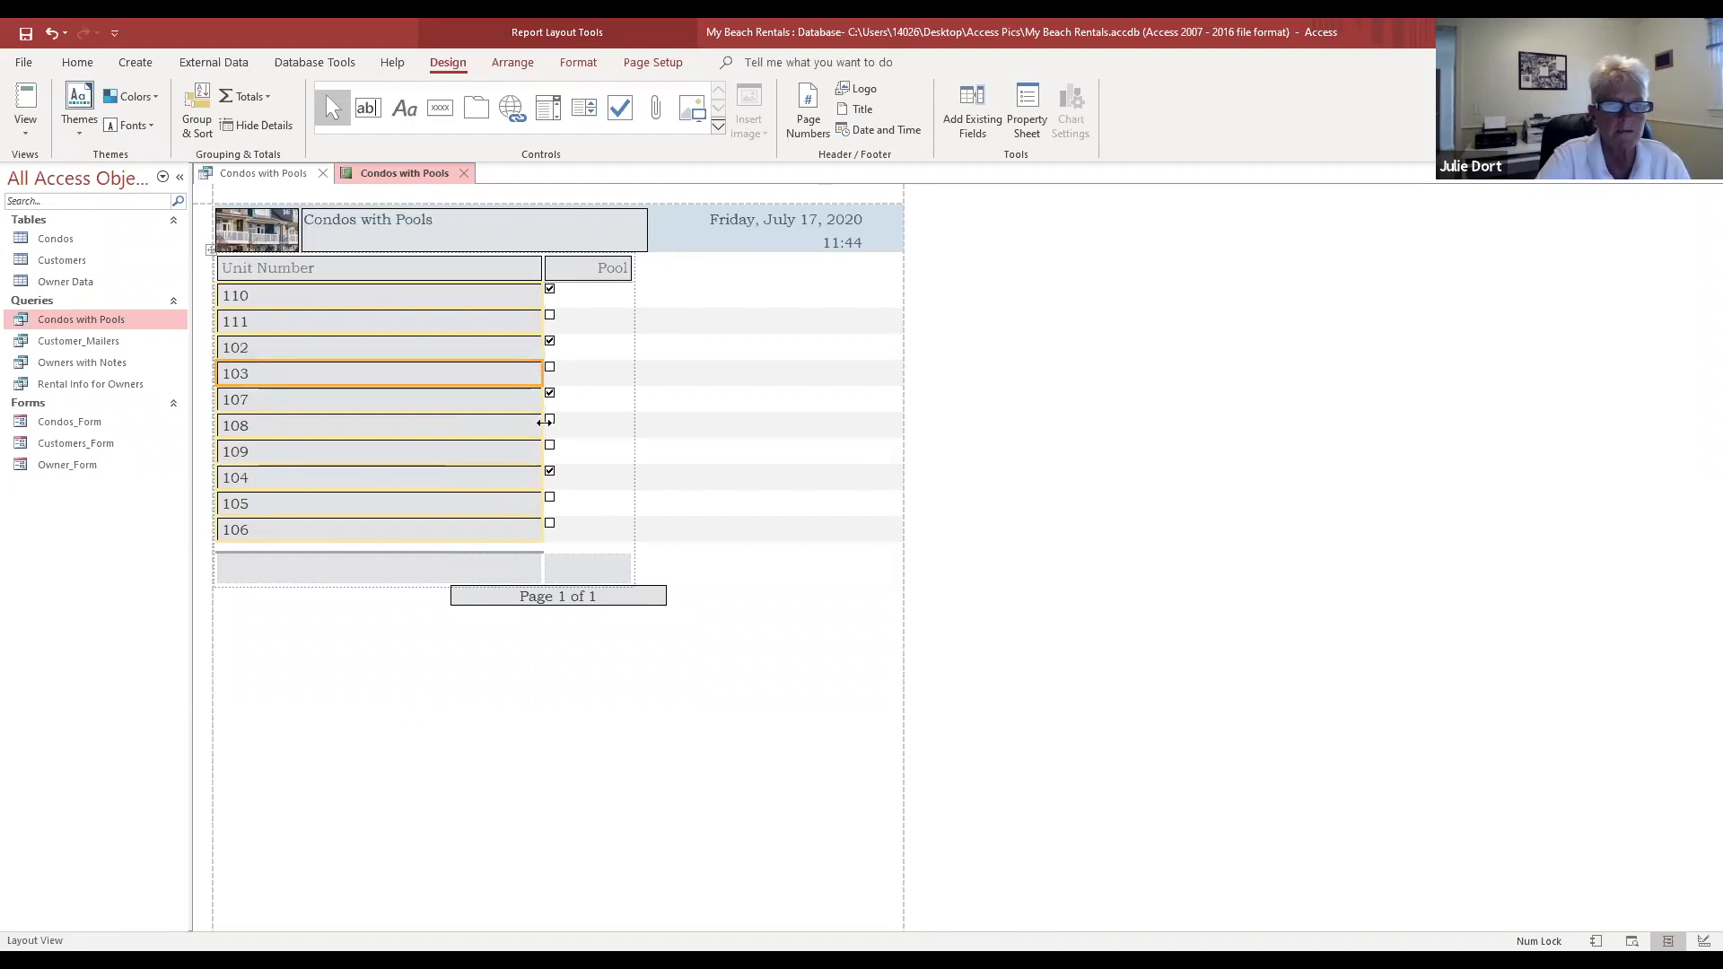
{"action": "left_click", "coordinate": [36, 128]}
{"action": "left_click", "coordinate": [626, 406]}
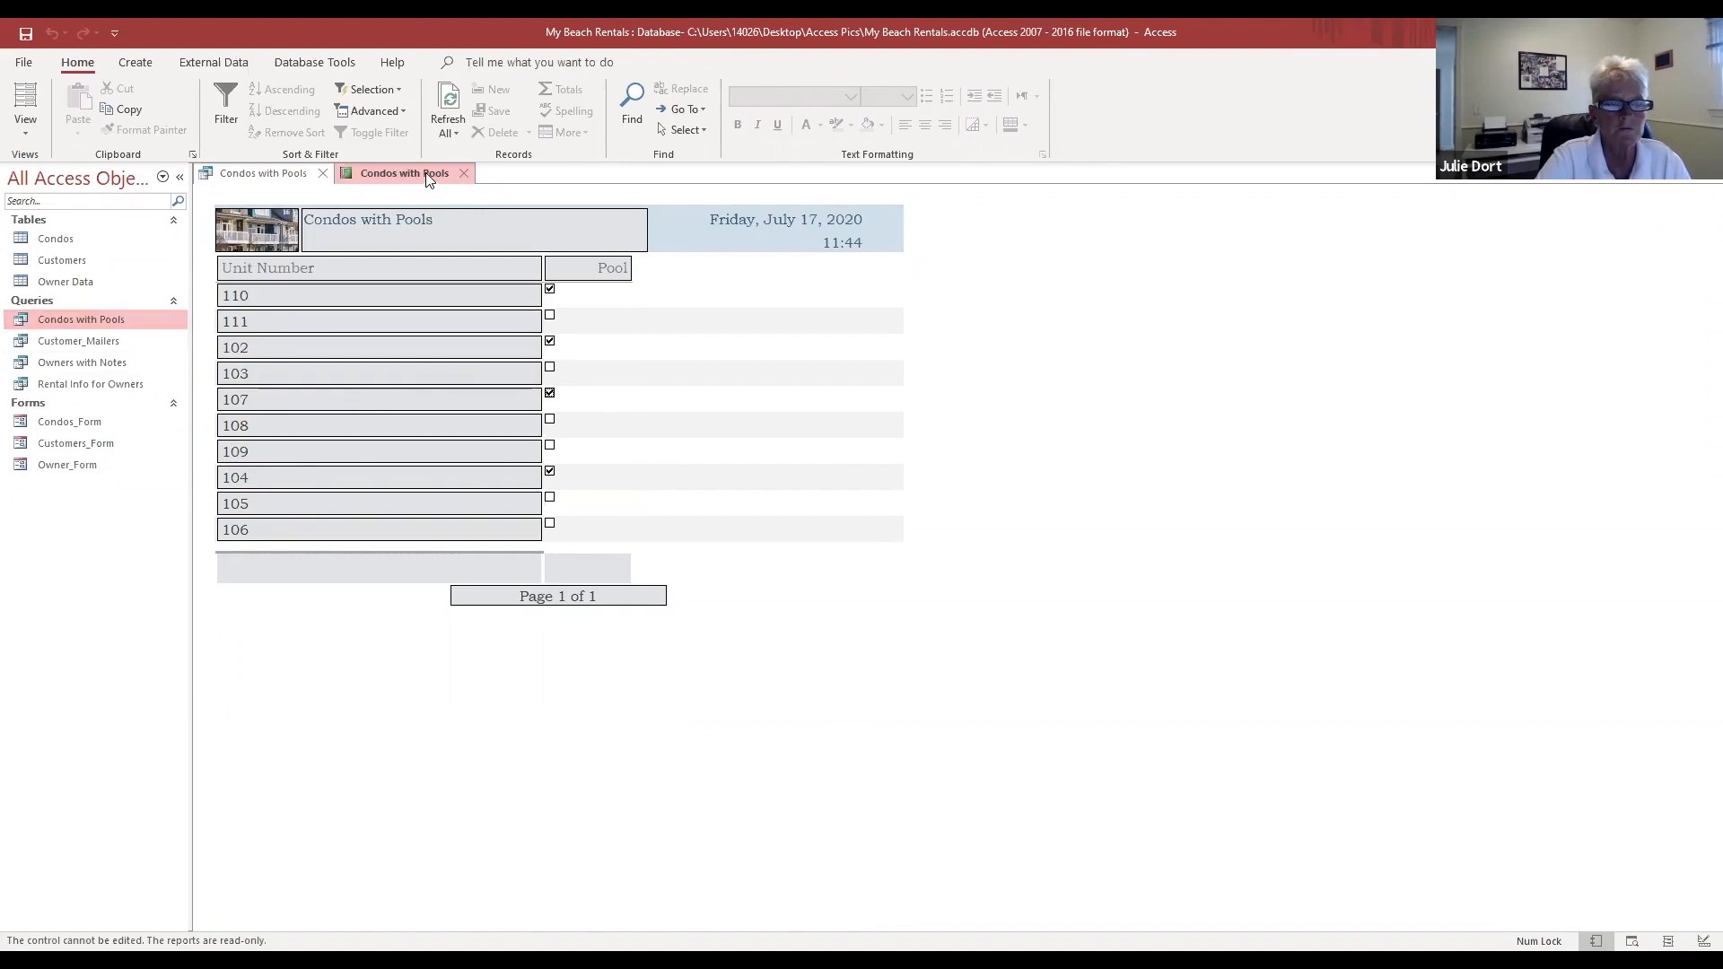
Step: Save the Condos with Pools report under the name Condos with Pools_Report
{"action": "left_click", "coordinate": [277, 173]}
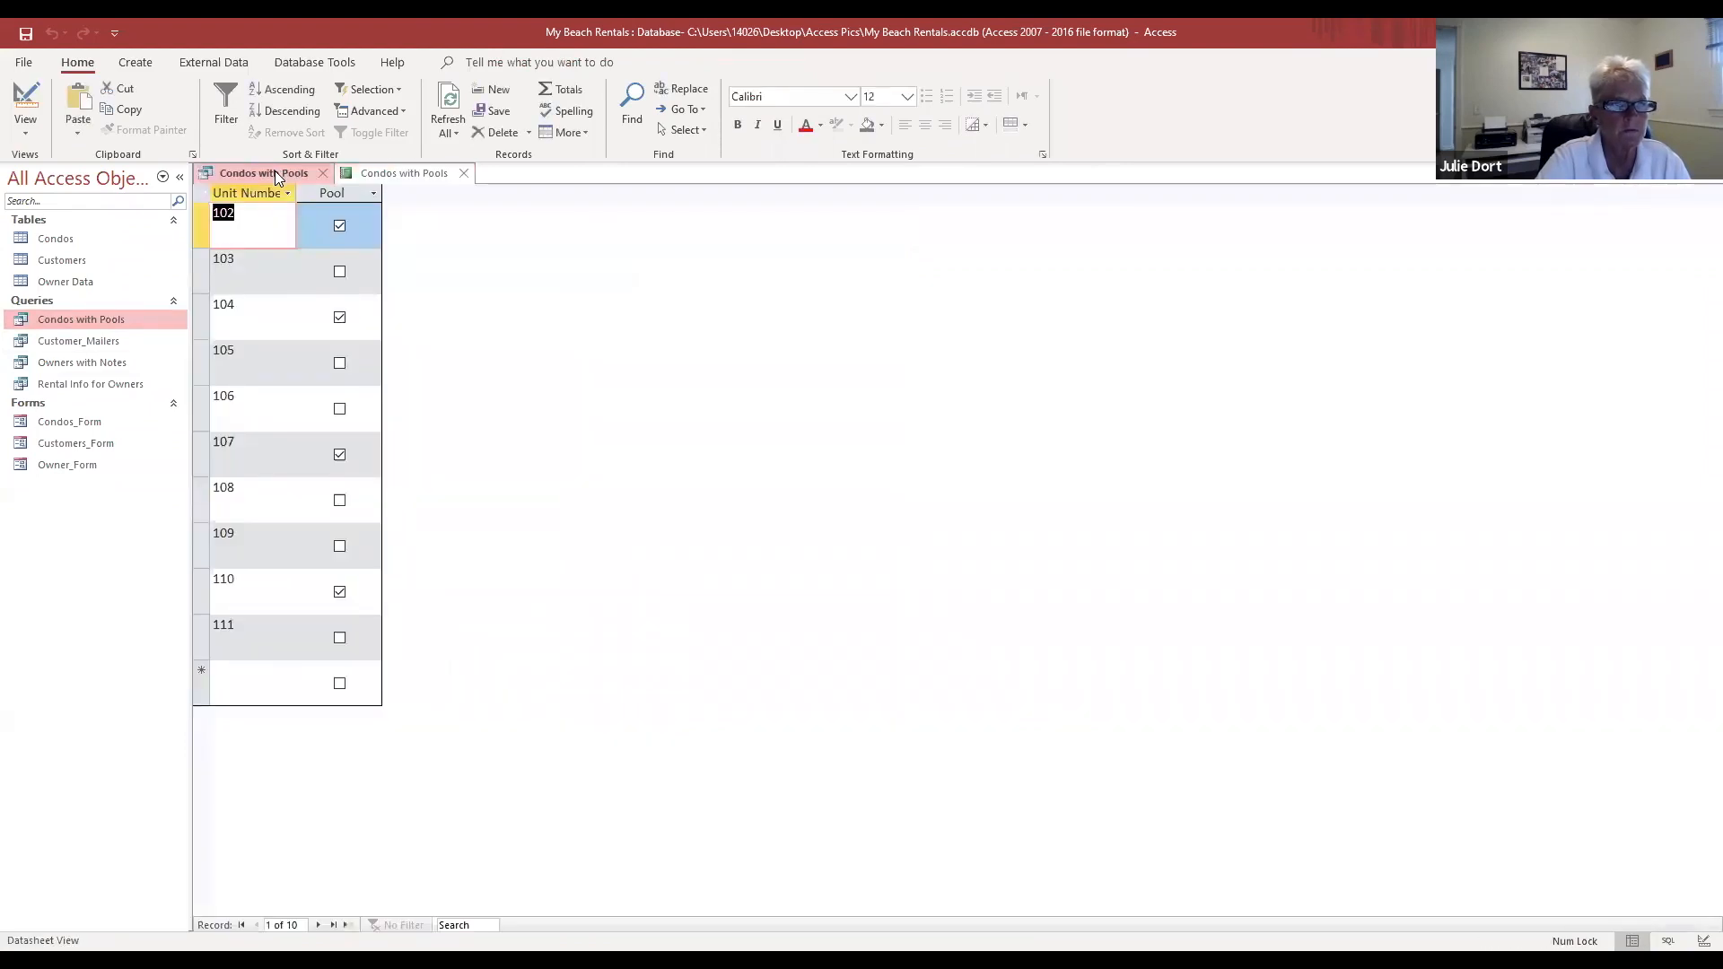
{"action": "right_click", "coordinate": [274, 171]}
{"action": "left_click", "coordinate": [437, 173]}
{"action": "right_click", "coordinate": [436, 173]}
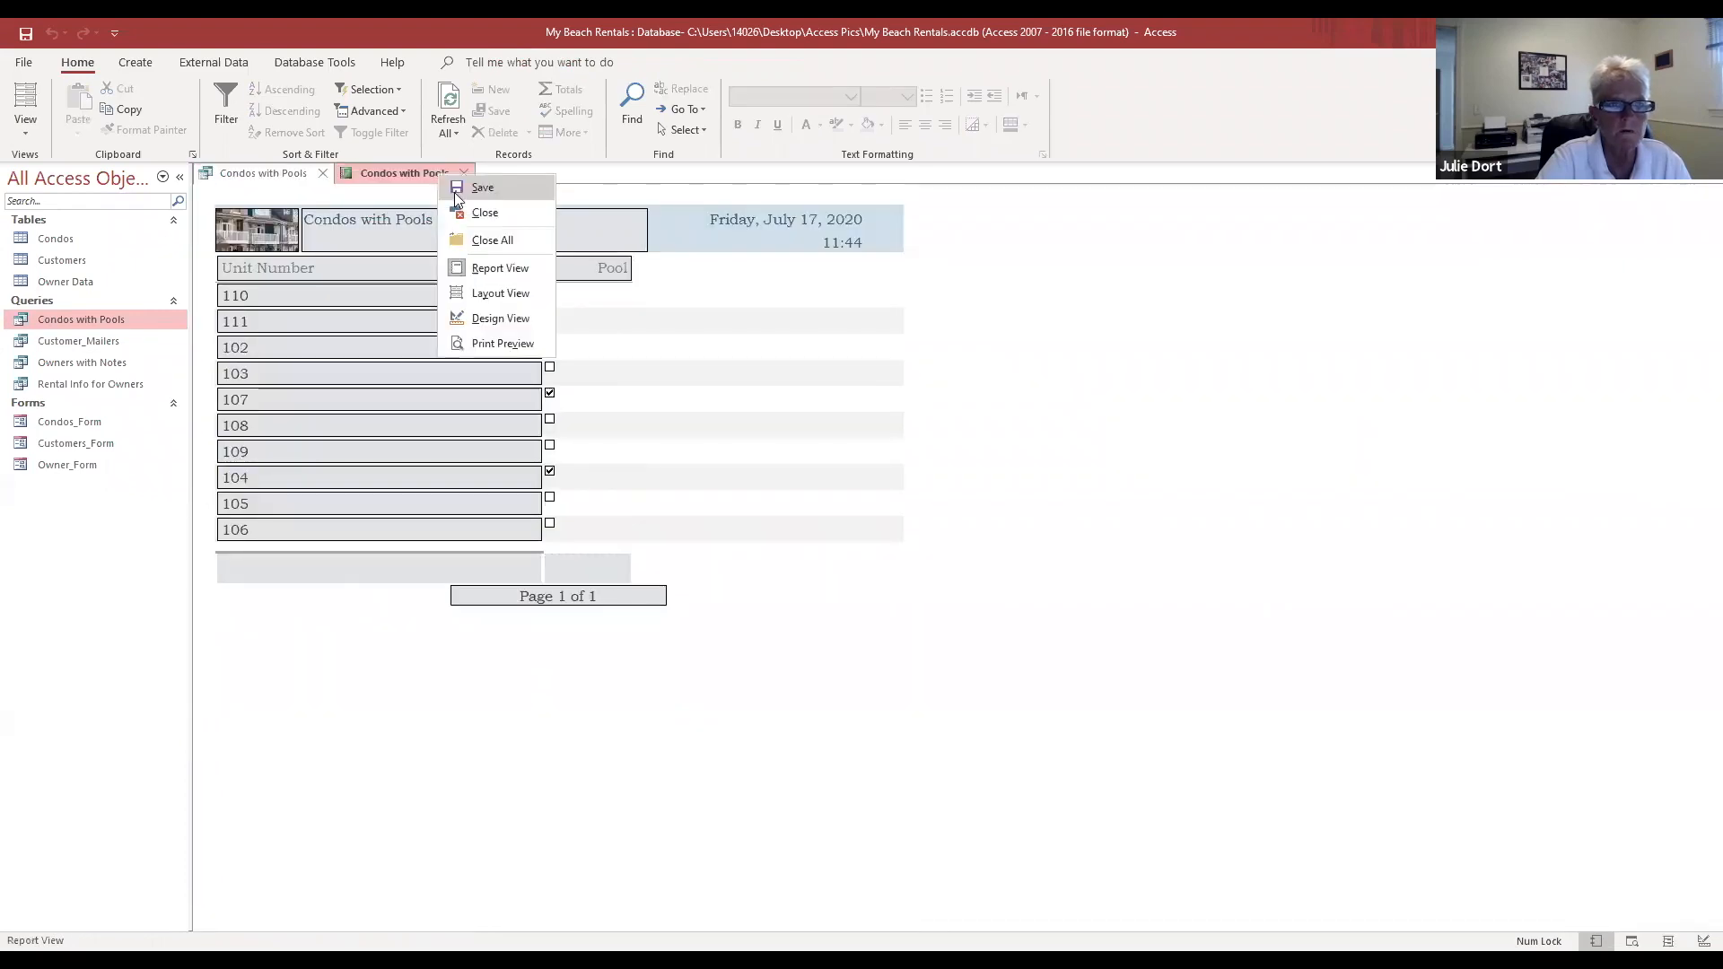
{"action": "left_click", "coordinate": [481, 188]}
{"action": "left_click", "coordinate": [861, 346]}
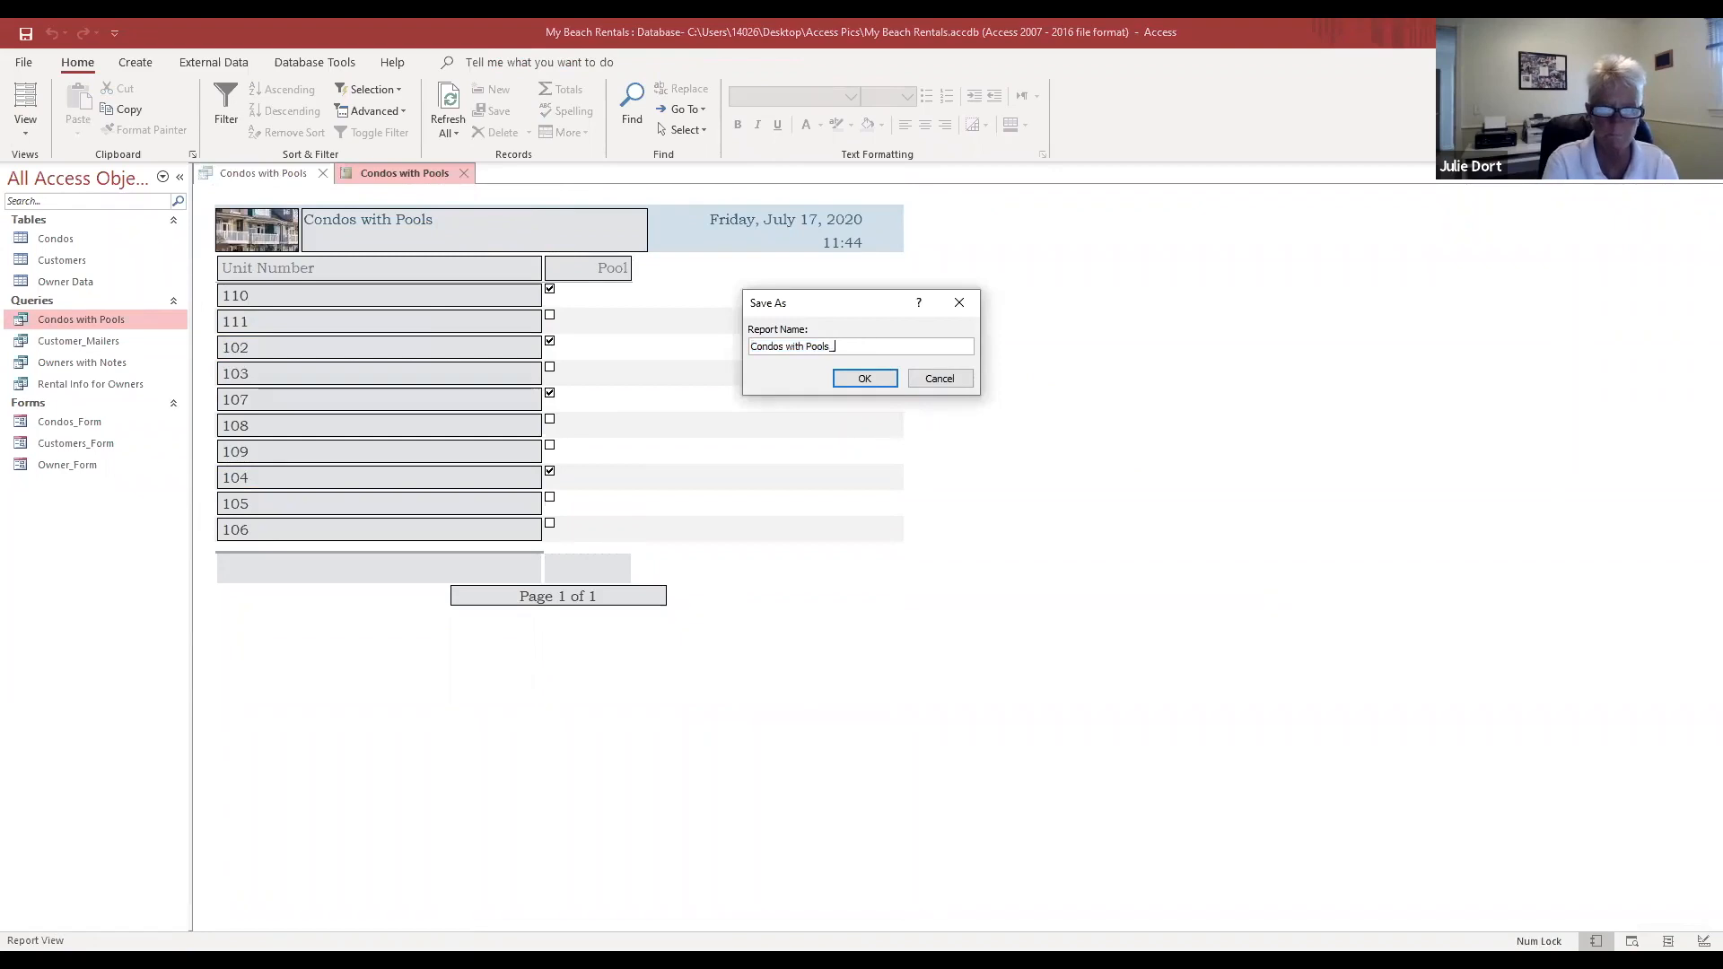
{"action": "type", "text": "_Report"}
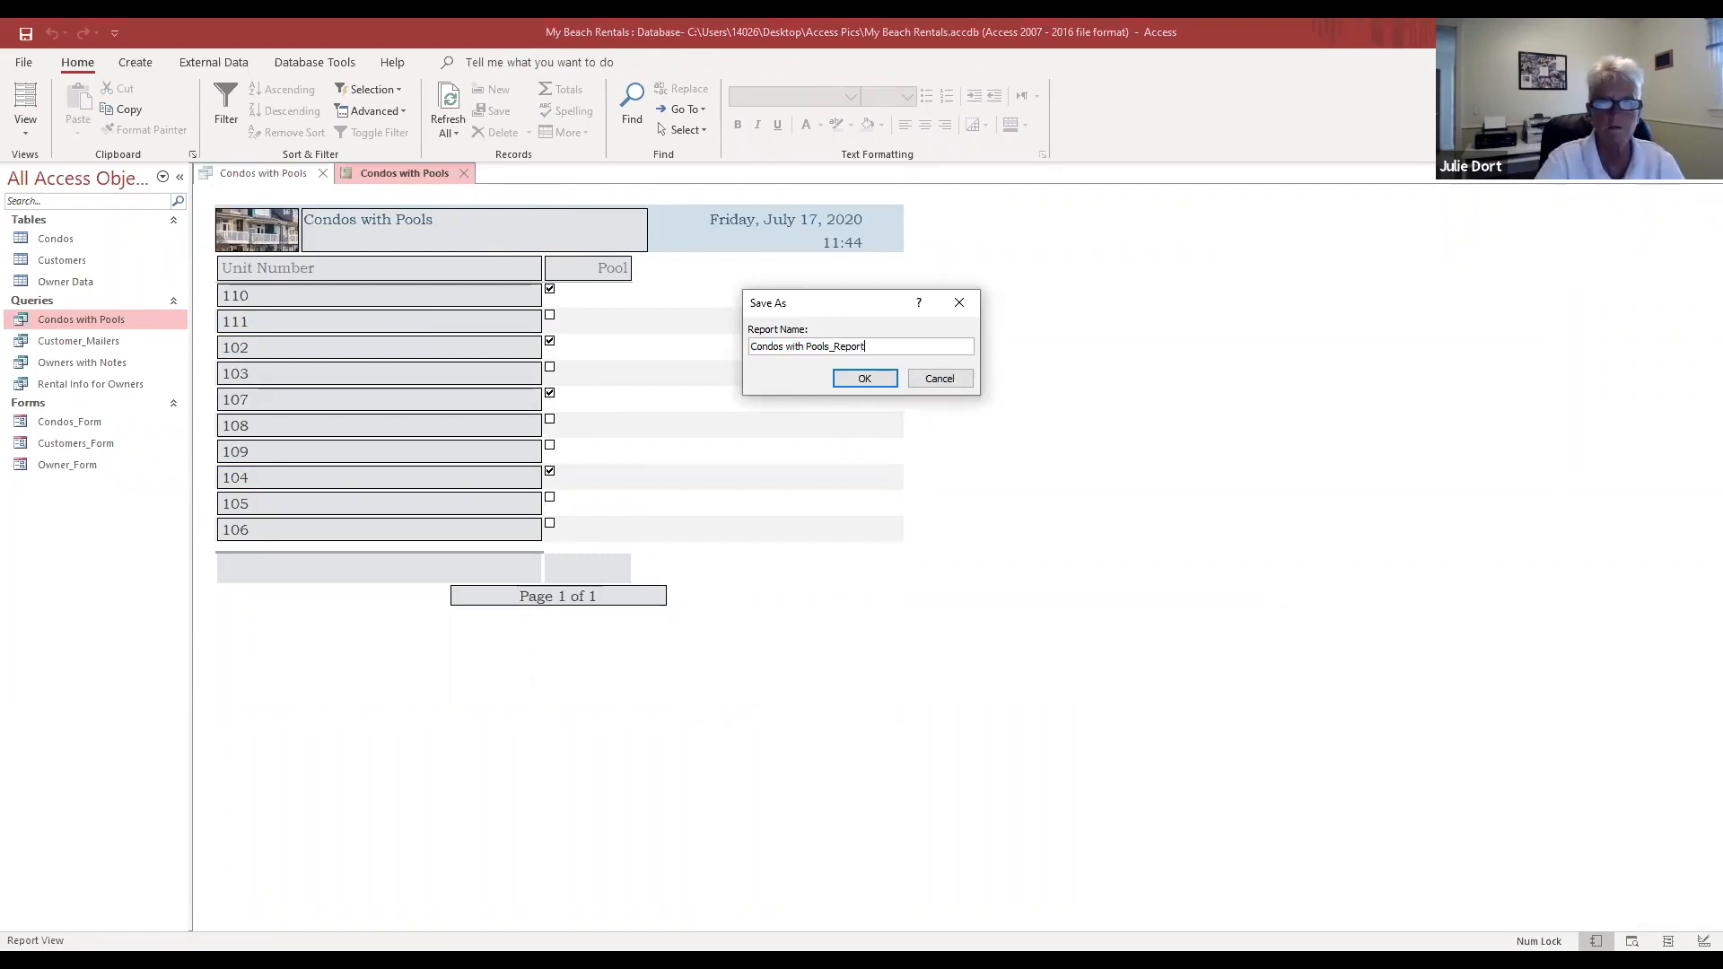
{"action": "left_click", "coordinate": [867, 378]}
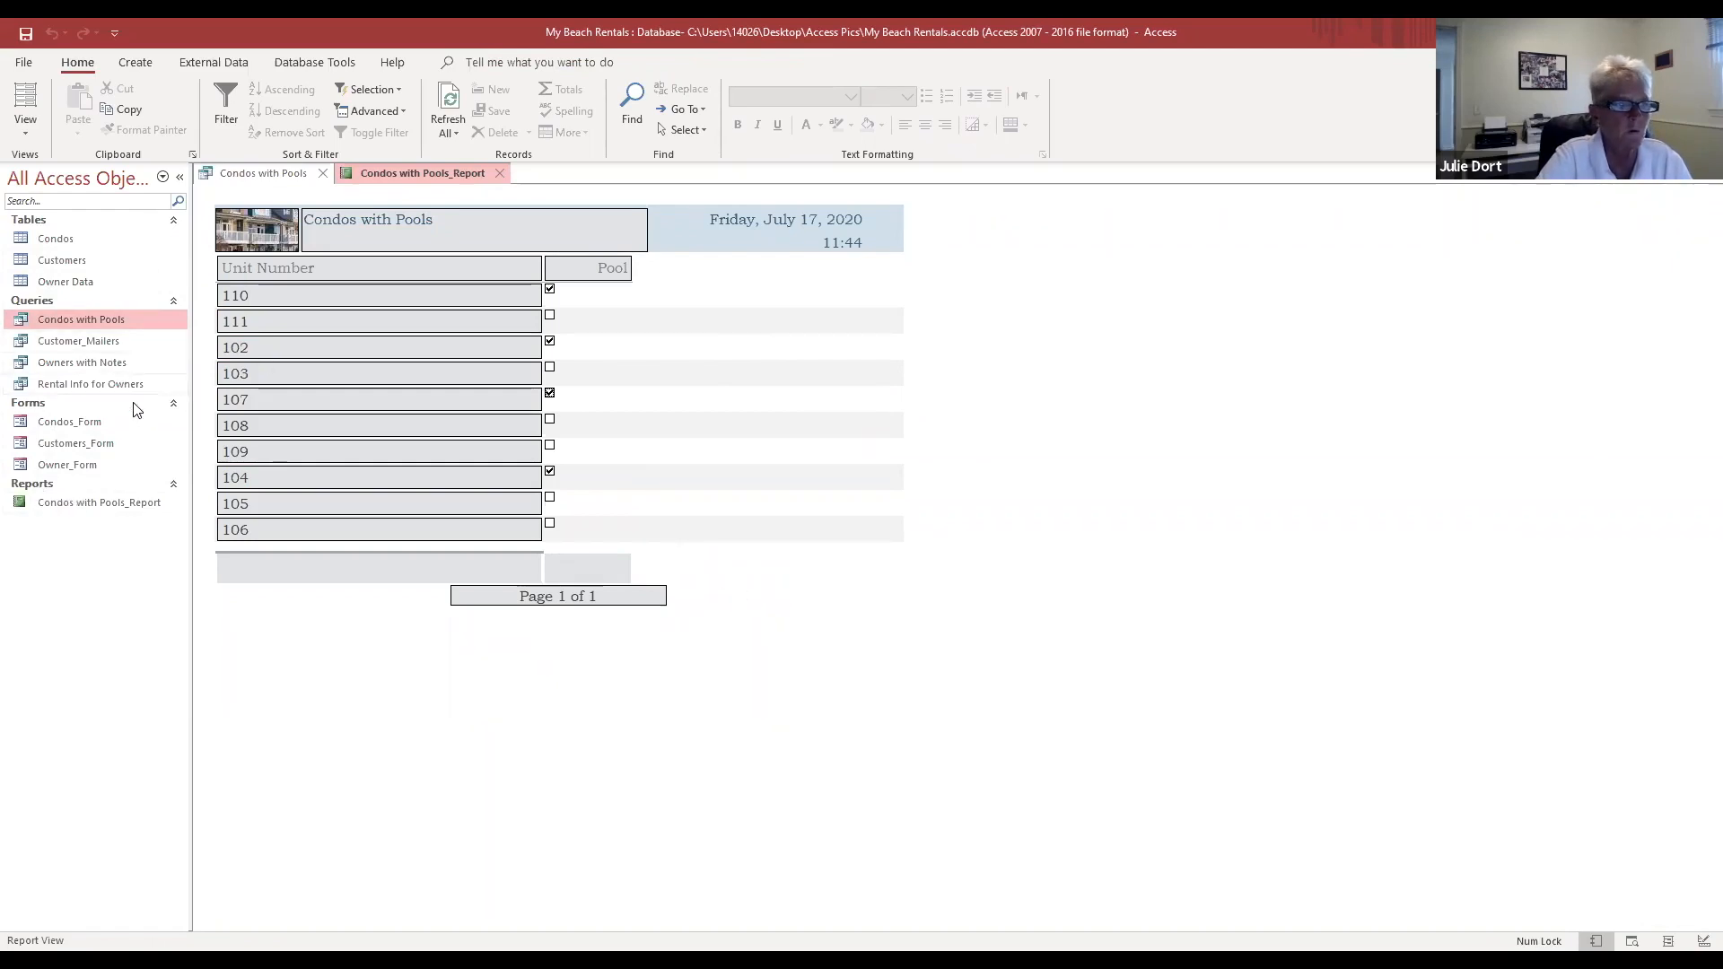
Step: Open the Owners with Notes query and create a basic report from it
{"action": "double_click", "coordinate": [73, 364]}
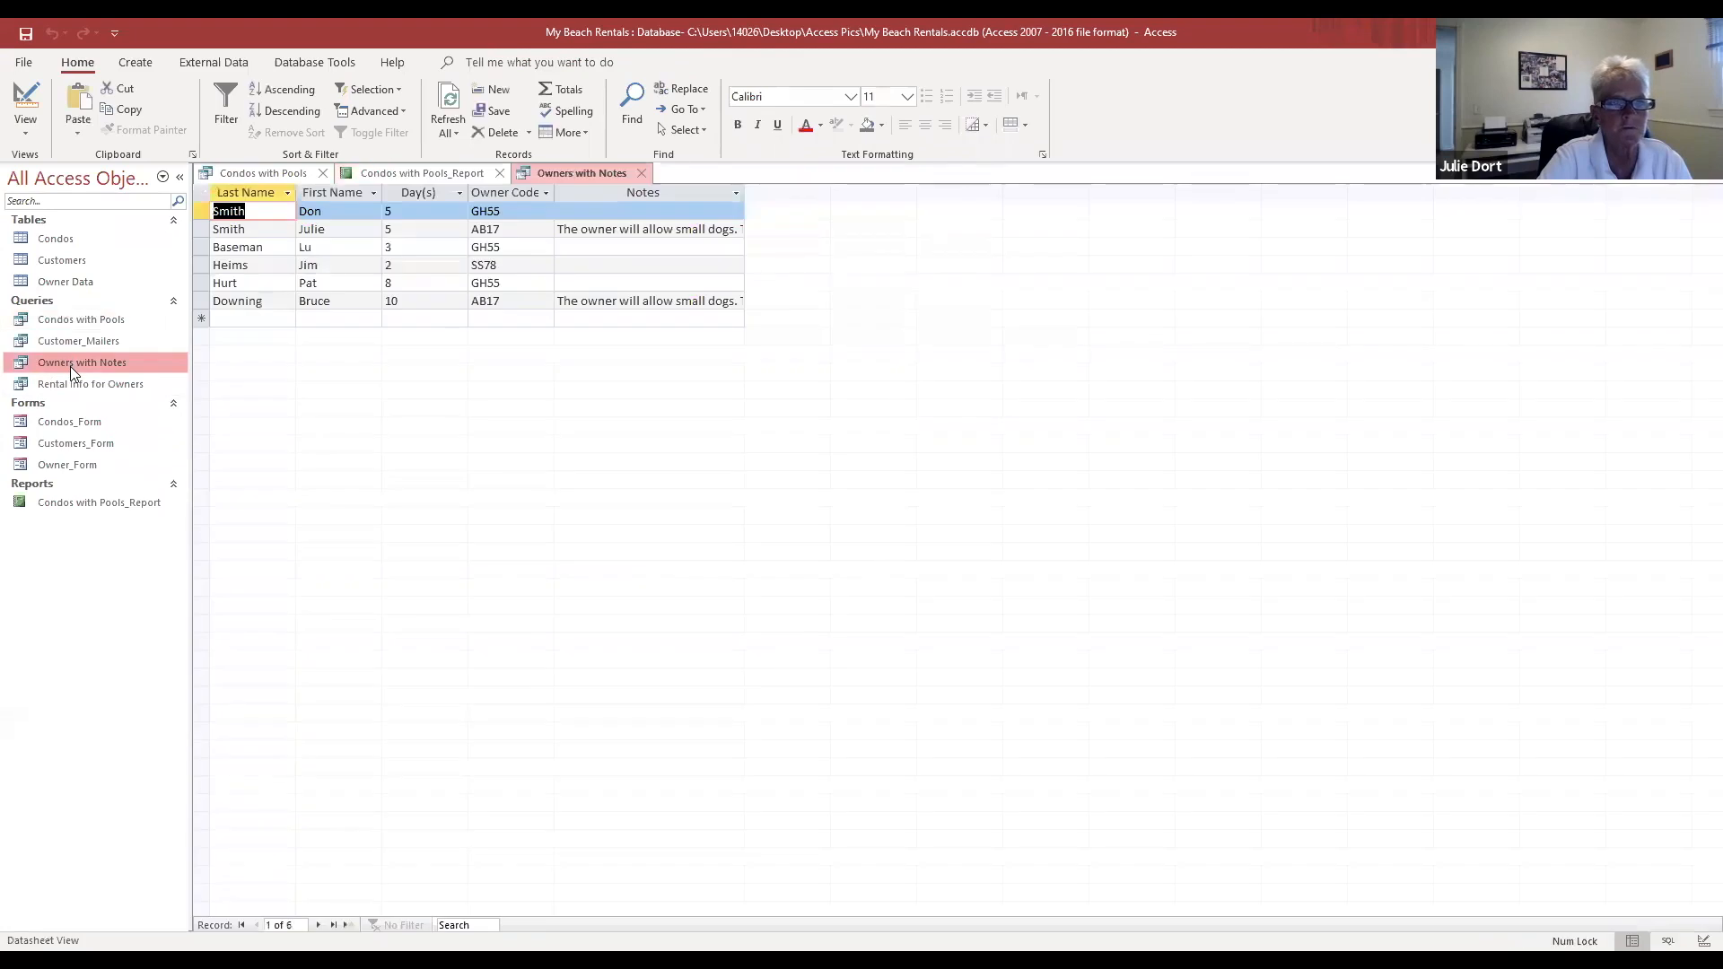
{"action": "left_click", "coordinate": [137, 65]}
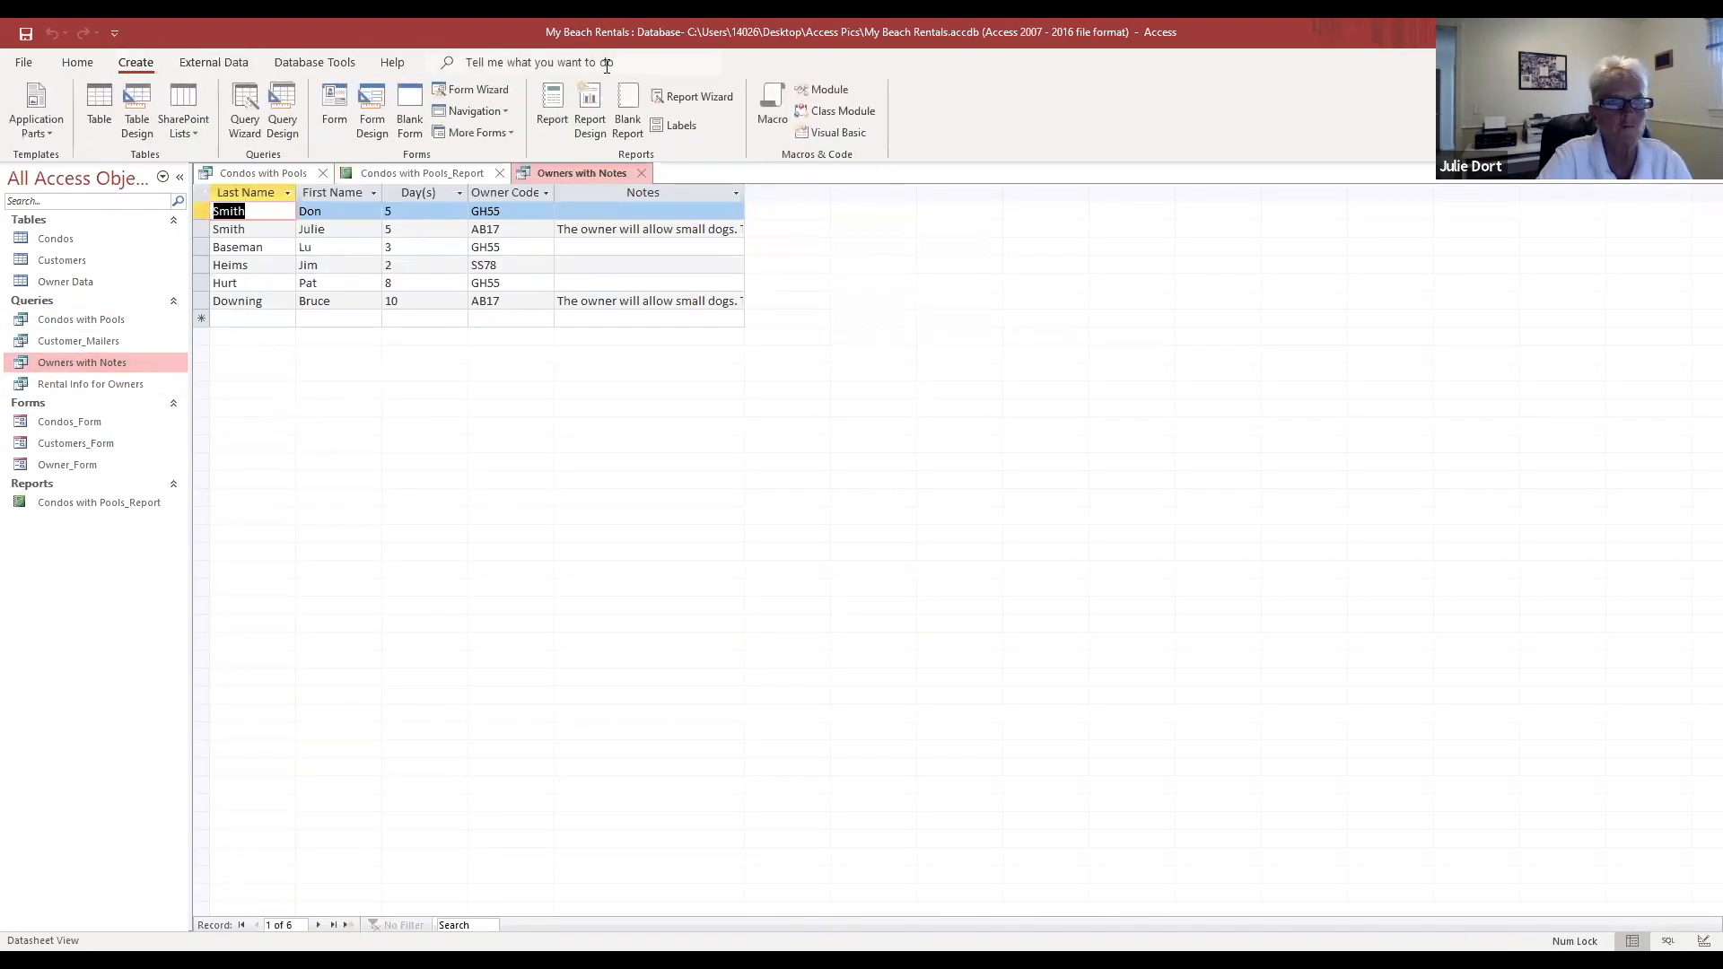
{"action": "left_click", "coordinate": [554, 101]}
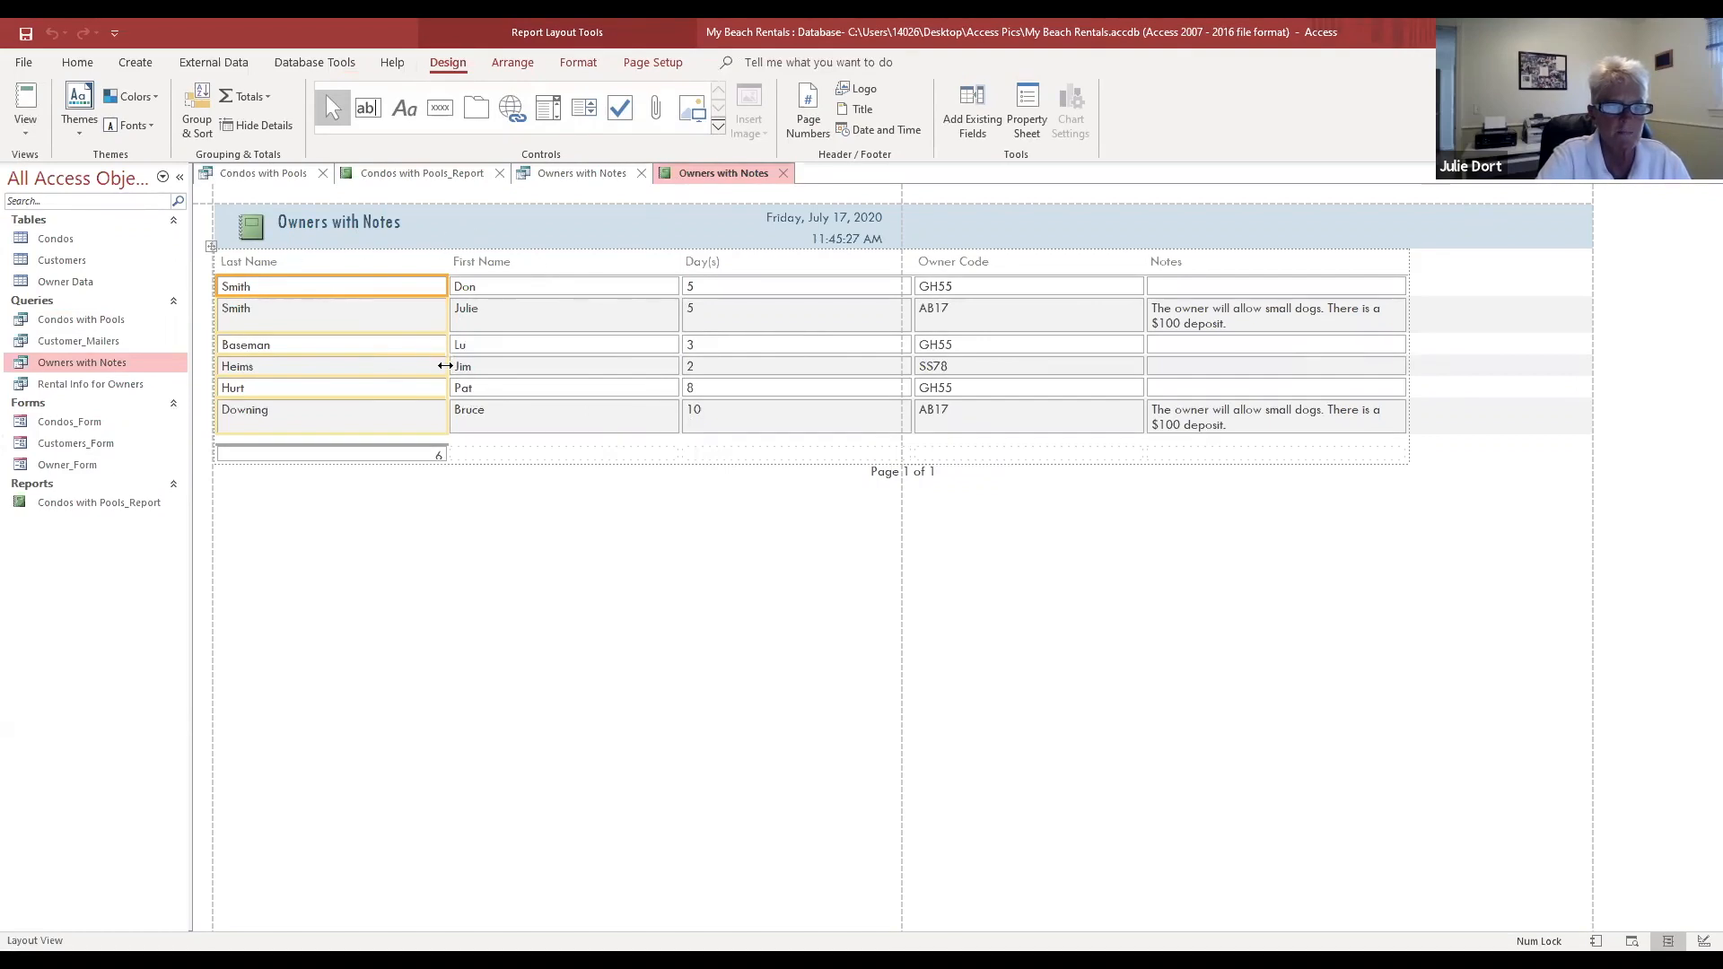
Step: Narrow the Last Name, First Name, Day(s) and Owner Code columns, and widen Notes to the page's right boundary
{"action": "left_click_drag", "start_coordinate": [445, 366], "coordinate": [318, 358]}
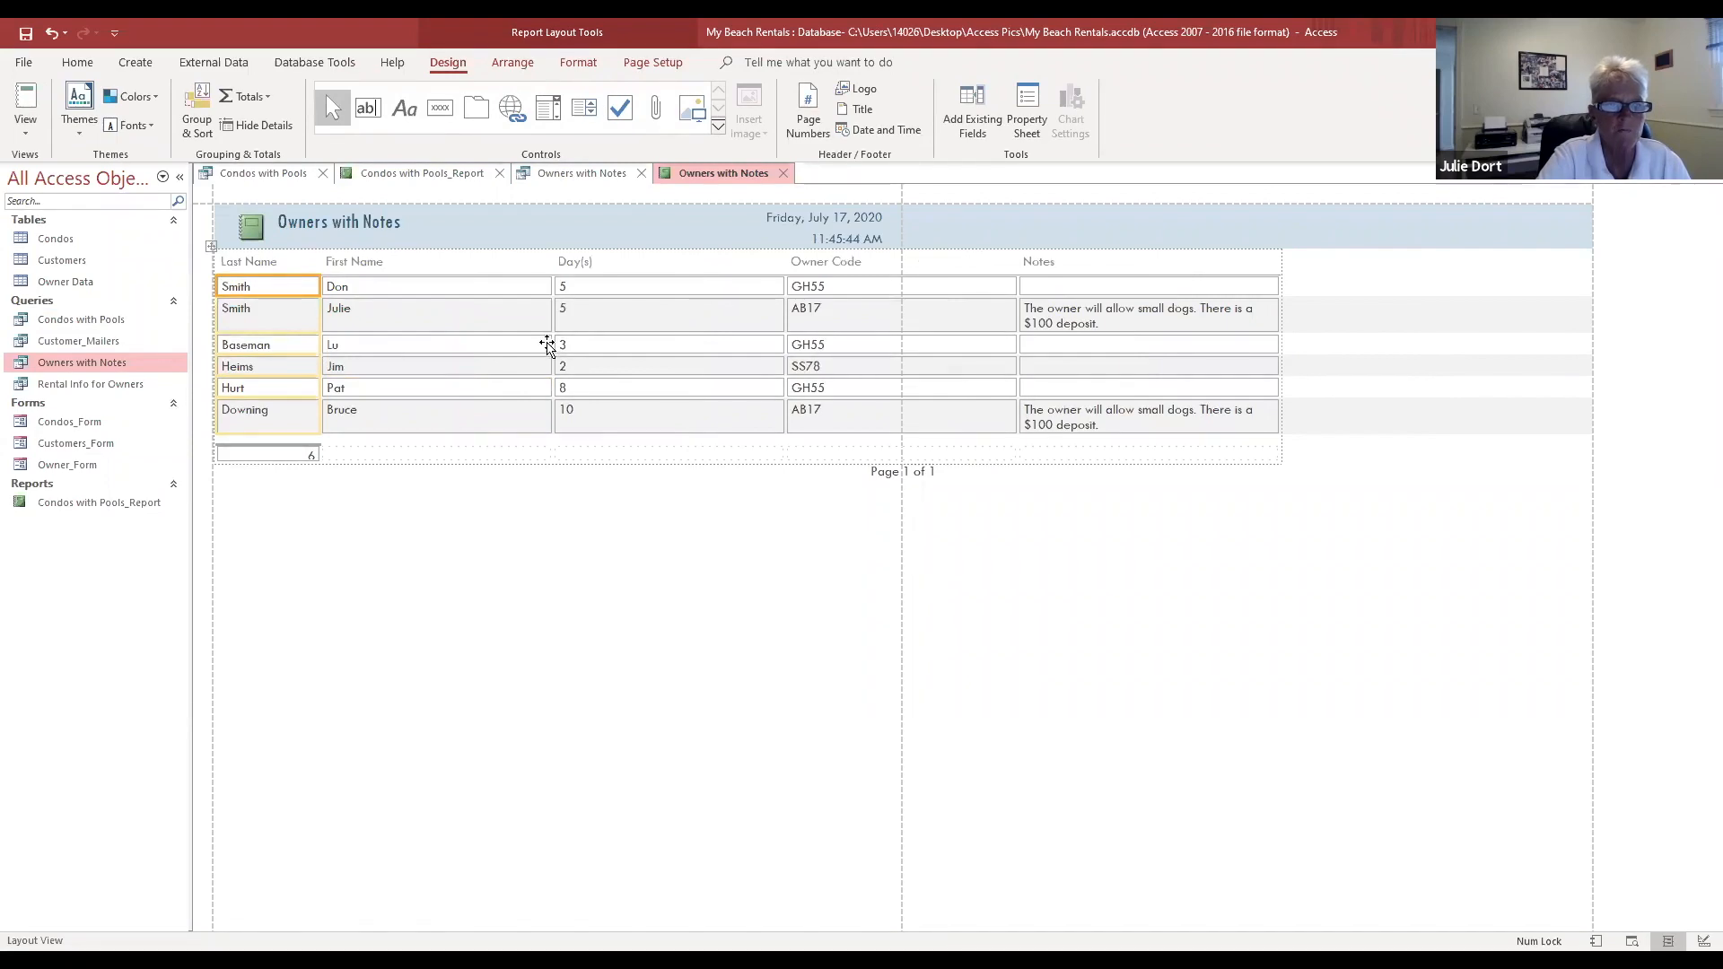
{"action": "left_click", "coordinate": [547, 346]}
{"action": "left_click_drag", "start_coordinate": [550, 346], "coordinate": [381, 345]}
{"action": "left_click", "coordinate": [515, 346]}
{"action": "left_click_drag", "start_coordinate": [608, 344], "coordinate": [435, 336]}
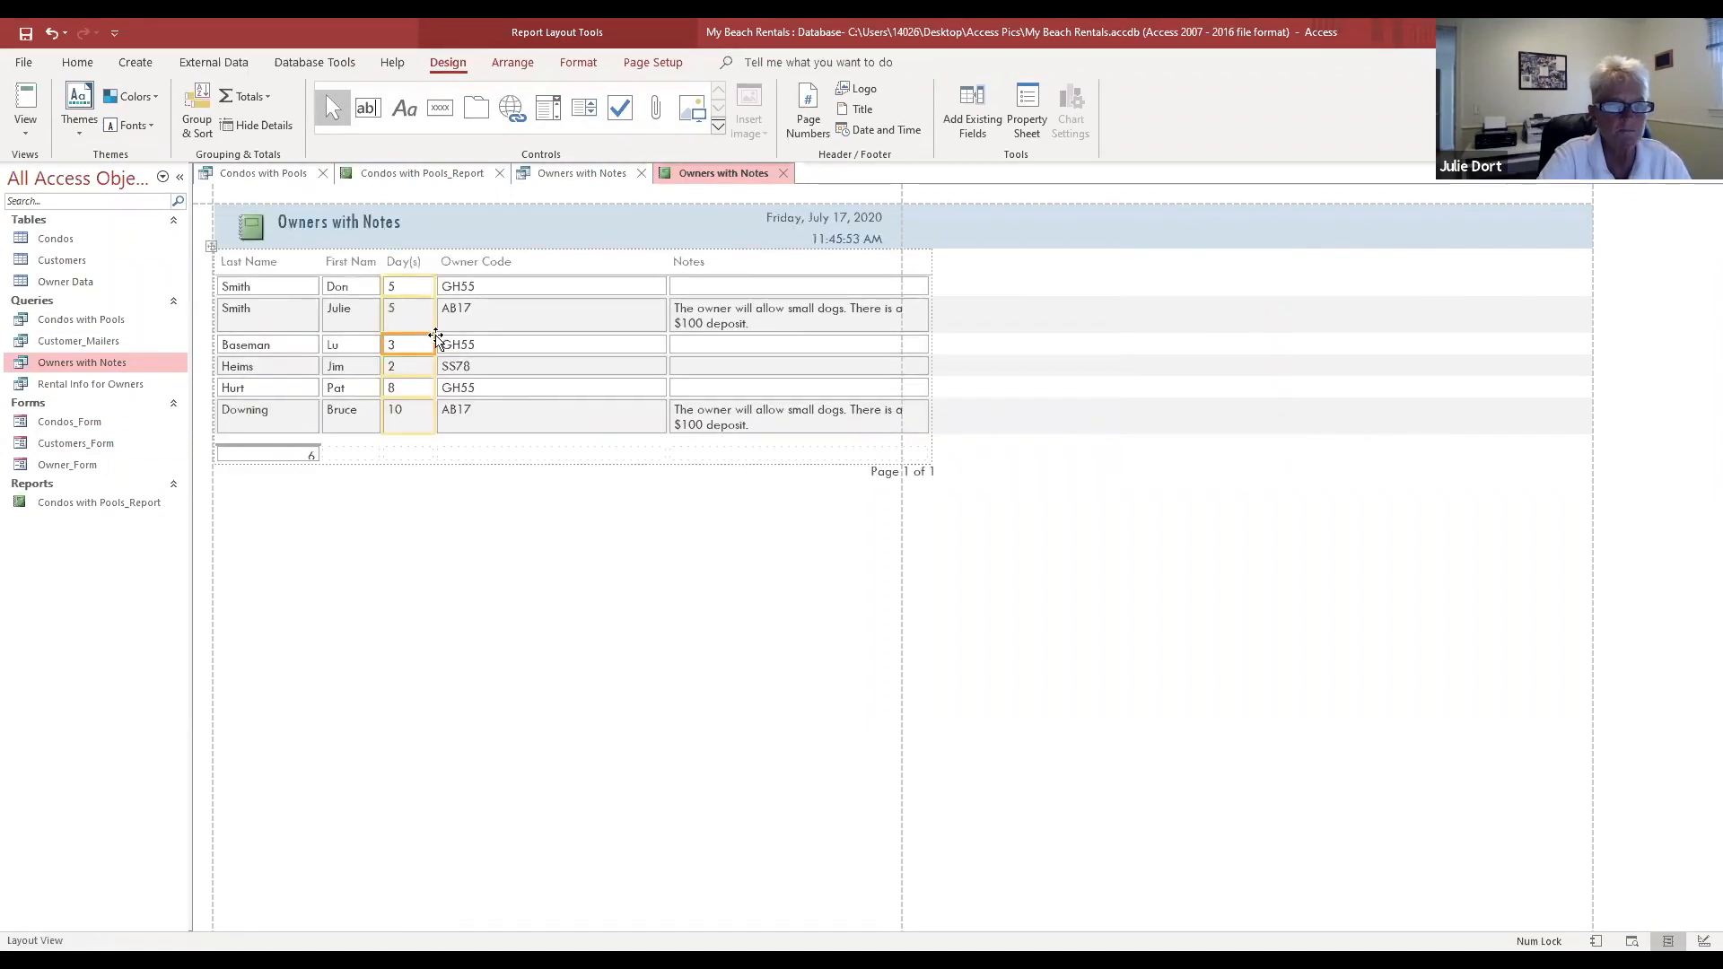
{"action": "left_click", "coordinate": [607, 346]}
{"action": "left_click_drag", "start_coordinate": [668, 351], "coordinate": [517, 349]}
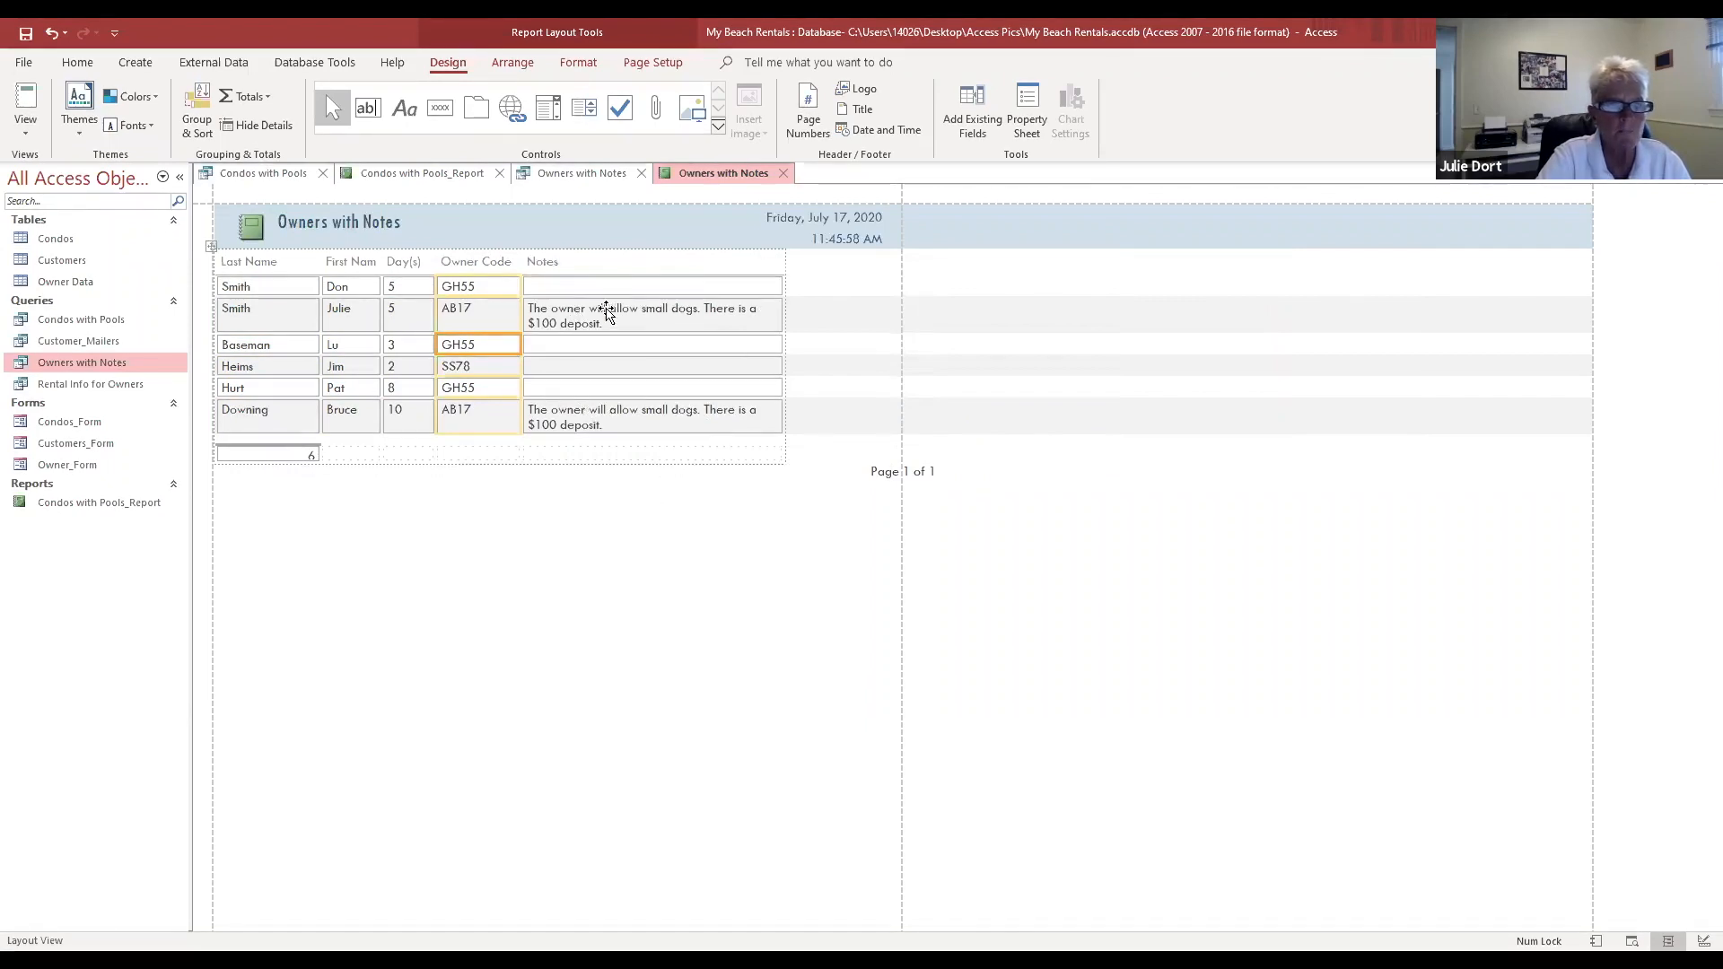
{"action": "left_click", "coordinate": [713, 321]}
{"action": "left_click_drag", "start_coordinate": [782, 347], "coordinate": [897, 346]}
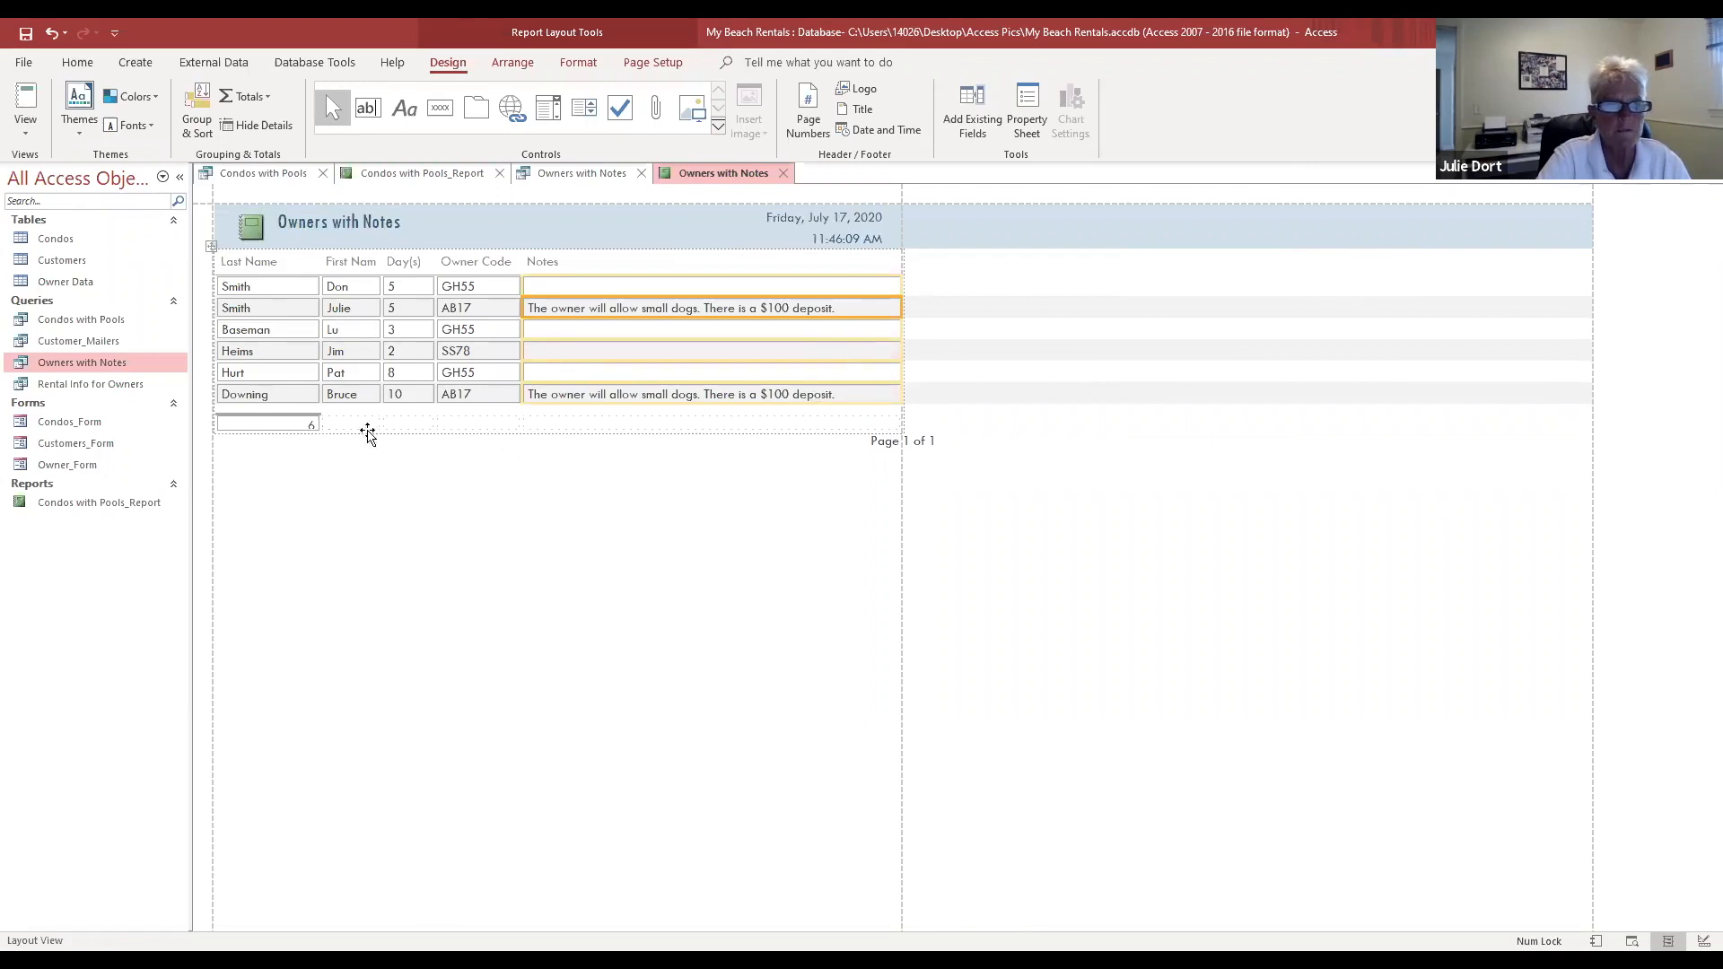
Step: Delete the record count below the Last Name column along with its empty cell
{"action": "left_click", "coordinate": [311, 424]}
{"action": "key", "text": "Delete"}
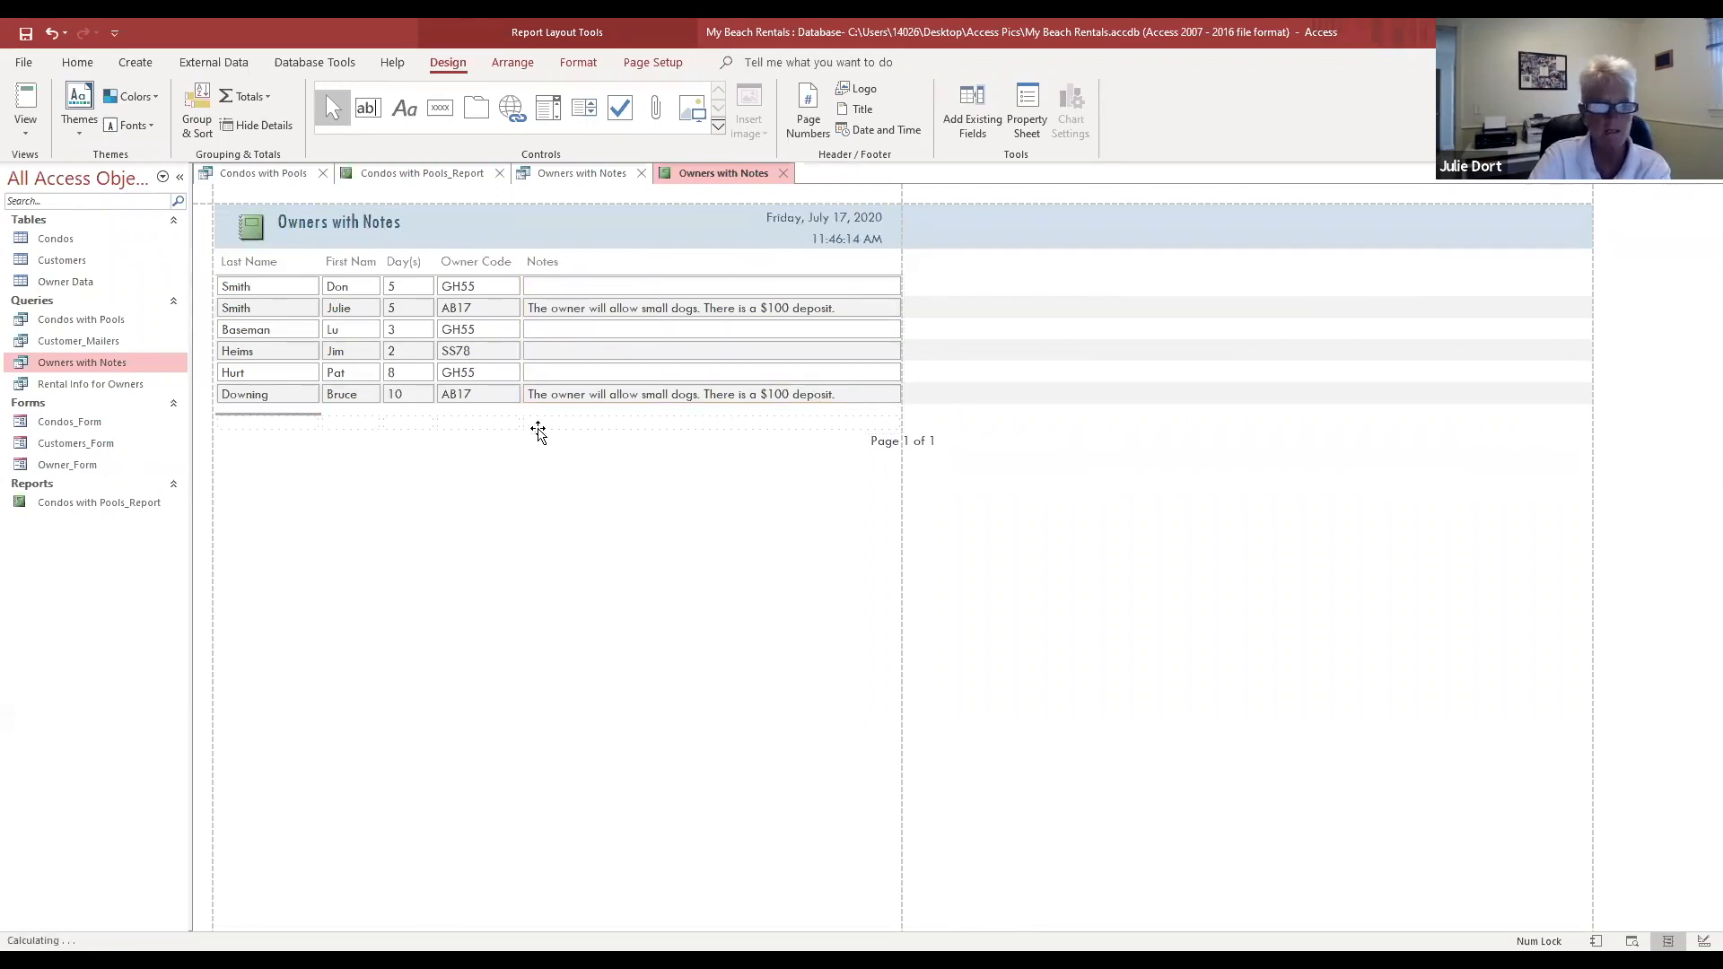
{"action": "left_click", "coordinate": [281, 424]}
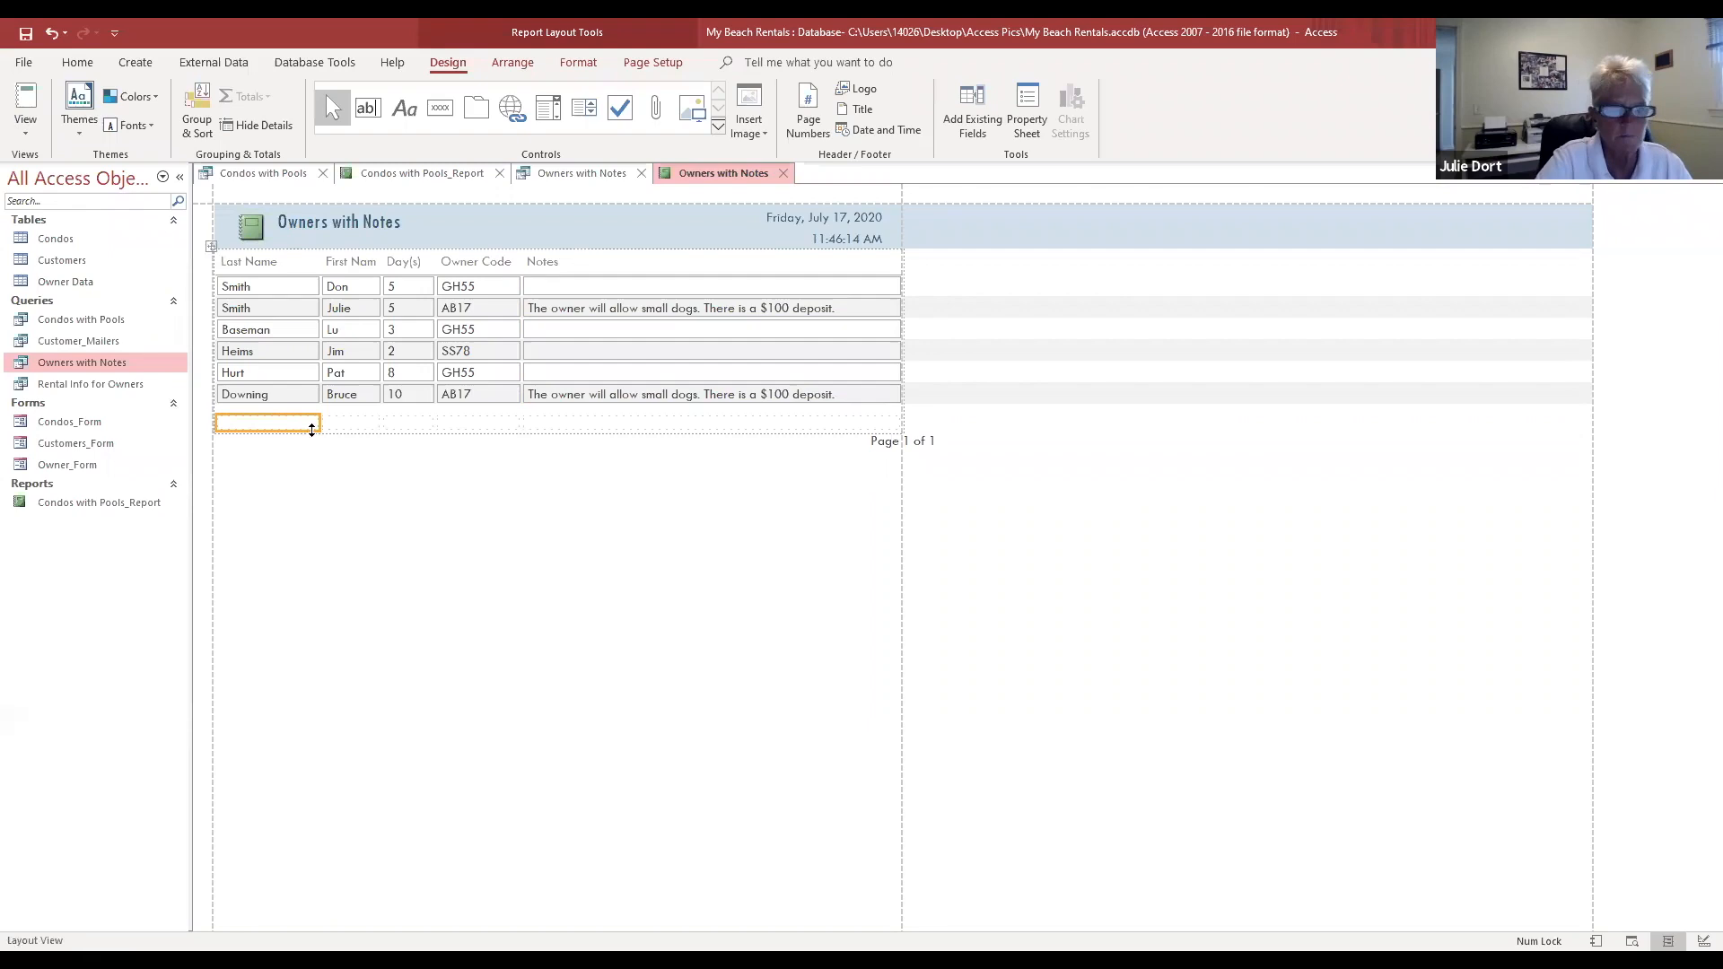
{"action": "key", "text": "Delete"}
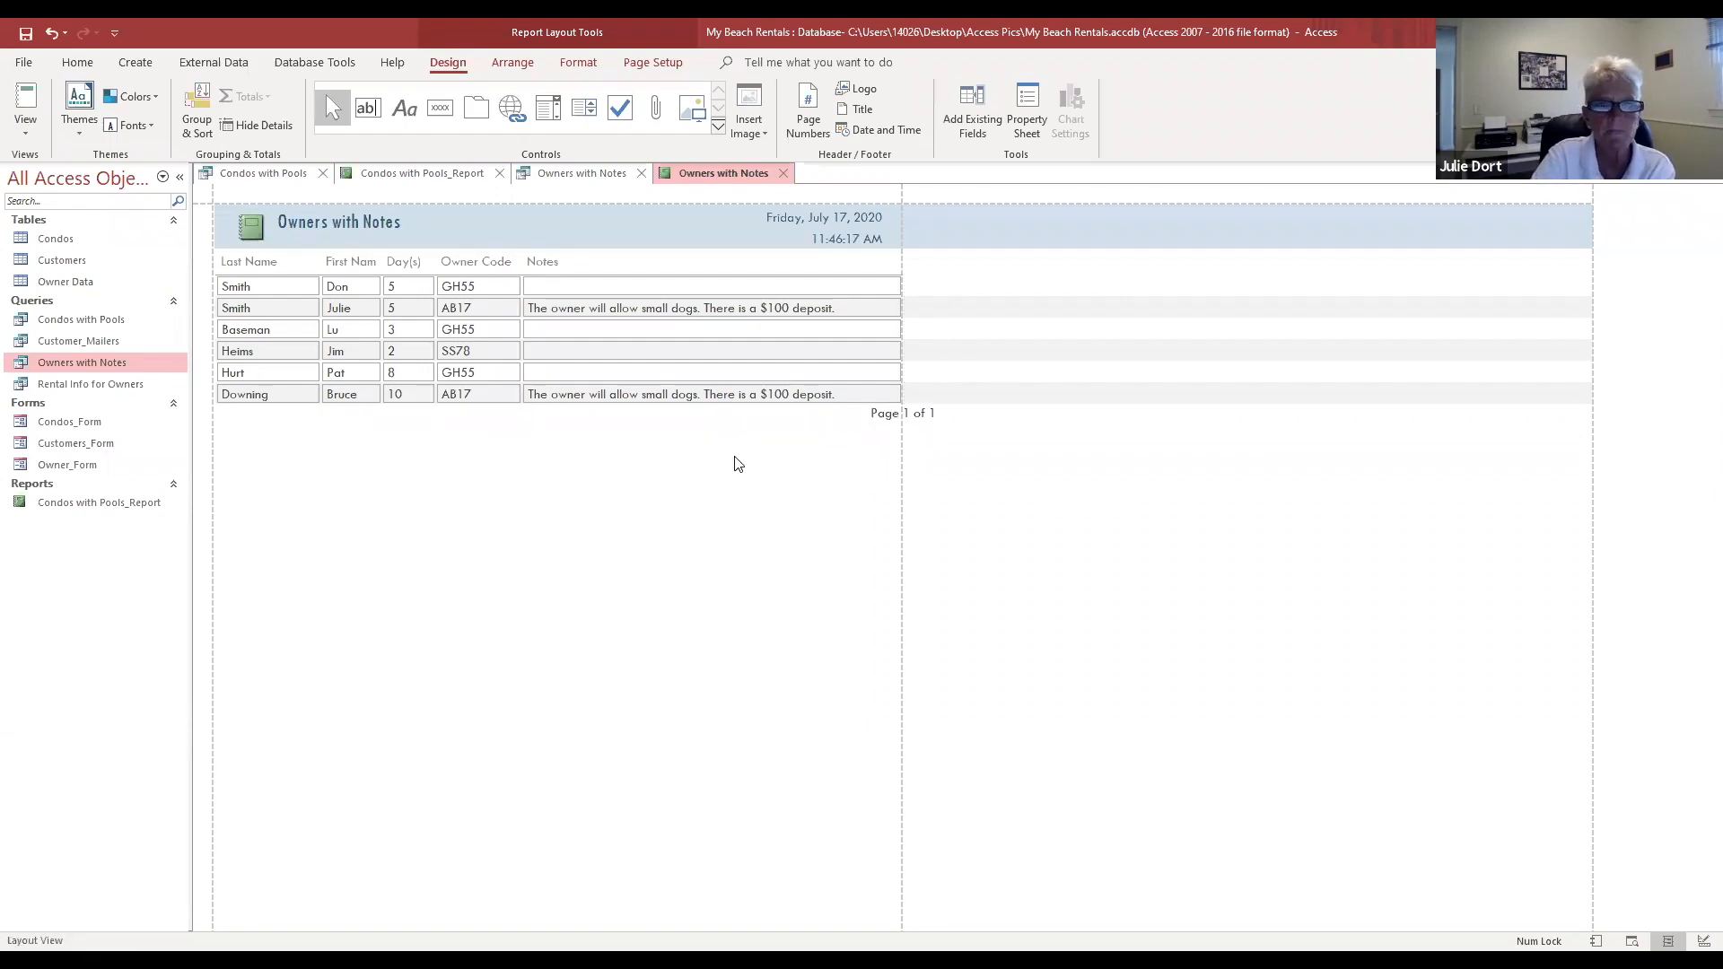
Step: Narrow the Notes column slightly so the report table ends just inside the page's right boundary
{"action": "left_click", "coordinate": [853, 330]}
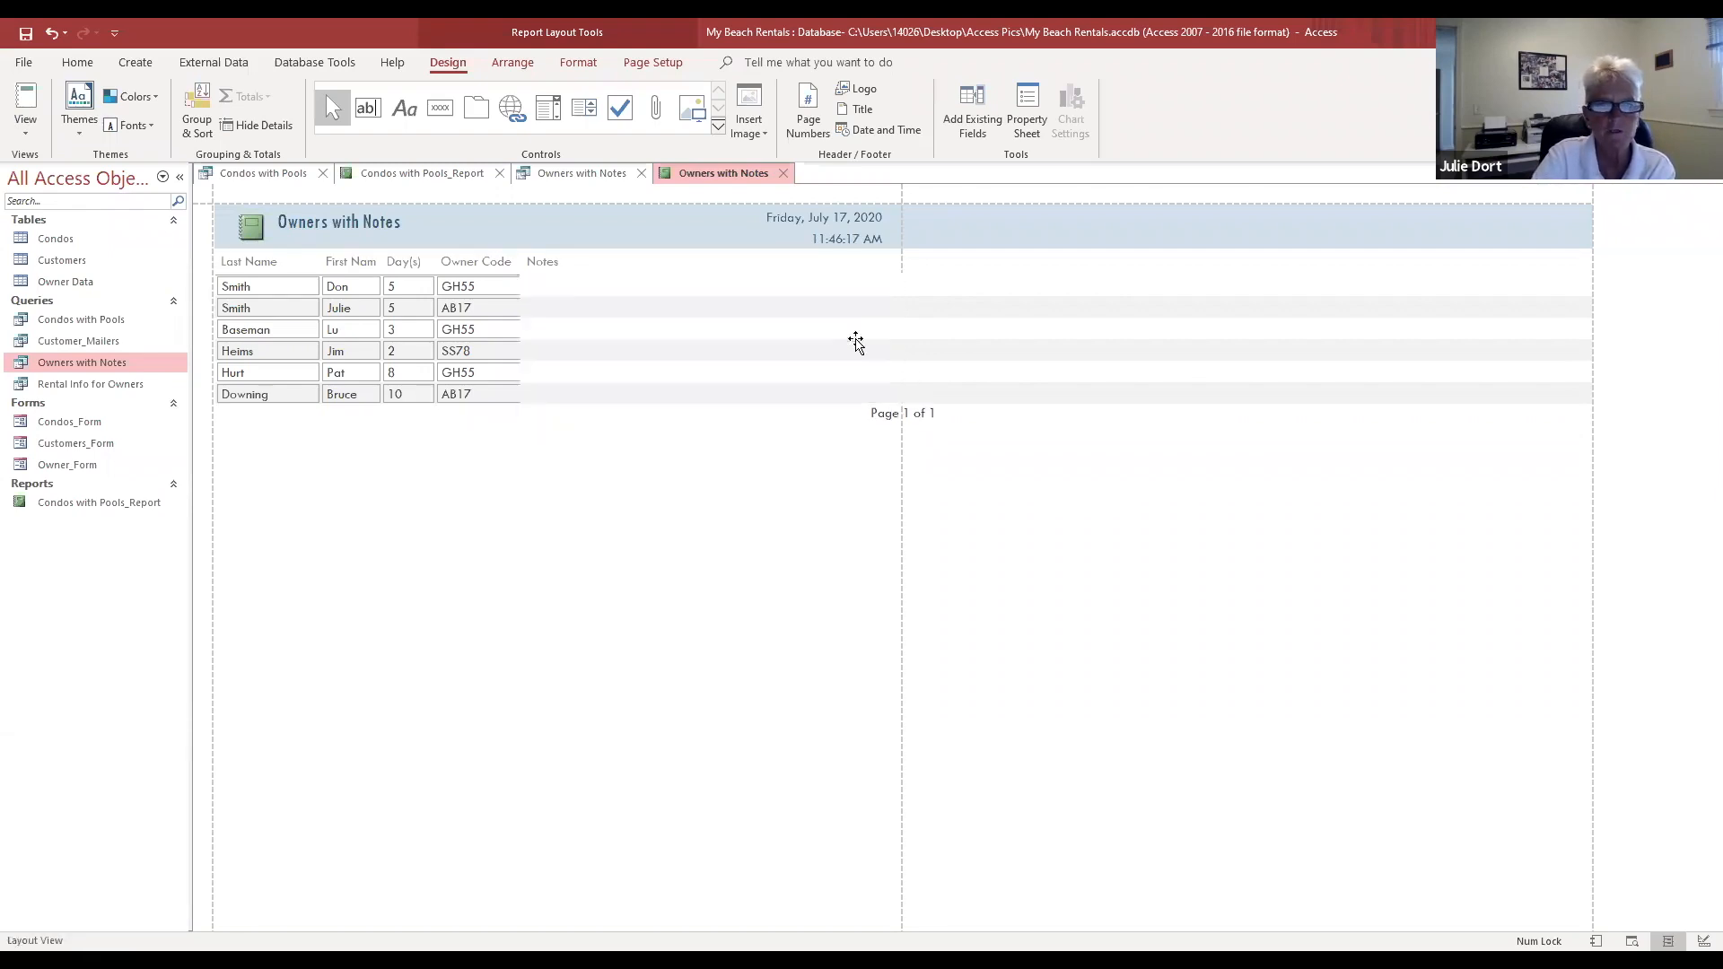
{"action": "mouse_move", "coordinate": [900, 327]}
{"action": "left_mouse_down"}
{"action": "mouse_move", "coordinate": [843, 324]}
{"action": "mouse_move", "coordinate": [868, 330]}
{"action": "left_mouse_up"}
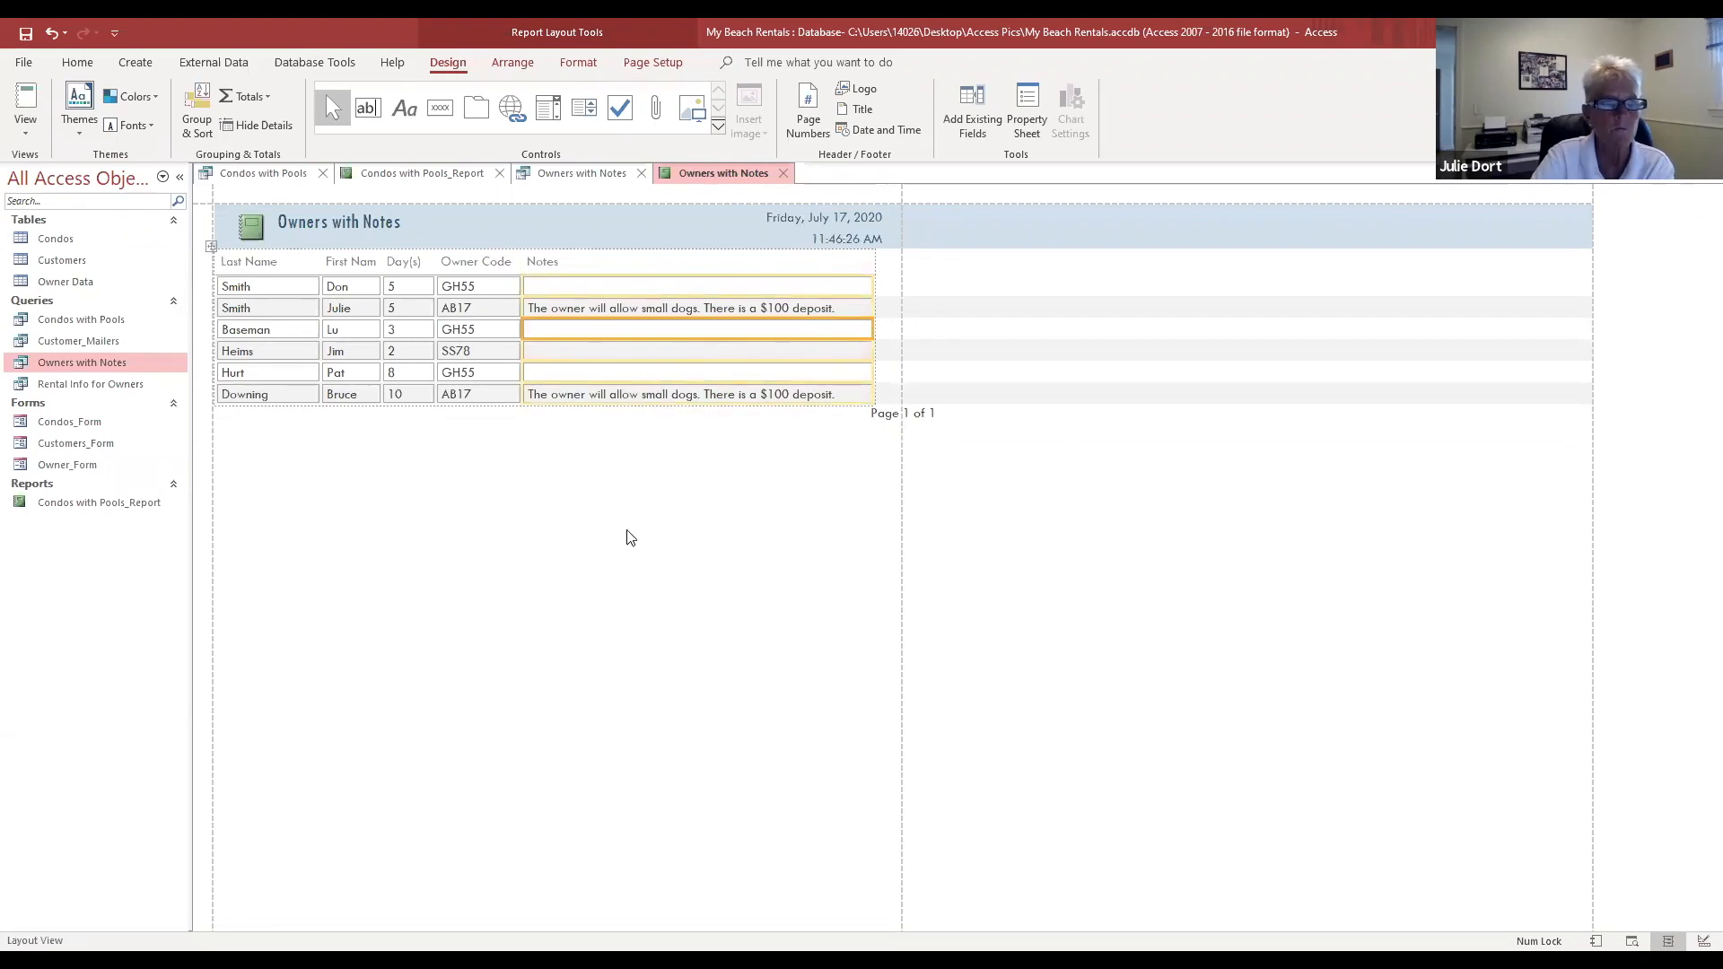
{"action": "left_click", "coordinate": [544, 520]}
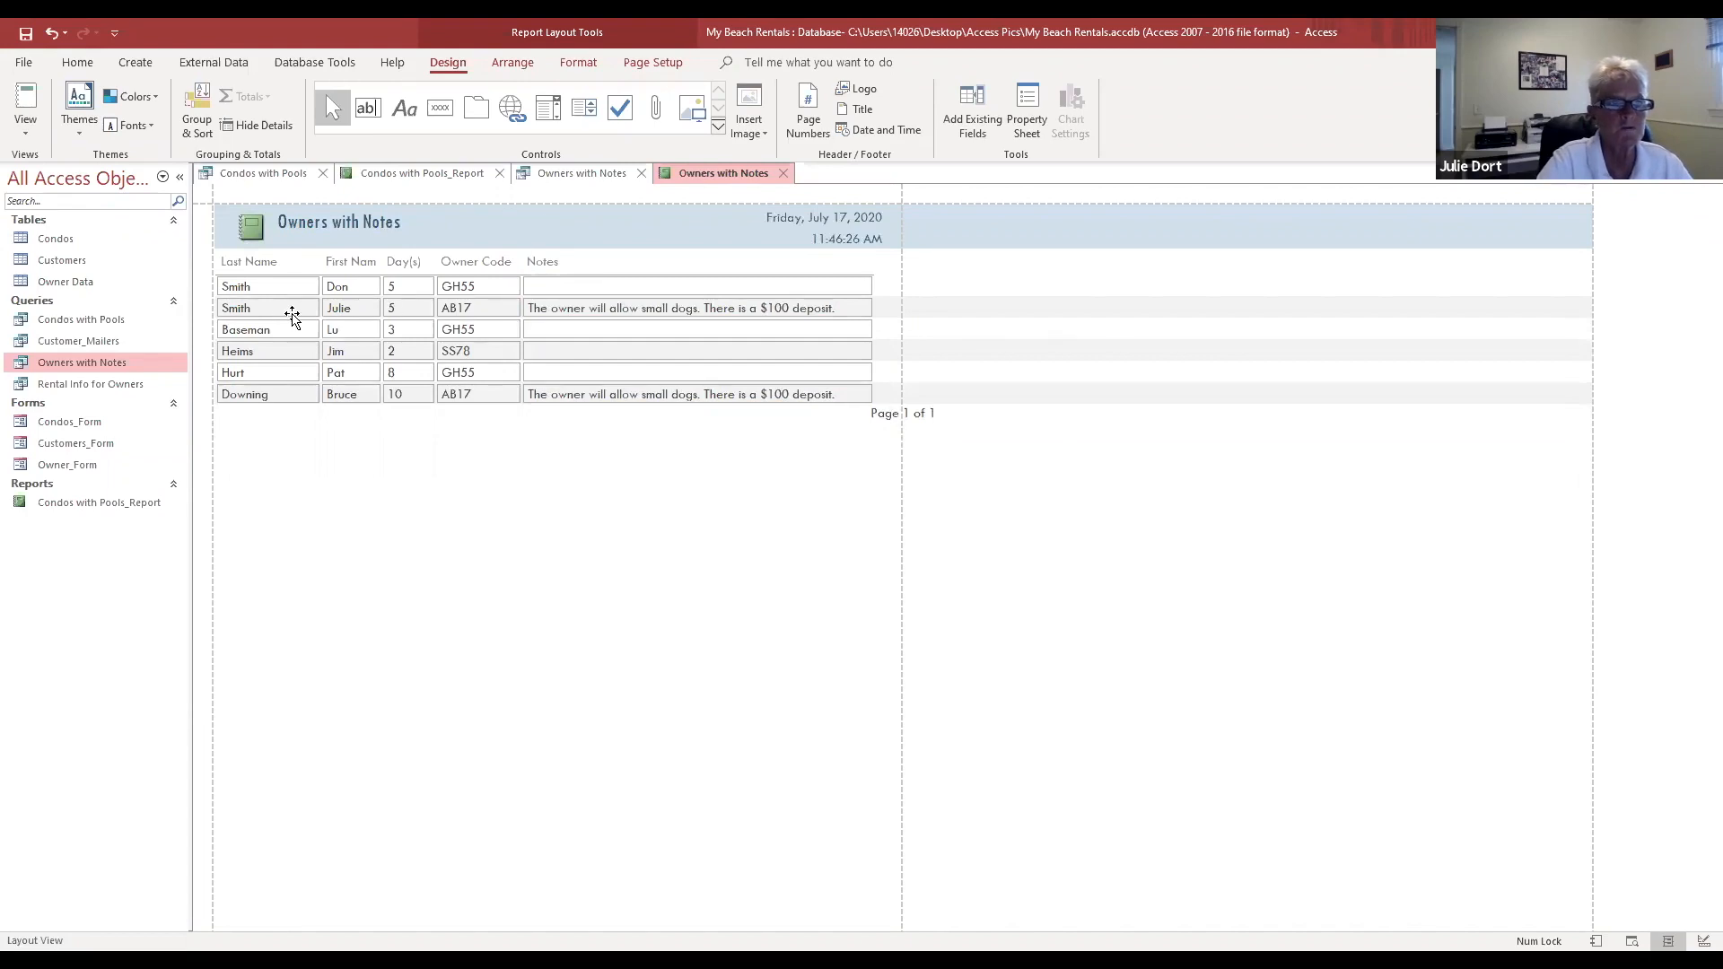
Step: Try a light blue shape fill on the Last Name column's values and undo it
{"action": "left_click", "coordinate": [282, 290]}
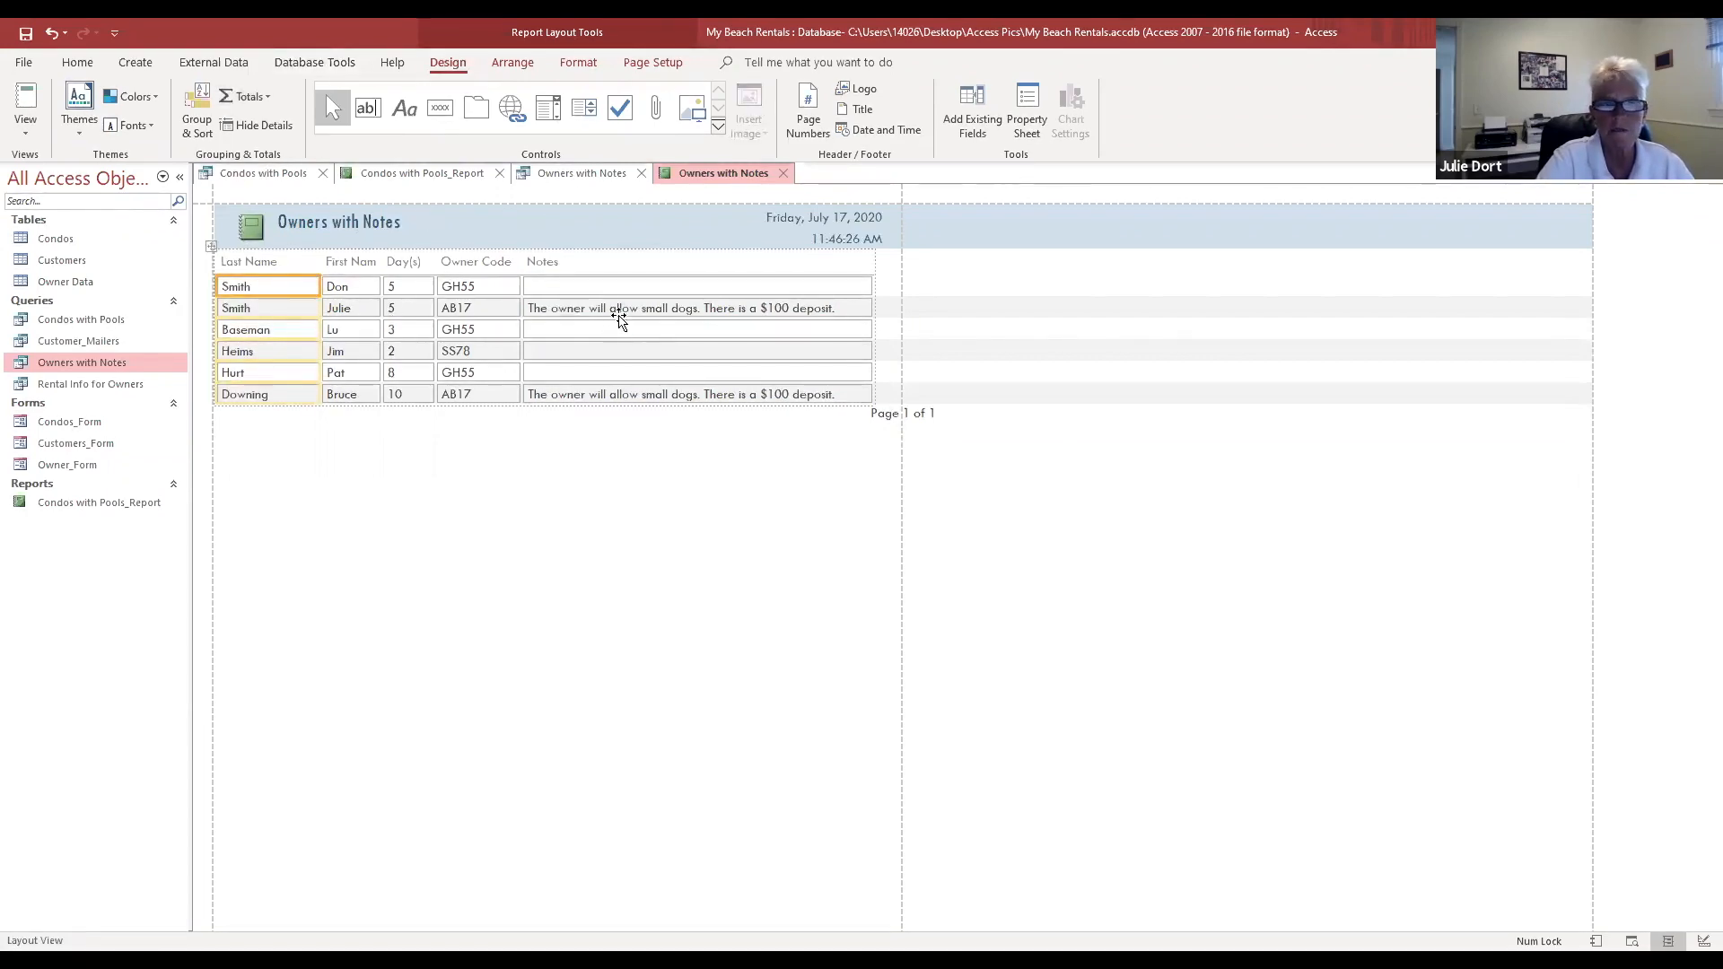
{"action": "left_click", "coordinate": [588, 62]}
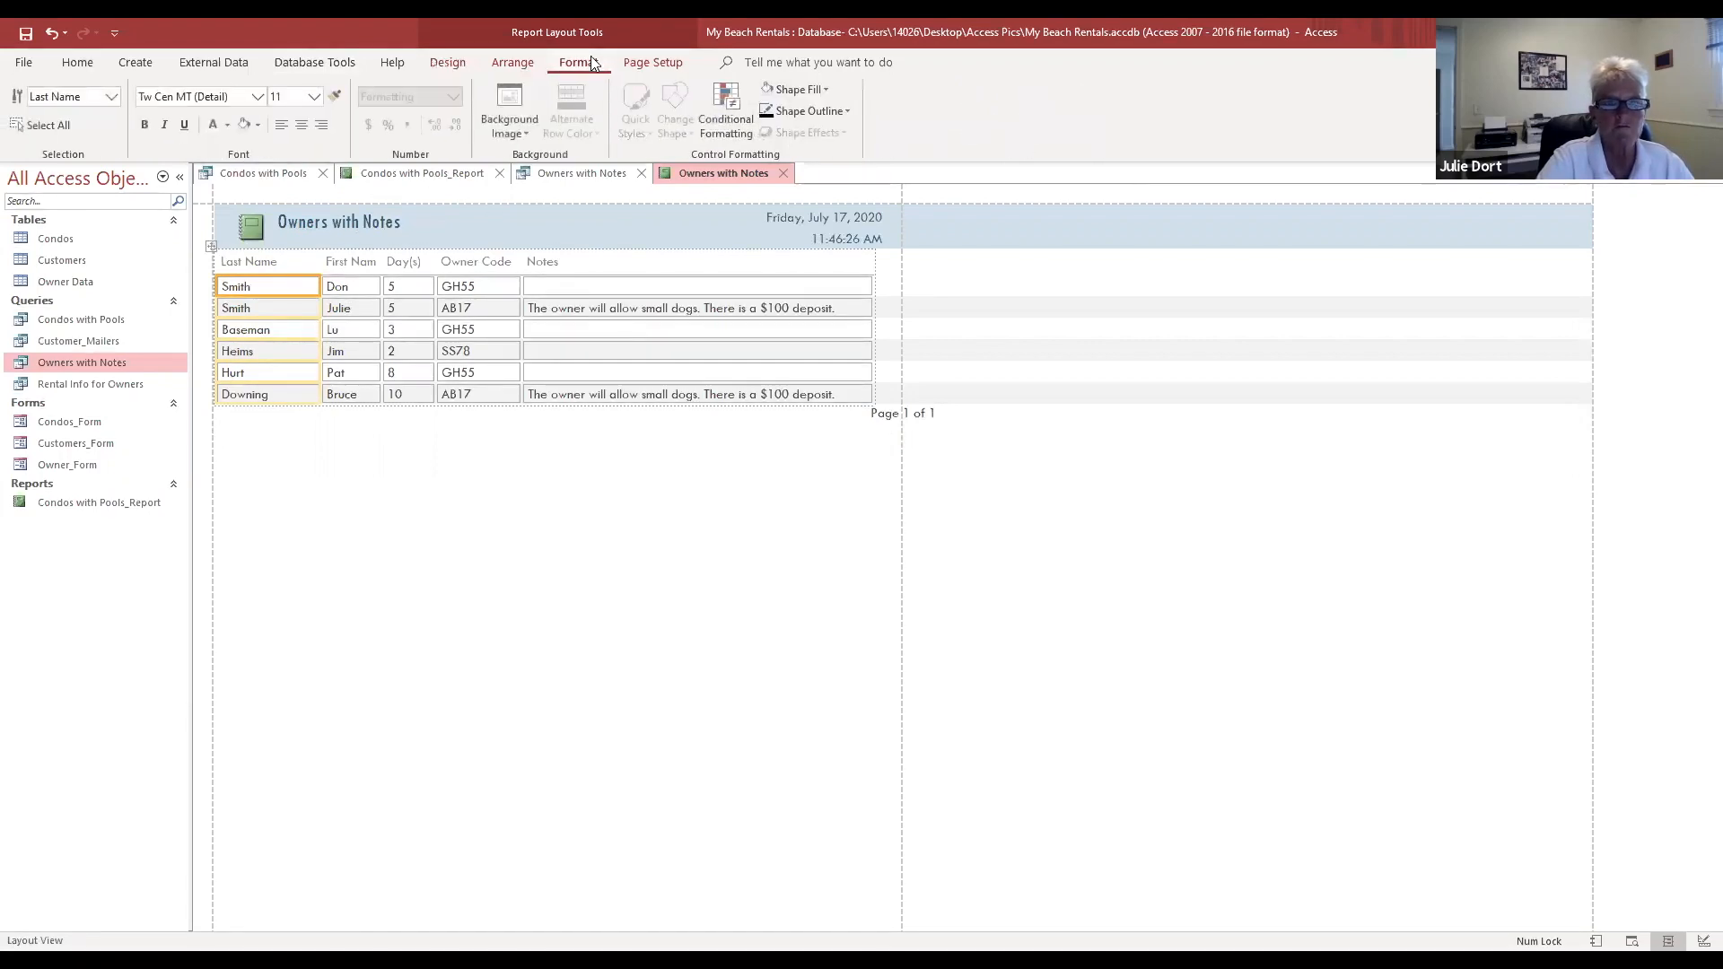
{"action": "left_click", "coordinate": [826, 89]}
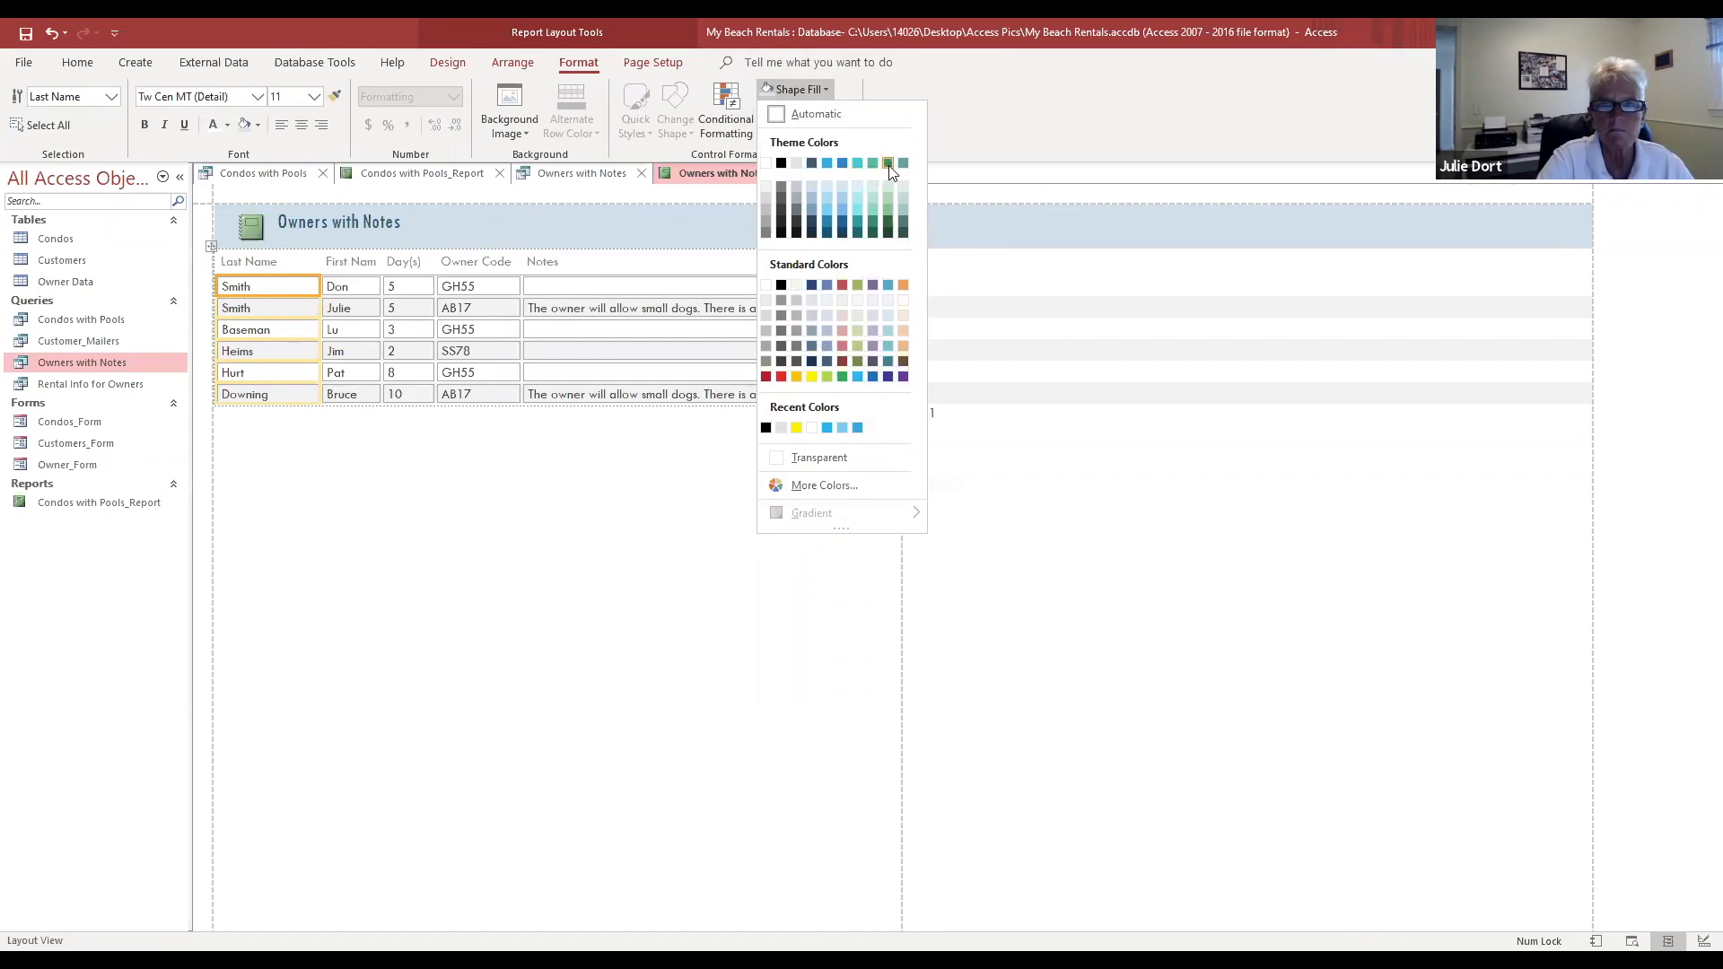
{"action": "left_click", "coordinate": [827, 212]}
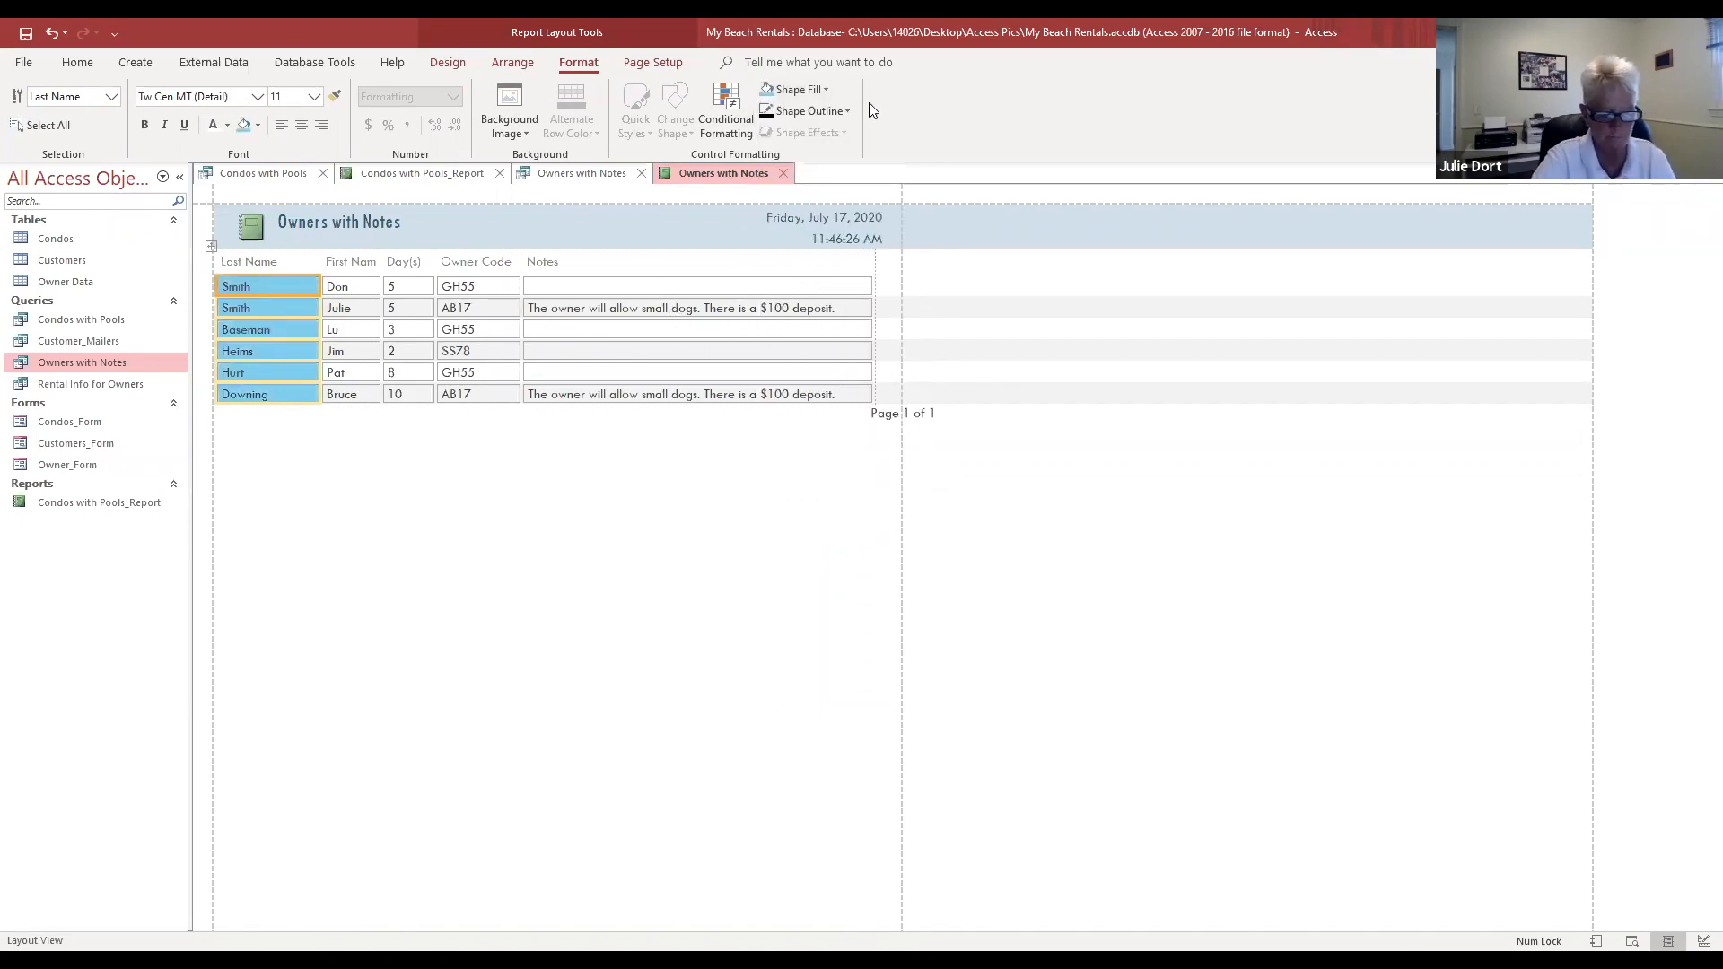
{"action": "key", "text": "ctrl+z"}
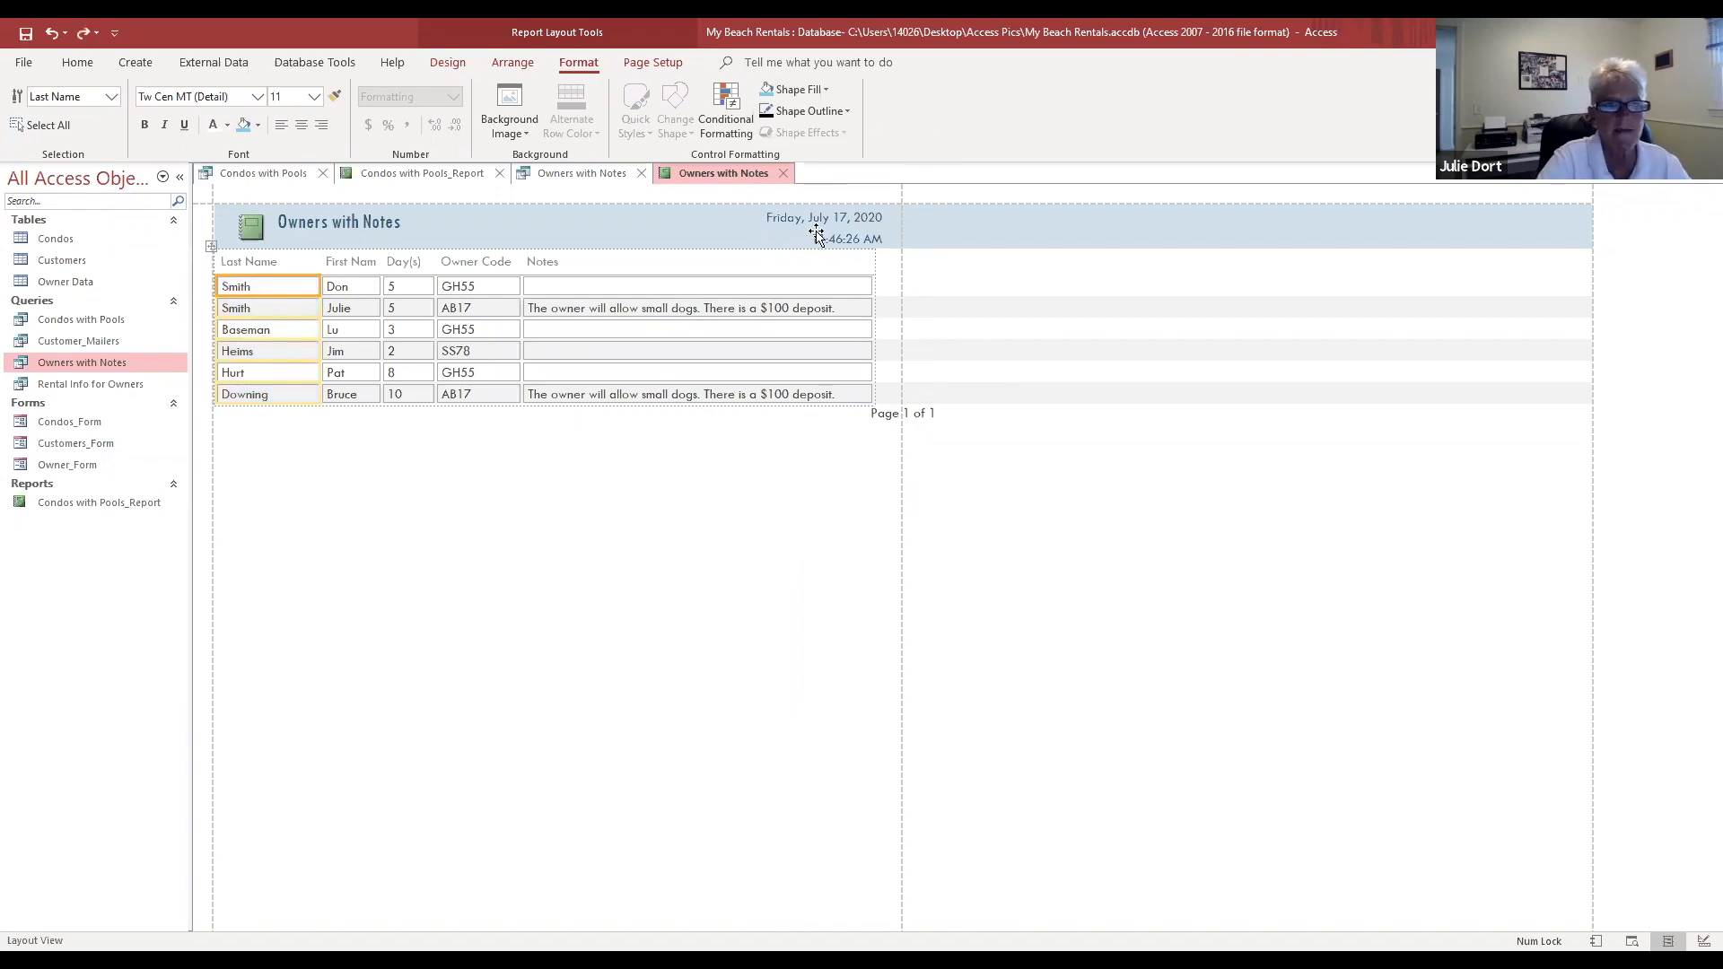
Step: Try a bright red shape fill on the Notes column's values and undo it
{"action": "left_click", "coordinate": [731, 285]}
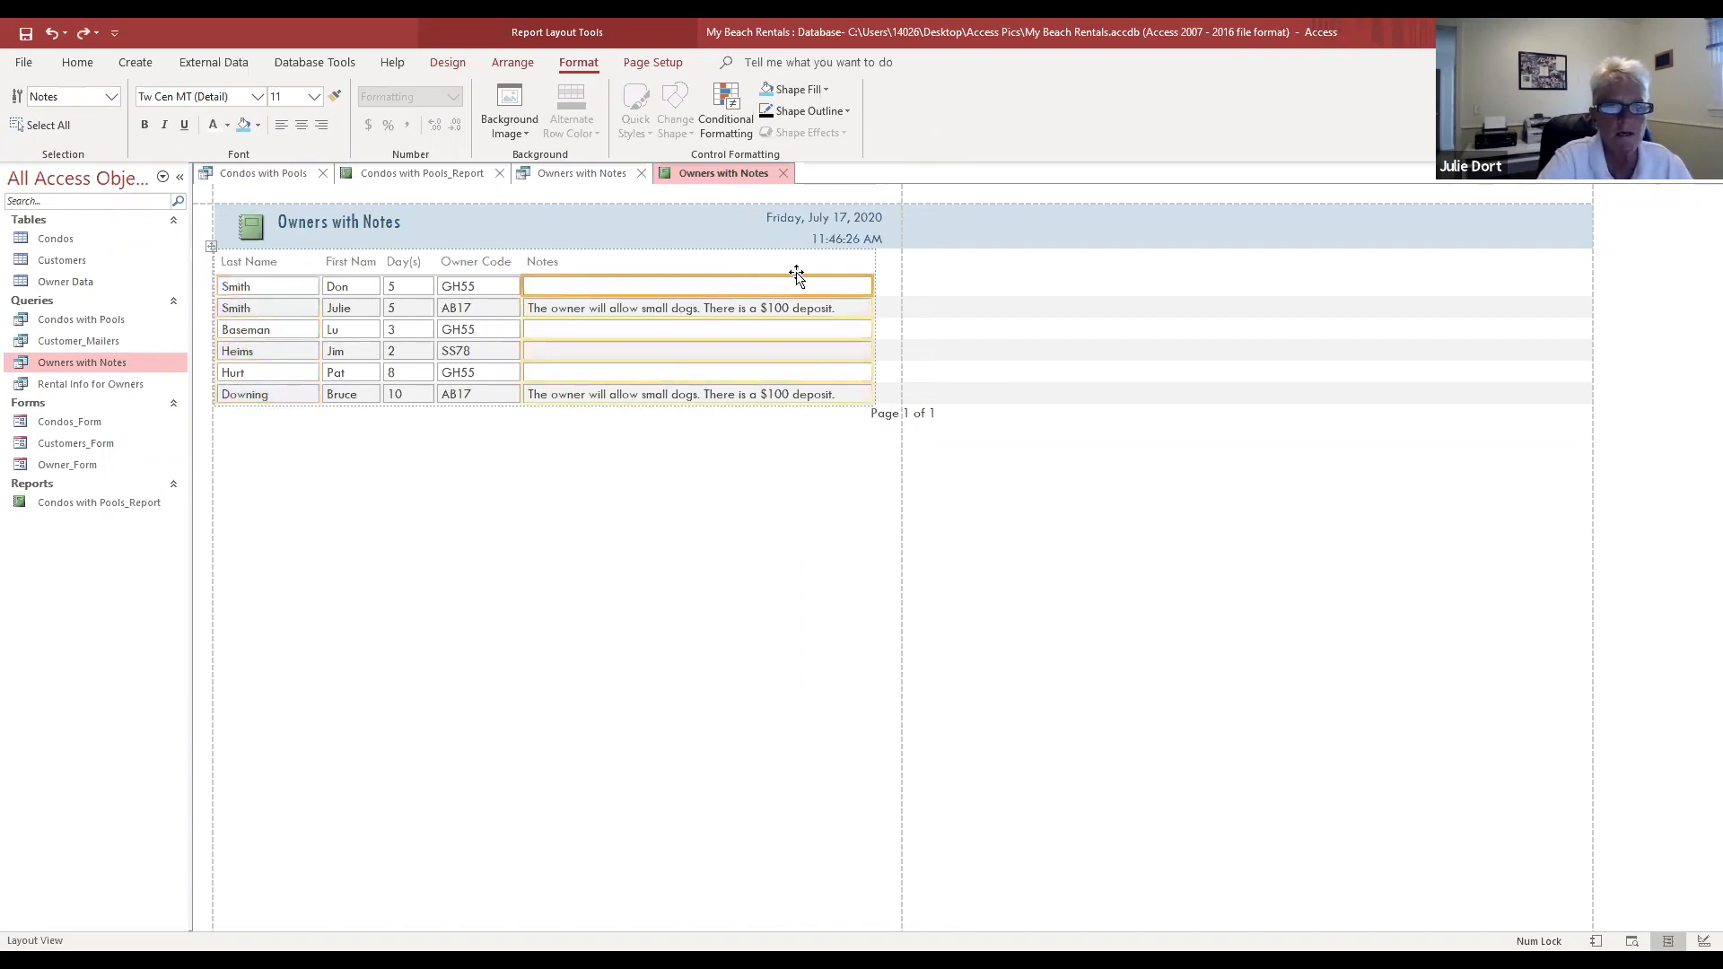
{"action": "left_click", "coordinate": [828, 88]}
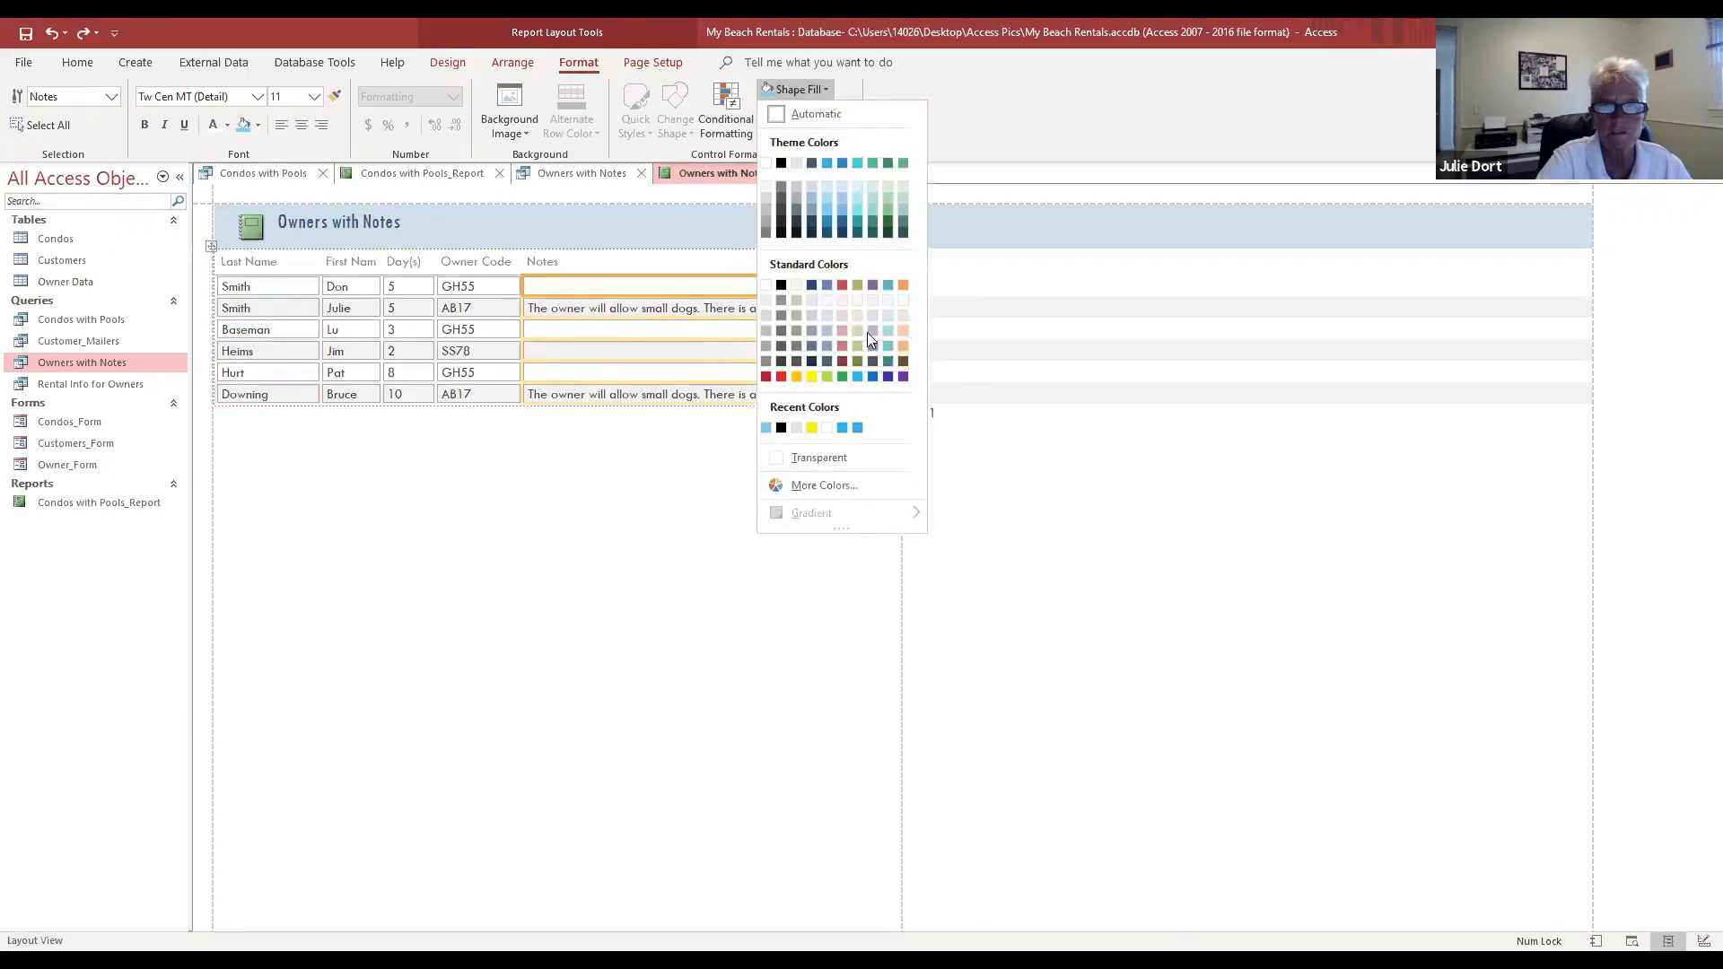
{"action": "left_click", "coordinate": [781, 378]}
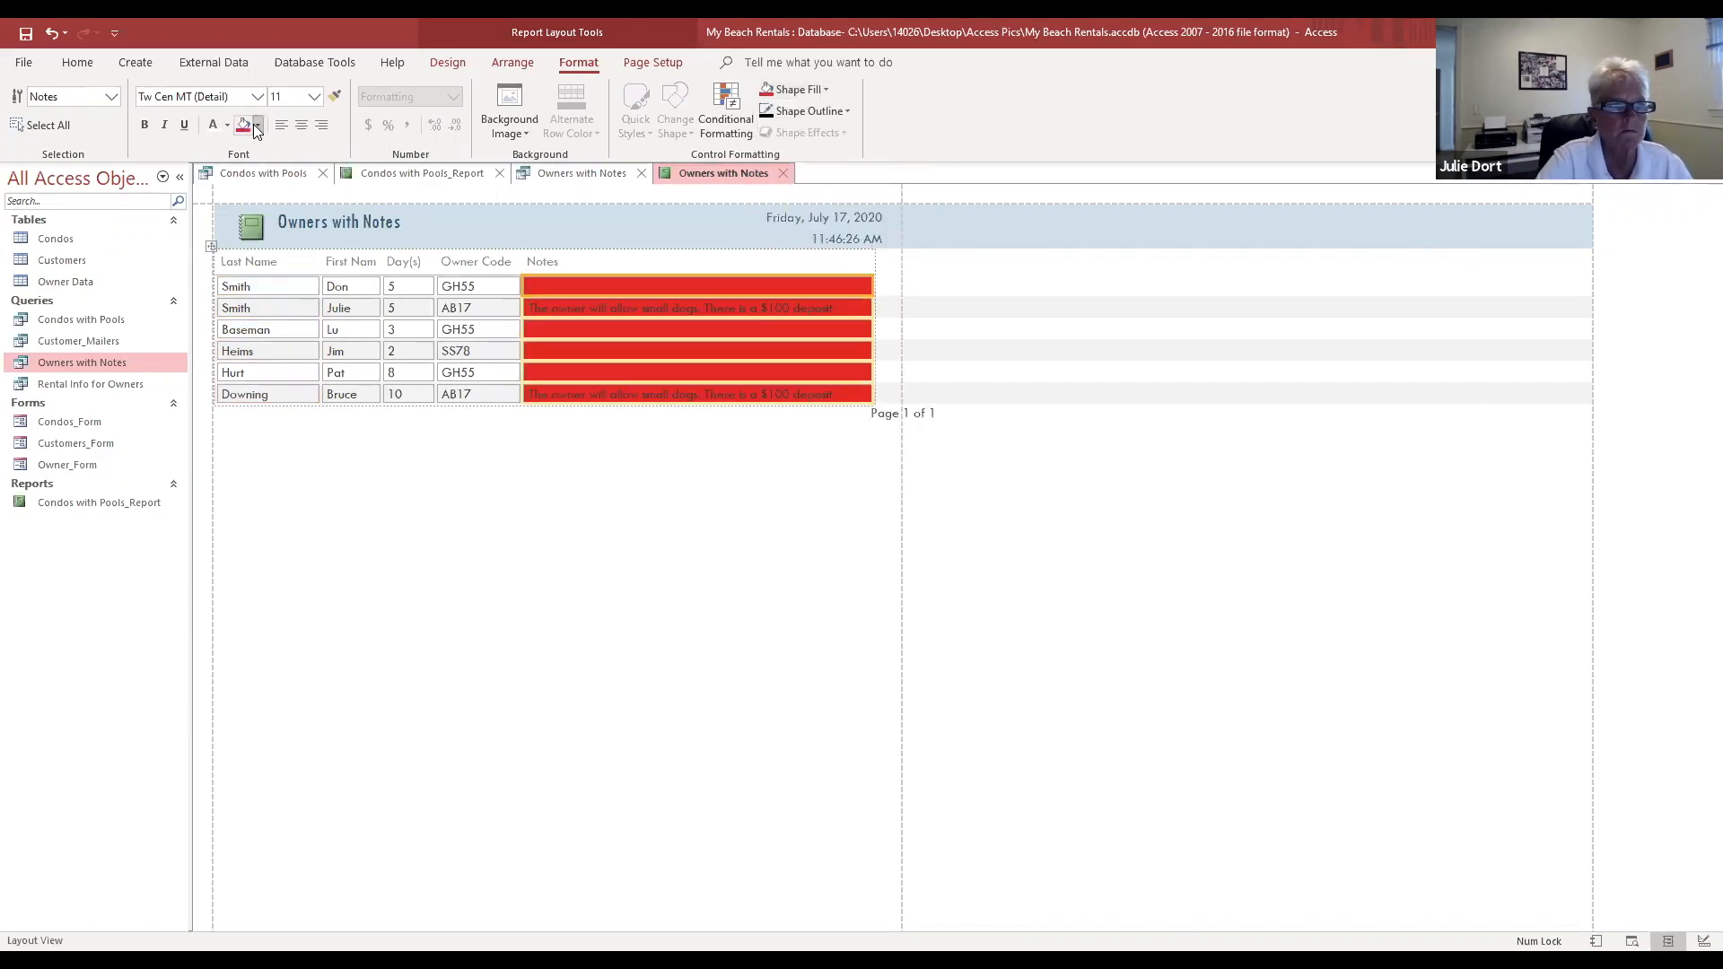
{"action": "key", "text": "ctrl+z"}
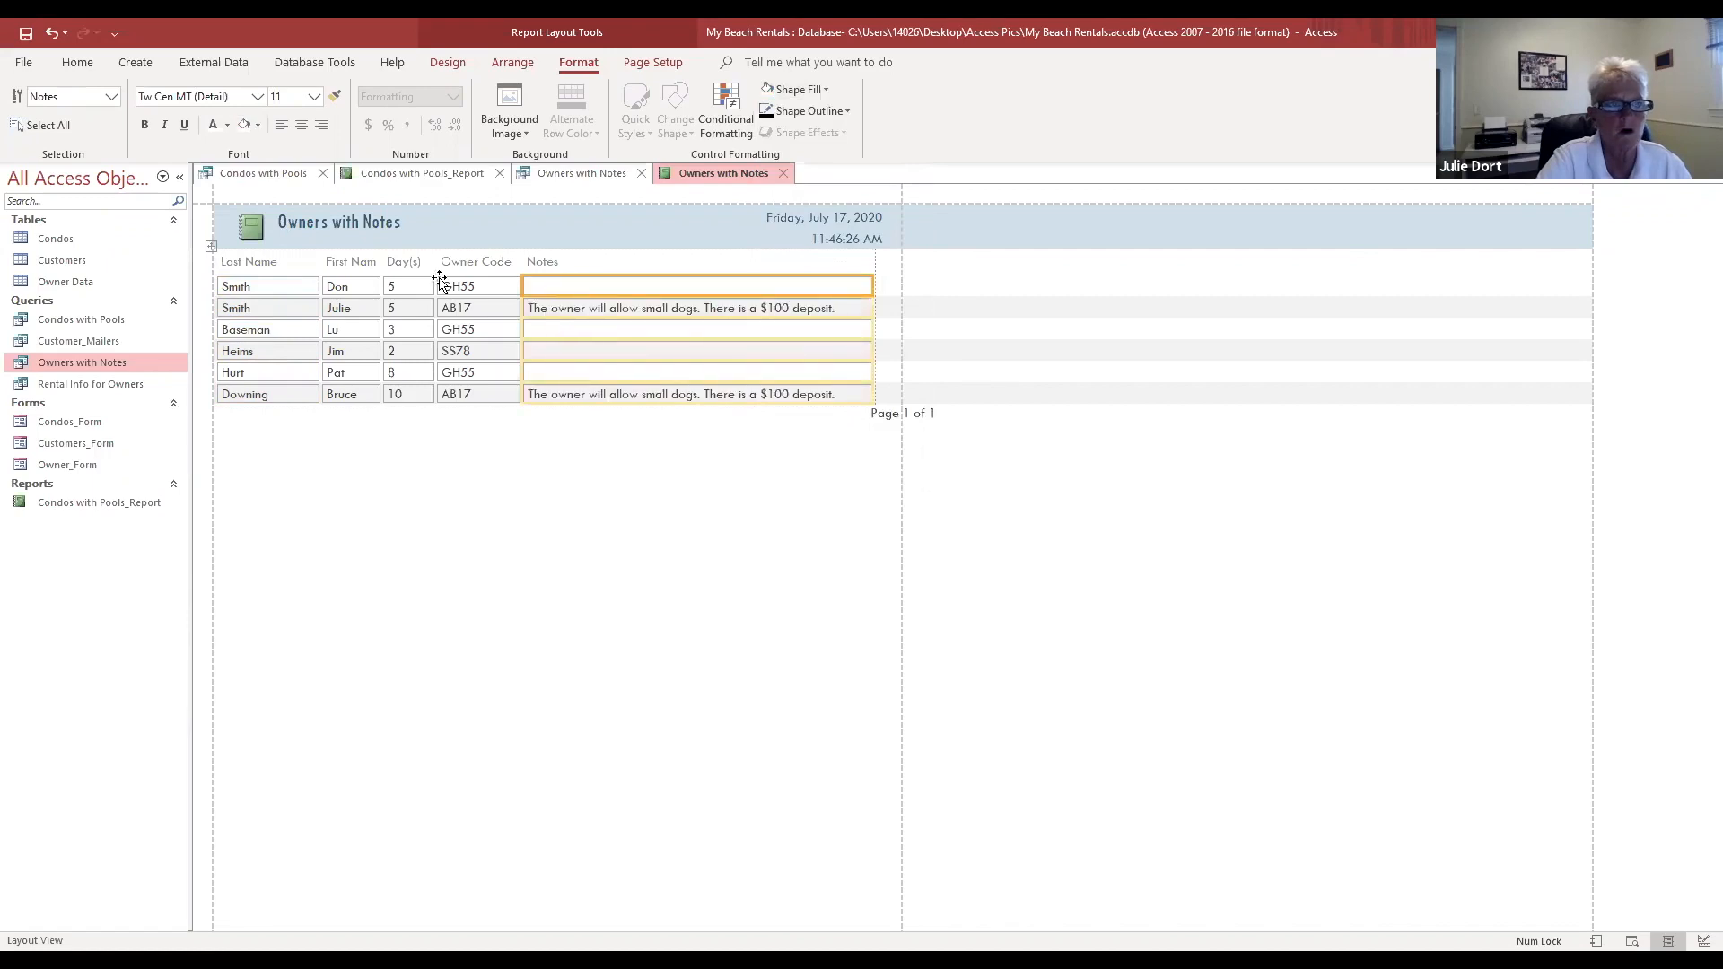
Step: Give the Notes column's values a muted red background and a white font colour
{"action": "left_click", "coordinate": [257, 126]}
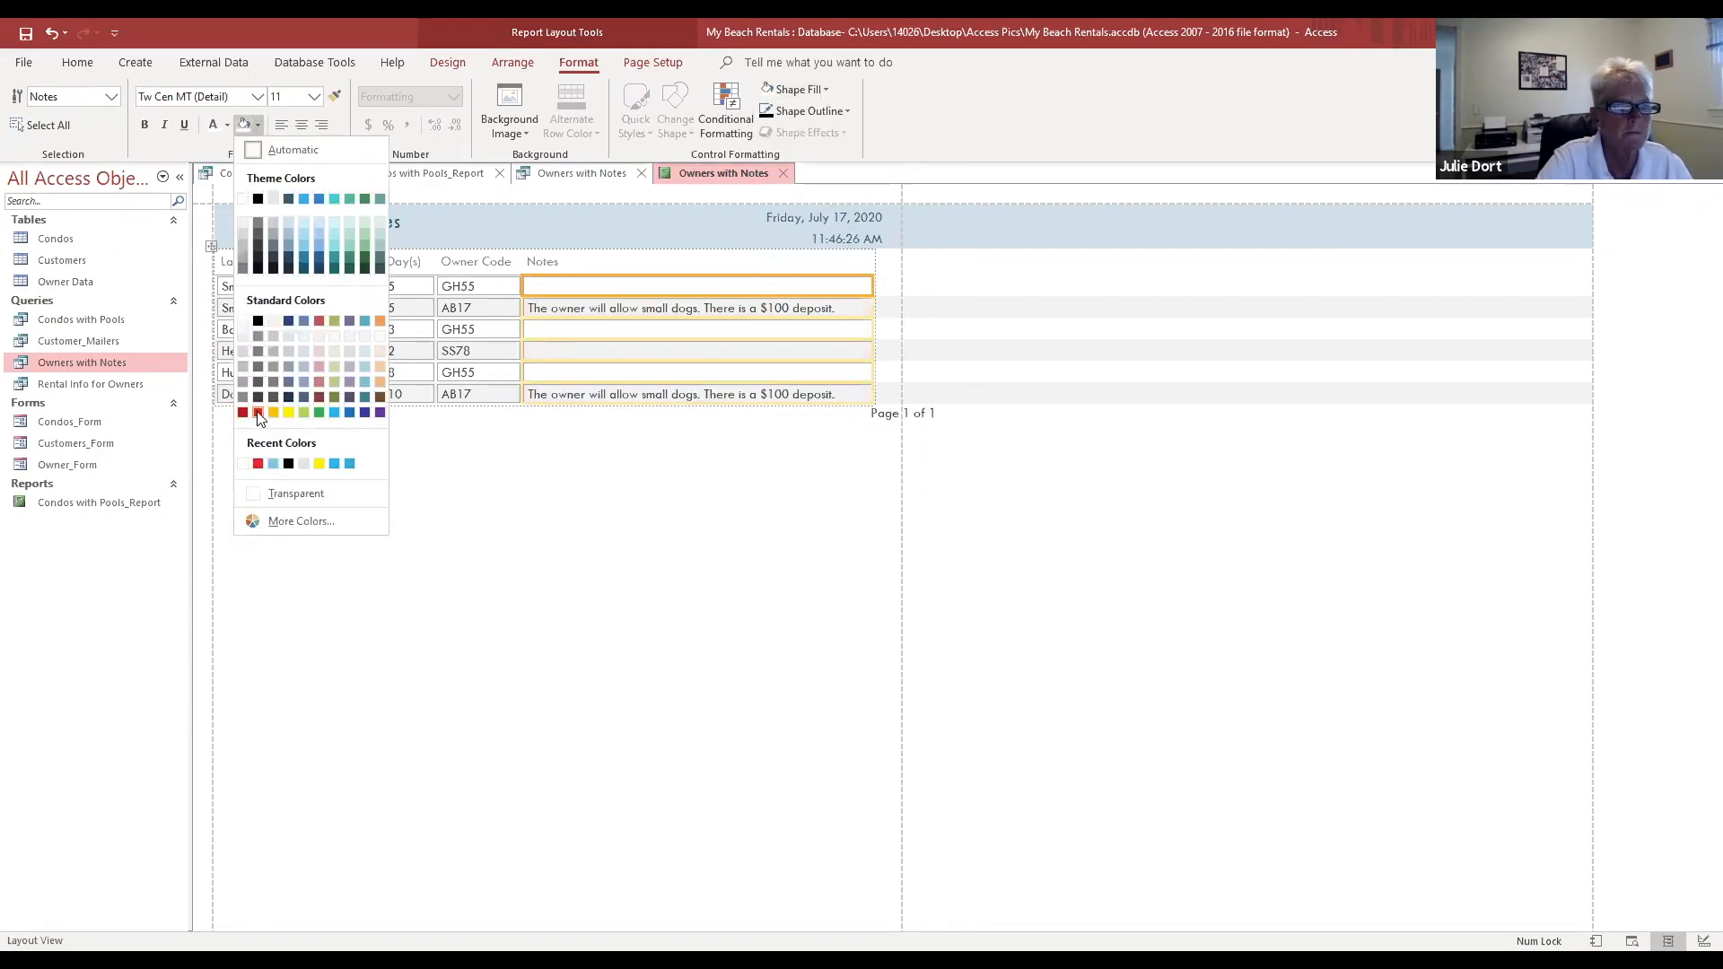
{"action": "left_click", "coordinate": [319, 382]}
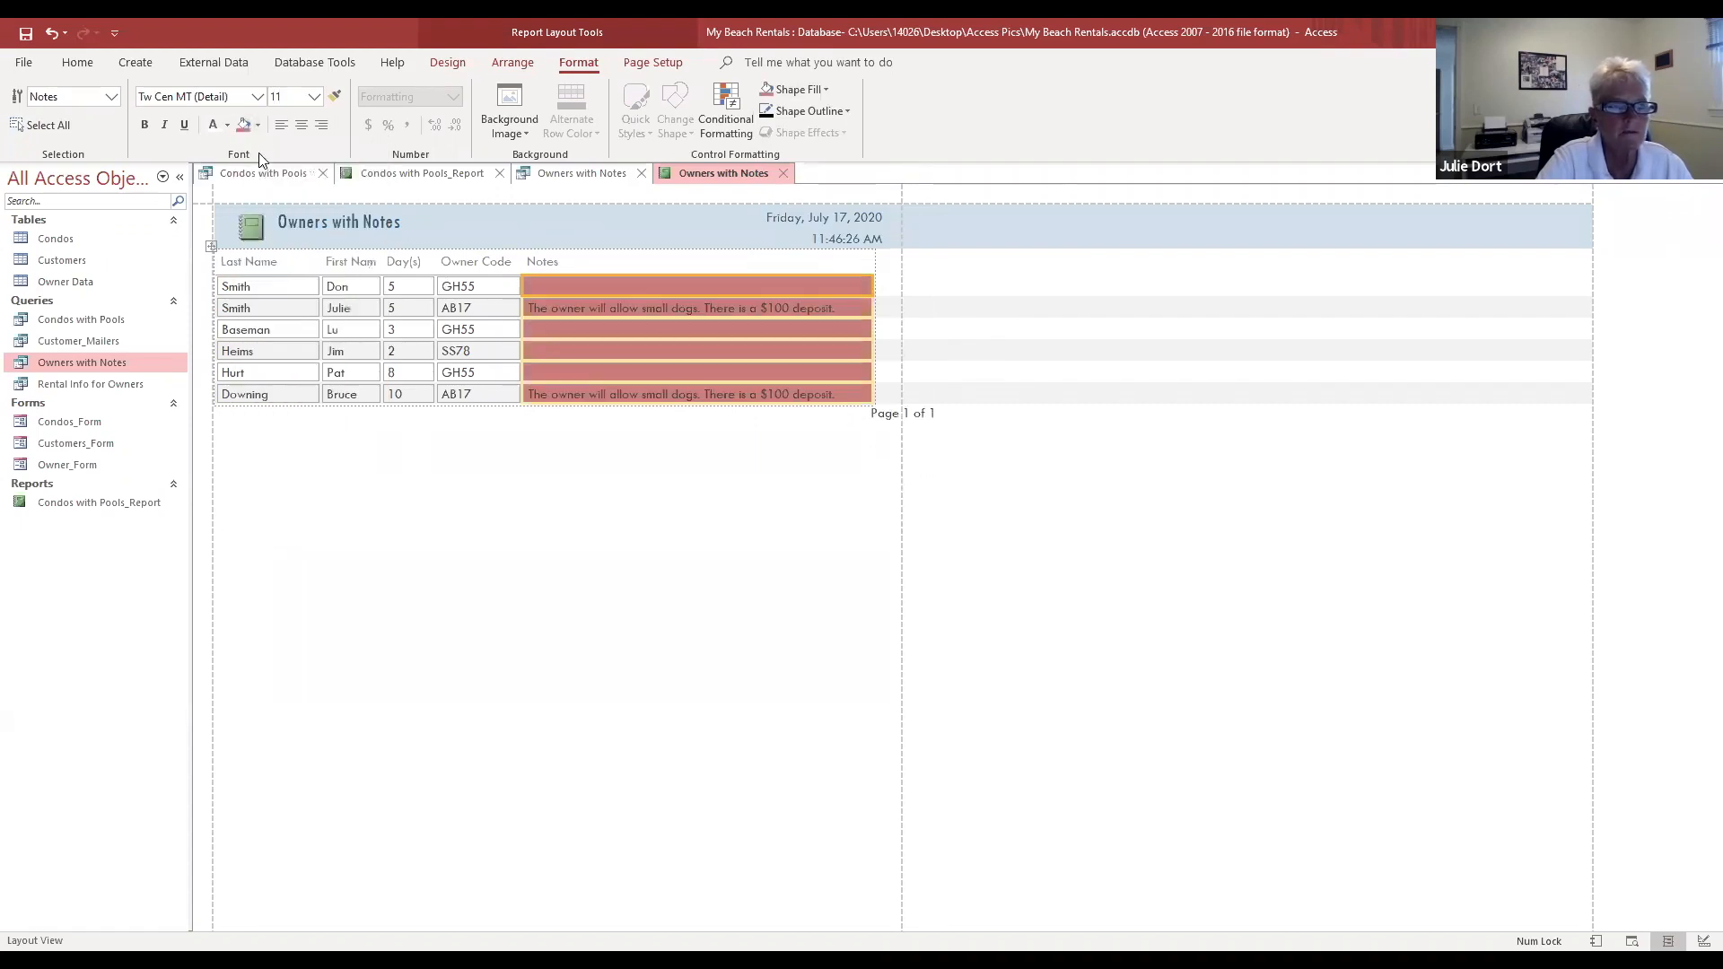
{"action": "left_click", "coordinate": [213, 124]}
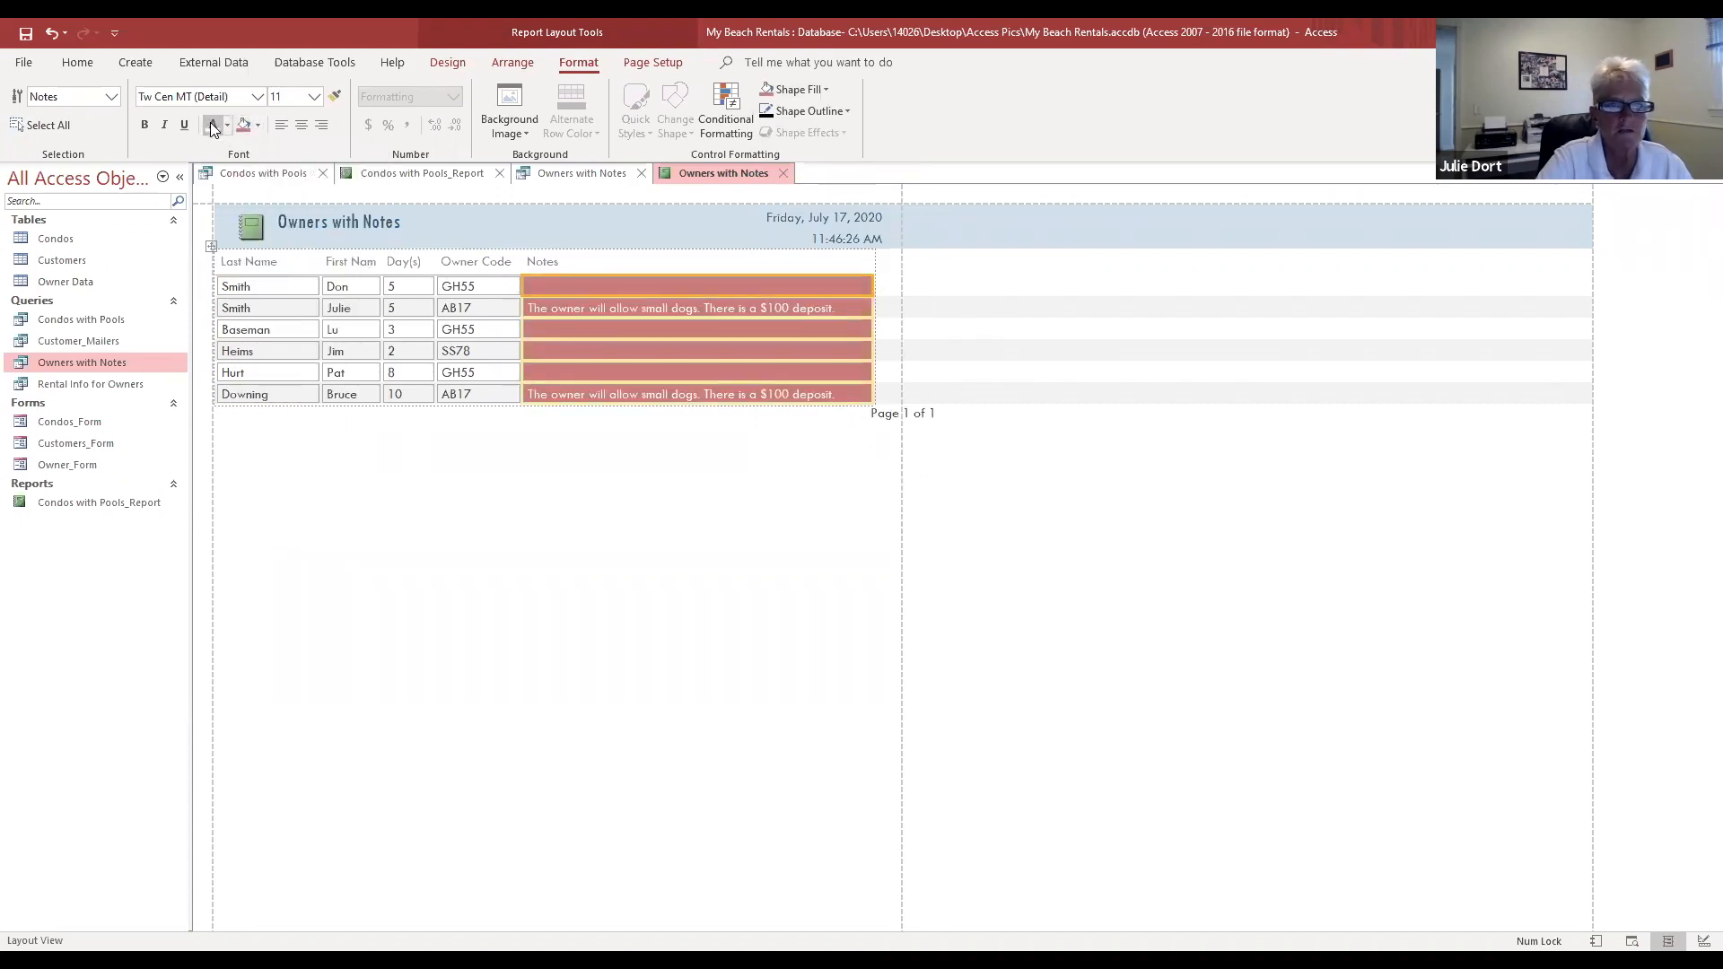
{"action": "left_click", "coordinate": [558, 473]}
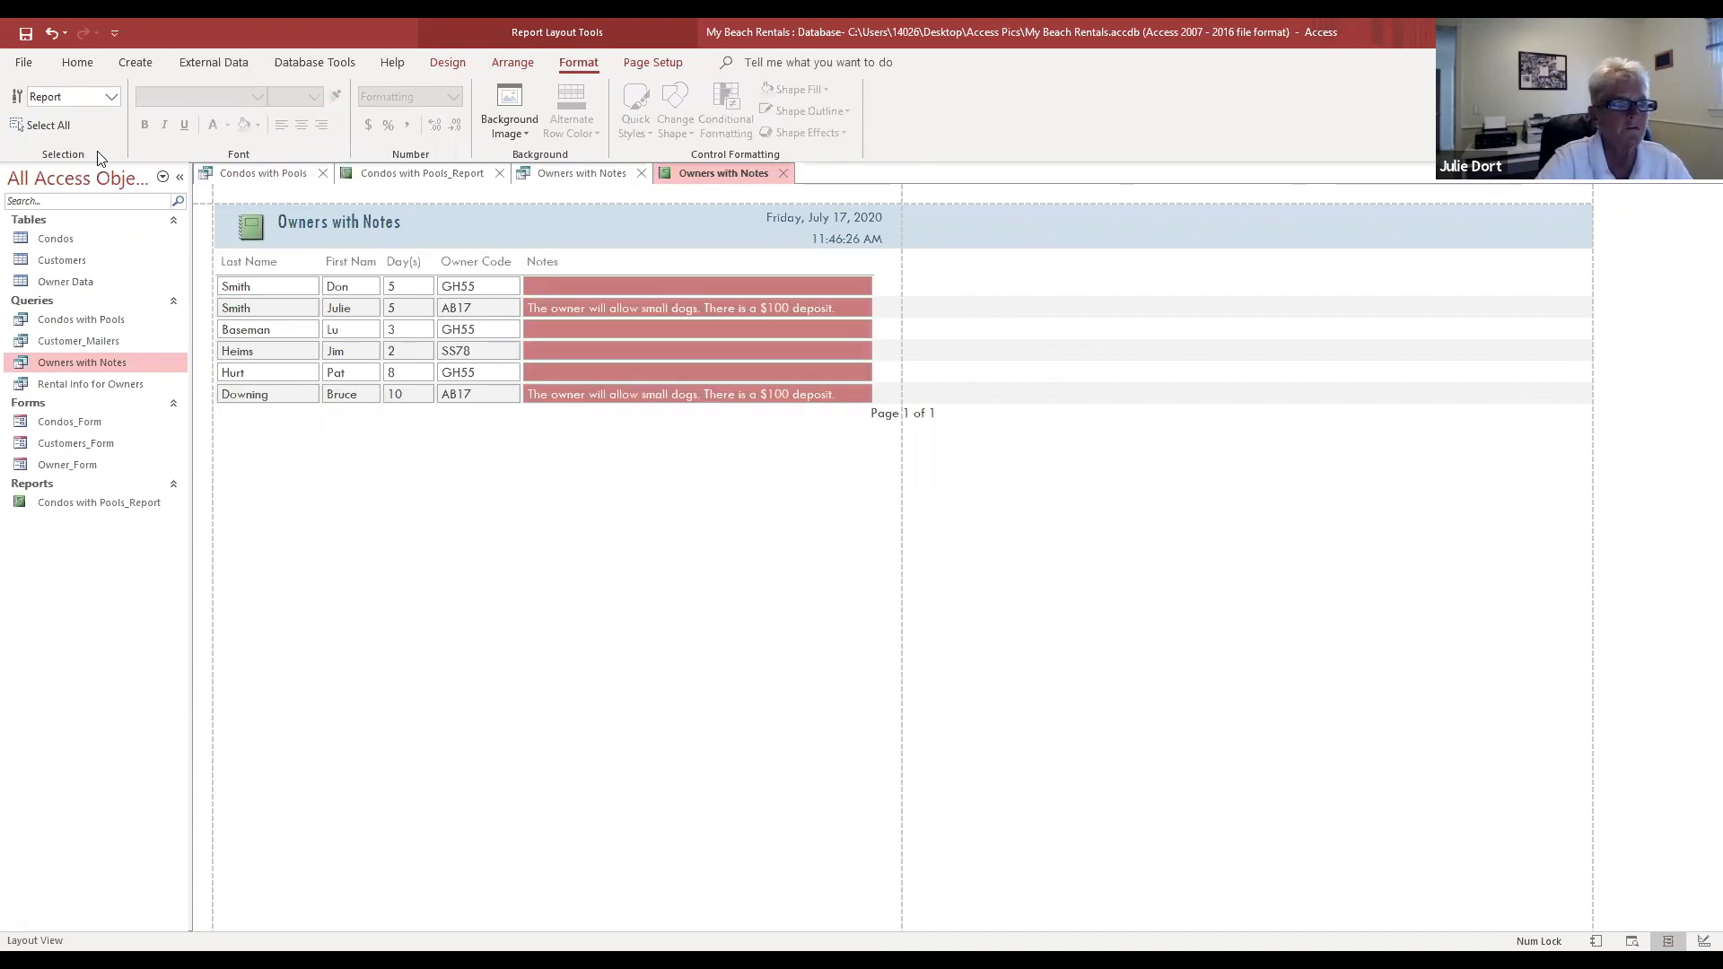
{"action": "left_click", "coordinate": [448, 62]}
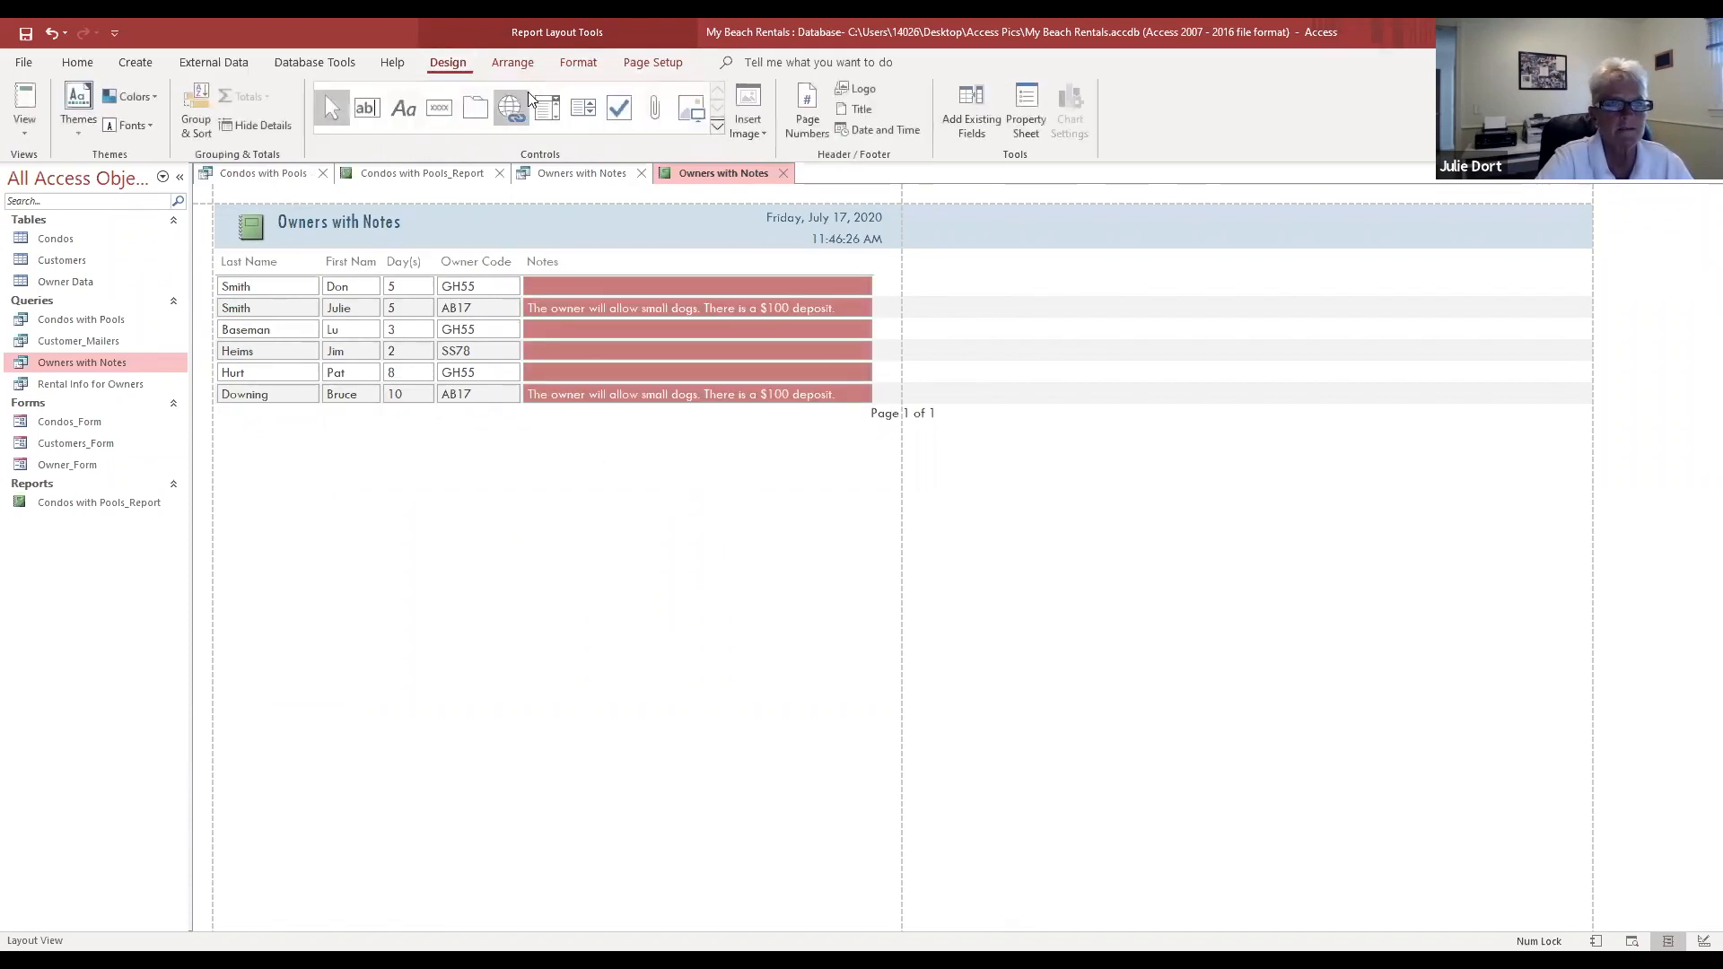
Step: Switch the report to Report View and save it as Owners with Notes_Report
{"action": "left_click", "coordinate": [25, 133]}
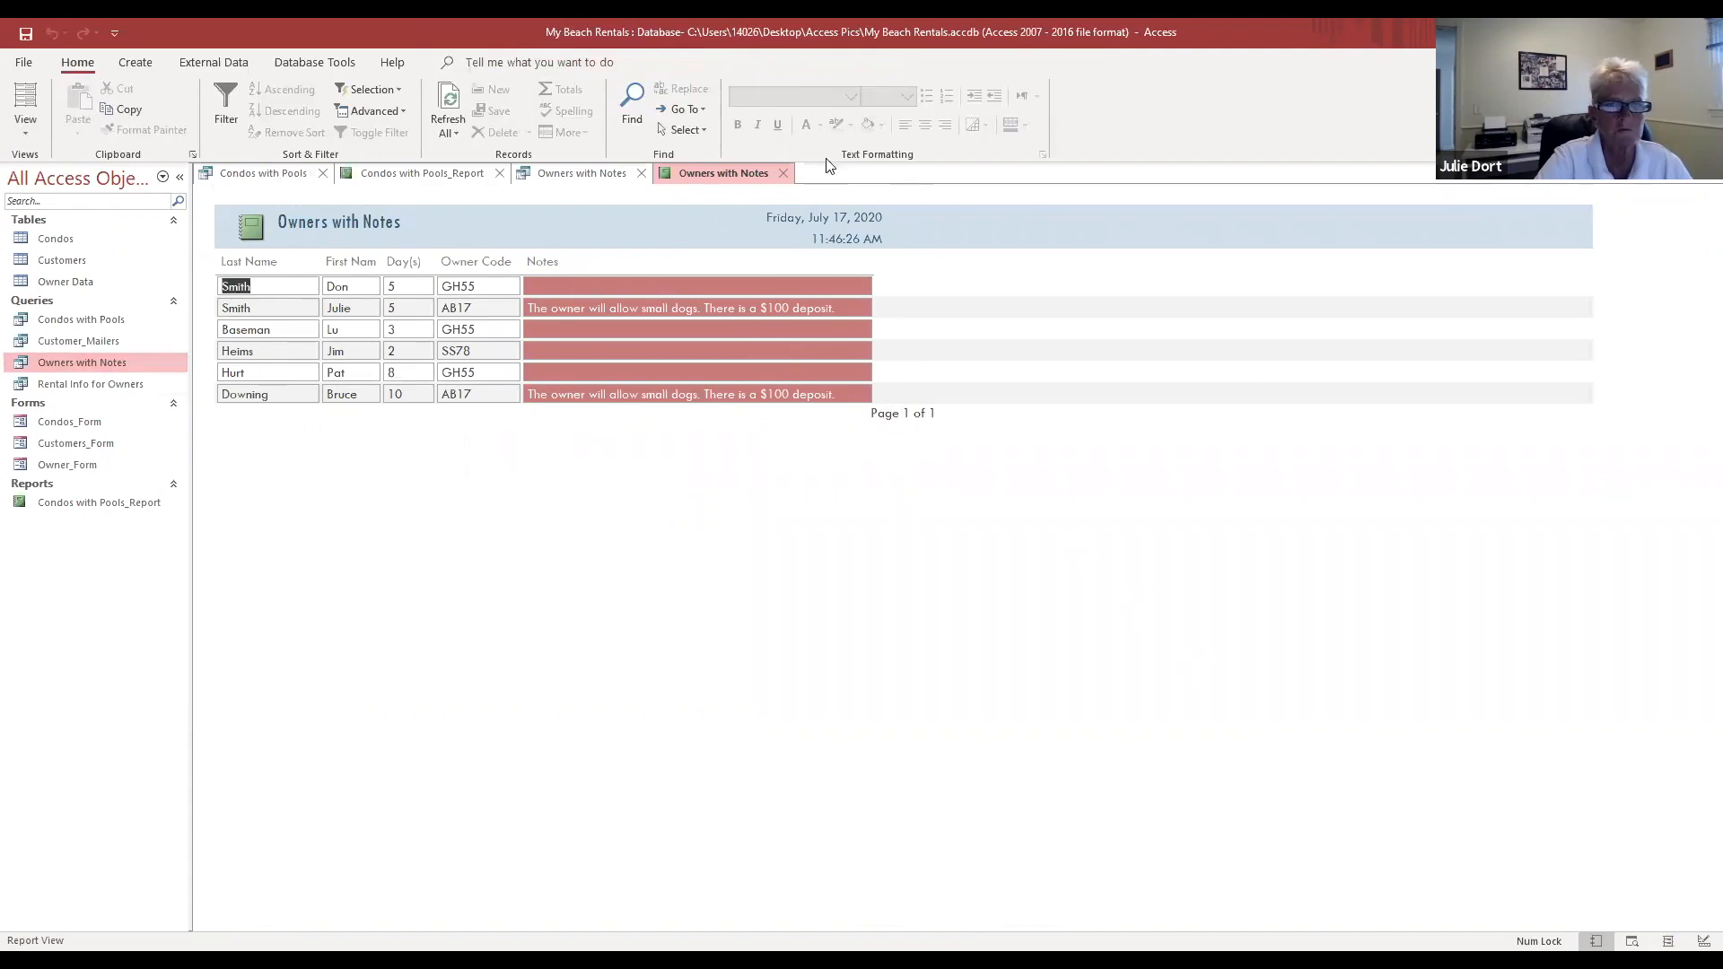
{"action": "right_click", "coordinate": [738, 170]}
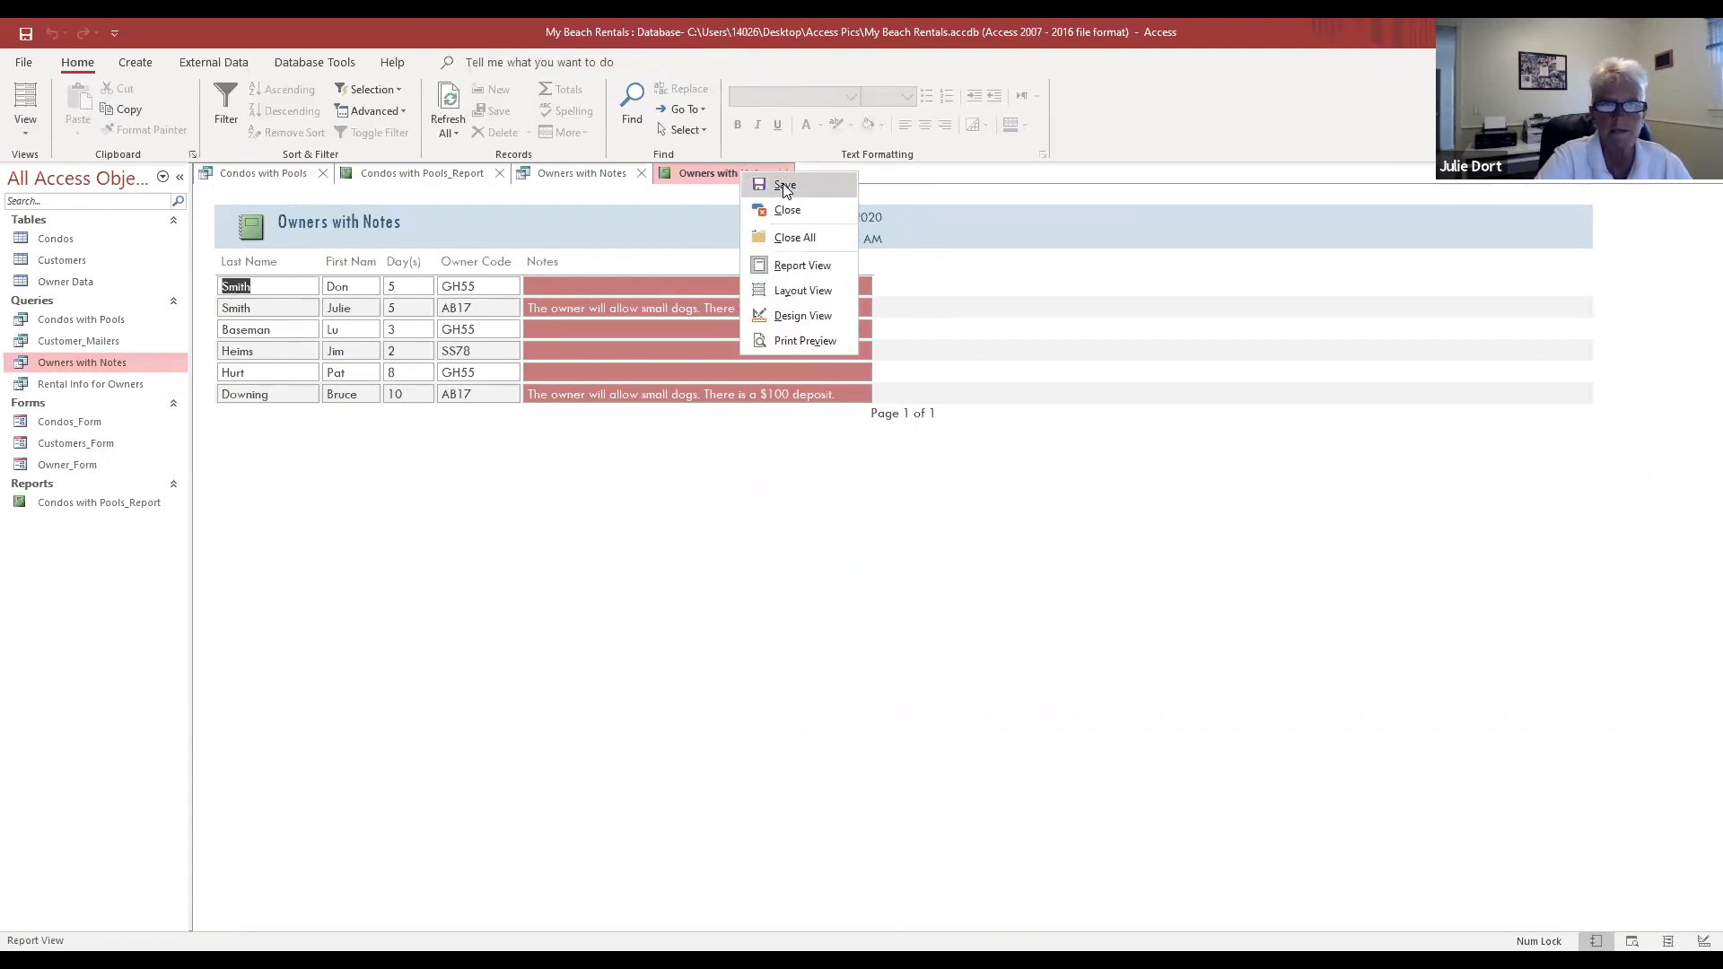
{"action": "left_click", "coordinate": [782, 185]}
{"action": "left_click", "coordinate": [883, 348]}
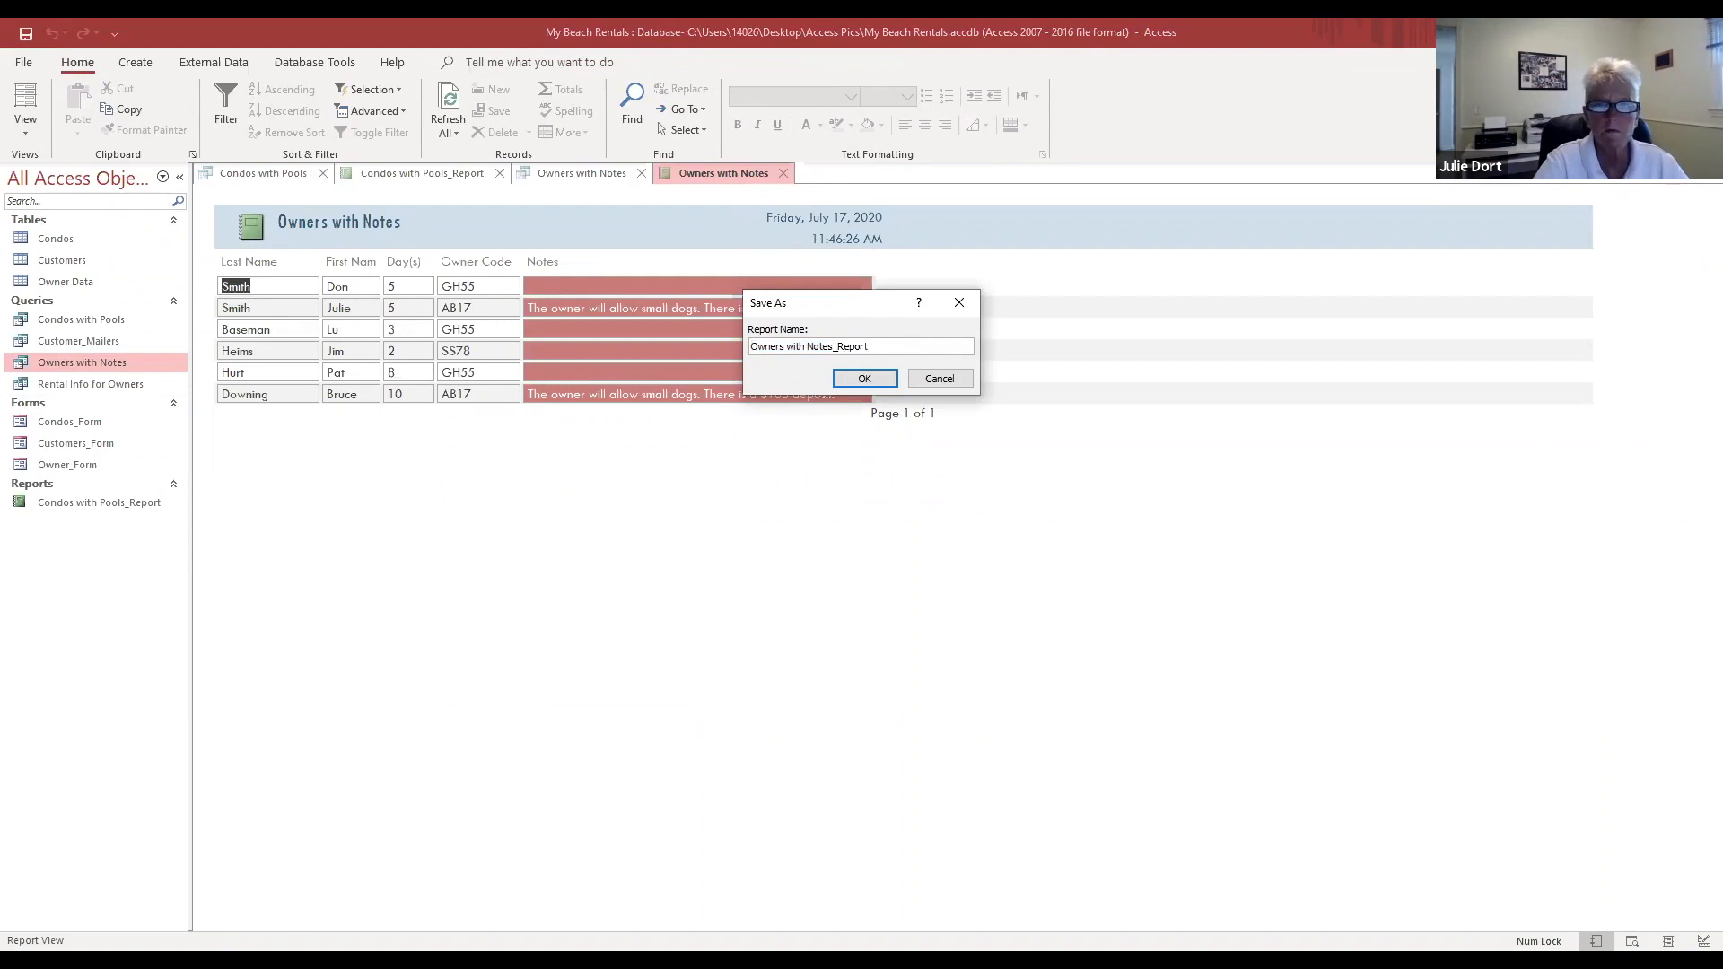
{"action": "left_click", "coordinate": [863, 380]}
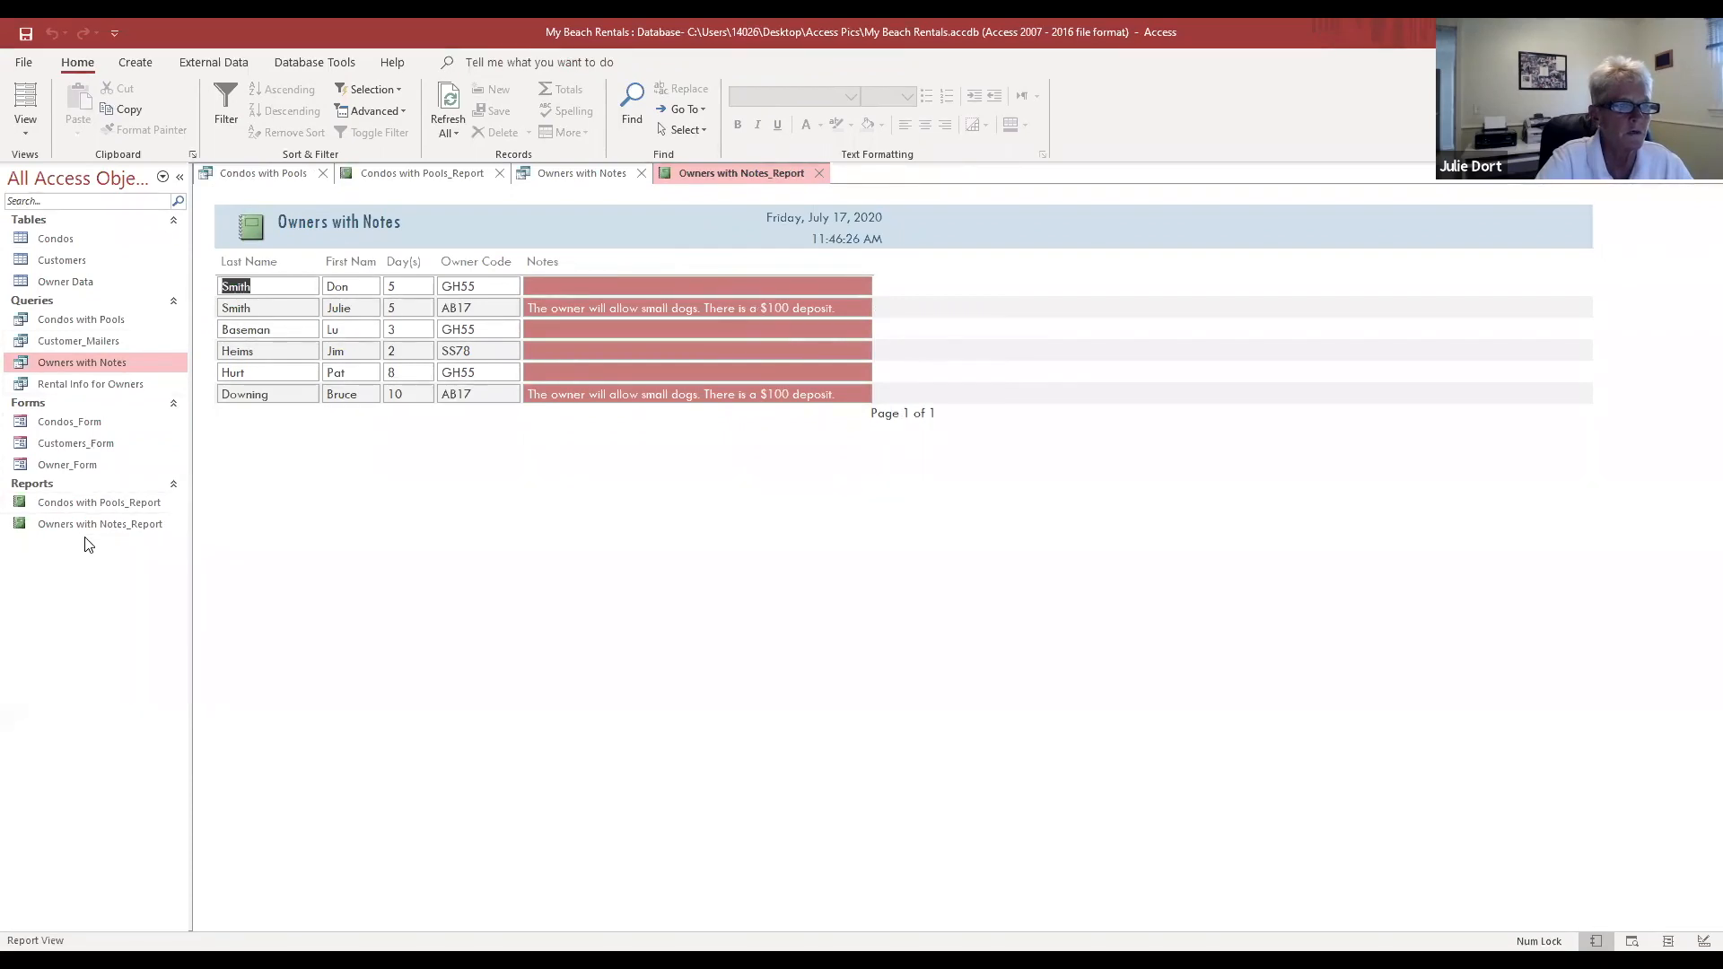
Step: Close the Owners with Notes report, its source query and the Condos with Pools report
{"action": "left_click", "coordinate": [818, 173]}
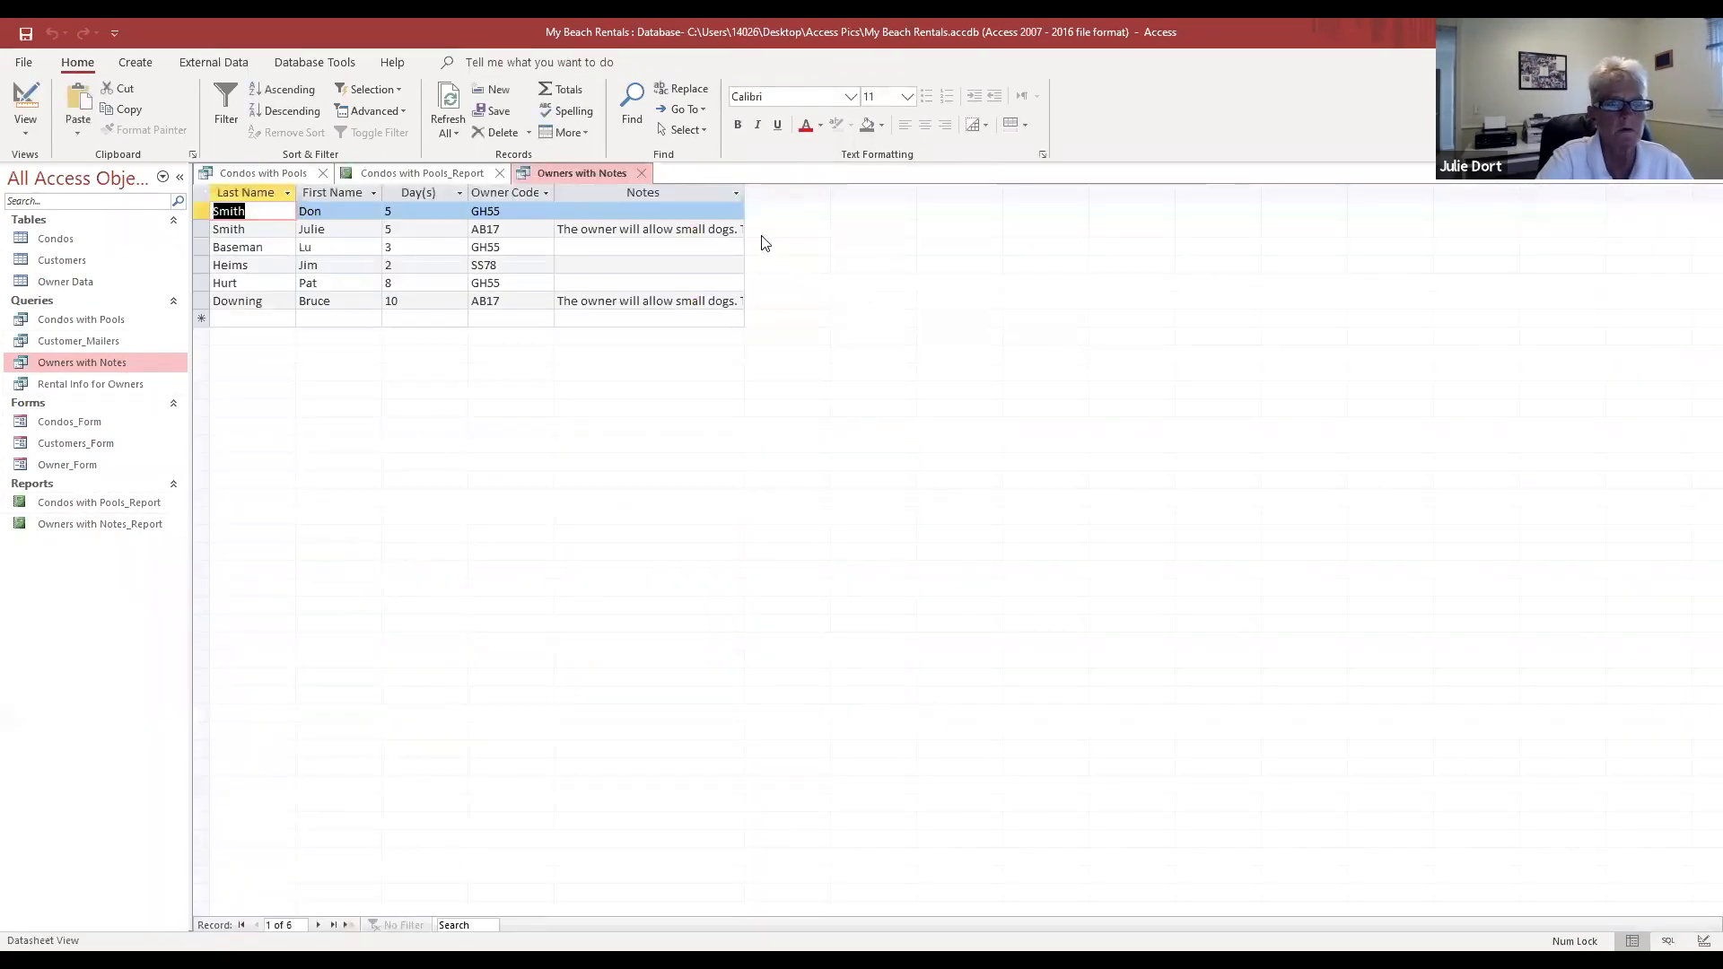
{"action": "left_click", "coordinate": [641, 173]}
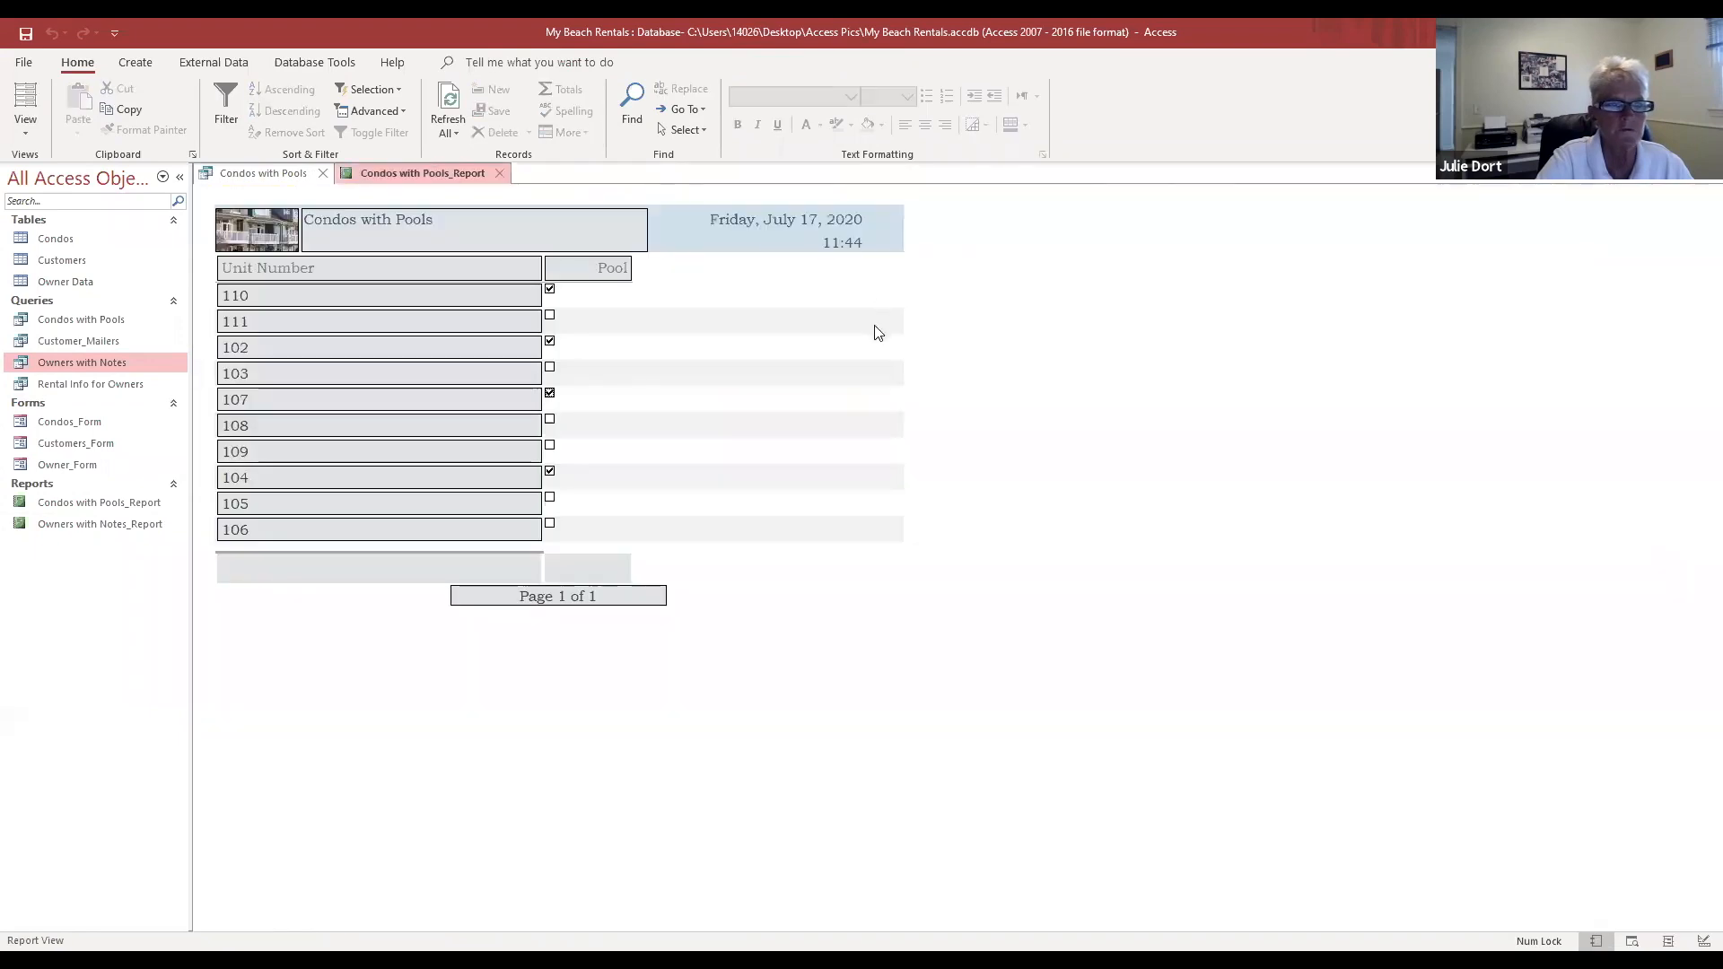
{"action": "left_click", "coordinate": [499, 173]}
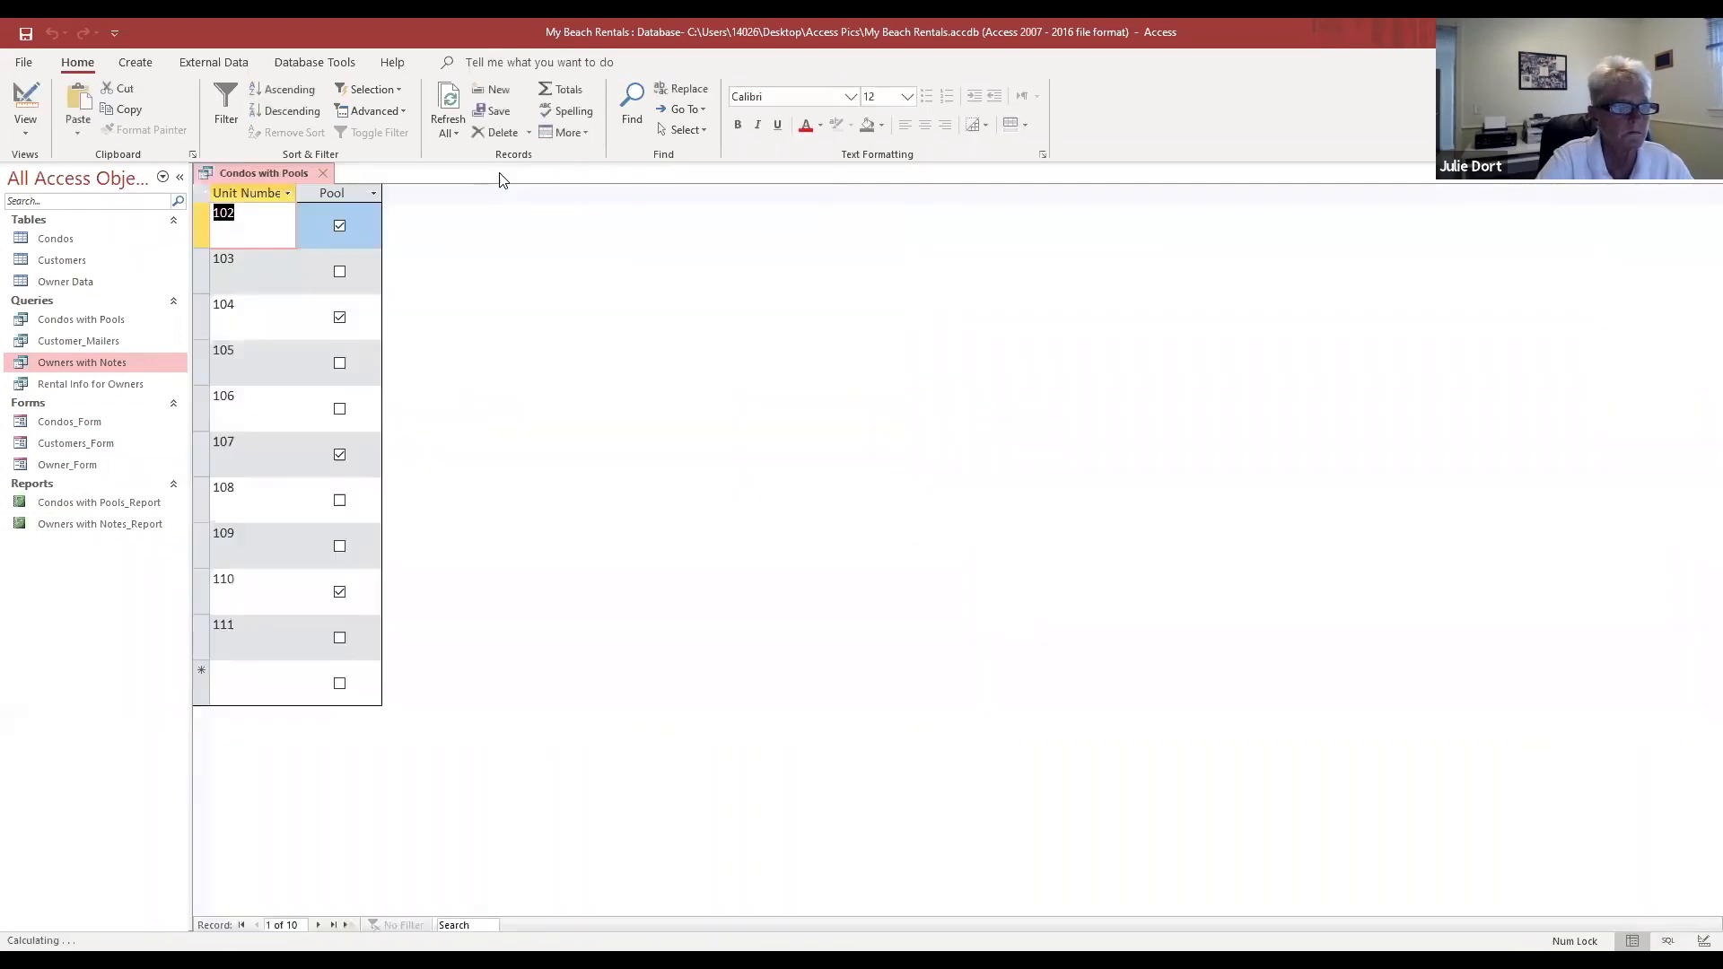
Step: Open the Rental Info for Owners query and create a basic report from it
{"action": "double_click", "coordinate": [105, 386]}
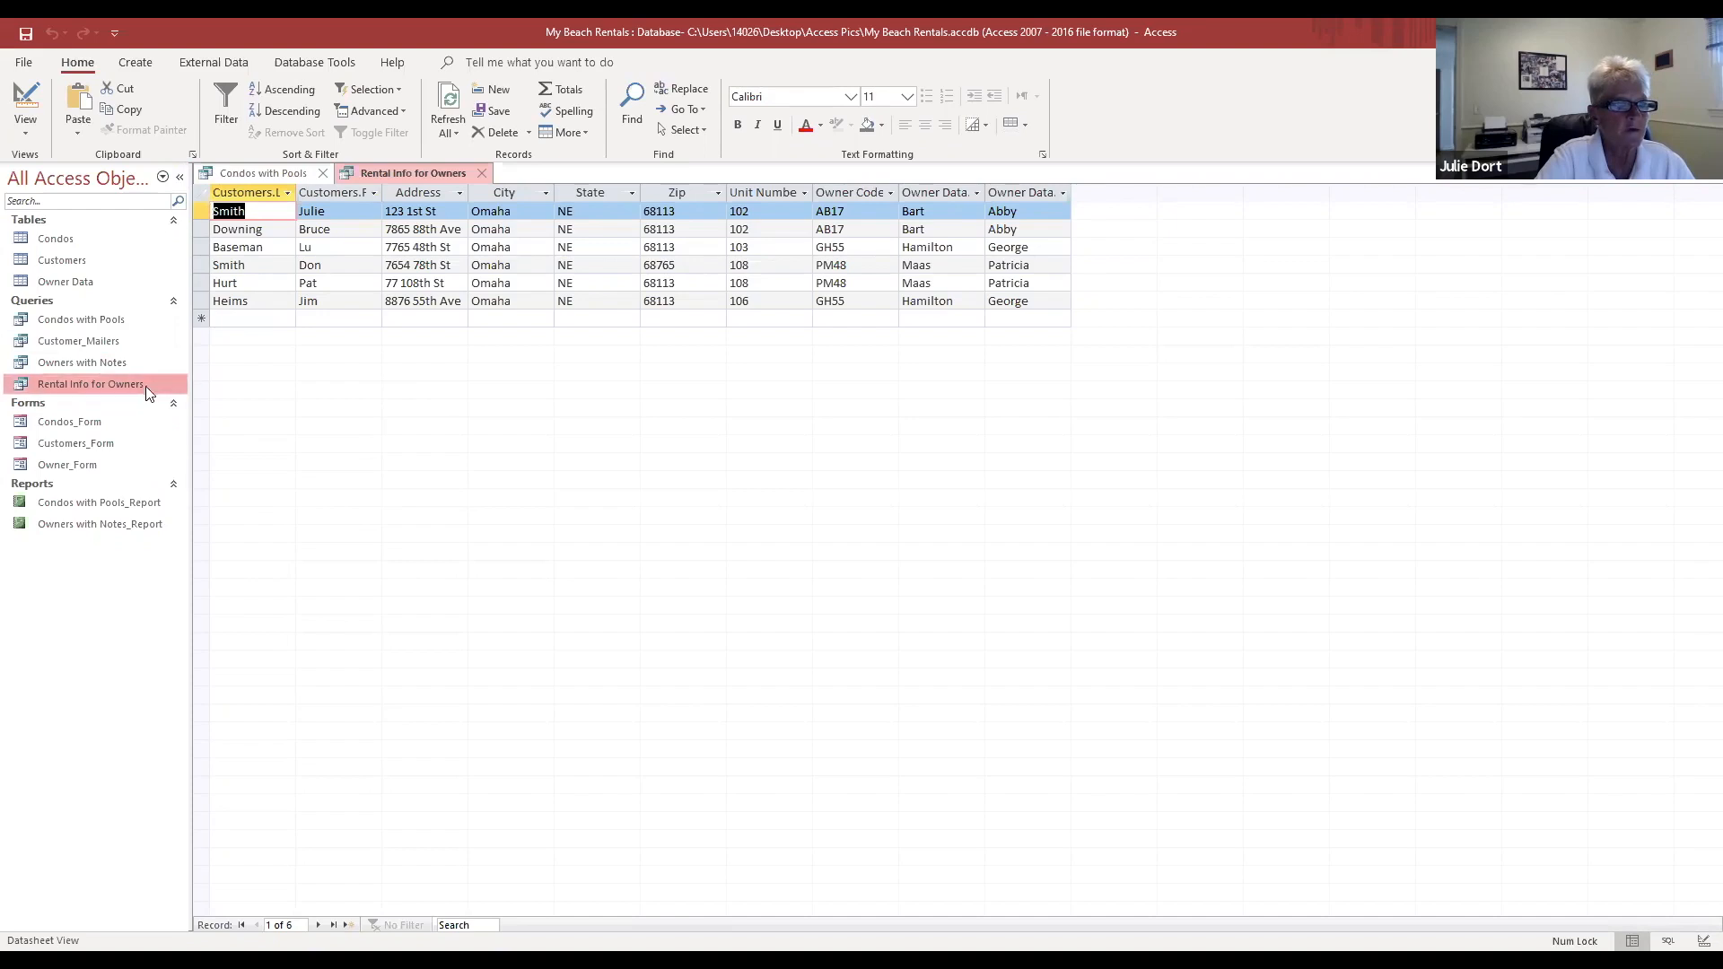
{"action": "left_click", "coordinate": [140, 65]}
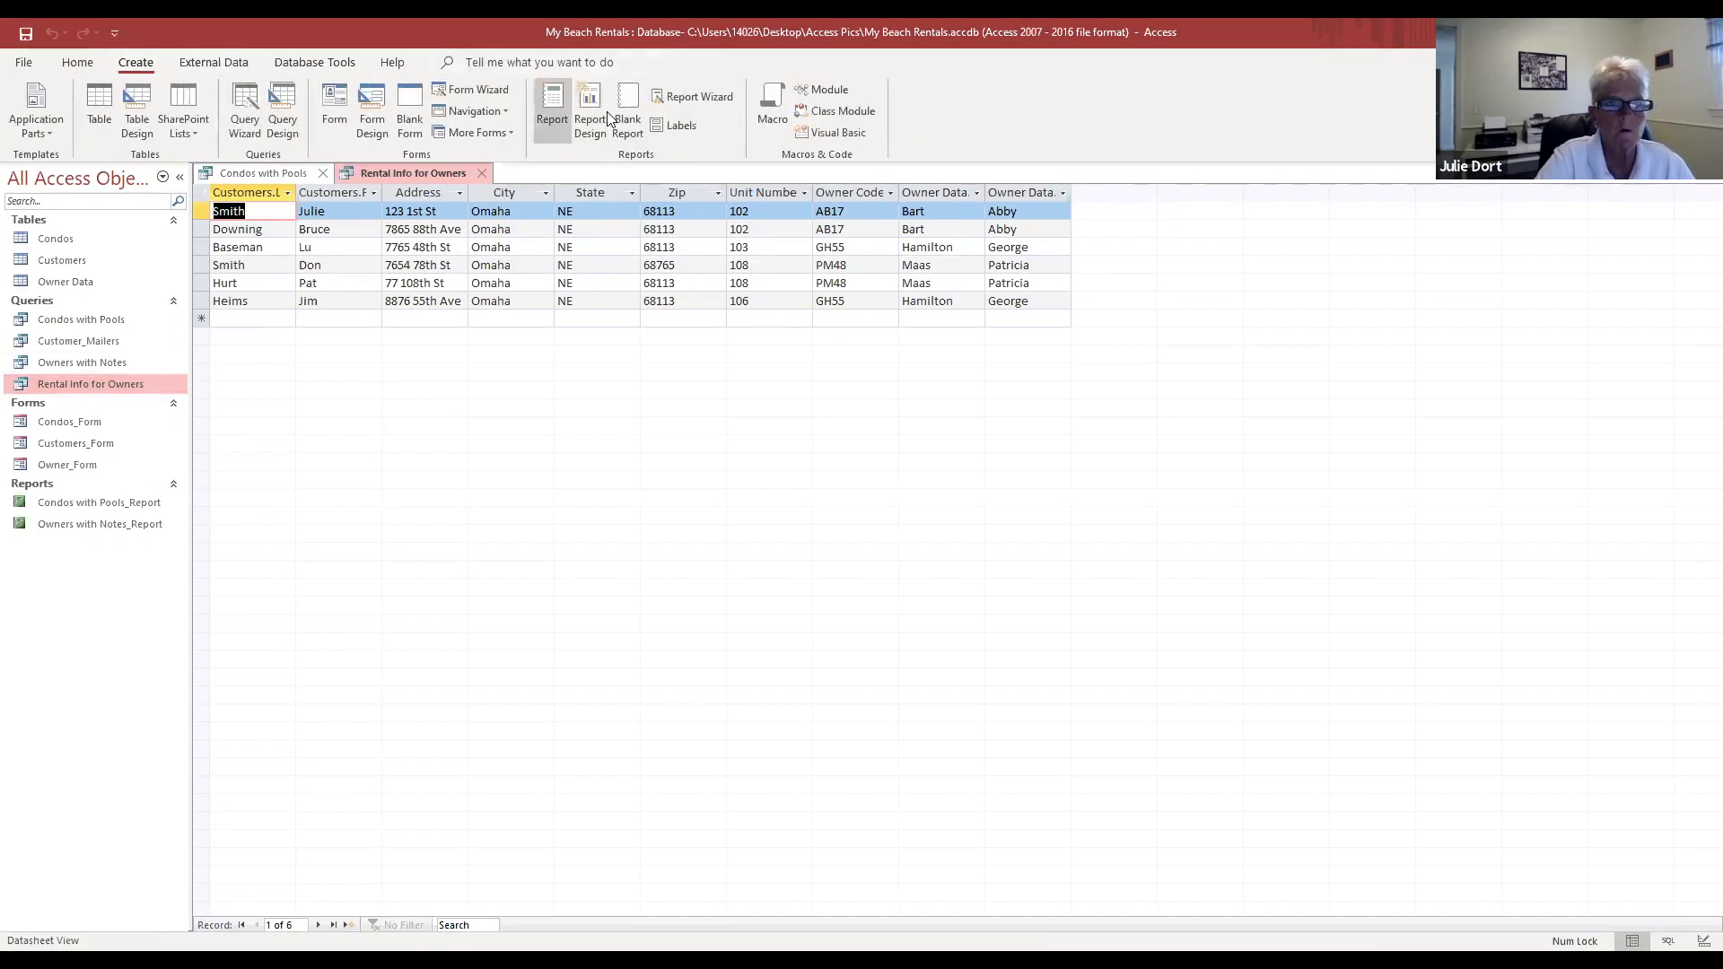
{"action": "left_click", "coordinate": [554, 103]}
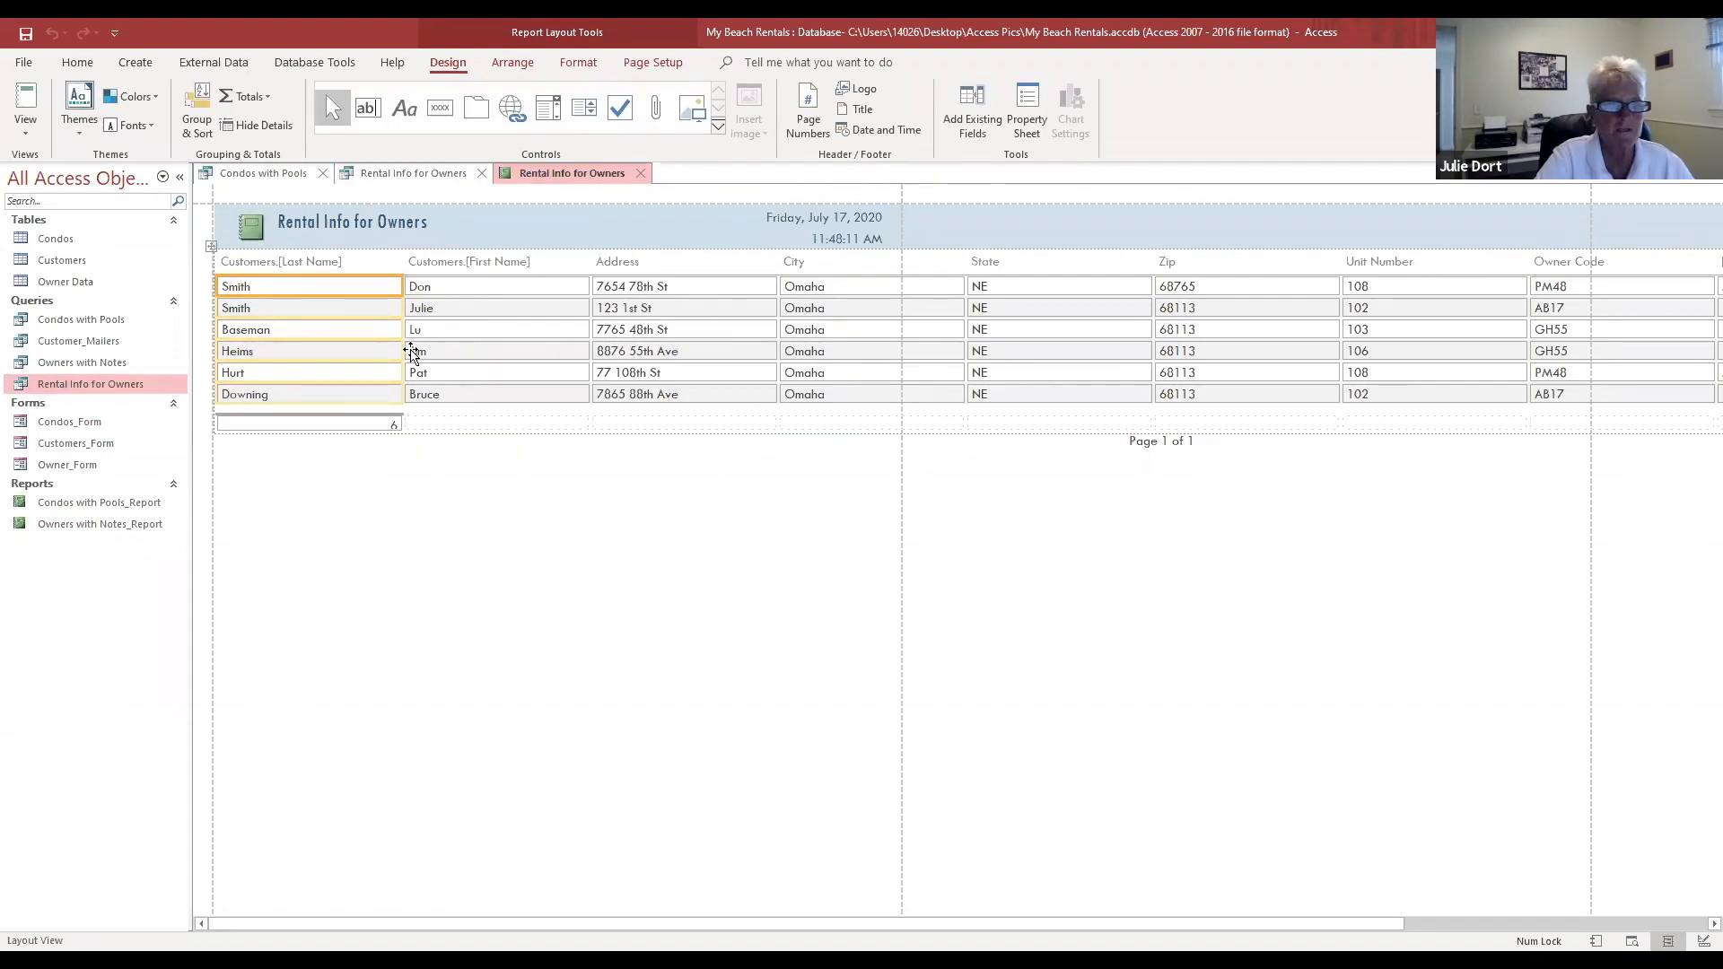
Step: Narrow the customers' Last Name, First Name and Address columns so they fit closely around their values
{"action": "left_click_drag", "start_coordinate": [402, 350], "coordinate": [295, 335]}
{"action": "left_click", "coordinate": [457, 350]}
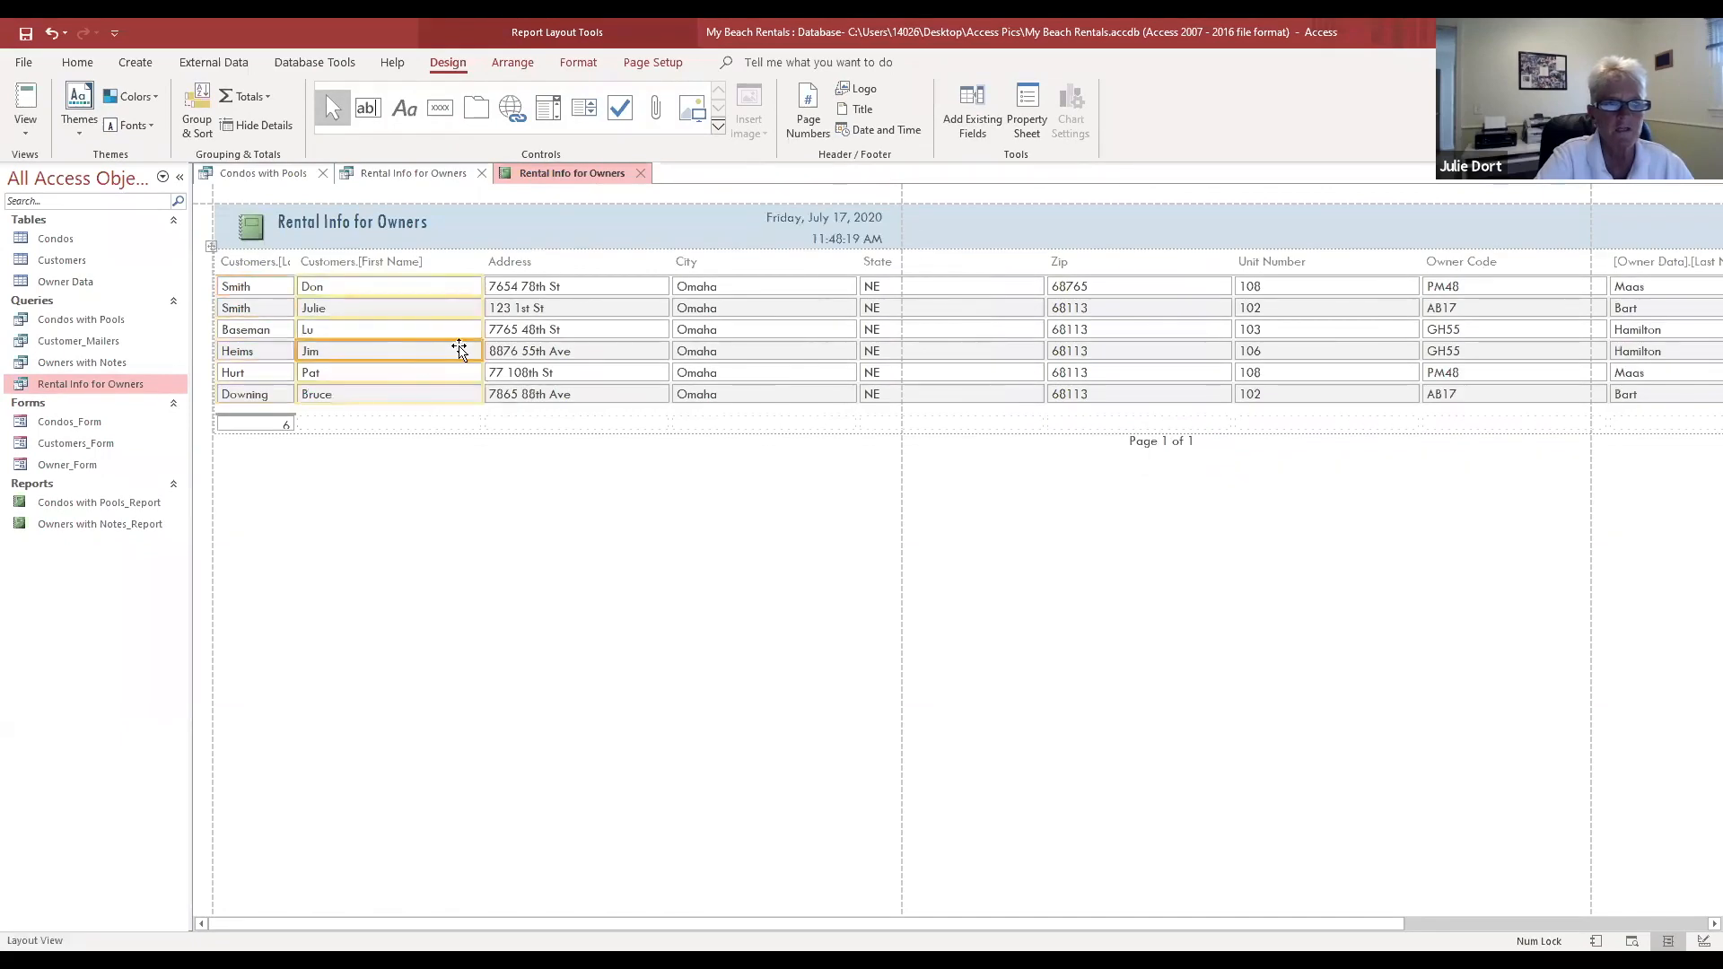
{"action": "left_click_drag", "start_coordinate": [484, 350], "coordinate": [355, 344]}
{"action": "left_click", "coordinate": [493, 352]}
{"action": "left_click_drag", "start_coordinate": [542, 349], "coordinate": [460, 350]}
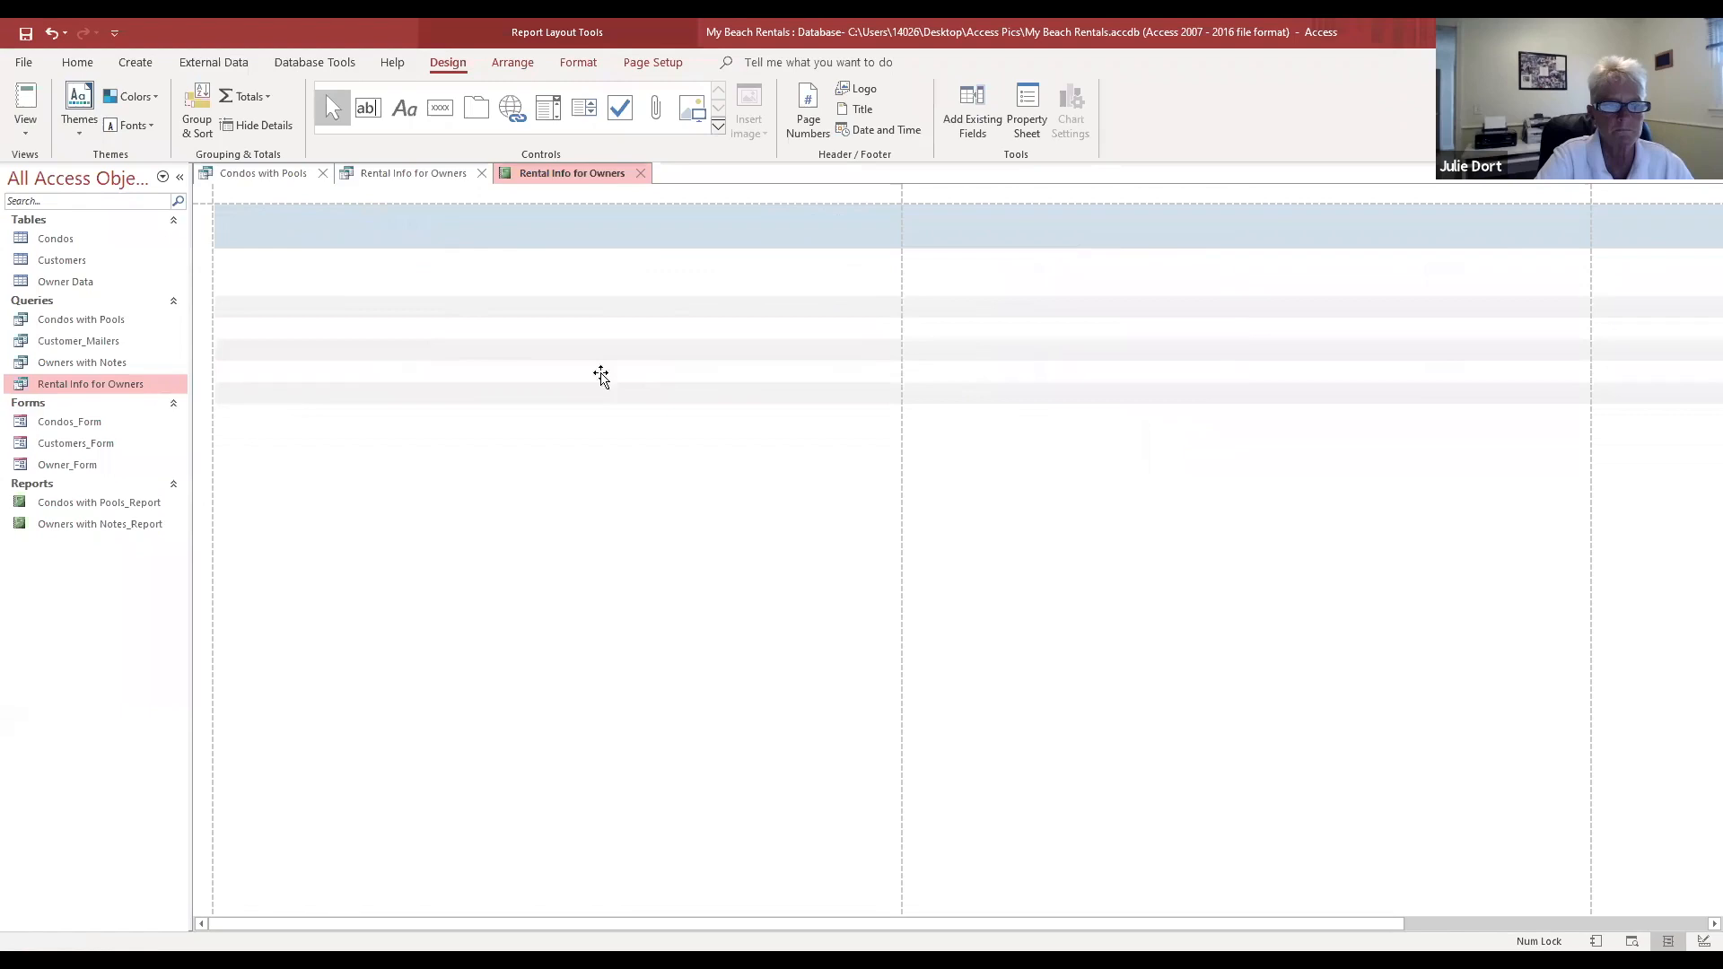
{"action": "left_click", "coordinate": [601, 349]}
{"action": "left_click_drag", "start_coordinate": [652, 352], "coordinate": [617, 352]}
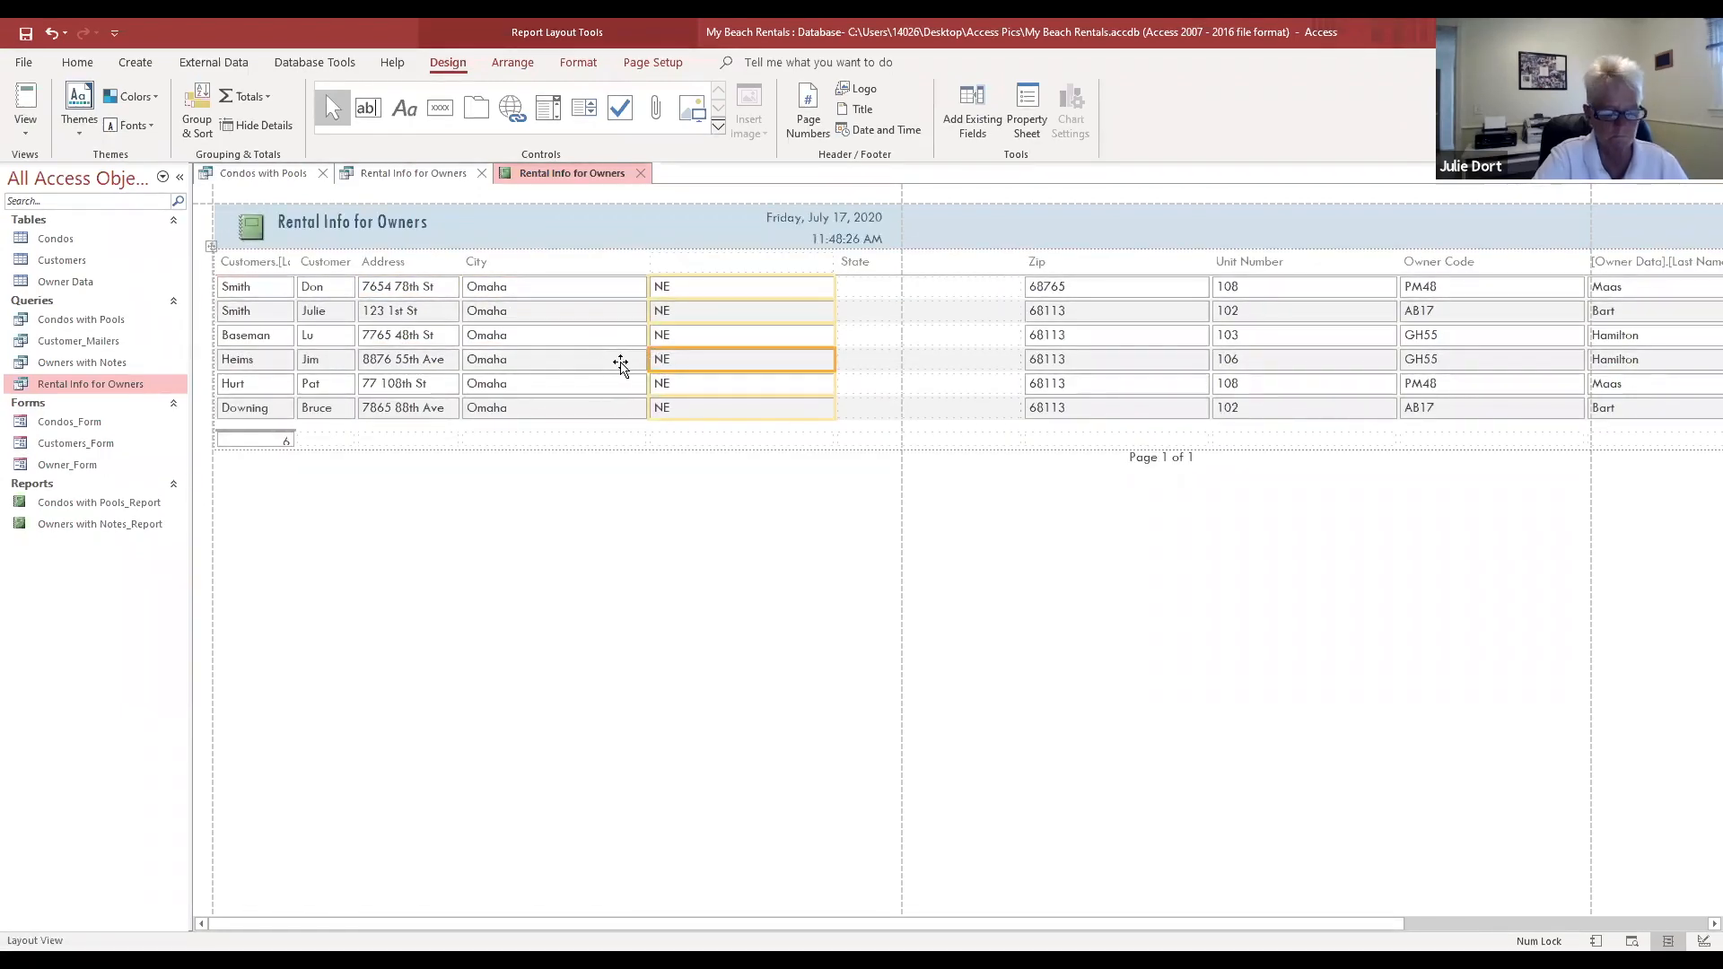
{"action": "key", "text": "ctrl+z"}
Step: Narrow the City, State and Zip columns of the report to fit their values
{"action": "left_click", "coordinate": [584, 329]}
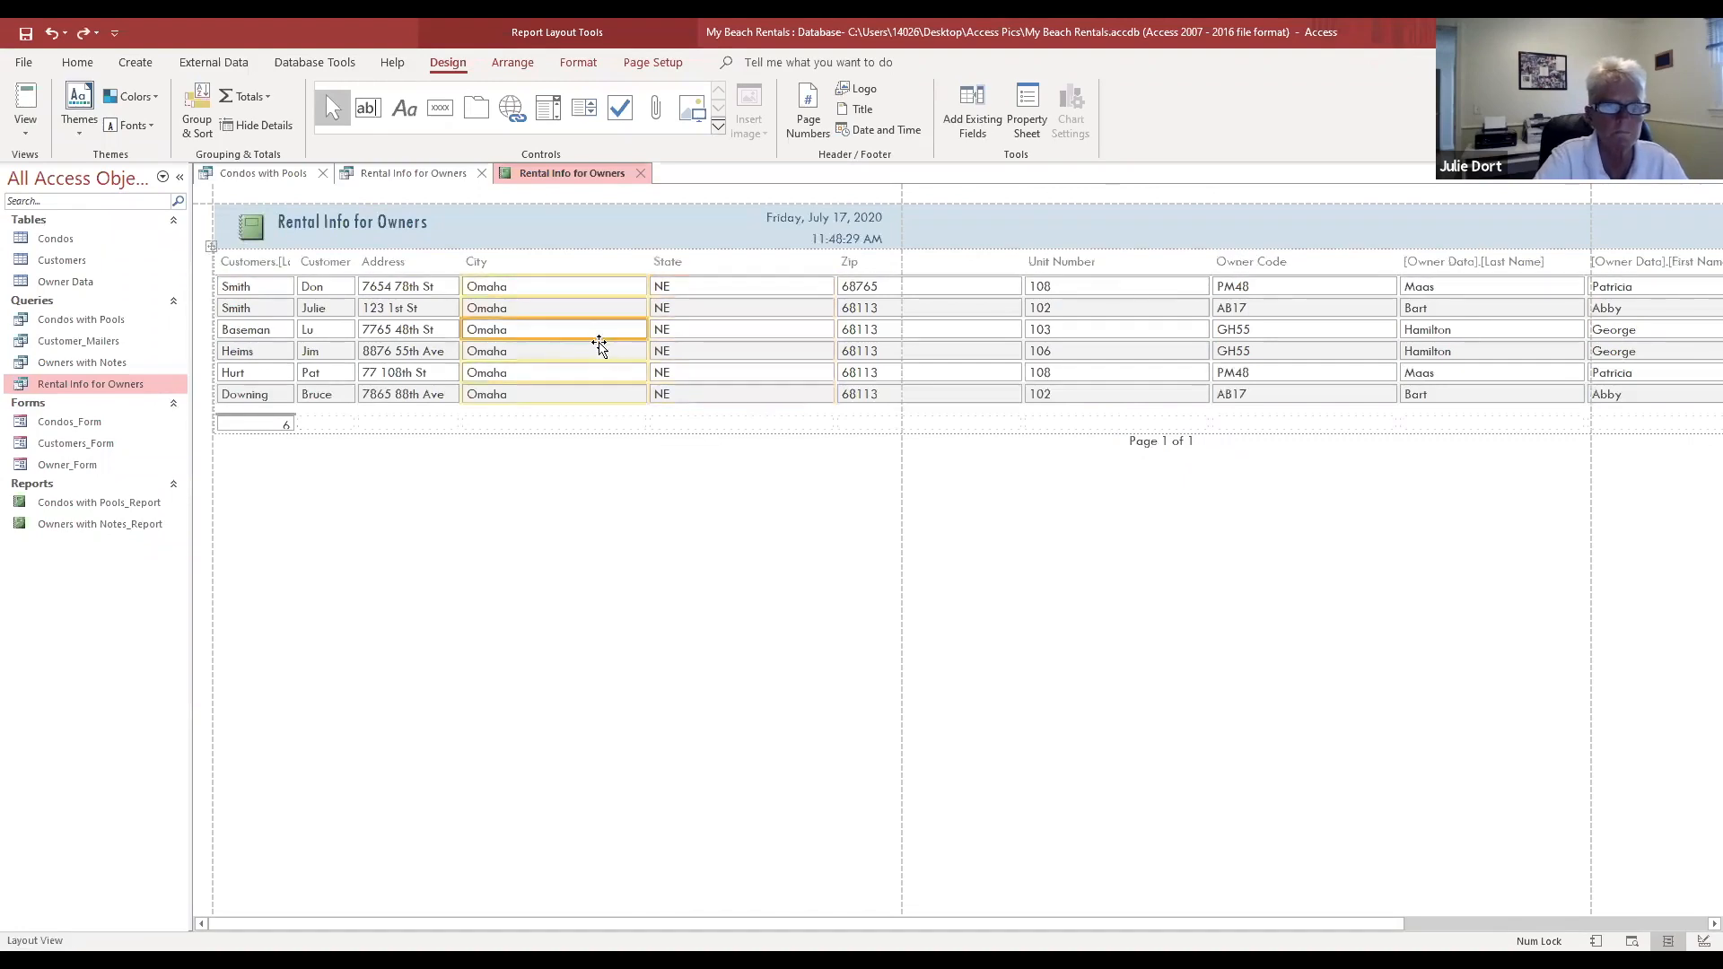
{"action": "left_click_drag", "start_coordinate": [644, 327], "coordinate": [540, 331]}
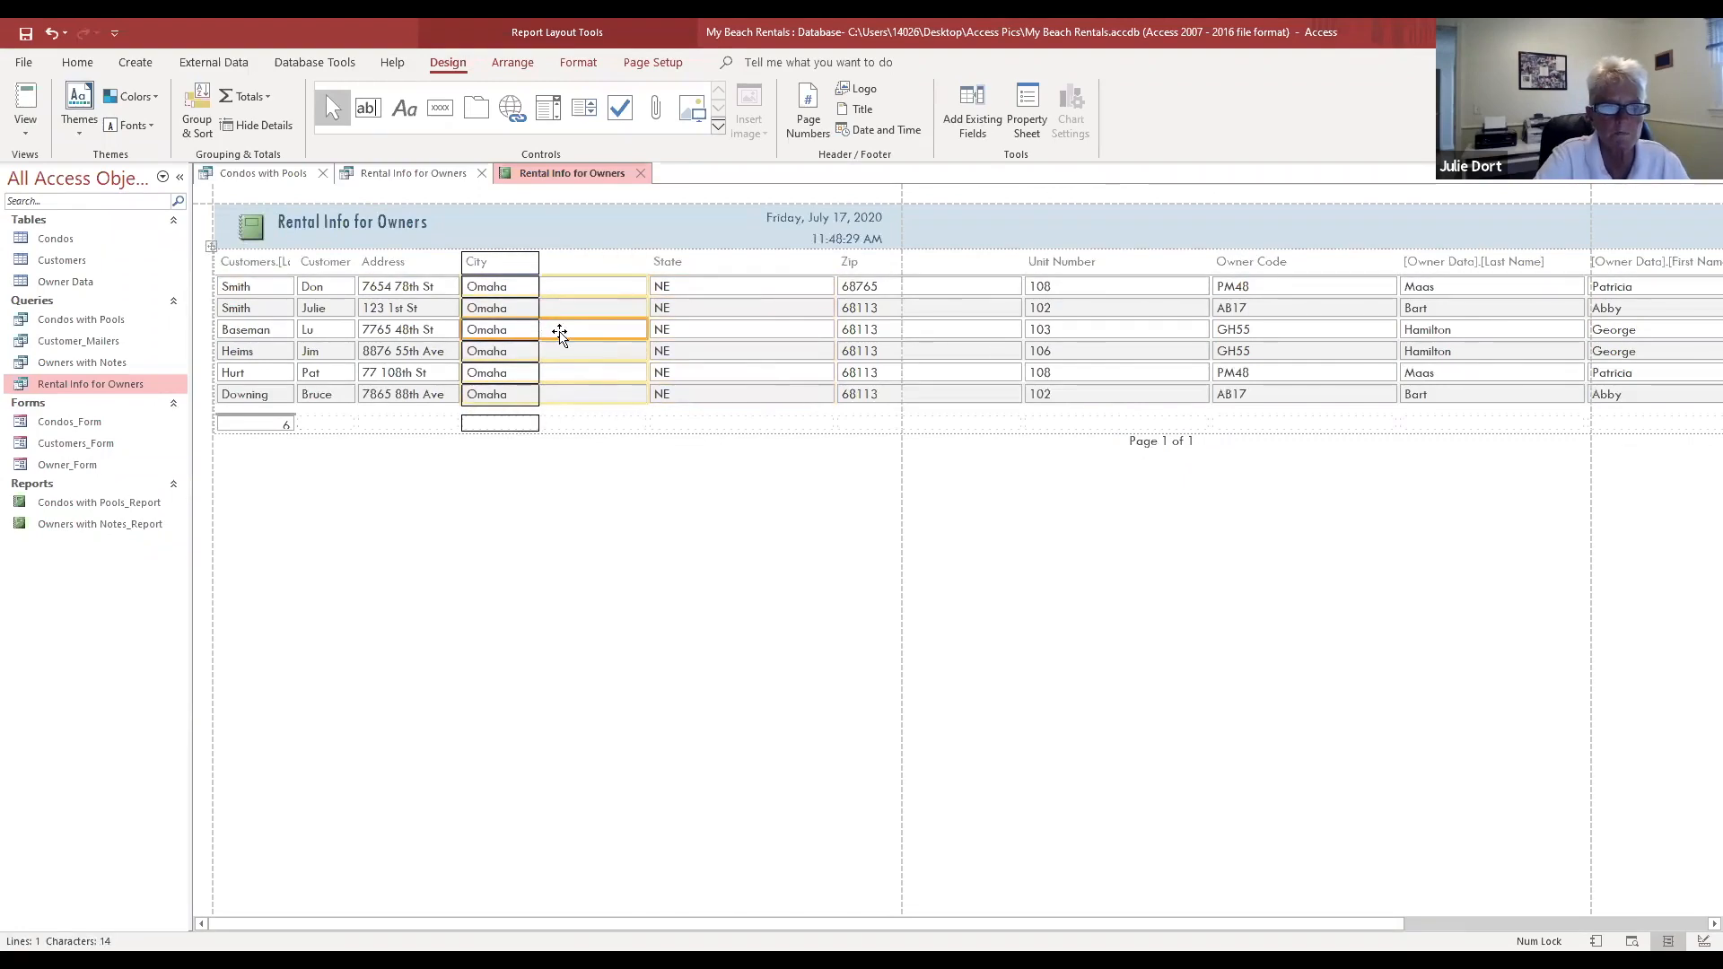
{"action": "left_click", "coordinate": [686, 315]}
{"action": "left_click_drag", "start_coordinate": [725, 329], "coordinate": [588, 332]}
{"action": "left_click", "coordinate": [705, 343]}
{"action": "left_click_drag", "start_coordinate": [771, 330], "coordinate": [645, 331]}
Step: Narrow the Unit Number and Owner Code columns of the report to fit their values
{"action": "left_click", "coordinate": [739, 350]}
{"action": "left_click_drag", "start_coordinate": [832, 324], "coordinate": [711, 332]}
{"action": "left_click", "coordinate": [819, 333]}
{"action": "left_click_drag", "start_coordinate": [895, 324], "coordinate": [770, 332]}
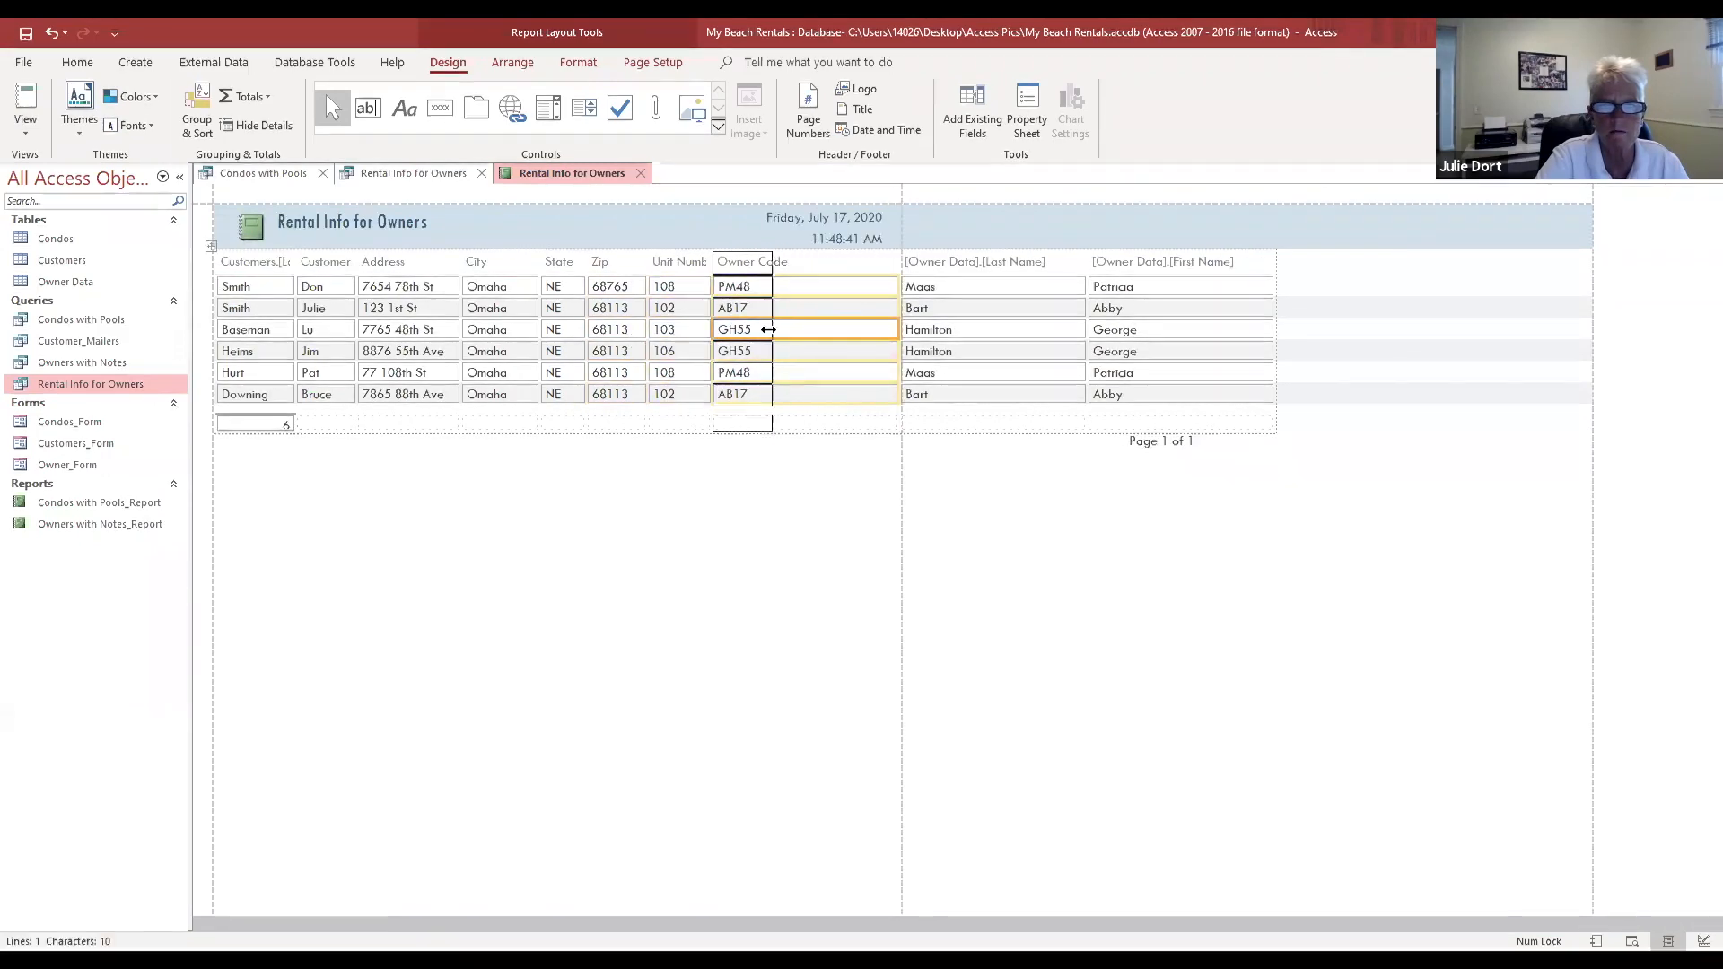
Step: Narrow the owners' Last Name and First Name columns, and City slightly more, so the table ends inside the first page boundary
{"action": "left_click", "coordinate": [847, 334]}
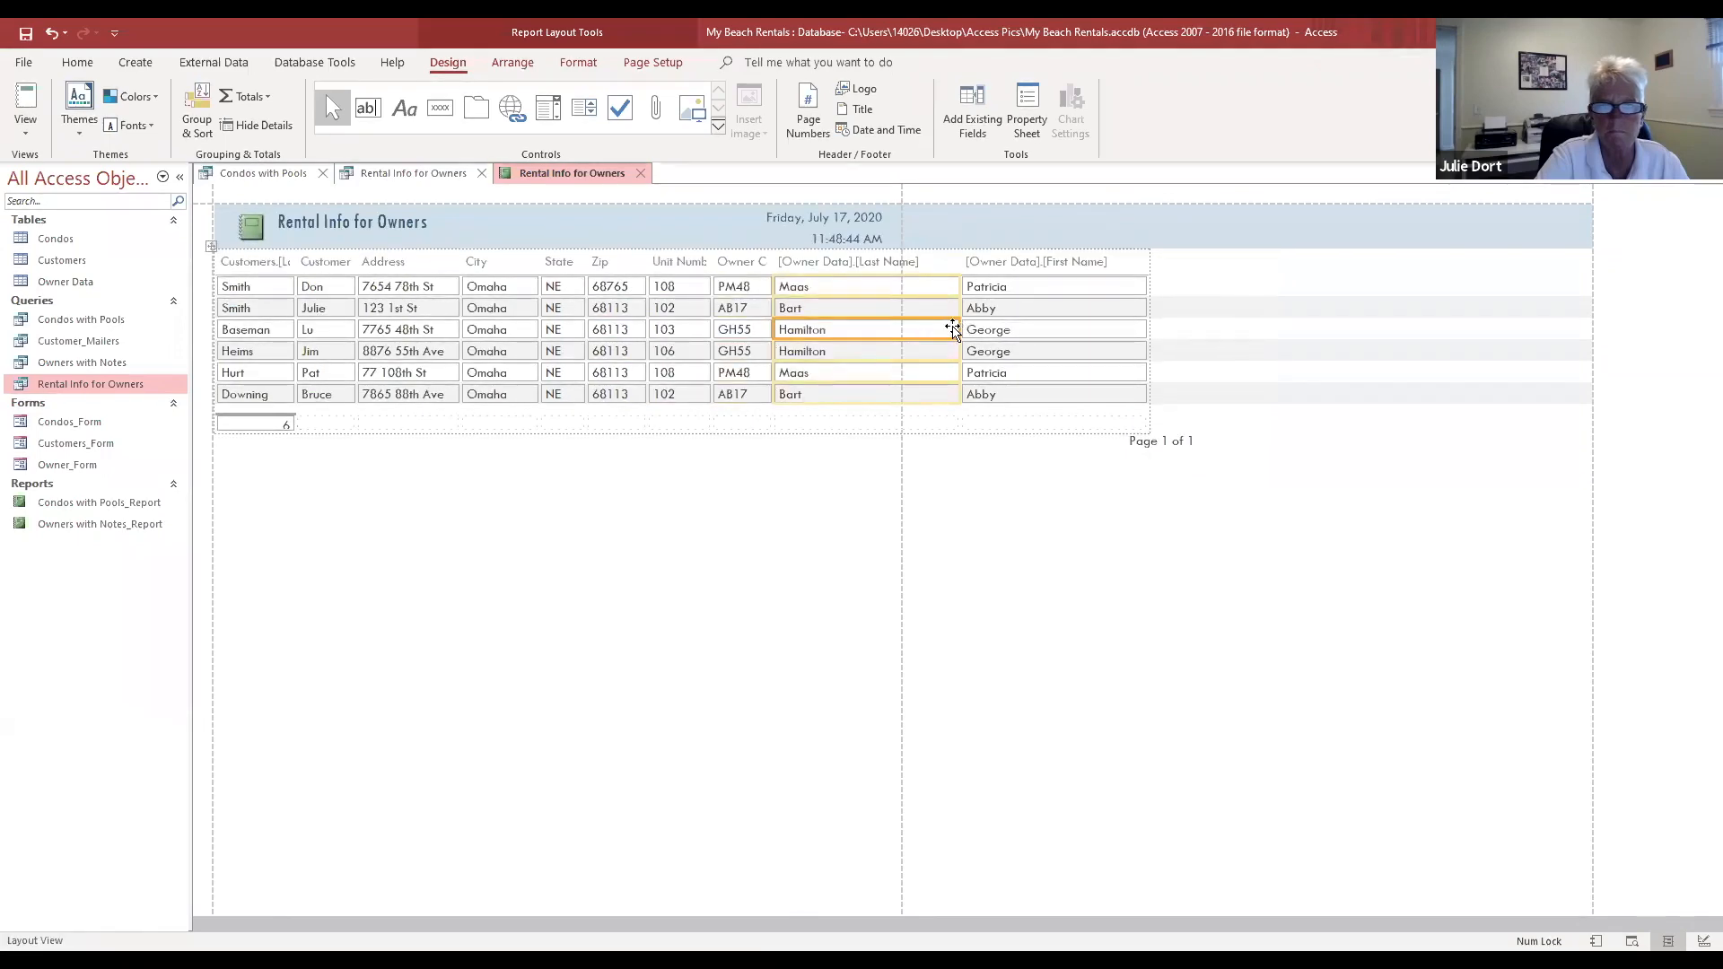
{"action": "left_click_drag", "start_coordinate": [960, 326], "coordinate": [848, 332]}
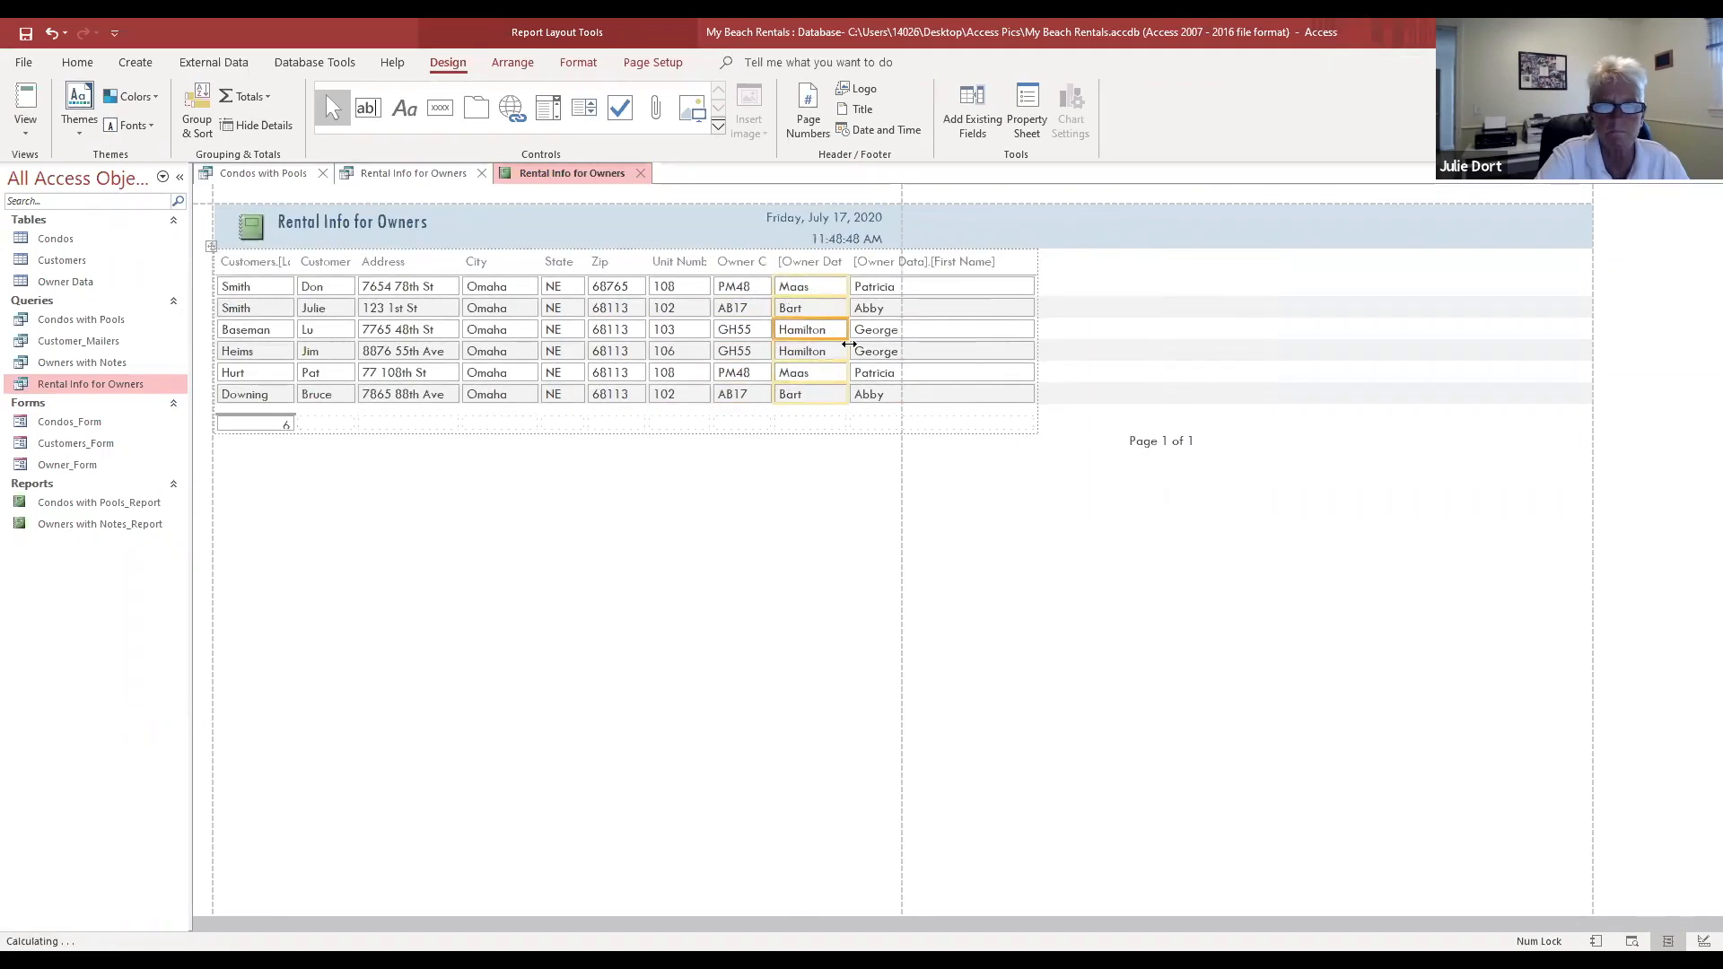
{"action": "left_click", "coordinate": [941, 334]}
{"action": "left_click_drag", "start_coordinate": [1034, 328], "coordinate": [919, 336]}
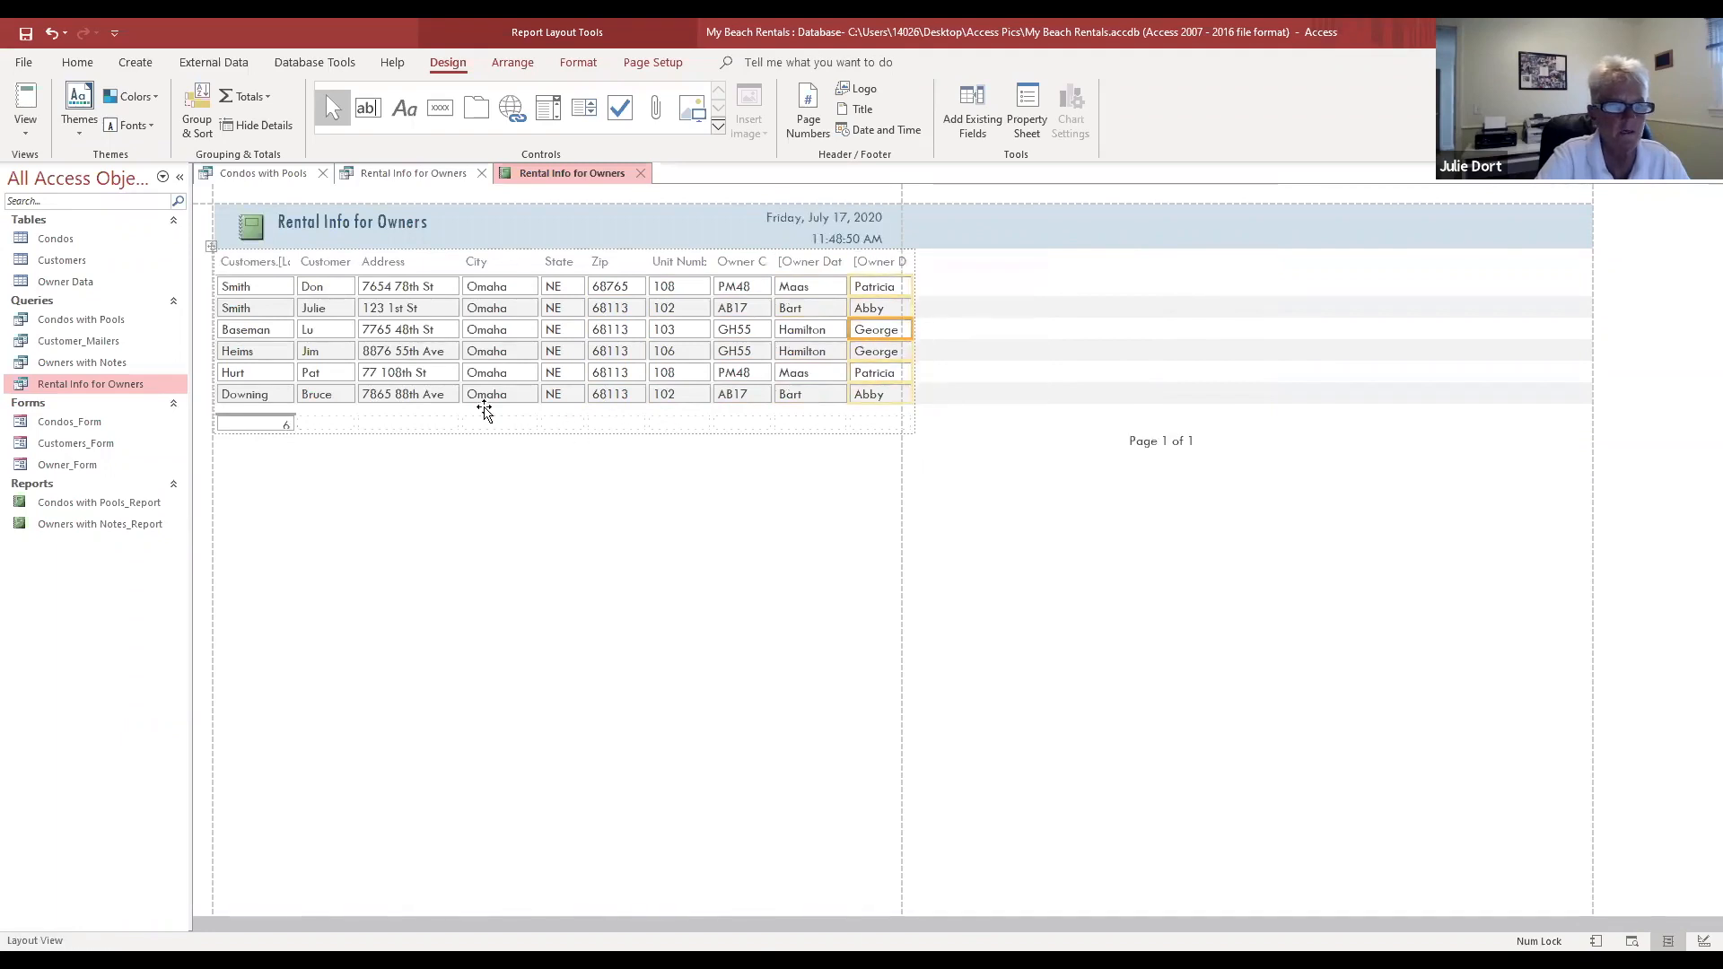
{"action": "left_click", "coordinate": [528, 330]}
{"action": "left_click_drag", "start_coordinate": [536, 333], "coordinate": [521, 333]}
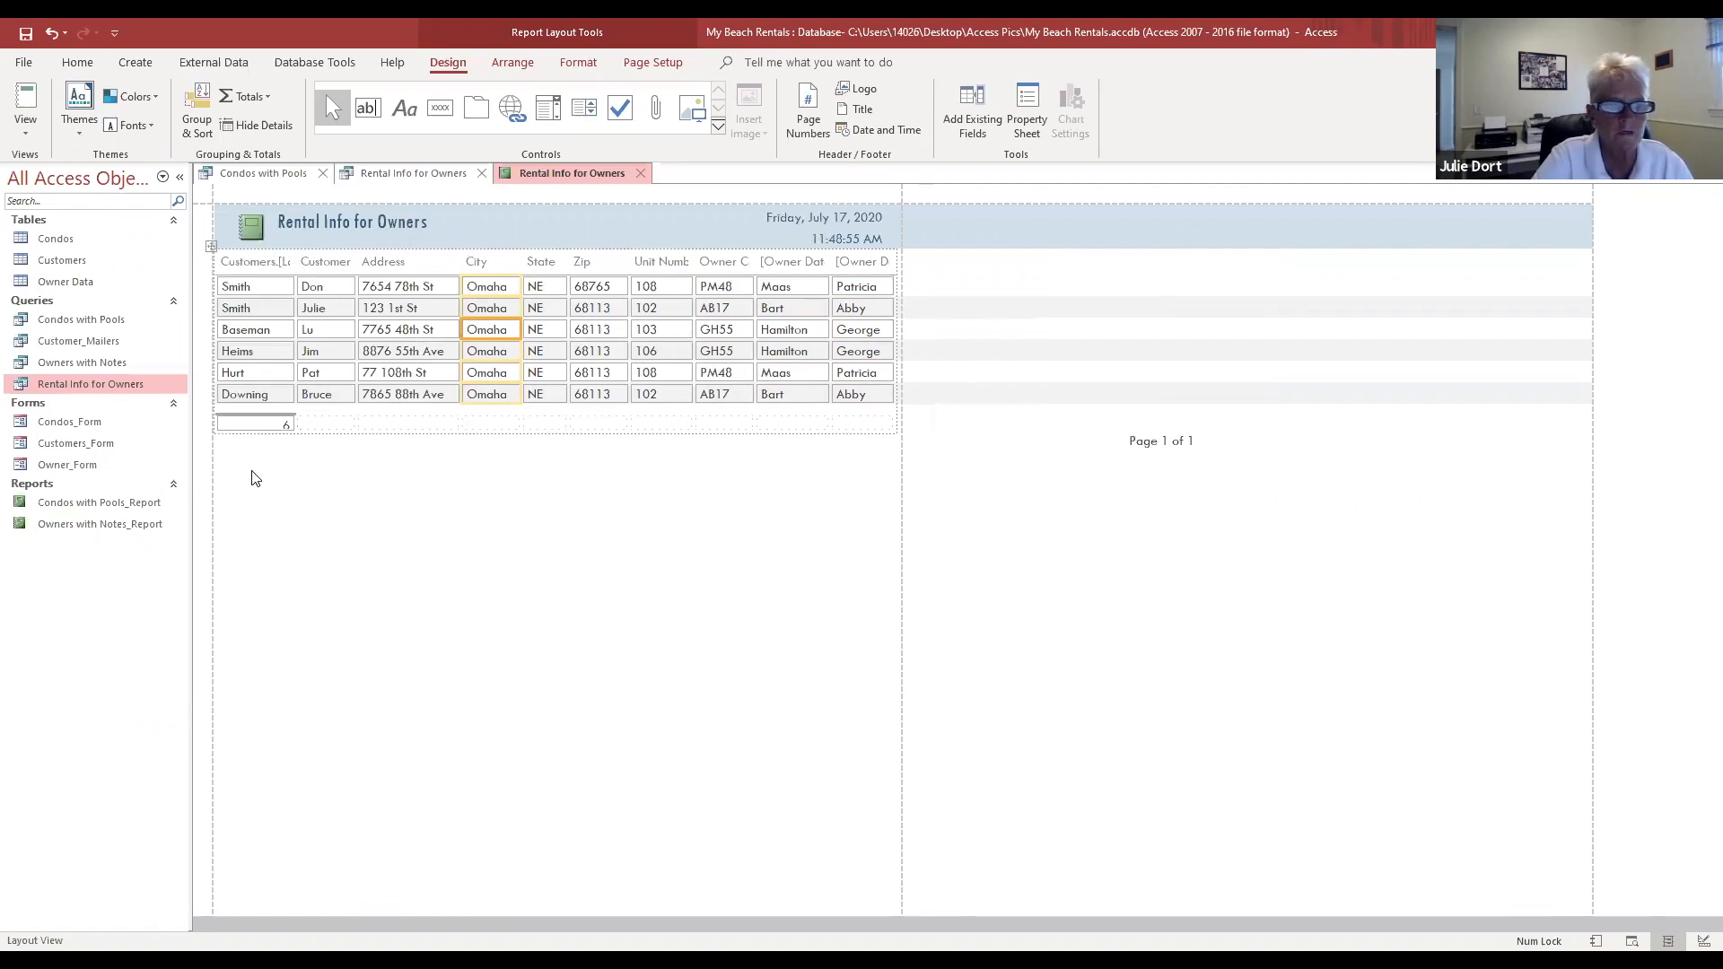
Step: Delete the record count below the customers' Last Name column and save the report as Rental Info for Owners_Report
{"action": "left_click", "coordinate": [280, 424]}
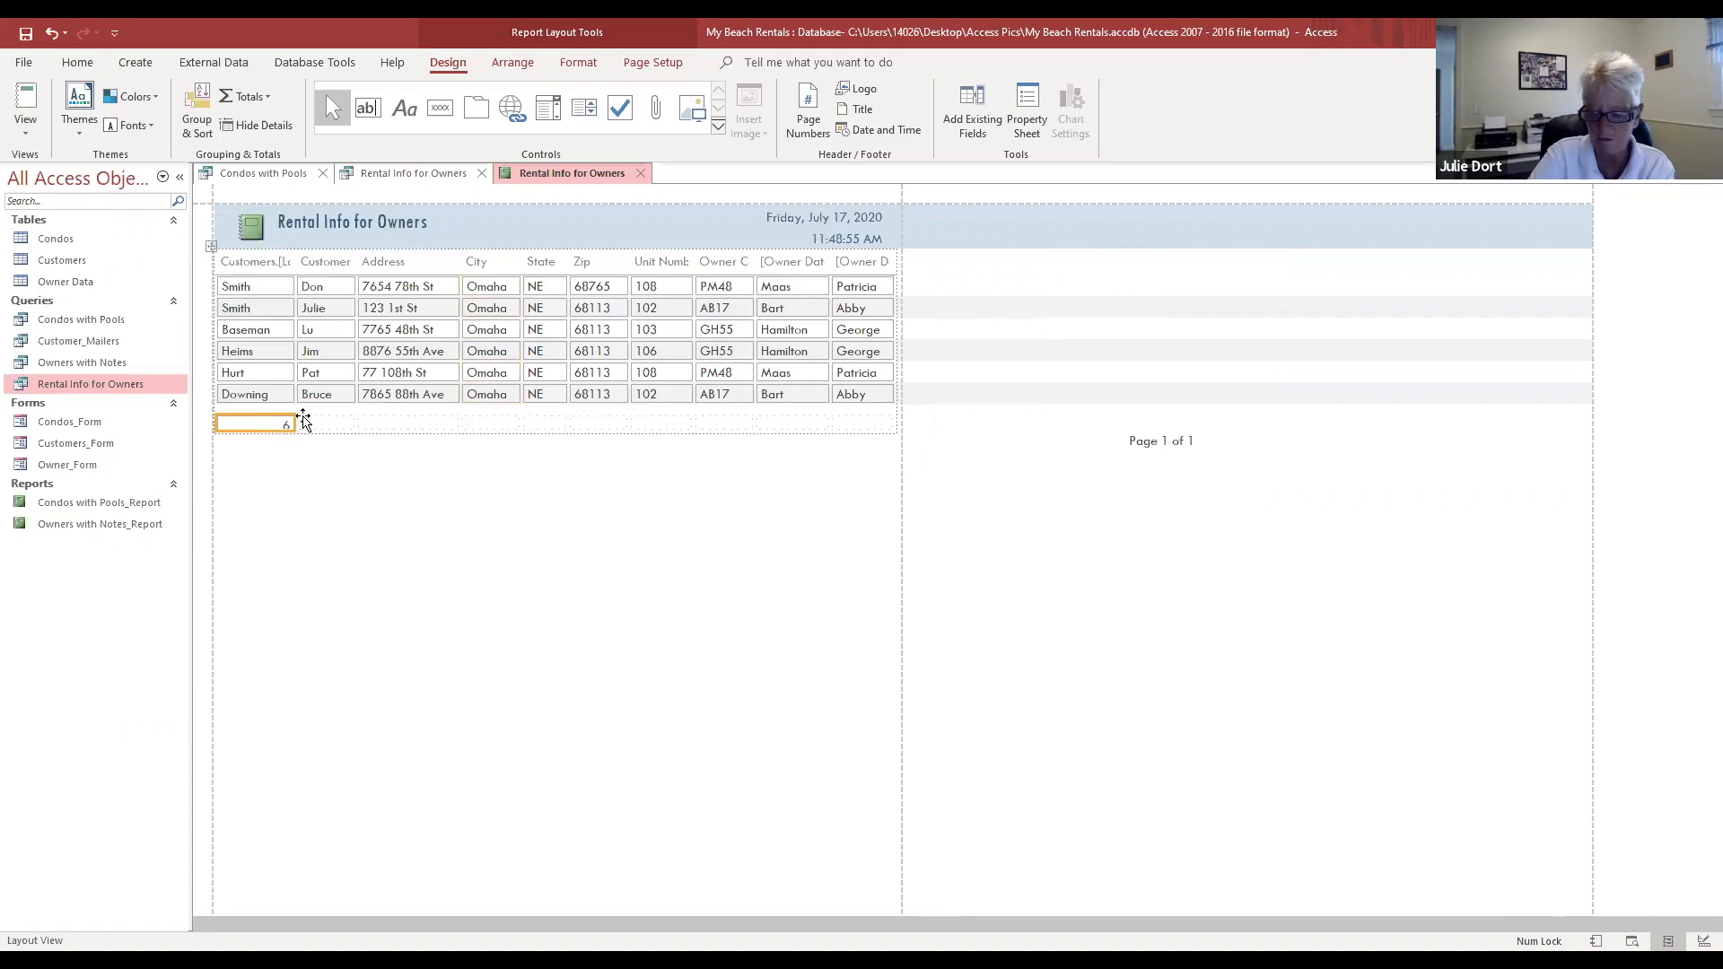
{"action": "key", "text": "Delete"}
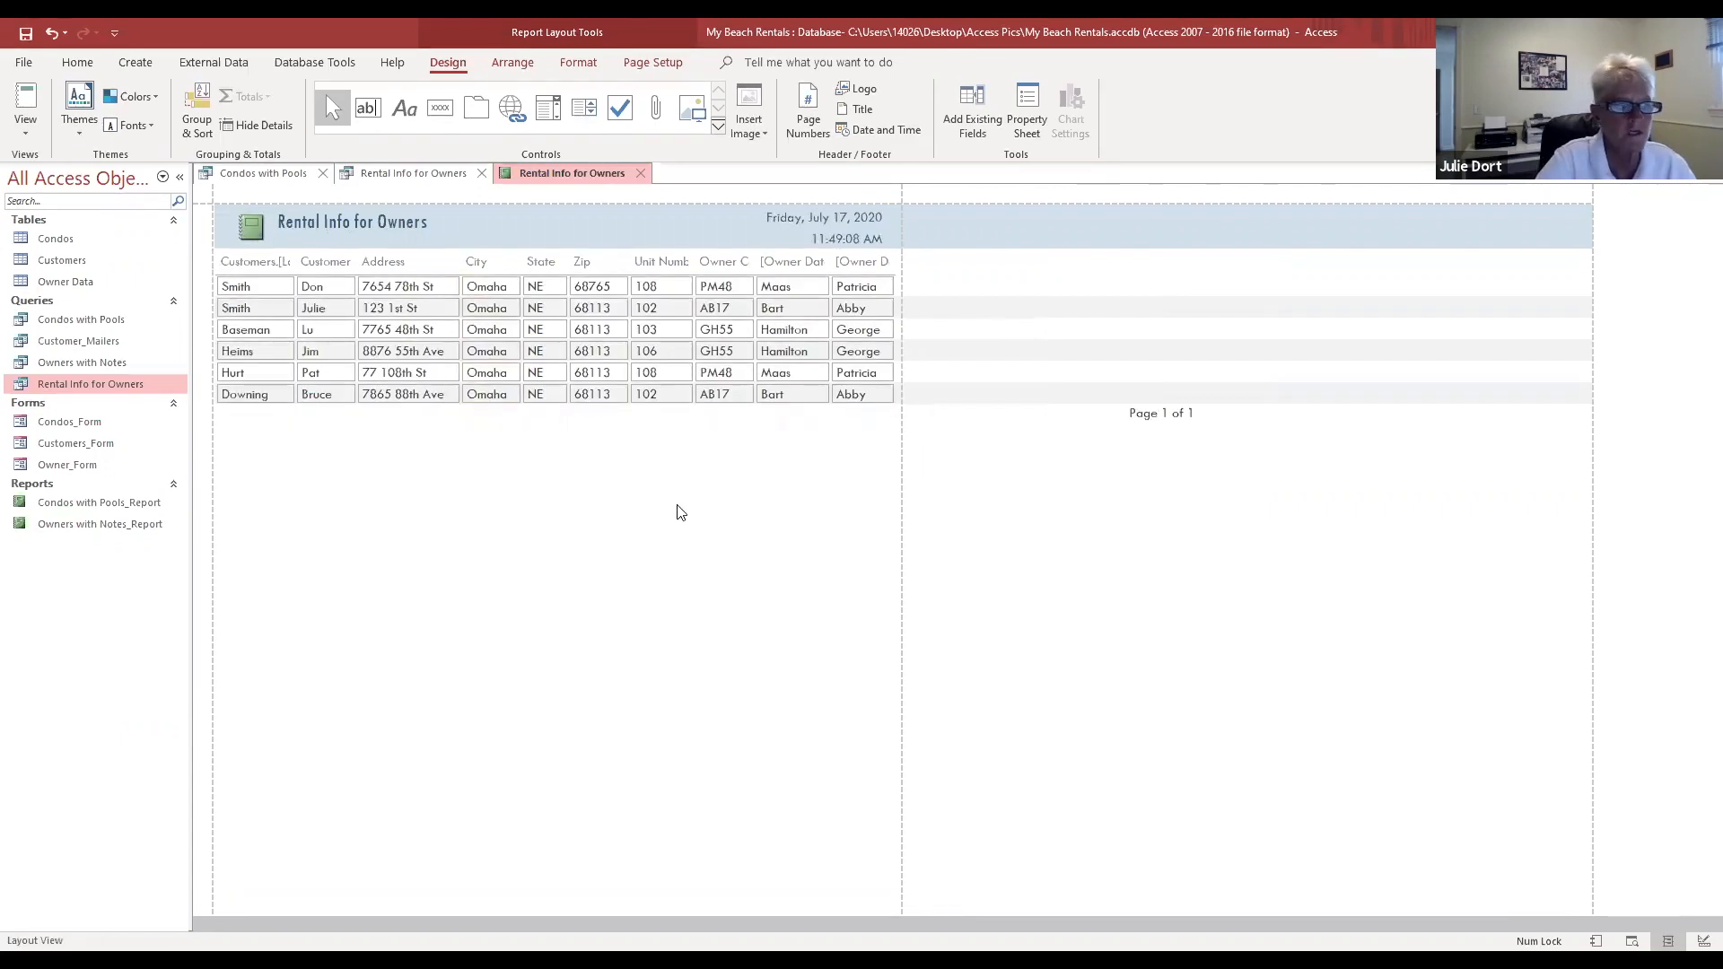
{"action": "right_click", "coordinate": [589, 176]}
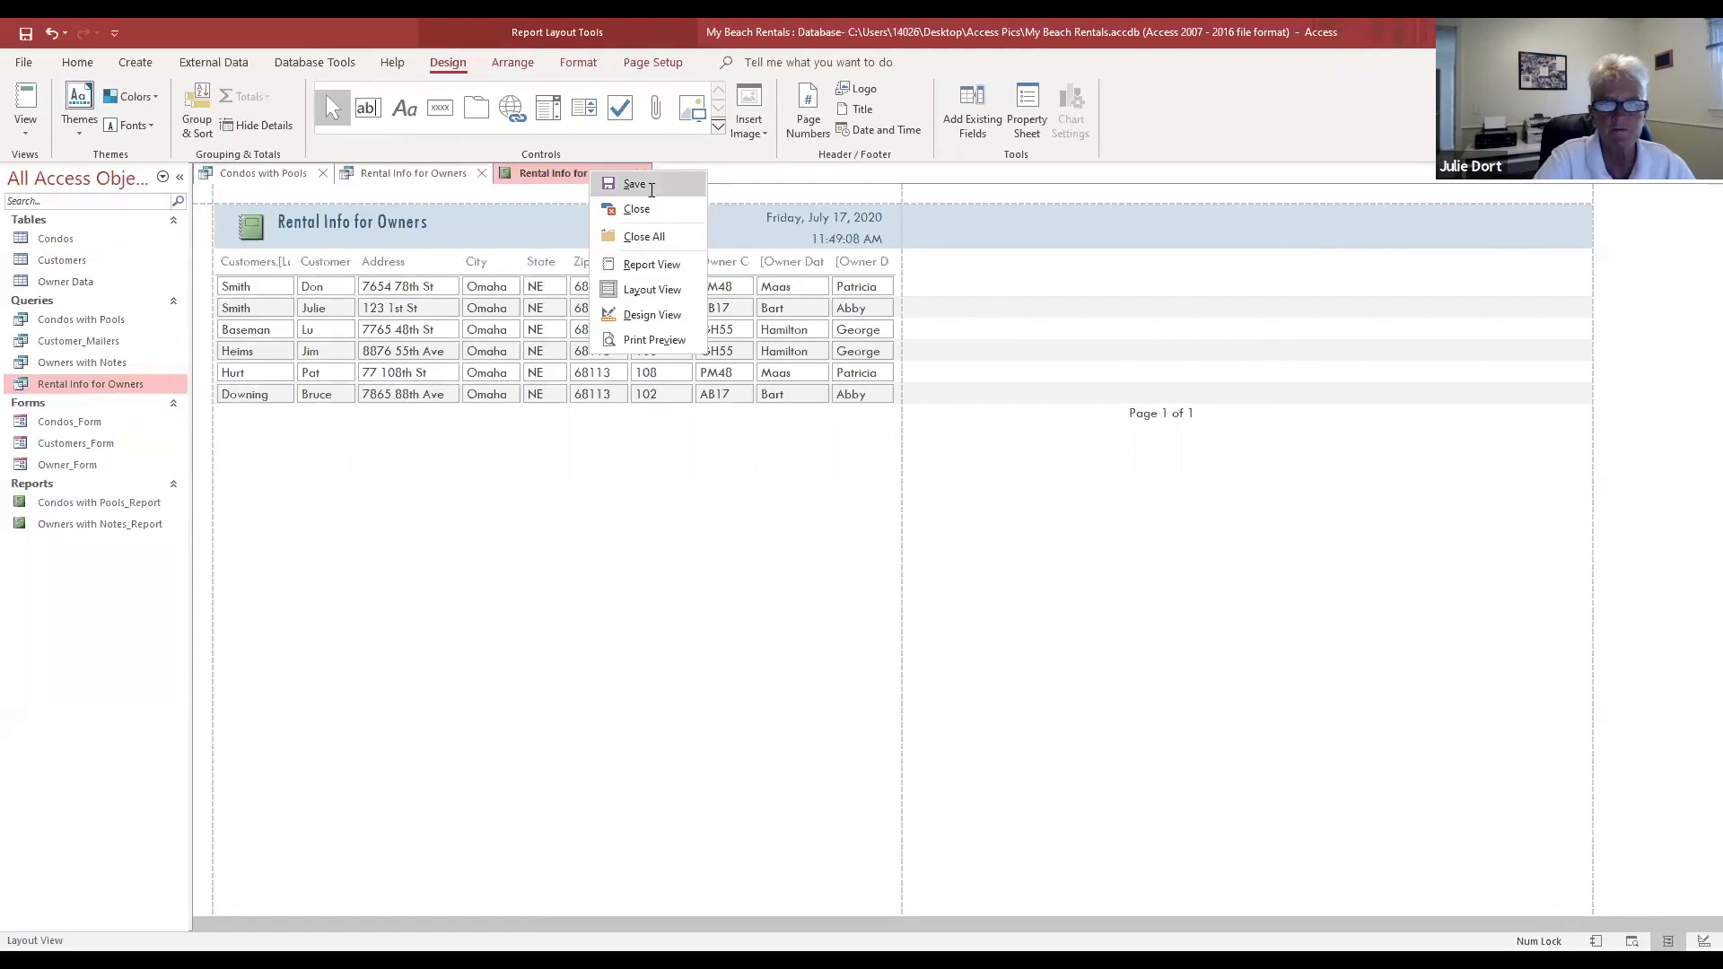
{"action": "left_click", "coordinate": [635, 183]}
{"action": "left_click", "coordinate": [890, 350]}
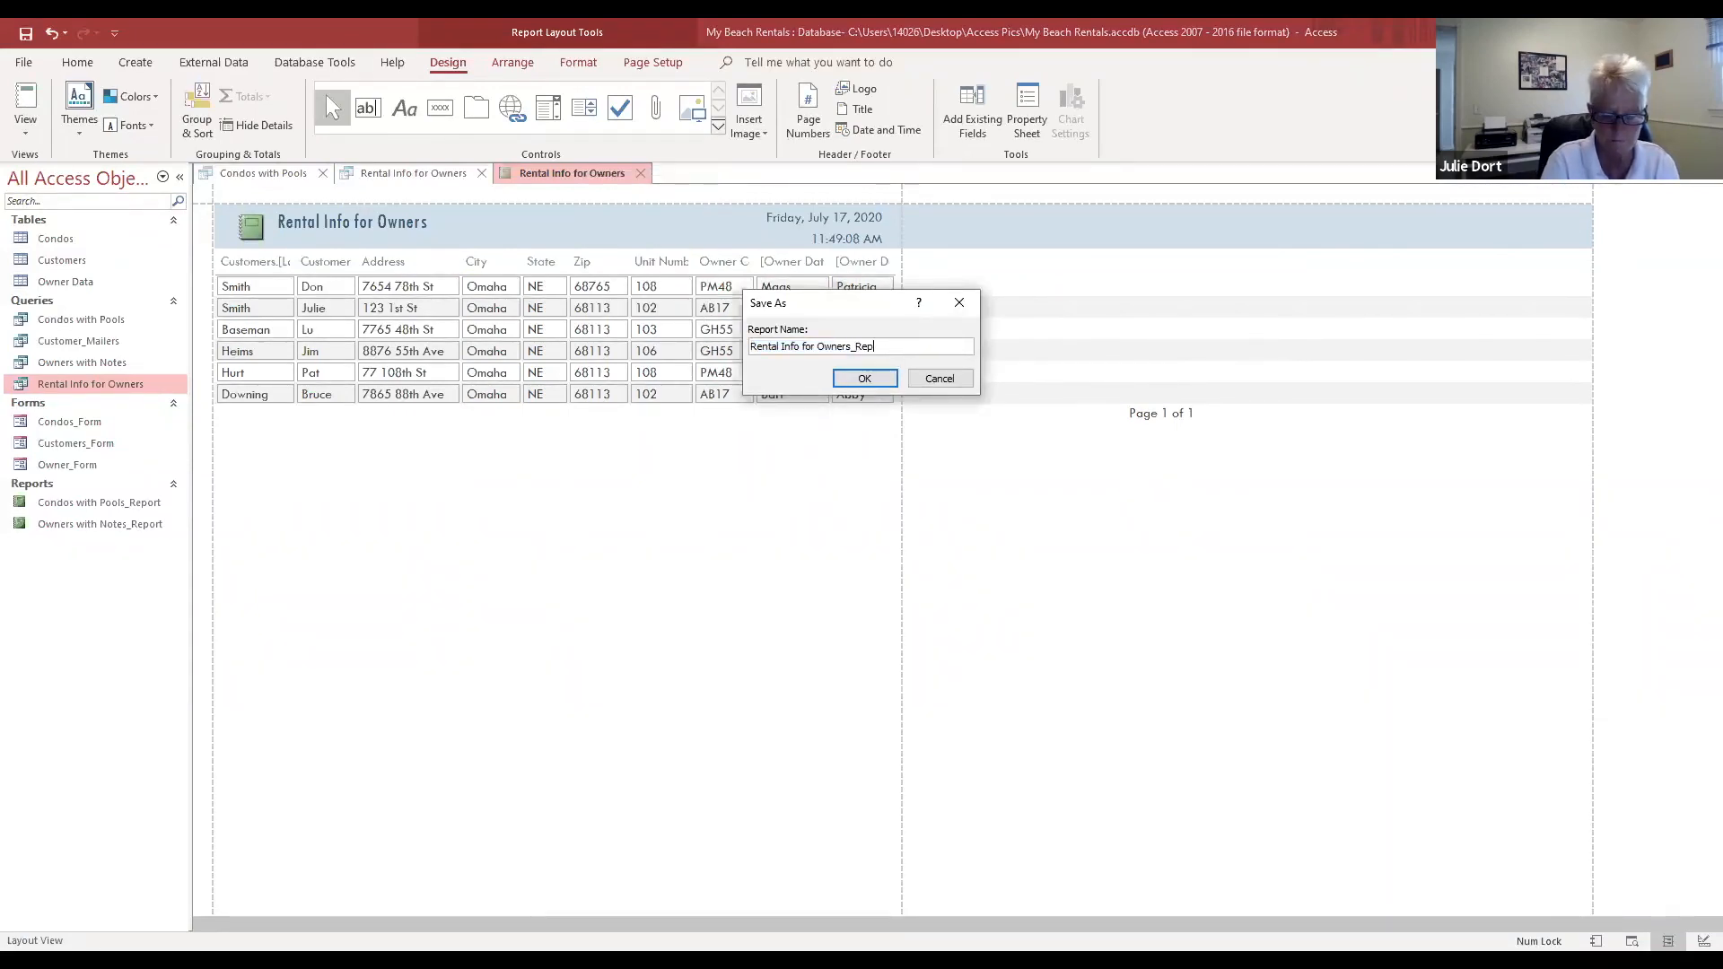
{"action": "type", "text": "_Report"}
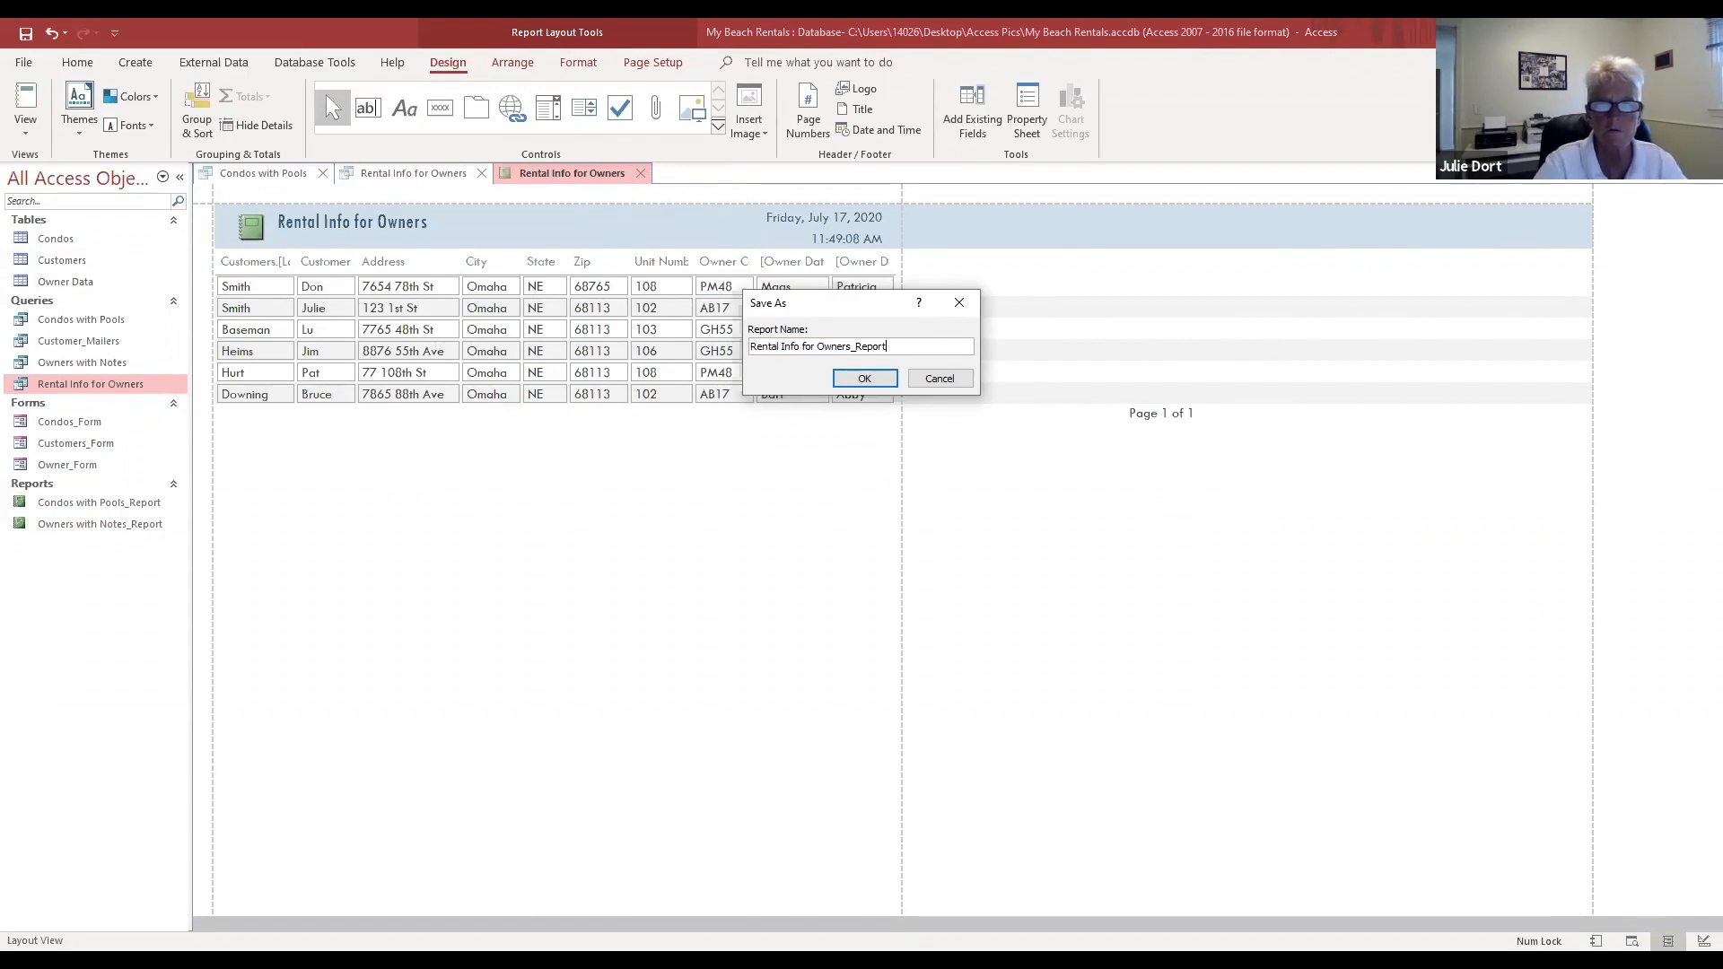
{"action": "left_click", "coordinate": [873, 381]}
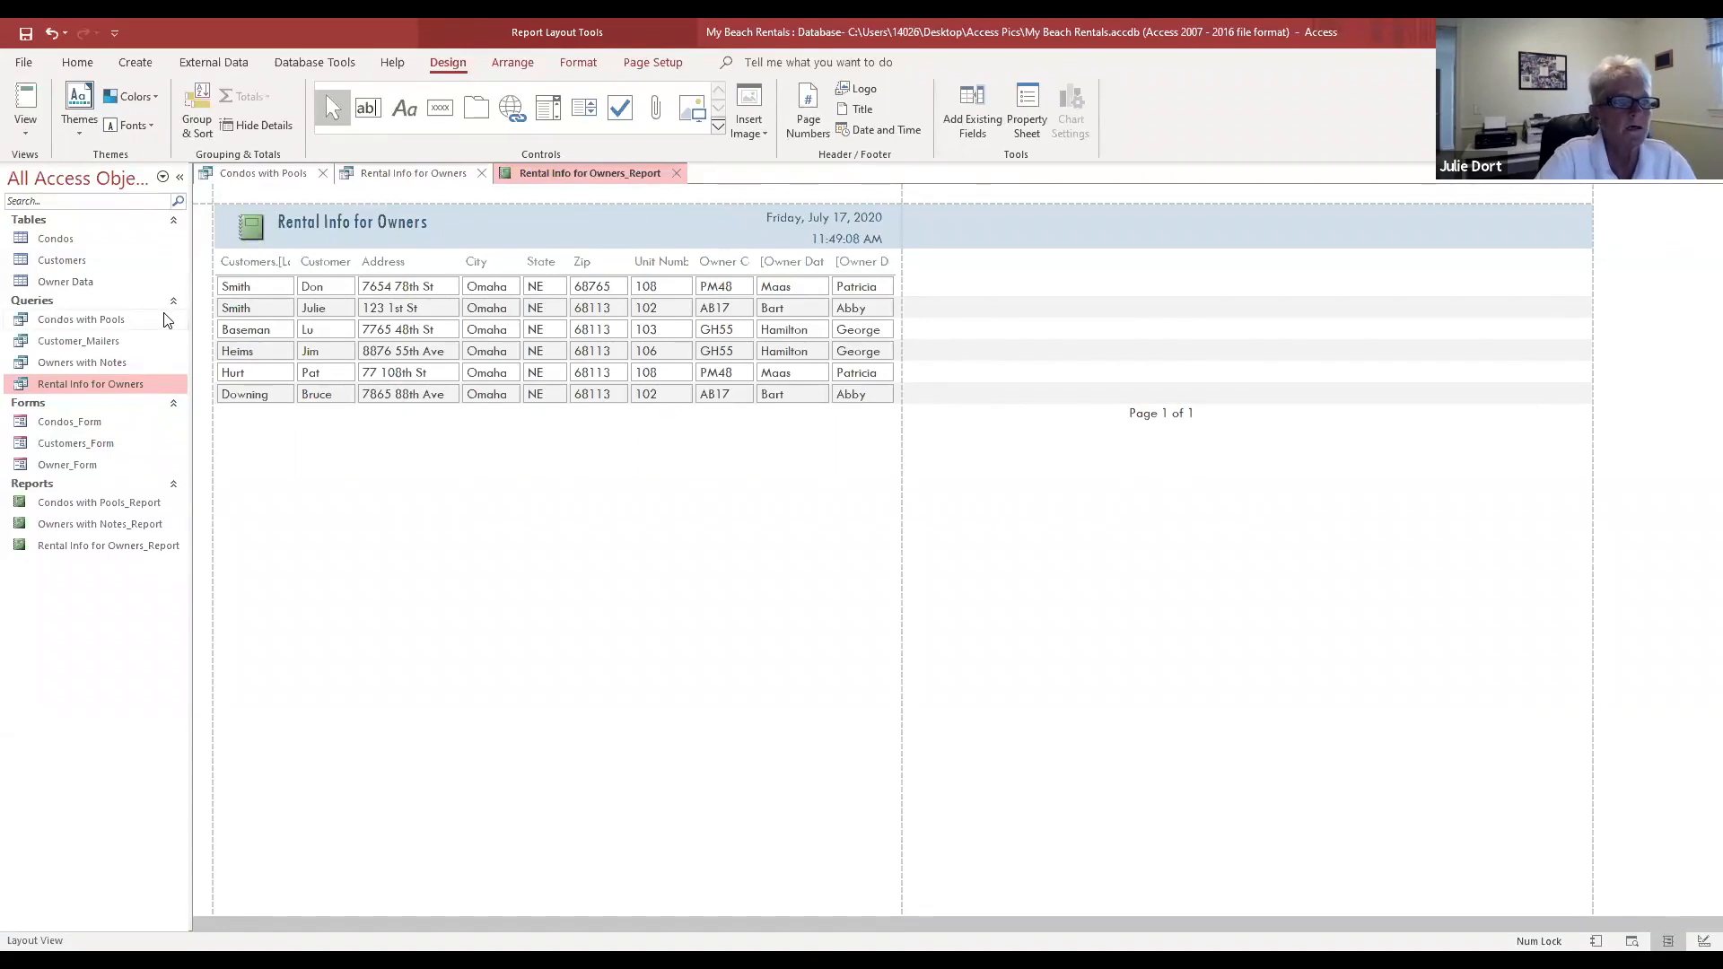
{"action": "left_click", "coordinate": [97, 321]}
{"action": "left_click", "coordinate": [149, 64]}
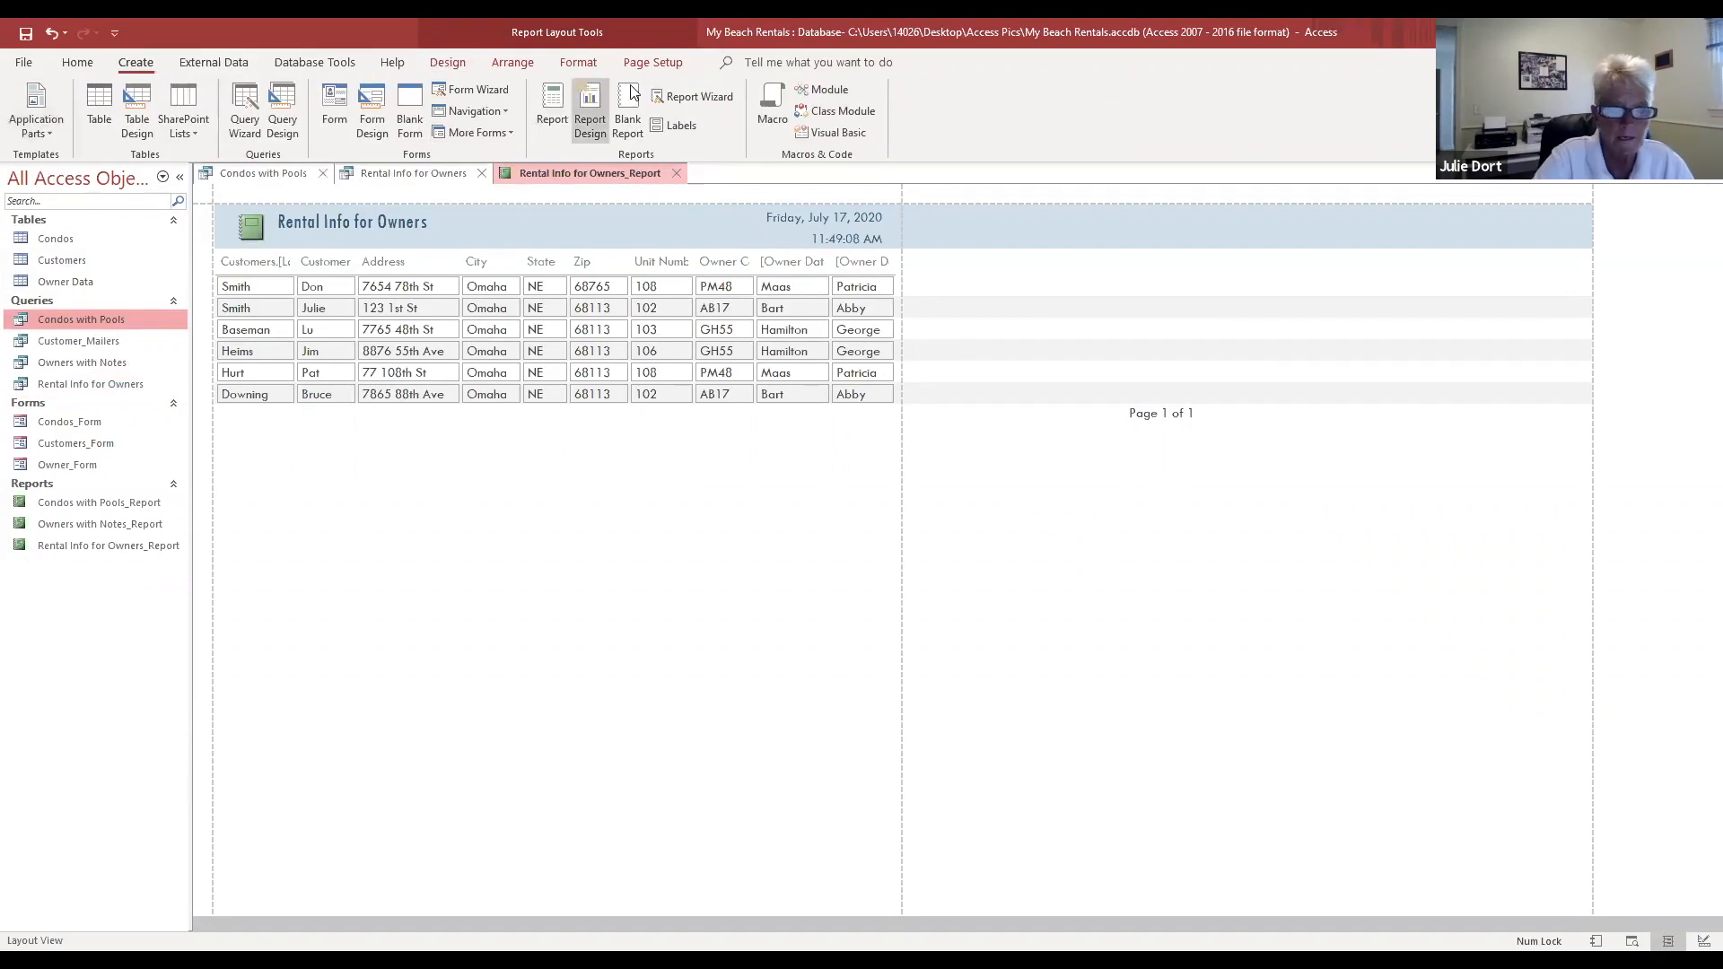
{"action": "left_click", "coordinate": [553, 121]}
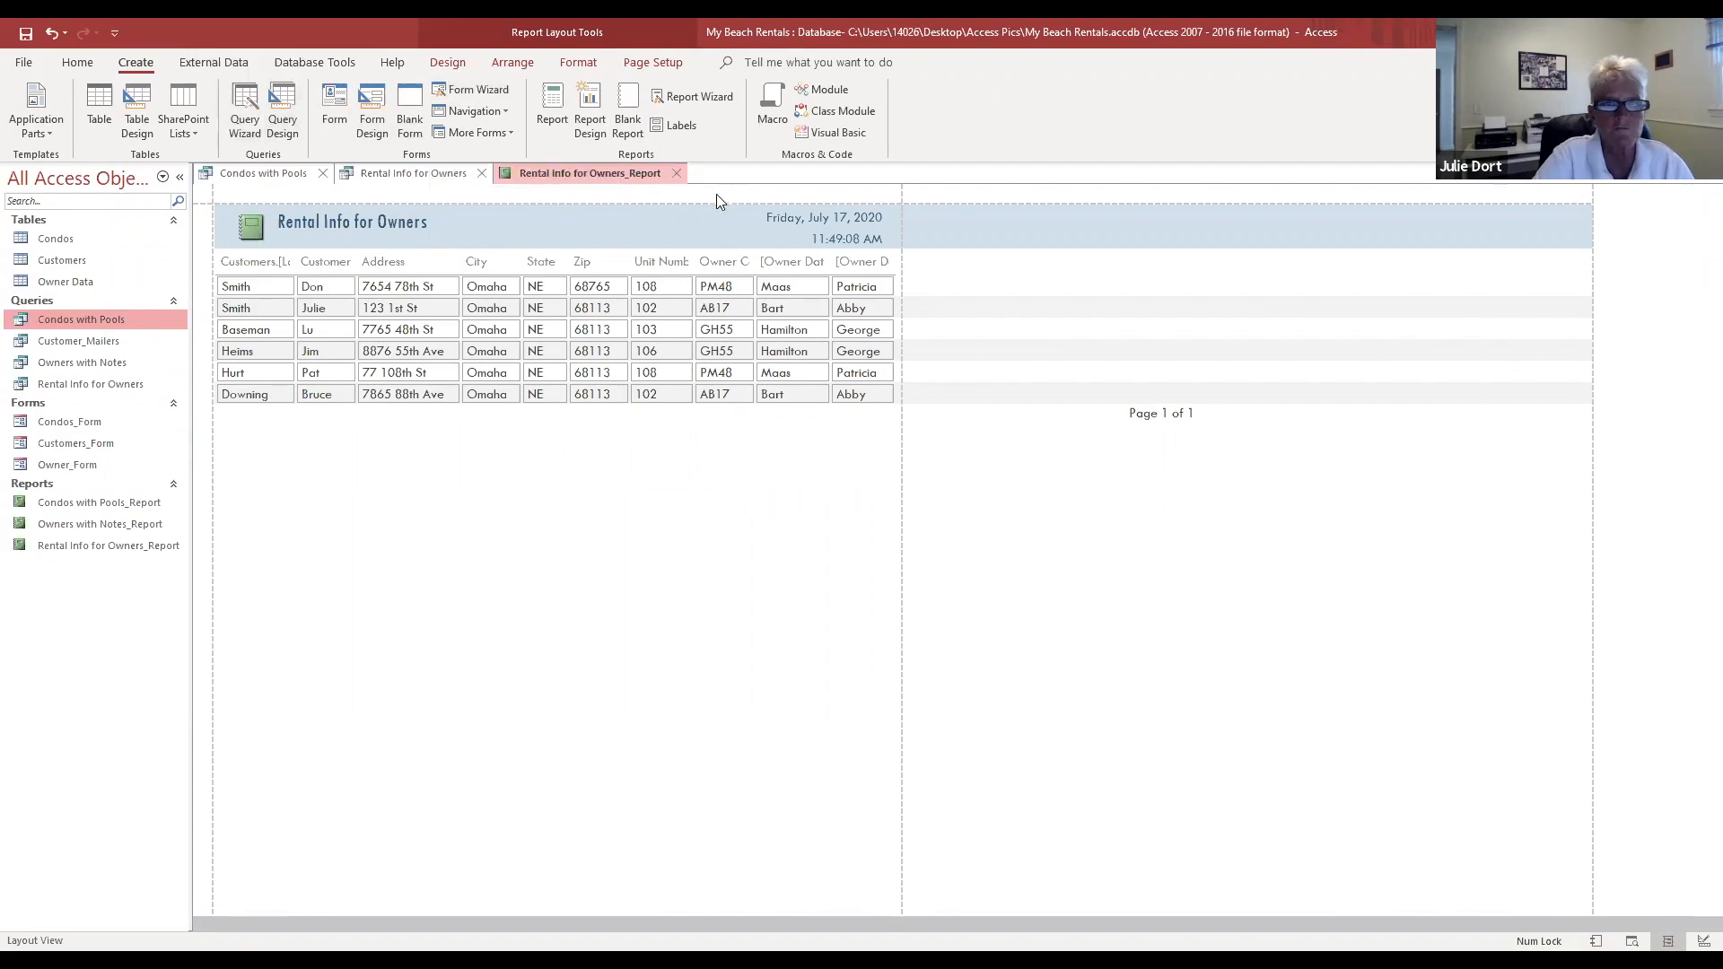
Step: Close the Rental Info for Owners report, its source query and the Condos with Pools query
{"action": "left_click", "coordinate": [674, 173]}
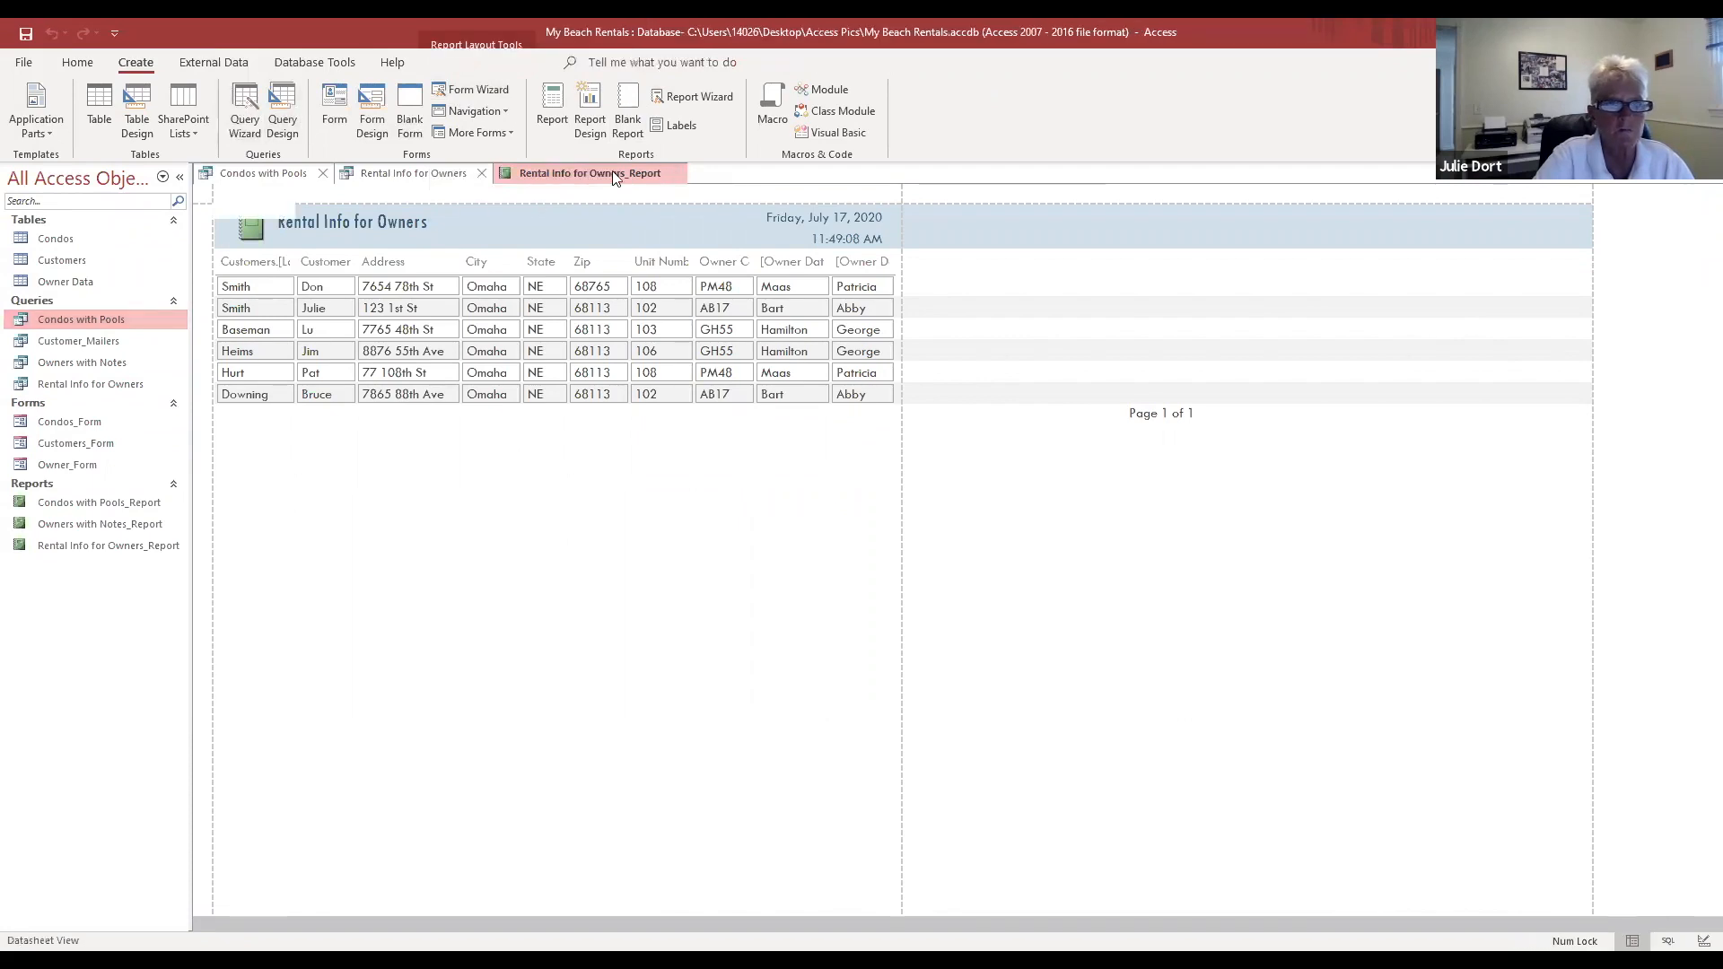
{"action": "left_click", "coordinate": [481, 173]}
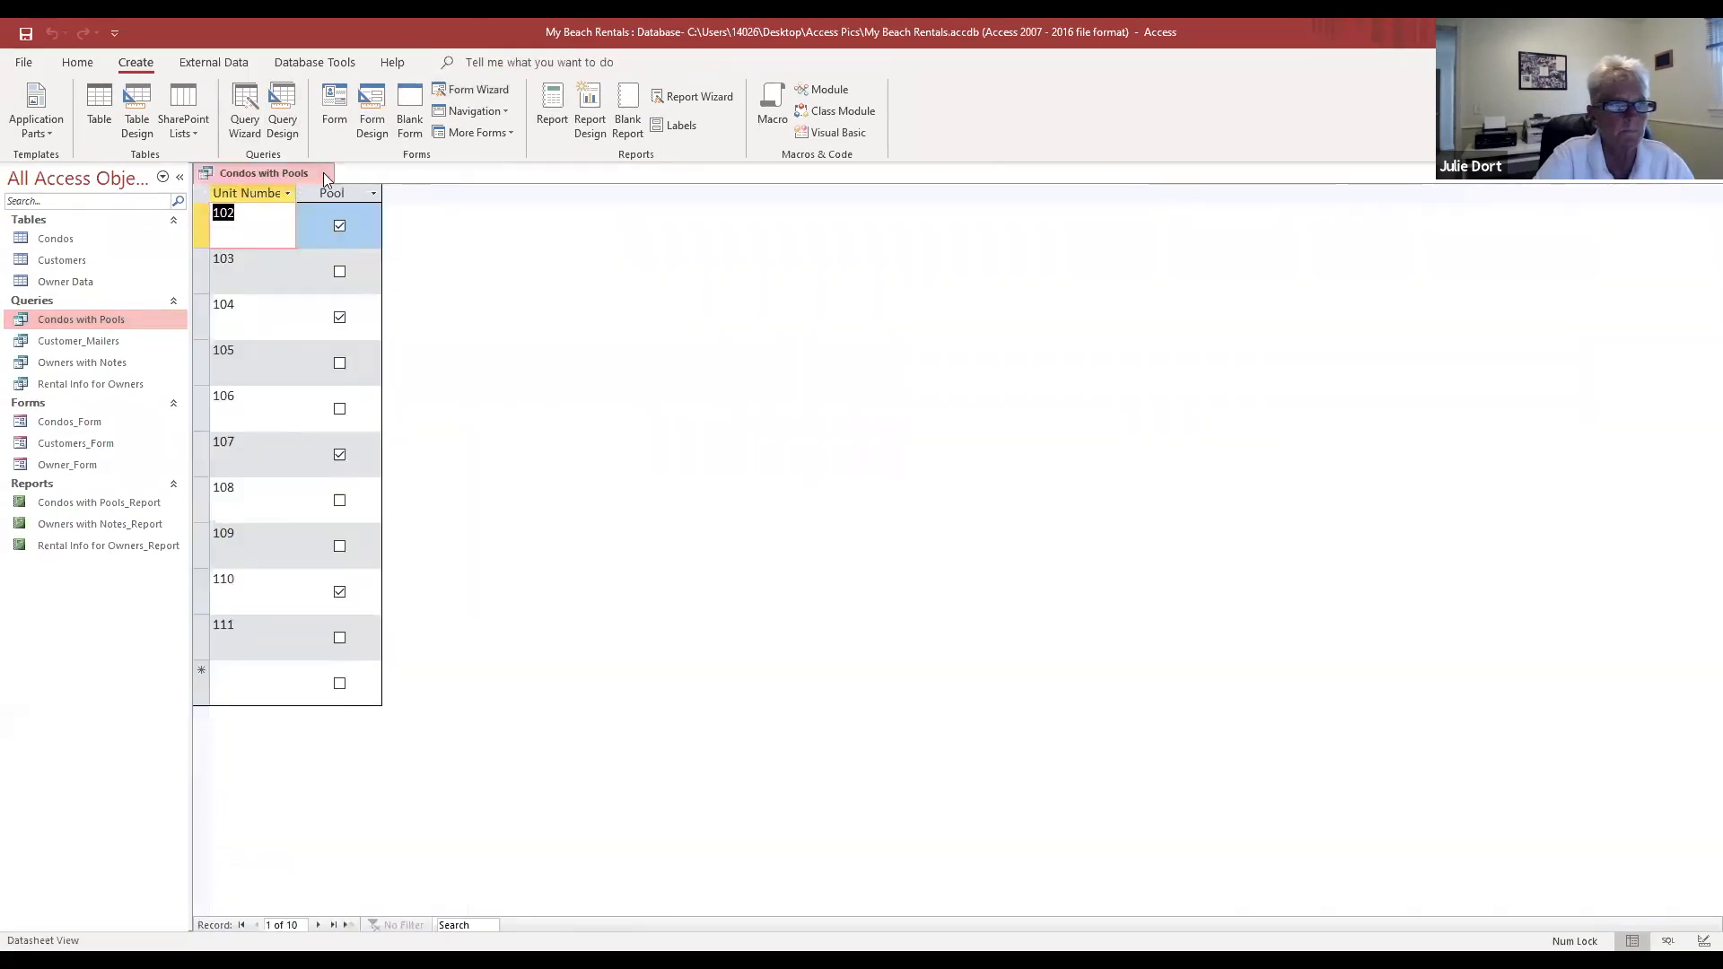
{"action": "left_click", "coordinate": [323, 173]}
Step: Start a new query with the Simple Query Wizard, based on the Condos table
{"action": "left_click", "coordinate": [62, 240]}
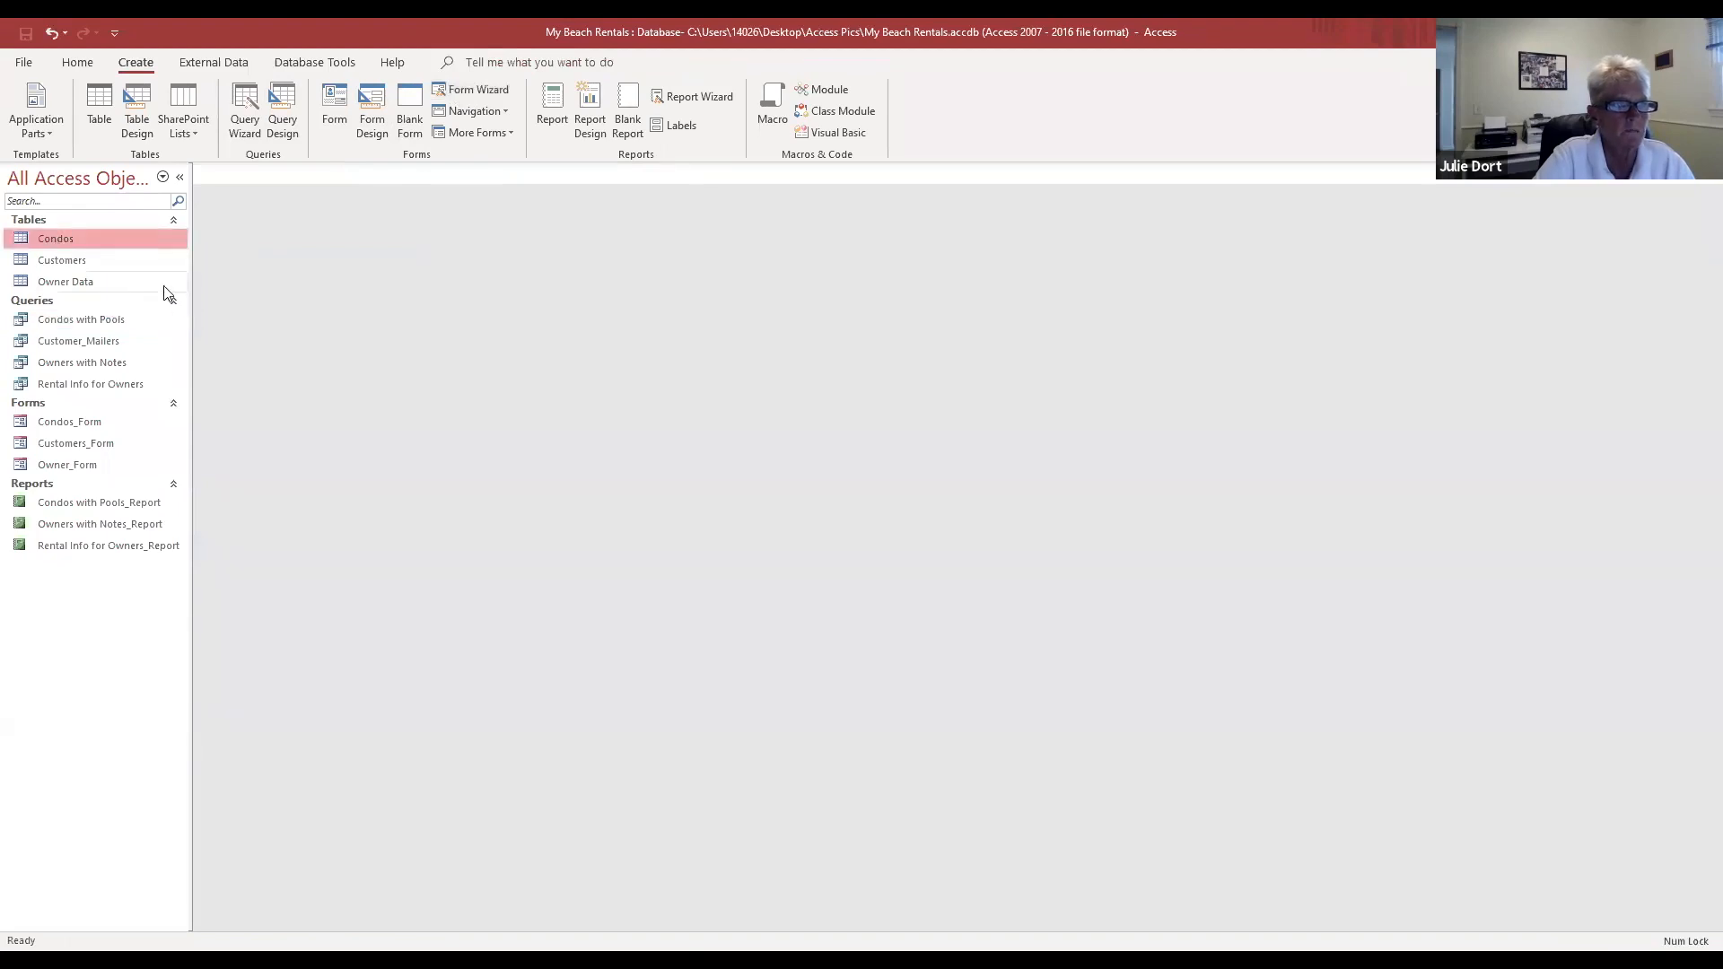
{"action": "left_click", "coordinate": [244, 109]}
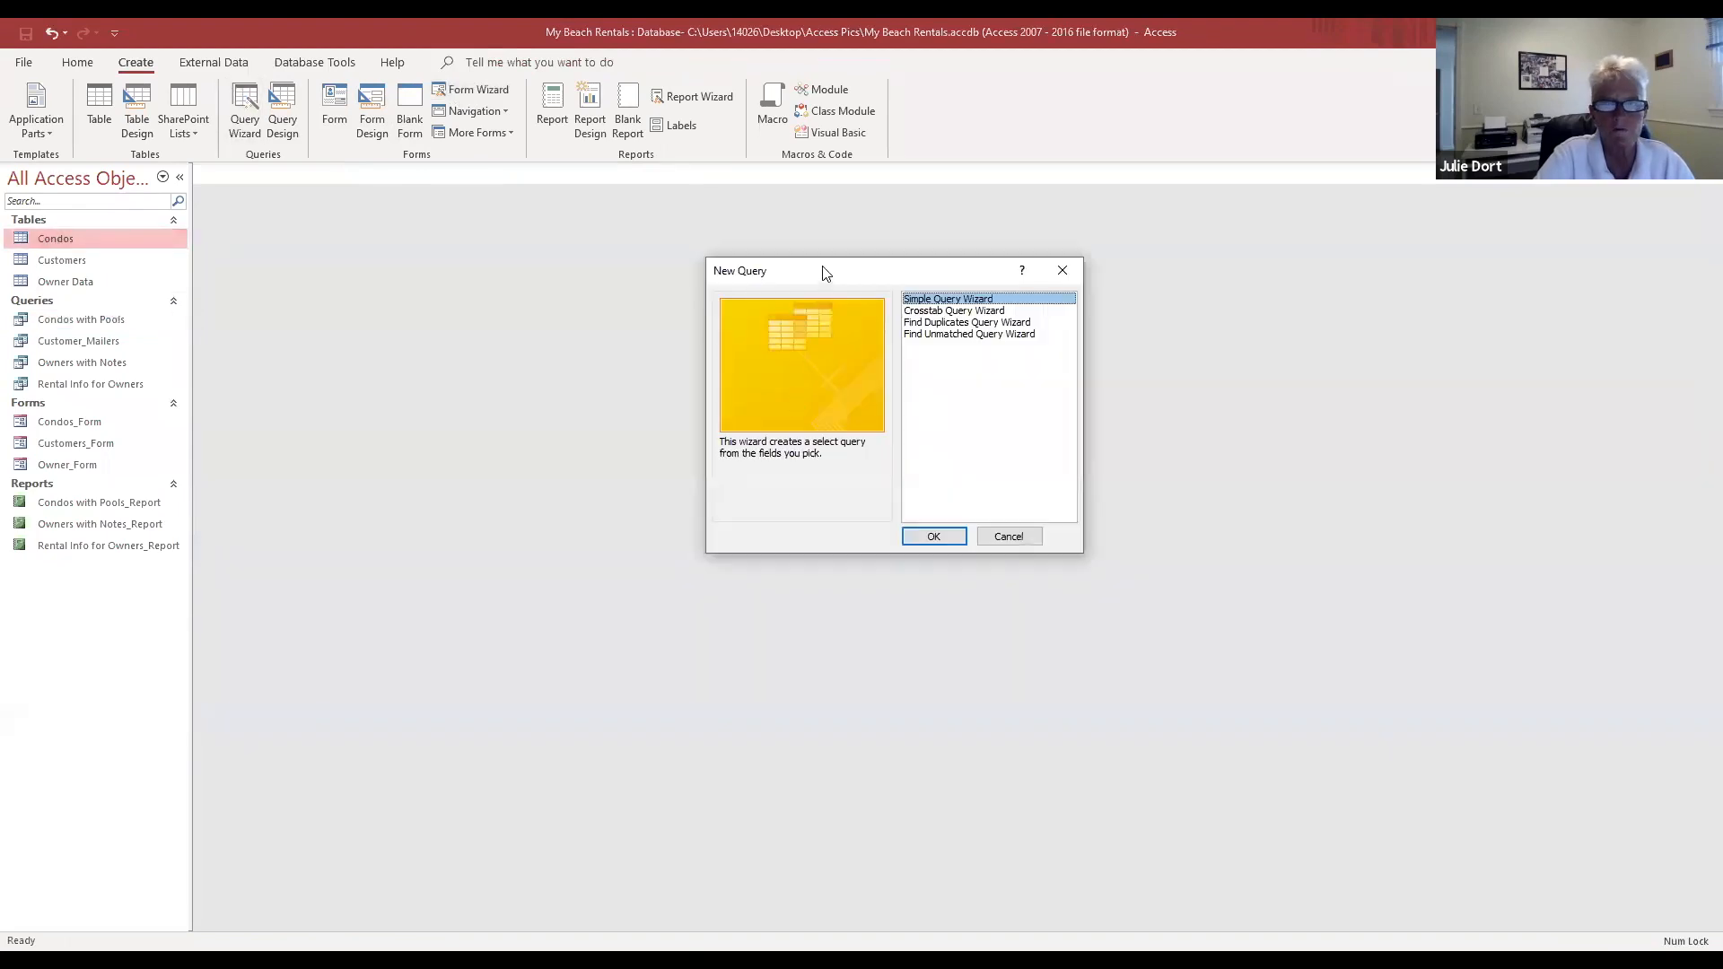
{"action": "left_click_drag", "start_coordinate": [771, 275], "coordinate": [459, 215]}
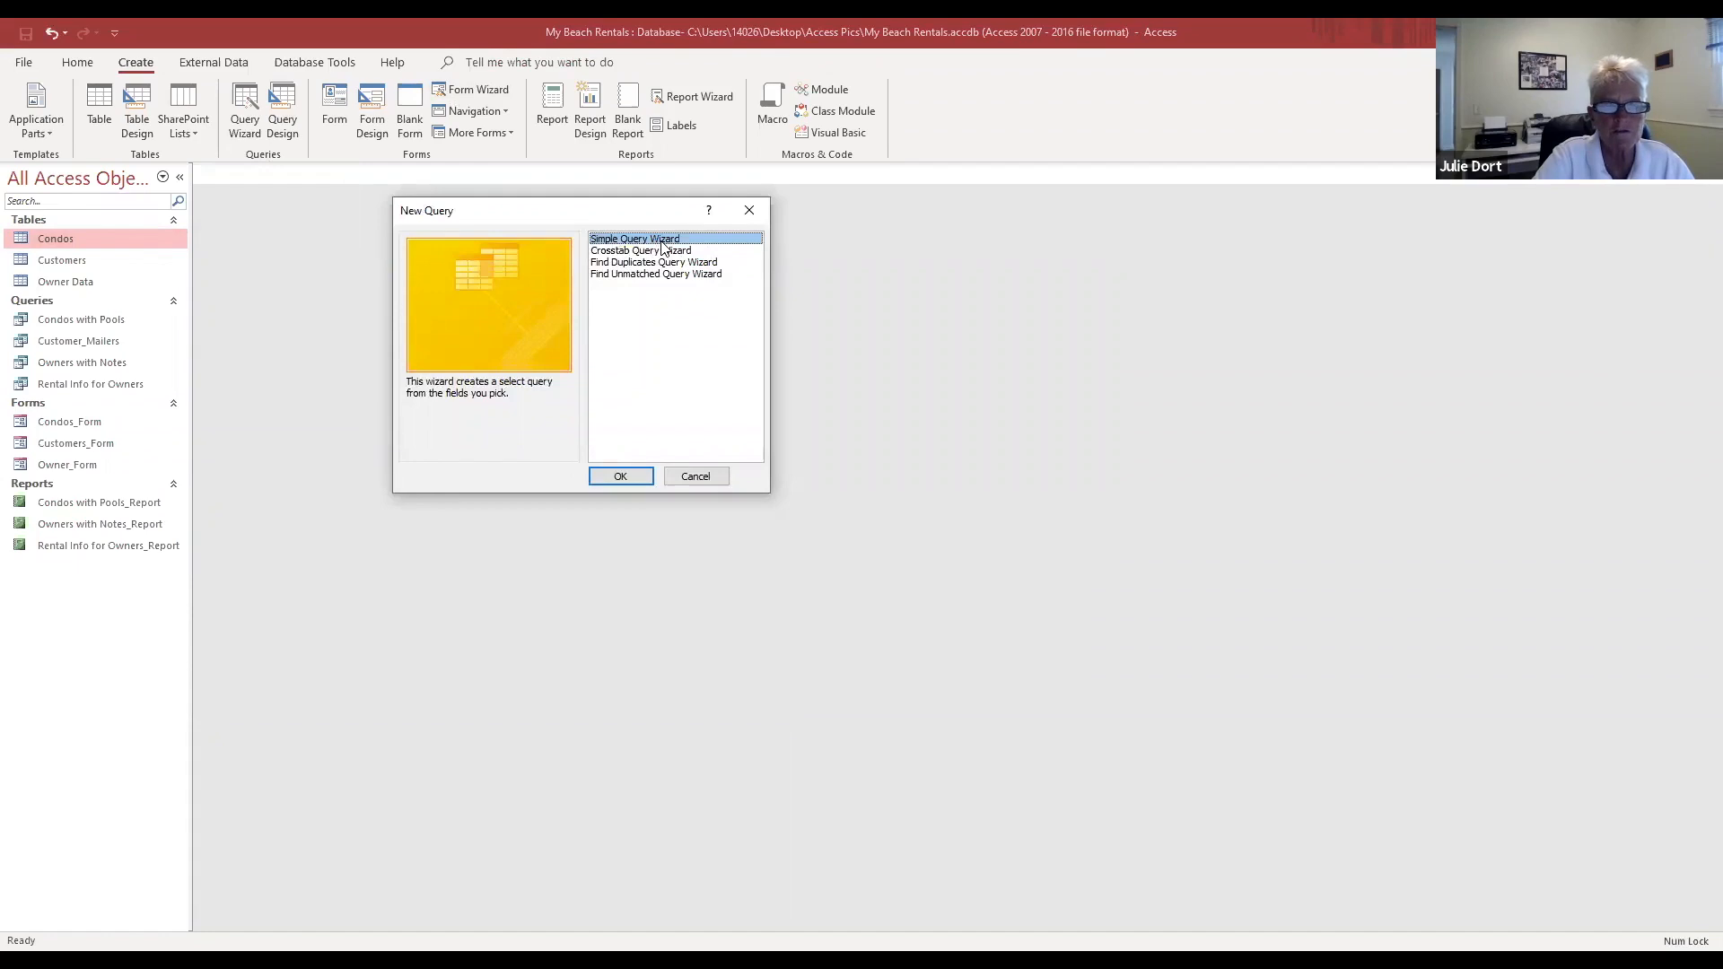
{"action": "left_click", "coordinate": [622, 479]}
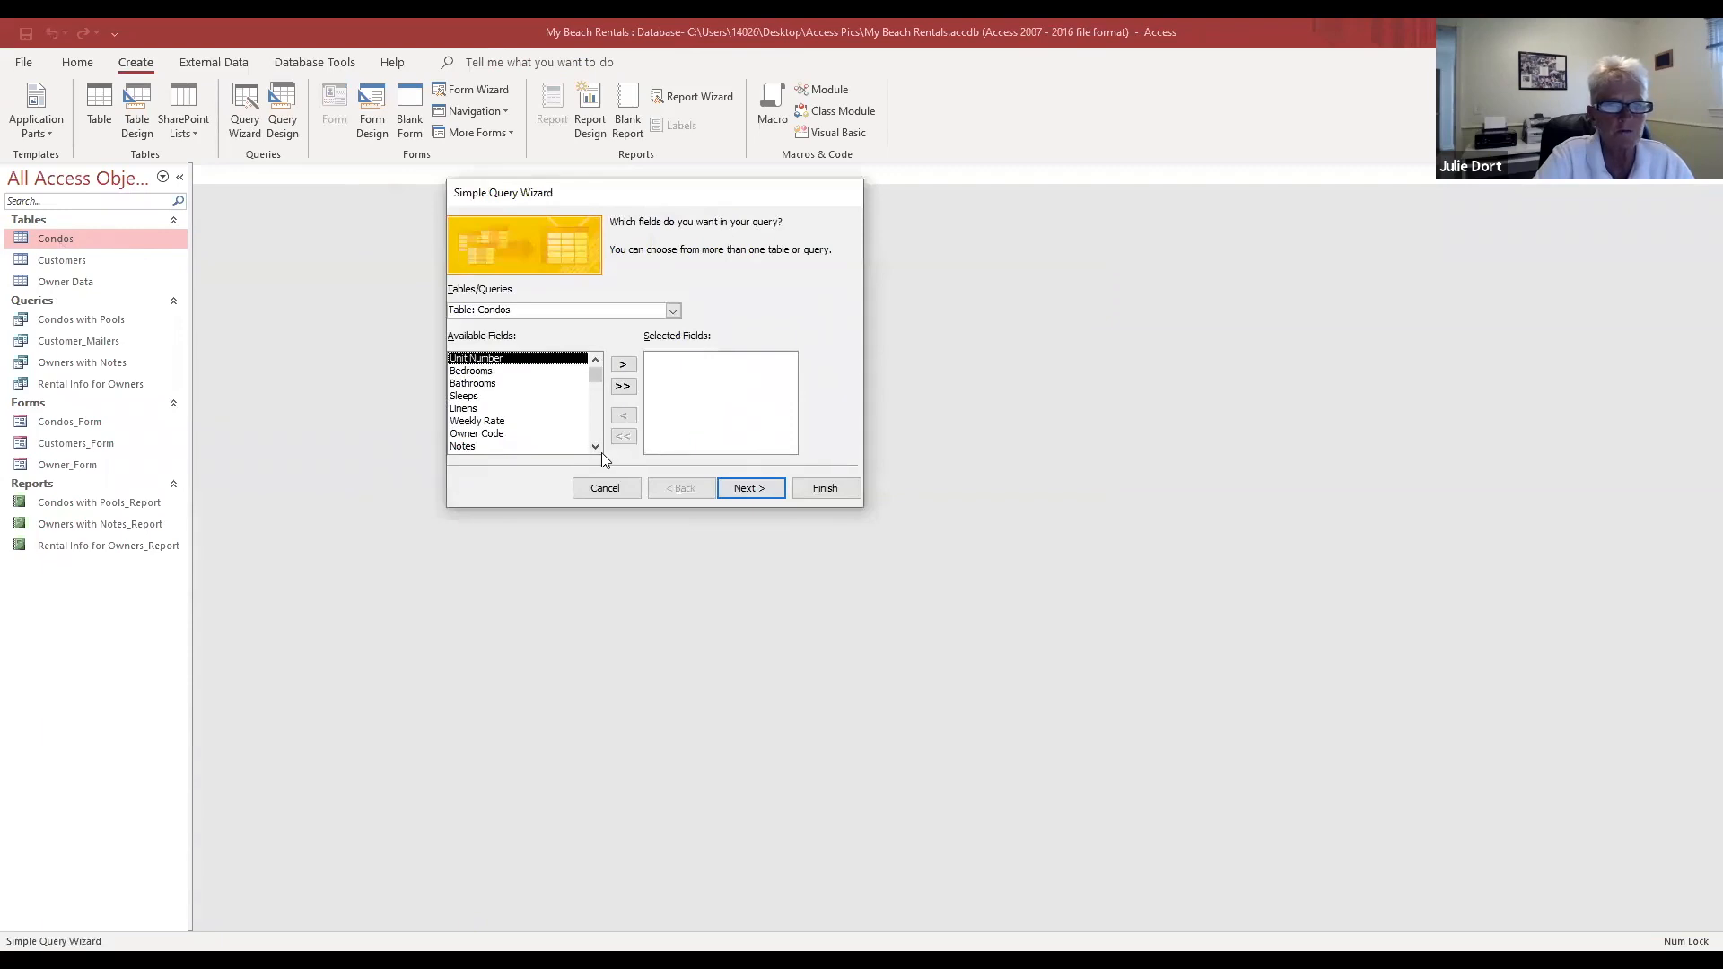
Step: Examine the available fields of the Condos and Customers tables, leaving Condos as the query's source
{"action": "left_click", "coordinate": [596, 446]}
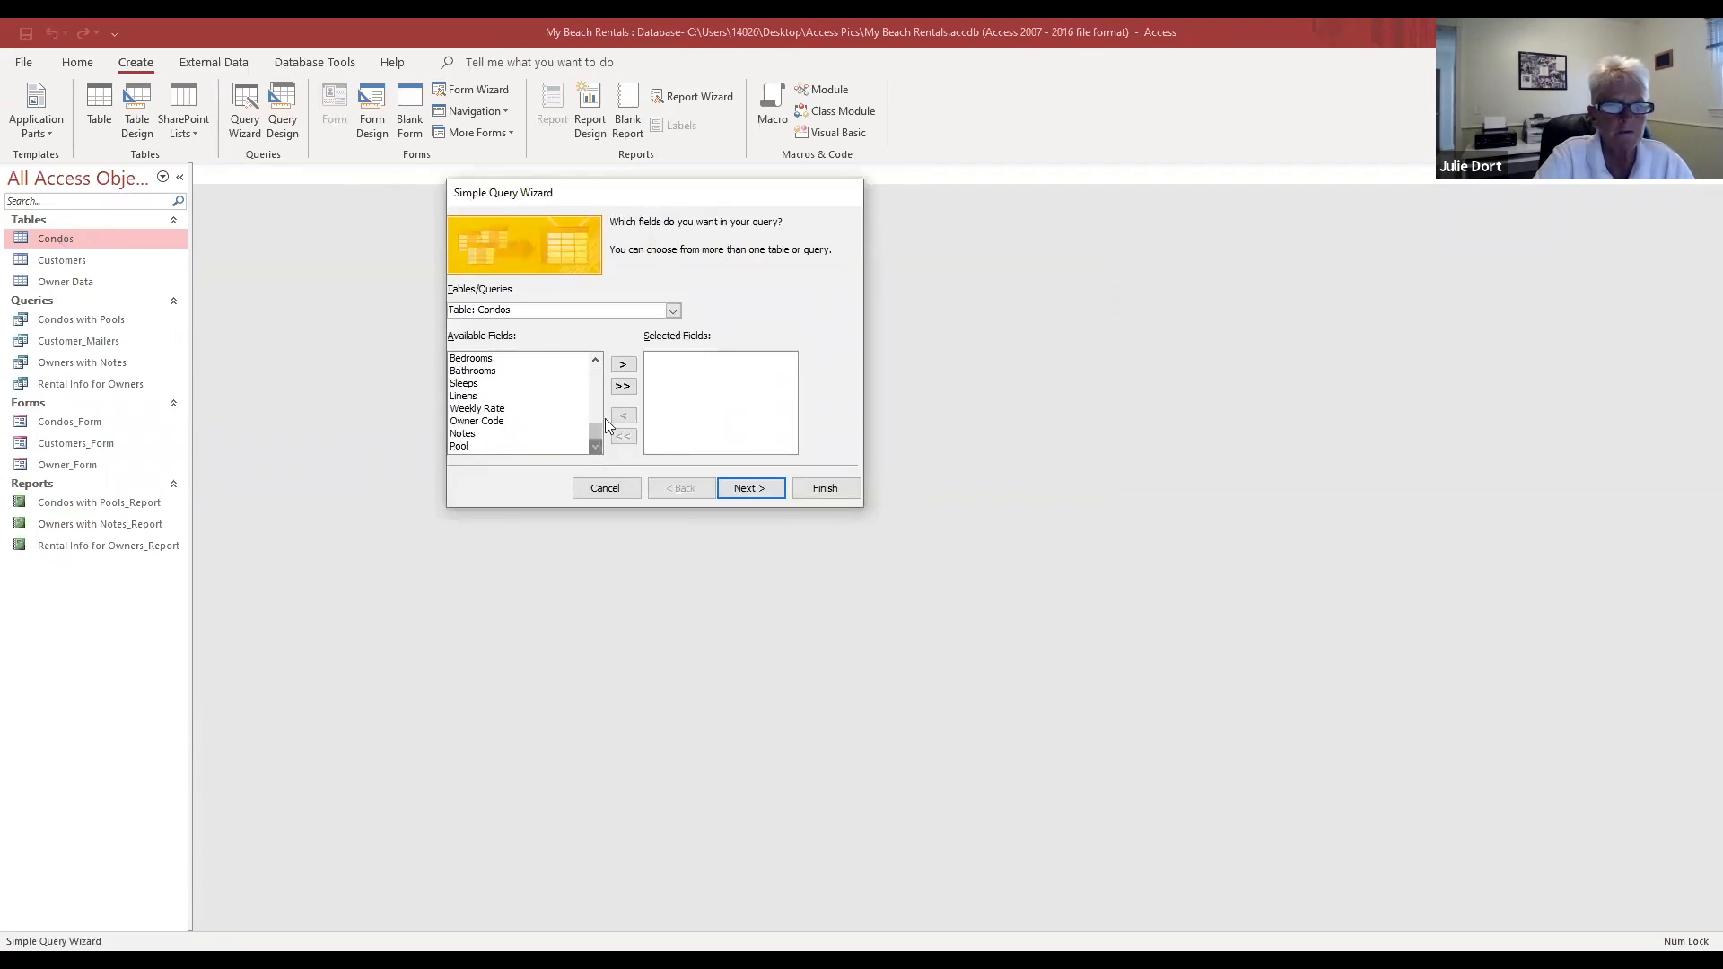
{"action": "left_click", "coordinate": [595, 359]}
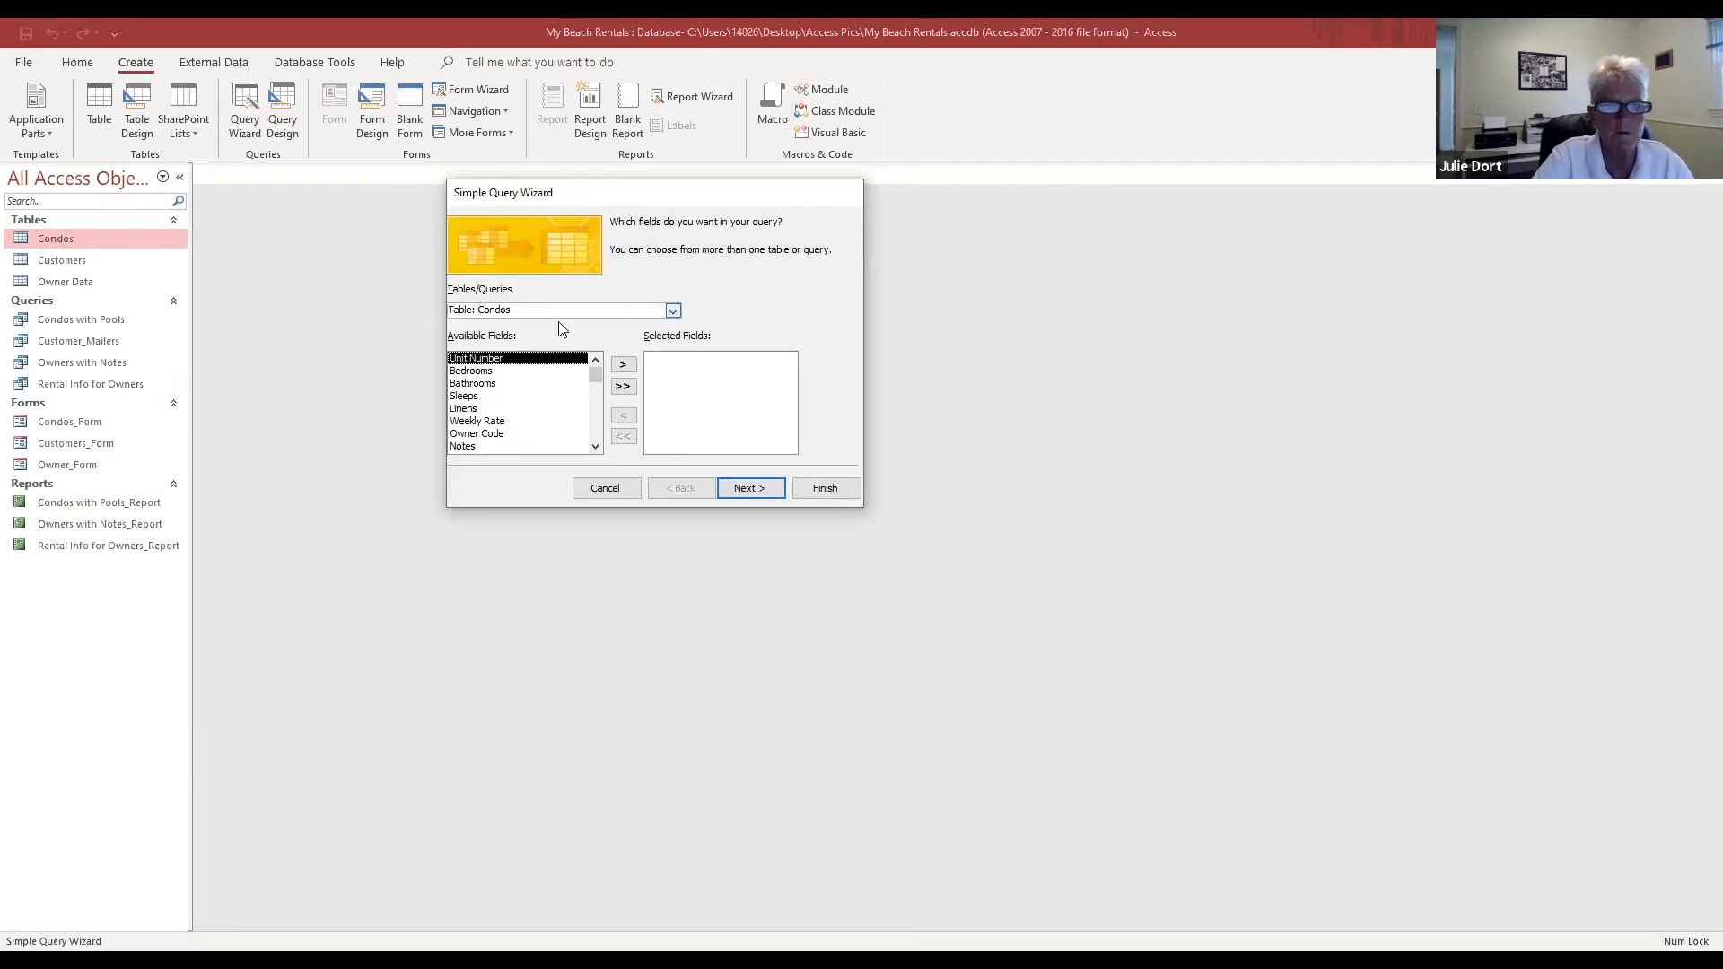
{"action": "left_click", "coordinate": [673, 311]}
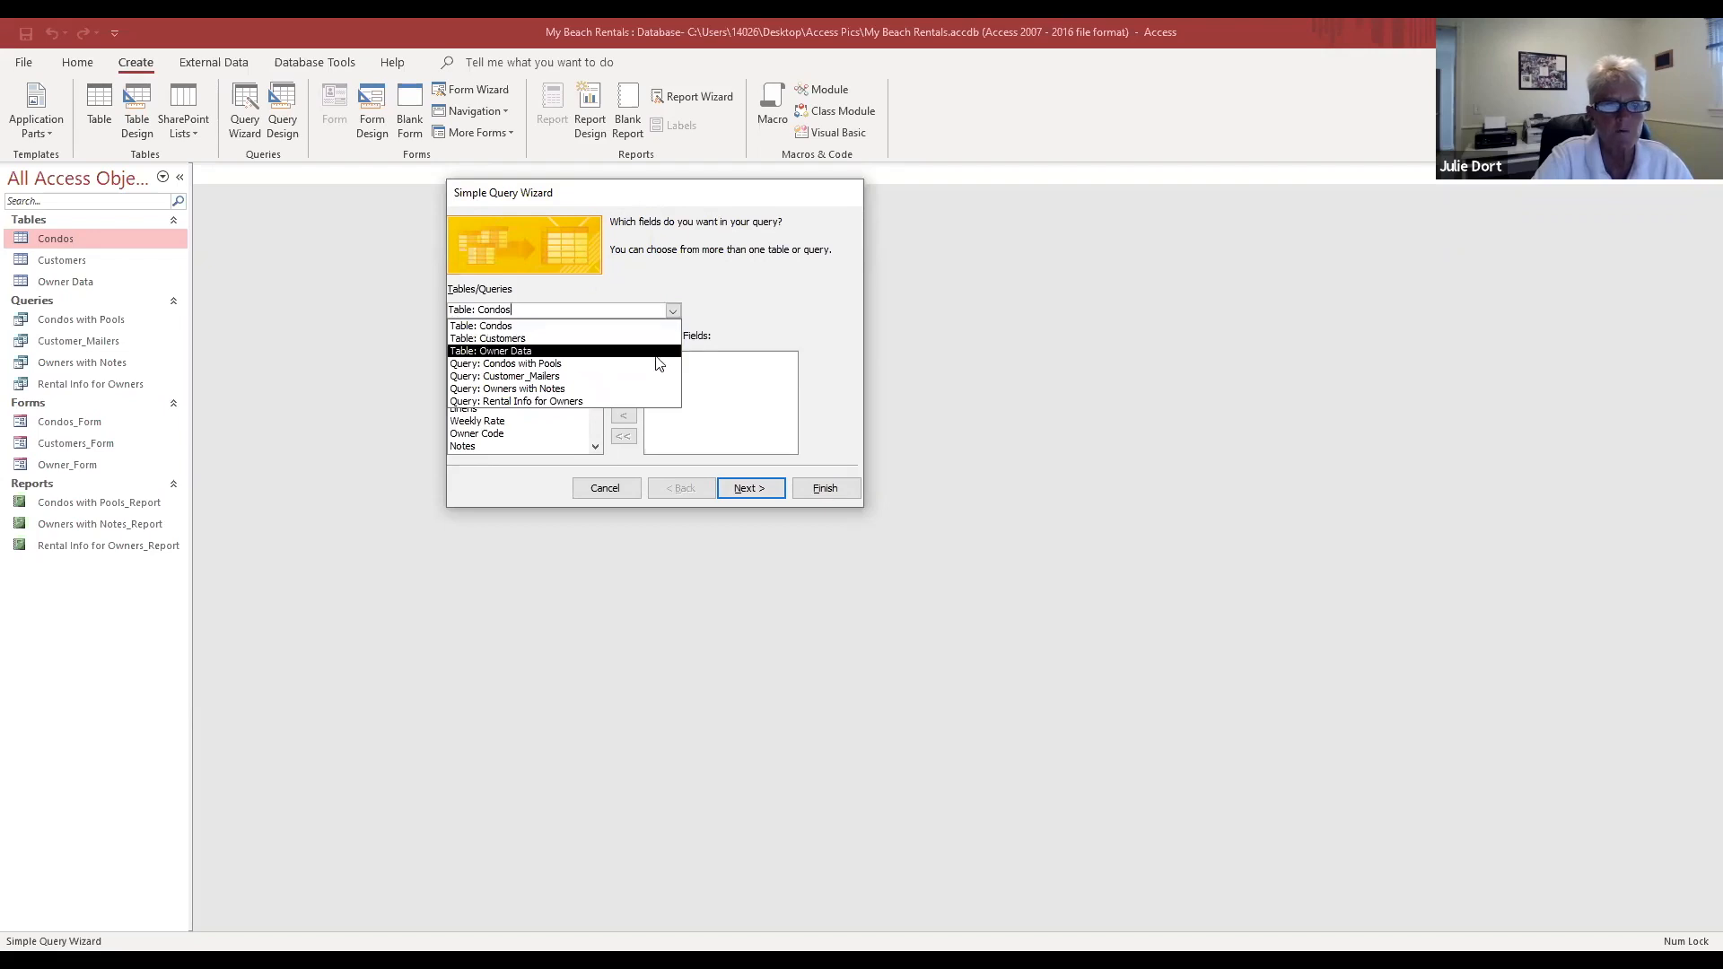
{"action": "left_click", "coordinate": [658, 340]}
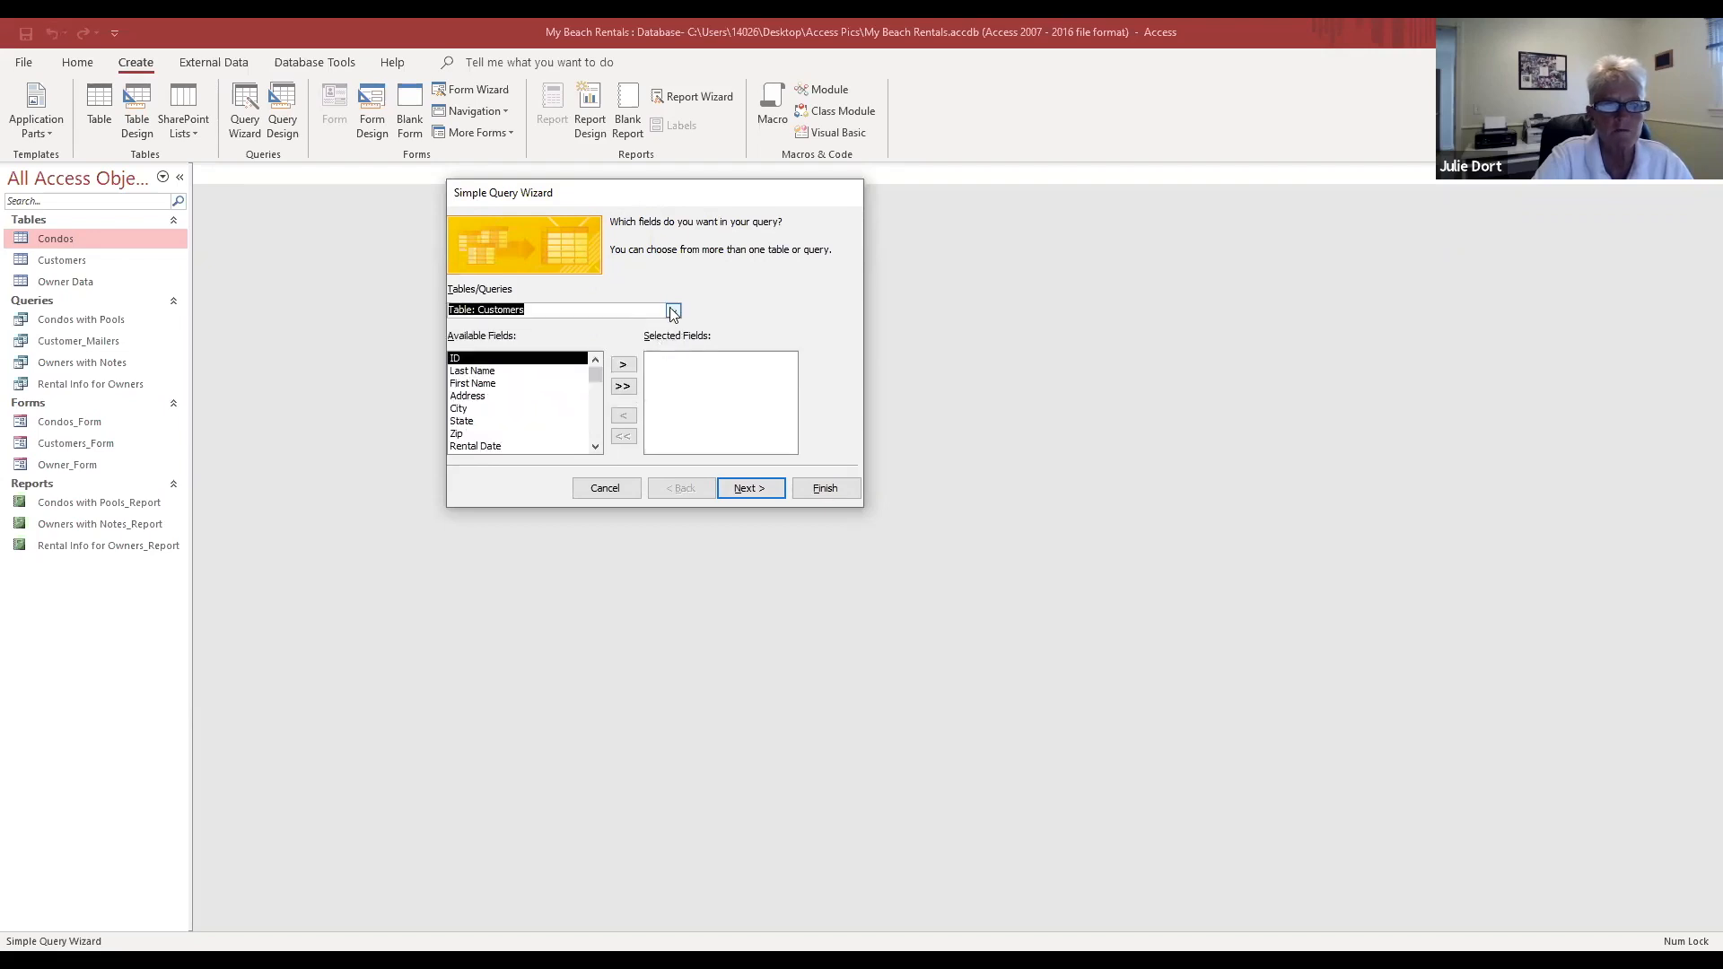
{"action": "left_click", "coordinate": [673, 311]}
{"action": "left_click", "coordinate": [637, 327]}
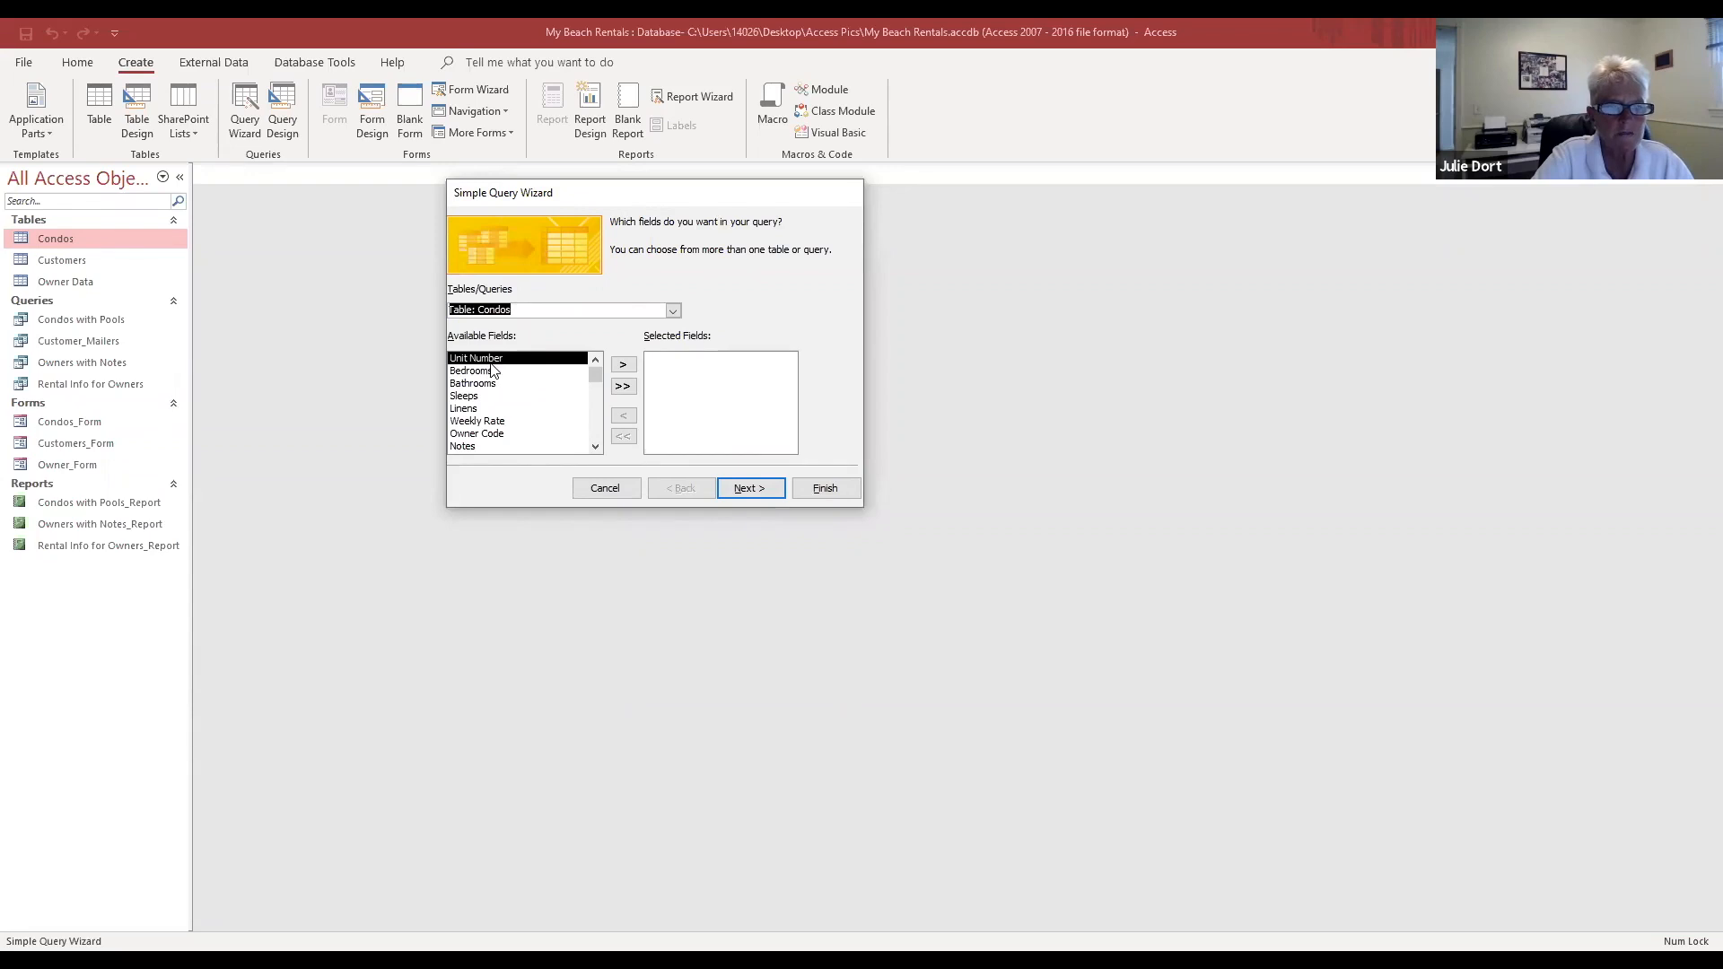
Step: Add the Condos fields Unit Number, Bedrooms, Bathrooms, Weekly Rate and Owner Code to the query
{"action": "left_click", "coordinate": [621, 367]}
{"action": "left_click", "coordinate": [624, 366]}
{"action": "left_click", "coordinate": [624, 368]}
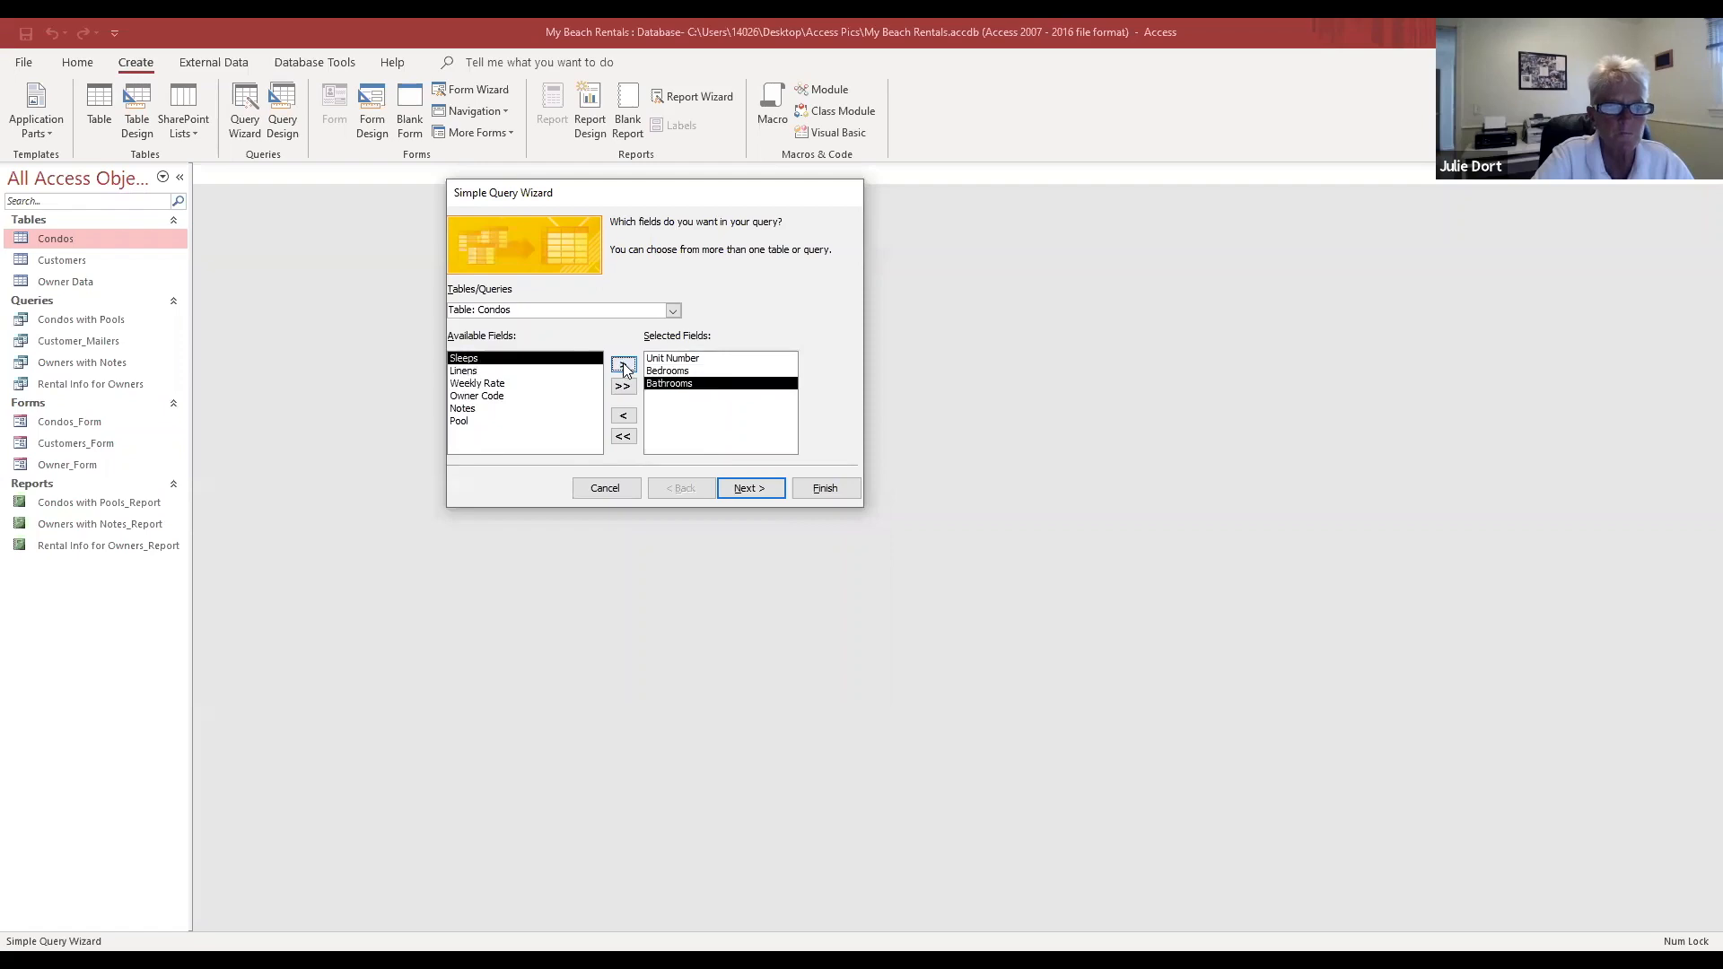
{"action": "left_click", "coordinate": [548, 386]}
{"action": "left_click", "coordinate": [622, 365]}
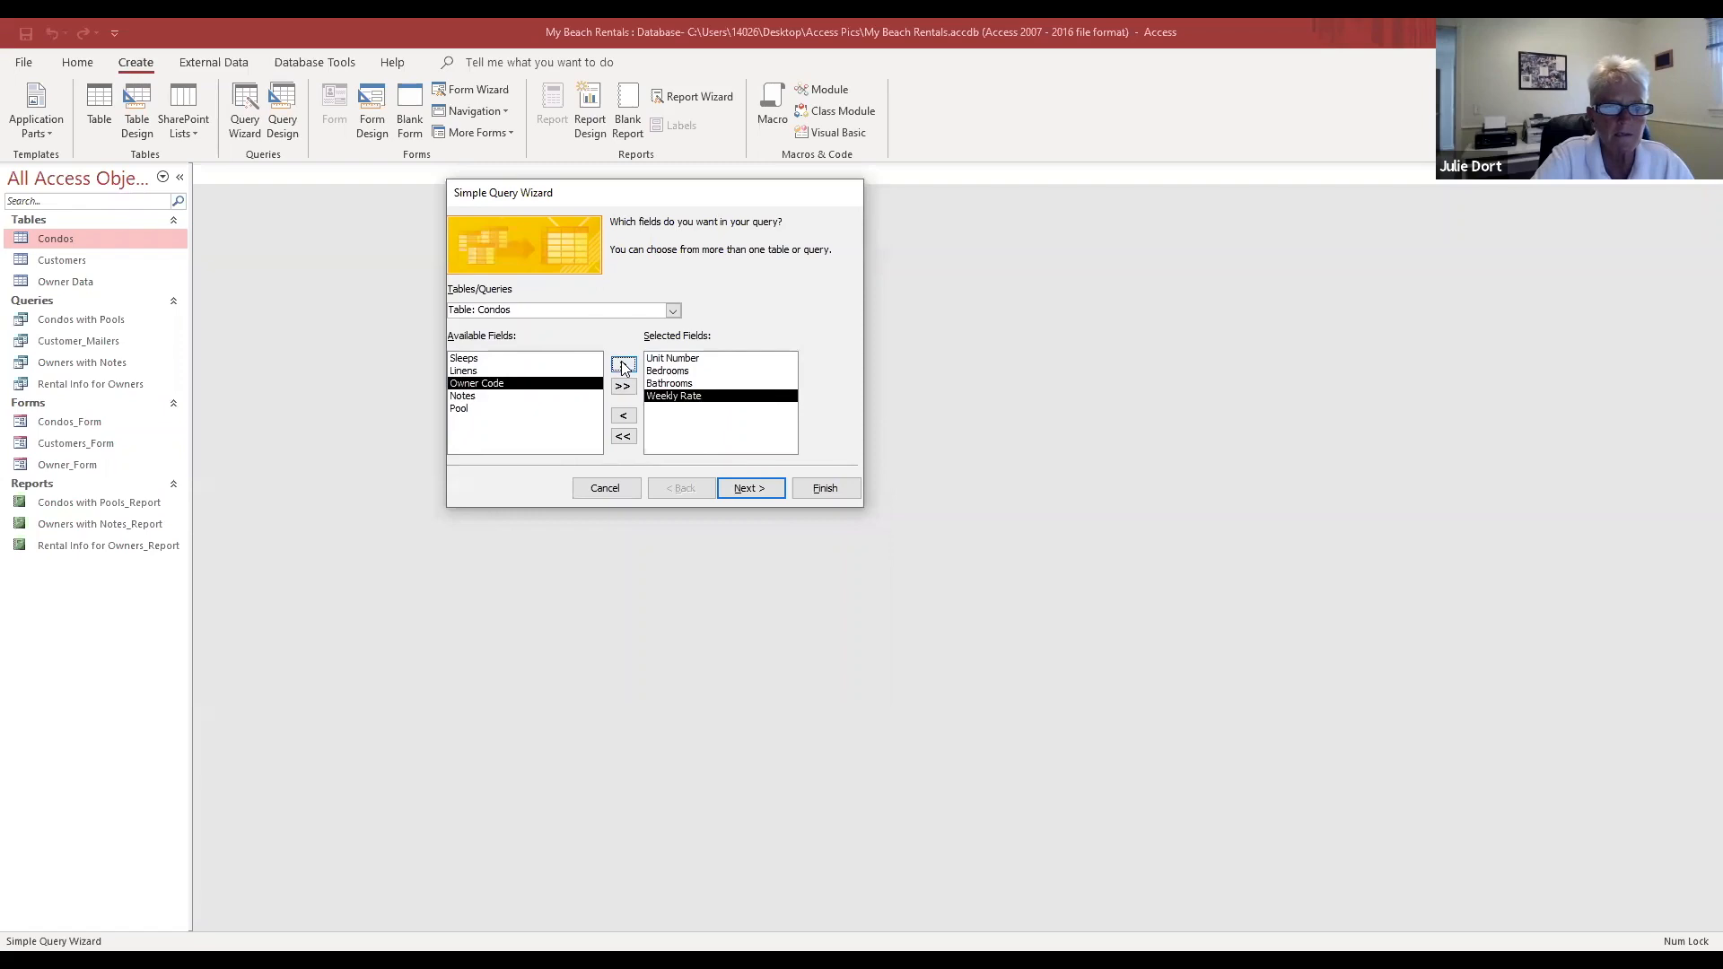
{"action": "left_click", "coordinate": [624, 368]}
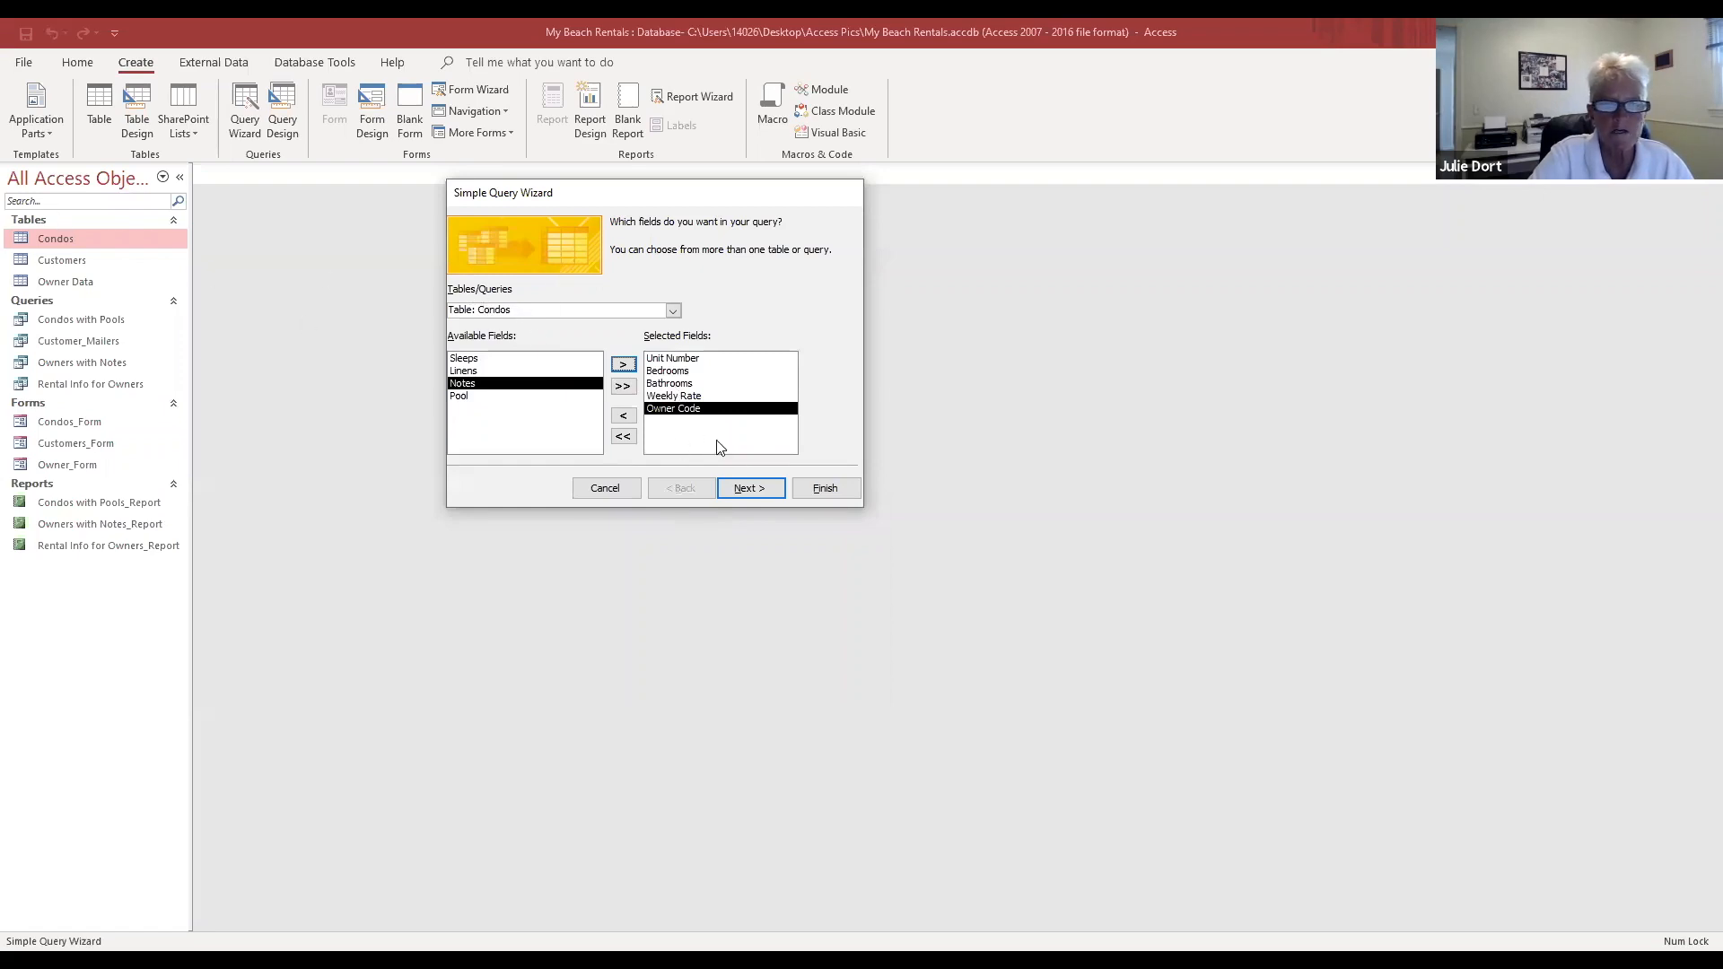
Step: Finish it as a detail query titled Condos Query and open it to view the information
{"action": "left_click", "coordinate": [774, 488]}
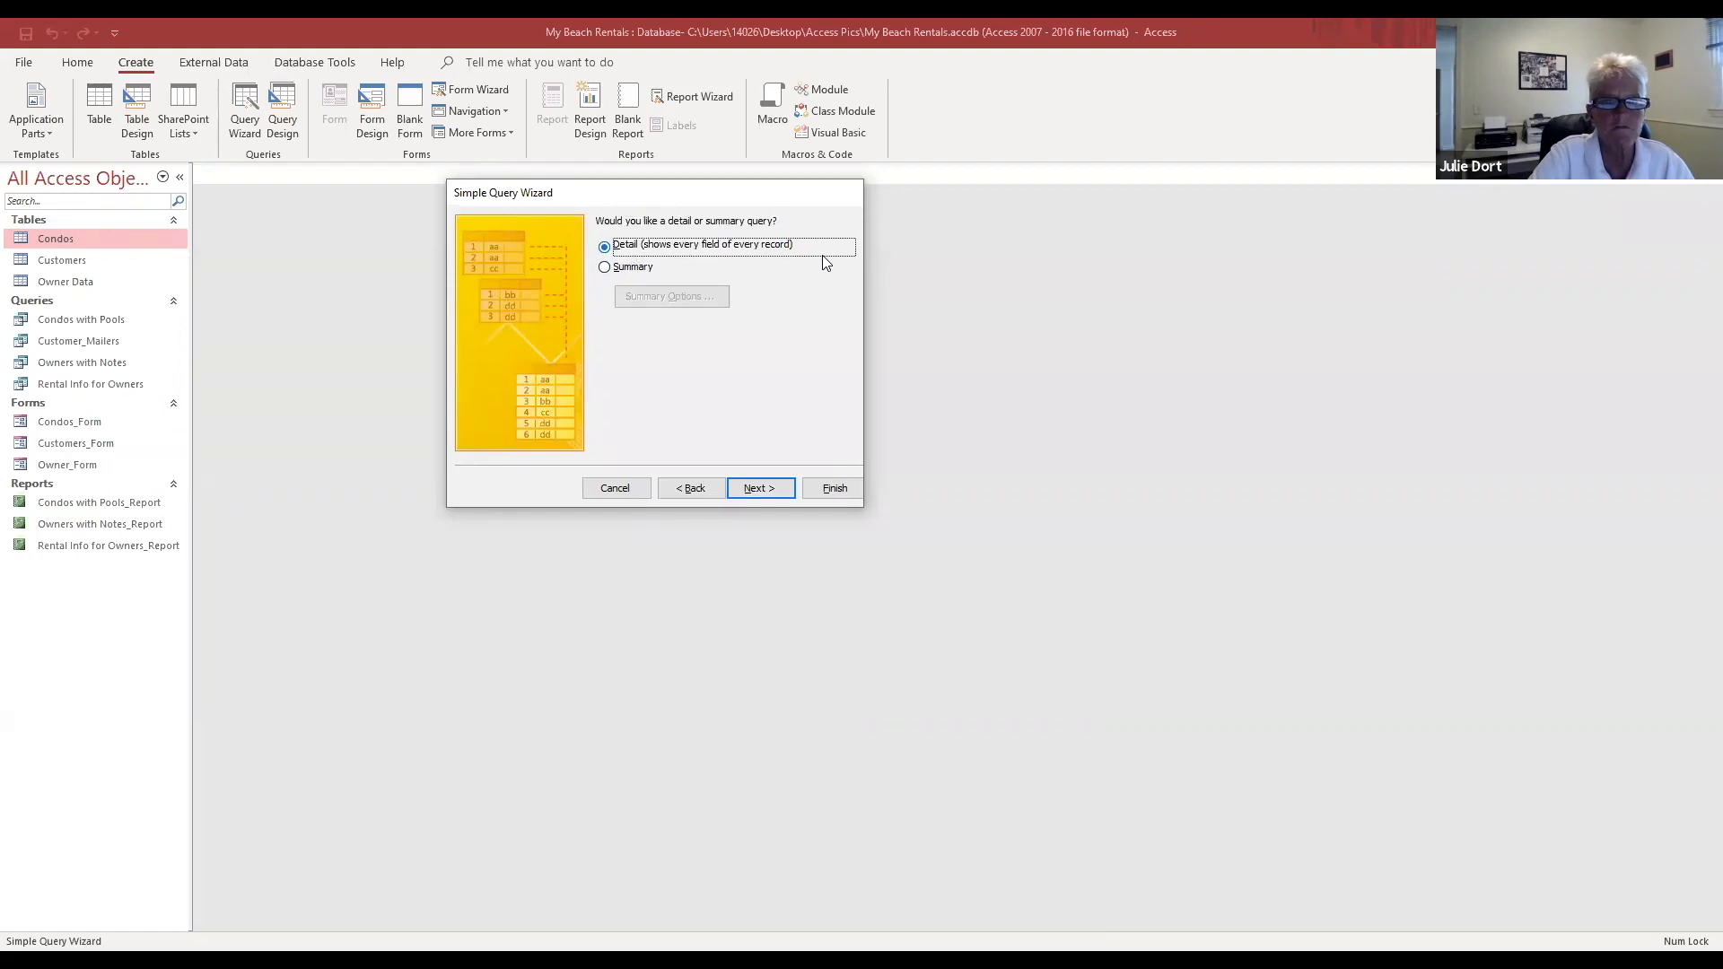
{"action": "left_click", "coordinate": [756, 490]}
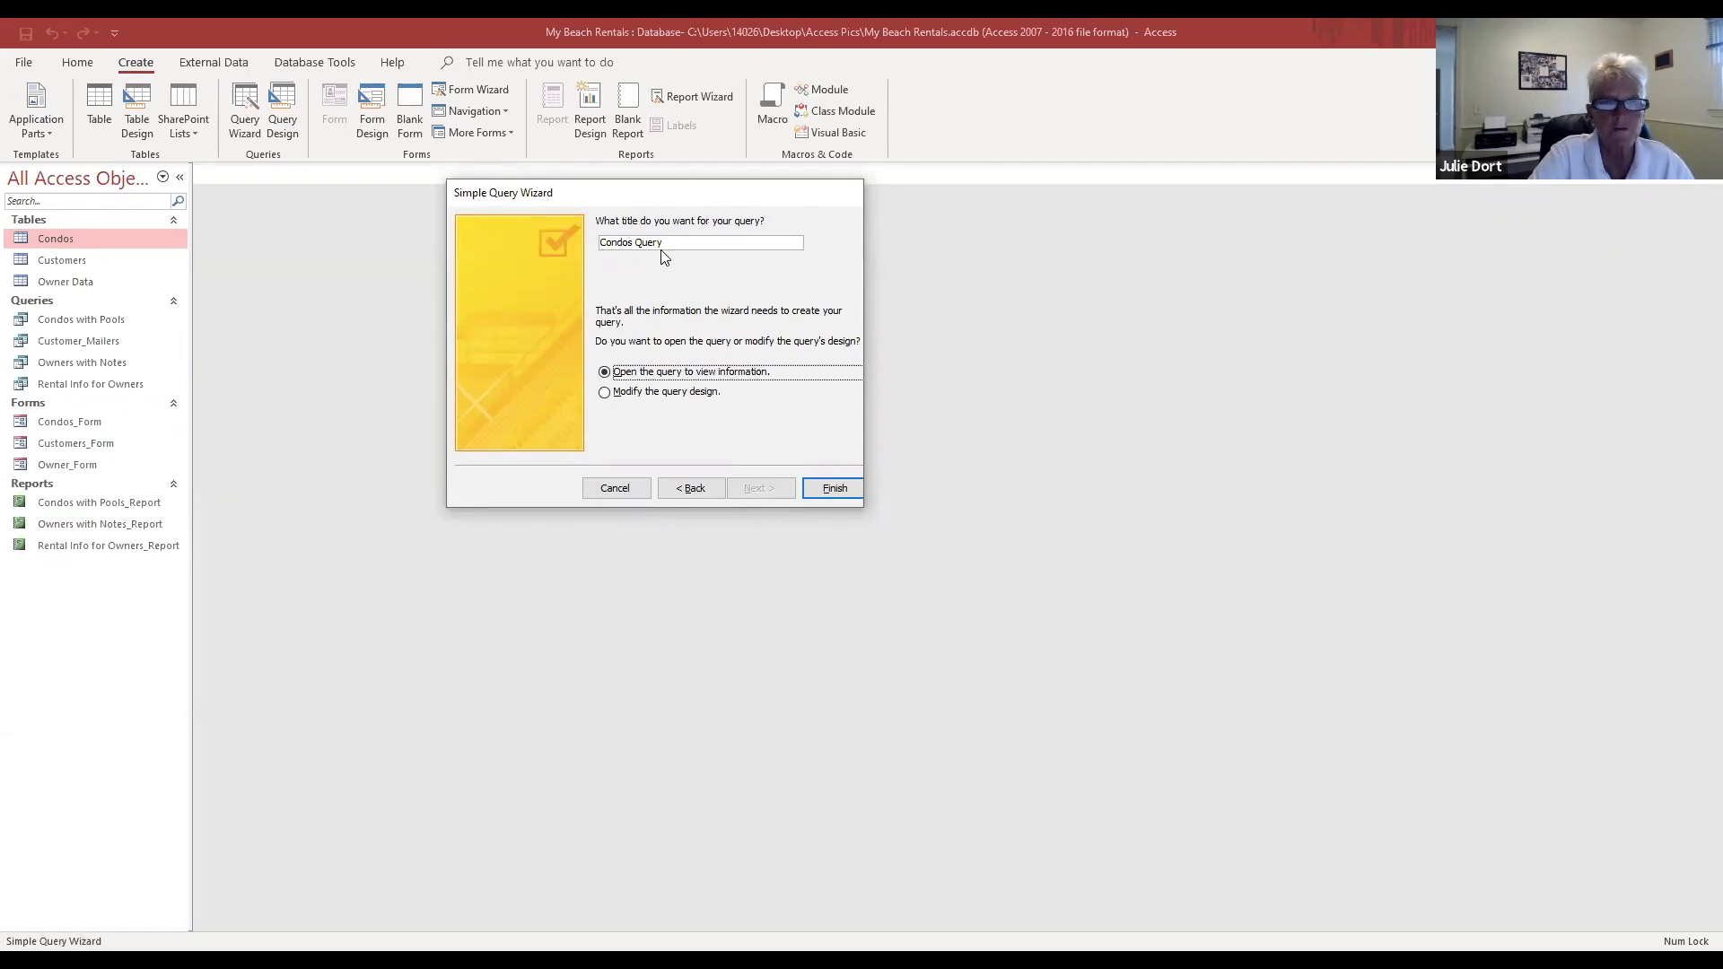
{"action": "left_click", "coordinate": [834, 489]}
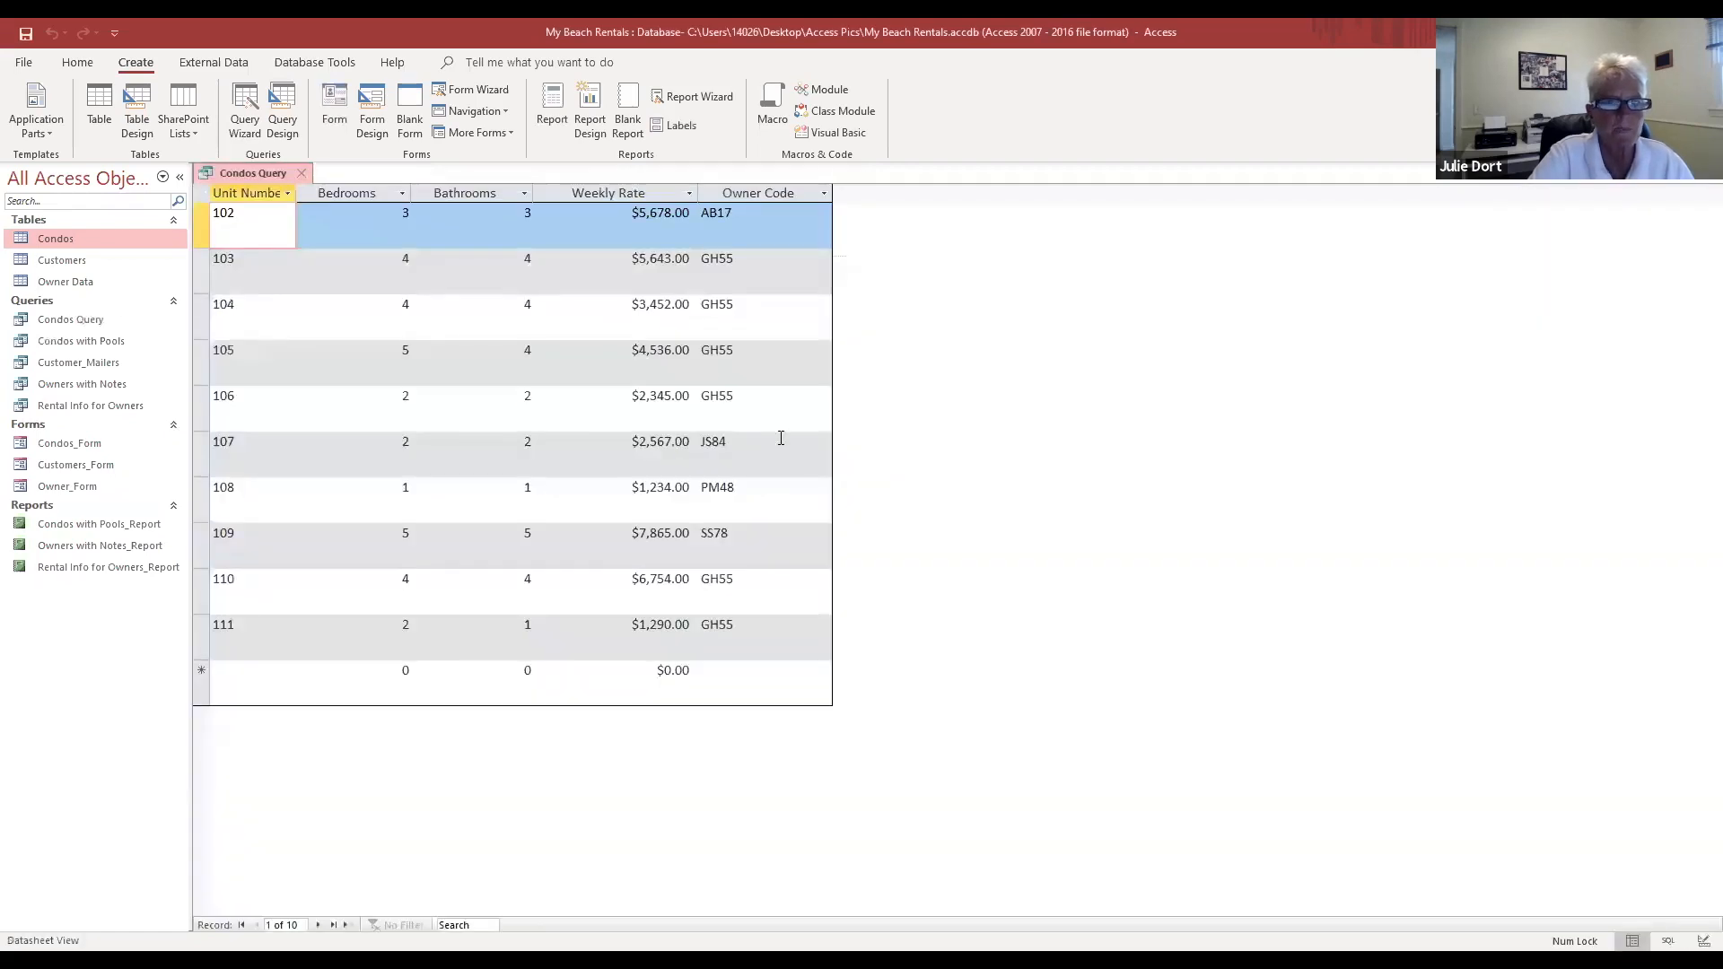
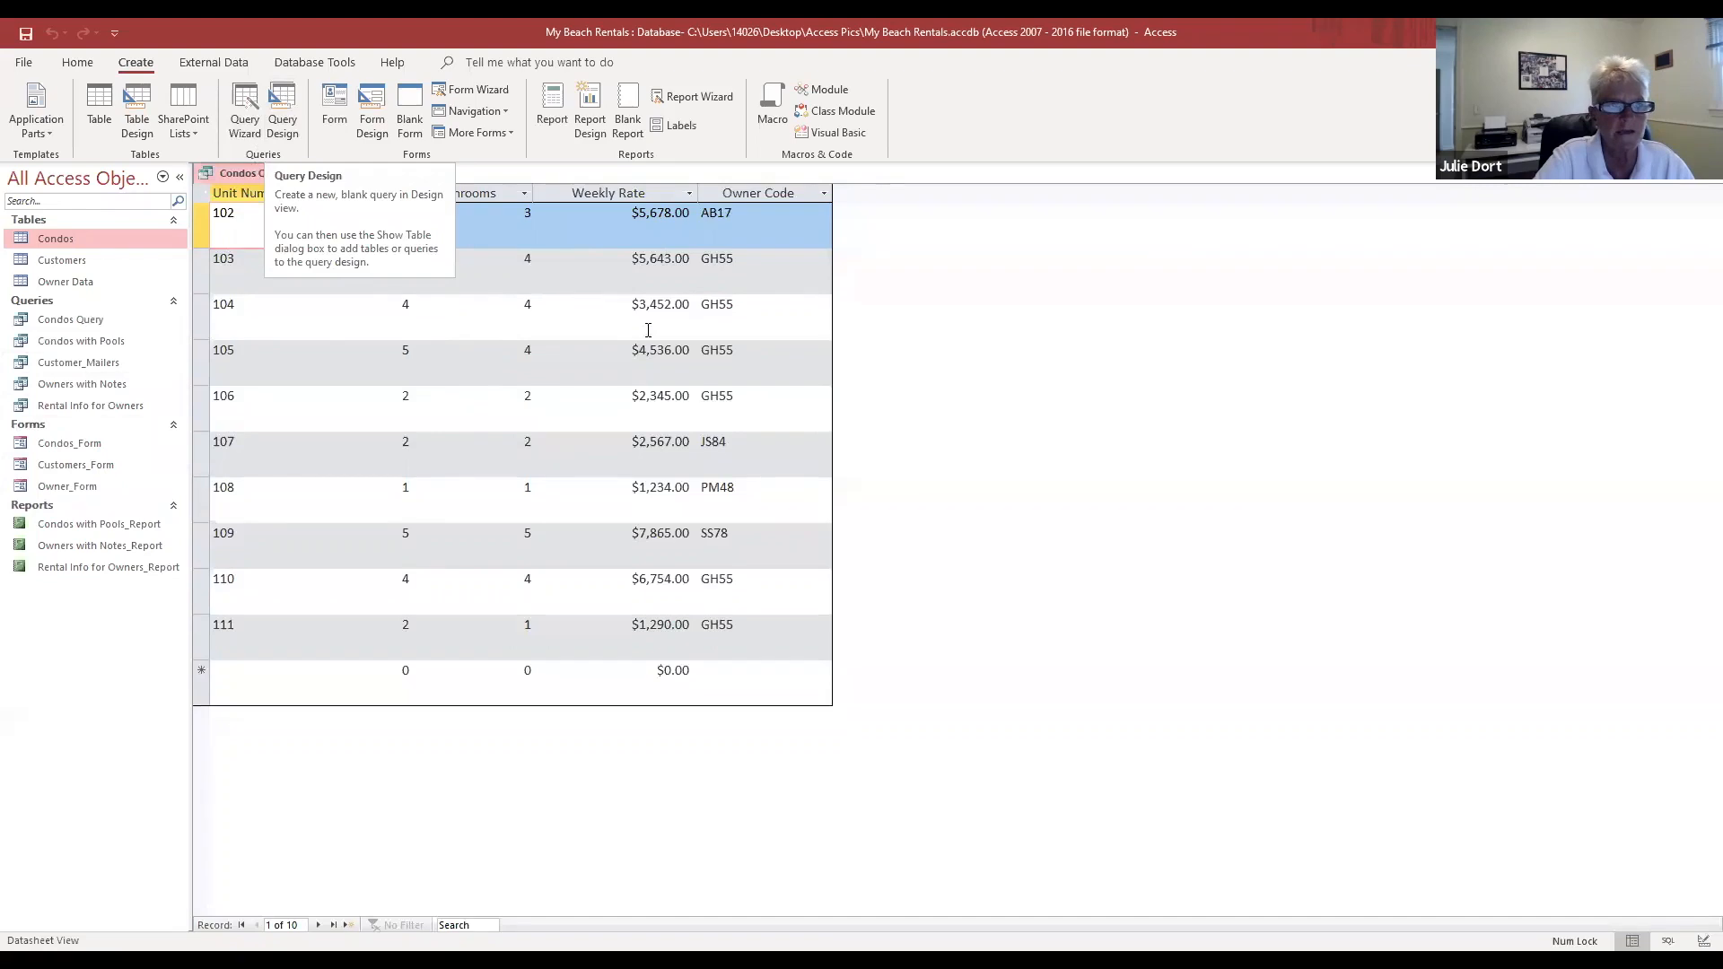
Step: Close the Condos Query datasheet
{"action": "right_click", "coordinate": [267, 179]}
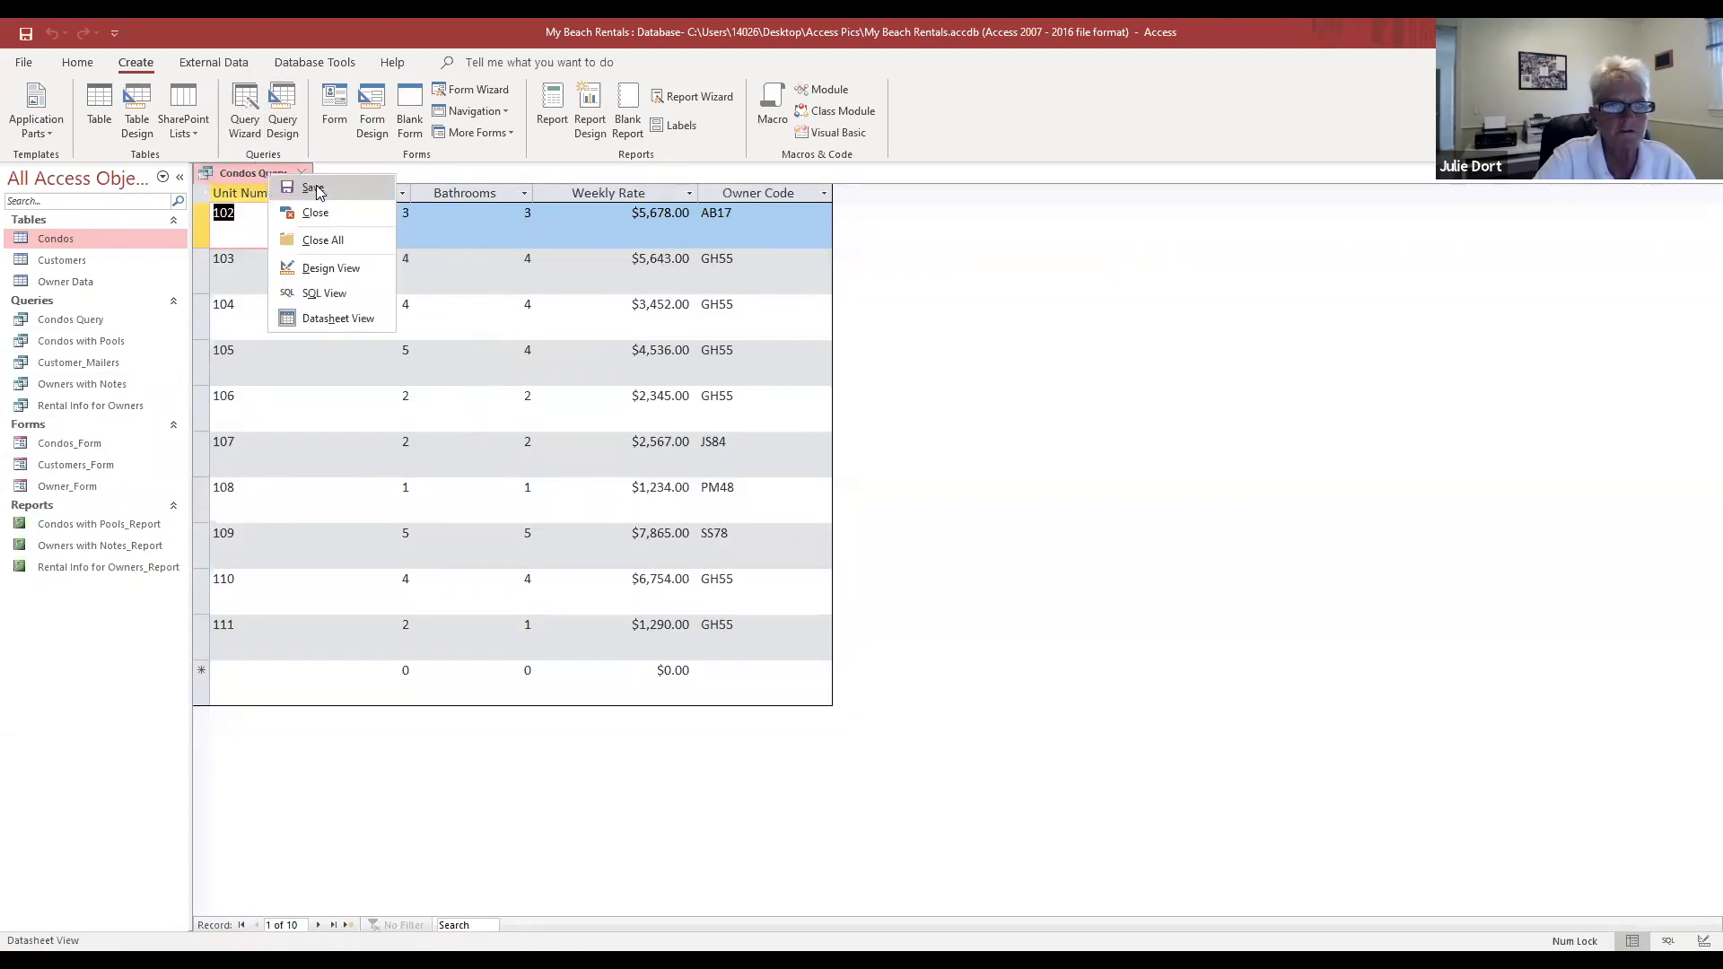
{"action": "left_click", "coordinate": [647, 244]}
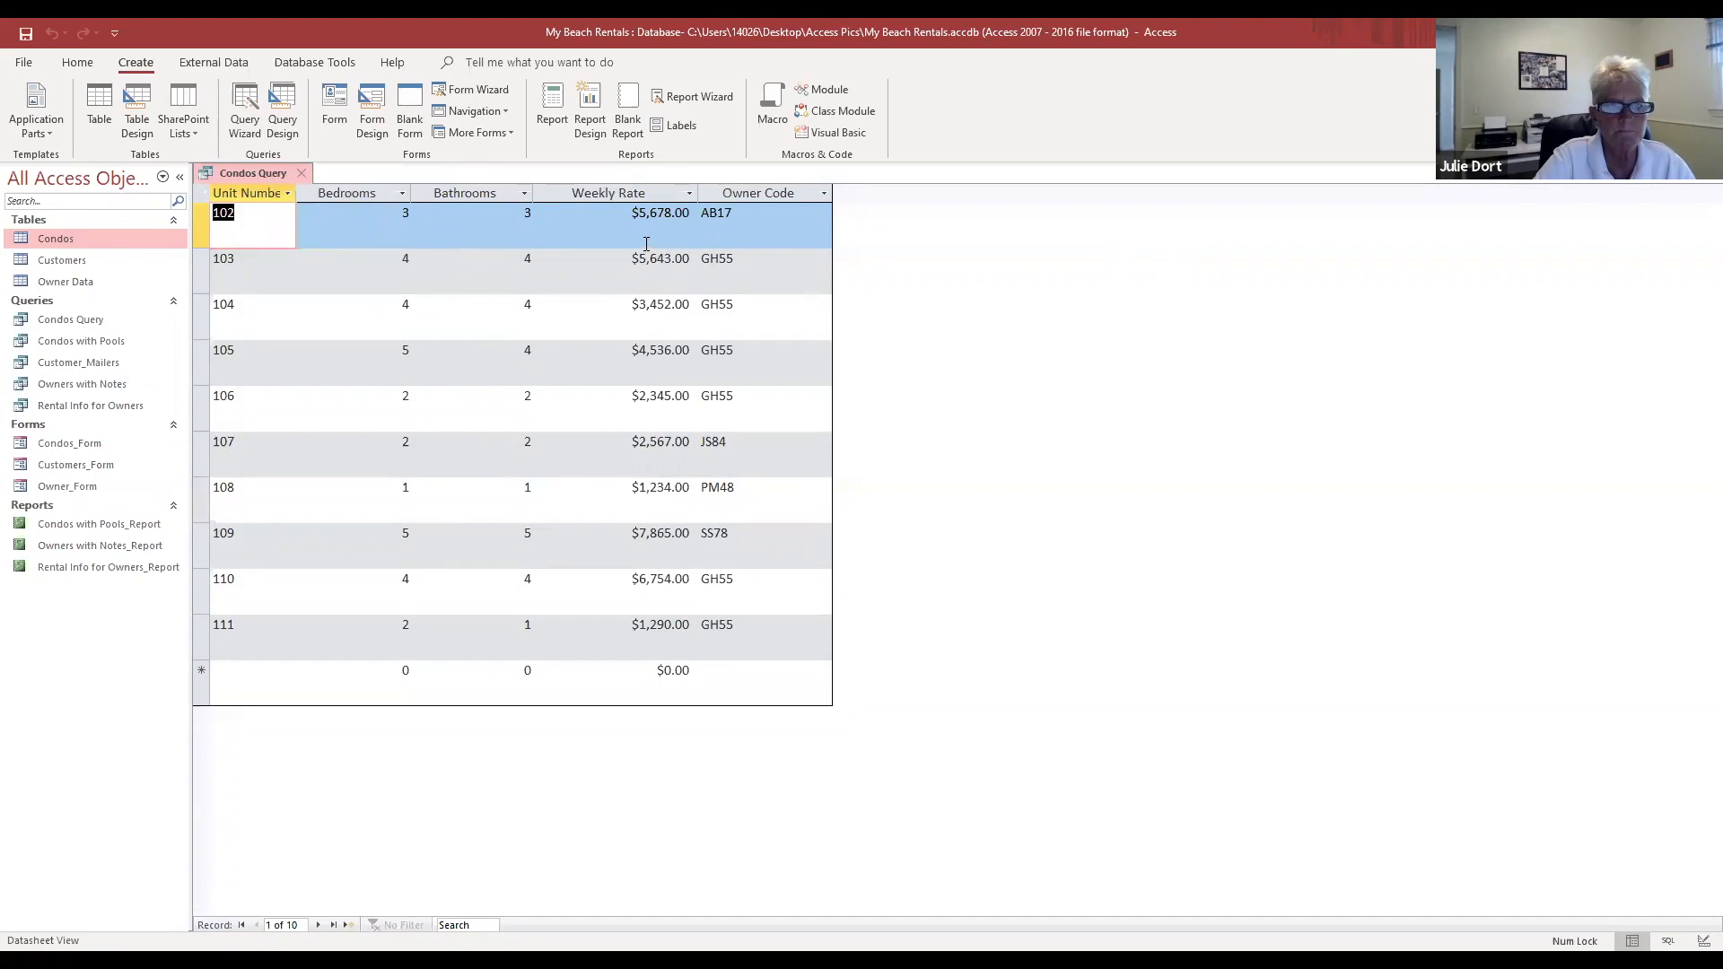
{"action": "left_click", "coordinate": [299, 172]}
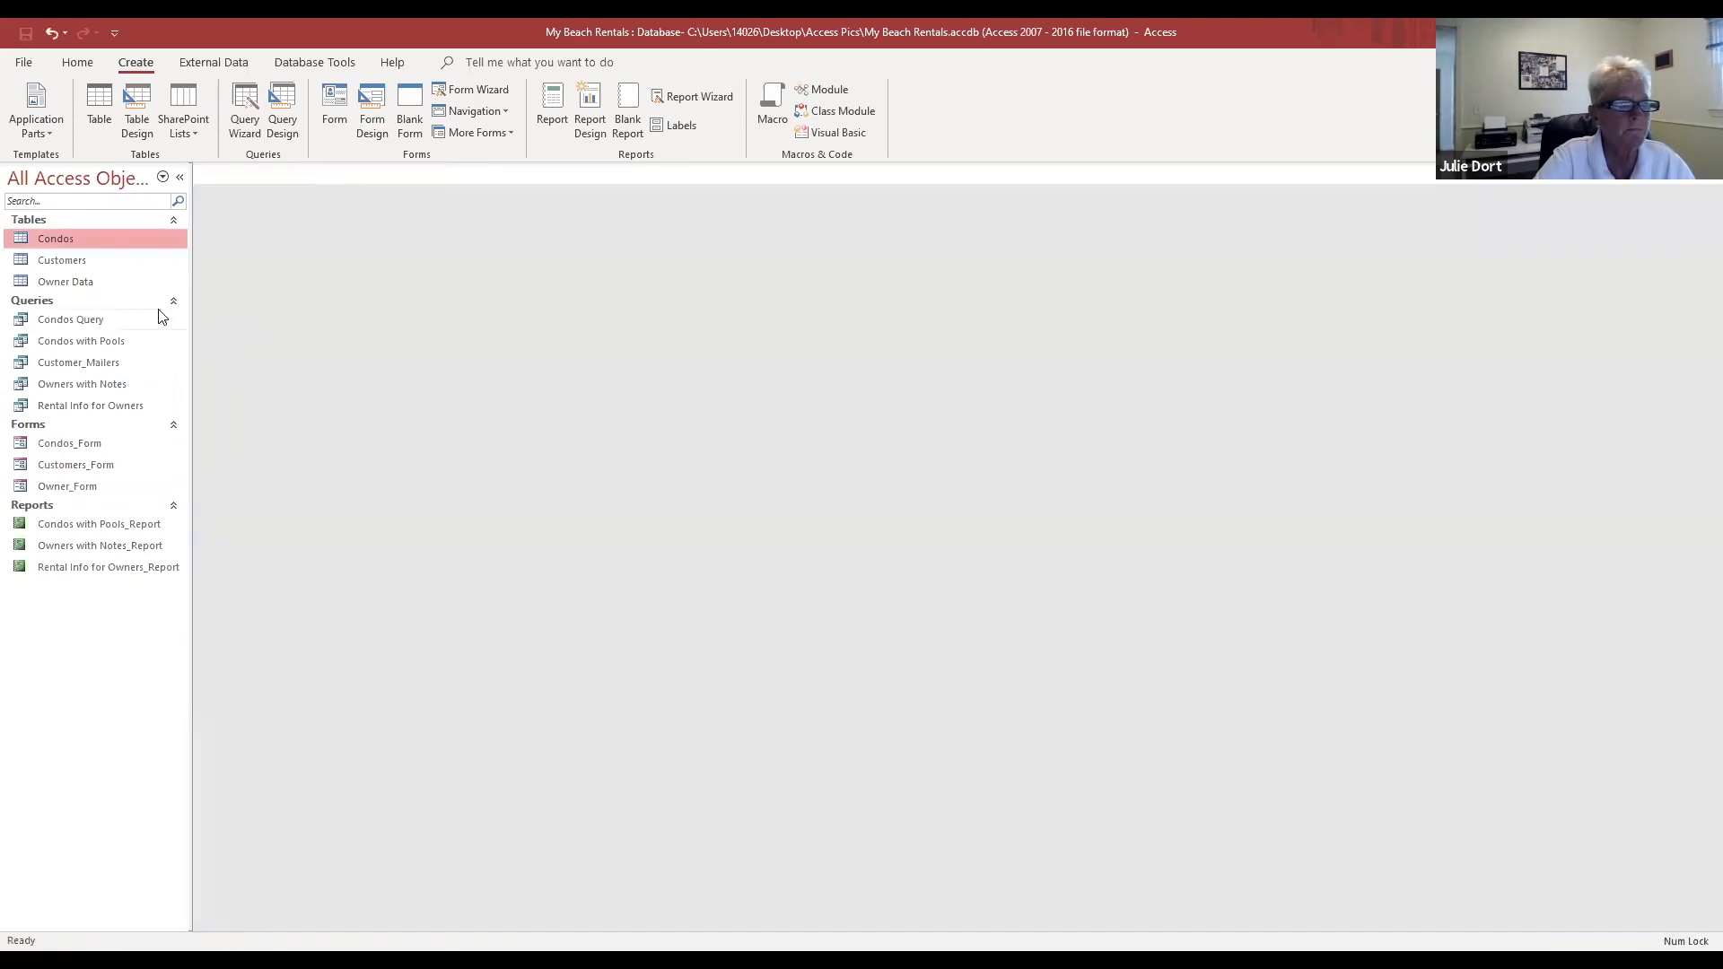
Step: Start another Simple Query Wizard query and choose the Customers table as its field source
{"action": "left_click", "coordinate": [242, 95]}
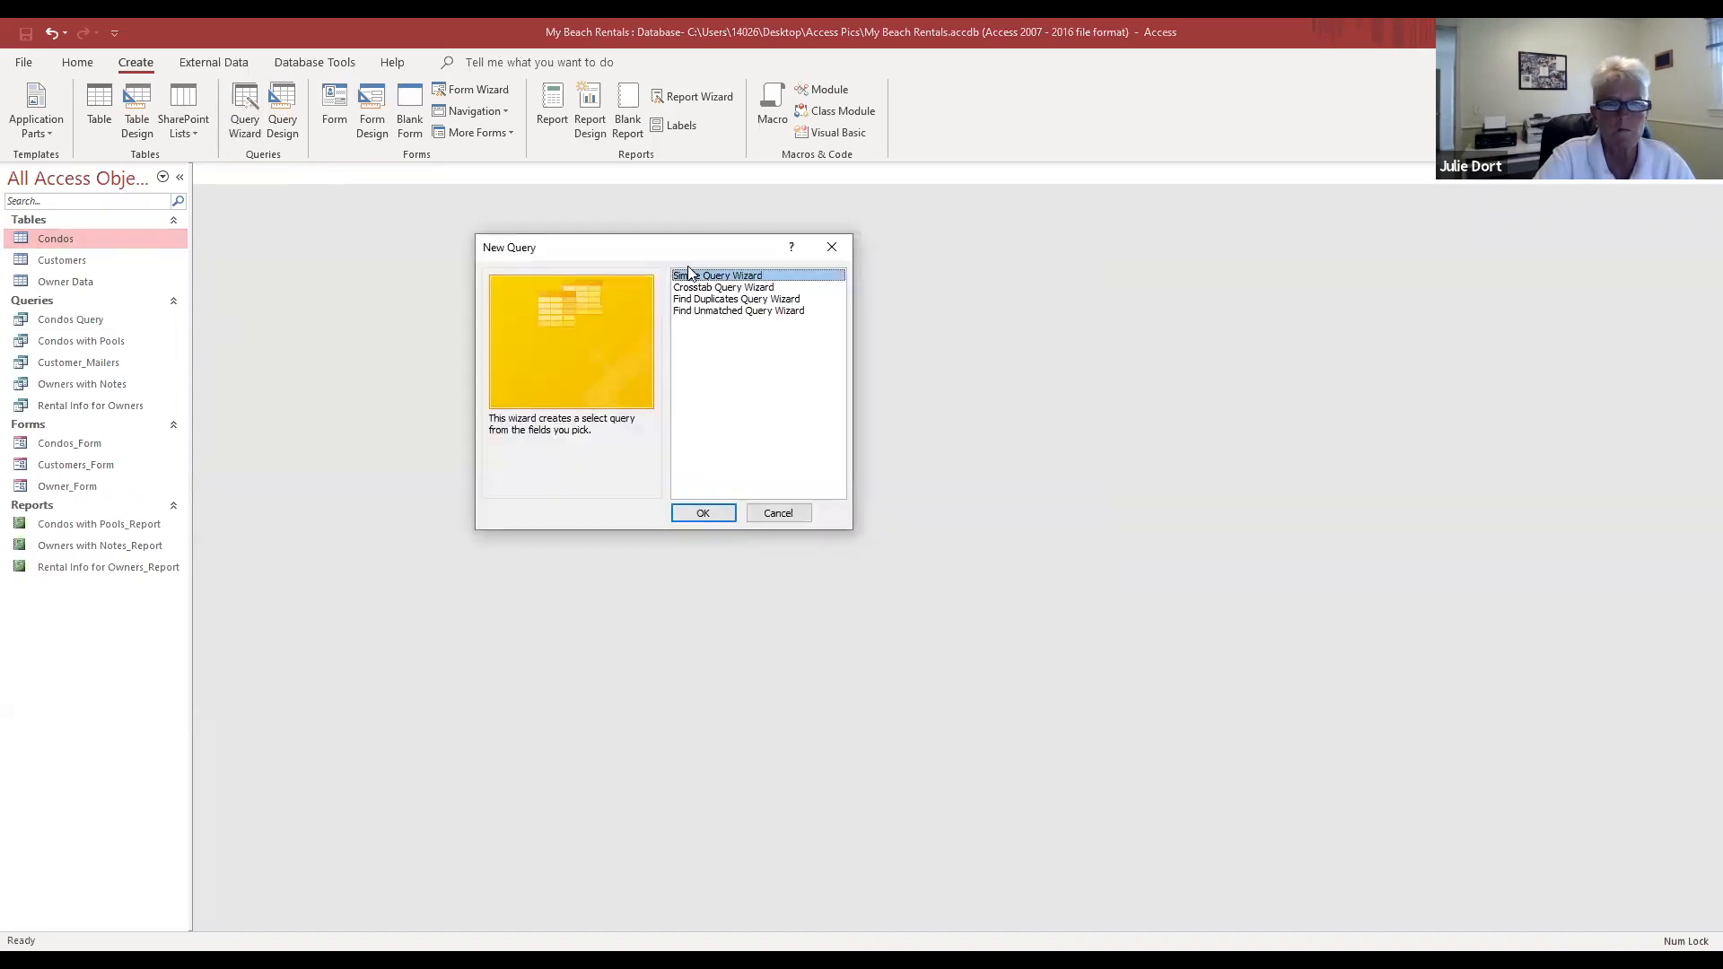
{"action": "left_click", "coordinate": [703, 513]}
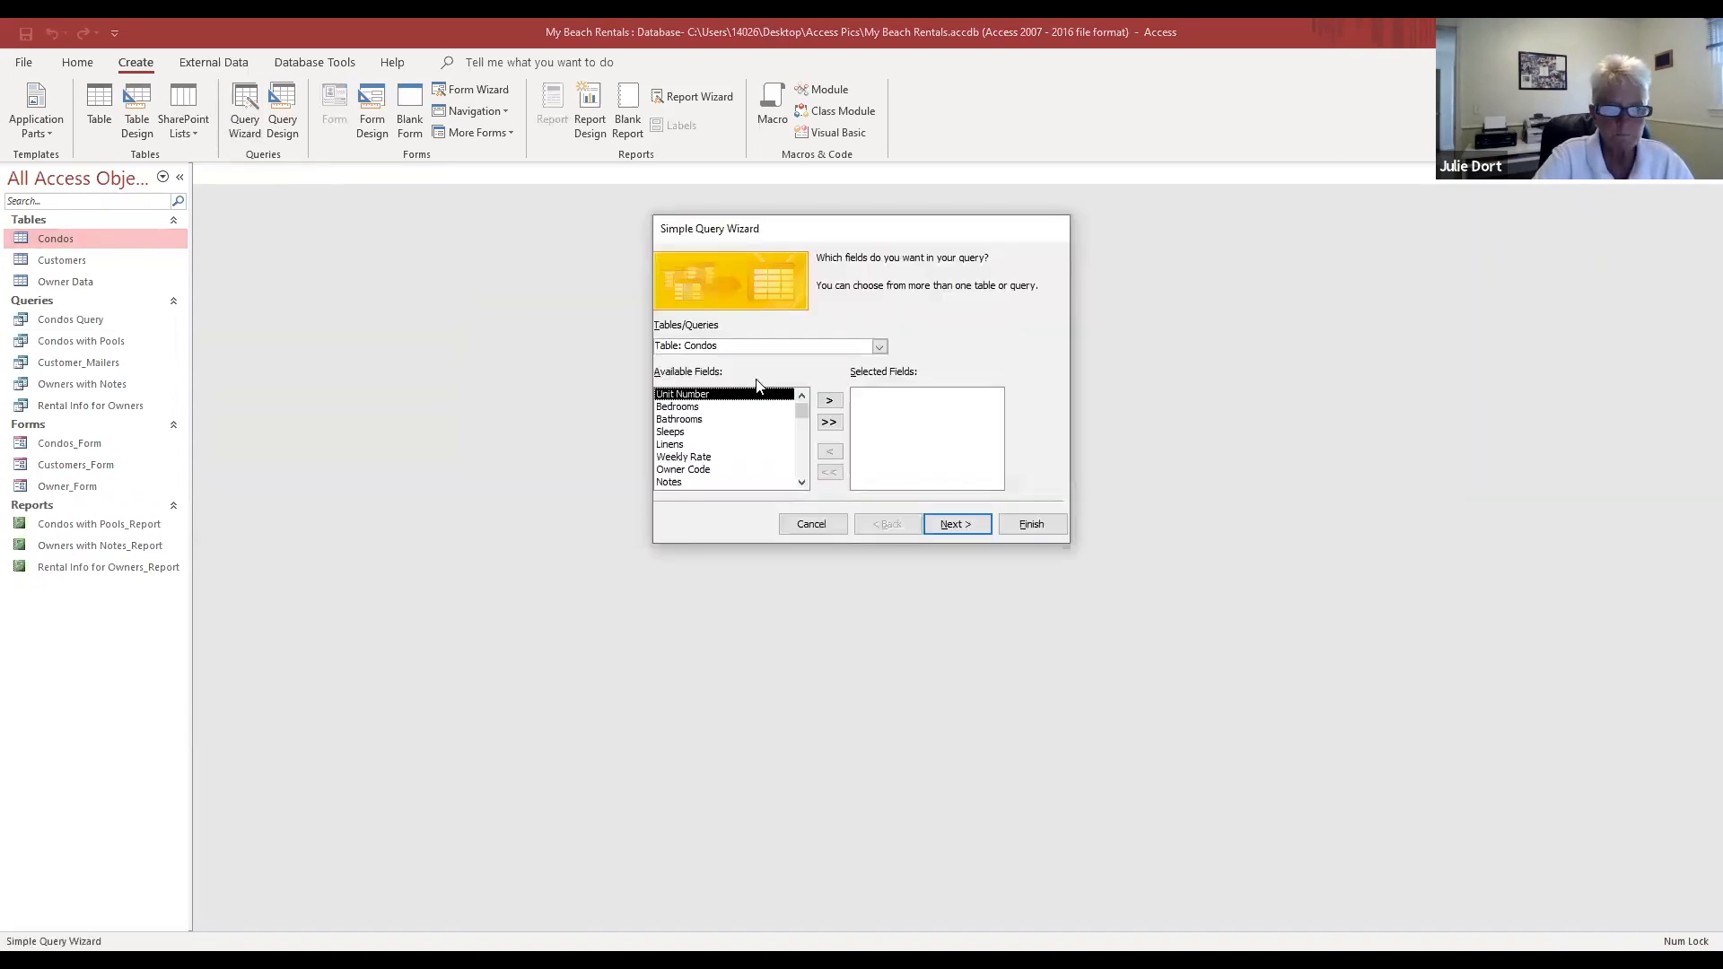
{"action": "left_click", "coordinate": [880, 348]}
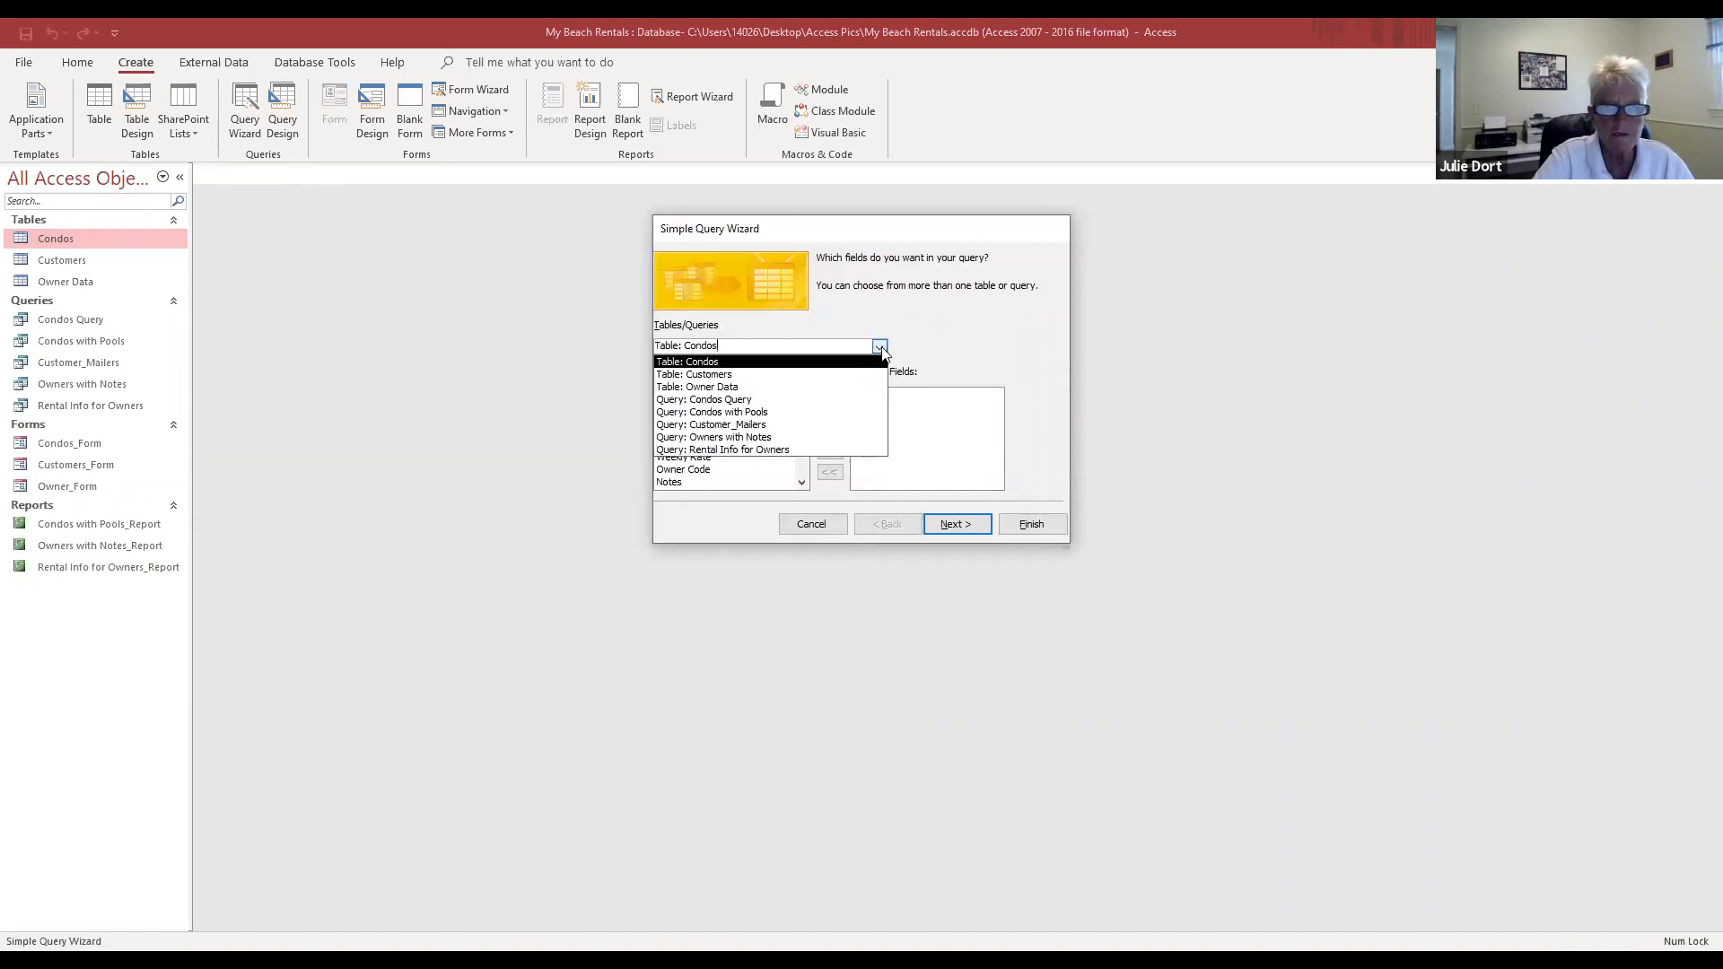
{"action": "left_click", "coordinate": [840, 375]}
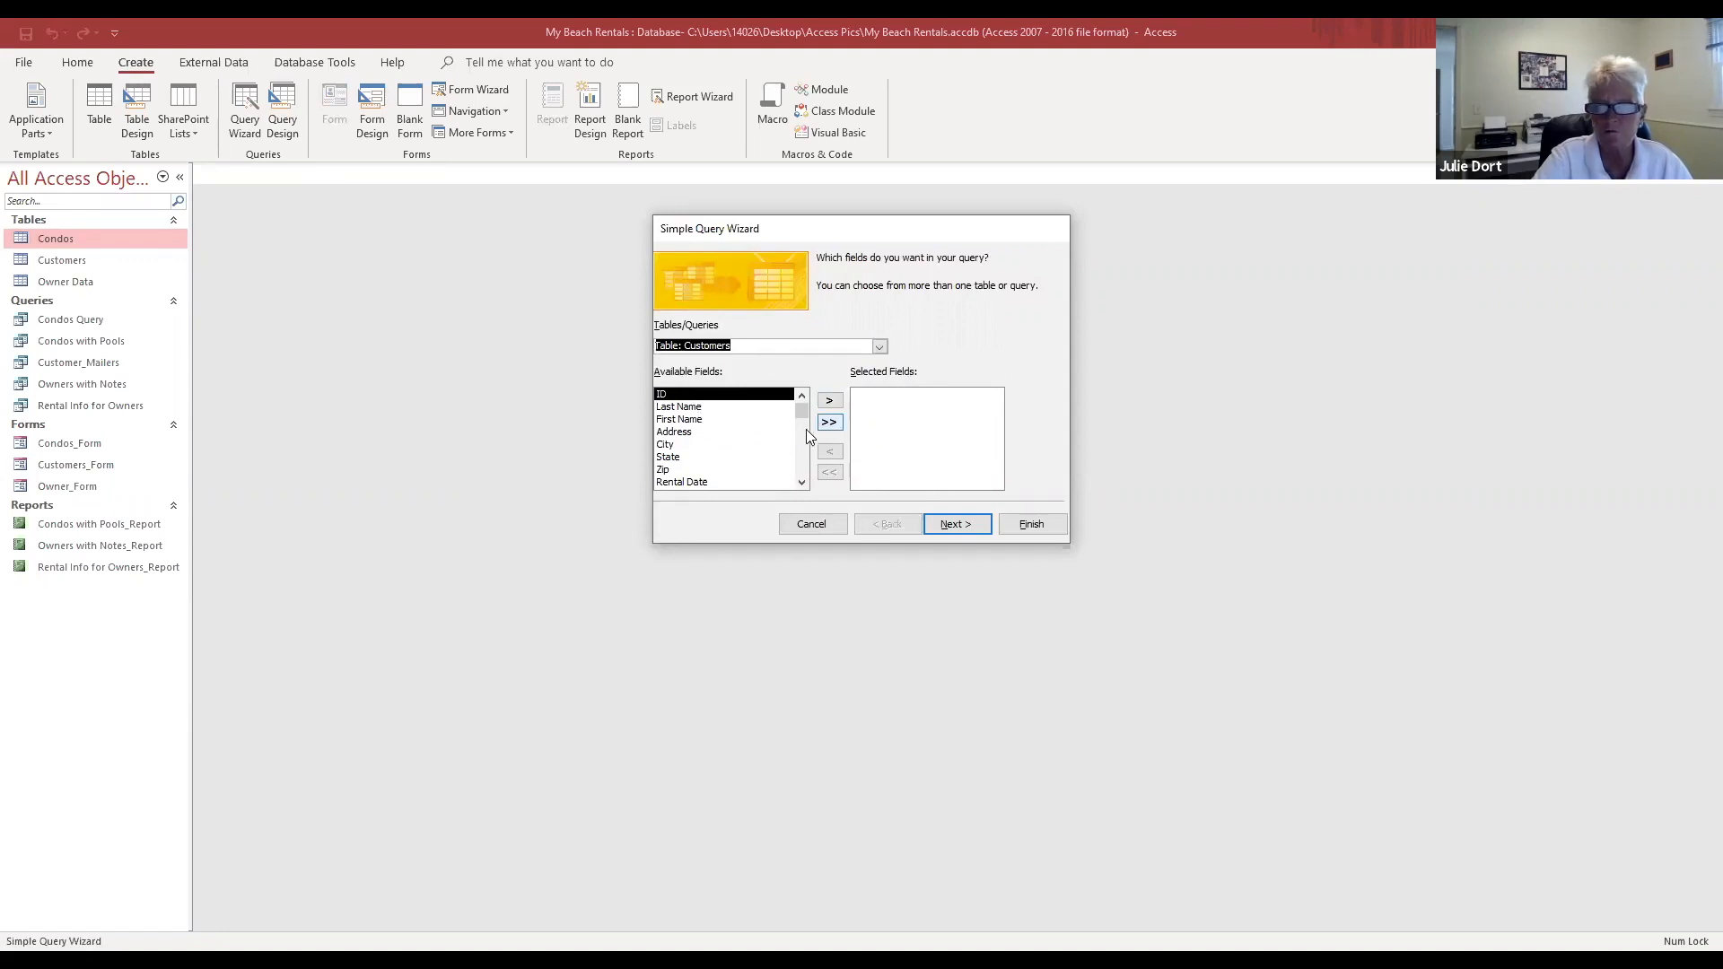
Step: Try adding Last Name alone and all Customers fields at once, and remove every selected field again
{"action": "double_click", "coordinate": [698, 410]}
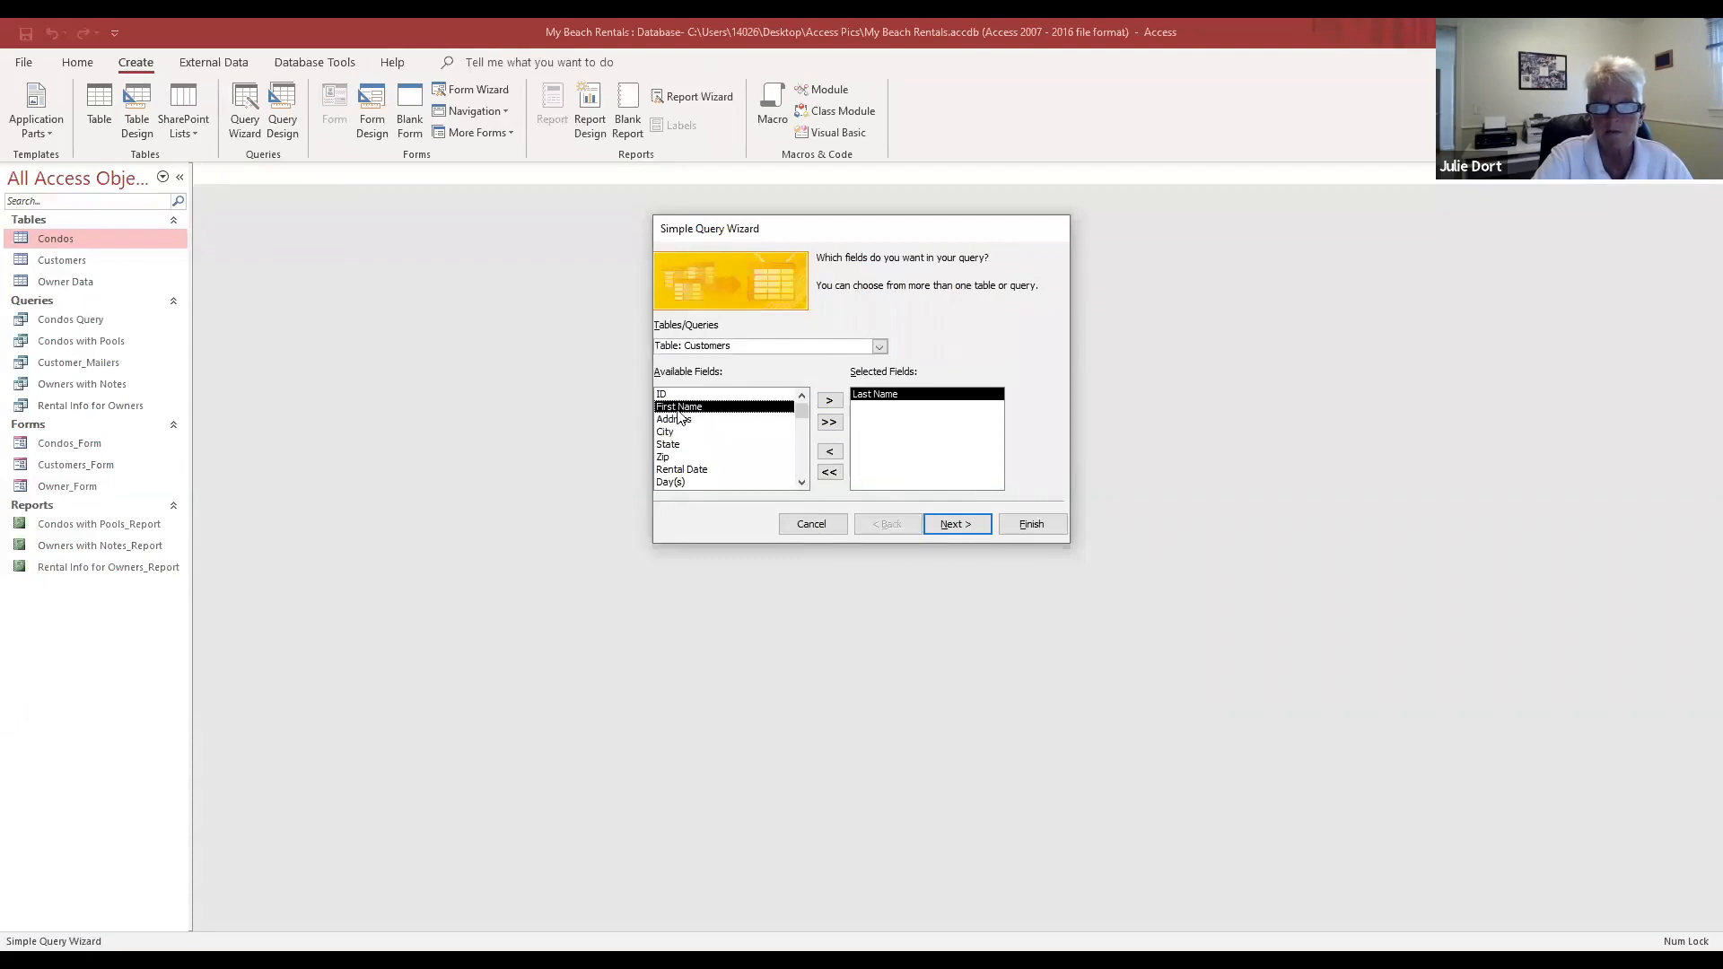
{"action": "left_click", "coordinate": [828, 422]}
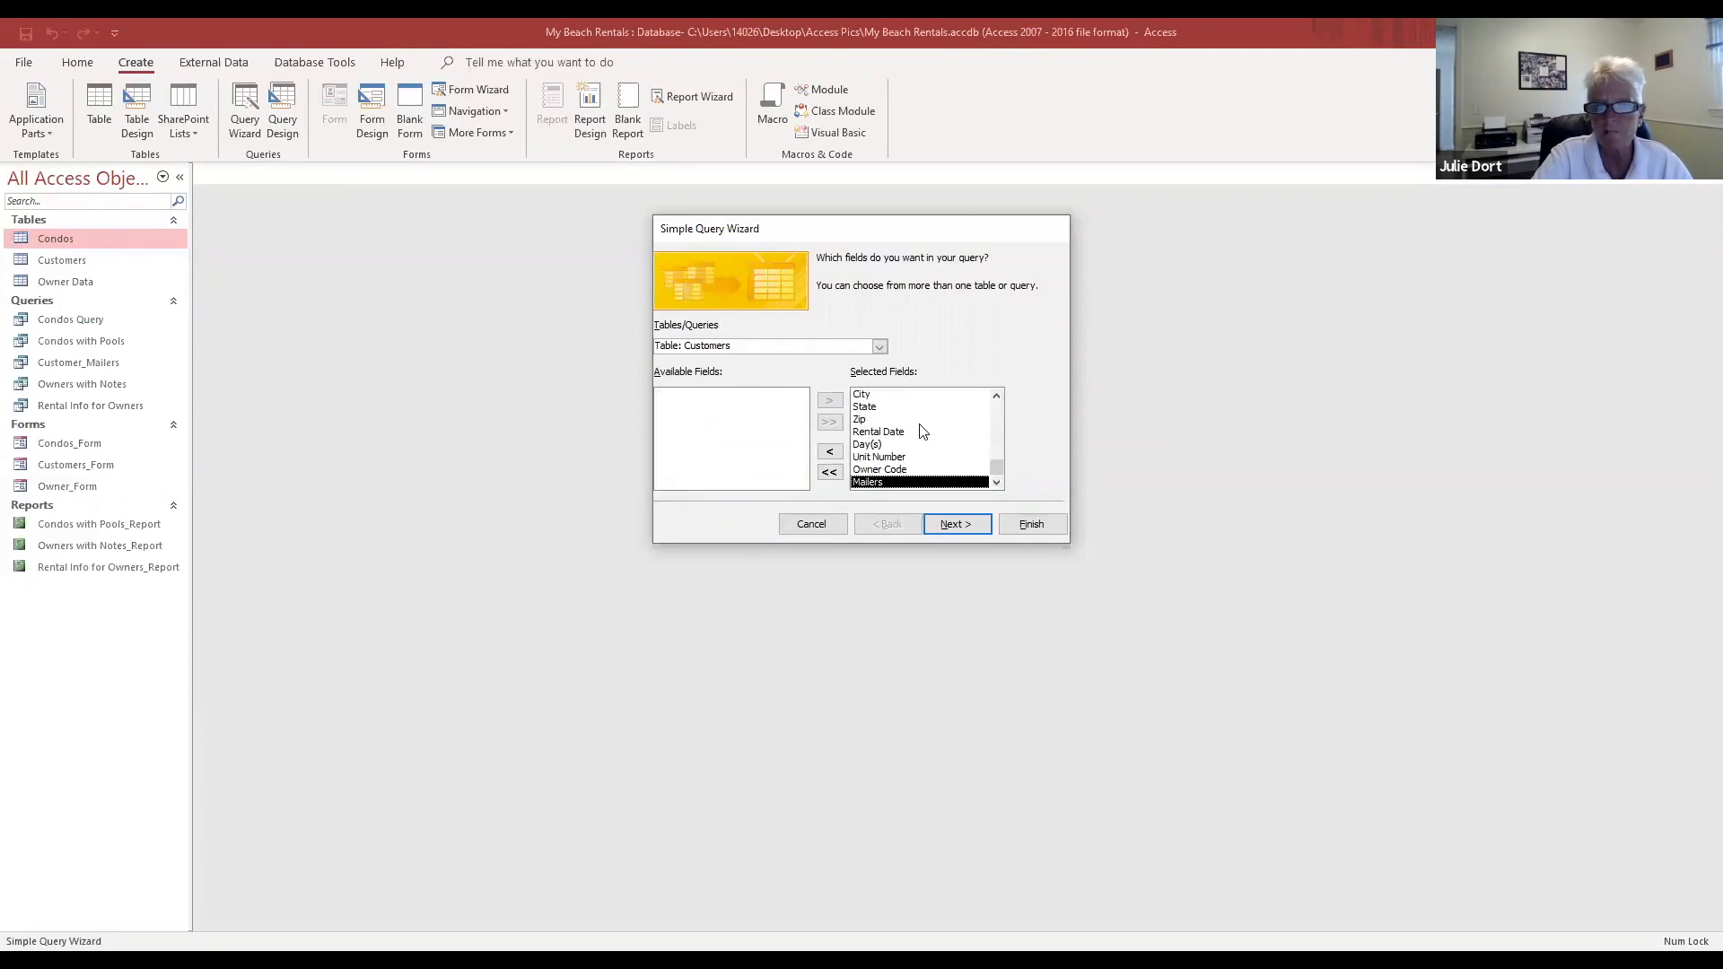
{"action": "left_click", "coordinate": [830, 476]}
{"action": "left_click", "coordinate": [687, 408]}
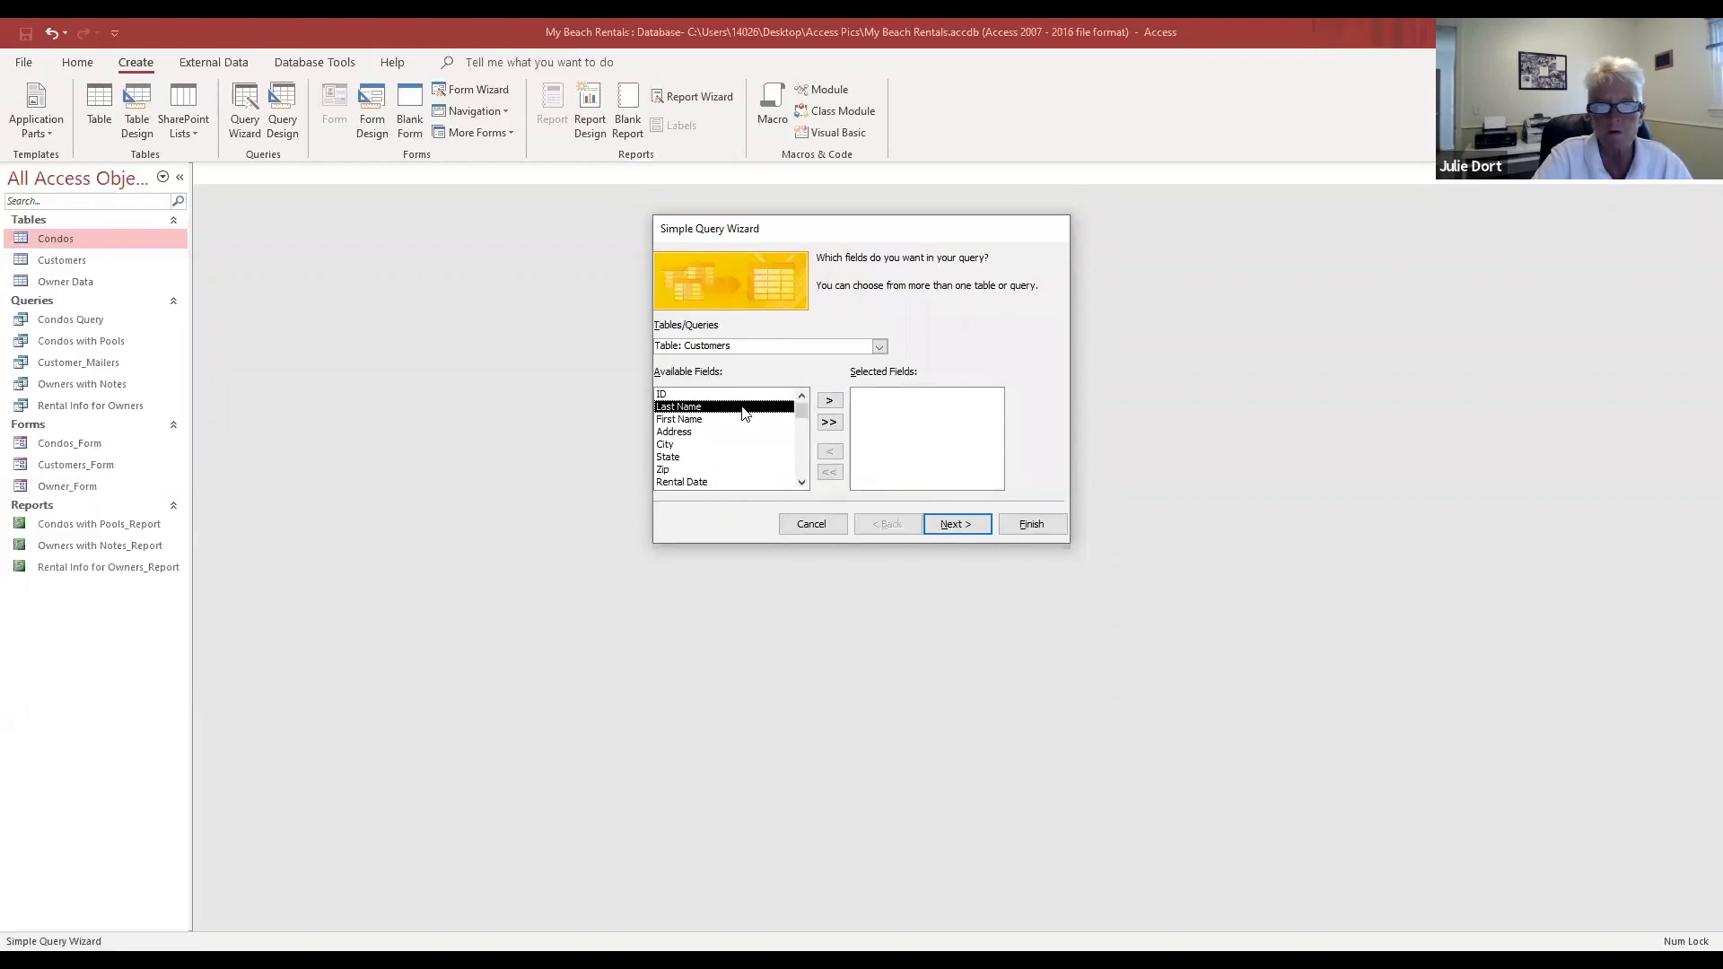
{"action": "left_click", "coordinate": [829, 402]}
{"action": "left_click", "coordinate": [828, 455]}
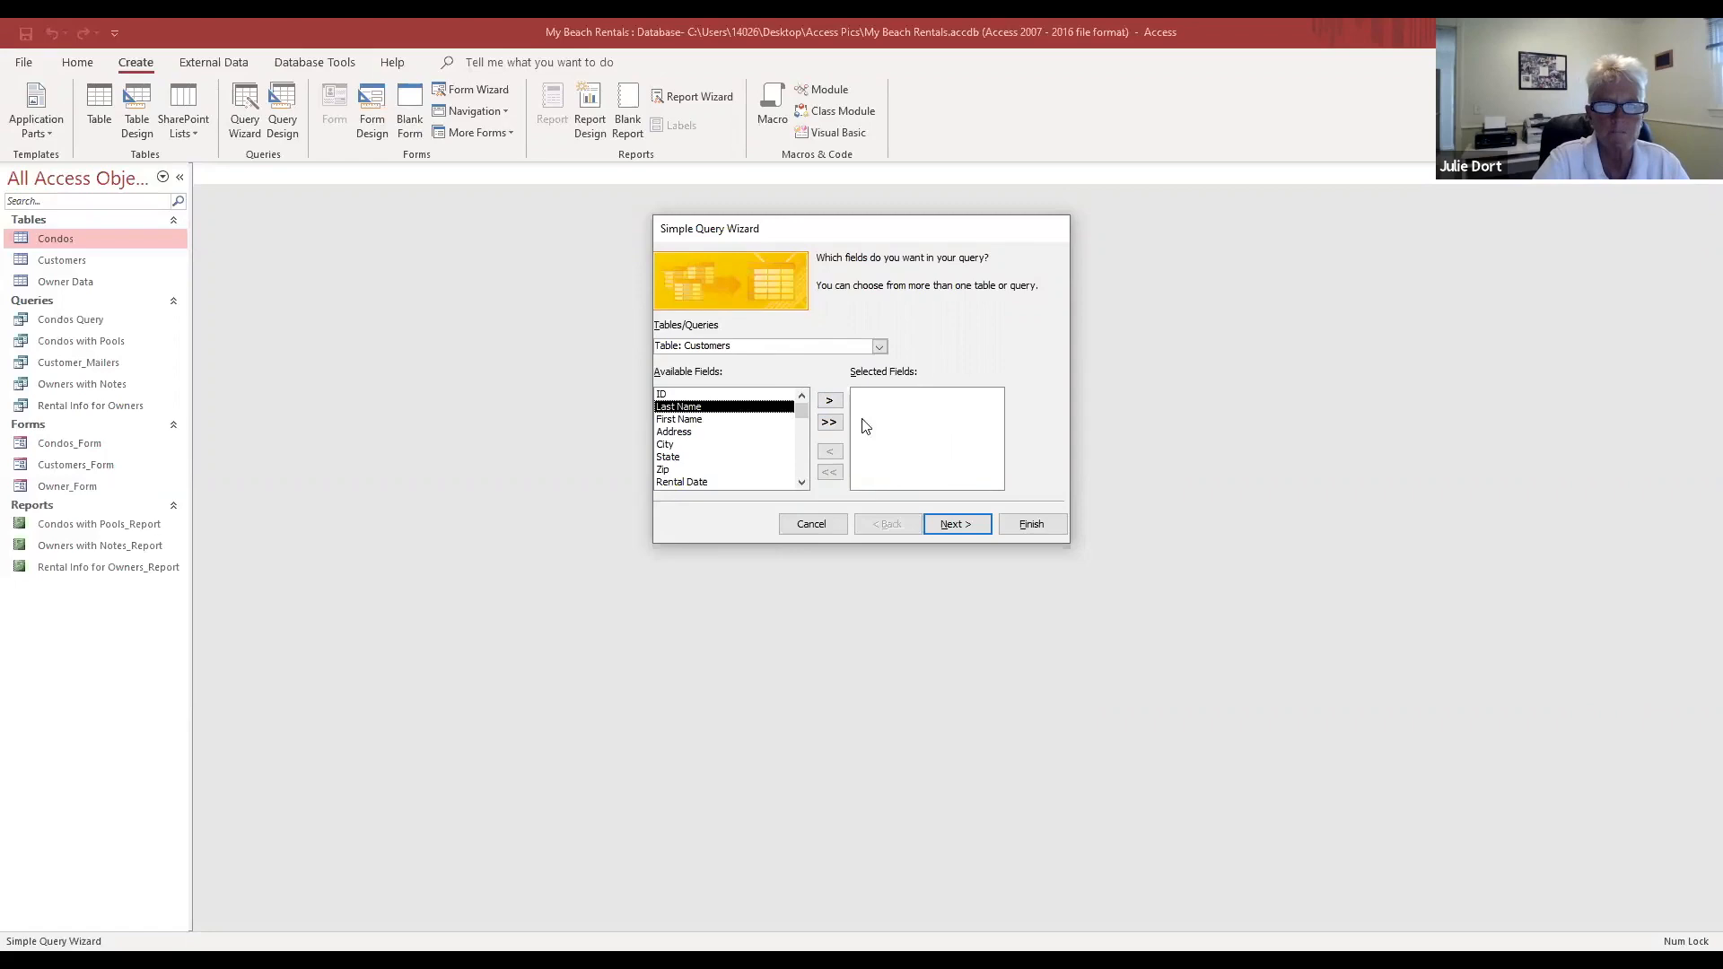
Step: Add the Last Name, First Name and Rental Date fields from the Customers table to the query
{"action": "left_click", "coordinate": [831, 400]}
{"action": "left_click", "coordinate": [831, 400]}
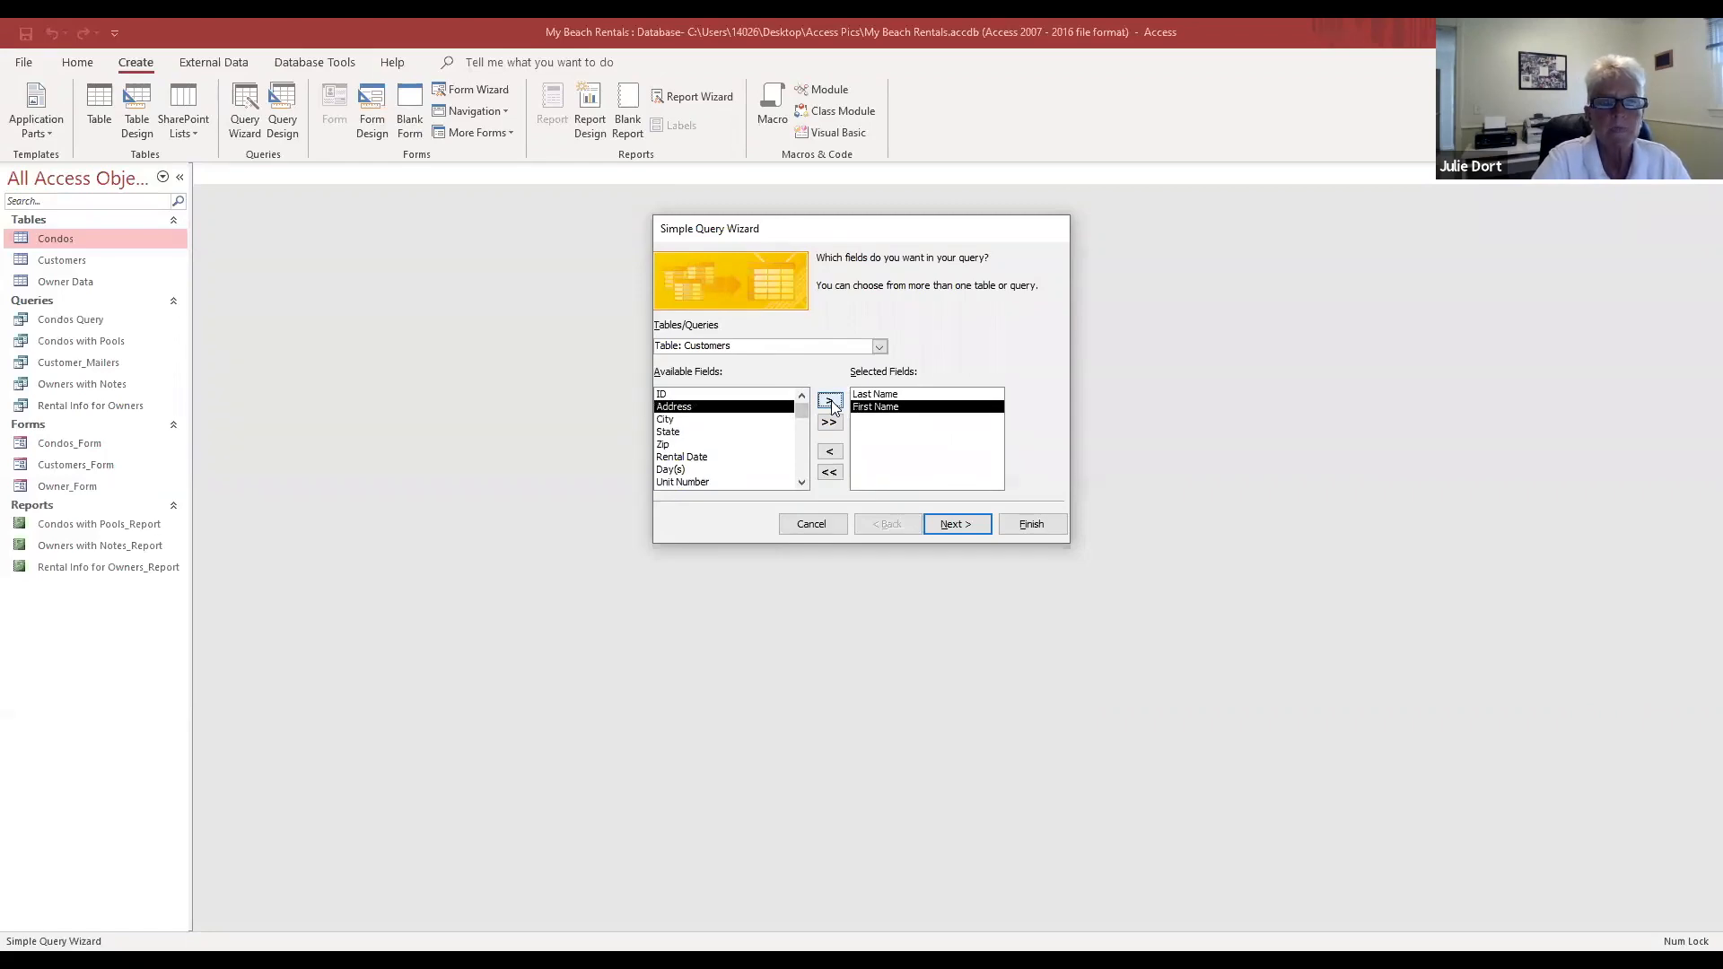
{"action": "scroll", "coordinate": [765, 451], "scroll_direction": "down", "scroll_amount": 1}
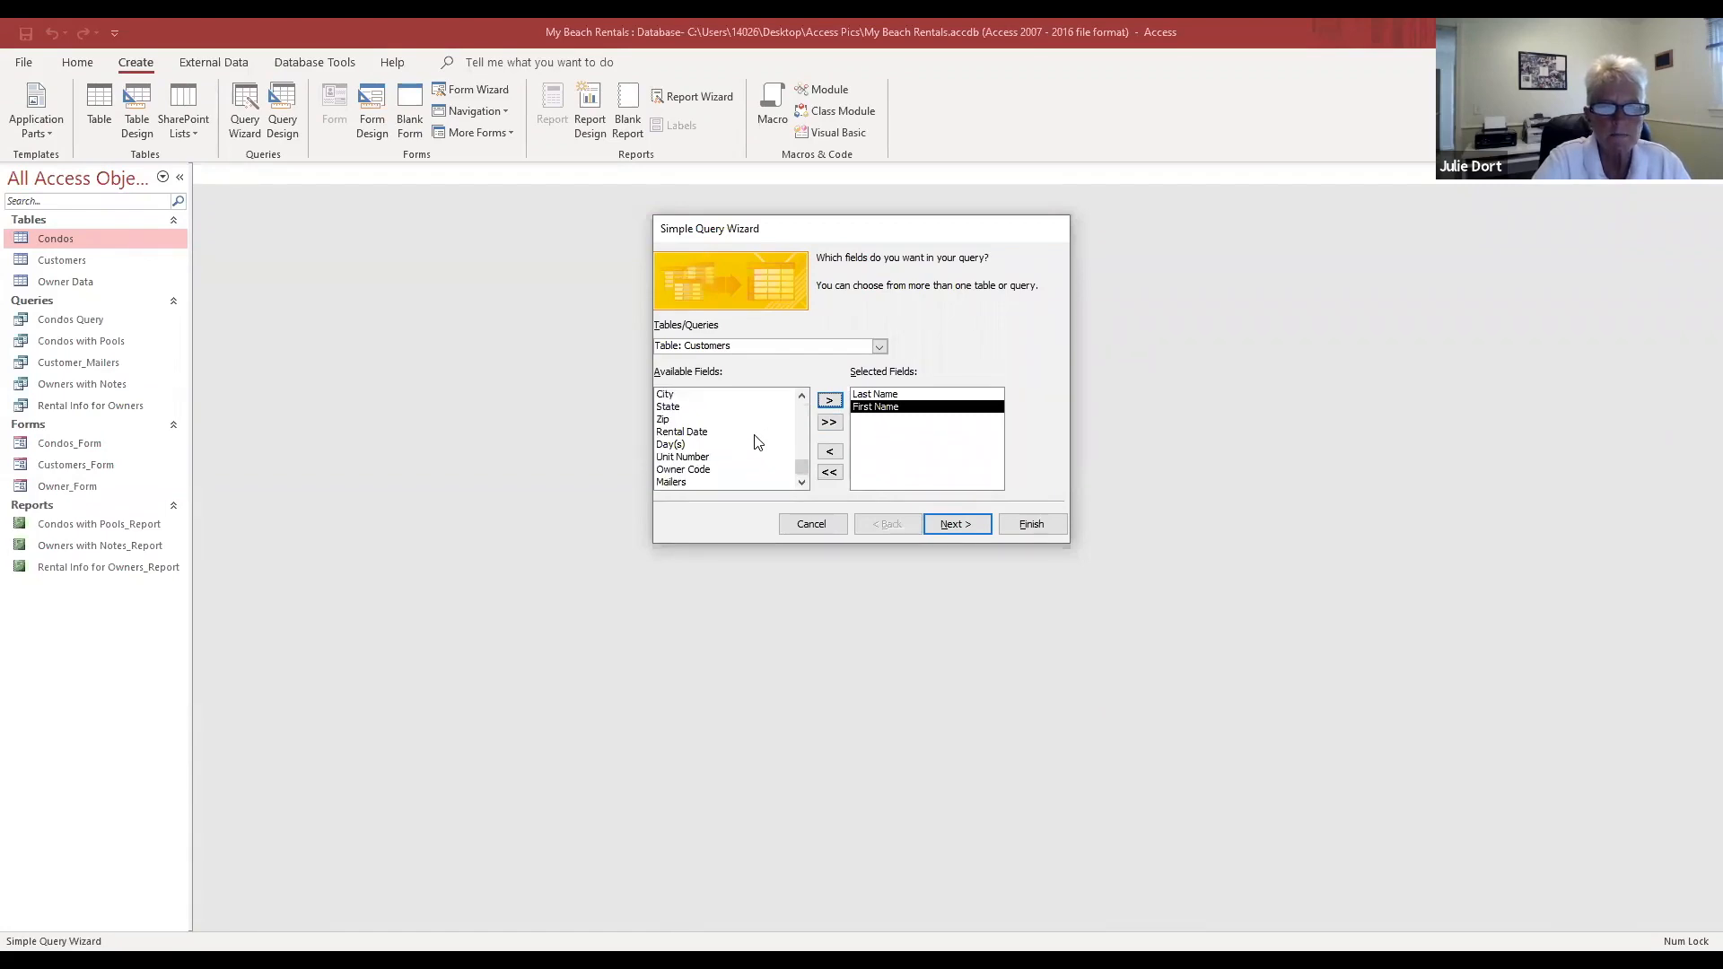
{"action": "scroll", "coordinate": [759, 446], "scroll_direction": "up", "scroll_amount": 1}
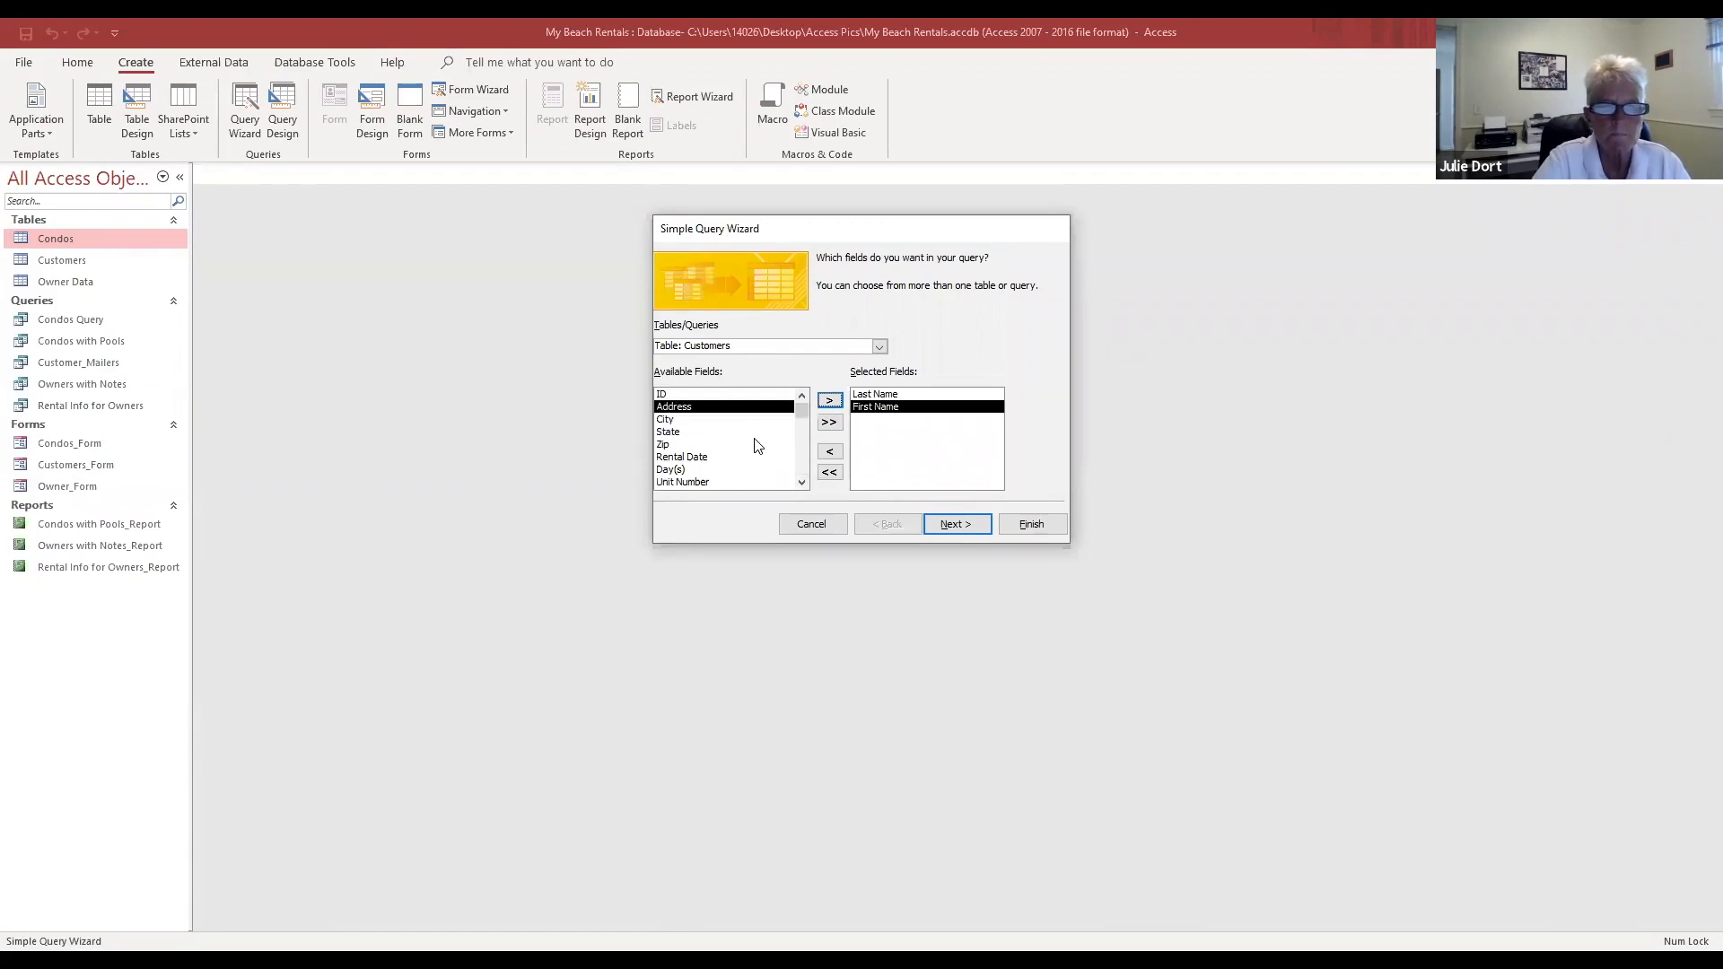
{"action": "left_click", "coordinate": [714, 457]}
{"action": "left_click", "coordinate": [830, 402]}
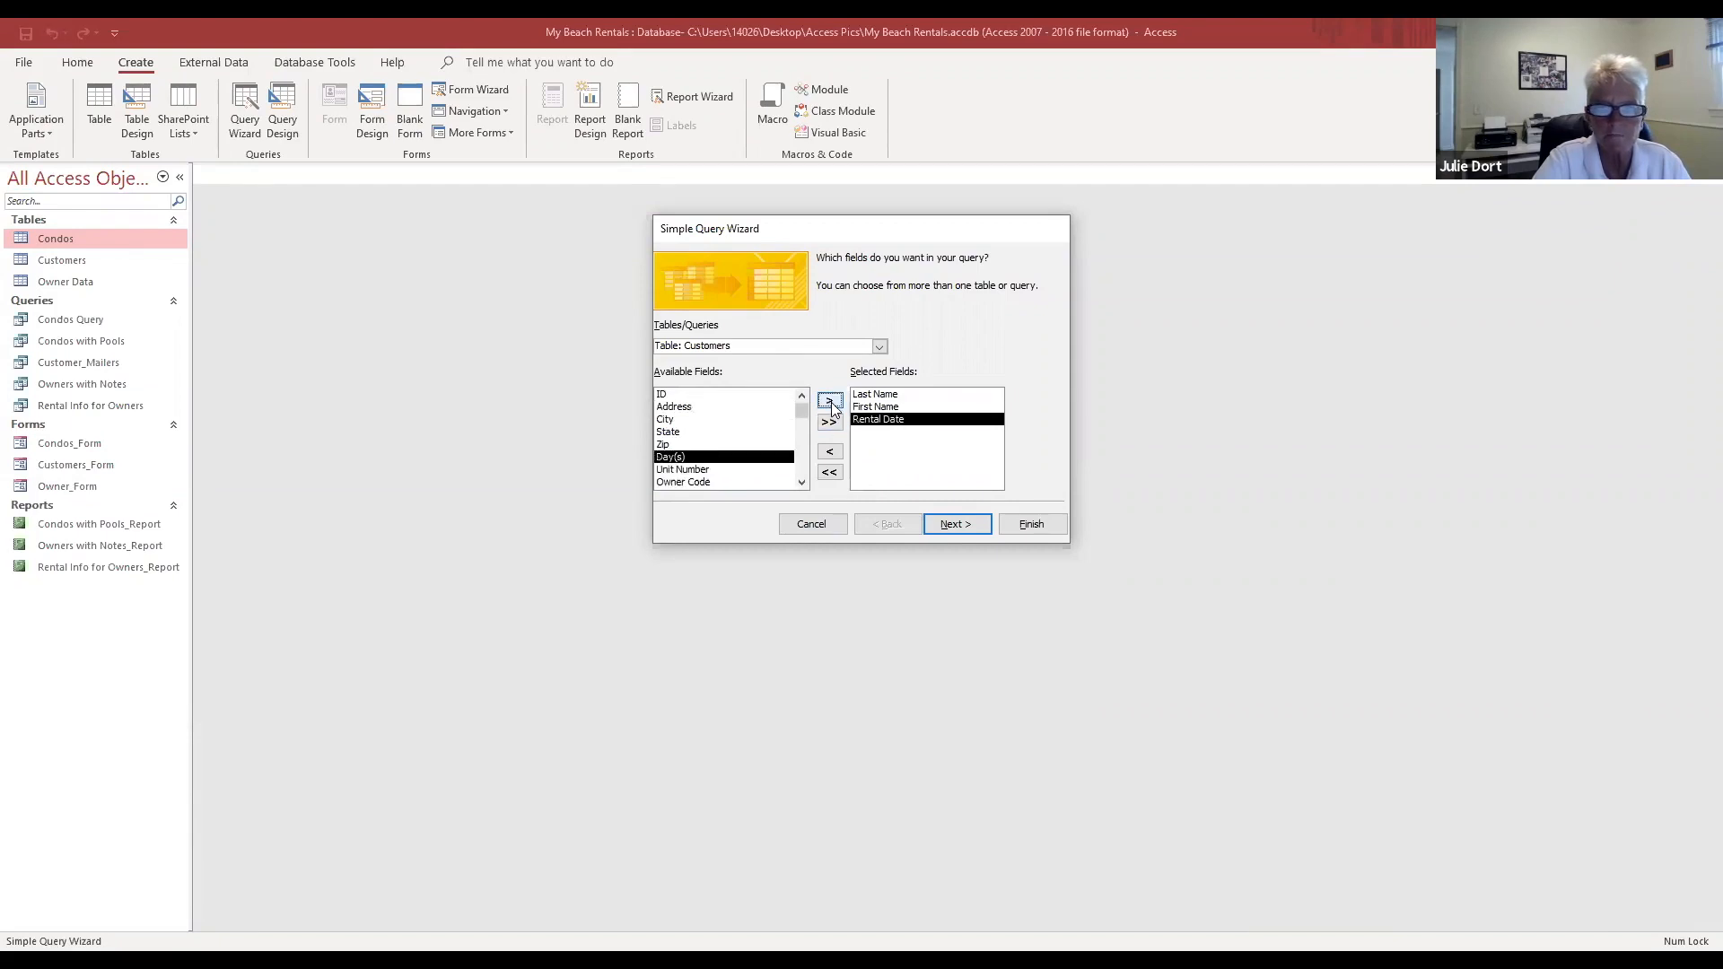
Step: Switch the field source to the Owner Data table and add its Last Name and First Name fields to the query
{"action": "left_click", "coordinate": [878, 349]}
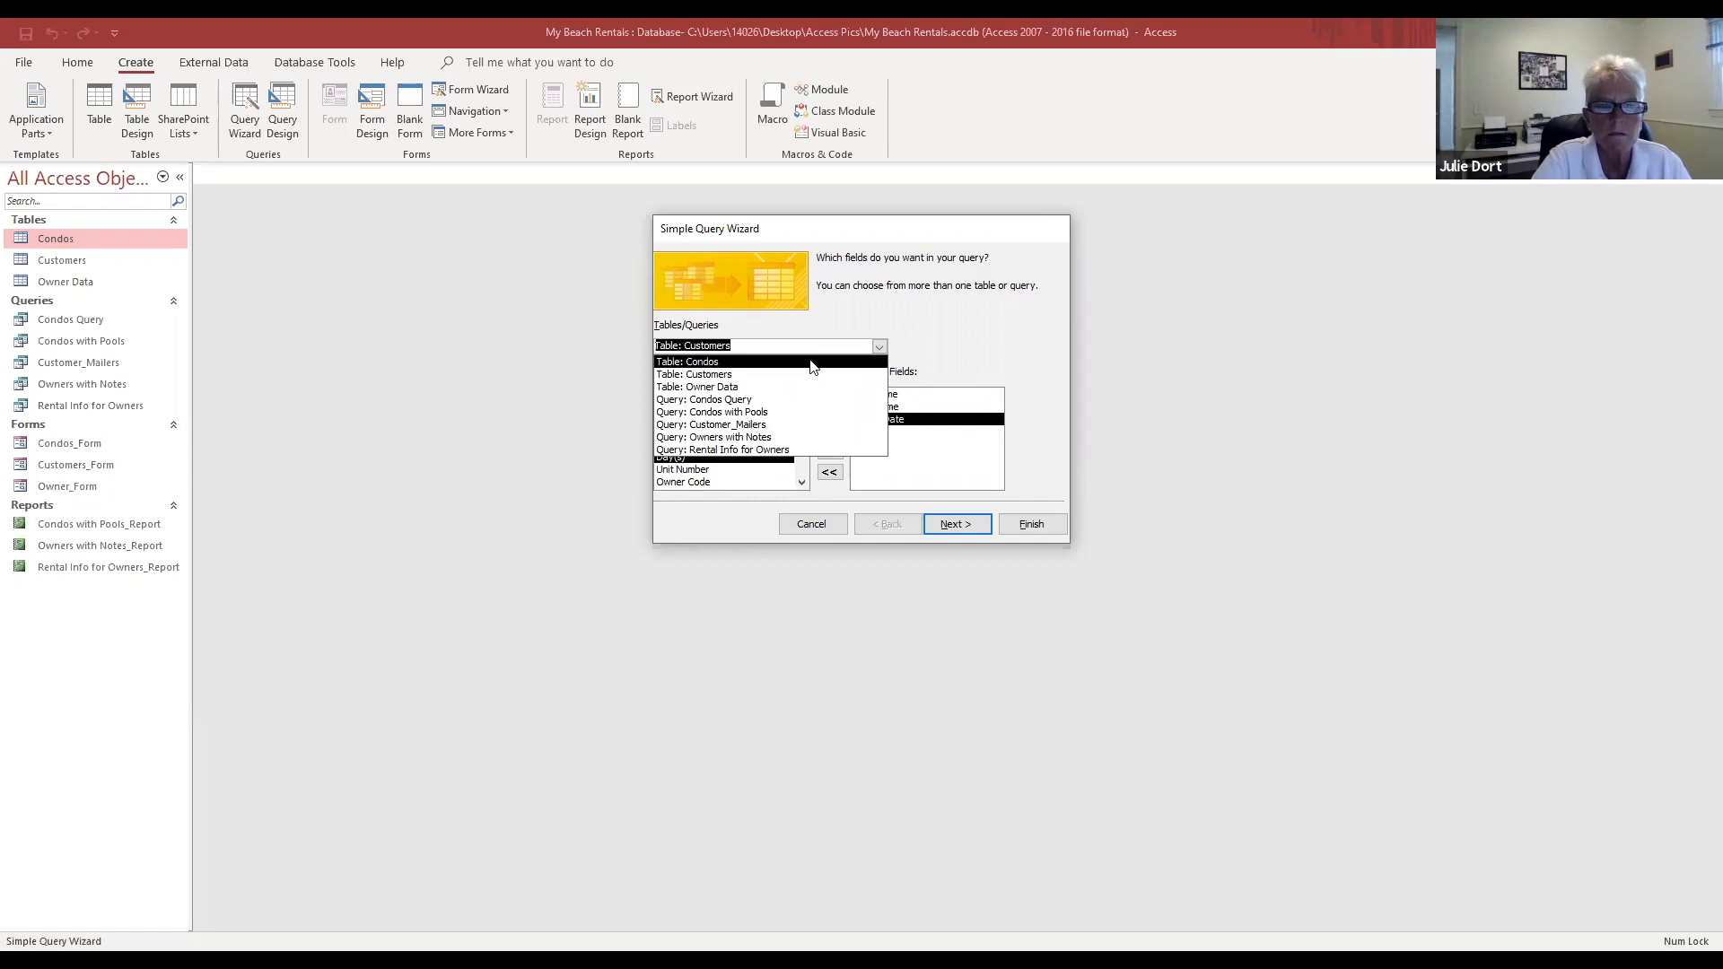
{"action": "left_click", "coordinate": [798, 386]}
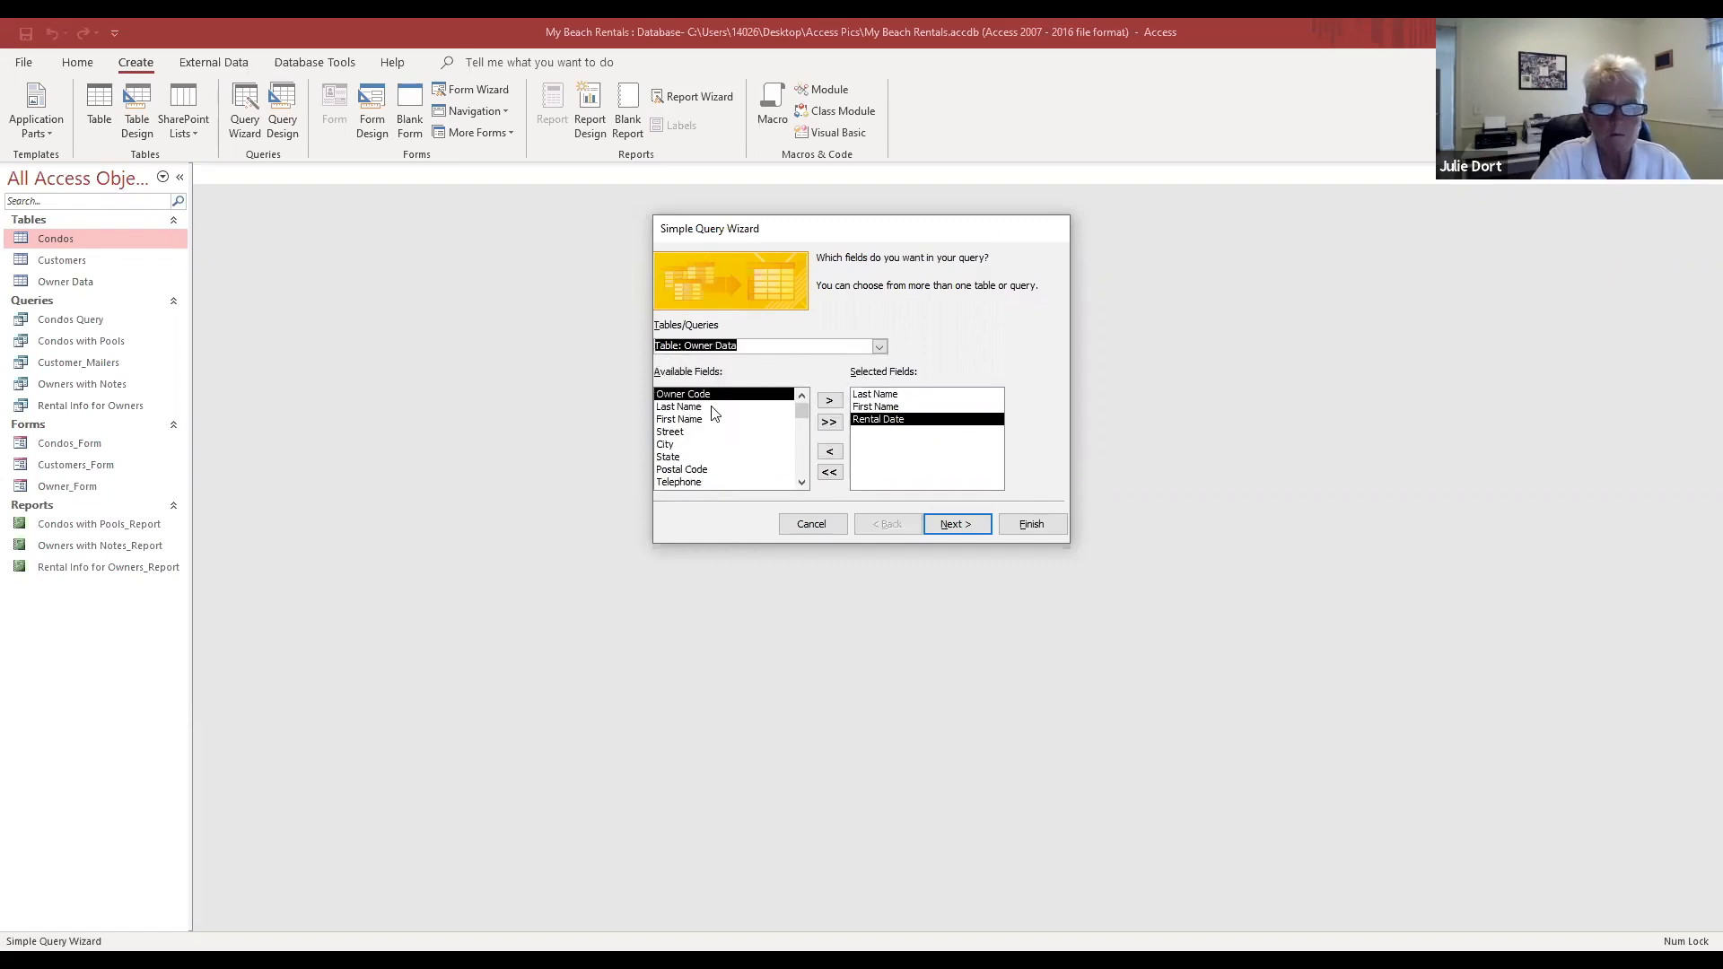
{"action": "left_click", "coordinate": [686, 407]}
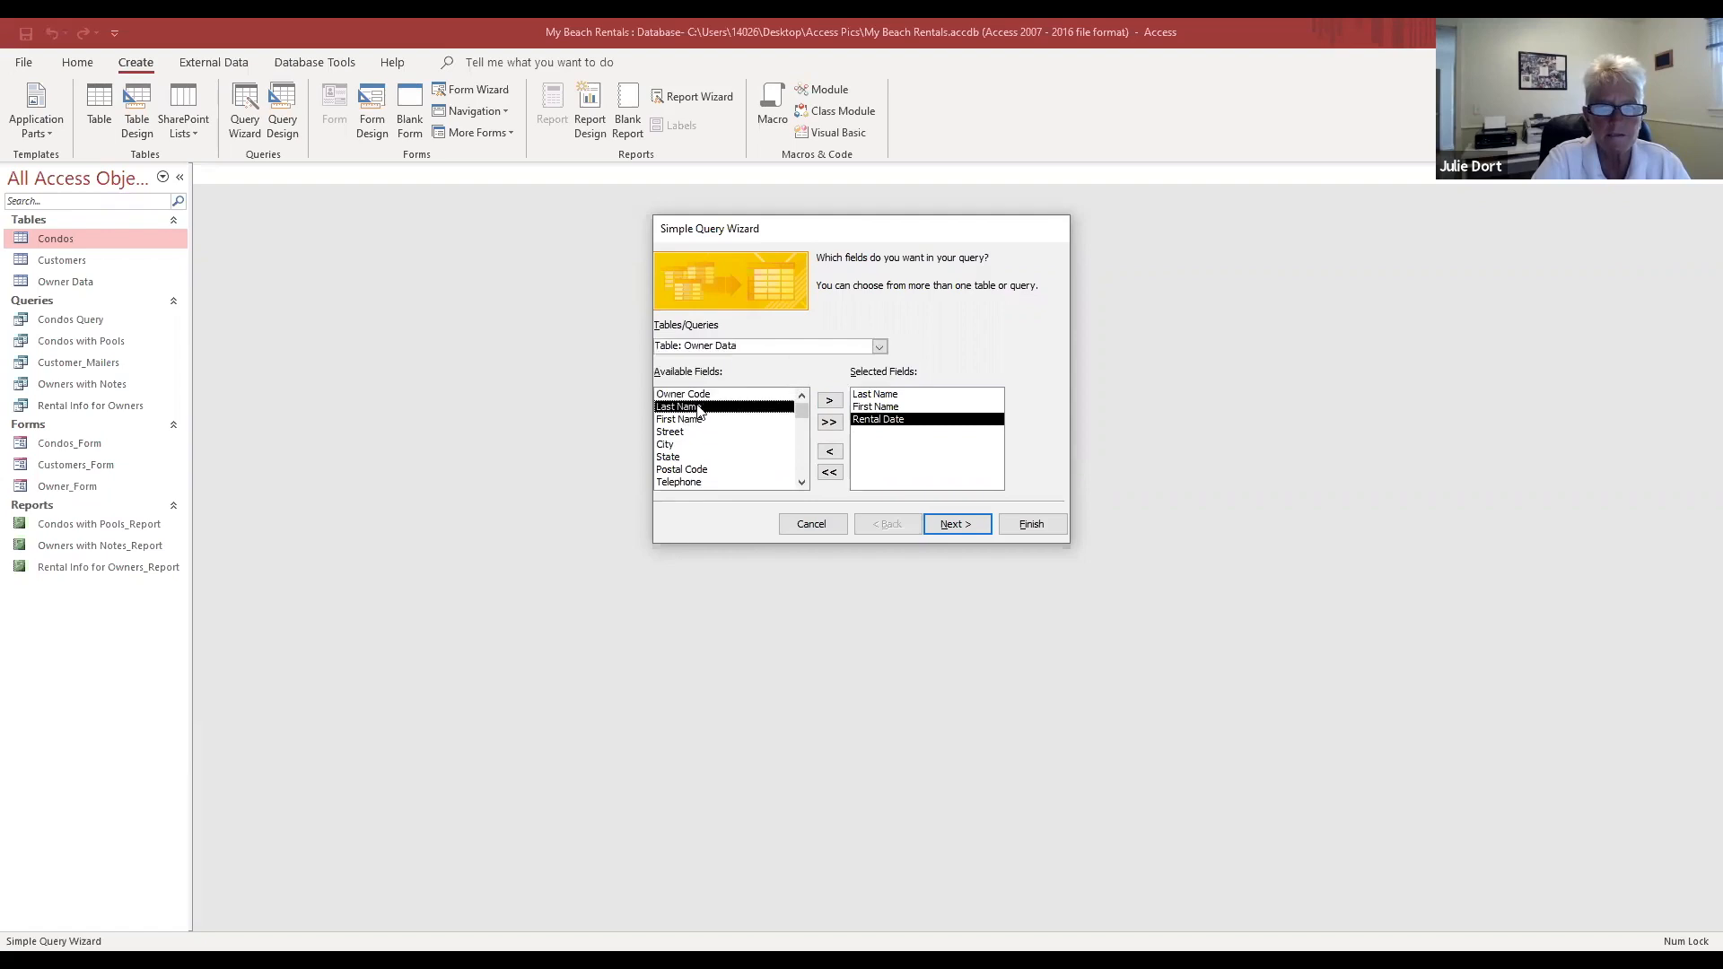
{"action": "left_click", "coordinate": [830, 402]}
{"action": "left_click", "coordinate": [830, 402]}
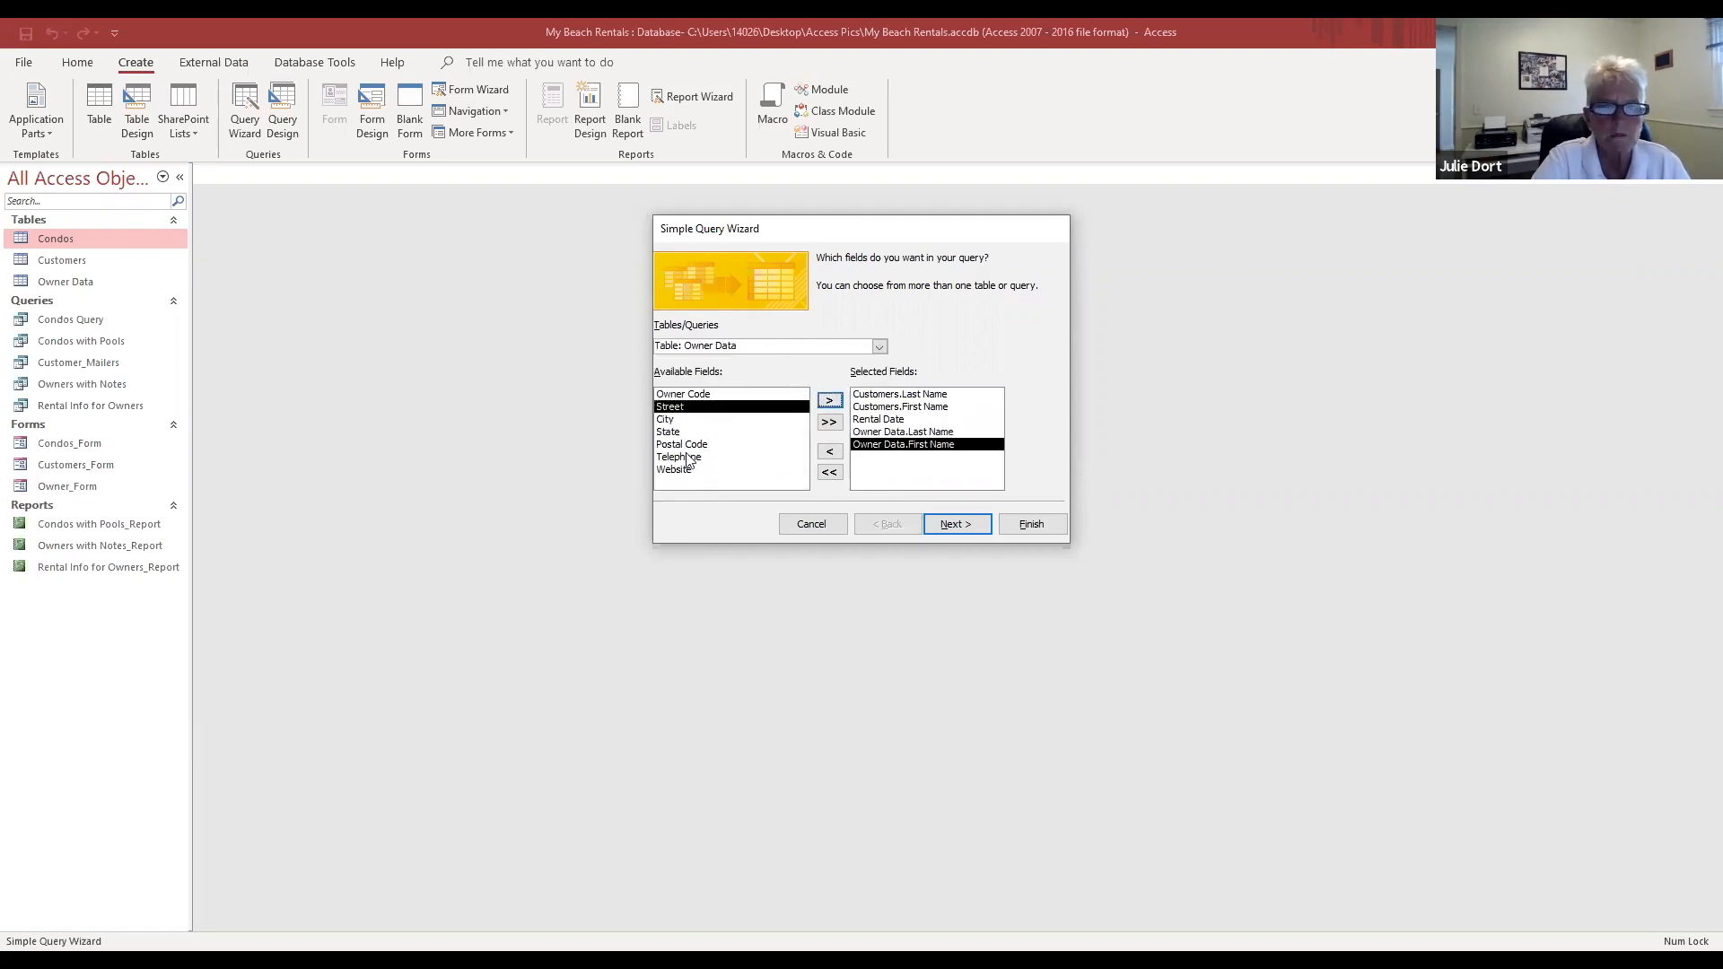
Step: Add the Owner Data table's Website field to the query, try to continue past field selection, and close the Relationships layout
{"action": "left_click", "coordinate": [693, 469]}
{"action": "left_click", "coordinate": [830, 401]}
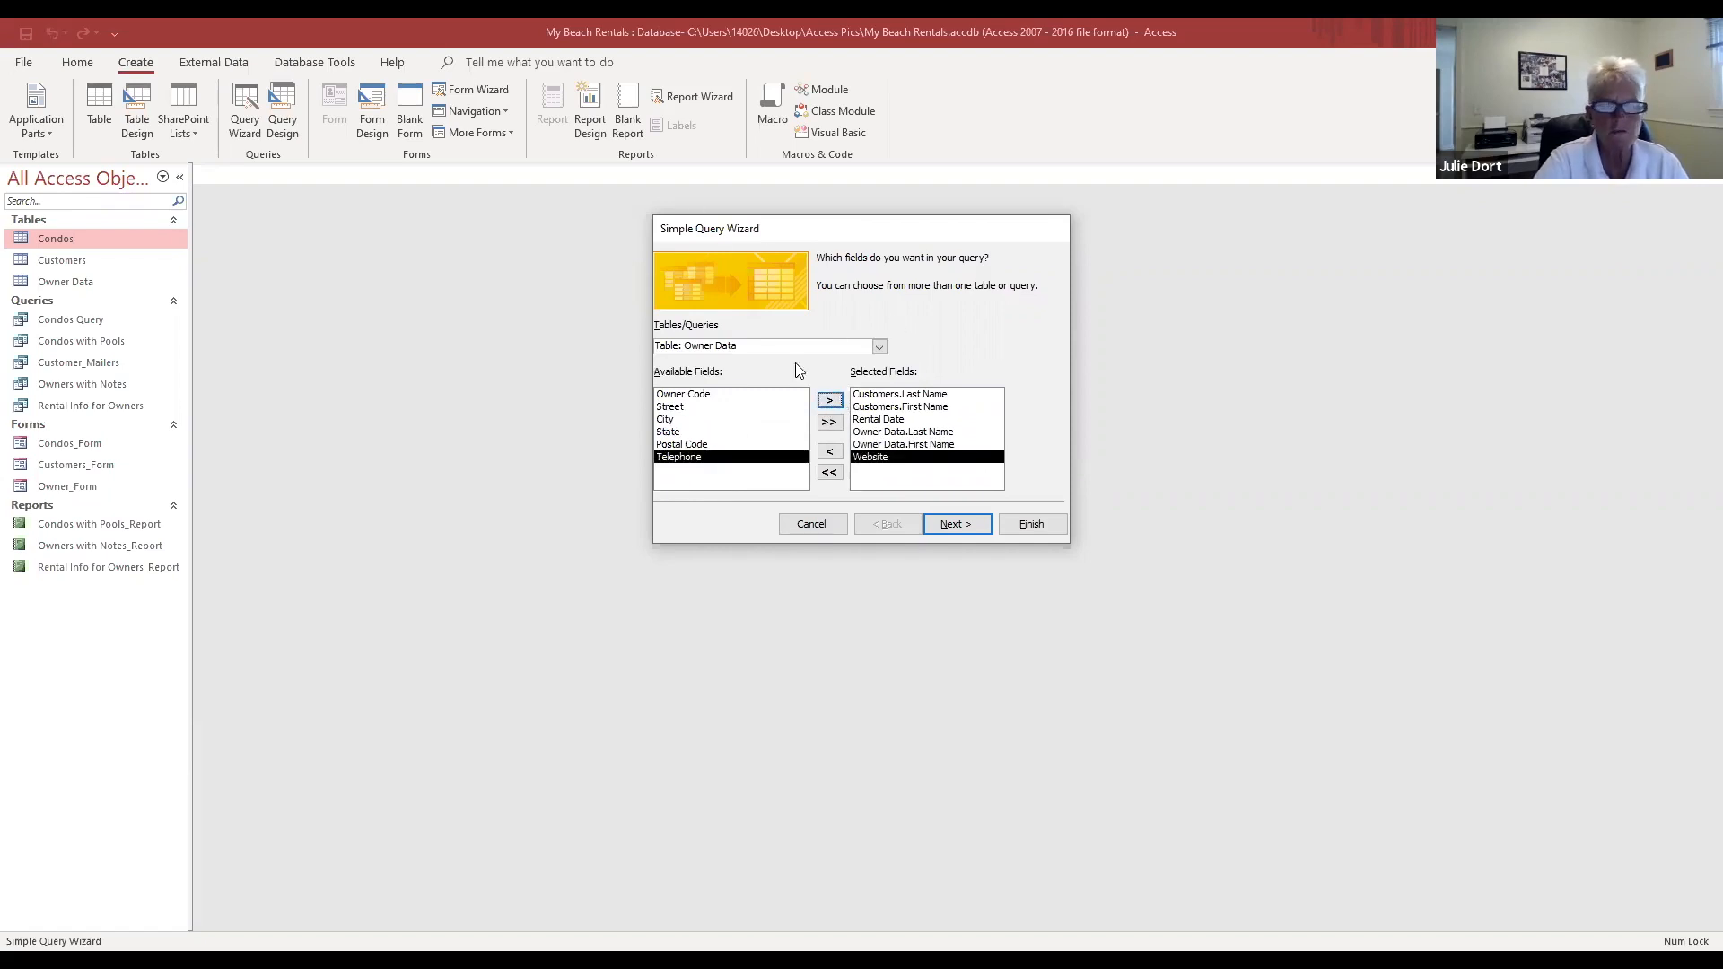
{"action": "left_click", "coordinate": [956, 524]}
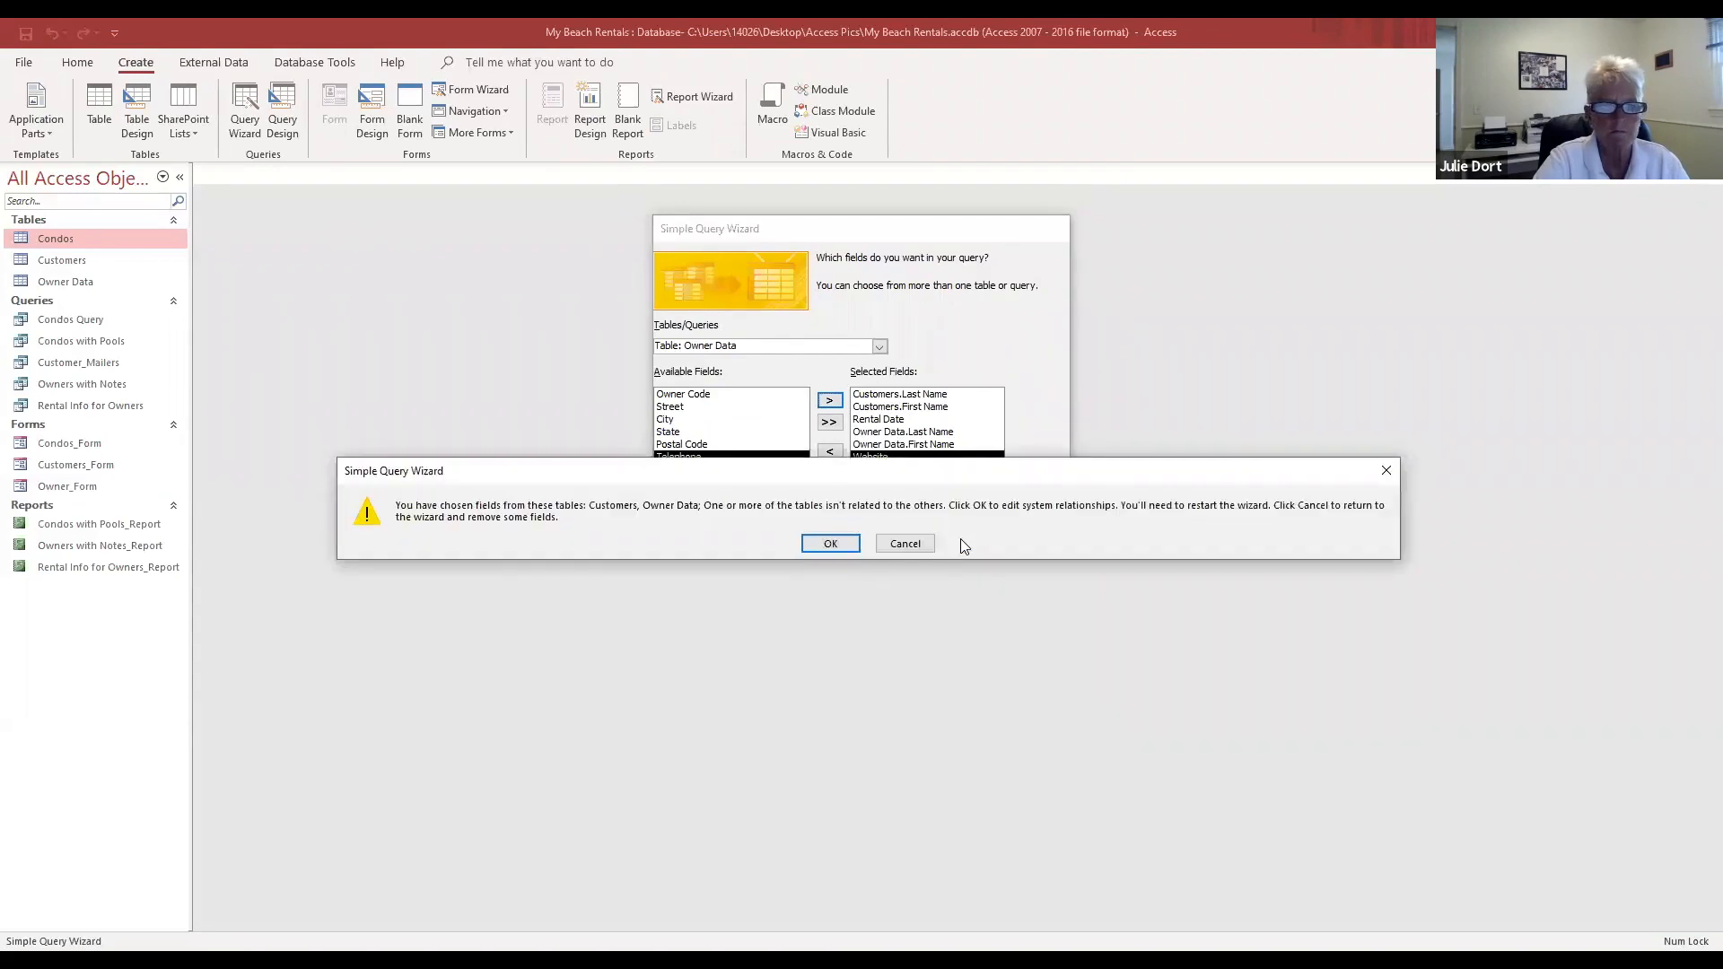
{"action": "left_click", "coordinate": [840, 549]}
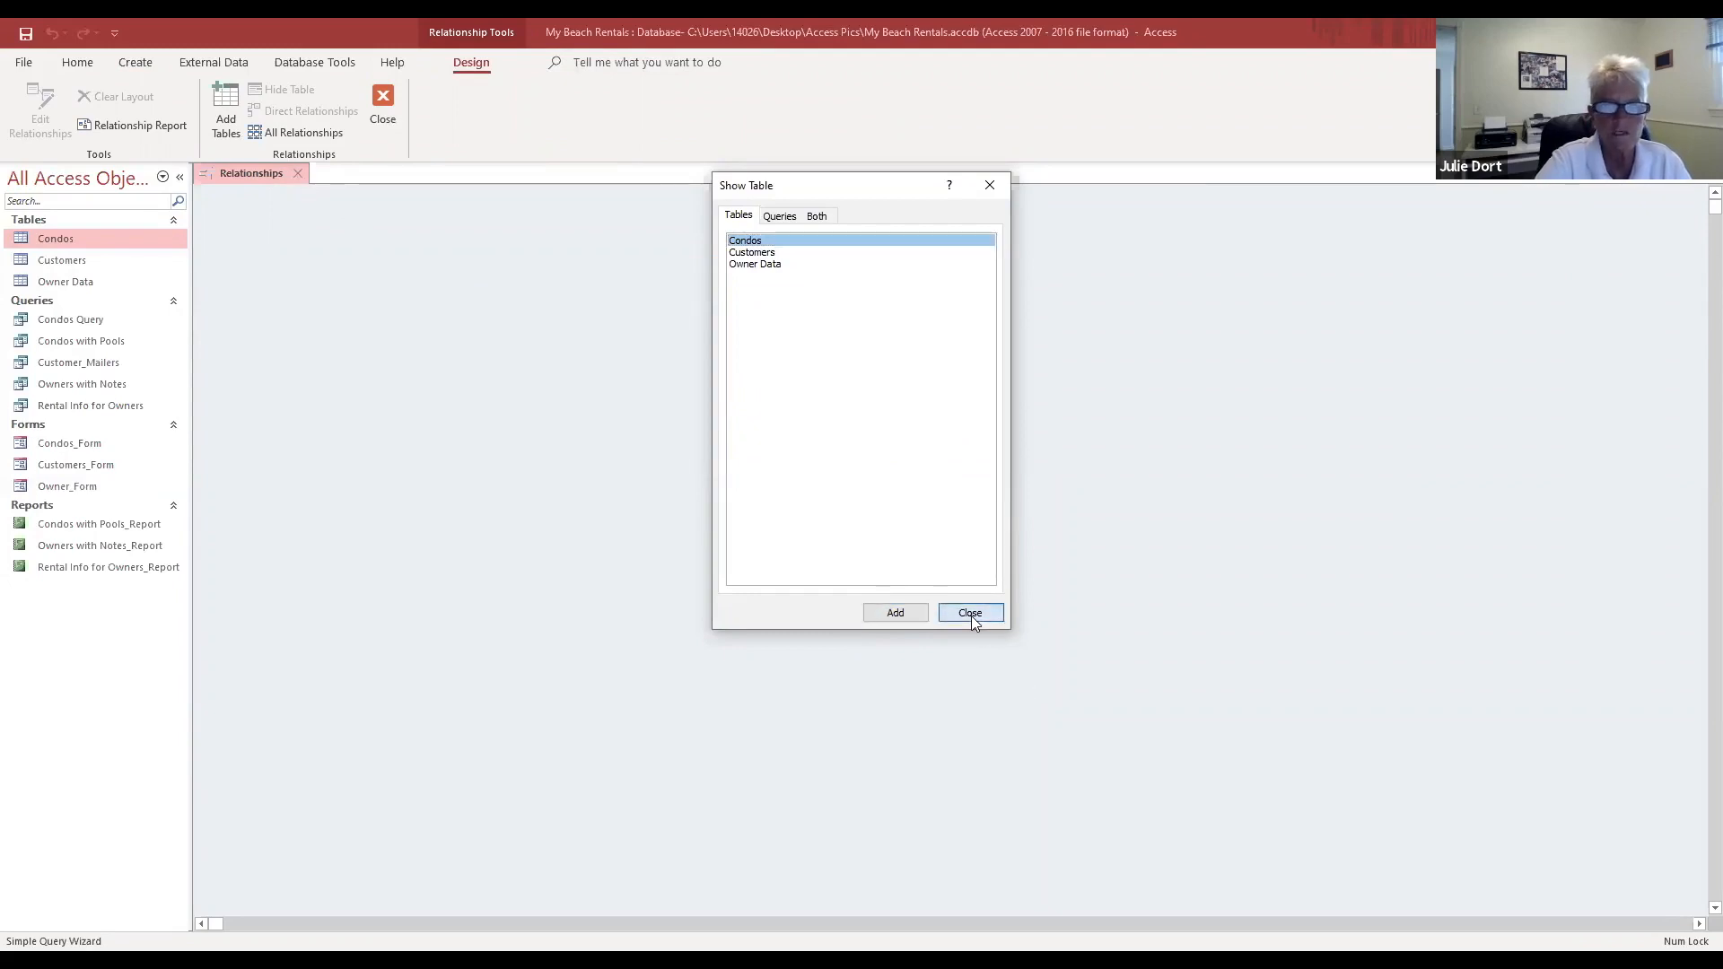
{"action": "left_click", "coordinate": [989, 186]}
{"action": "left_click", "coordinate": [297, 174]}
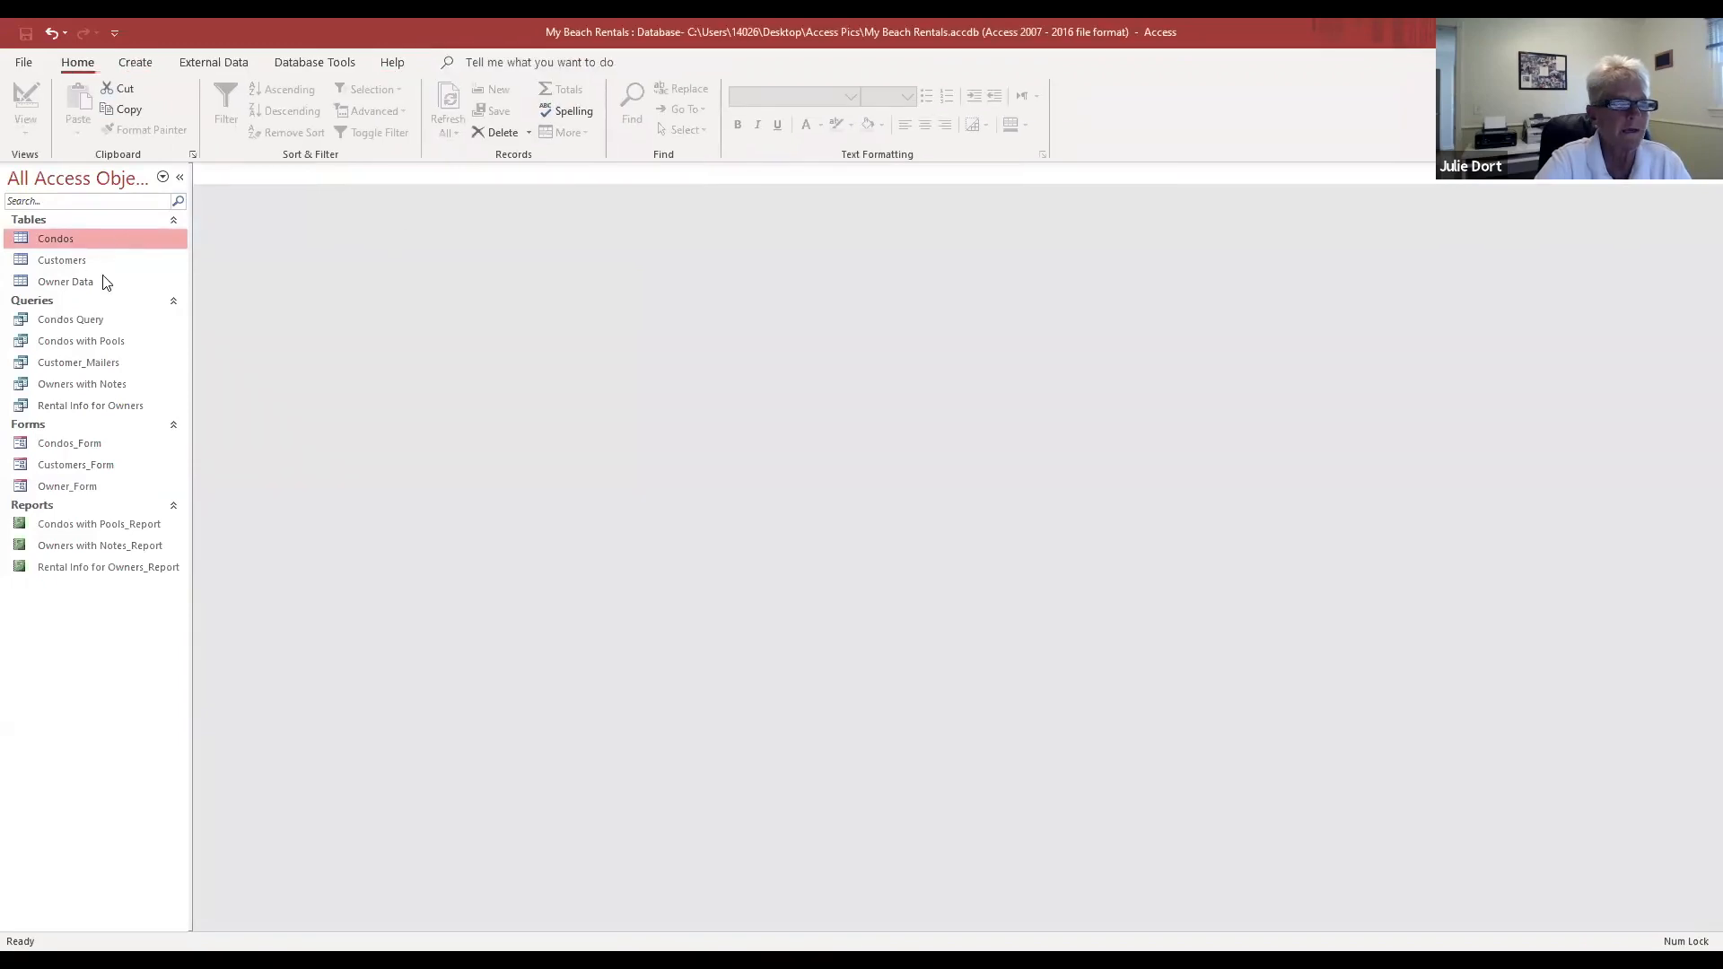
Step: Start a query design with the Condos, Customers and Owner Data tables, and close it without saving
{"action": "left_click", "coordinate": [86, 323]}
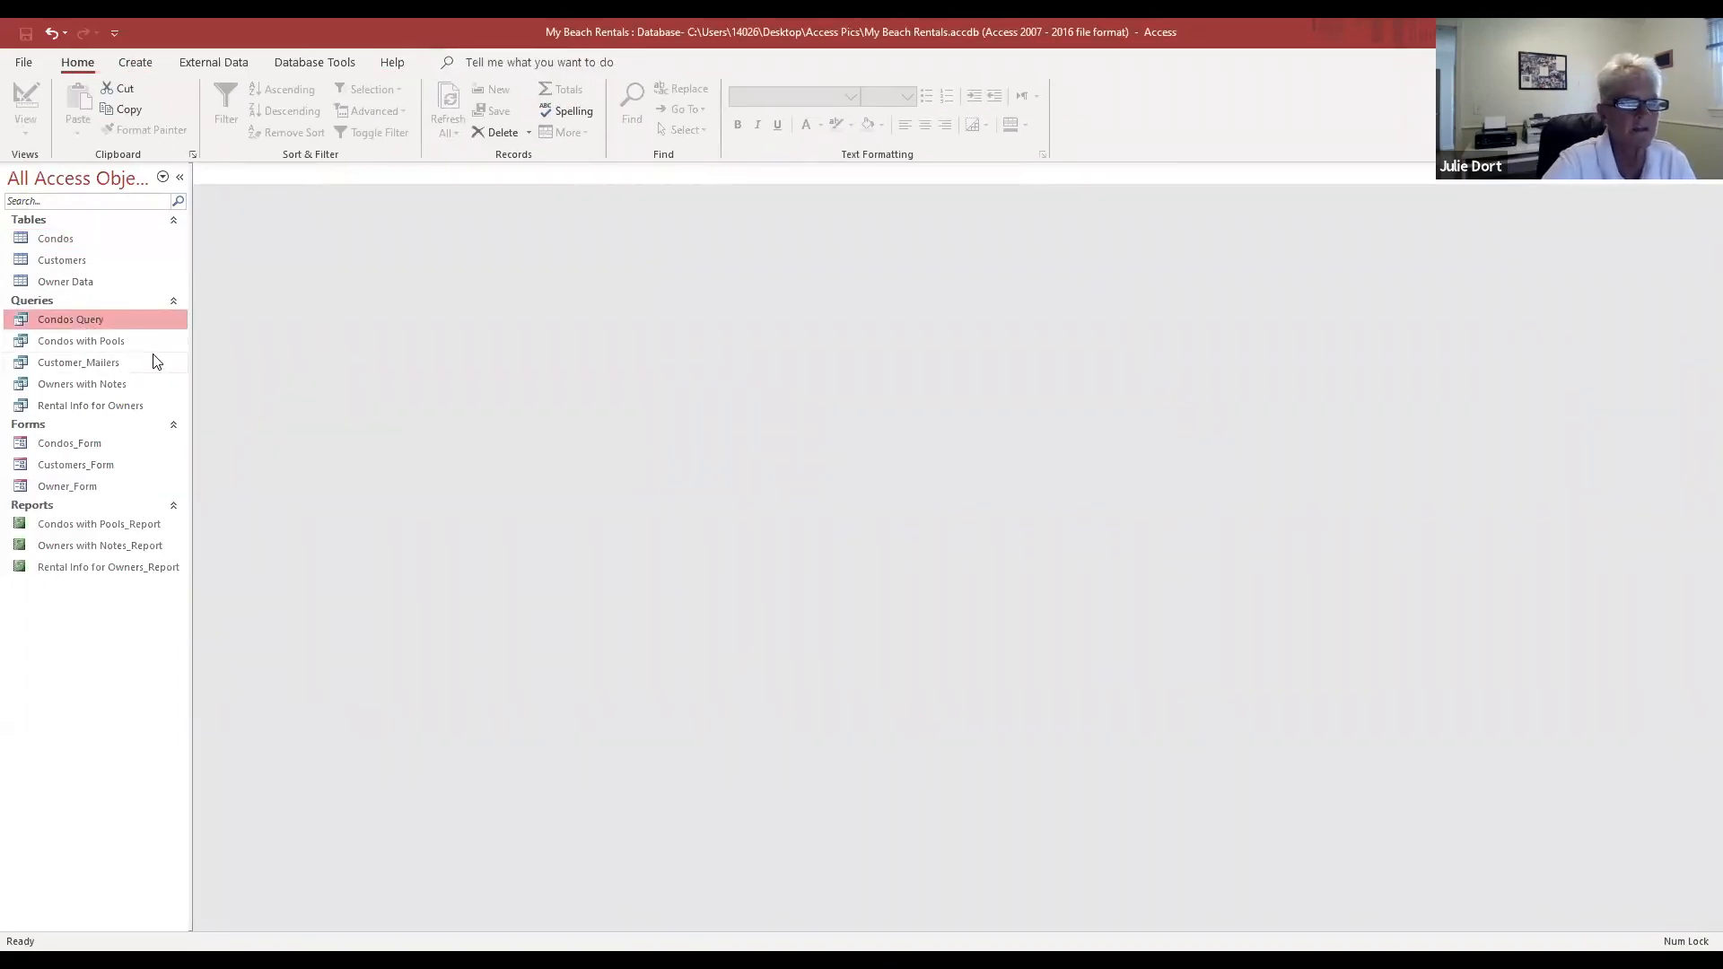
{"action": "left_click", "coordinate": [139, 64]}
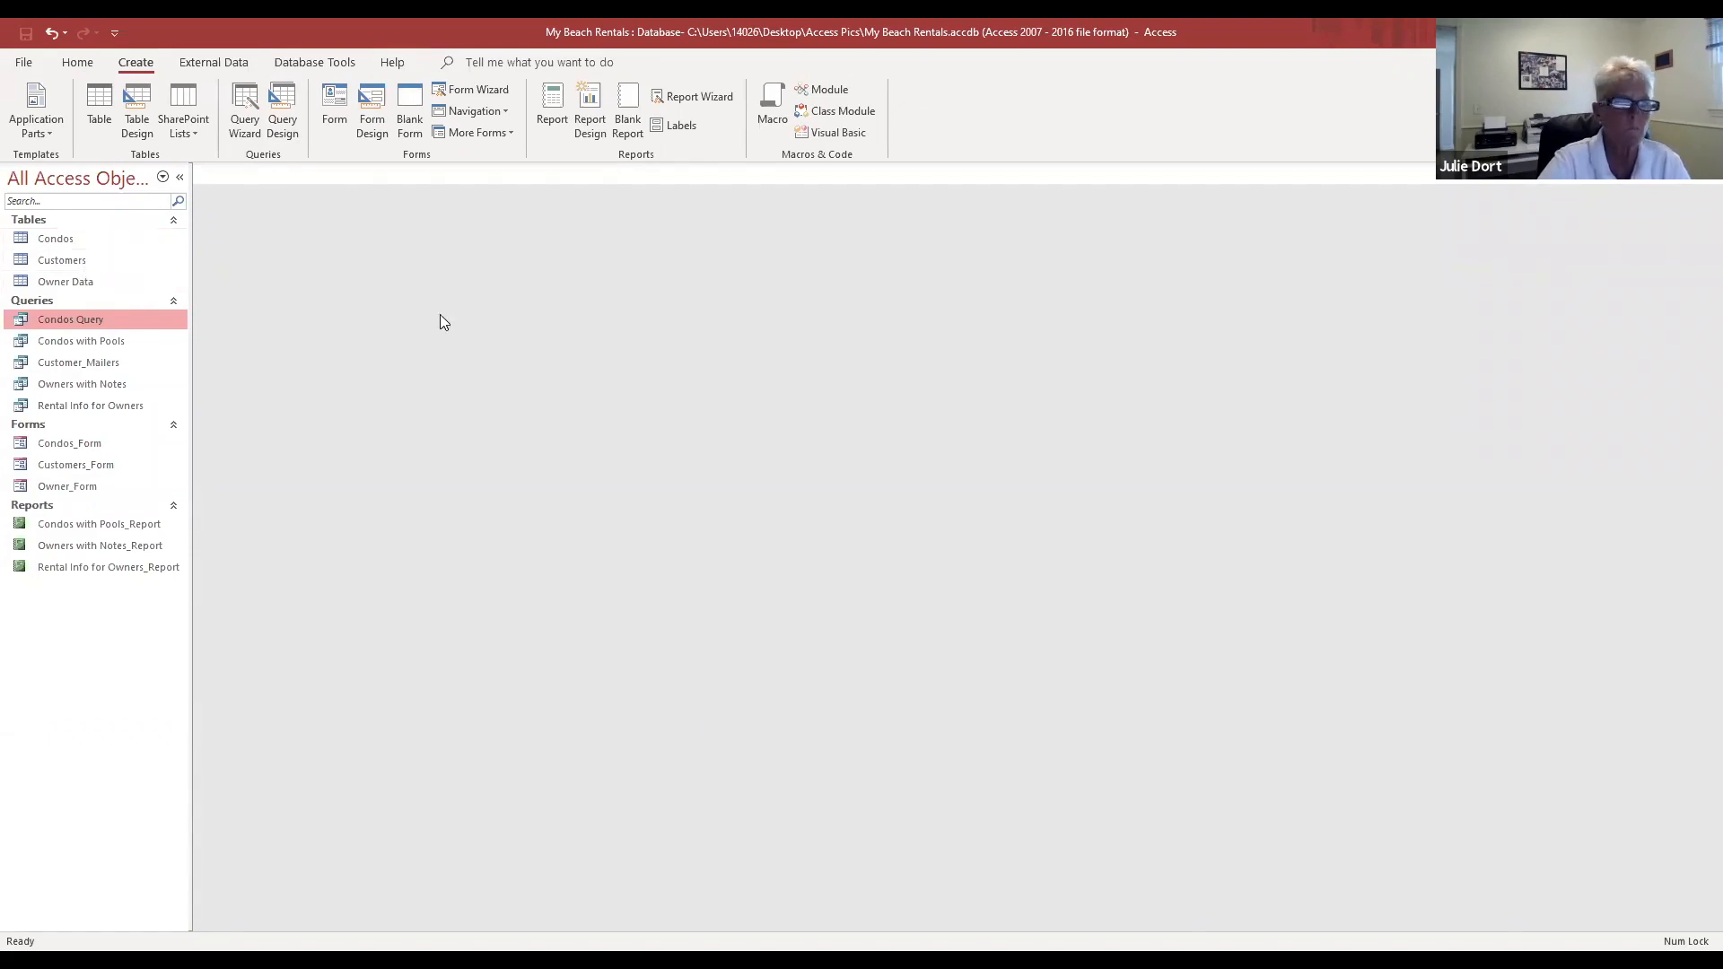
{"action": "left_click", "coordinate": [285, 103]}
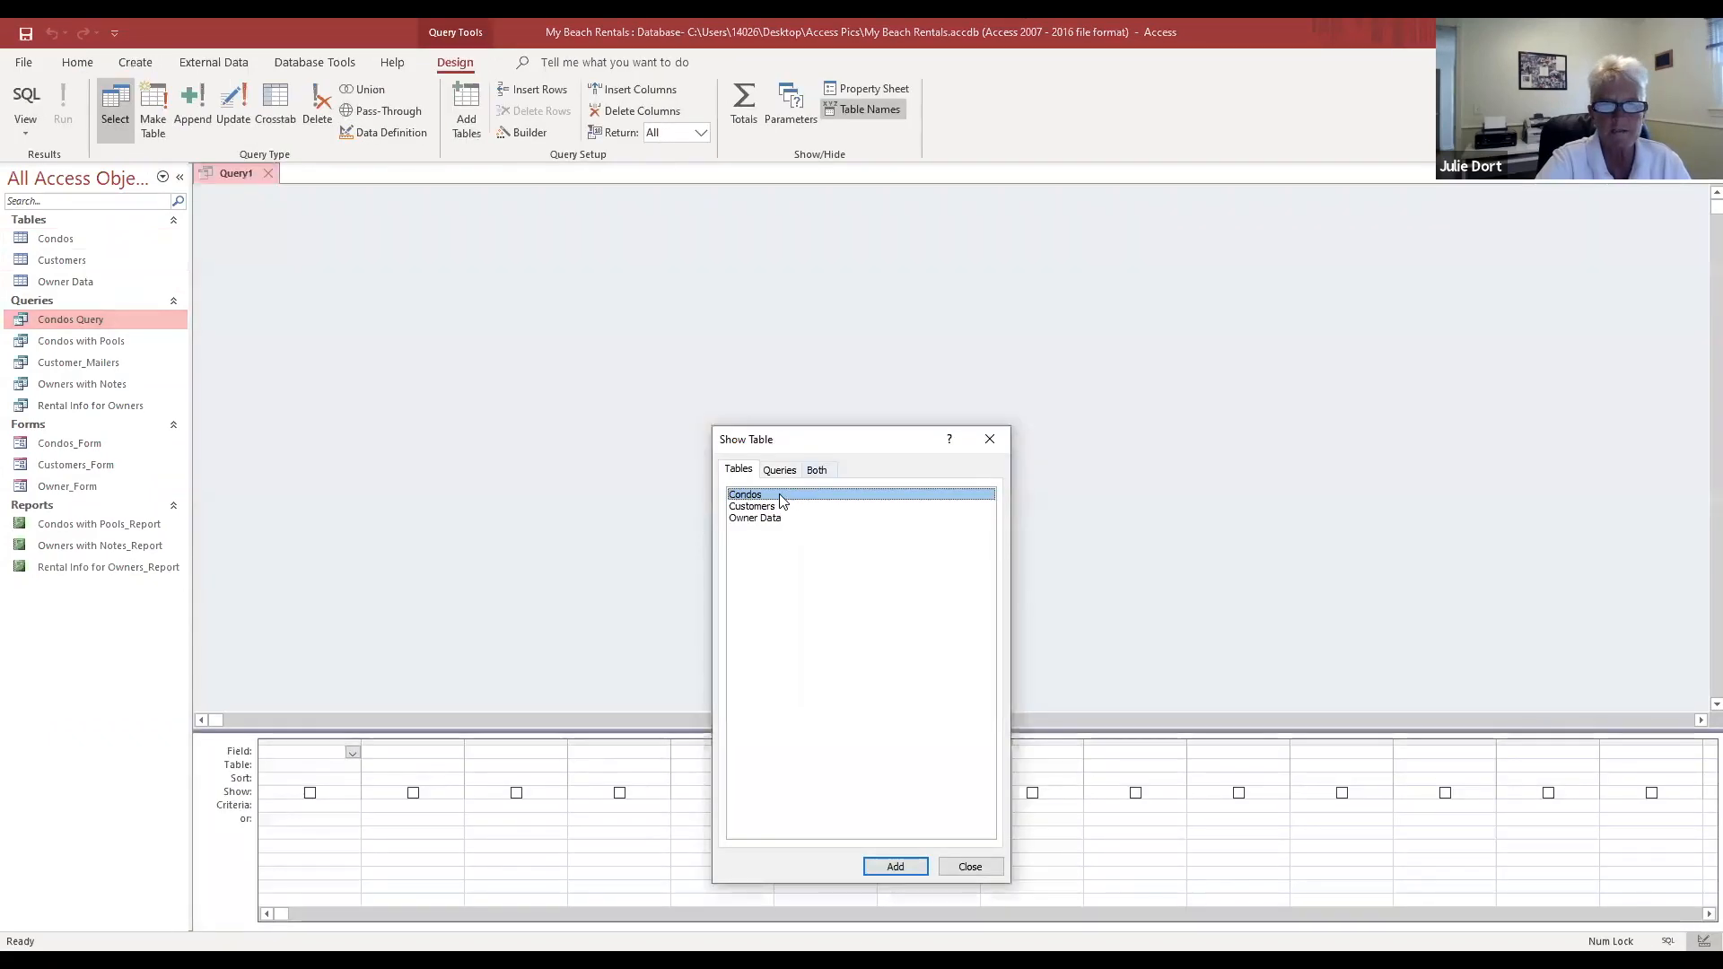
{"action": "double_click", "coordinate": [777, 494]}
{"action": "double_click", "coordinate": [772, 507]}
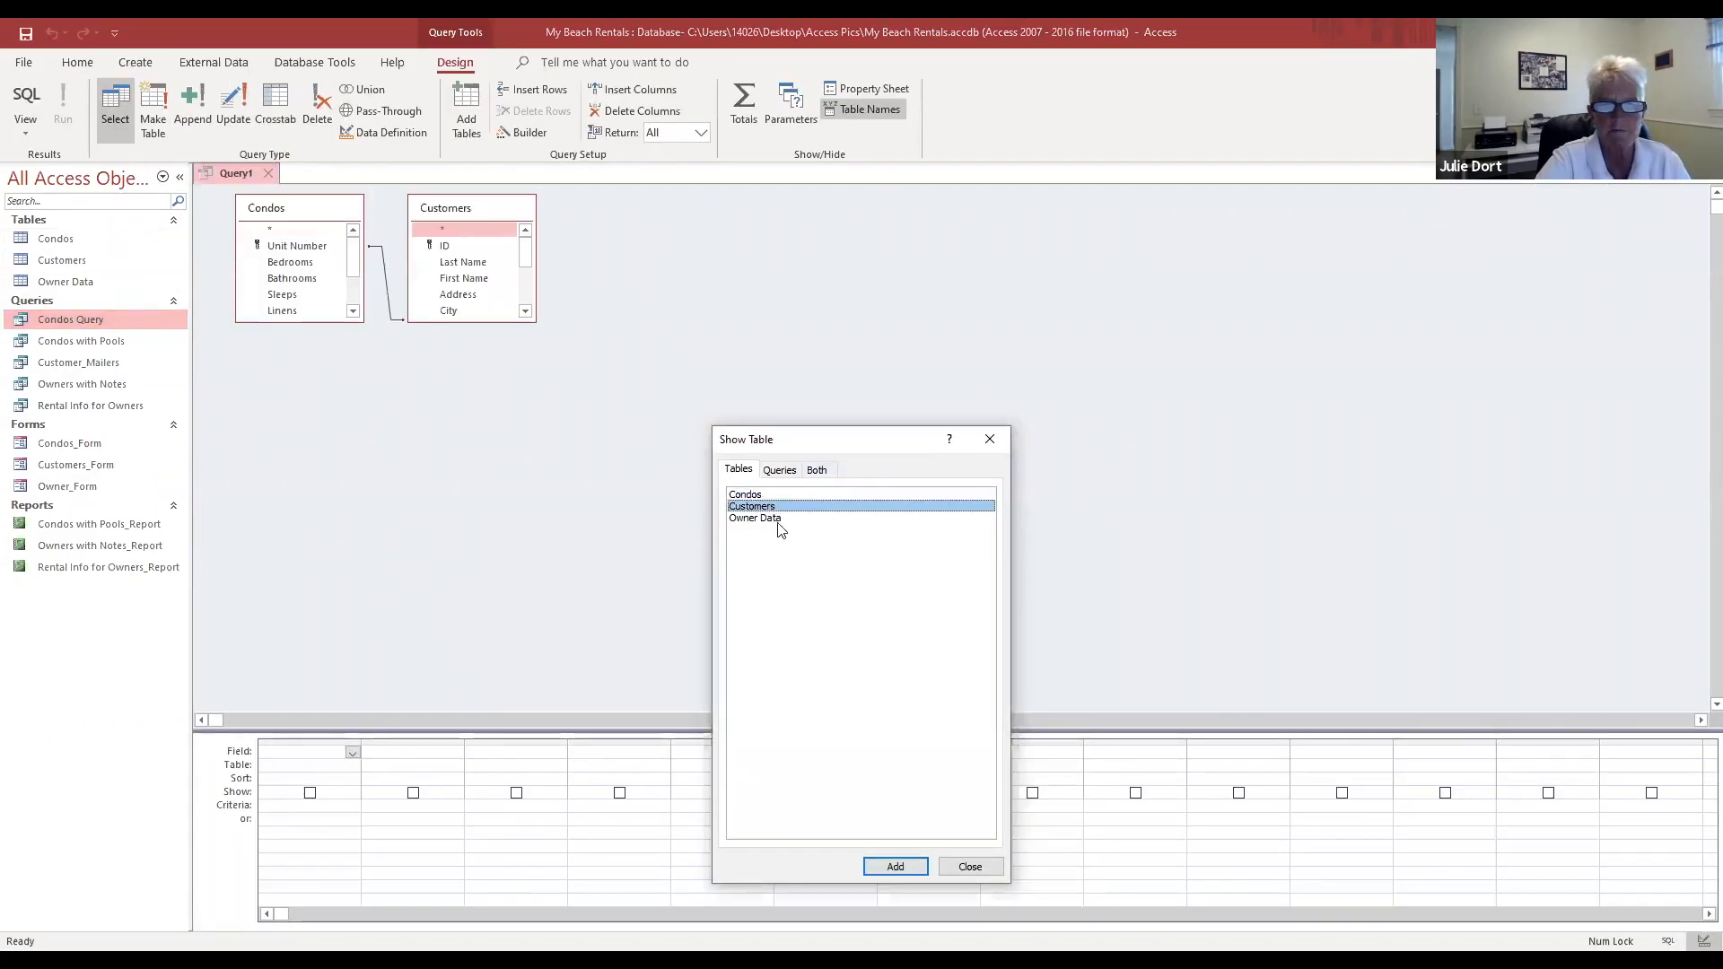
{"action": "double_click", "coordinate": [773, 518]}
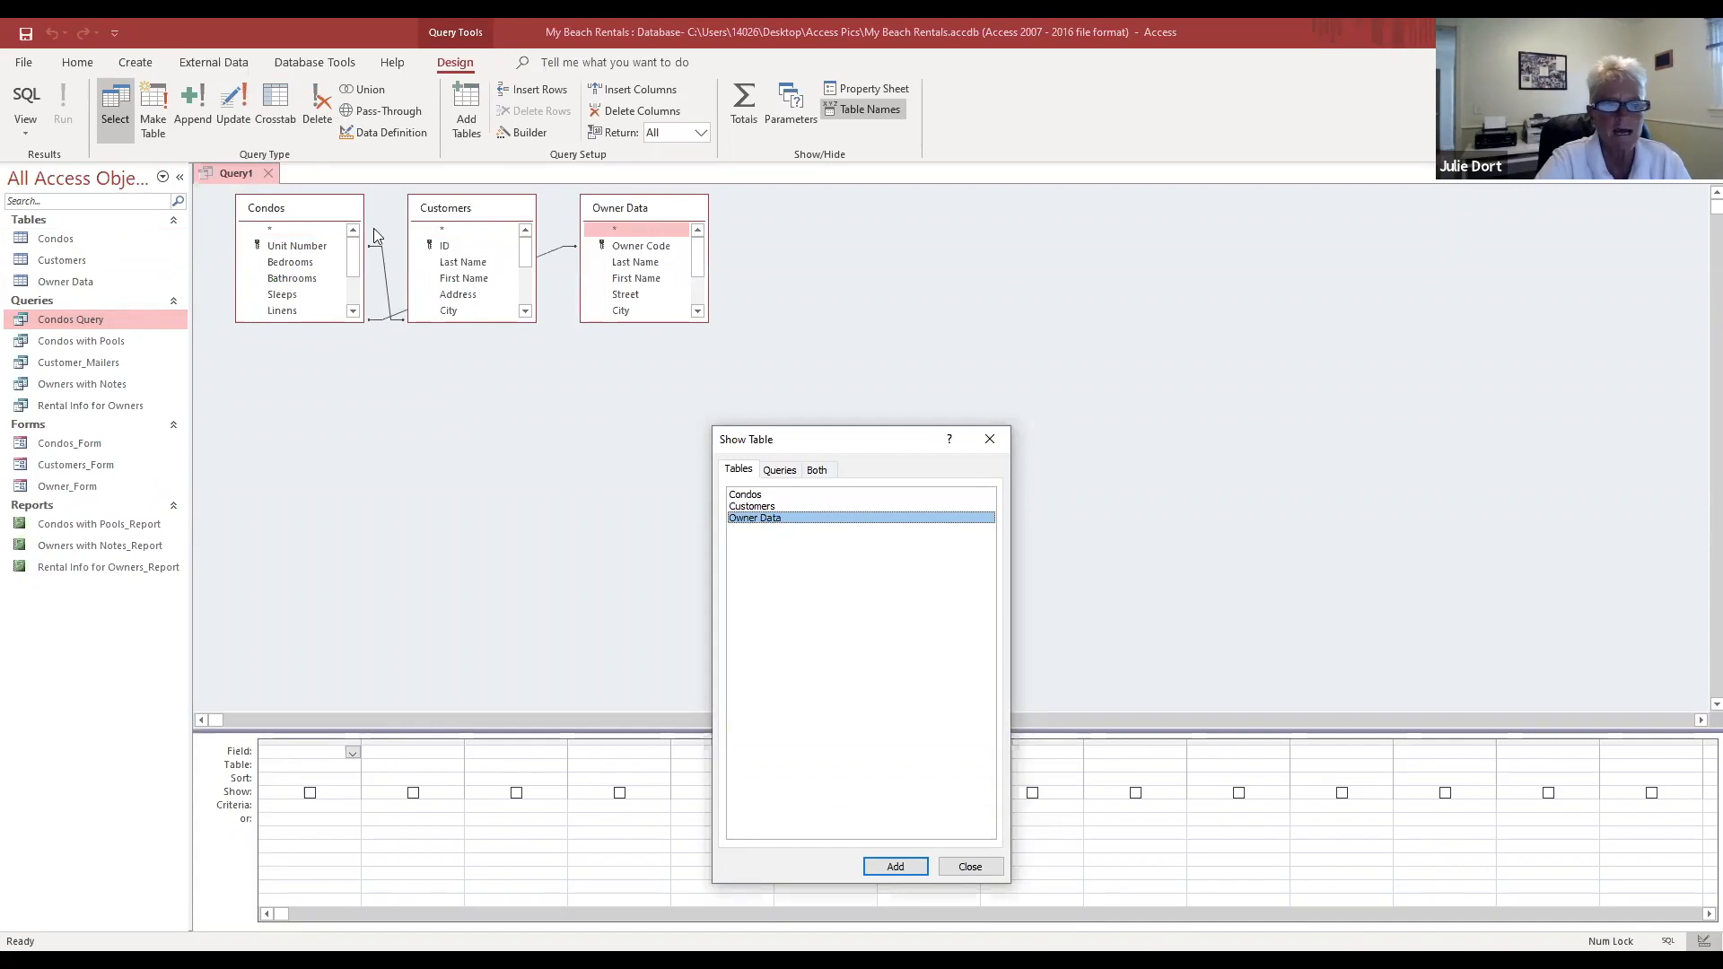
{"action": "left_click", "coordinate": [984, 870]}
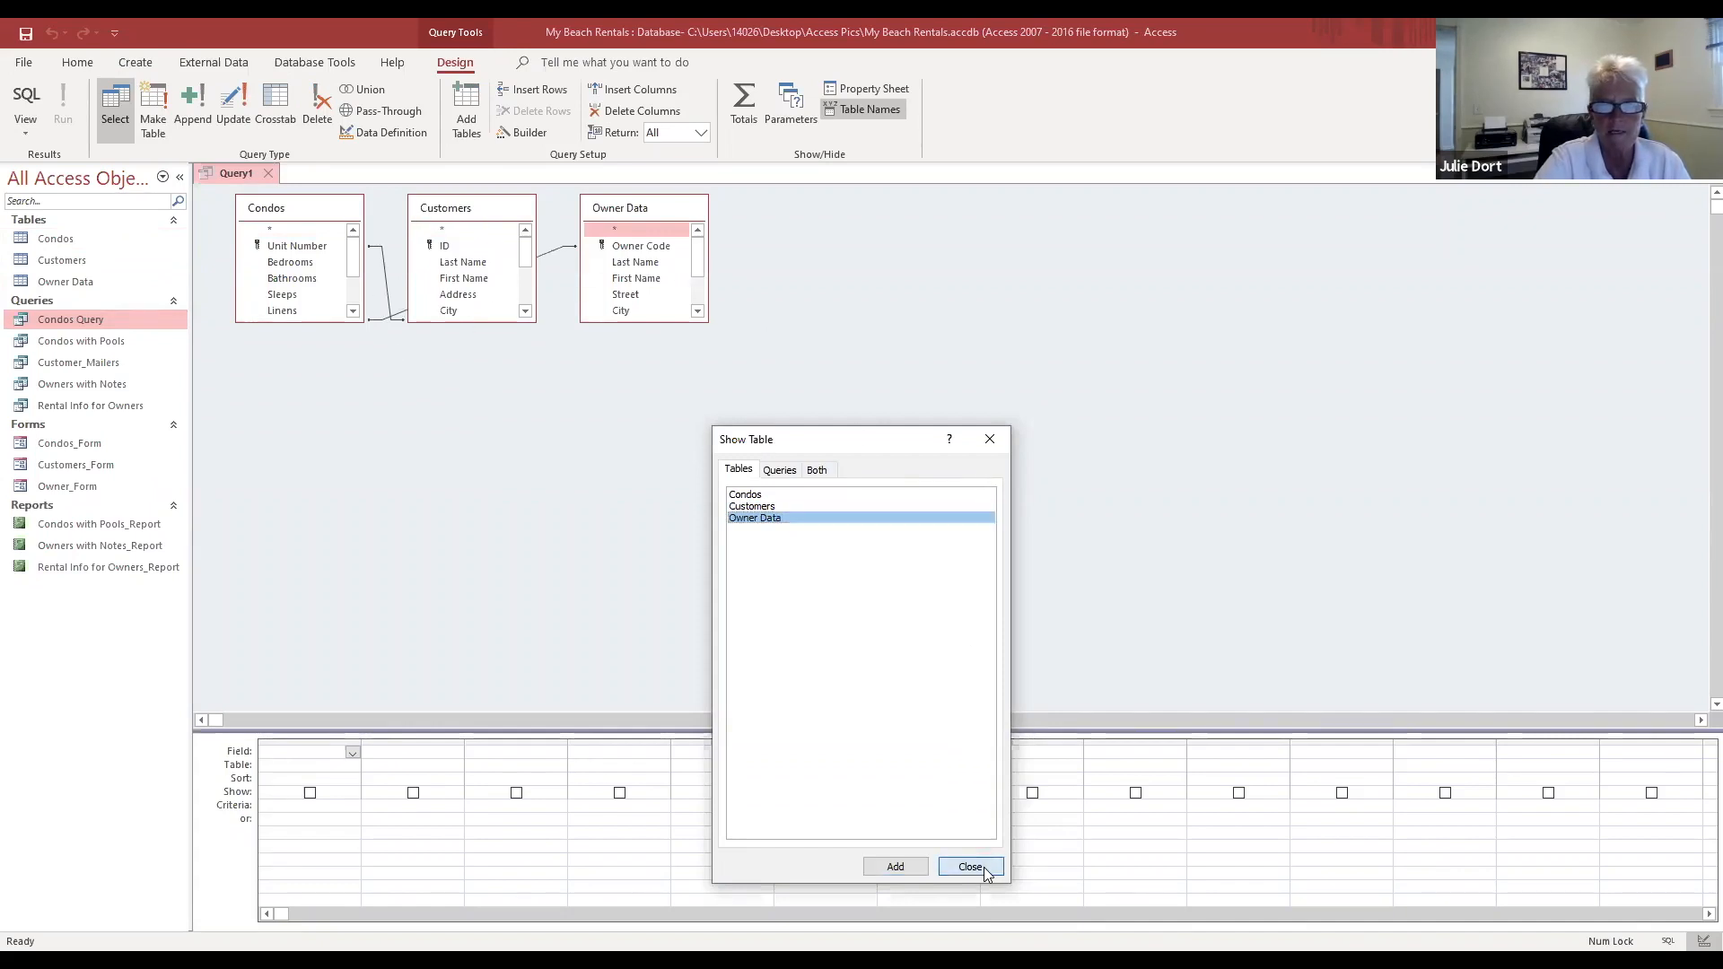
{"action": "left_click", "coordinate": [268, 174]}
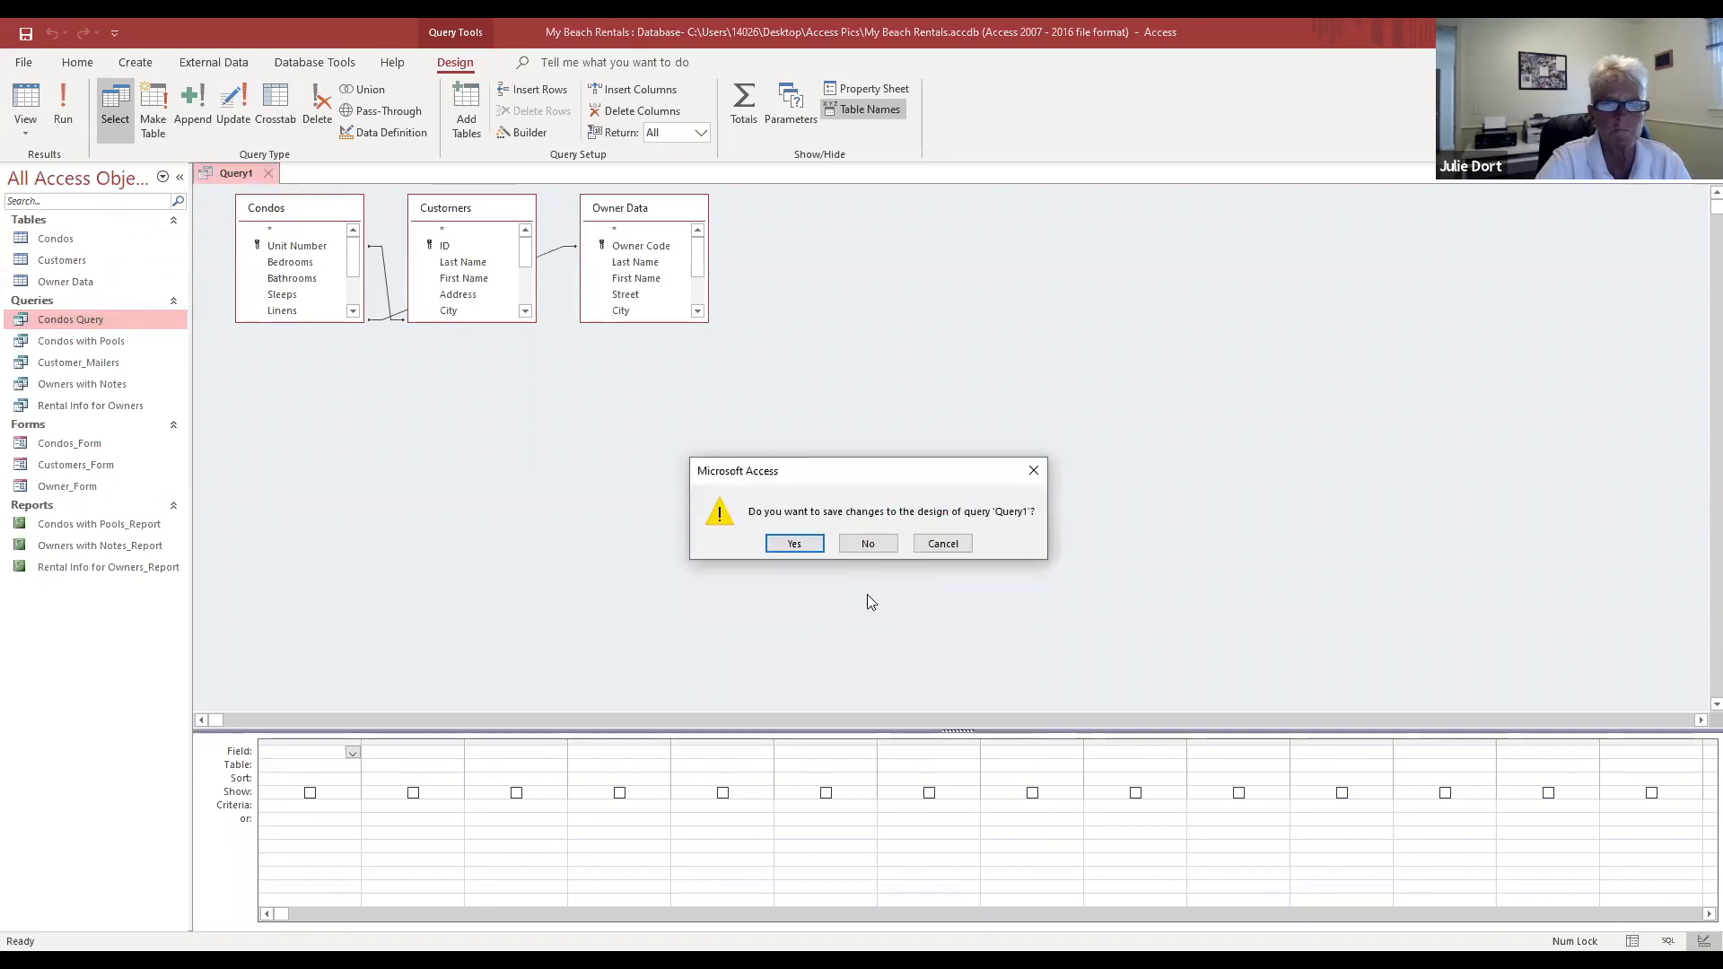
{"action": "left_click", "coordinate": [881, 548]}
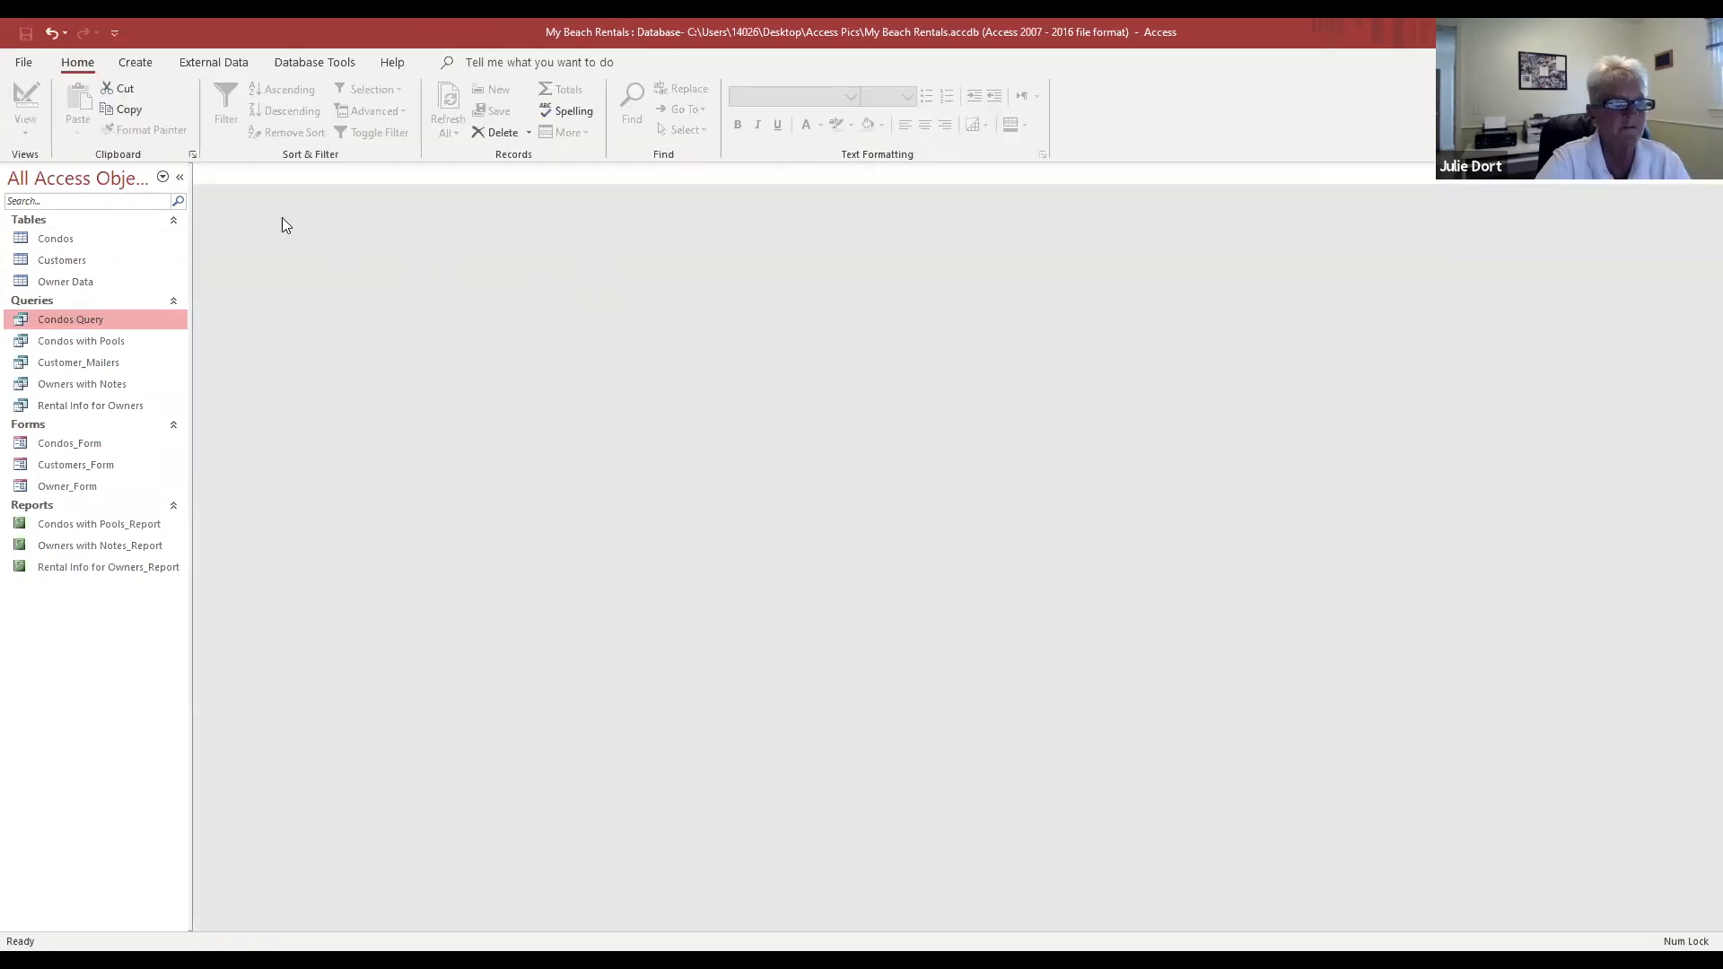
Step: Start a new form with the Form Wizard and choose the Owners with Notes query as its field source
{"action": "left_click", "coordinate": [68, 240]}
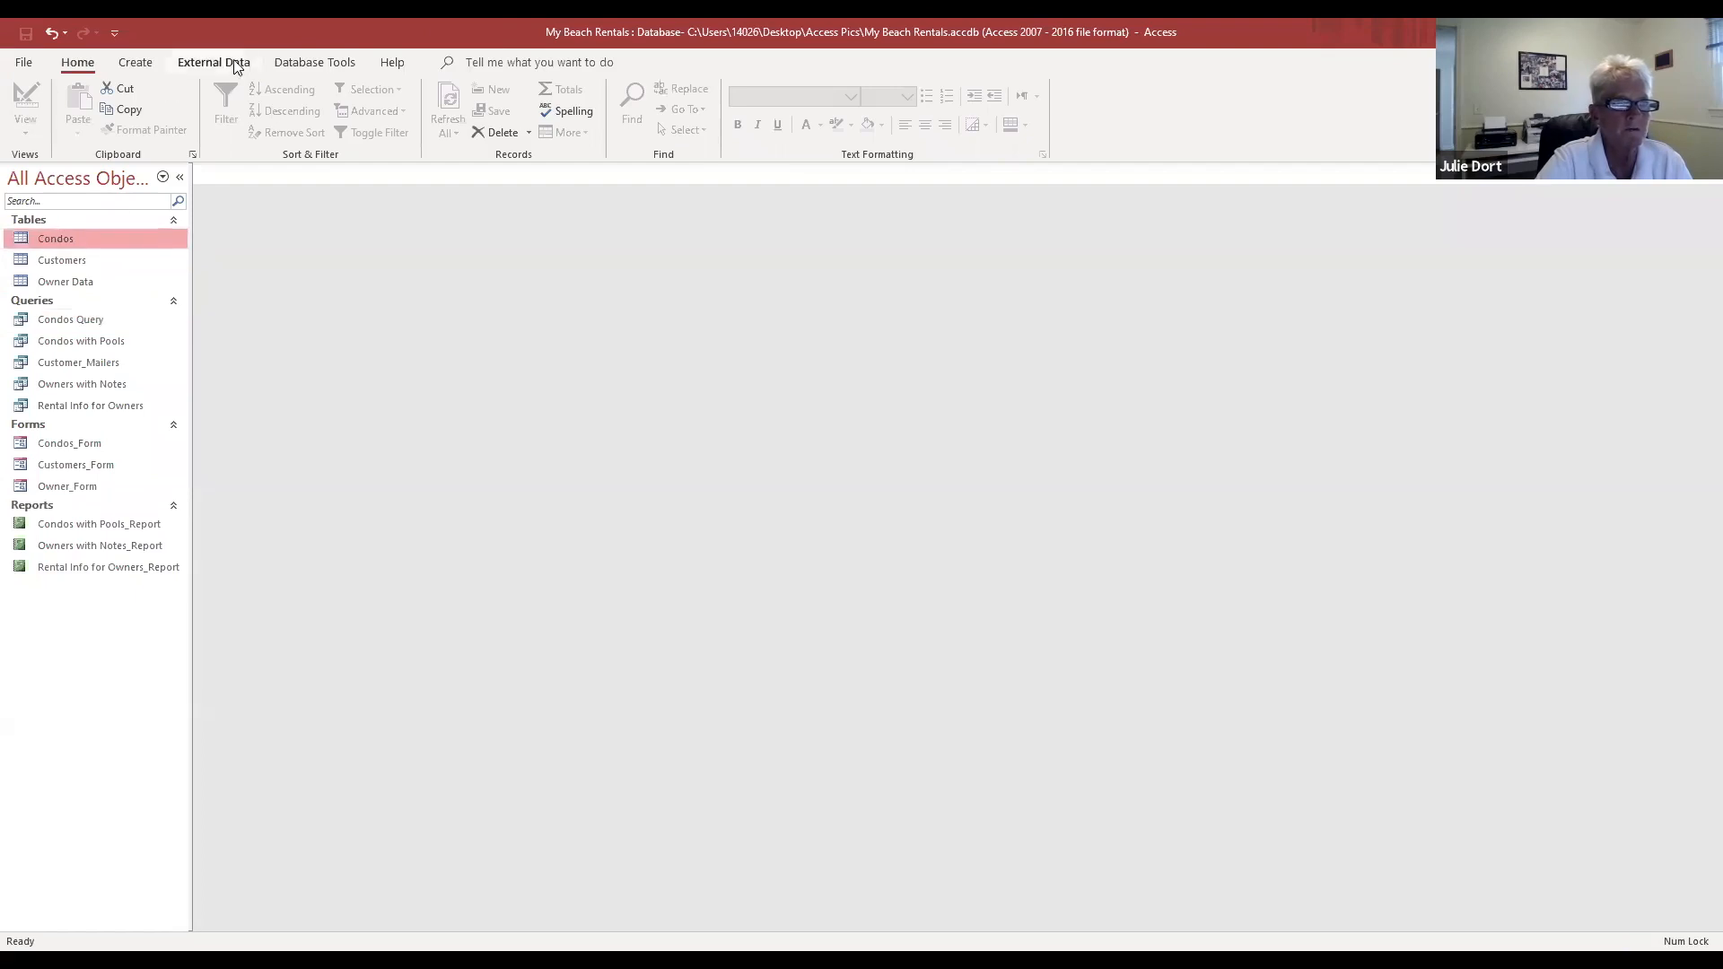
{"action": "left_click", "coordinate": [139, 63]}
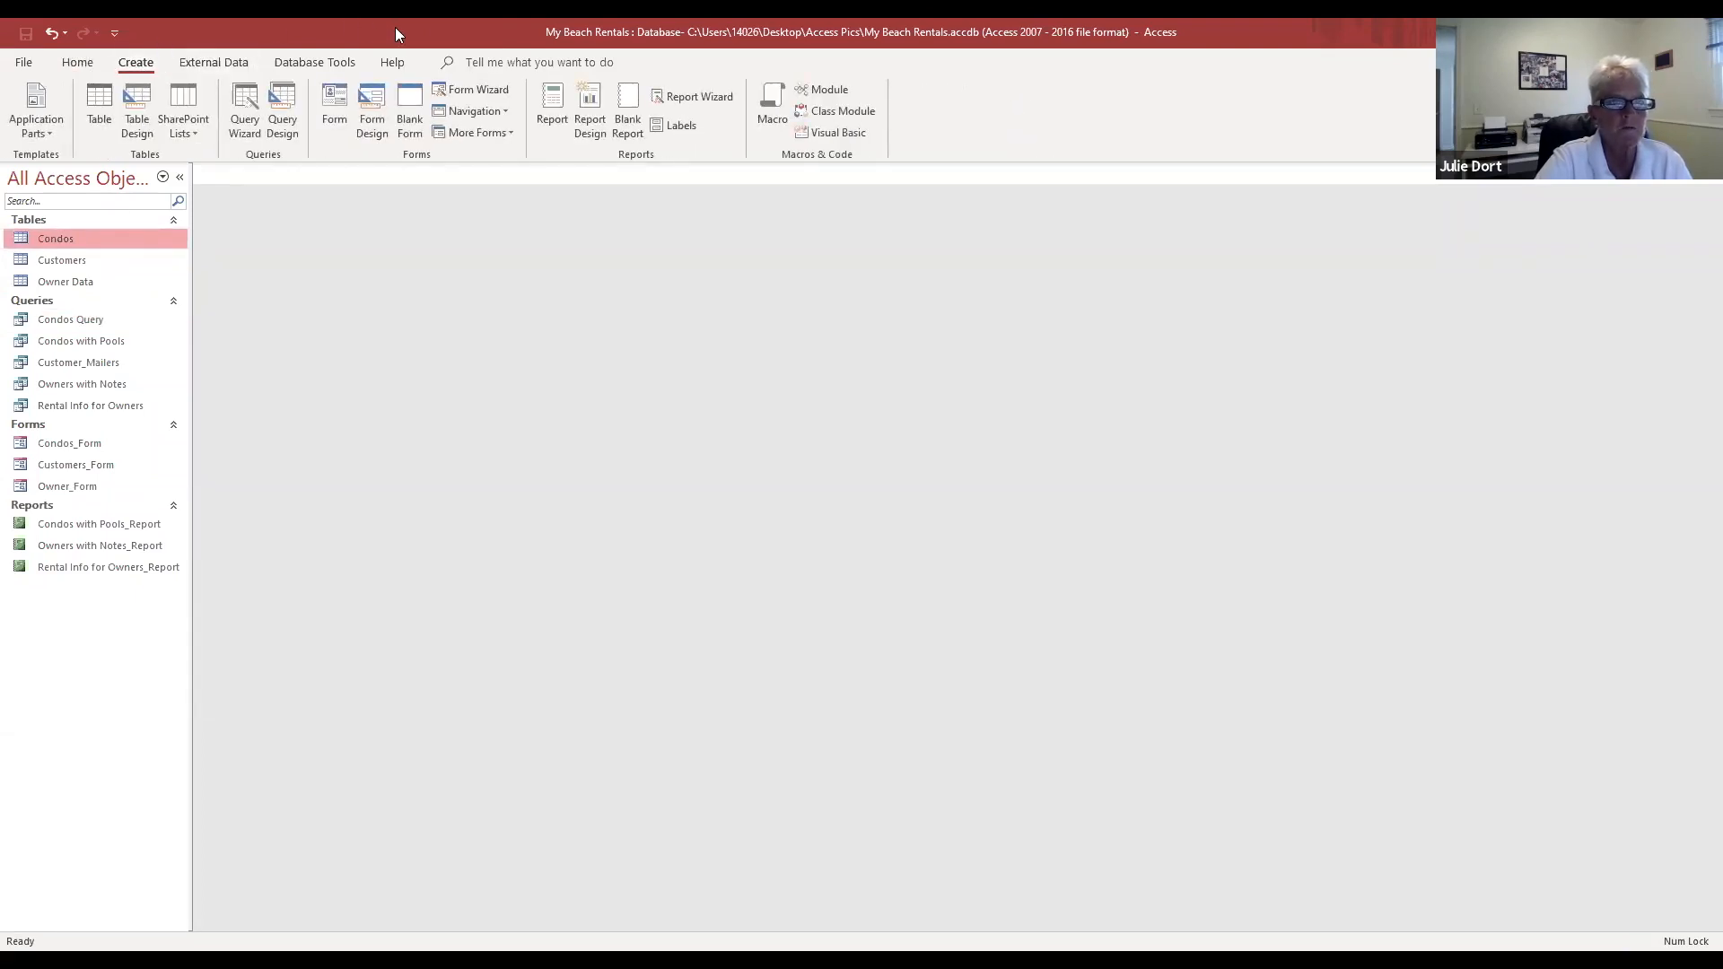
{"action": "left_click", "coordinate": [466, 88]}
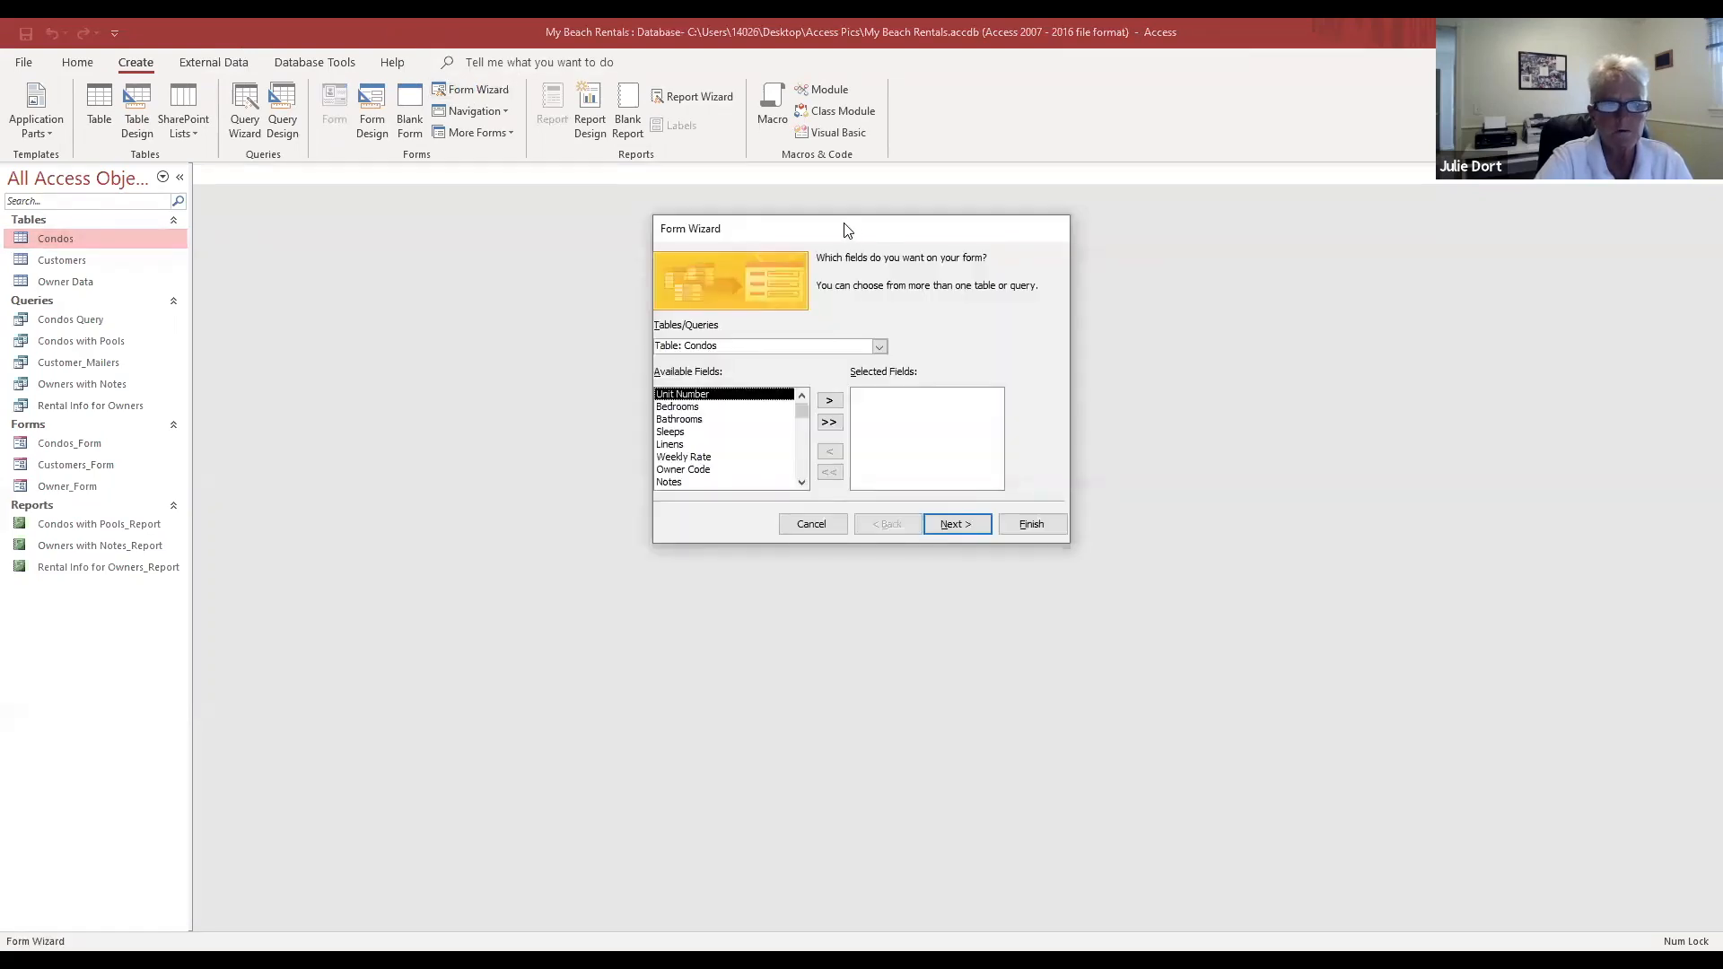
{"action": "left_click_drag", "start_coordinate": [843, 228], "coordinate": [699, 192]}
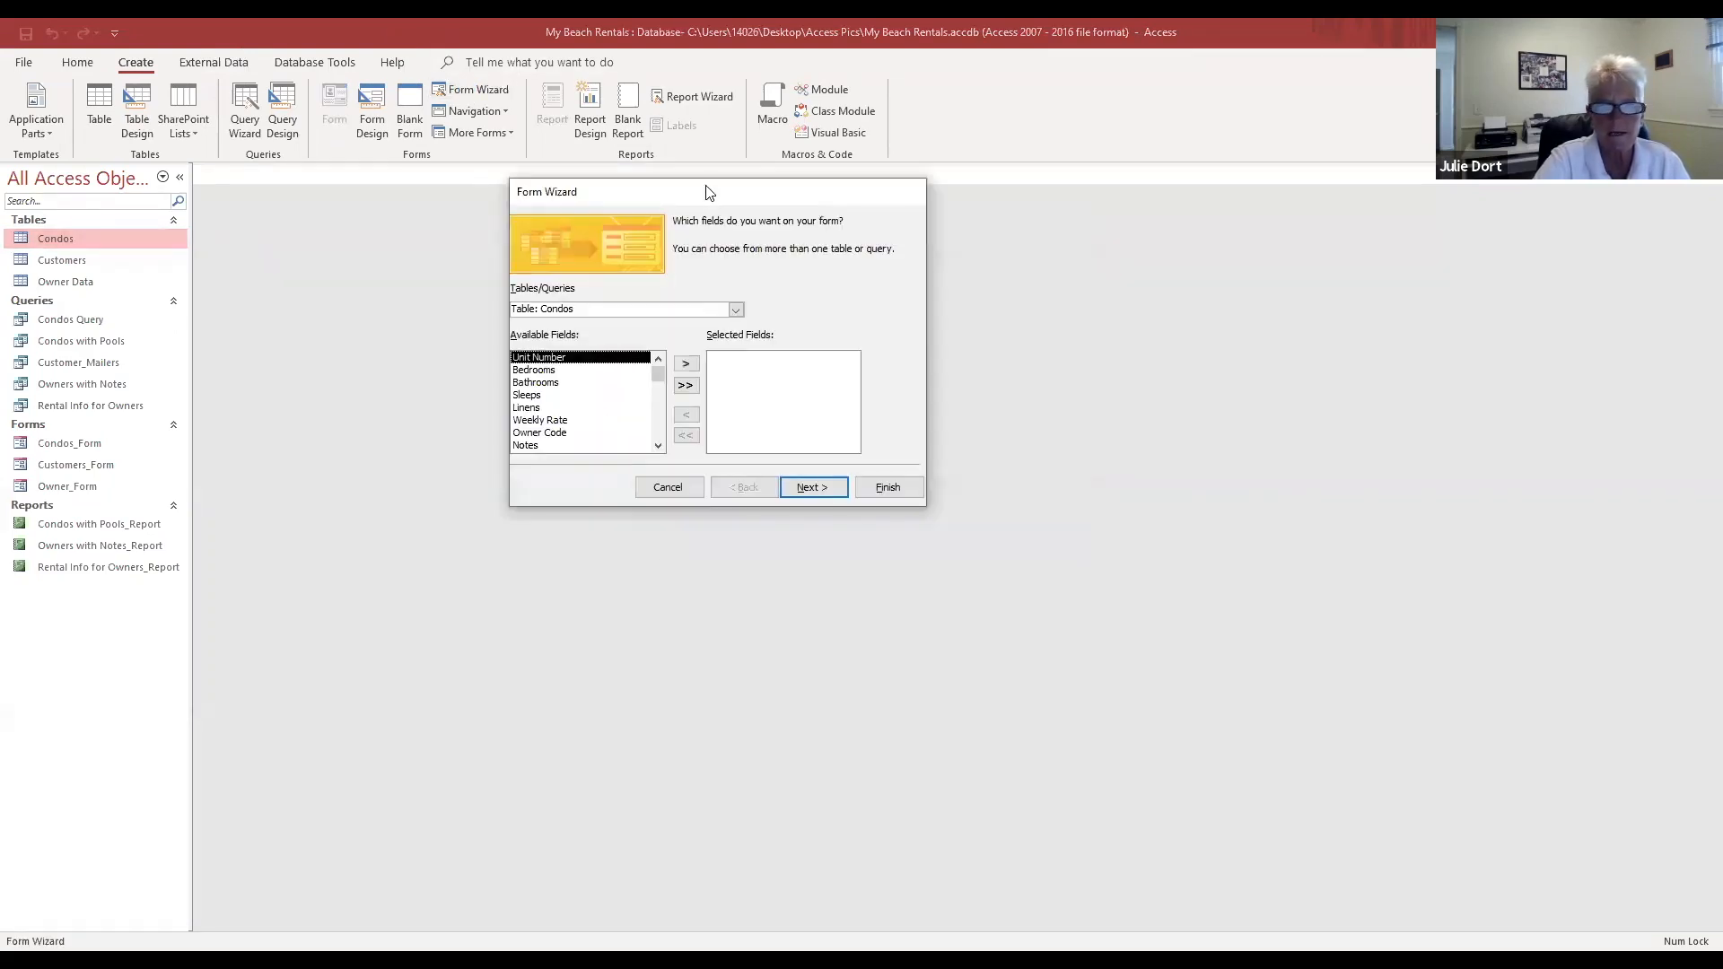
{"action": "left_click", "coordinate": [735, 309]}
{"action": "left_click", "coordinate": [764, 285]}
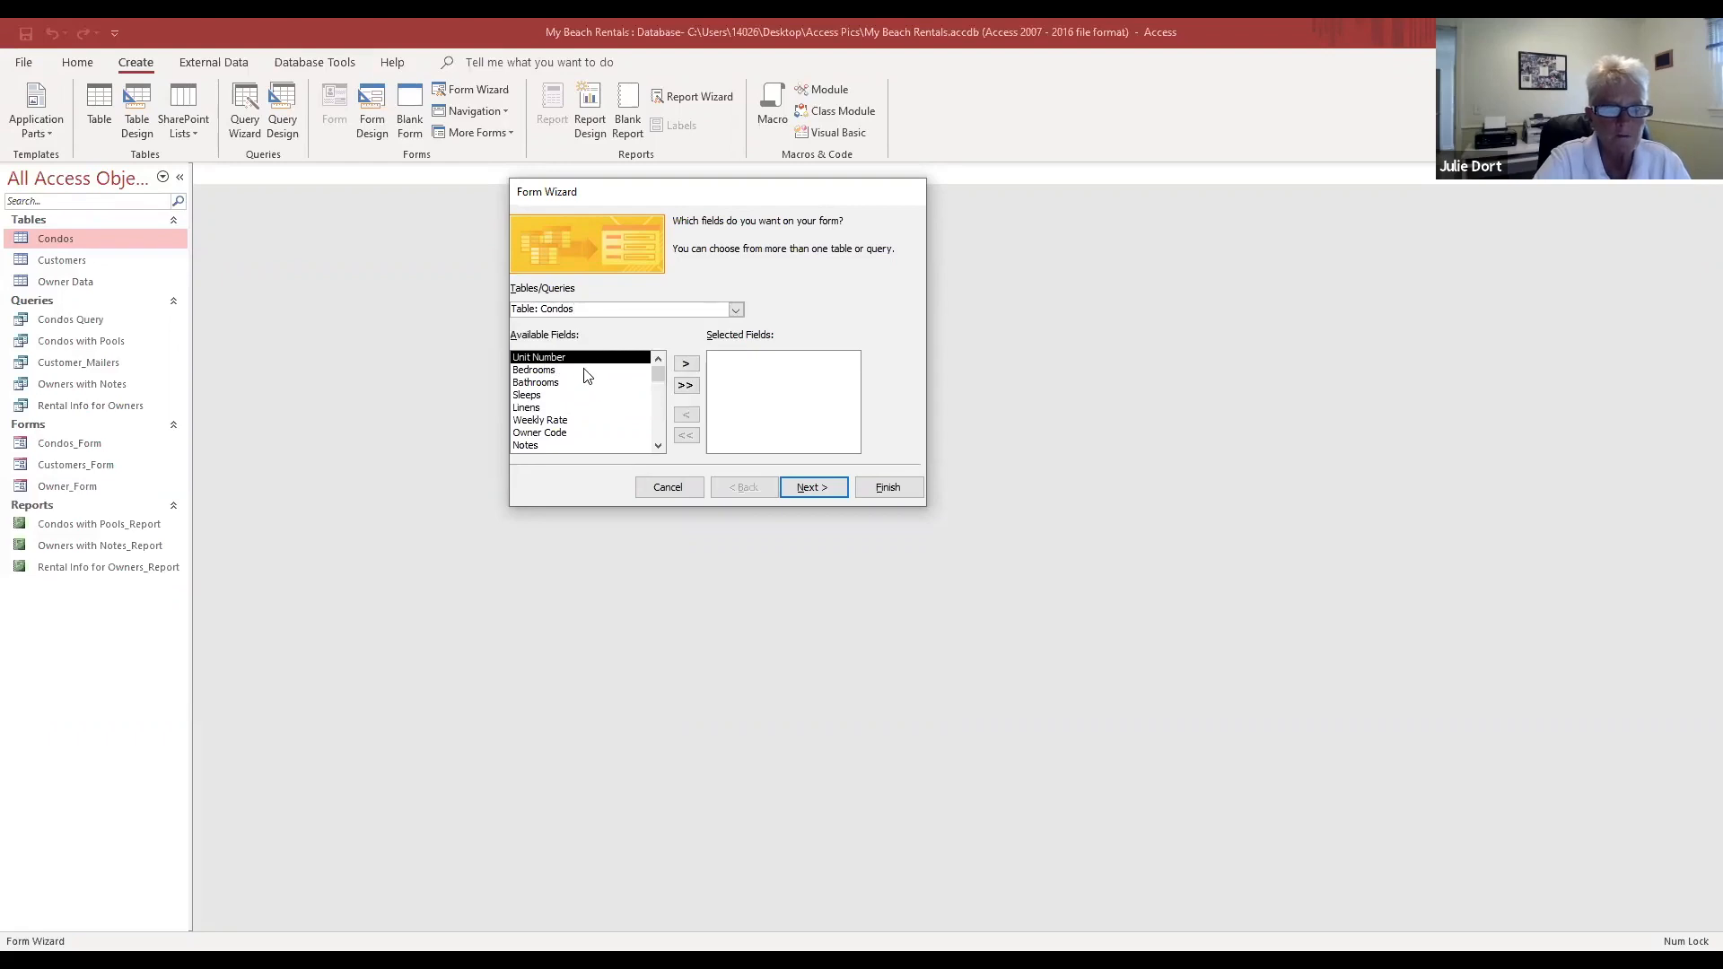
{"action": "left_click", "coordinate": [736, 310]}
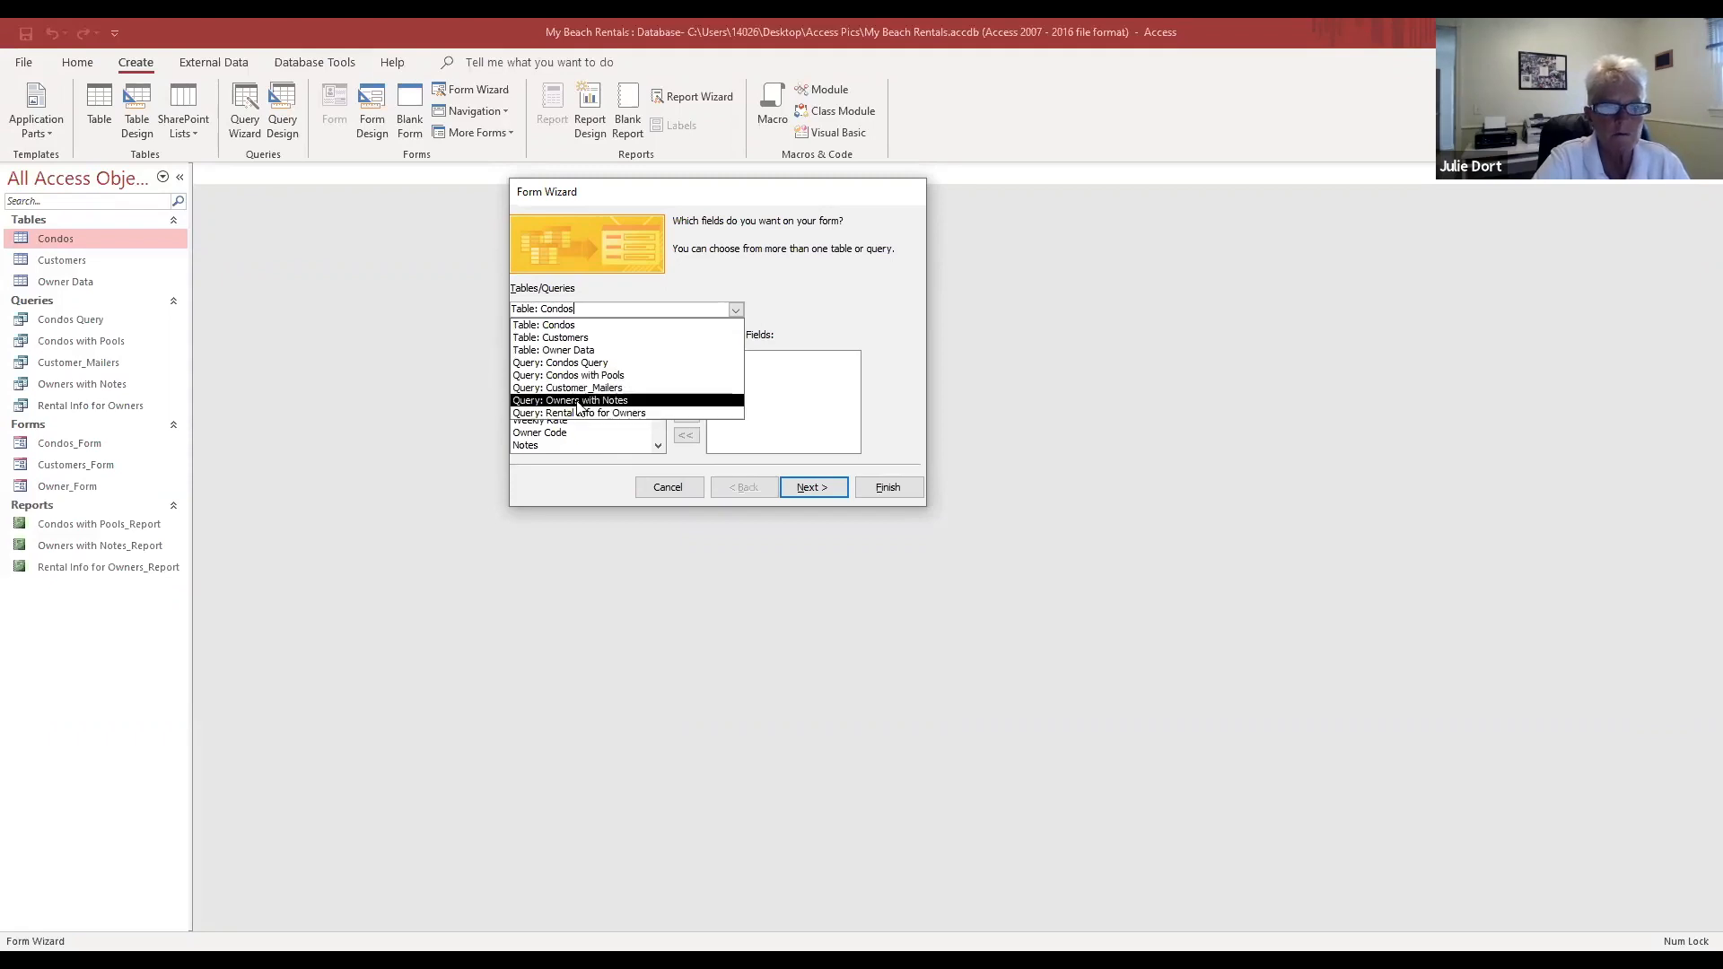
{"action": "left_click", "coordinate": [640, 403]}
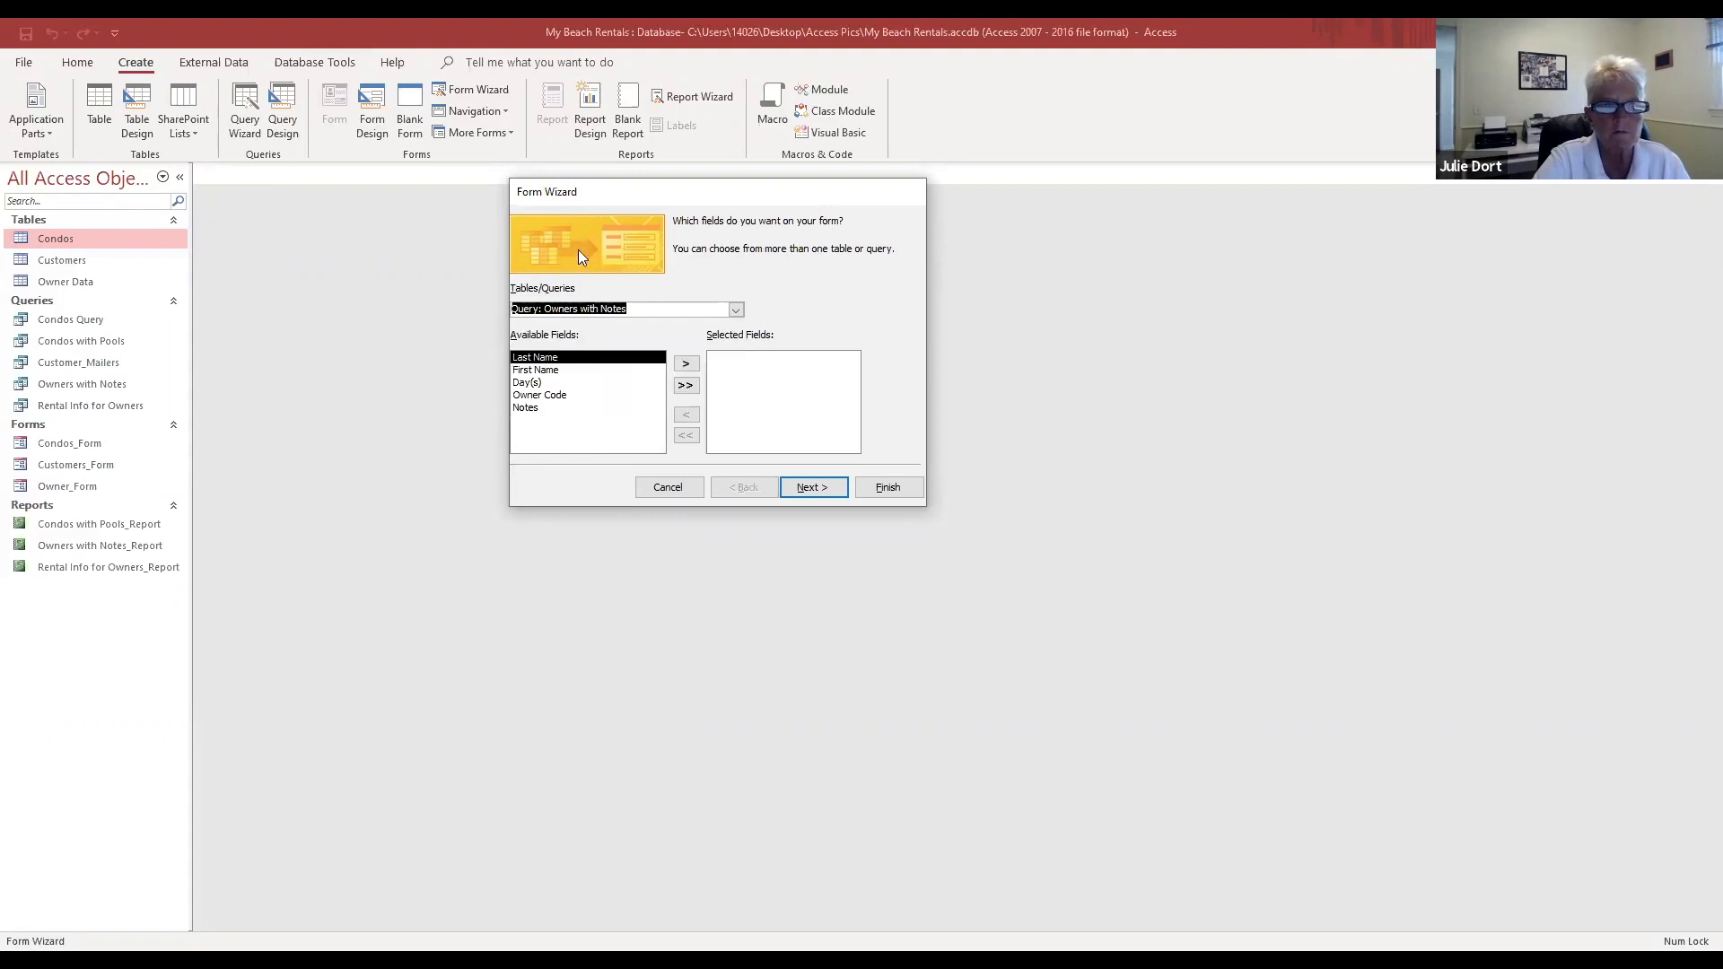
Step: Add all fields of the Owners with Notes query to the form and continue to the layout choice
{"action": "left_click", "coordinate": [824, 488]}
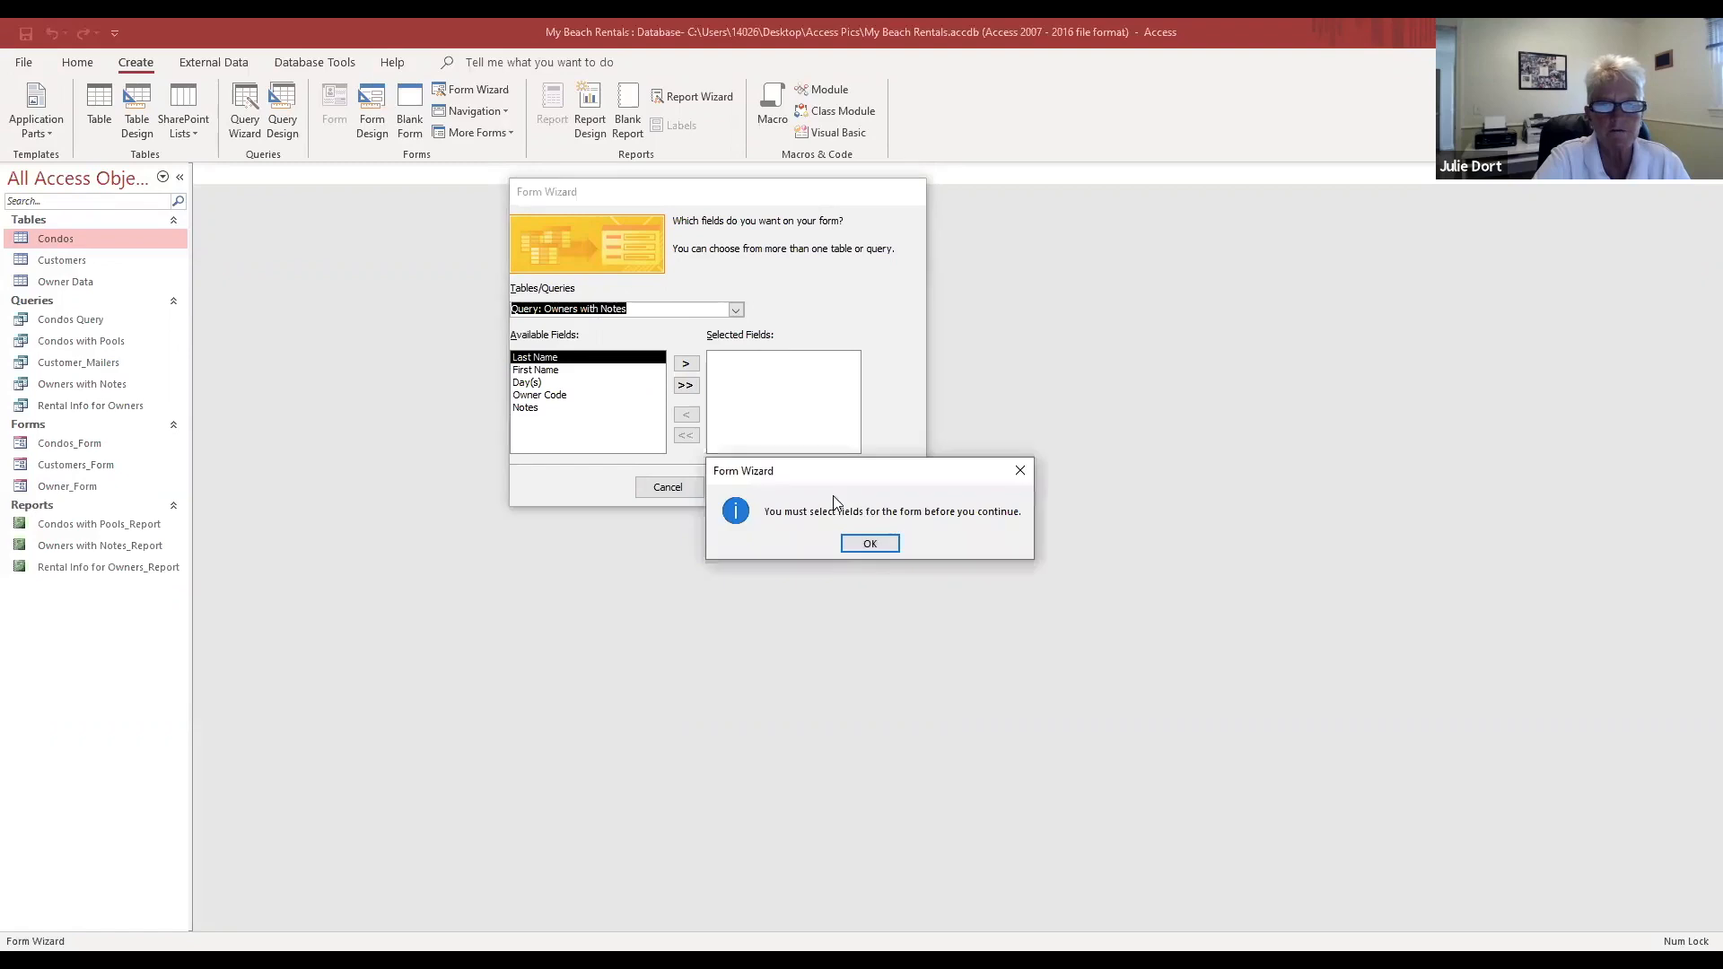
{"action": "left_click", "coordinate": [869, 544]}
{"action": "left_click", "coordinate": [684, 385]}
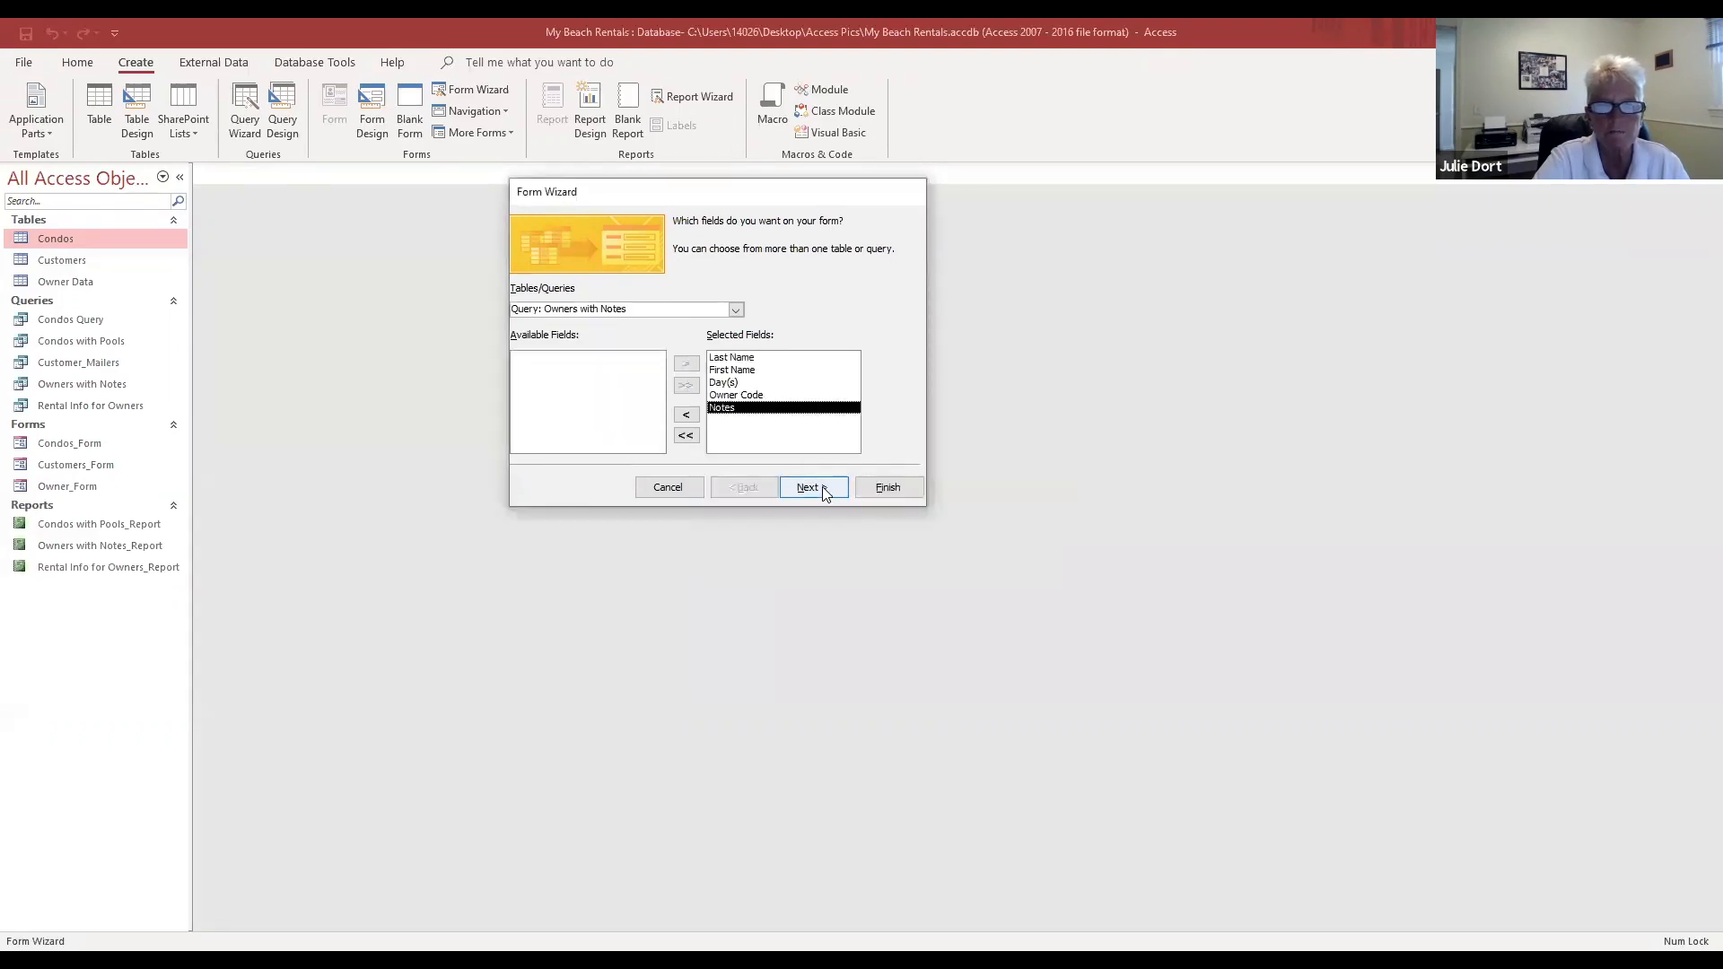
{"action": "left_click", "coordinate": [822, 489]}
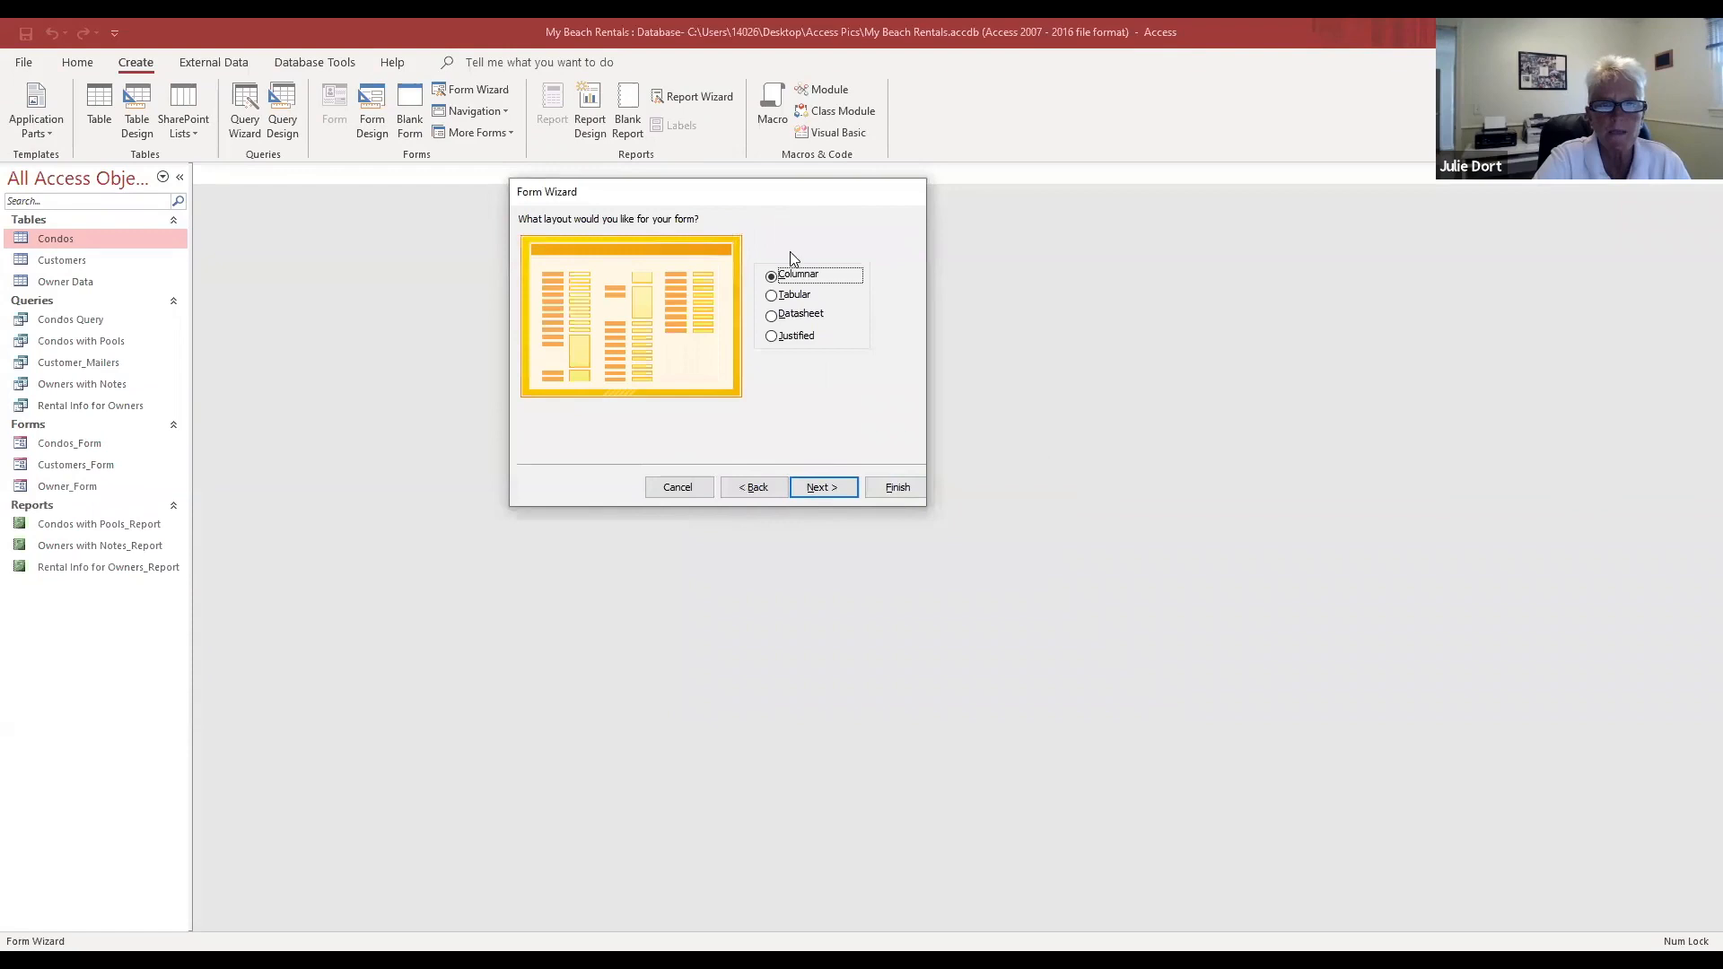
Step: Preview the other form layouts, choose Columnar, and create the form titled Owners with Notes, opened for viewing
{"action": "left_click", "coordinate": [771, 297]}
{"action": "left_click", "coordinate": [772, 315]}
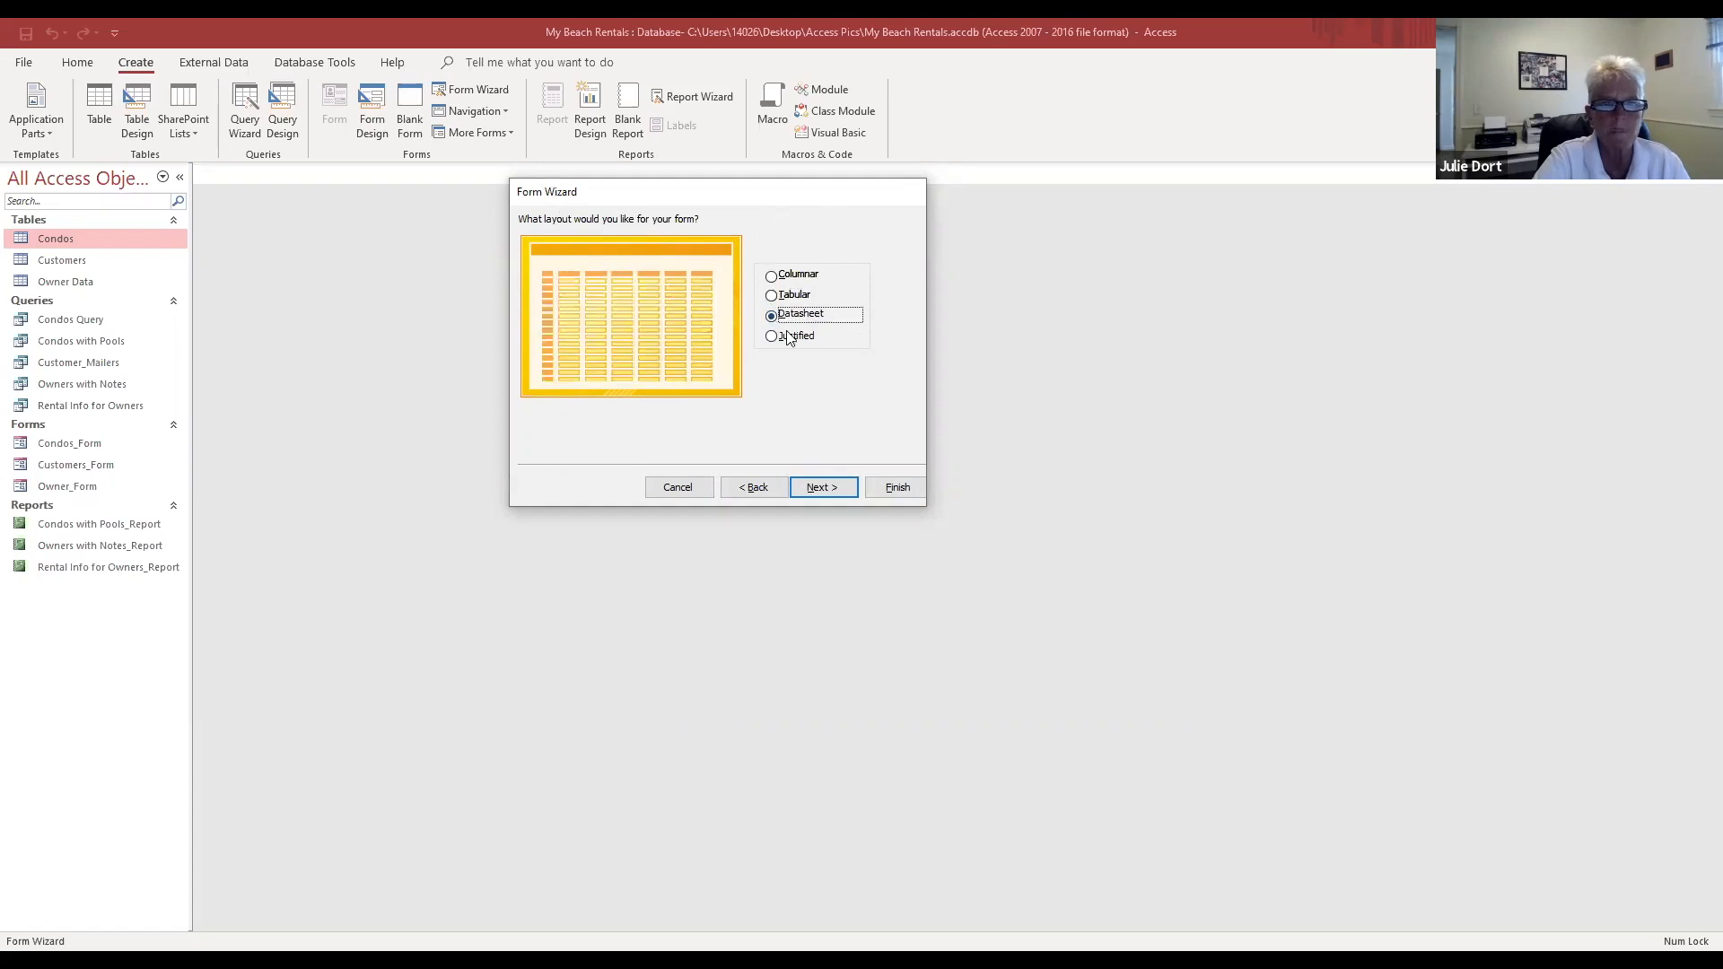
{"action": "left_click", "coordinate": [771, 337]}
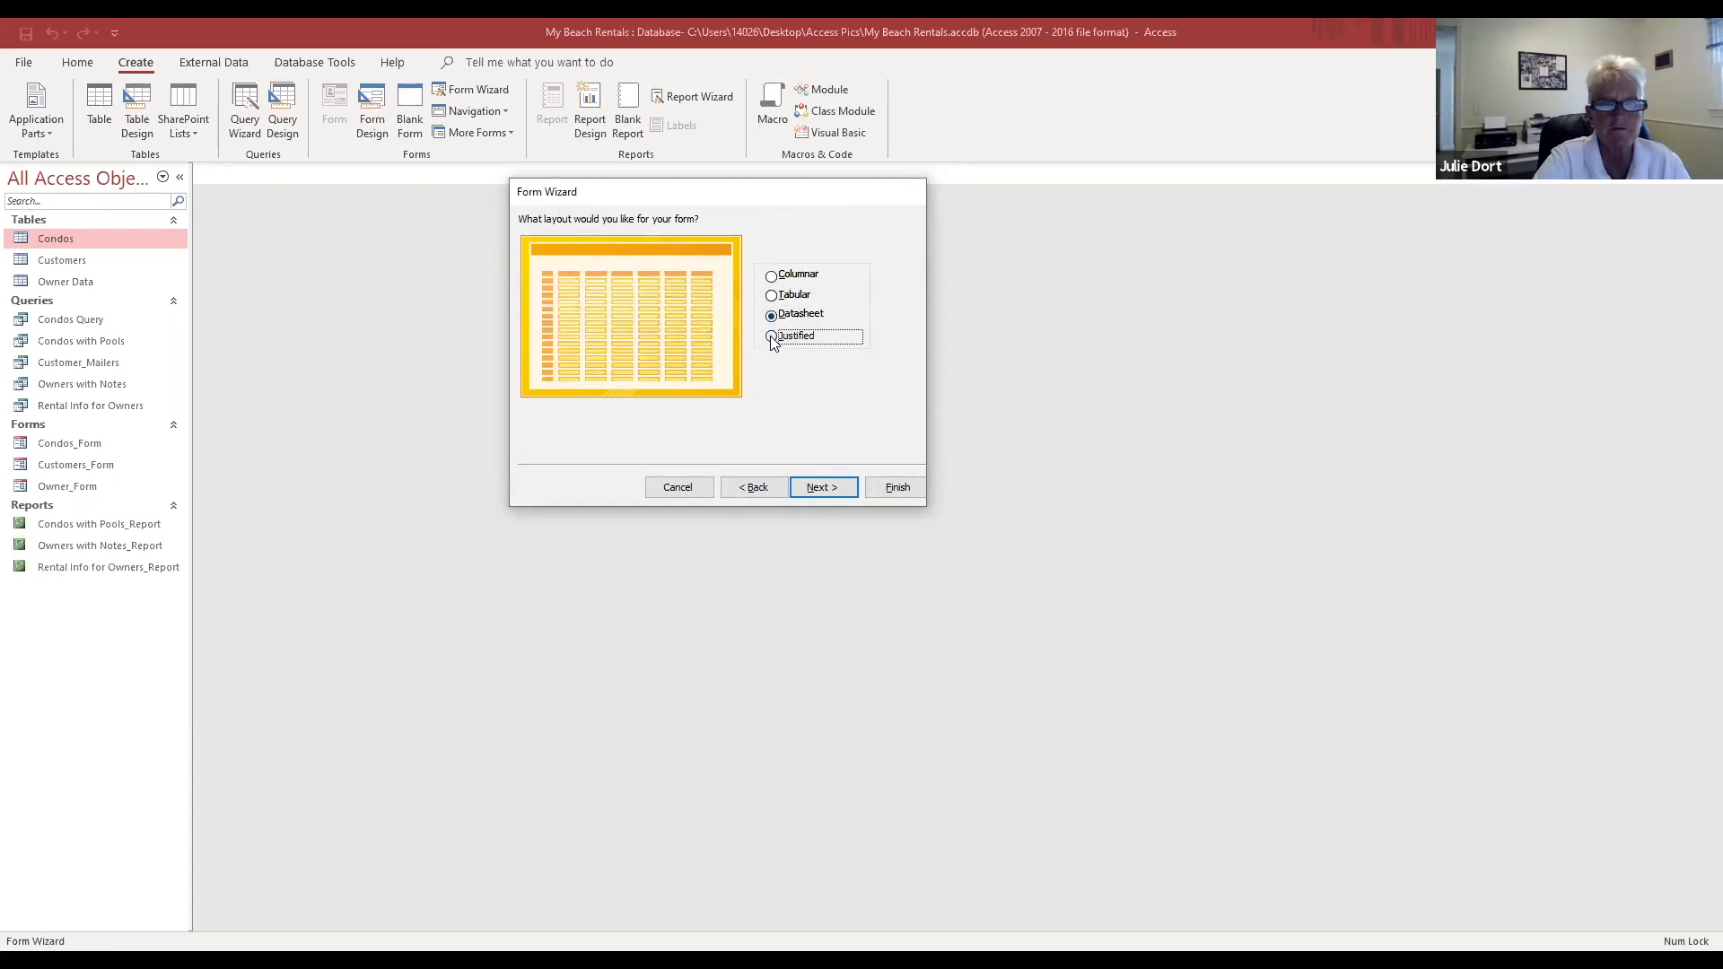
{"action": "left_click", "coordinate": [772, 277]}
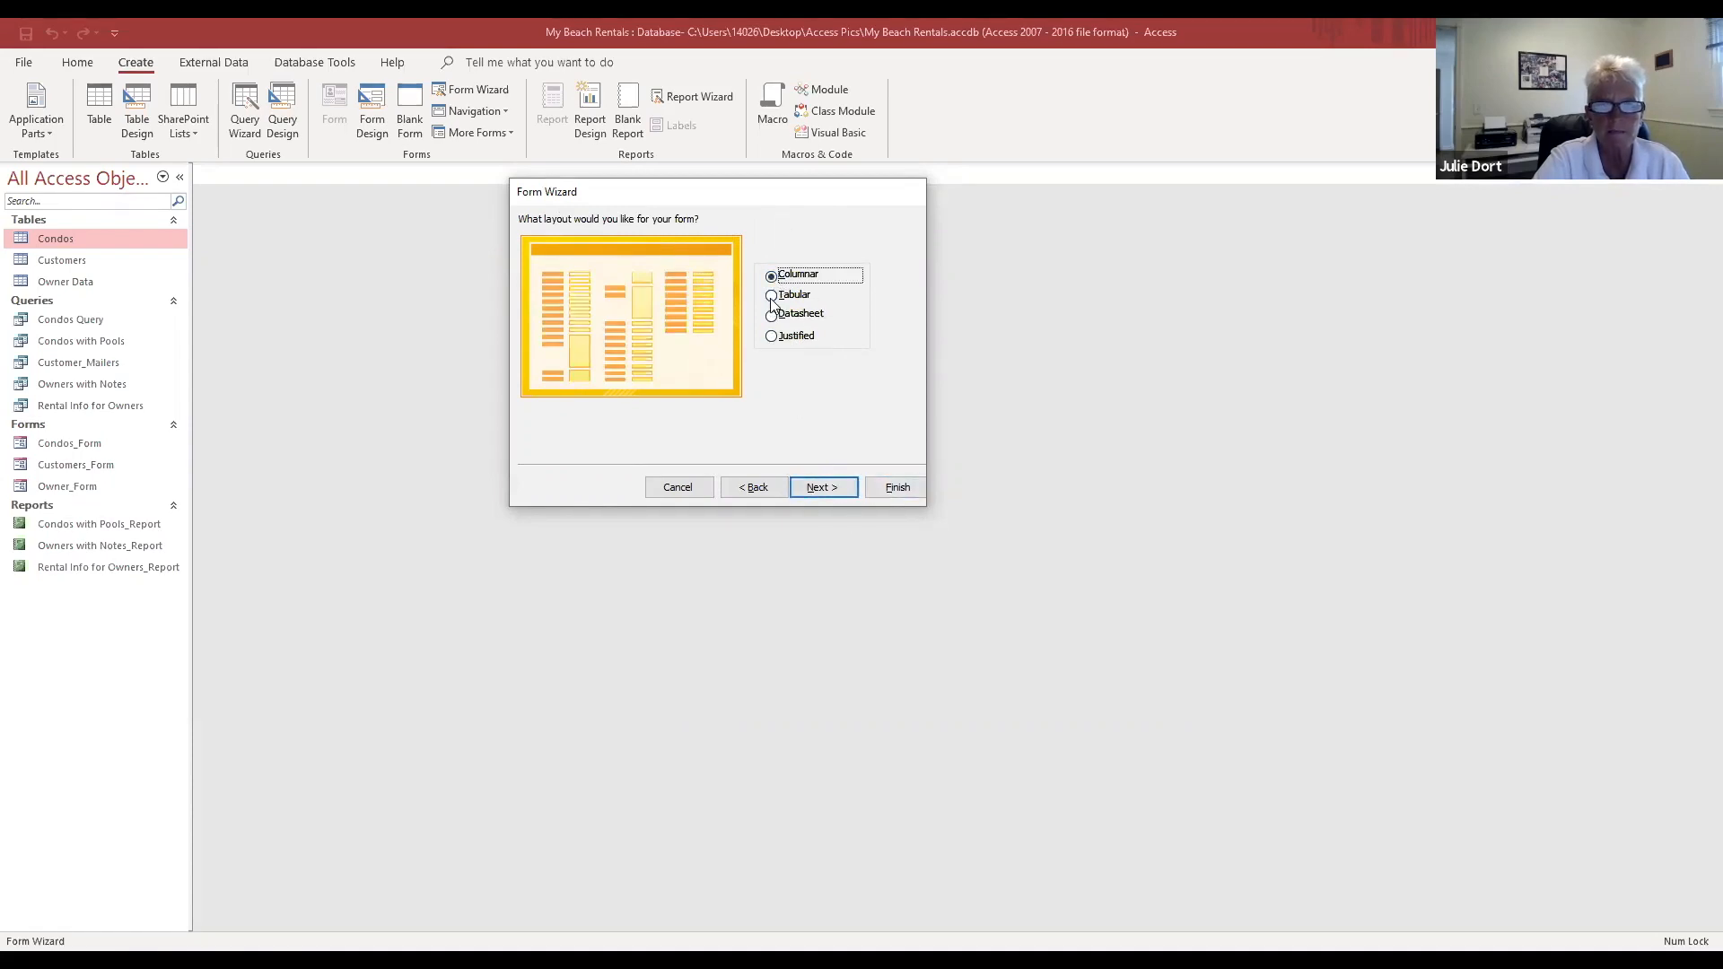
{"action": "left_click", "coordinate": [840, 488]}
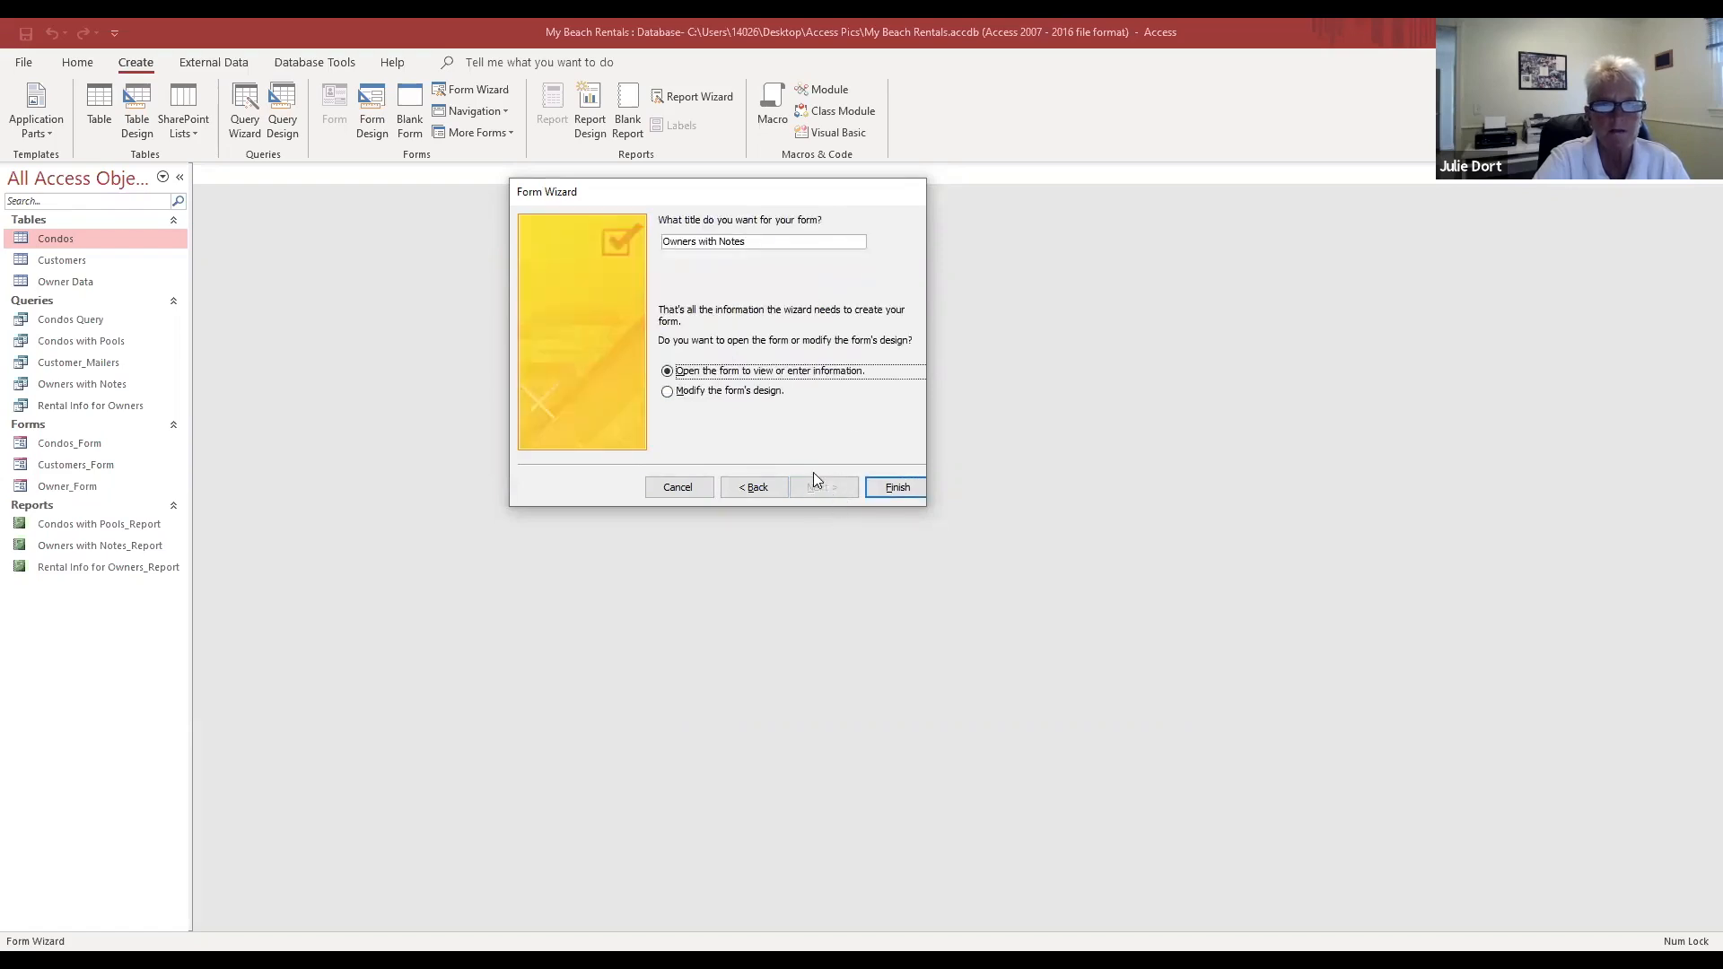
{"action": "left_click", "coordinate": [885, 494]}
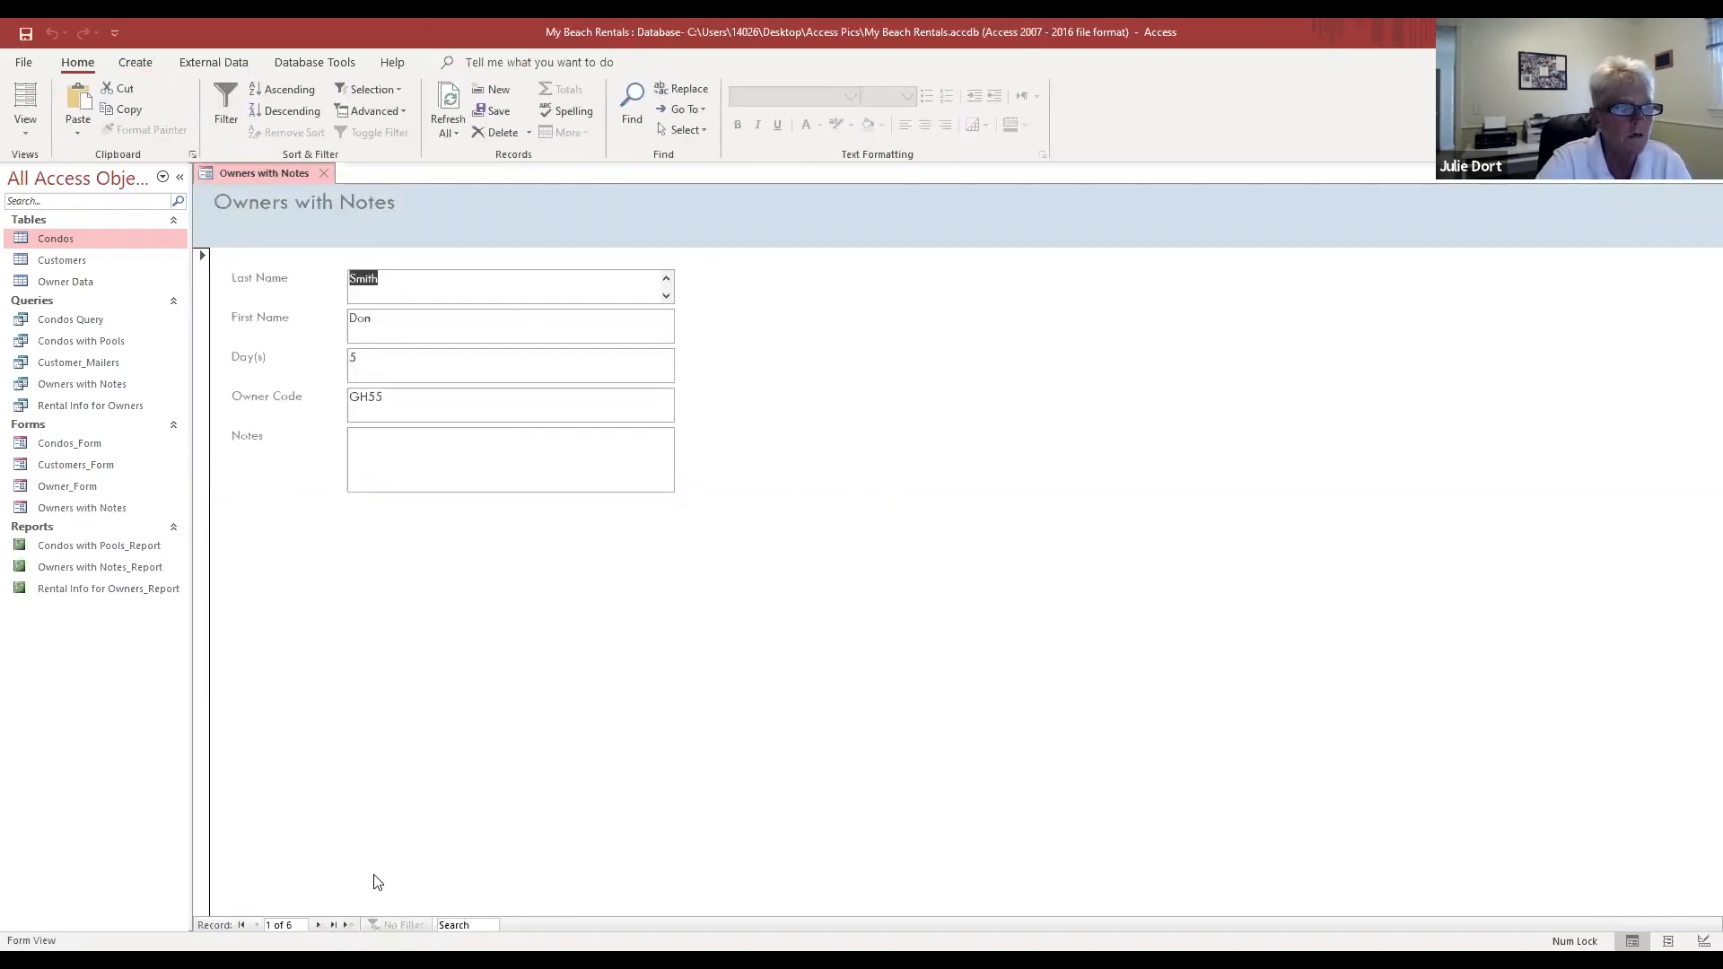
Step: Page through the records of the Owners with Notes form up to the last one
{"action": "left_click", "coordinate": [321, 923]}
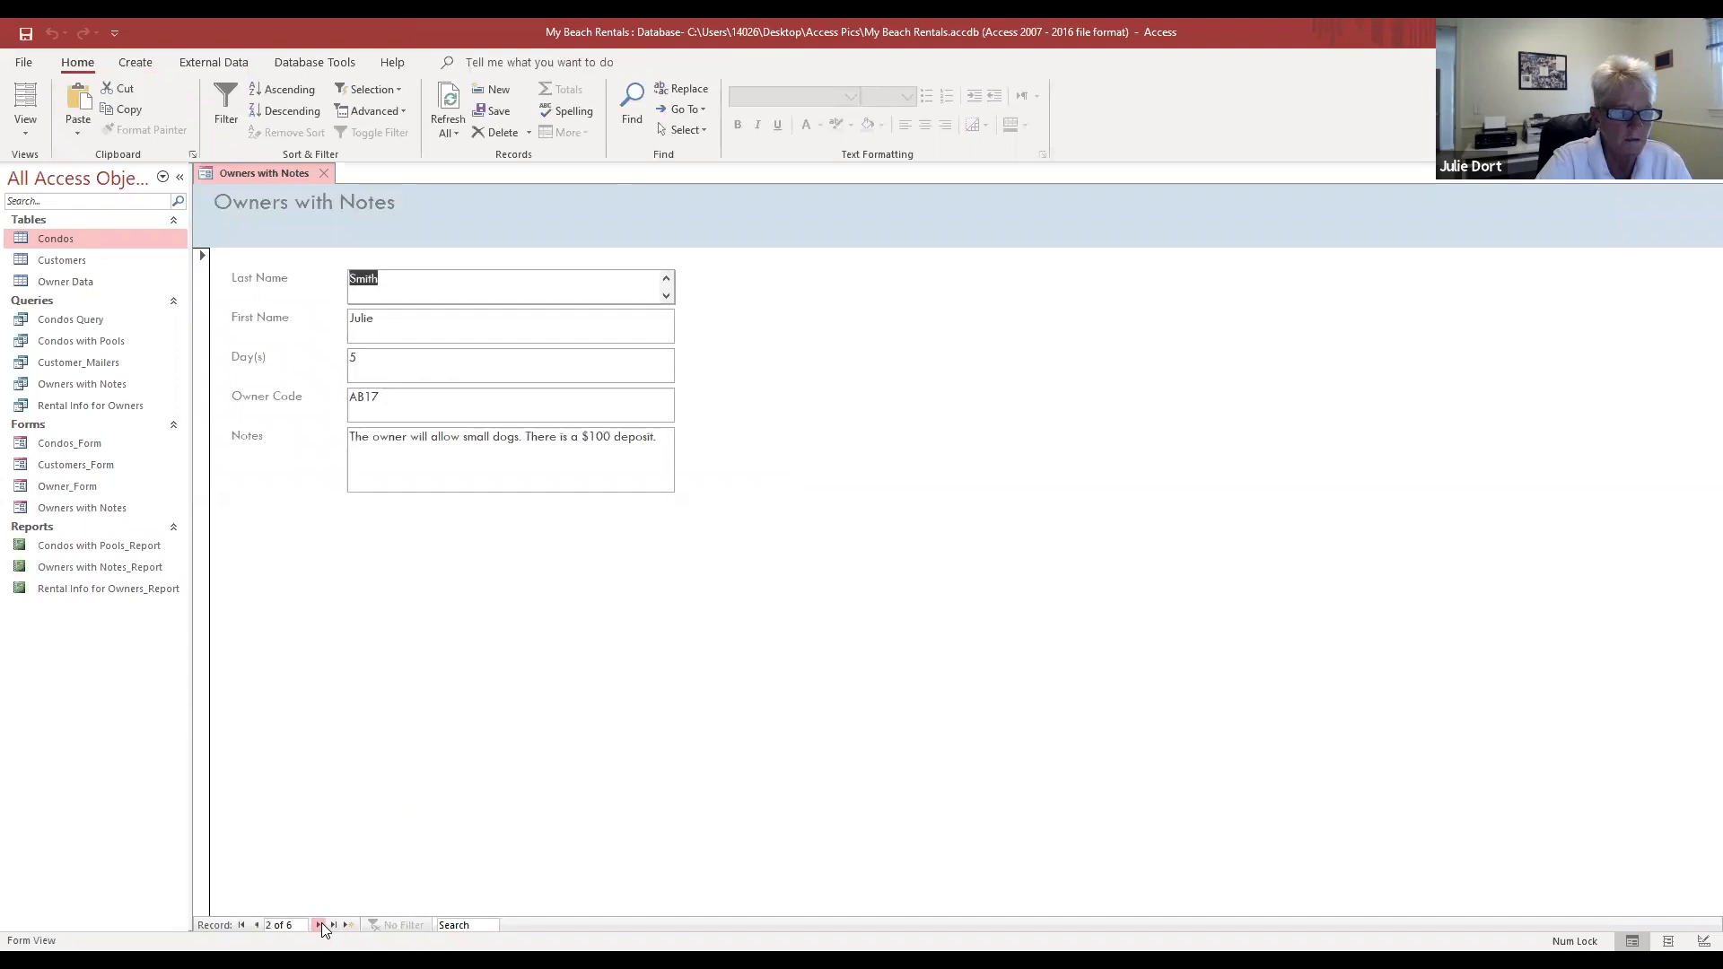
{"action": "left_click", "coordinate": [321, 923]}
{"action": "left_click", "coordinate": [321, 924]}
{"action": "left_click", "coordinate": [322, 923]}
{"action": "left_click", "coordinate": [321, 923]}
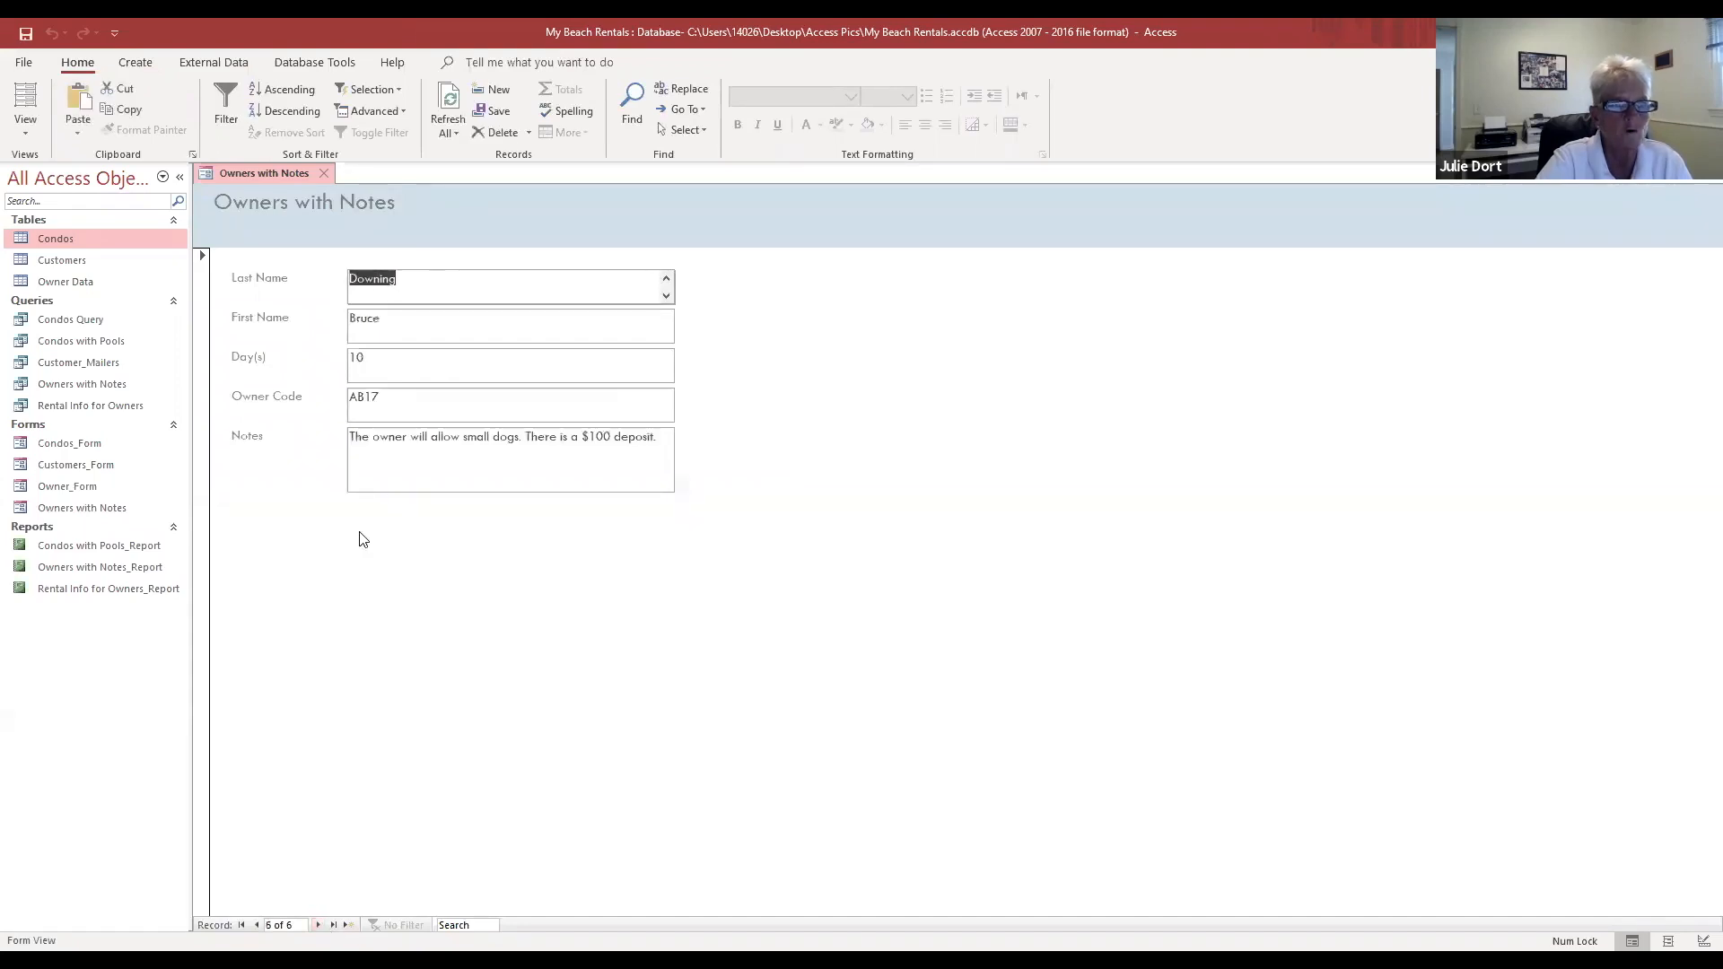
Step: Start a Report Wizard report from the Rental Info for Owners query, add all its fields and continue to the grouping options
{"action": "left_click", "coordinate": [135, 62]}
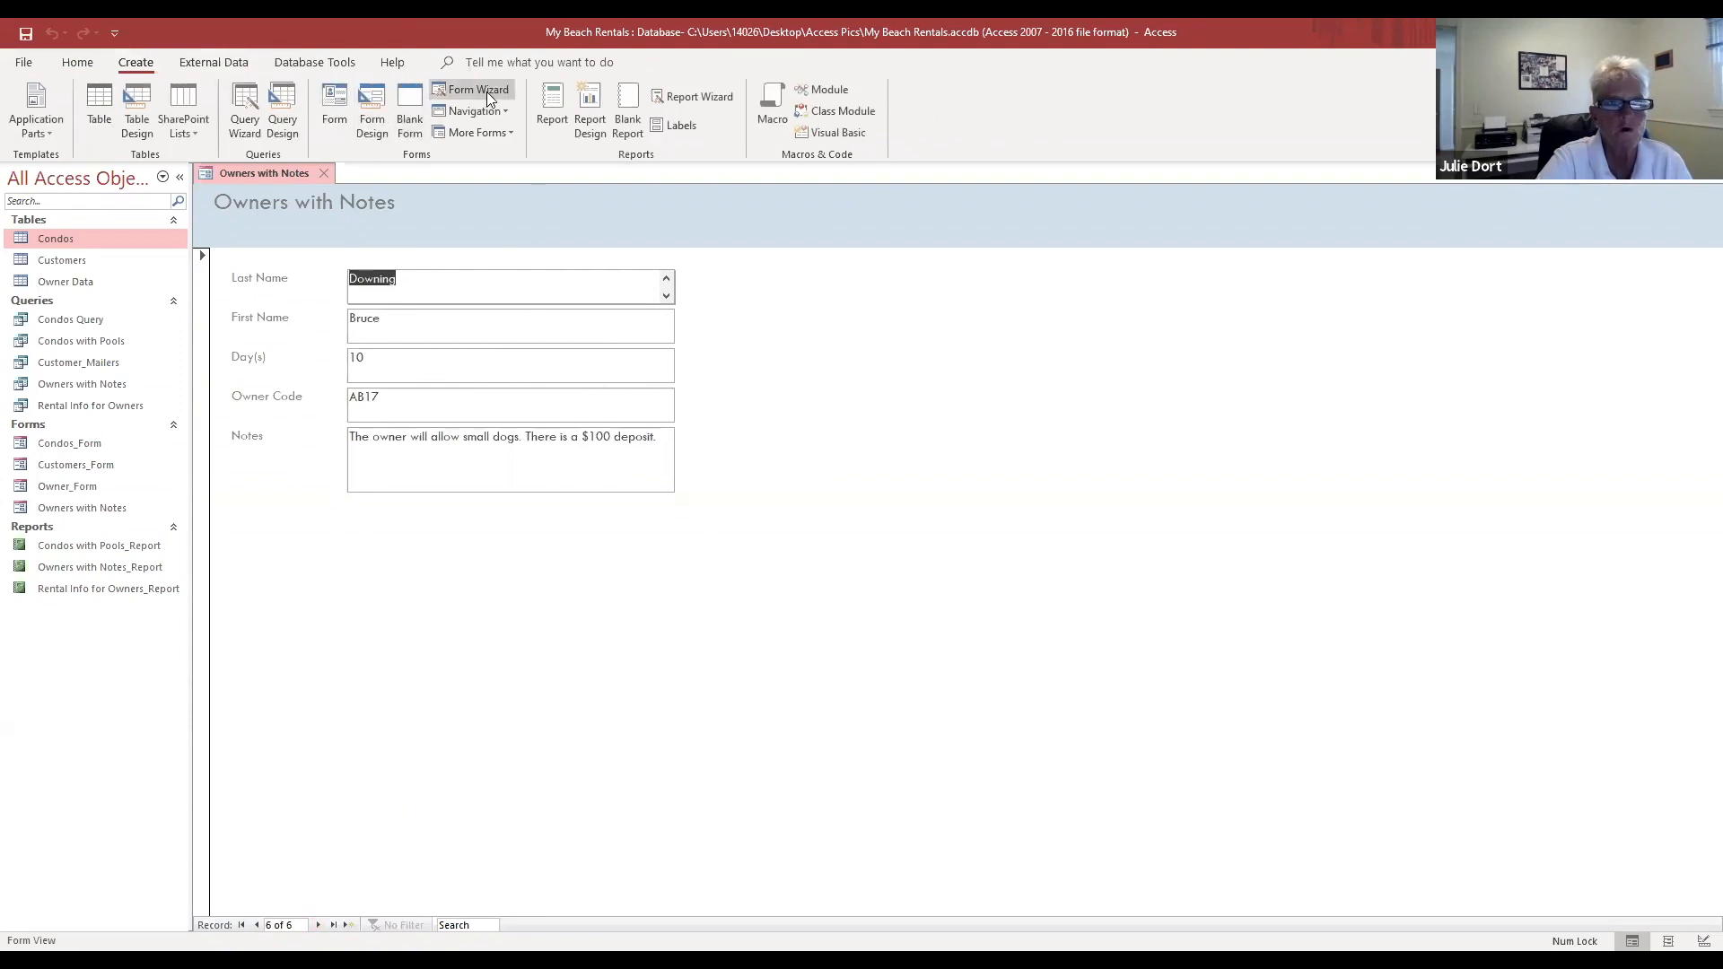
{"action": "left_click", "coordinate": [716, 98]}
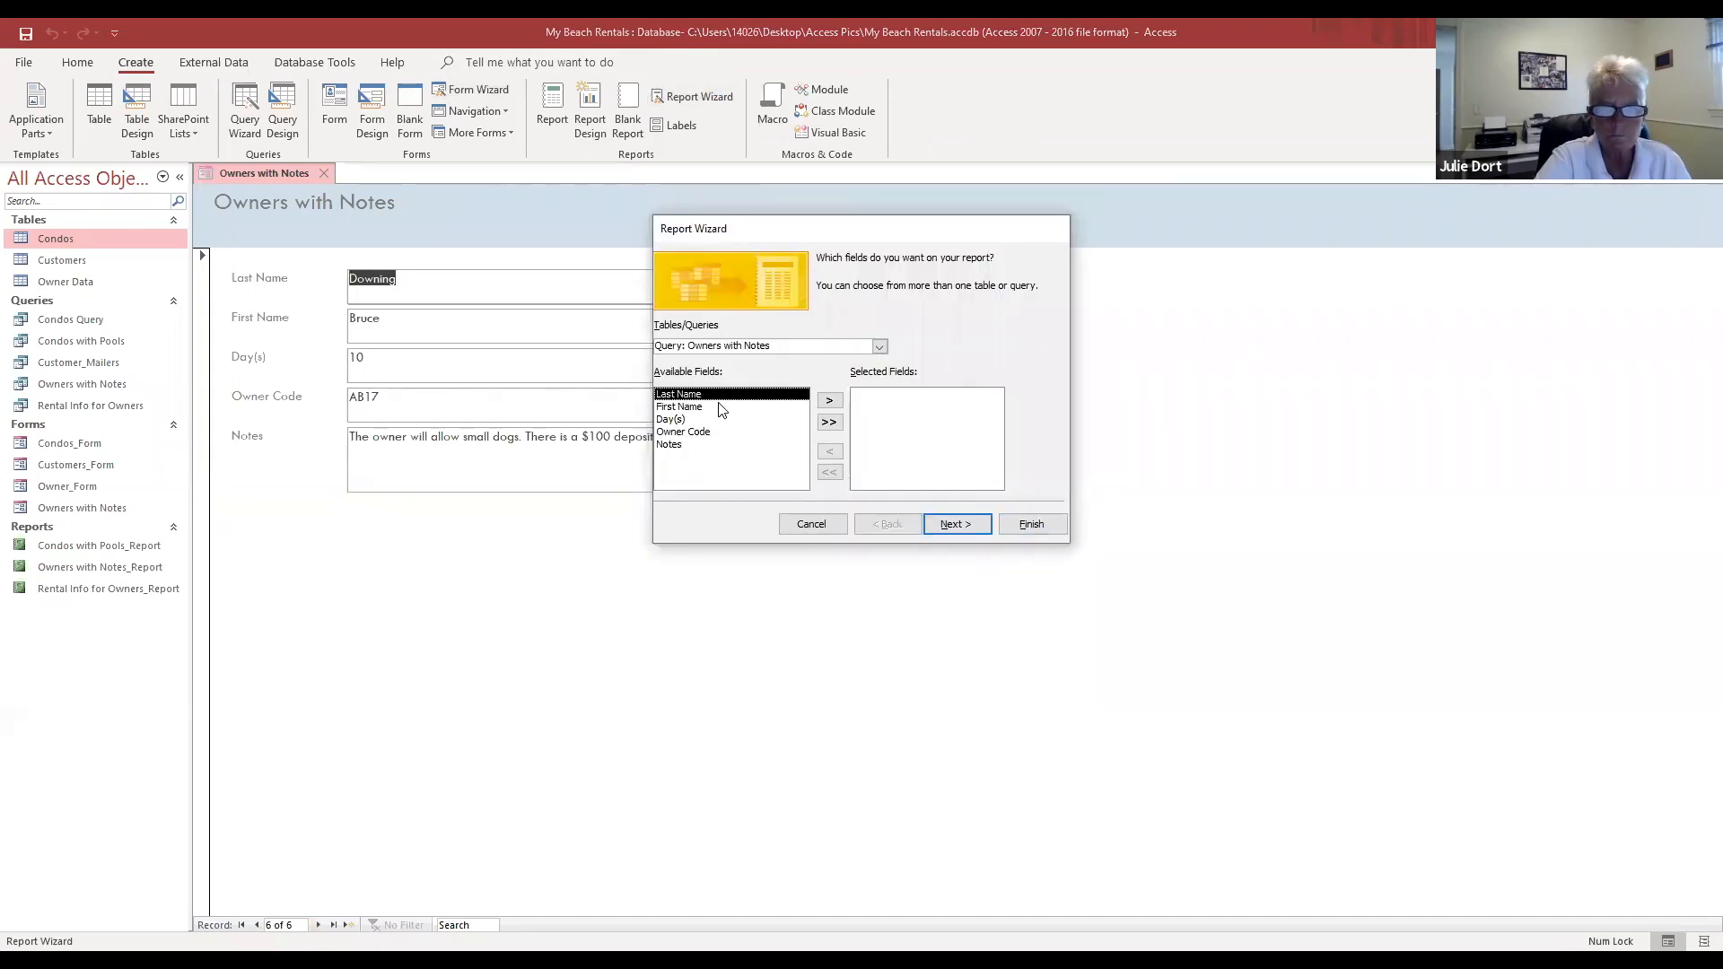
{"action": "left_click", "coordinate": [879, 347]}
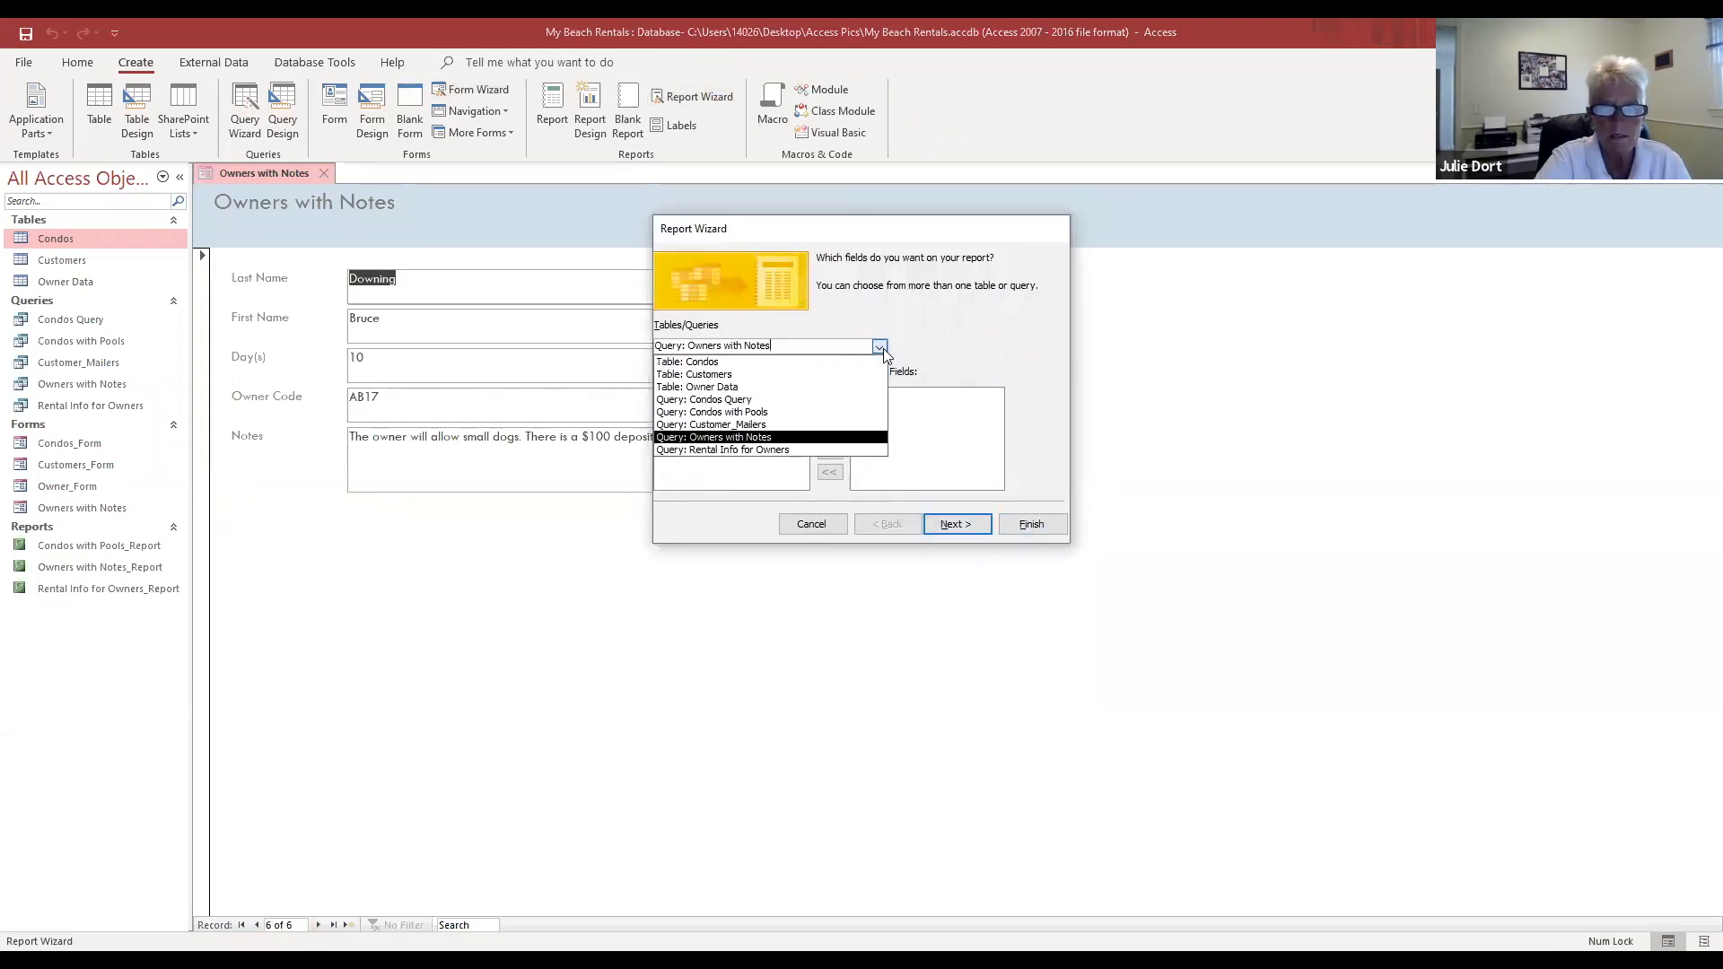
{"action": "left_click", "coordinate": [798, 451]}
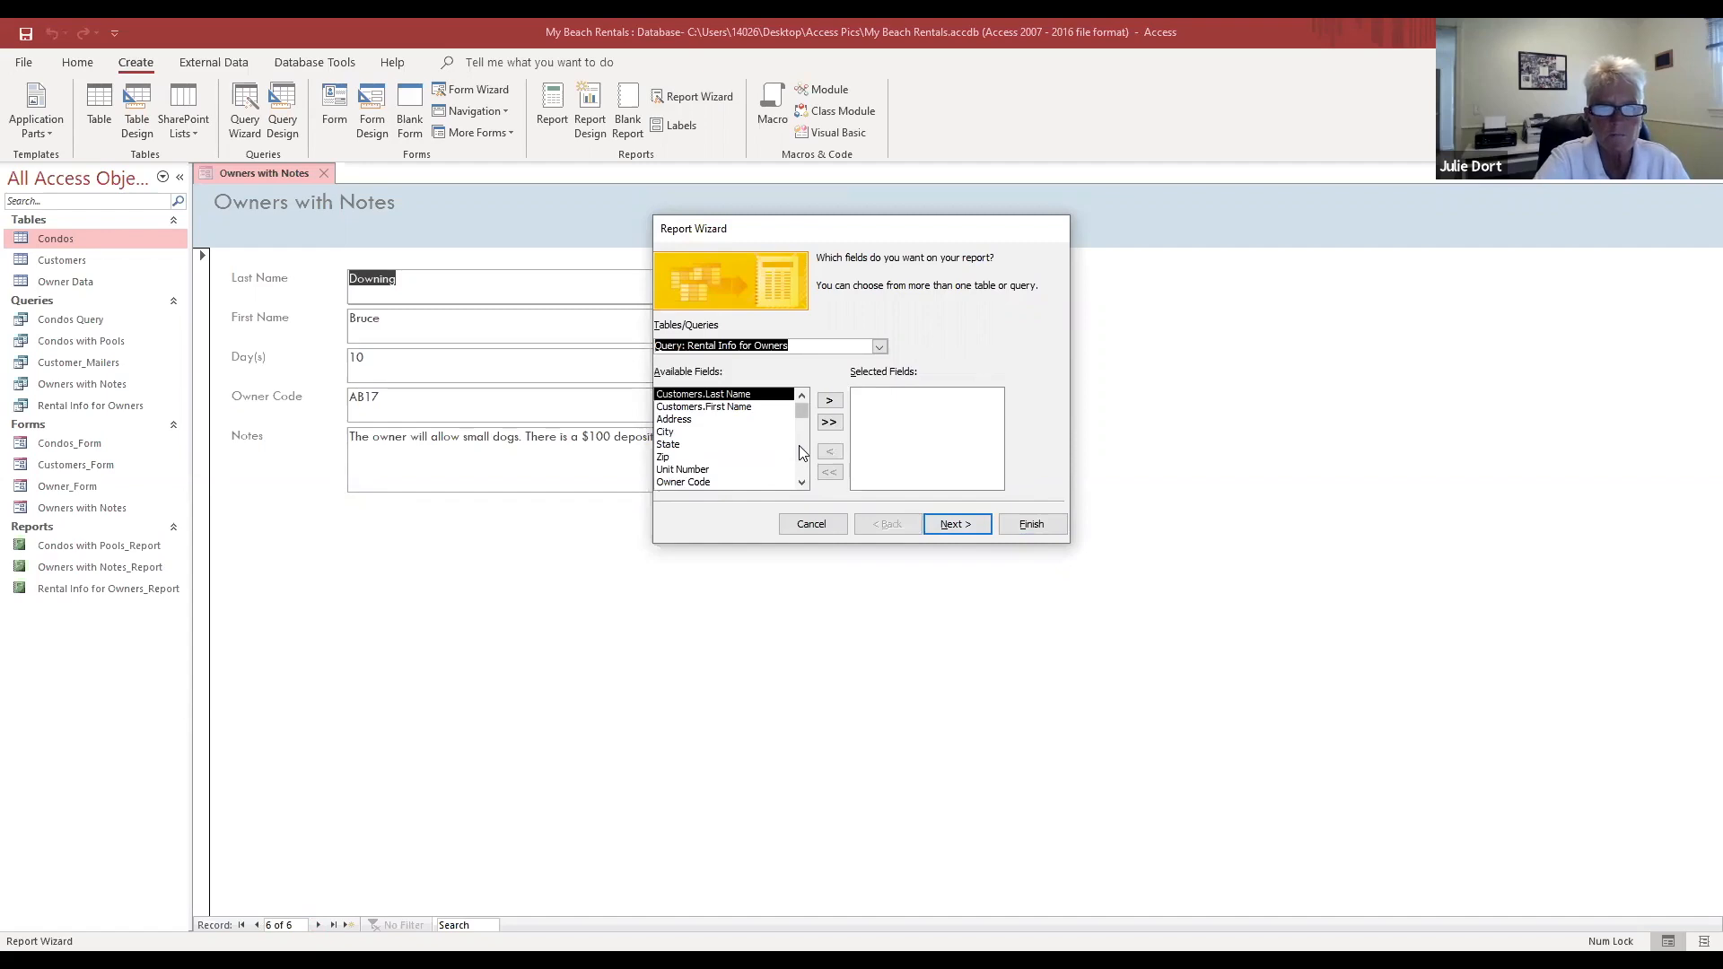
{"action": "left_click", "coordinate": [829, 423]}
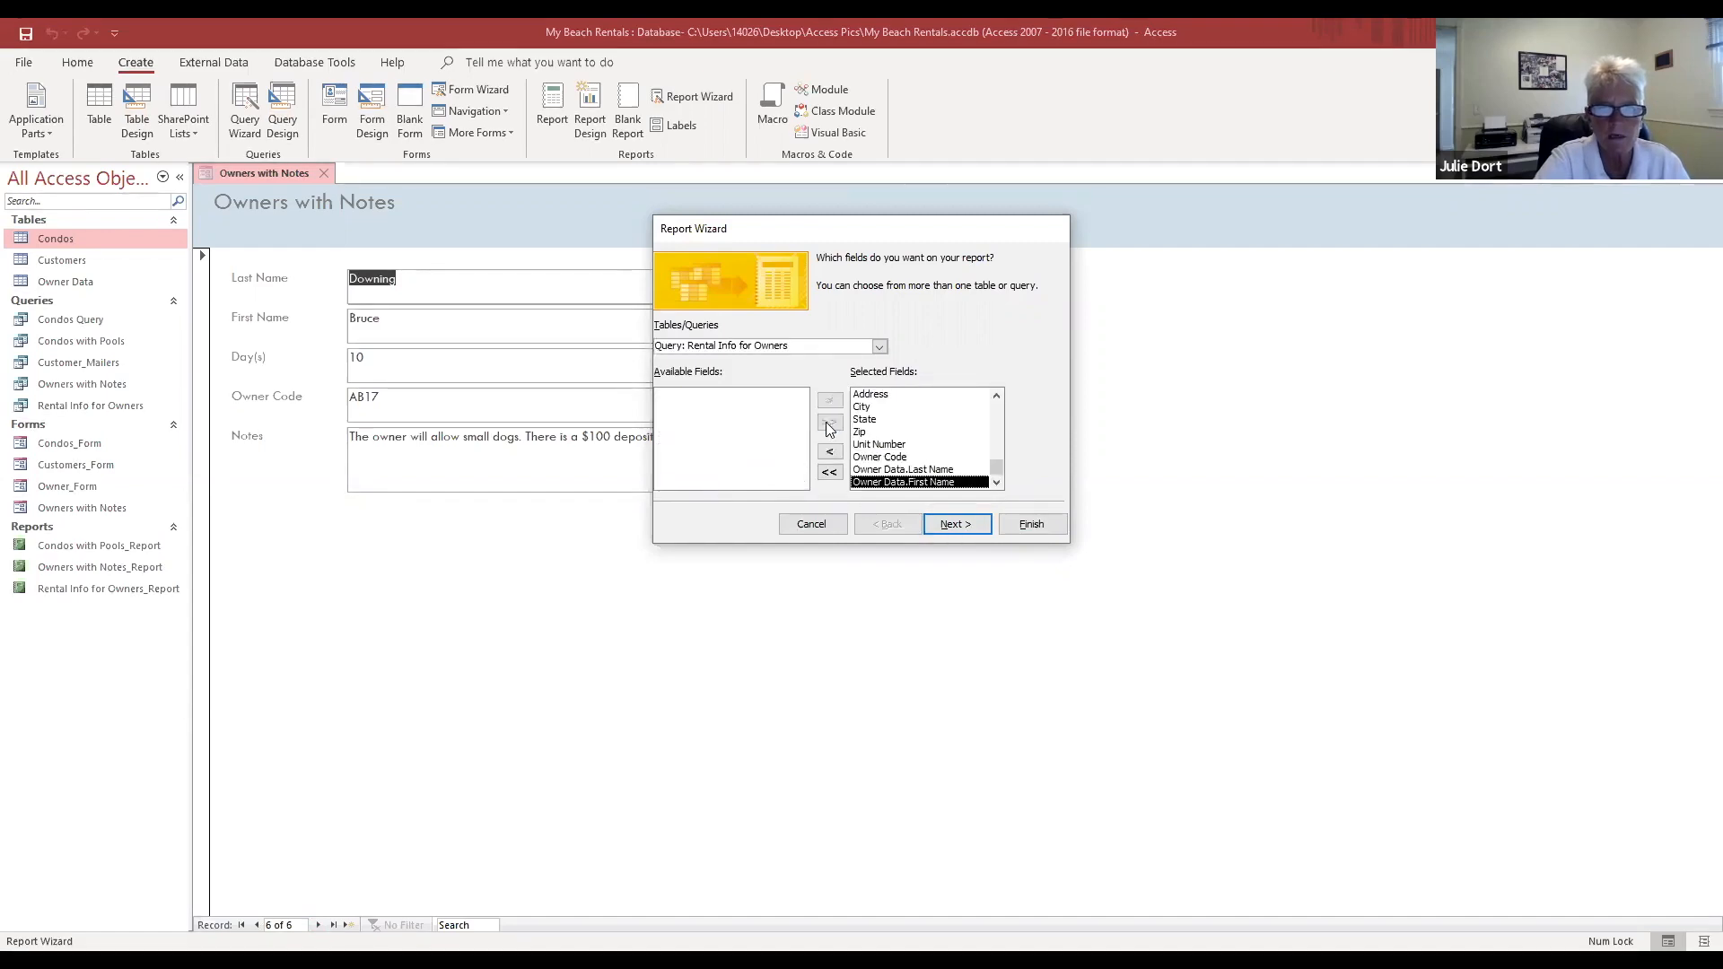
{"action": "left_click", "coordinate": [964, 526]}
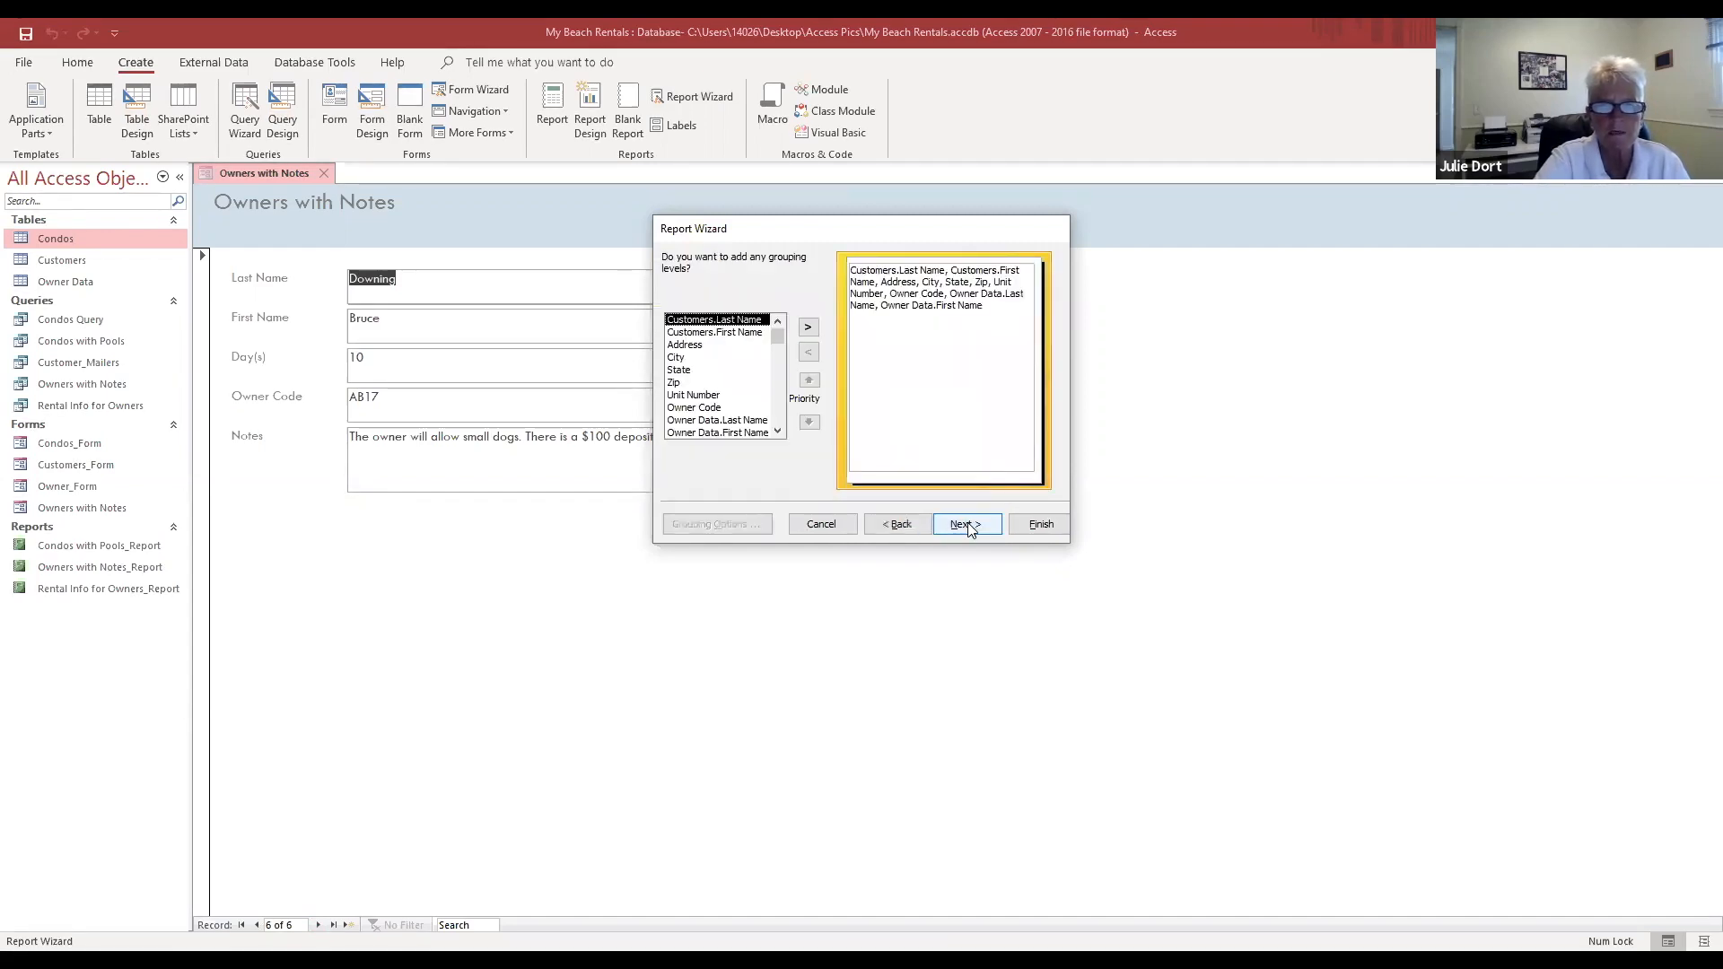
Step: Skip extra grouping levels and sort the report ascending by Customers.Last Name, followed by Owner Data.Last Name
{"action": "left_click", "coordinate": [980, 527]}
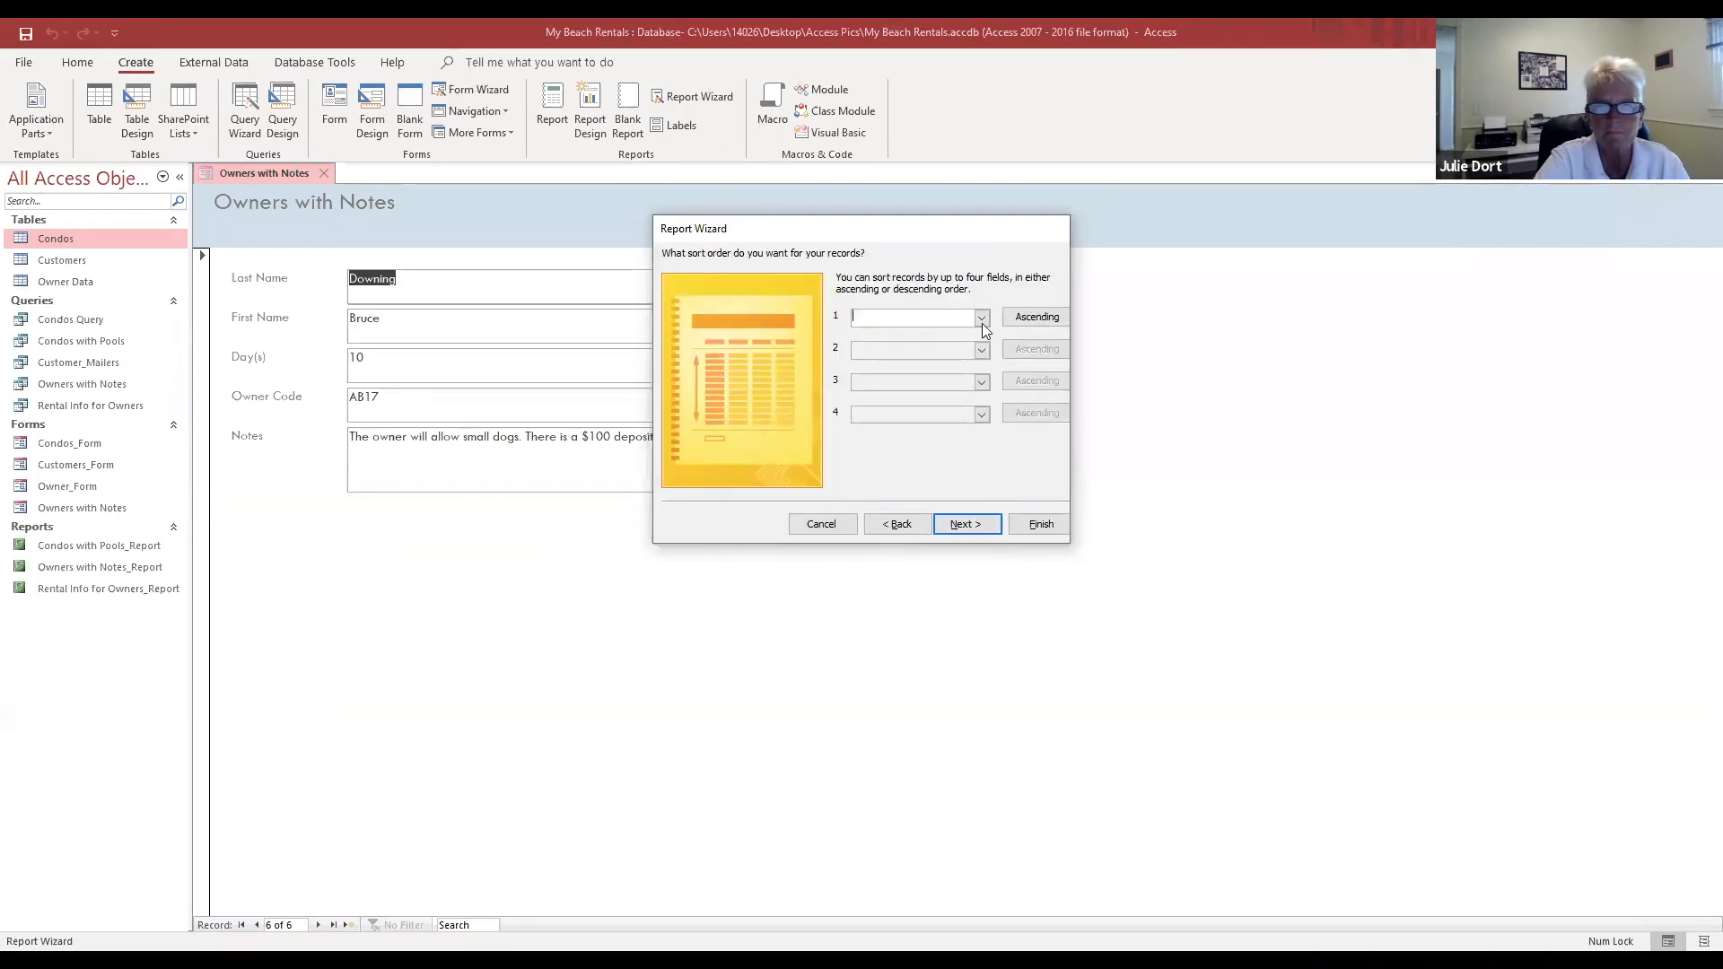
{"action": "left_click", "coordinate": [982, 318]}
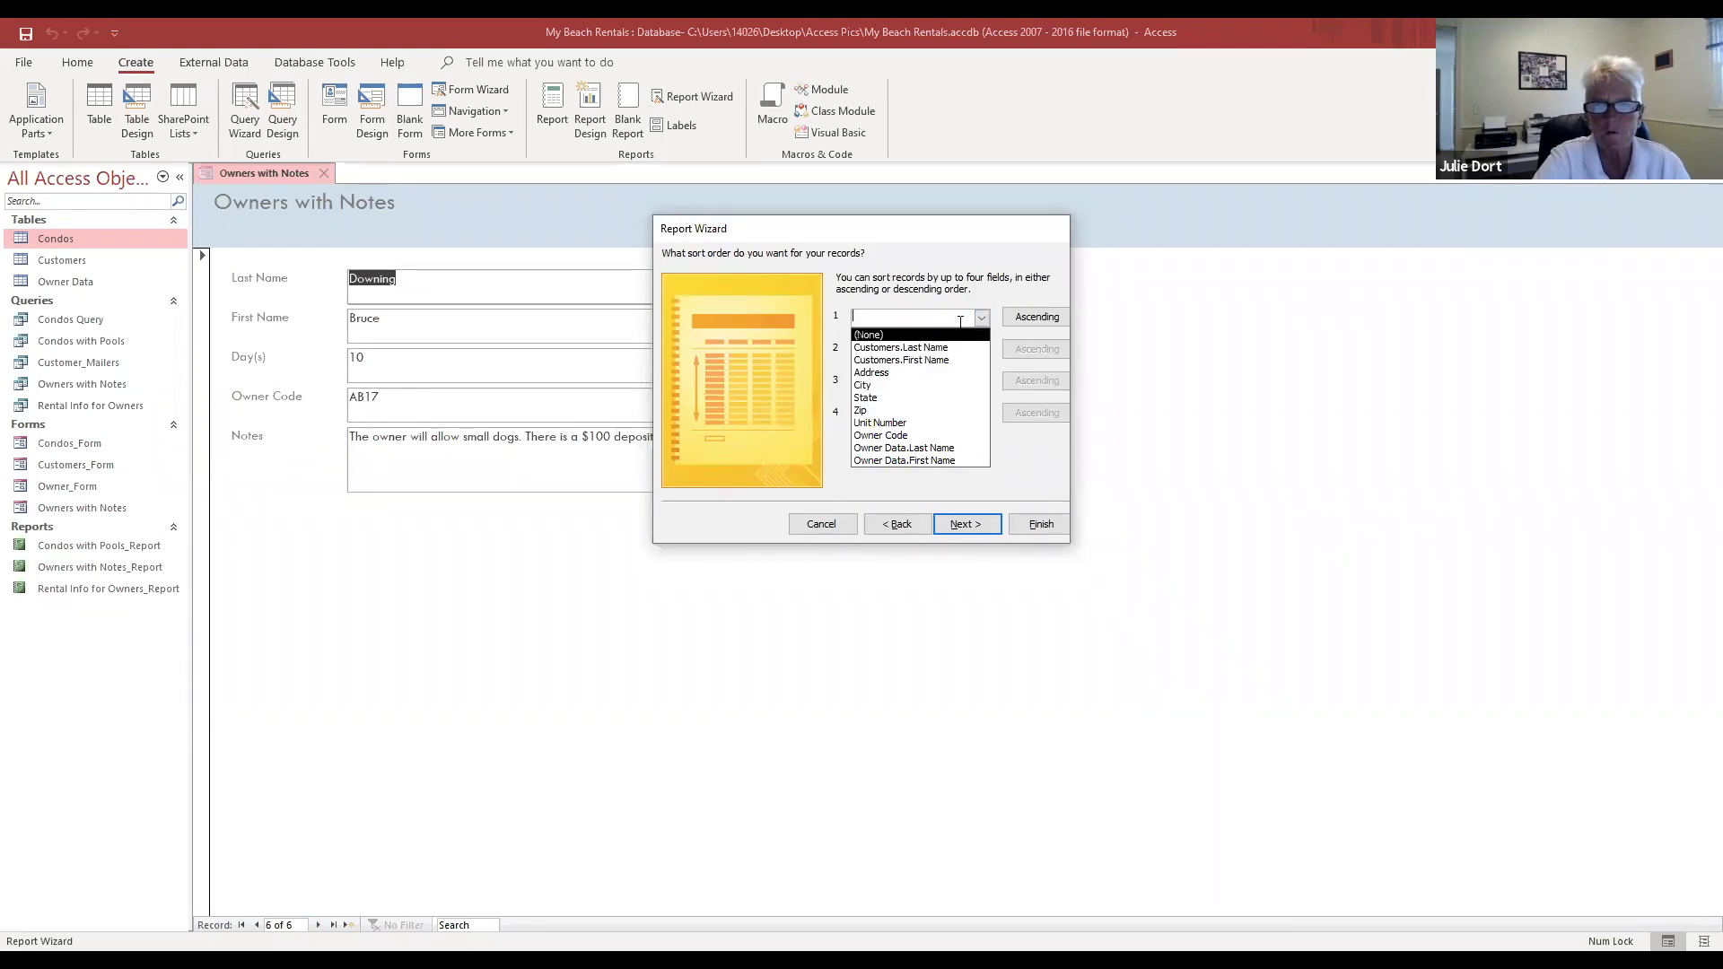
{"action": "left_click", "coordinate": [1022, 320]}
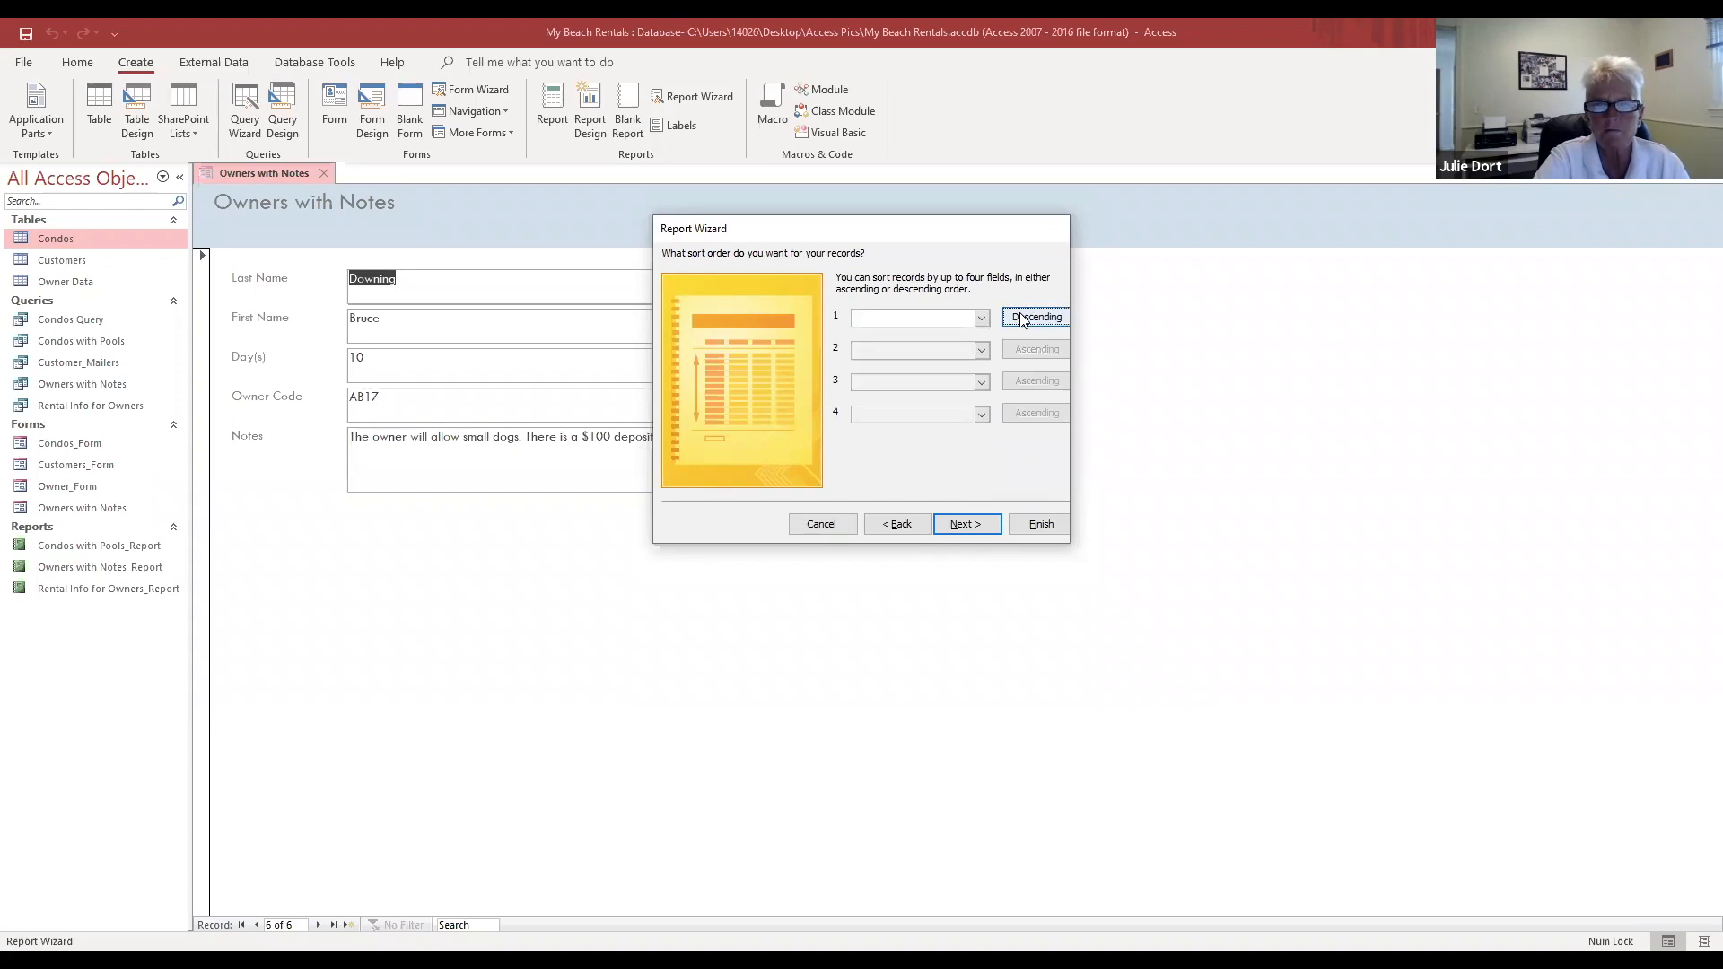
{"action": "left_click", "coordinate": [1013, 323]}
{"action": "left_click", "coordinate": [981, 318]}
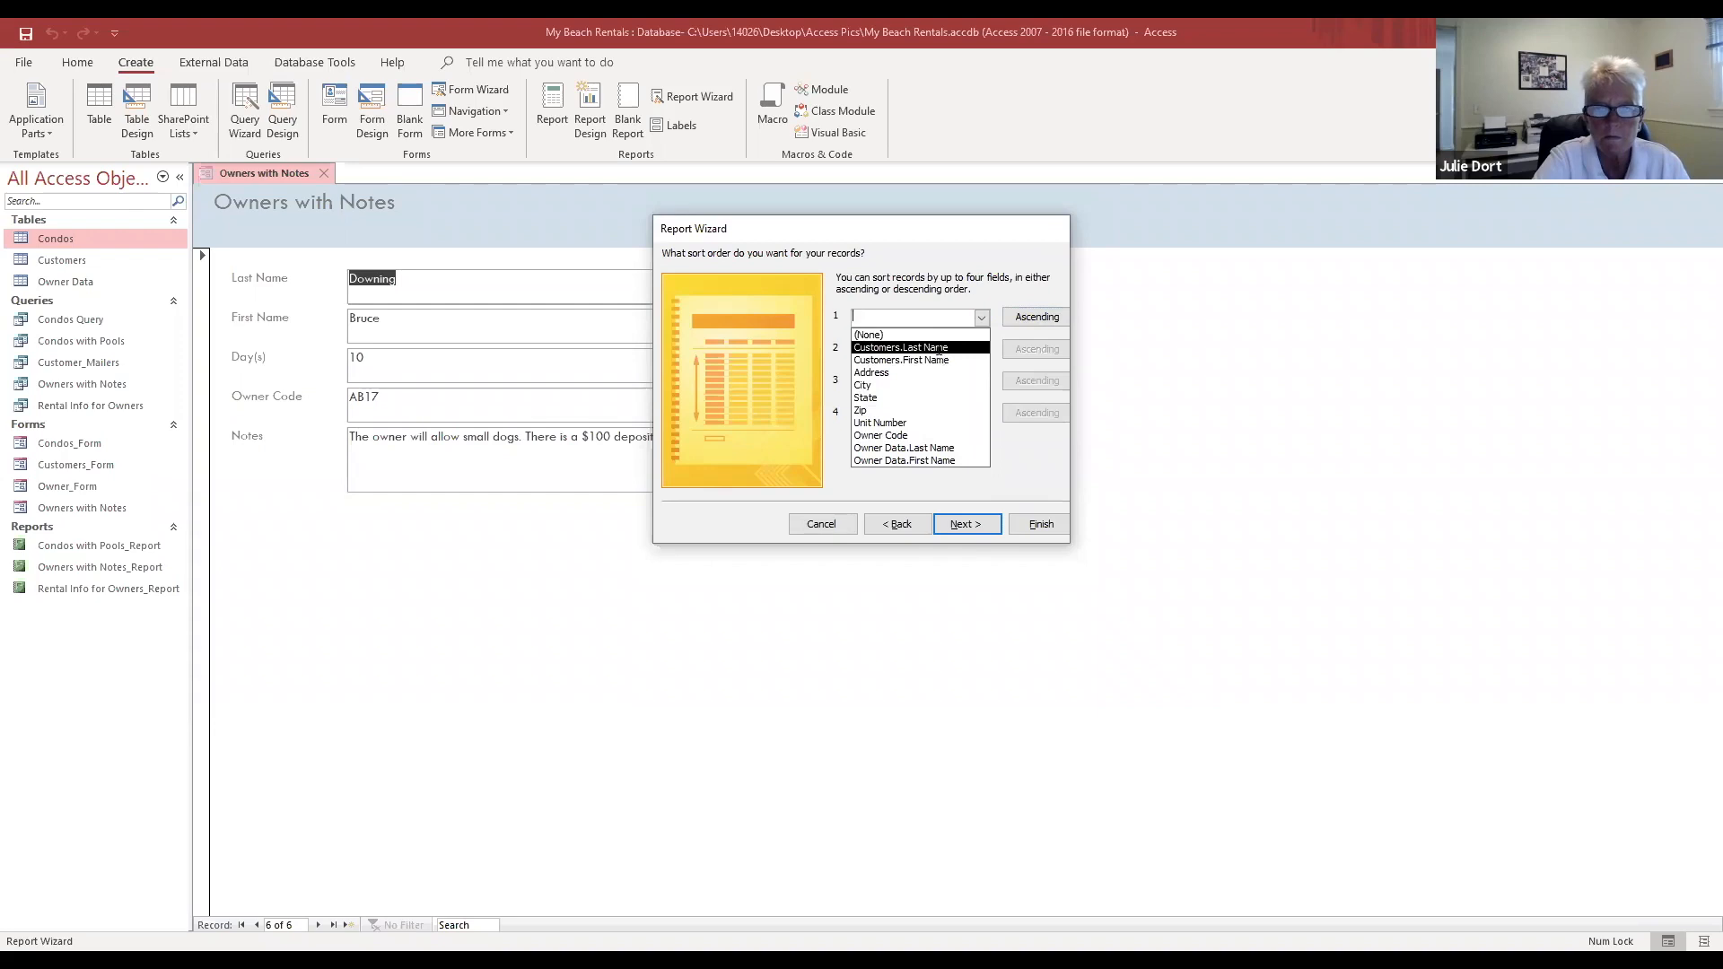
{"action": "left_click", "coordinate": [938, 348]}
{"action": "left_click", "coordinate": [981, 350]}
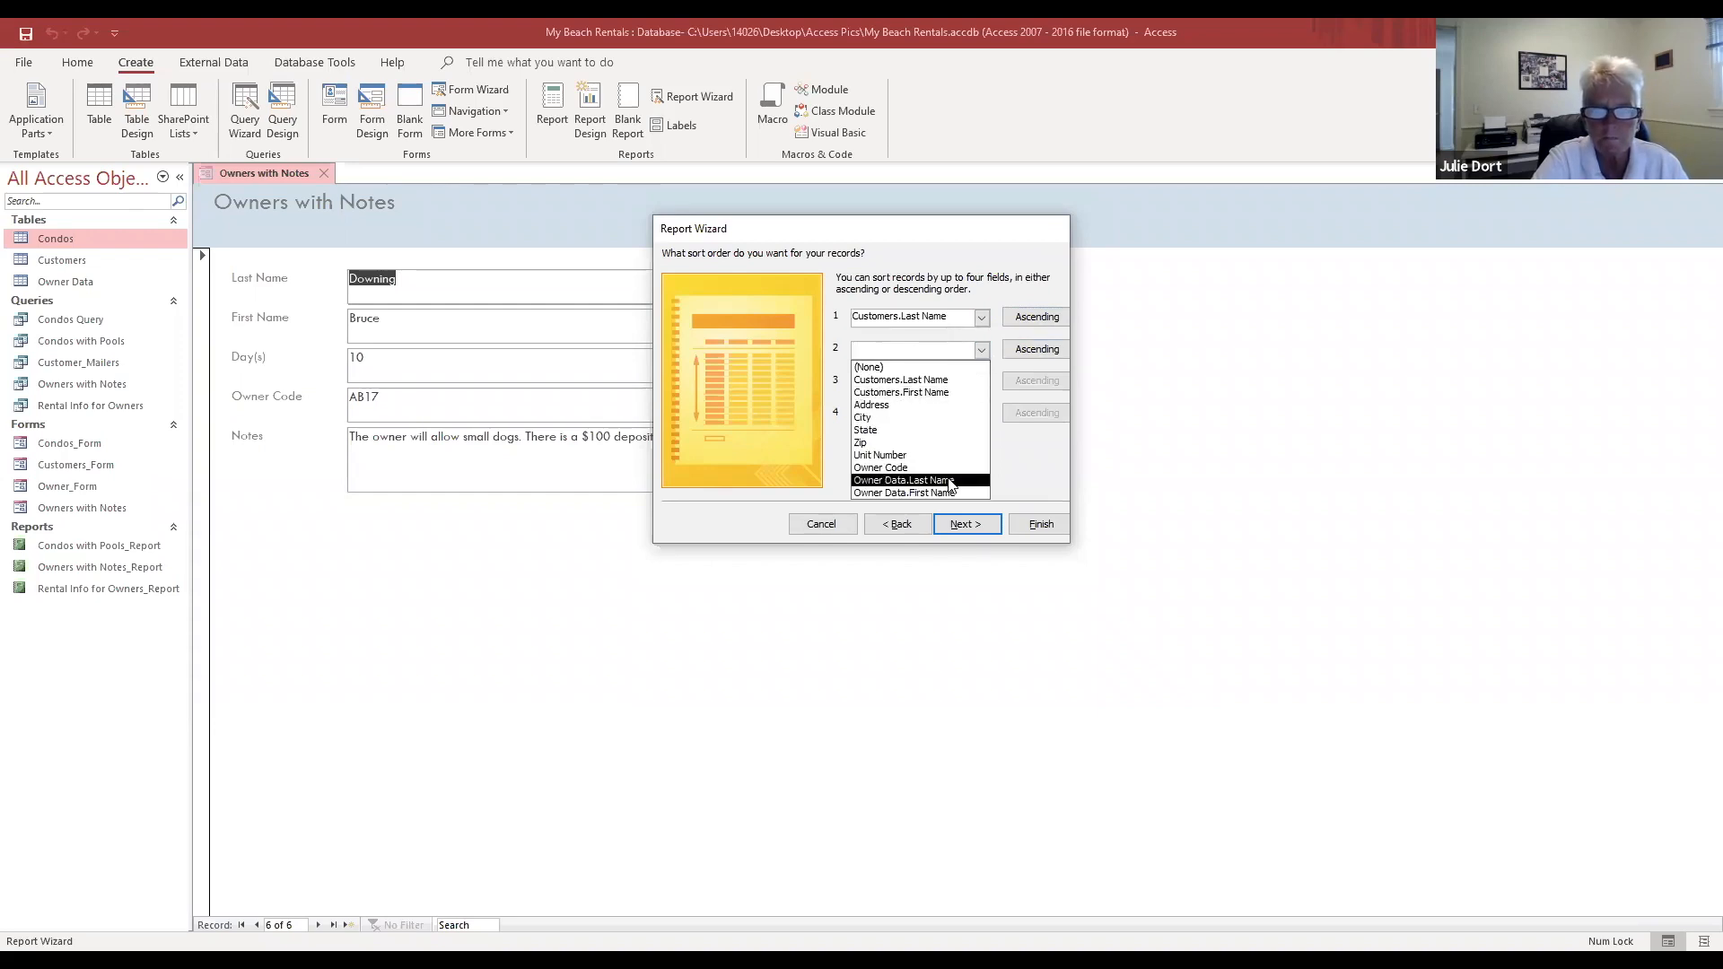
{"action": "left_click", "coordinate": [950, 480]}
{"action": "left_click", "coordinate": [981, 382]}
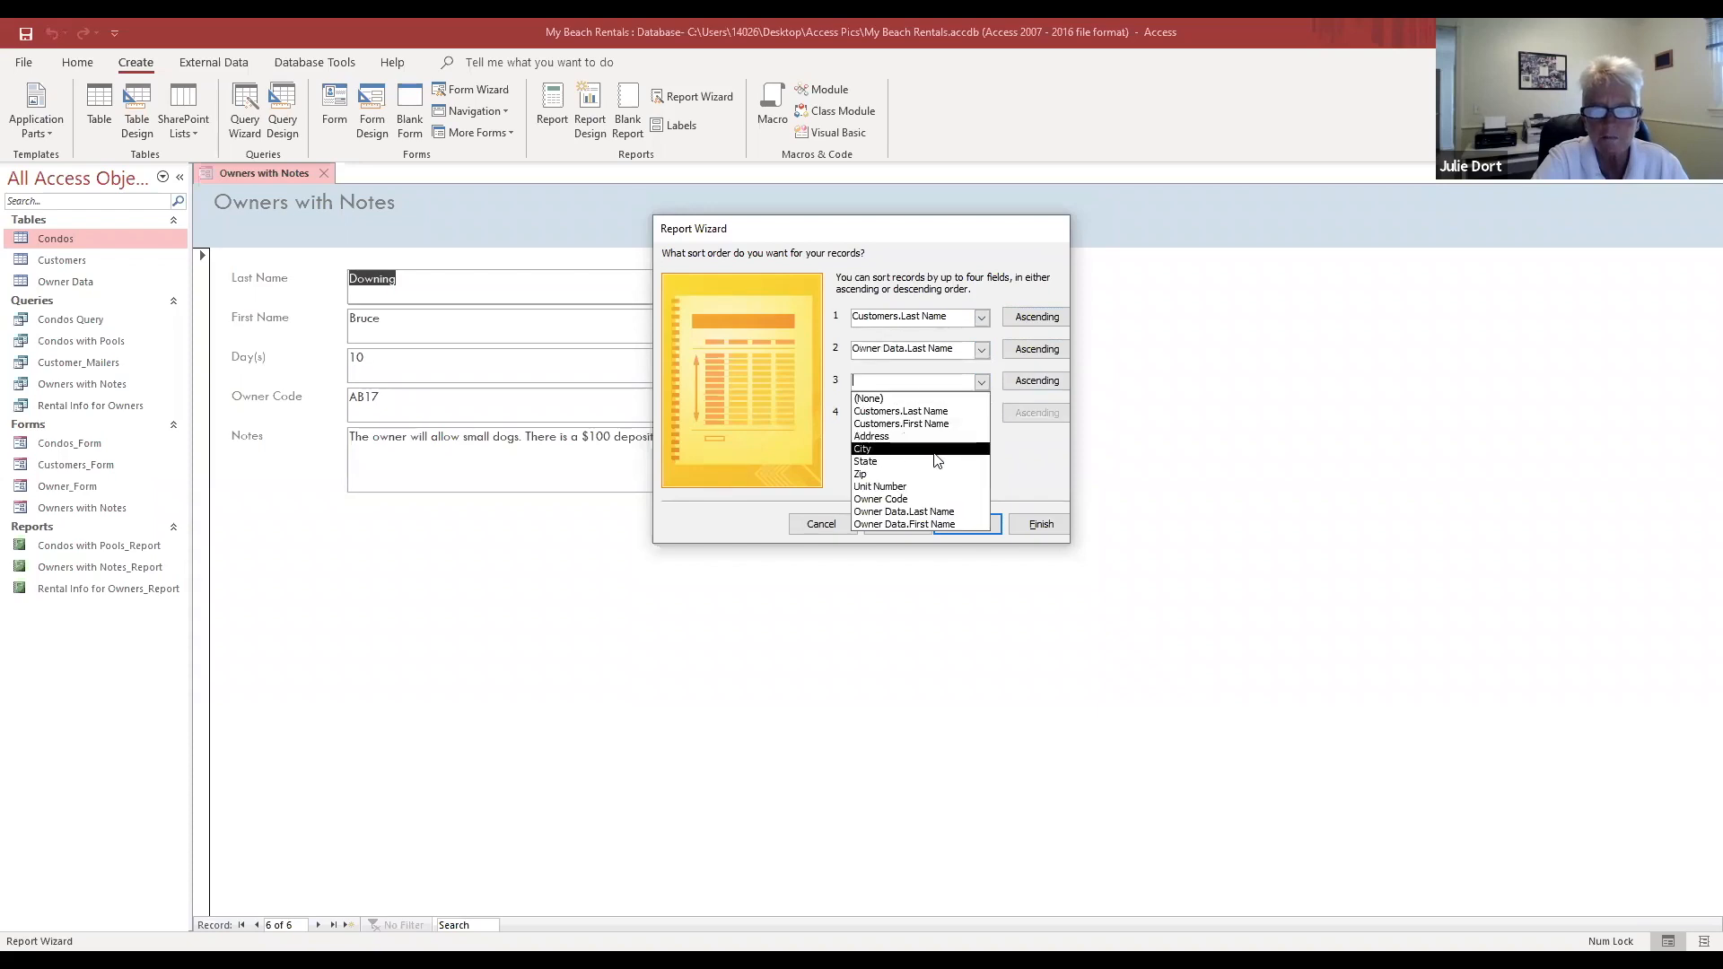
{"action": "left_click", "coordinate": [828, 355]}
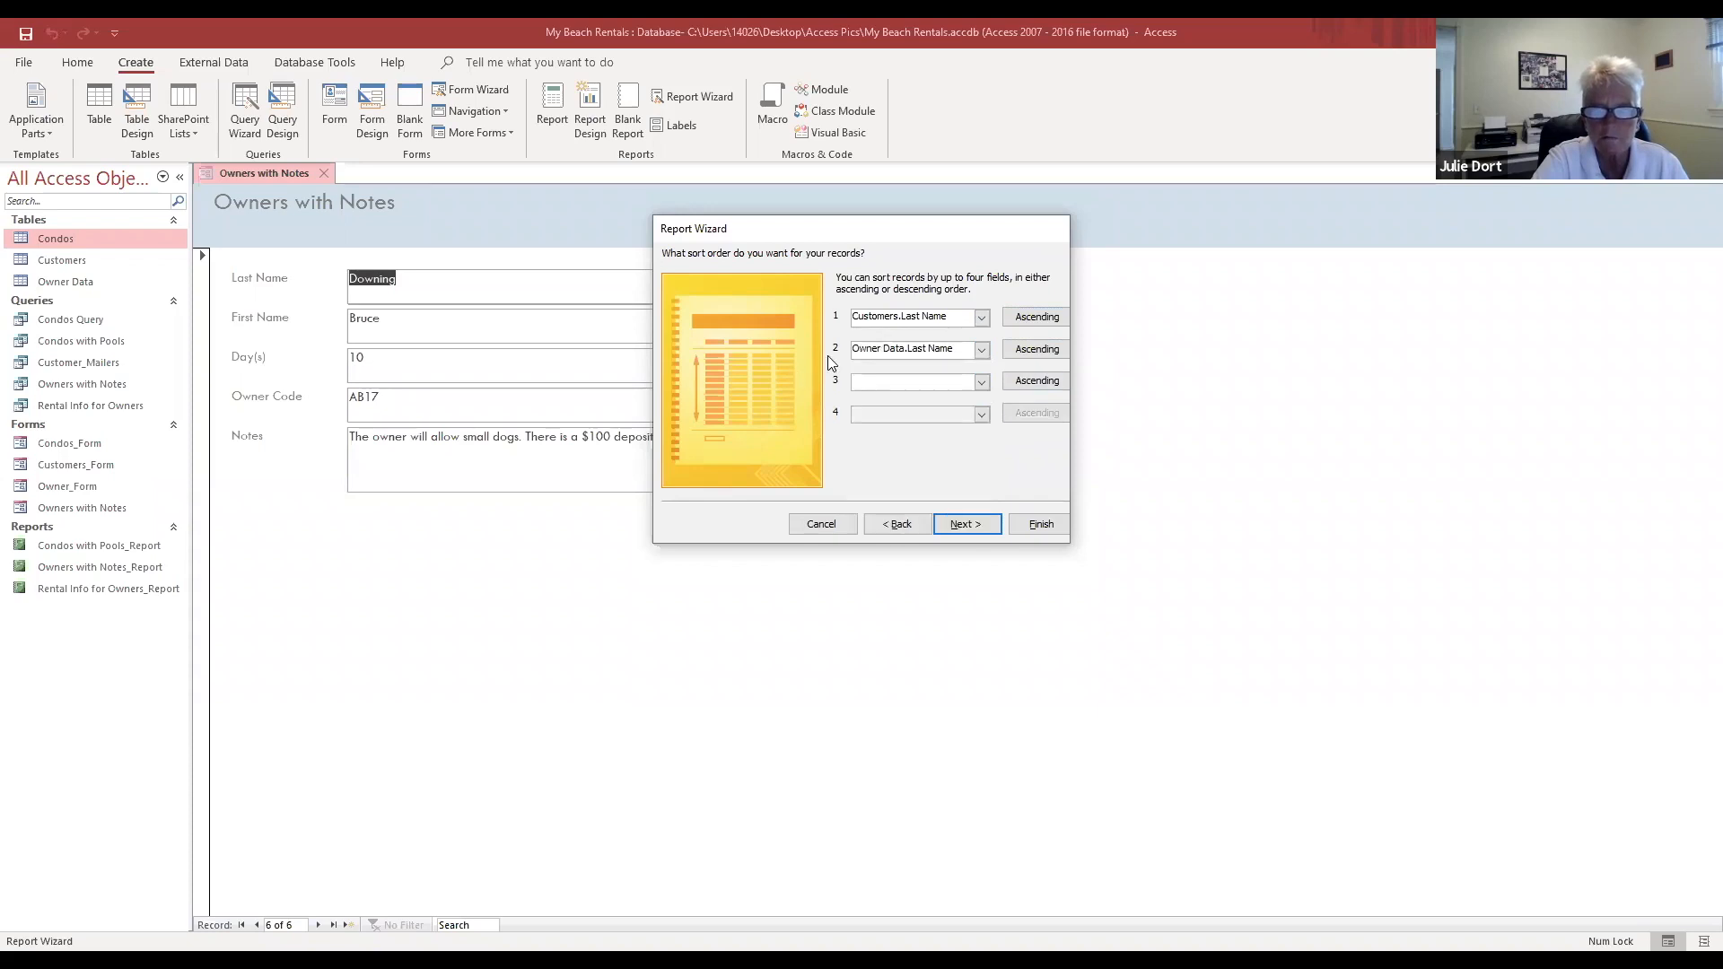
Step: Keep the Tabular layout in Portrait orientation and create the report titled Rental Info for Owners, opened for preview
{"action": "left_click", "coordinate": [980, 525]}
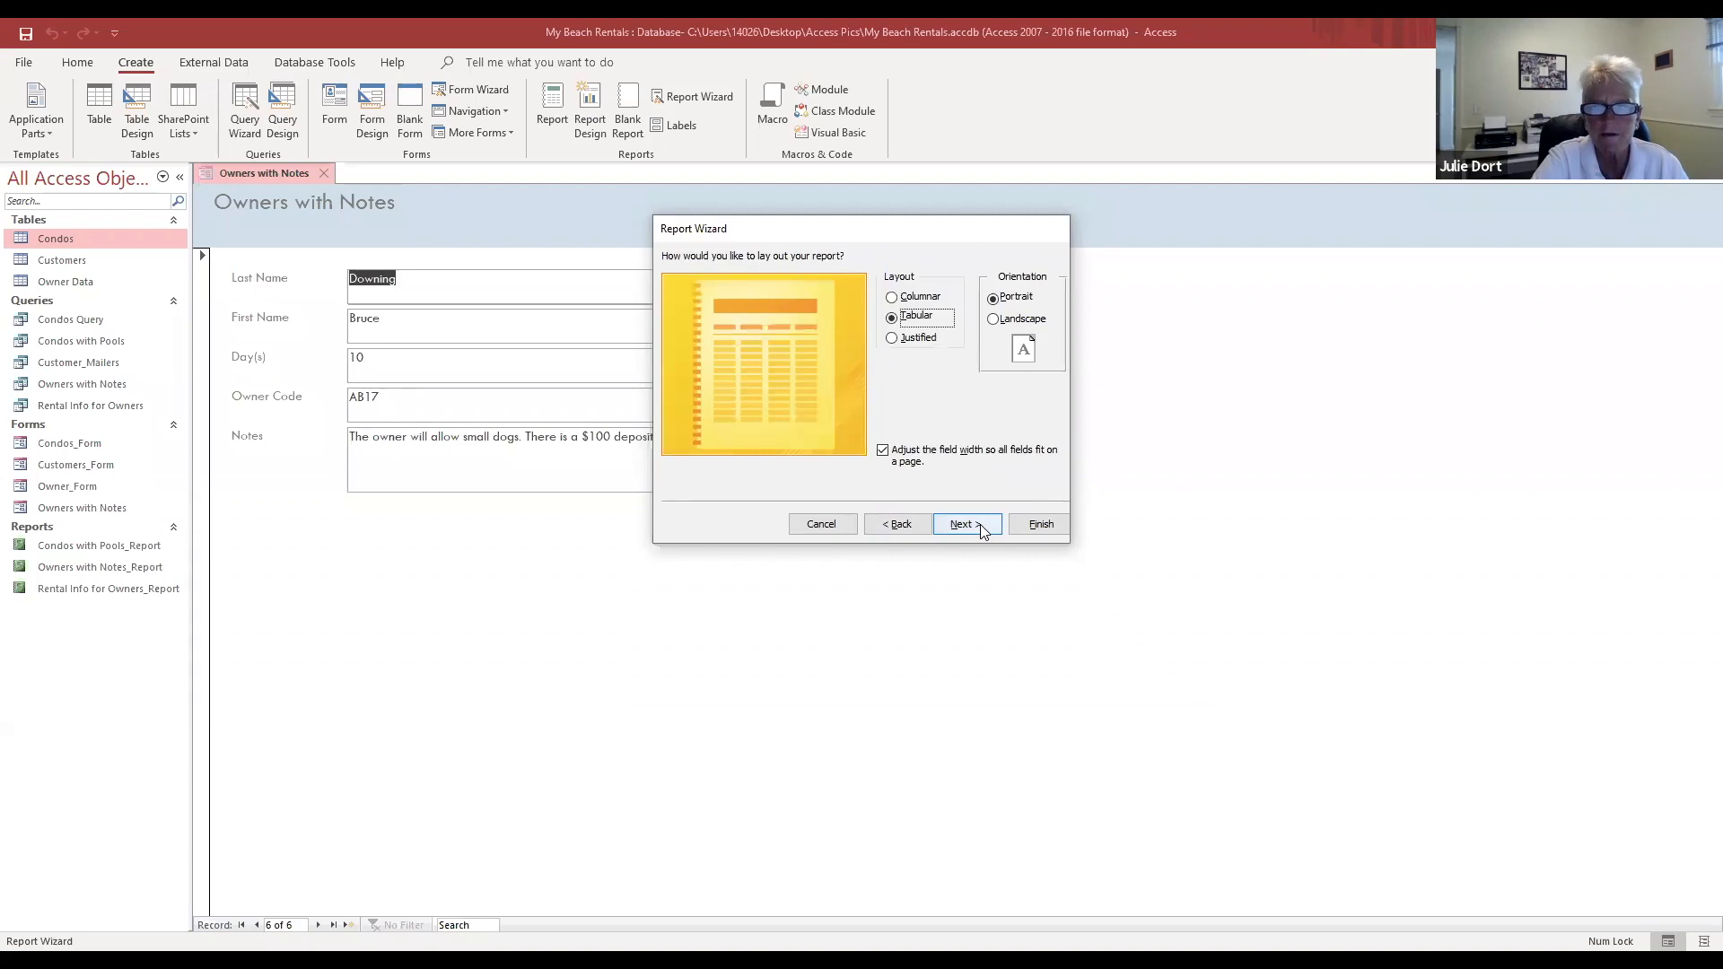
{"action": "left_click", "coordinate": [977, 524]}
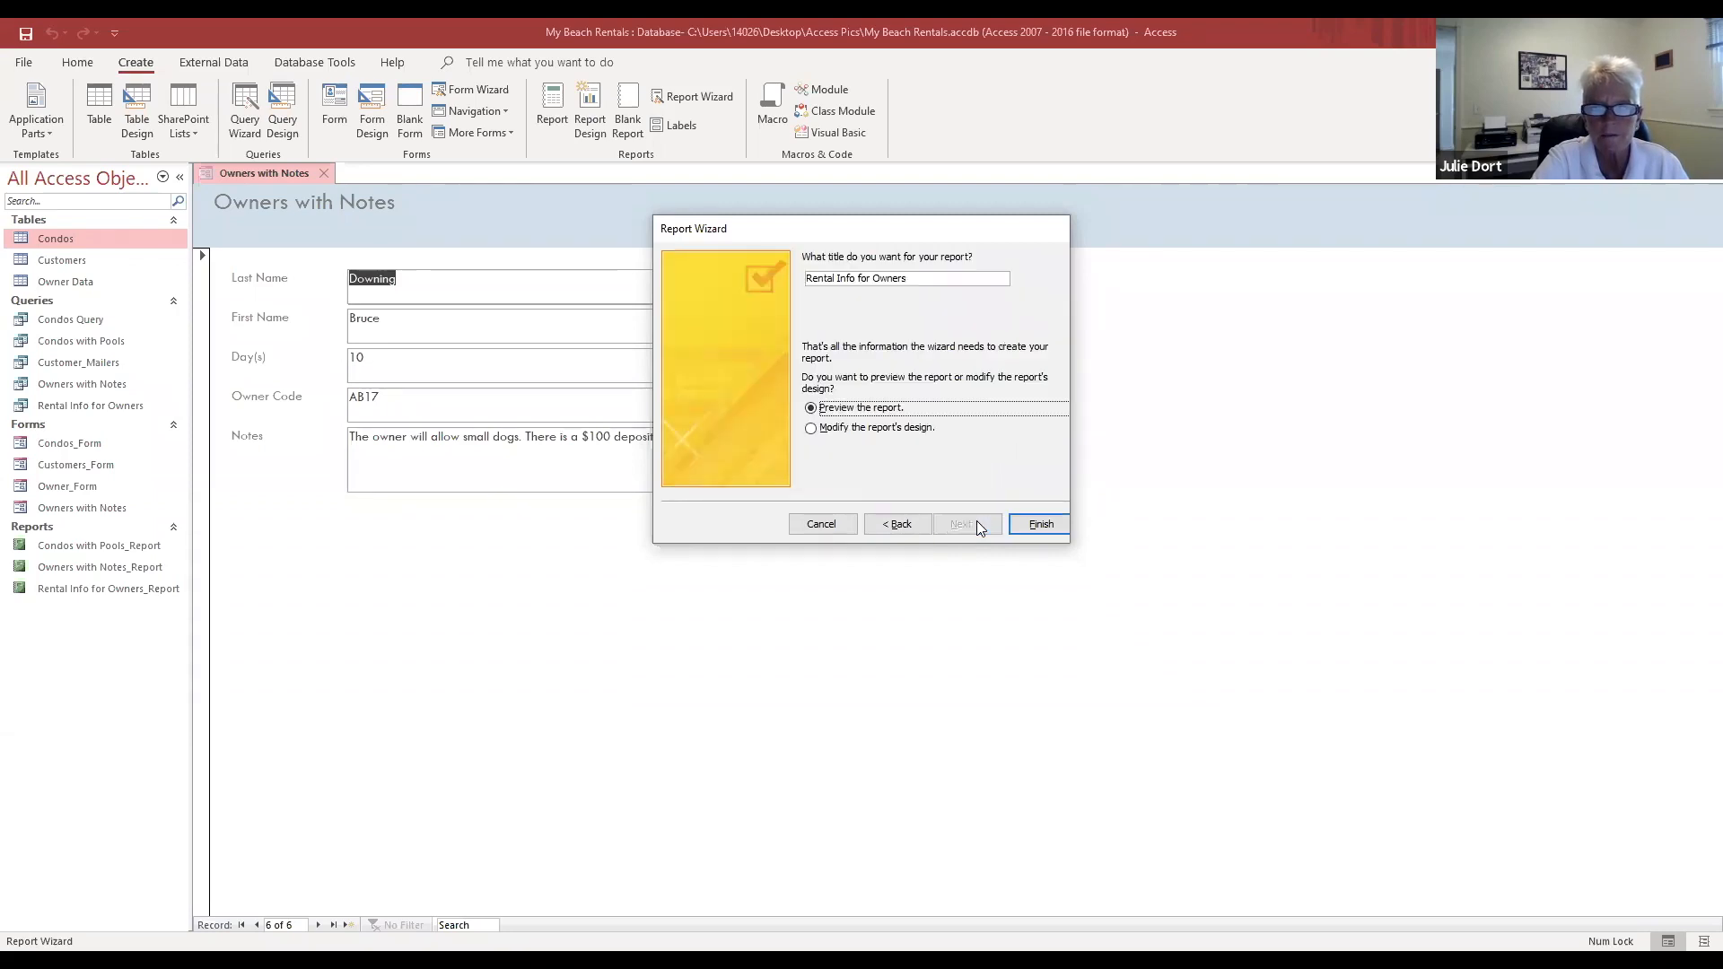
{"action": "left_click", "coordinate": [1037, 524]}
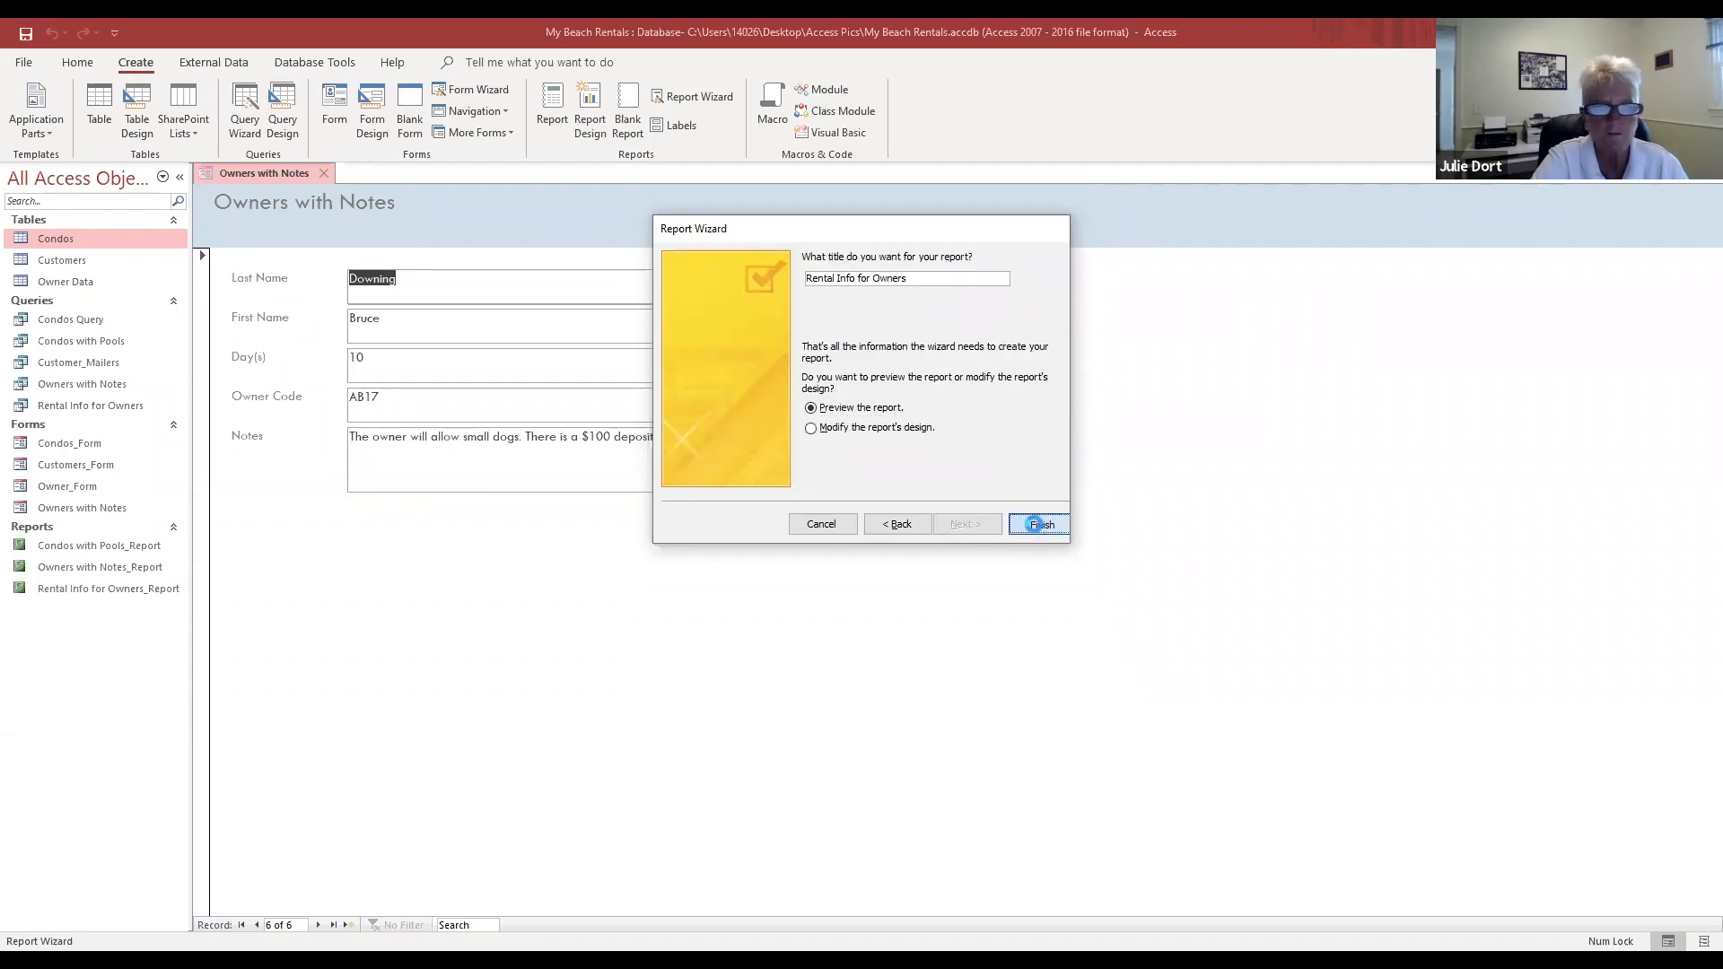